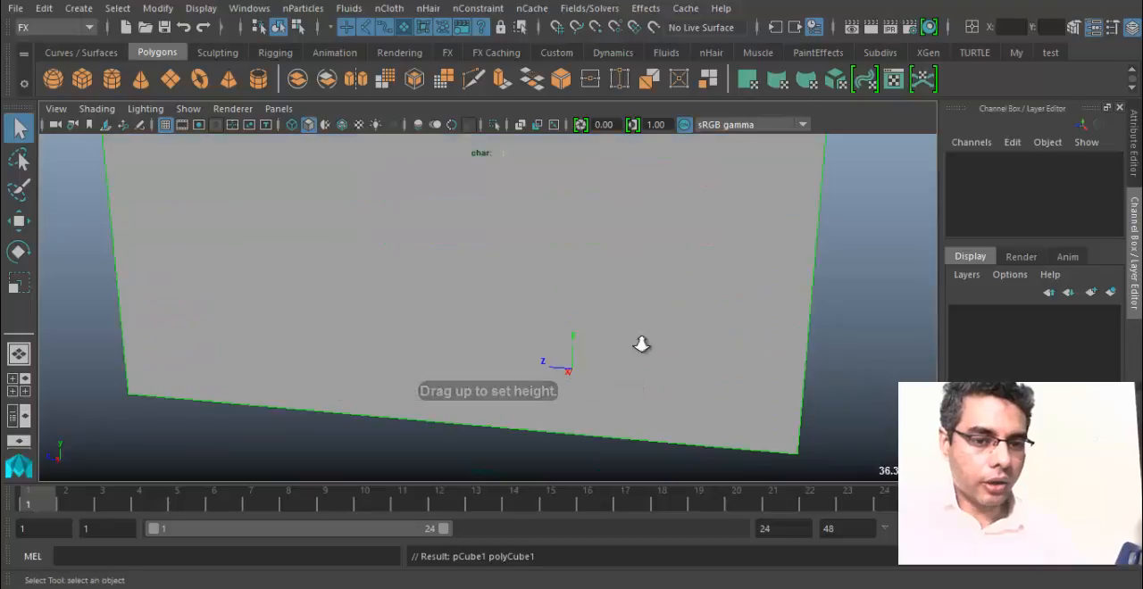
Examine the large box from several angles.
scroll(640, 342, "down", 3)
middle_click_drag(639, 344, 597, 451, "alt")
left_click_drag(579, 494, 485, 493)
left_click_drag(669, 350, 426, 265, "alt")
middle_click_drag(426, 265, 556, 299, "alt")
left_click_drag(556, 299, 534, 255, "alt")
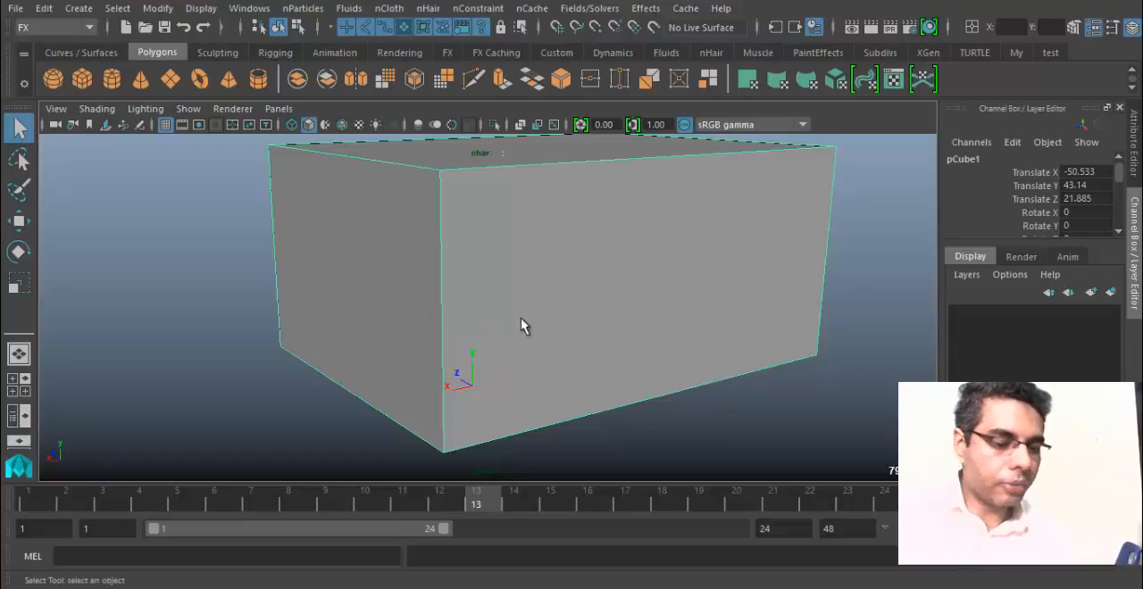
left_click_drag(521, 320, 370, 241, "alt")
left_click_drag(463, 352, 439, 384, "alt")
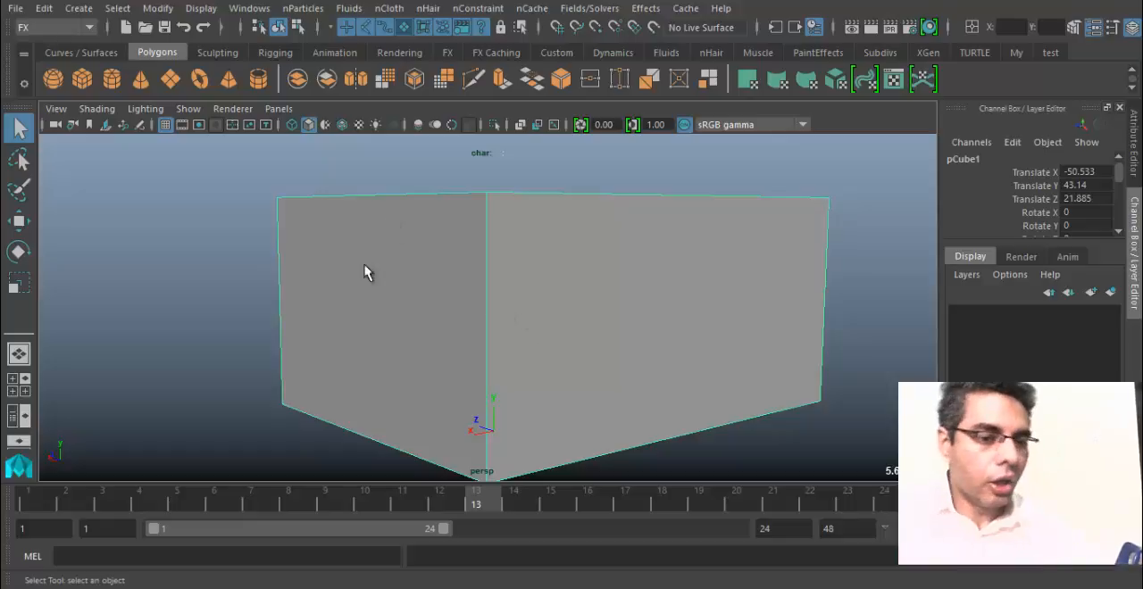
left_click_drag(538, 370, 543, 394, "alt")
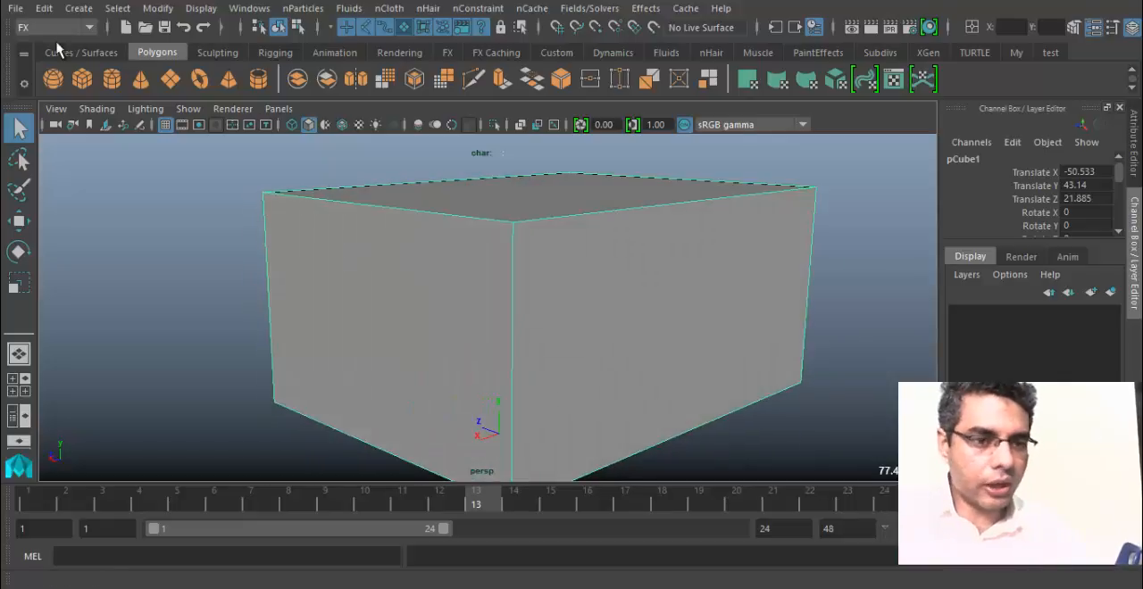
Create a tall, thin polygon cube beside the large box, about 3.2 wide, 42 high and 6.5 deep.
left_click(83, 82)
left_click_drag(537, 354, 474, 368, "alt")
right_click_drag(474, 368, 830, 404, "alt")
left_click_drag(534, 351, 478, 357, "alt")
middle_click_drag(478, 358, 473, 22, "alt")
right_click_drag(534, 354, 362, 355, "alt")
left_click_drag(362, 354, 584, 367, "alt")
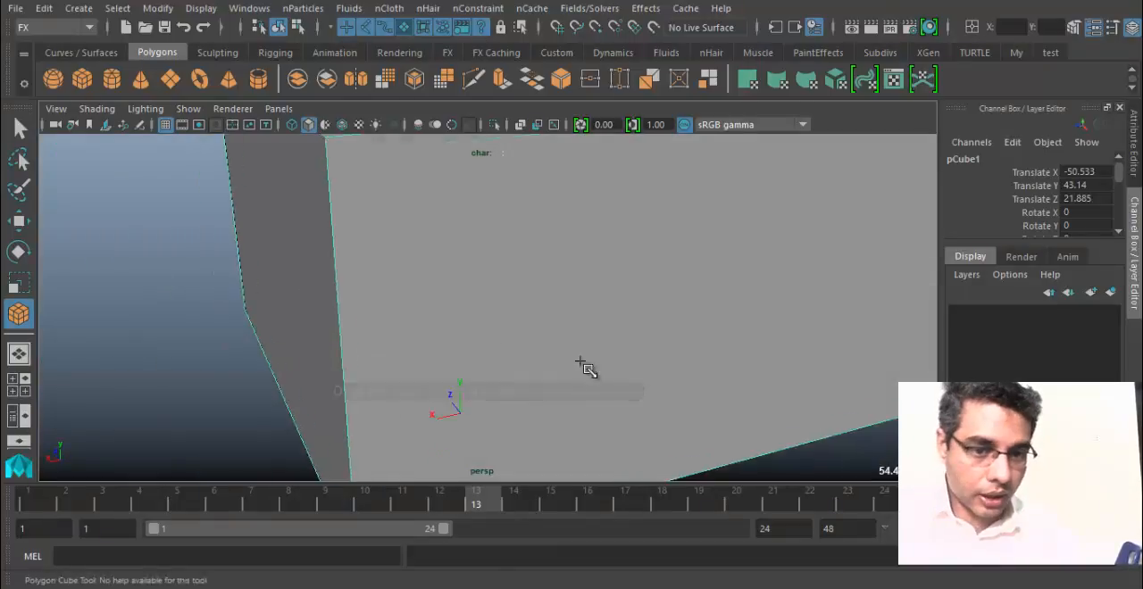
middle_click_drag(584, 367, 393, 250, "alt")
right_click_drag(393, 250, 423, 320, "alt")
mouse_move(425, 320)
left_mouse_down()
mouse_move(443, 324)
mouse_move(450, 313)
left_mouse_up()
left_click_drag(451, 311, 461, 135)
middle_click_drag(432, 261, 422, 295, "alt")
left_click_drag(421, 295, 500, 333, "alt")
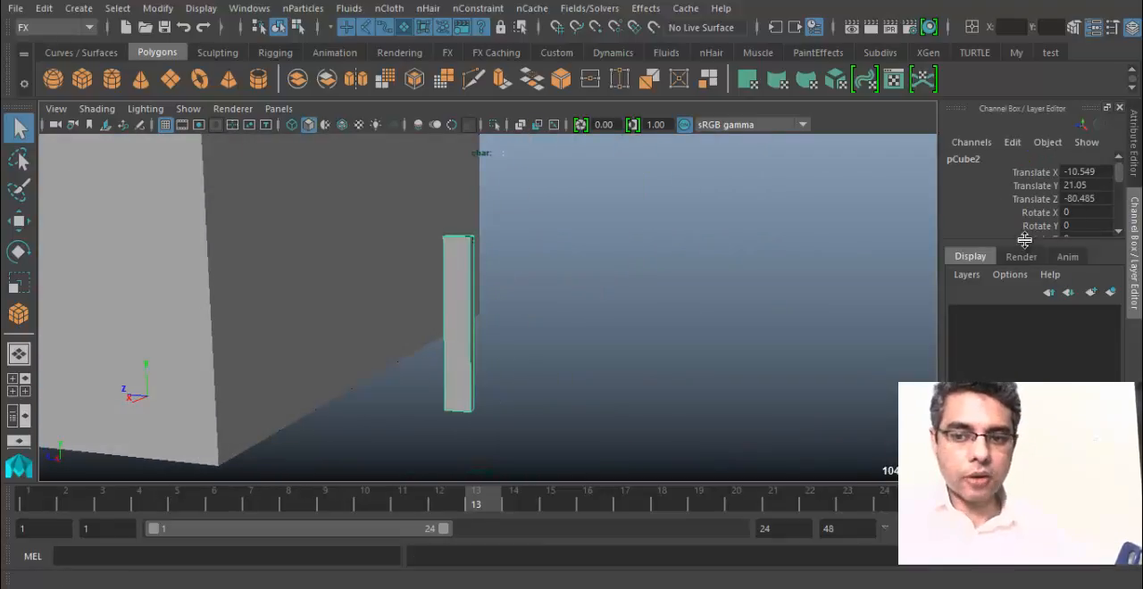
Set the thin box's height to 40 in its polyCube2 inputs and view it beside the large box.
left_click_drag(1024, 246, 1027, 356)
scroll(1025, 317, "down", 3)
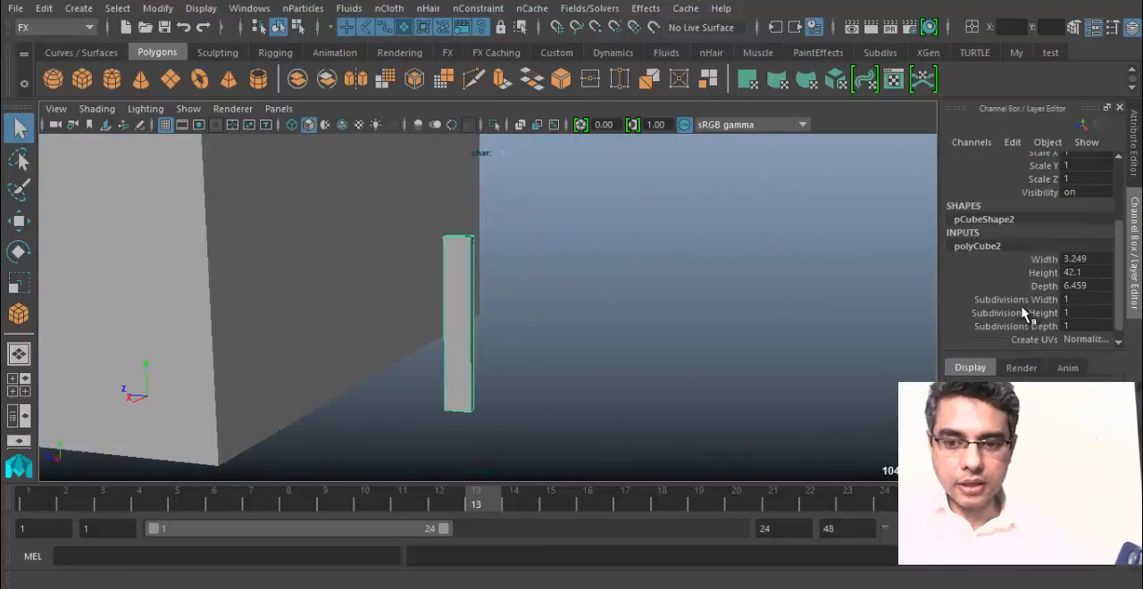
double_click(1090, 273)
type("40")
key("Return")
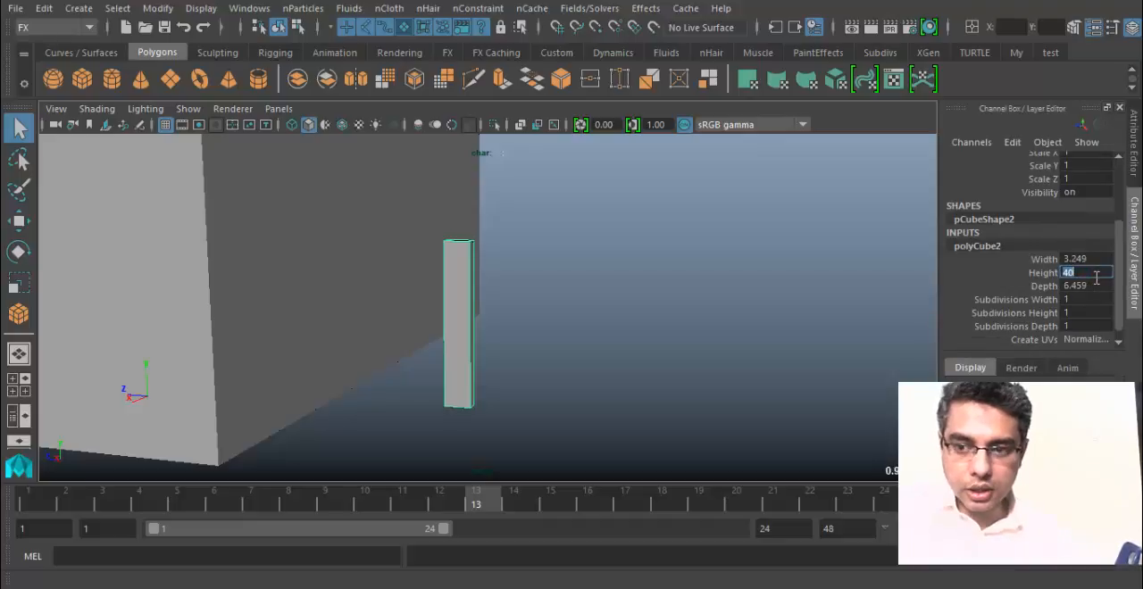
left_click_drag(632, 288, 589, 311, "alt")
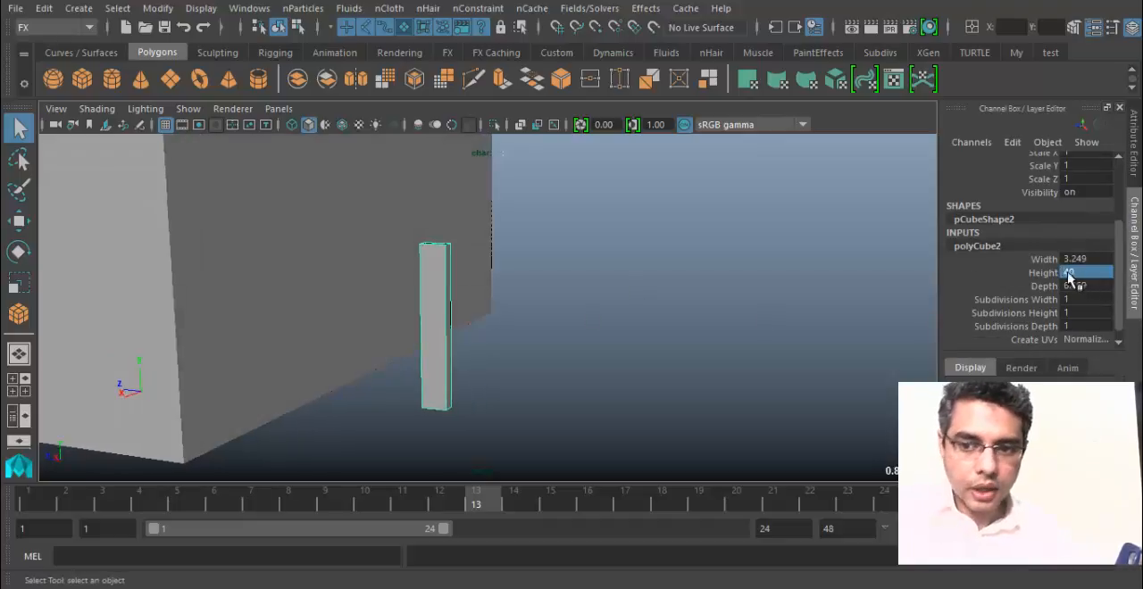
left_click_drag(502, 234, 393, 319, "alt")
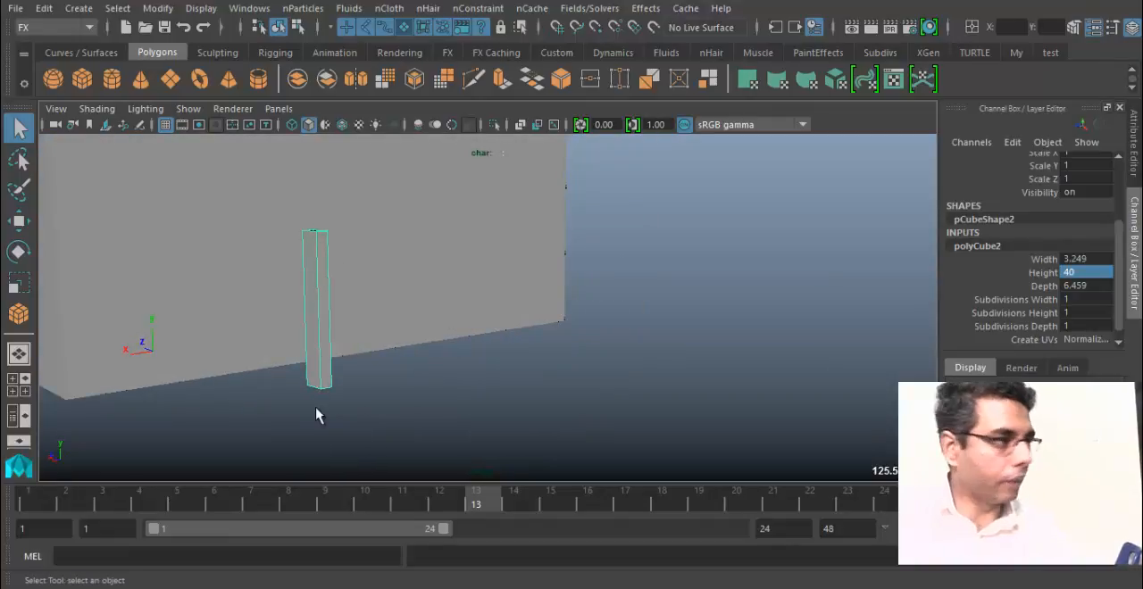
left_click_drag(325, 337, 54, 259, "alt")
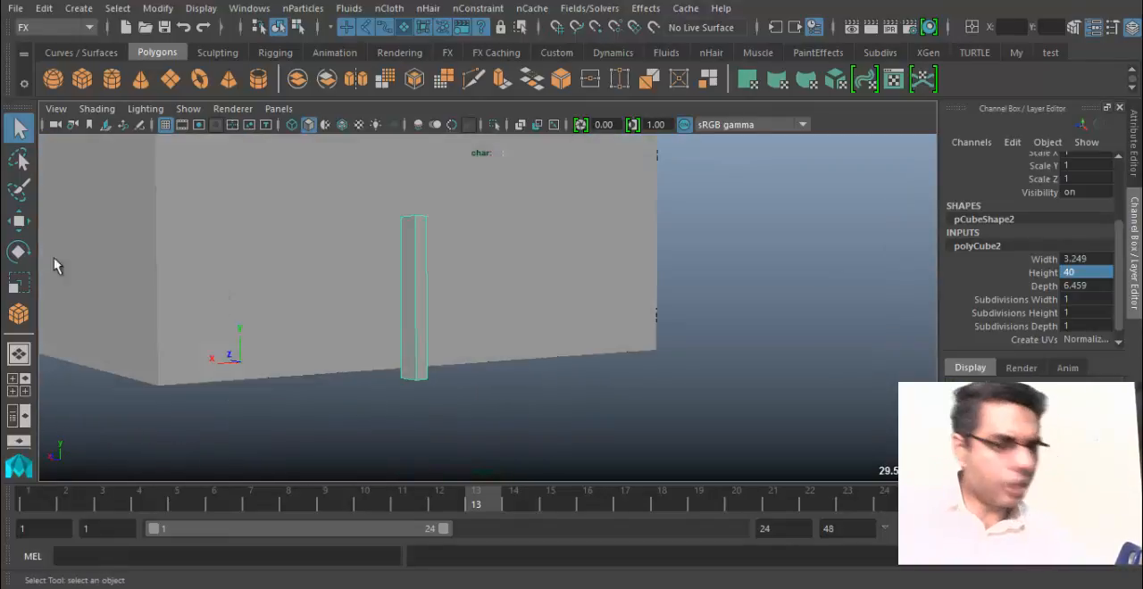
Select the large box, reselect the thin box and open the height value in its polyCube2 inputs.
left_click(237, 246)
left_click_drag(386, 244, 574, 297, "alt")
left_click(602, 301)
scroll(1036, 324, "down", 1)
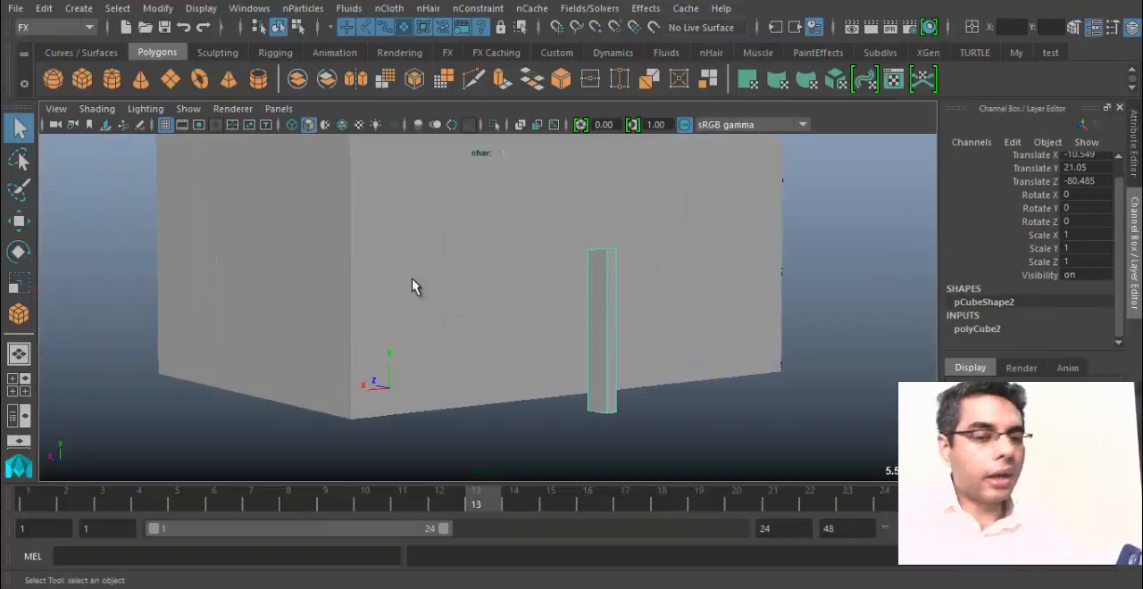
left_click(957, 330)
scroll(987, 335, "down", 3)
left_click(1085, 306)
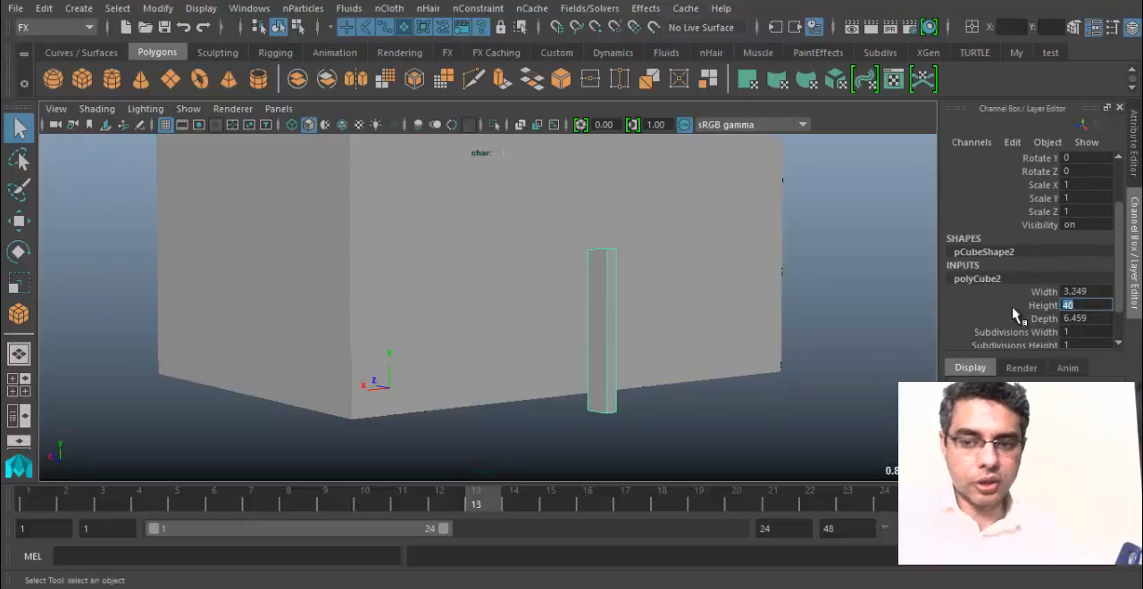
Compare the large box with the thin one and show the thin box's polyCube2 dimensions again.
left_click_drag(541, 316, 447, 316, "alt")
left_click(560, 327)
left_click_drag(561, 327, 516, 327, "alt")
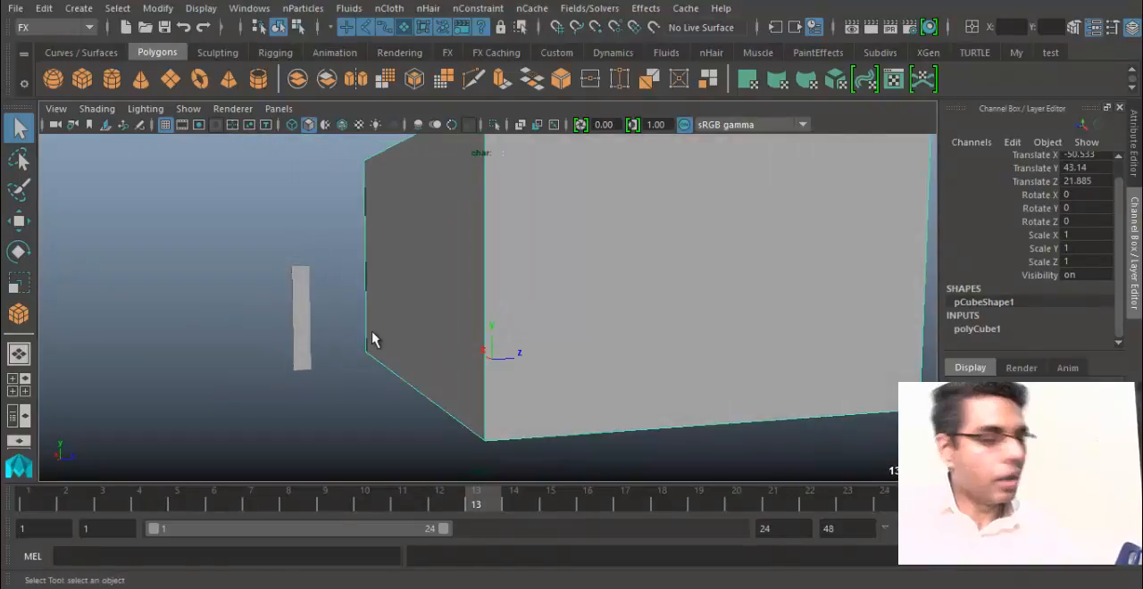
left_click(304, 327)
left_click_drag(435, 363, 472, 362, "alt")
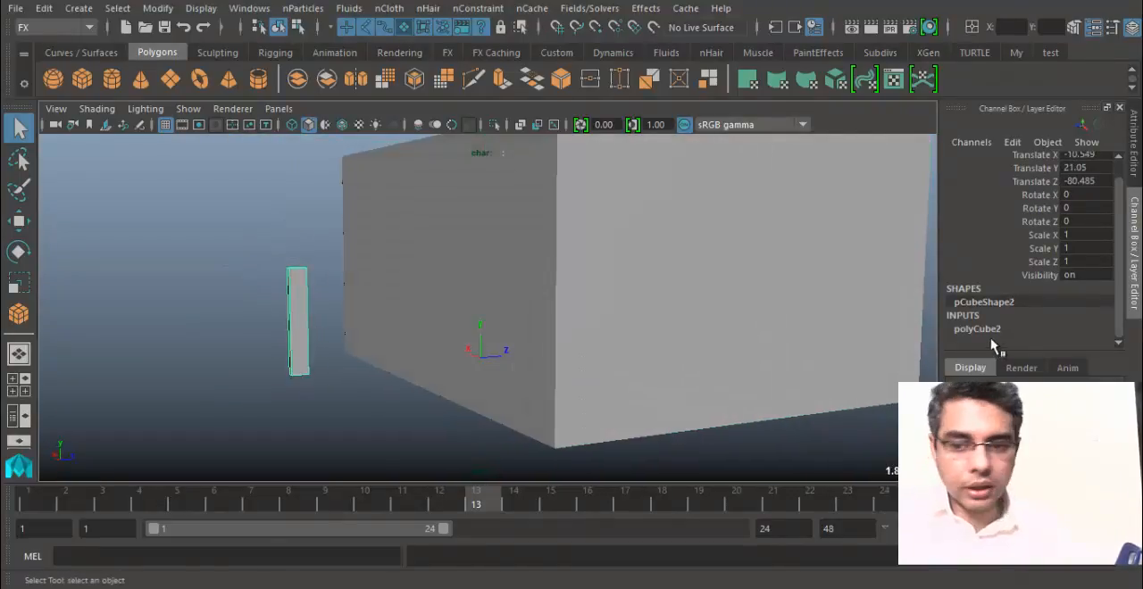
left_click(990, 330)
Open the Preferences window and reposition it so all of its categories and settings can be seen.
left_click(198, 9)
mouse_move(249, 9)
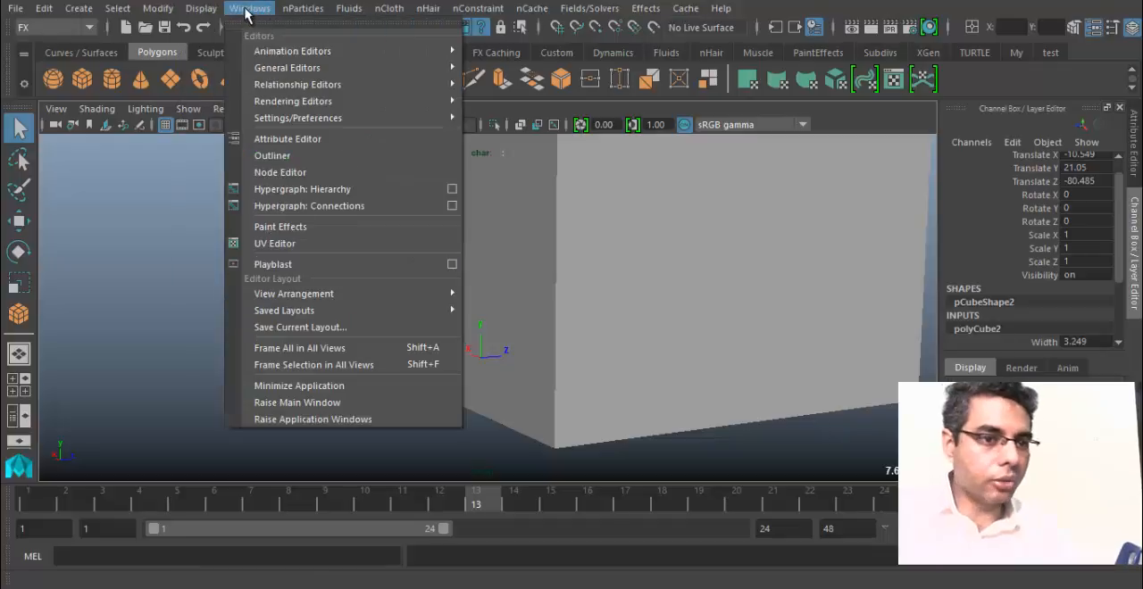
mouse_move(304, 118)
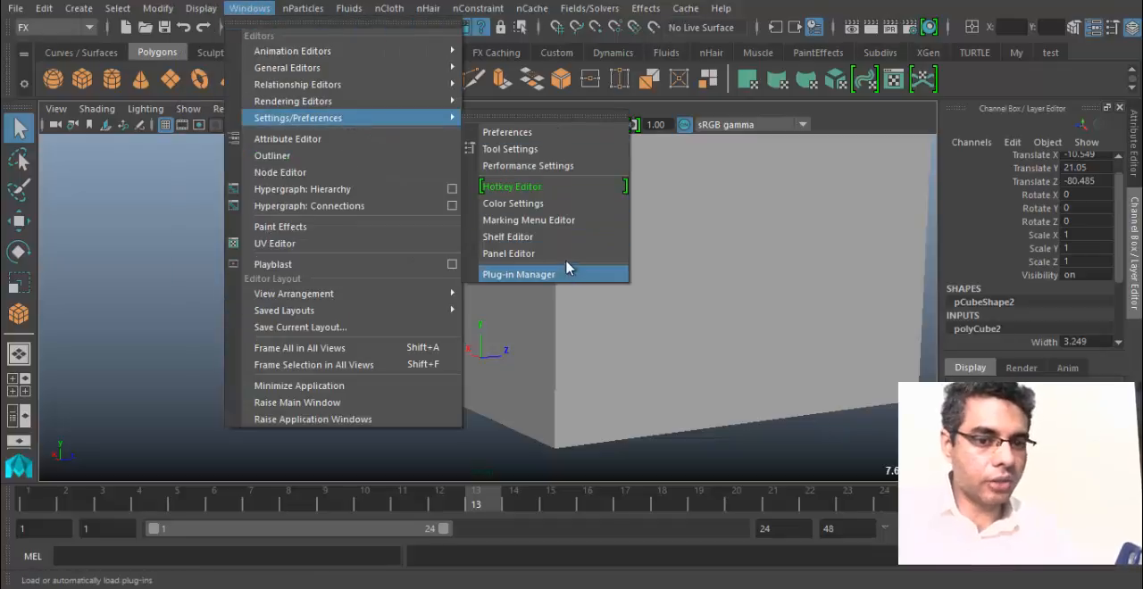
left_click(548, 134)
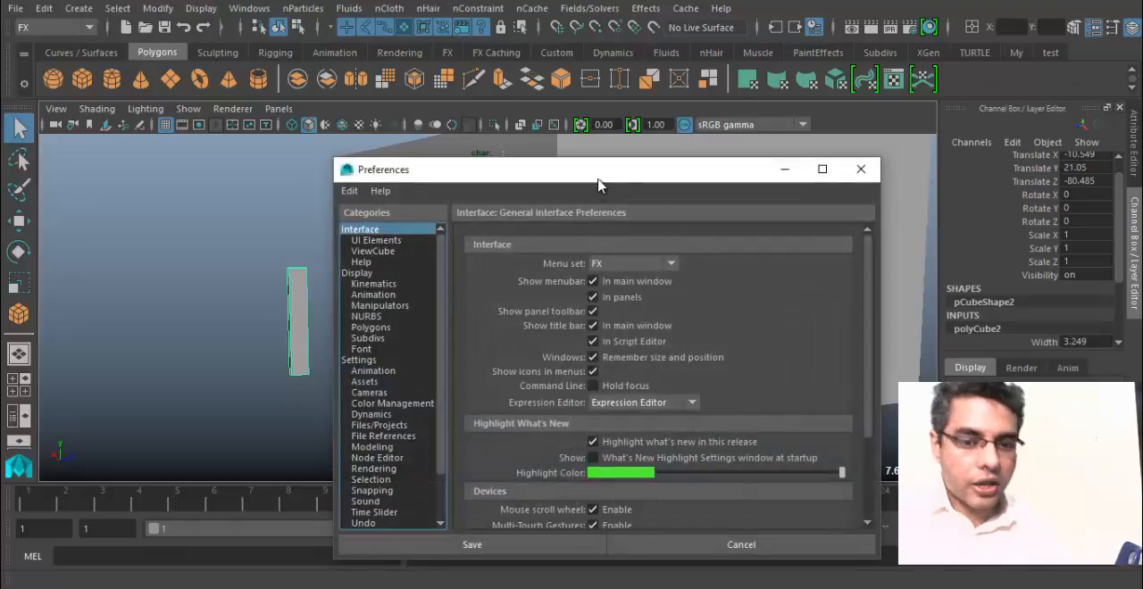
left_click_drag(596, 177, 527, 113)
left_click_drag(368, 111, 329, 95)
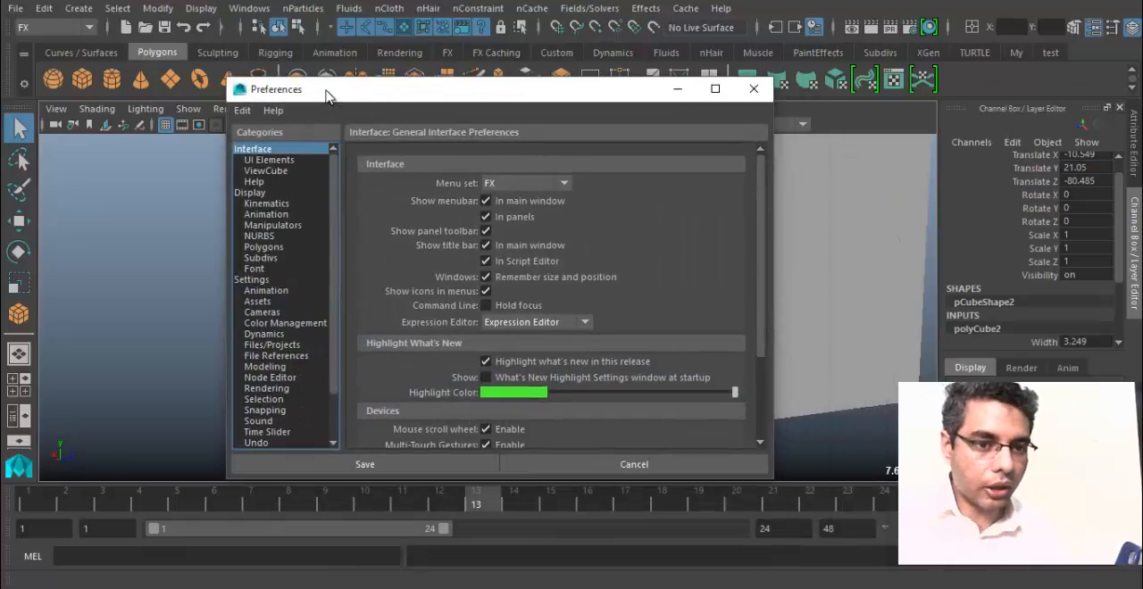
left_click(261, 10)
mouse_move(374, 119)
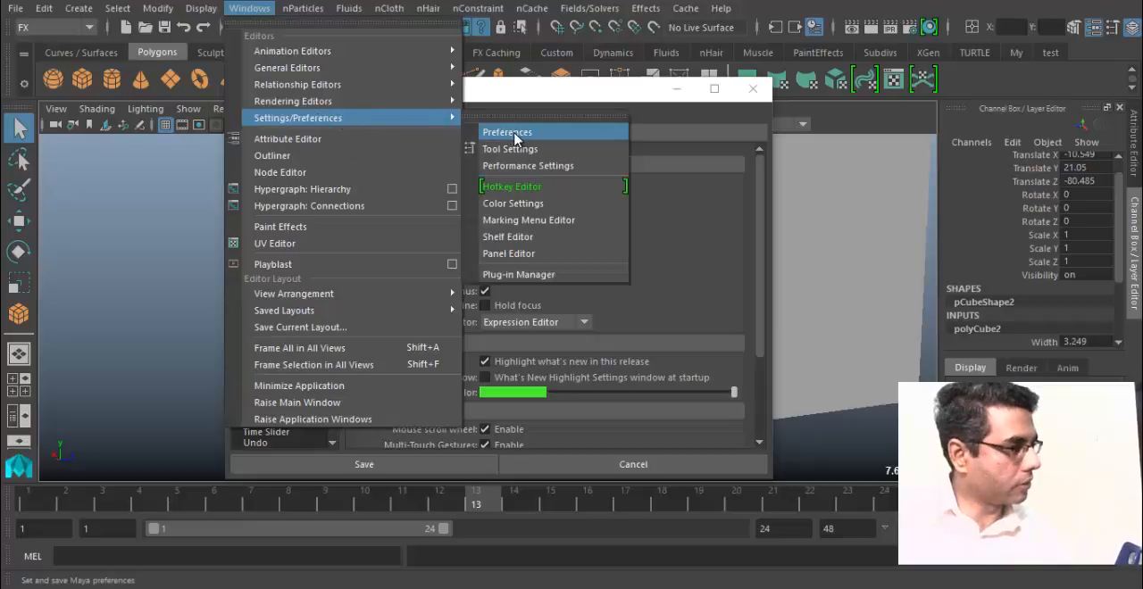
left_click(537, 102)
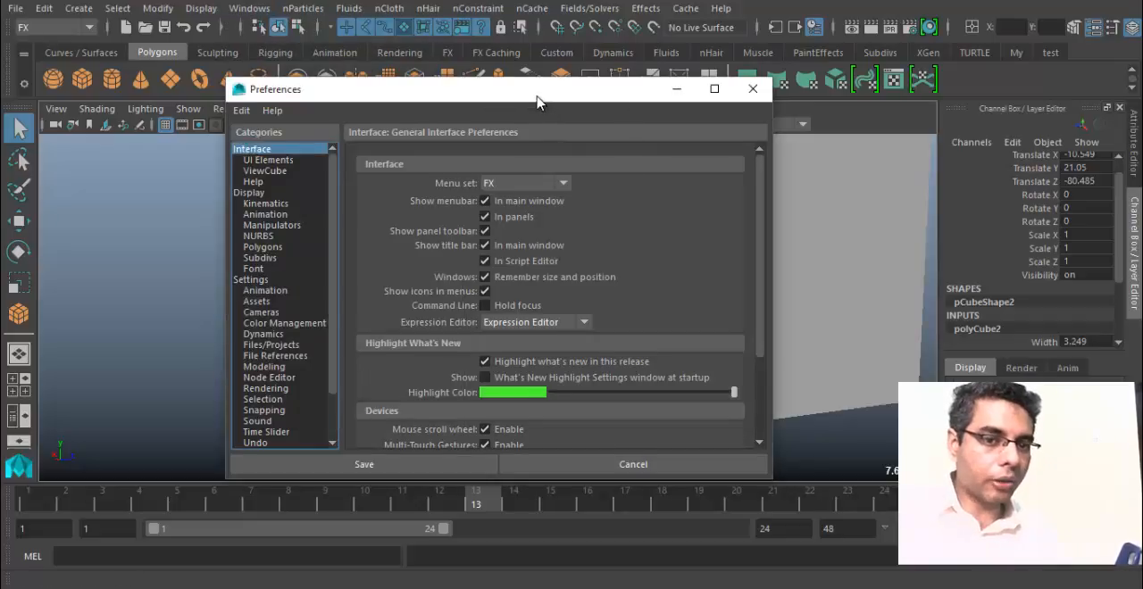
mouse_move(537, 102)
left_mouse_down()
mouse_move(749, 140)
mouse_move(516, 96)
left_mouse_up()
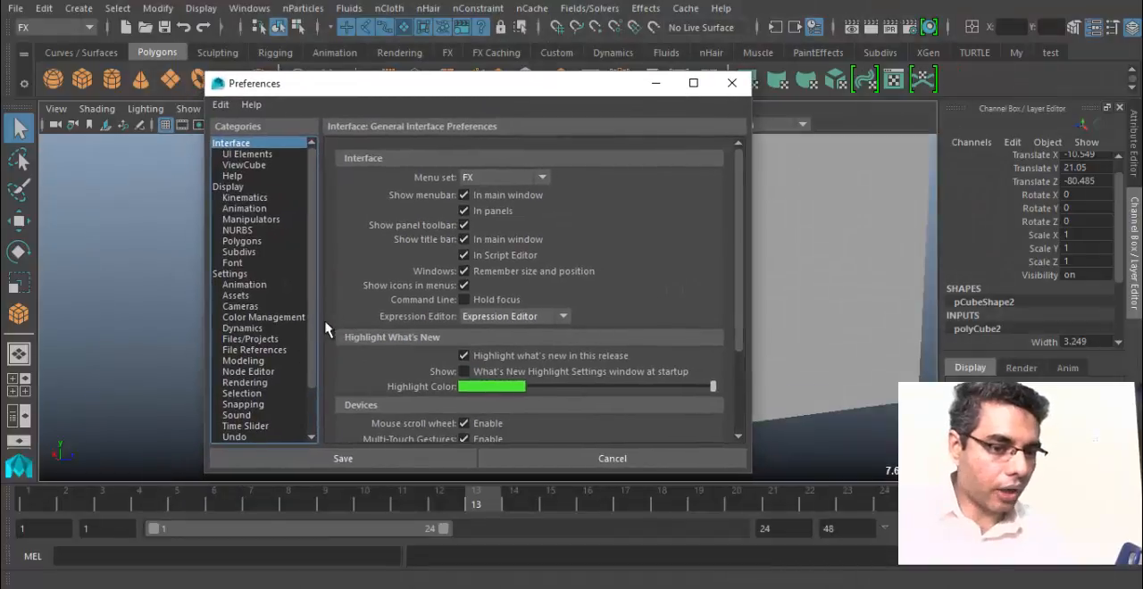
Set the finite undo queue size to 100 in the Undo preferences, with undo turned on.
scroll(313, 295, "down", 2)
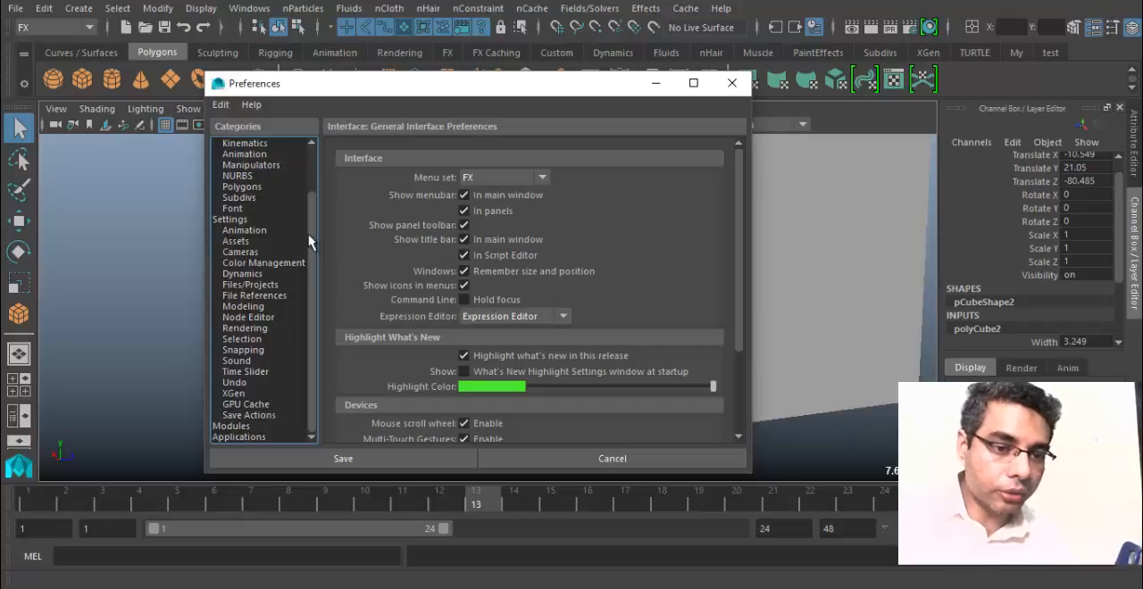
scroll(268, 196, "up", 2)
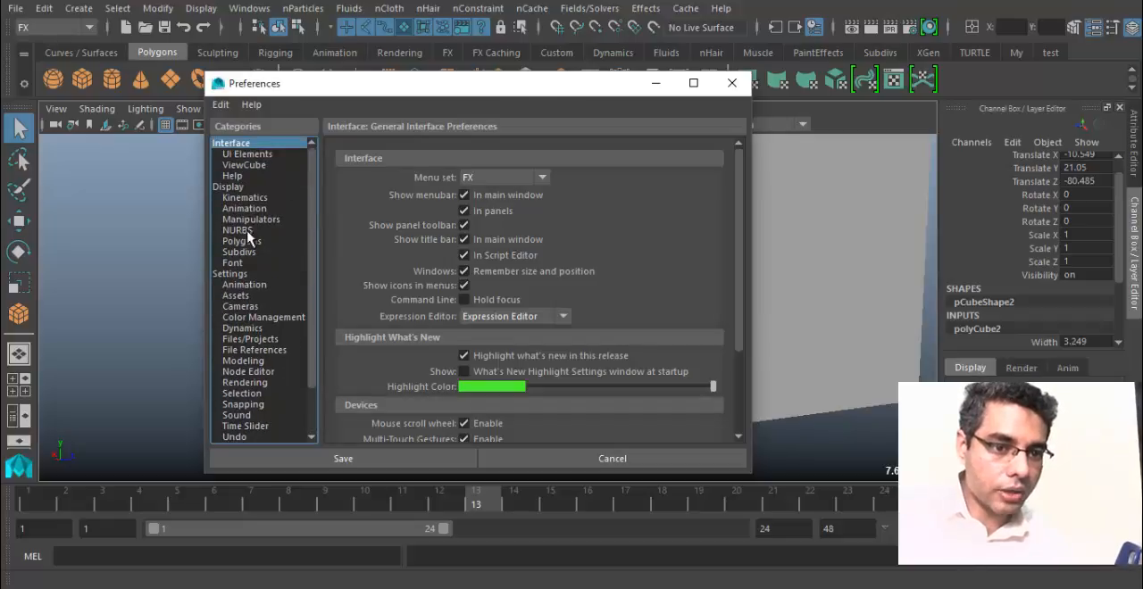
left_click(250, 340)
left_click(250, 382)
left_click(255, 437)
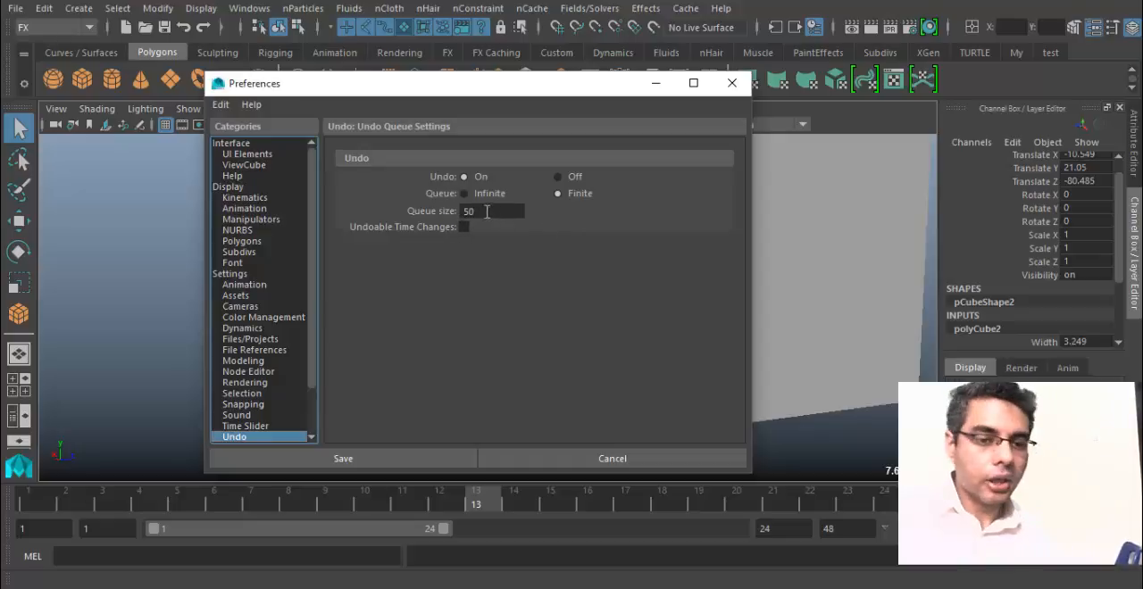
left_click_drag(486, 212, 396, 216)
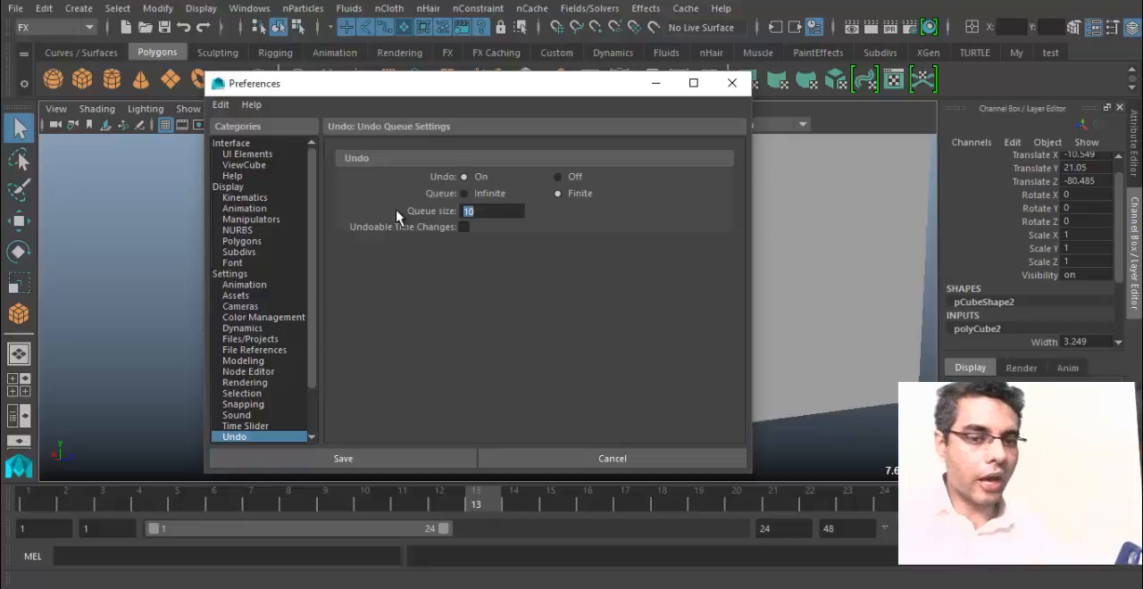
type("100")
key("Return")
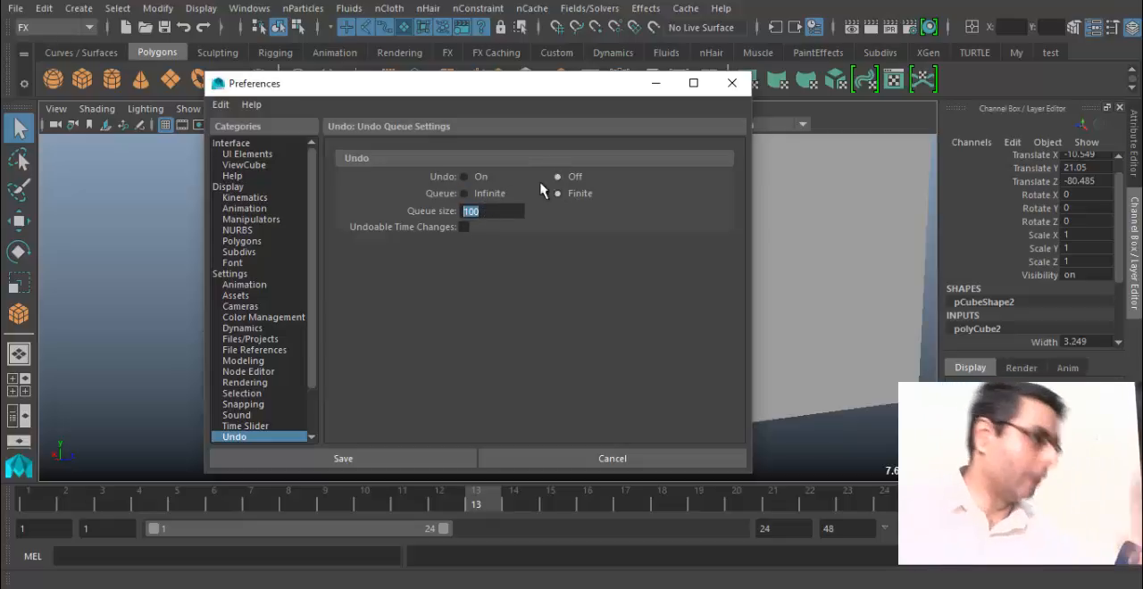
left_click(483, 176)
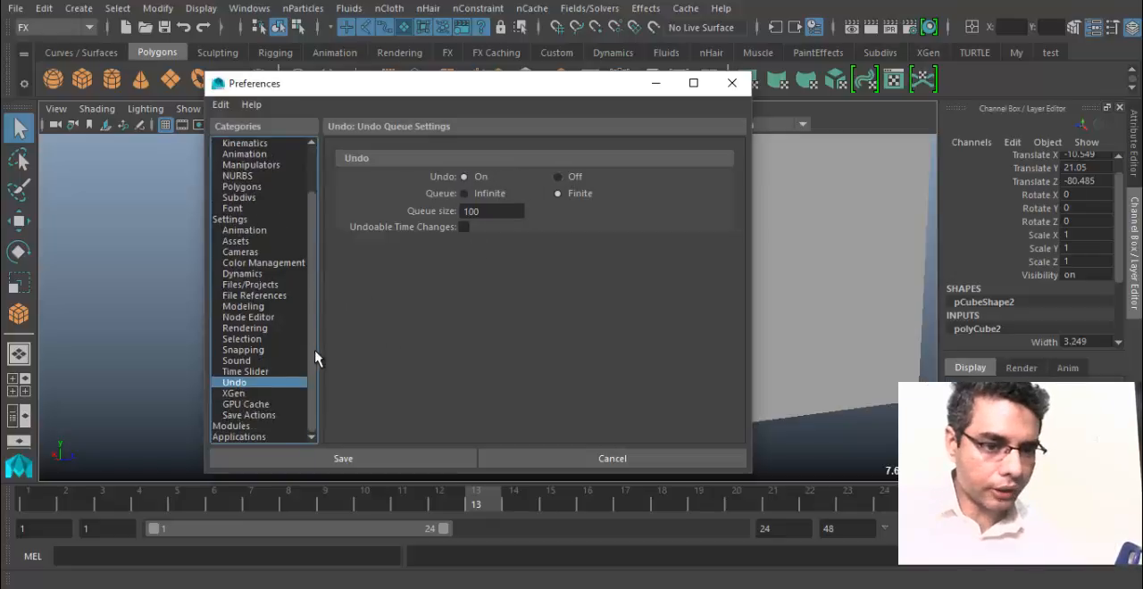
View the general Display preferences and open the general Settings category with the working units.
scroll(314, 331, "down", 2)
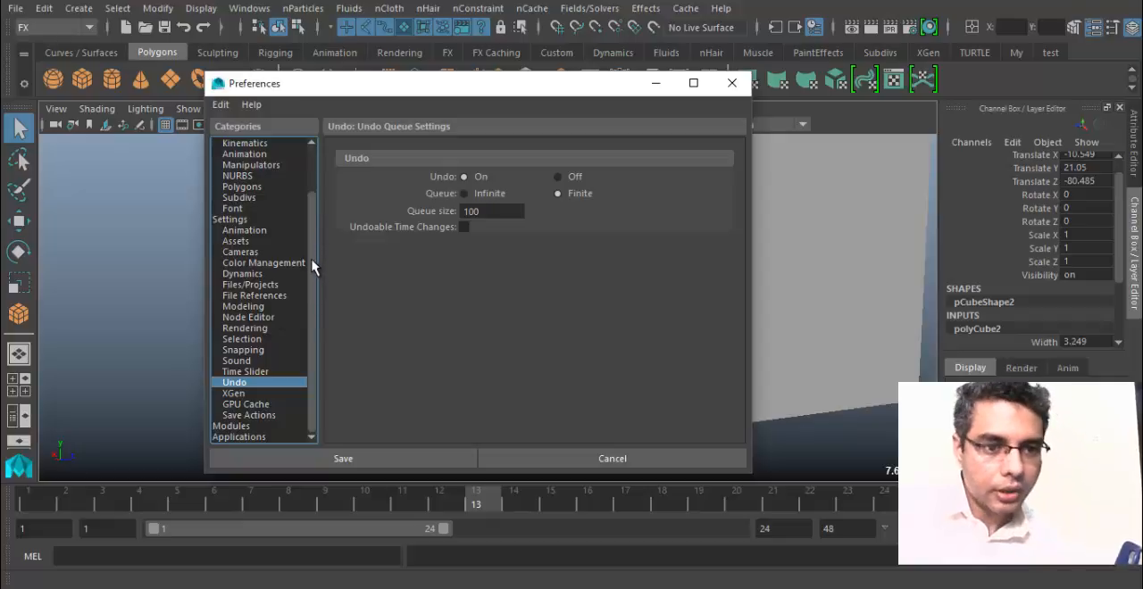
scroll(310, 235, "up", 1)
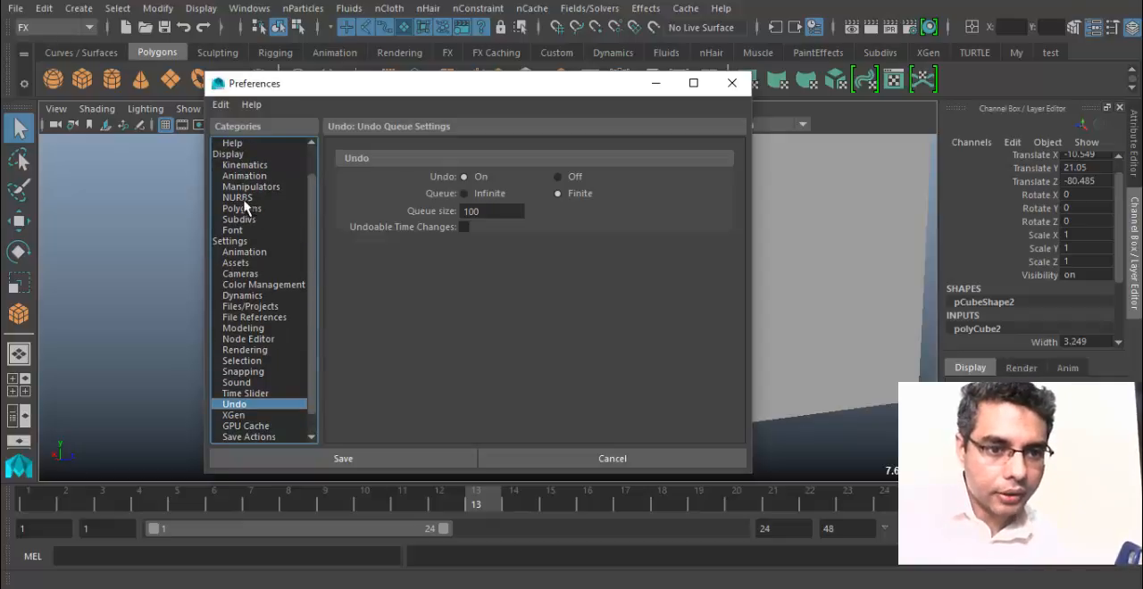
left_click(244, 157)
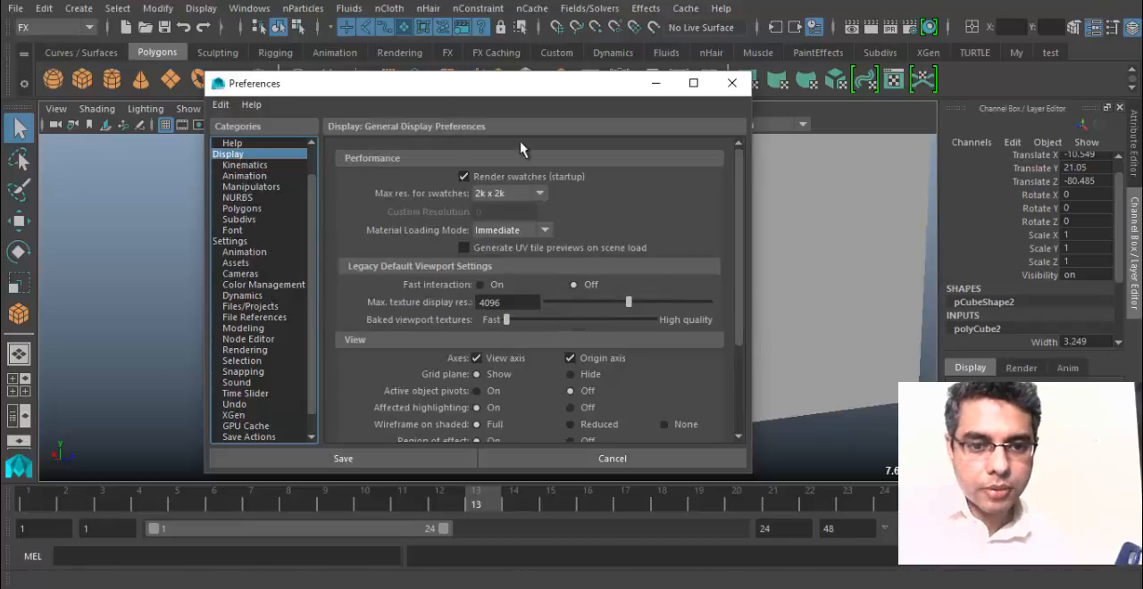
left_click(238, 239)
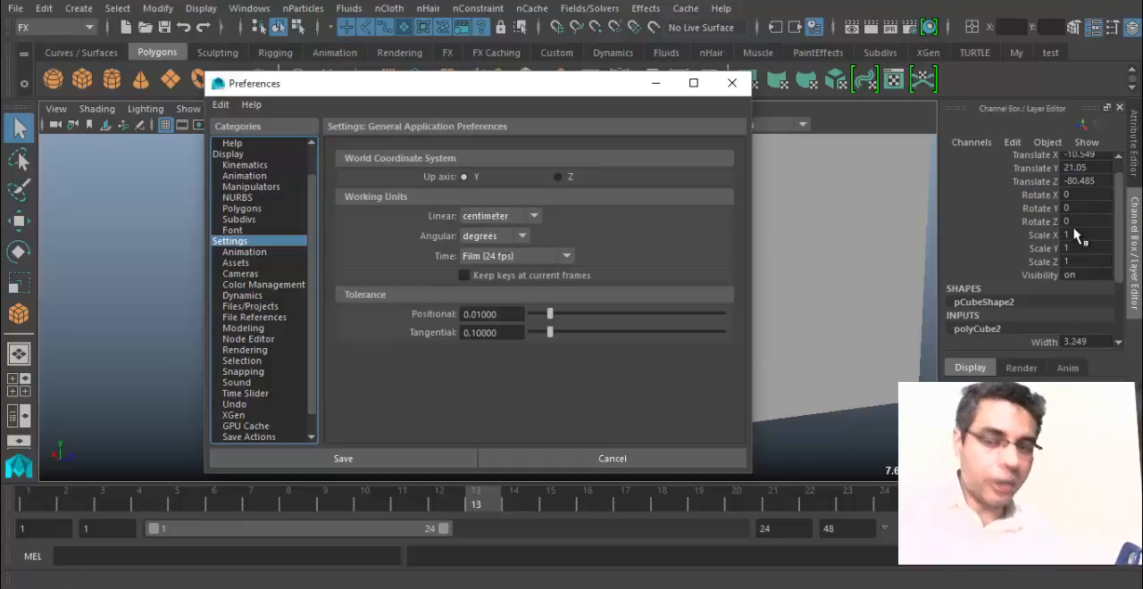
Check the thin box's dimensions and view the available linear working units without choosing another one.
left_click_drag(1118, 220, 1119, 271)
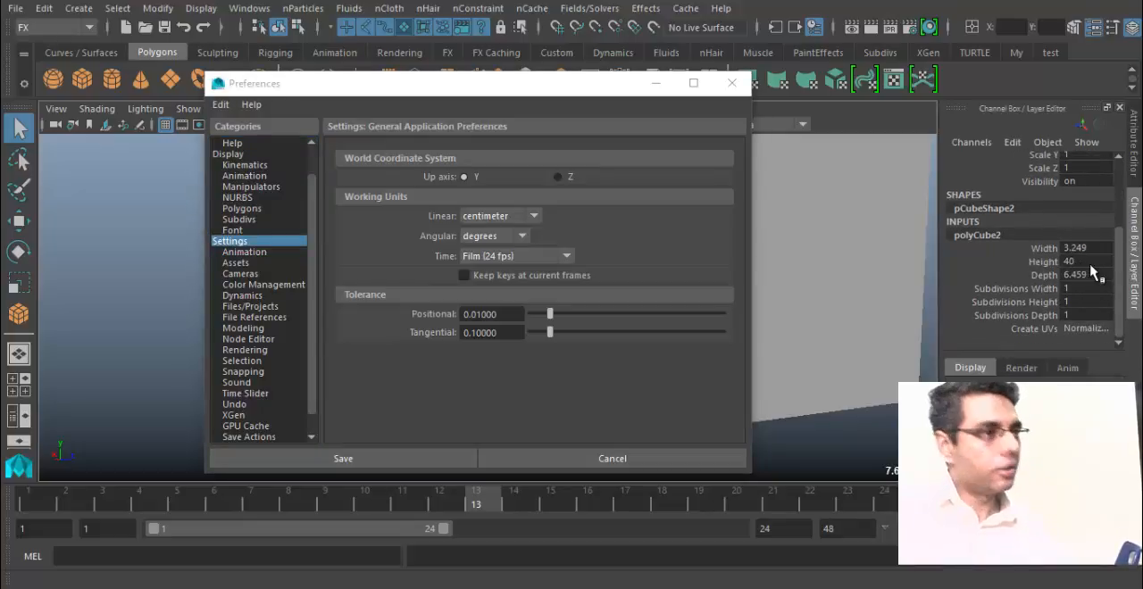
left_click(530, 218)
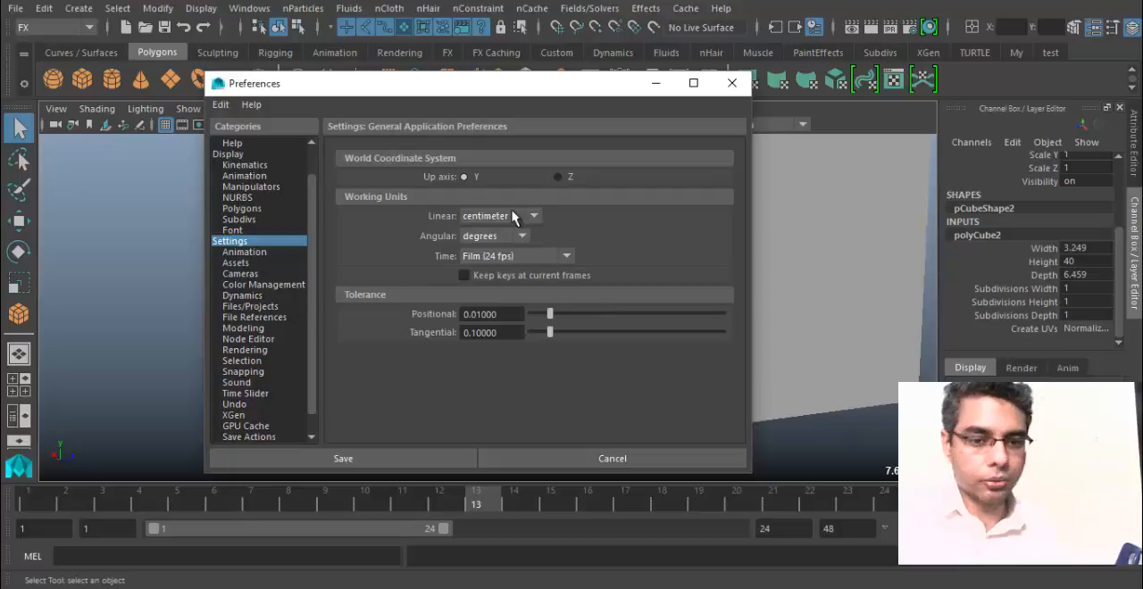
left_click(534, 218)
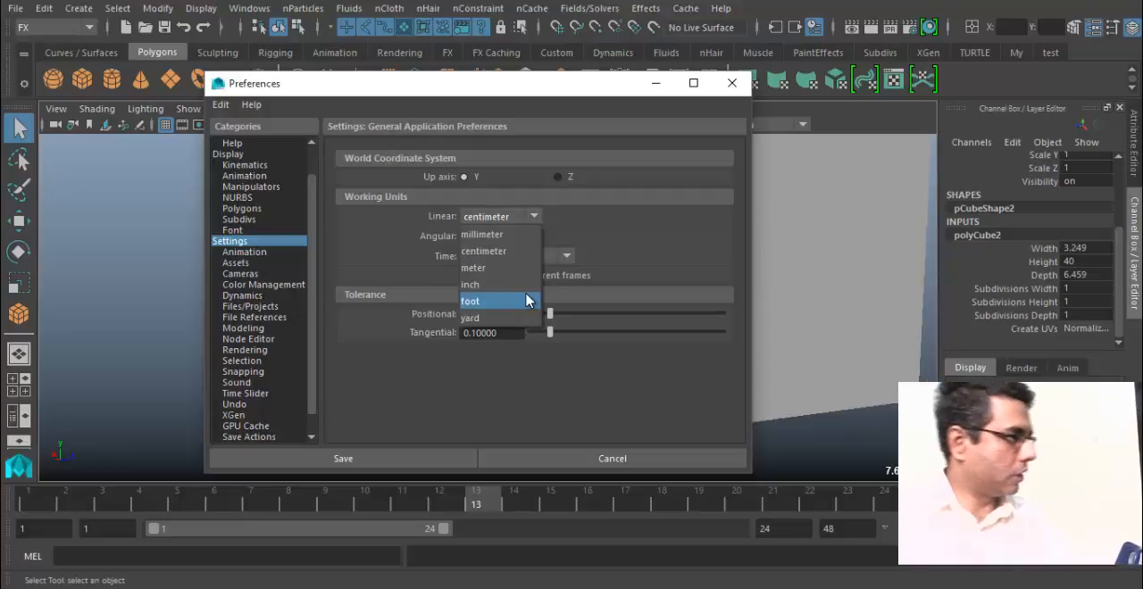
left_click(570, 453)
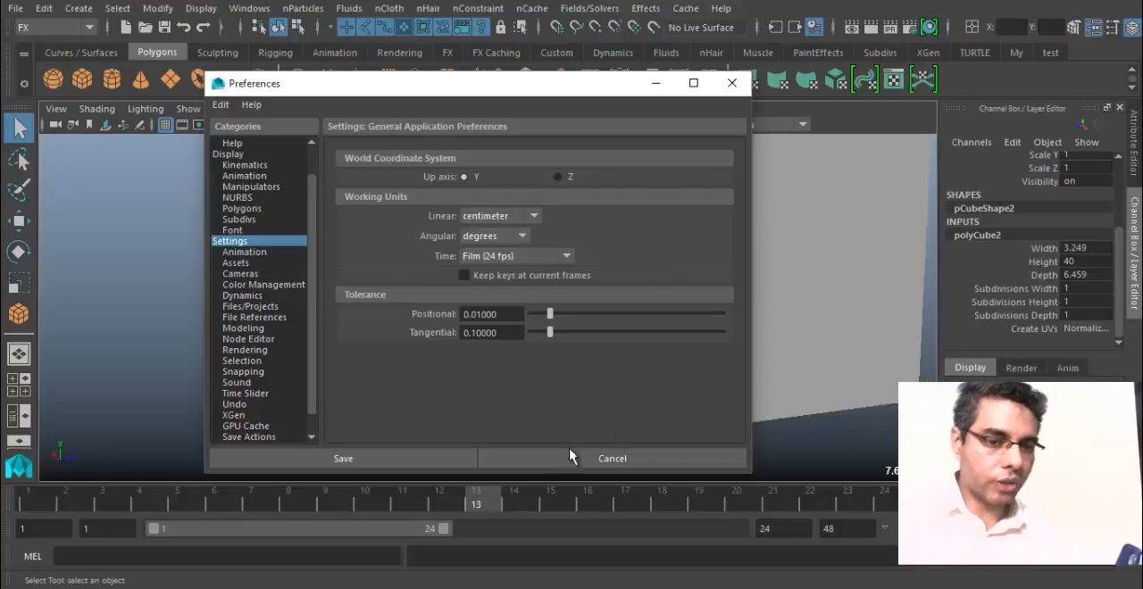
Close the Preferences window without saving and compare the large box with the thin box from several sides.
left_click(563, 466)
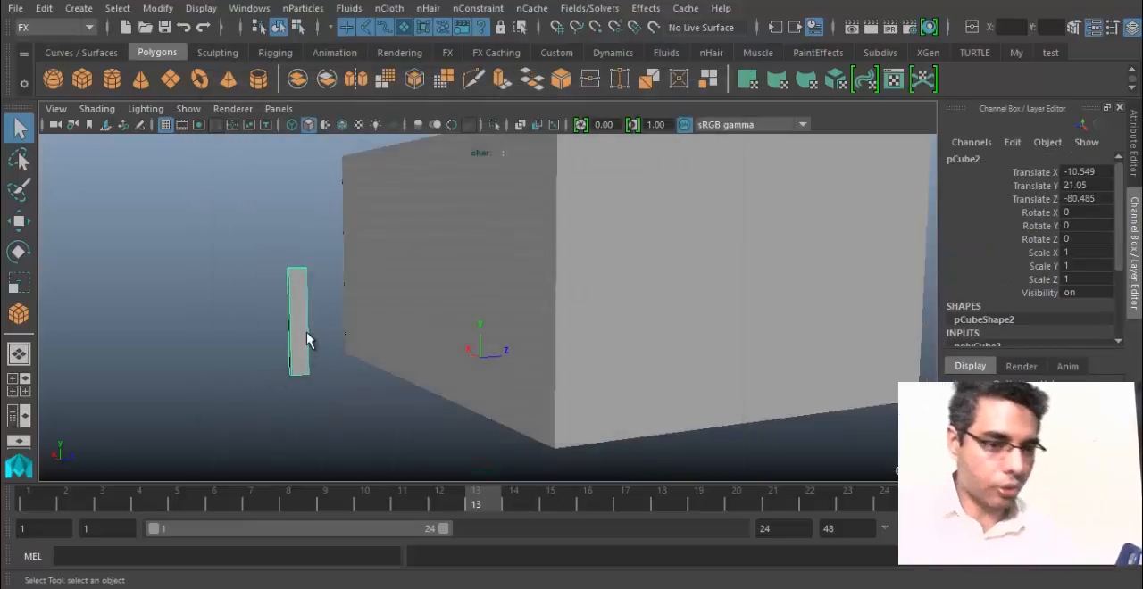
mouse_move(308, 310)
left_mouse_down("alt")
mouse_move(395, 321)
mouse_move(313, 330)
left_mouse_up("alt")
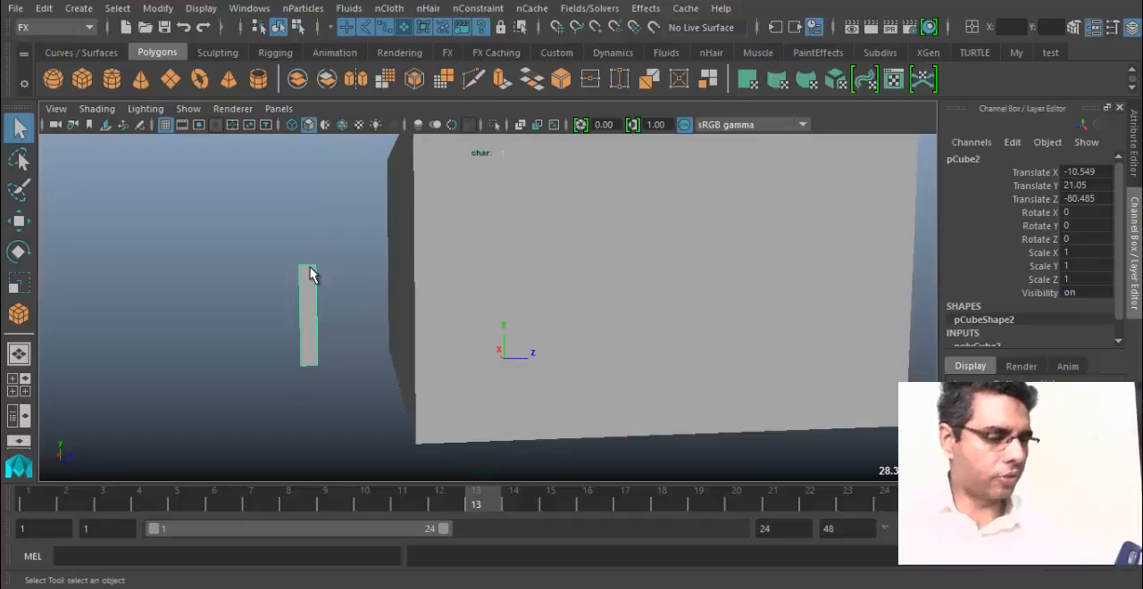
left_click(449, 257)
left_click_drag(448, 257, 576, 288, "alt")
left_click_drag(578, 229, 515, 313, "alt")
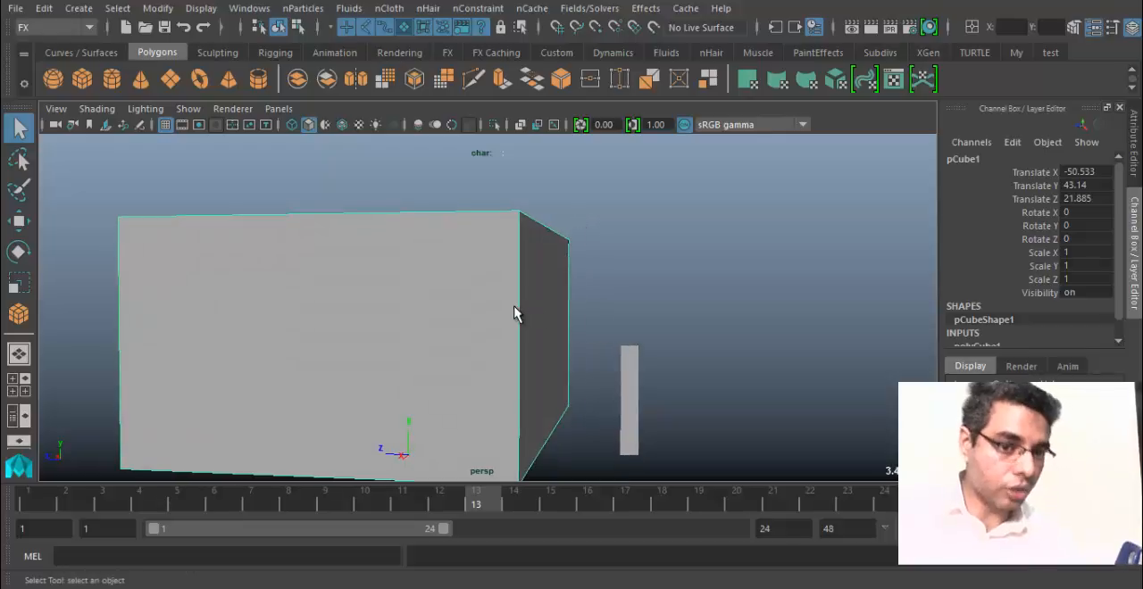
left_click_drag(679, 308, 682, 308, "alt")
key("super")
left_click(793, 285)
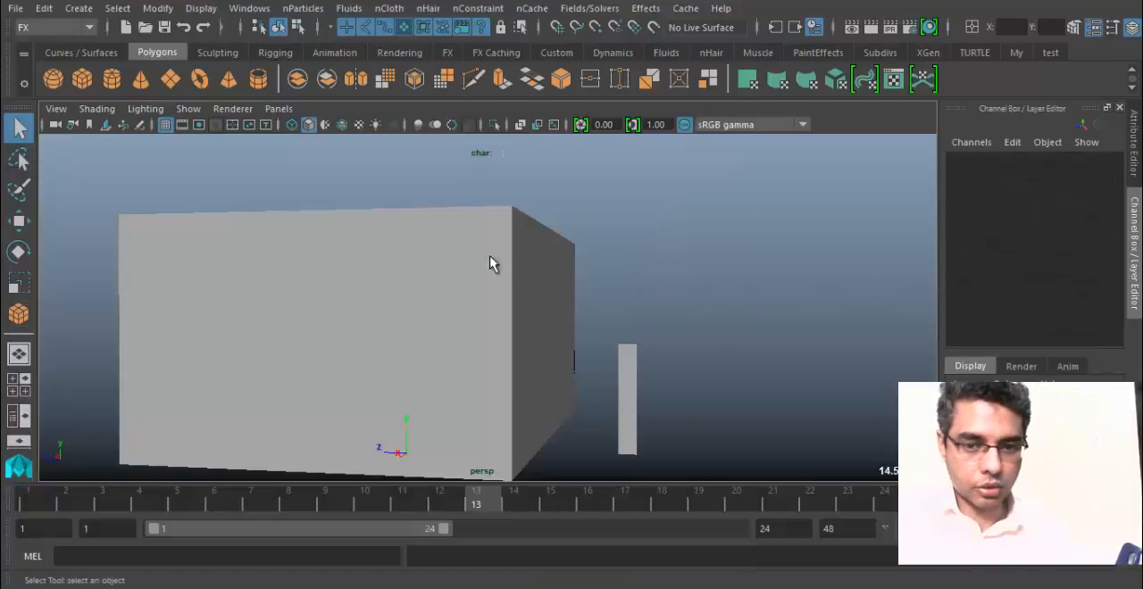
Set the large box's height to 50.
left_click(552, 289)
scroll(1070, 283, "down", 3)
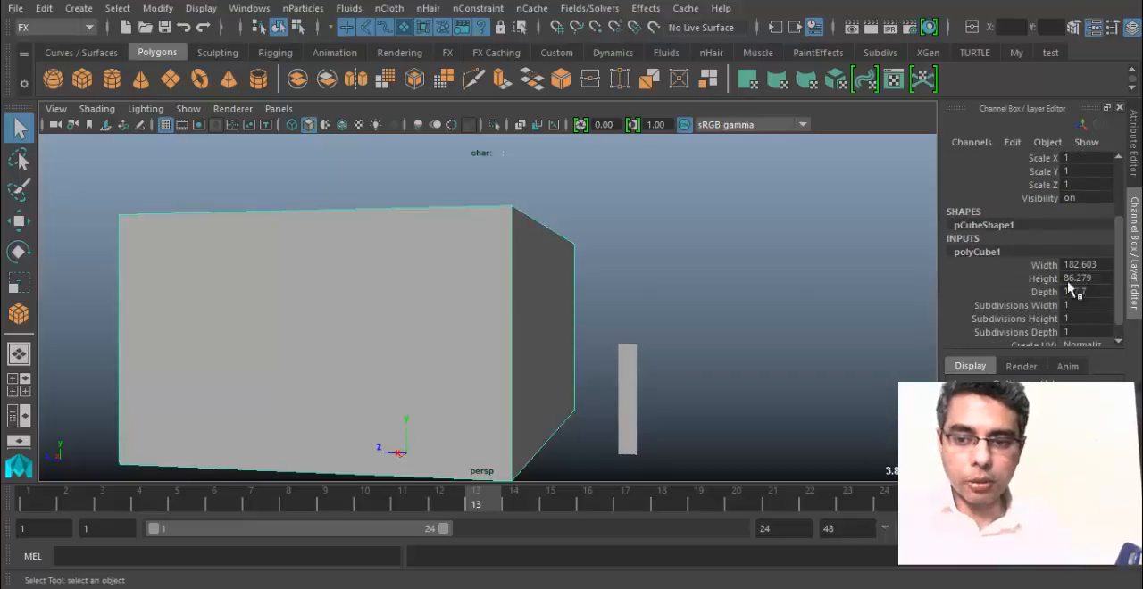
double_click(1067, 280)
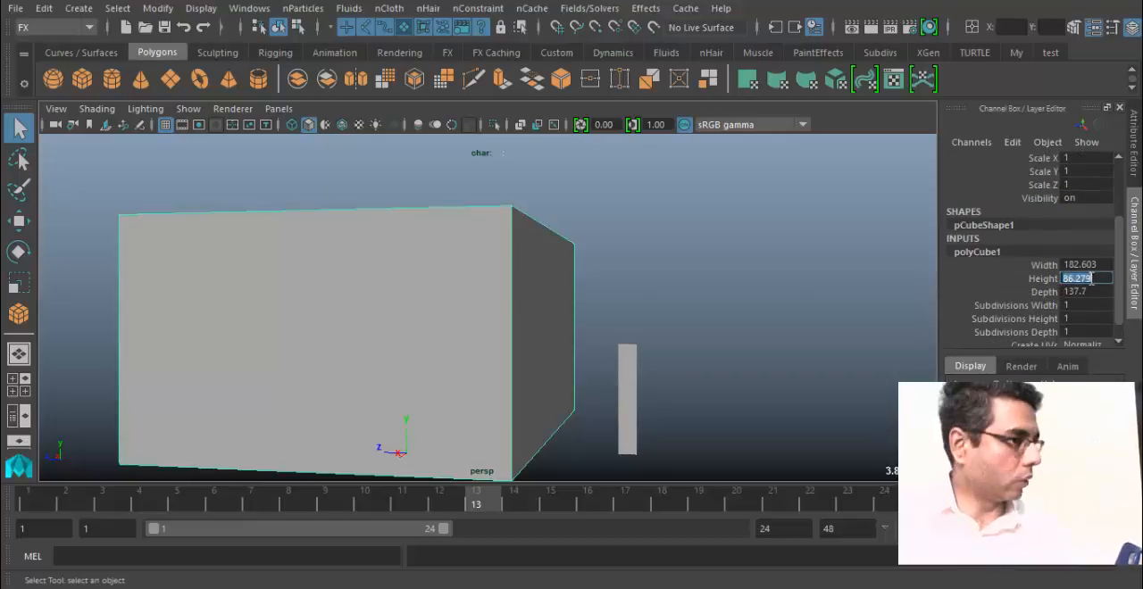
left_click_drag(598, 292, 770, 292, "alt")
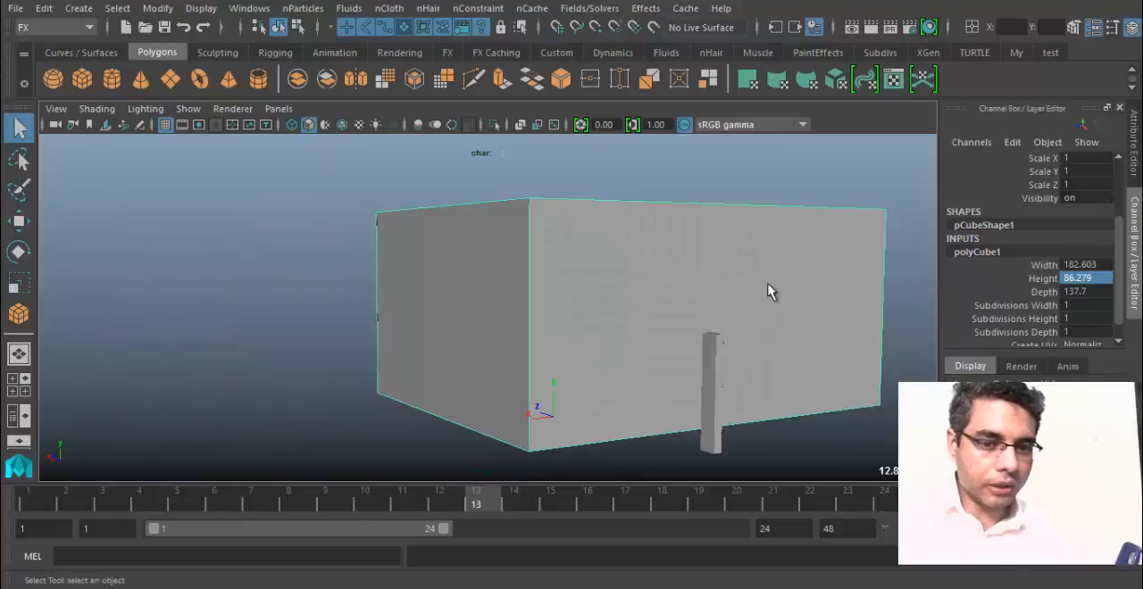
double_click(1101, 279)
type("50")
key("Return")
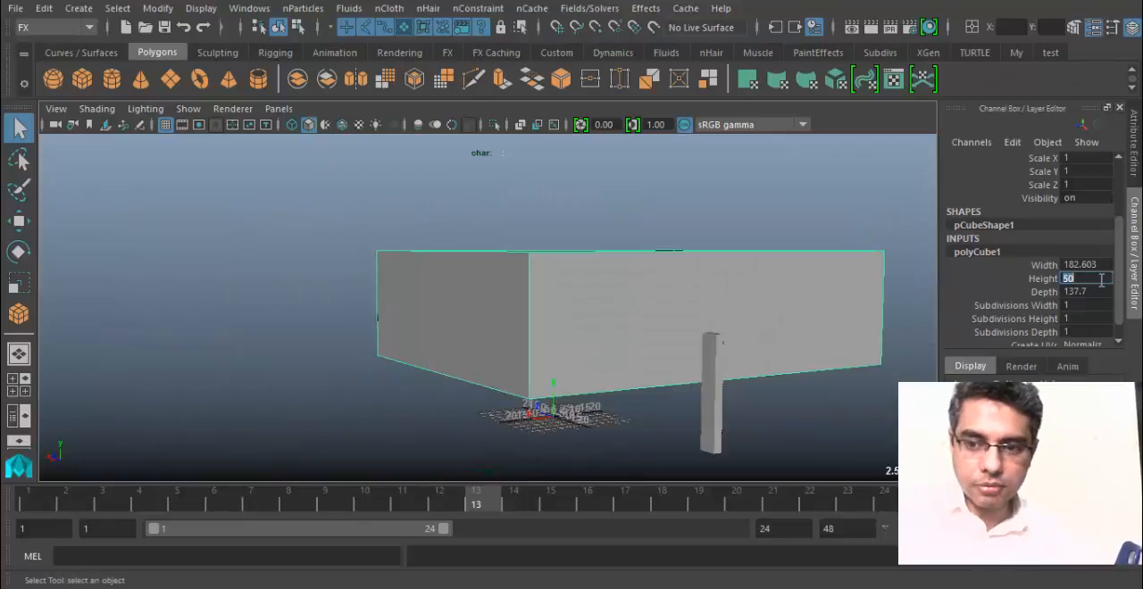
Lower the large box along the vertical axis to a Translate Y of about 25.2.
left_click_drag(600, 352, 688, 359, "alt")
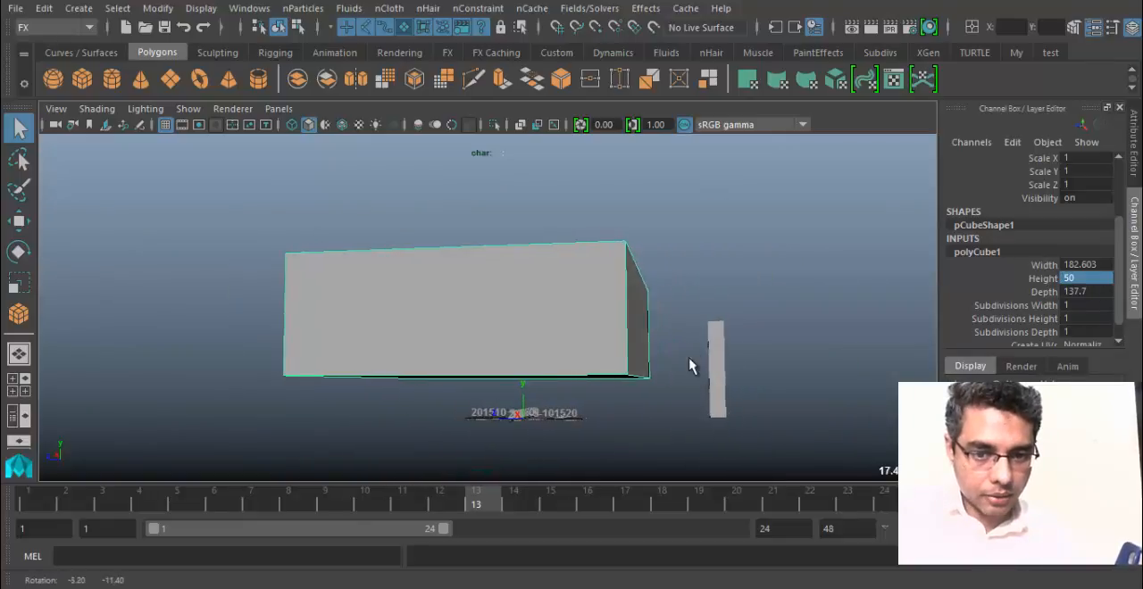
key("w")
left_click_drag(497, 254, 678, 315)
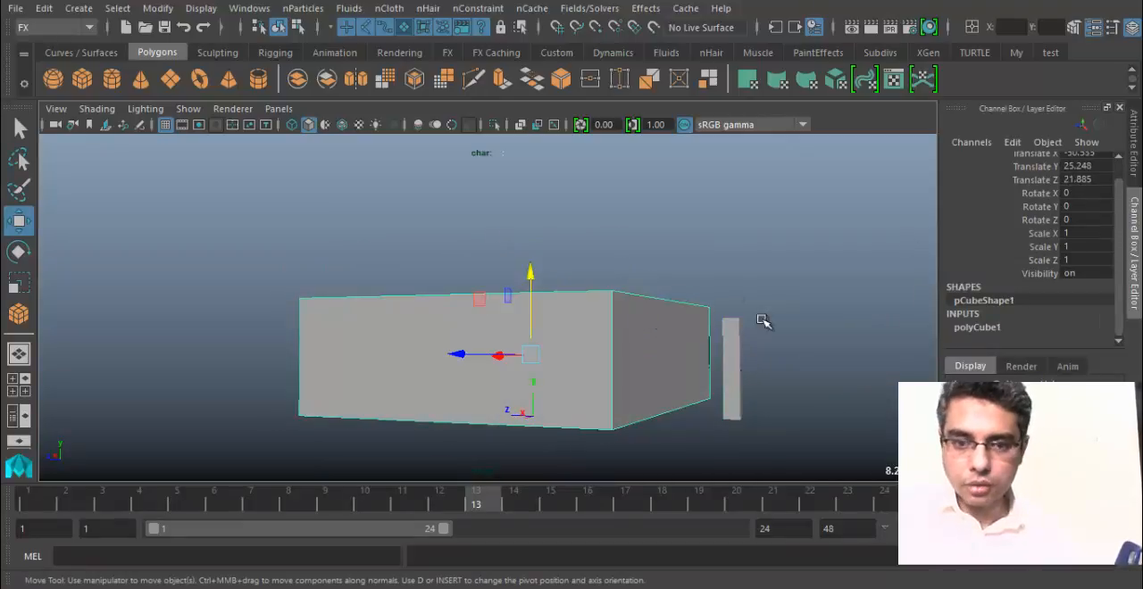
Expand the large box's polyCube1 inputs and open its height value for editing.
left_click(1018, 327)
scroll(1081, 334, "down", 2)
double_click(1092, 317)
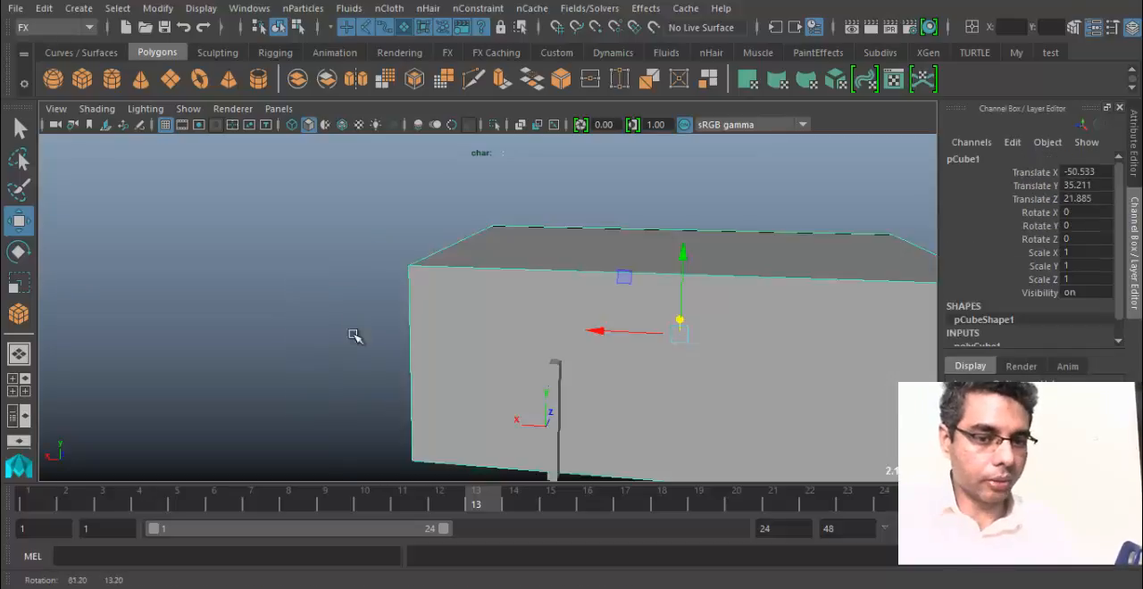
Examine the large box's proportions against the thin box from outside and from within its walls.
middle_click_drag(354, 336, 334, 265, "alt")
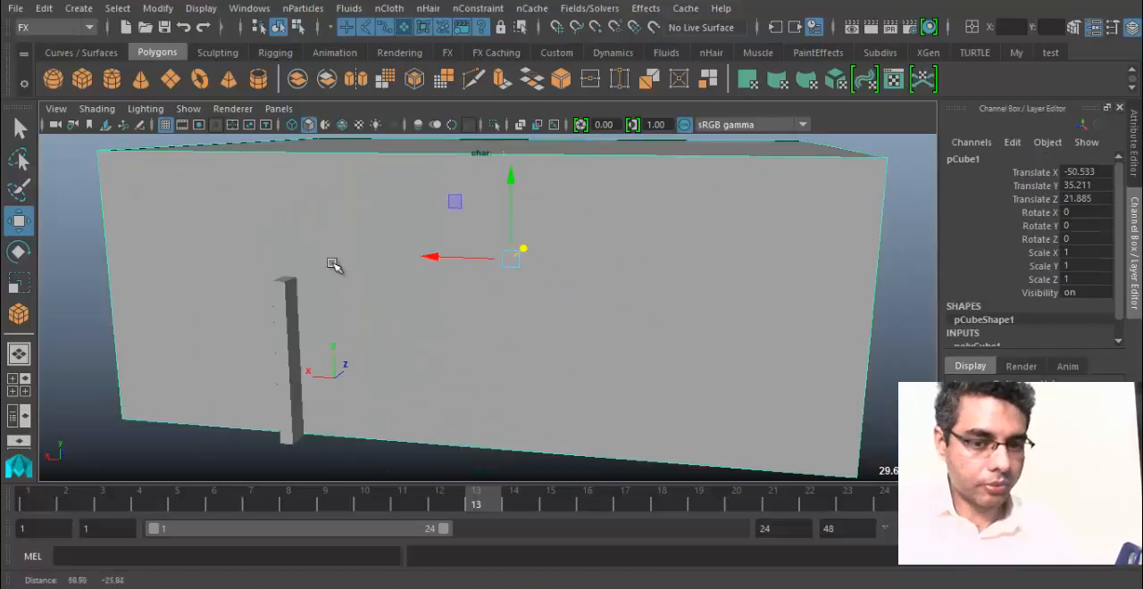
left_click_drag(334, 265, 201, 284, "alt")
right_click_drag(491, 309, 572, 320, "alt")
left_click_drag(572, 319, 439, 324, "alt")
right_click_drag(606, 342, 551, 339, "alt")
left_click_drag(551, 338, 358, 345, "alt")
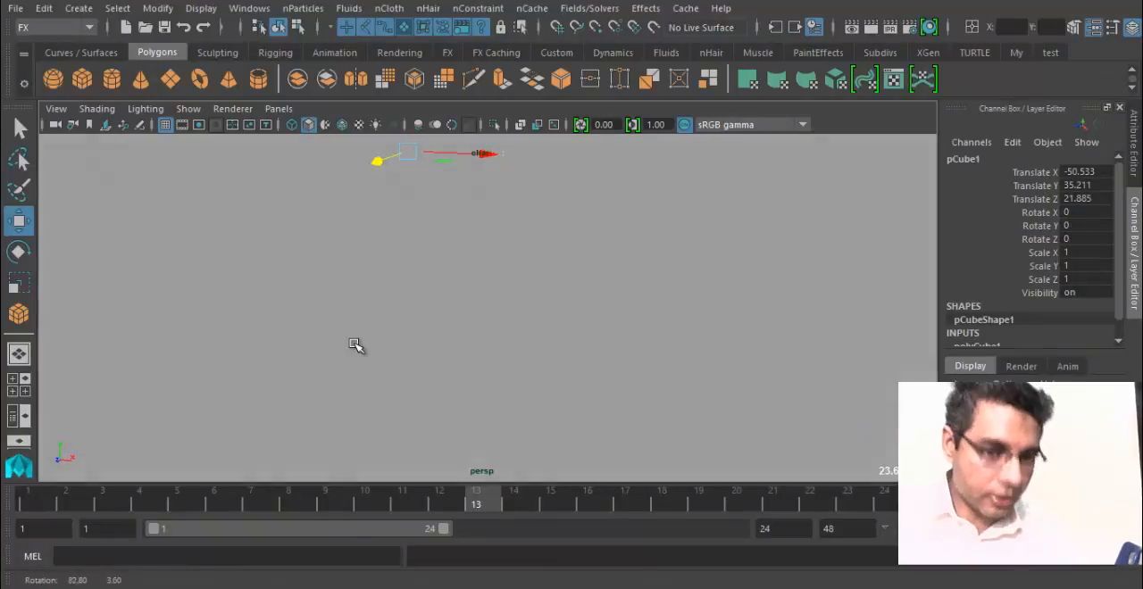
right_click_drag(357, 344, 159, 302, "alt")
left_click_drag(463, 287, 395, 288, "alt")
right_click_drag(396, 288, 408, 291, "alt")
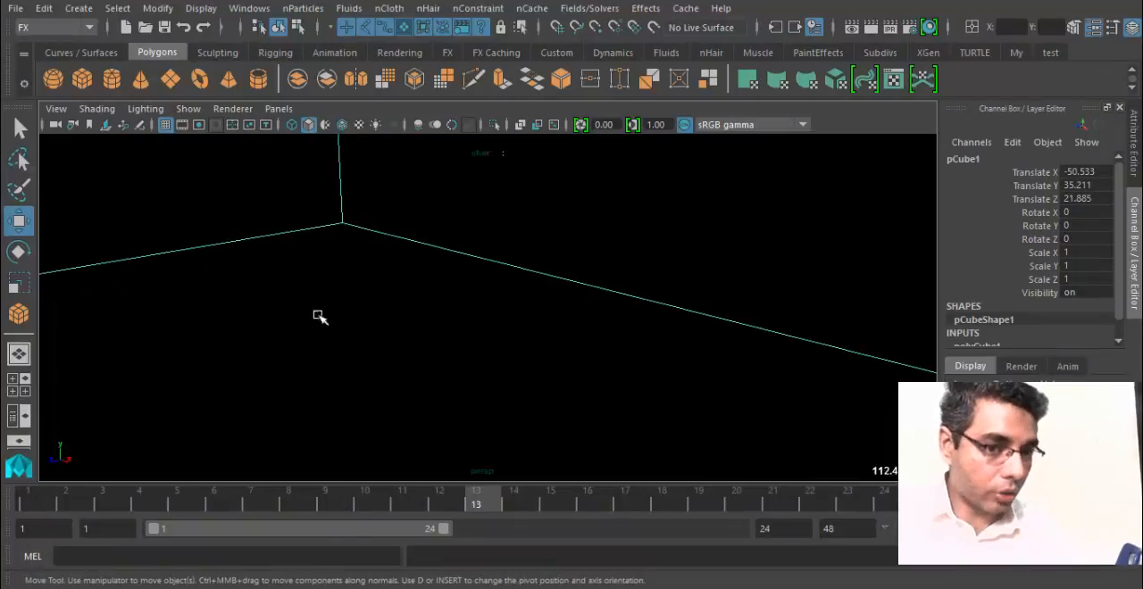
right_click_drag(545, 339, 92, 342, "alt")
right_click_drag(384, 332, 108, 334, "alt")
left_click_drag(536, 312, 723, 335, "alt")
right_click_drag(661, 361, 694, 369, "alt")
left_click_drag(638, 372, 601, 362, "alt")
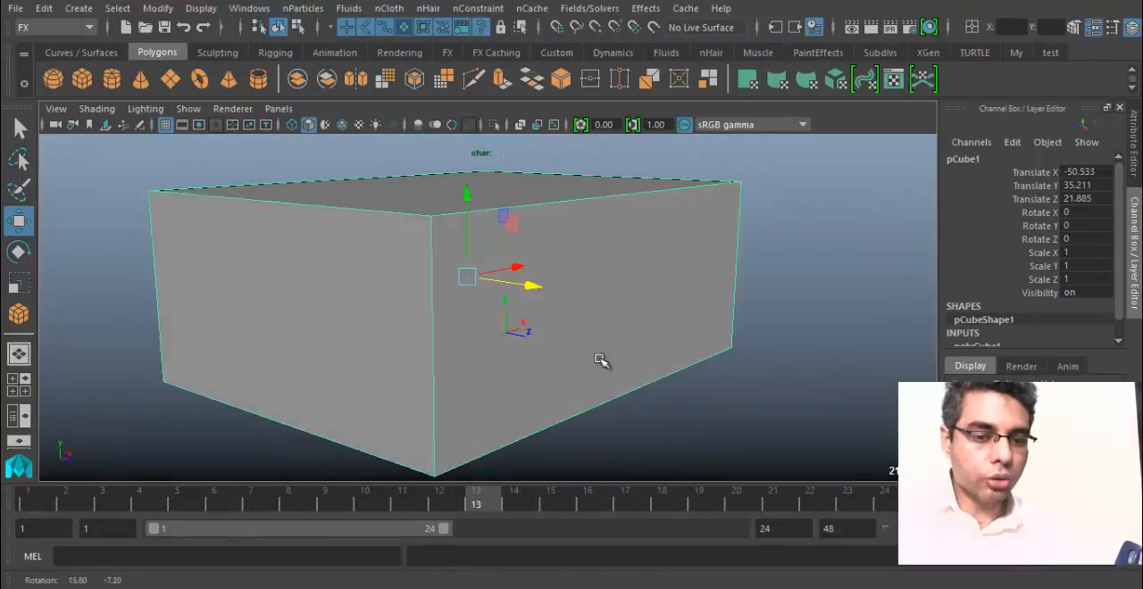
Switch to the Modeling menu set and try to Separate the large box using its selected faces.
right_click_drag(417, 241, 420, 112)
left_click(375, 242)
left_click_drag(615, 296, 602, 323, "alt")
key("F8")
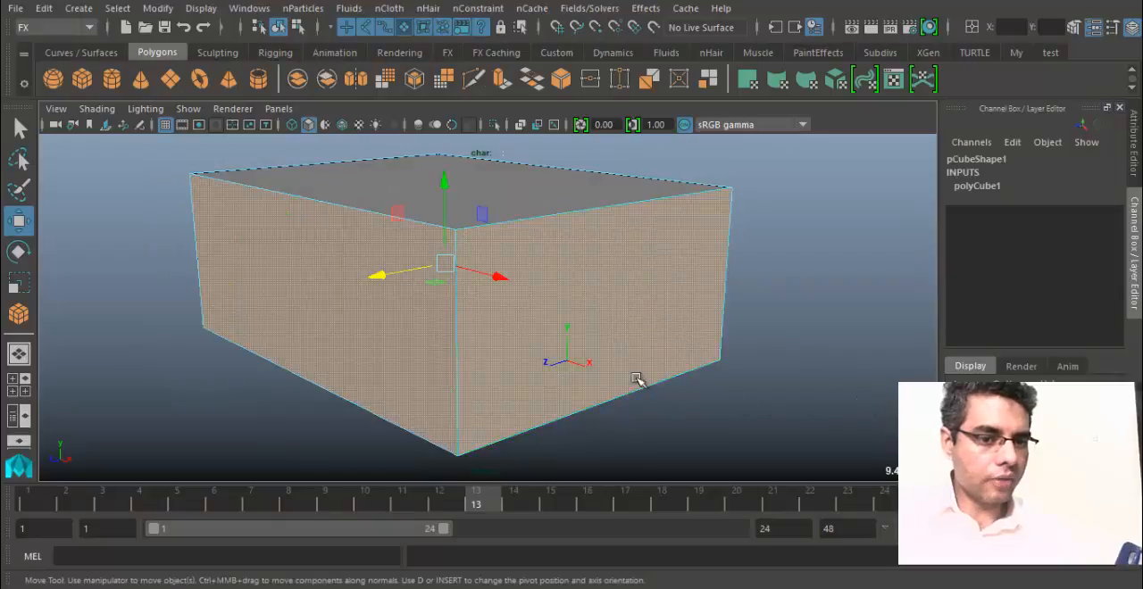
left_click(92, 28)
left_click(47, 42)
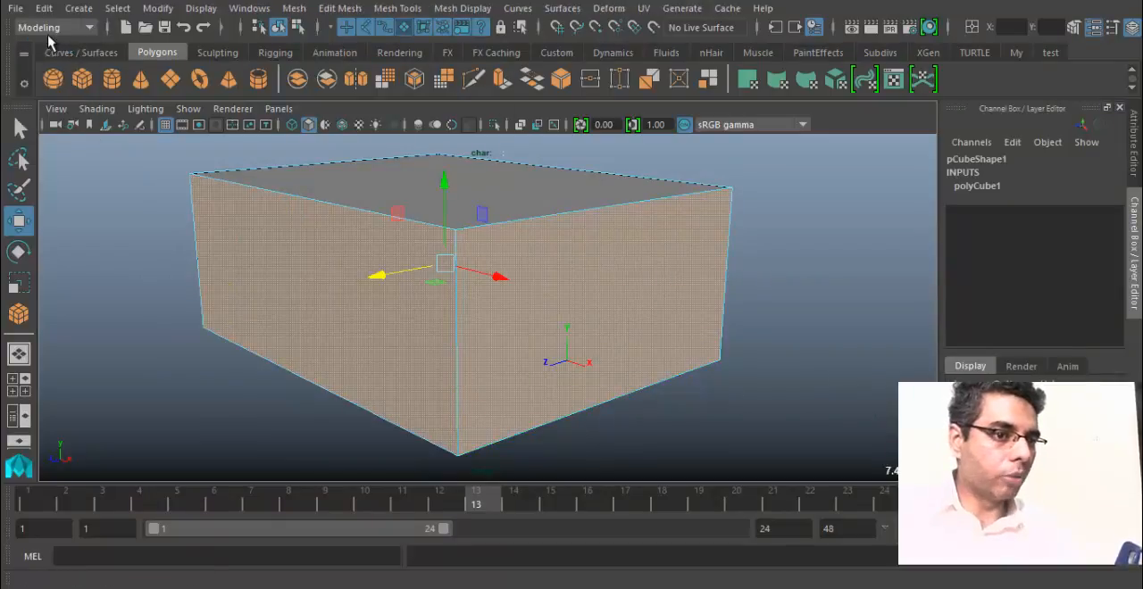
left_click(324, 8)
mouse_move(309, 7)
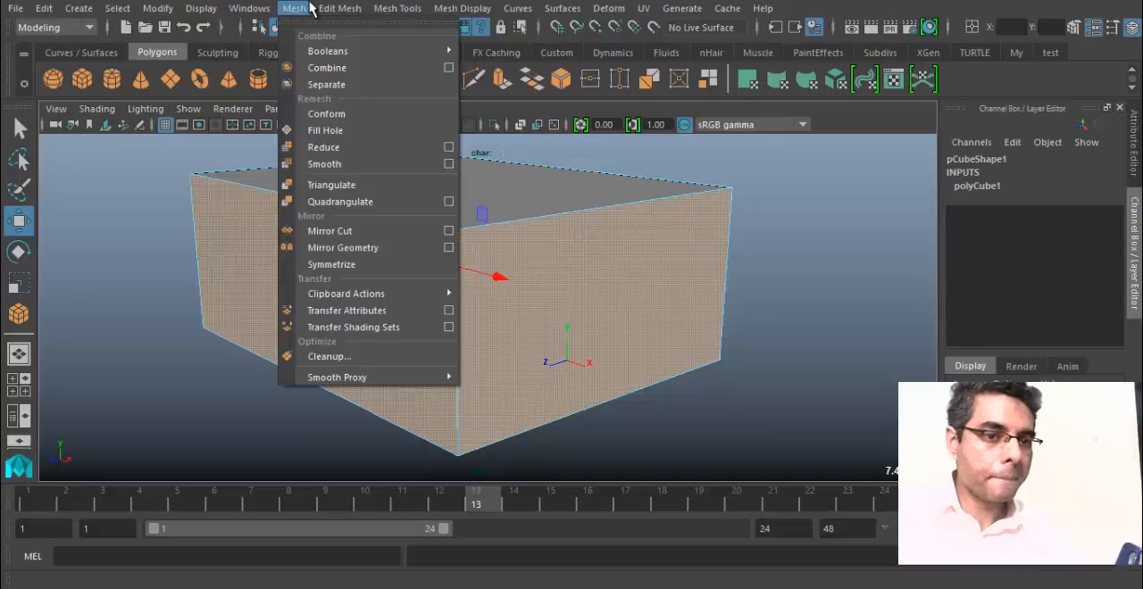
left_click(360, 84)
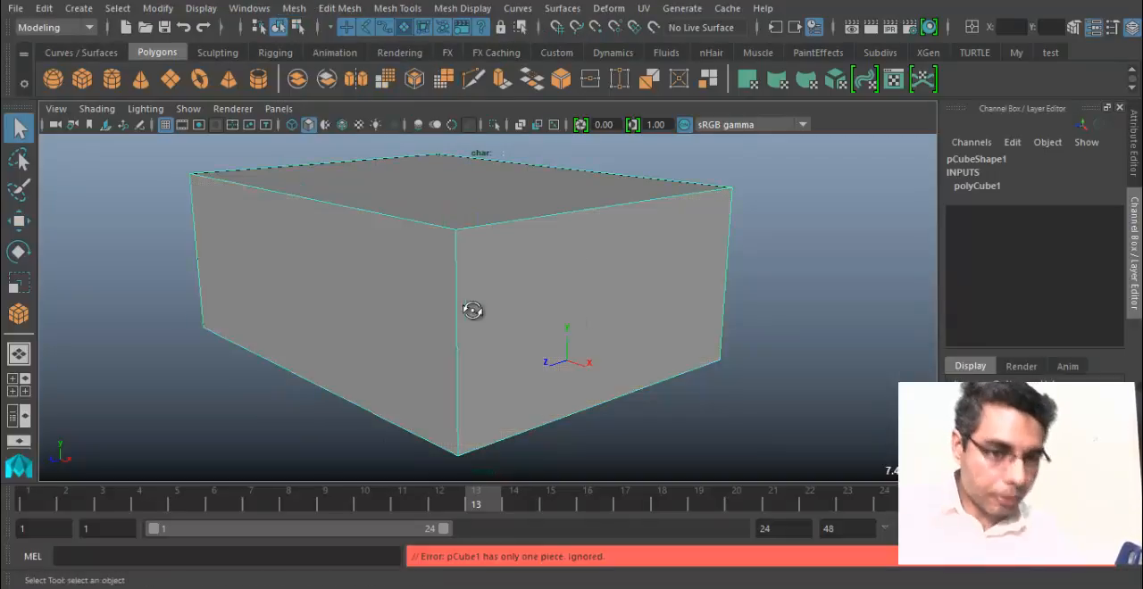
Select the large box's side faces and apply Extrude with its options reset to the defaults.
left_click_drag(472, 310, 530, 302, "alt")
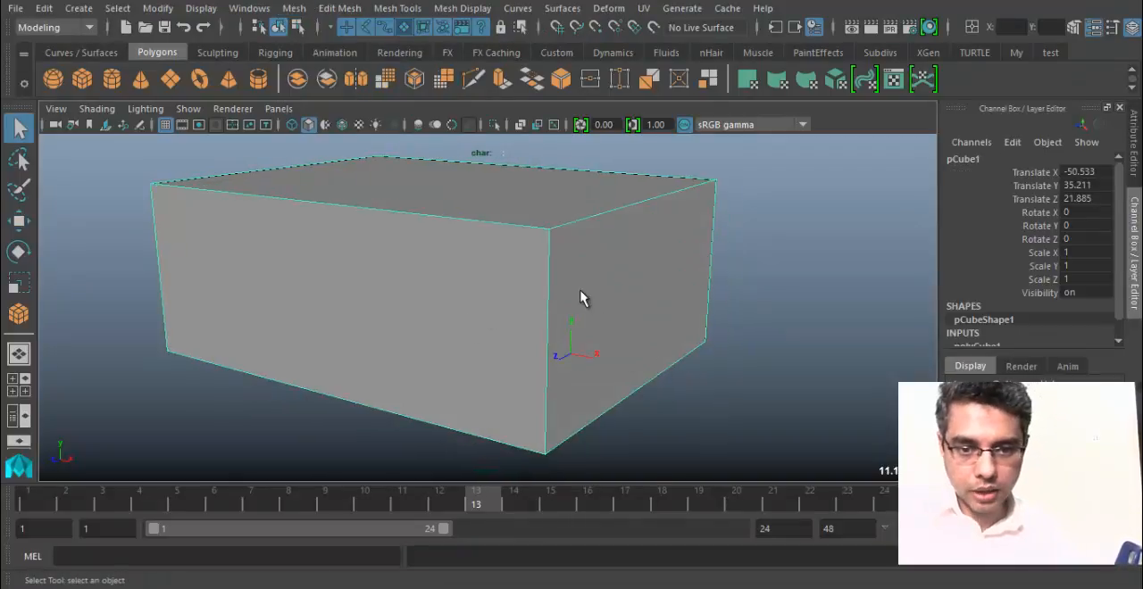
right_click_drag(580, 290, 591, 170)
left_click(569, 271)
left_click(496, 311, "shift")
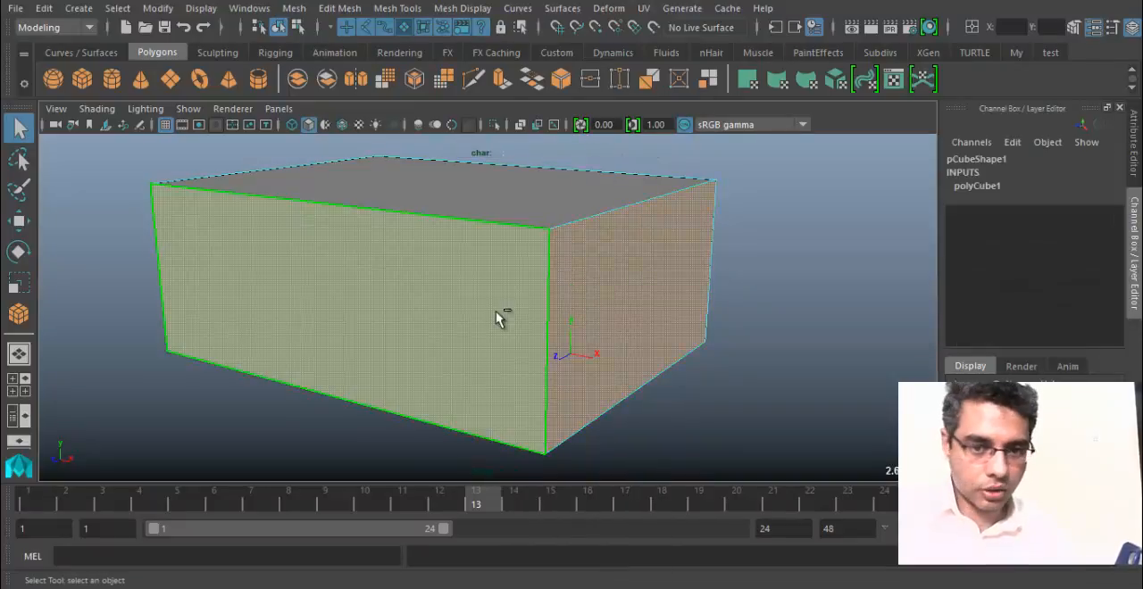
left_click(343, 9)
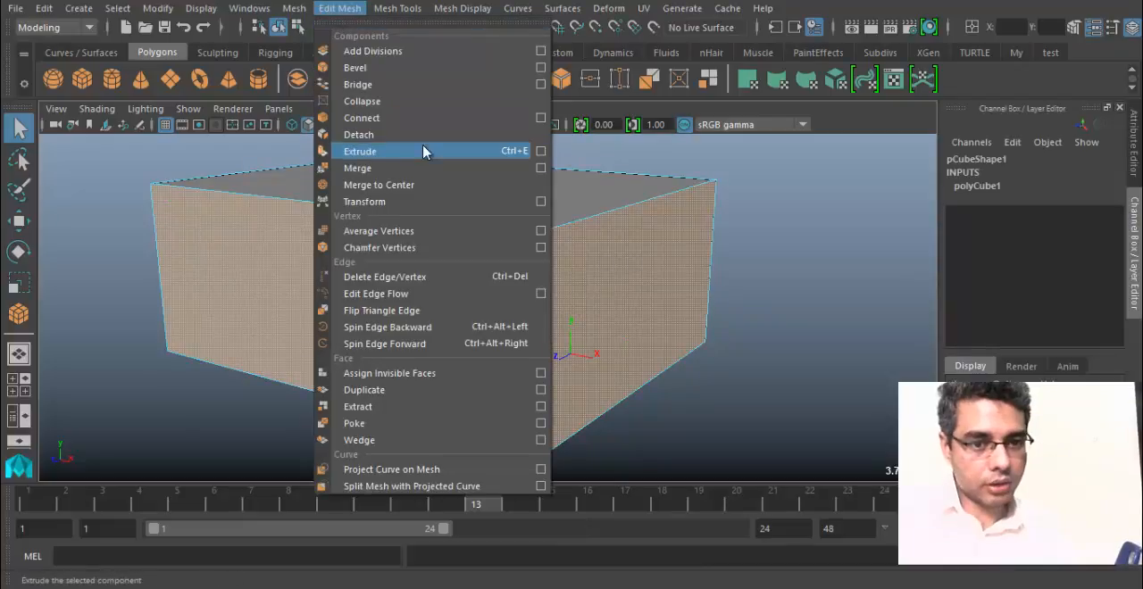
left_click(540, 151)
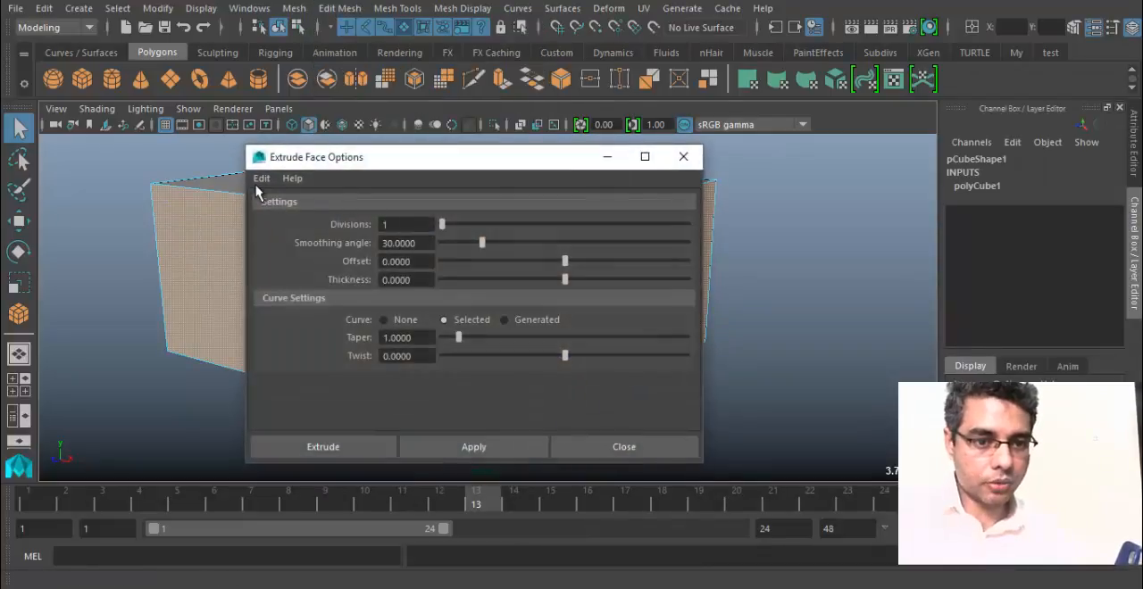
left_click(260, 179)
left_click(277, 214)
left_click(355, 454)
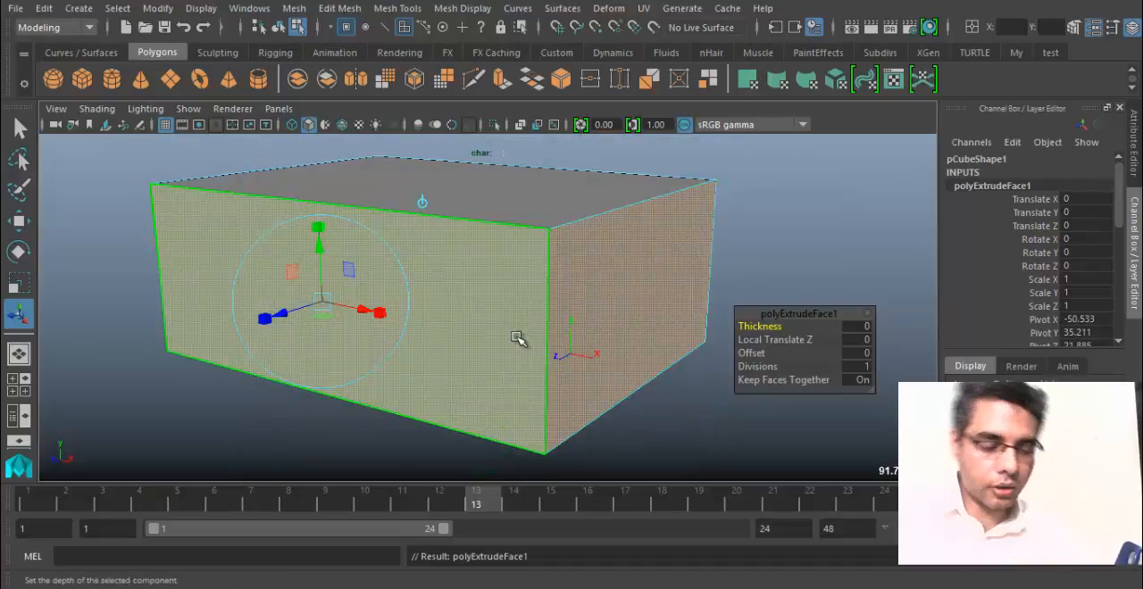
Undo the default face extrusion and return the large box to object selection.
key("ctrl+z")
key("ctrl+z")
key("ctrl+z")
key("ctrl+z")
key("ctrl+z")
Select the large box's side faces again and extrude them outward with a Local Translate Z of about 61.1.
left_click(476, 311)
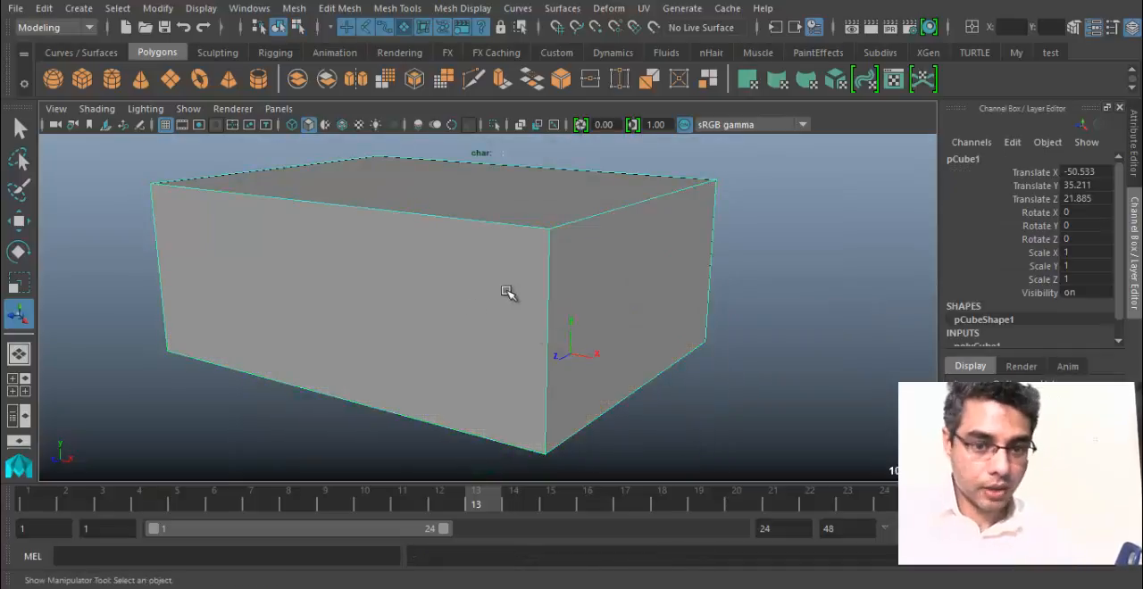
right_click_drag(507, 291, 518, 179)
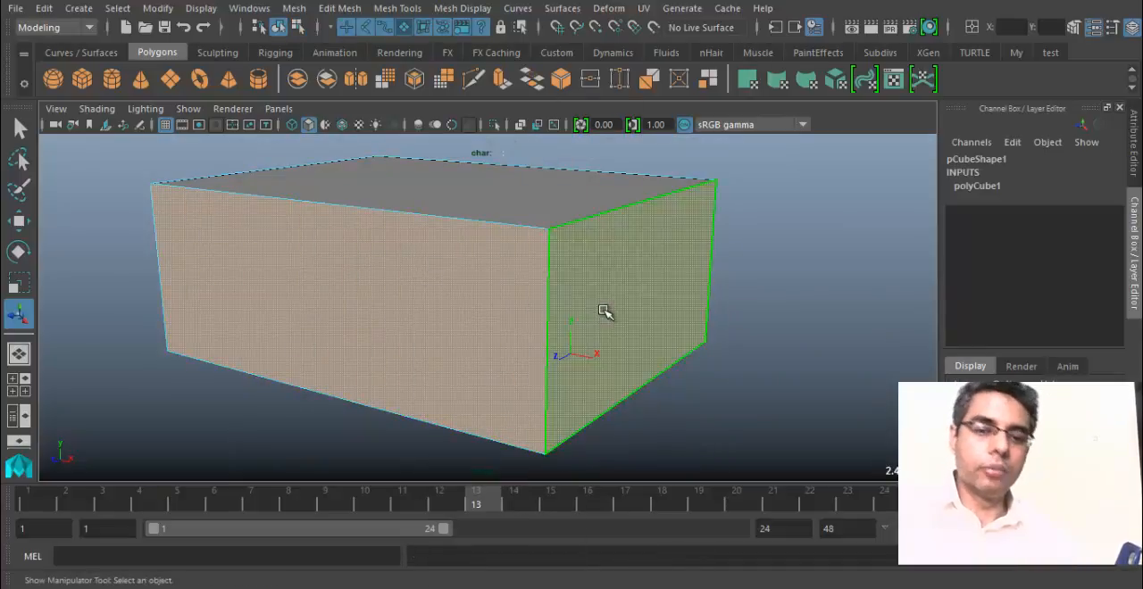
left_click(353, 9)
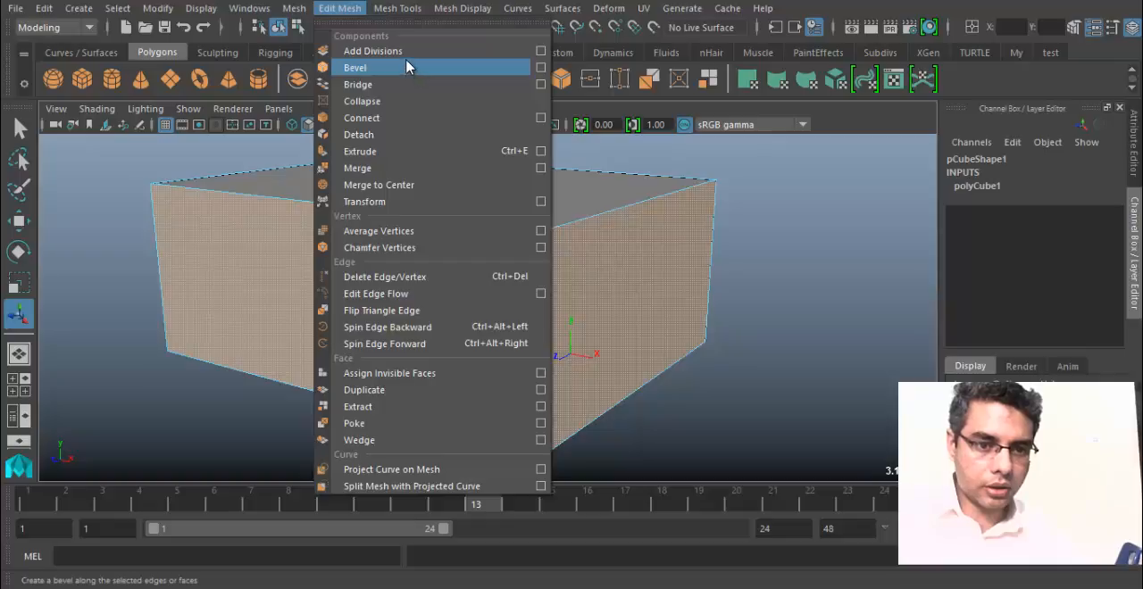
mouse_move(292, 9)
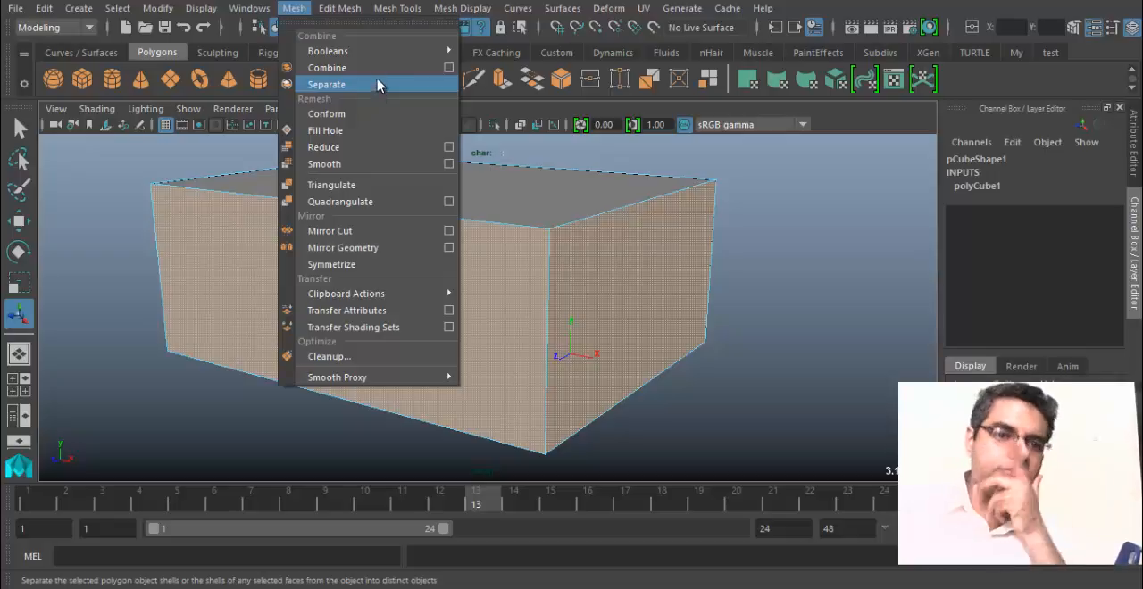
mouse_move(344, 12)
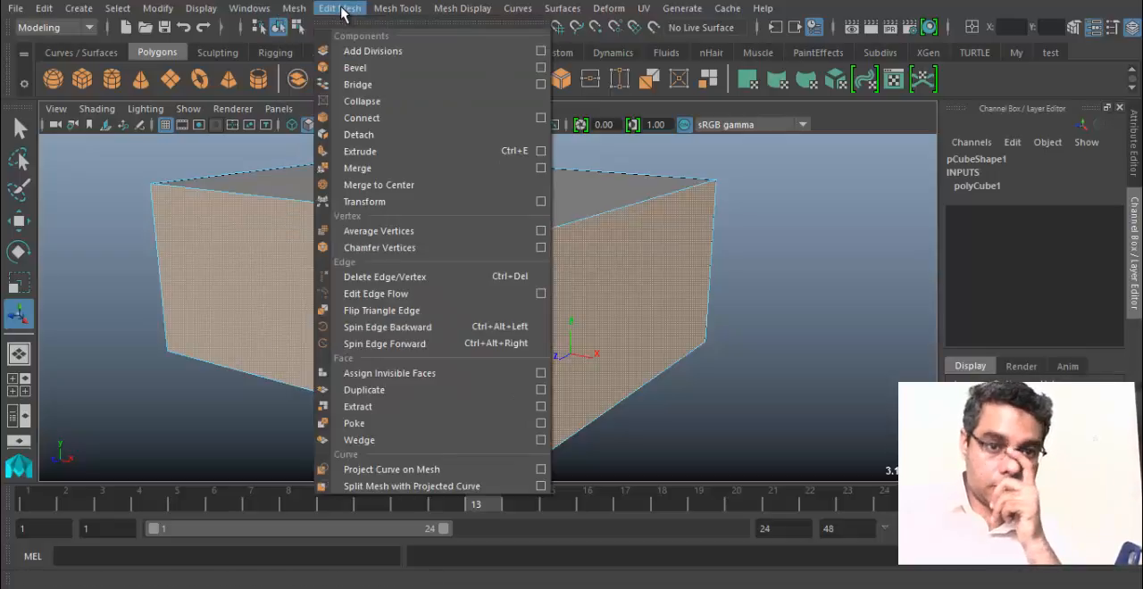
left_click(420, 153)
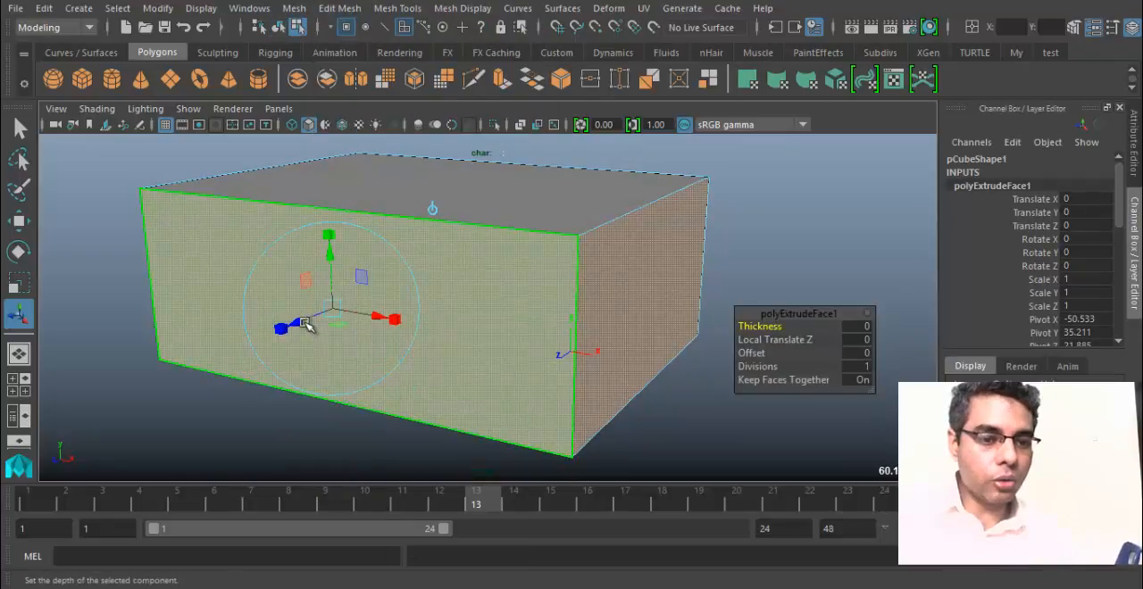
left_click_drag(307, 327, 317, 366)
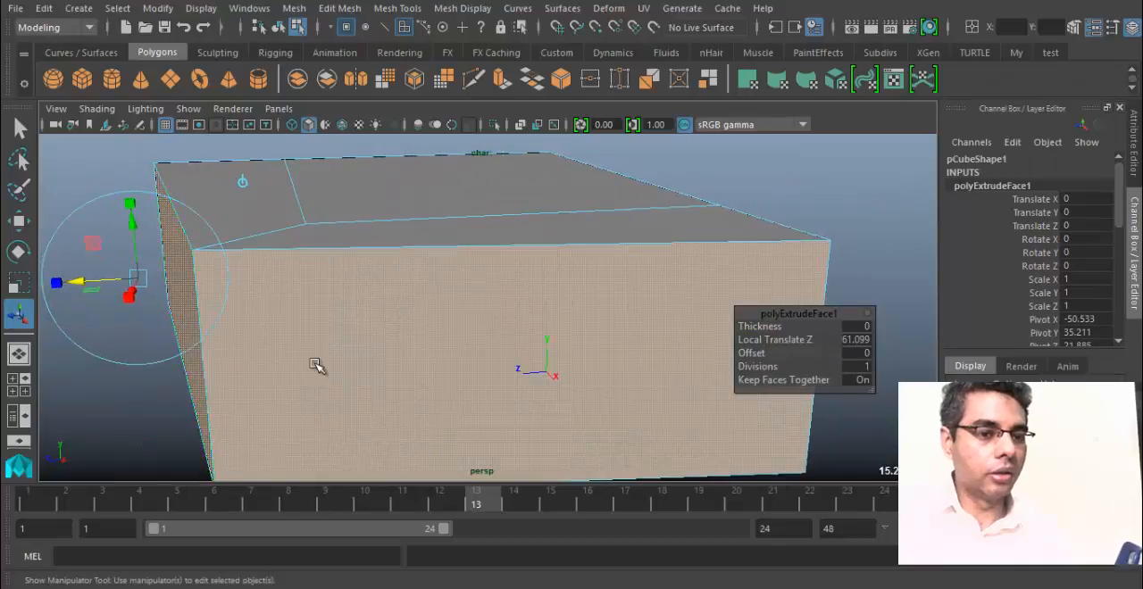
right_click_drag(330, 345, 290, 359, "alt")
Undo the outward extrusion of the large box's side faces.
key("ctrl+z")
key("ctrl+z")
key("ctrl+z")
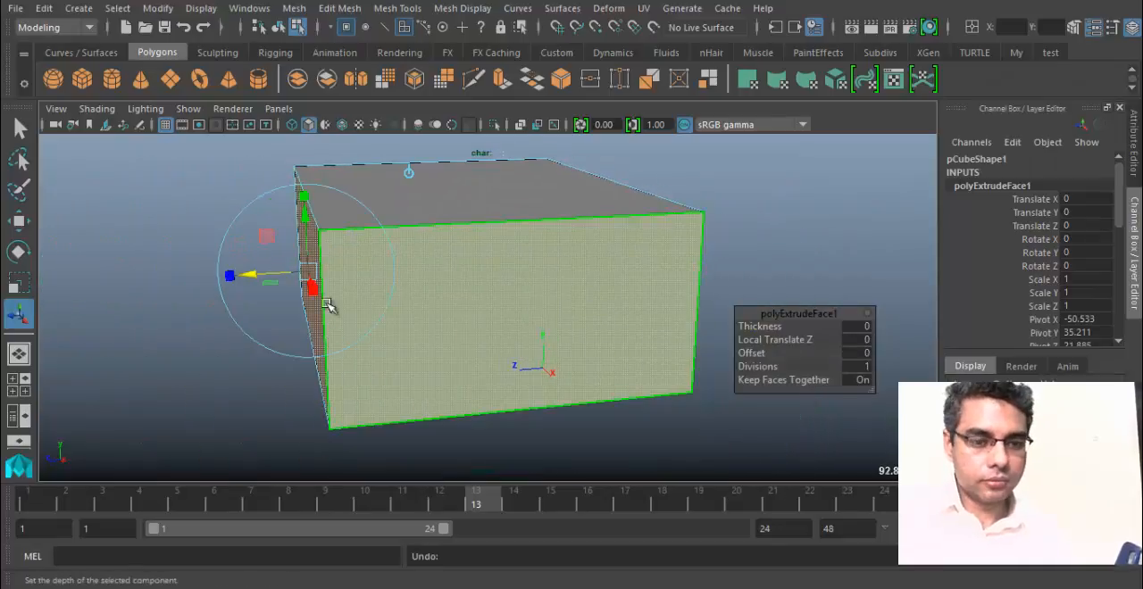
Deselect the large box's faces without applying another mesh edit, keeping face selection mode active.
left_click(339, 8)
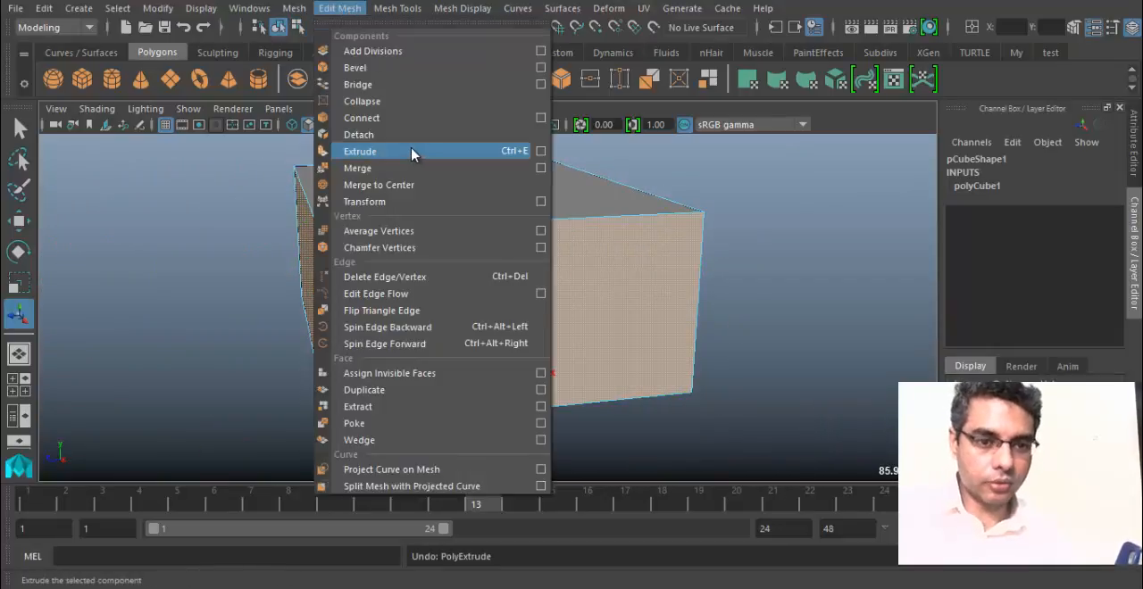
left_click(747, 323)
left_click(747, 323)
left_click_drag(338, 279, 401, 292, "alt")
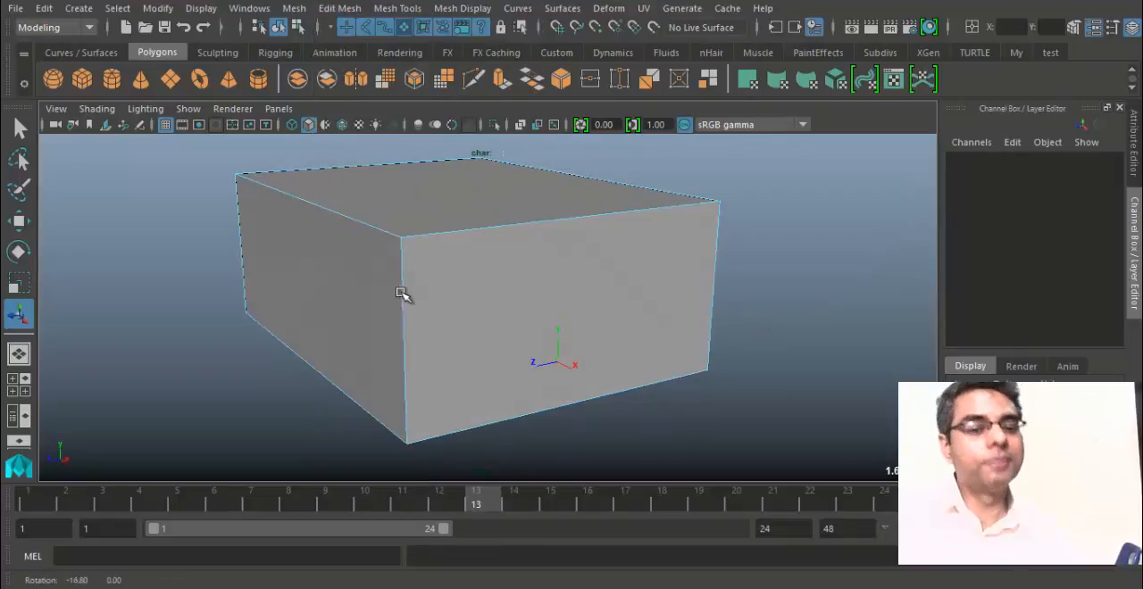
mouse_move(472, 161)
right_mouse_down()
mouse_move(474, 230)
mouse_move(464, 170)
right_mouse_up()
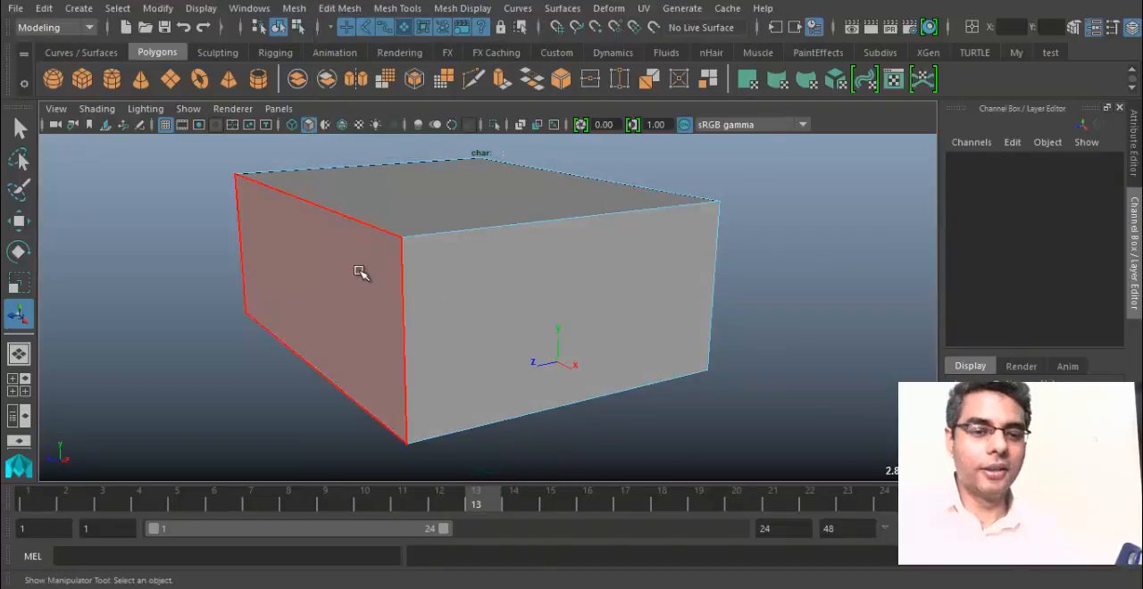
Extract the large box's selected side faces and offset them outward with a Local Translate Z of about 24.8.
left_click(340, 8)
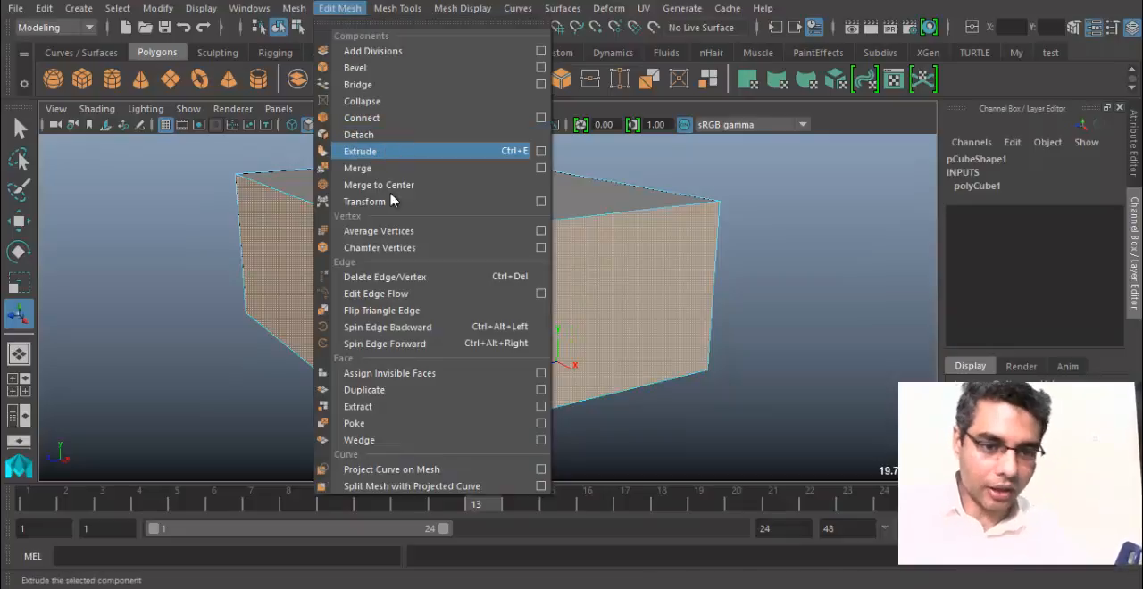
left_click(366, 406)
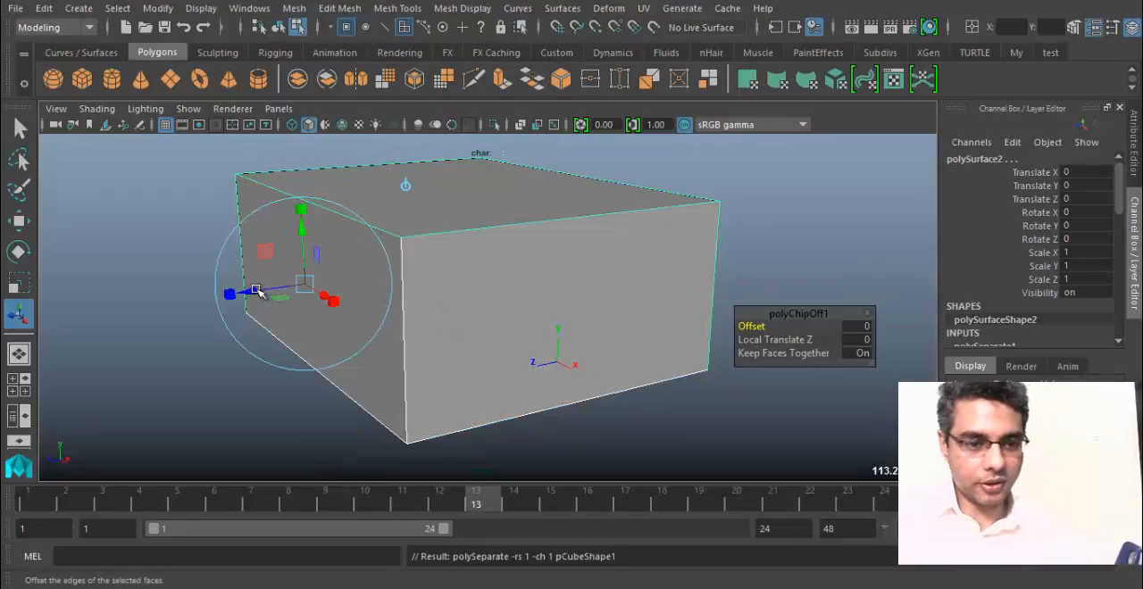
left_click_drag(258, 290, 186, 304)
left_click_drag(290, 312, 555, 283, "alt")
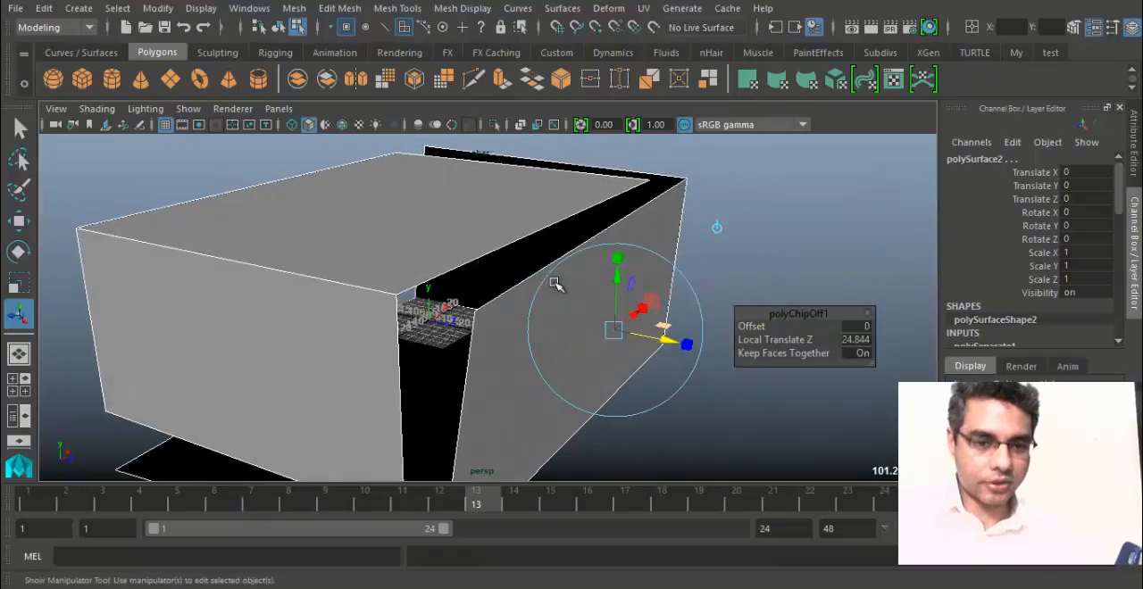
Undo the extraction of the side faces and return the large box to object selection.
key("ctrl+z")
key("ctrl+z")
key("ctrl+z")
key("ctrl+z")
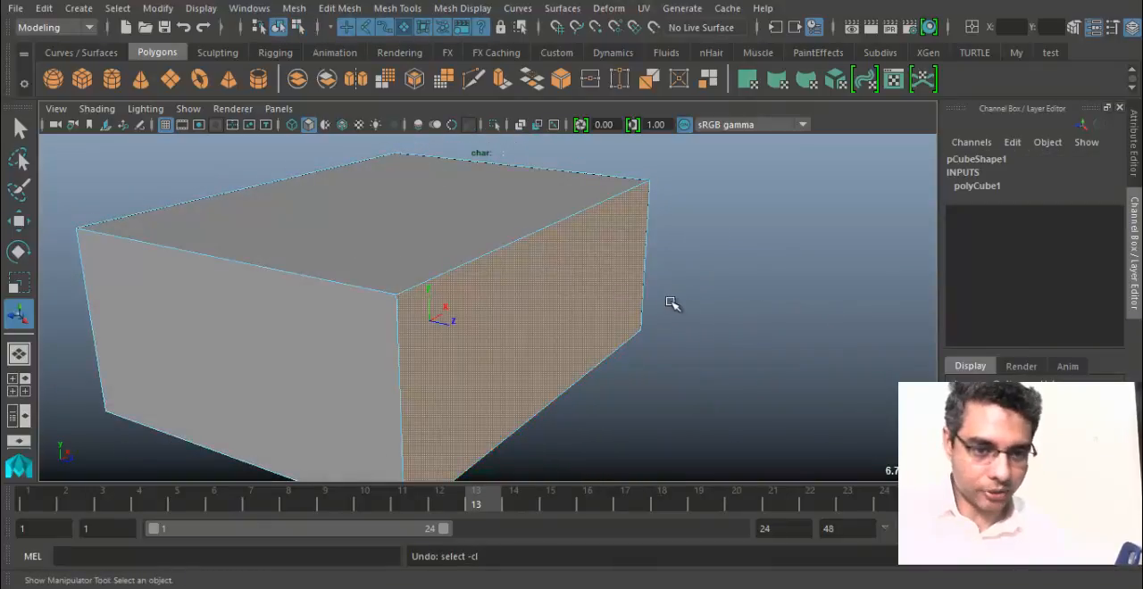
left_click_drag(656, 304, 494, 291, "alt")
key("ctrl+z")
right_click_drag(507, 219, 569, 105)
left_click_drag(646, 319, 586, 406, "alt")
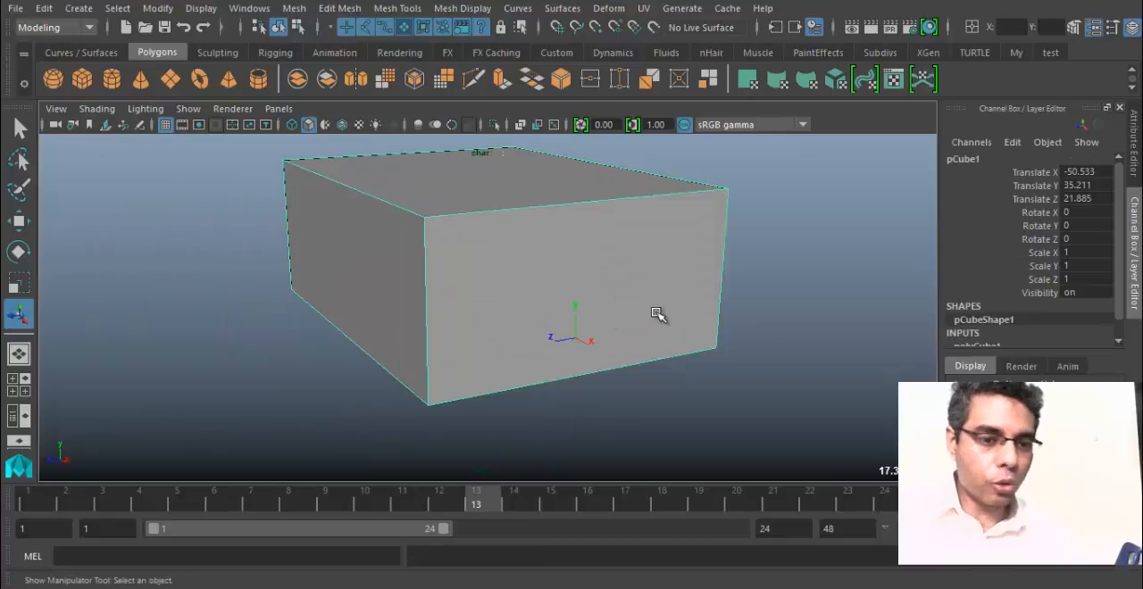
Examine the intact large box from several sides, both close up and at a distance.
mouse_move(658, 314)
left_mouse_down("alt")
mouse_move(500, 278)
mouse_move(331, 283)
mouse_move(419, 309)
mouse_move(372, 321)
mouse_move(638, 319)
left_mouse_up("alt")
right_click_drag(638, 319, 902, 382, "alt")
right_click_drag(457, 303, 151, 275, "alt")
right_click_drag(528, 294, 302, 270, "alt")
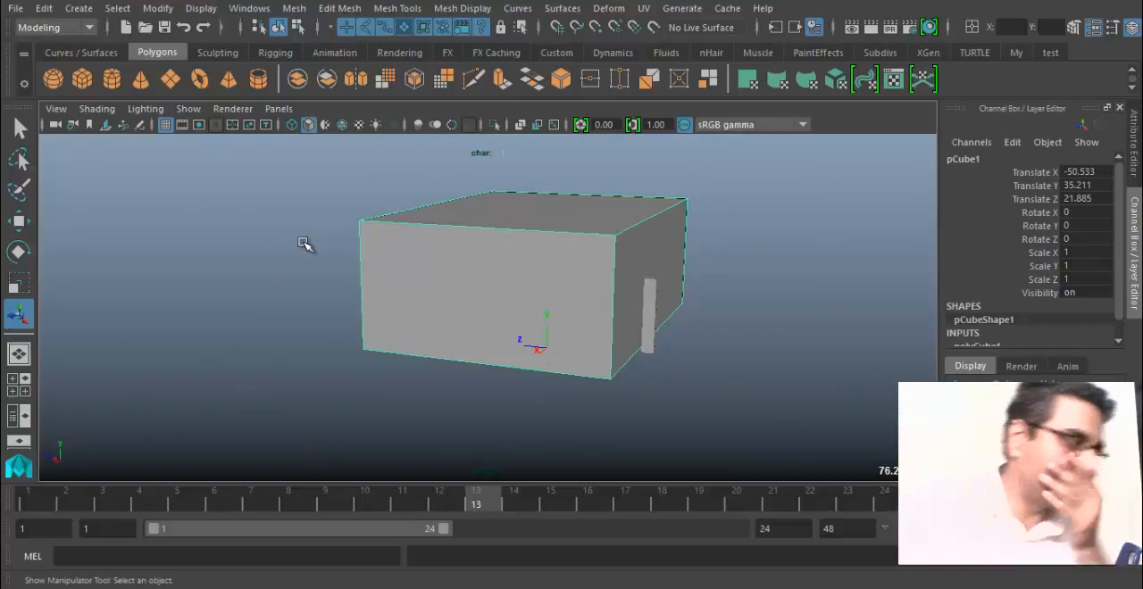
left_click_drag(462, 270, 437, 306, "alt")
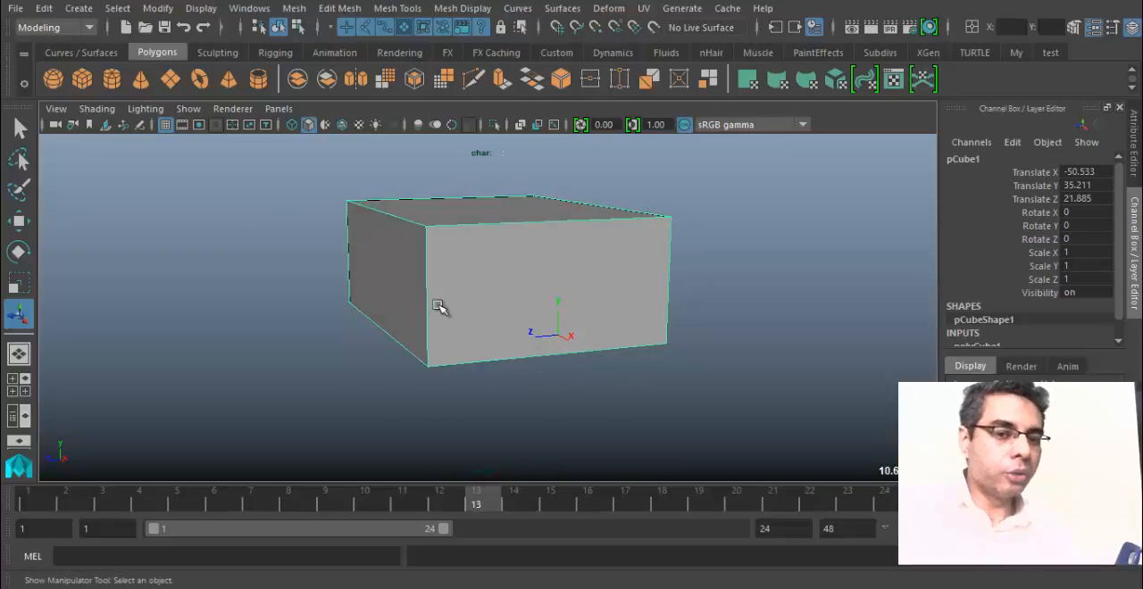
right_click_drag(373, 291, 777, 343, "alt")
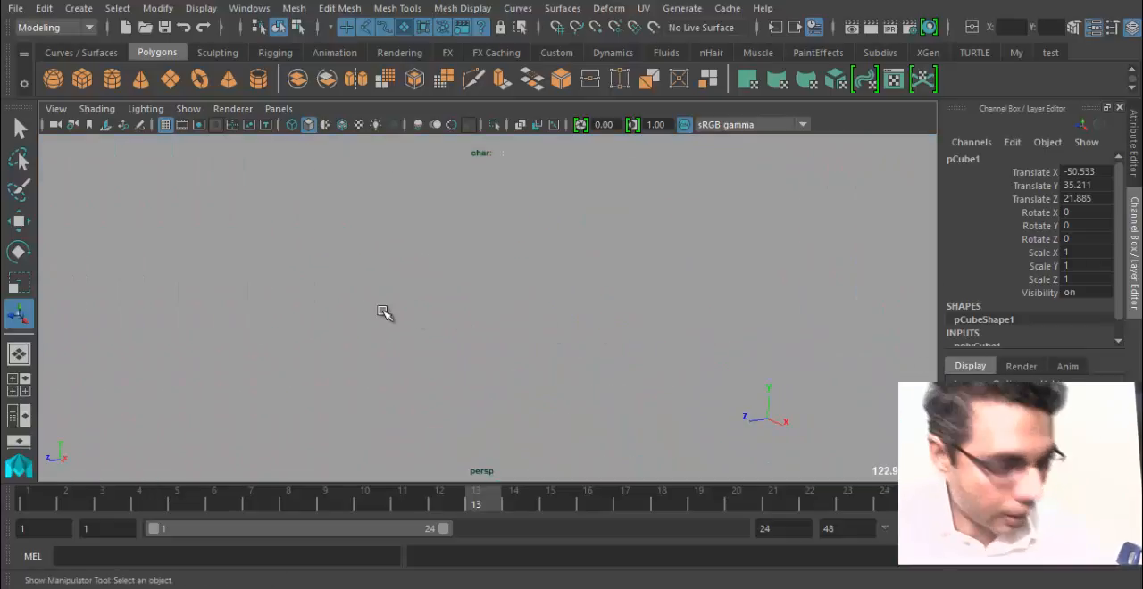
right_click_drag(384, 312, 484, 306, "alt")
right_click_drag(615, 302, 455, 295, "alt")
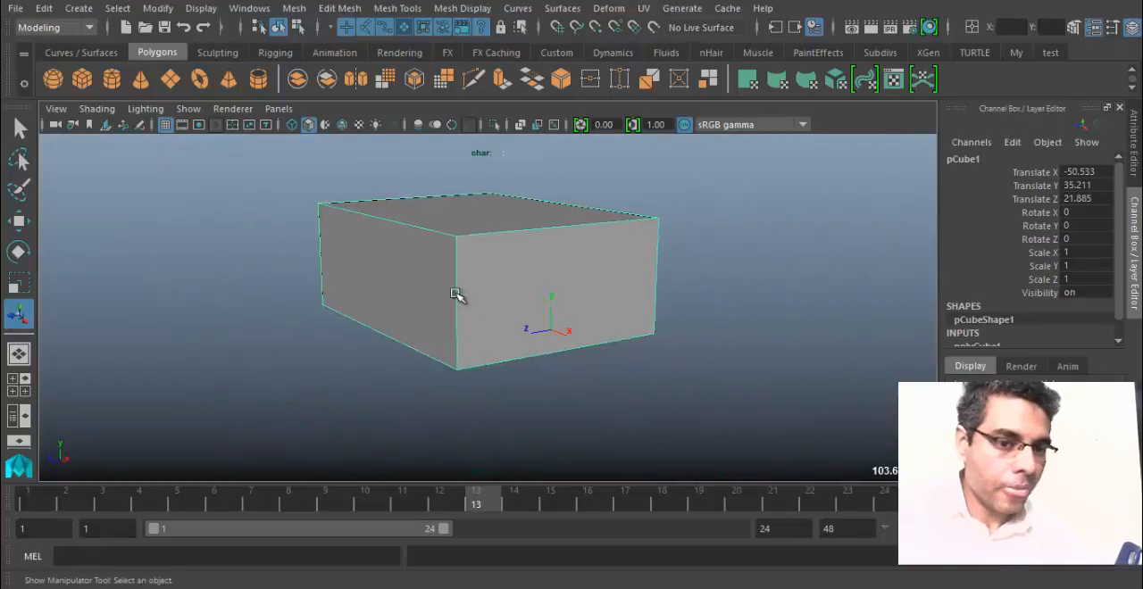
Duplicate the large box and move the copy along the Z axis to a Translate Z of about -263.
left_click_drag(455, 294, 444, 283, "alt")
key("w")
key("ctrl+d")
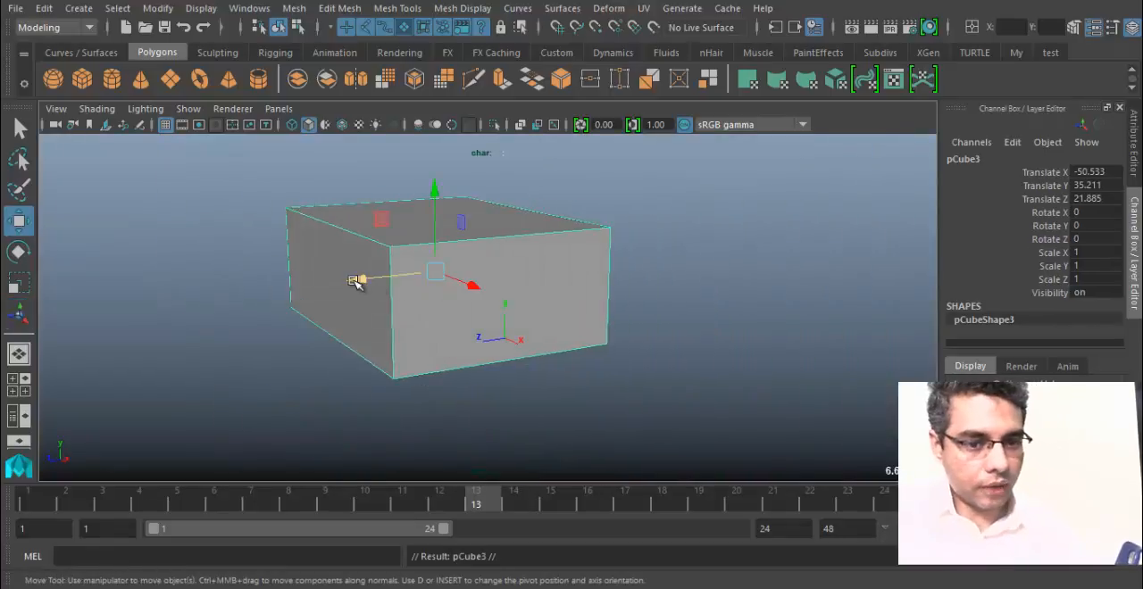
left_click_drag(357, 278, 703, 247)
Select two adjacent side faces of the original large box and extract them as a separate piece.
left_click(350, 330)
right_click_drag(412, 281, 408, 171)
left_click(350, 277)
left_click_drag(423, 389, 431, 290, "alt")
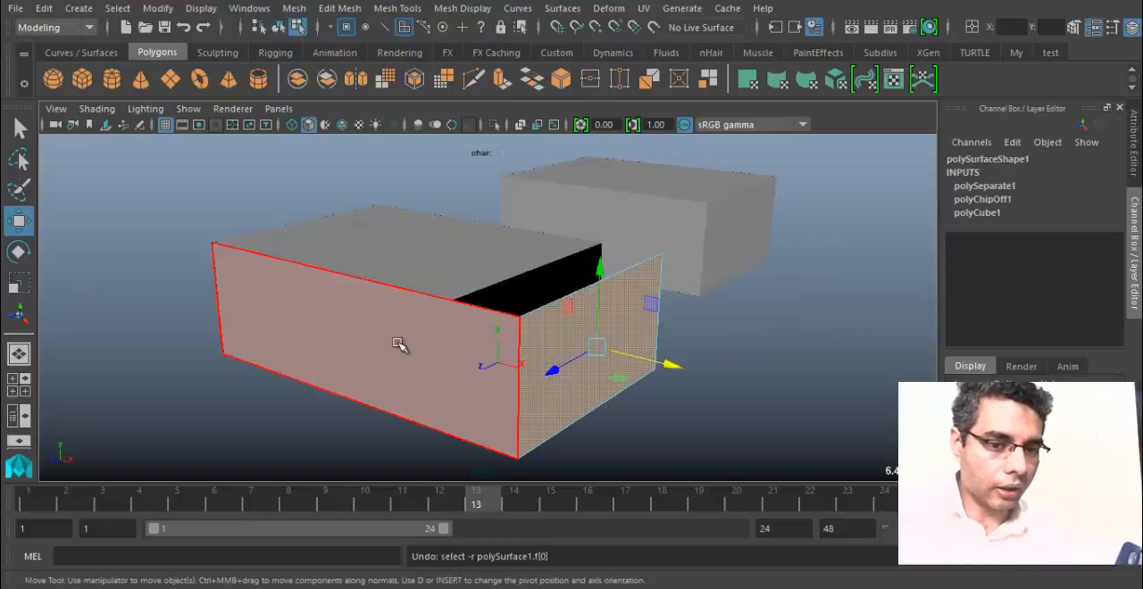
left_click(524, 370)
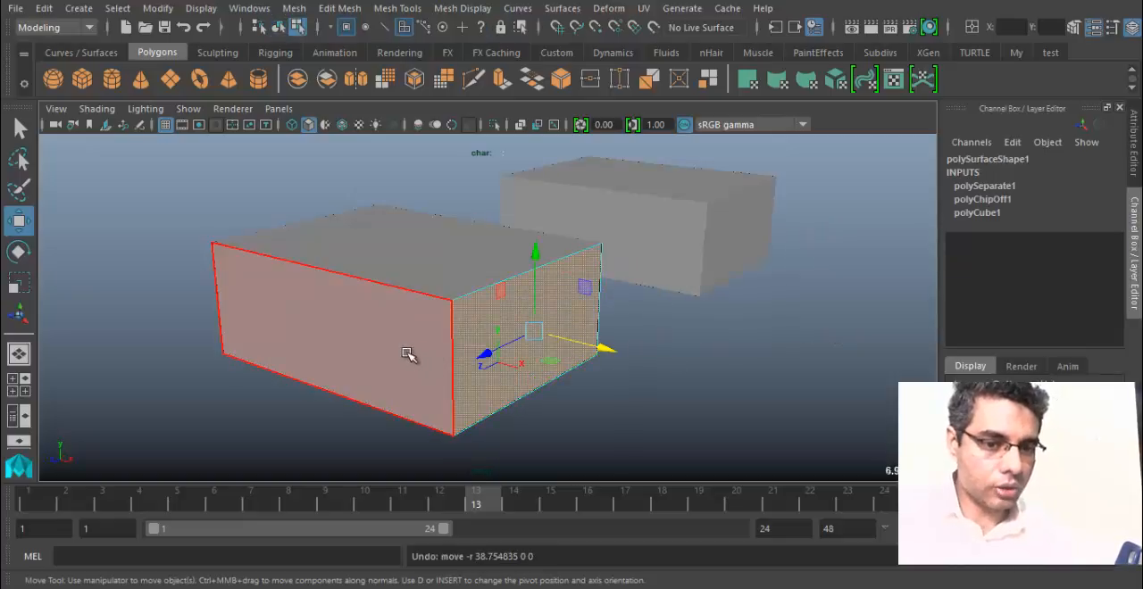
Return to object selection and move the extracted side piece away from the original box.
right_click_drag(436, 361, 538, 96)
left_click(425, 374)
left_click_drag(357, 320, 288, 368)
left_click_drag(292, 370, 391, 366, "alt")
left_click(472, 408)
left_click_drag(472, 408, 503, 352, "alt")
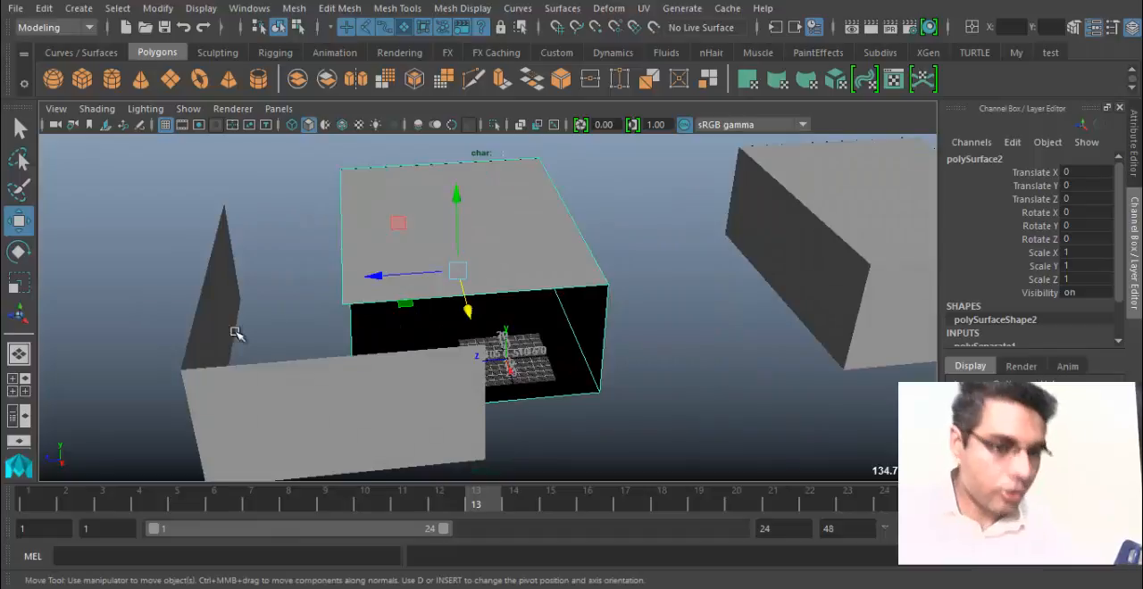
Reposition the extracted side piece at a Translate X of about 81.5 and a Translate Z of about 142.5.
left_click(266, 400)
left_click_drag(266, 401, 143, 361, "alt")
left_click_drag(277, 337, 684, 390, "alt")
middle_click_drag(684, 390, 498, 278, "alt")
left_click_drag(498, 279, 454, 288, "alt")
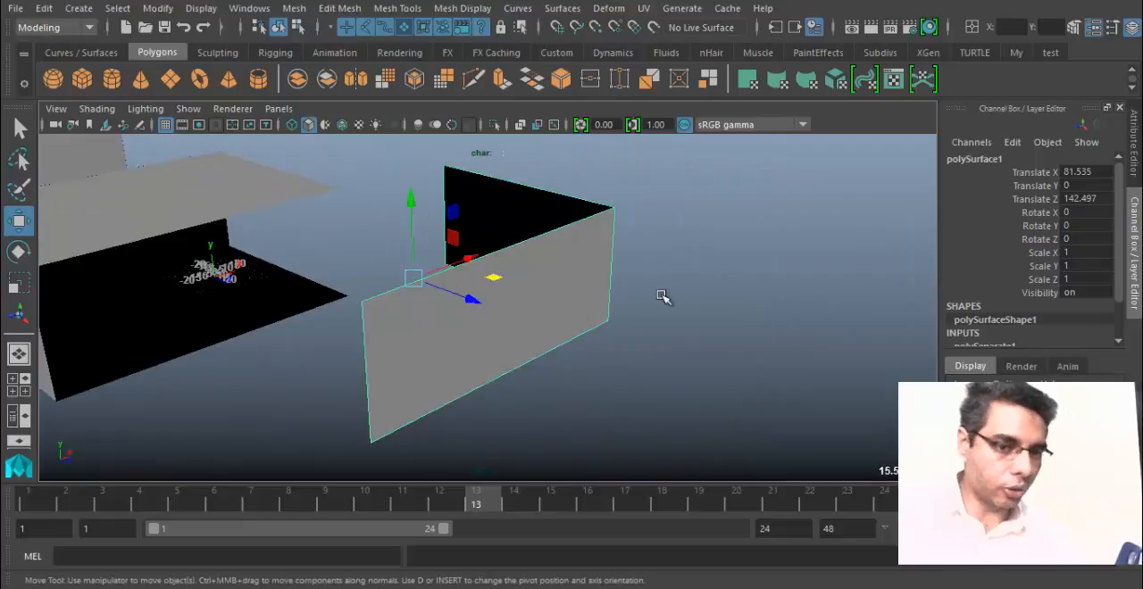
Lower the extracted side piece to a Translate Y of about -137.2 and hide it.
left_click_drag(663, 296, 621, 250, "alt")
left_click_drag(545, 164, 477, 354)
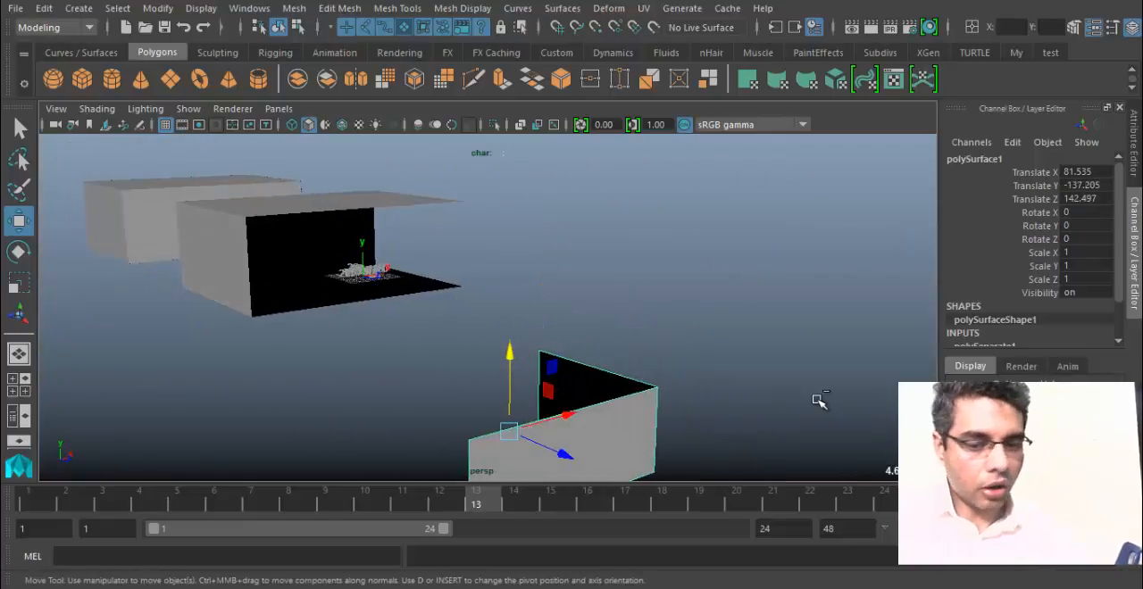
key("ctrl+h")
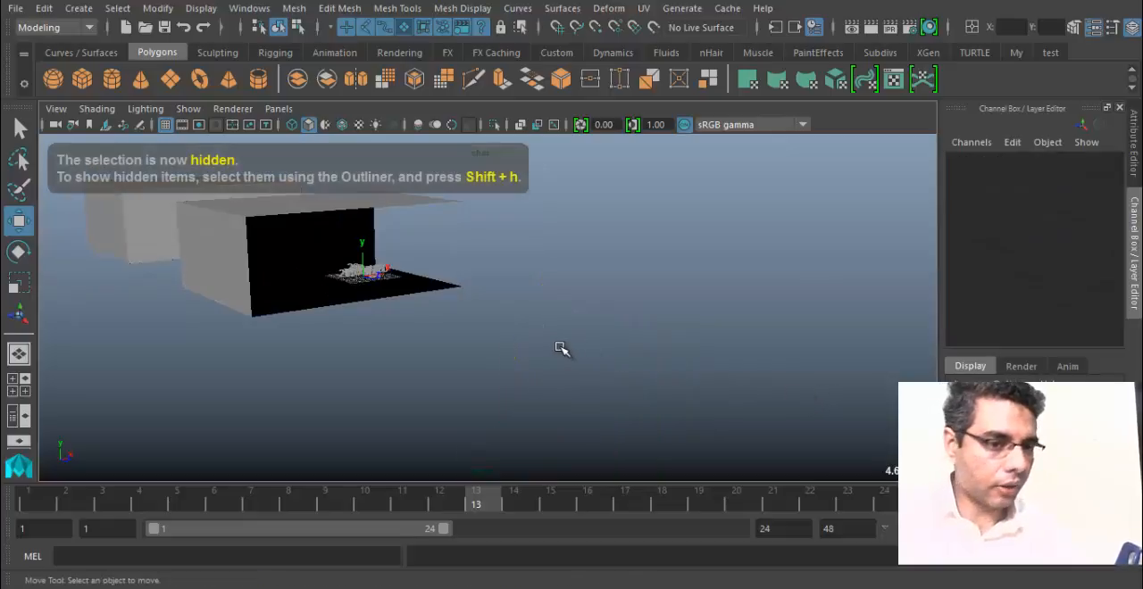
Open the Maya Shortcuts text file from the desktop and add "Ctrl+H = Hide" under the duplicate shortcut.
left_click(659, 587)
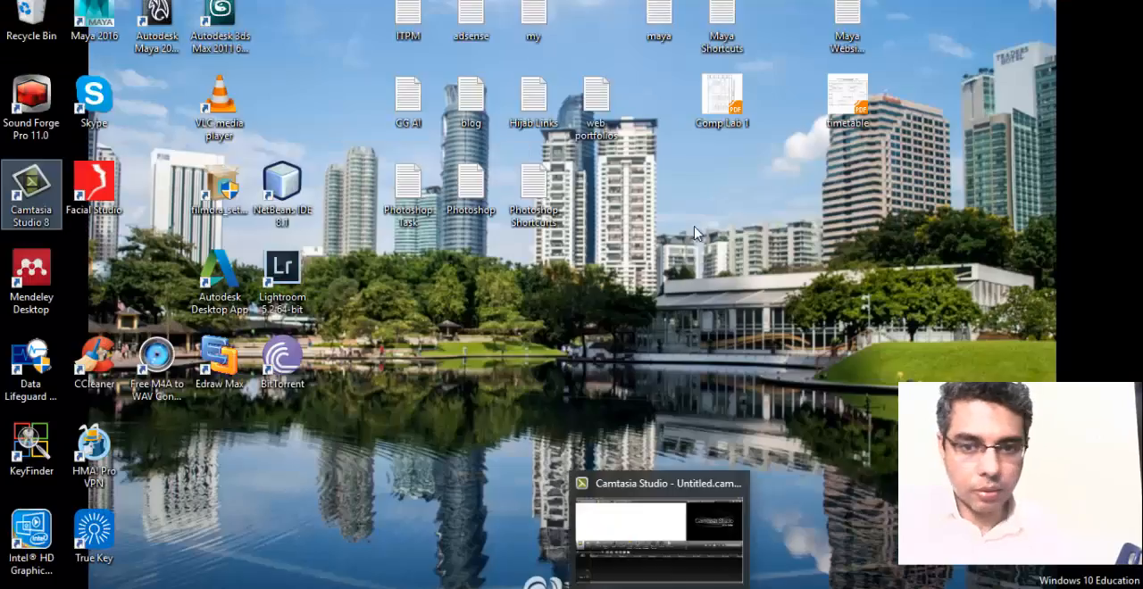
double_click(720, 25)
scroll(434, 332, "down", 4)
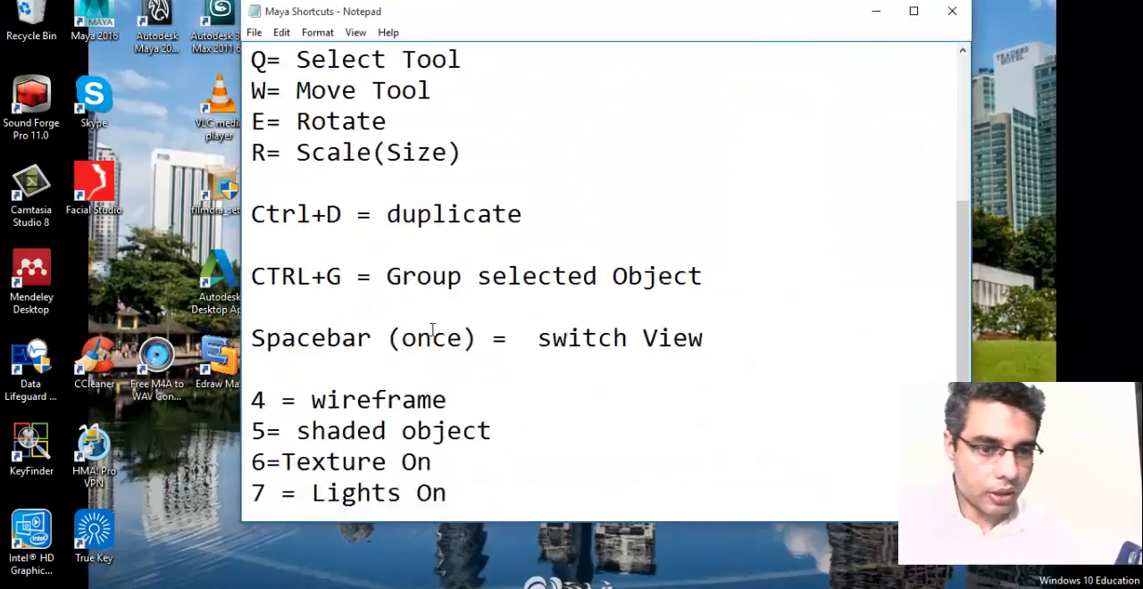
left_click(558, 203)
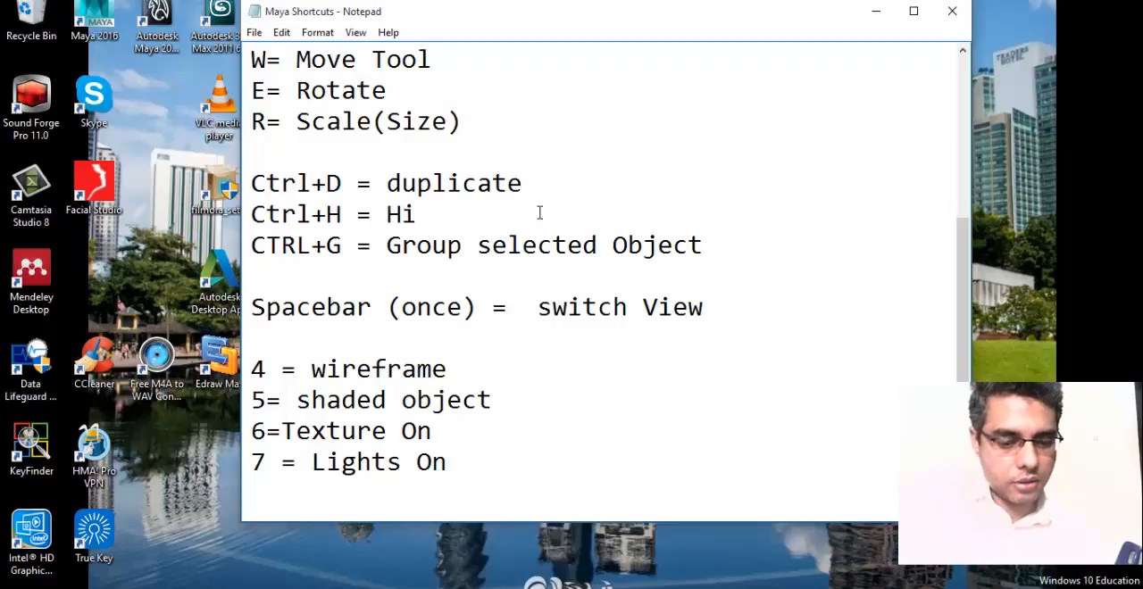
key("Return")
Highlight the duplicate and Hide shortcut lines in the notes to review them.
key("ctrl+a")
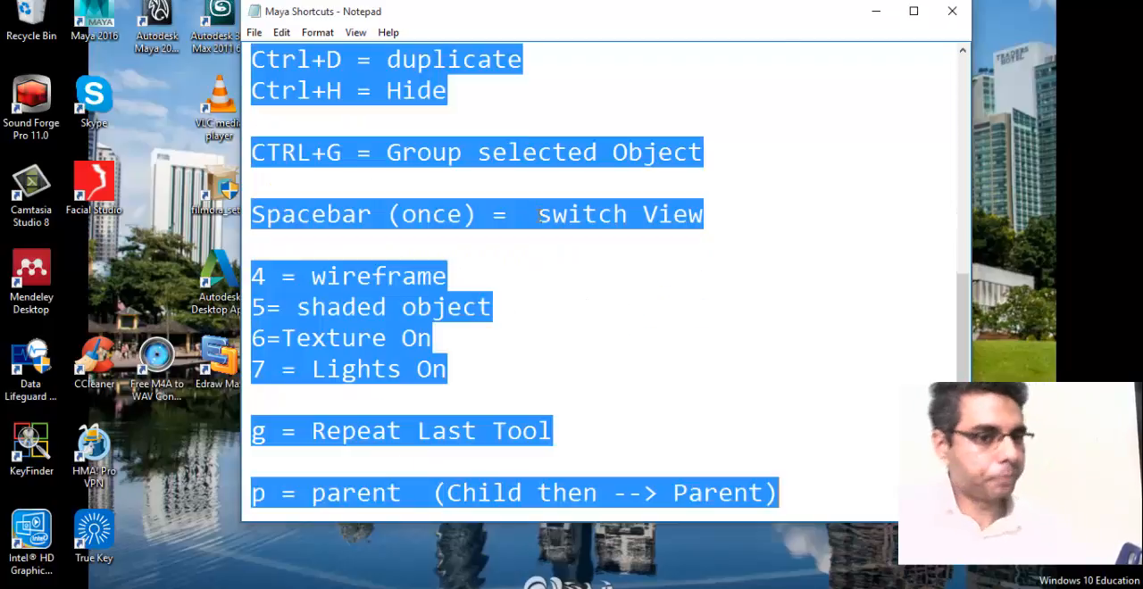
left_click(531, 350)
scroll(449, 225, "up", 2)
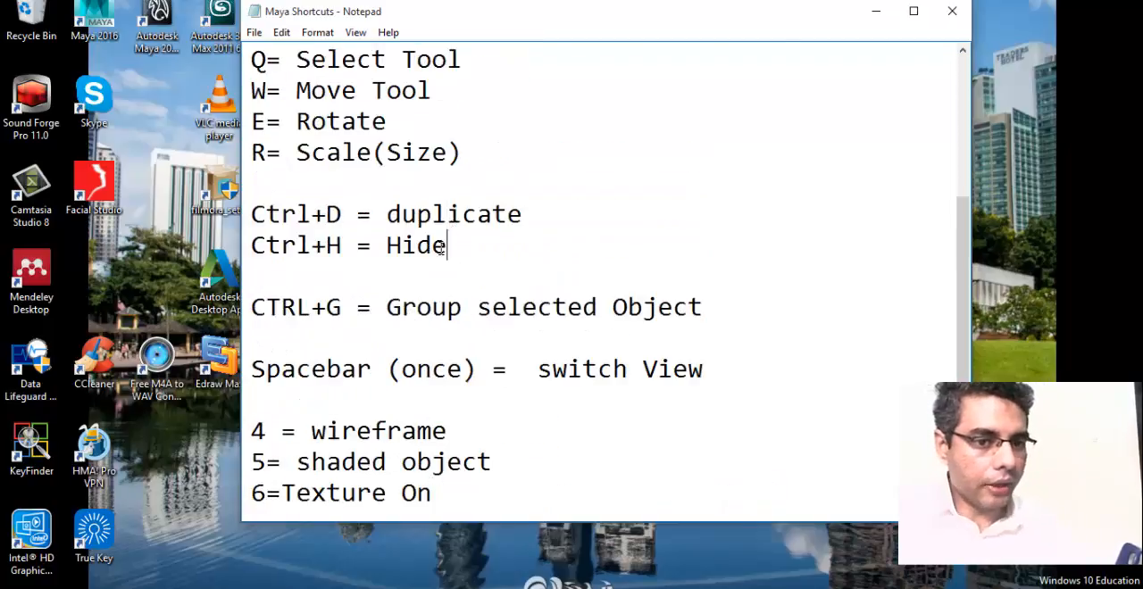
left_click_drag(441, 249, 224, 217)
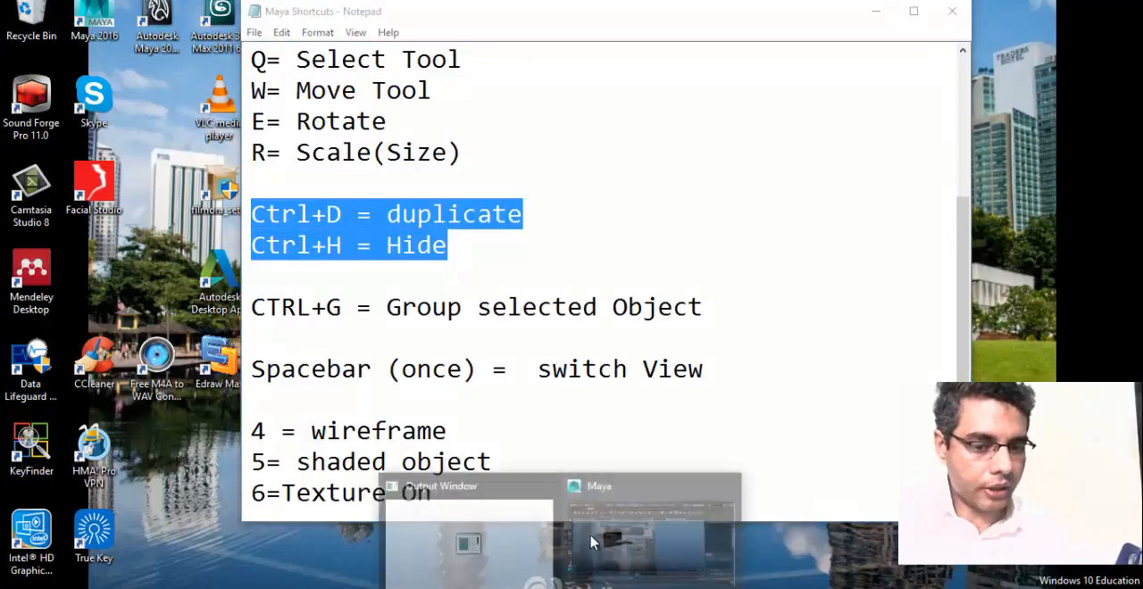
Switch back to Maya and show the last hidden object again.
left_click(650, 525)
middle_click_drag(400, 326, 438, 361, "alt")
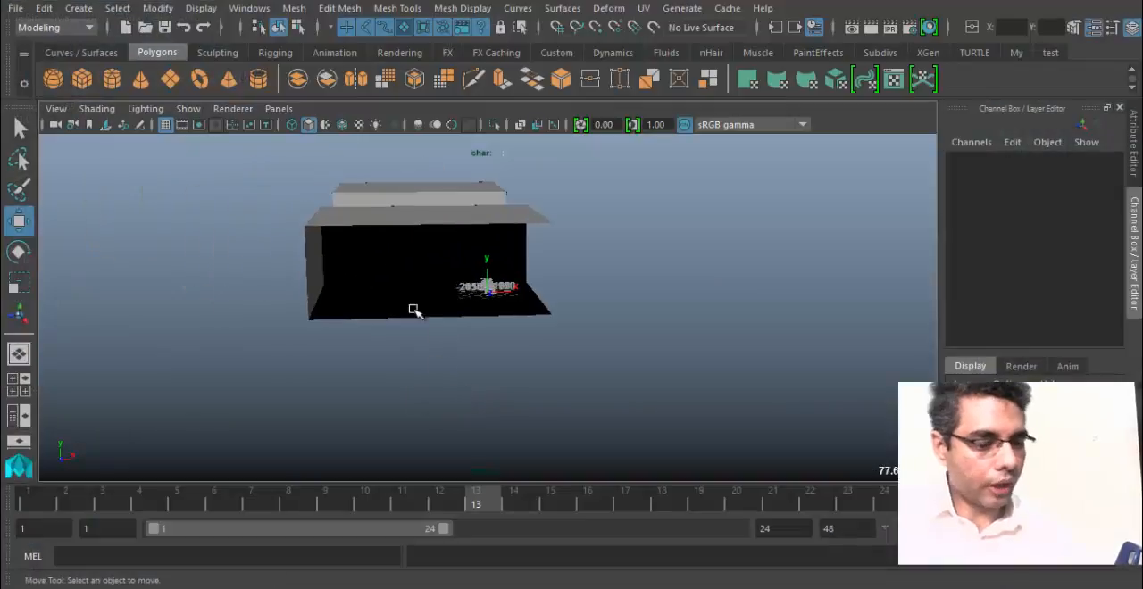
left_click(201, 8)
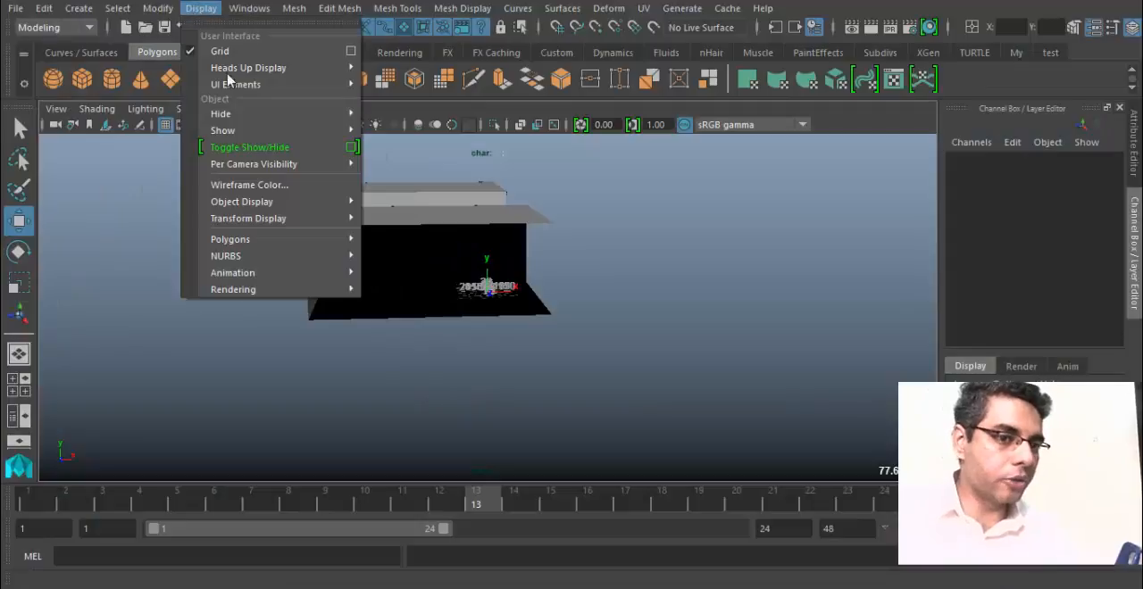
mouse_move(285, 114)
mouse_move(348, 131)
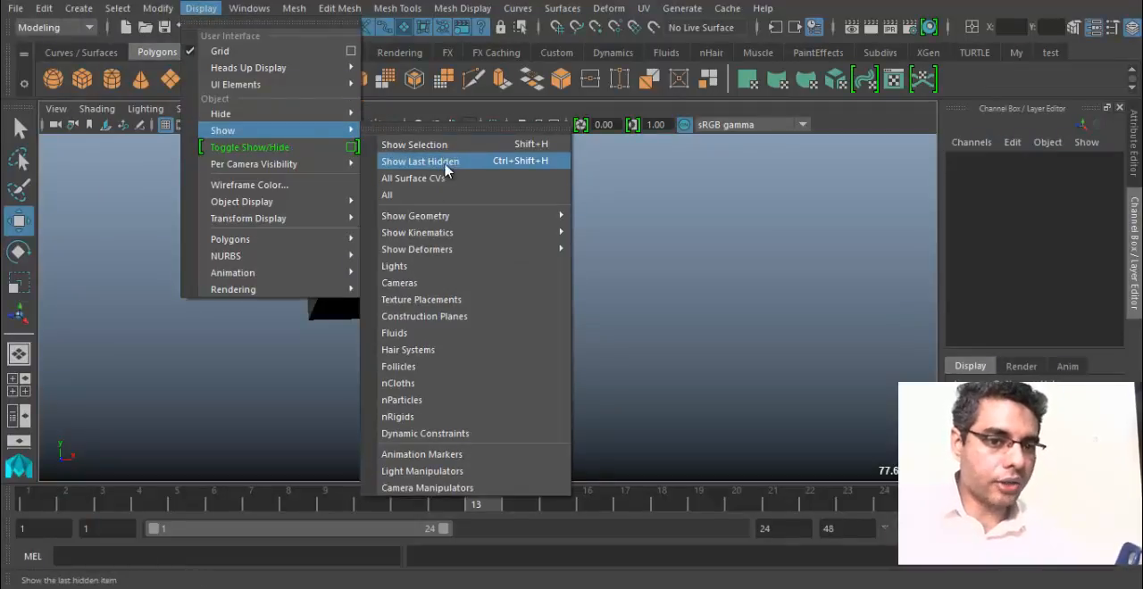
left_click(529, 163)
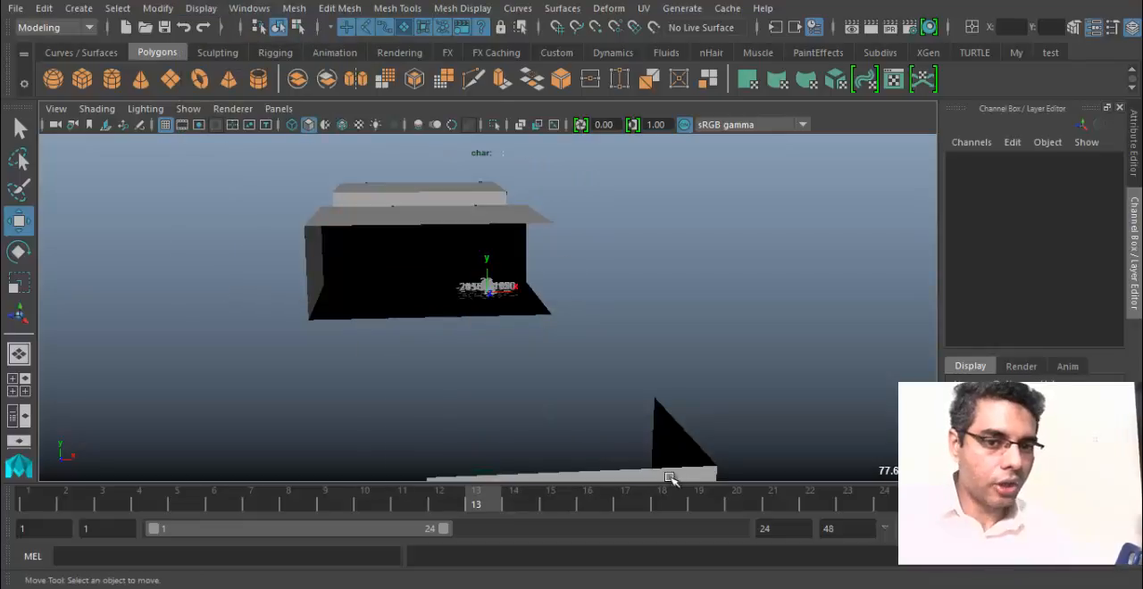
Select the extracted side piece below the open box and hide it again.
left_click_drag(676, 476, 536, 296, "alt")
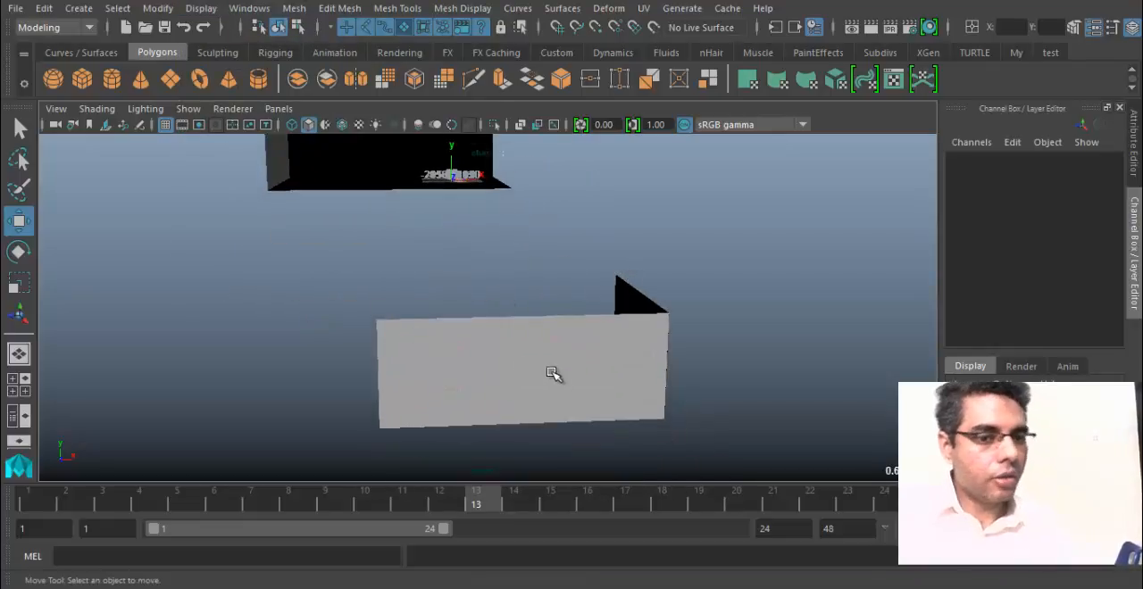
left_click(402, 323)
key("ctrl+h")
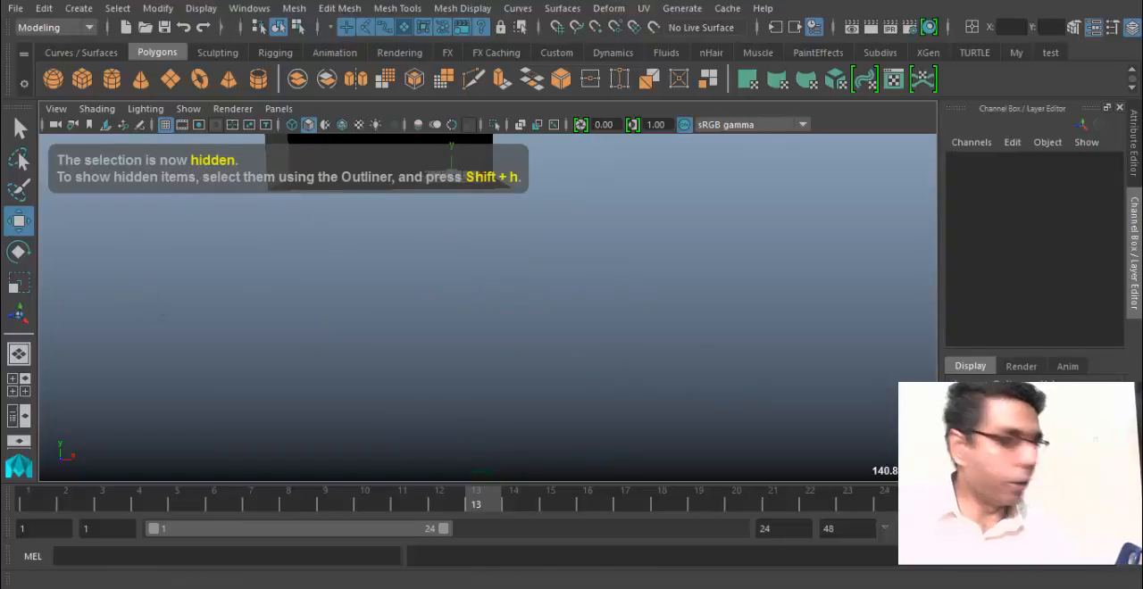
left_click(252, 9)
mouse_move(214, 9)
mouse_move(256, 131)
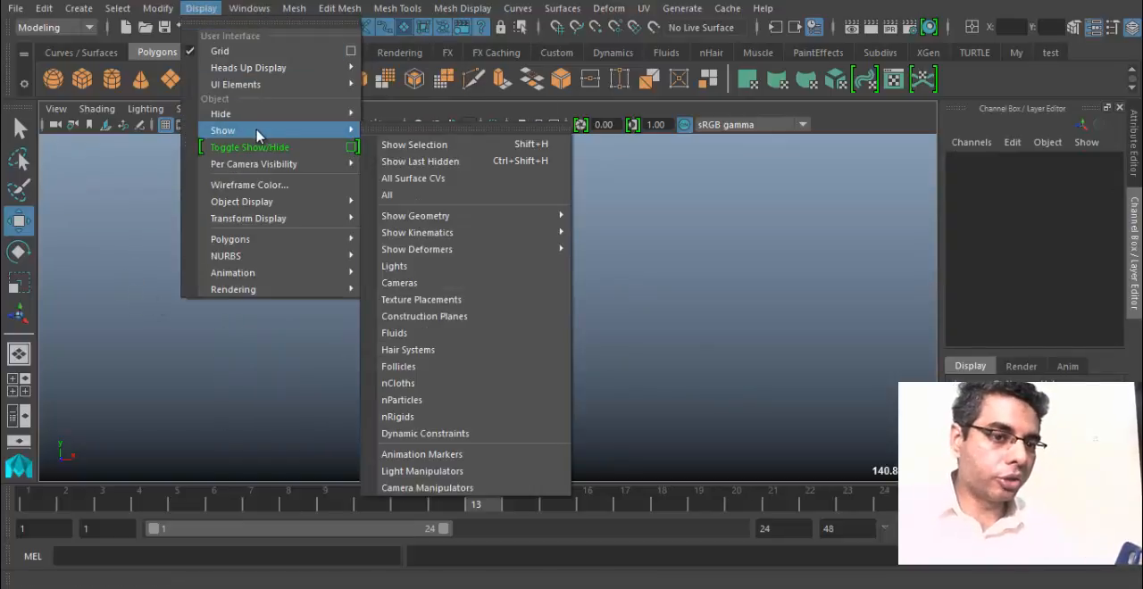
left_click(440, 19)
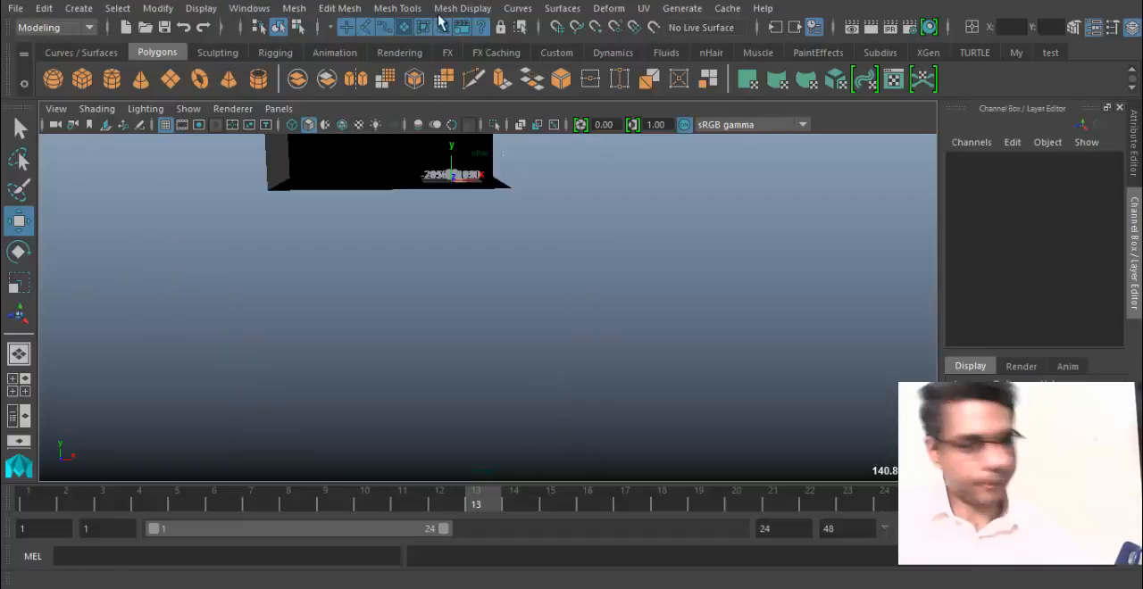
Frame the whole scene, select the remaining open box shell and inspect its open sides.
key("a")
right_click_drag(401, 256, 242, 408, "alt")
left_click(480, 376)
left_click_drag(545, 375, 488, 383, "alt")
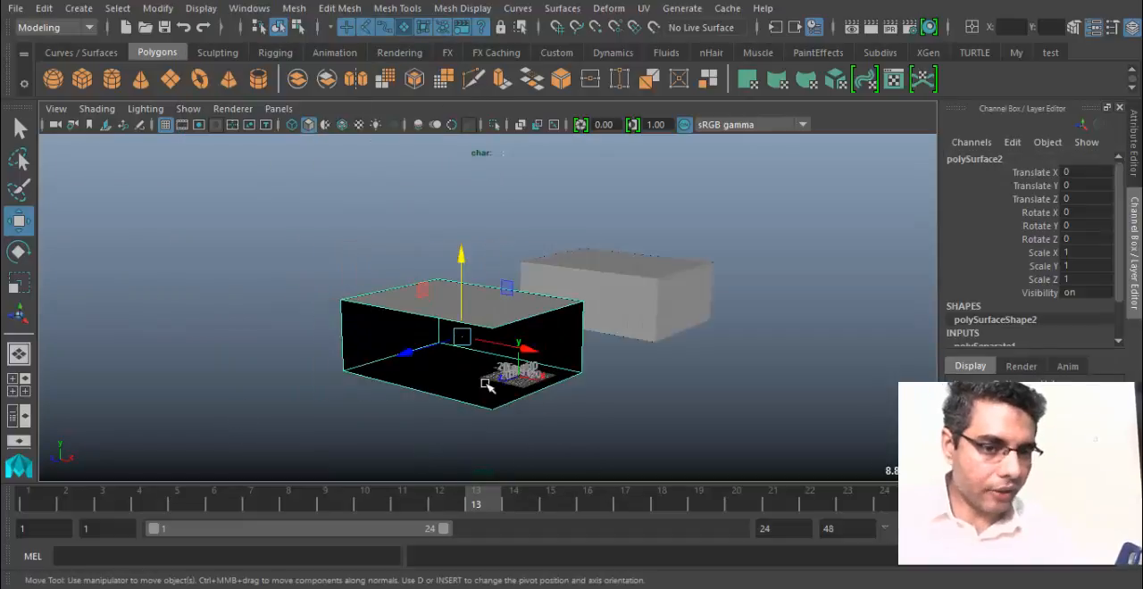
middle_click_drag(487, 383, 460, 378, "alt")
right_click_drag(372, 390, 452, 372, "alt")
middle_click_drag(452, 373, 483, 326, "alt")
mouse_move(498, 261)
left_mouse_down("alt")
mouse_move(503, 243)
mouse_move(495, 264)
left_mouse_up("alt")
Select the duplicated box behind the open shell, frame it and examine it from inside and outside.
left_click(652, 295)
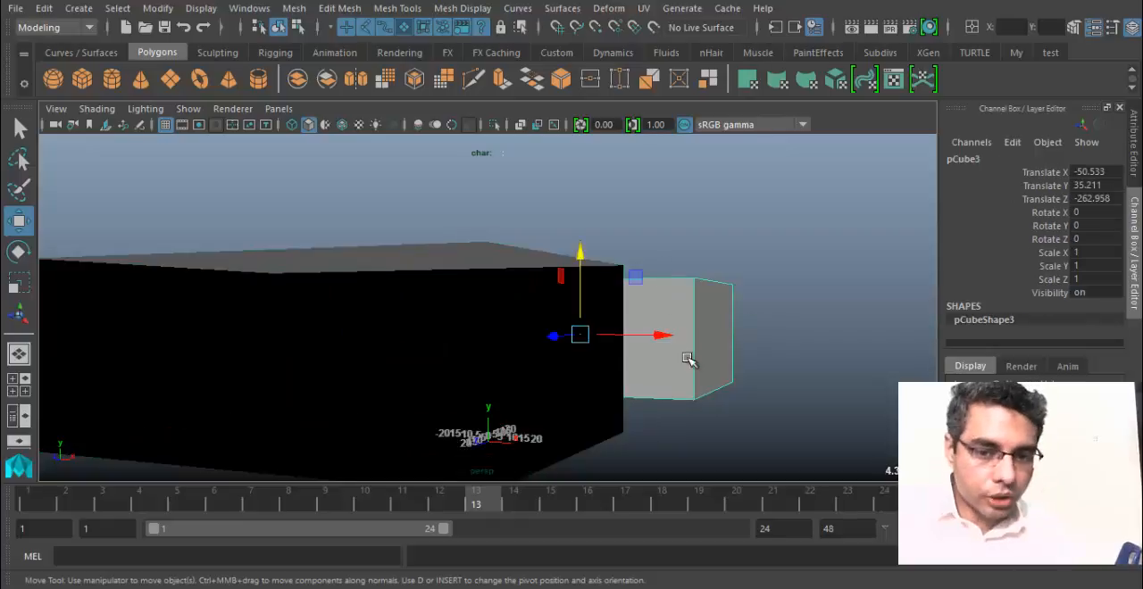
key("f")
left_click_drag(643, 401, 637, 365, "alt")
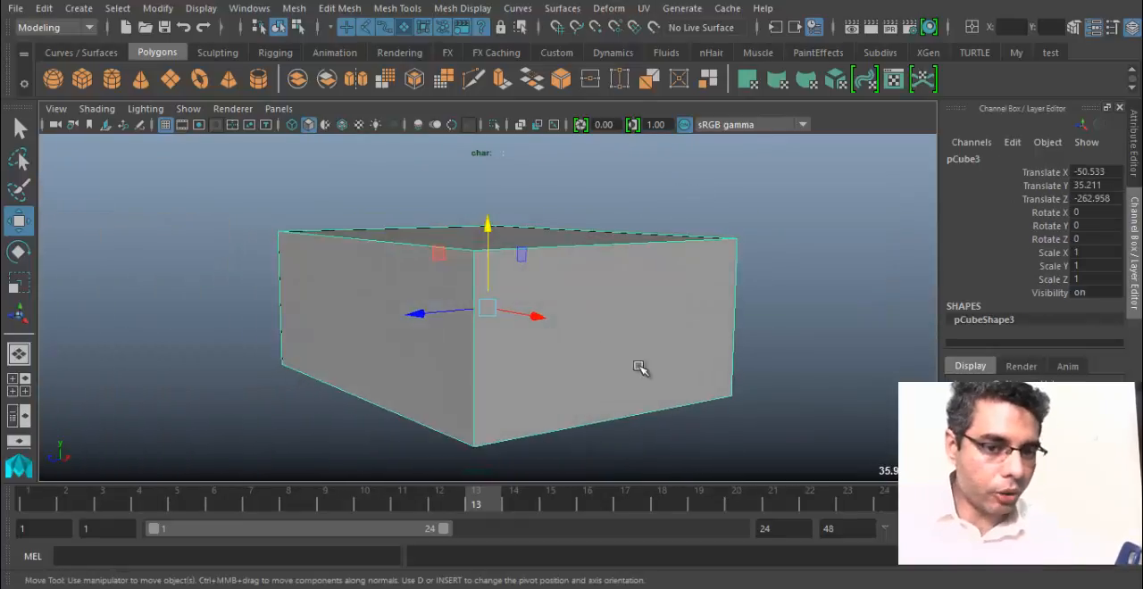
left_click_drag(615, 304, 450, 324, "alt")
right_click_drag(450, 324, 827, 338, "alt")
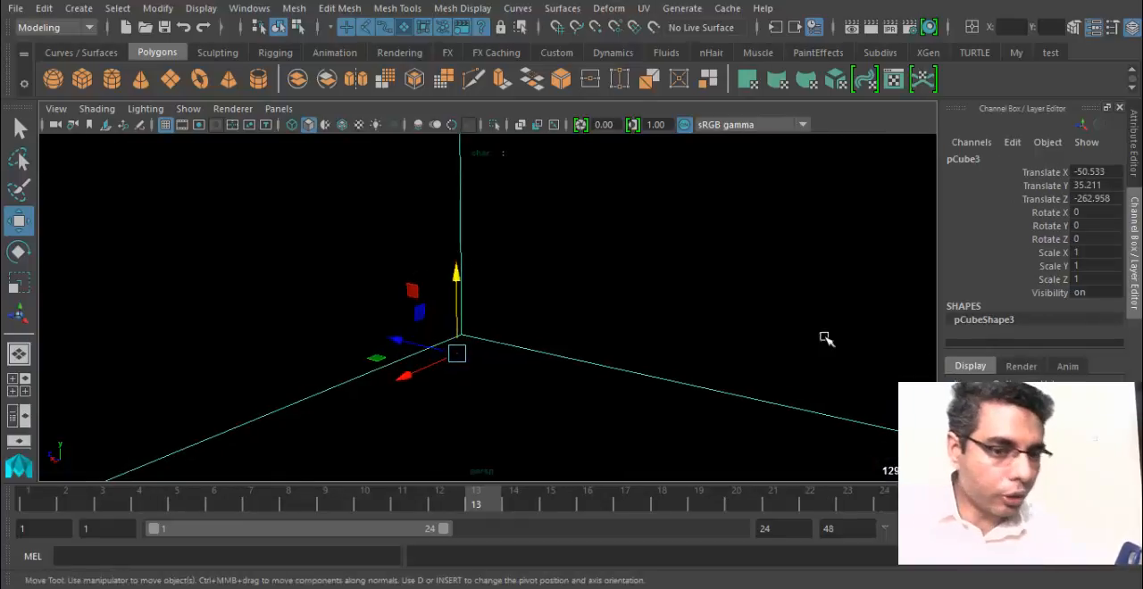
left_click_drag(539, 294, 340, 310, "alt")
left_click_drag(259, 319, 464, 312, "alt")
right_click_drag(464, 312, 232, 312, "alt")
left_click_drag(580, 245, 454, 232, "alt")
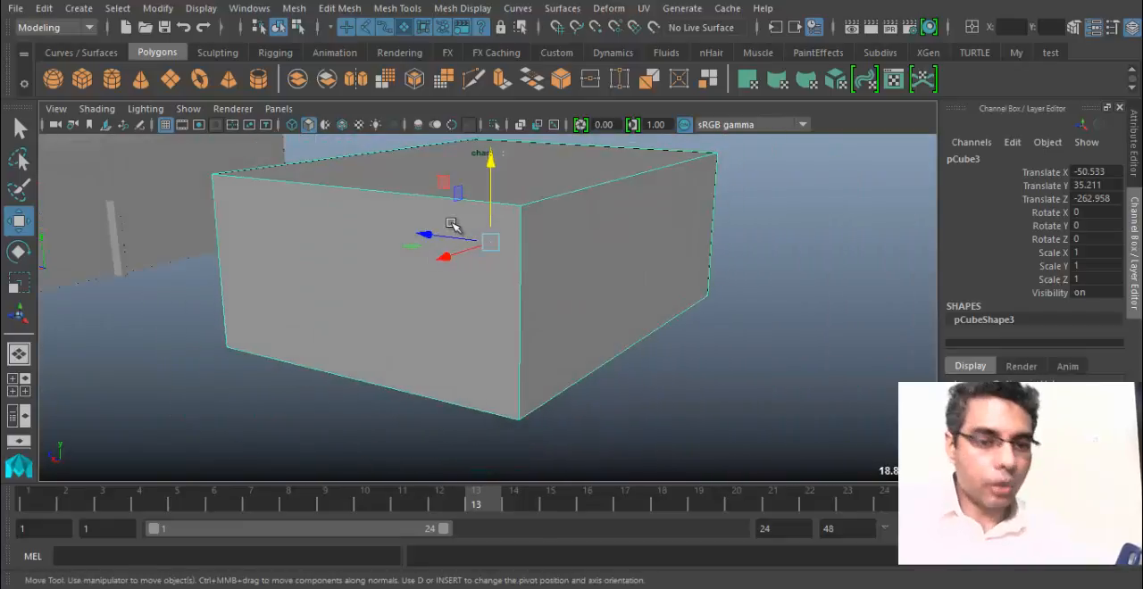
Show the duplicated box's attributes and expand its Render Stats settings.
key("ctrl+a")
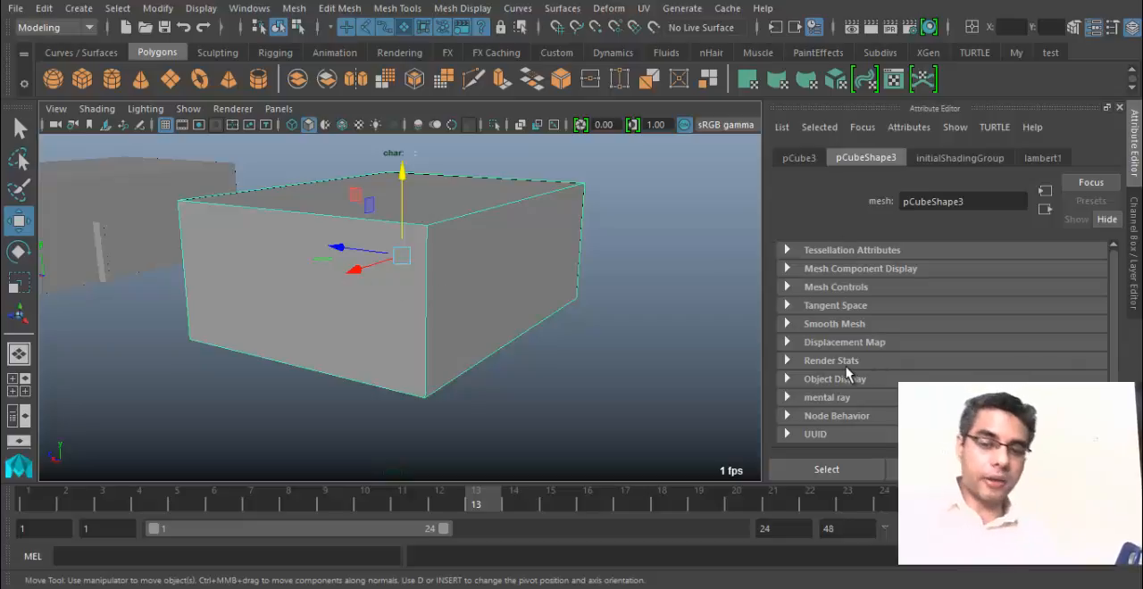
left_click(818, 362)
scroll(859, 367, "down", 4)
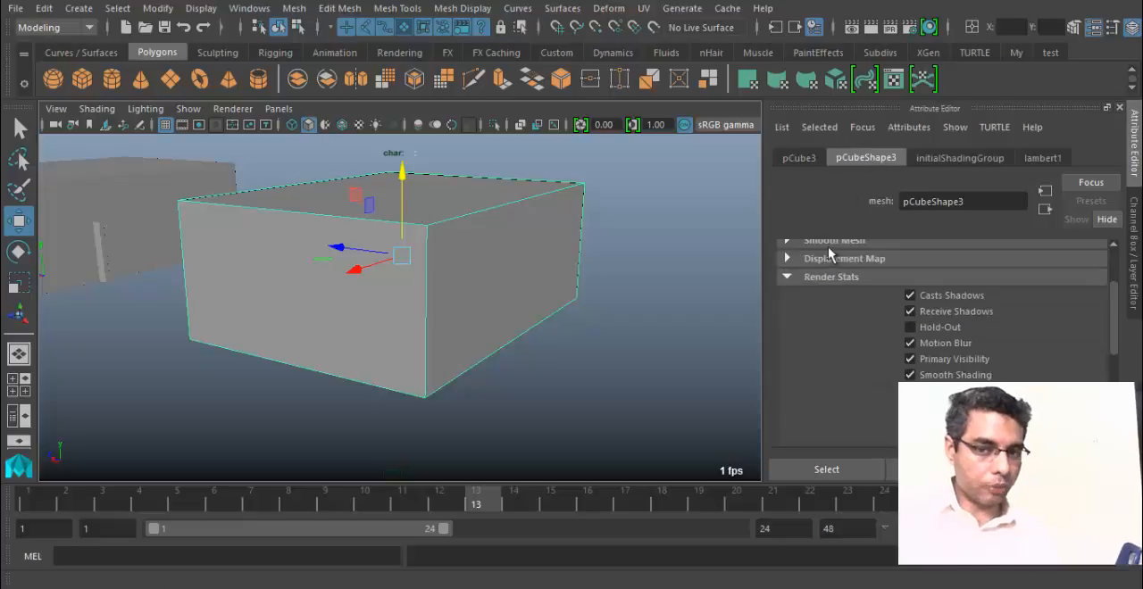
scroll(830, 287, "down", 1)
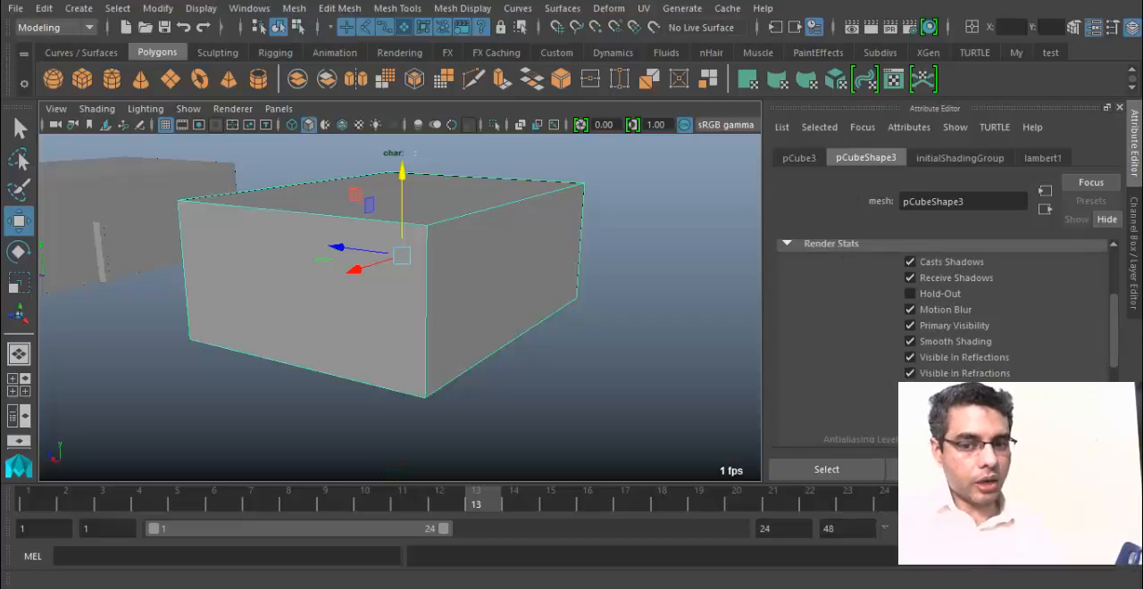
Inspect the duplicated box's faces from outside and within, stepping back through the earlier camera views.
left_click_drag(401, 289, 396, 291, "alt")
right_click_drag(396, 291, 312, 327, "alt")
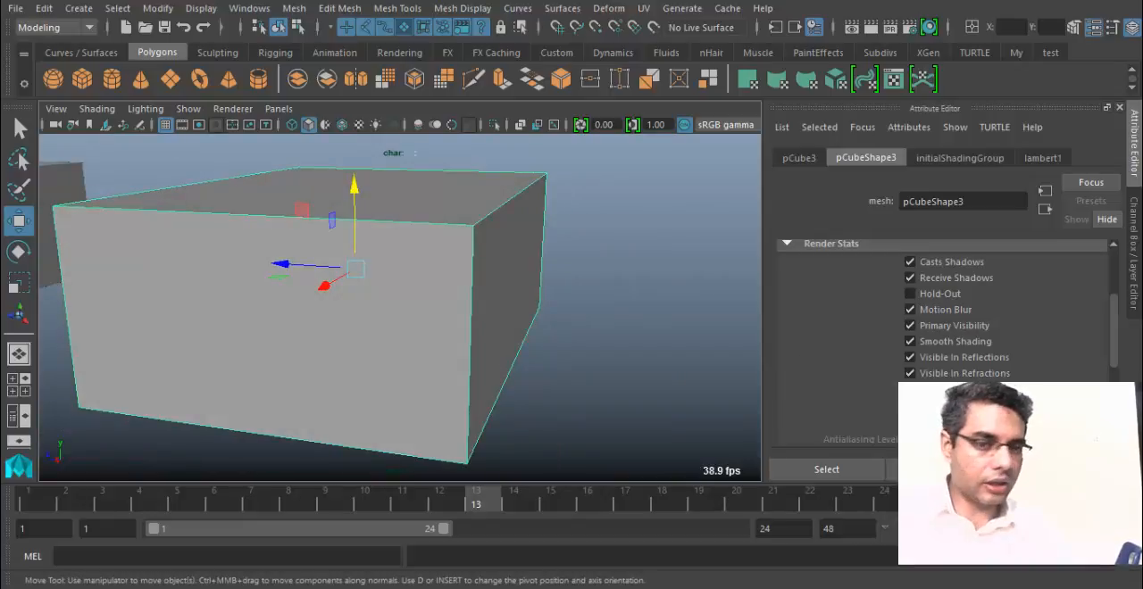
right_click_drag(531, 354, 687, 322, "alt")
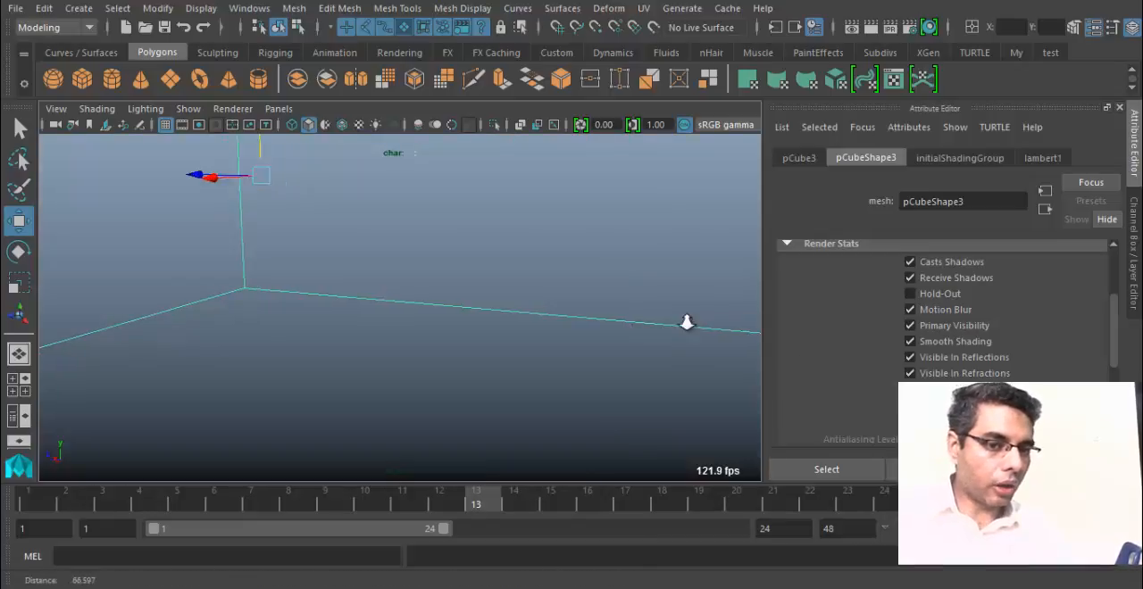
left_click_drag(687, 322, 422, 339, "alt")
key("alt+b")
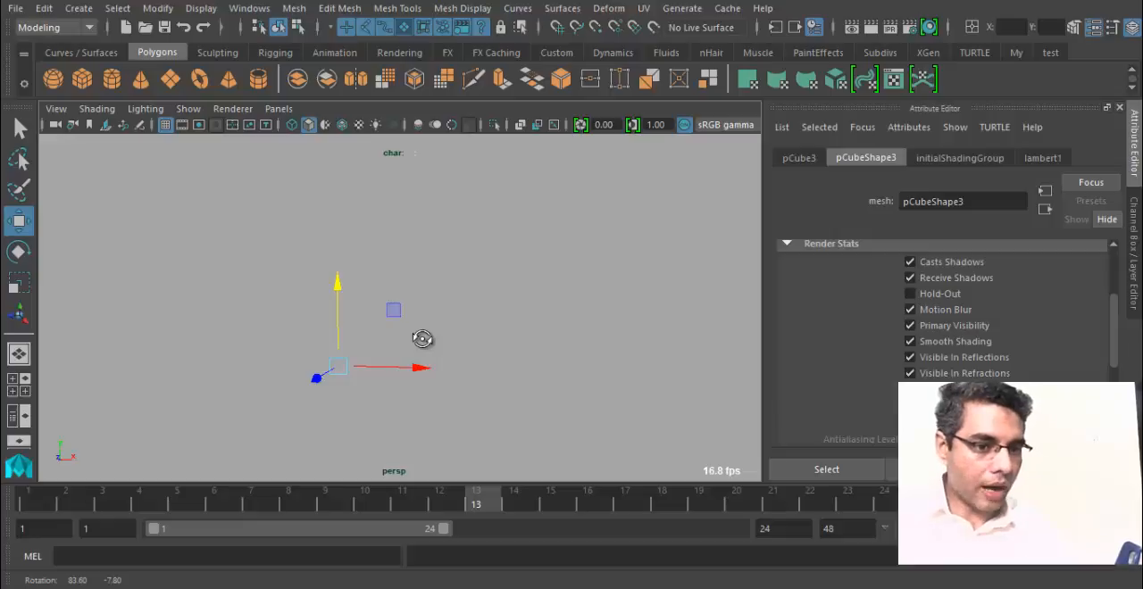
key("bracketleft")
key("bracketleft")
key("bracketleft")
middle_click_drag(396, 330, 408, 331, "alt")
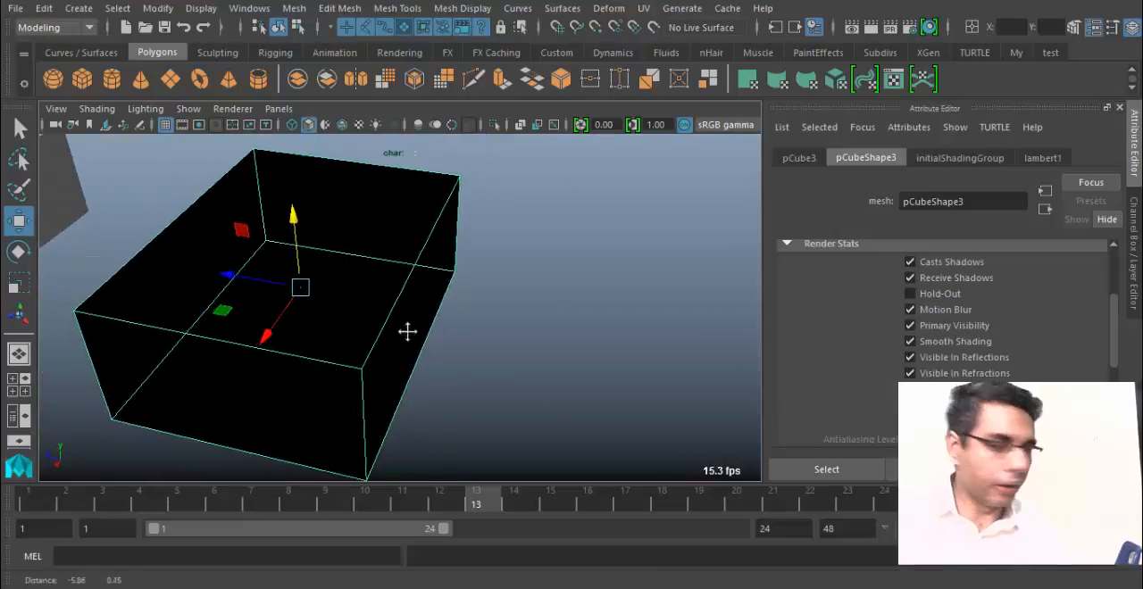
key("bracketleft")
Use the Modeling menu set to reverse the duplicated box's normals and check its faces.
left_click(84, 27)
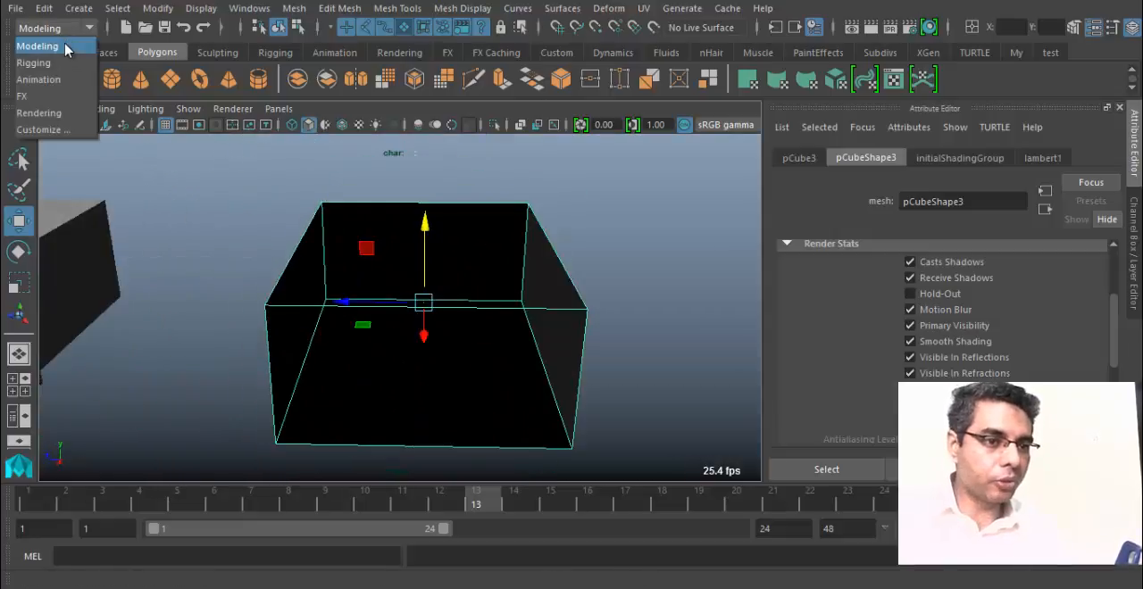
left_click(40, 45)
left_click(483, 9)
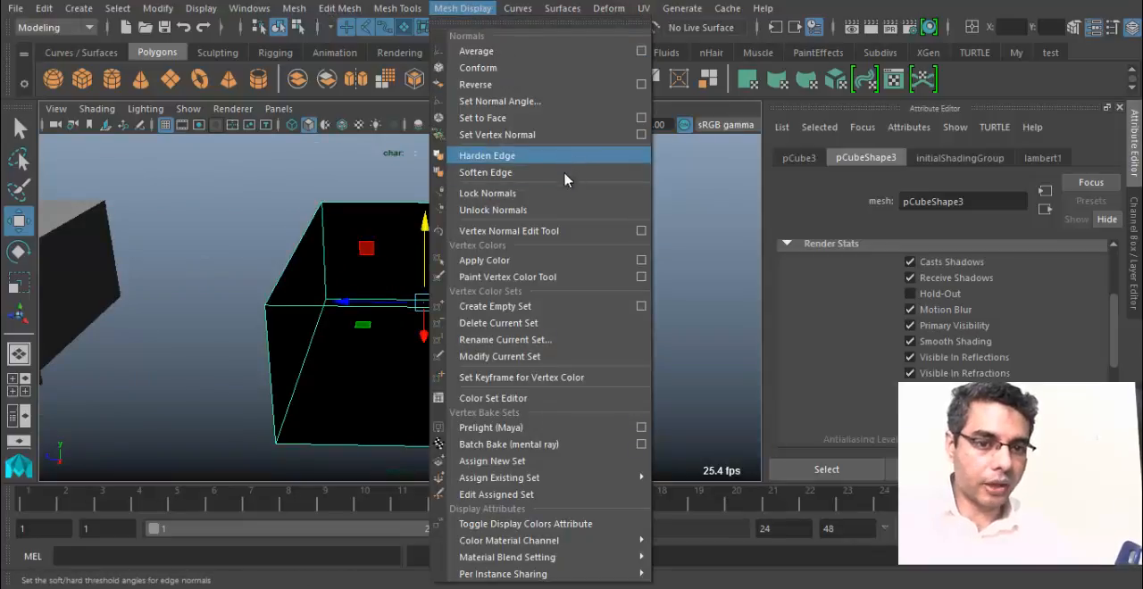
left_click(536, 83)
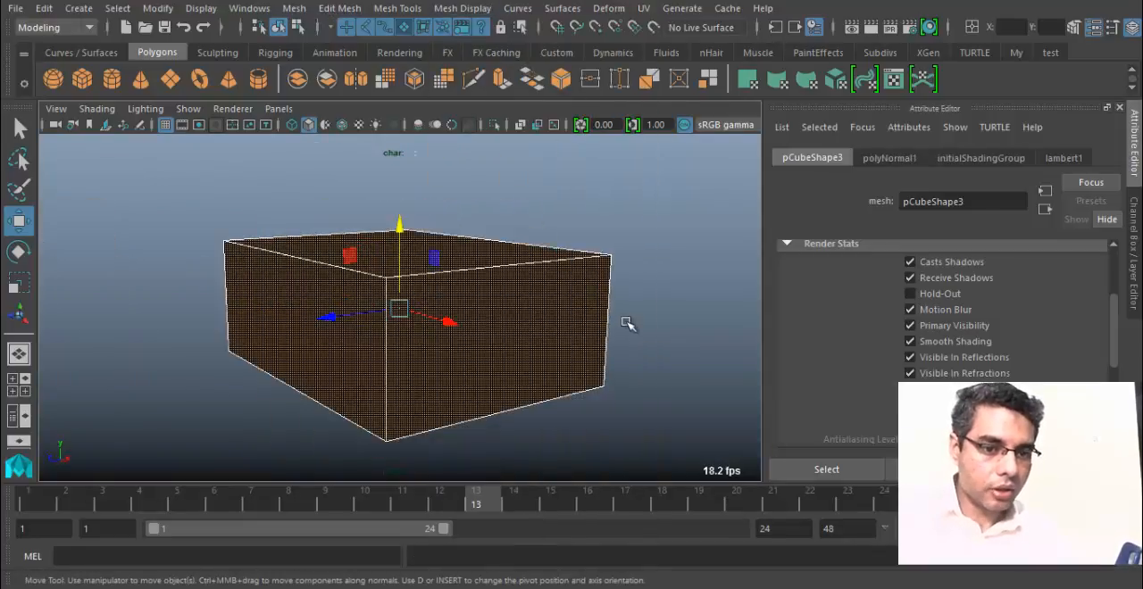
left_click(640, 317)
left_click_drag(566, 370, 516, 356, "alt")
Reselect the duplicated box, apply a normal angle of 30 and check its shading from several sides.
left_click(515, 353)
left_click(466, 10)
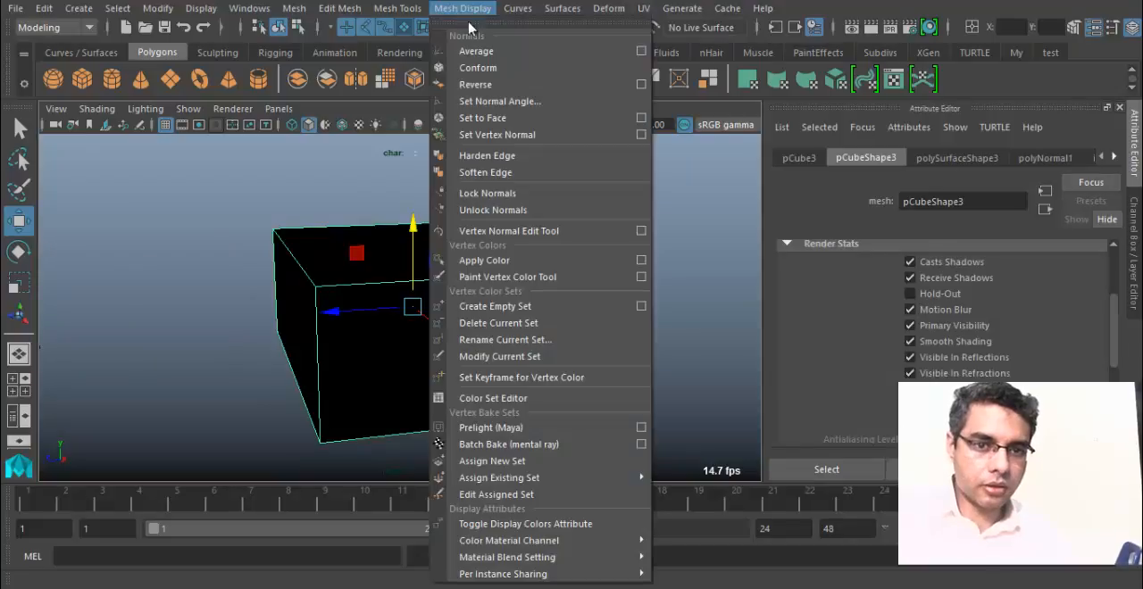
left_click(554, 101)
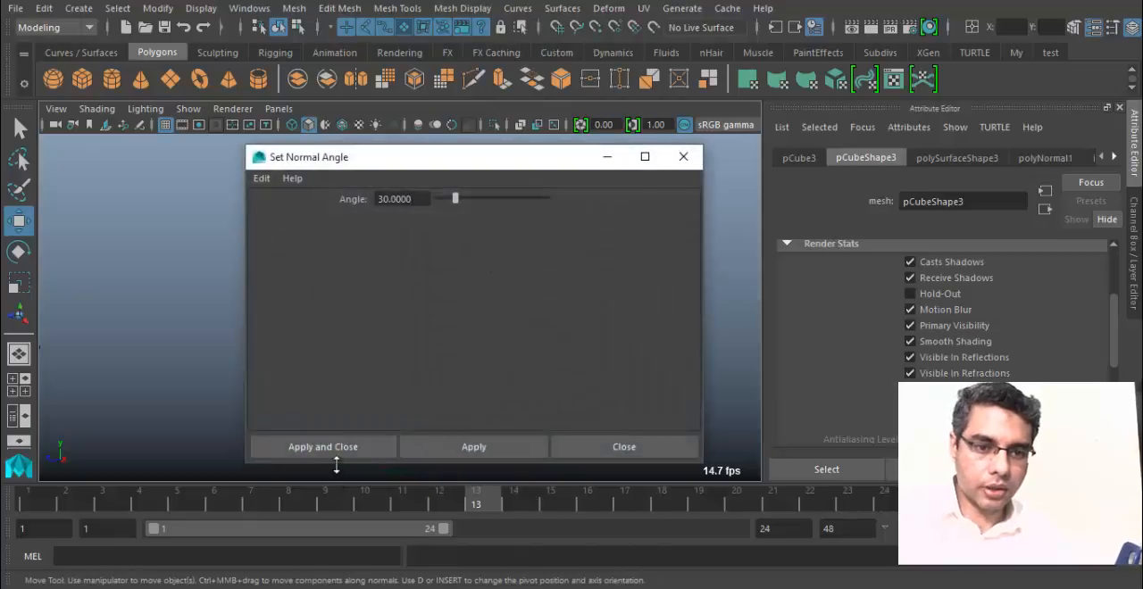
left_click(357, 444)
left_click_drag(357, 383, 644, 364, "alt")
left_click(566, 345)
left_click_drag(566, 350, 371, 339, "alt")
left_click(386, 322)
Conform the normals of the duplicated box.
left_click(397, 8)
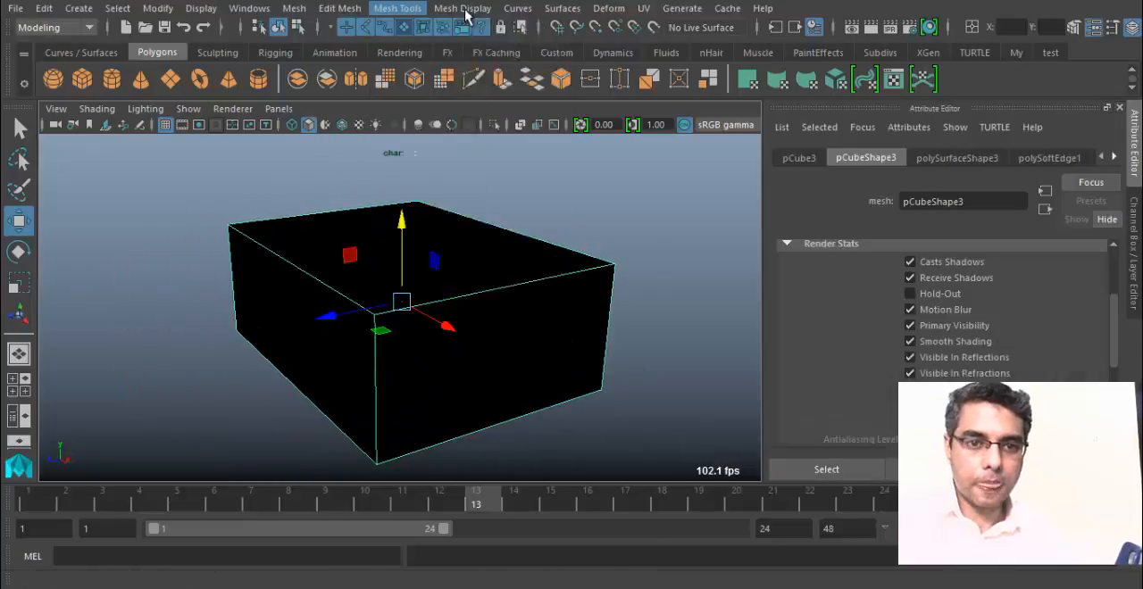
mouse_move(466, 11)
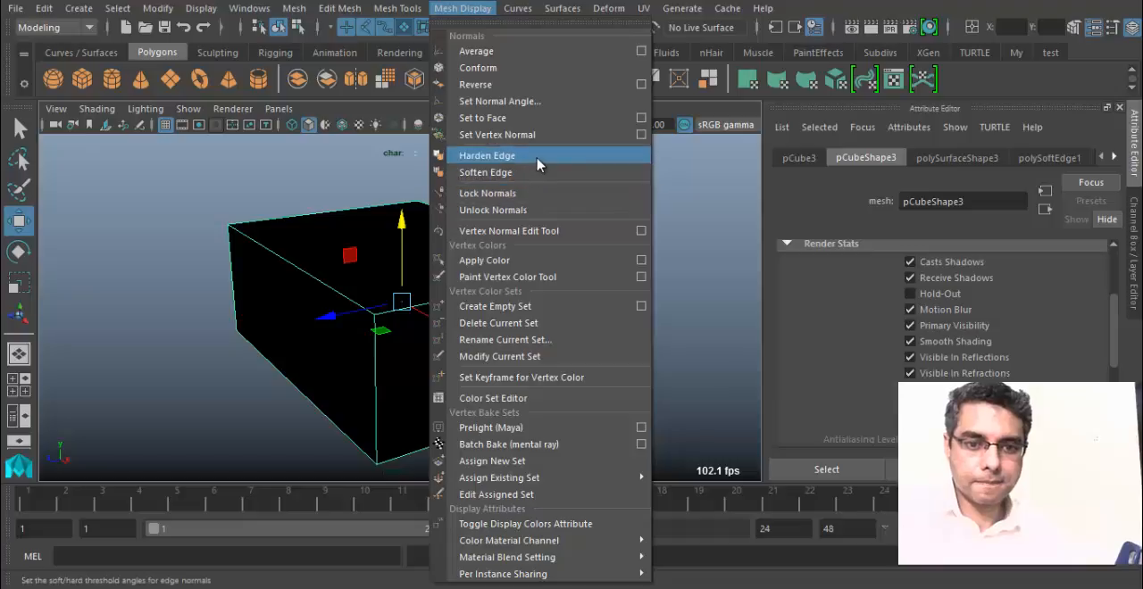
left_click(560, 66)
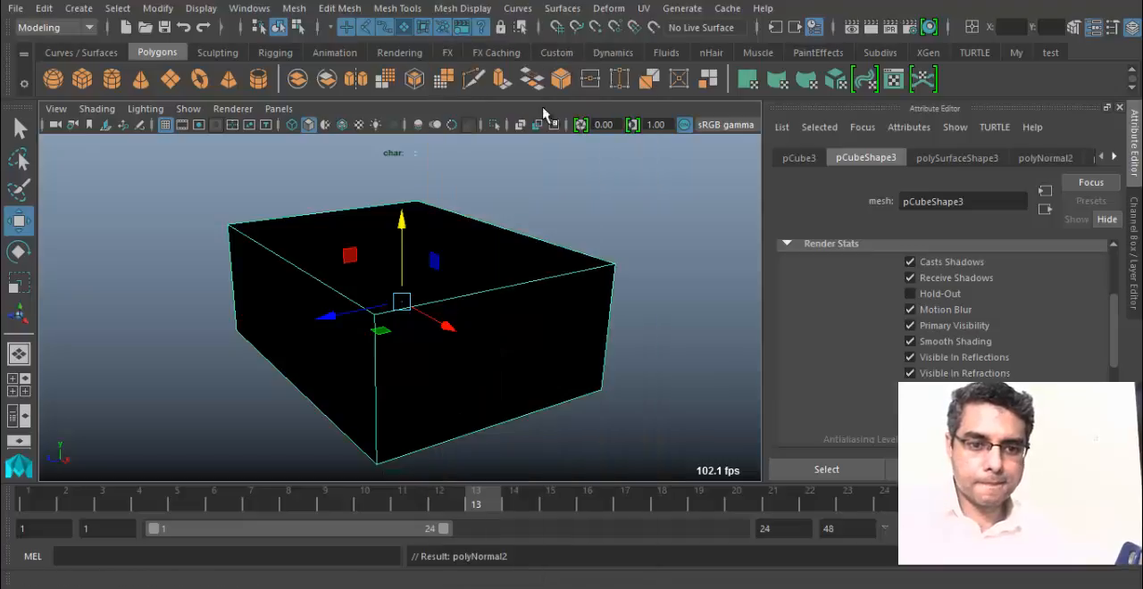
Switch the viewport renderer to Legacy Default Viewport and check the box's shading.
left_click(232, 108)
left_click(268, 156)
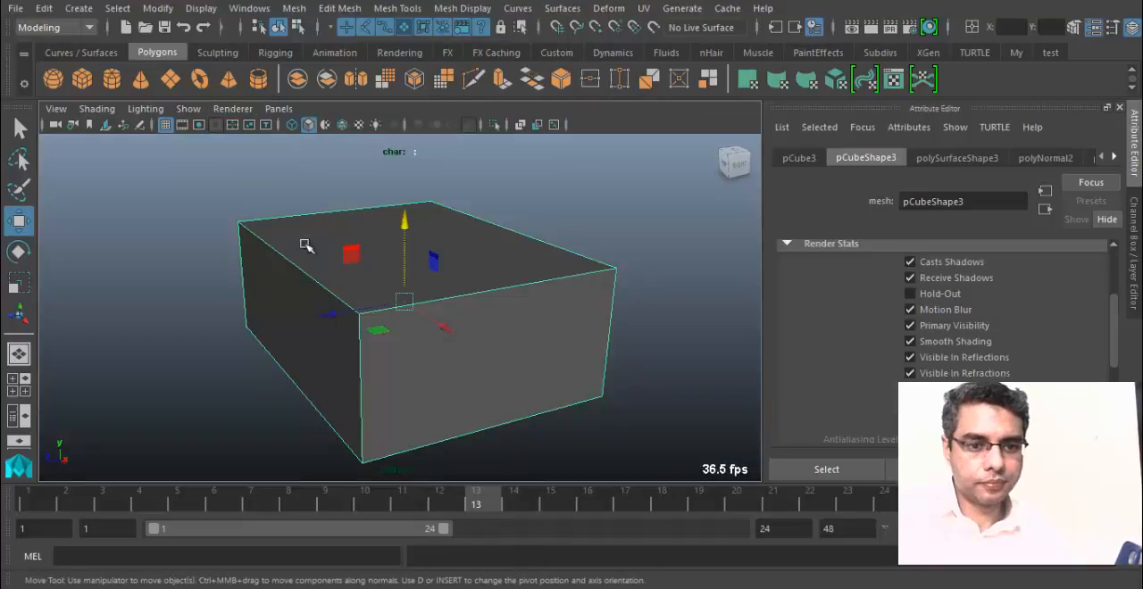
left_click_drag(447, 375, 365, 331, "alt")
left_click(604, 280)
left_click_drag(442, 335, 535, 350, "alt")
left_click(432, 345)
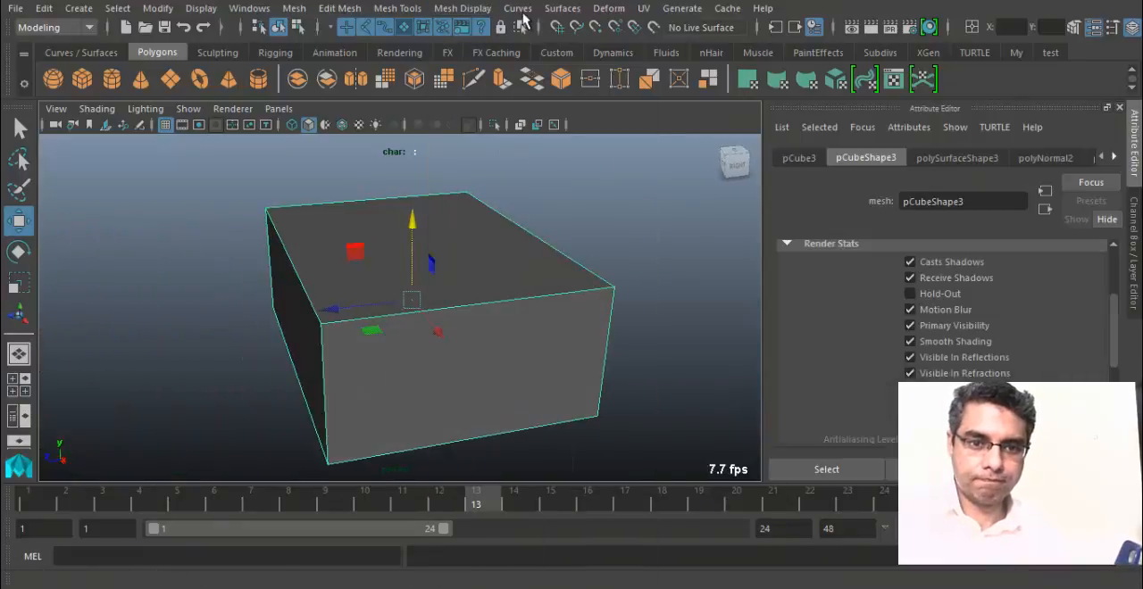
Reverse the box's normals again and inspect its interior faces, keeping the box selected.
left_click(462, 8)
left_click(487, 81)
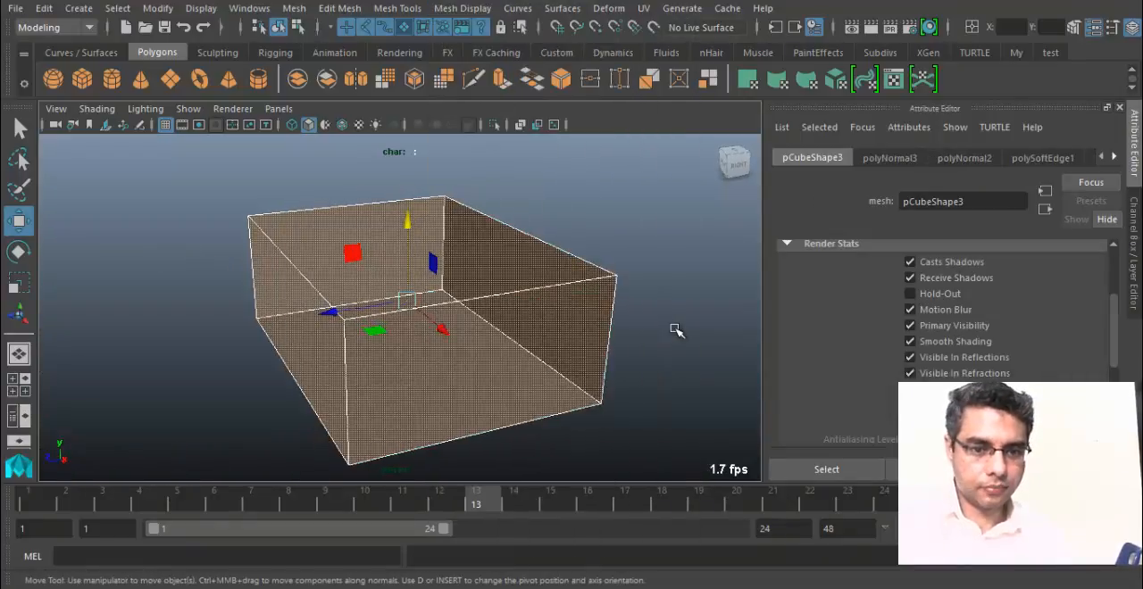
left_click(676, 331)
left_click_drag(676, 331, 513, 370, "alt")
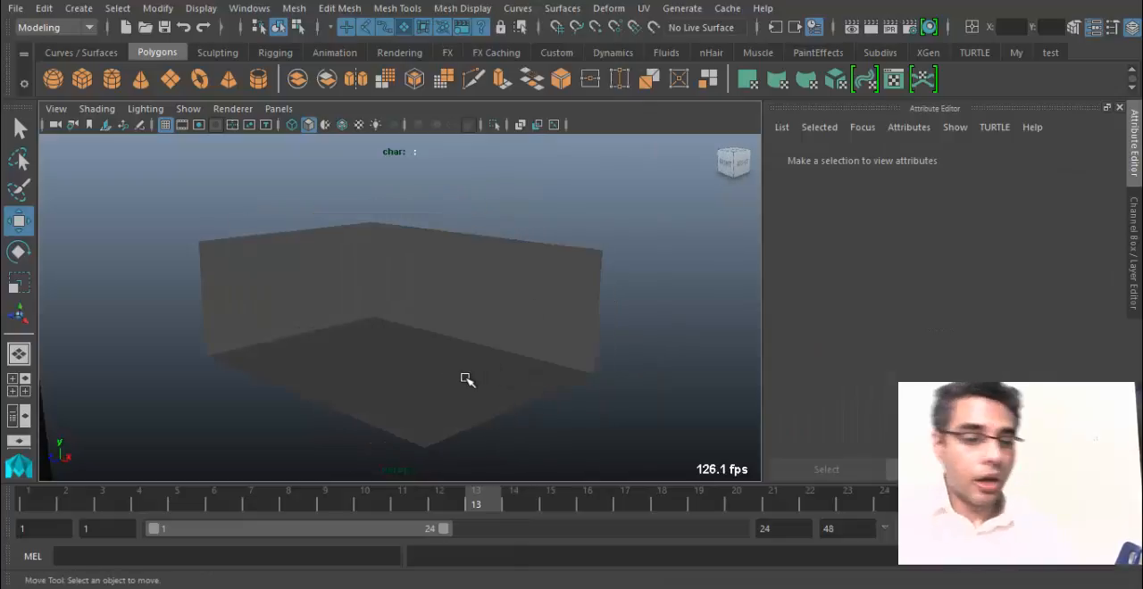
key("ctrl+z")
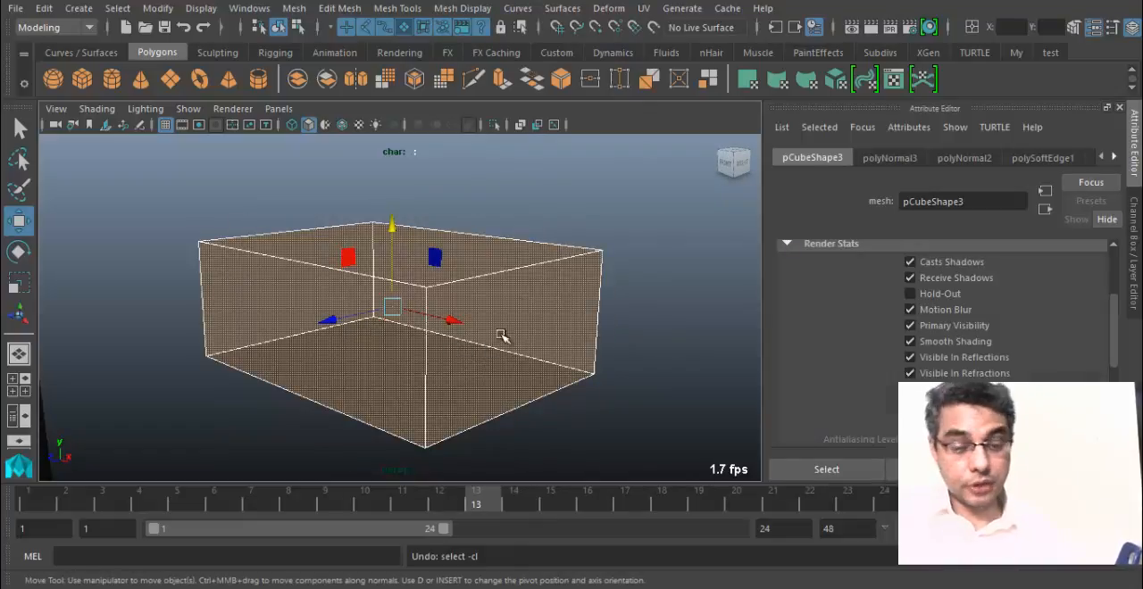
left_click_drag(502, 336, 463, 318, "alt")
Duplicate the box, move the copy away along the Z axis and reselect the source box.
key("ctrl+d")
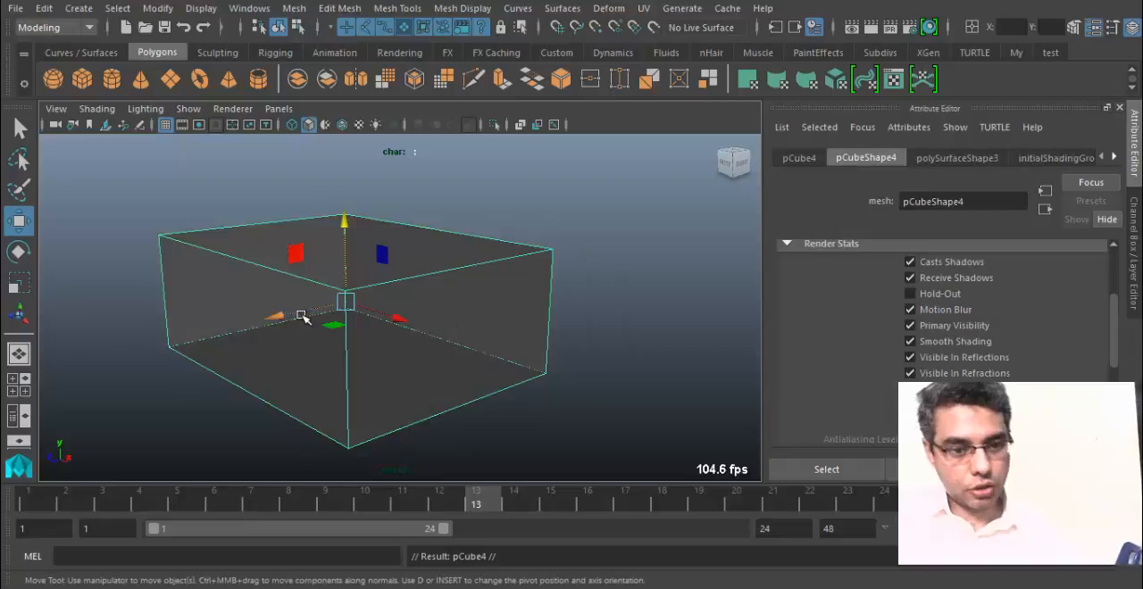
left_click_drag(300, 313, 483, 349)
left_click(359, 338)
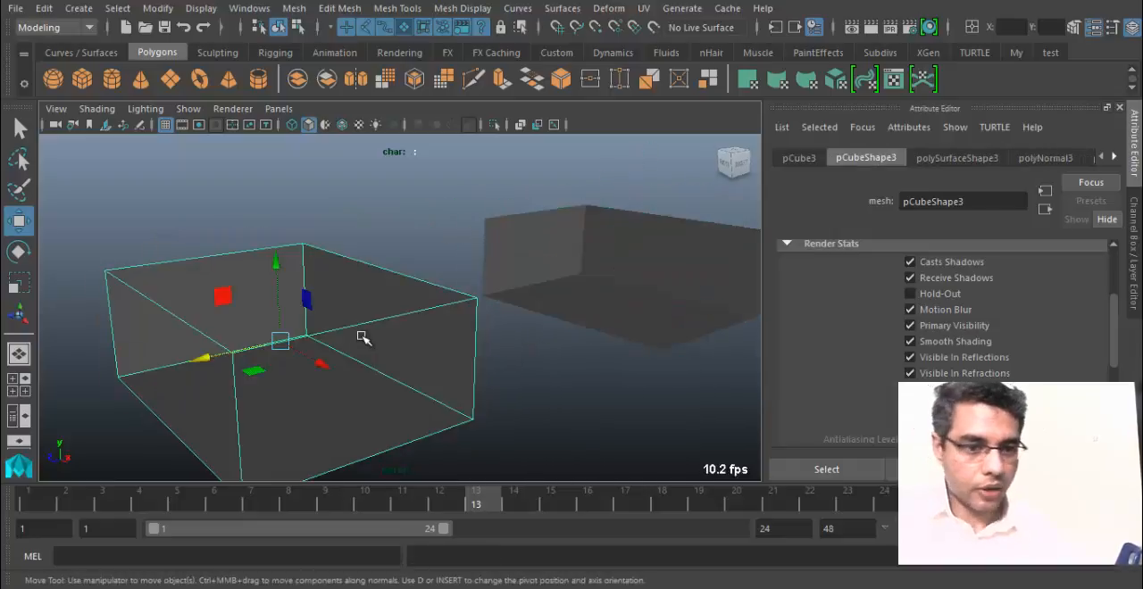
left_click_drag(518, 268, 230, 242, "alt")
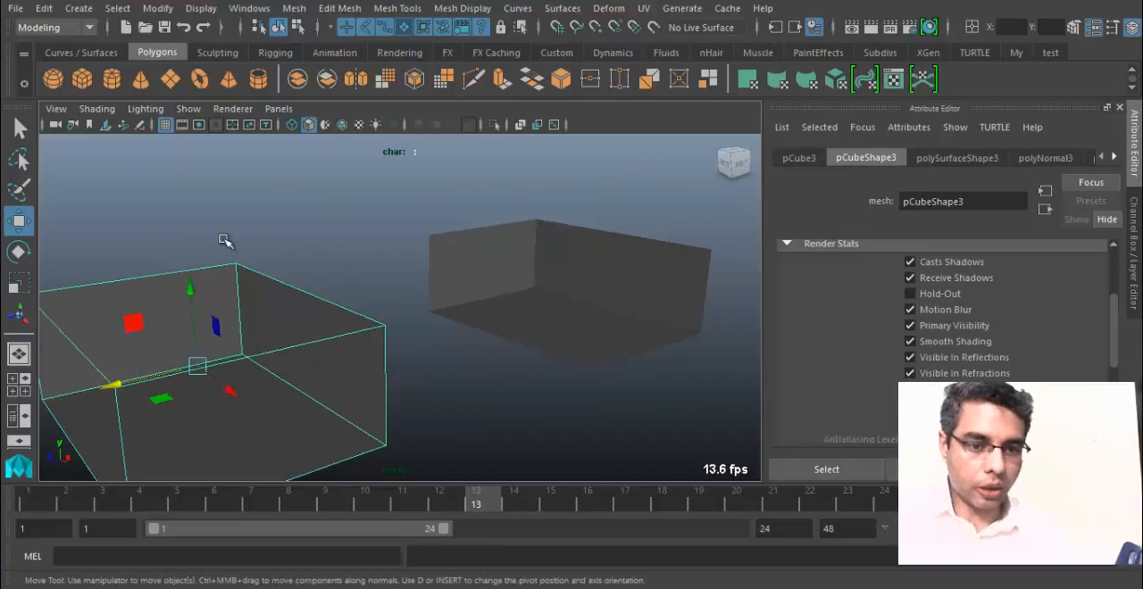
Set the viewport renderer back to Viewport 2.0 and keep the source box selected.
left_click(232, 108)
left_click(254, 141)
left_click_drag(308, 348, 436, 313, "alt")
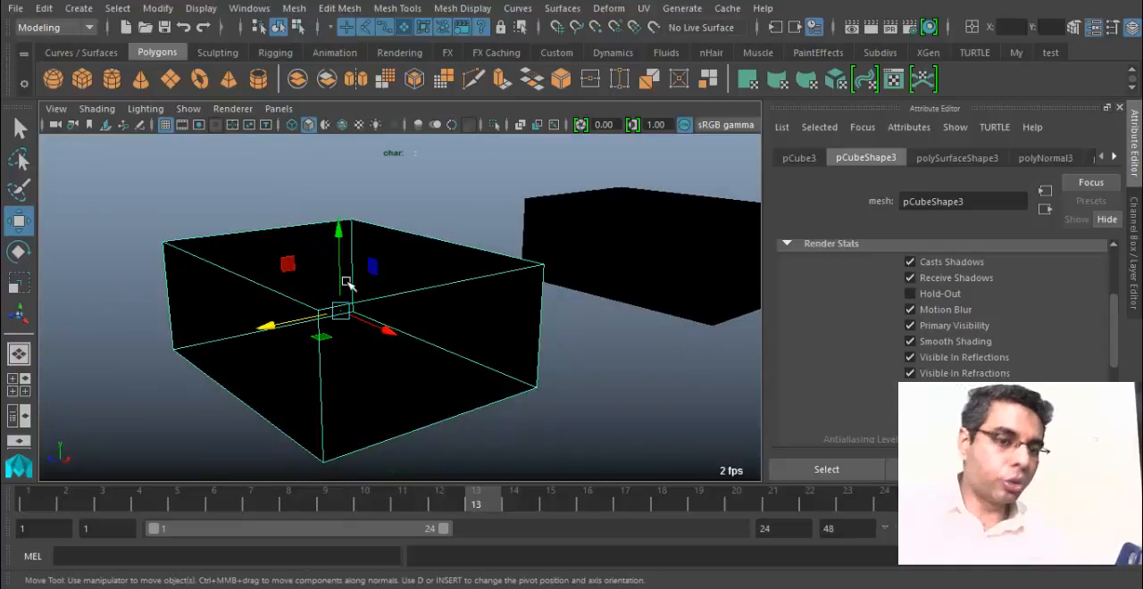
left_click(110, 259)
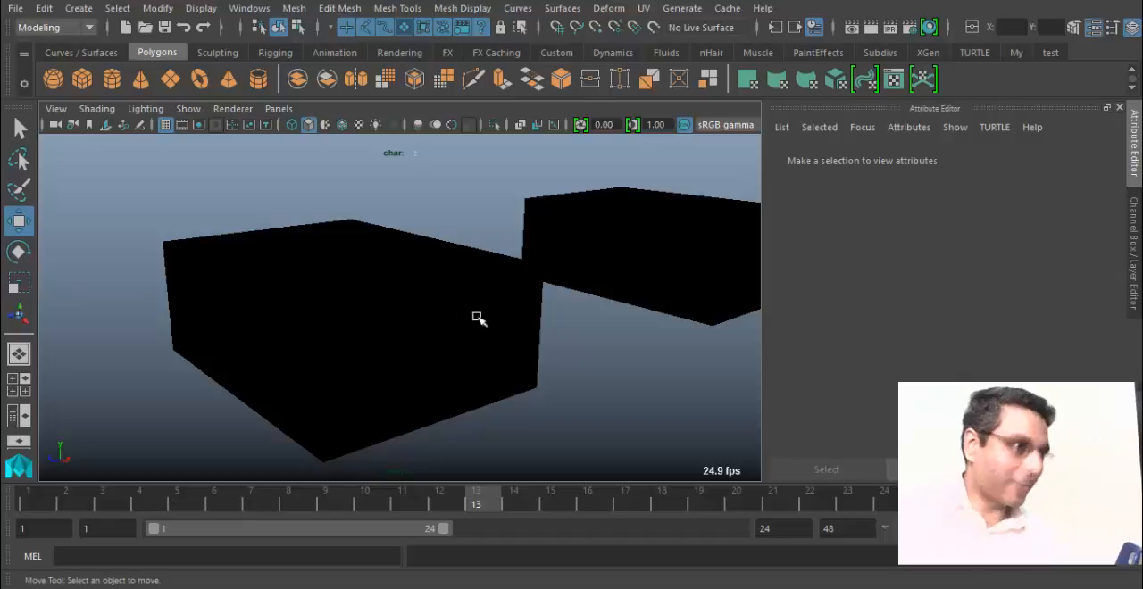
left_click(384, 363)
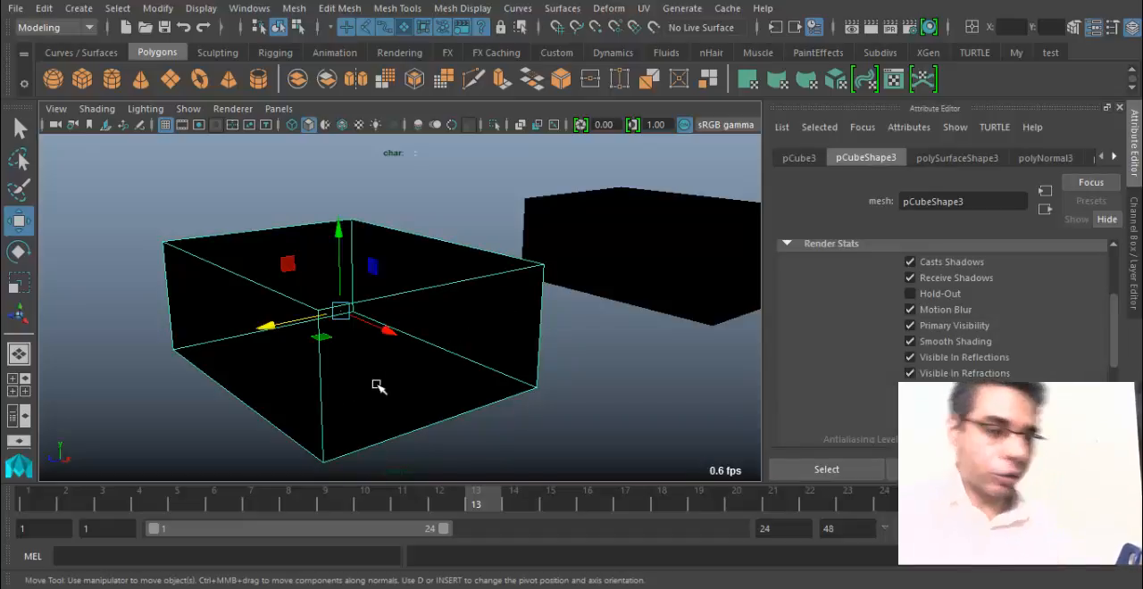
left_click(223, 111)
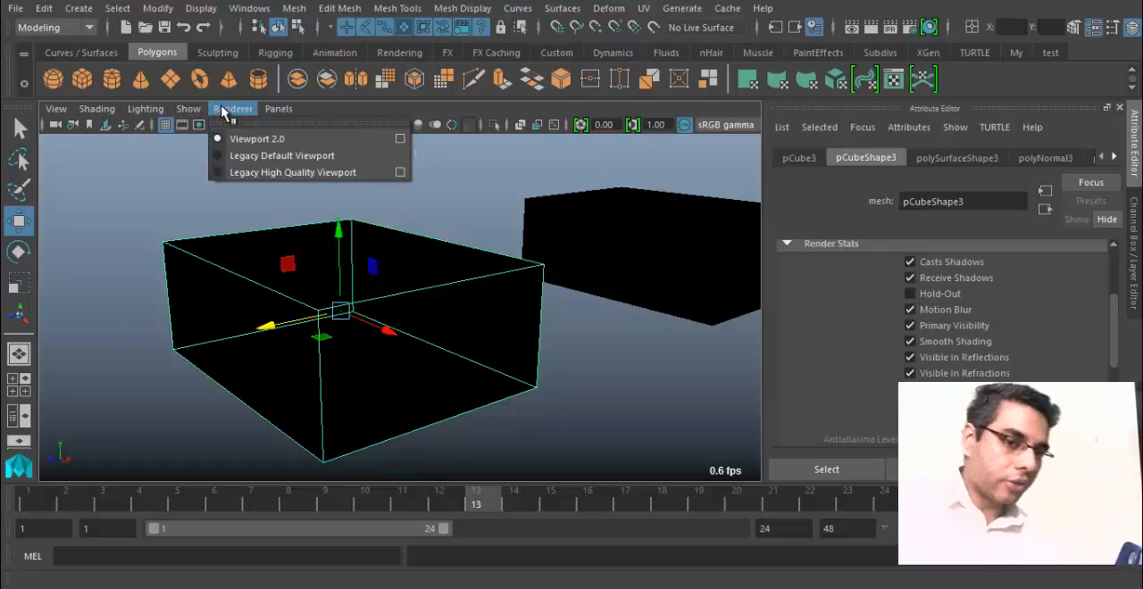
left_click(297, 146)
Examine the selected box's inner faces and its surroundings under Viewport 2.0.
left_click_drag(429, 242, 602, 250, "alt")
right_click_drag(575, 252, 410, 298, "alt")
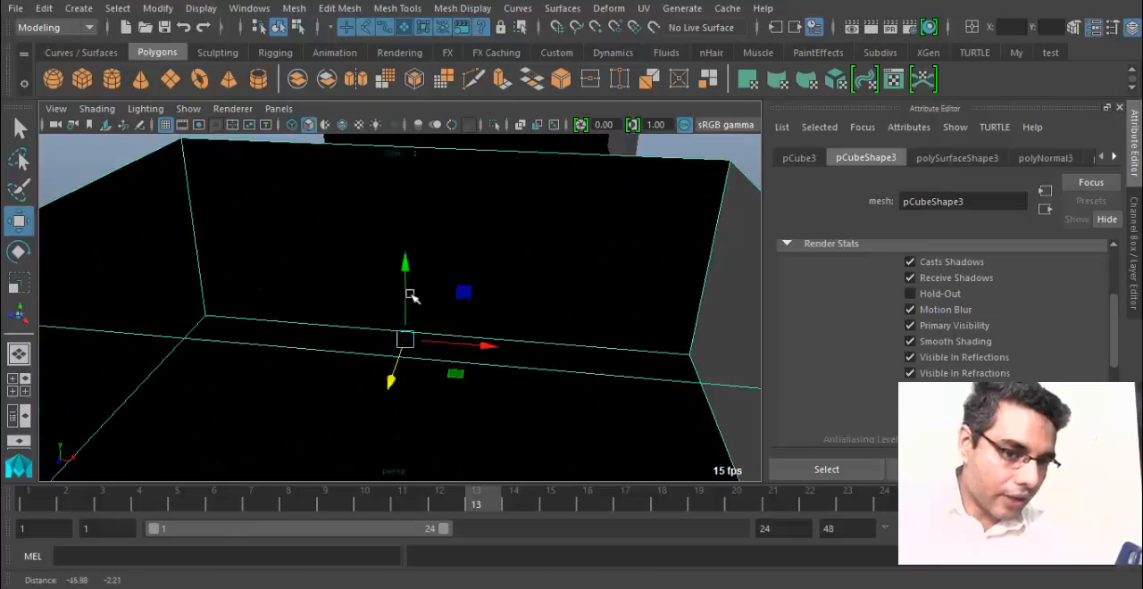
left_click_drag(411, 296, 309, 329, "alt")
right_click_drag(410, 347, 174, 352, "alt")
middle_click_drag(173, 352, 508, 304, "alt")
left_click_drag(508, 304, 449, 266, "alt")
Select the open box shell around the grid and locate the Reverse normals command.
left_click(395, 275)
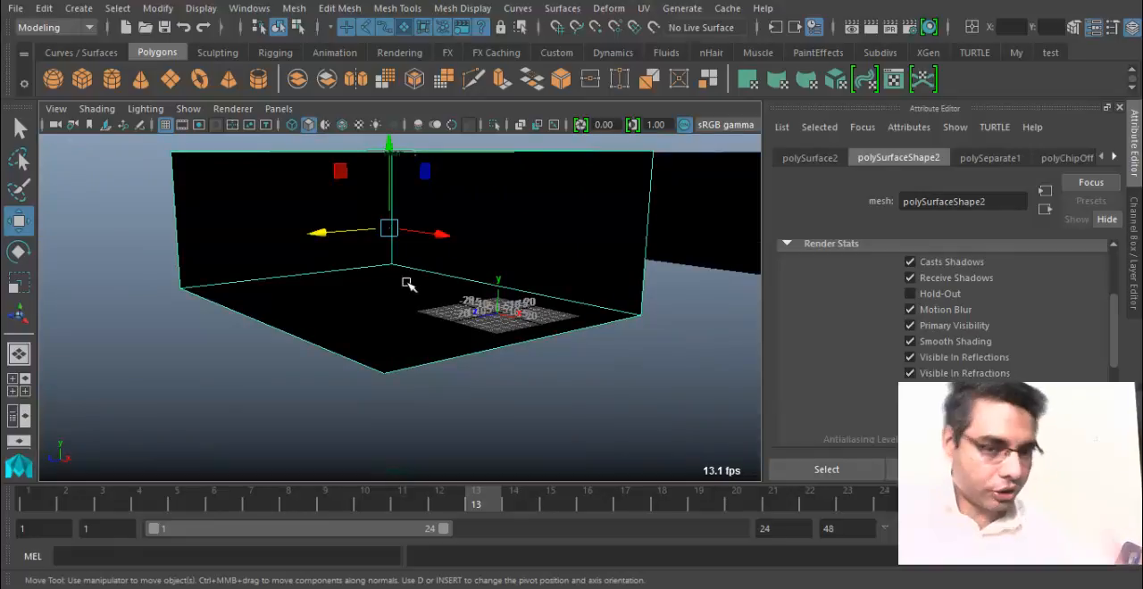
left_click_drag(475, 352, 424, 393, "alt")
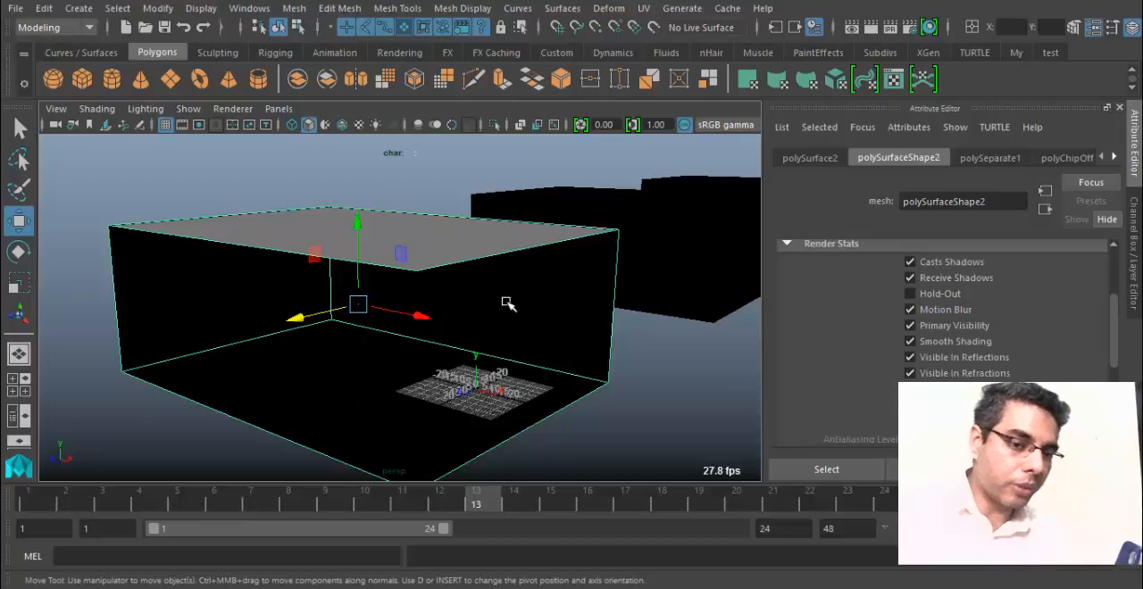
left_click(471, 9)
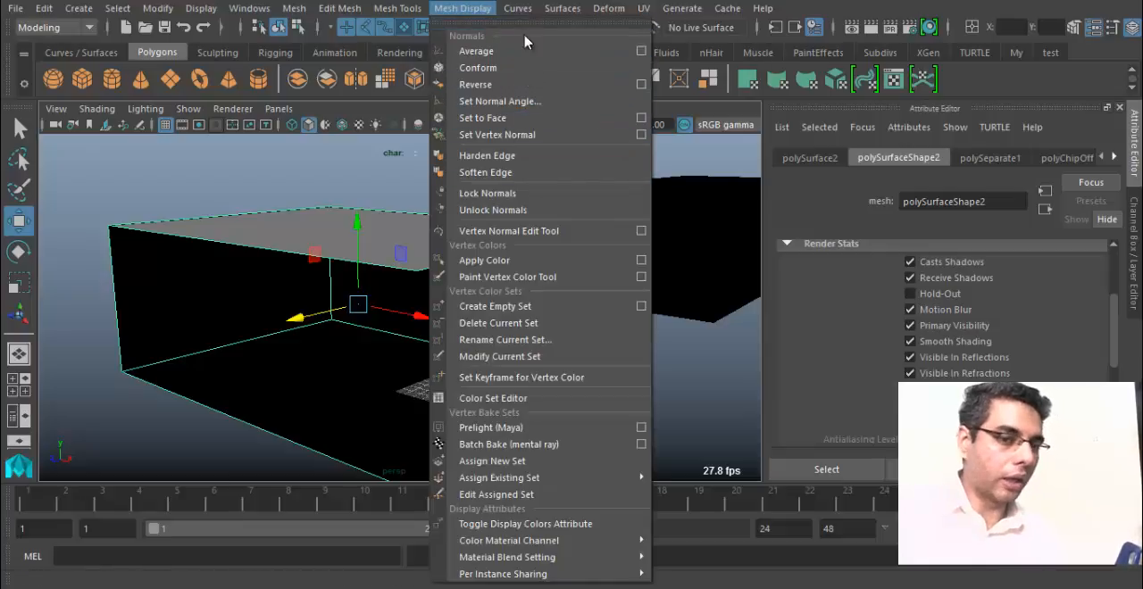
left_click(489, 88)
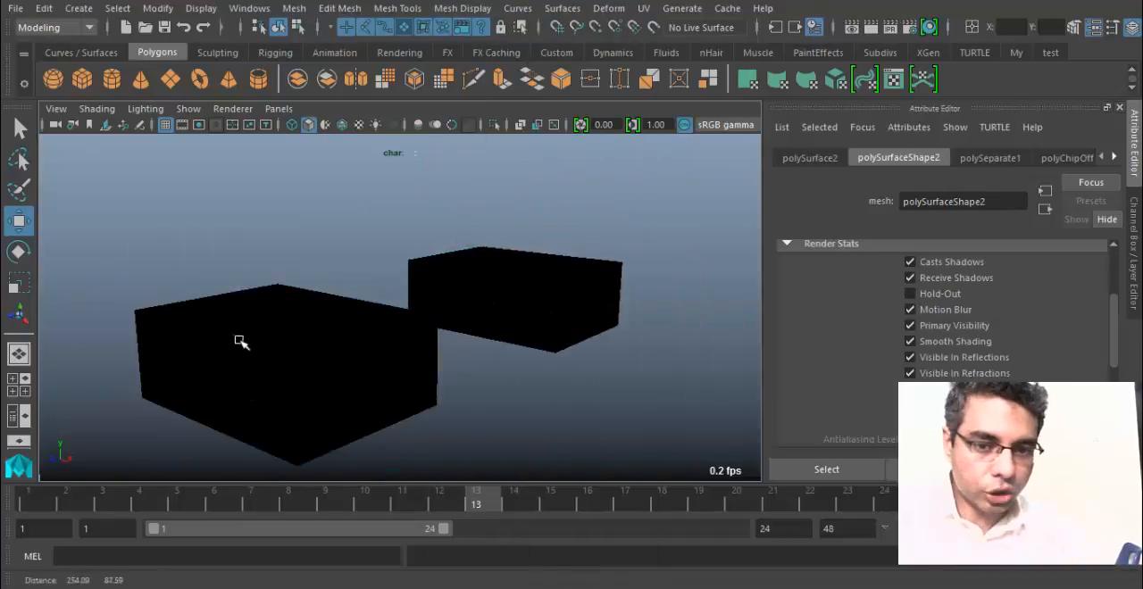
Select the box from which the last copy was made and reverse its normals.
left_click_drag(239, 342, 273, 327, "alt")
left_click(273, 327)
middle_click_drag(279, 380, 351, 355, "alt")
right_click_drag(351, 354, 438, 314, "alt")
middle_click_drag(439, 314, 441, 308, "alt")
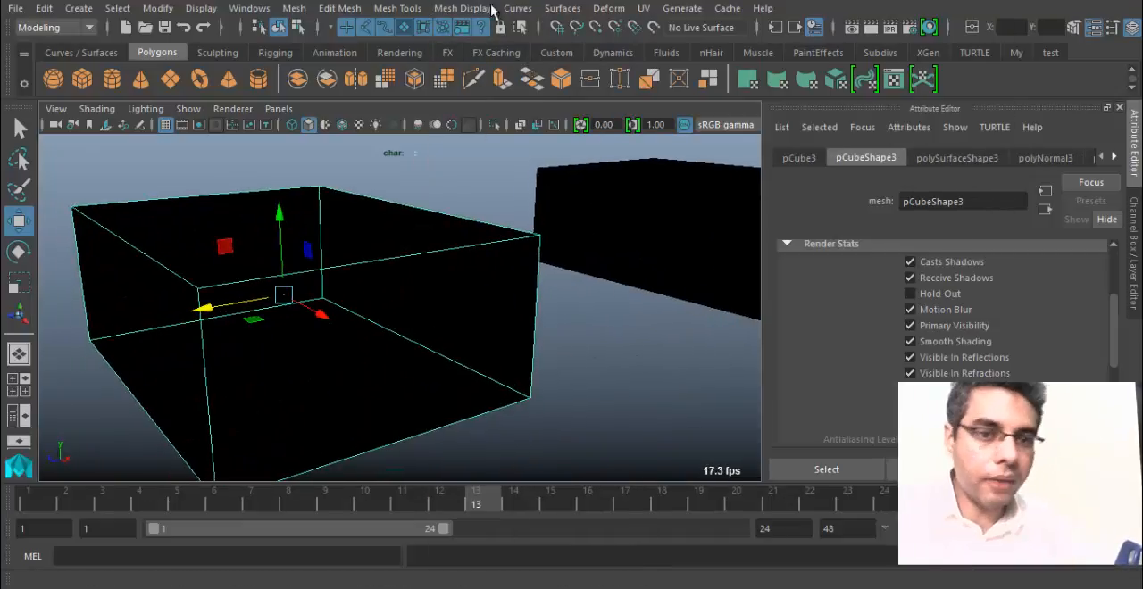
left_click(491, 8)
left_click(541, 9)
left_click(555, 11)
mouse_move(461, 7)
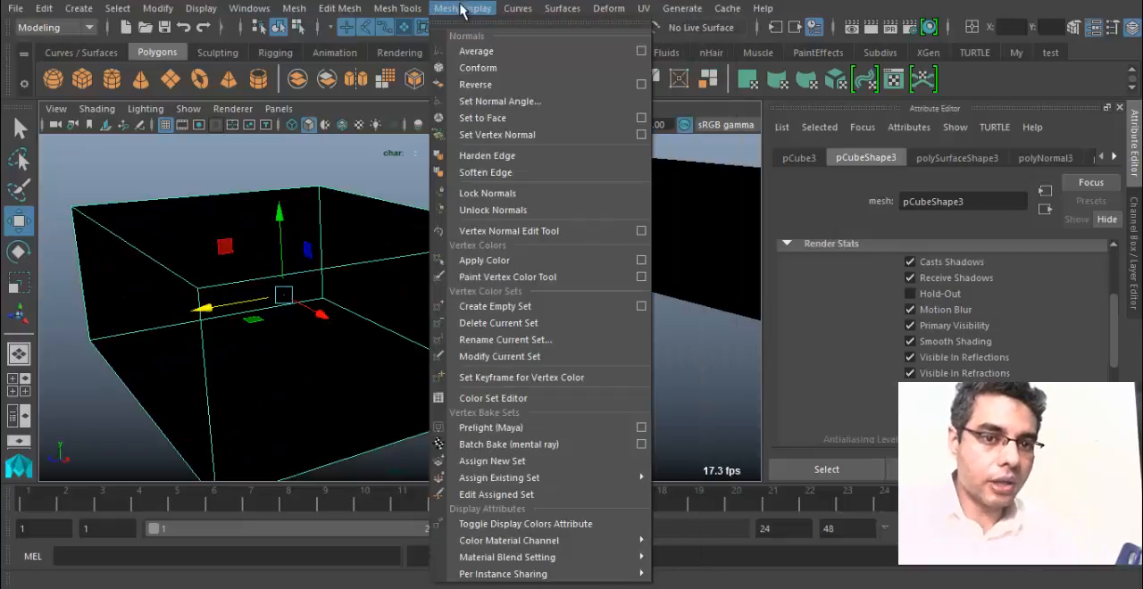
left_click(501, 84)
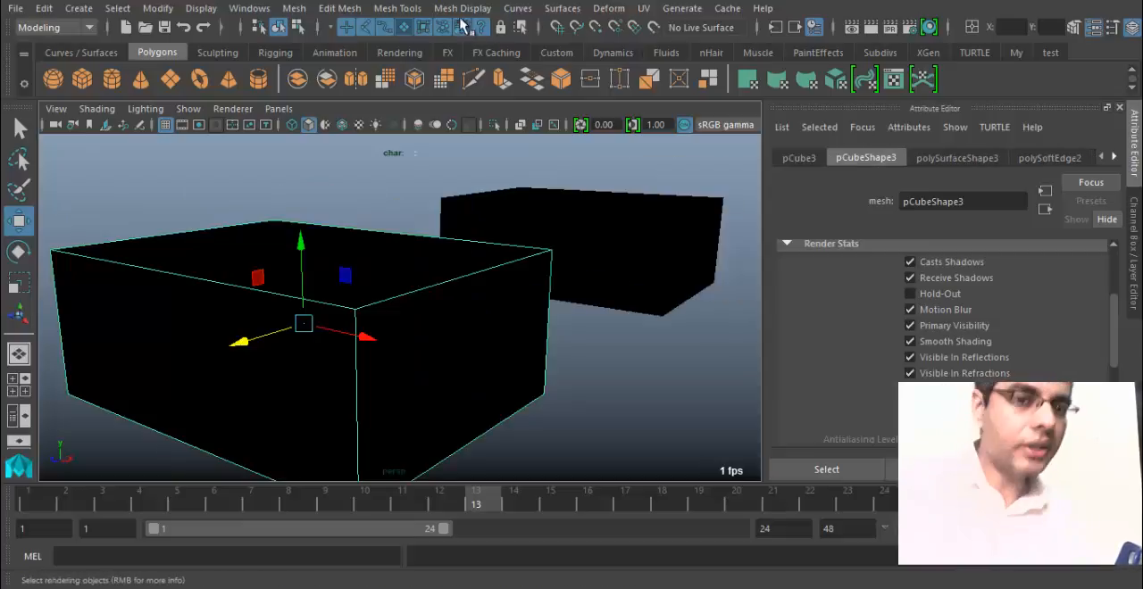
Switch the viewport renderer to Legacy Default Viewport while keeping the box selected.
left_click(458, 11)
mouse_move(398, 10)
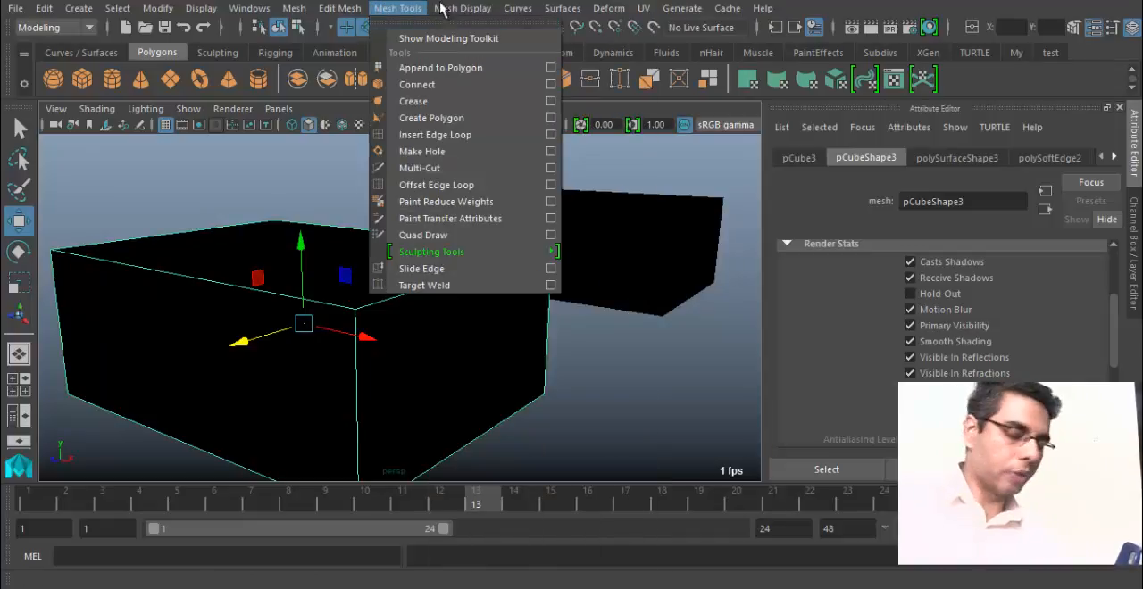
mouse_move(439, 9)
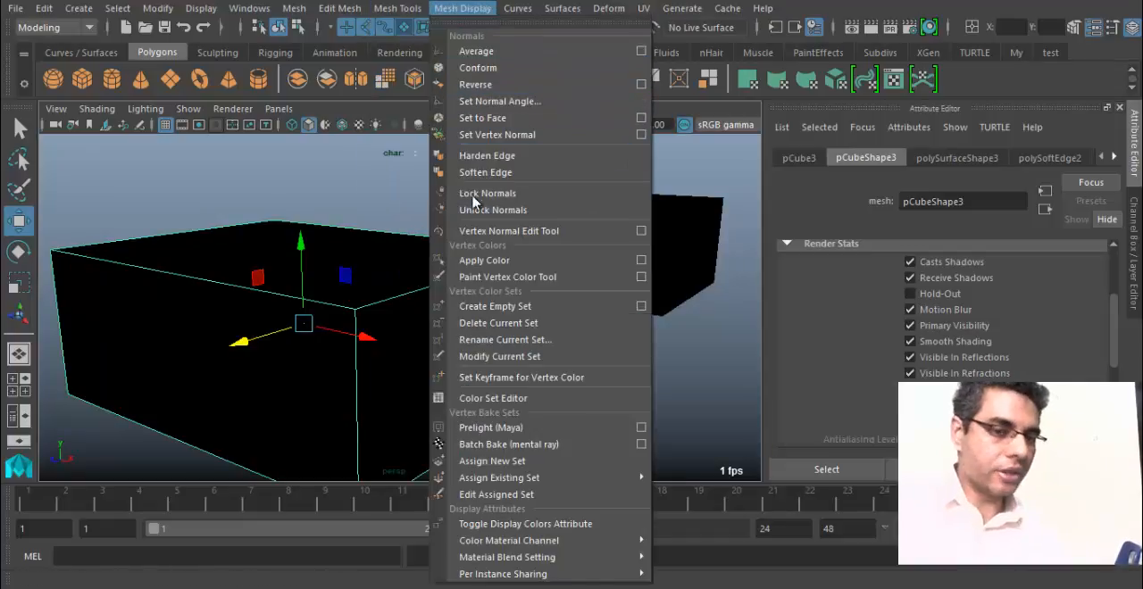
left_click(365, 6)
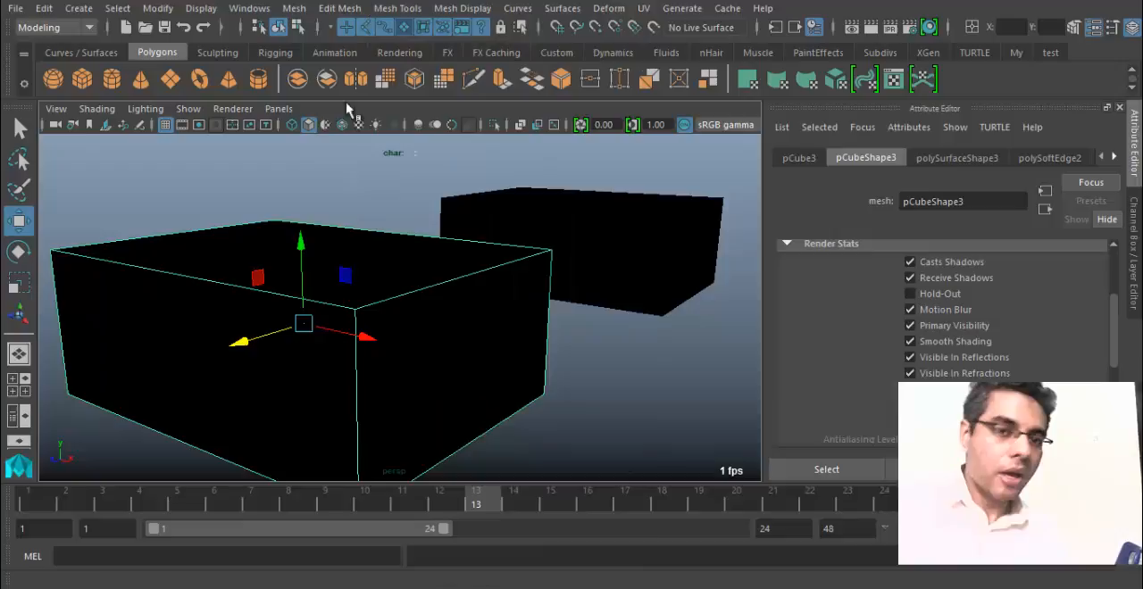
left_click(233, 110)
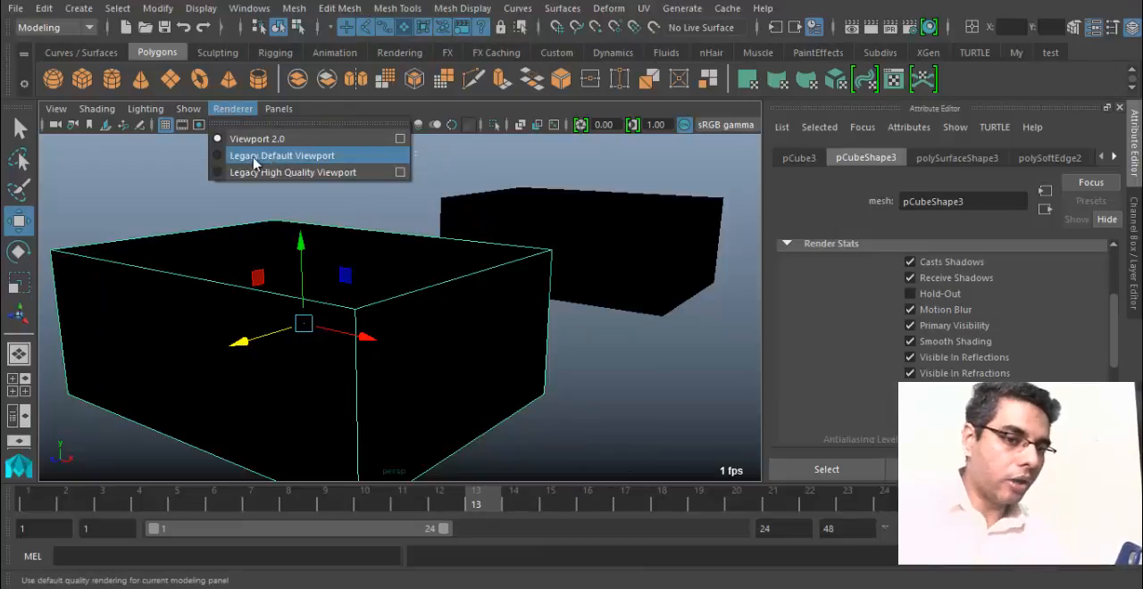
left_click(282, 154)
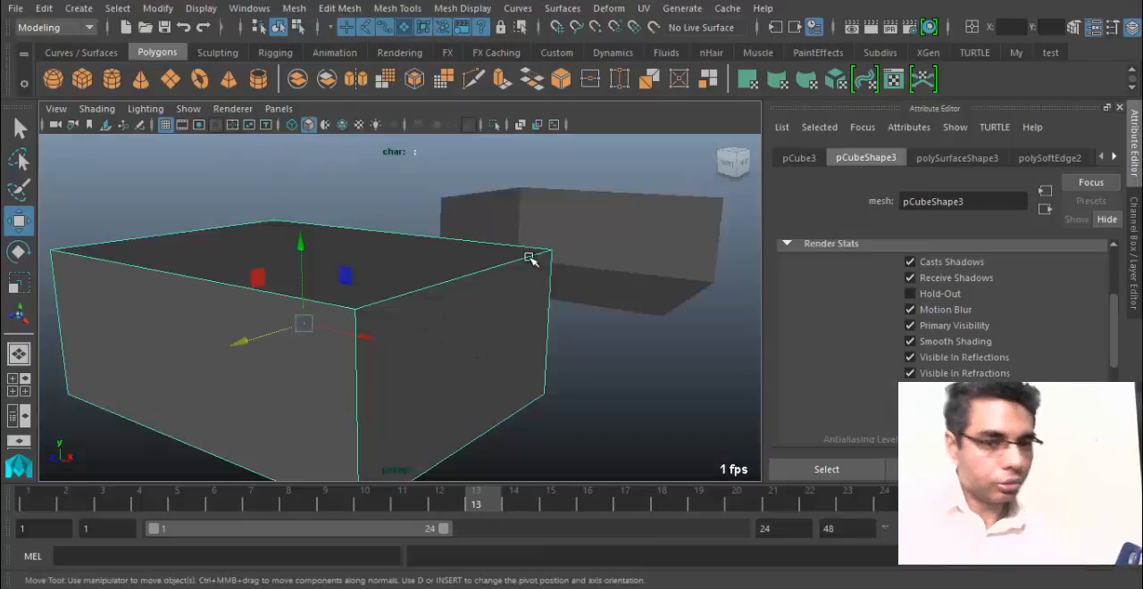
Reverse the selected box's normals and clear the selection to view its interior.
left_click_drag(446, 319, 357, 294, "alt")
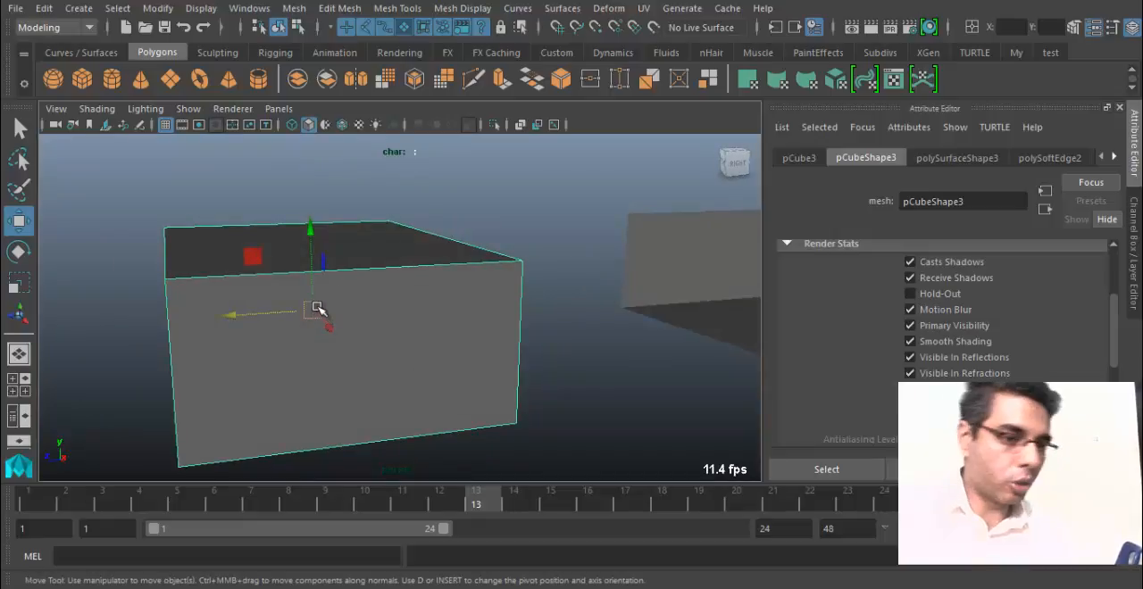
left_click(469, 8)
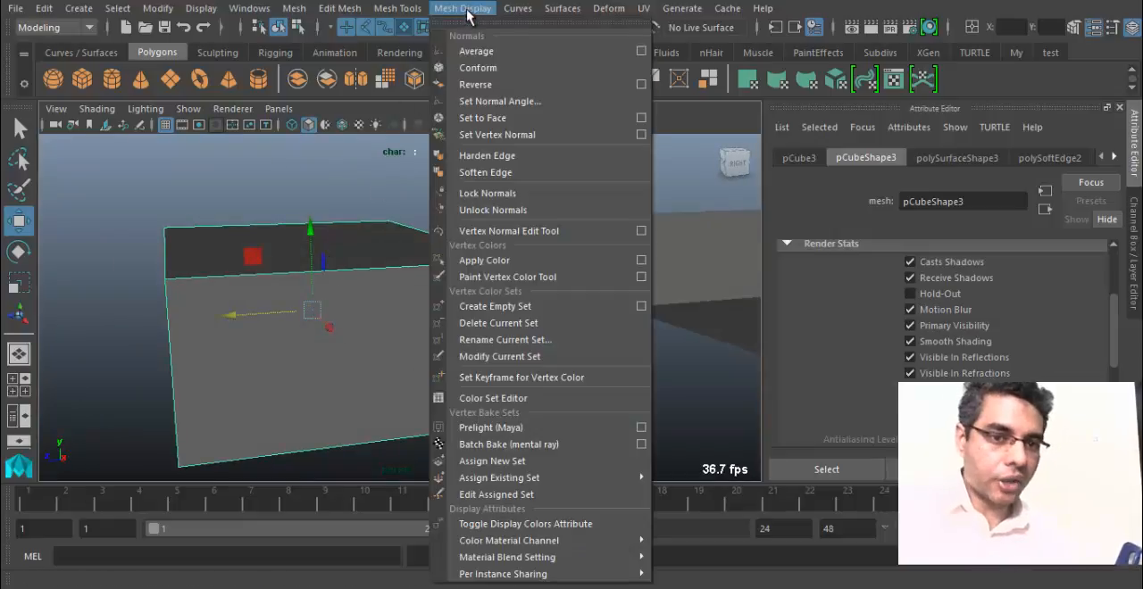
left_click(522, 85)
left_click(223, 213)
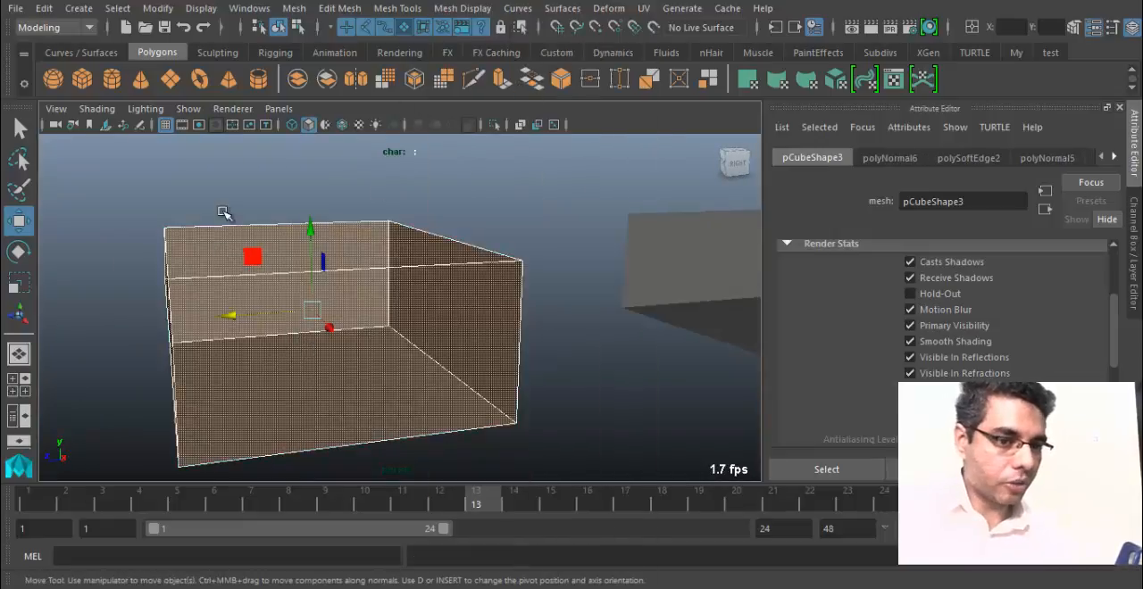
left_click_drag(213, 363, 630, 300, "alt")
left_click_drag(177, 265, 416, 174, "alt")
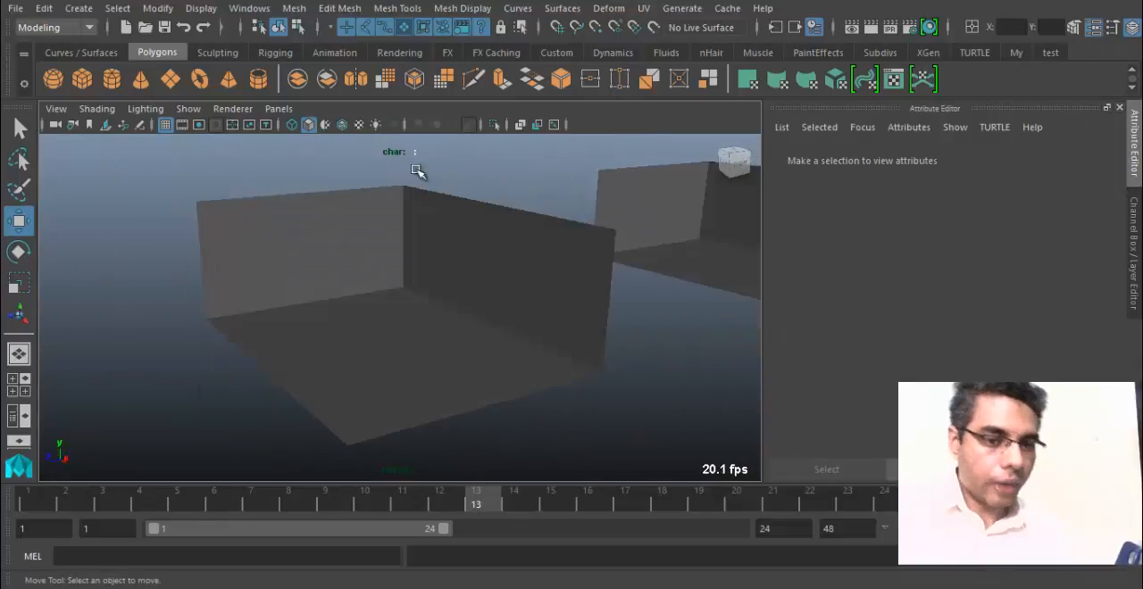
Examine the box's interior walls and floor from several angles under the Legacy Default Viewport.
left_click(232, 108)
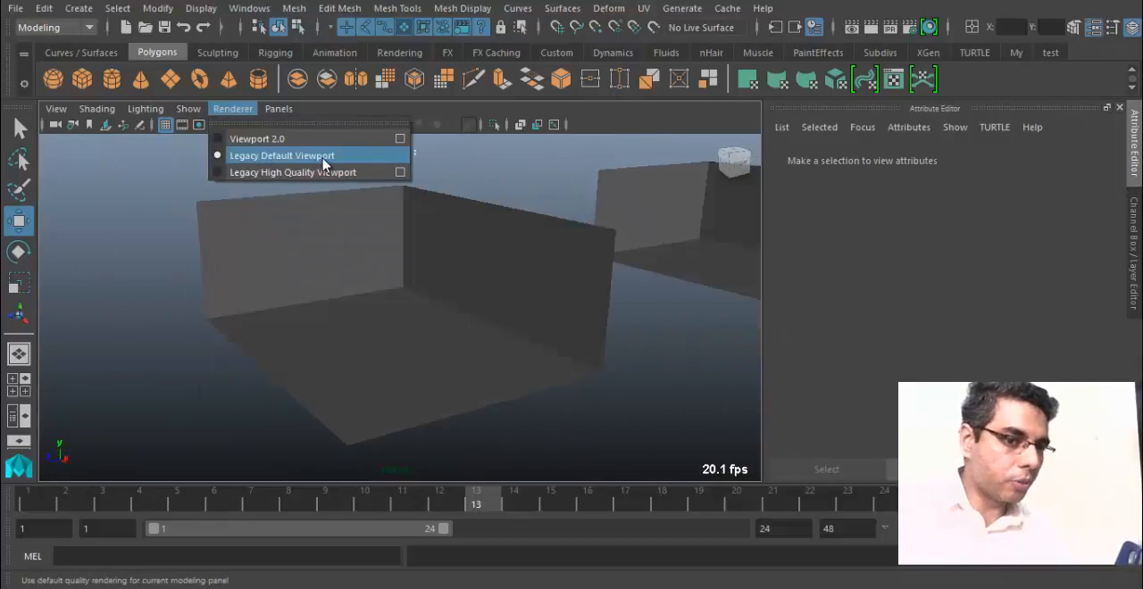
left_click(551, 537)
left_click(349, 378)
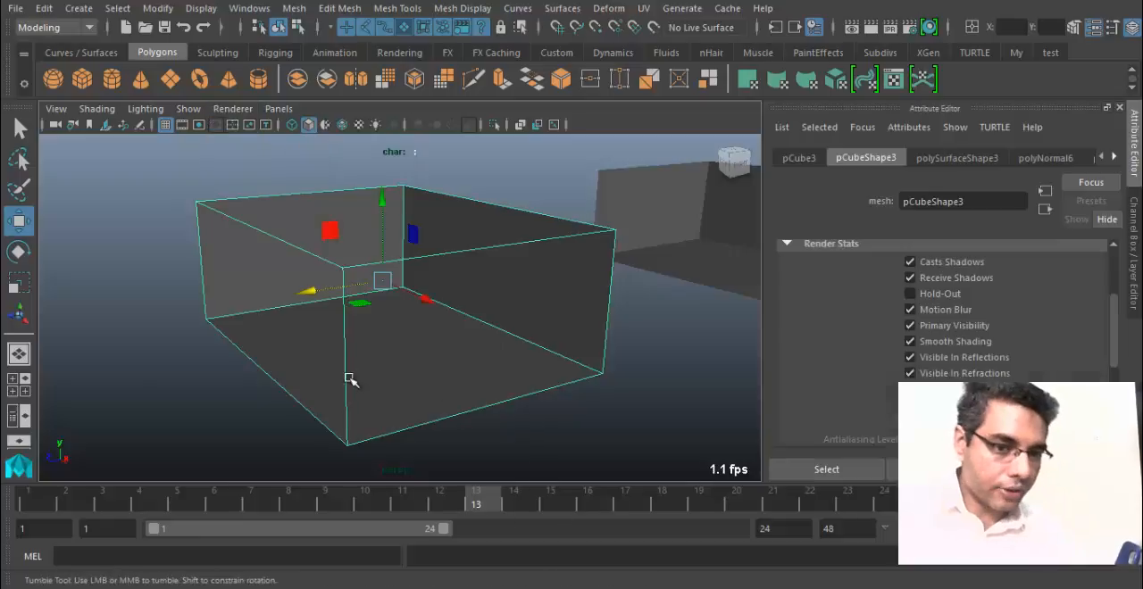
right_click_drag(350, 378, 493, 375, "alt")
left_click_drag(493, 375, 478, 344, "alt")
left_click(129, 425)
left_click_drag(276, 408, 195, 410, "alt")
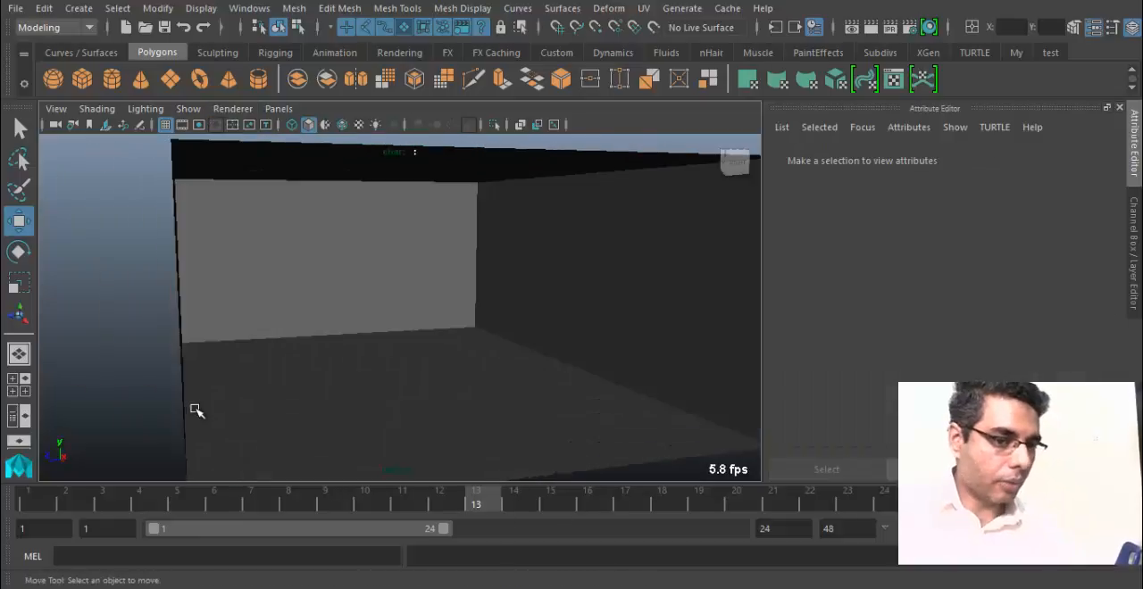
left_click_drag(421, 363, 650, 367, "alt")
left_click_drag(325, 372, 184, 381, "alt")
right_click_drag(184, 380, 348, 393, "alt")
mouse_move(347, 393)
left_mouse_down("alt")
mouse_move(452, 393)
mouse_move(357, 390)
left_mouse_up("alt")
middle_click_drag(431, 389, 435, 408, "alt")
left_click_drag(437, 408, 396, 342, "alt")
Turn on double-sided display for the box with reversed normals, compare its outside, and turn the option off again.
left_click(408, 324)
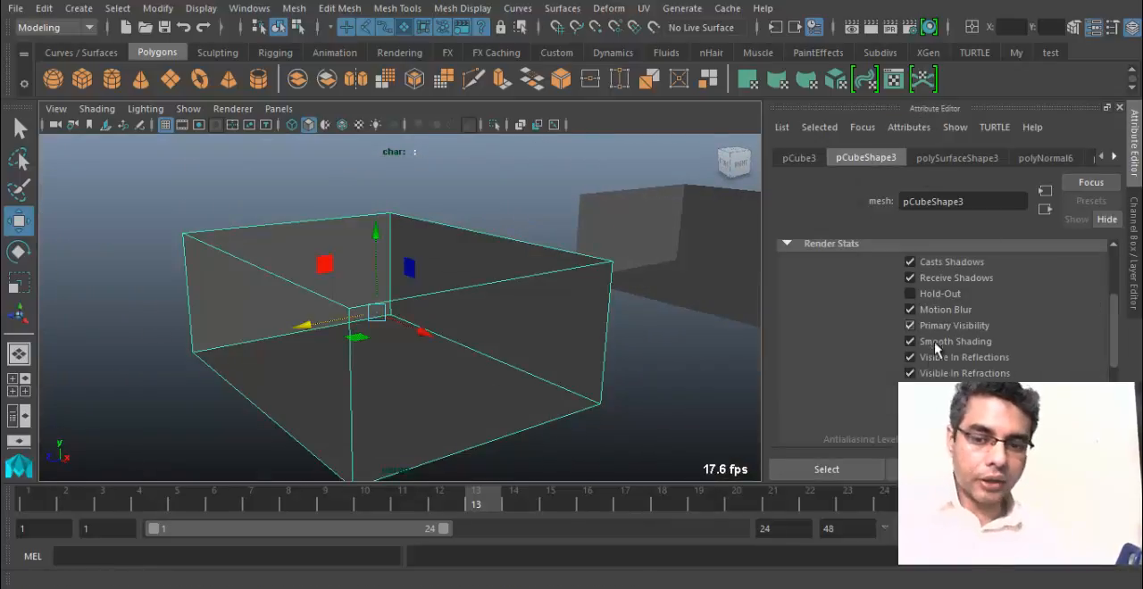
left_click(910, 390)
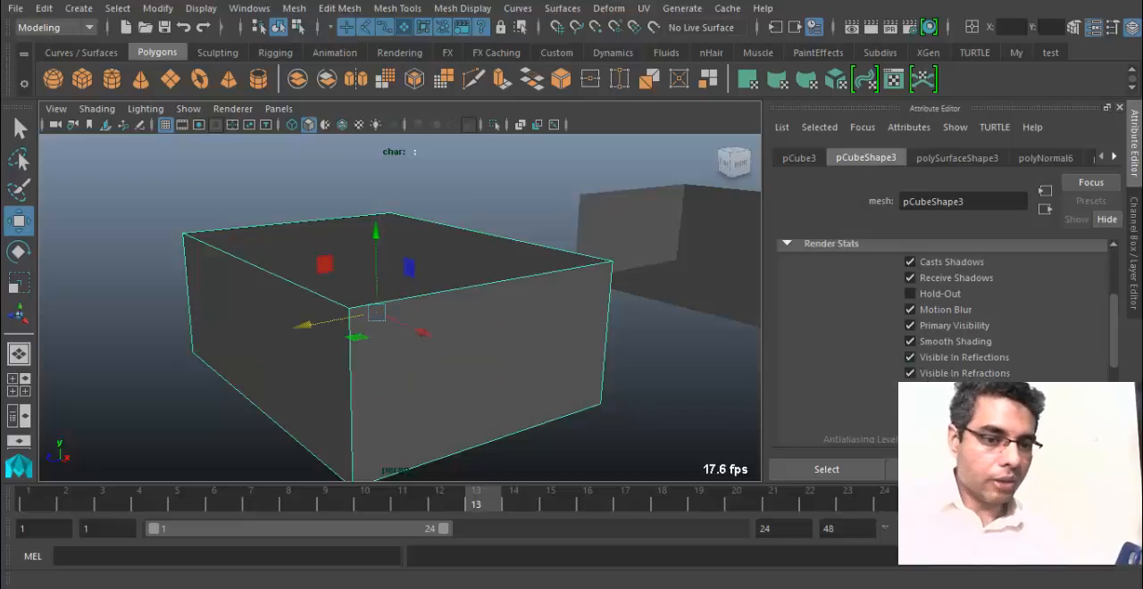
left_click(510, 199)
left_click_drag(510, 199, 883, 345, "alt")
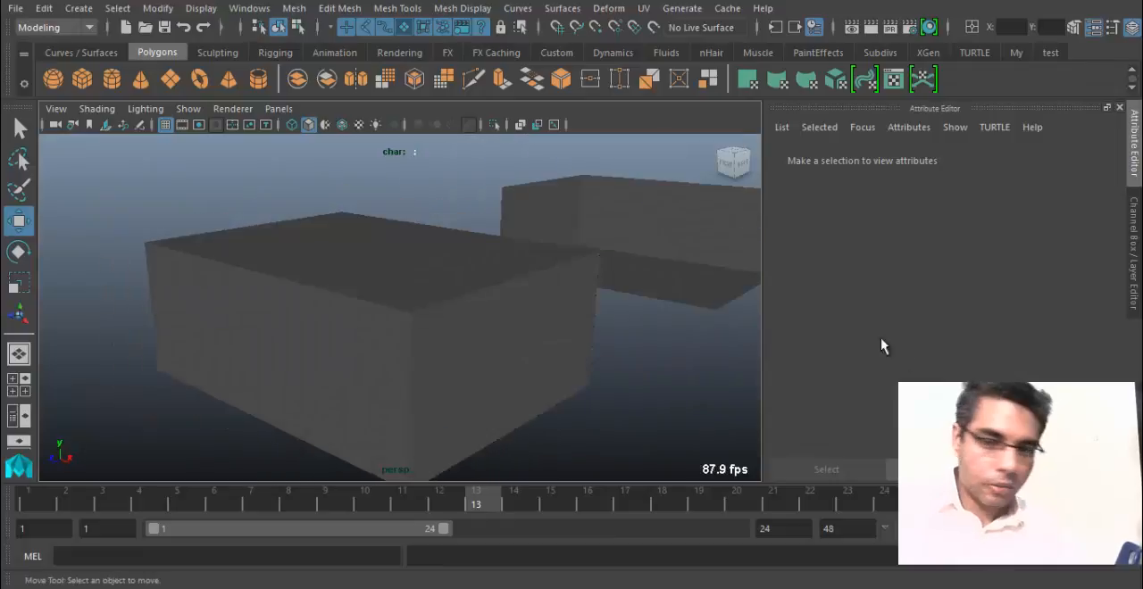
left_click(564, 347)
left_click(910, 389)
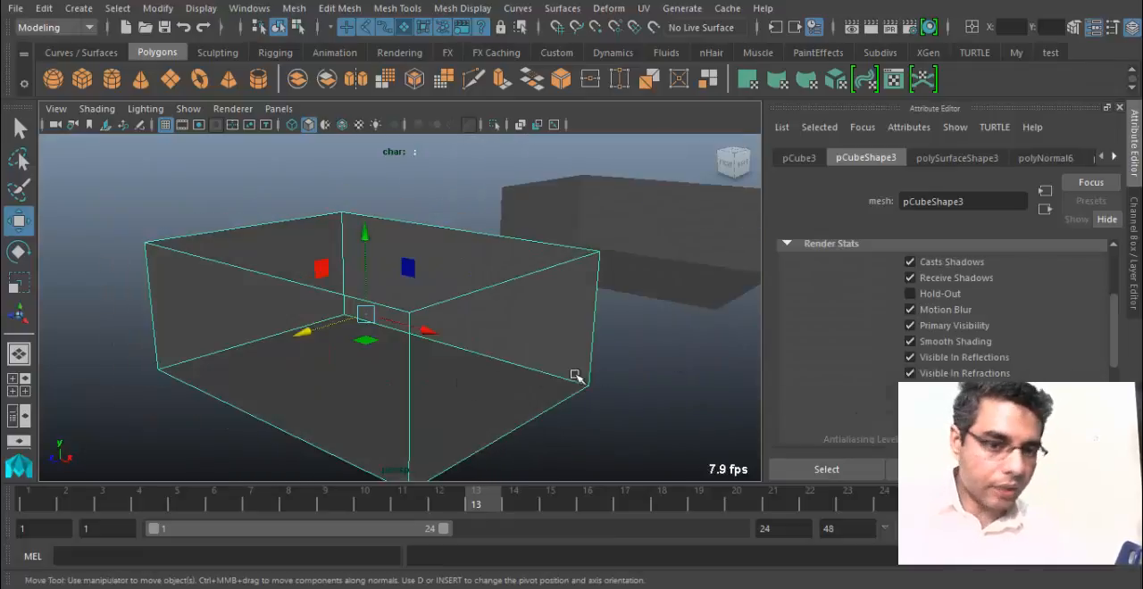
left_click(910, 392)
left_click_drag(474, 334, 509, 380, "alt")
left_click_drag(520, 331, 498, 387, "alt")
middle_click_drag(662, 348, 363, 389, "alt")
Select the duplicated box, pCube4, and turn on its double-sided display for comparison with its source box.
left_click(633, 361)
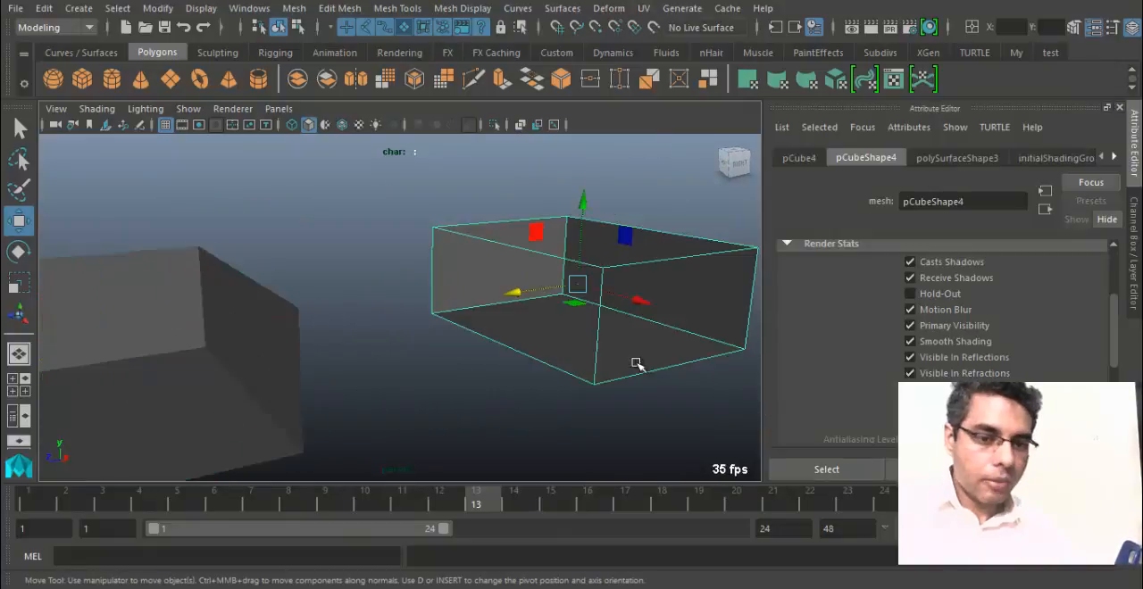
left_click_drag(633, 362, 209, 407, "alt")
middle_click_drag(380, 377, 455, 373, "alt")
key("f")
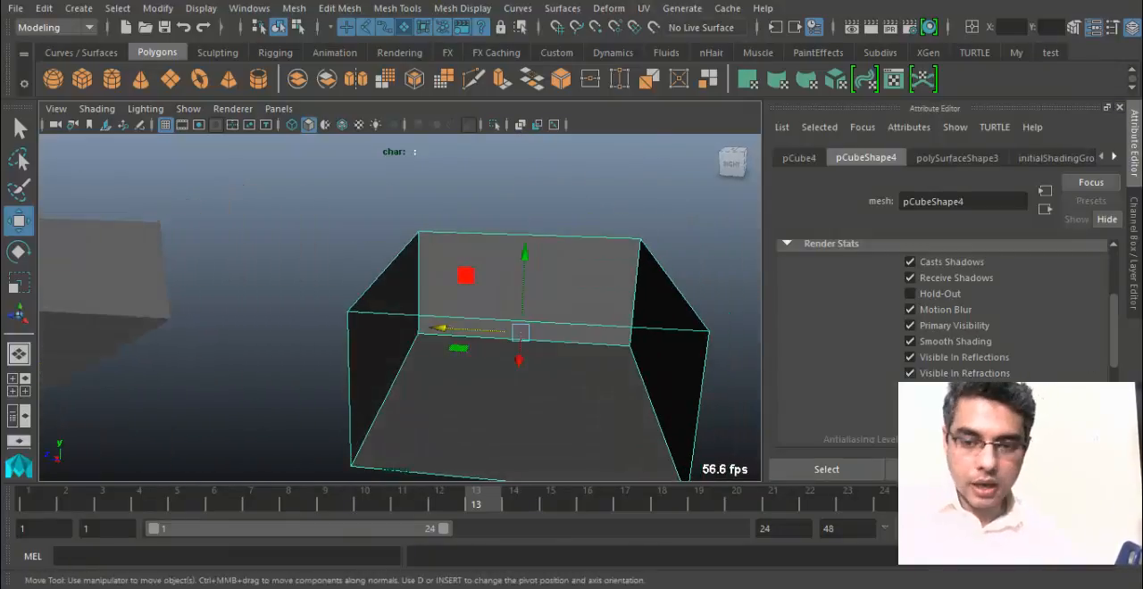
left_click(909, 391)
right_click_drag(427, 338, 301, 331, "alt")
left_click_drag(301, 331, 454, 339, "alt")
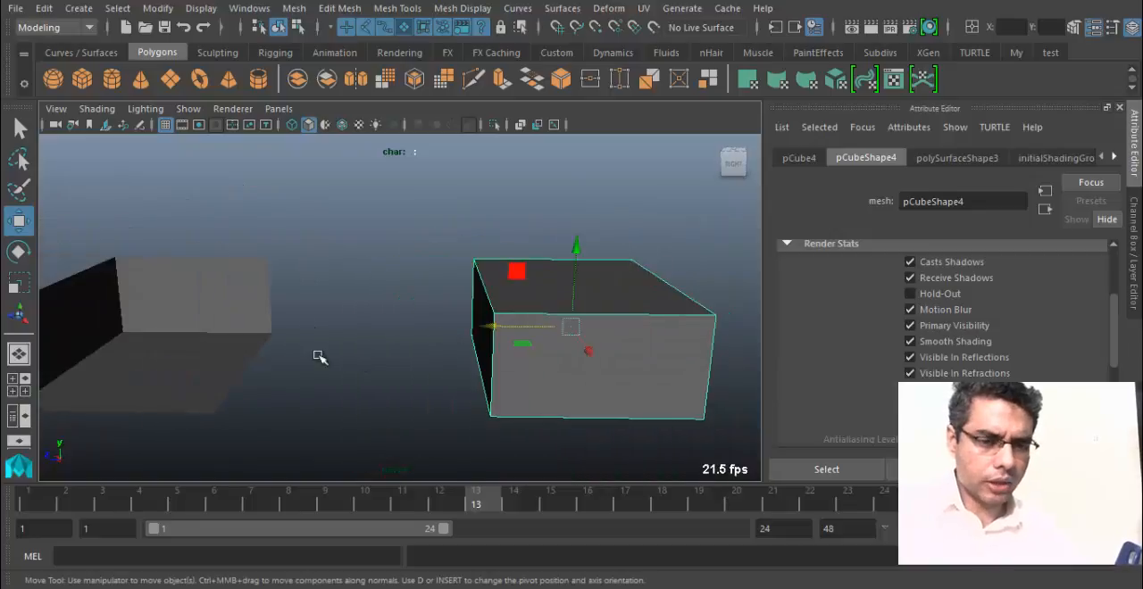
left_click_drag(320, 357, 488, 363, "alt")
Switch to the Output Window, examine the OpenCL device lines, and return to the Maya viewport.
left_click(232, 109)
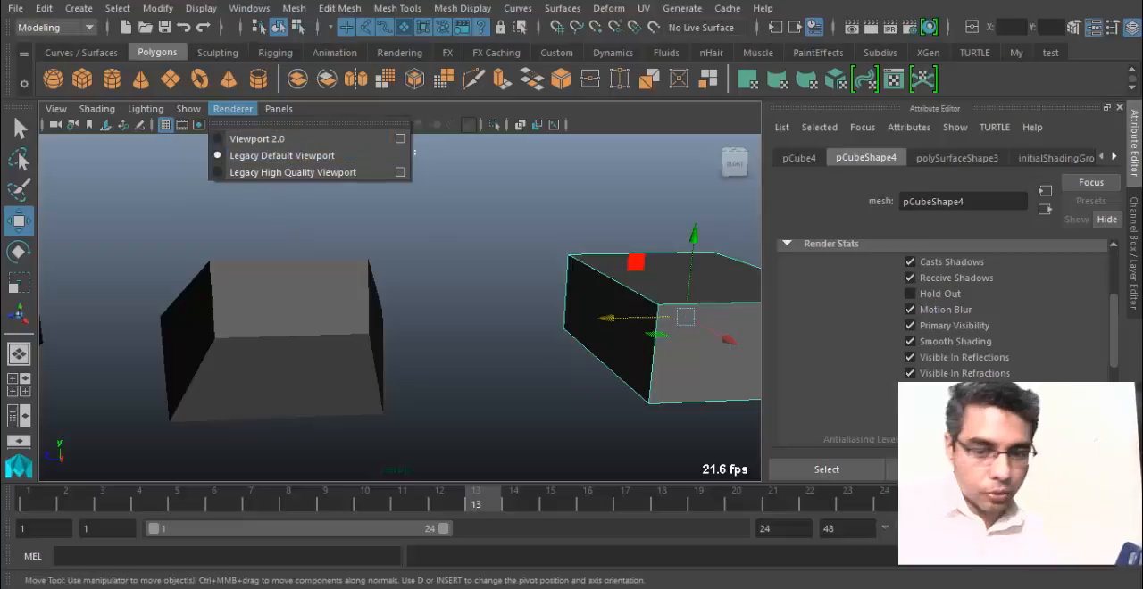
left_click(565, 587)
left_click(518, 545)
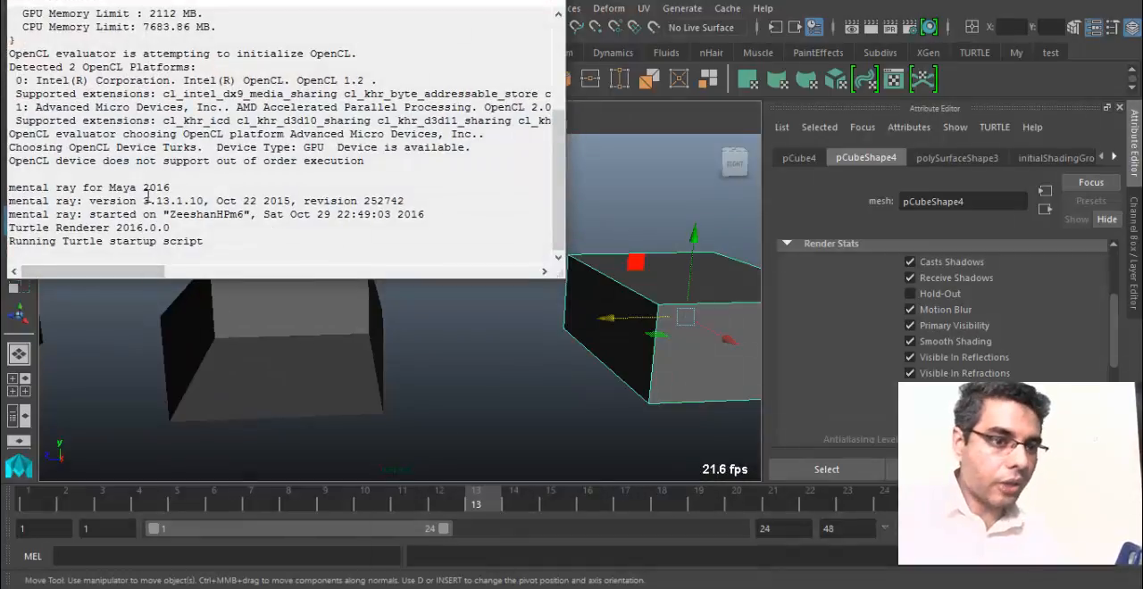
scroll(156, 161, "up", 1)
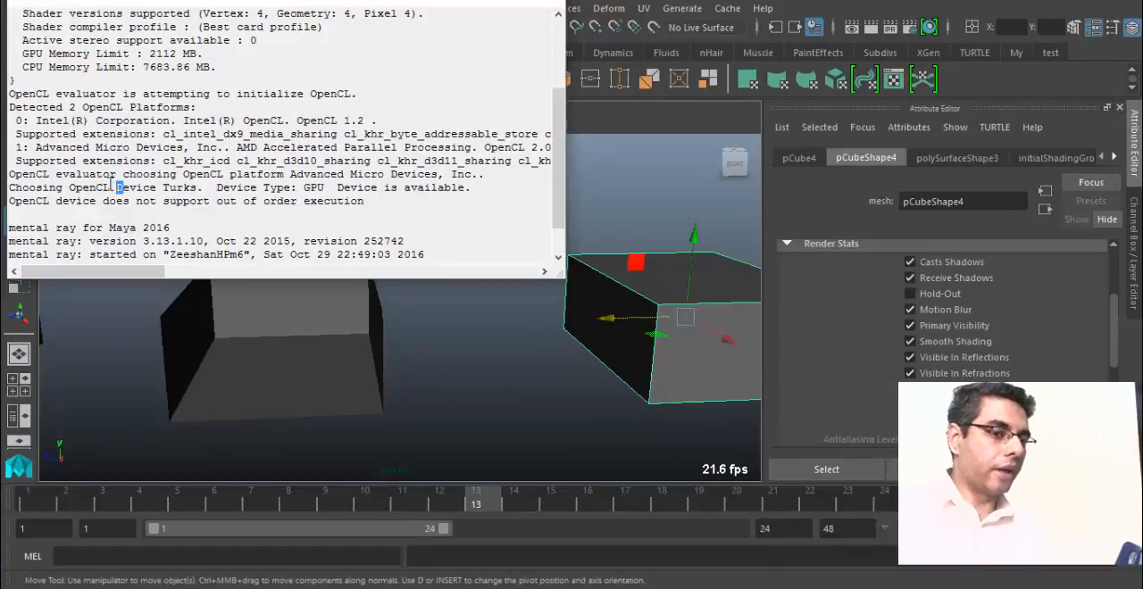
left_click_drag(117, 187, 66, 188)
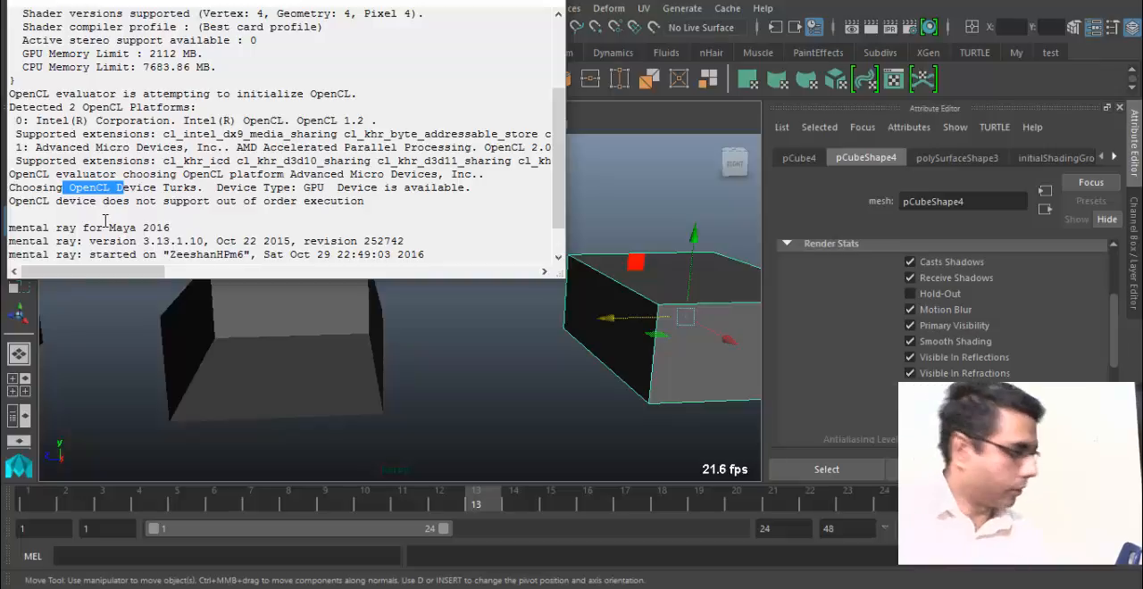
key("alt+Tab")
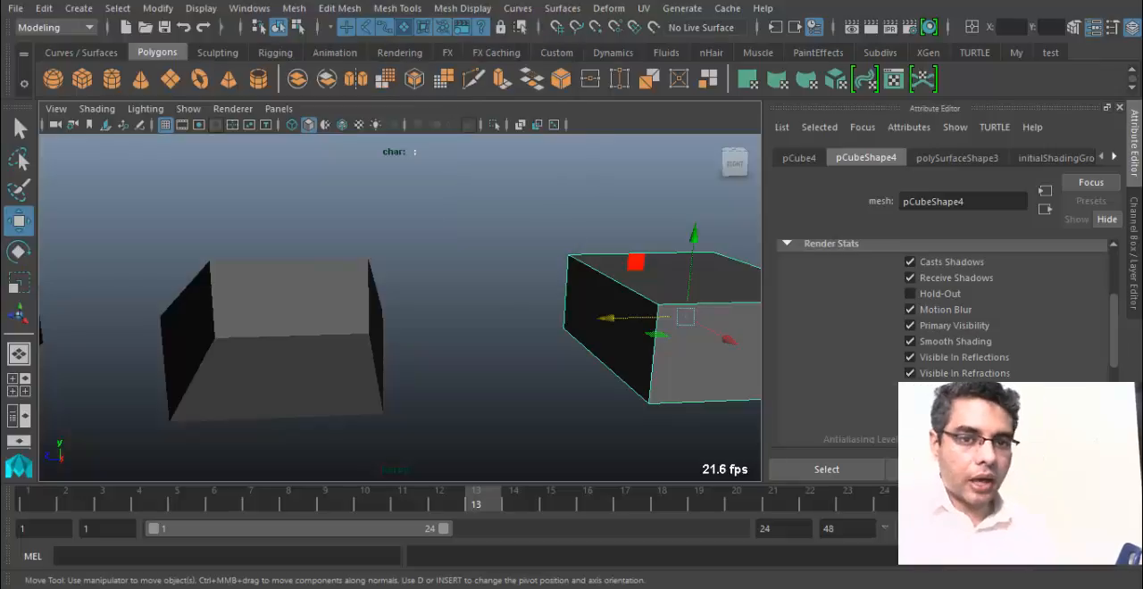
Select the open box shell around the grid and set the viewport renderer to Viewport 2.0.
left_click_drag(366, 345, 500, 393, "alt")
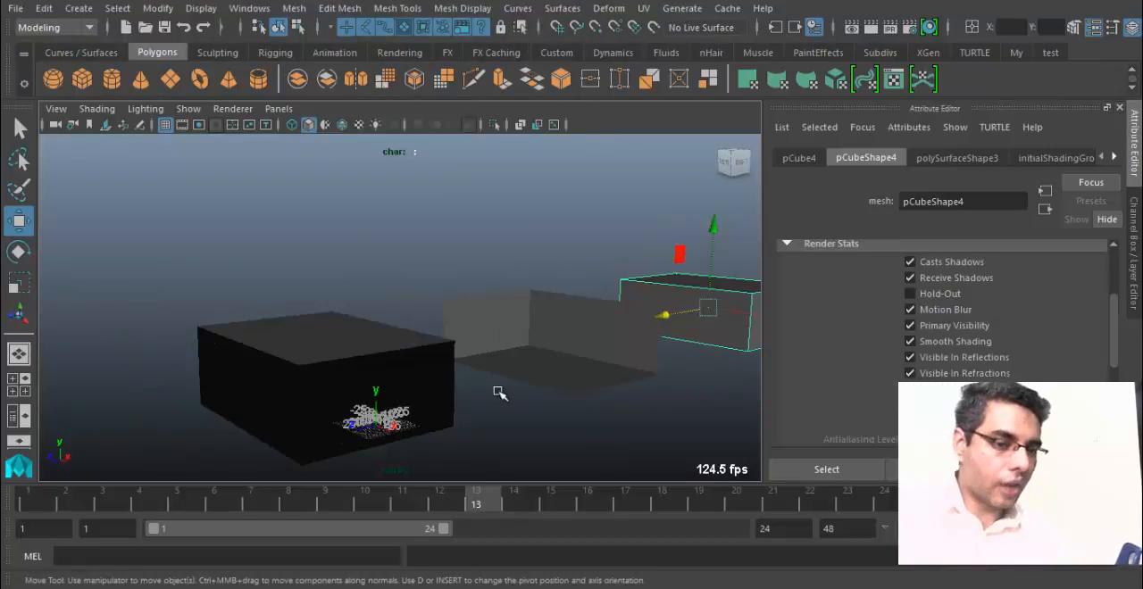
left_click(433, 389)
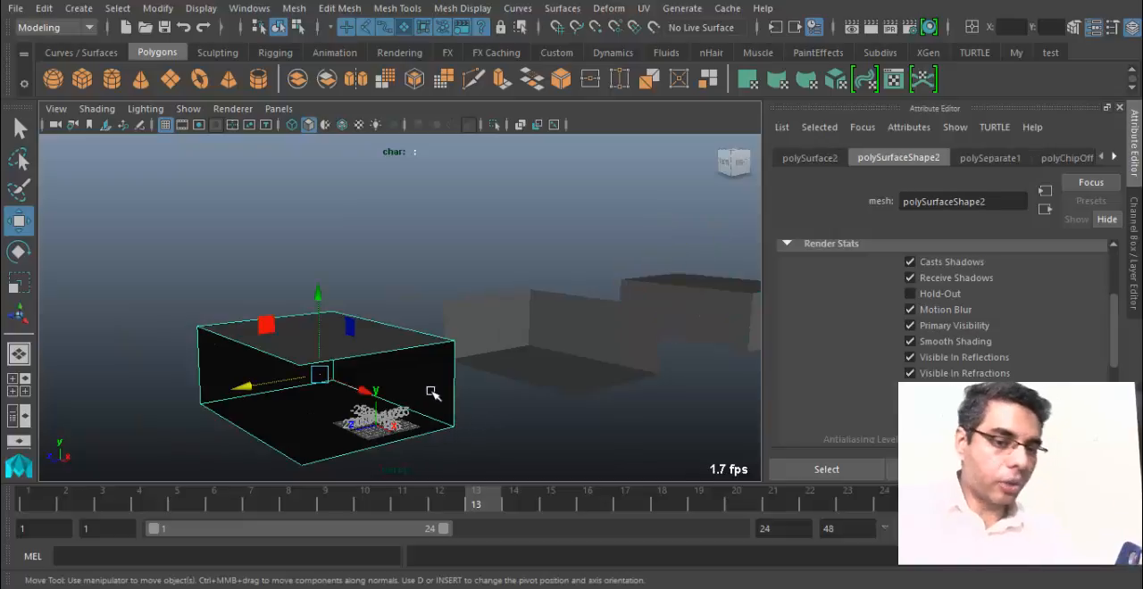
left_click(232, 109)
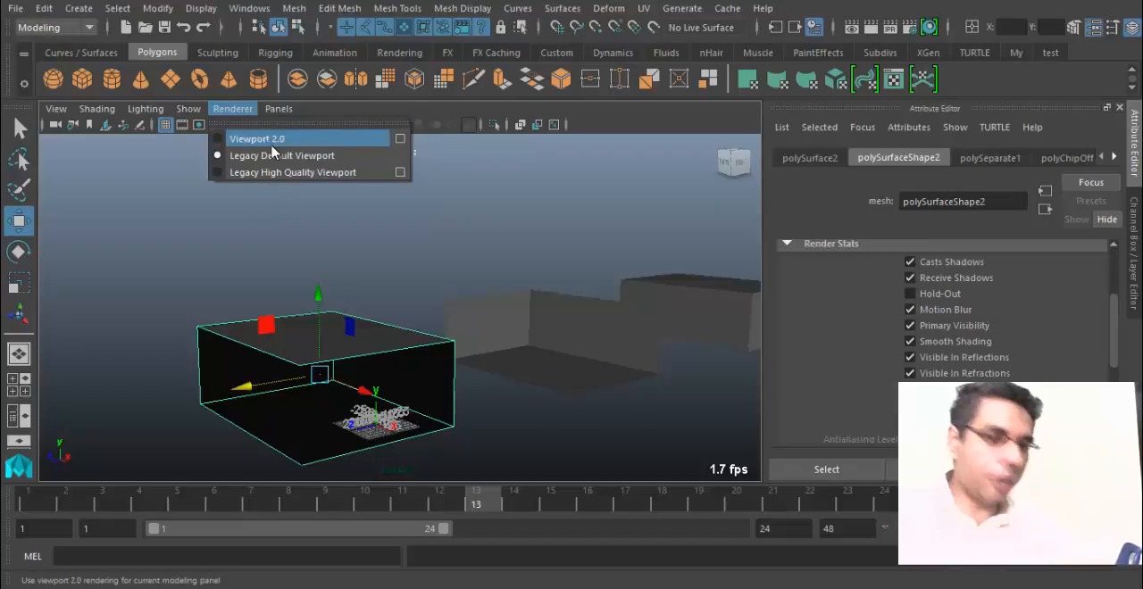
left_click(236, 109)
left_click(237, 109)
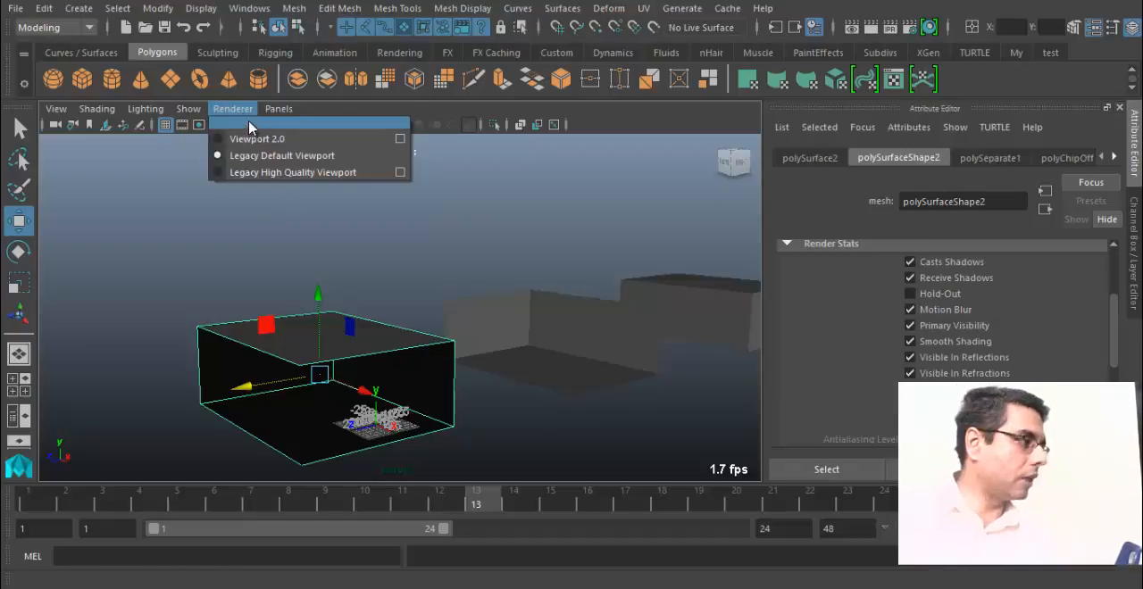
left_click(257, 140)
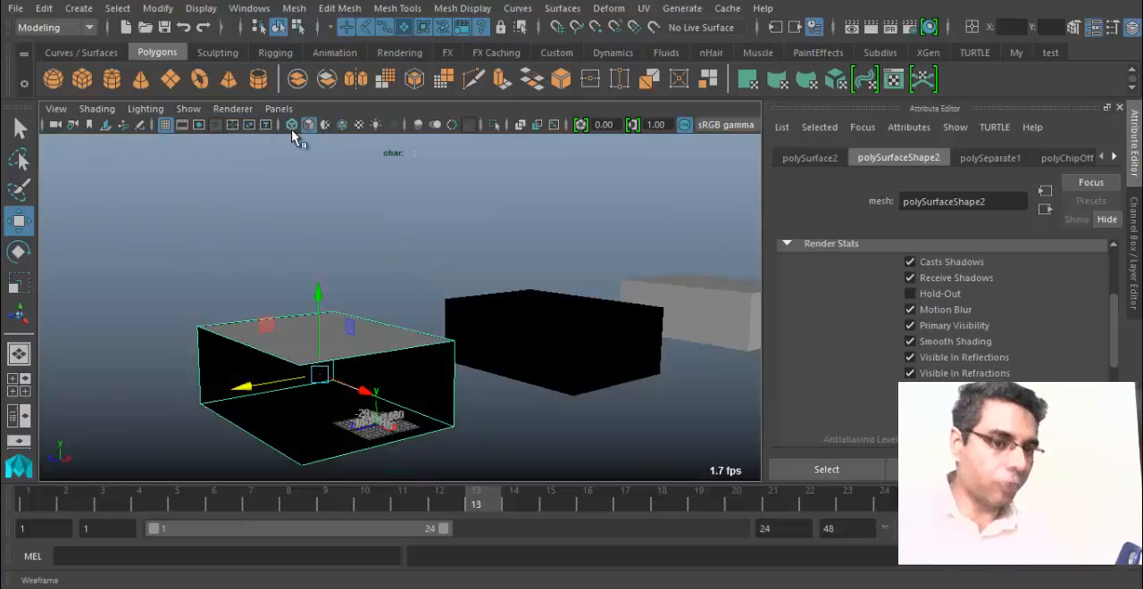
left_click(230, 109)
left_click_drag(434, 327, 313, 324, "alt")
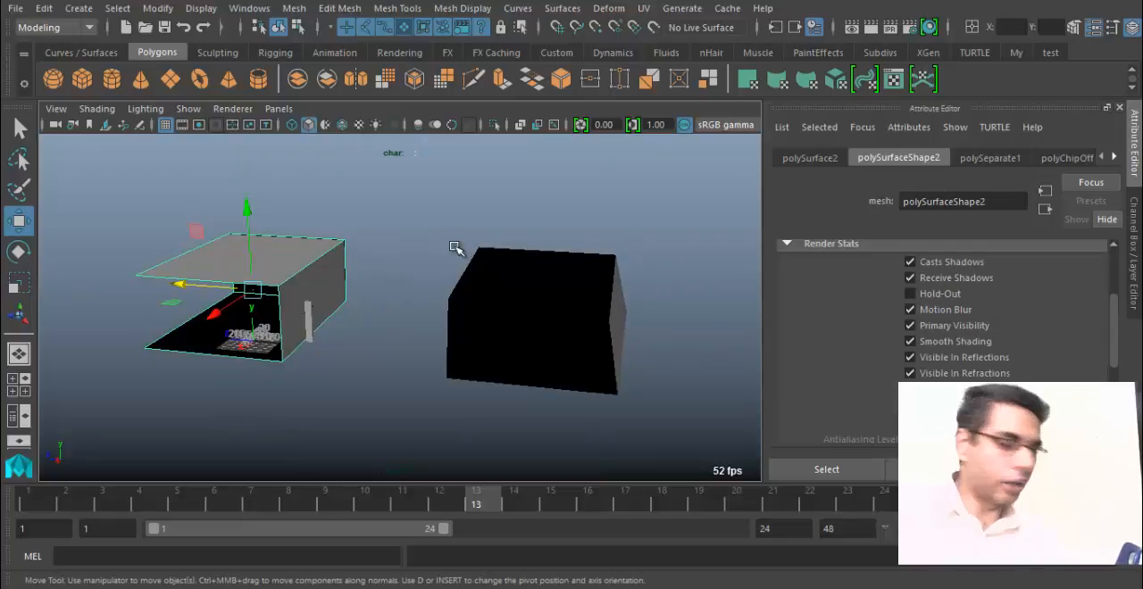
Set the viewport renderer back to Legacy Default Viewport with the open shell still selected.
left_click(243, 108)
left_click(279, 154)
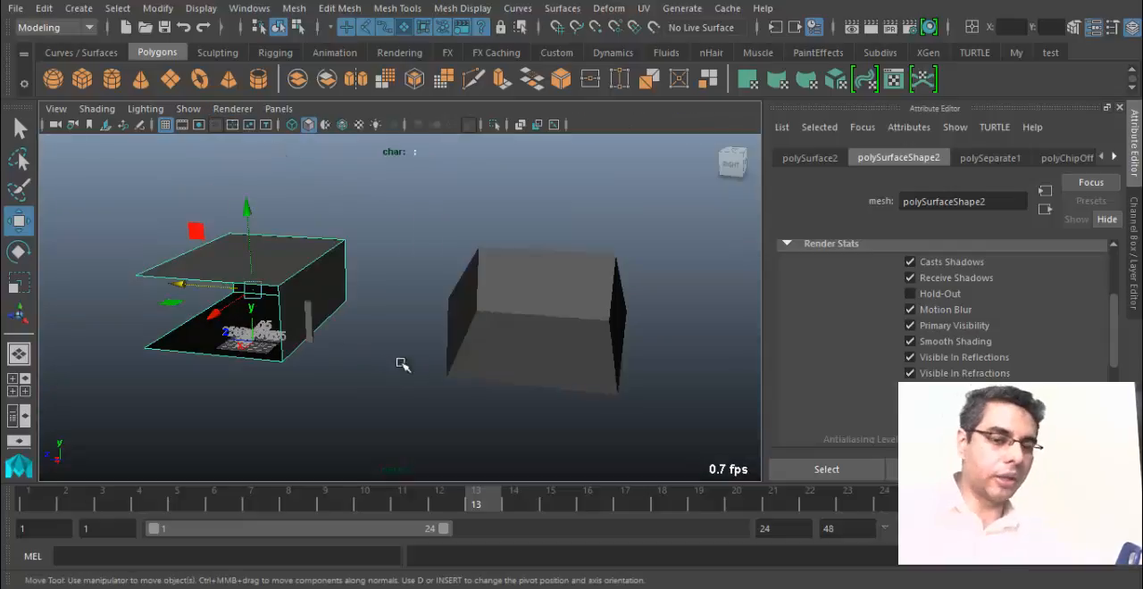
left_click(225, 110)
left_click(228, 140)
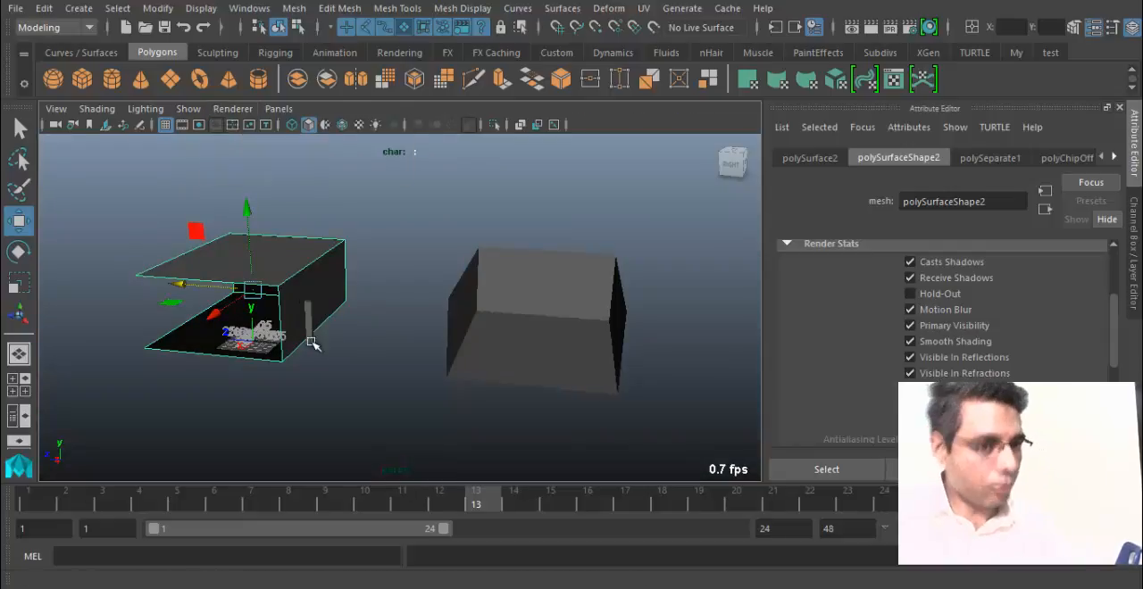
Reverse the normals of the open box shell around the grid and deselect it to inspect the faces.
left_click_drag(328, 350, 278, 312, "alt")
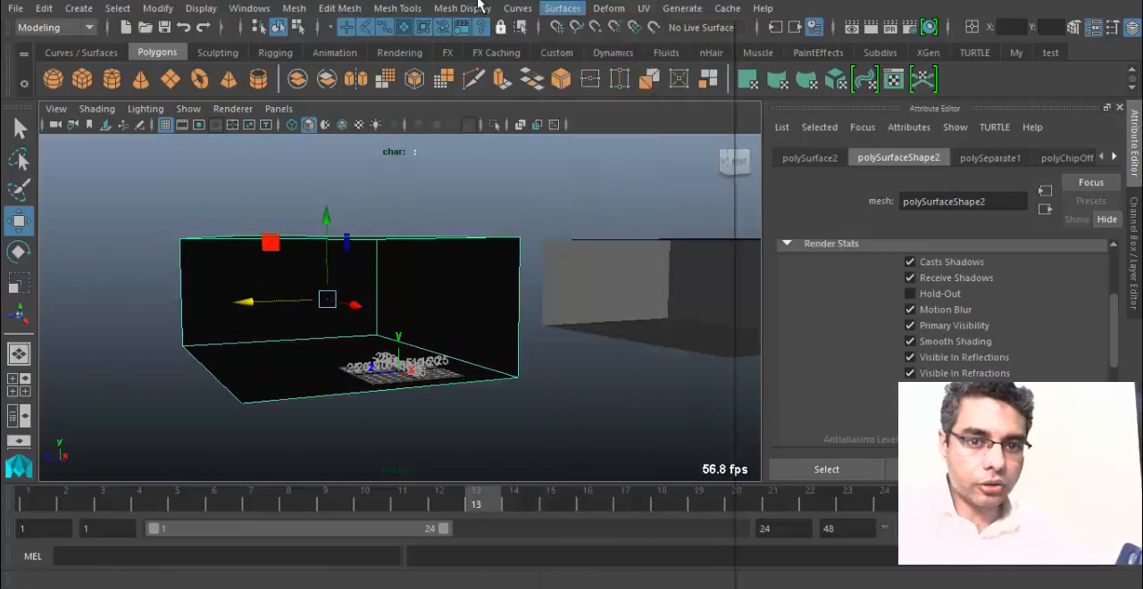
left_click(465, 8)
left_click(496, 70)
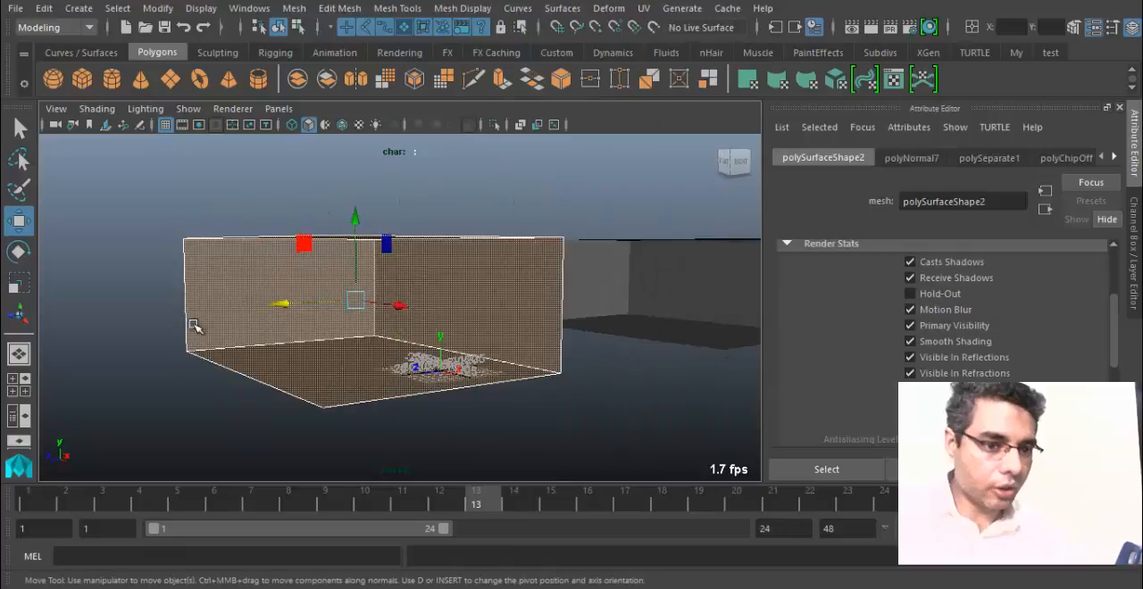
left_click(115, 340)
left_click_drag(115, 340, 169, 323, "alt")
left_click_drag(390, 335, 236, 335, "alt")
left_click_drag(393, 283, 265, 134, "alt")
Set the viewport renderer to Legacy High Quality Viewport and inspect the boxes.
left_click(232, 108)
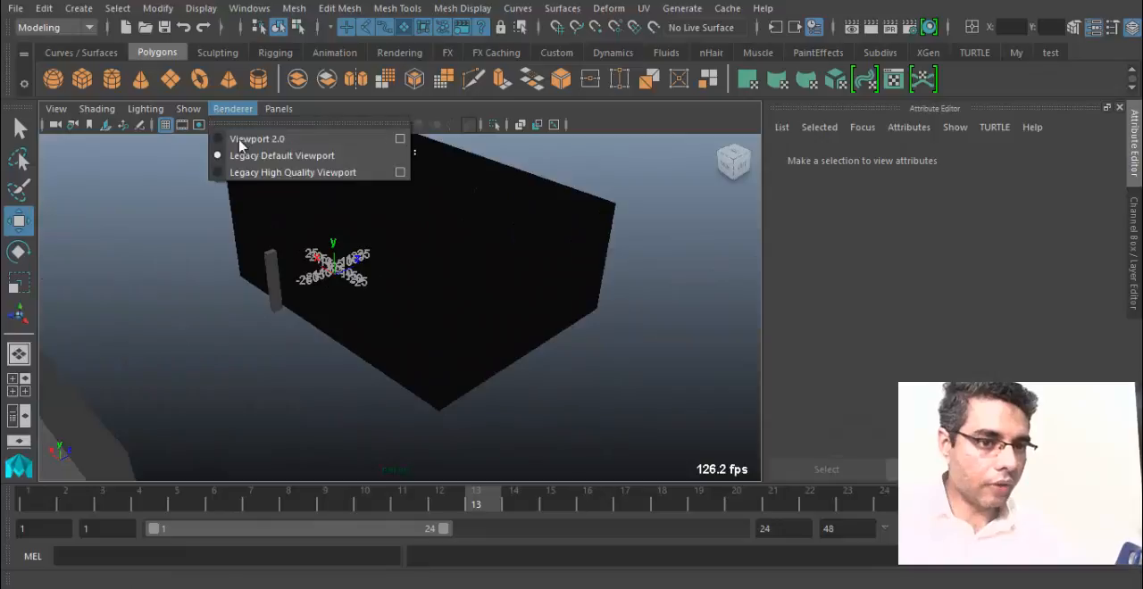
left_click(322, 173)
mouse_move(343, 378)
left_mouse_down("alt")
mouse_move(646, 363)
mouse_move(478, 359)
mouse_move(610, 384)
mouse_move(515, 366)
mouse_move(426, 373)
mouse_move(659, 348)
left_mouse_up("alt")
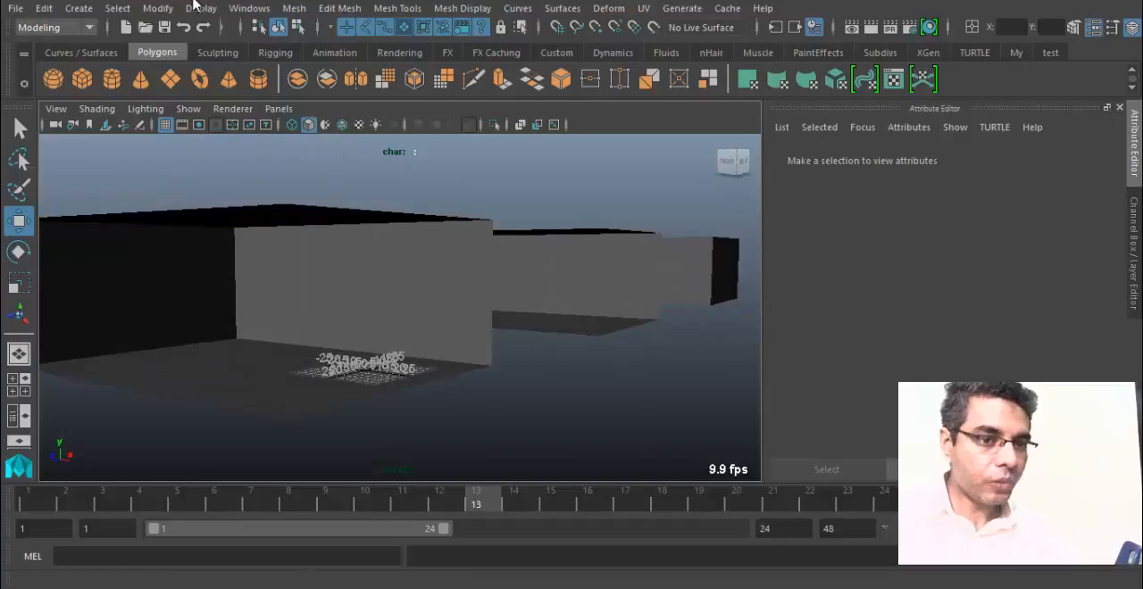
Delete the extra box beside the open shell, keeping the shell around the grid and the thin pillar.
left_click_drag(409, 363, 666, 359, "alt")
key("Delete")
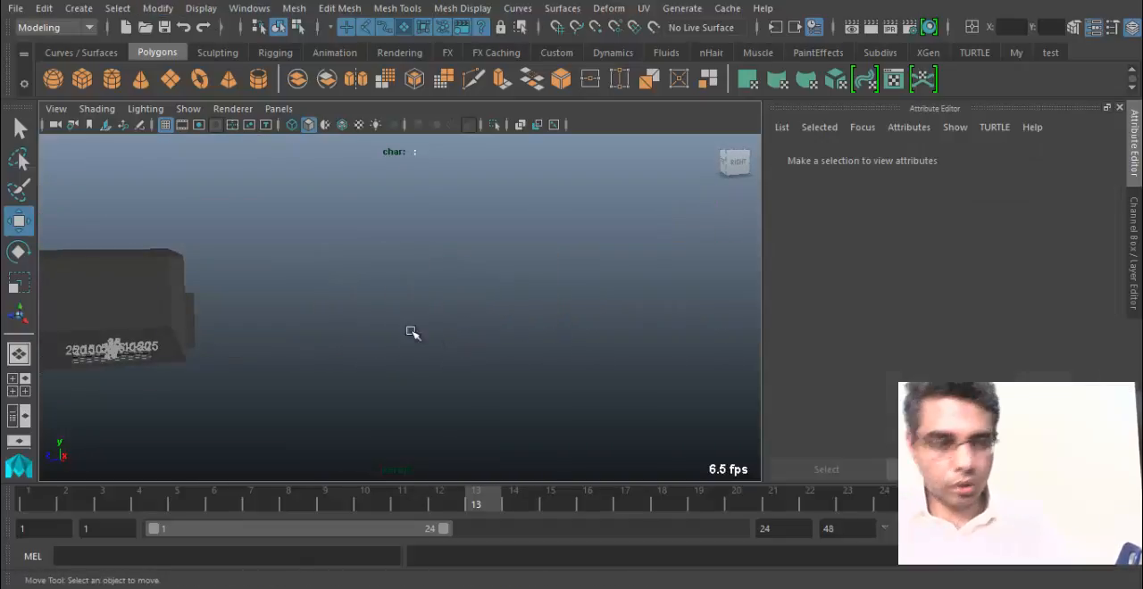
middle_click_drag(200, 336, 460, 310, "alt")
left_click_drag(460, 310, 384, 282, "alt")
Check the thin pillar against the room, and select the open shell, viewed straight into its interior from the right side.
left_click(421, 268)
left_click_drag(465, 286, 304, 335, "alt")
left_click(388, 328)
right_click_drag(304, 335, 405, 377, "alt")
left_click_drag(405, 378, 485, 334, "alt")
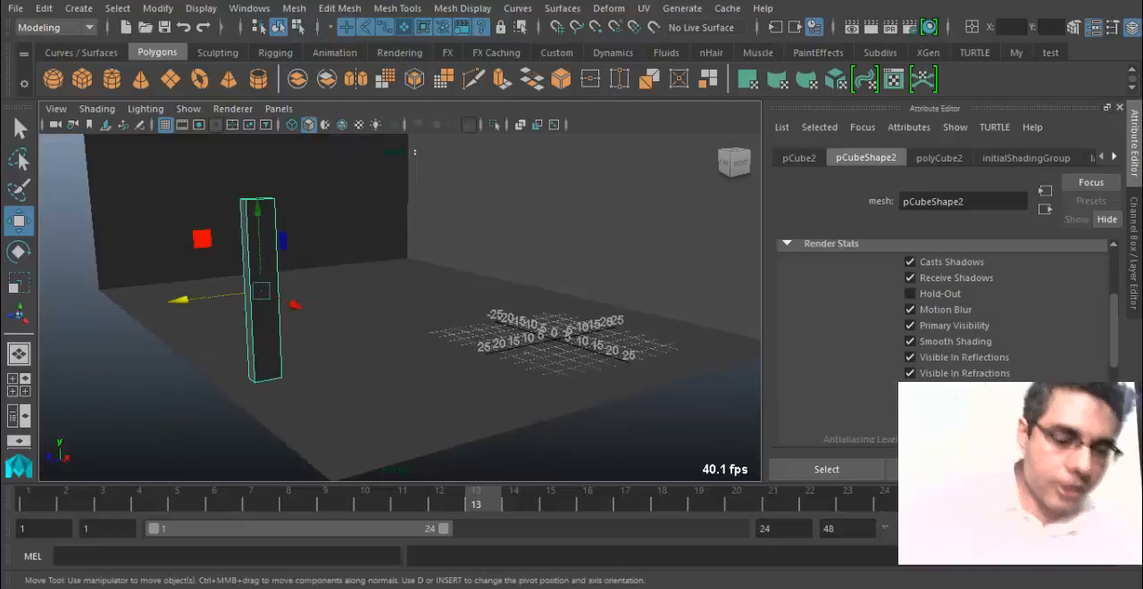
left_click_drag(319, 375, 454, 314, "alt")
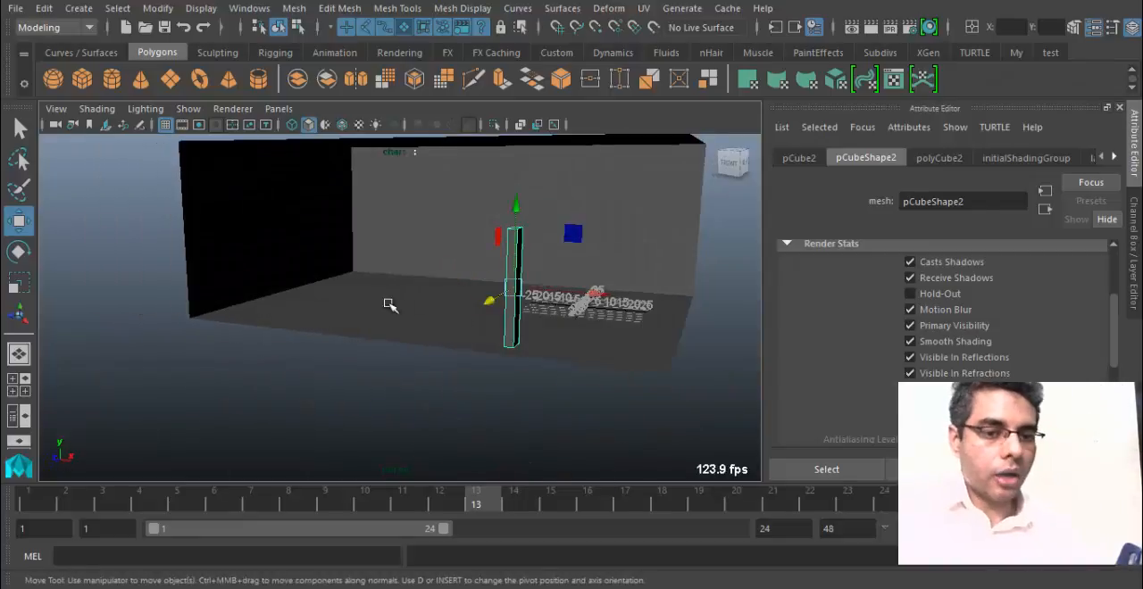
left_click(417, 324)
left_click_drag(576, 230, 503, 320, "alt")
left_click_drag(294, 314, 367, 360, "alt")
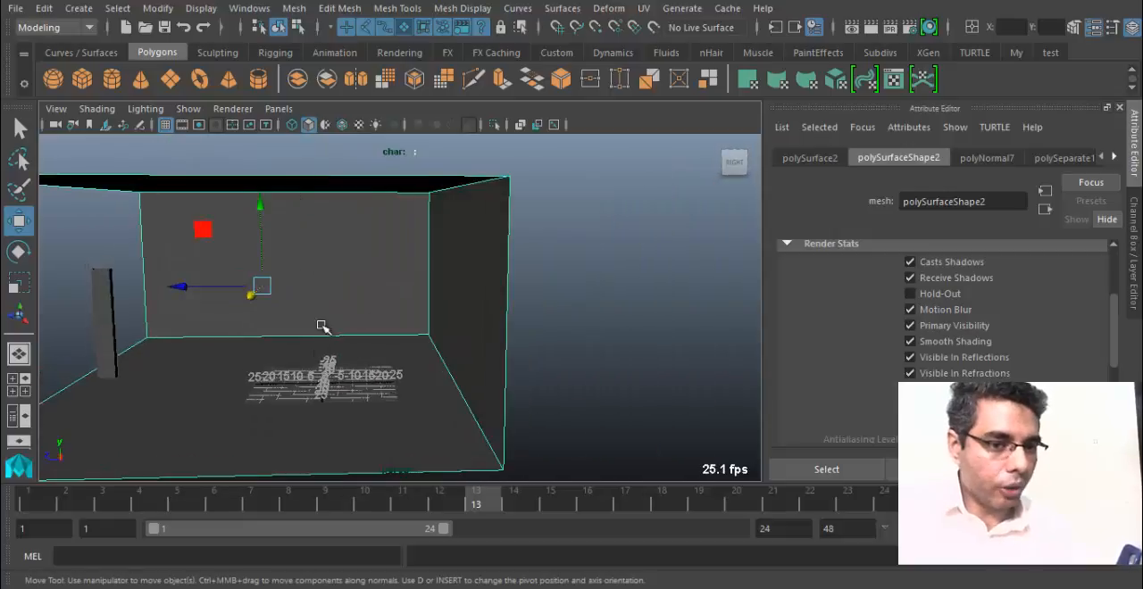
left_click_drag(322, 327, 385, 298, "alt")
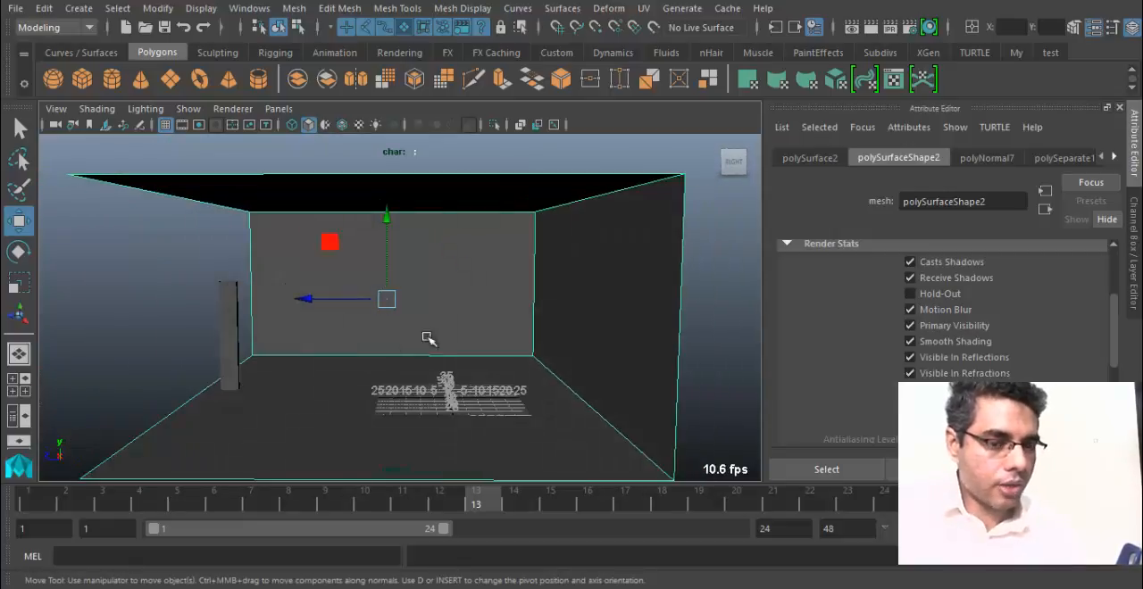
Show the Modeling Toolkit and bring its Mesh and Components commands into view.
left_click(398, 9)
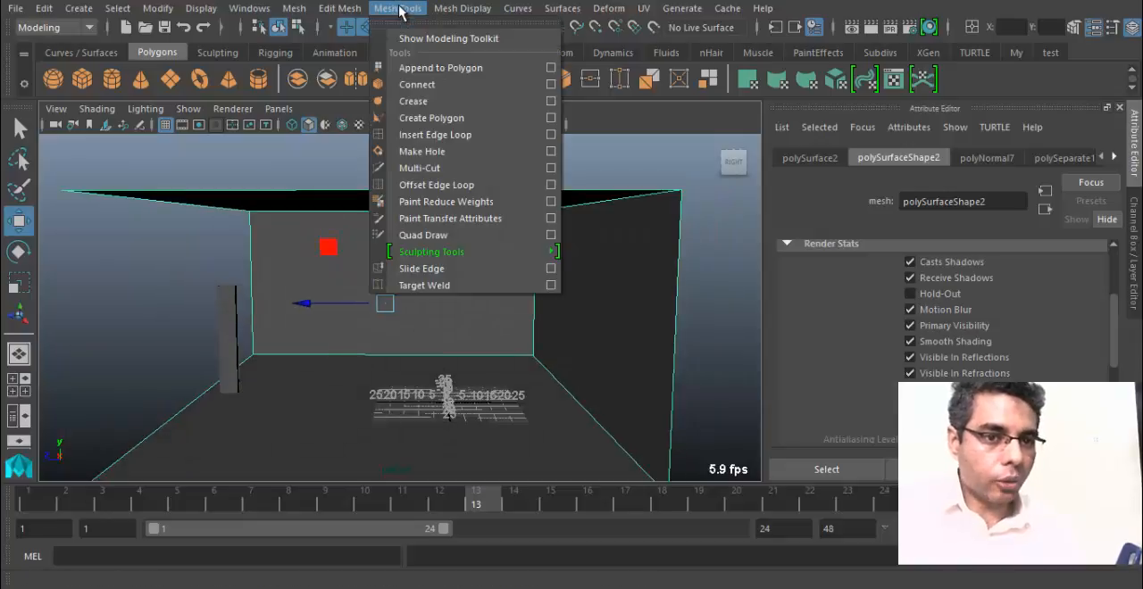
left_click(437, 39)
left_click(398, 9)
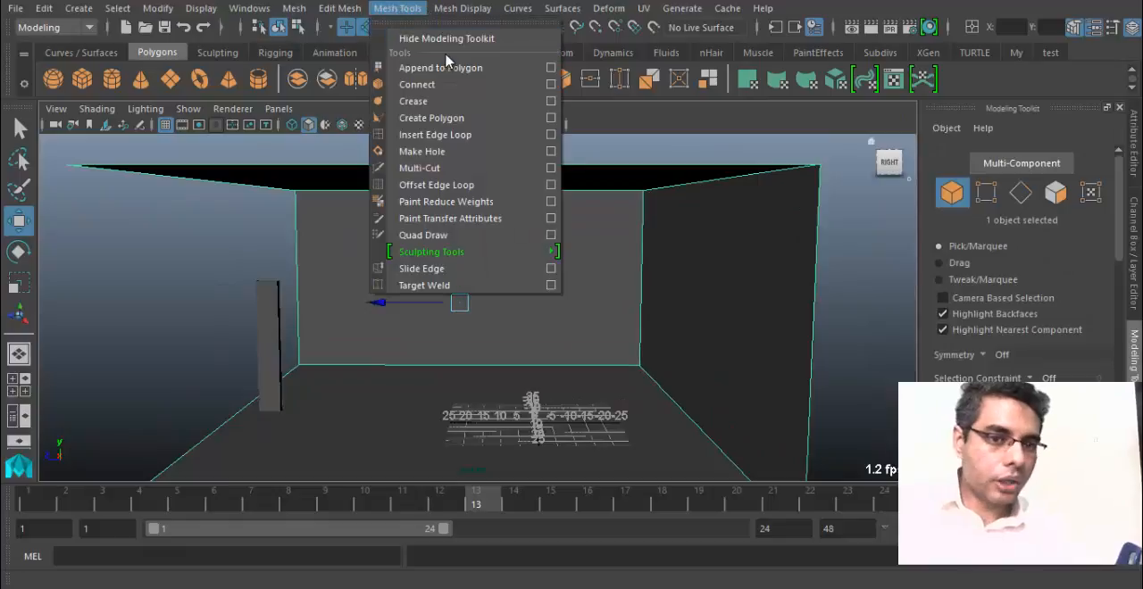
left_click(1127, 212)
left_click_drag(1127, 211, 1130, 286)
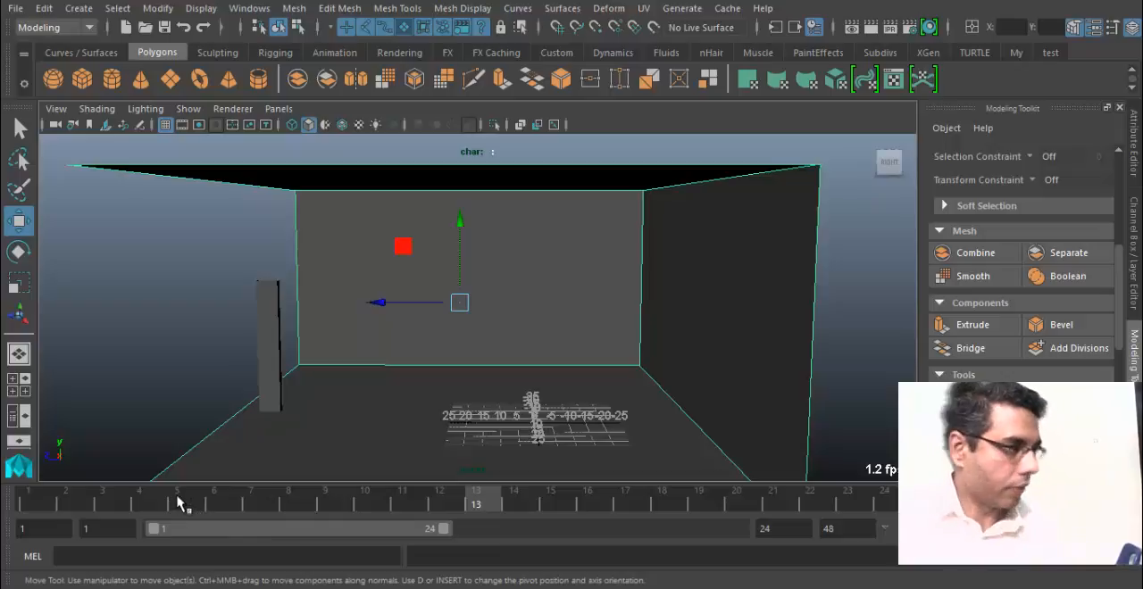
Hide the Time Slider, Range Slider, Command Line, Help Line, Status Line and Shelf to enlarge the viewport.
right_click(7, 493)
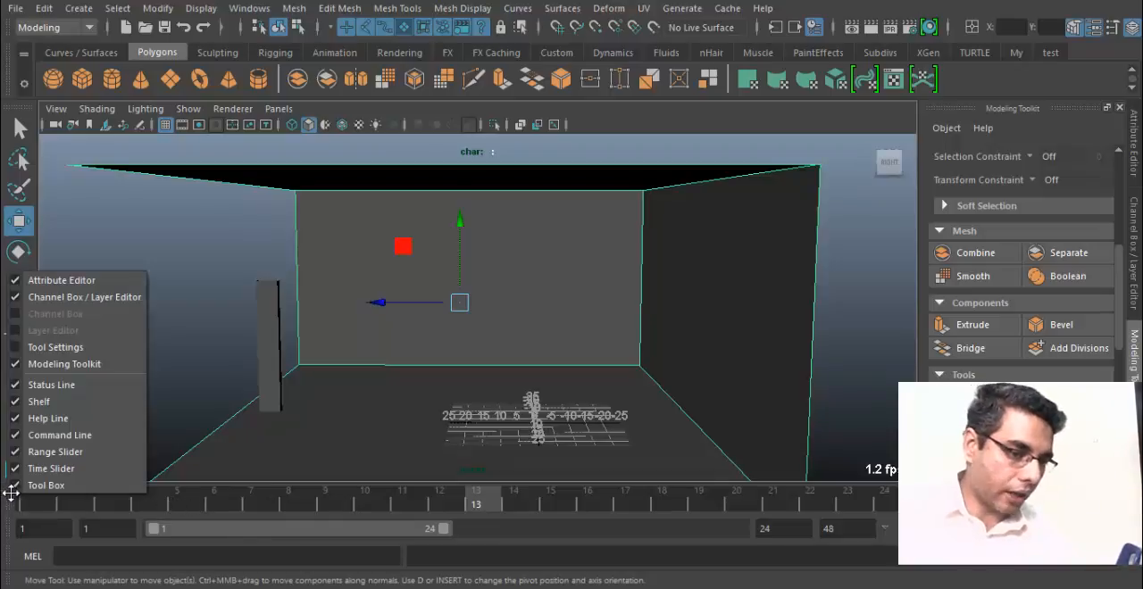
left_click(49, 469)
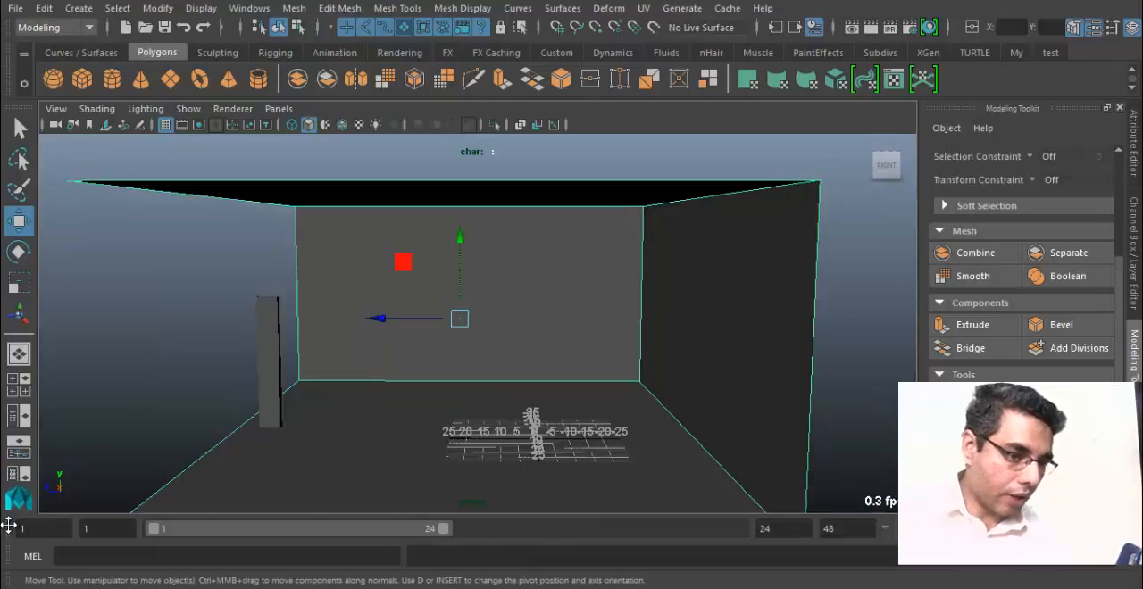
right_click(7, 534)
left_click(52, 492)
right_click(7, 540)
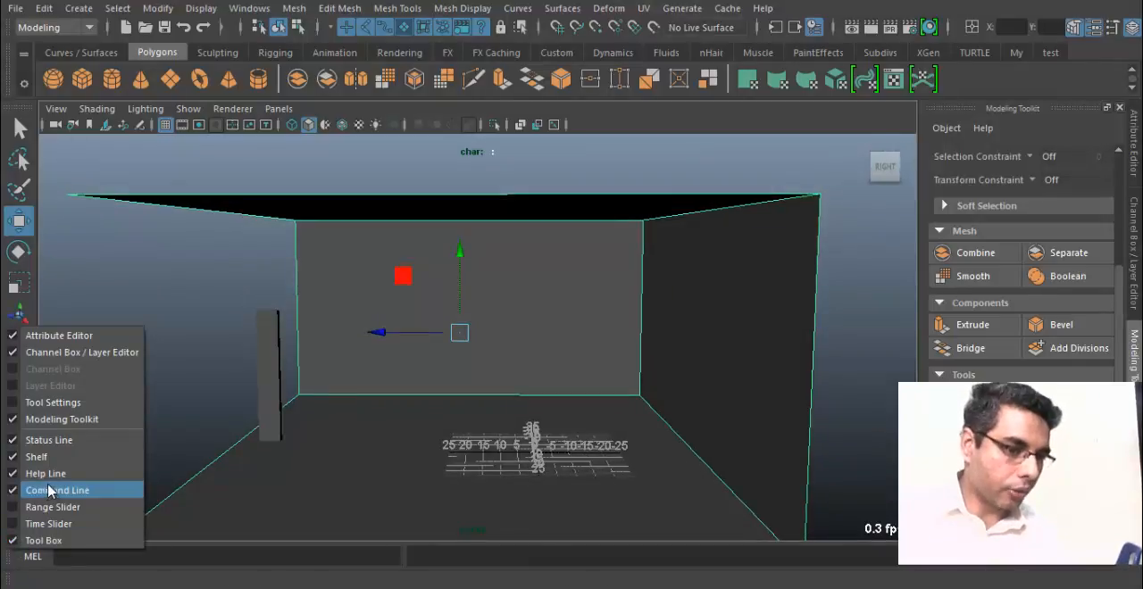
left_click(46, 486)
right_click(8, 571)
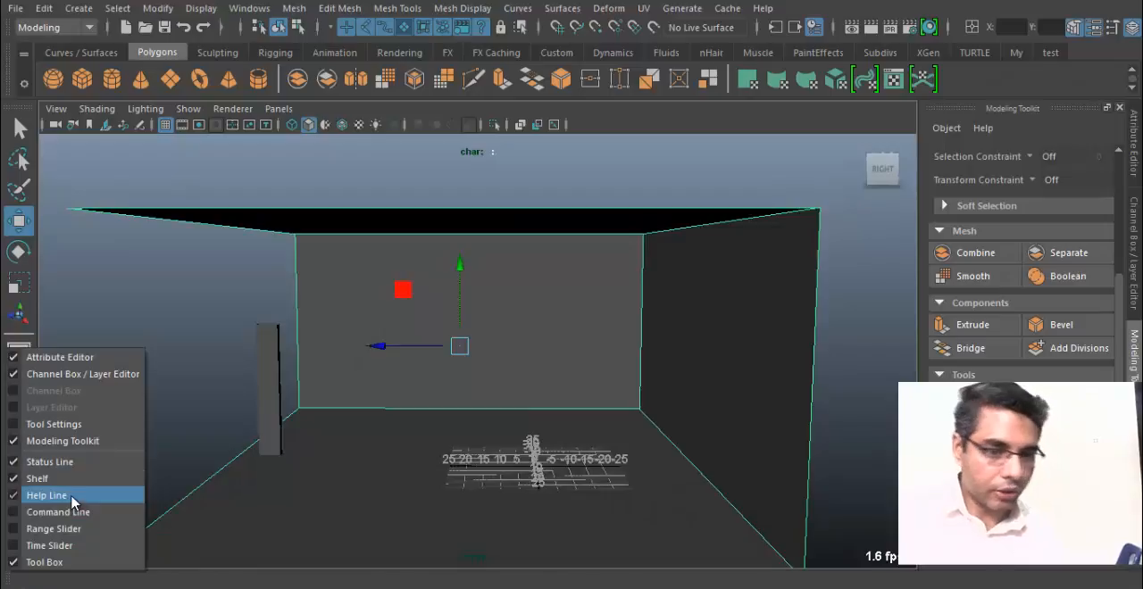
left_click(50, 496)
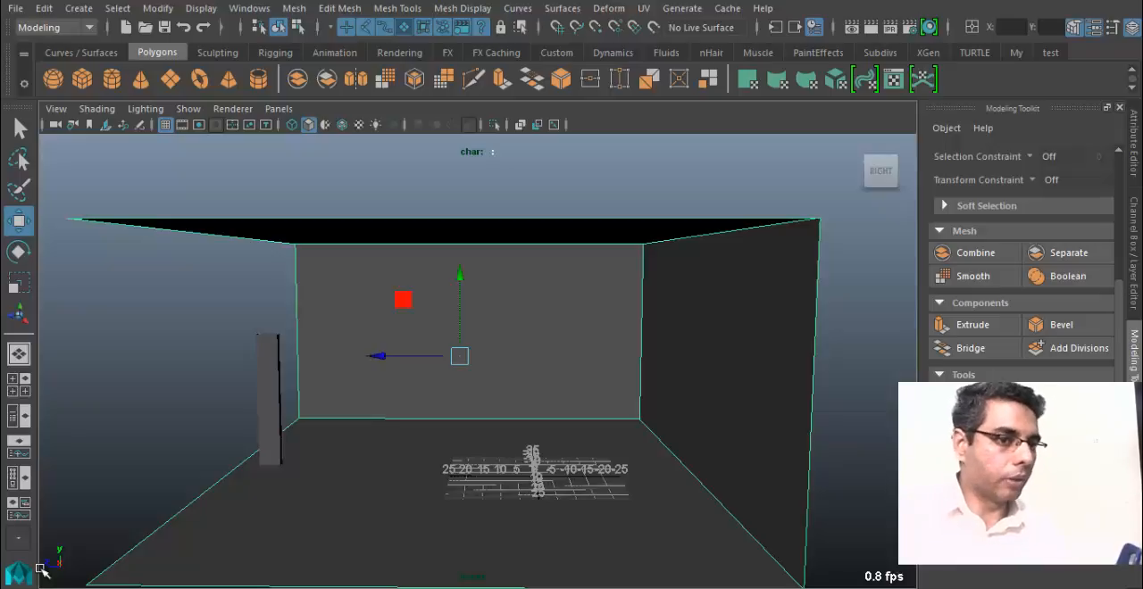
key("ctrl+space")
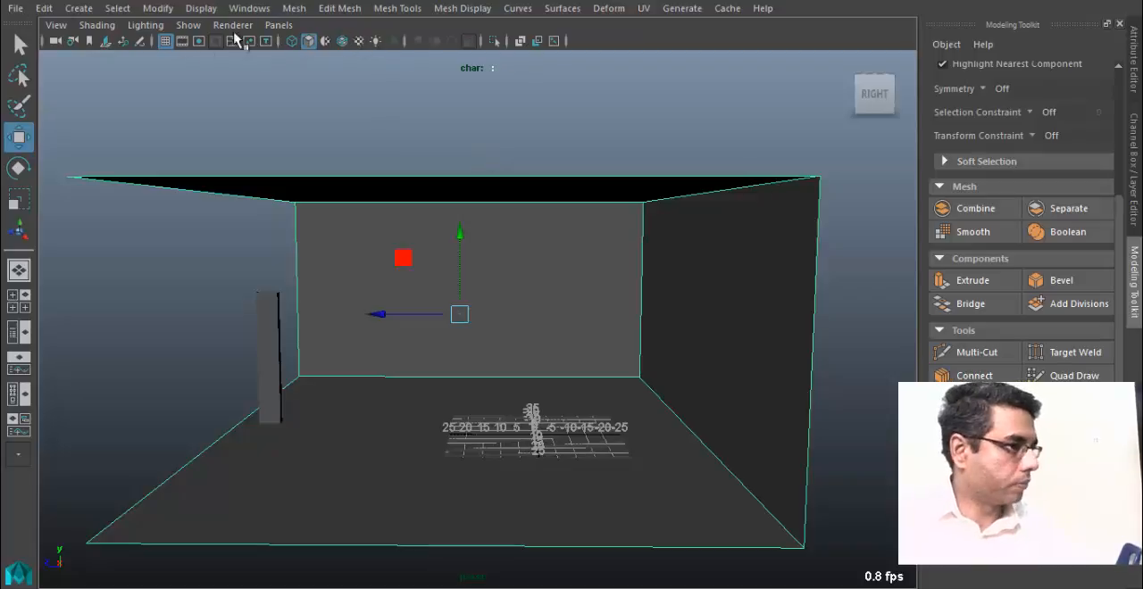
Insert two edge loops running through the open shell's ceiling, end wall and floor, splitting the end wall into three vertical strips.
left_click_drag(416, 293, 523, 311, "alt")
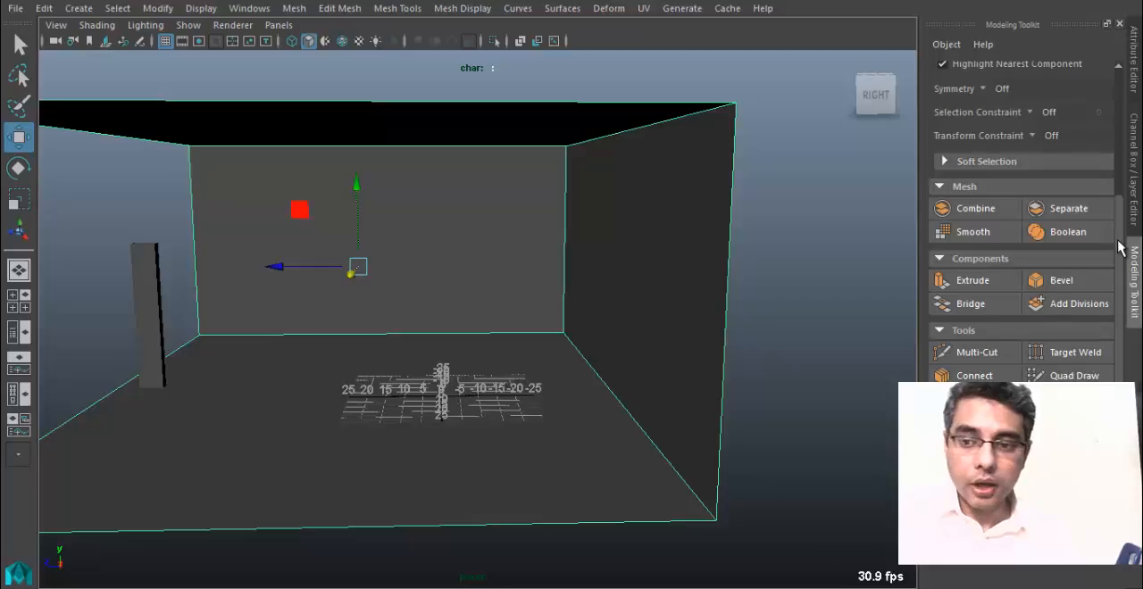
scroll(1123, 241, "up", 1)
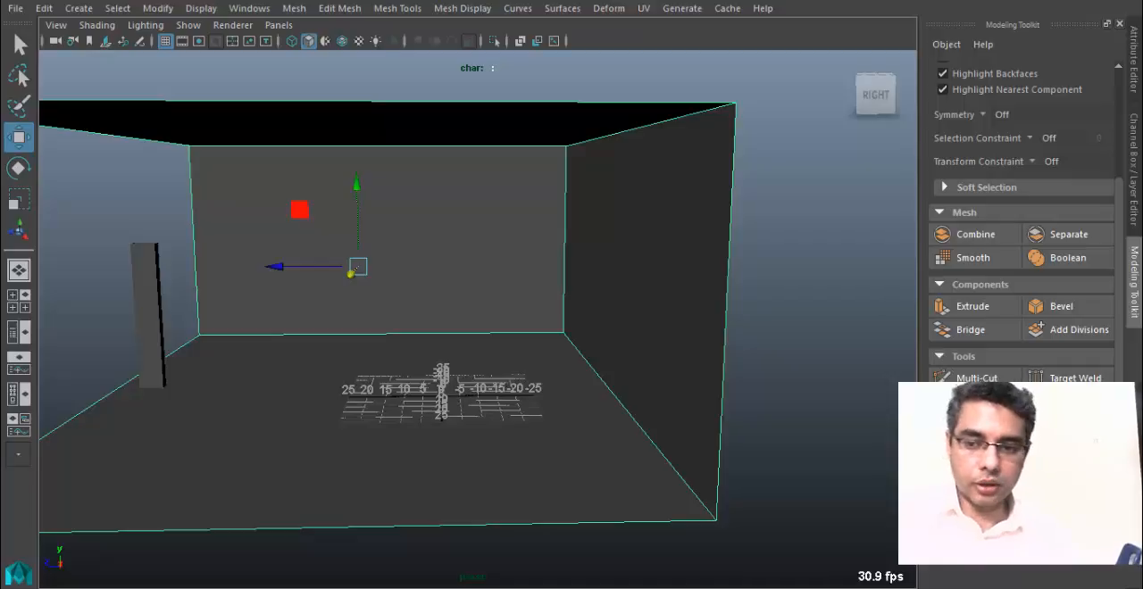
left_click_drag(1120, 331, 1125, 363)
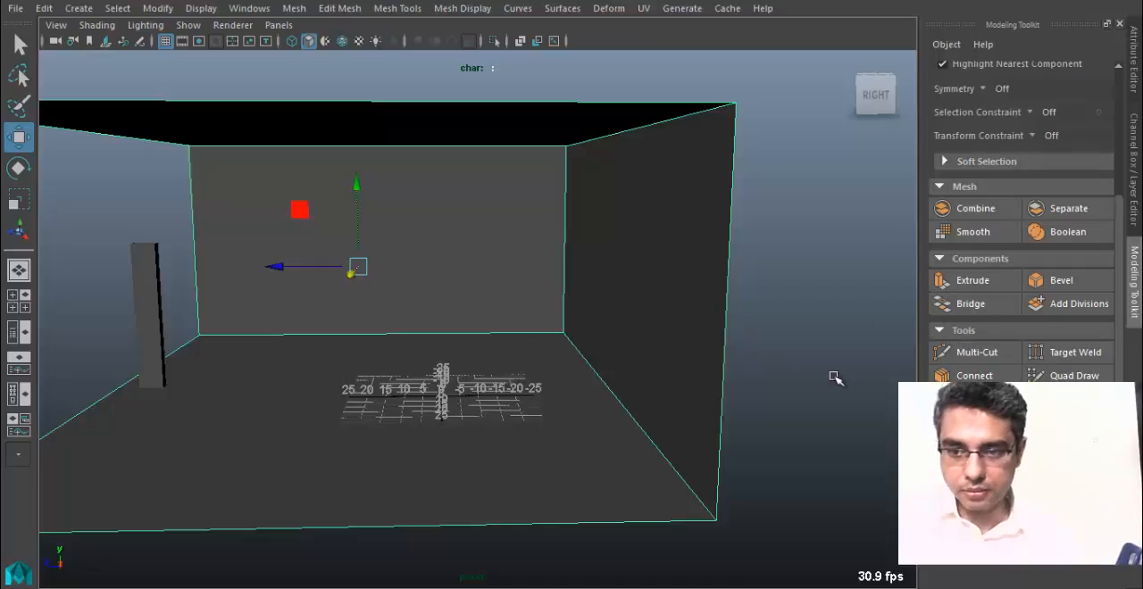
left_click(397, 8)
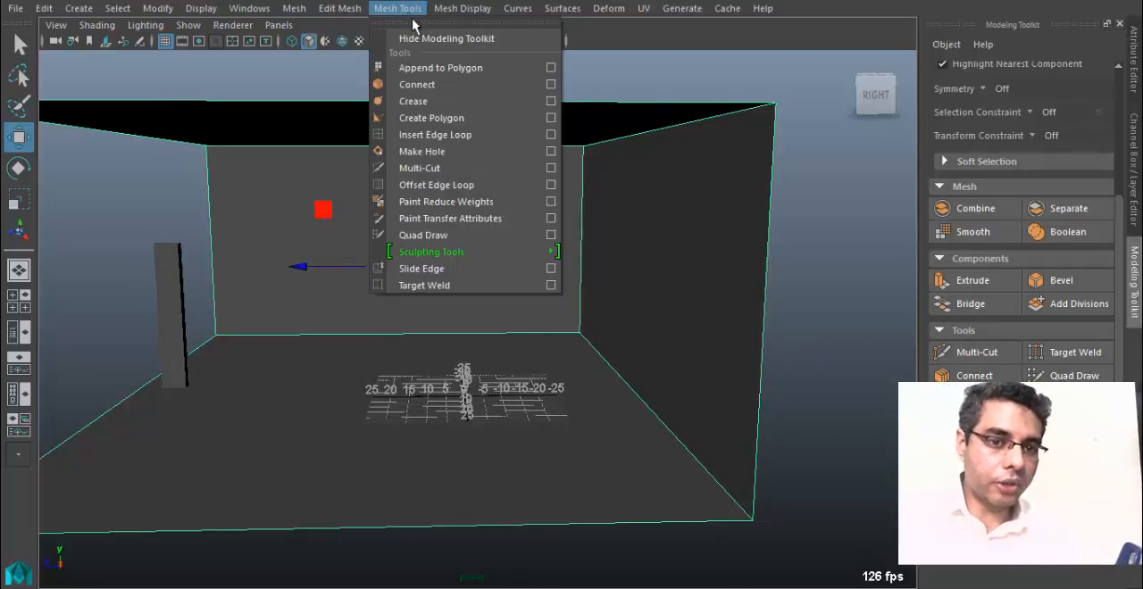
left_click(451, 135)
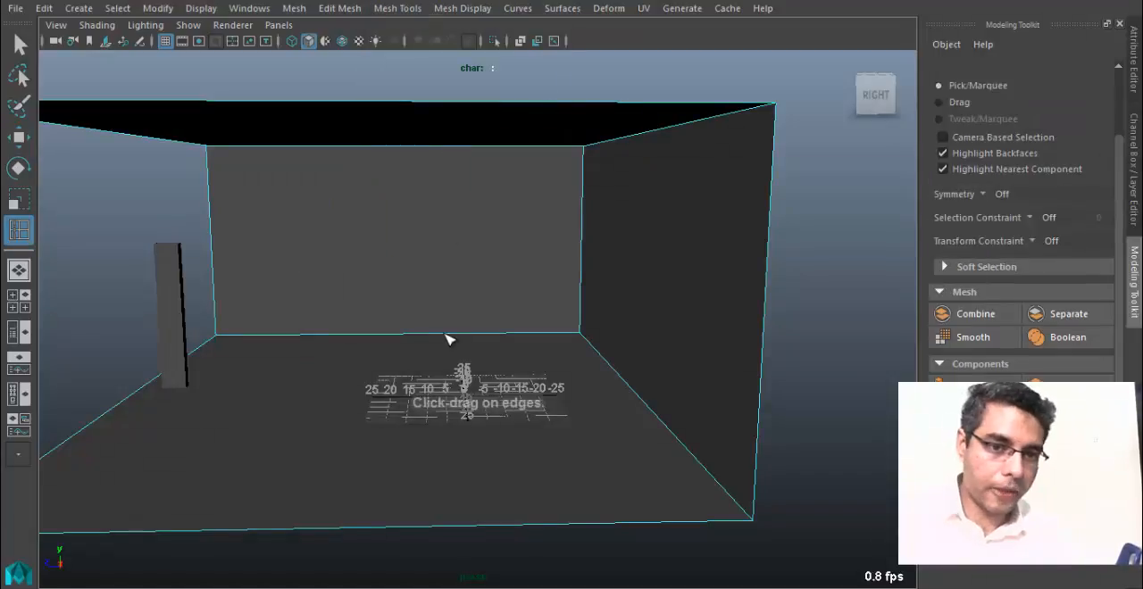
left_click_drag(387, 336, 321, 336)
left_click_drag(471, 334, 471, 339)
mouse_move(472, 339)
left_mouse_down("alt")
mouse_move(435, 342)
mouse_move(451, 332)
mouse_move(434, 342)
mouse_move(460, 345)
left_mouse_up("alt")
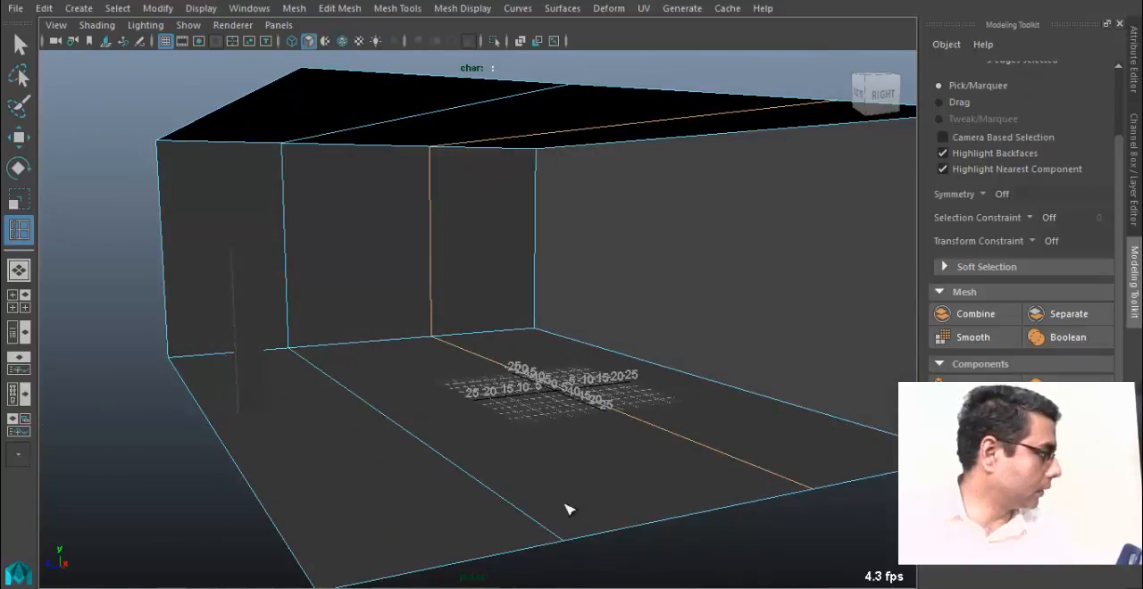
Insert two horizontal edge loops around the shell's walls, one a little above the floor and one just below the ceiling.
left_click_drag(588, 397, 324, 309, "alt")
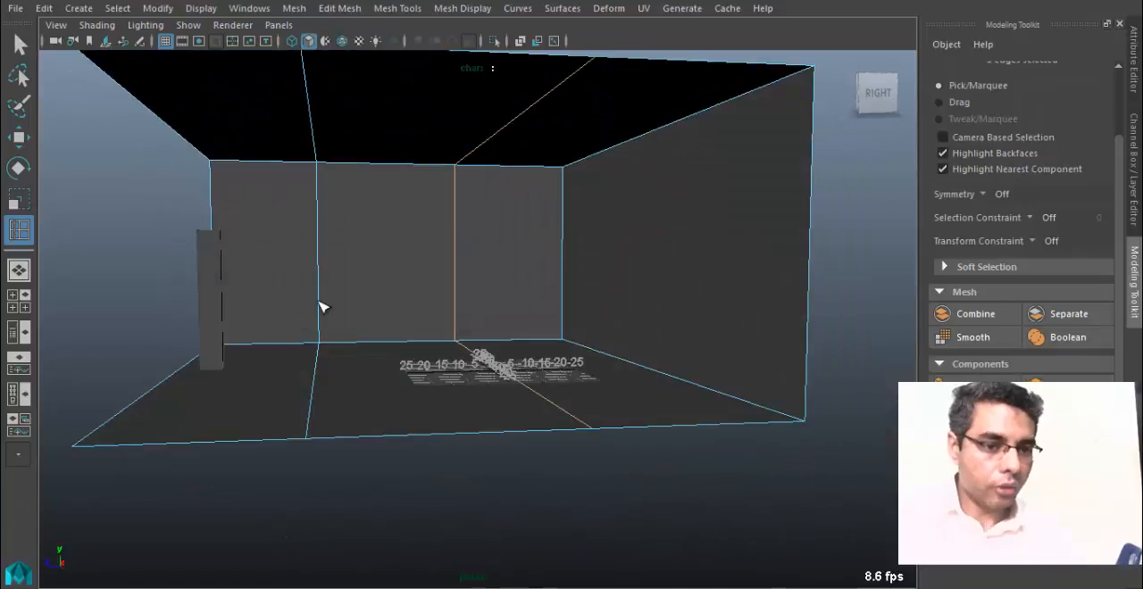
left_click(328, 316)
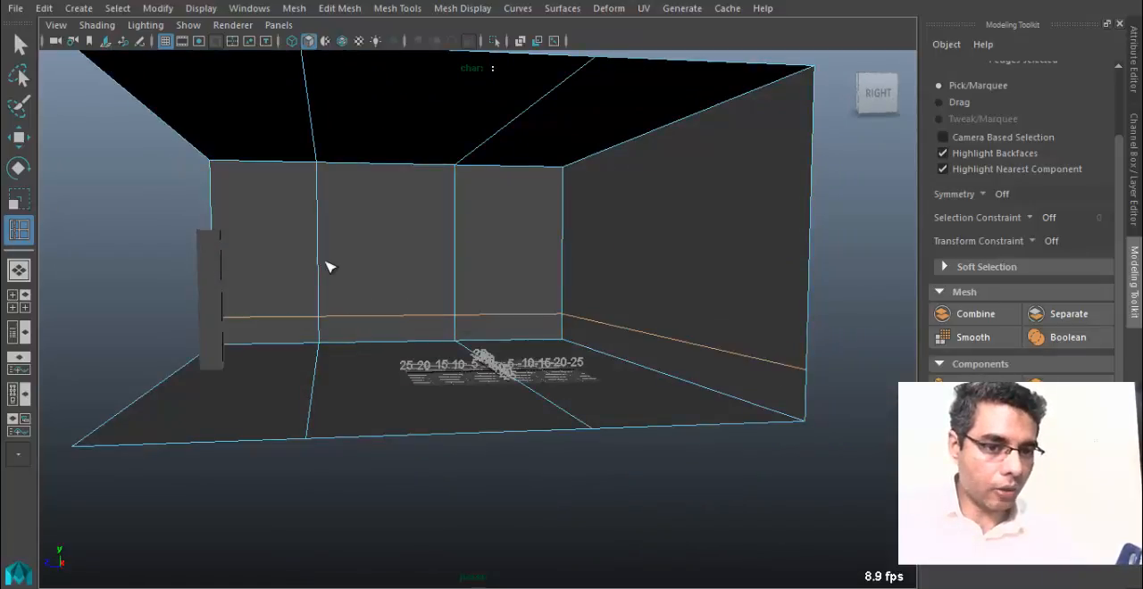
left_click(321, 191)
left_click_drag(319, 248, 423, 271, "alt")
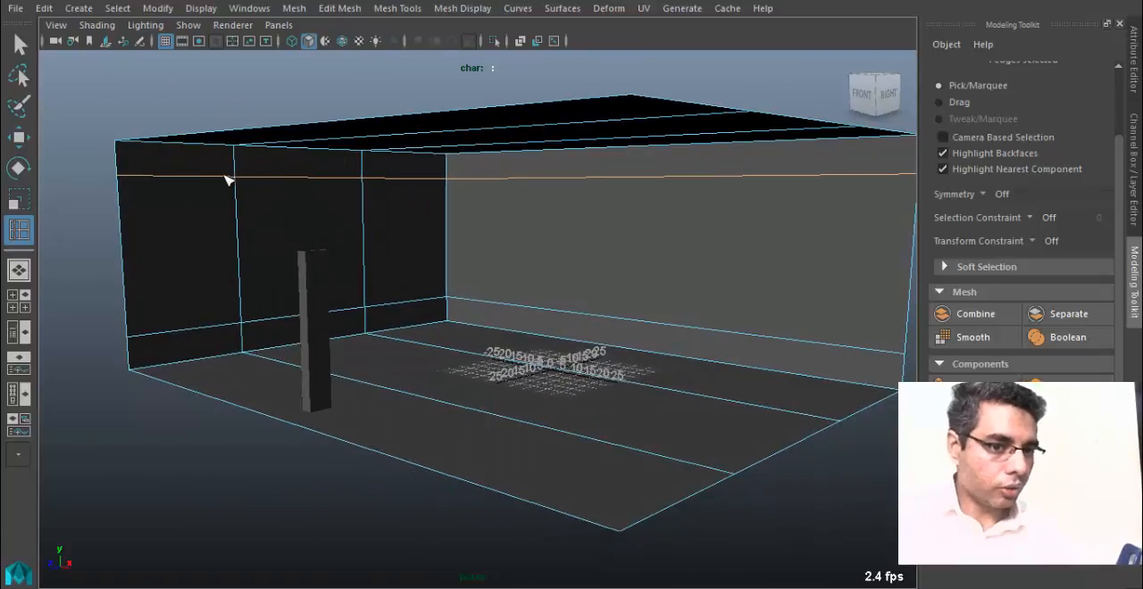
Insert two edge loops across the shell's length, dividing the long side wall into three vertical sections.
left_click_drag(490, 346, 572, 350, "alt")
left_click(471, 357)
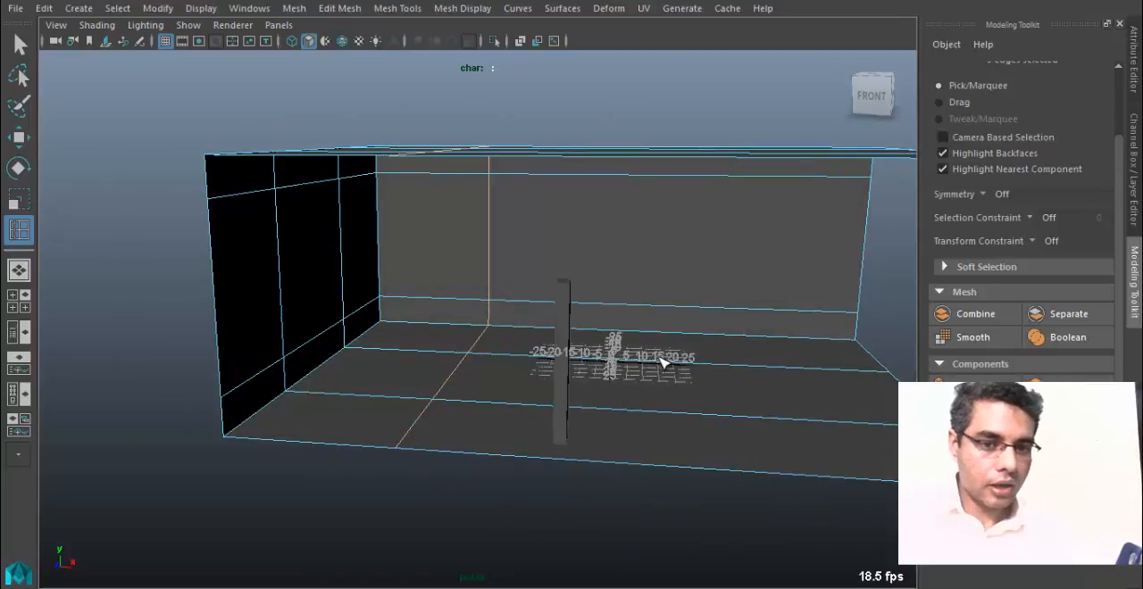
left_click_drag(705, 371, 711, 214, "alt")
Leave the edge loop tool and select the central face of the end wall in face selection mode.
key("q")
left_click_drag(551, 320, 451, 264, "alt")
right_click_drag(457, 147, 454, 171)
left_click(419, 254)
left_click_drag(578, 295, 536, 269, "alt")
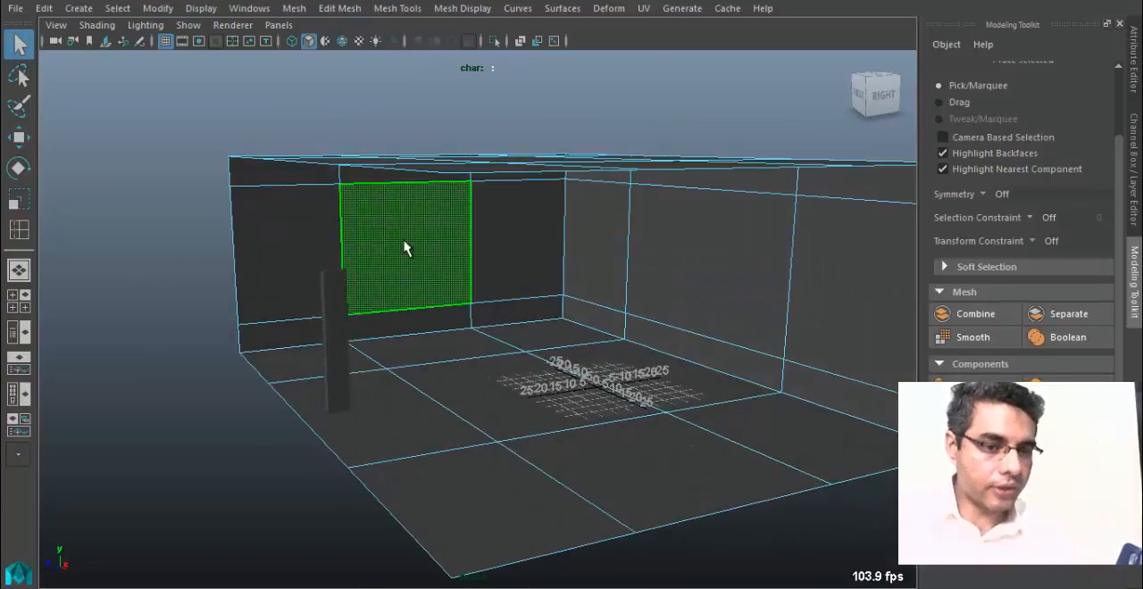
Demonstrate vertex and edge selection on the corners and vertical edge of the end wall's central panel.
right_click_drag(499, 259, 417, 125)
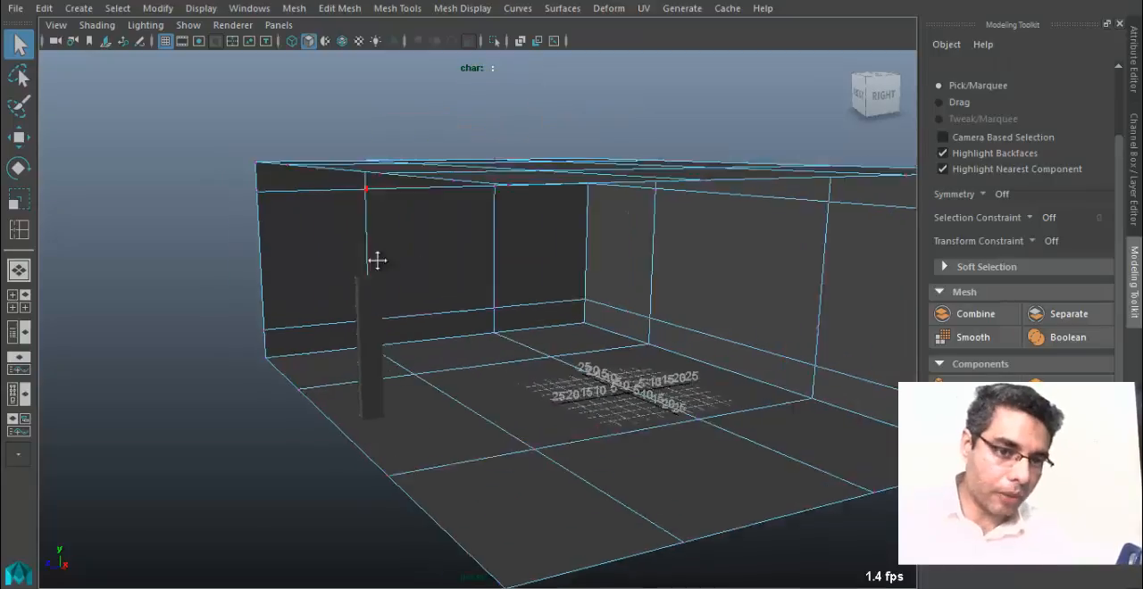
right_click_drag(378, 258, 394, 342, "alt")
left_click(365, 381)
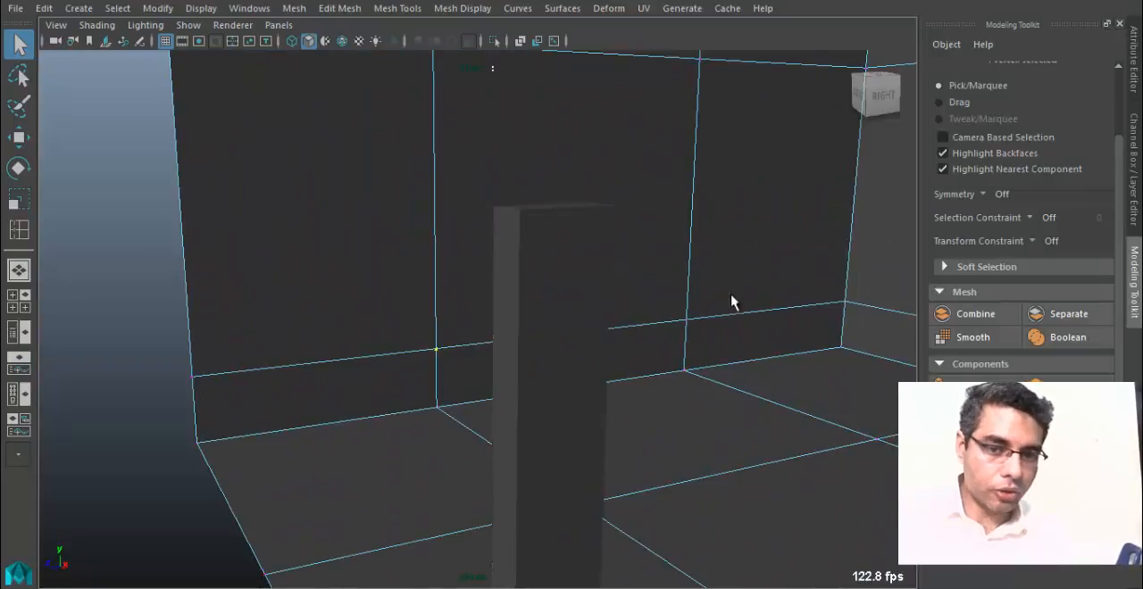
right_click_drag(676, 330, 425, 308, "alt")
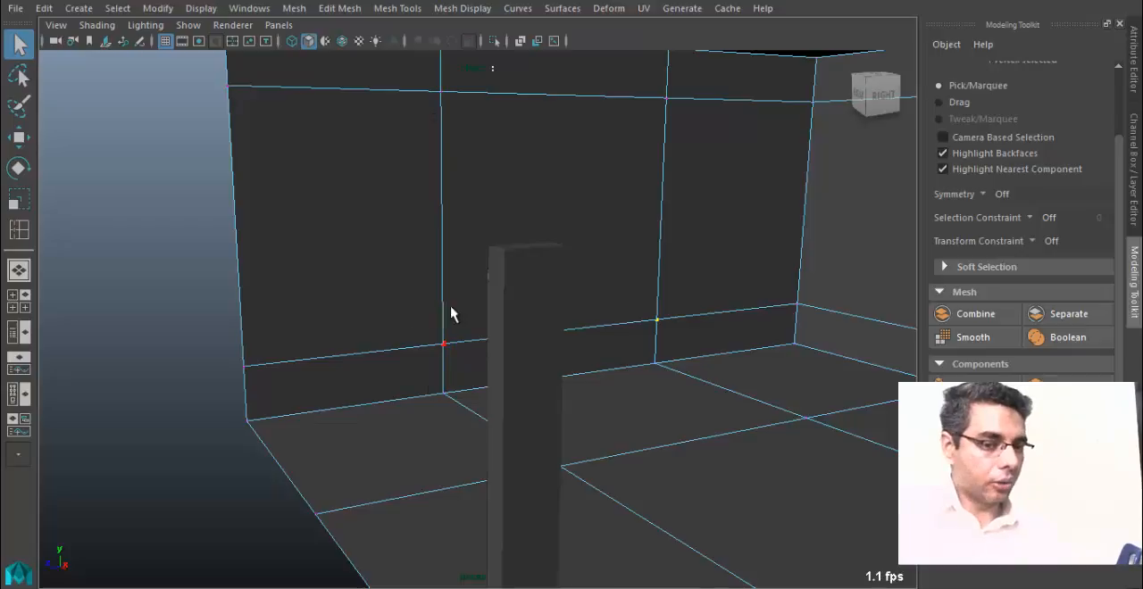
right_click_drag(500, 125, 498, 80)
left_click(438, 171)
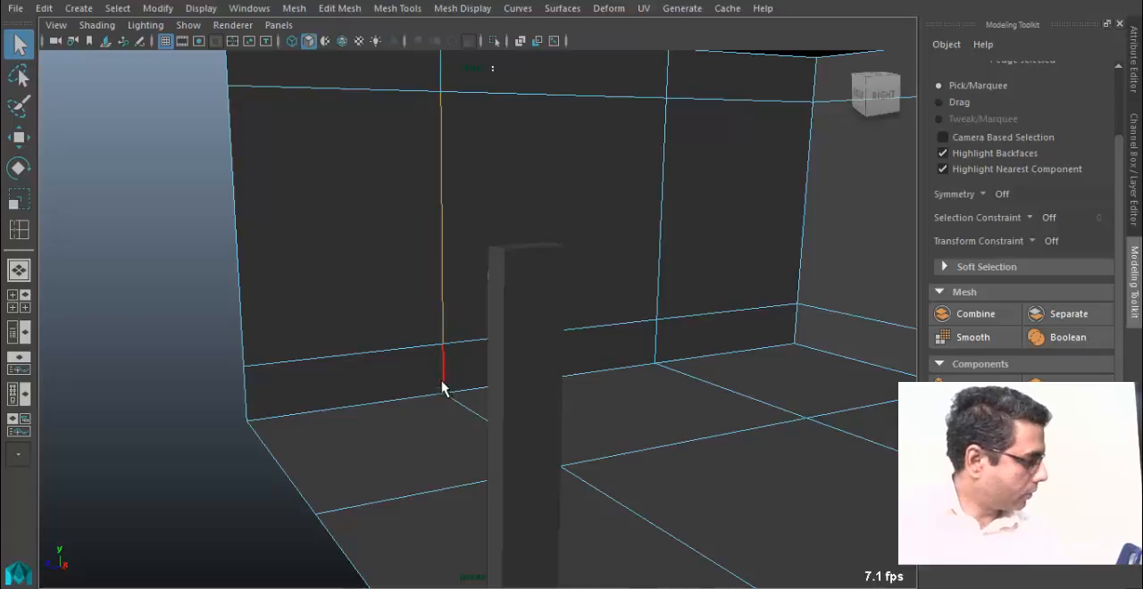
Return to face selection, select the end wall's central panel and activate the Move tool.
right_click_drag(449, 125, 452, 169)
left_click(547, 200)
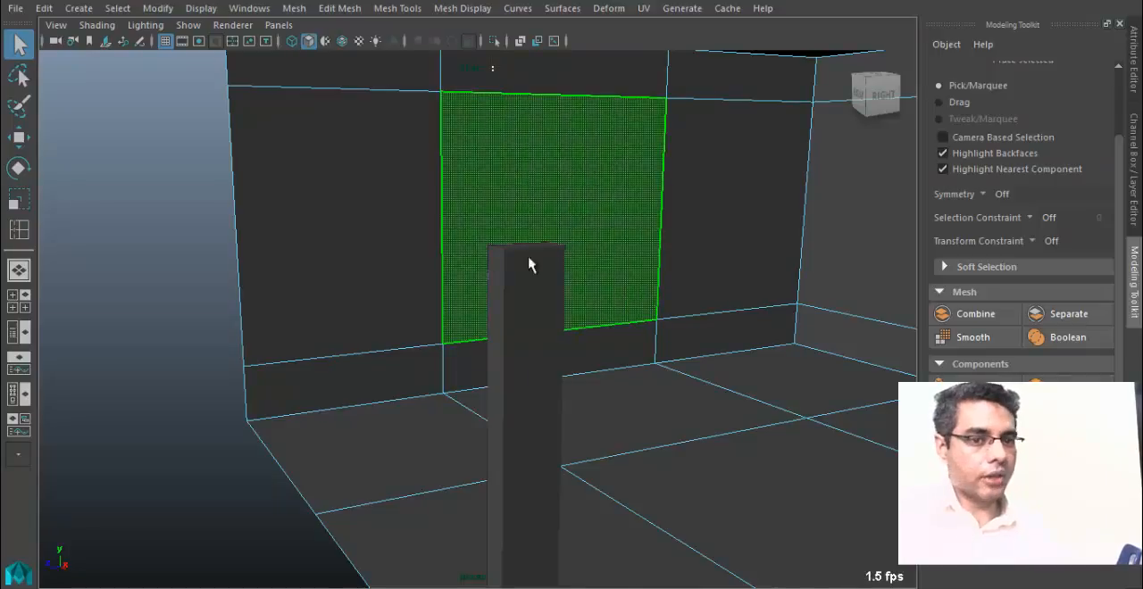
left_click(551, 230)
left_click_drag(551, 230, 607, 343, "alt")
key("w")
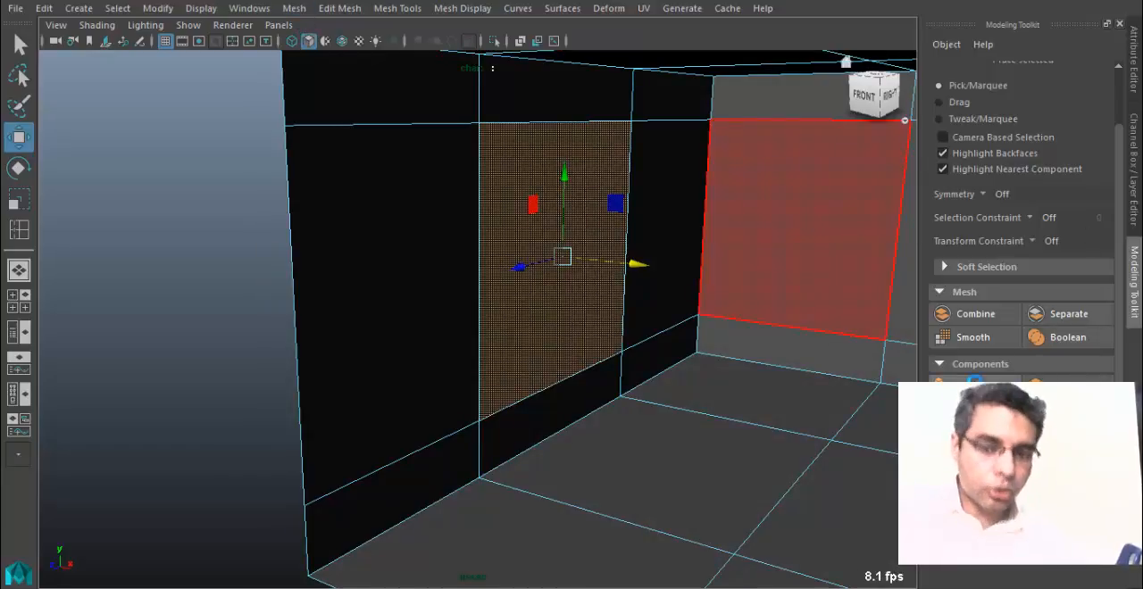
Extrude the end wall's selected central panel into the room with a Local Translate Z of about 8.44.
key("ctrl+e")
left_click_drag(705, 280, 591, 319, "alt")
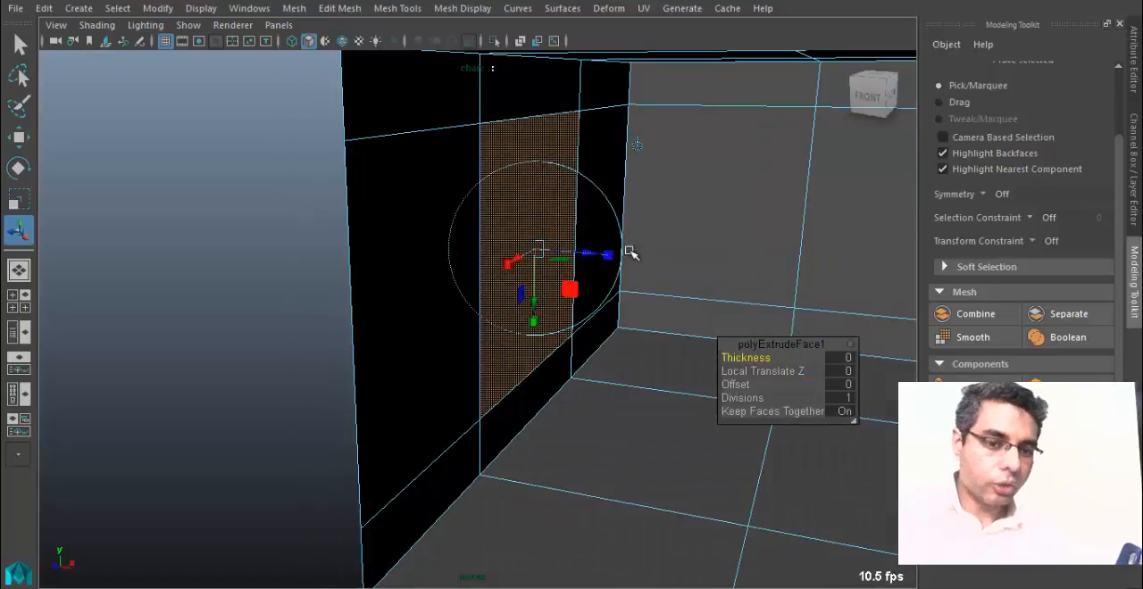
left_click_drag(541, 256, 587, 310, "alt")
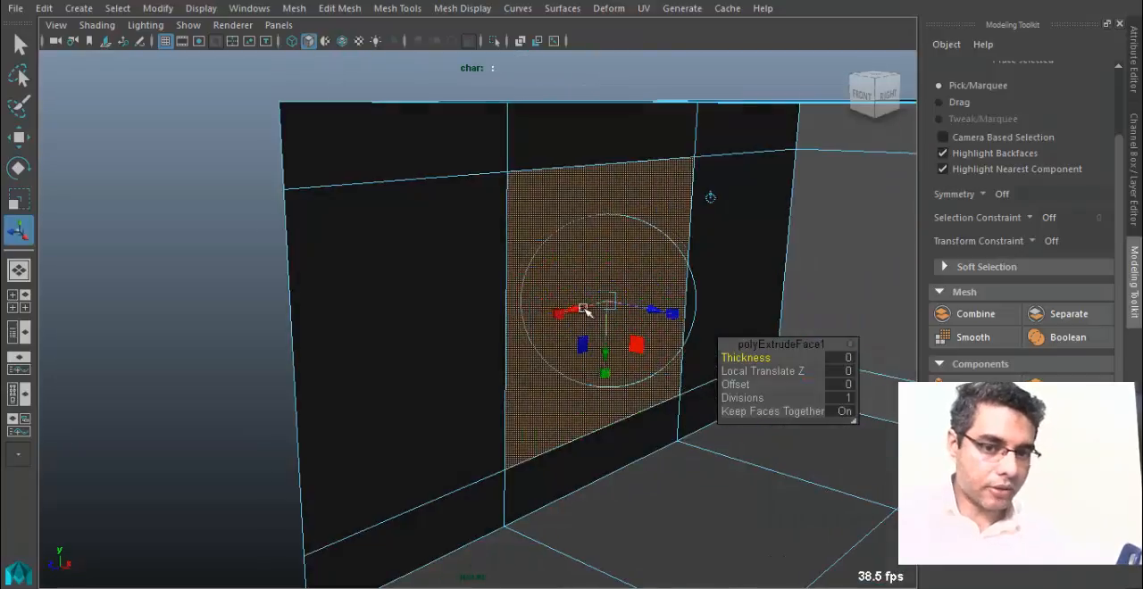
left_click_drag(571, 374, 549, 358, "alt")
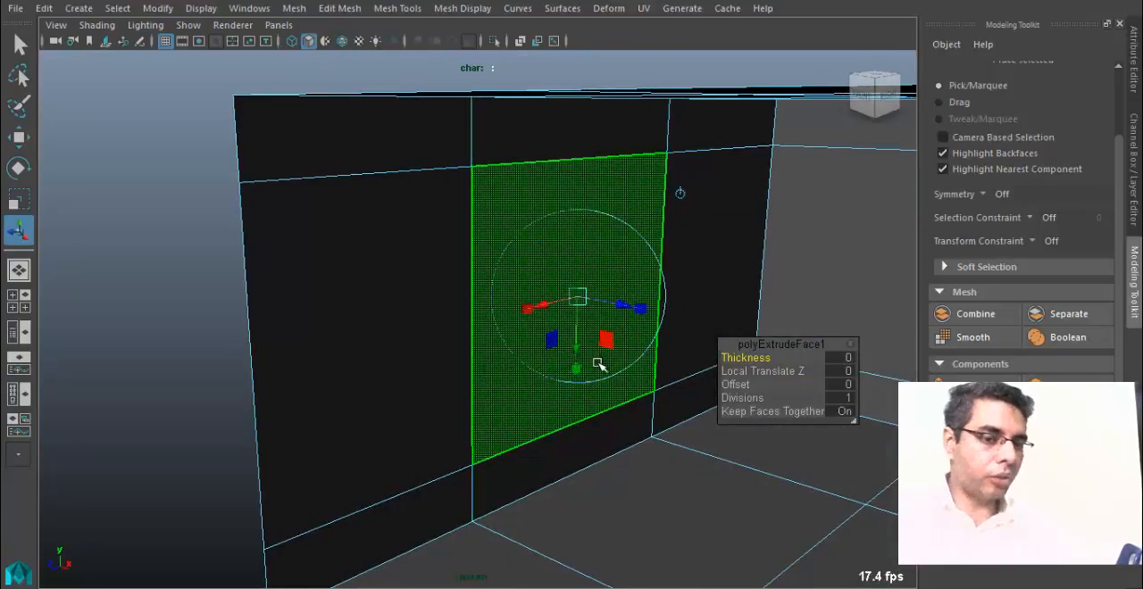
left_click_drag(627, 323, 683, 328)
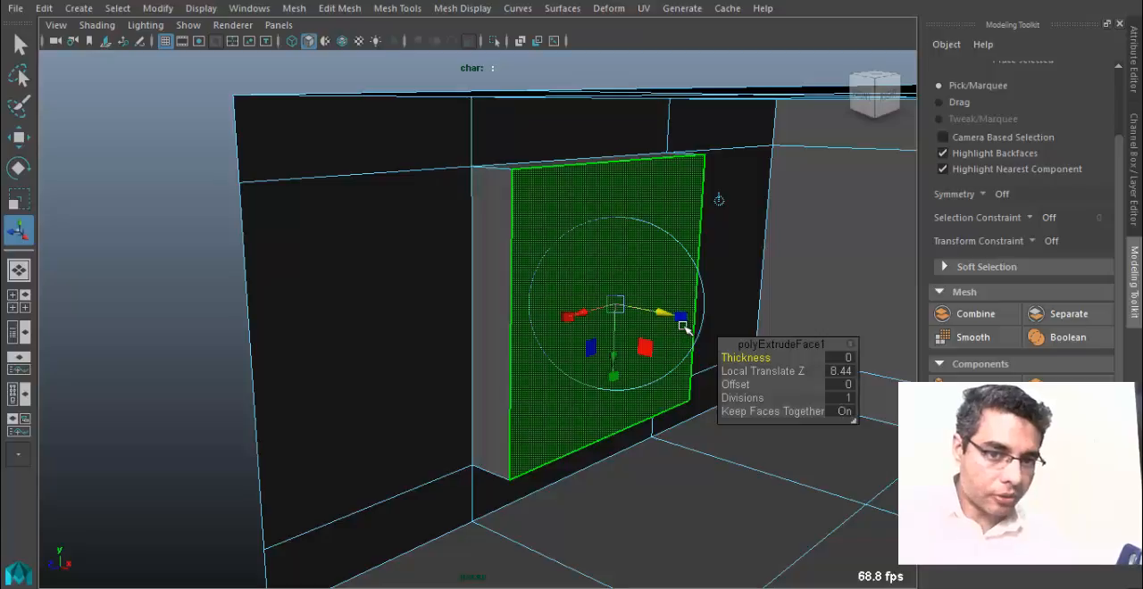
Try rotating the extruded end wall panel, and undo the rotation.
key("e")
left_click_drag(671, 232, 630, 255)
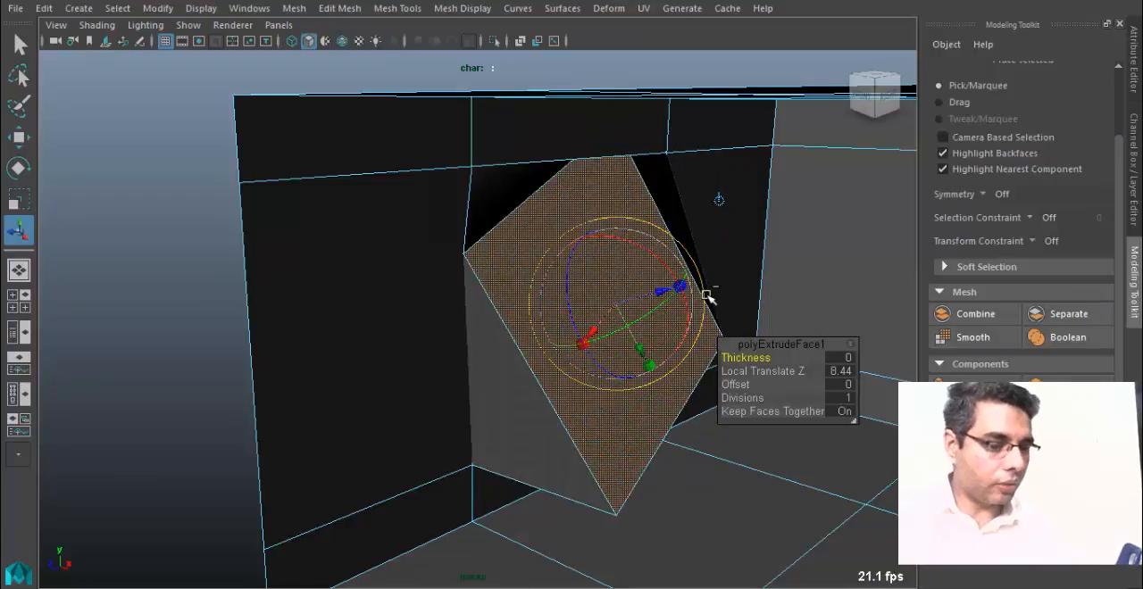
key("ctrl+z")
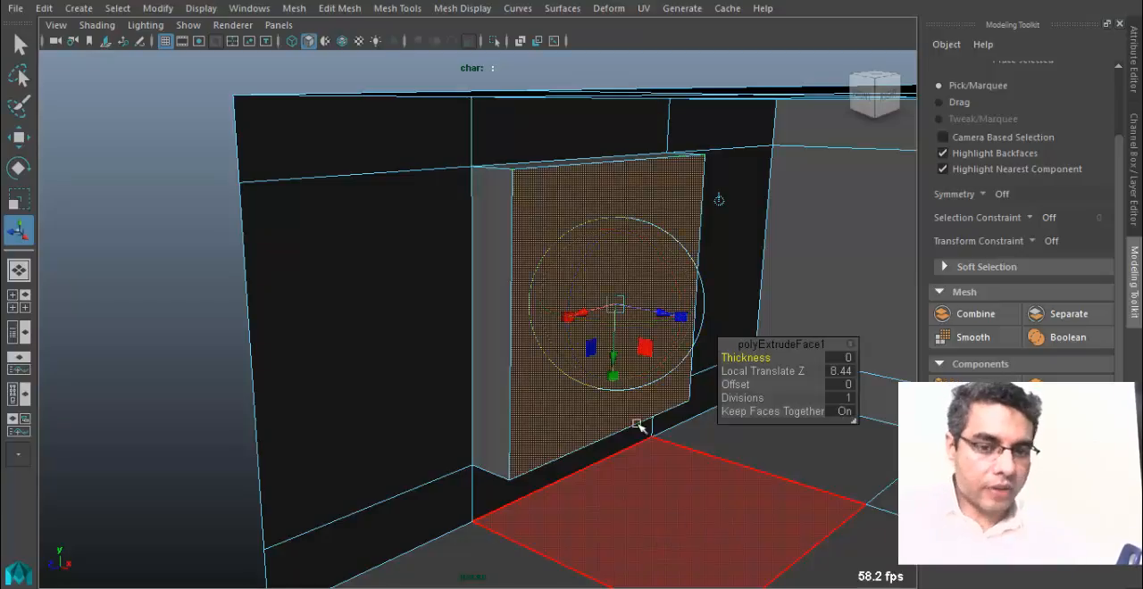
left_click_drag(638, 427, 639, 392, "alt")
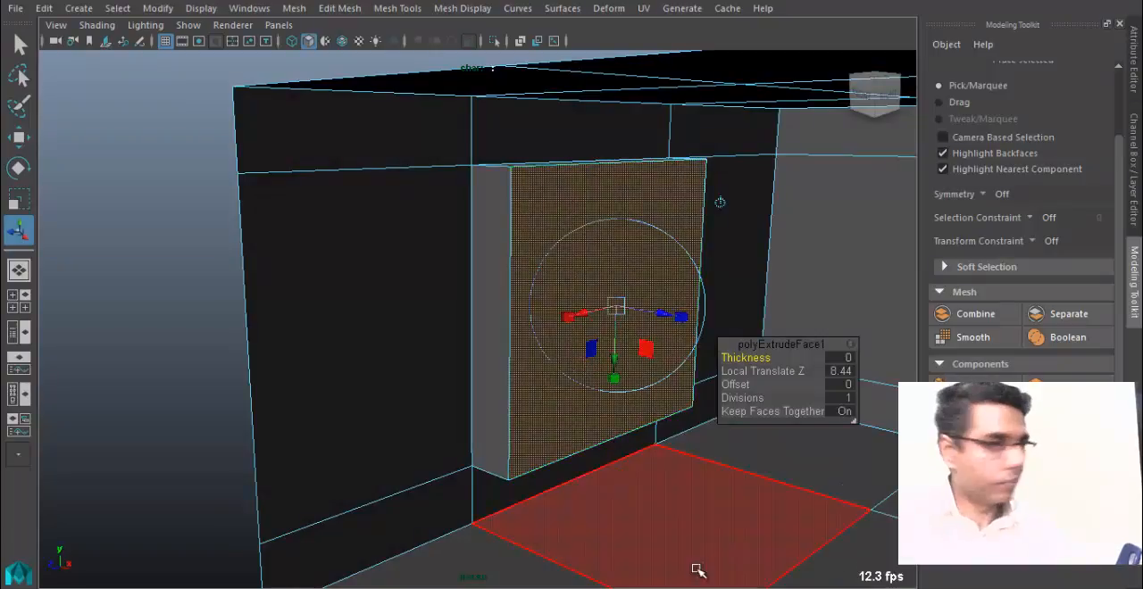
Switch to the Maya Shortcuts notes in Notepad and add the line "t = Manipulator (all in One)".
key("alt+Tab")
left_click(395, 171)
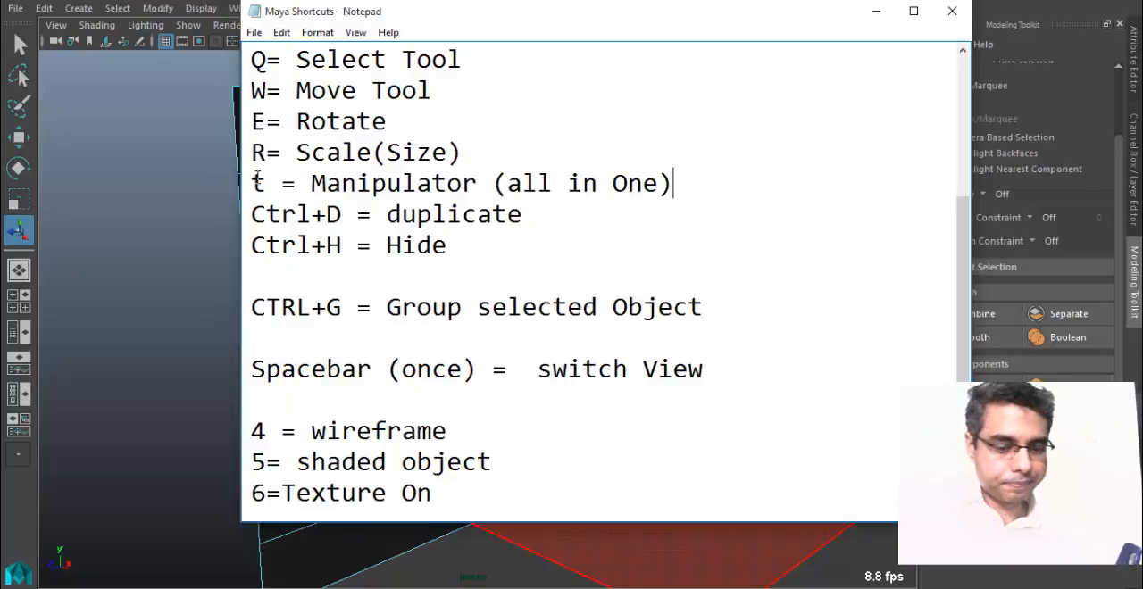
key("Return")
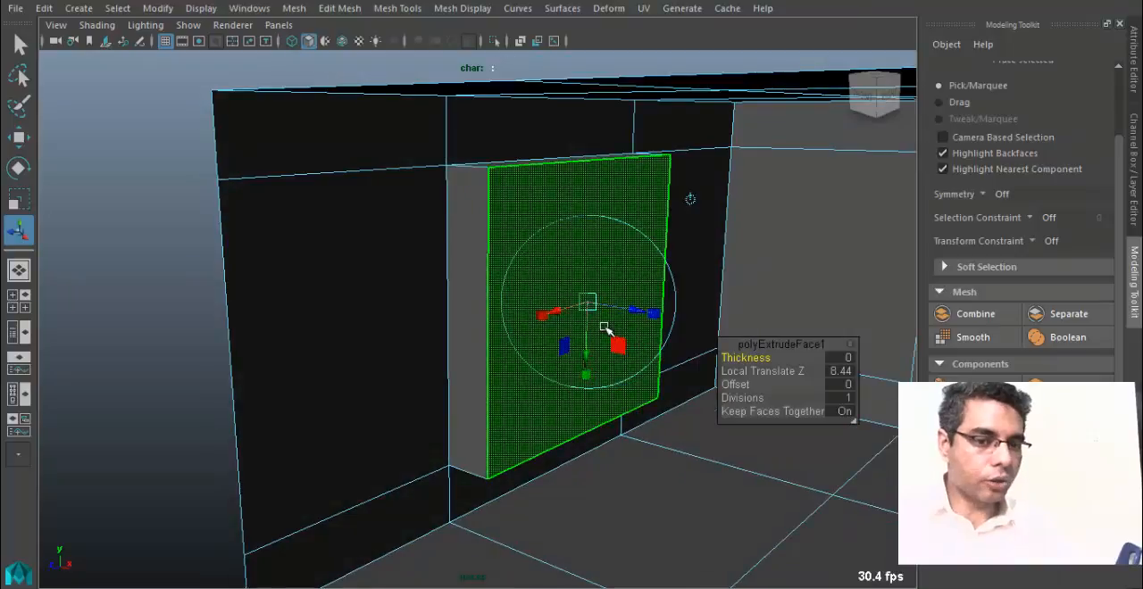
Switch back to Maya, activate the Move tool, restore the extrusion manipulator and push the end wall panel outward to a Local Translate Z of about -4.602.
key("w")
left_click_drag(599, 375, 619, 365, "alt")
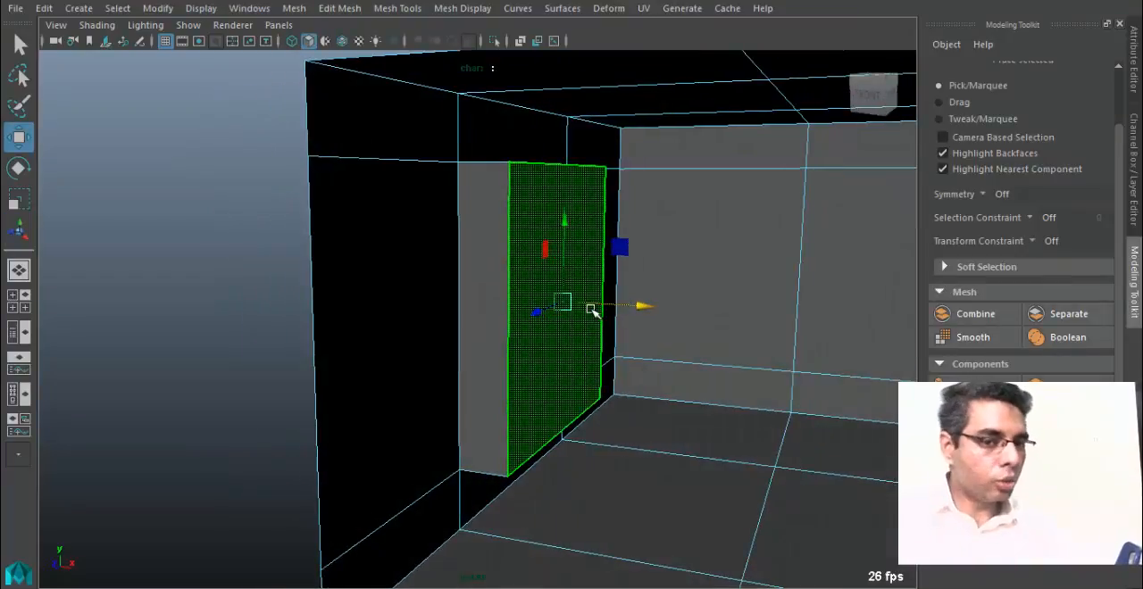
key("t")
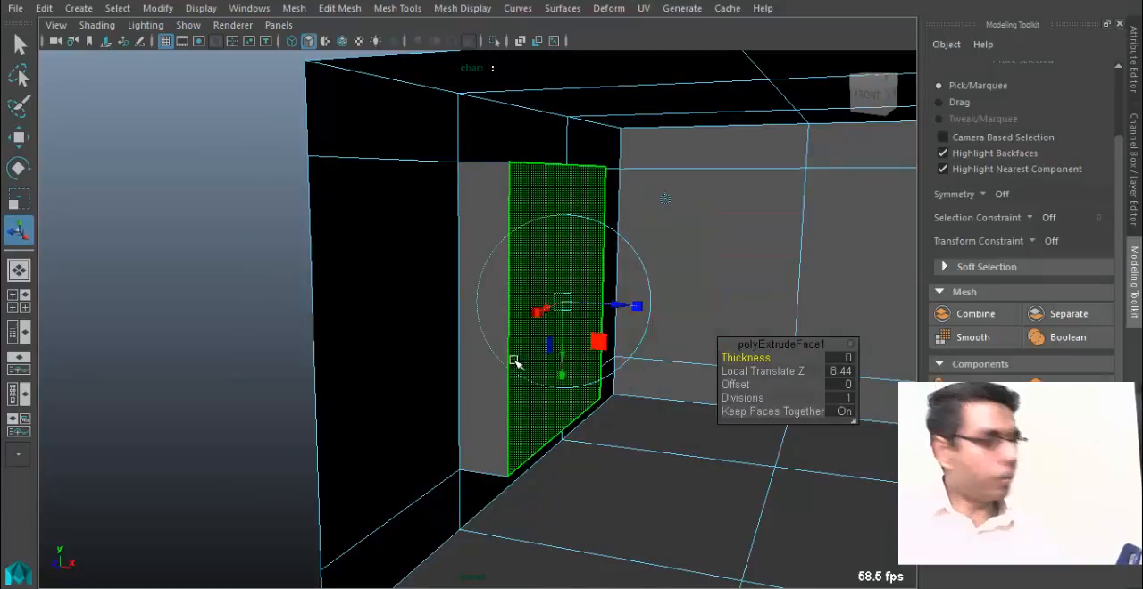
left_click_drag(631, 306, 646, 313)
left_click_drag(602, 350, 509, 305, "alt")
left_click_drag(512, 312, 384, 331, "alt")
right_click_drag(384, 330, 256, 347, "alt")
left_click_drag(256, 348, 315, 279, "alt")
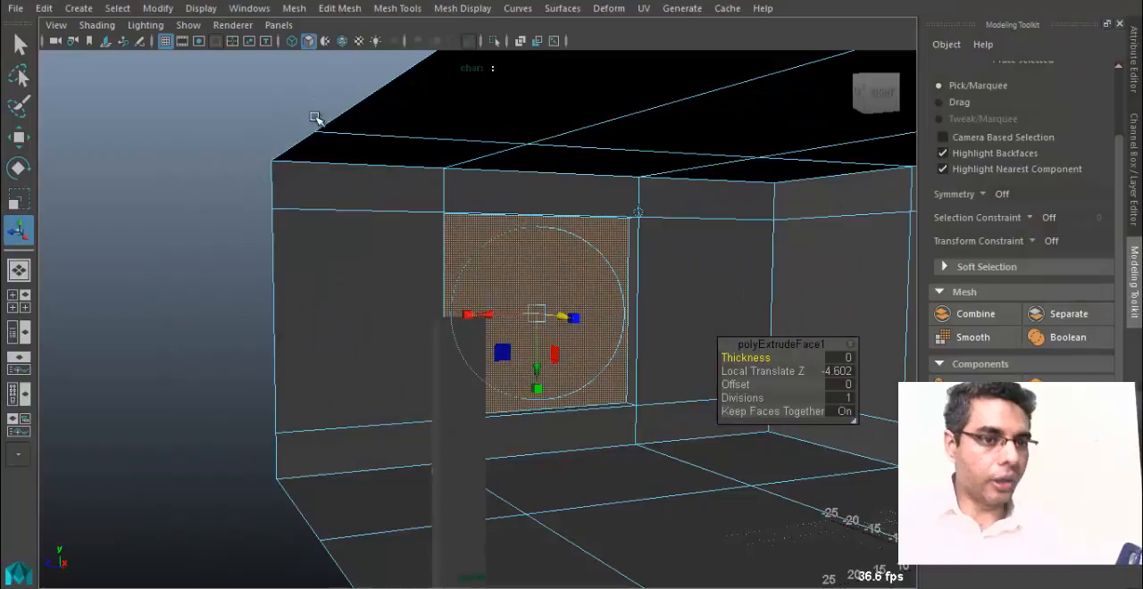
Detach the Polygon Primitives list as a floating window and move it out of the way of the room.
left_click(83, 9)
mouse_move(156, 70)
left_click(329, 83)
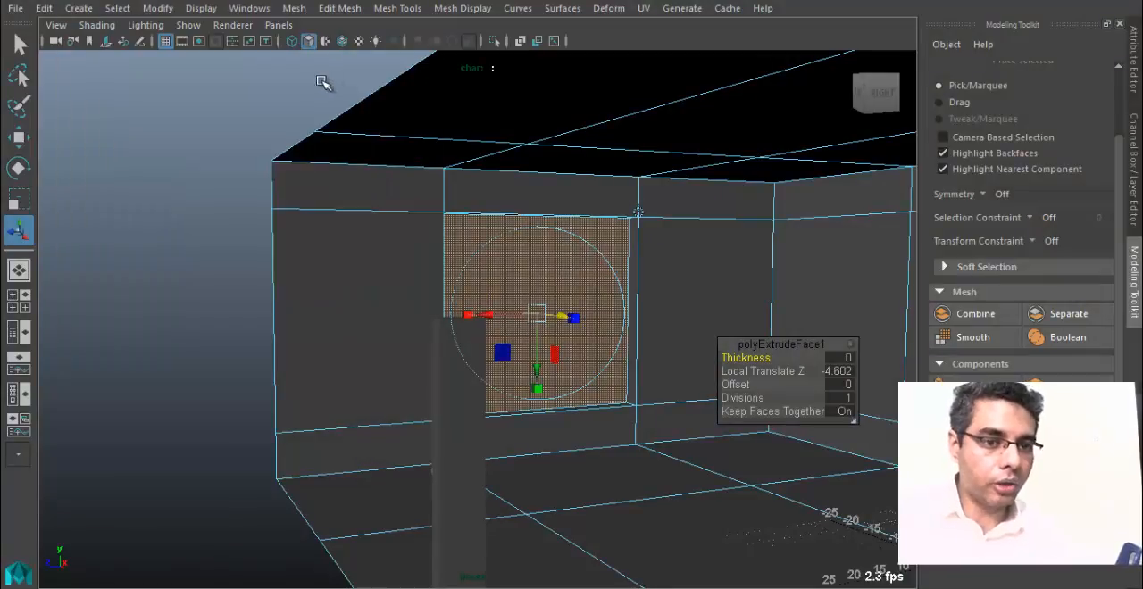
left_click_drag(457, 509, 630, 398, "alt")
right_click_drag(630, 398, 375, 358, "alt")
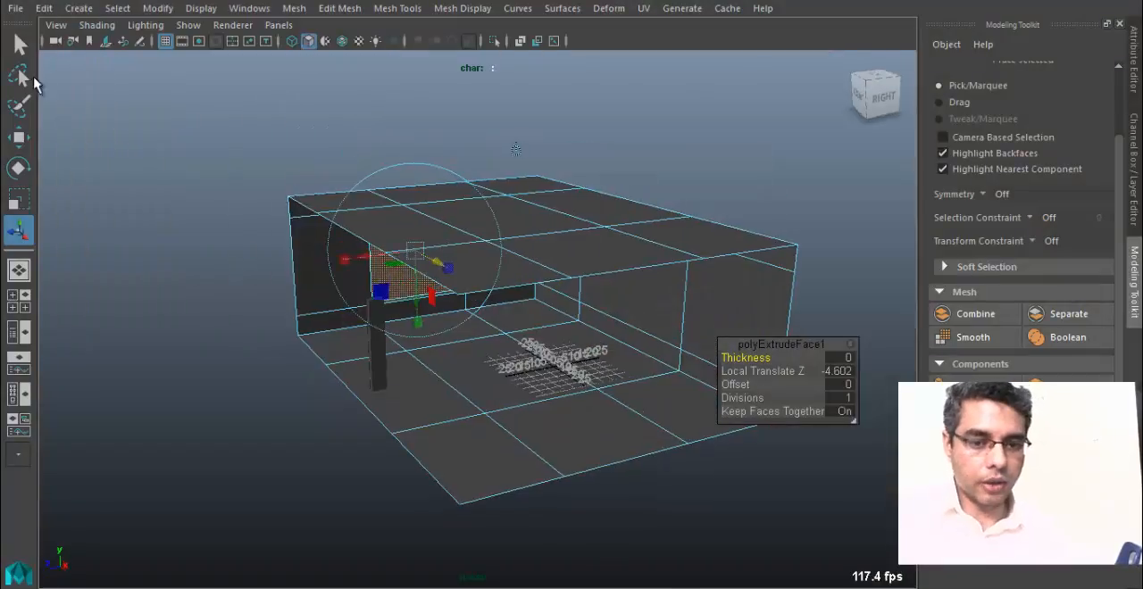
left_click(92, 9)
mouse_move(161, 69)
left_click(357, 61)
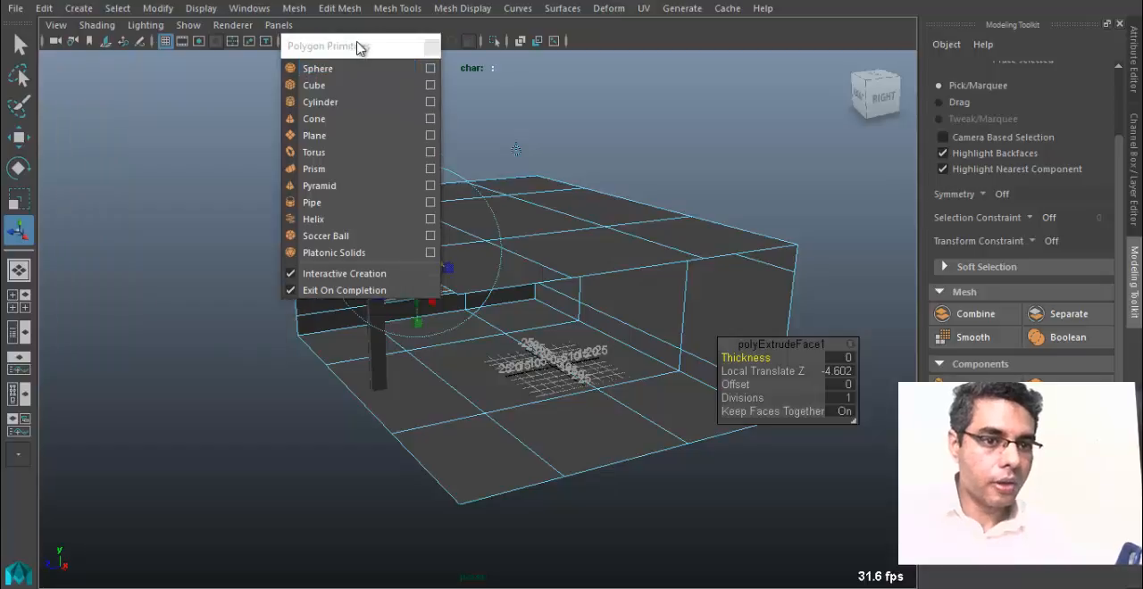
left_click_drag(359, 47, 111, 49)
Create a polygon sphere beside the room, and frame it in shaded display.
left_click(94, 71)
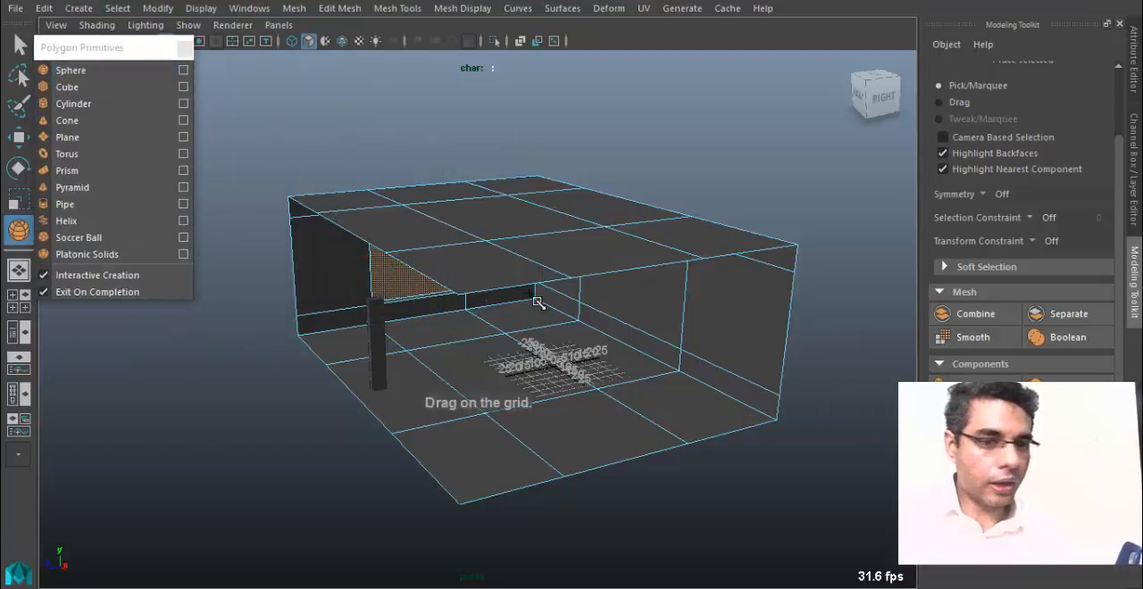
left_click_drag(319, 483, 385, 498)
middle_click_drag(386, 413, 414, 383, "alt")
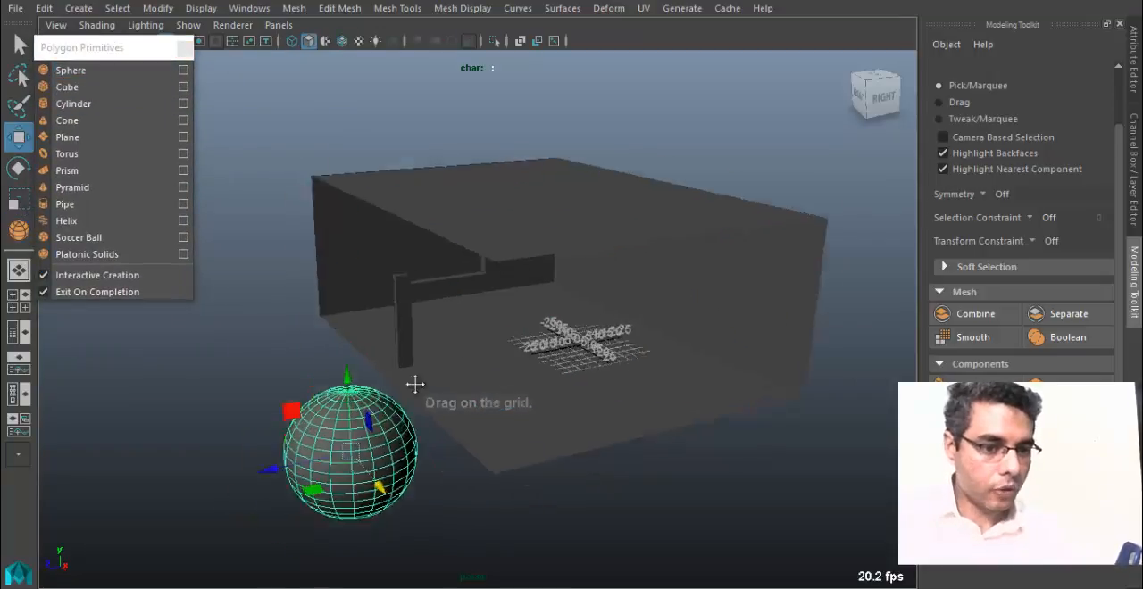
key("5")
mouse_move(414, 383)
left_mouse_down("alt")
mouse_move(401, 367)
mouse_move(450, 377)
mouse_move(474, 279)
left_mouse_up("alt")
key("g")
key("f")
Select a scattered checker-like pattern of individual faces across the front of the sphere.
key("q")
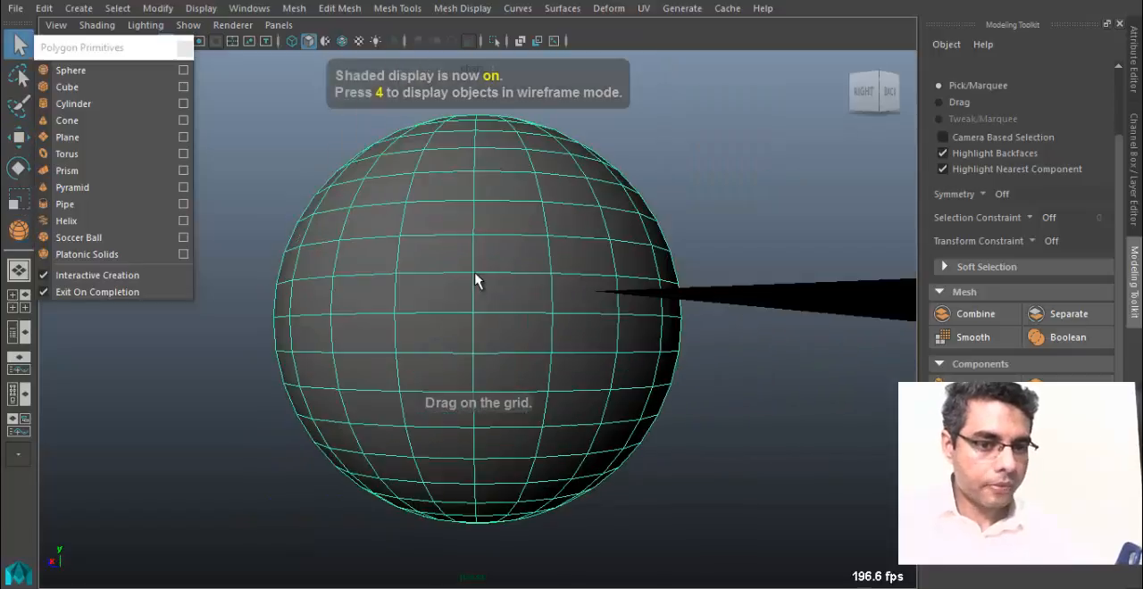
right_click_drag(475, 278, 483, 168)
scroll(569, 294, "down", 3)
left_click(445, 246)
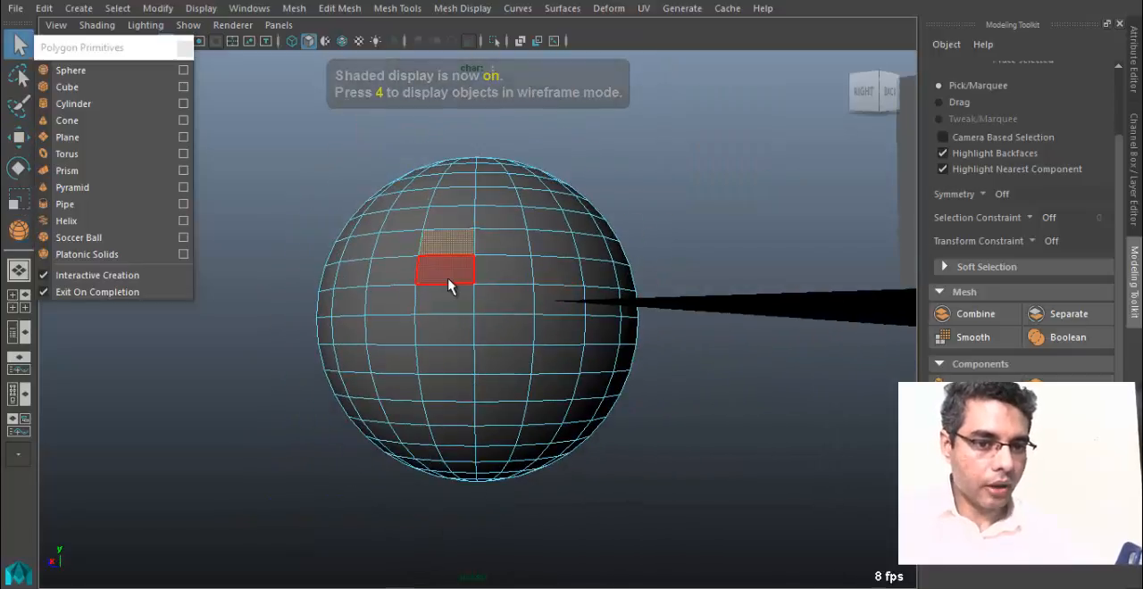
left_click(448, 301, "shift")
left_click(451, 360, "shift")
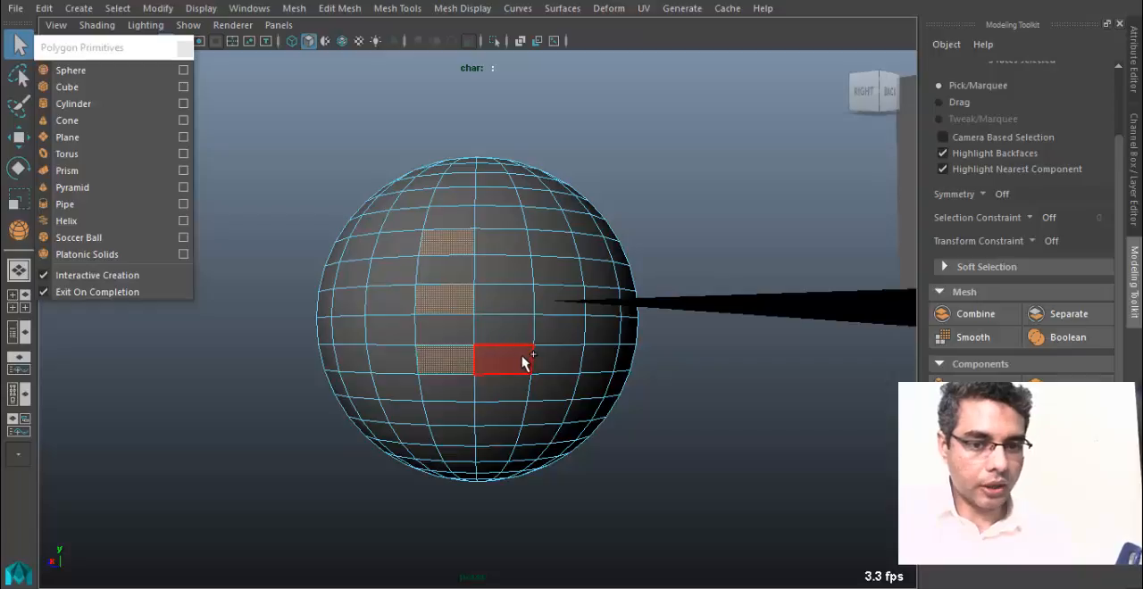
left_click(516, 332, "shift")
left_click(518, 273, "shift")
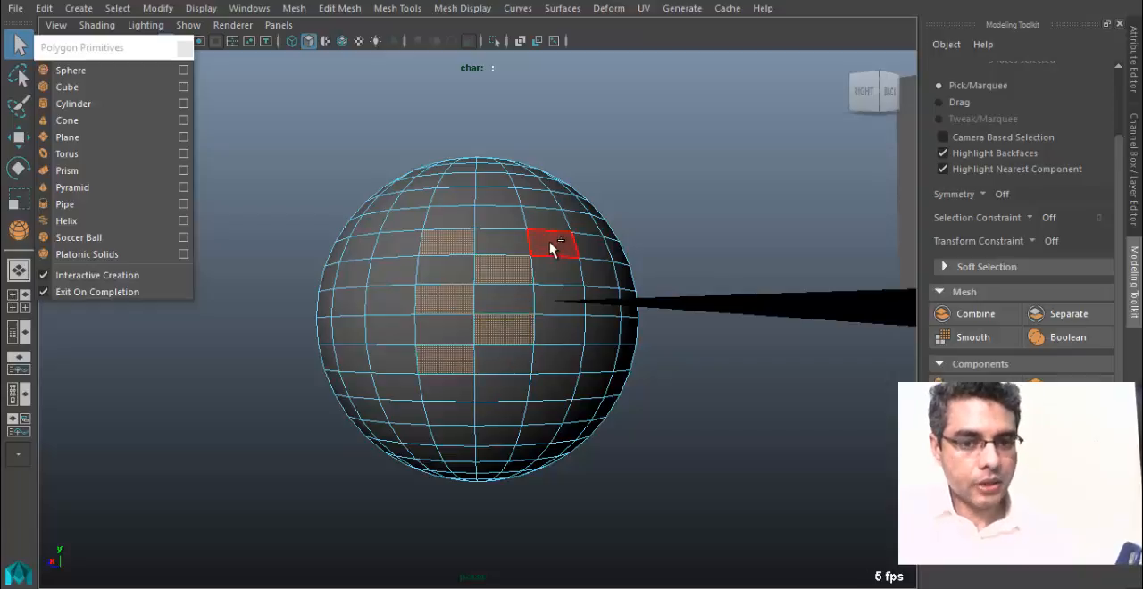
left_click(545, 243, "shift")
left_click(476, 201, "shift")
left_click(534, 203, "shift")
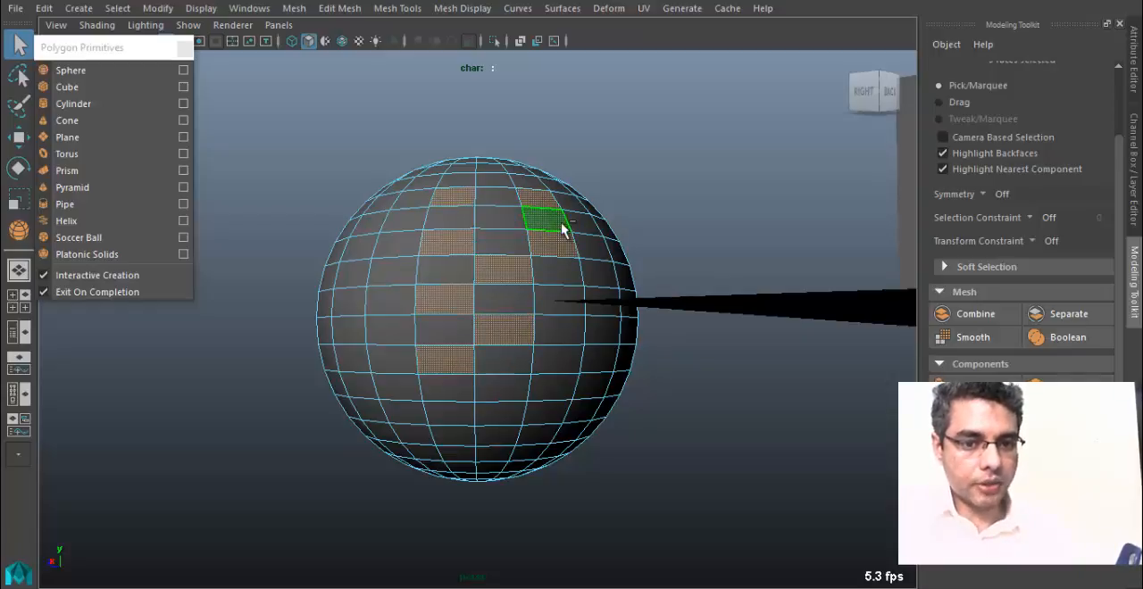
left_click(562, 223, "shift")
left_click(569, 307, "shift")
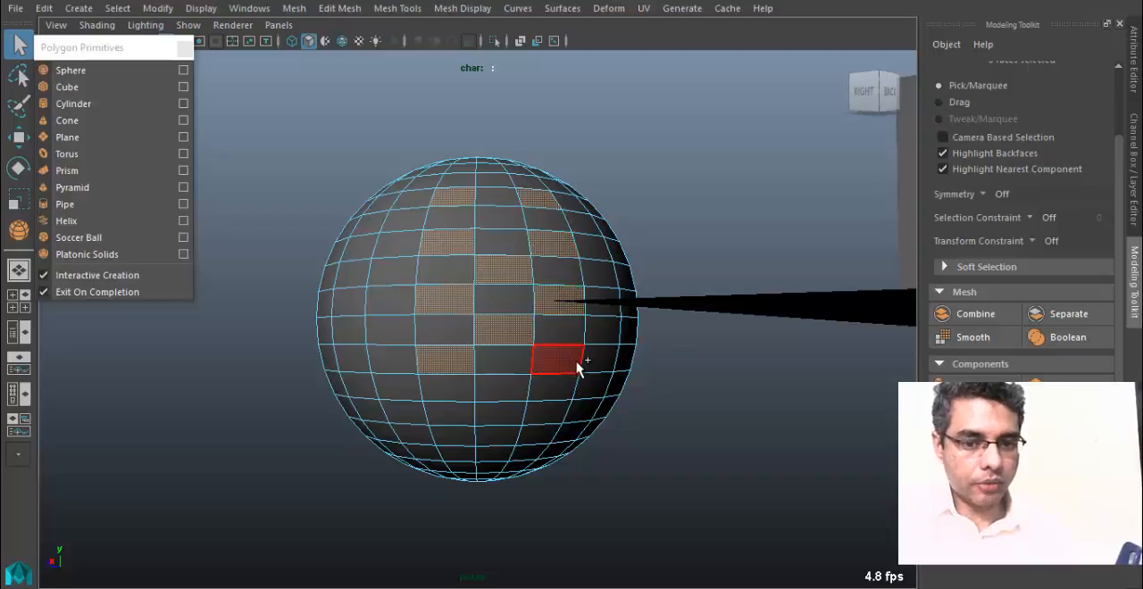
left_click(576, 363, "shift")
left_click(563, 395, "shift")
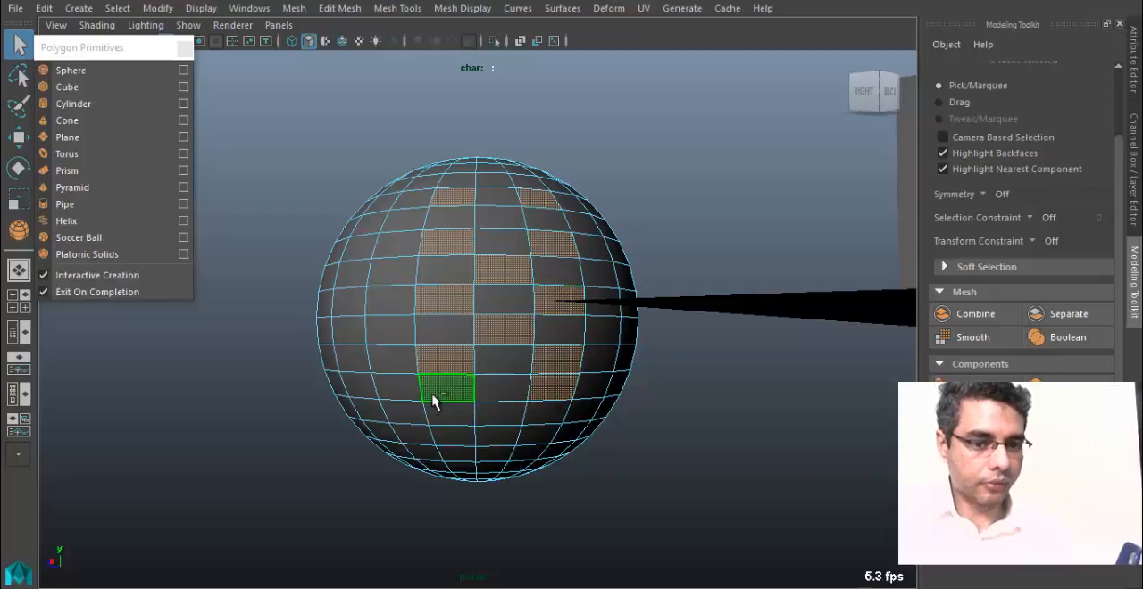
left_click(413, 417, "shift")
left_click(390, 333, "shift")
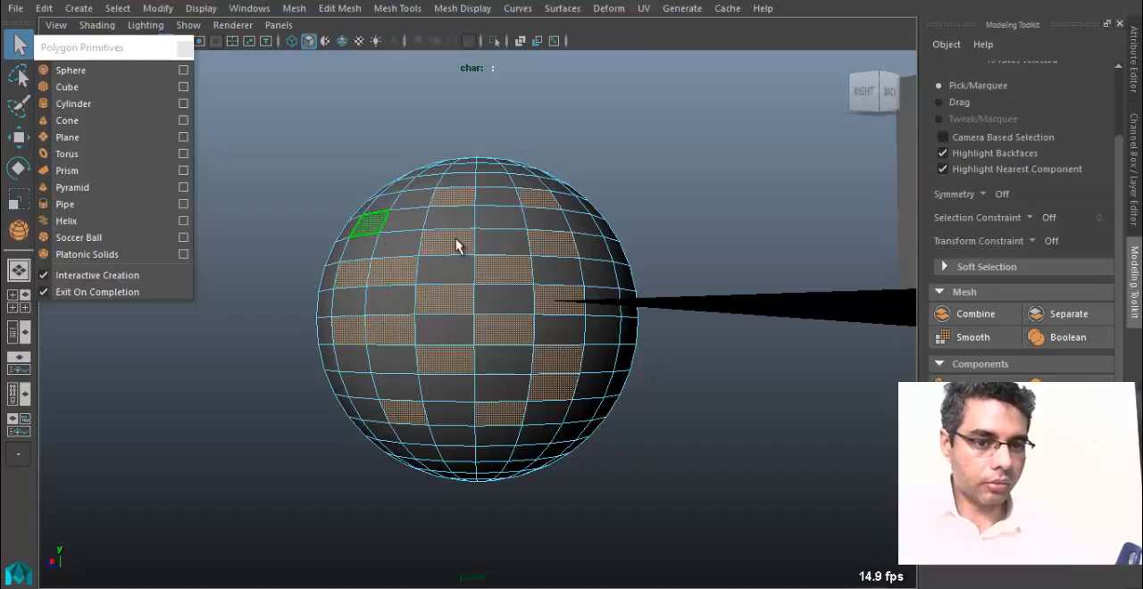
Extrude the sphere's selected faces outward with a Local Translate Z of about 8.03.
key("space")
key("space")
left_click_drag(556, 288, 614, 373, "alt")
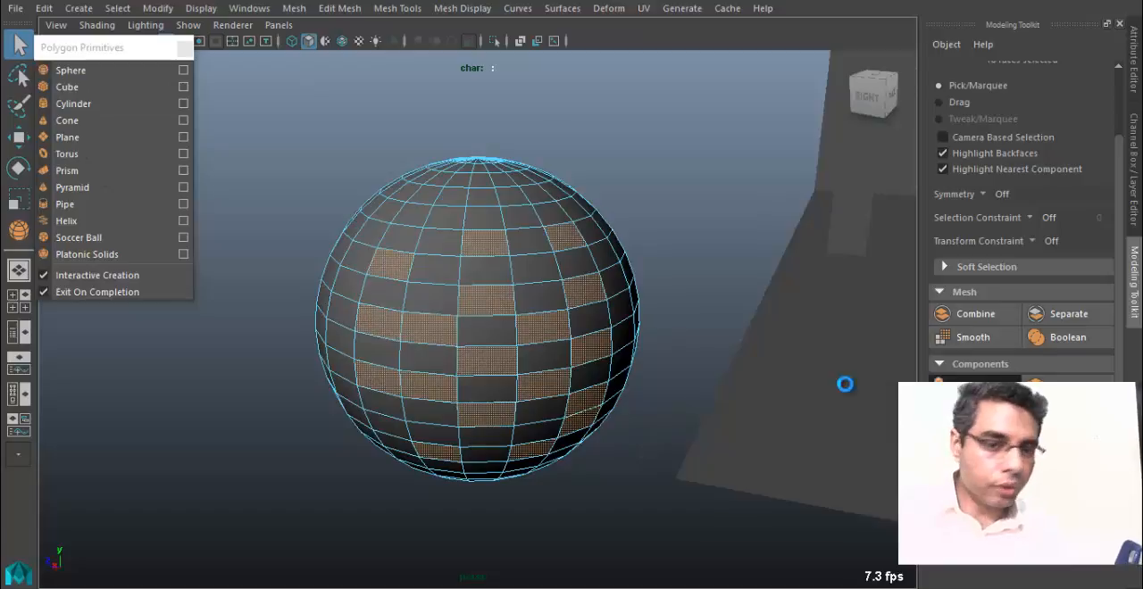
key("ctrl+e")
left_click_drag(486, 362, 456, 366, "alt")
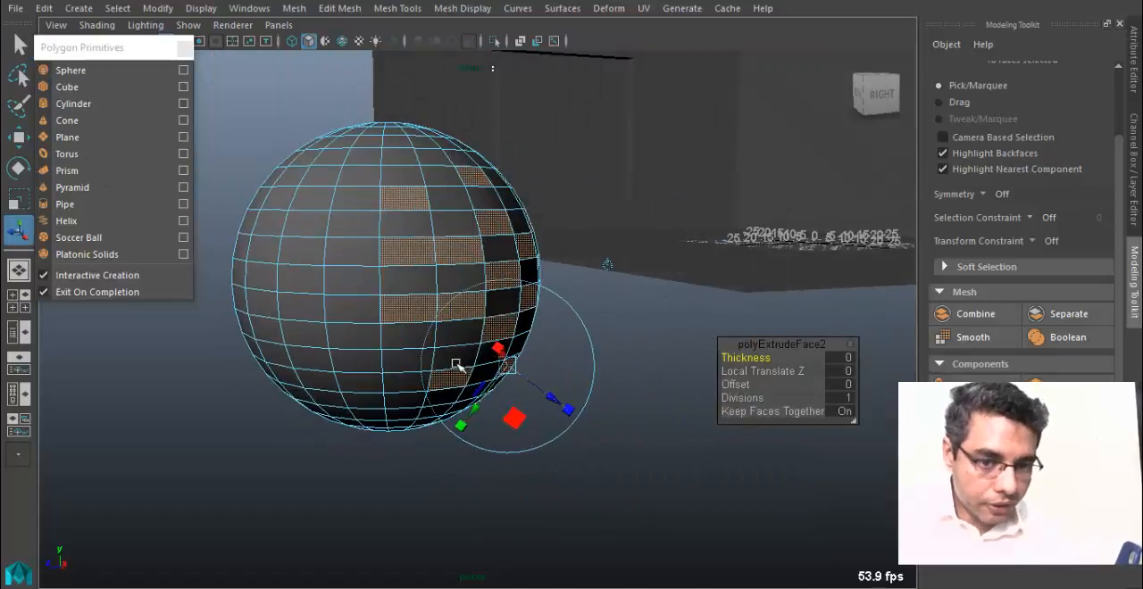
left_click_drag(559, 404, 611, 426)
left_click_drag(564, 343, 541, 305, "alt")
left_click_drag(632, 305, 621, 306, "alt")
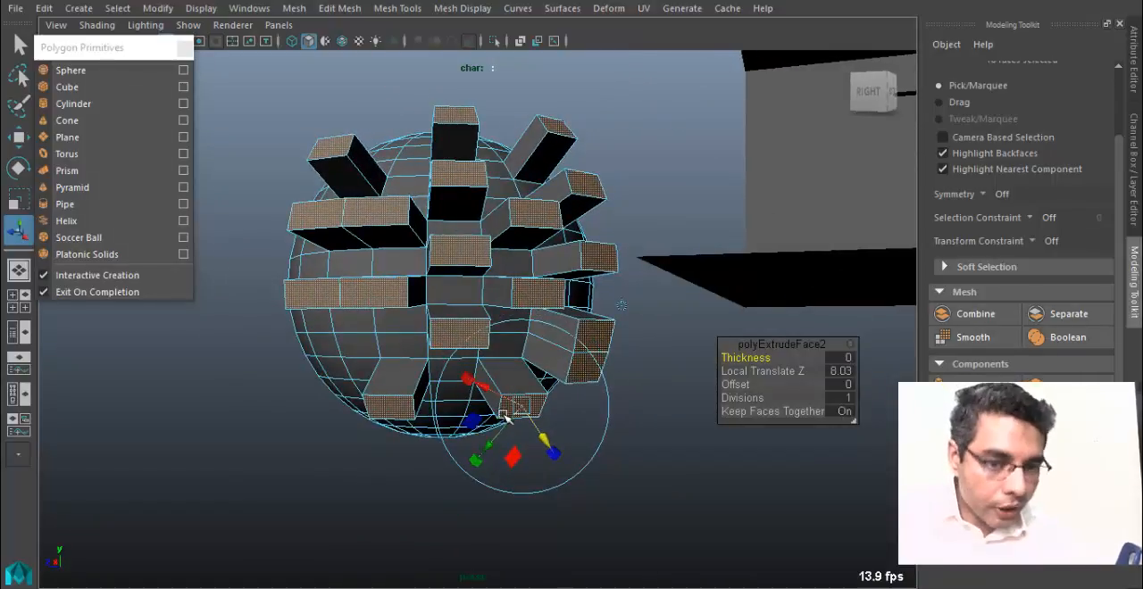
Reshape the sphere's extruded blocks into long slanted spikes and return the sphere to object mode.
left_click_drag(545, 440, 589, 344)
left_click_drag(604, 242, 510, 247)
left_click(551, 209)
right_click_drag(551, 209, 633, 90)
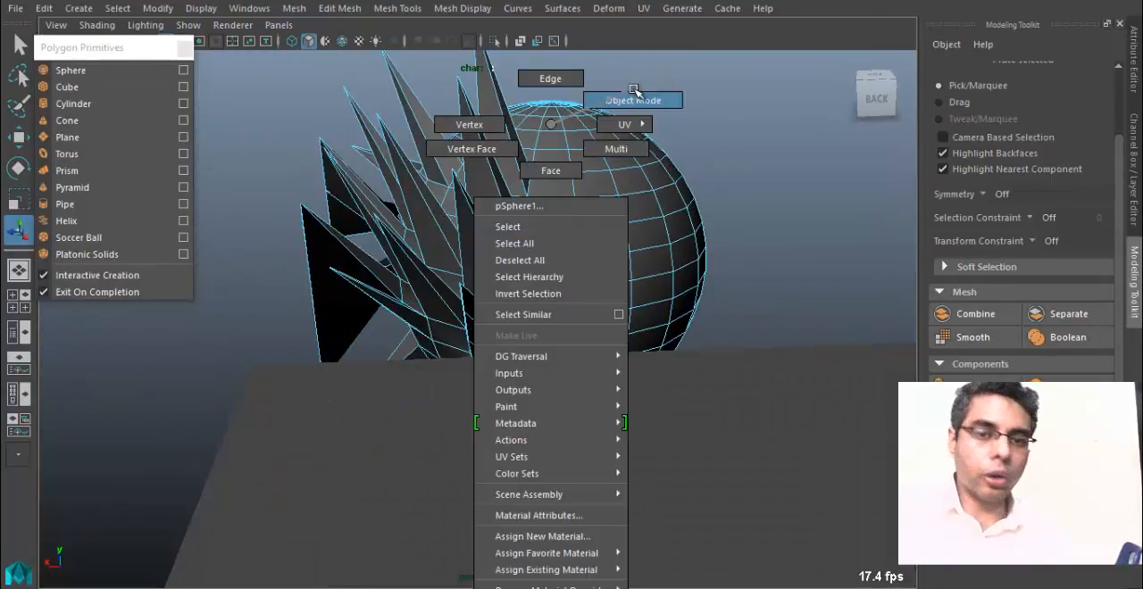
Delete the spiked practice sphere from the scene.
left_click_drag(631, 235, 549, 283, "alt")
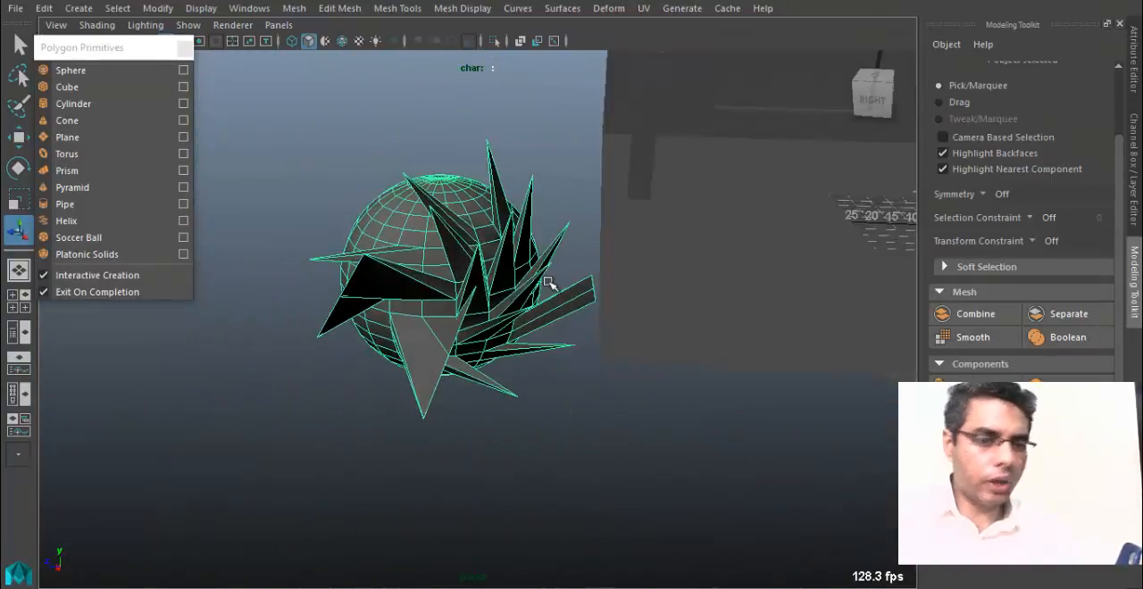
key("Delete")
left_click_drag(766, 217, 640, 378, "alt")
left_click_drag(361, 371, 468, 312, "alt")
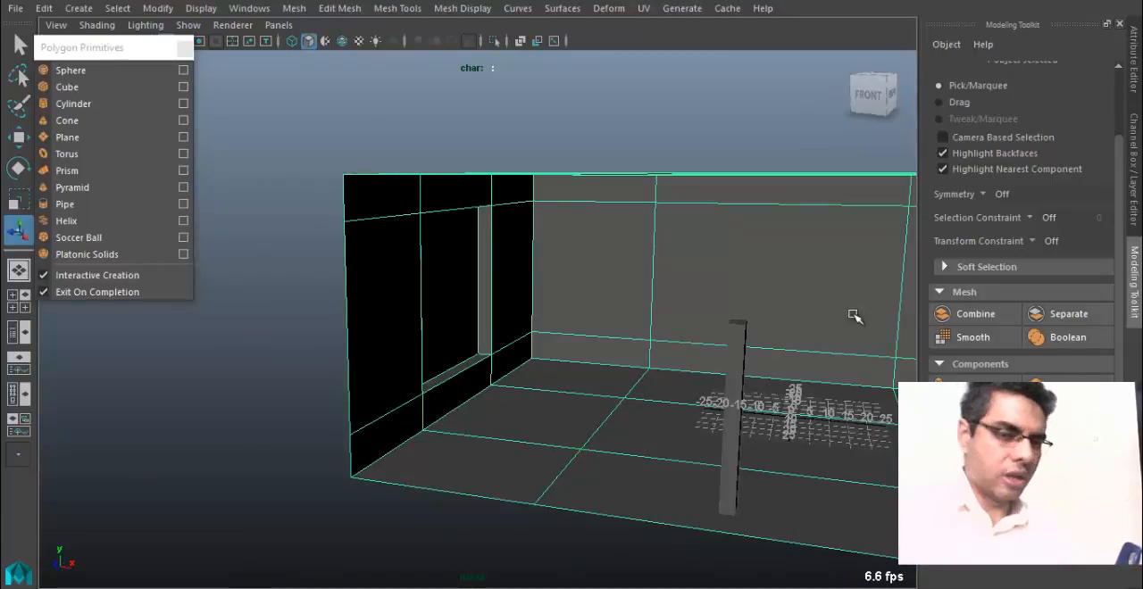
Enter face selection on the room shell and select the central panel of the long side wall.
left_click_drag(276, 279, 402, 268, "alt")
right_click_drag(402, 268, 685, 365, "alt")
middle_click_drag(605, 320, 215, 333, "alt")
right_click_drag(215, 332, 152, 332, "alt")
right_click_drag(640, 289, 640, 171)
left_click(749, 318)
left_click_drag(803, 350, 539, 194, "alt")
right_click_drag(538, 194, 329, 316, "alt")
left_click_drag(536, 339, 508, 365, "alt")
right_click_drag(507, 365, 546, 383, "alt")
left_click_drag(546, 383, 566, 308, "alt")
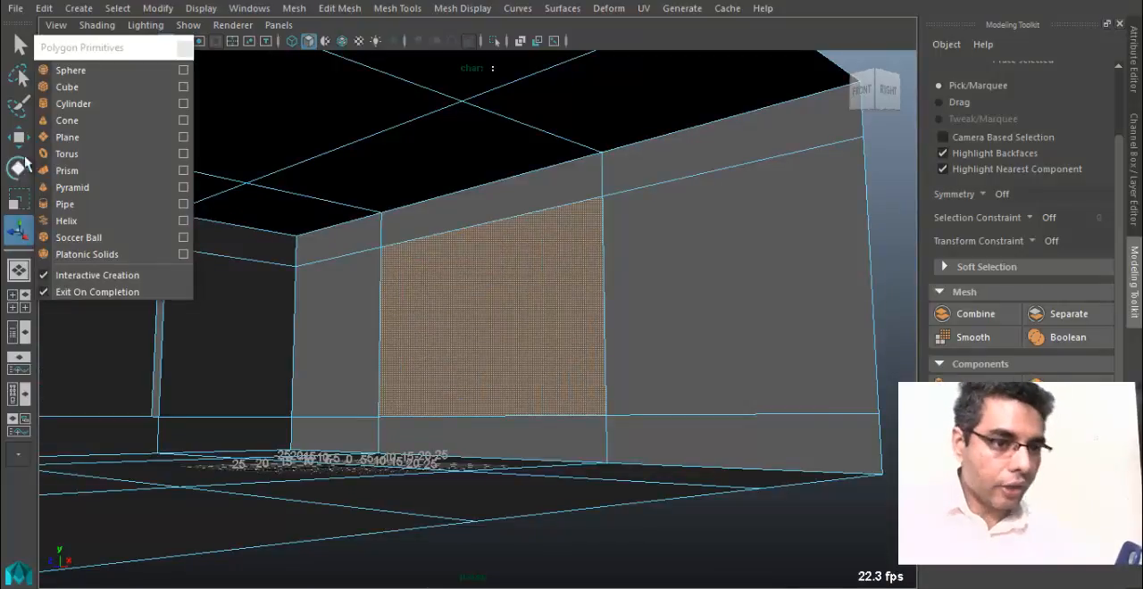
Extrude the long side wall's central panel outward, and select it together with the end wall's recessed panel.
left_click(979, 384)
left_click_drag(518, 296, 430, 357, "alt")
left_click(429, 357)
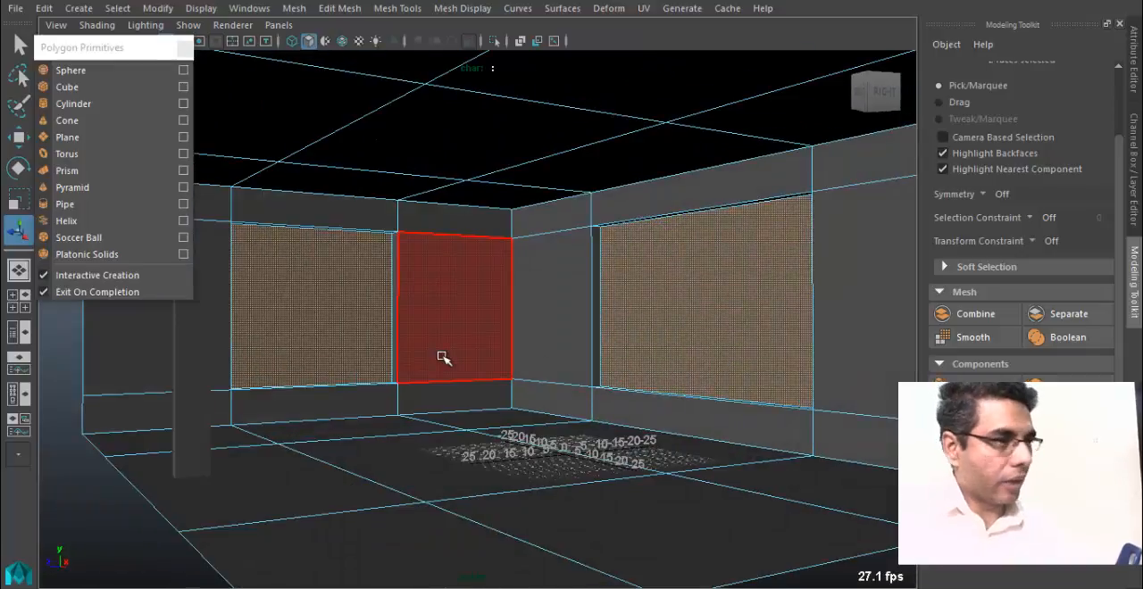
left_click_drag(388, 327, 434, 349, "alt")
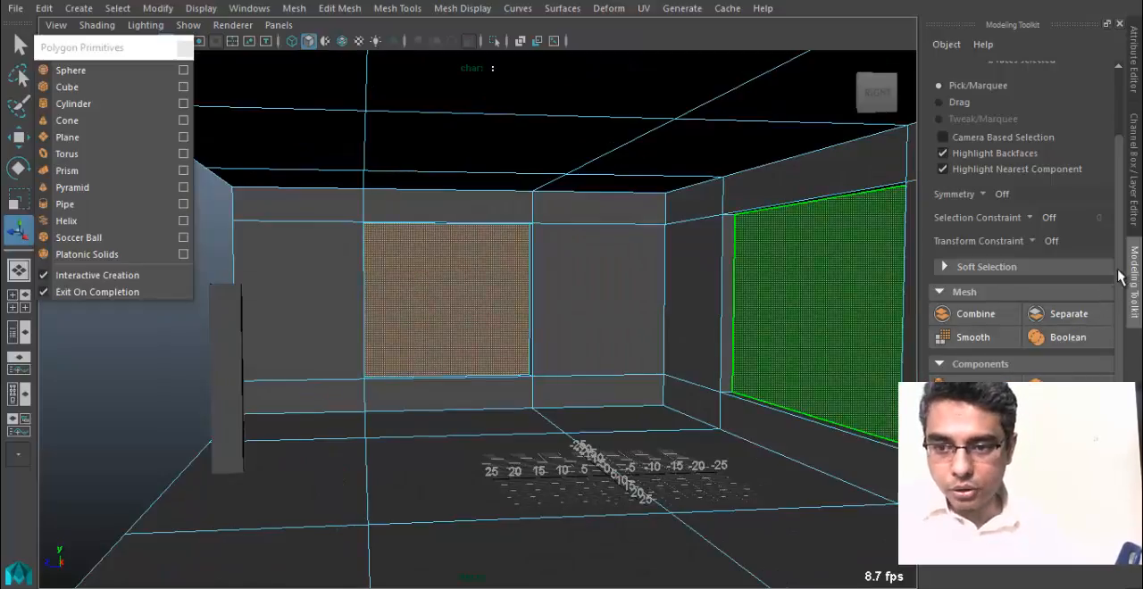
left_click_drag(1119, 270, 1101, 179)
scroll(969, 351, "down", 3)
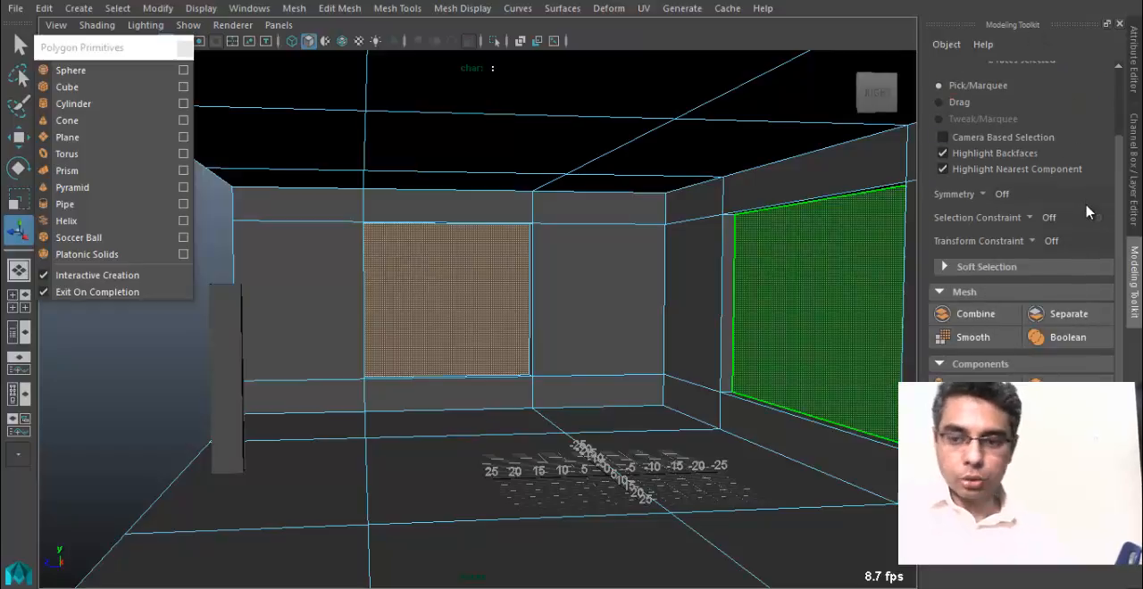
Try to subdivide the two recessed window panels with one level of Add Divisions, and undo it.
left_click(630, 49)
left_click(397, 8)
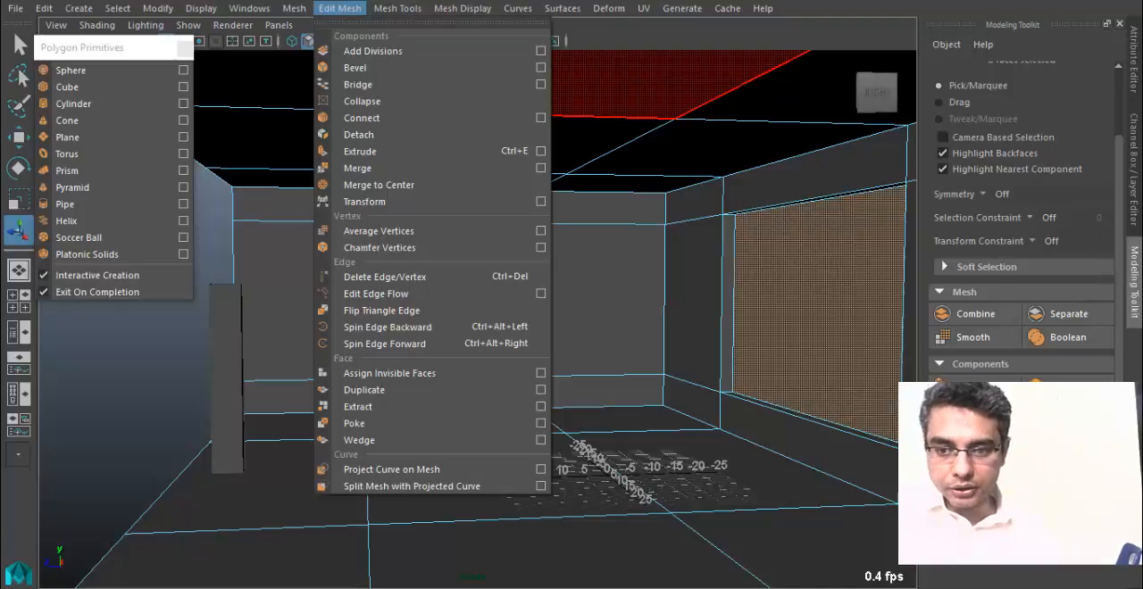
key("Escape")
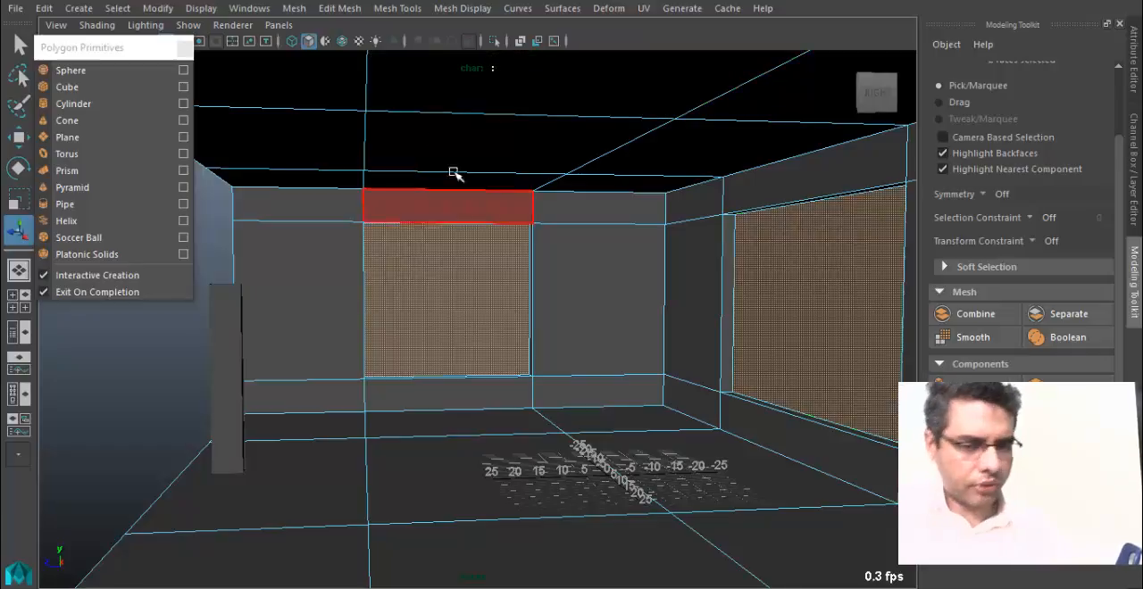
left_click(339, 8)
left_click(393, 48)
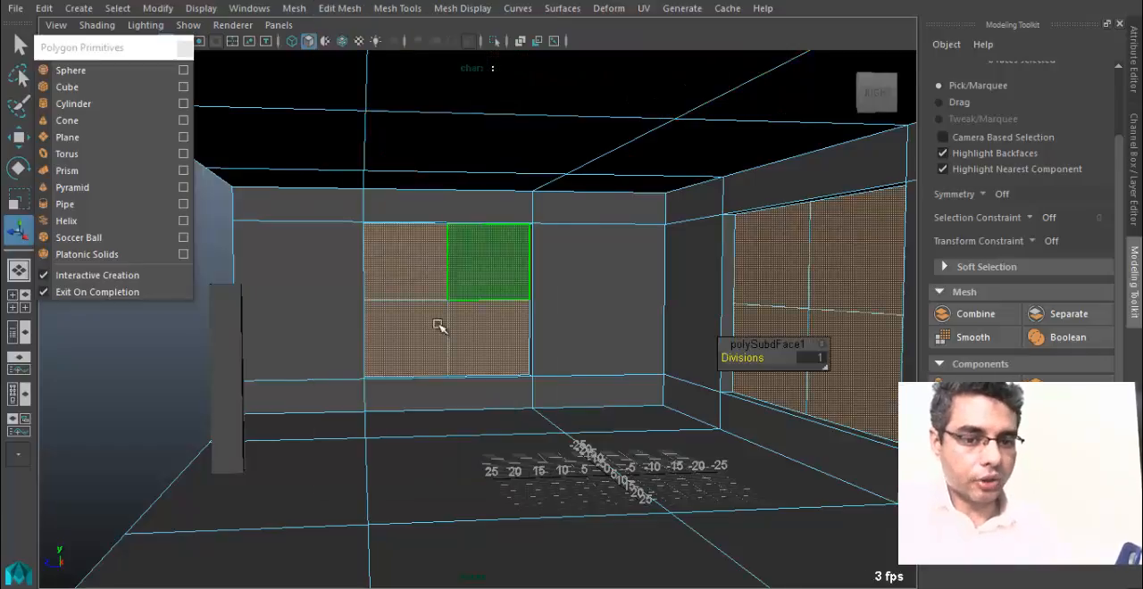
left_click_drag(438, 326, 405, 330, "alt")
middle_click_drag(406, 329, 459, 341, "alt")
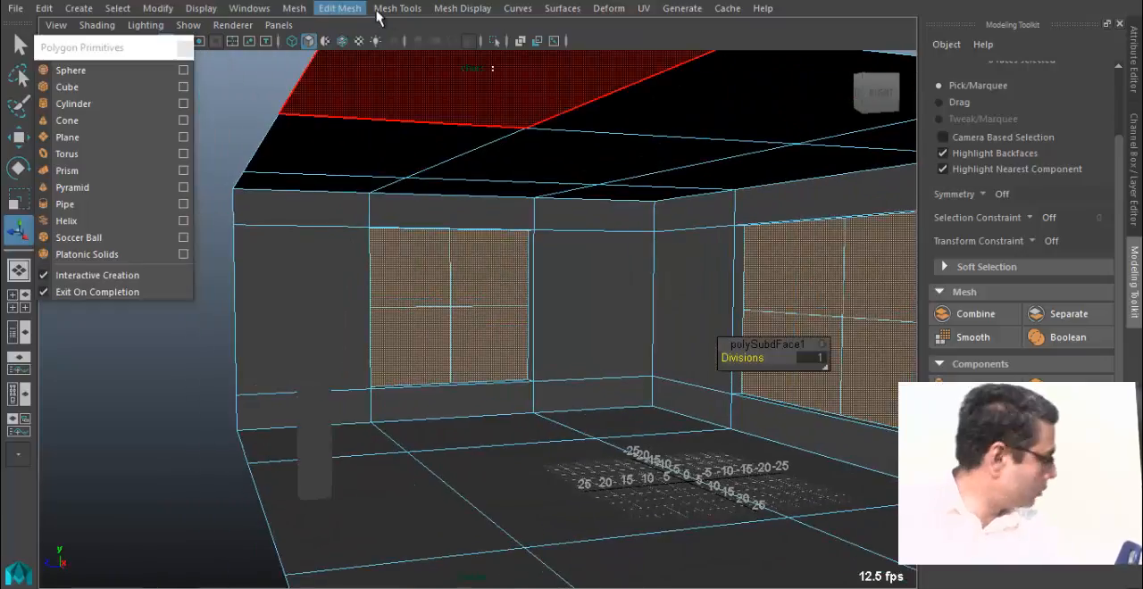
left_click_drag(467, 295, 510, 331, "alt")
key("ctrl+z")
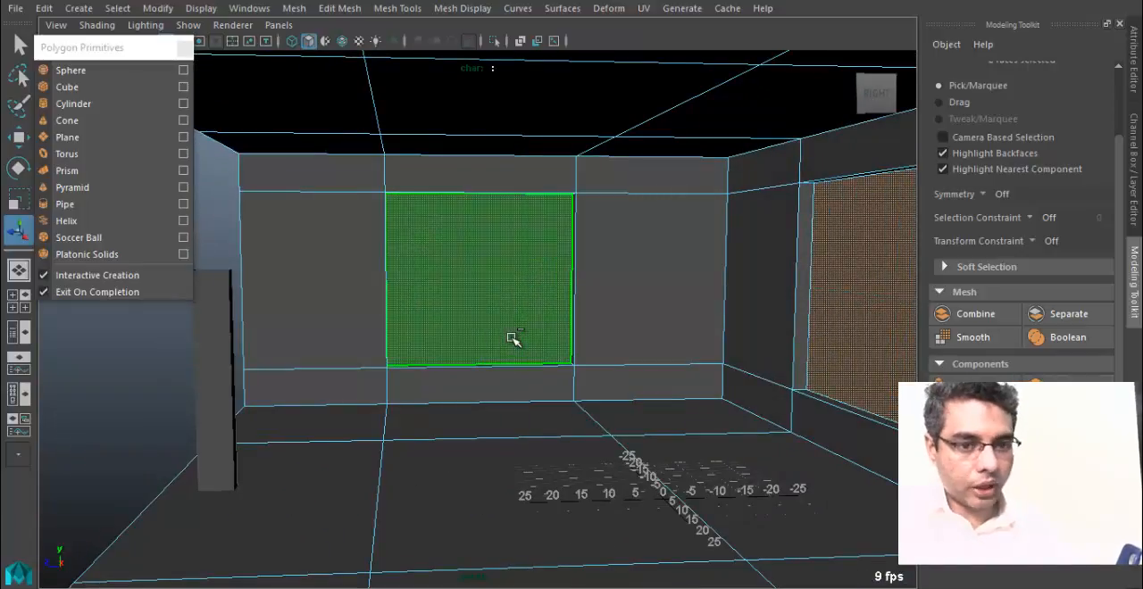
Extrude the recessed window panels of the end wall and the long side wall in place.
left_click_drag(510, 287, 435, 283, "alt")
right_click_drag(574, 353, 645, 383, "alt")
left_click_drag(533, 293, 442, 216, "alt")
left_click_drag(489, 270, 251, 139, "alt")
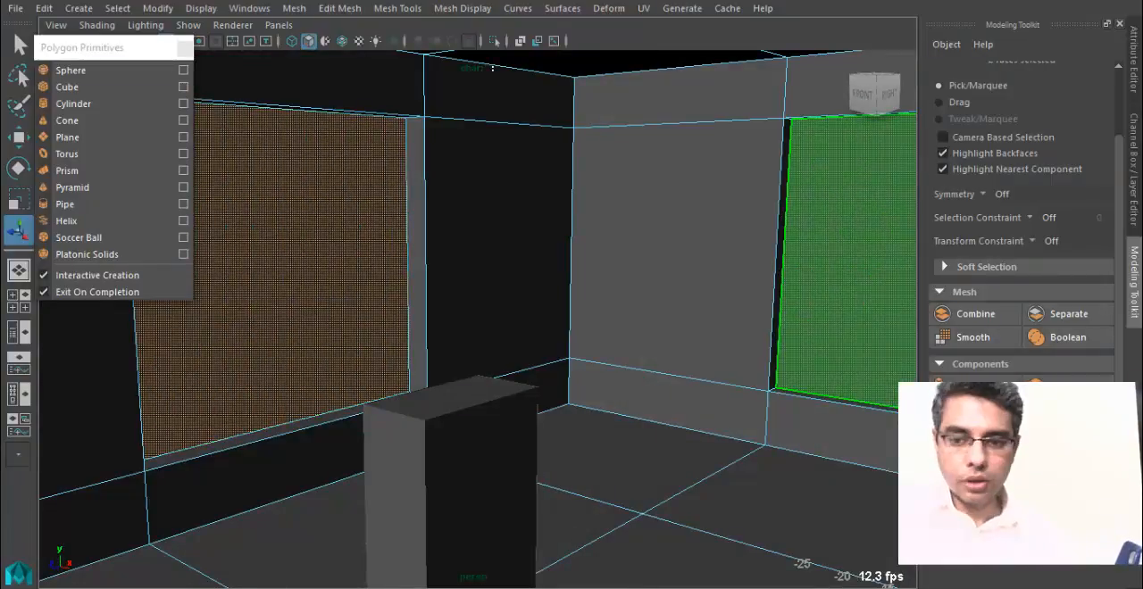
key("ctrl+e")
left_click_drag(453, 298, 364, 328, "alt")
right_click_drag(363, 328, 507, 307, "alt")
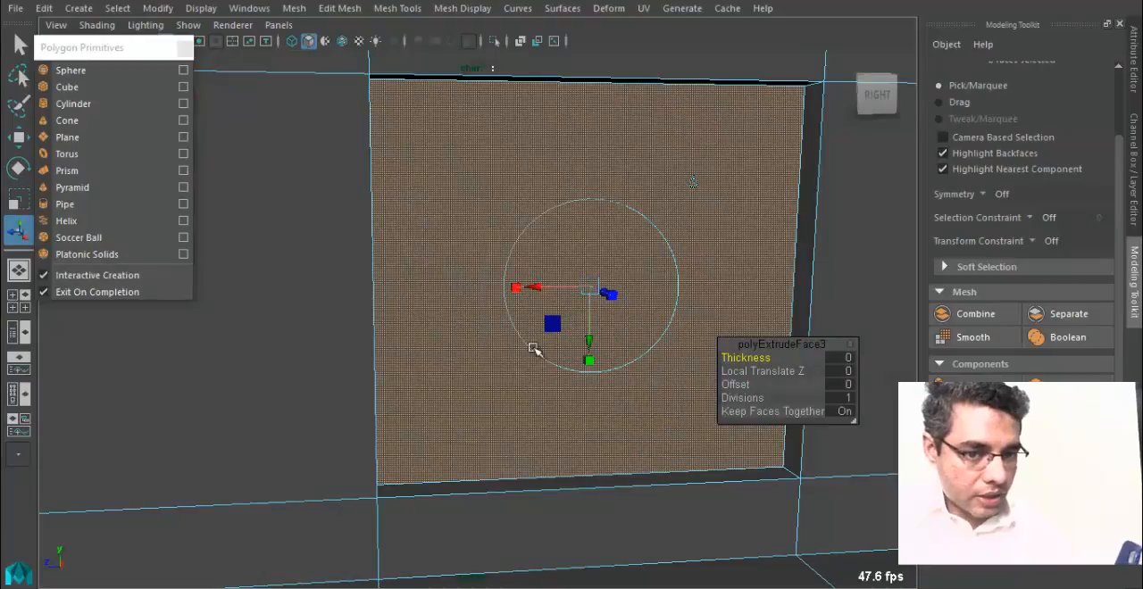
Scale the newly extruded window panels uniformly inward to leave a thin frame around each one.
left_click(523, 288)
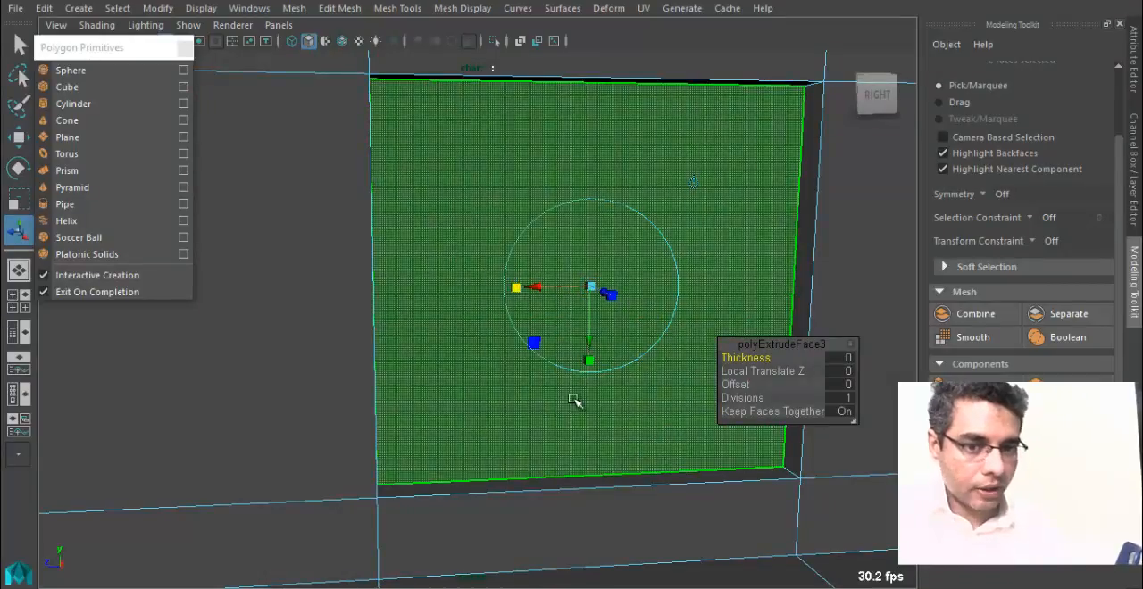
left_click_drag(547, 318, 516, 314, "alt")
left_click_drag(556, 389, 609, 393, "alt")
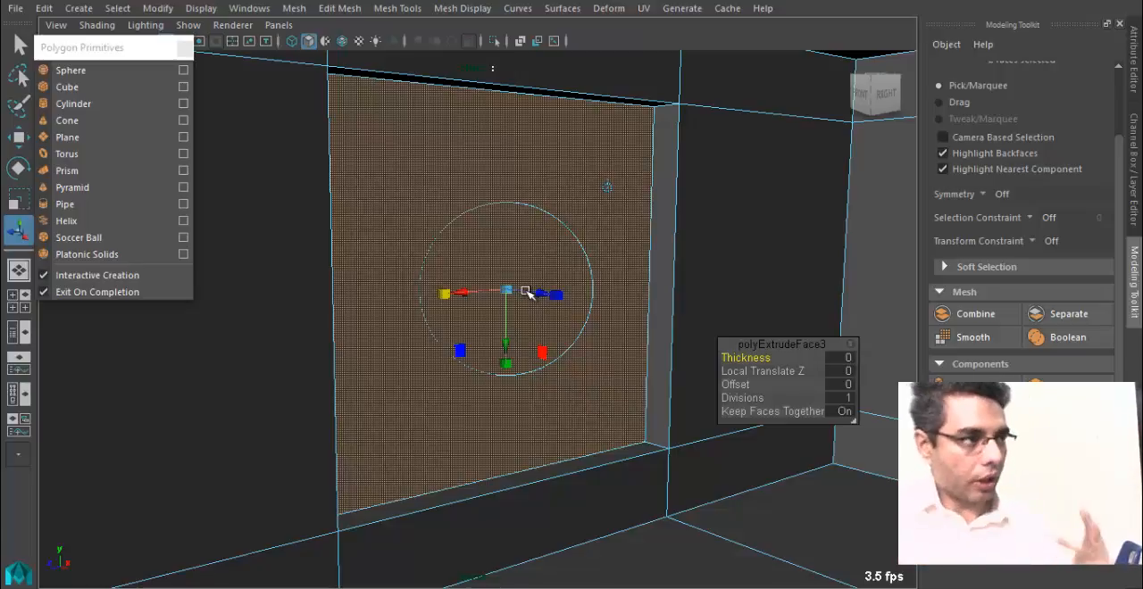
key("e")
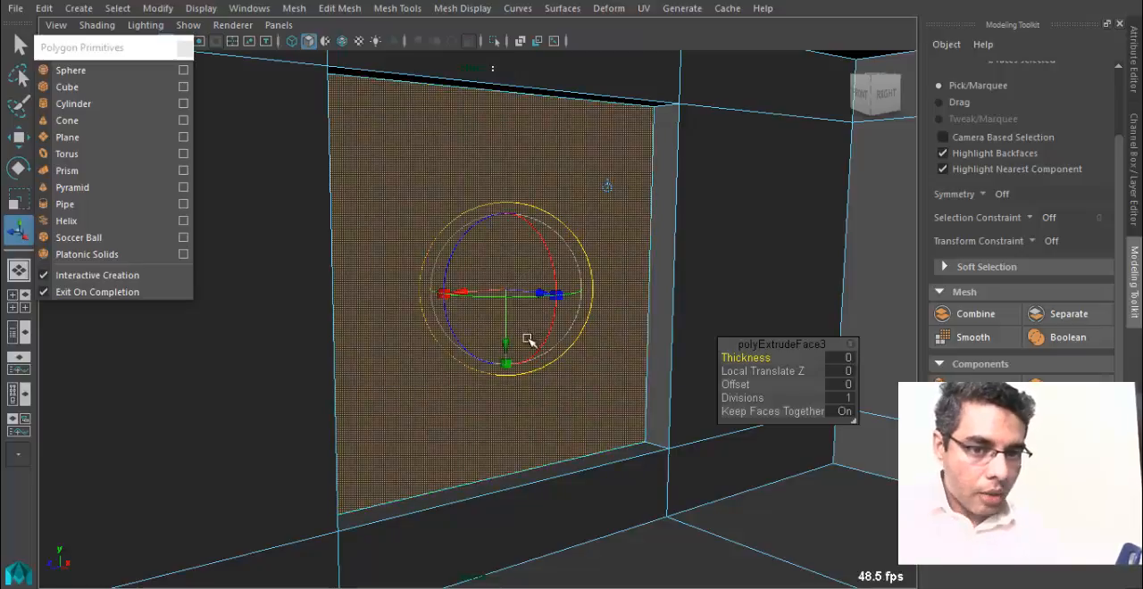
key("r")
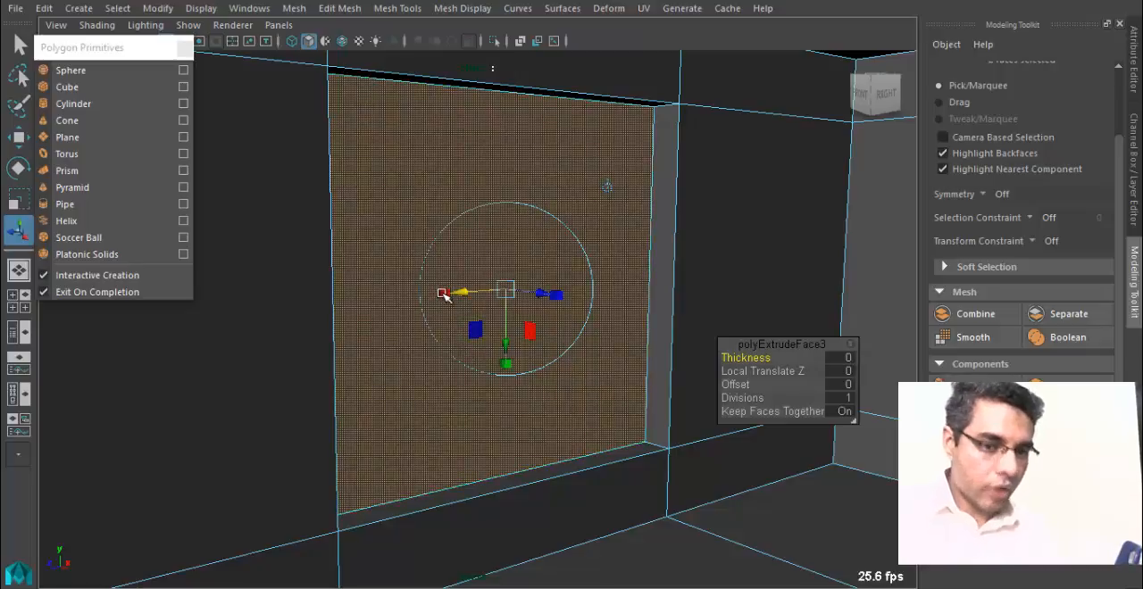
left_click(508, 291)
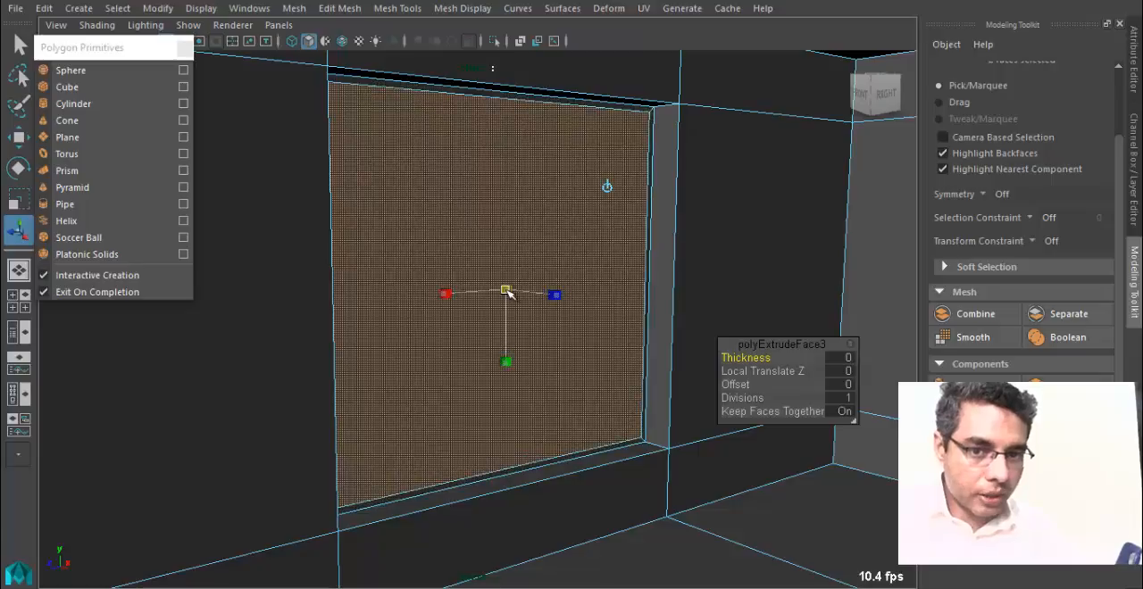
left_click_drag(508, 292, 425, 322, "alt")
middle_click_drag(426, 321, 278, 320, "alt")
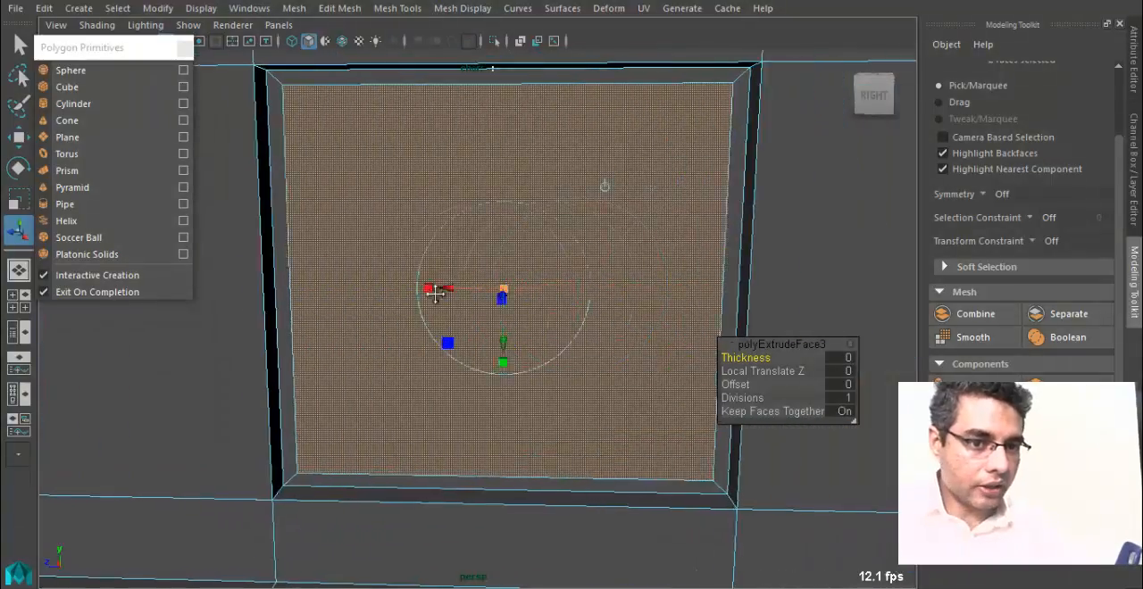
middle_click_drag(435, 294, 416, 293, "alt")
left_click_drag(384, 296, 420, 311, "alt")
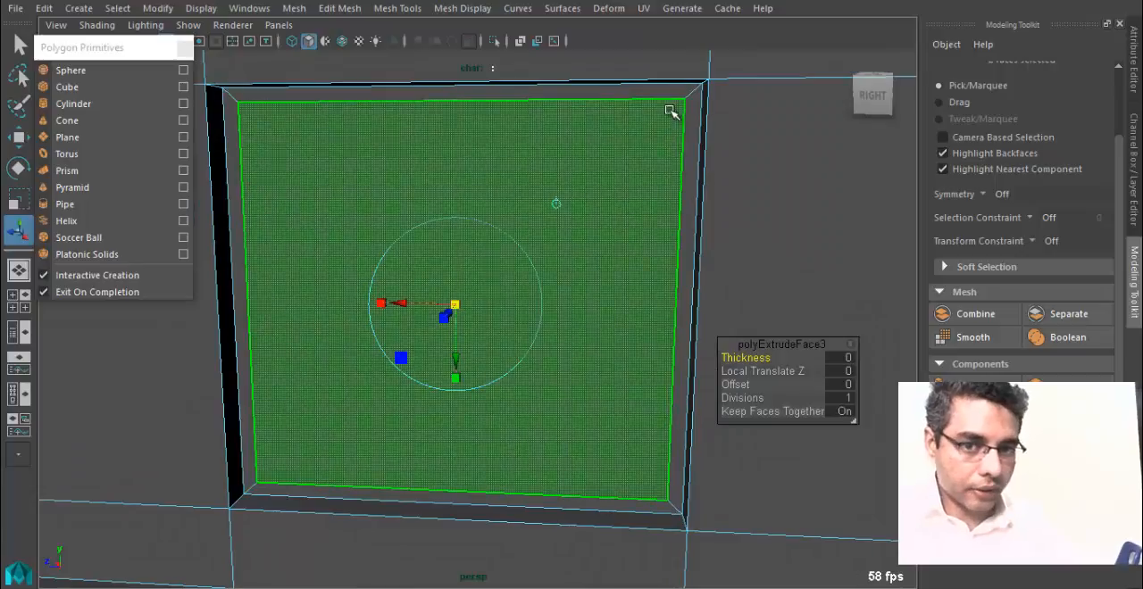
Extrude both inset window panels again and offset them along their normals to a Local Translate Z of about -0.619.
left_click_drag(419, 377, 460, 362, "alt")
middle_click_drag(814, 276, 334, 262, "alt")
left_click_drag(334, 263, 357, 272, "alt")
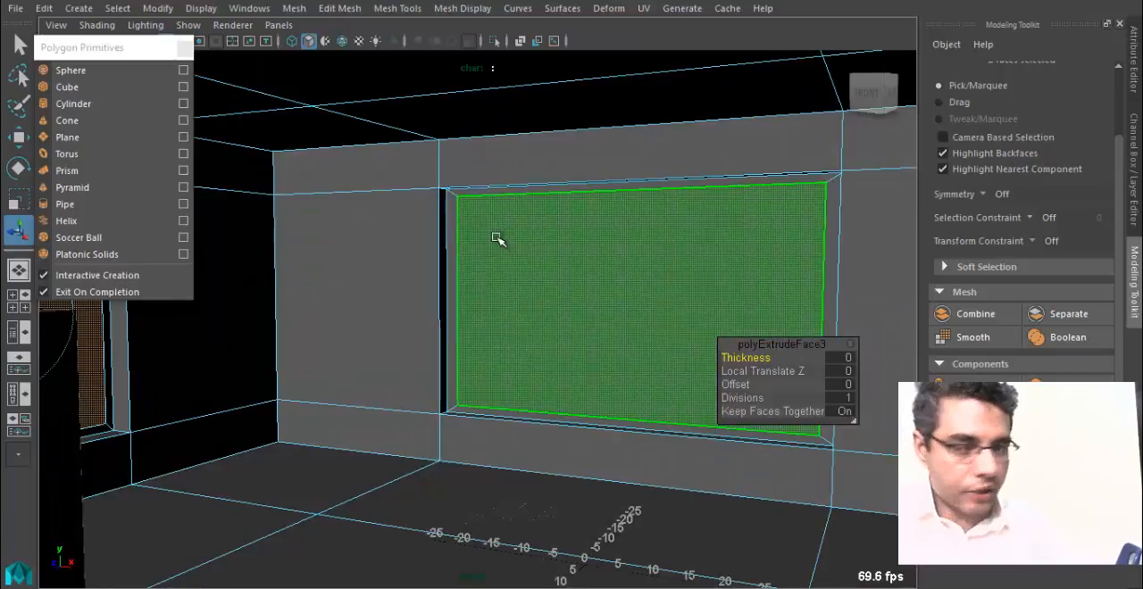
left_click_drag(316, 303, 548, 267, "alt")
left_click_drag(439, 316, 500, 322, "alt")
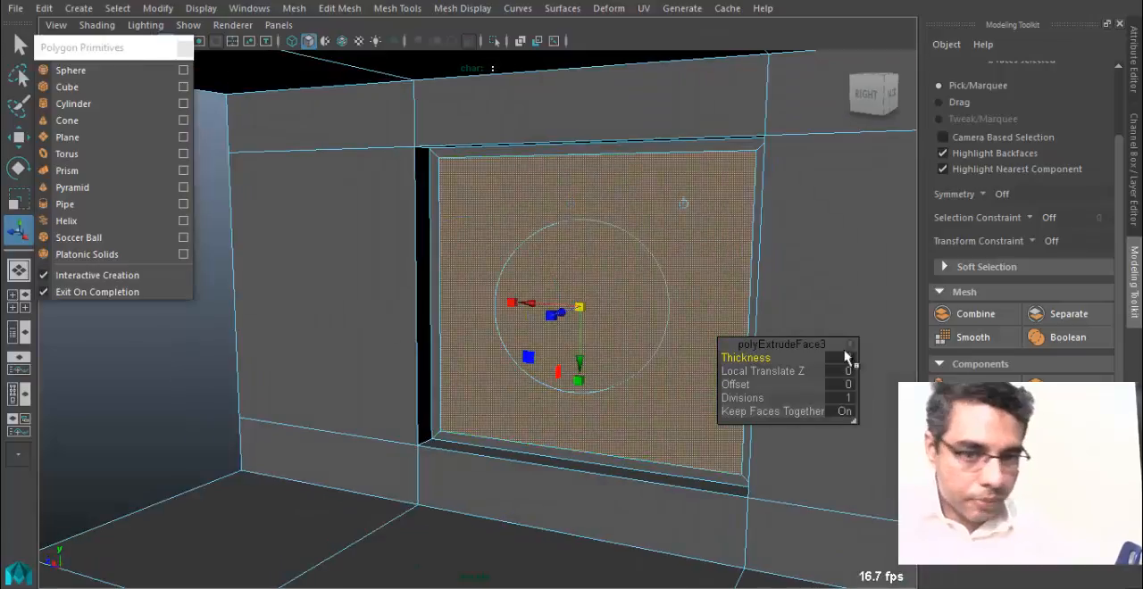
left_click(975, 385)
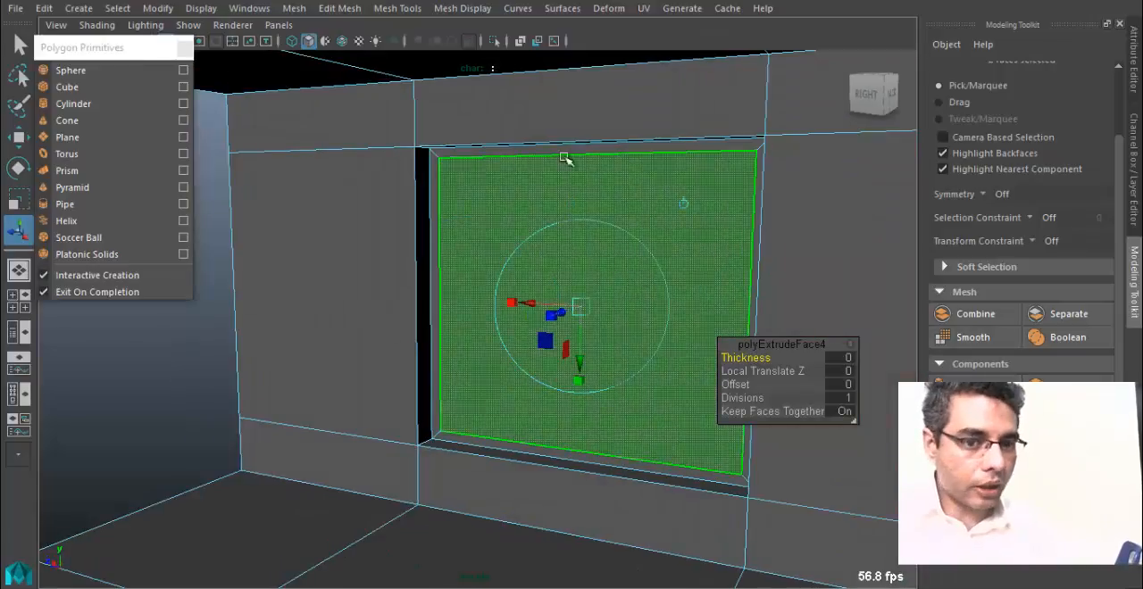
left_click_drag(530, 281, 556, 295, "alt")
right_click_drag(555, 294, 718, 375, "alt")
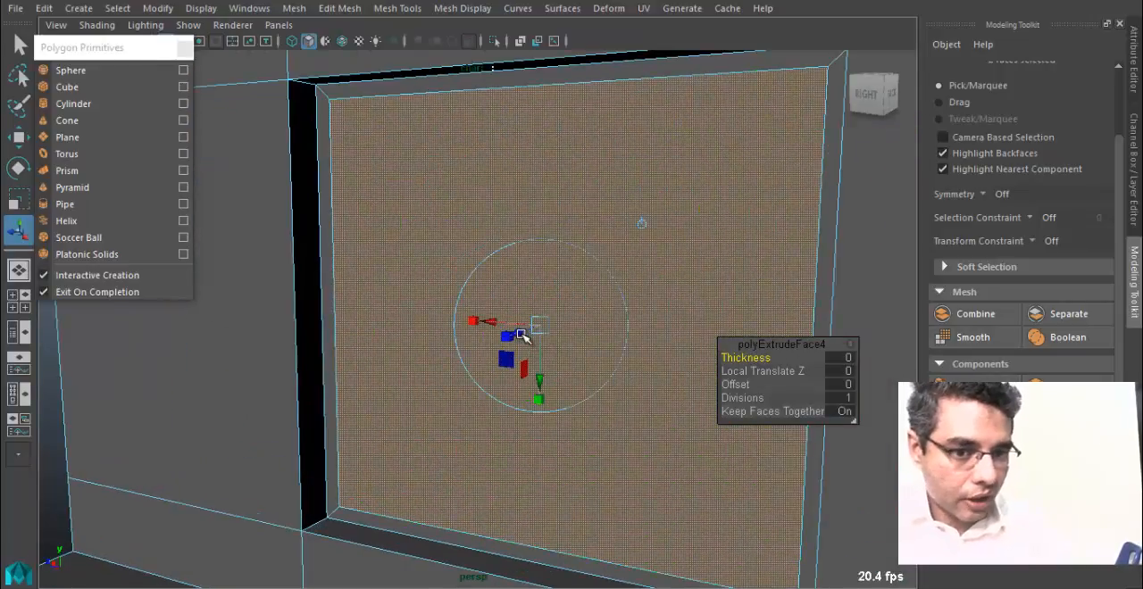
left_click_drag(525, 333, 530, 335)
middle_click_drag(509, 329, 314, 250, "alt")
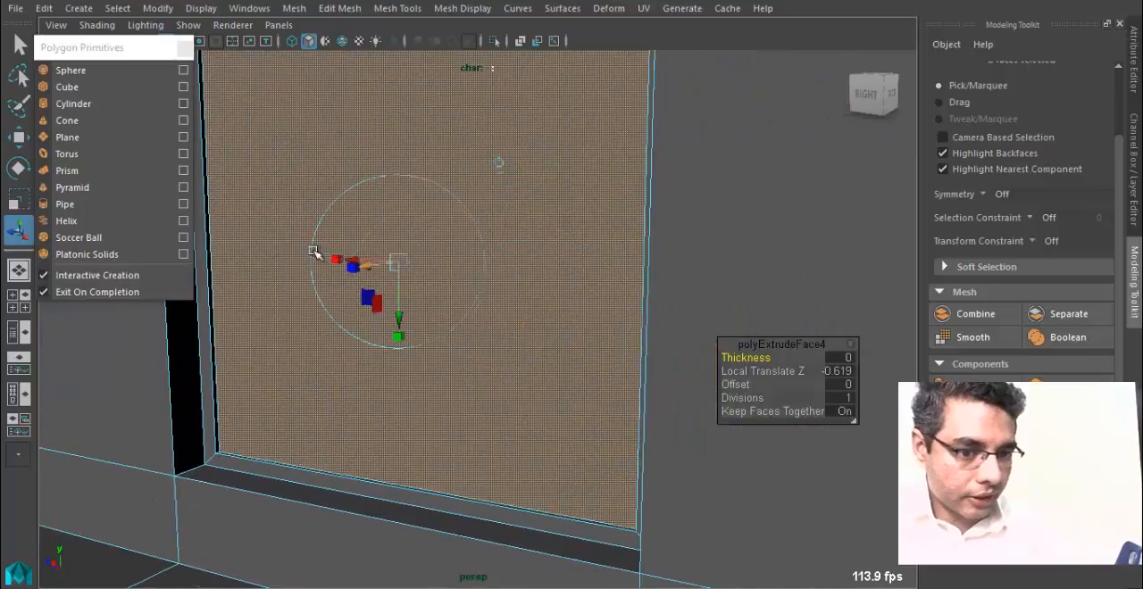
Reduce the depth of the window panels' extrusion to a Local Translate Z of about -0.426.
left_click_drag(600, 359, 347, 353, "alt")
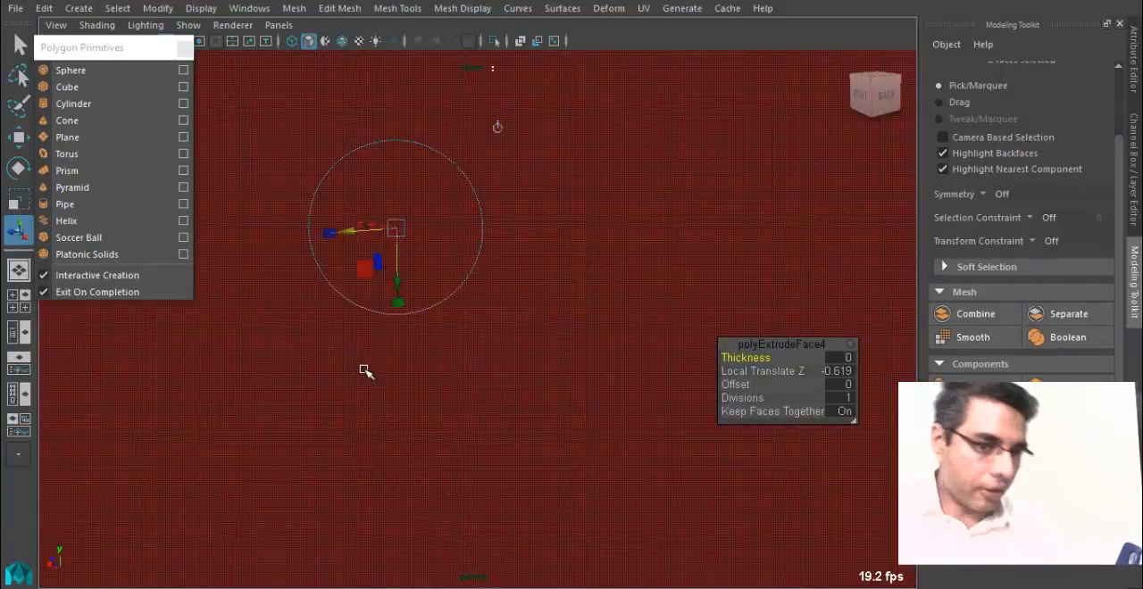
right_click_drag(365, 371, 455, 390, "alt")
right_click_drag(265, 402, 340, 439, "alt")
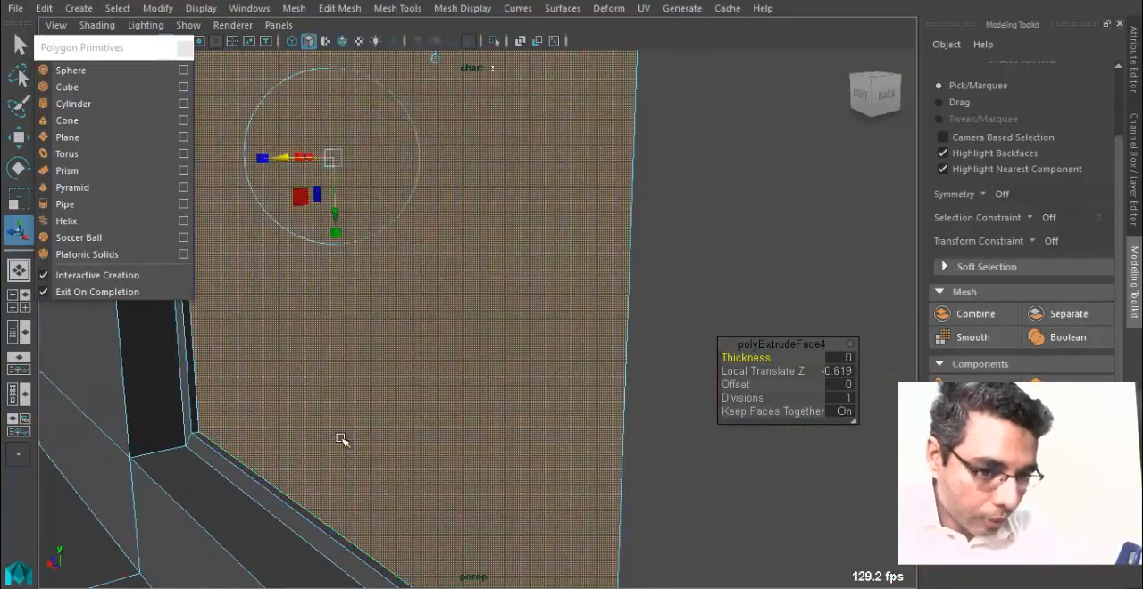
left_click_drag(281, 160, 276, 170)
left_click_drag(284, 451, 593, 173, "alt")
left_click_drag(569, 351, 500, 344, "alt")
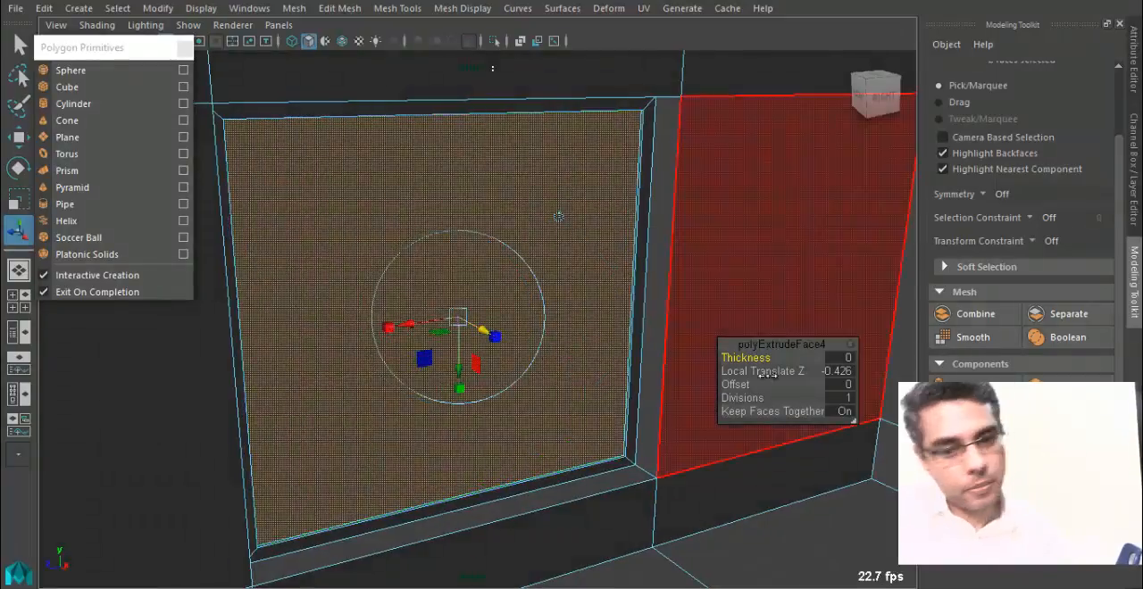
Leave the extrusion and subdivide both inset window panels into four panes each.
key("q")
left_click_drag(580, 314, 494, 264, "alt")
right_click_drag(455, 265, 326, 240, "alt")
left_click_drag(326, 245, 643, 326, "alt")
left_click(868, 345, "shift")
left_click_drag(714, 345, 460, 326, "alt")
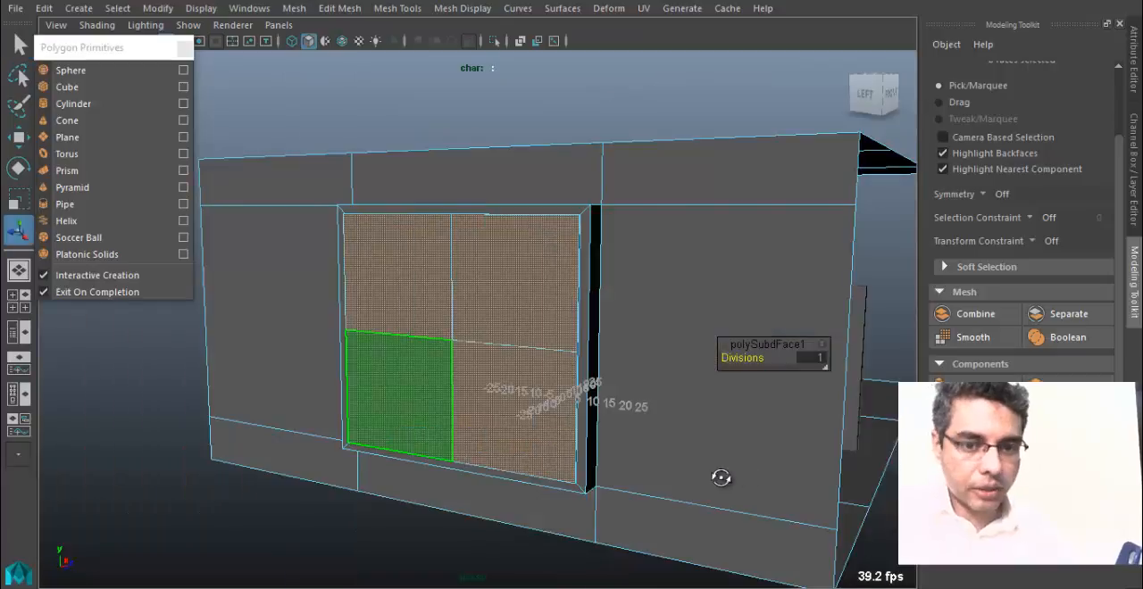
left_click_drag(722, 473, 290, 361, "alt")
left_click(292, 271)
left_click_drag(294, 276, 382, 301, "alt")
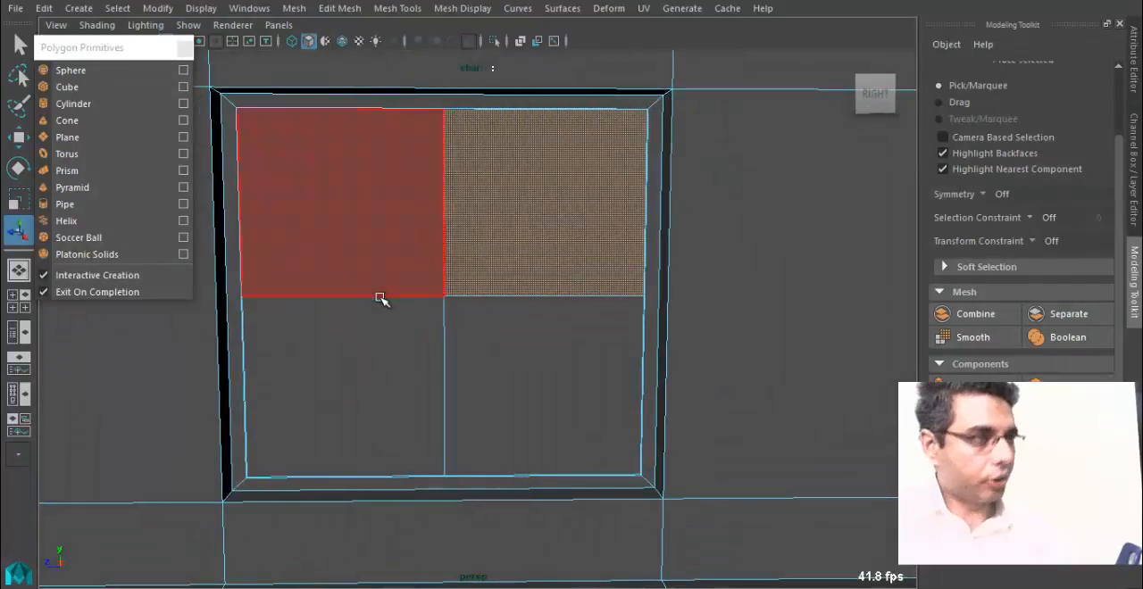
Switch to edge selection and select the vertical centre edges dividing the panes in both windows.
left_click(443, 232)
left_click_drag(443, 232, 439, 238, "alt")
right_click_drag(441, 125, 457, 87)
left_click_drag(469, 328, 599, 165, "alt")
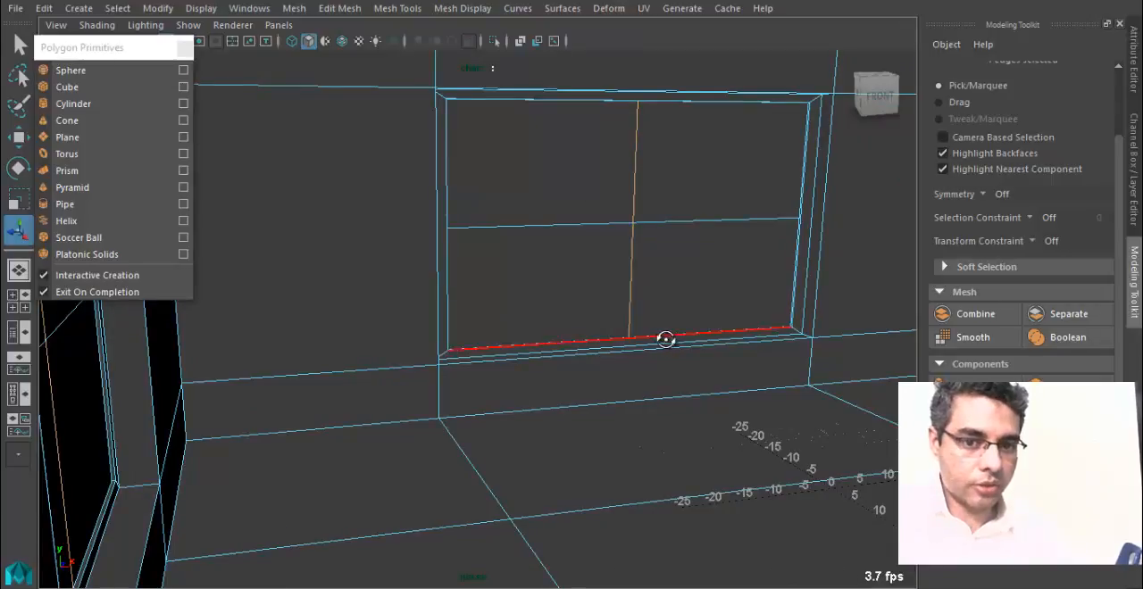
left_click_drag(666, 339, 339, 170, "alt")
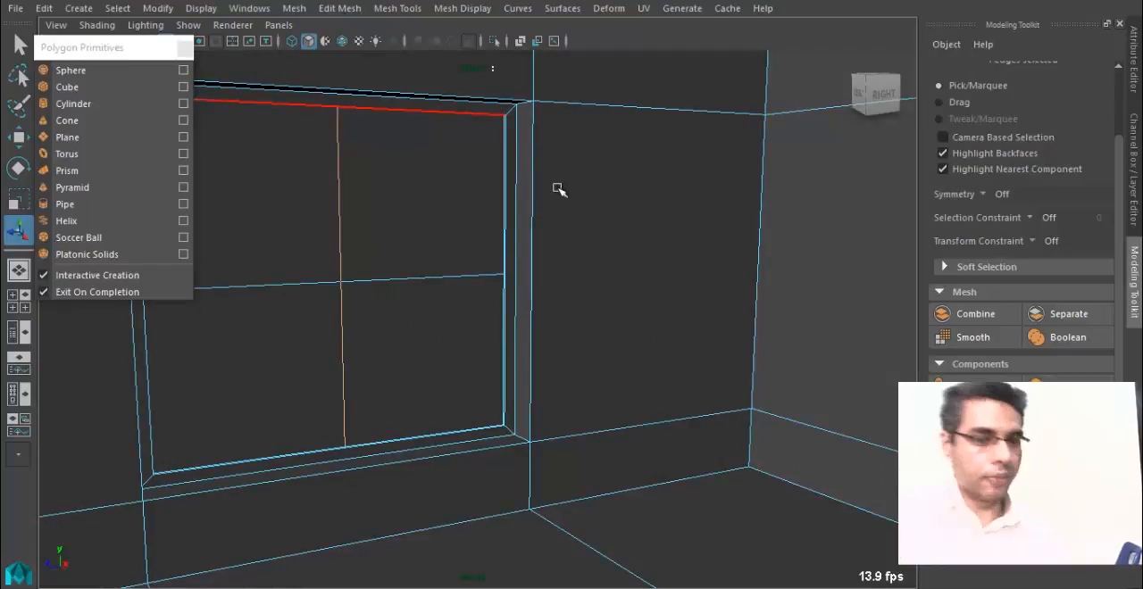
left_click_drag(357, 370, 572, 384, "alt")
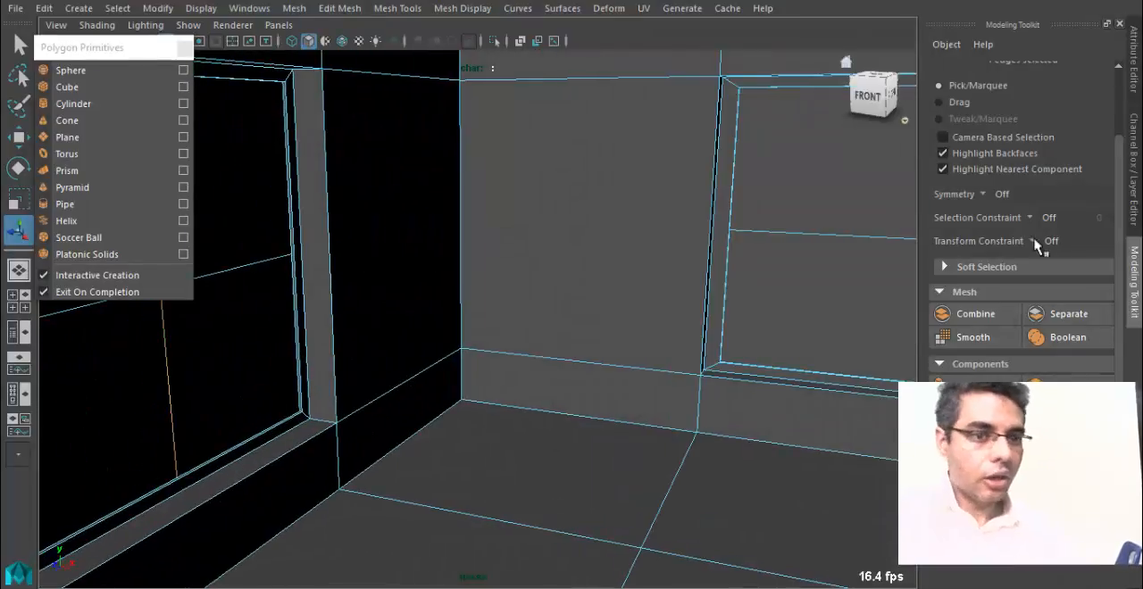
Bevel the selected vertical centre edges of both windows with a Fraction of 0.03.
left_click(339, 8)
mouse_move(397, 8)
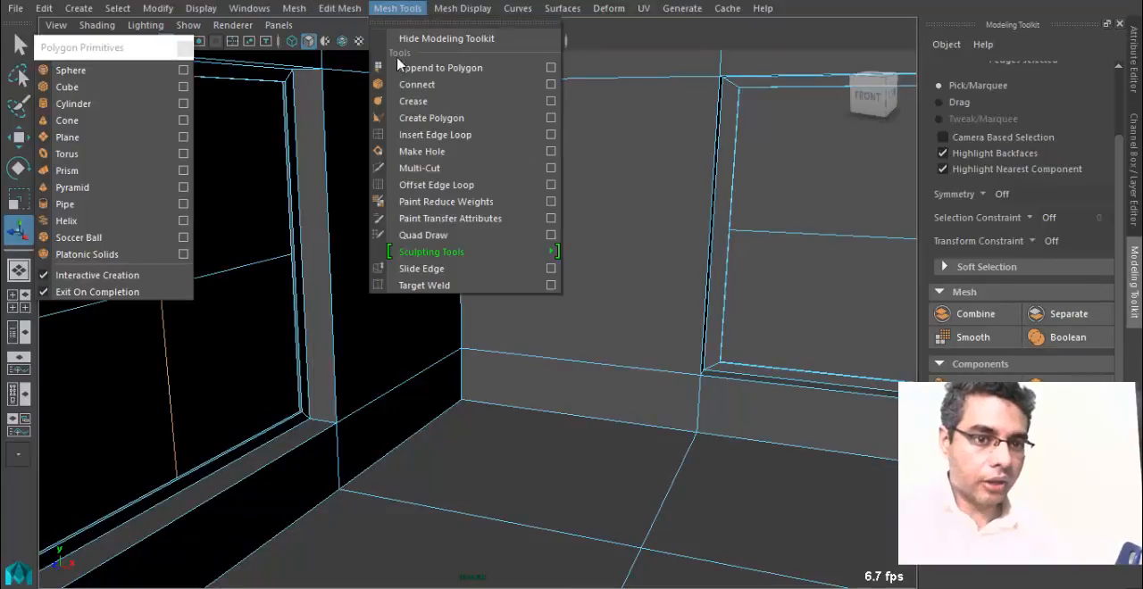
mouse_move(338, 10)
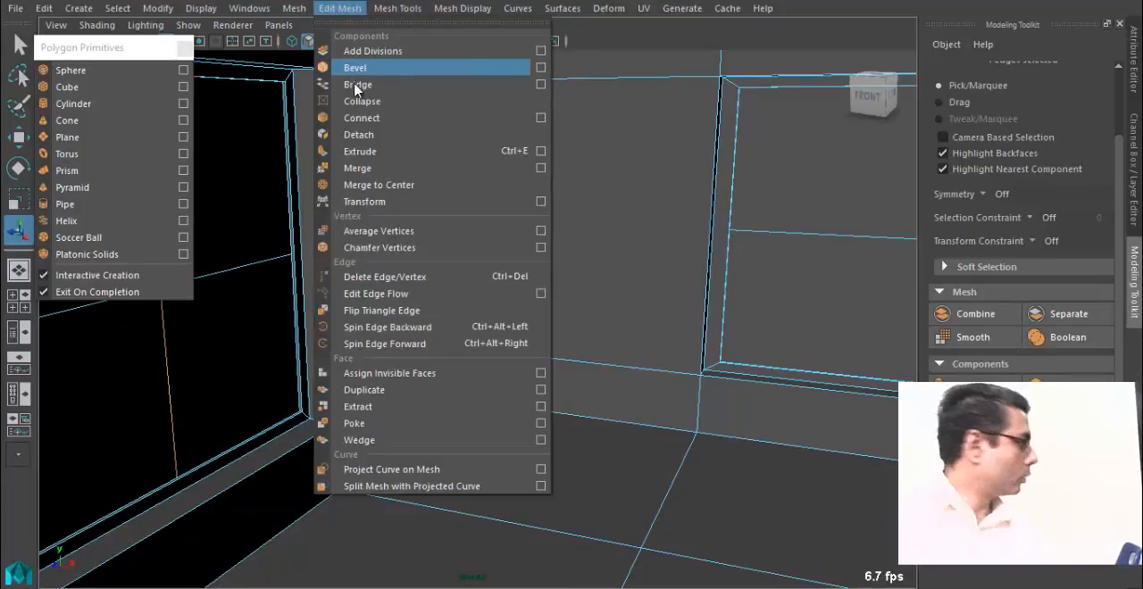
left_click(441, 67)
left_click_drag(478, 232, 358, 234, "alt")
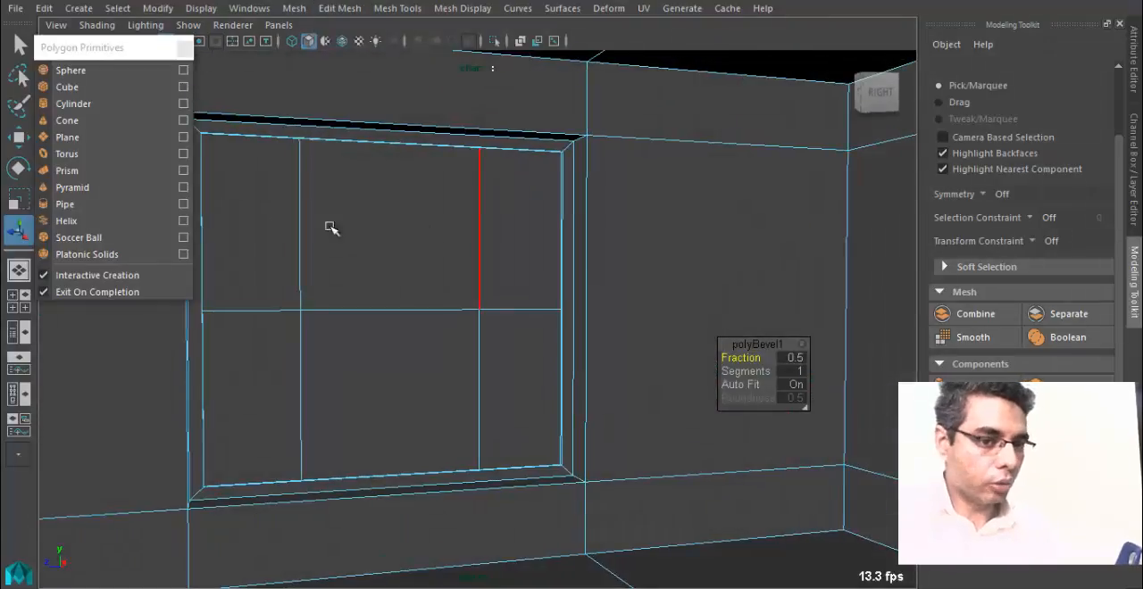
left_click_drag(750, 357, 714, 363)
left_click_drag(430, 352, 394, 323, "alt")
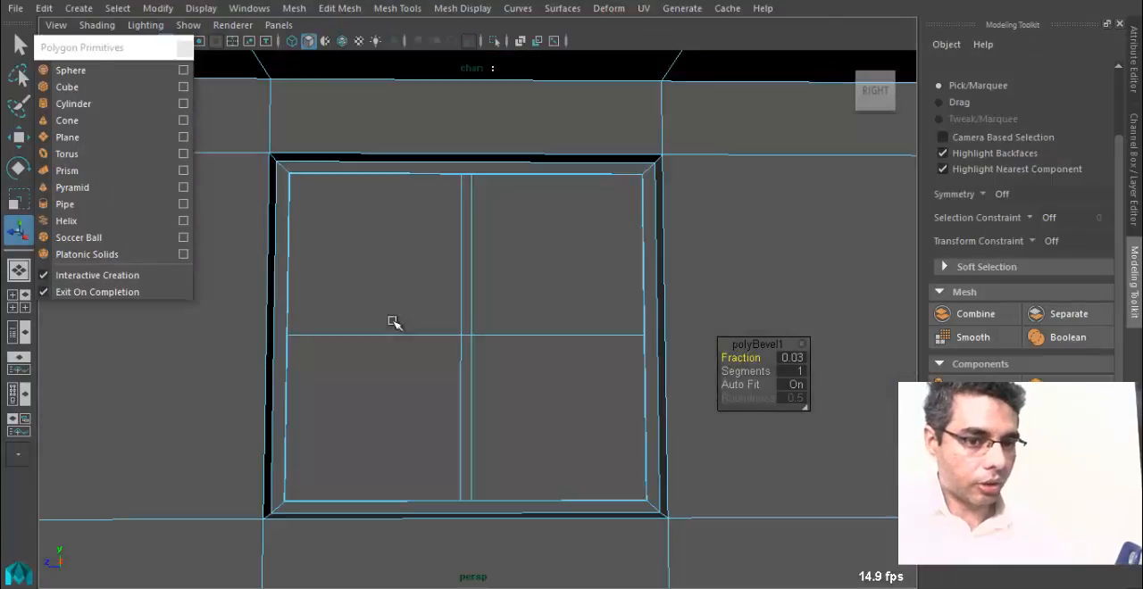
Switch to face selection and select the upper and lower faces of the narrow vertical strip in the end wall's window.
left_click_drag(472, 520, 662, 515, "alt")
left_click_drag(461, 441, 390, 429, "alt")
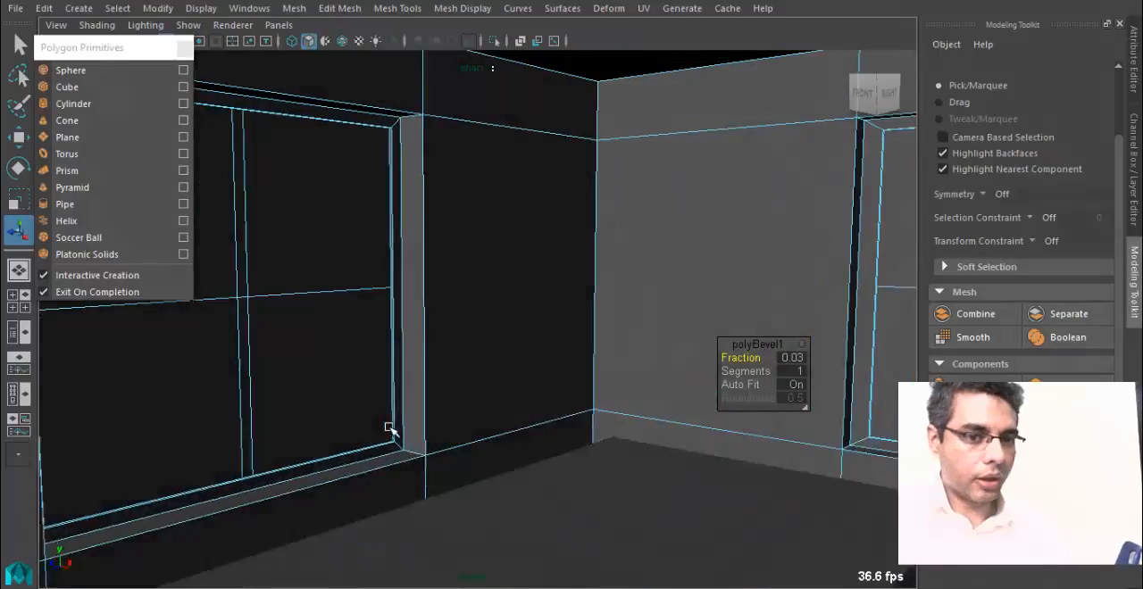
middle_click_drag(427, 290, 514, 319, "alt")
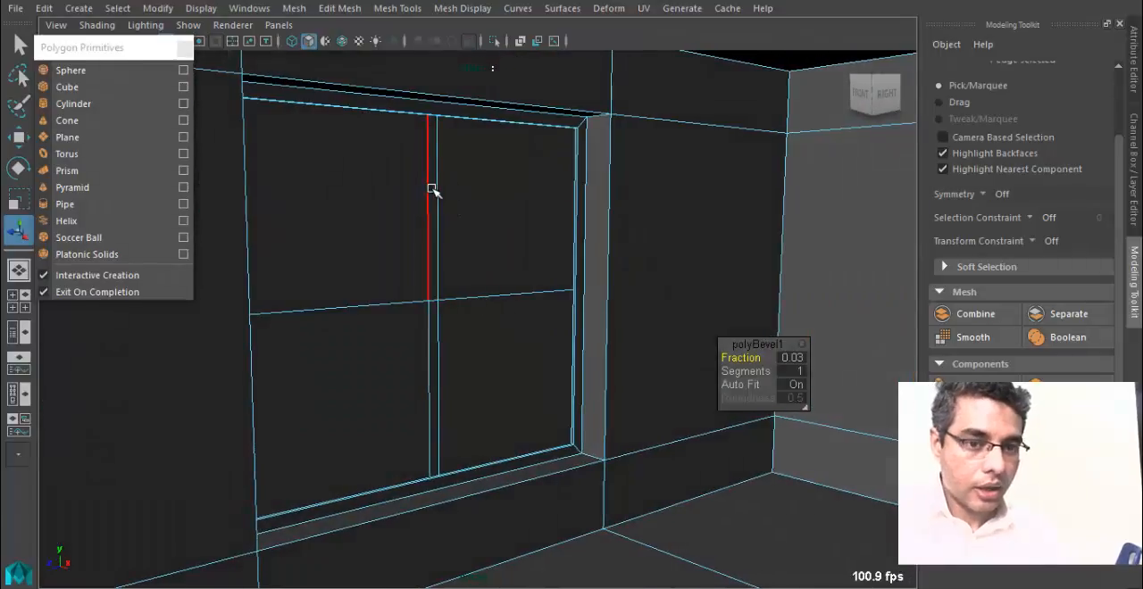
right_click_drag(431, 125, 431, 79)
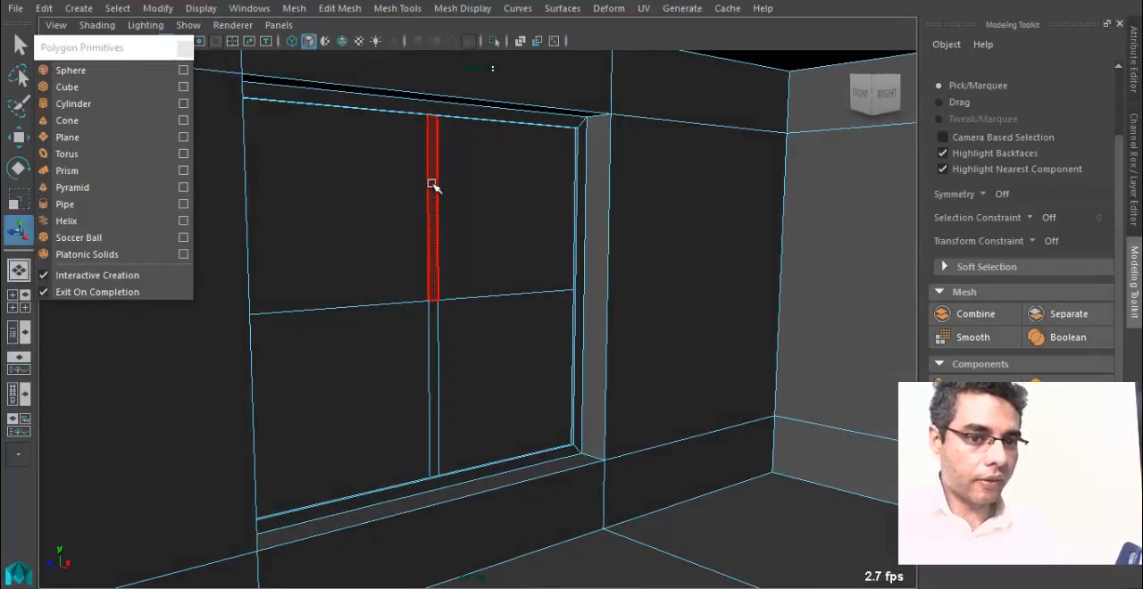
left_click(423, 354, "shift")
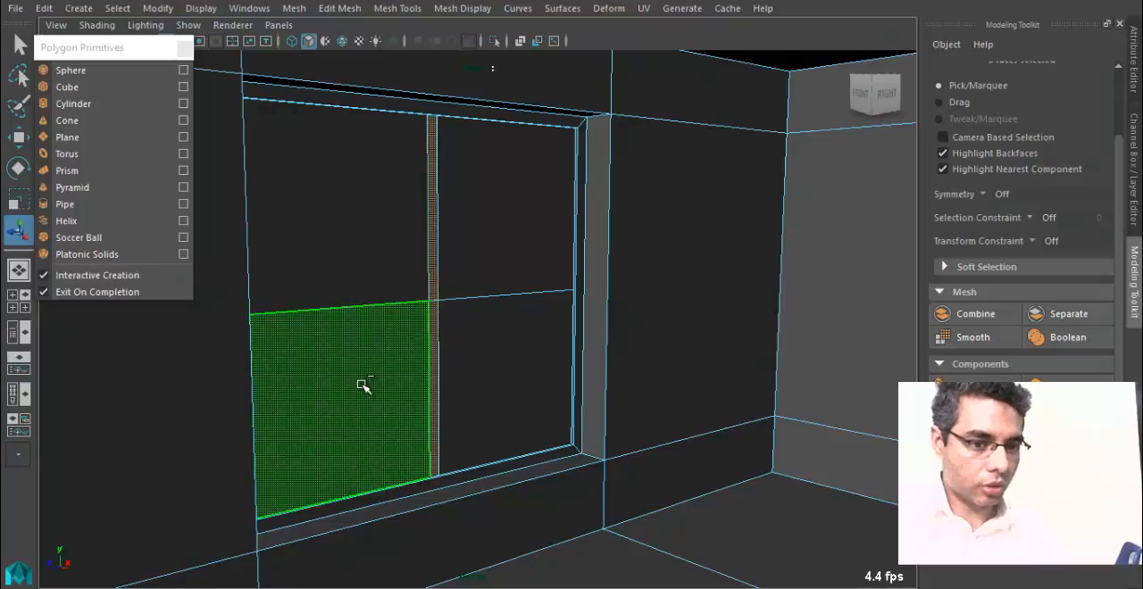
Remove the stray lower pane from the selection and add the narrow centre strip faces of the other window.
left_click(361, 385, "ctrl")
middle_click_drag(806, 362, 545, 362, "alt")
left_click_drag(545, 362, 498, 422, "alt")
left_click(762, 243, "shift")
left_click(758, 319, "shift")
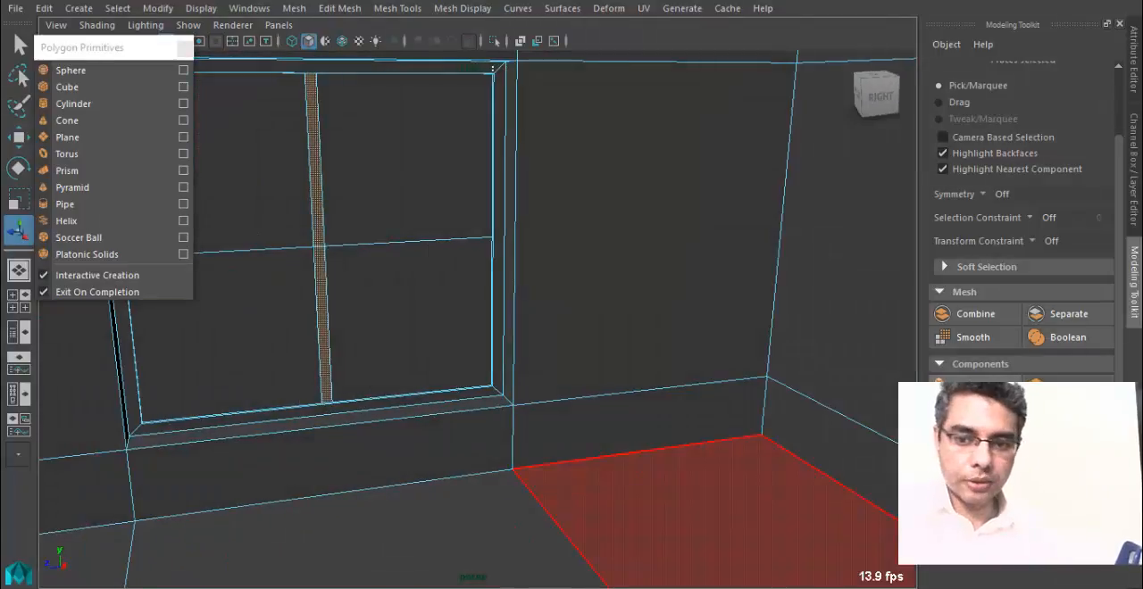
Extrude the selected centre strip faces slightly out from the panes to form raised bars, and return to object selection.
left_click(975, 387)
left_click_drag(308, 406, 762, 437, "alt")
scroll(762, 444, "up", 3)
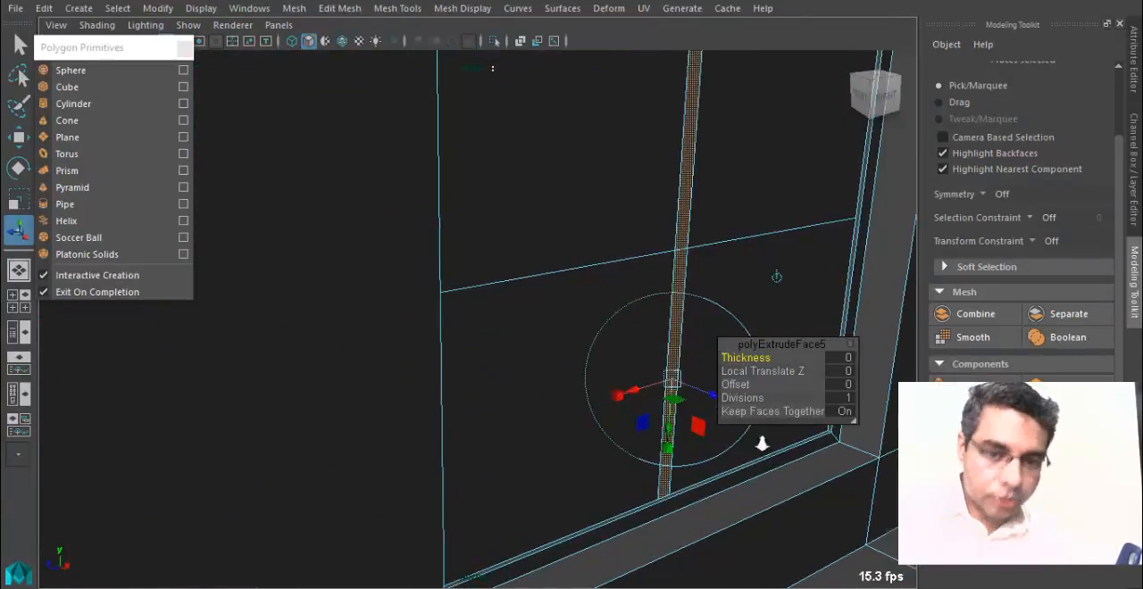
middle_click_drag(762, 444, 389, 368, "alt")
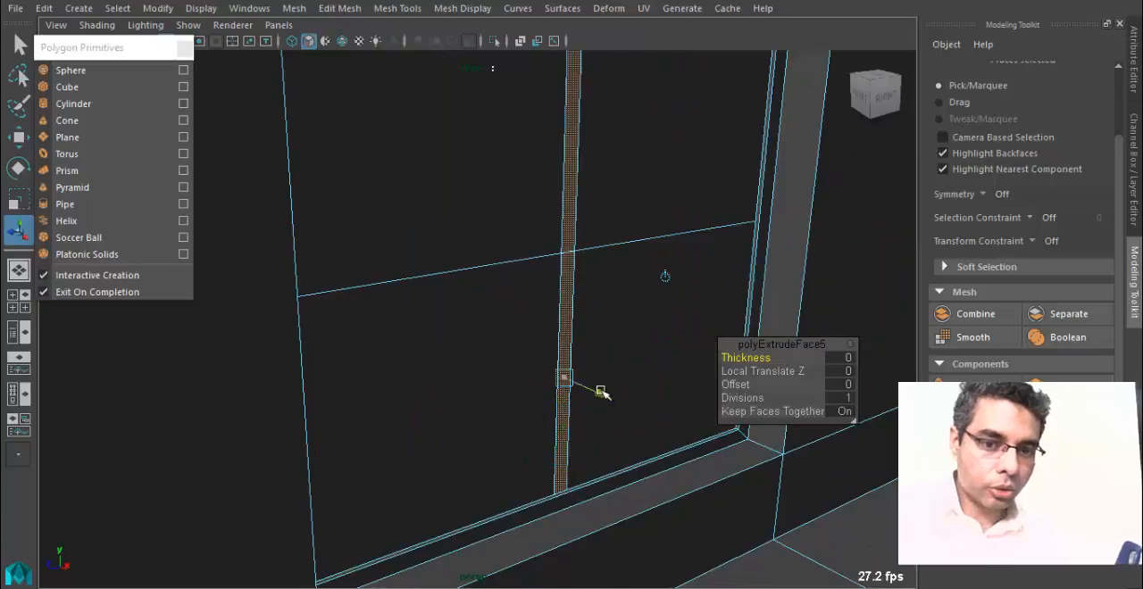
left_click_drag(601, 393, 605, 395)
left_click_drag(586, 429, 499, 299, "alt")
key("q")
right_click_drag(672, 125, 728, 90)
left_click(701, 278)
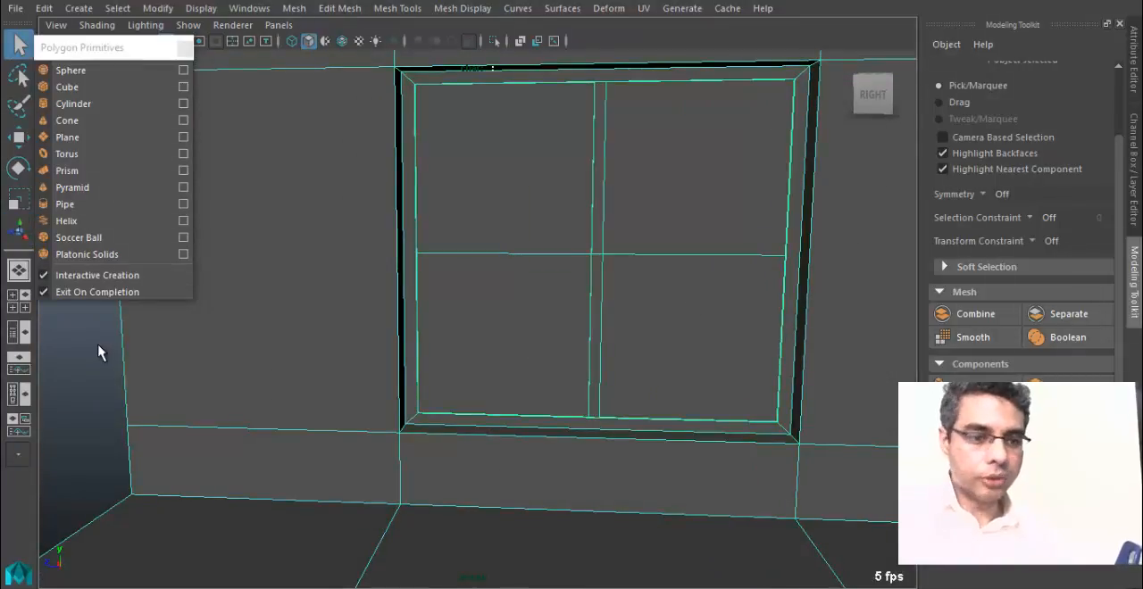
Deselect the room and look over both windows and their centre bars from inside.
left_click_drag(384, 406, 510, 314, "alt")
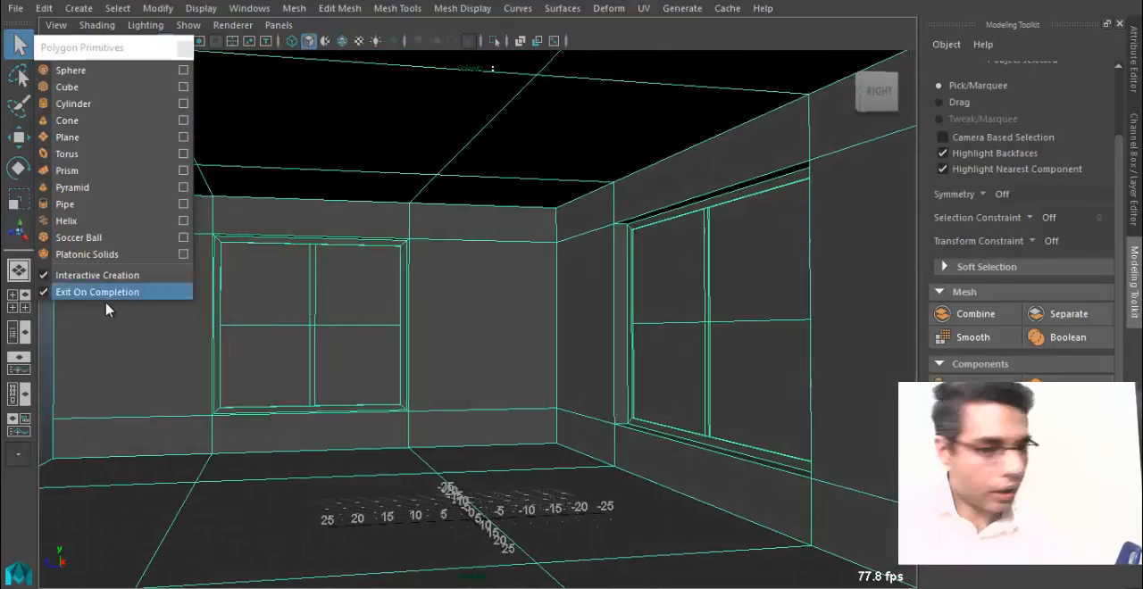
left_click(46, 370)
middle_click_drag(406, 411, 488, 420, "alt")
left_click_drag(393, 424, 477, 438, "alt")
middle_click_drag(477, 438, 302, 398, "alt")
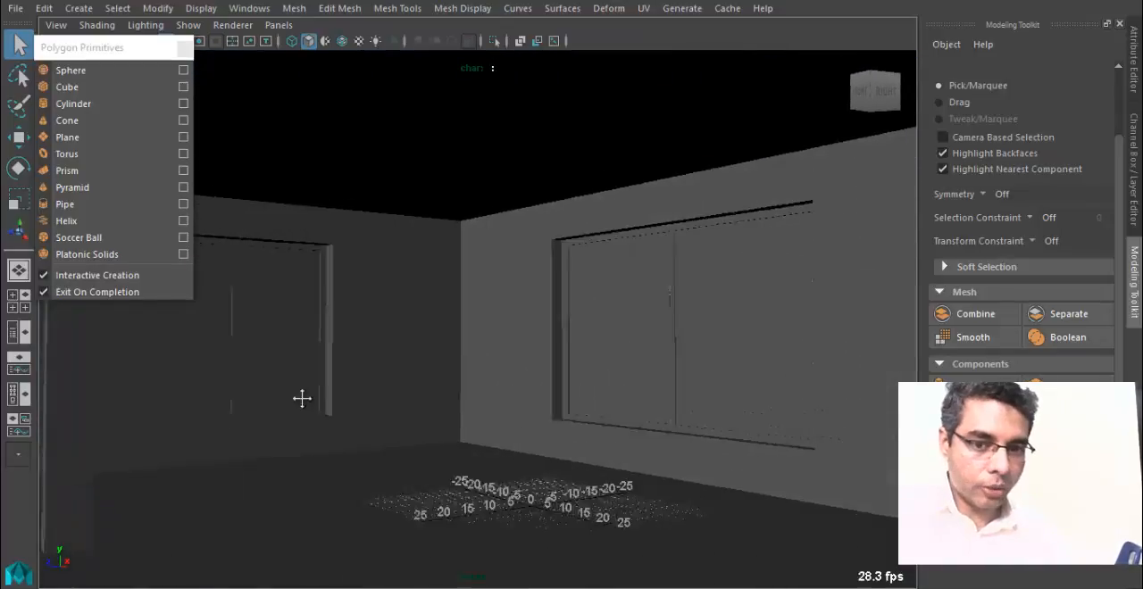
left_click_drag(301, 399, 304, 417, "alt")
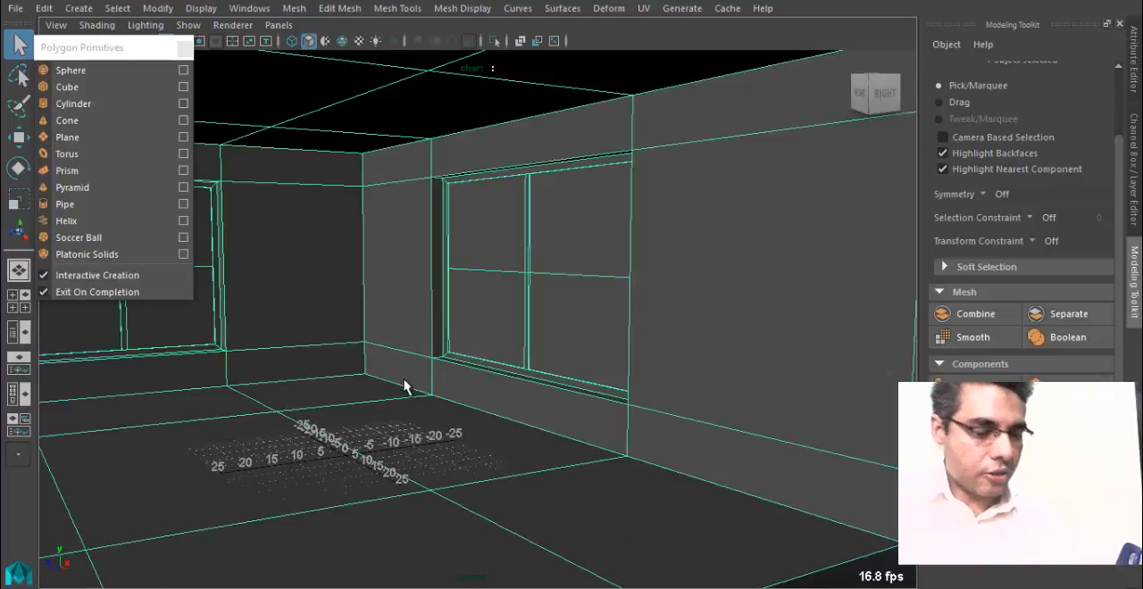
Examine the right-hand window's centre bar and lower frame up close, briefly using edge selection before returning to object selection.
right_click_drag(404, 386, 580, 416, "alt")
left_click_drag(584, 468, 648, 450, "alt")
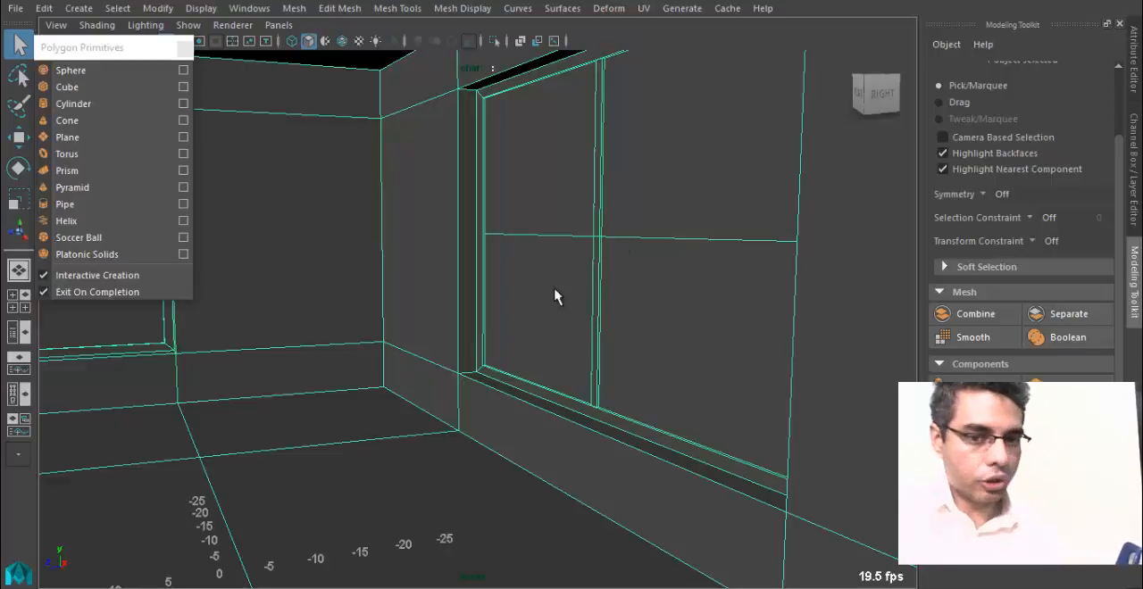
middle_click_drag(585, 387, 464, 371, "alt")
right_click_drag(465, 370, 625, 461, "alt")
middle_click_drag(588, 367, 360, 301, "alt")
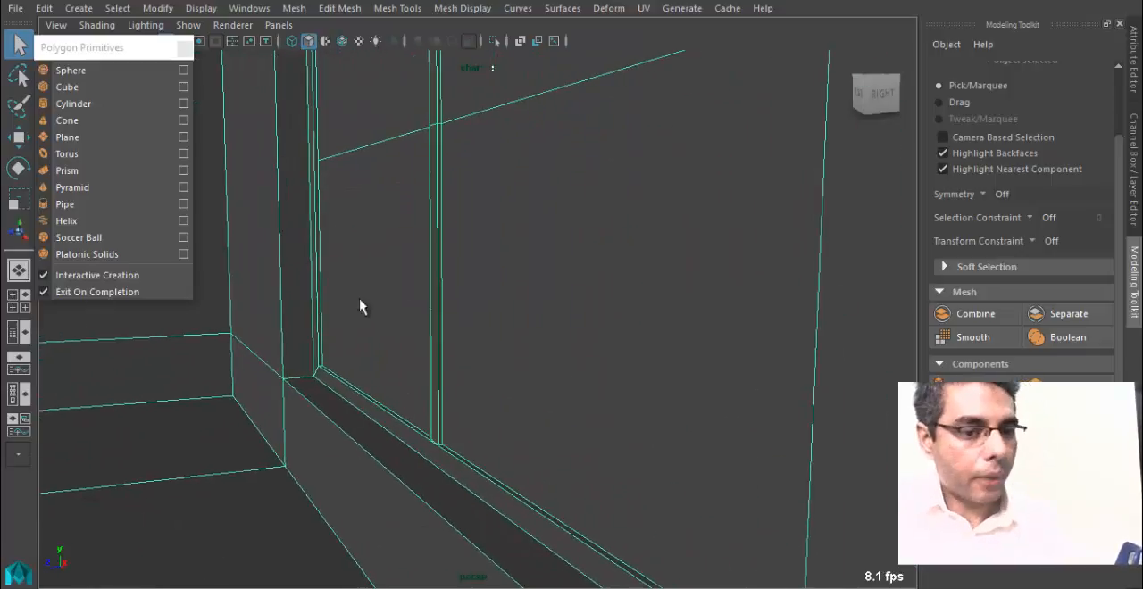
right_click_drag(446, 124, 441, 158)
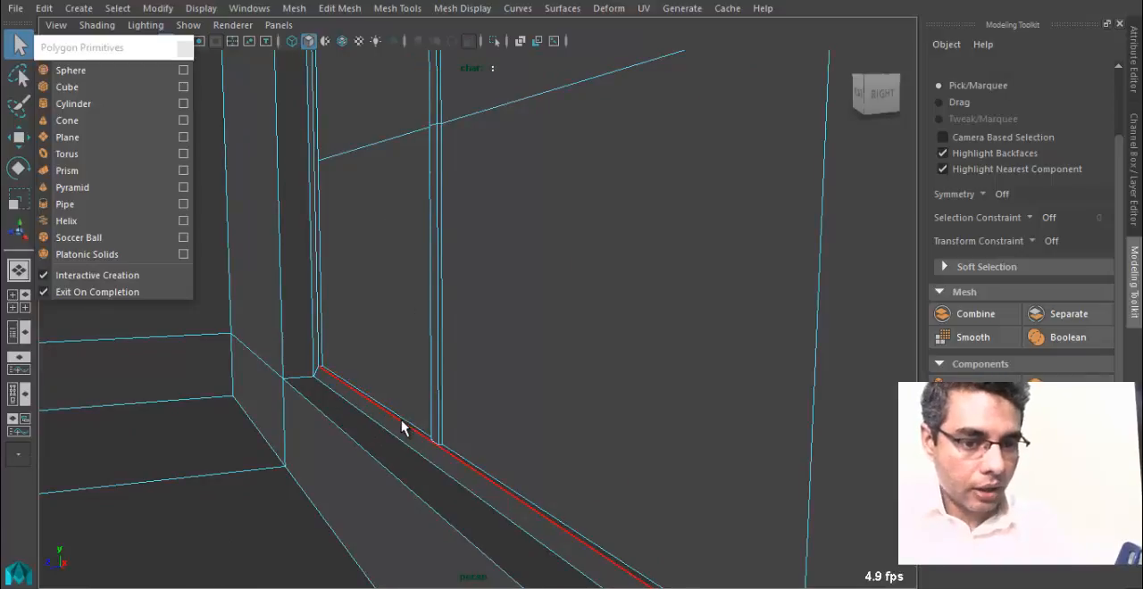
right_click_drag(636, 444, 572, 384, "alt")
right_click_drag(459, 124, 561, 99)
right_click_drag(339, 294, 89, 480, "alt")
middle_click_drag(89, 480, 824, 531, "alt")
left_click_drag(823, 531, 680, 464, "alt")
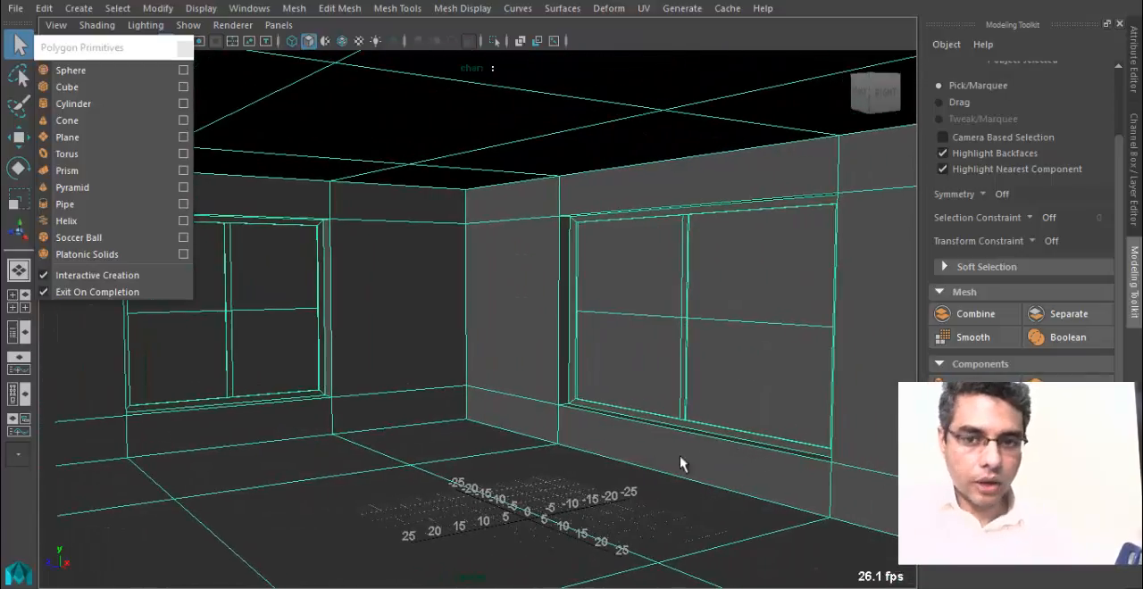
Move the floating Polygon Primitives list clear of the viewport toolbar and view the viewport renderer choices in the hotbox.
left_click(115, 48)
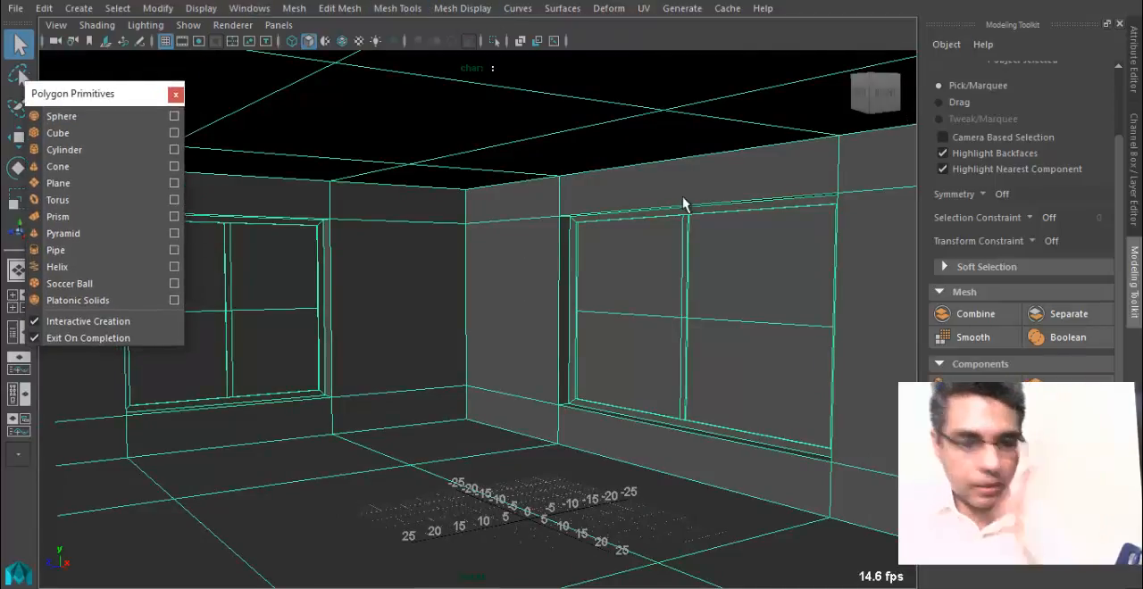
key("space")
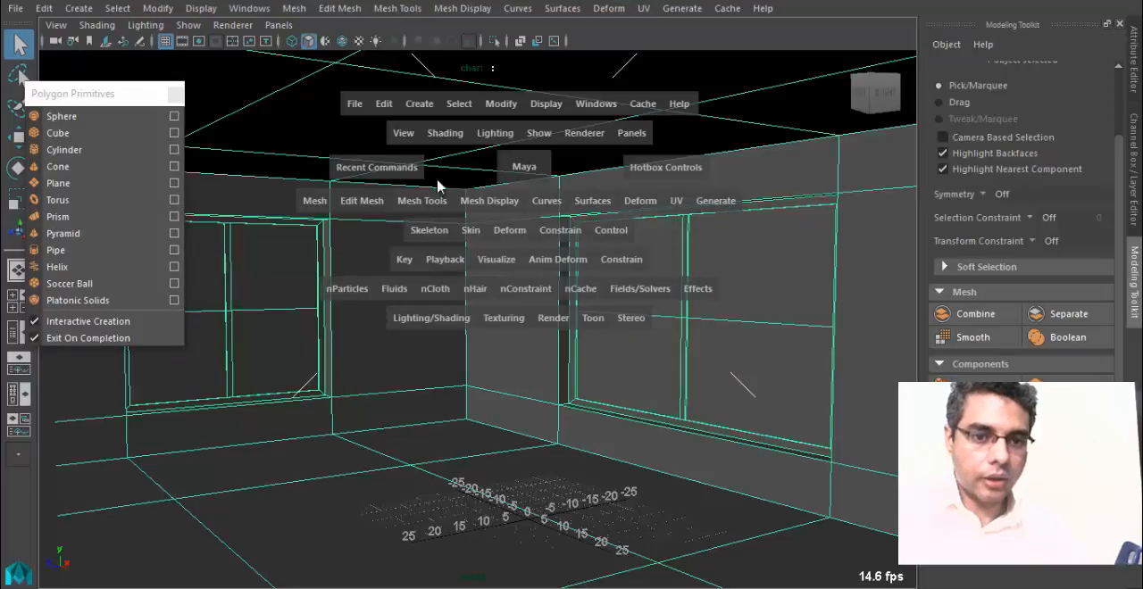
left_click(583, 136)
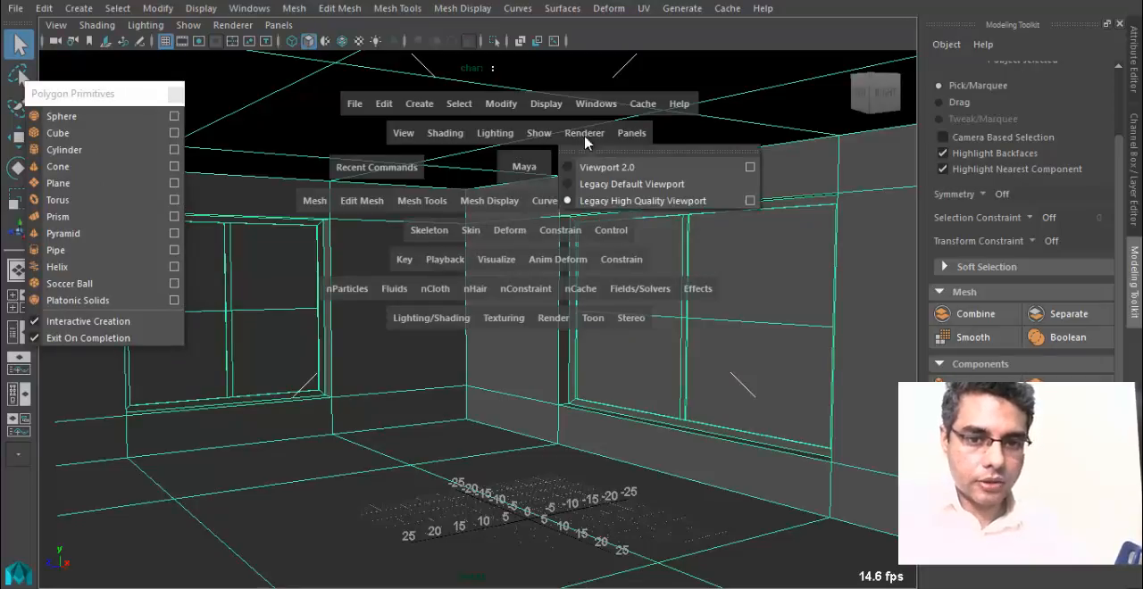
left_click(577, 134)
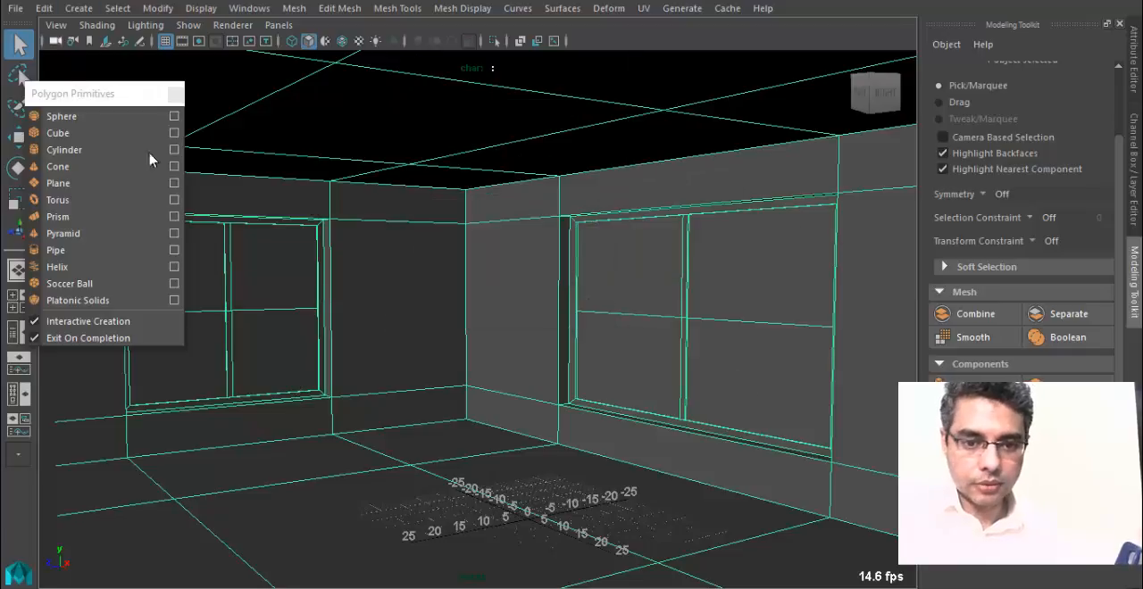
Render the current frame of the room's interior view using the hotbox.
key("space")
left_click_drag(498, 259, 561, 545)
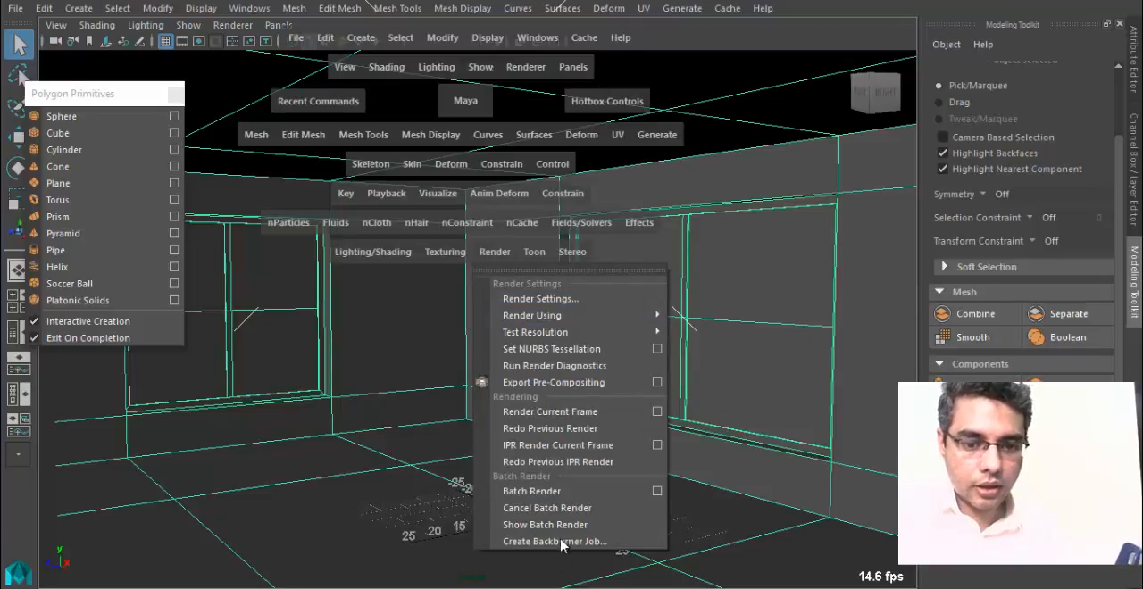
left_click(589, 412)
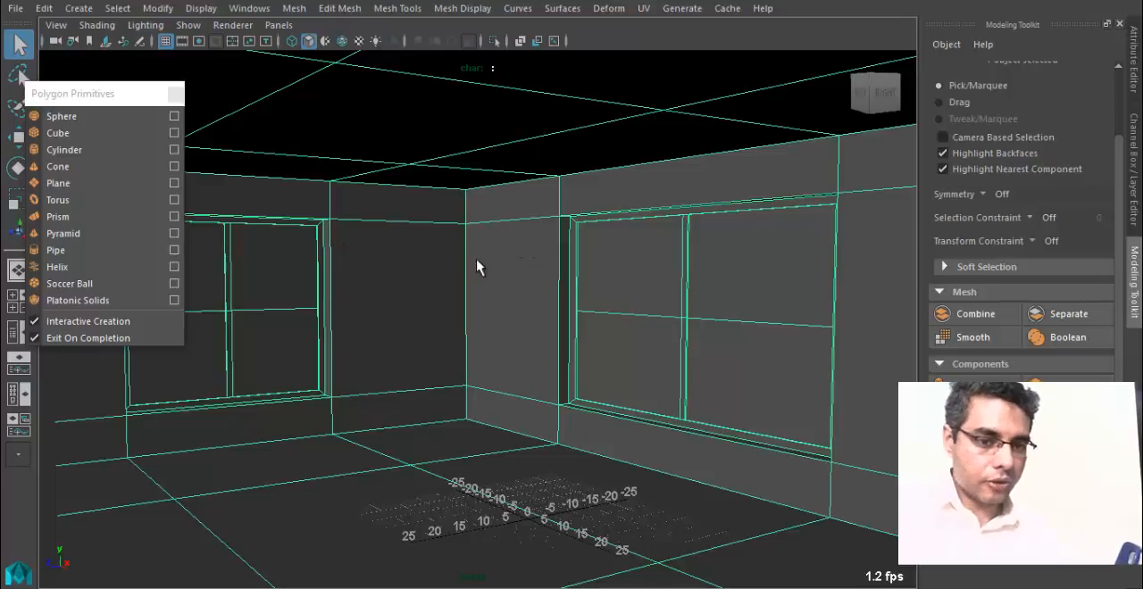
Adjust the room view slightly and bring up the hotbox over it.
middle_click_drag(496, 263, 494, 250, "alt")
key("space")
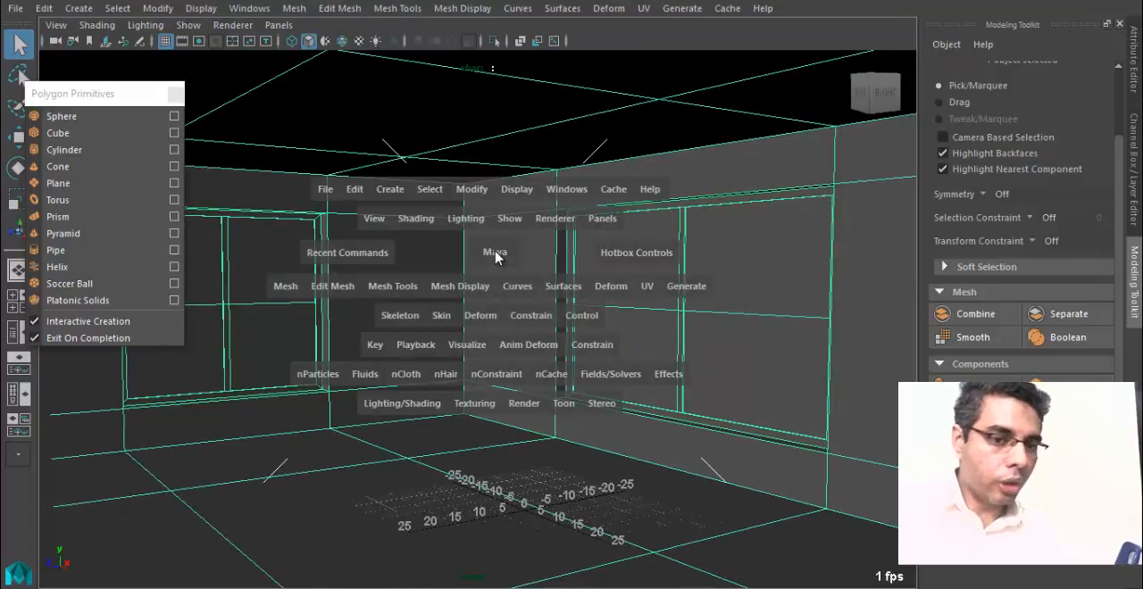
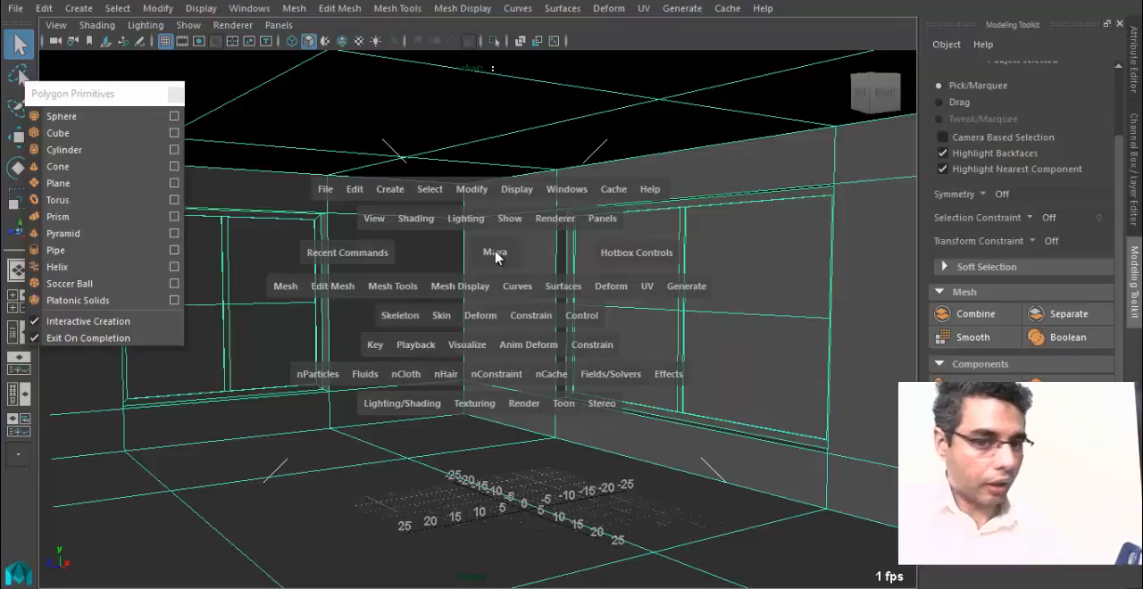
Show the Status Line in the interface.
left_click(524, 404)
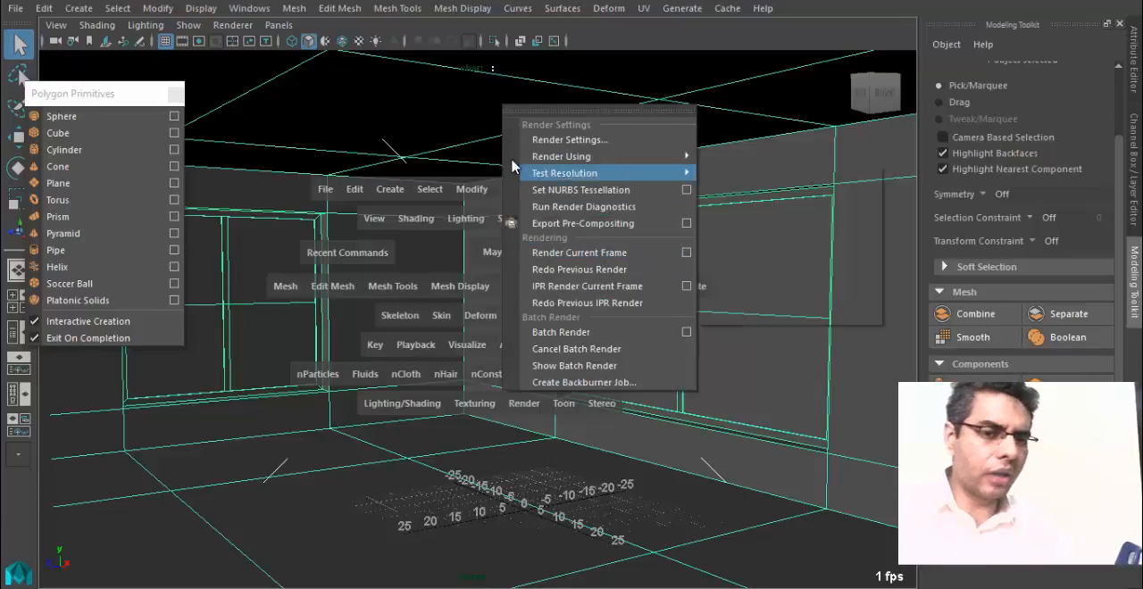
right_click(15, 28)
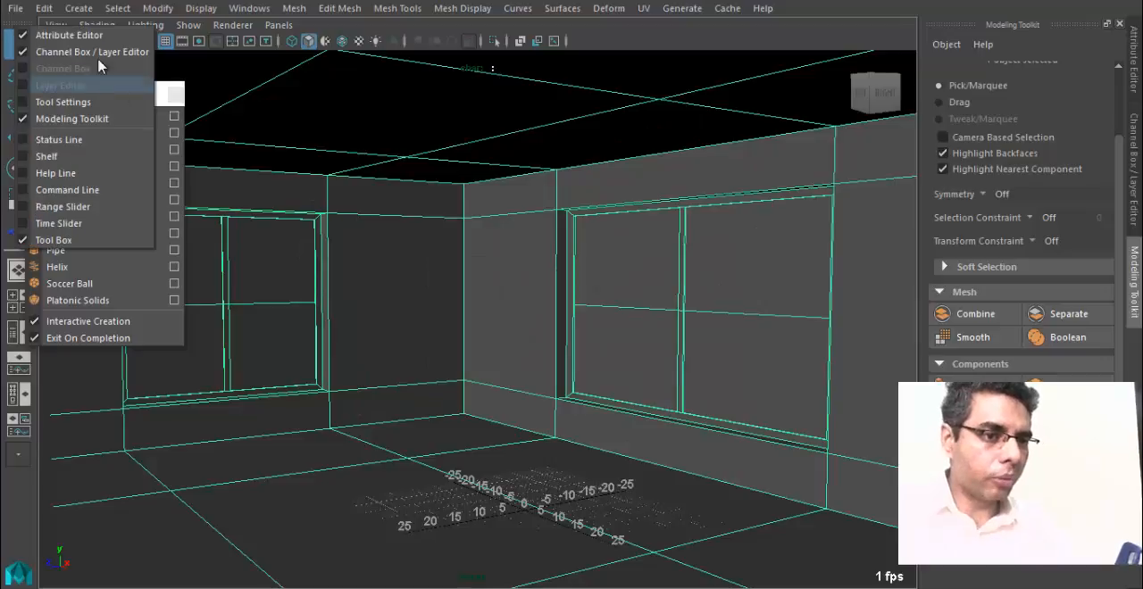
left_click(93, 139)
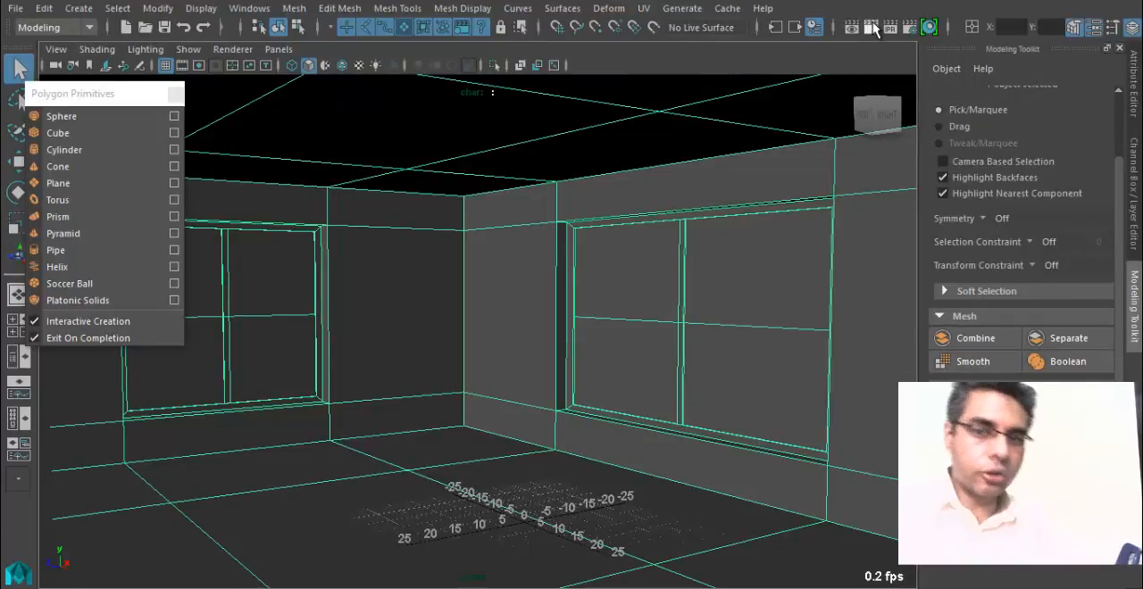
Render the current frame of the room's corner view, check the windows, and close the render.
left_click(868, 30)
left_click_drag(738, 46, 548, 1)
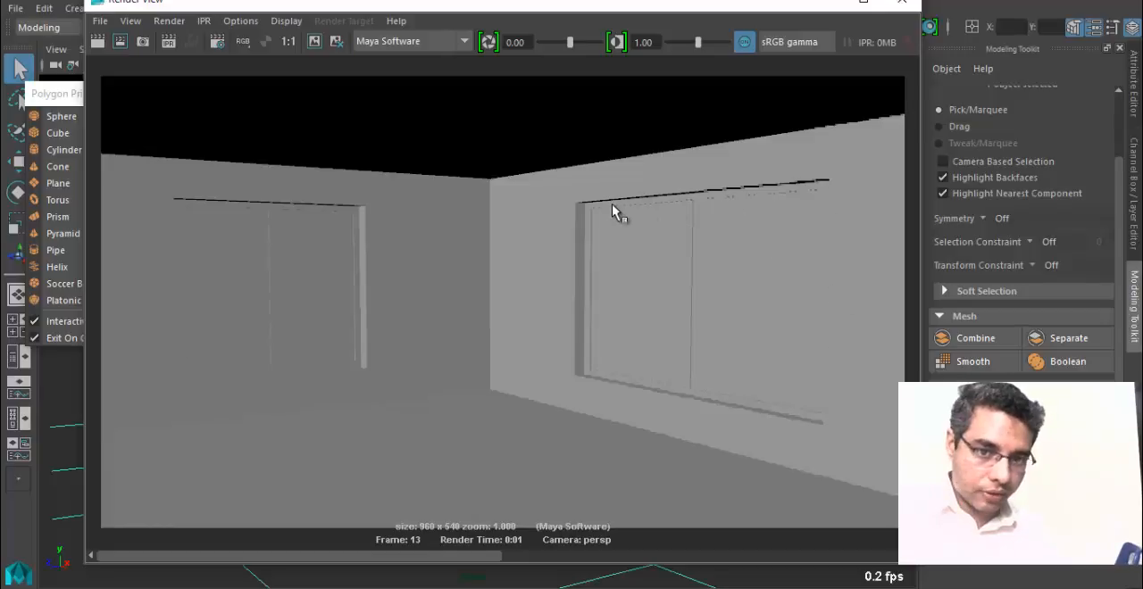
left_click(902, 2)
Render a frontal view of the window wall, check its frame and bar, and close the render.
left_click_drag(627, 375, 495, 319, "alt")
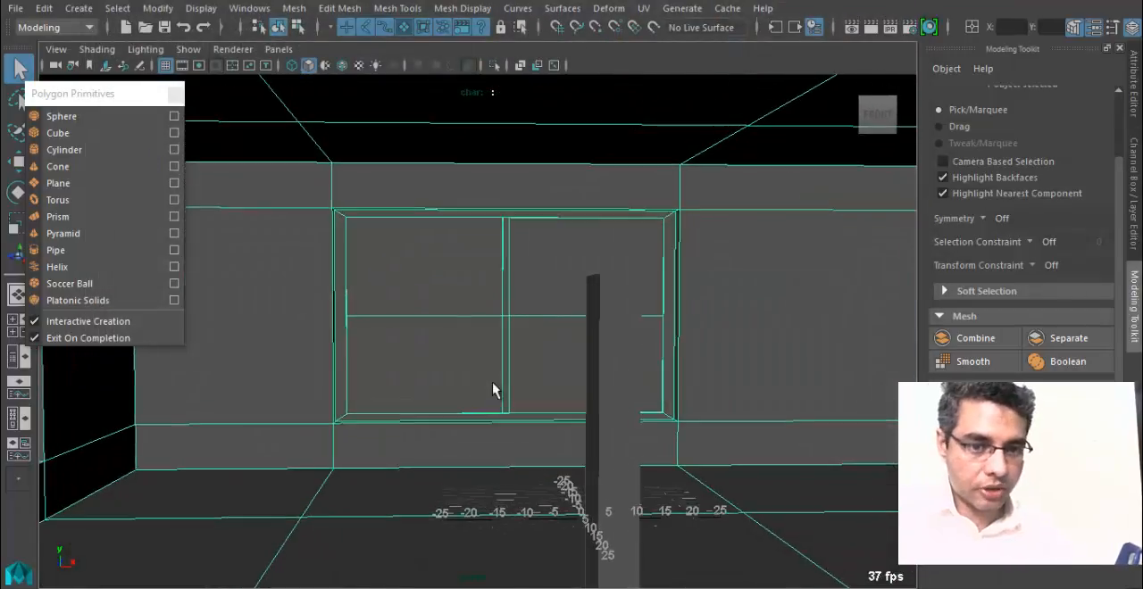
left_click(867, 32)
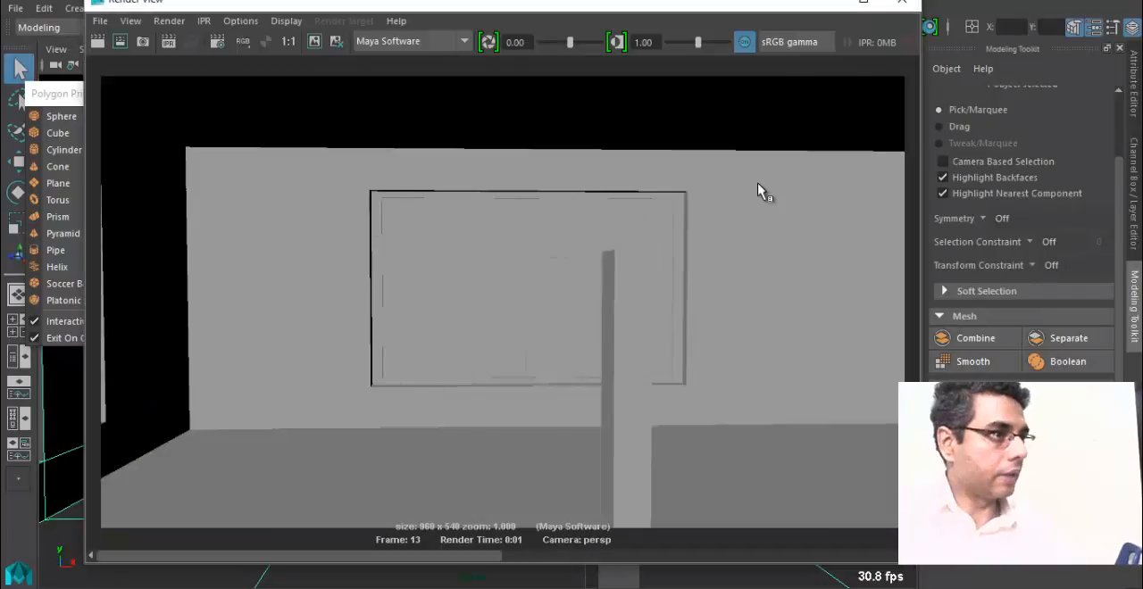
left_click(901, 3)
Switch the room to edge selection and select the outer lower edge of the window recess.
right_click_drag(488, 331, 688, 349, "alt")
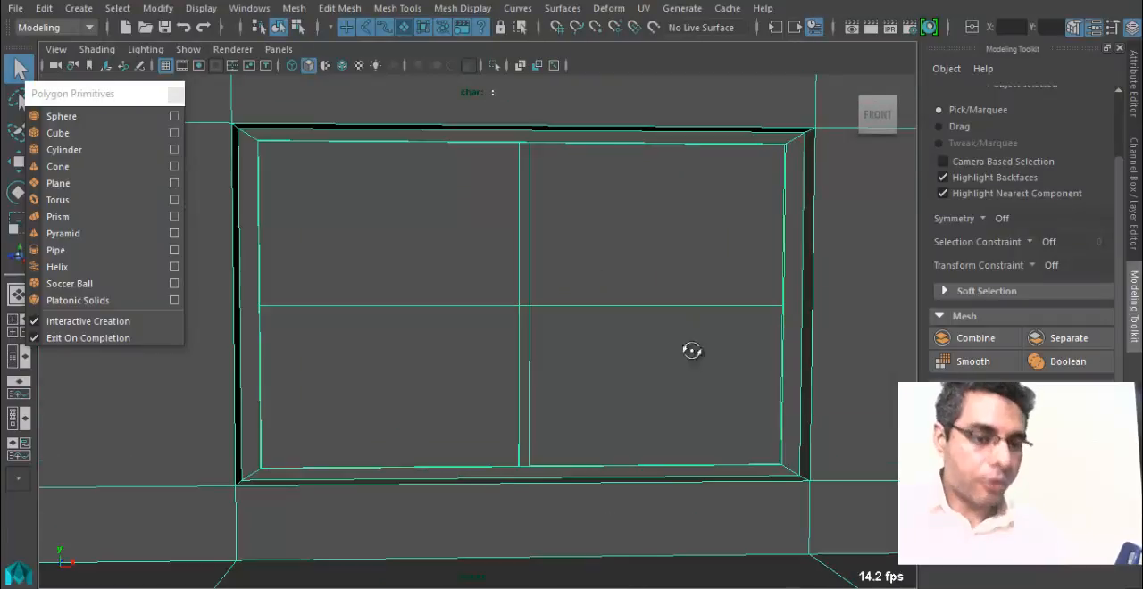
left_click_drag(689, 349, 290, 308, "alt")
middle_click_drag(290, 308, 134, 210, "alt")
right_click_drag(134, 210, 693, 402, "alt")
middle_click_drag(694, 401, 184, 291, "alt")
right_click_drag(411, 295, 418, 88)
left_click(423, 304)
Inspect the recess corner up close and add the recess's other outer border edges to the edge selection.
right_click_drag(589, 400, 542, 402, "alt")
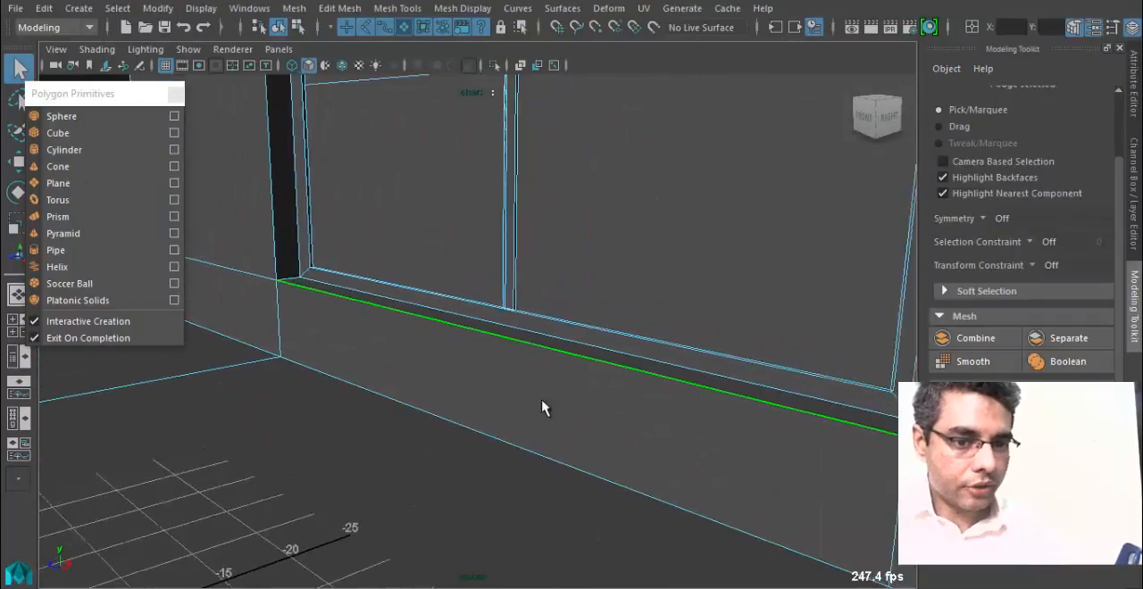
left_click_drag(542, 401, 487, 399, "alt")
middle_click_drag(487, 399, 549, 405, "alt")
left_click_drag(549, 413, 485, 370, "alt")
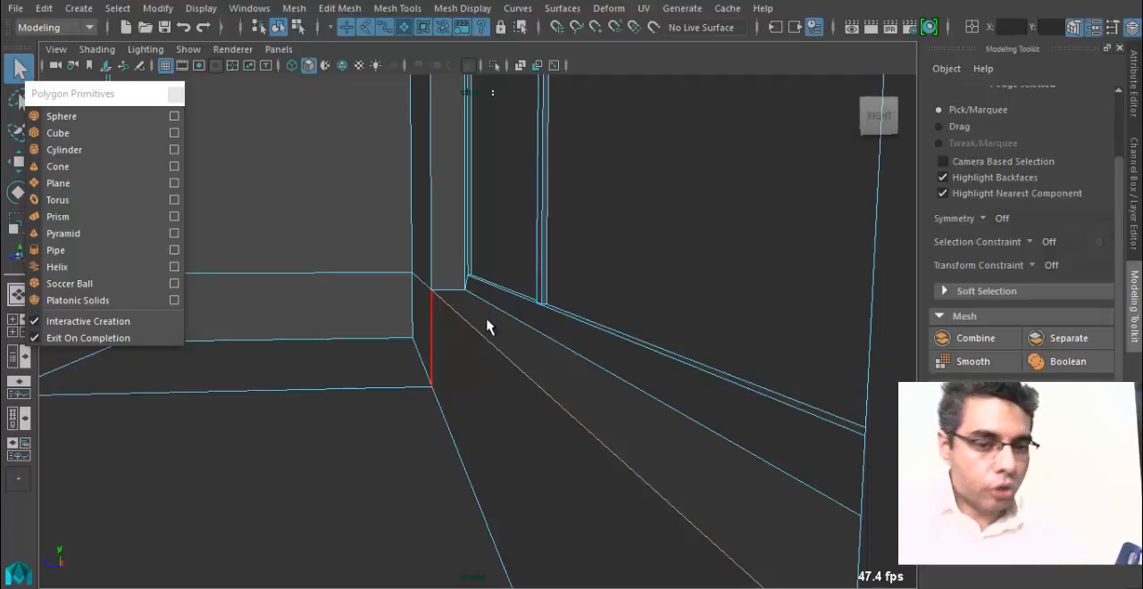
scroll(409, 404, "down", 1)
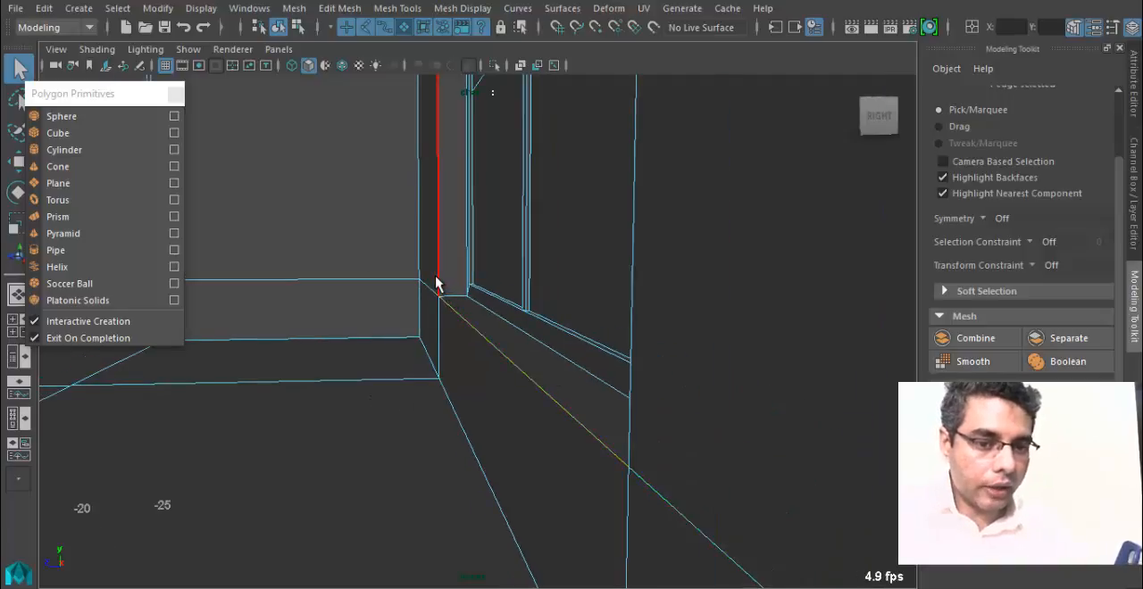
left_click_drag(411, 355, 508, 343, "alt")
middle_click_drag(506, 348, 502, 407, "alt")
scroll(501, 408, "down", 2)
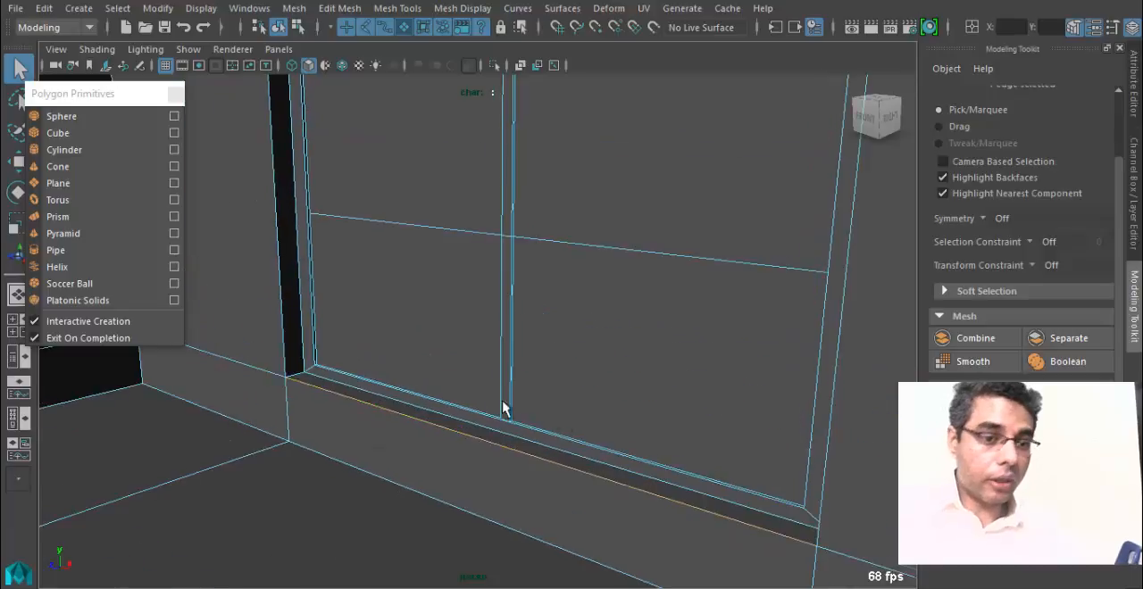
left_click(278, 245, "shift")
middle_click_drag(388, 271, 377, 382, "alt")
left_click_drag(377, 382, 449, 174, "alt")
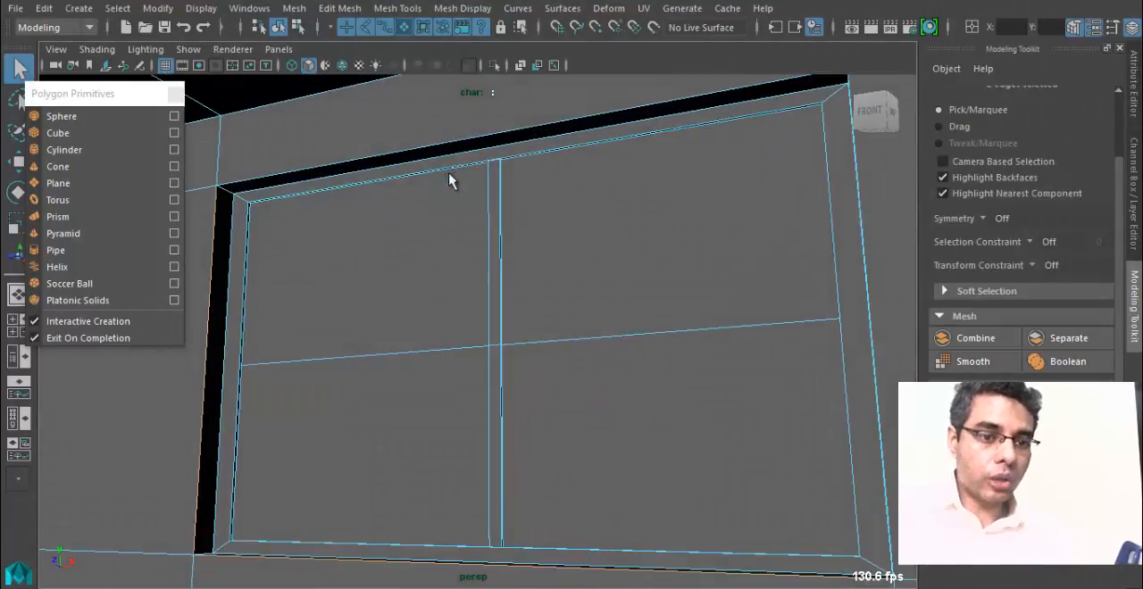
left_click_drag(867, 288, 755, 290, "alt")
left_click(748, 279, "shift")
Close the floating Polygon Primitives list.
left_click_drag(695, 343, 487, 330, "alt")
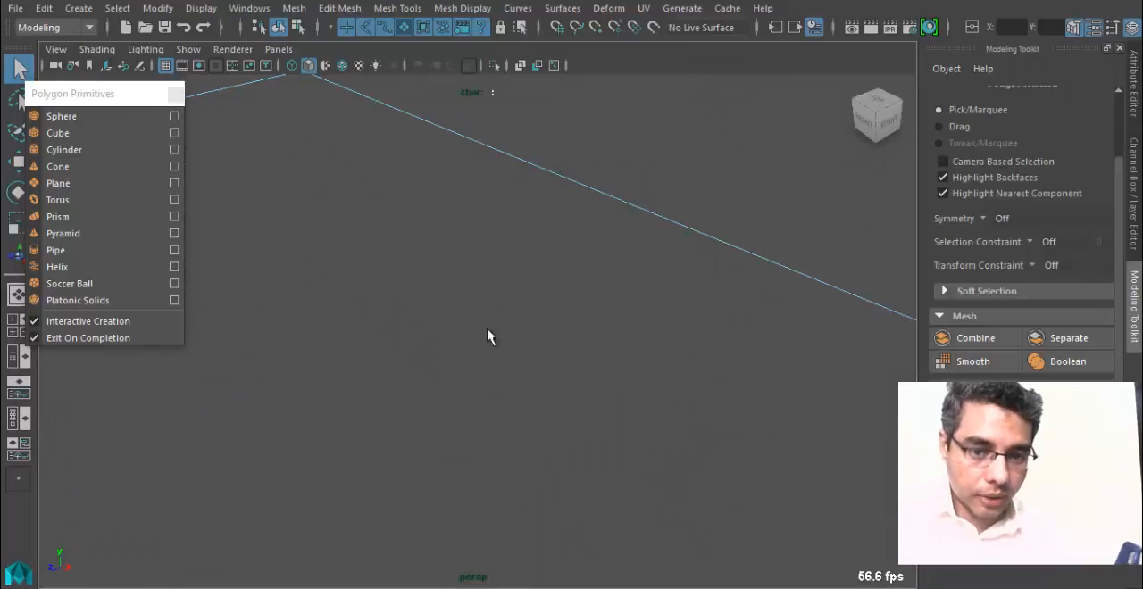
right_click_drag(647, 336, 545, 326, "alt")
left_click_drag(546, 327, 533, 316, "alt")
middle_click_drag(533, 313, 527, 341, "alt")
right_click_drag(546, 124, 654, 197)
left_click(176, 95)
Select all edges in and around the room's windows with selection marquees.
scroll(481, 236, "down", 2)
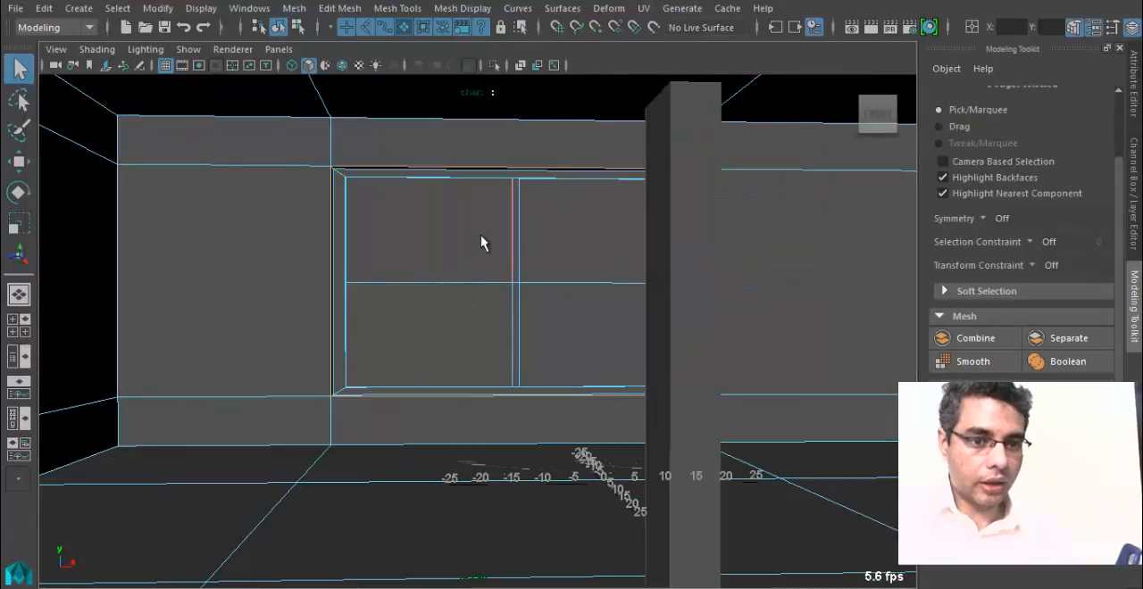
right_click_drag(480, 234, 480, 89)
middle_click_drag(475, 222, 382, 293, "alt")
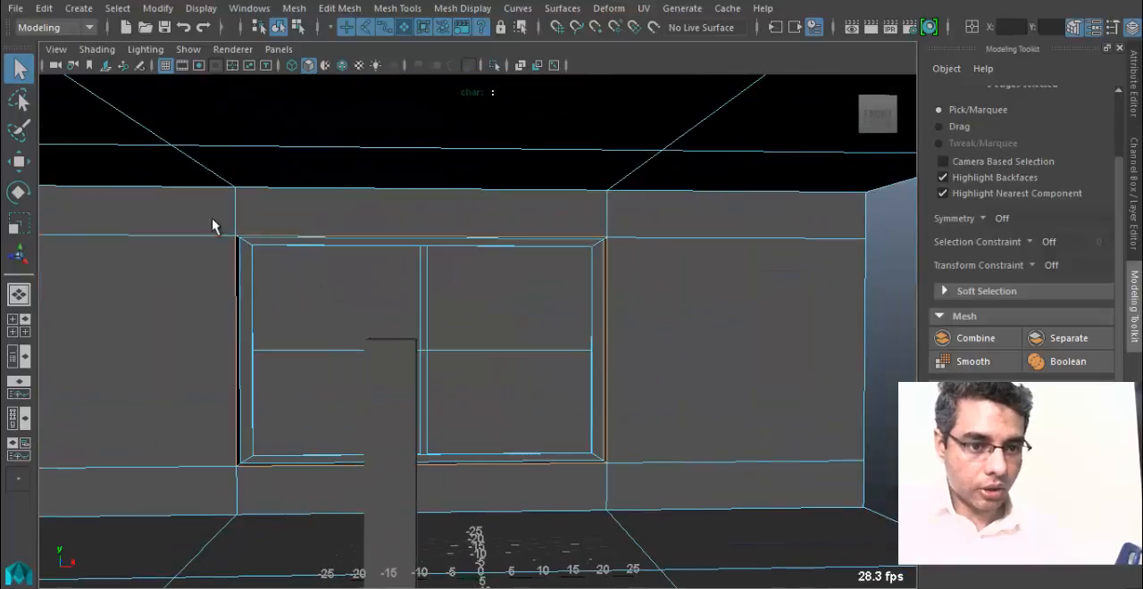
left_click_drag(212, 217, 645, 479)
left_click_drag(281, 352, 706, 365, "alt")
left_click_drag(328, 242, 623, 494)
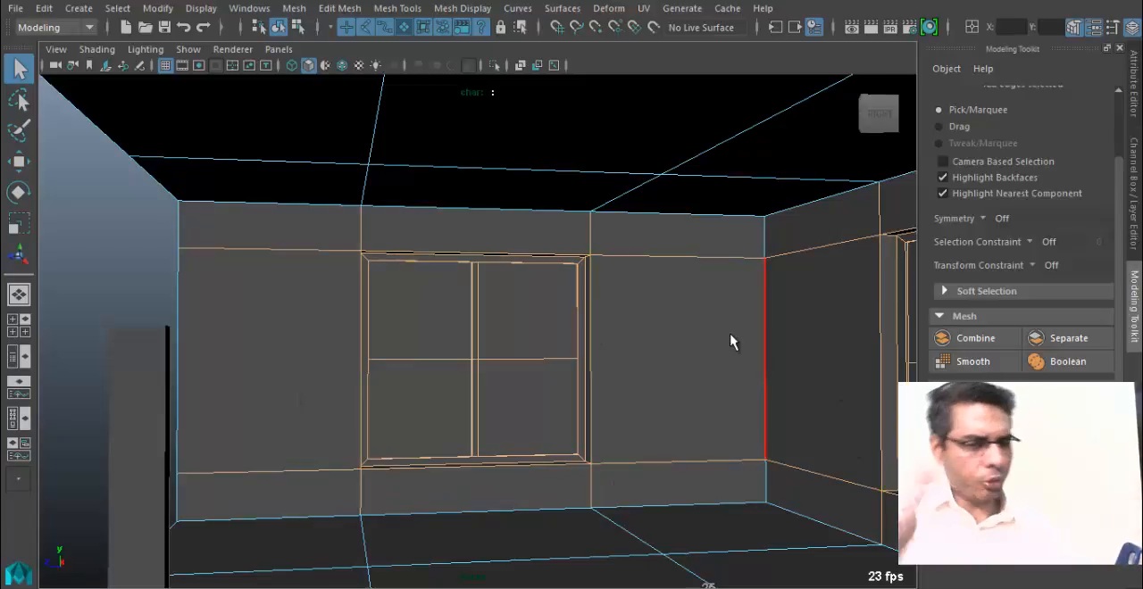
Deselect the surplus wall edges running outward from the window recesses.
middle_click_drag(456, 412, 438, 371, "alt")
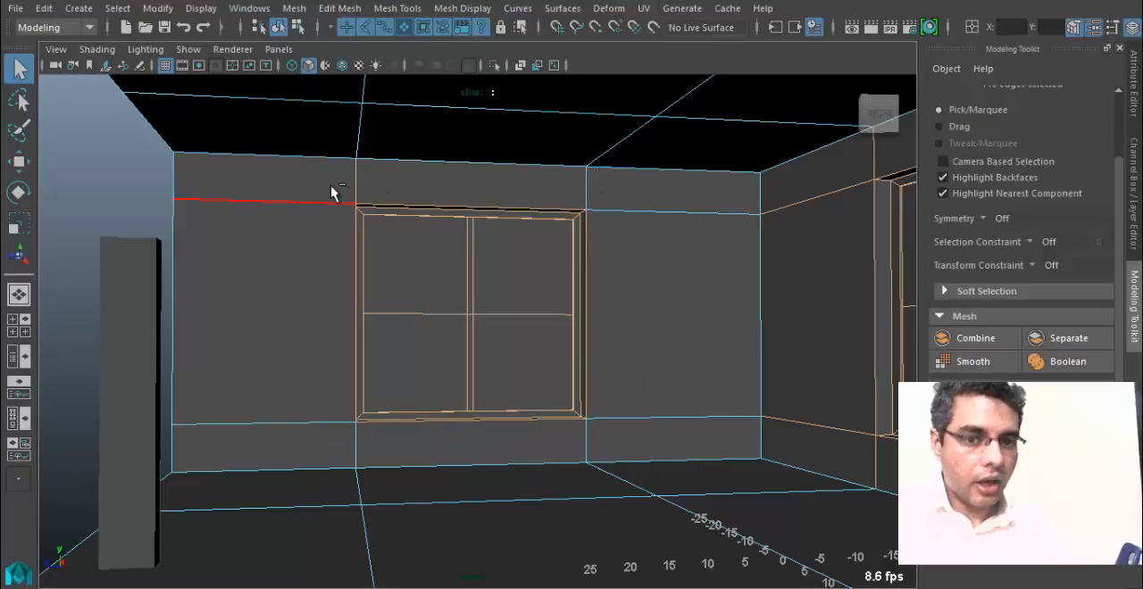
left_click_drag(485, 383, 273, 182, "alt")
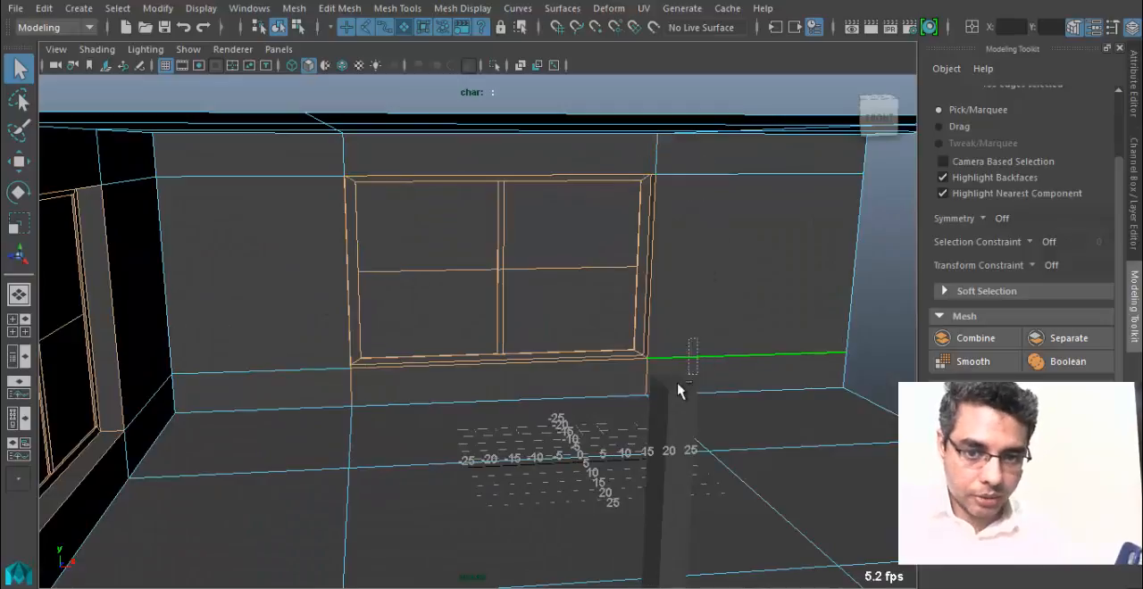
left_click_drag(670, 340, 564, 351, "alt")
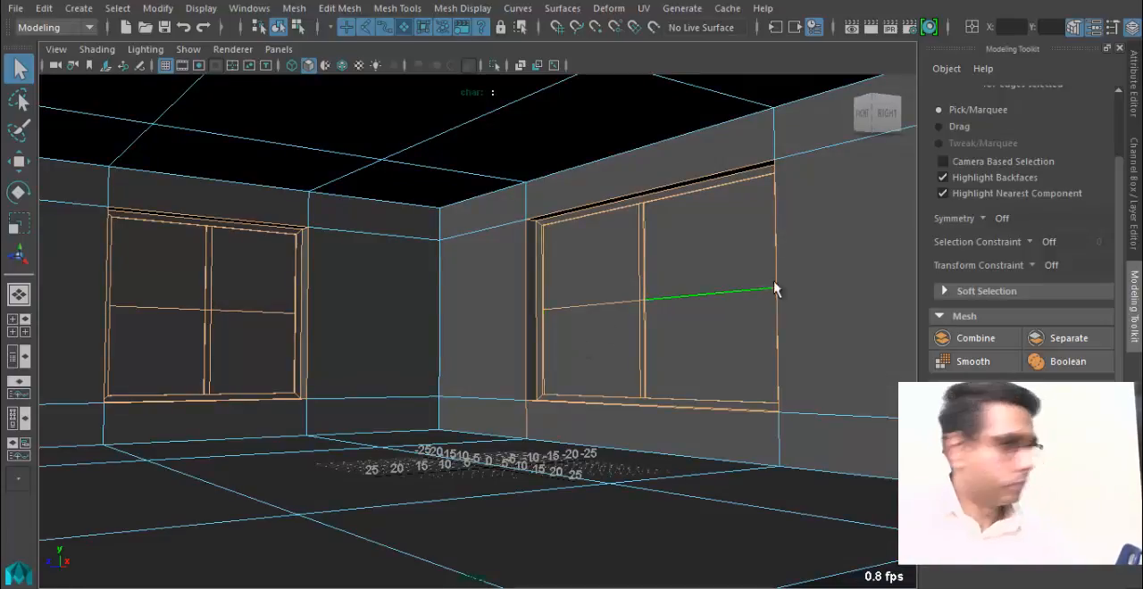
Deselect the leftover wall edge below the window and the horizontal edges crossing its panes.
right_click_drag(810, 288, 770, 299, "alt")
middle_click_drag(770, 298, 507, 322, "alt")
right_click_drag(507, 321, 556, 384, "alt")
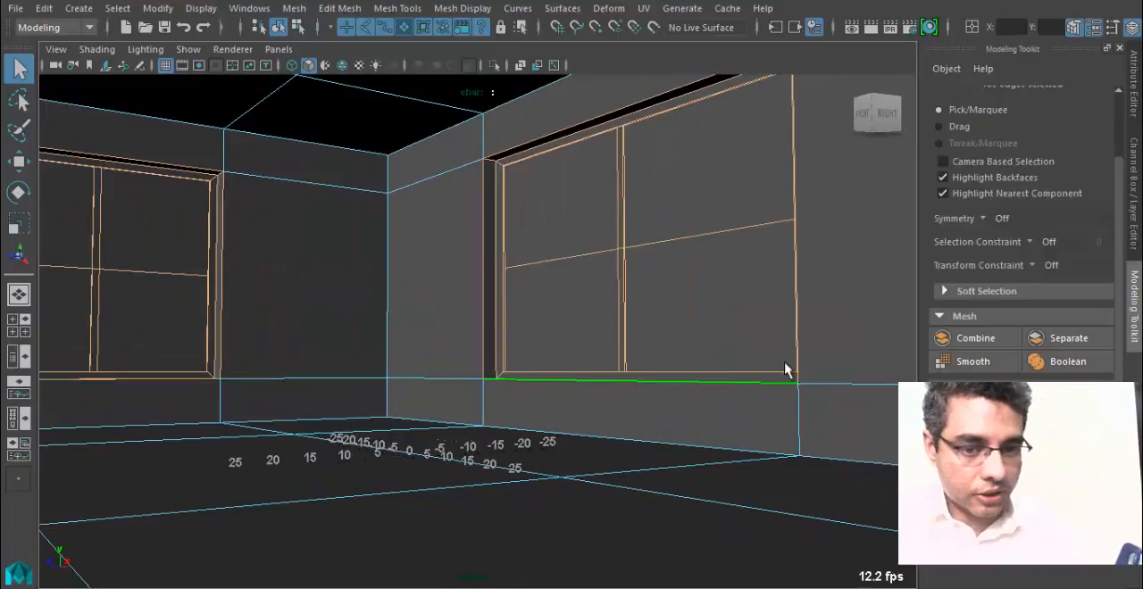
middle_click_drag(805, 300, 632, 313, "alt")
left_click_drag(633, 313, 711, 362, "alt")
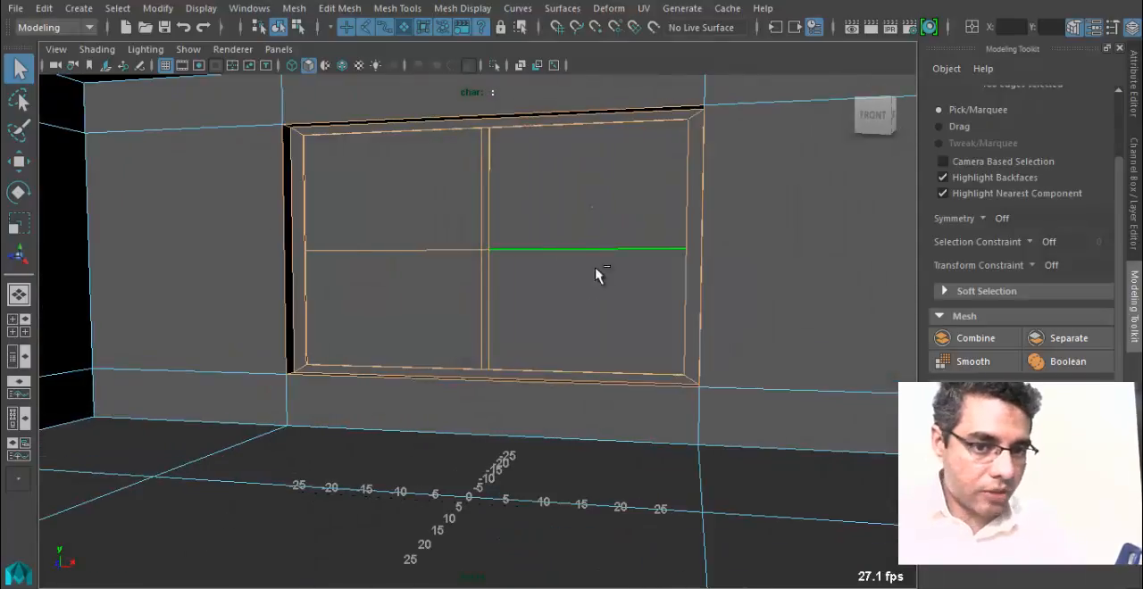
left_click_drag(637, 209, 502, 375, "alt")
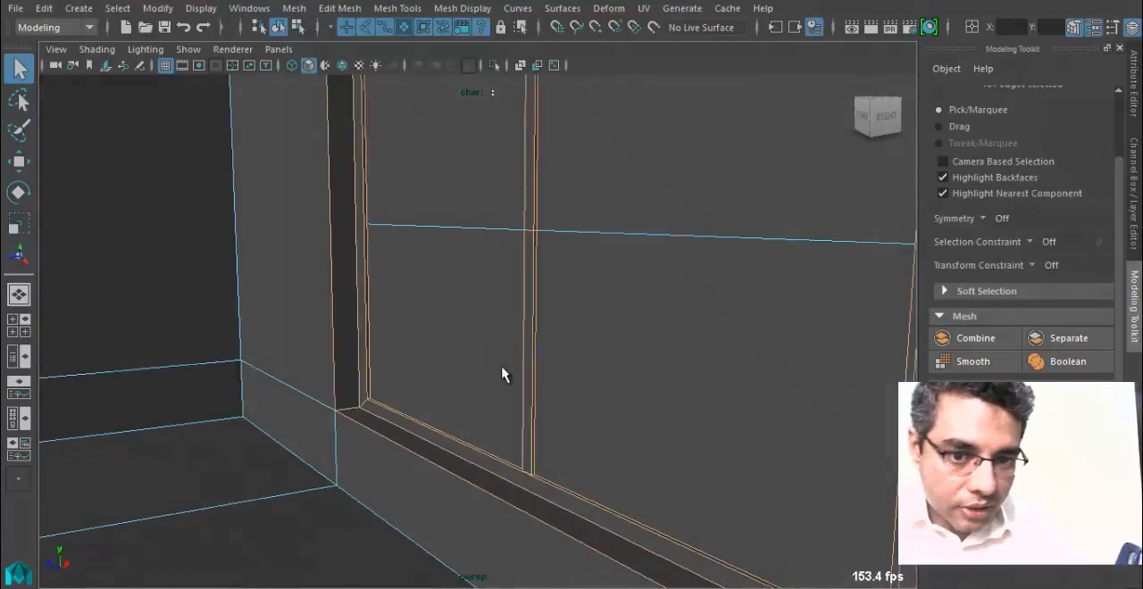
Deselect the horizontal edges crossing the panes of the window beside the room's open side.
middle_click_drag(456, 322, 499, 460, "alt")
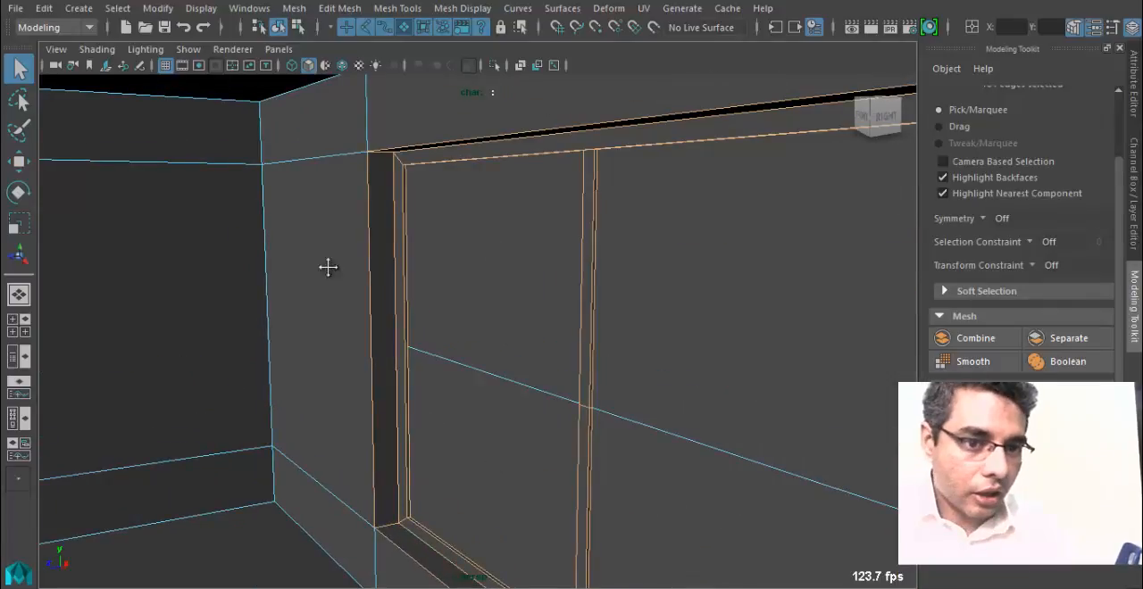
middle_click_drag(329, 267, 571, 279, "alt")
left_click_drag(607, 288, 488, 301, "alt")
middle_click_drag(360, 273, 576, 275, "alt")
left_click_drag(633, 293, 498, 302, "alt")
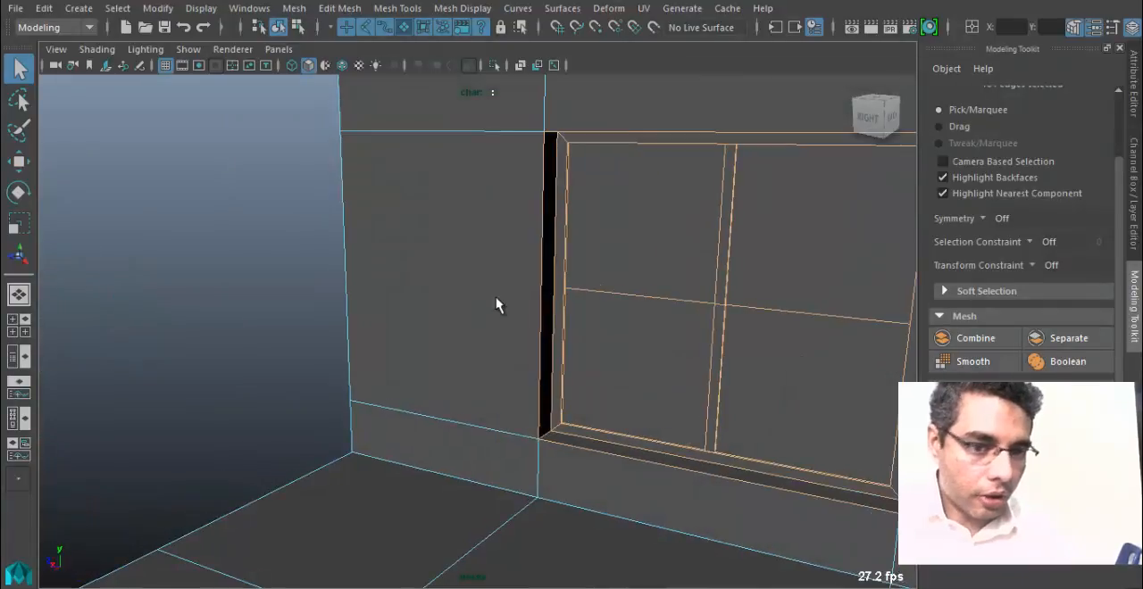
left_click_drag(620, 270, 636, 323, "ctrl")
left_click_drag(753, 270, 784, 338, "ctrl")
middle_click_drag(656, 319, 540, 290, "alt")
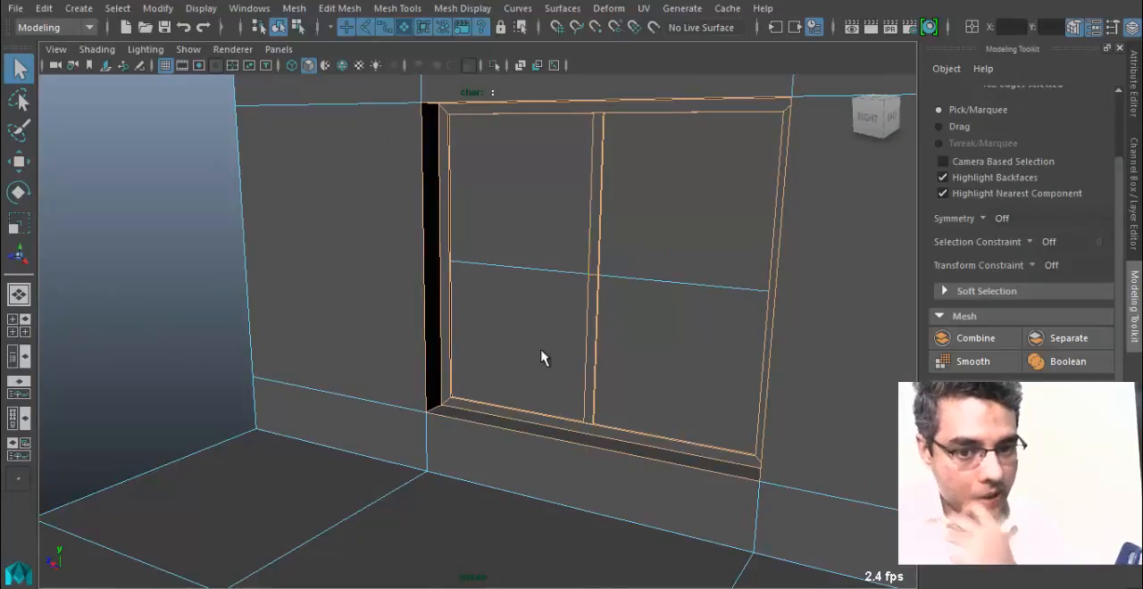
Bevel the selected window edges with a fraction of 0.9 and check the result at the lower frame.
left_click_drag(474, 394, 599, 379, "alt")
right_click_drag(600, 379, 297, 391, "alt")
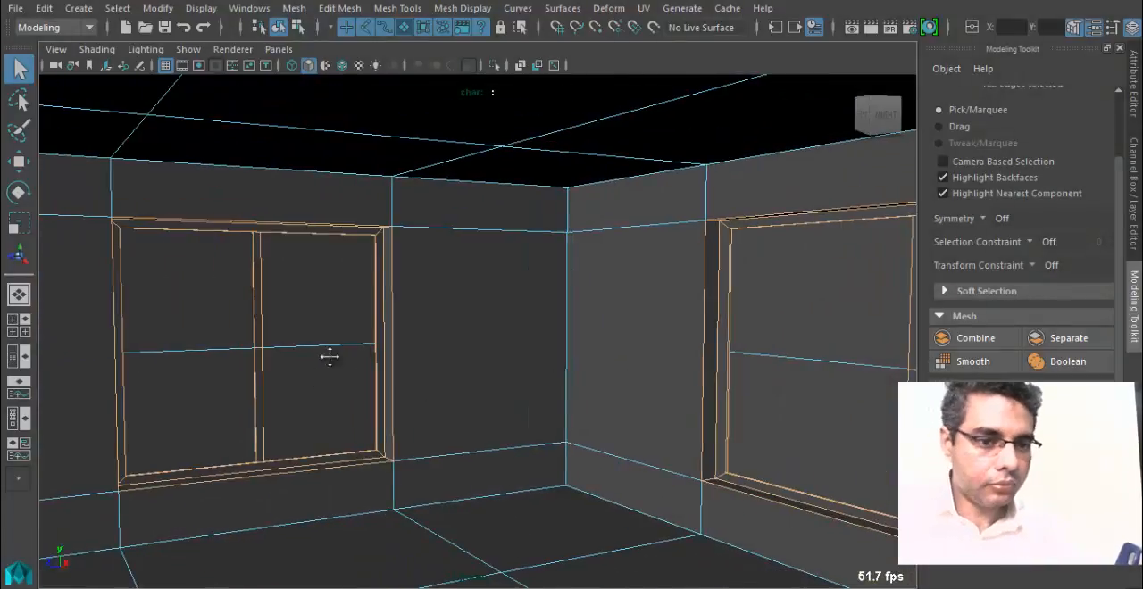
middle_click_drag(329, 356, 360, 331, "alt")
left_click_drag(420, 304, 440, 329, "alt")
middle_click_drag(439, 329, 191, 252, "alt")
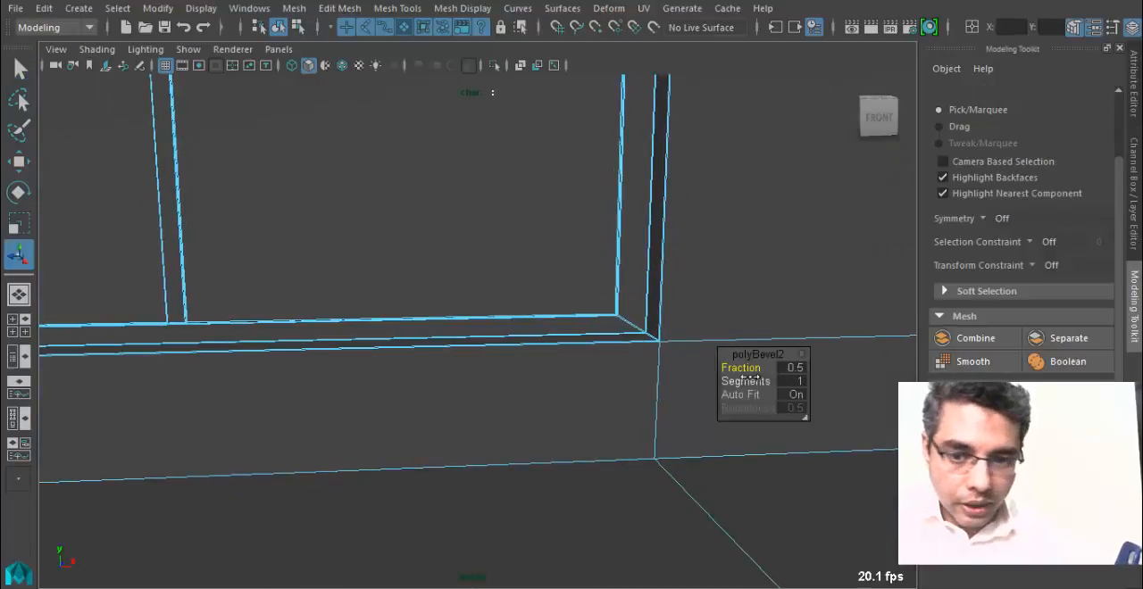
left_click_drag(759, 368, 773, 367)
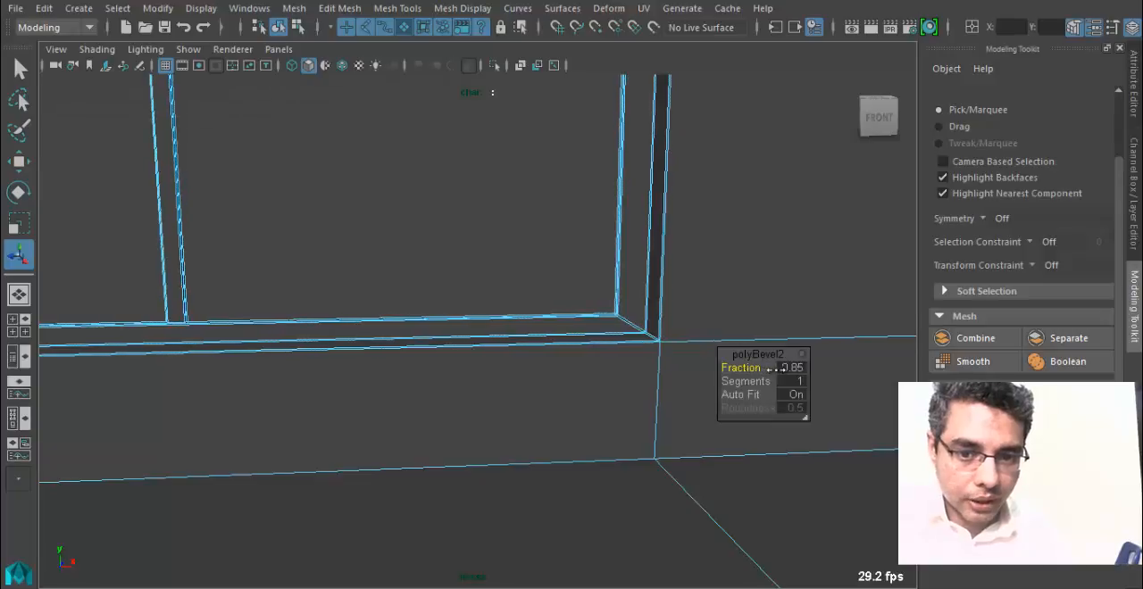
left_click_drag(690, 350, 725, 346, "alt")
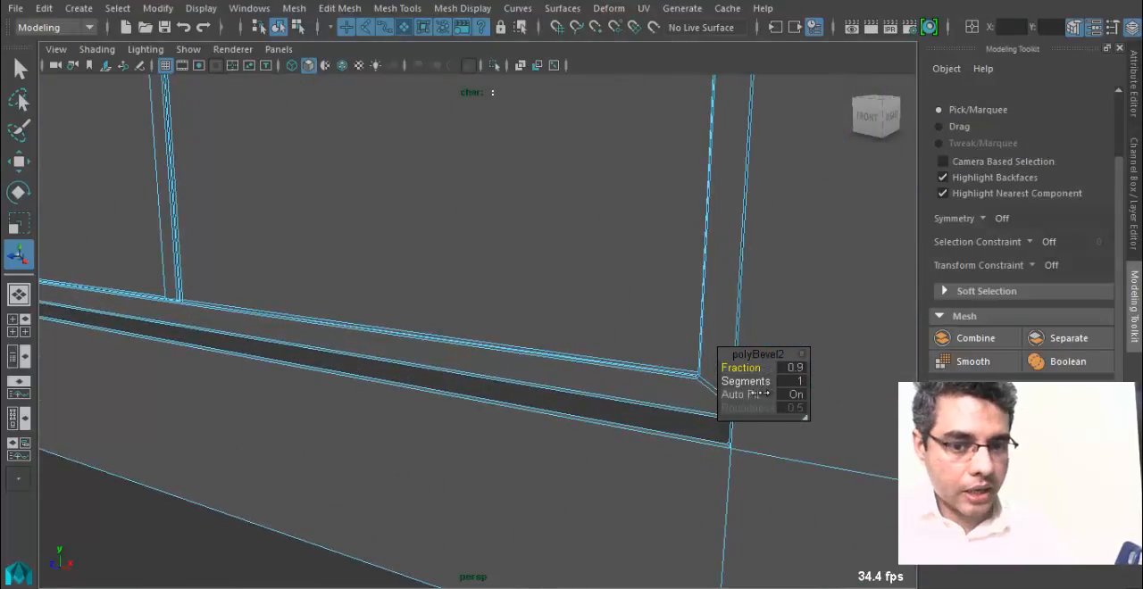
left_click_drag(234, 290, 177, 308, "alt")
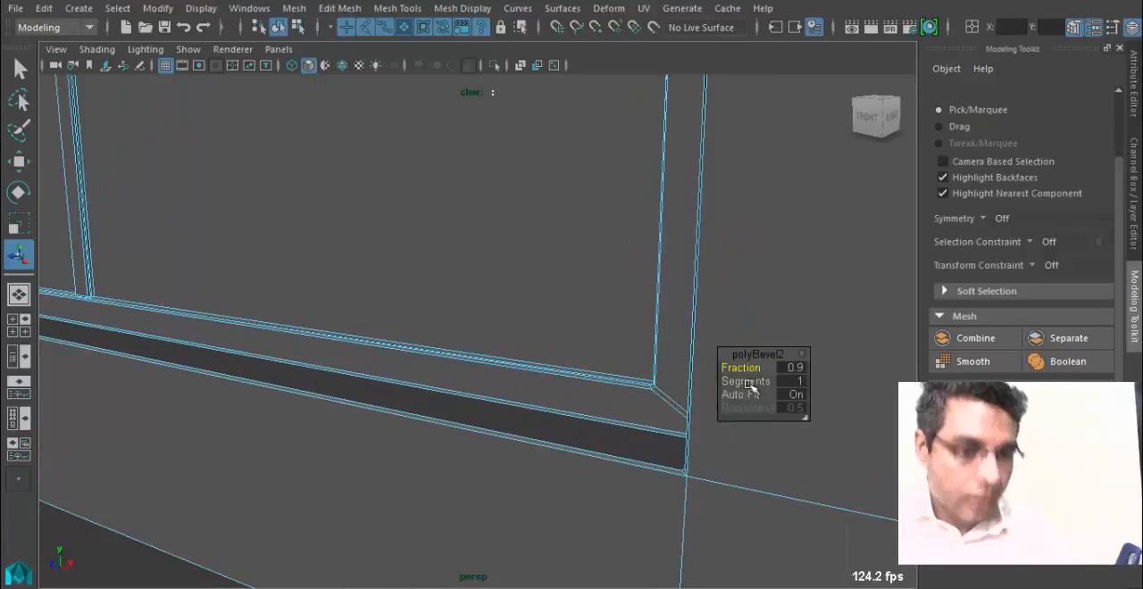
Return from edge to object selection, clear the room's selection highlight and activate the Move tool.
left_click(582, 382)
left_click_drag(582, 383, 536, 309, "alt")
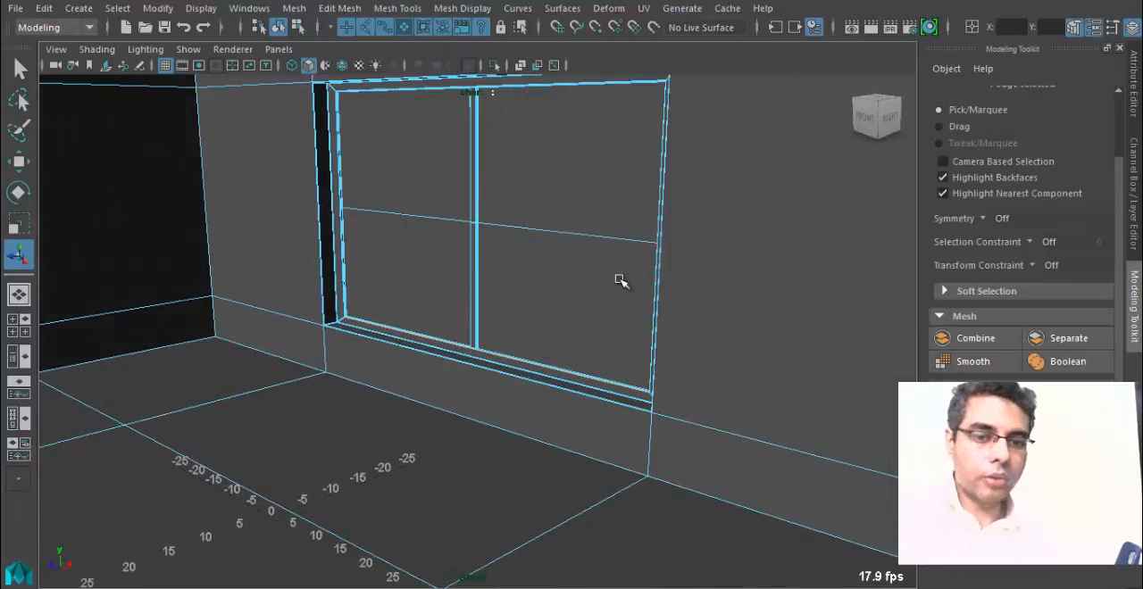
right_click_drag(618, 278, 695, 104)
right_click_drag(626, 231, 433, 268)
left_click_drag(437, 267, 557, 255, "alt")
right_click_drag(604, 248, 687, 100)
left_click_drag(500, 339, 476, 370, "alt")
left_click(587, 376)
right_click_drag(587, 376, 380, 358, "alt")
key("w")
left_click_drag(563, 376, 763, 377)
right_click_drag(521, 357, 661, 343, "alt")
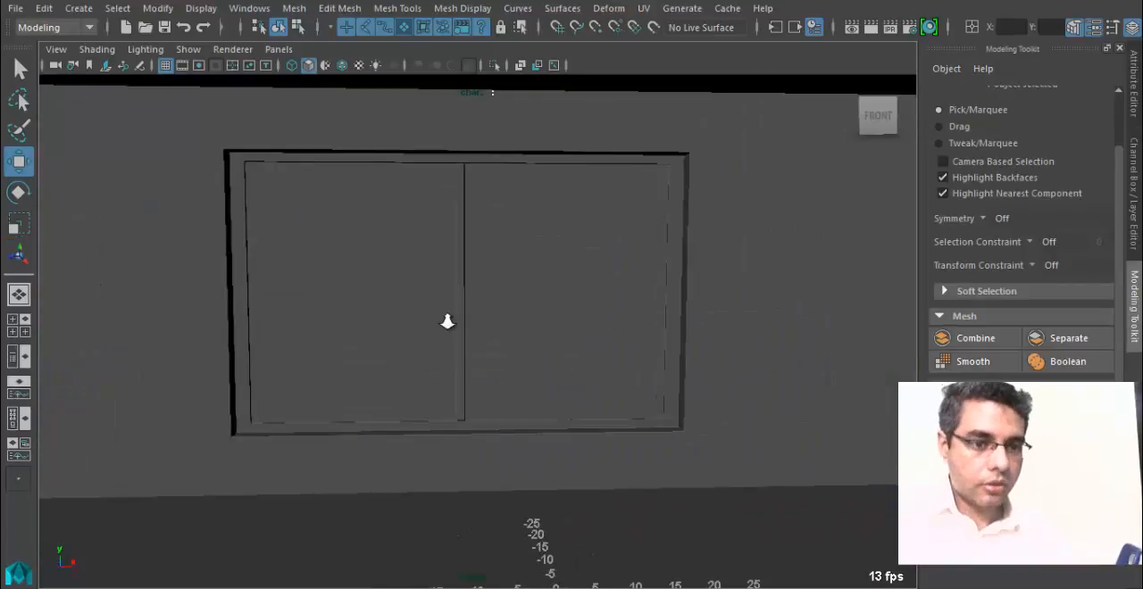
Render the bevelled window from the front, check its edges, close the render and view it at an angle.
right_click_drag(447, 322, 453, 315, "alt")
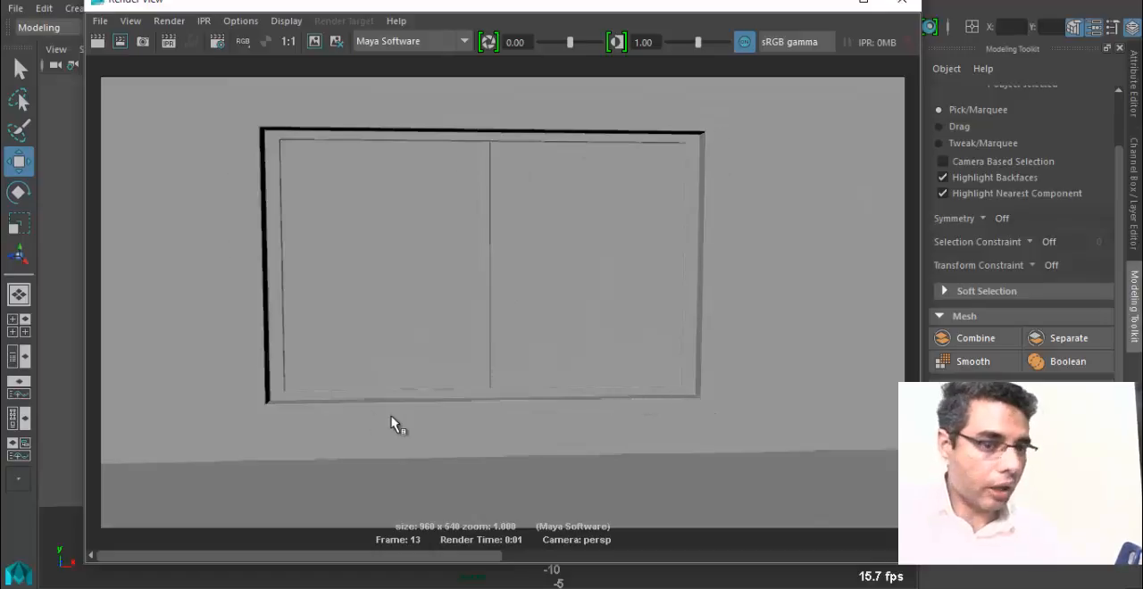
left_click(893, 3)
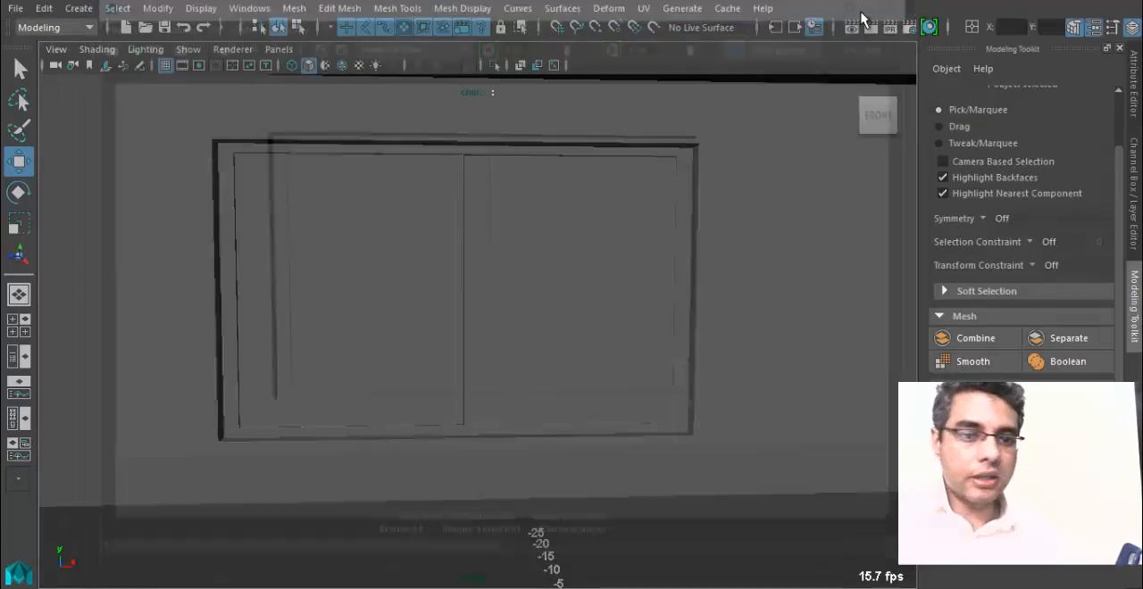
left_click_drag(107, 295, 304, 344, "alt")
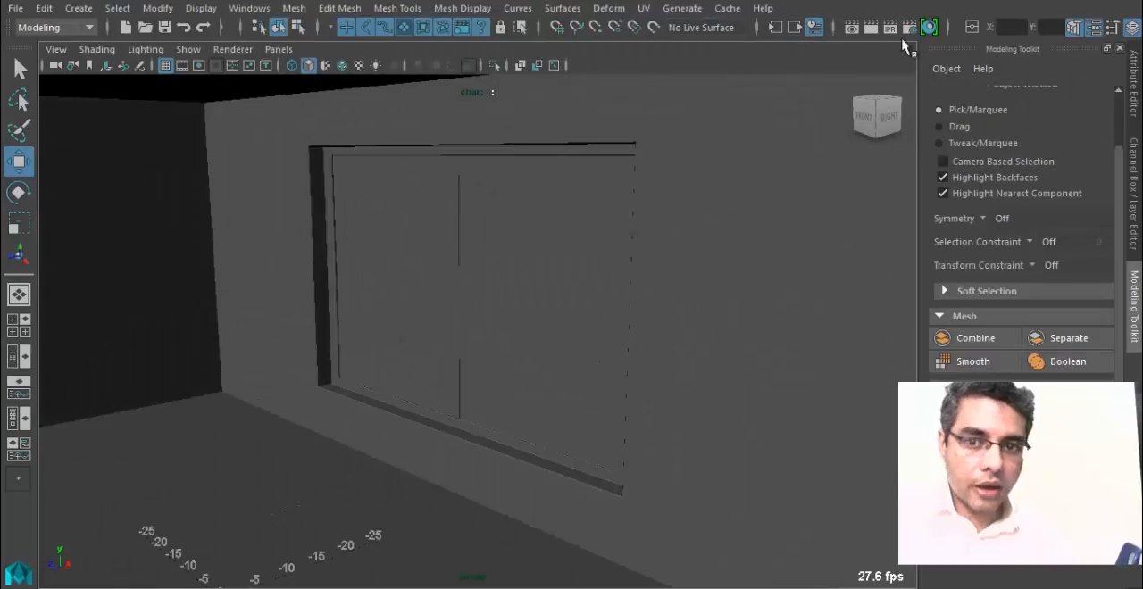
Render the window at an angle, examine its bevelled edges up close, close the render and return to the wider room view.
left_click(865, 30)
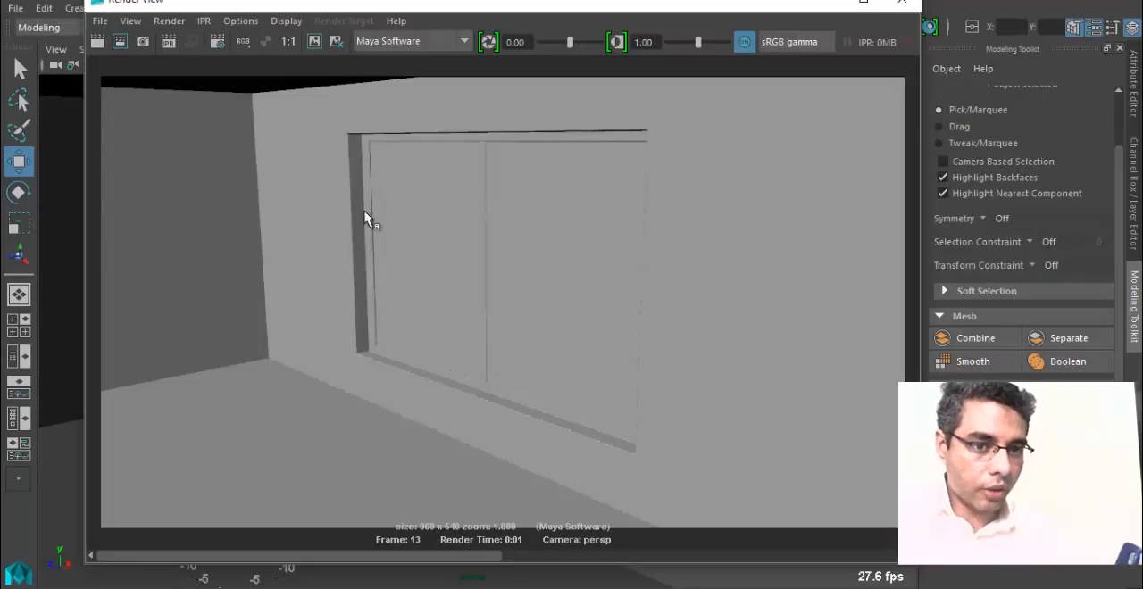
scroll(438, 370, "up", 6)
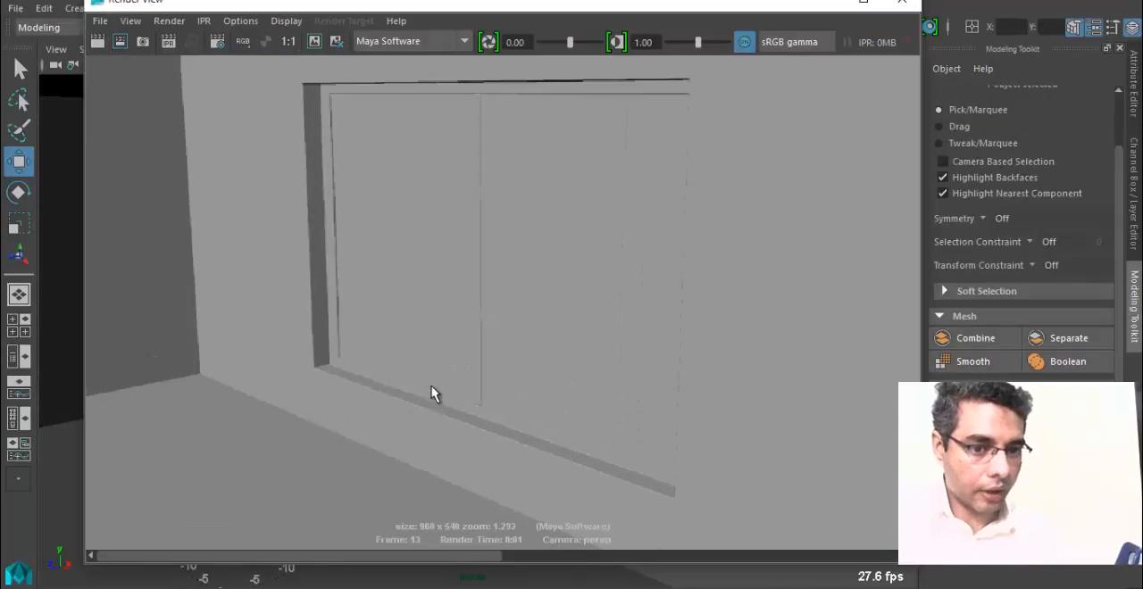
scroll(249, 449, "up", 5)
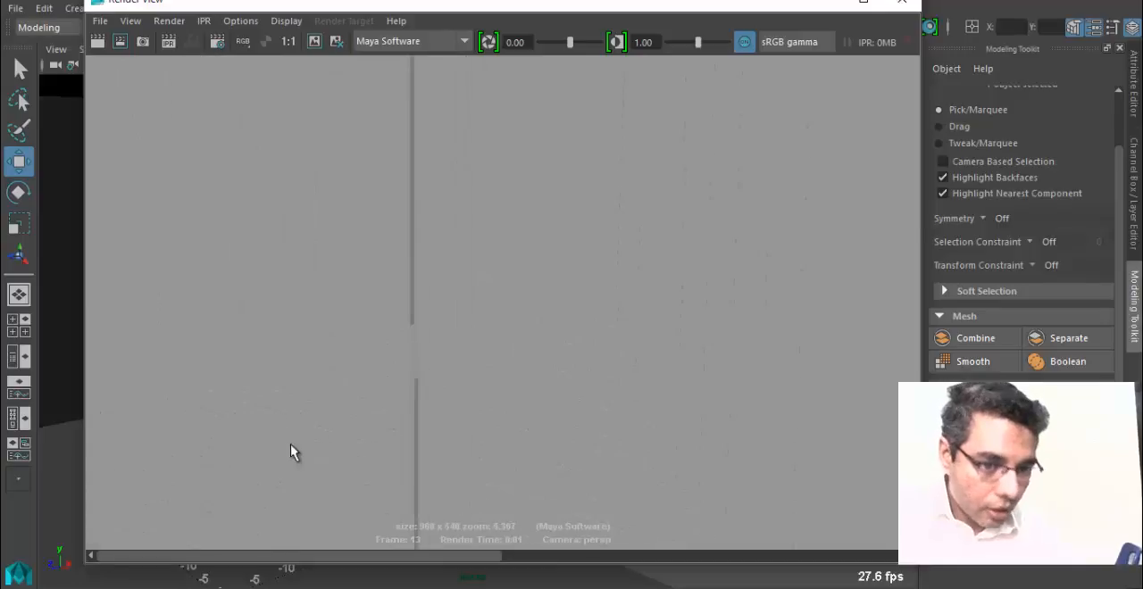
scroll(455, 205, "down", 1)
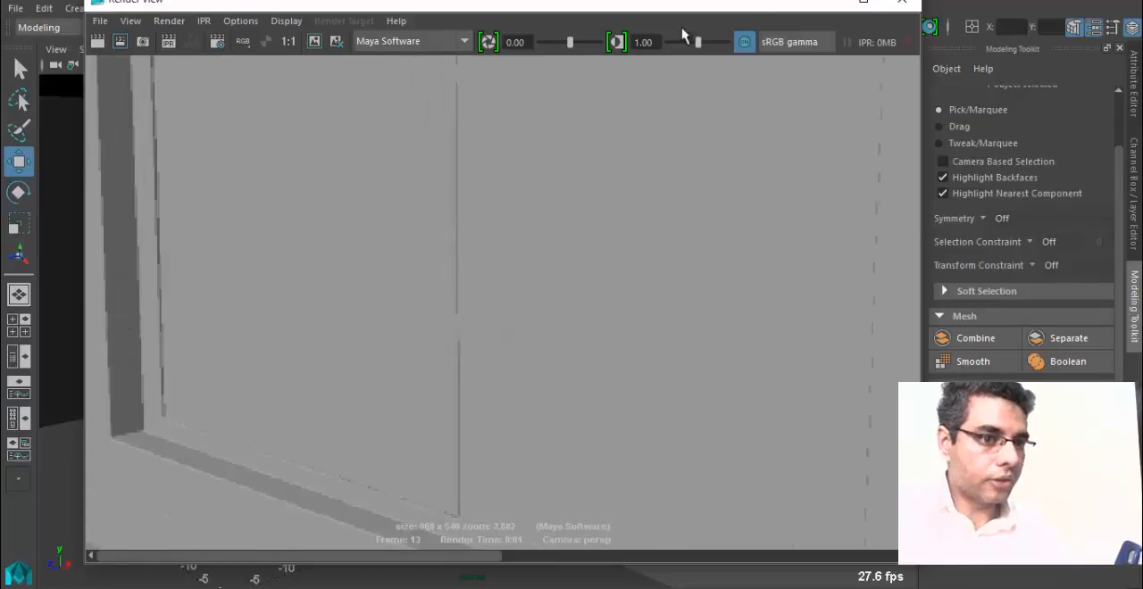
left_click(899, 7)
scroll(95, 359, "down", 6)
middle_click_drag(219, 368, 327, 375, "alt")
scroll(528, 370, "up", 5)
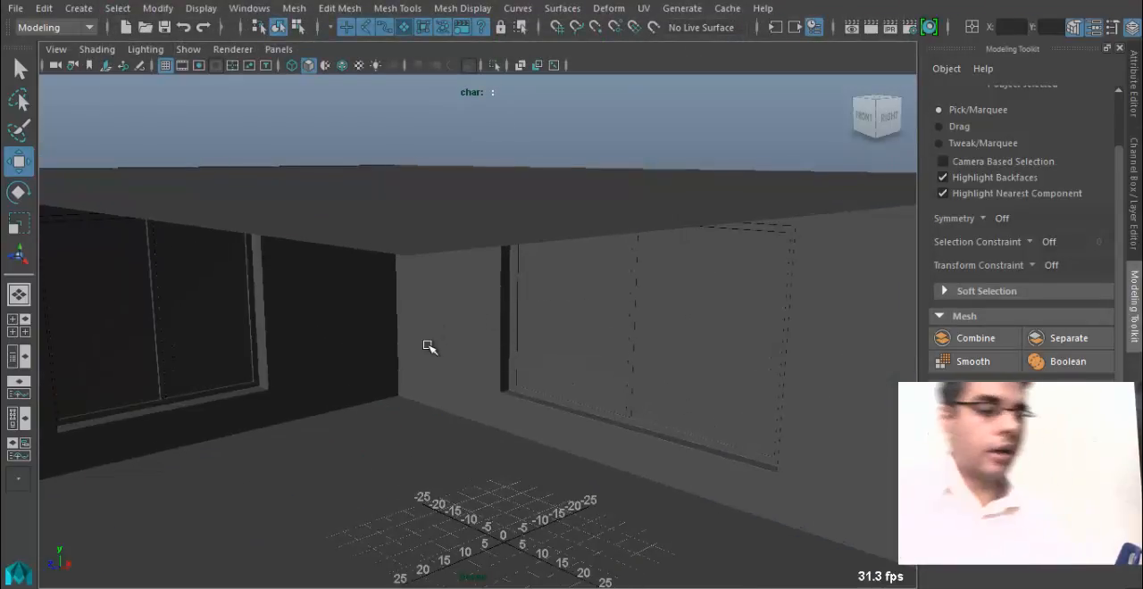
Select the room and examine its walls and both windows from the open side.
left_click(121, 276)
middle_click_drag(120, 380, 594, 363, "alt")
scroll(595, 363, "up", 5)
left_click_drag(576, 330, 467, 252, "alt")
middle_click_drag(523, 316, 500, 330, "alt")
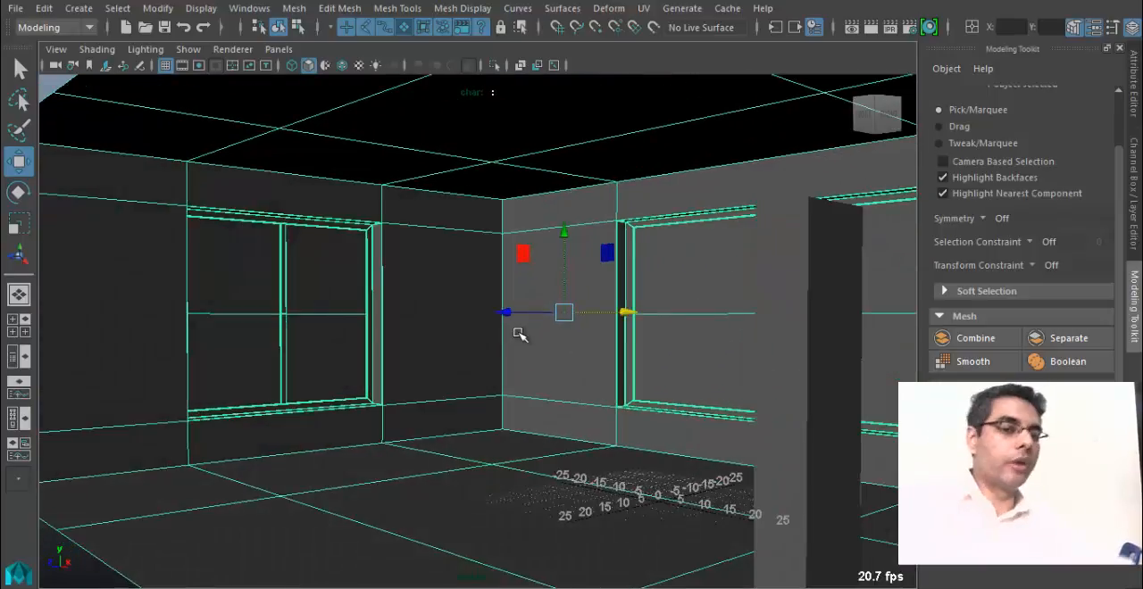
left_click_drag(447, 317, 521, 331, "alt")
scroll(521, 331, "down", 5)
middle_click_drag(520, 331, 372, 311, "alt")
left_click_drag(373, 311, 513, 238, "alt")
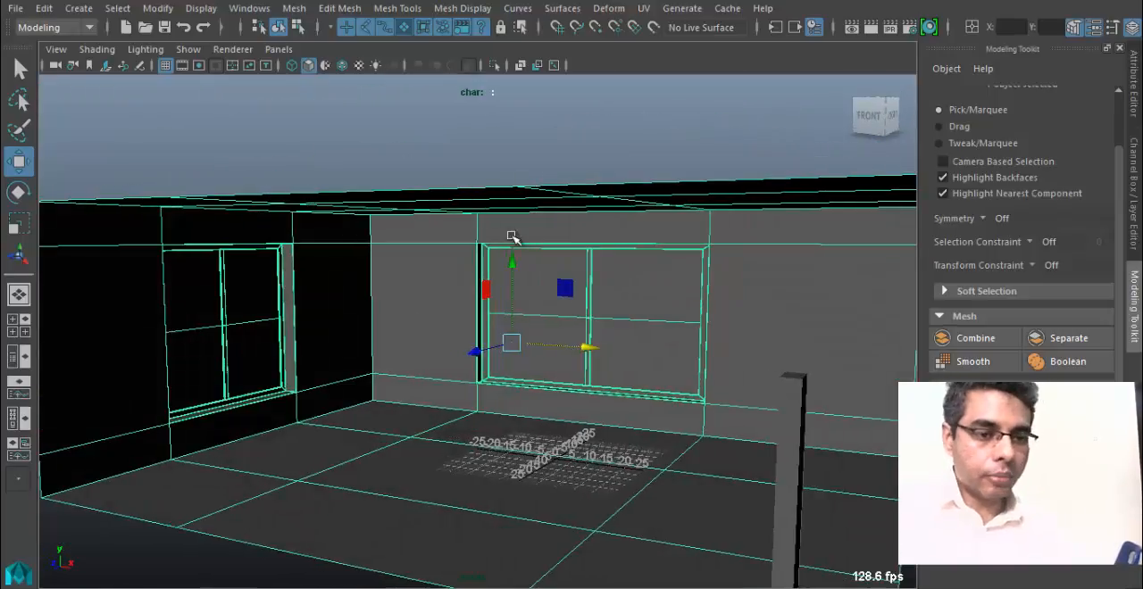
right_click_drag(477, 216, 474, 78)
scroll(638, 294, "down", 4)
left_click_drag(638, 293, 582, 294, "alt")
middle_click_drag(544, 363, 382, 236, "alt")
scroll(758, 390, "up", 5)
left_click_drag(758, 390, 617, 374, "alt")
right_click_drag(617, 374, 508, 362, "alt")
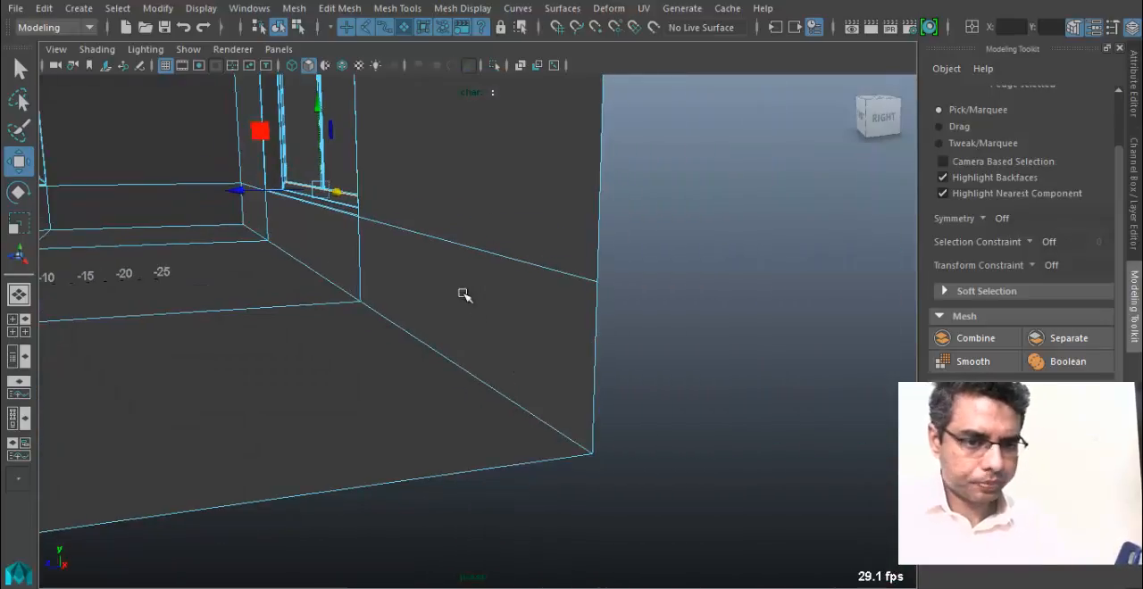
right_click_drag(499, 315, 436, 301, "alt")
middle_click_drag(437, 301, 450, 303, "alt")
right_click_drag(465, 125, 525, 101)
middle_click_drag(468, 219, 563, 277, "alt")
Select the room and insert a horizontal edge loop around its walls just above the floor.
left_click(601, 313)
right_click_drag(609, 319, 527, 312, "alt")
middle_click_drag(527, 313, 529, 276, "alt")
left_click(476, 9)
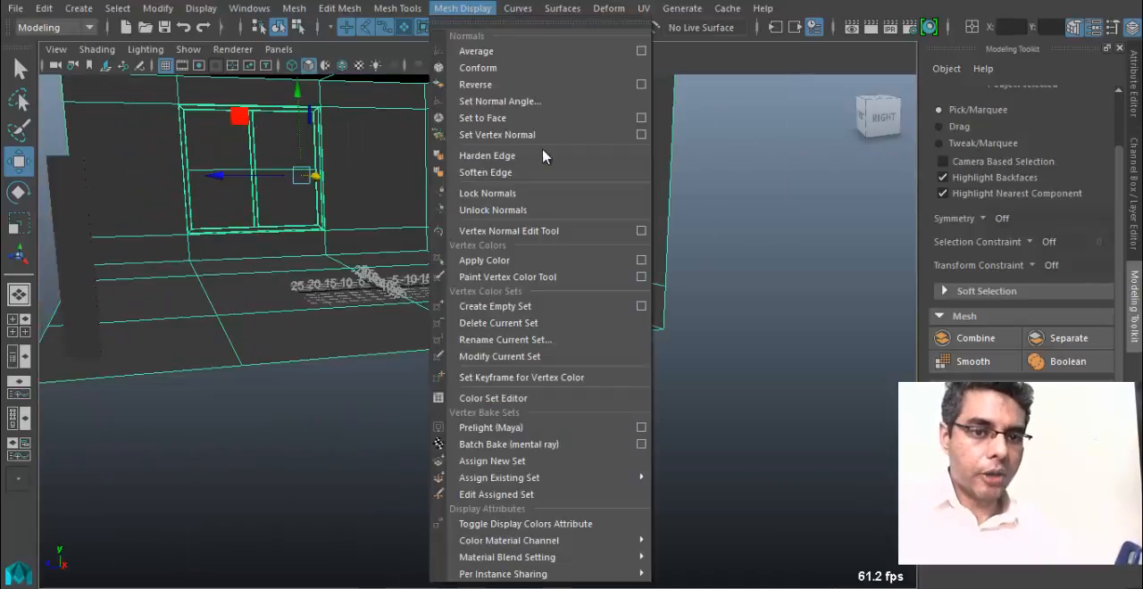
left_click(397, 8)
left_click(463, 135)
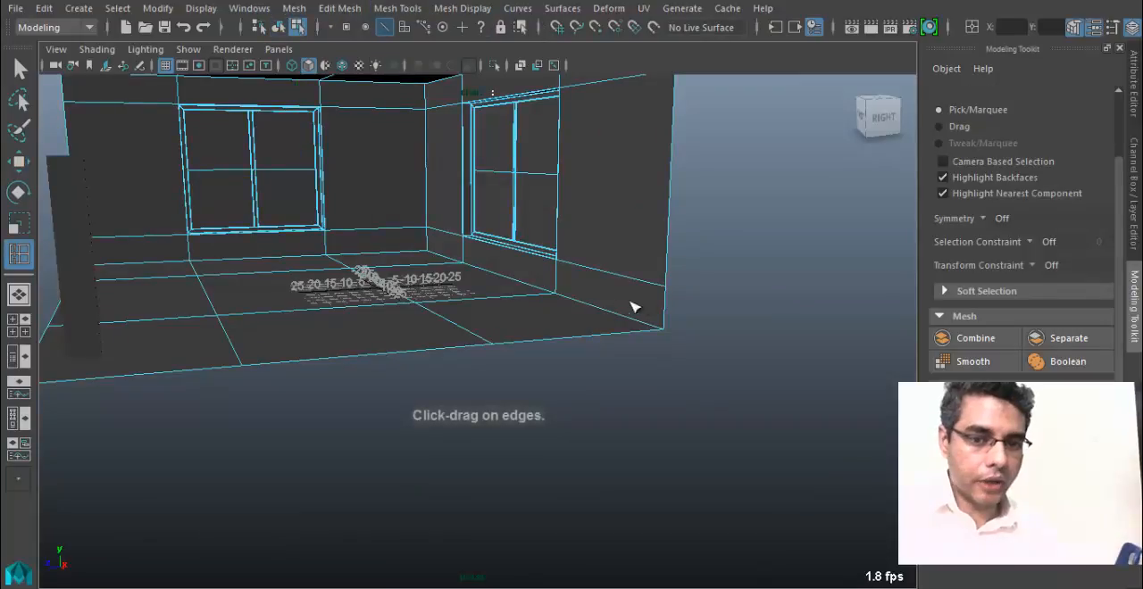
left_click_drag(564, 317, 521, 333, "alt")
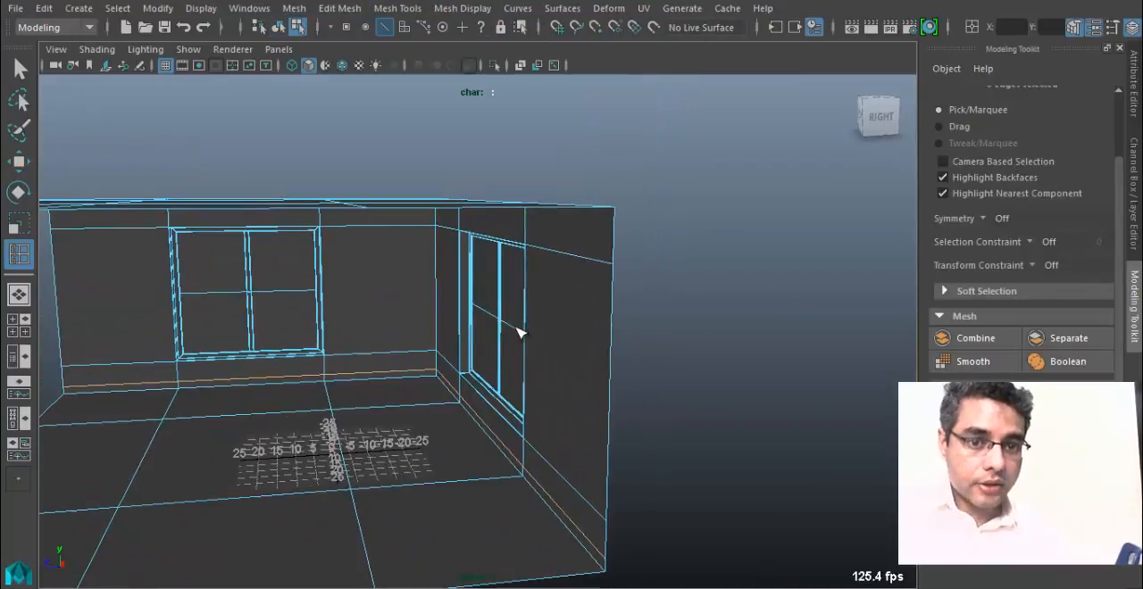
Insert another horizontal edge loop around the walls just below the ceiling and leave the edge loop tool.
left_click_drag(534, 225, 537, 241)
middle_click_drag(485, 268, 504, 259, "alt")
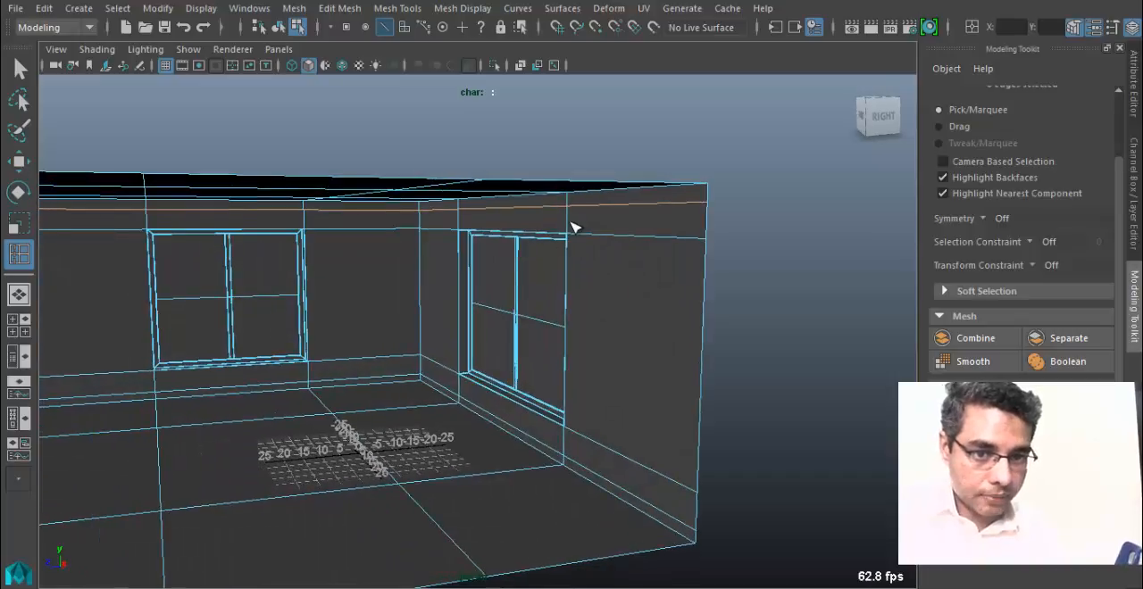
key("q")
Switch to face selection and select the whole loop of narrow wall faces just above the floor.
left_click_drag(502, 298, 500, 400, "alt")
right_click_drag(470, 218, 467, 89)
right_click_drag(470, 254, 470, 340)
left_click_drag(454, 361, 543, 423, "alt")
left_click(544, 396)
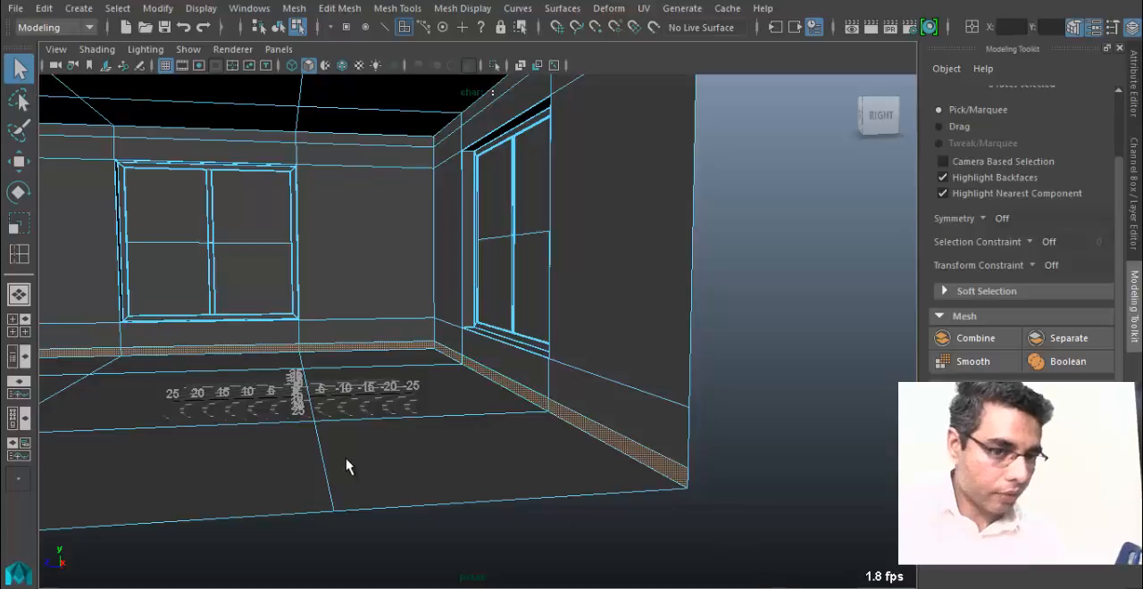
left_click_drag(349, 462, 726, 471, "alt")
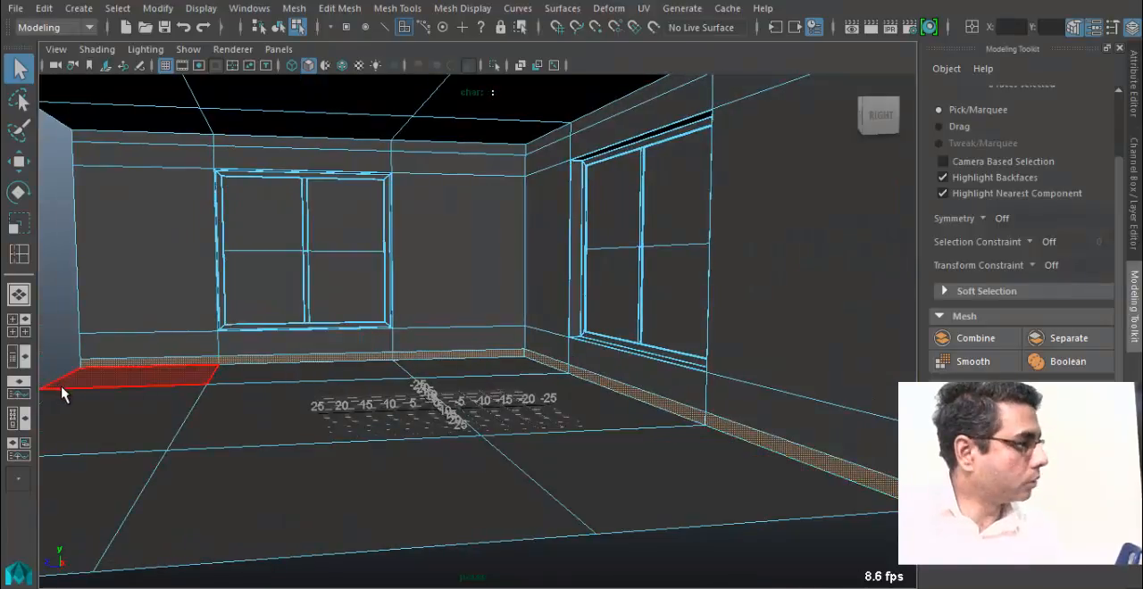
left_click_drag(357, 390, 348, 373, "alt")
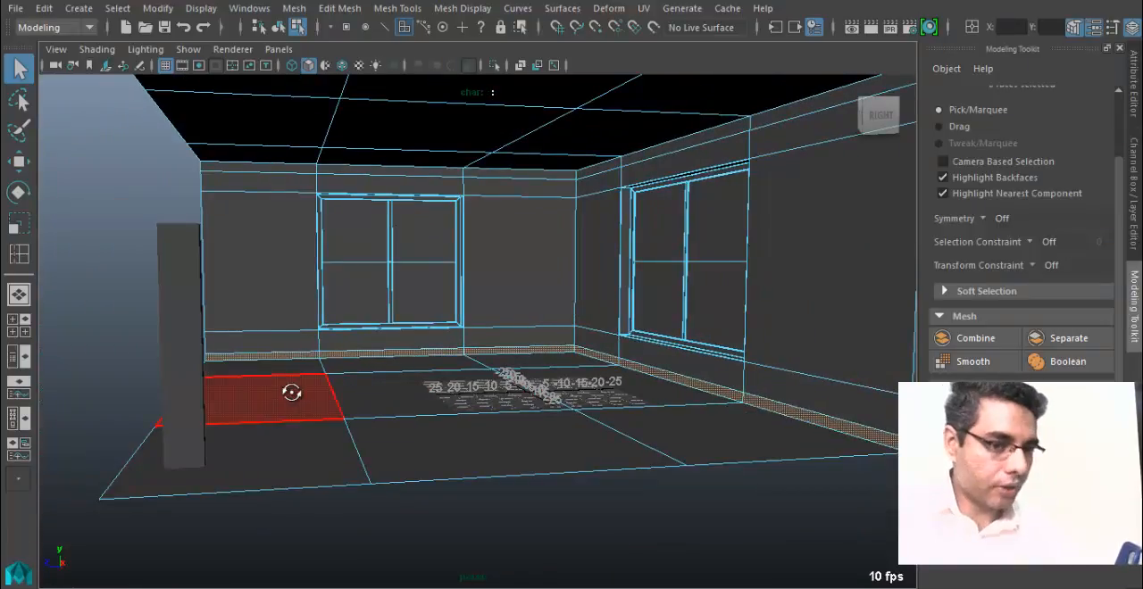
left_click_drag(291, 396, 259, 403, "alt")
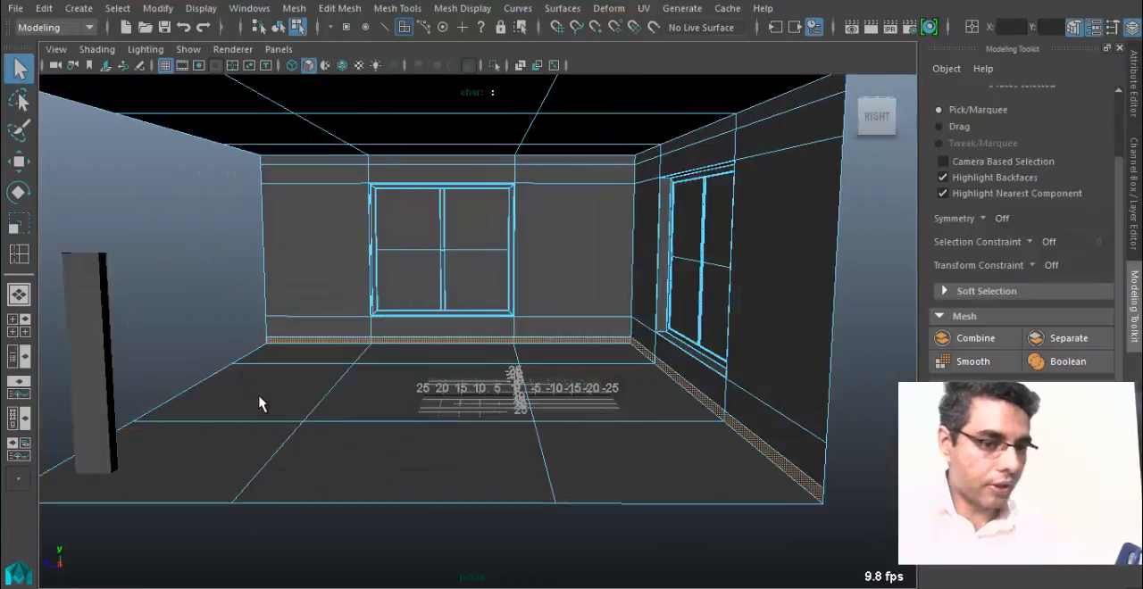
Select the corner floor face beside the box and the face loop running from it over the wall and ceiling.
left_click(246, 465)
left_click_drag(301, 408, 354, 462, "alt")
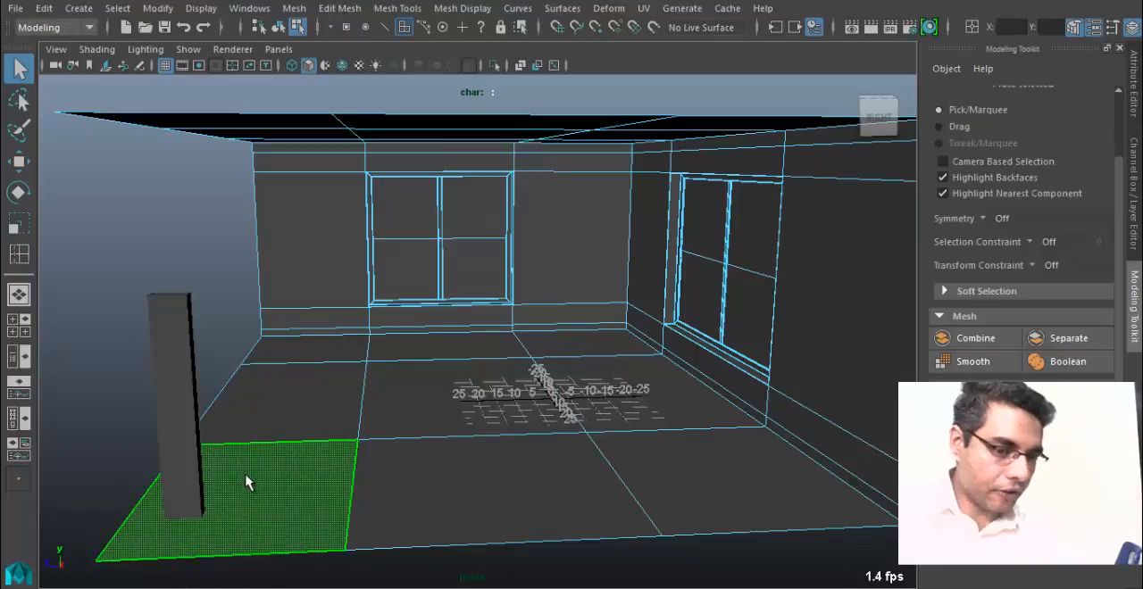
double_click(279, 404, "shift")
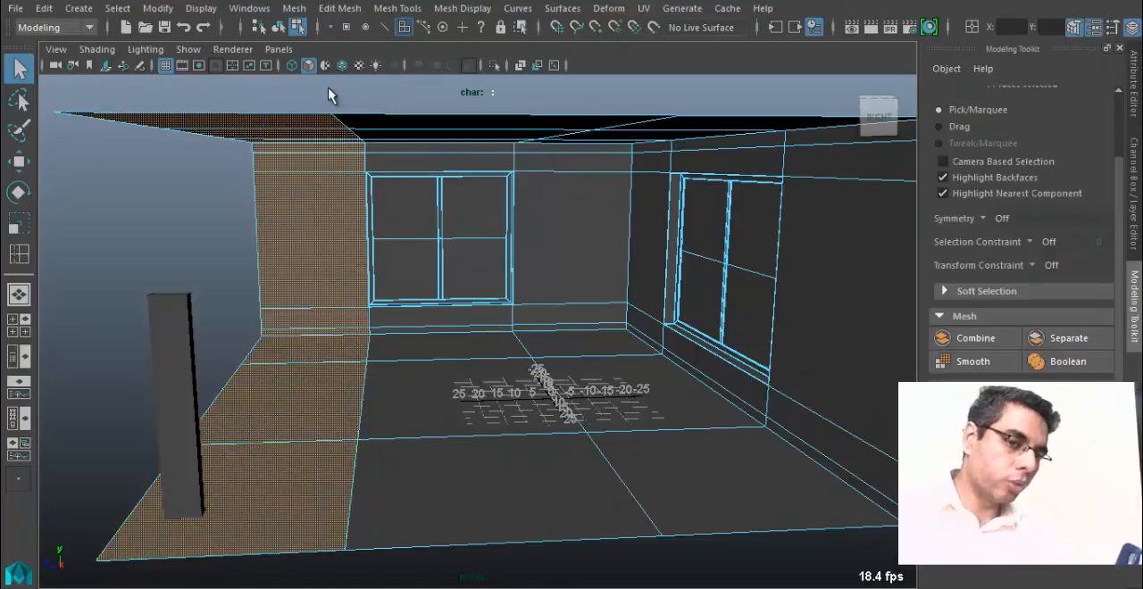
left_click_drag(125, 305, 193, 289, "alt")
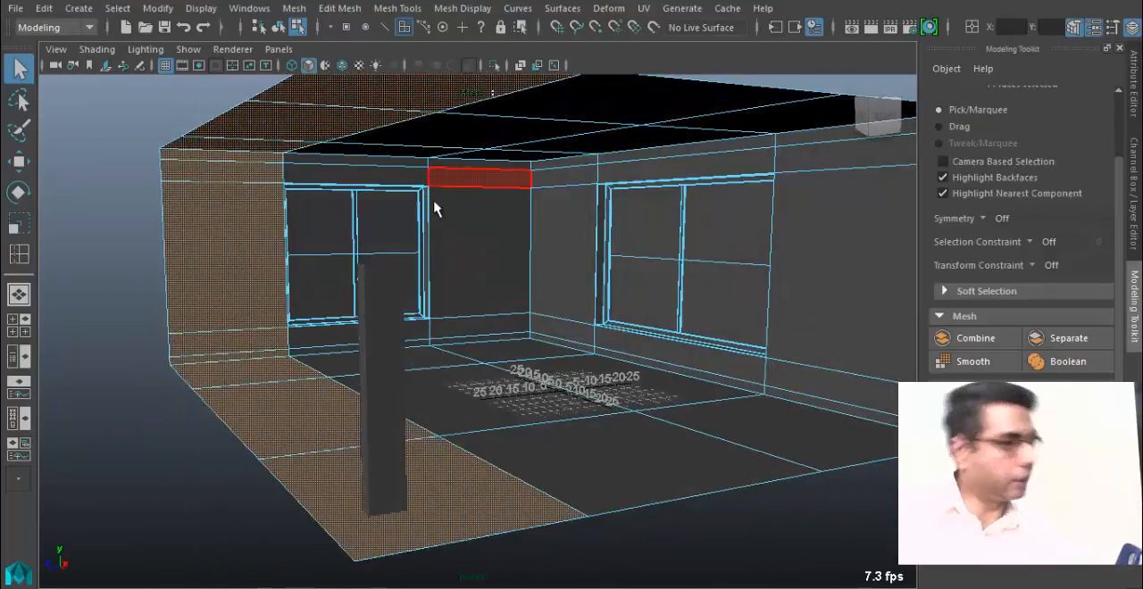
Reselect the narrow skirting face loop along the walls, starting from its face at the room's open side.
left_click_drag(433, 357, 734, 382, "alt")
left_click(732, 386)
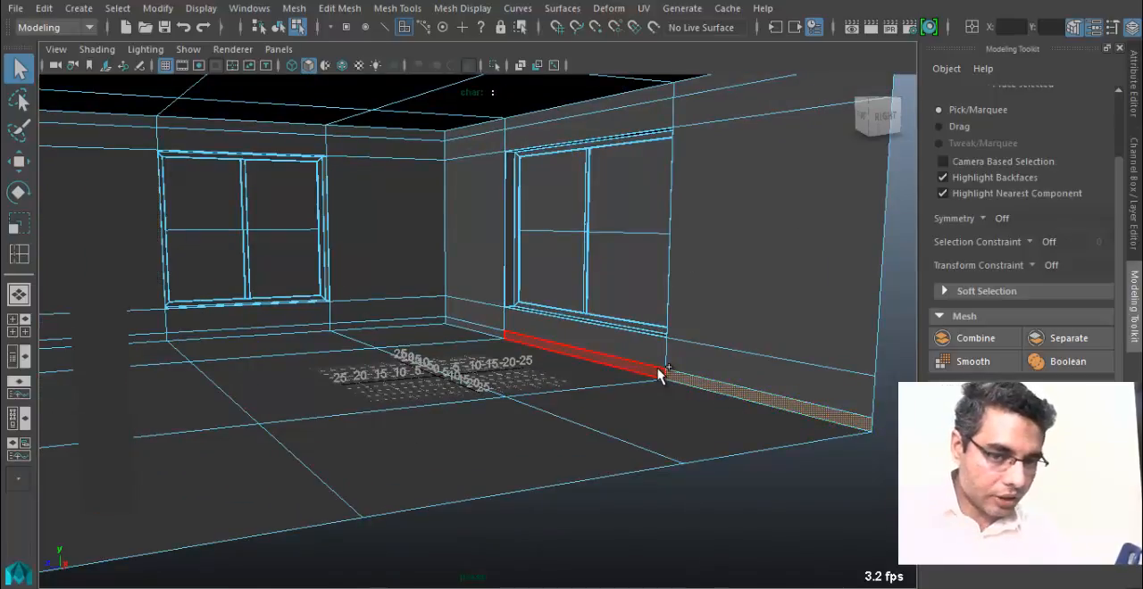
left_click_drag(771, 431, 662, 389, "alt")
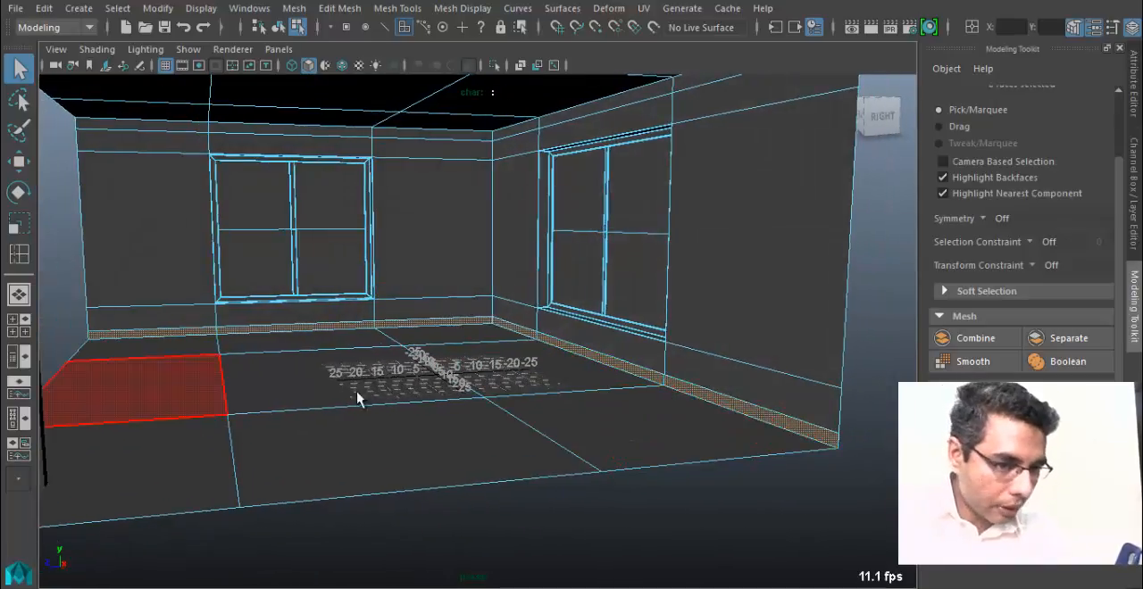
middle_click_drag(696, 393, 426, 357, "alt")
right_click_drag(426, 357, 701, 379, "alt")
middle_click_drag(256, 342, 391, 268, "alt")
Extrude the selected skirting faces into the room with a Local Translate Z of 0.326.
key("ctrl+e")
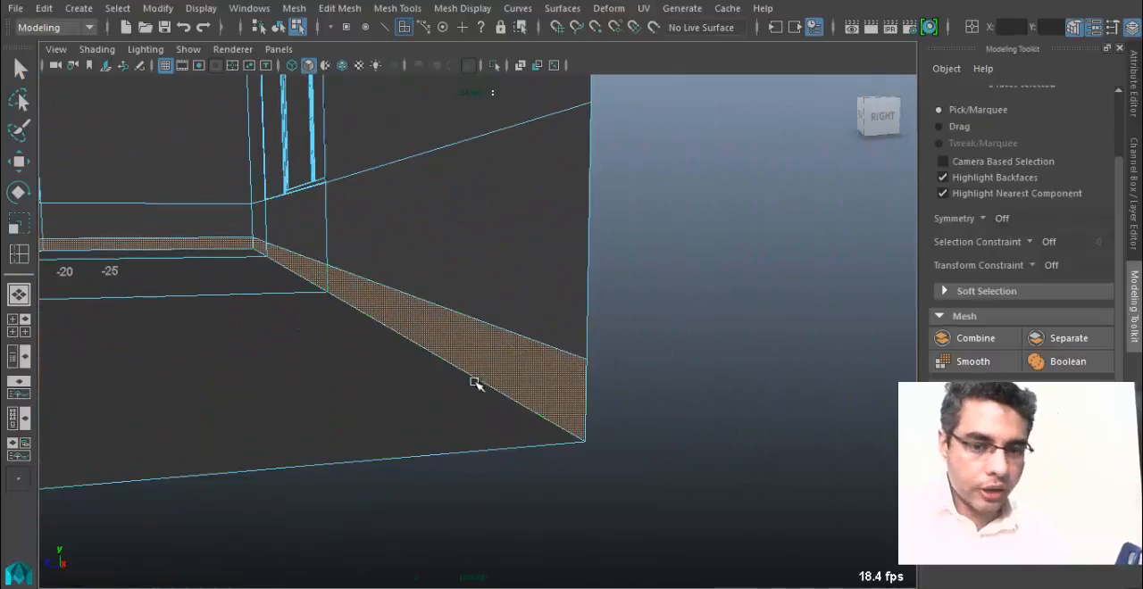
left_click_drag(474, 383, 467, 385, "alt")
middle_click_drag(203, 358, 258, 363, "alt")
right_click_drag(339, 359, 269, 355, "alt")
left_click_drag(270, 354, 327, 375, "alt")
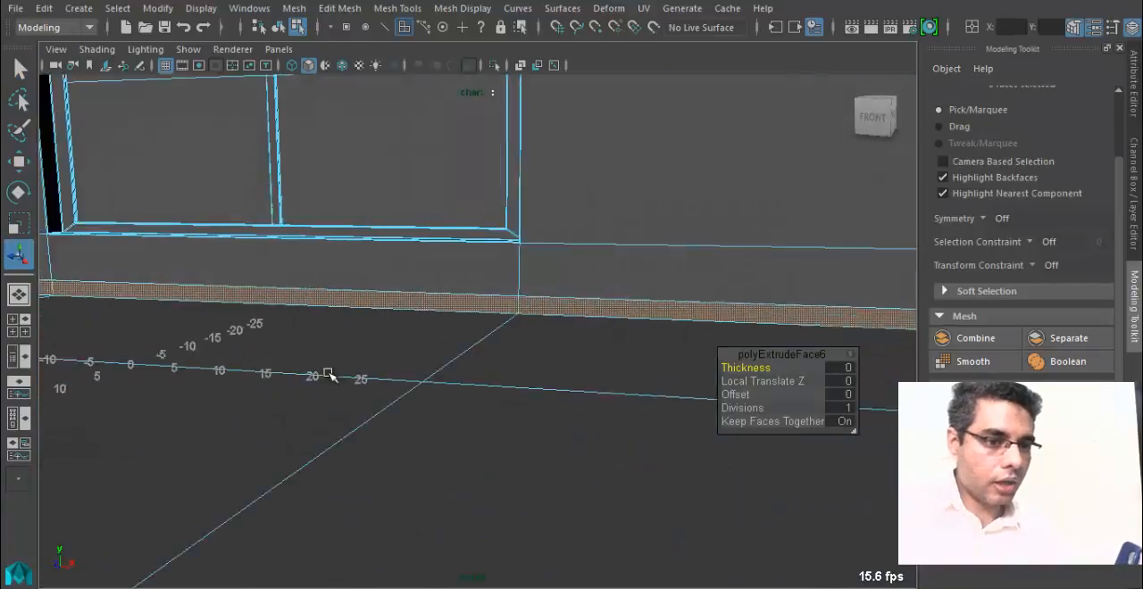
right_click_drag(327, 375, 277, 375, "alt")
middle_click_drag(446, 377, 768, 393, "alt")
left_click_drag(153, 439, 247, 437, "alt")
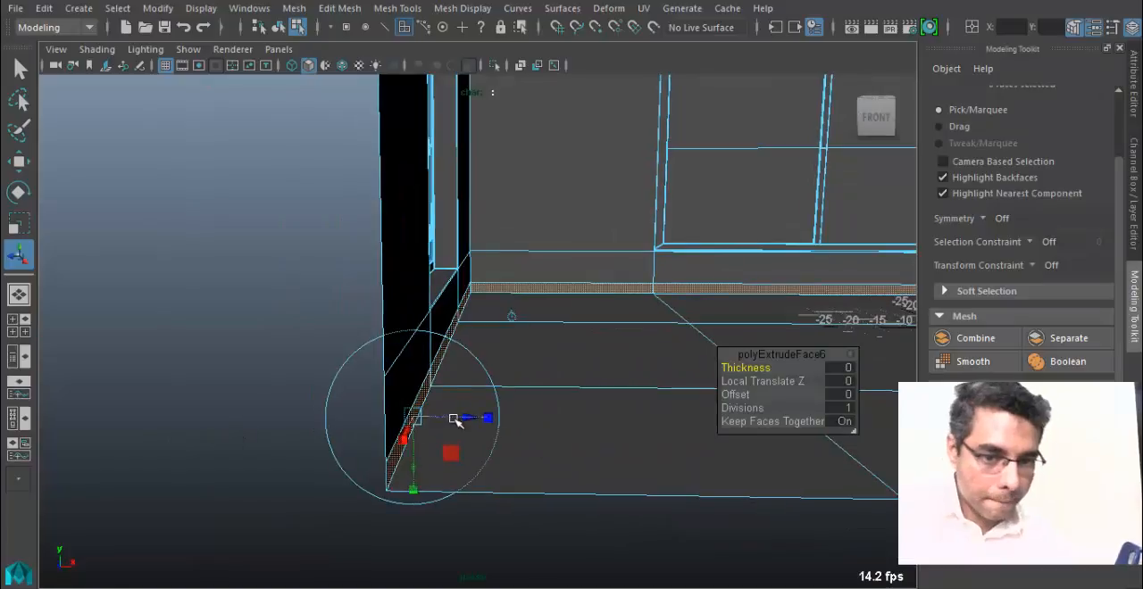
left_click_drag(459, 419, 468, 420)
right_click_drag(451, 451, 480, 449, "alt")
middle_click_drag(480, 448, 491, 395, "alt")
right_click_drag(480, 379, 488, 363, "alt")
left_click_drag(494, 346, 498, 348)
right_click_drag(482, 367, 490, 404, "alt")
left_click_drag(474, 424, 417, 391, "alt")
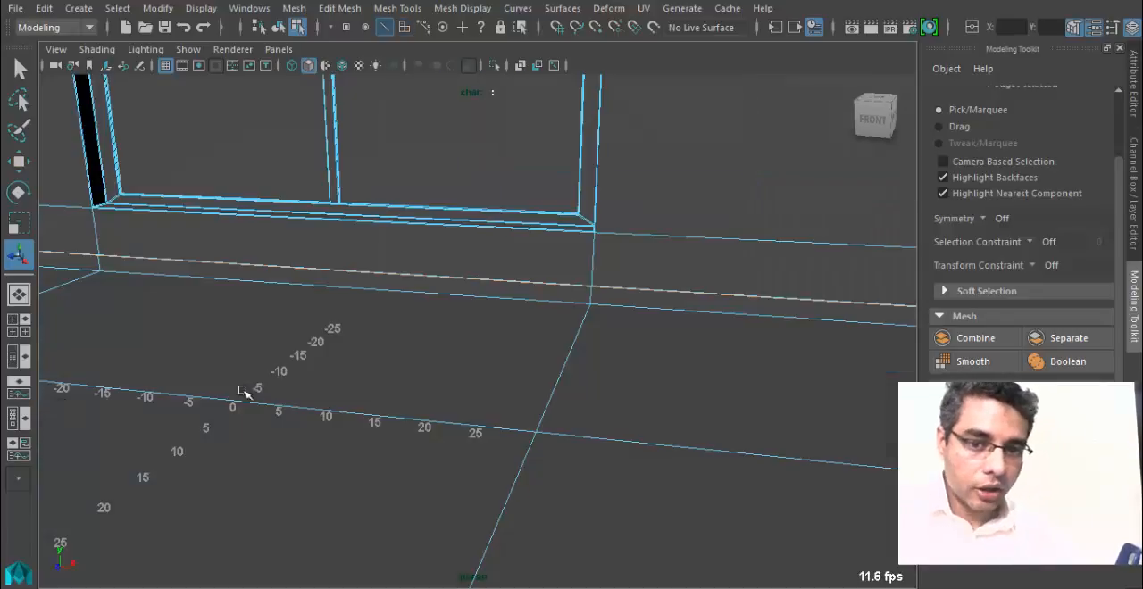
Switch to edge selection and select the skirting's upper front edges plus the vertical front edge at its open end.
middle_click_drag(589, 370, 352, 373, "alt")
right_click_drag(351, 372, 598, 387, "alt")
left_click_drag(599, 387, 469, 382, "alt")
middle_click_drag(224, 265, 324, 427, "alt")
scroll(301, 327, "up", 3)
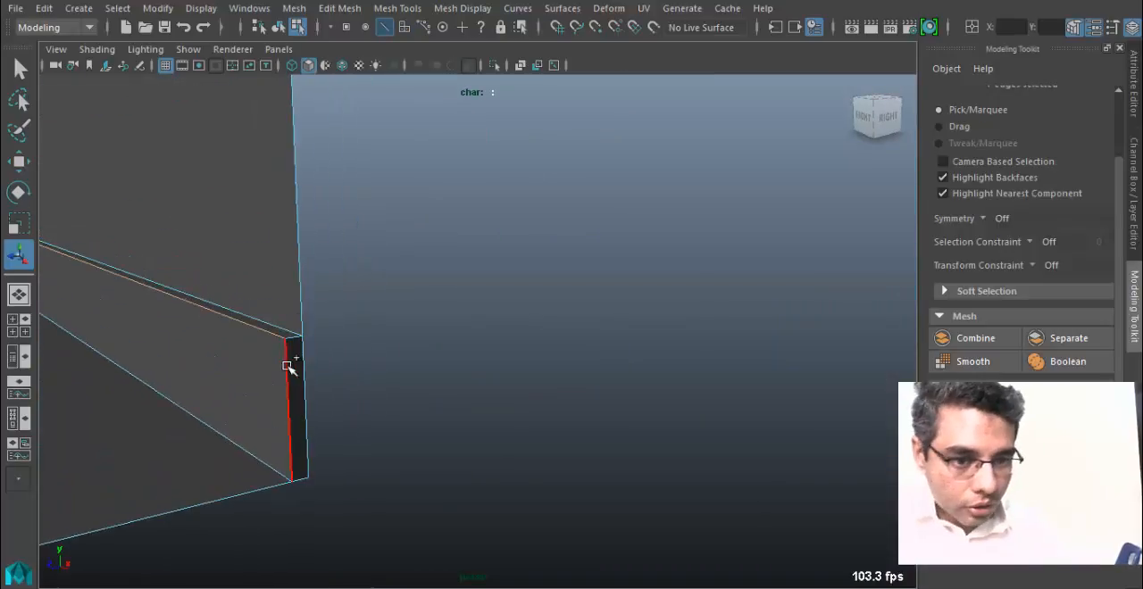
left_click(286, 365, "shift")
middle_click_drag(259, 394, 273, 402, "alt")
middle_click_drag(213, 368, 326, 442, "alt")
Bevel the selected skirting edges with one segment and a fraction of about 0.55.
left_click(464, 9)
mouse_move(397, 8)
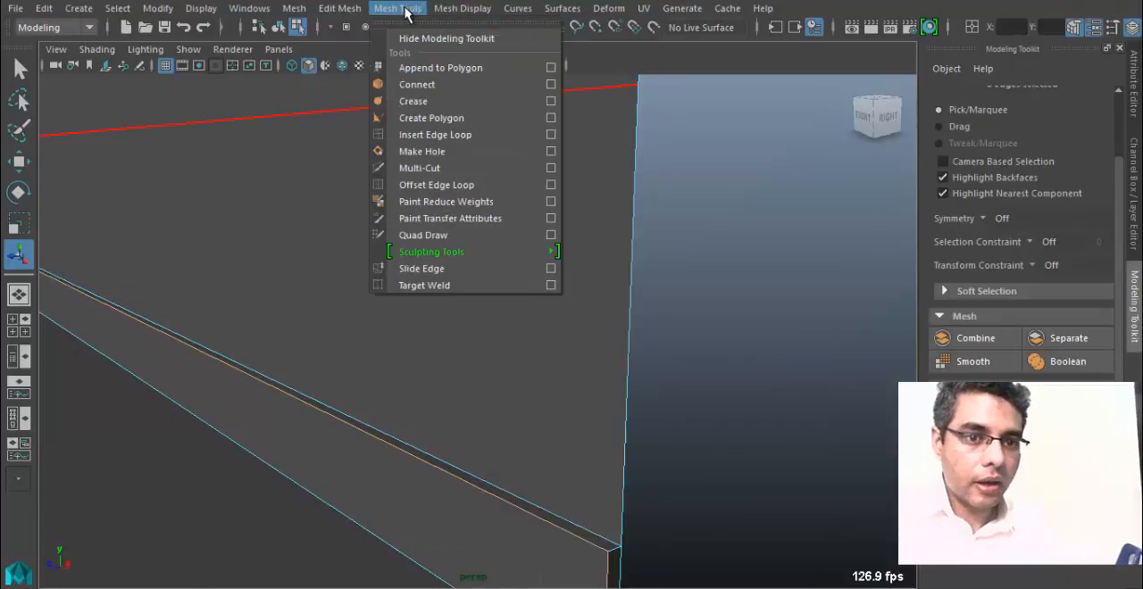
mouse_move(339, 8)
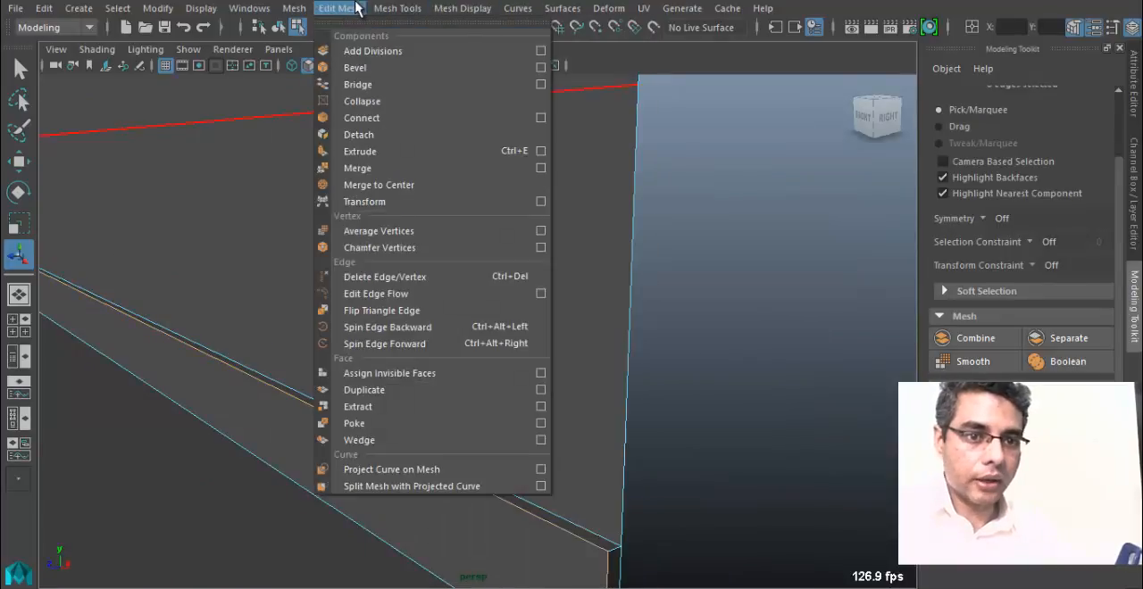
left_click(378, 75)
middle_click_drag(660, 344, 357, 352, "alt")
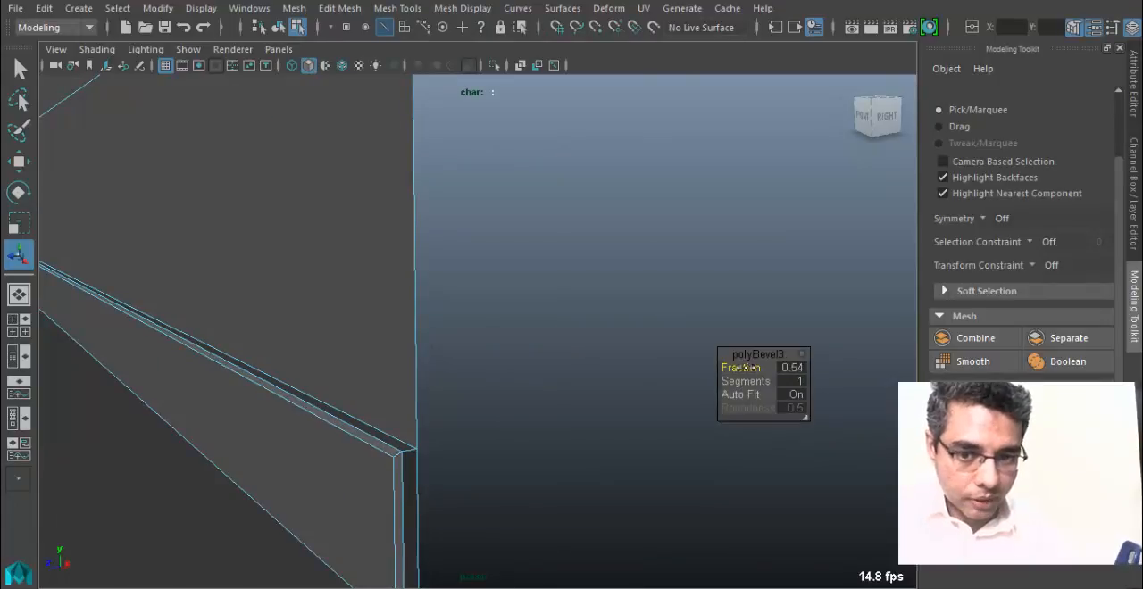
left_click_drag(741, 368, 768, 381)
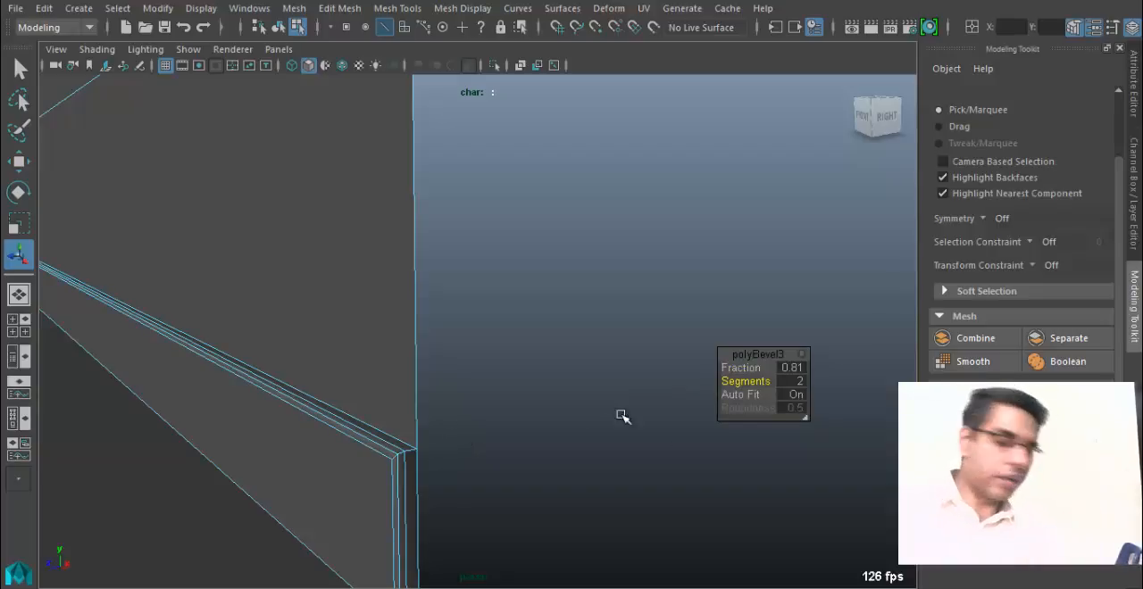
left_click_drag(770, 383, 747, 383)
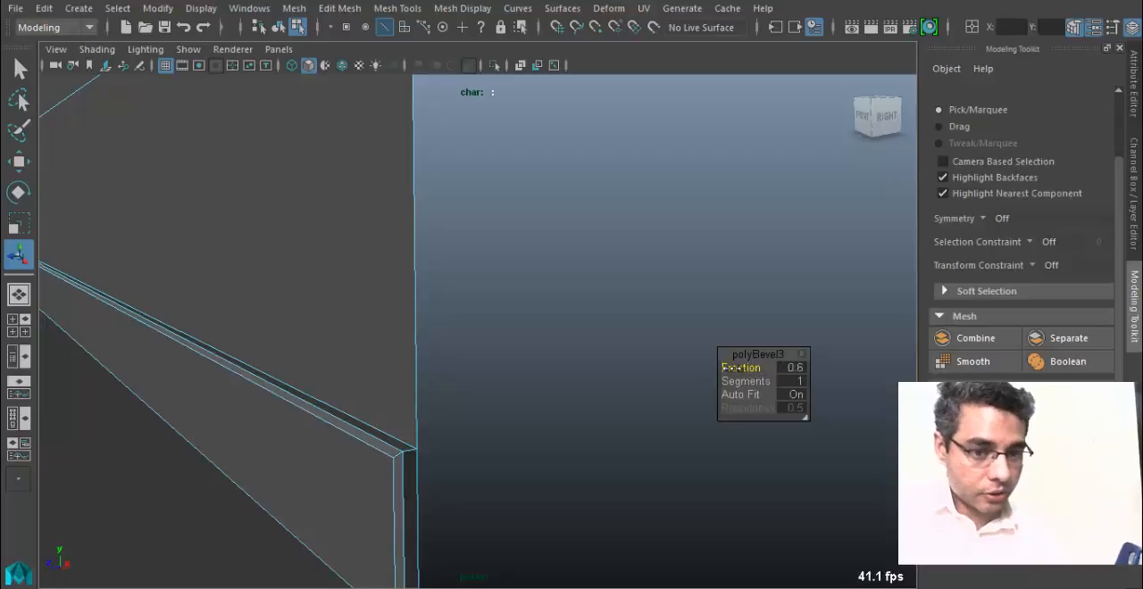
left_click_drag(741, 368, 202, 350)
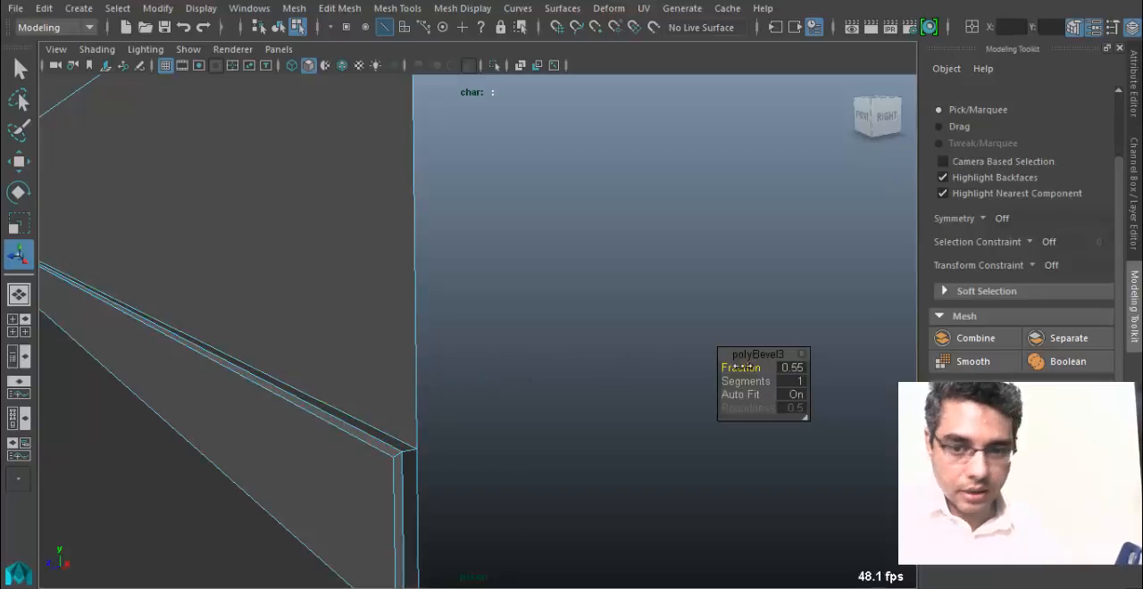
left_click_drag(743, 368, 737, 369)
Return to object selection, deselect the room and examine the bevelled skirting and the windows from inside.
right_click_drag(214, 268, 303, 109)
scroll(319, 291, "down", 5)
middle_click_drag(439, 342, 584, 404, "alt")
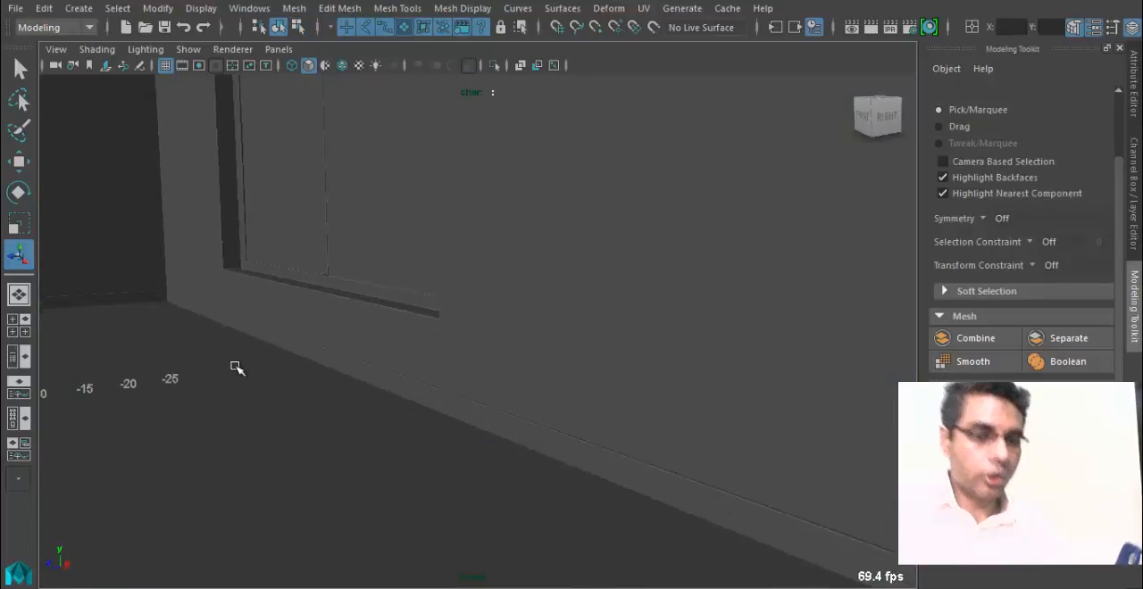
middle_click_drag(235, 367, 730, 414, "alt")
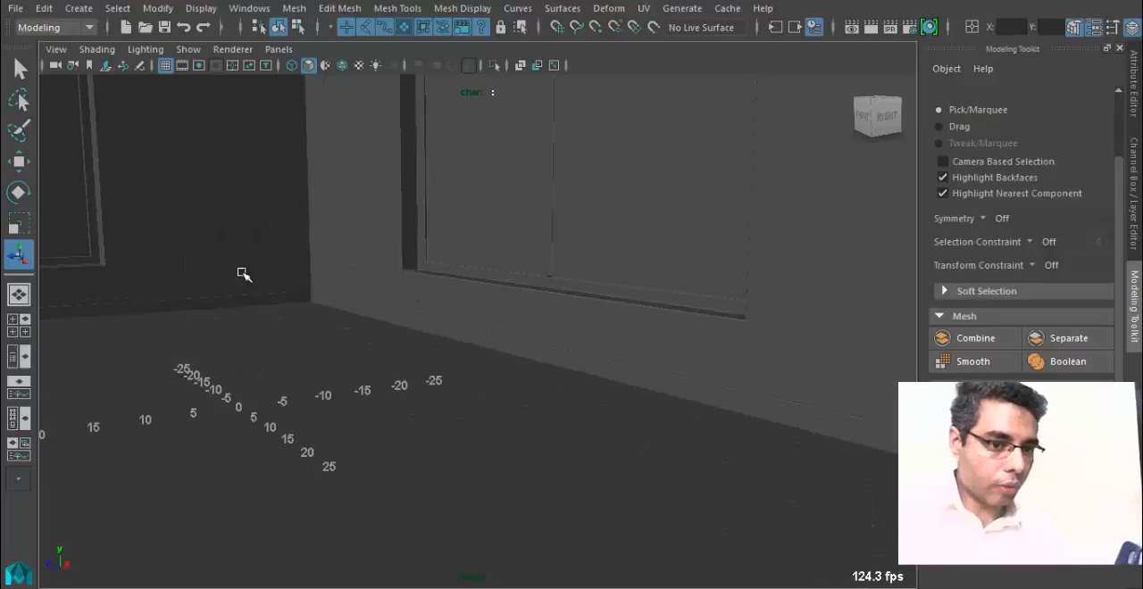
middle_click_drag(114, 304, 520, 349, "alt")
scroll(521, 349, "down", 5)
left_click_drag(357, 349, 482, 329, "alt")
middle_click_drag(482, 329, 471, 400, "alt")
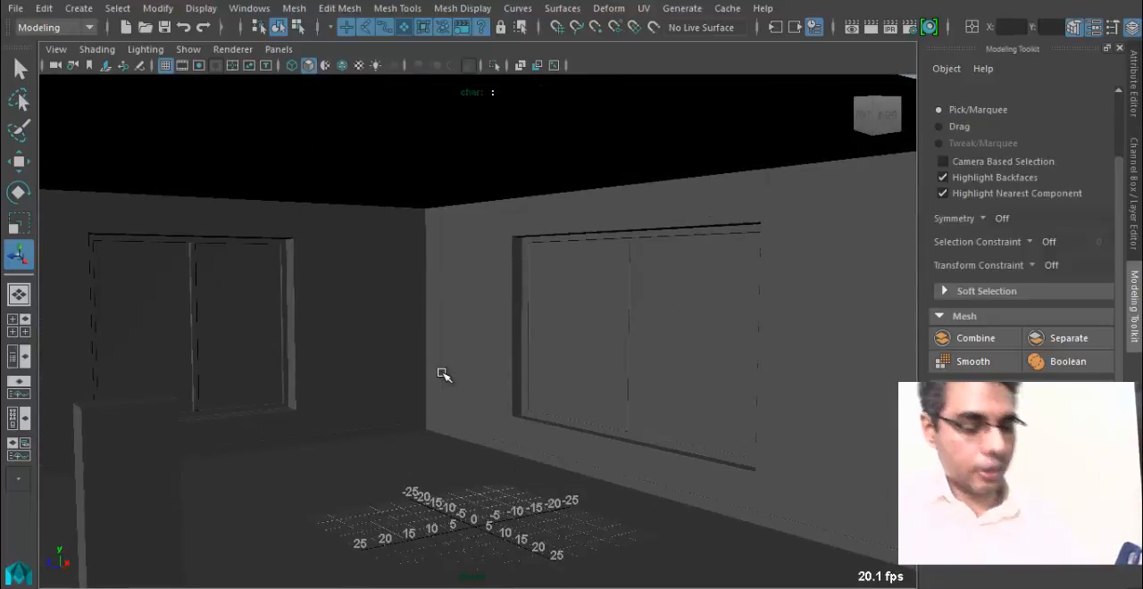
middle_click_drag(444, 375, 492, 344, "alt")
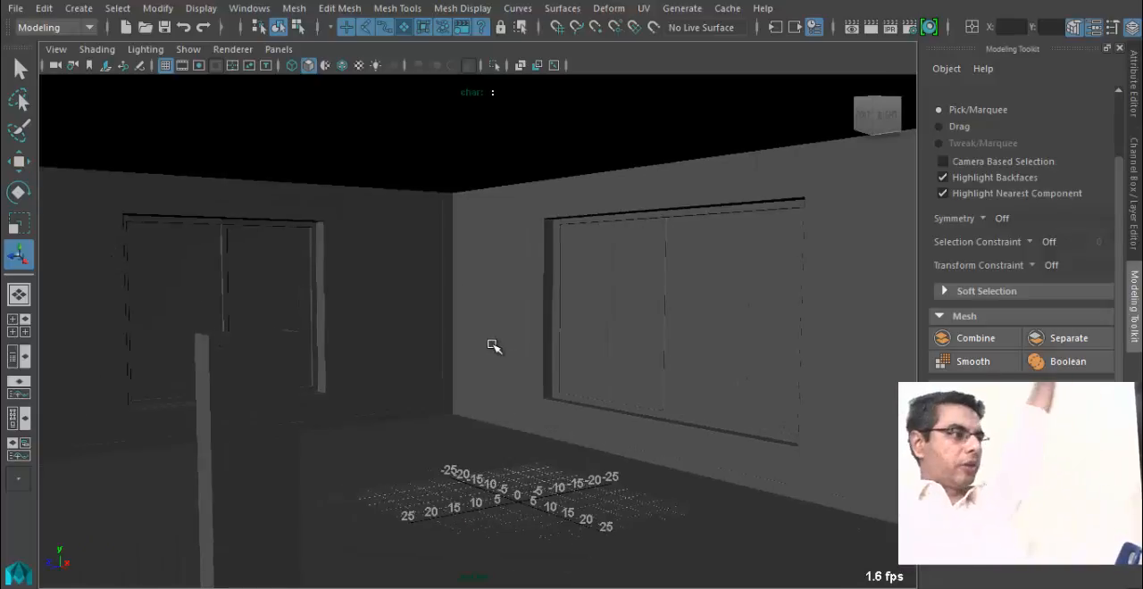
Select the upright post standing inside the room.
left_click_drag(463, 404, 388, 462, "alt")
left_click_drag(587, 426, 510, 365, "alt")
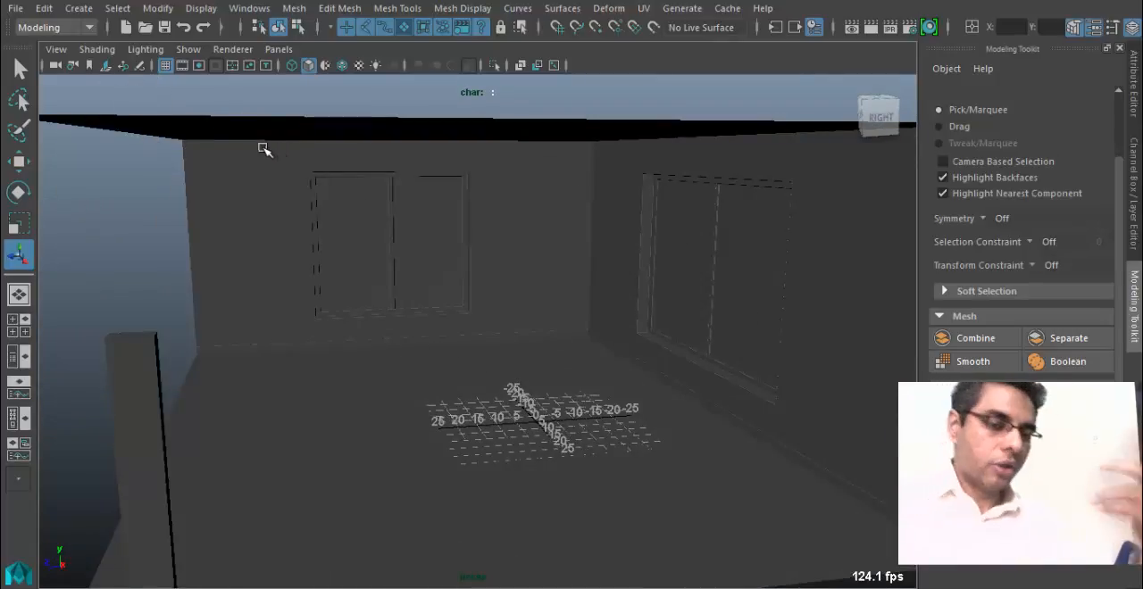
left_click_drag(262, 147, 432, 117, "alt")
left_click(431, 117)
left_click_drag(432, 214, 295, 386, "alt")
left_click(389, 305)
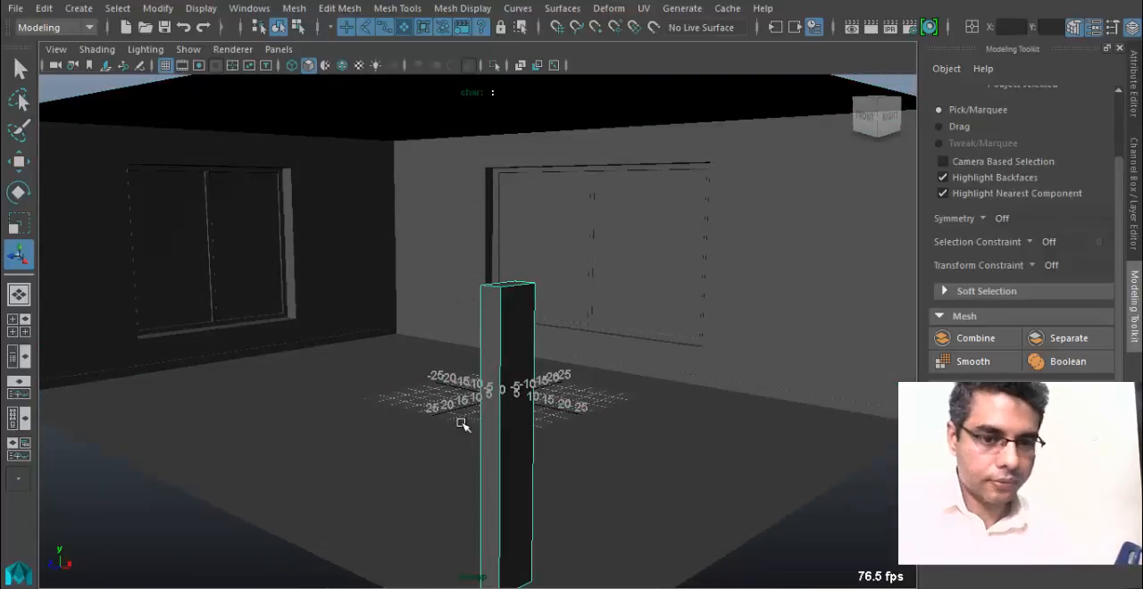
left_click_drag(461, 425, 220, 105, "alt")
key("q")
key("ctrl+shift+s")
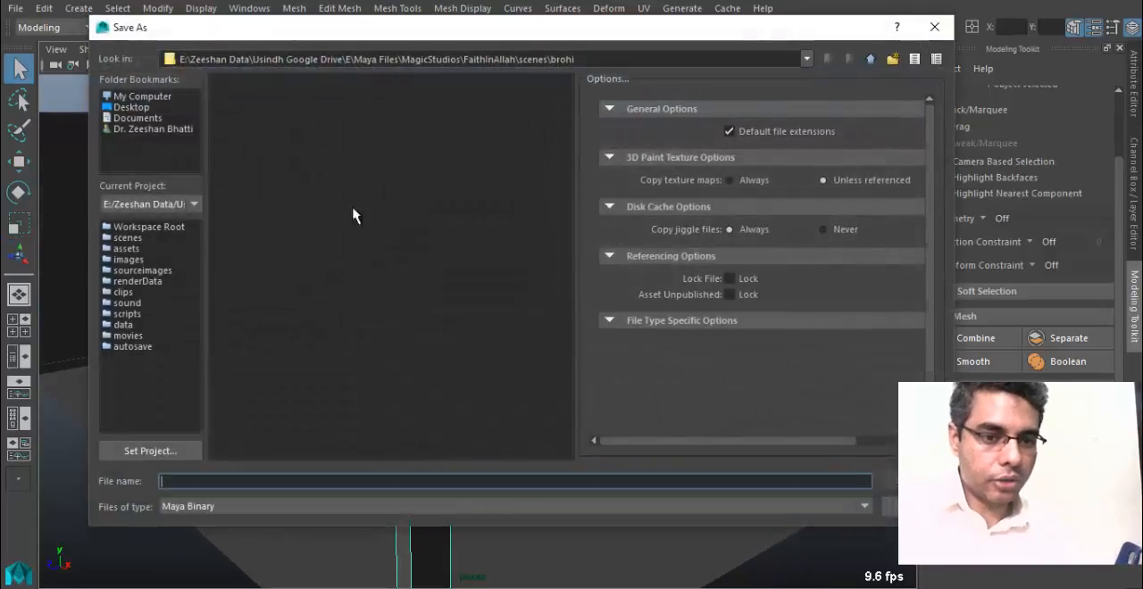
left_click(935, 27)
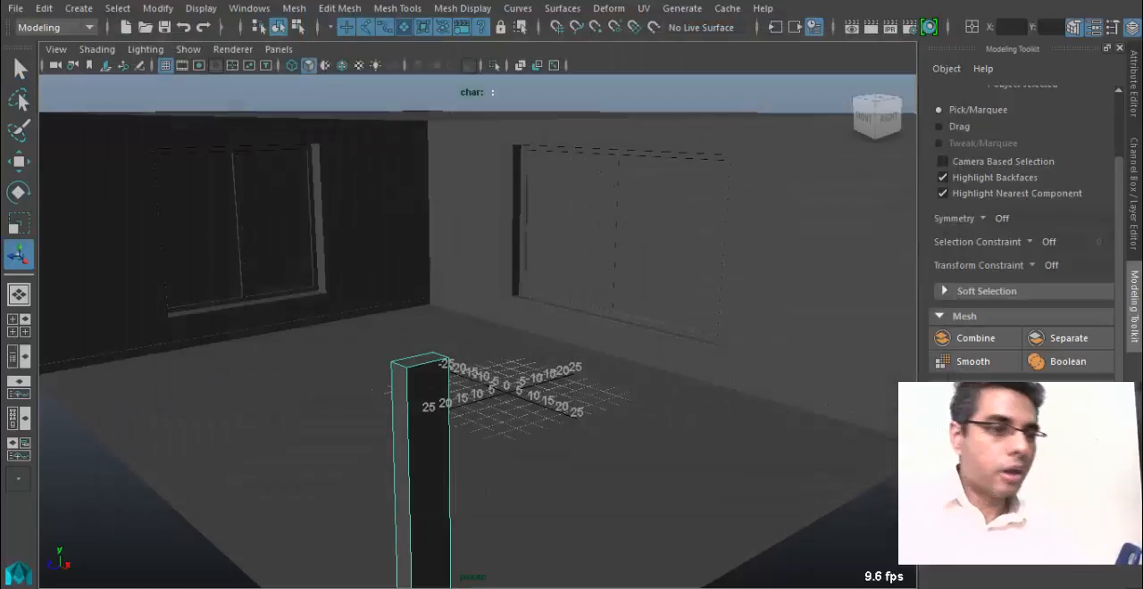
Set the current project to the MayaBatch02 folder.
left_click(15, 8)
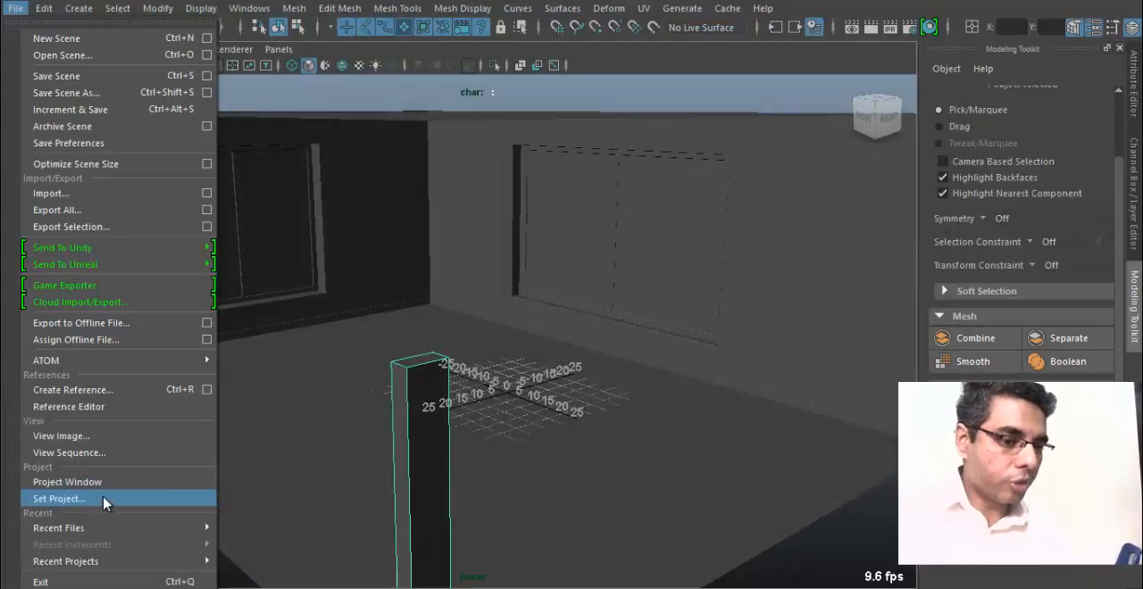
left_click(59, 498)
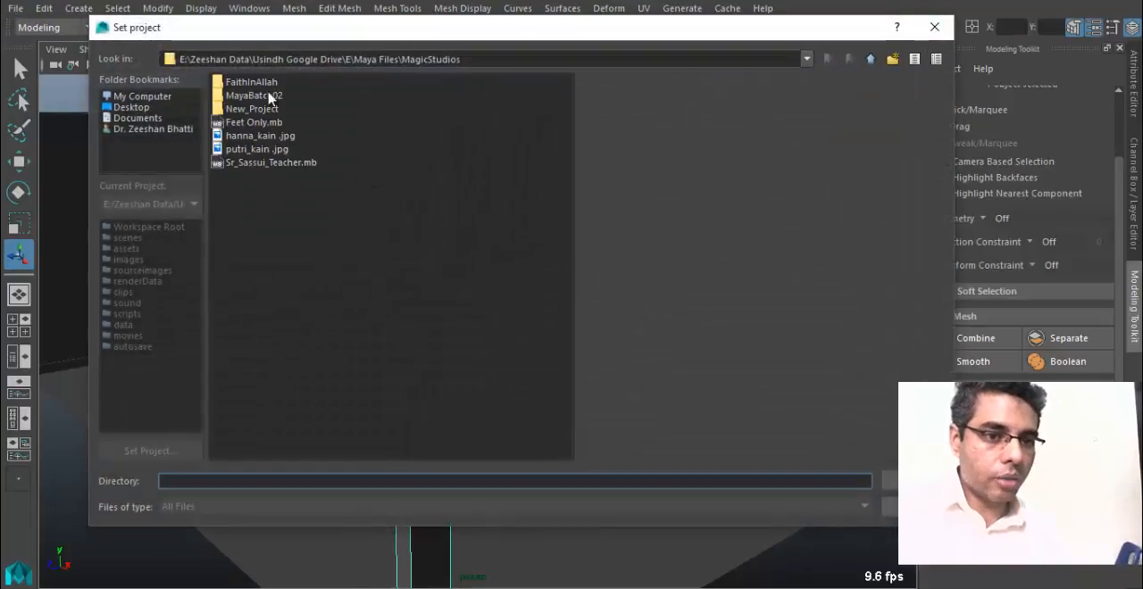
left_click(256, 108)
left_click(255, 95)
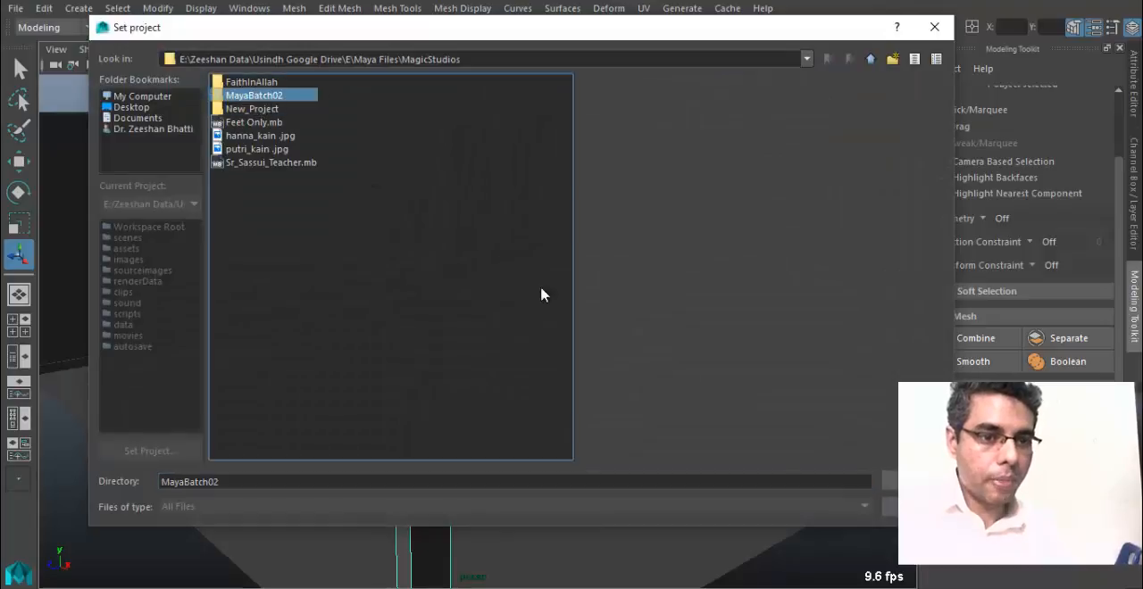
left_click(890, 482)
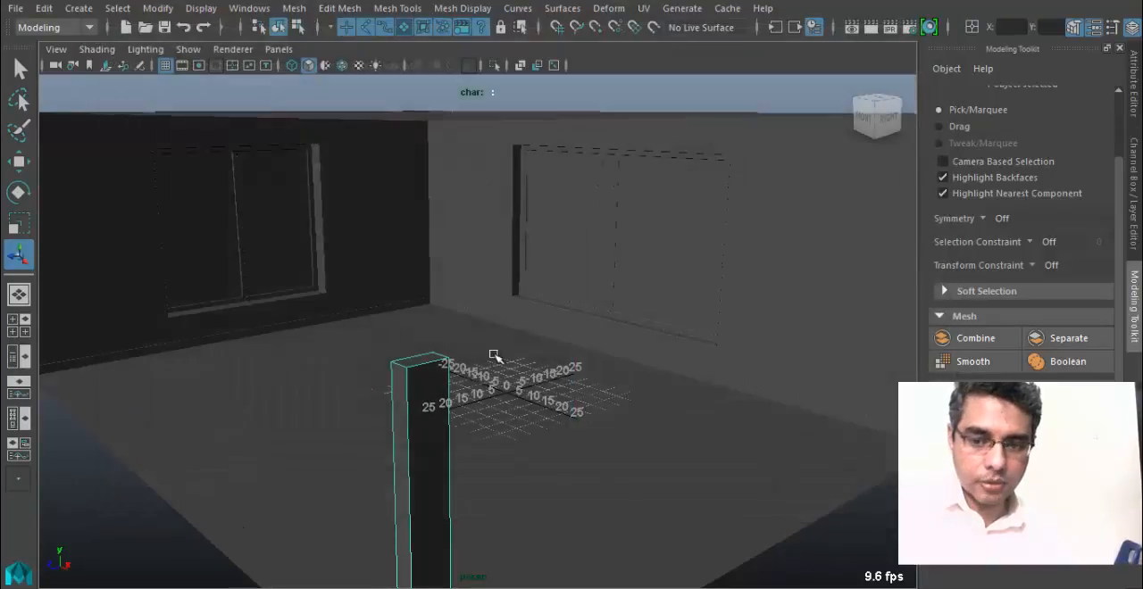
Save the scene as a Maya Binary file named Room in the project's scenes folder.
left_click(16, 9)
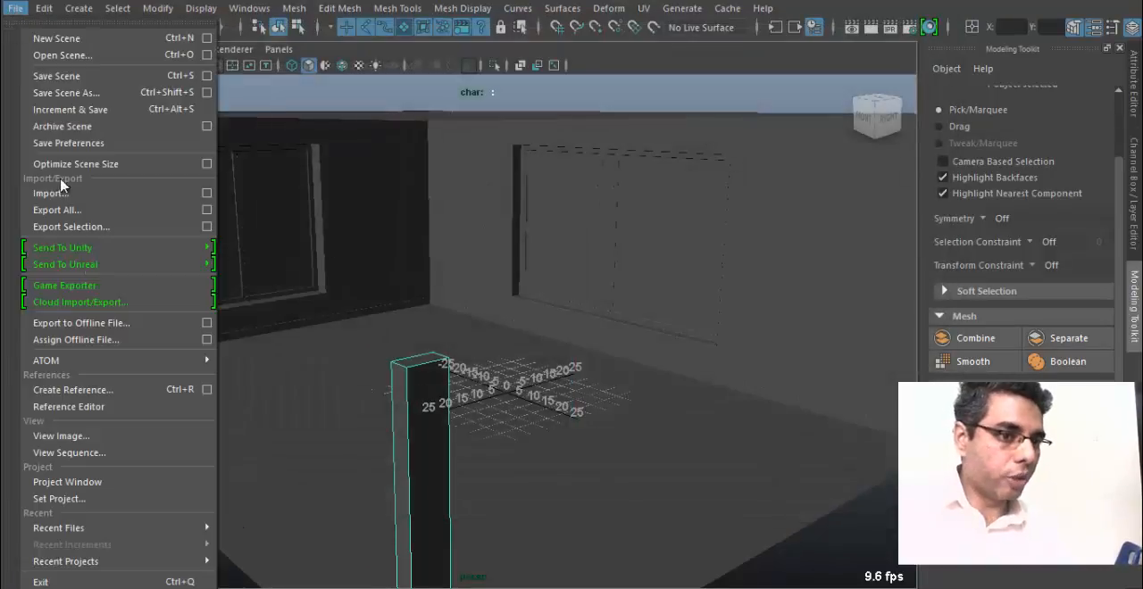
left_click(112, 92)
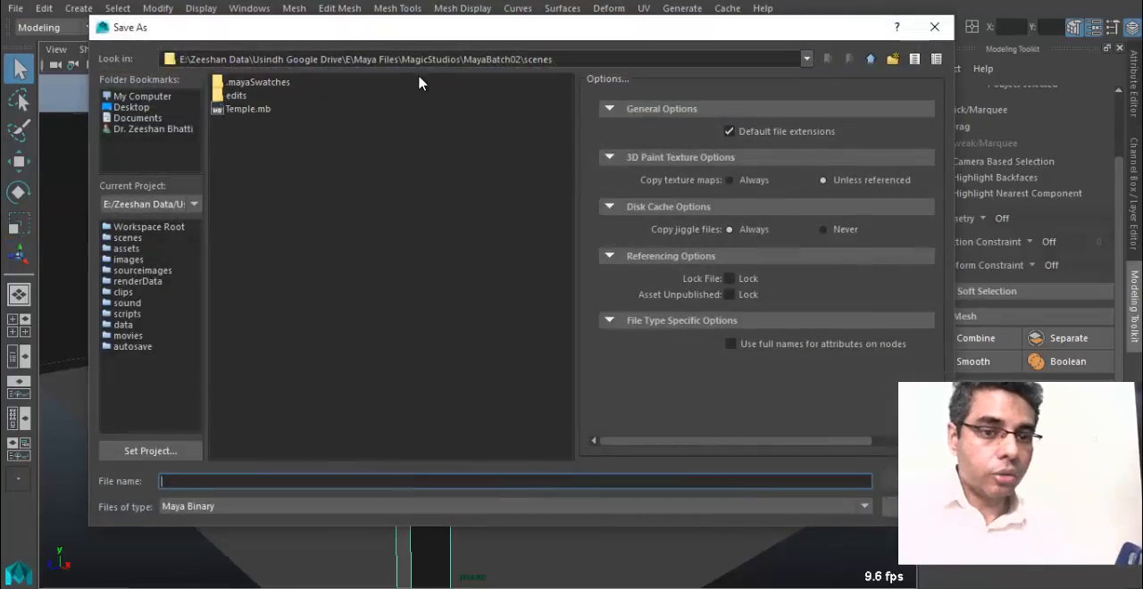
left_click(131, 240)
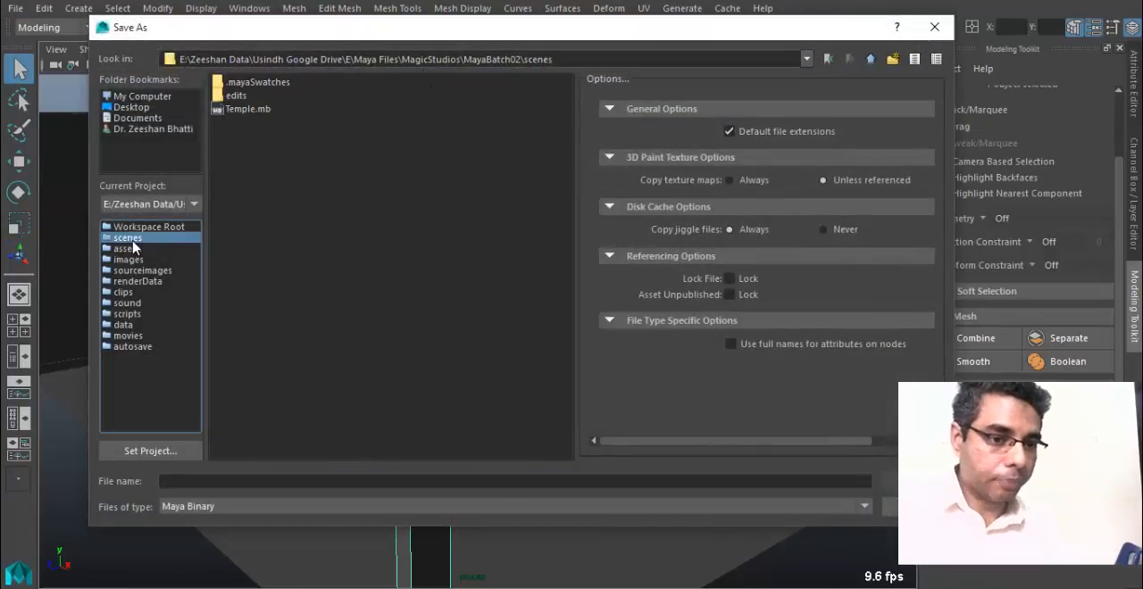
left_click(227, 480)
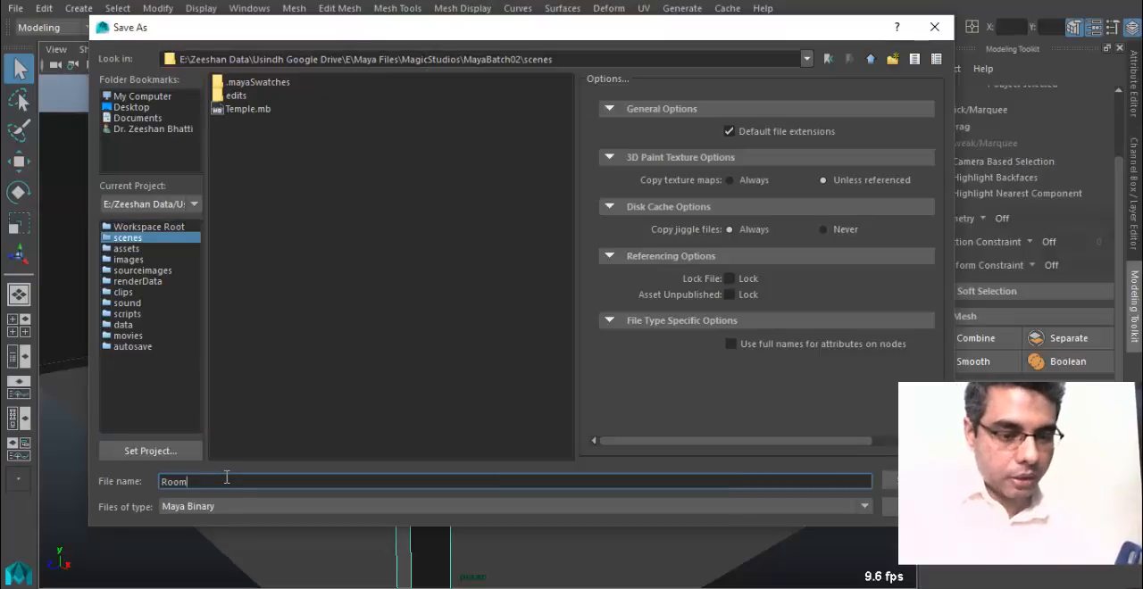
type("Room")
key("Return")
left_click(536, 309)
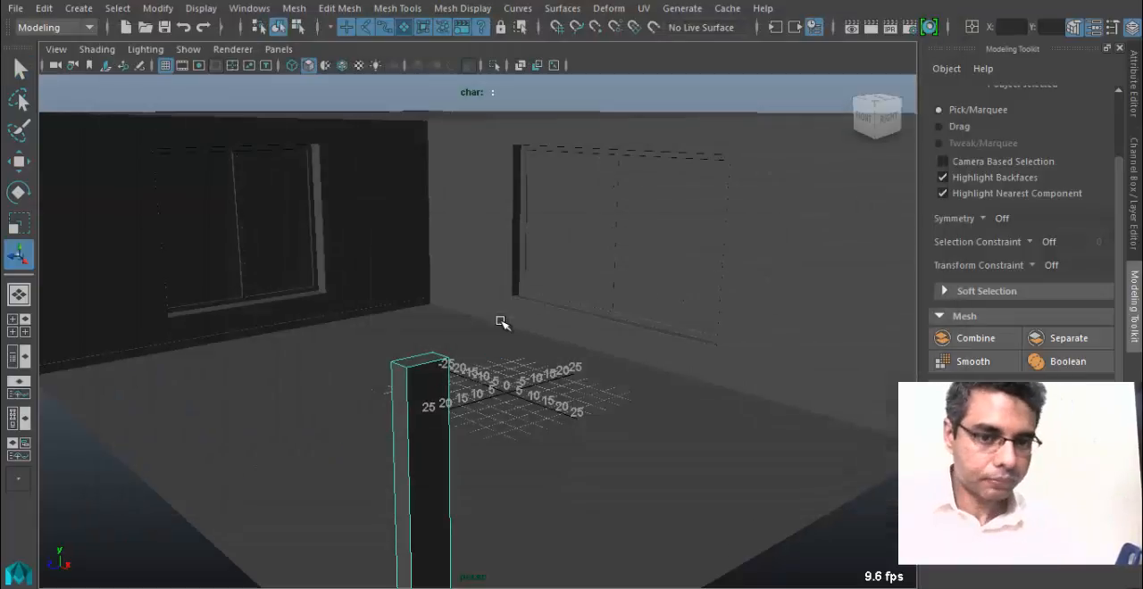
left_click_drag(502, 323, 210, 72, "alt")
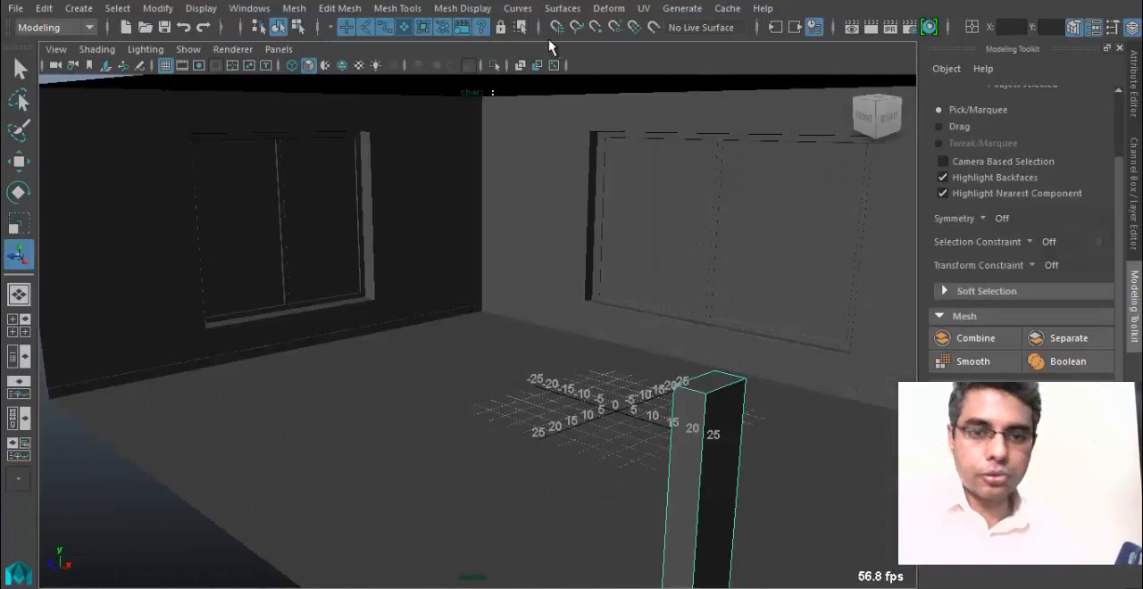
left_click(83, 13)
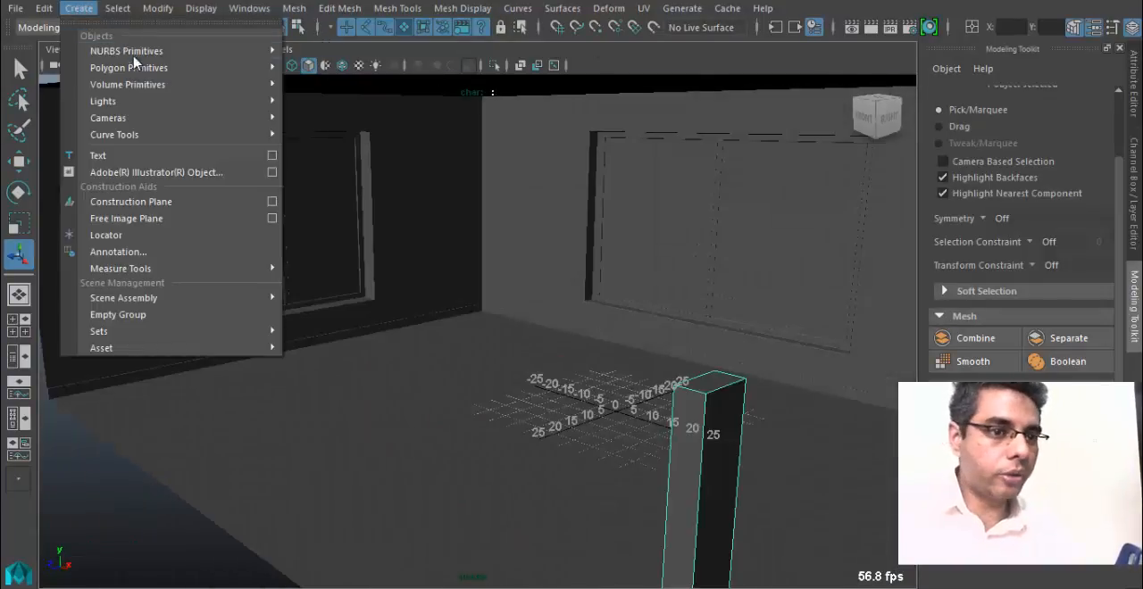
left_click(155, 68)
left_click(154, 67)
left_click_drag(201, 264, 296, 364, "alt")
left_click(117, 8)
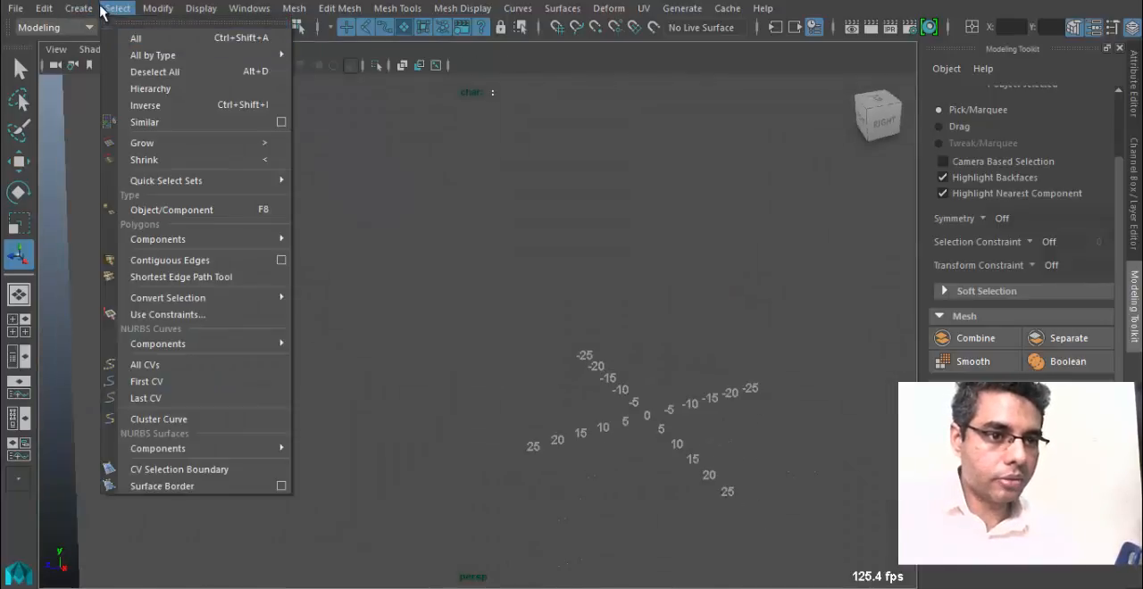
mouse_move(129, 68)
left_click(331, 100)
left_click_drag(340, 104, 399, 239, "alt")
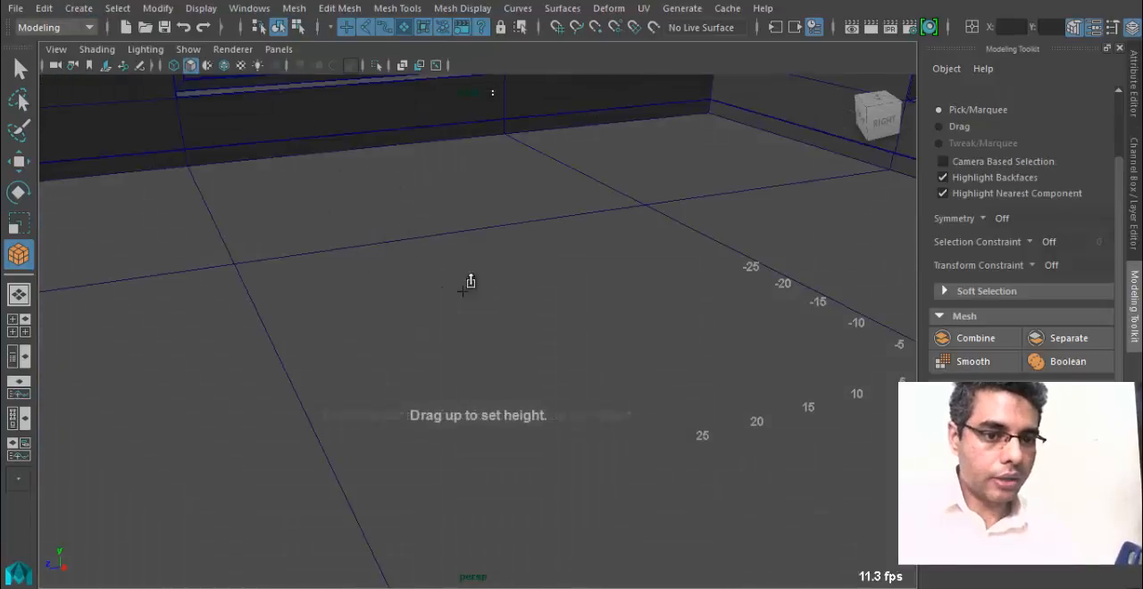
left_click(512, 301)
left_click_drag(547, 369, 227, 8, "alt")
Create a polygon cube interactively on the room's floor near the centre of the grid.
left_click(85, 11)
mouse_move(204, 69)
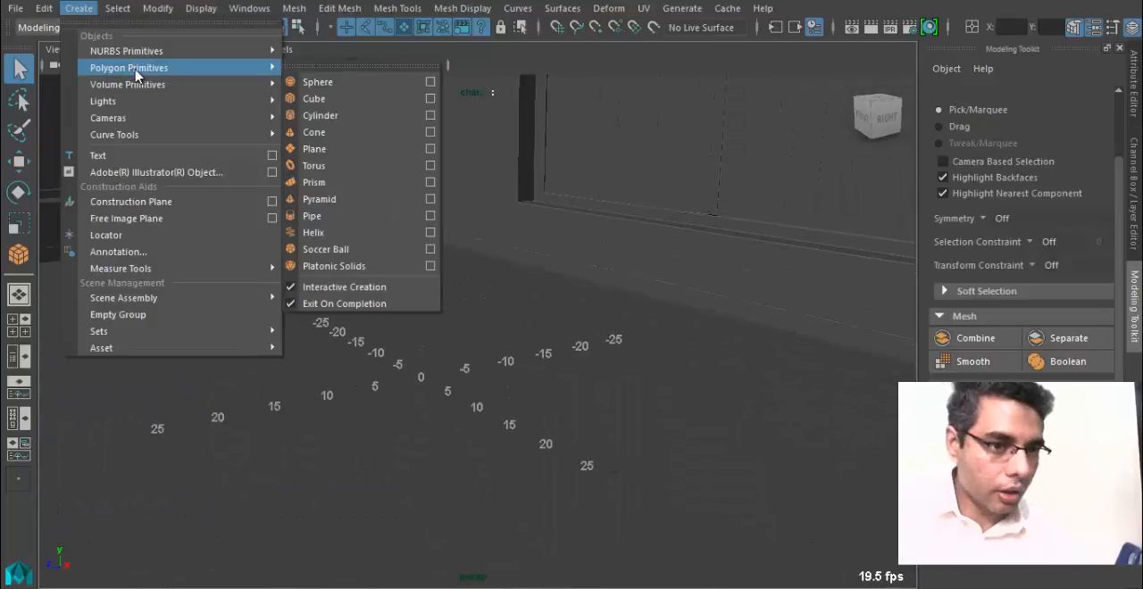
left_click(308, 96)
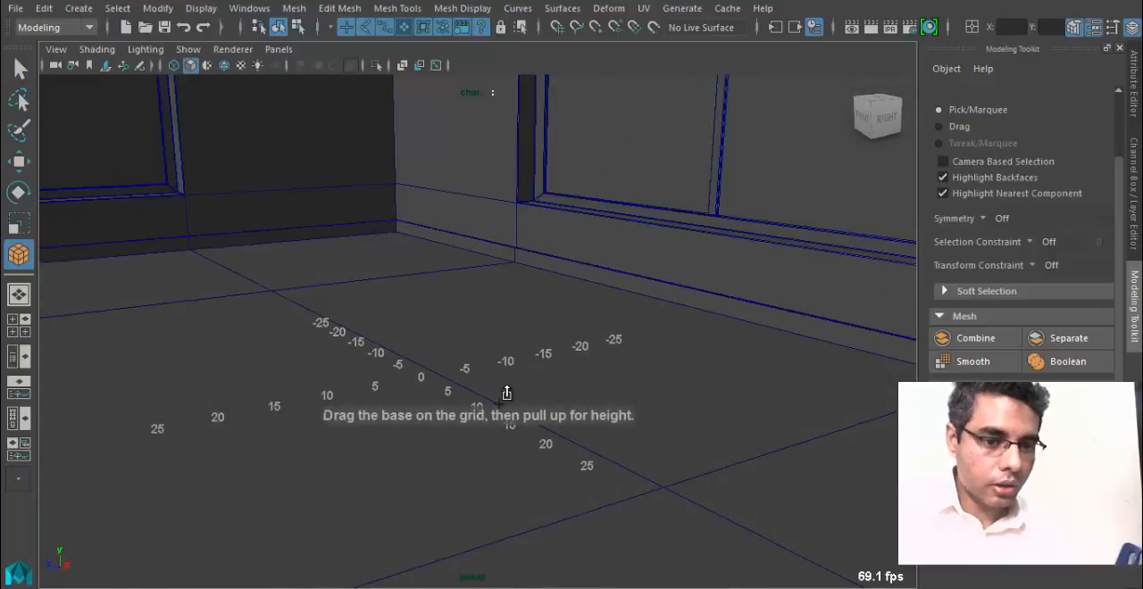
left_click_drag(500, 403, 503, 316)
left_click_drag(479, 389, 429, 386, "alt")
Raise the cube and scale it into a wide, flat slab.
key("w")
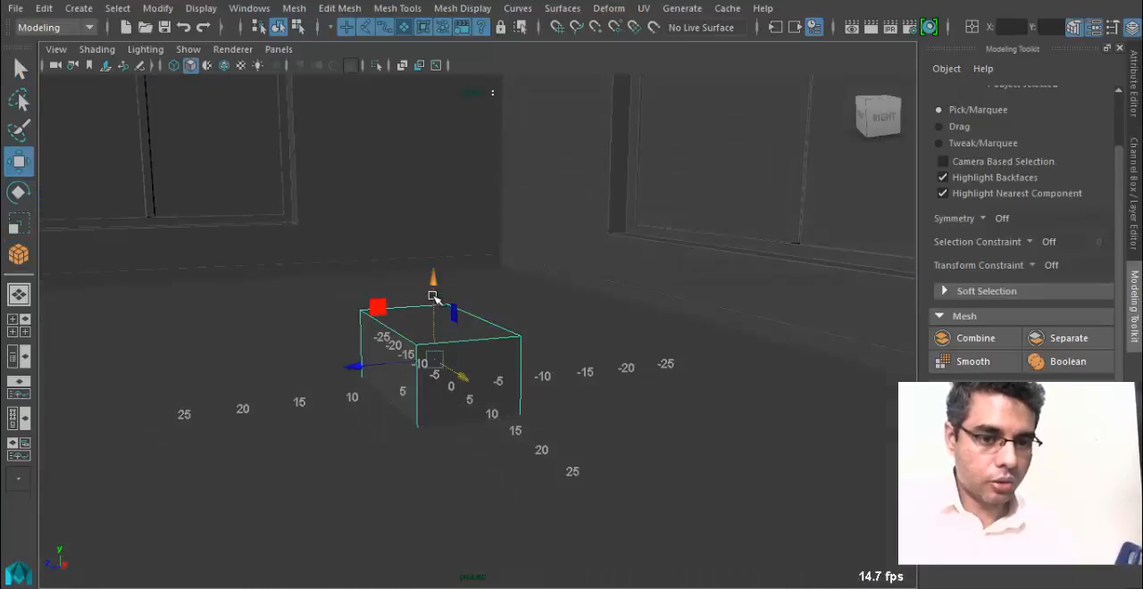
left_click_drag(434, 294, 433, 183)
key("r")
left_click_drag(426, 259, 477, 306, "alt")
scroll(405, 247, "up", 3)
left_click_drag(342, 401, 581, 390, "alt")
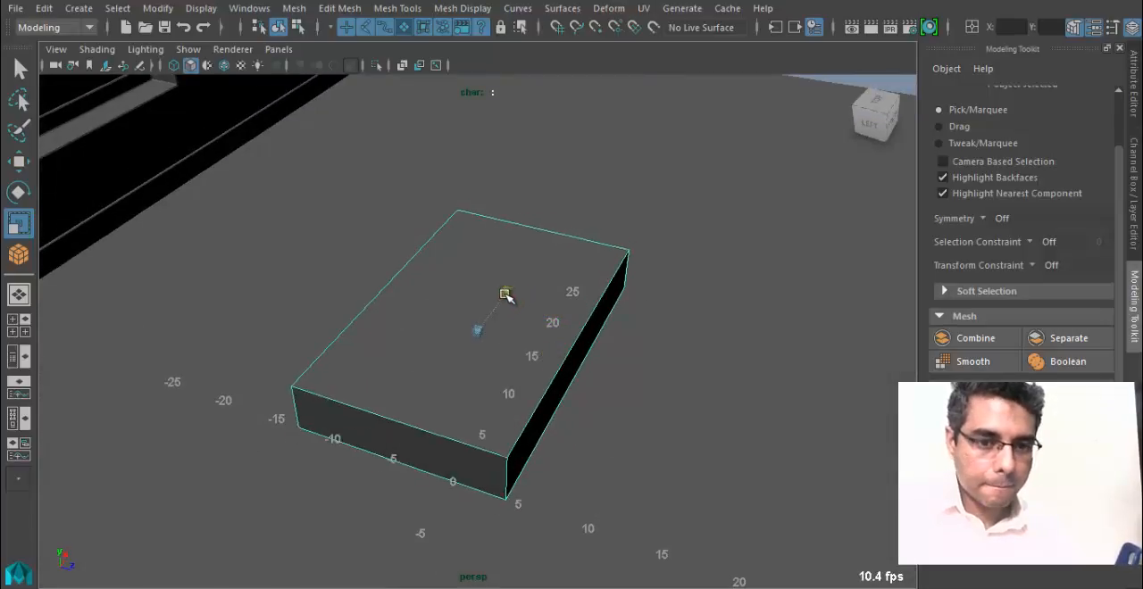
left_click_drag(531, 358, 420, 359, "alt")
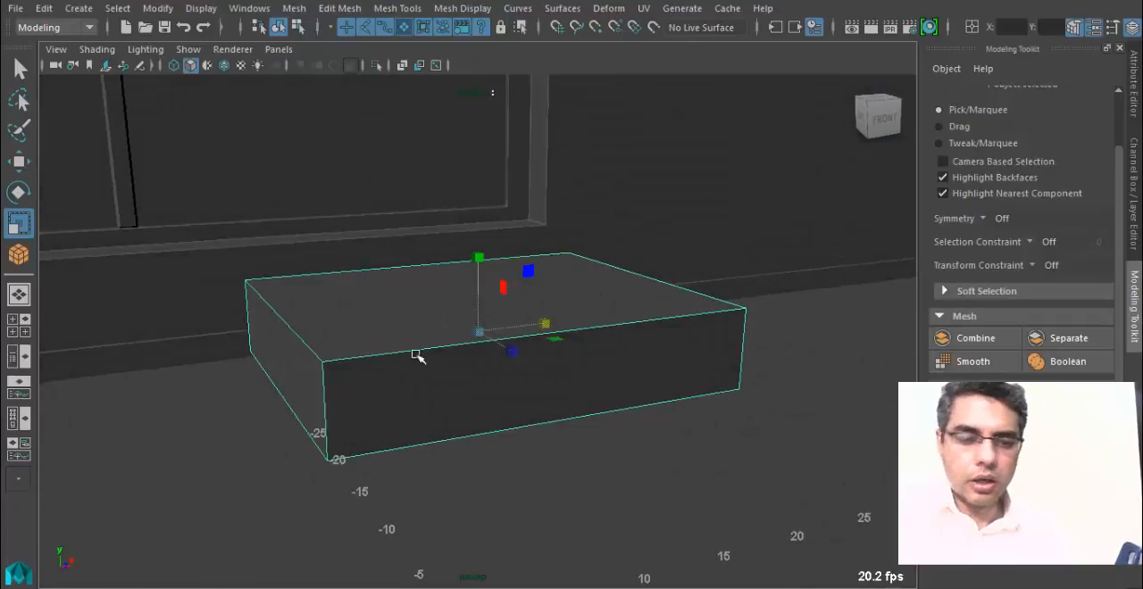
Bevel all the slab's edges into rounded corners and add divisions to the whole mesh with Divisions 1.
right_click(524, 344)
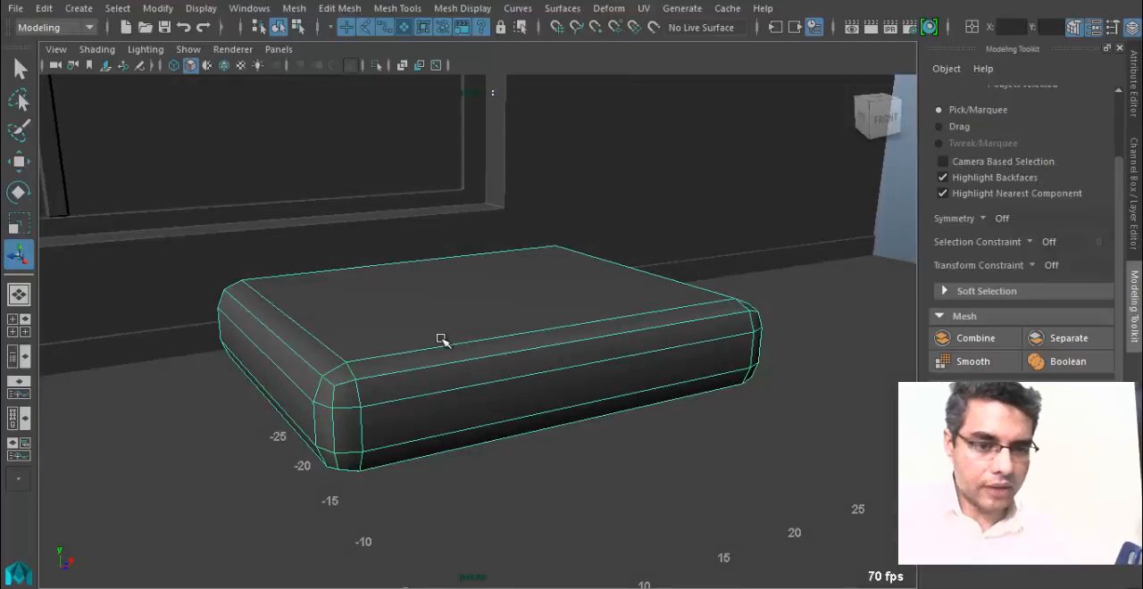
right_click_drag(441, 340, 502, 188)
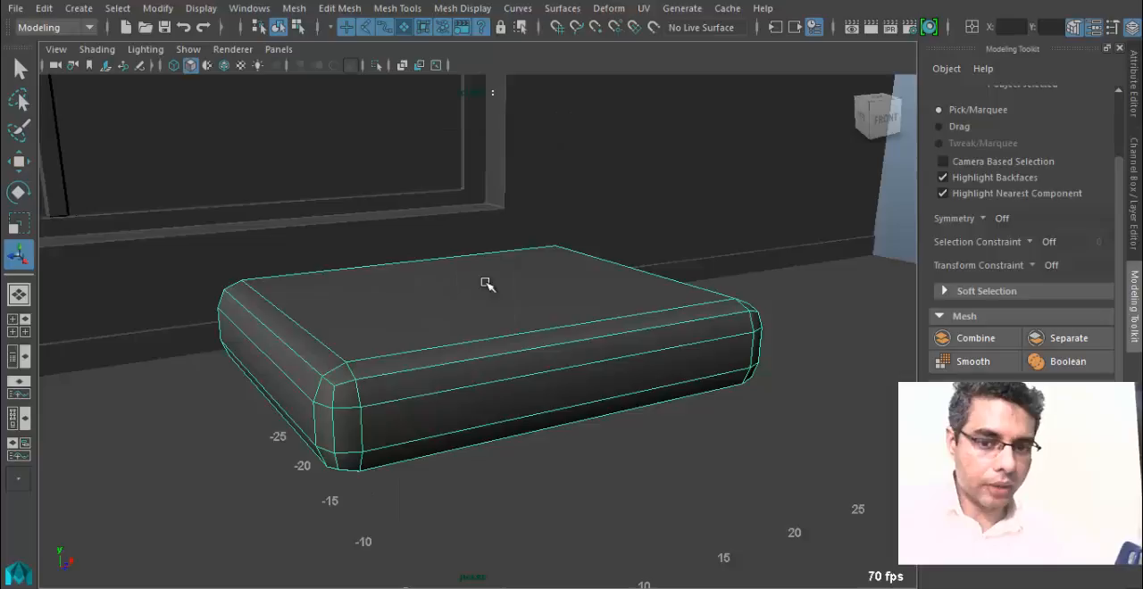
left_click(293, 8)
mouse_move(392, 8)
mouse_move(359, 11)
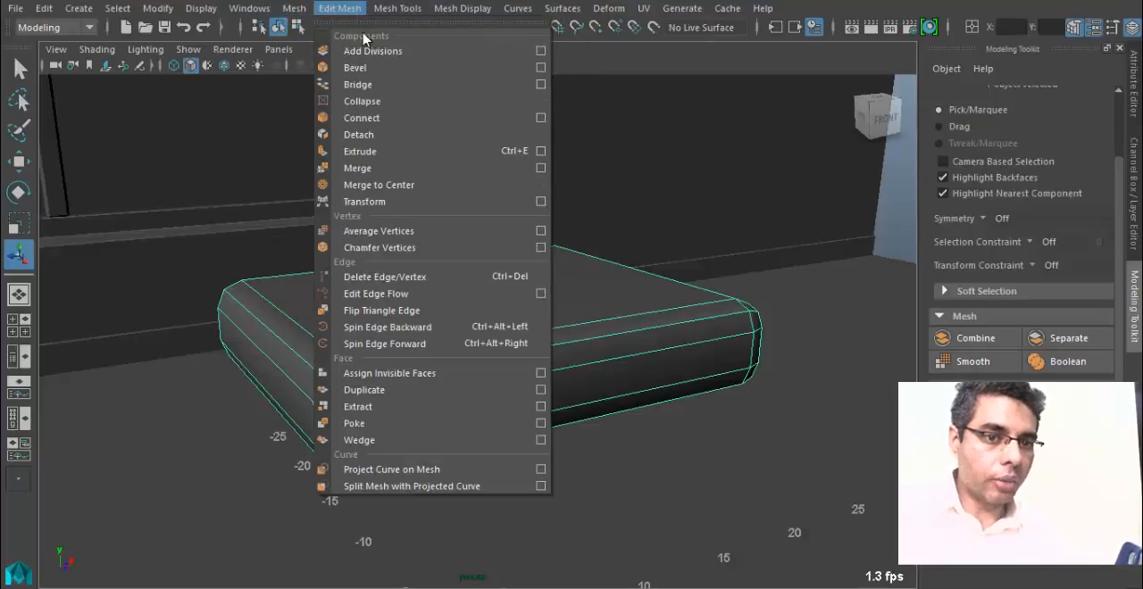
left_click(375, 50)
left_click_drag(496, 273, 260, 250, "alt")
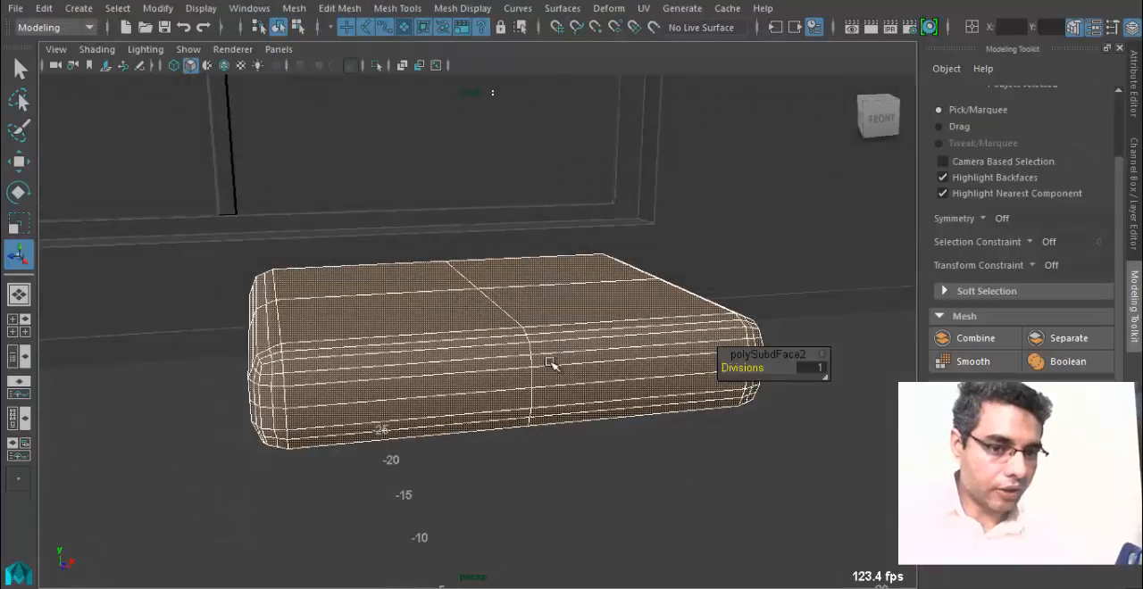
left_click_drag(552, 363, 397, 421, "alt")
Switch to face selection and select the large flat faces on the slab's top and underside.
left_click(454, 360)
left_click_drag(447, 367, 420, 331, "alt")
right_click_drag(420, 331, 423, 172)
left_click(362, 307)
left_click(376, 281, "shift")
left_click(553, 324, "shift")
left_click(550, 265, "shift")
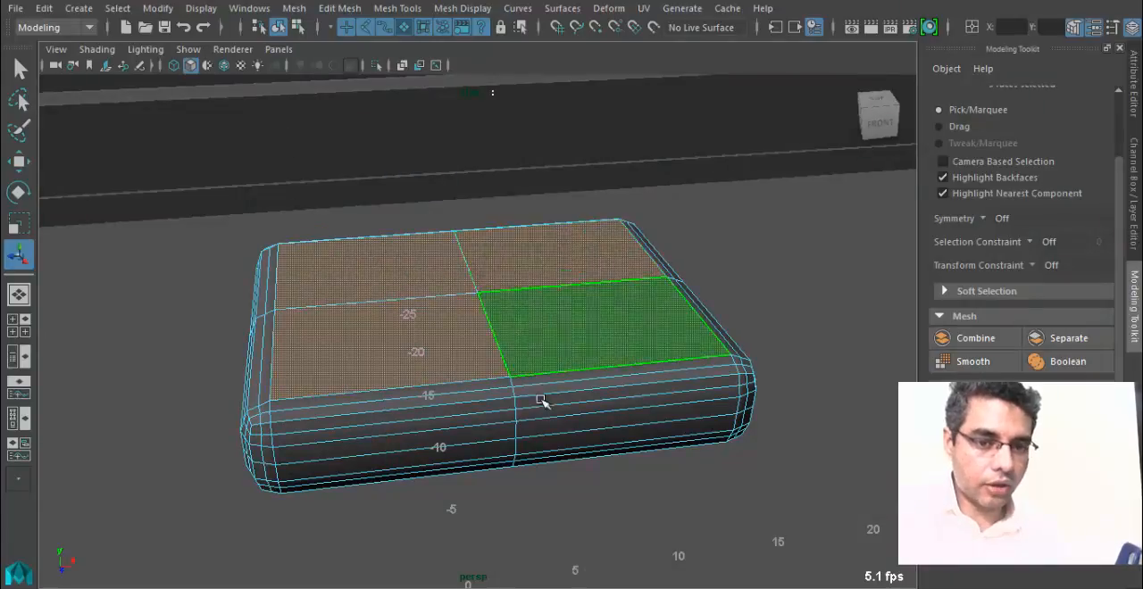
left_click_drag(541, 400, 467, 326, "alt")
left_click(377, 372, "shift")
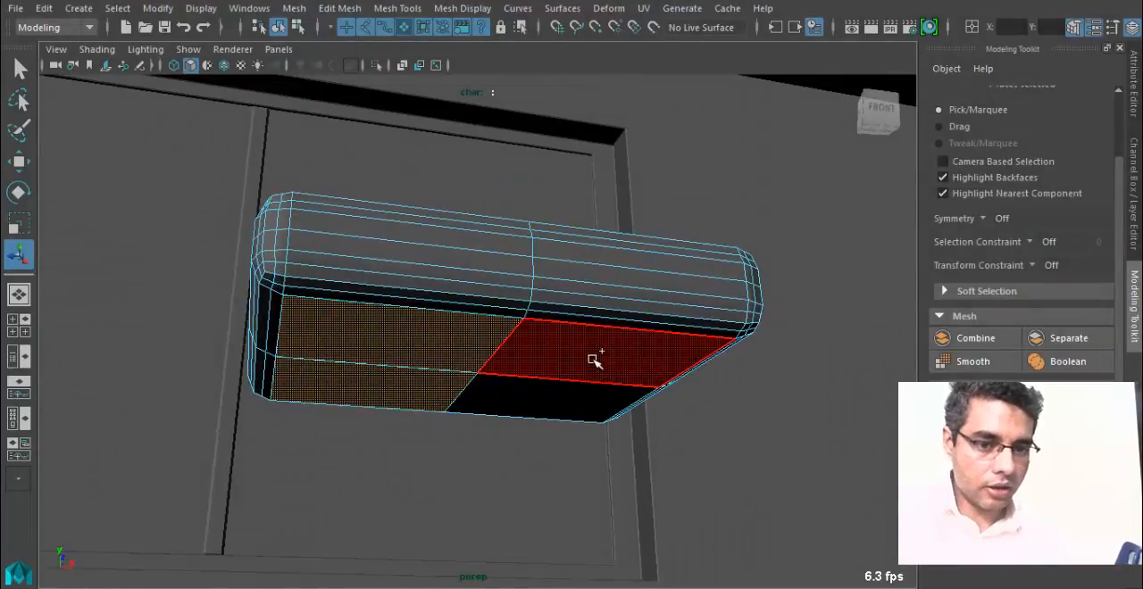
left_click(594, 360, "shift")
Subdivide the selected top and underside faces using Add Divisions with Divisions 1.
left_click_drag(544, 408, 443, 191, "alt")
left_click(397, 9)
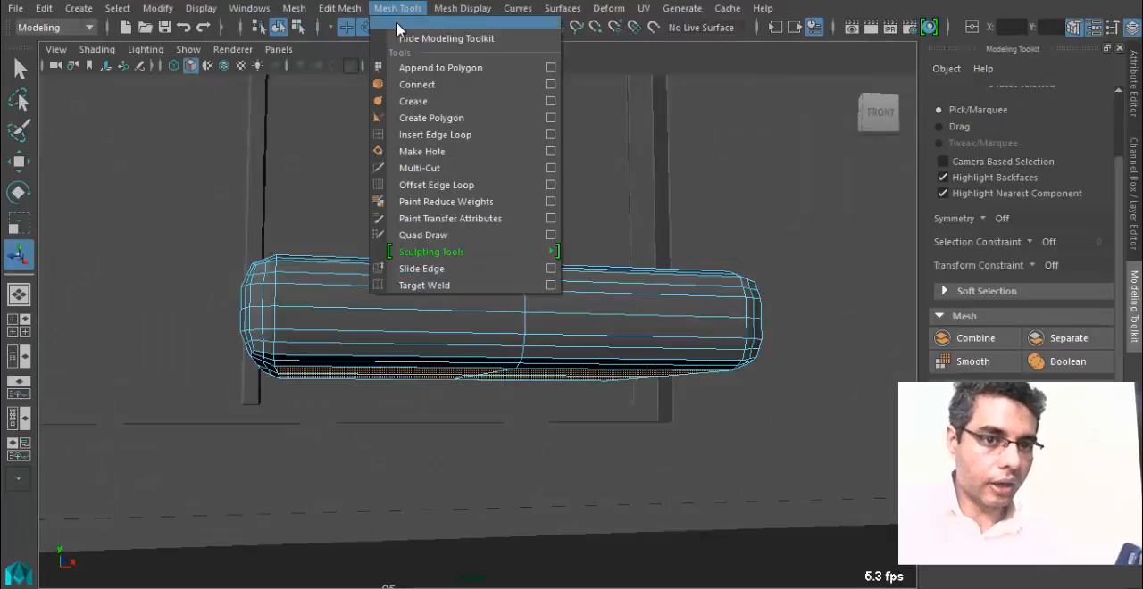
mouse_move(339, 8)
left_click(402, 47)
left_click_drag(500, 268, 455, 343, "alt")
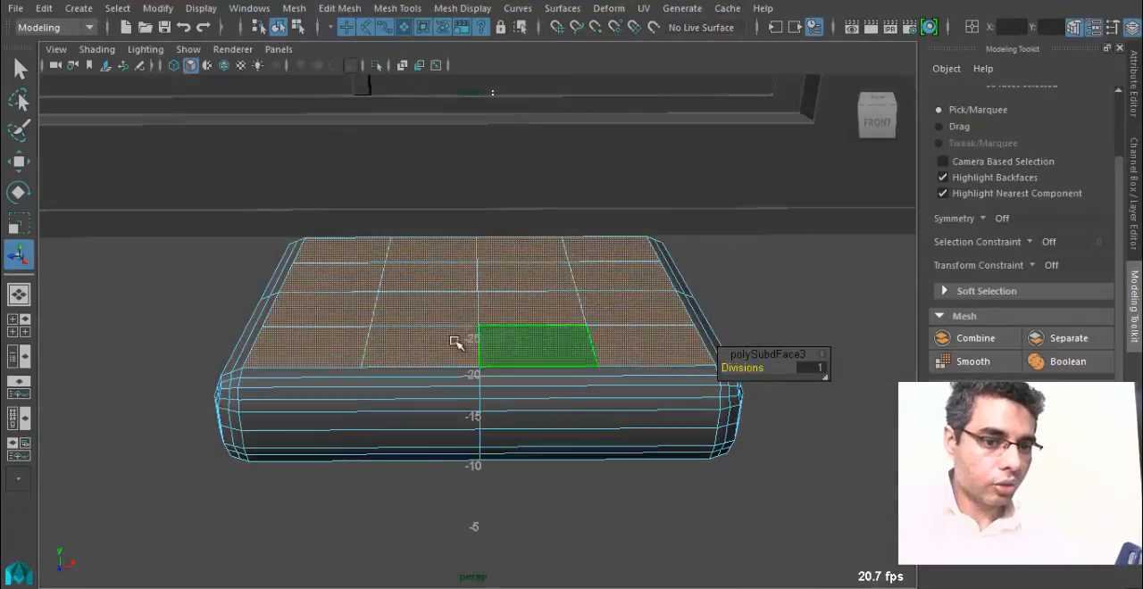
left_click_drag(300, 359, 390, 347, "alt")
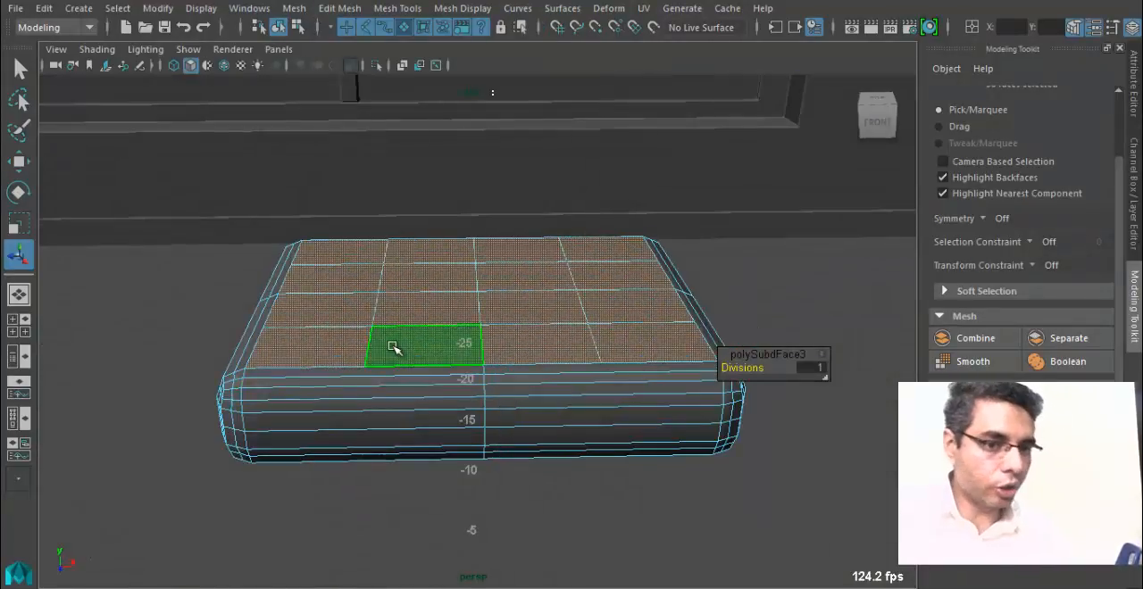
Return to object selection, select the slab and smooth it with Divisions 1.
right_click_drag(390, 347, 474, 101)
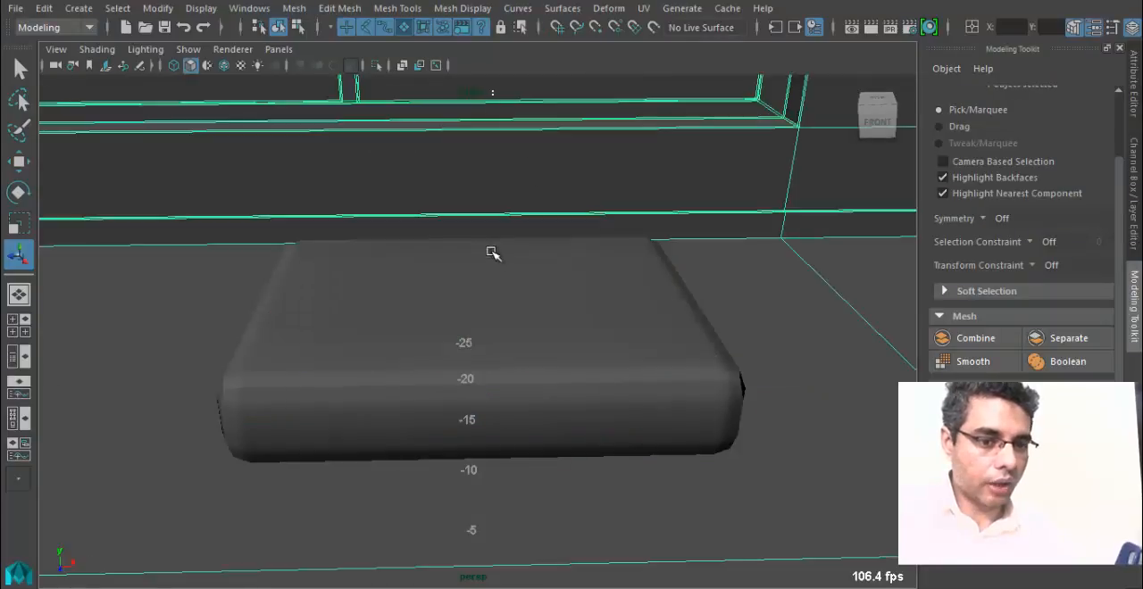
left_click(472, 277)
left_click_drag(472, 276, 423, 355, "alt")
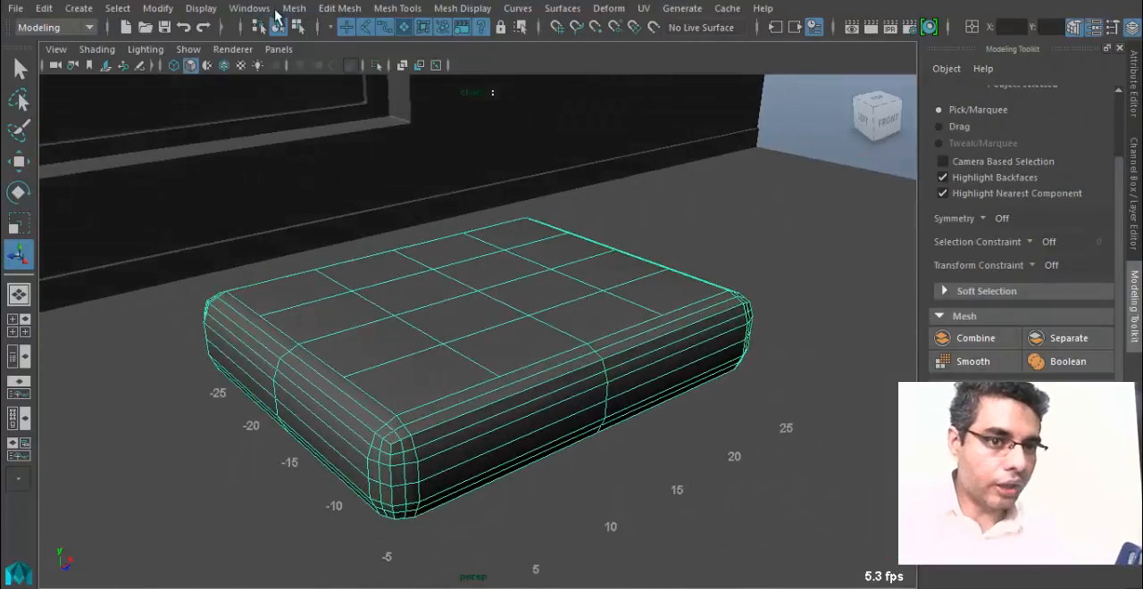
left_click(294, 8)
left_click(340, 161)
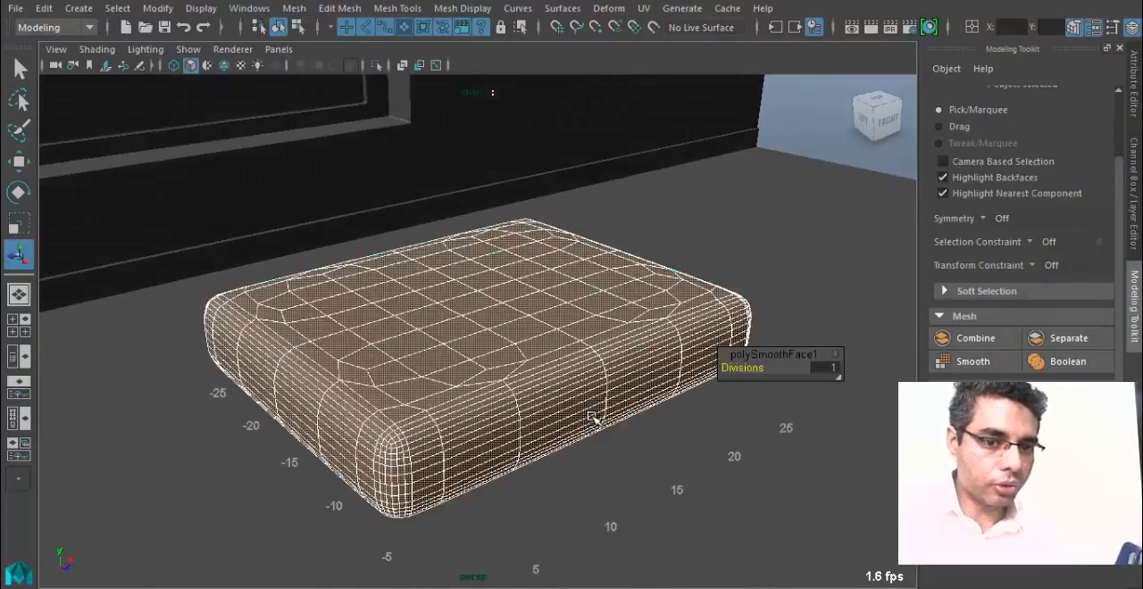
Return to object selection, reselect the smoothed slab and examine its rounded corners and mesh.
left_click_drag(592, 418, 460, 415, "alt")
left_click_drag(384, 379, 367, 361, "alt")
left_click(406, 241)
left_click_drag(406, 241, 459, 362, "alt")
left_click(490, 342)
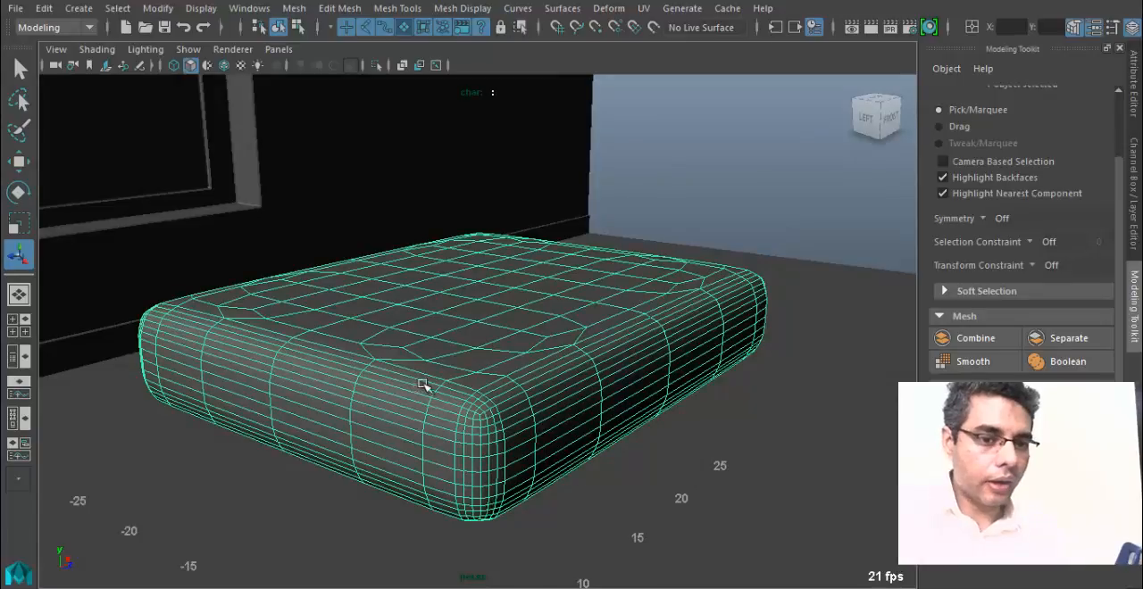
Switch the slab to vertex selection and show the Move tool's Soft Selection settings.
right_click_drag(411, 212, 385, 342)
right_click(398, 127)
left_click_drag(479, 337, 459, 322, "alt")
right_click_drag(462, 312, 406, 125)
left_click_drag(458, 394, 432, 408, "alt")
scroll(430, 377, "up", 4)
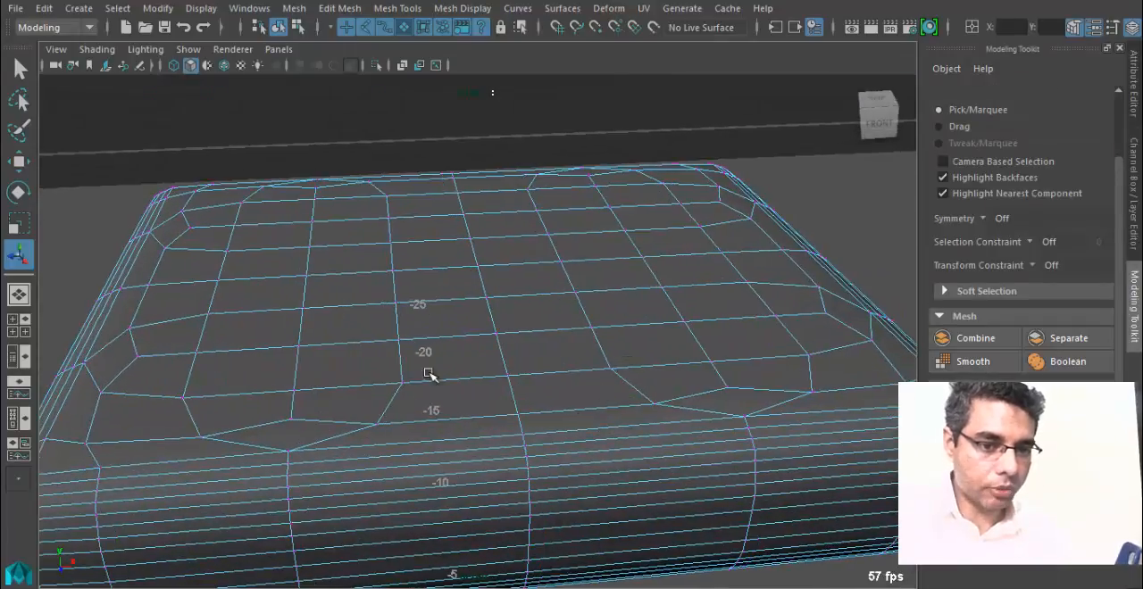
left_click_drag(234, 365, 330, 354, "alt")
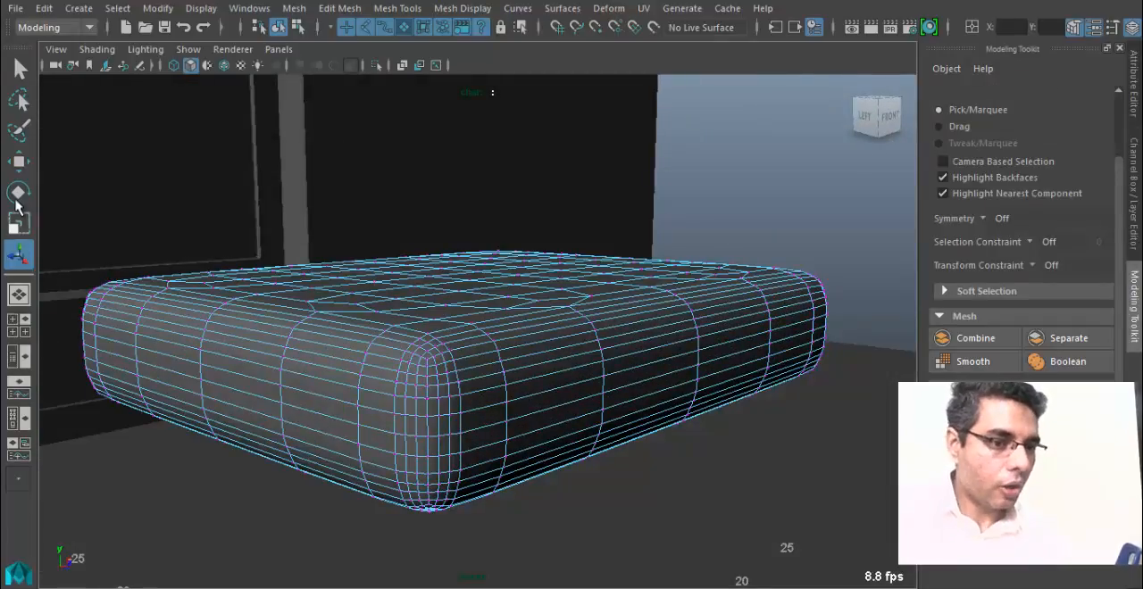
left_click(19, 161)
double_click(19, 161)
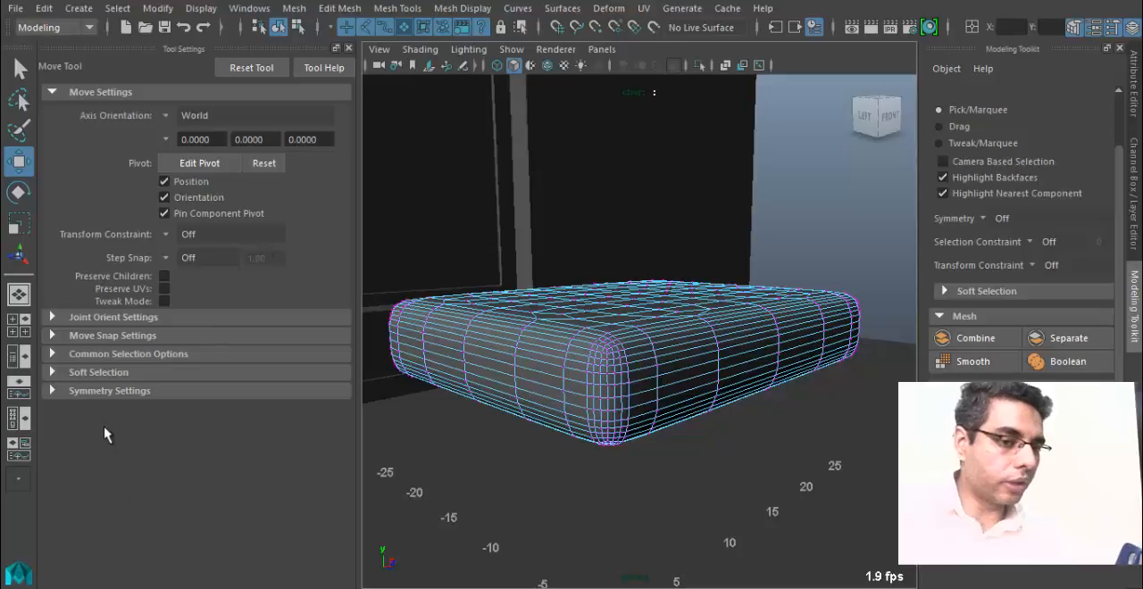
left_click(85, 373)
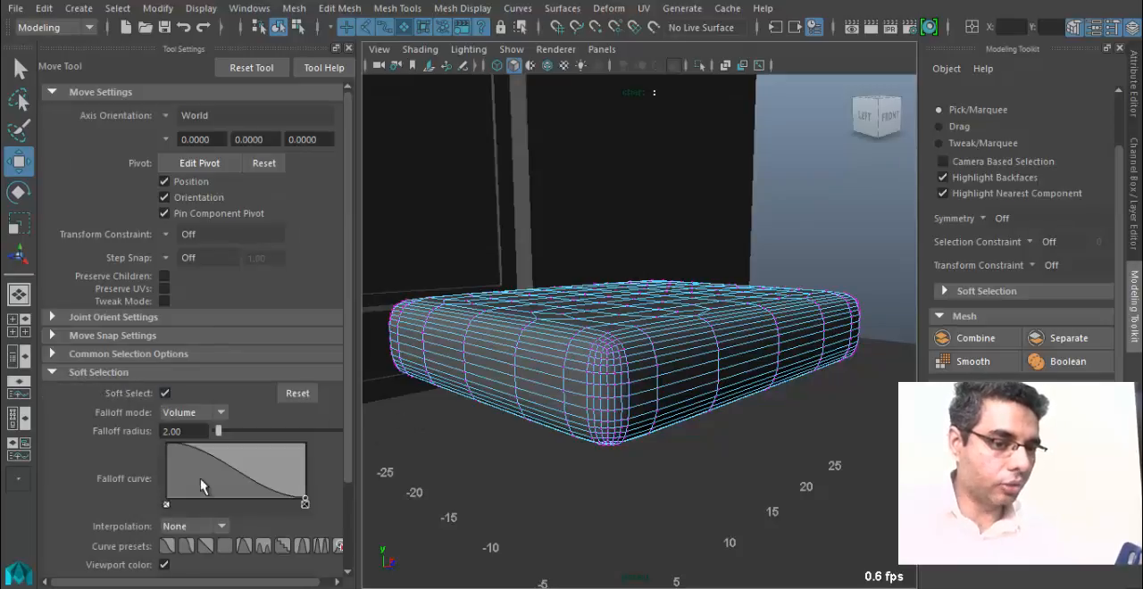
Select the centre vertex on the slab's top and set the soft-selection falloff radius to 5.
left_click_drag(655, 365, 380, 505, "alt")
left_click(595, 315)
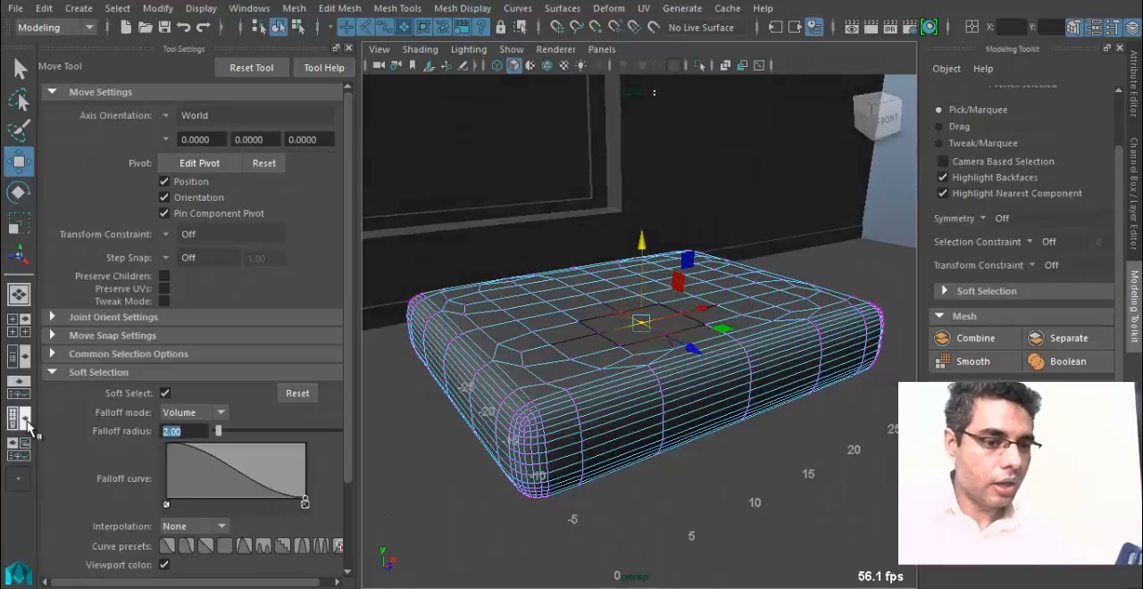
type("5")
key("Return")
Try sinking the single centre vertex of the slab's top with soft selection, and undo that move.
left_click_drag(564, 433, 641, 284, "alt")
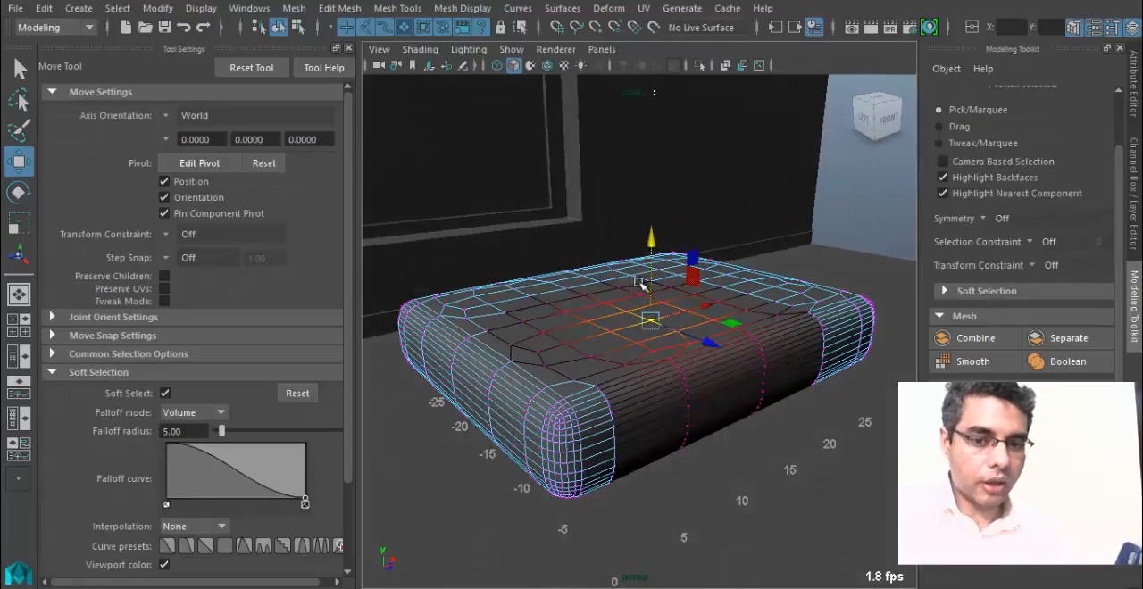
left_click_drag(651, 234, 651, 250)
left_click_drag(645, 362, 602, 352, "alt")
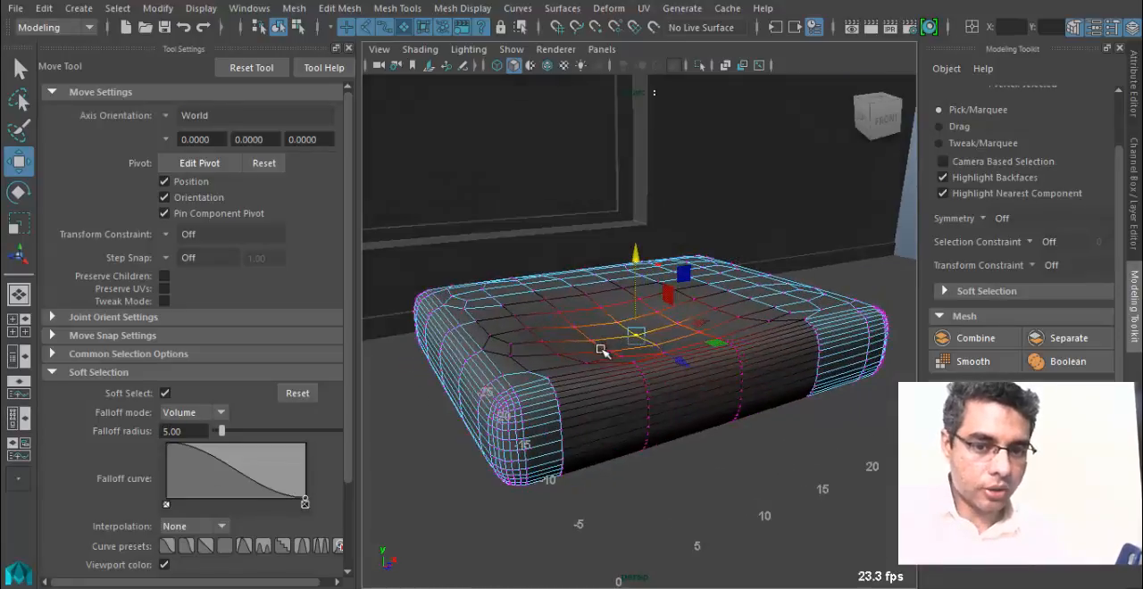
key("ctrl+z")
Select the group of central vertices on the slab's top and lower them with soft selection into a shallow dip.
left_click_drag(665, 335, 576, 364, "alt")
key("q")
left_click(688, 329)
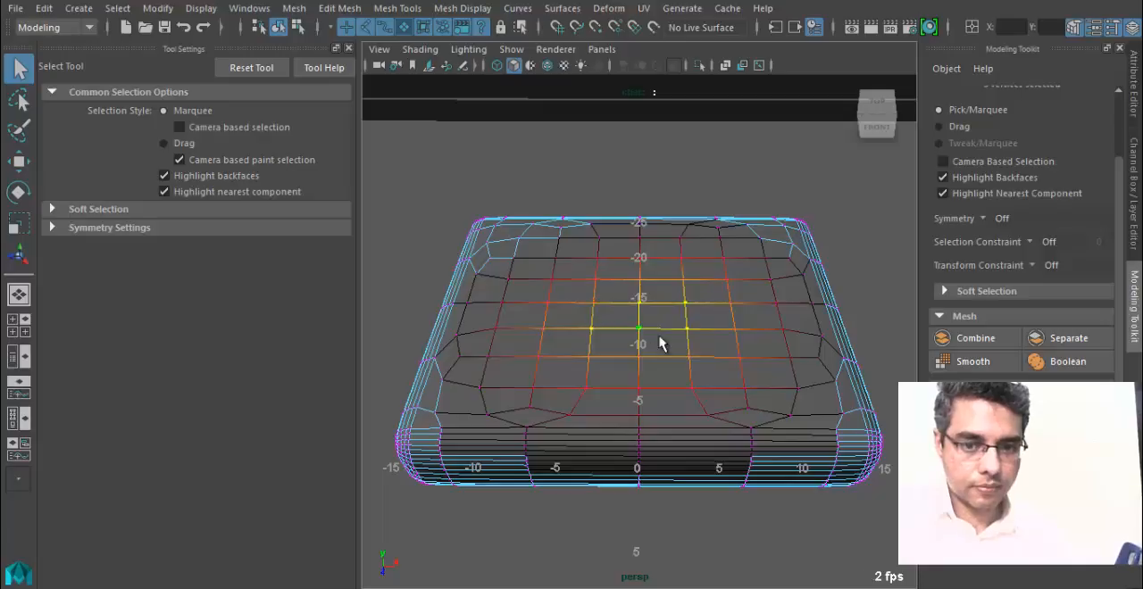
left_click_drag(661, 344, 605, 309, "alt")
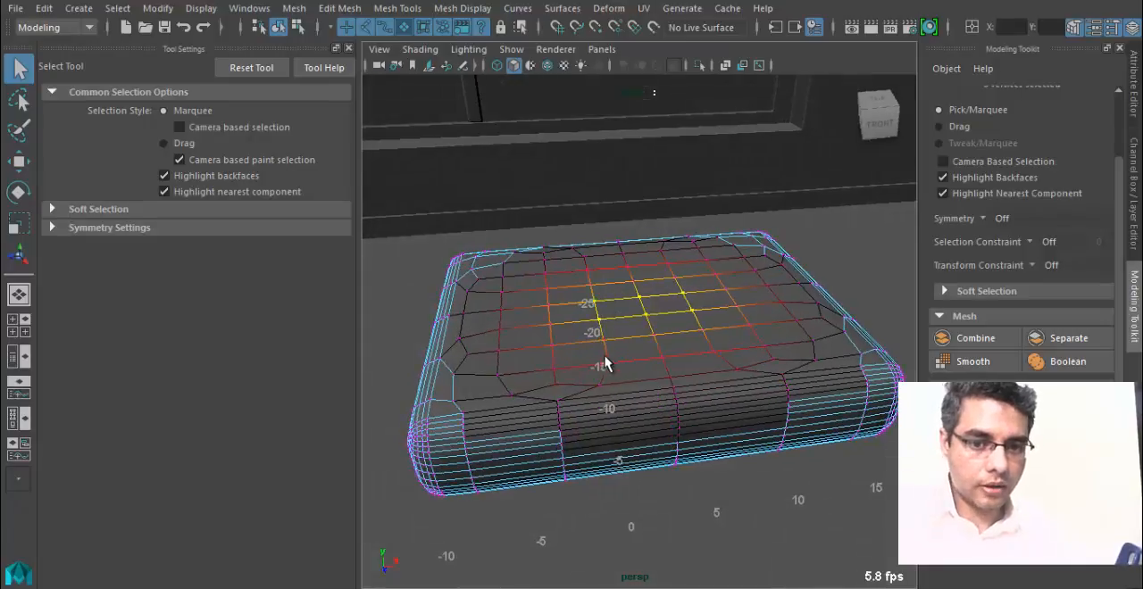
left_click_drag(605, 363, 616, 340, "alt")
key("w")
left_click_drag(641, 223, 659, 396)
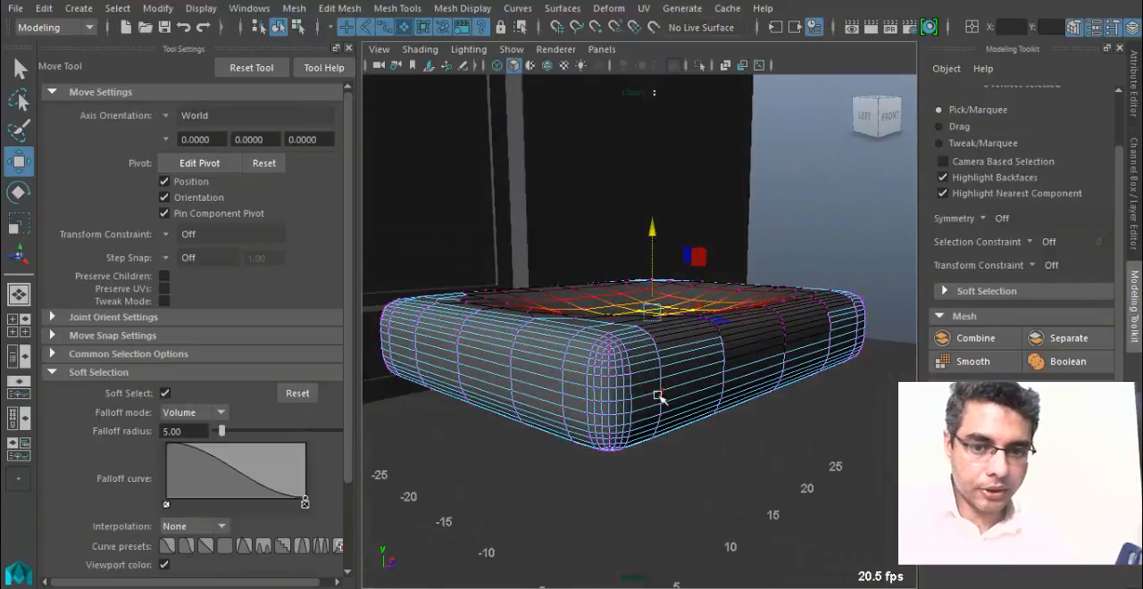
Switch to edge selection, pick edges in the middle of the slab's front side and shift them in depth with soft selection.
right_click_drag(719, 382, 710, 79)
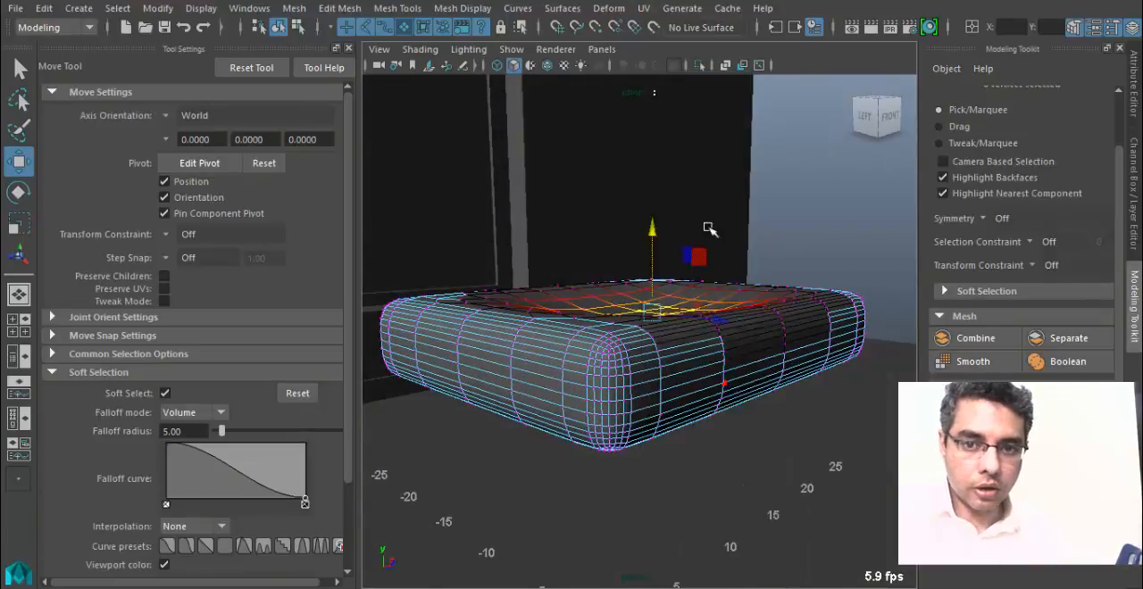
left_click_drag(698, 395, 745, 403, "alt")
left_click_drag(843, 382, 573, 373)
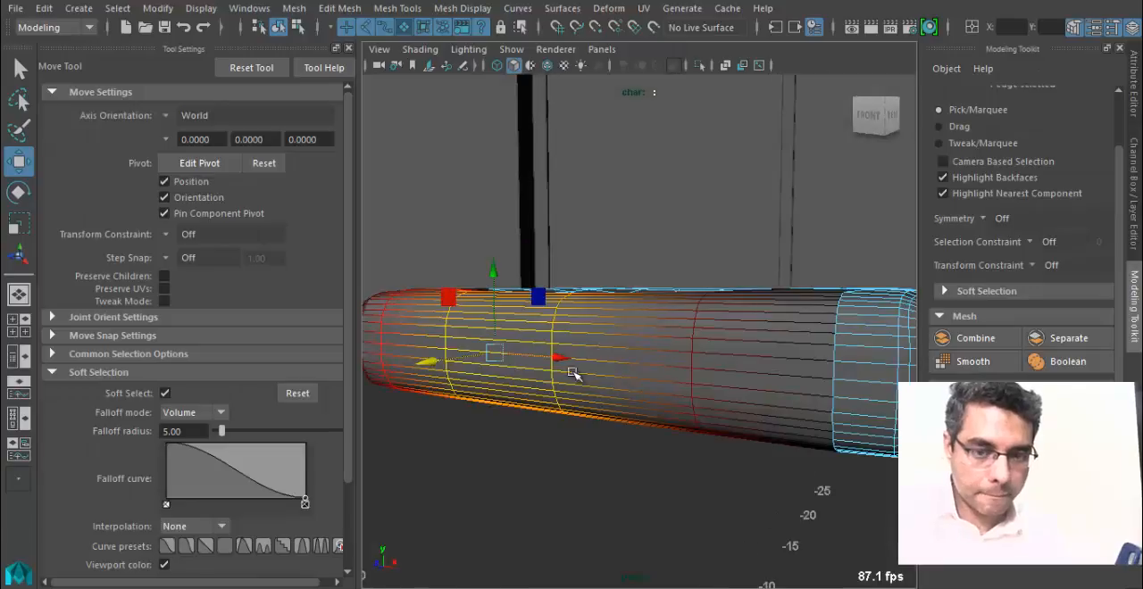
left_click(607, 362, "shift")
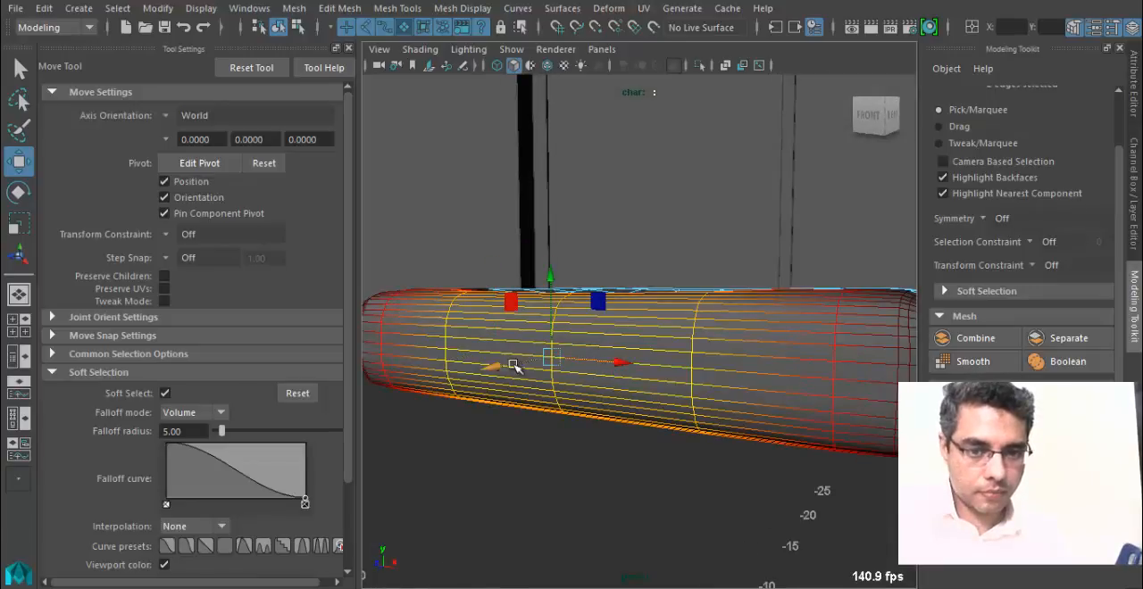
left_click_drag(505, 366, 714, 416, "alt")
Return to object selection, select the whole cushion and adjust its height above the floor.
right_click_drag(669, 330, 753, 104)
left_click(645, 333)
left_click_drag(645, 334, 616, 330, "alt")
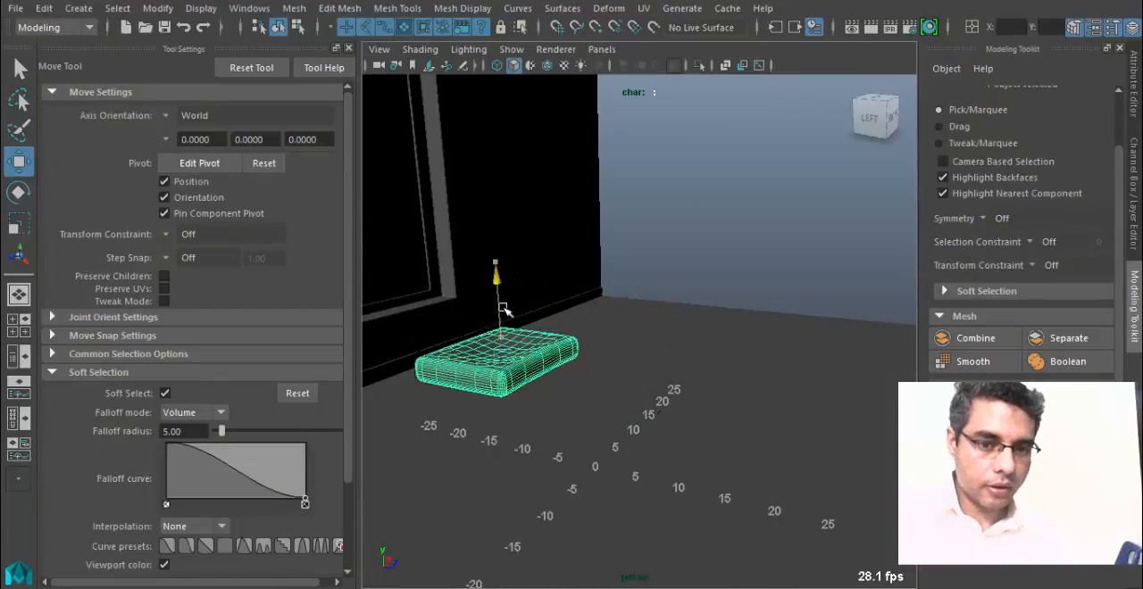
left_click_drag(502, 309, 601, 370, "alt")
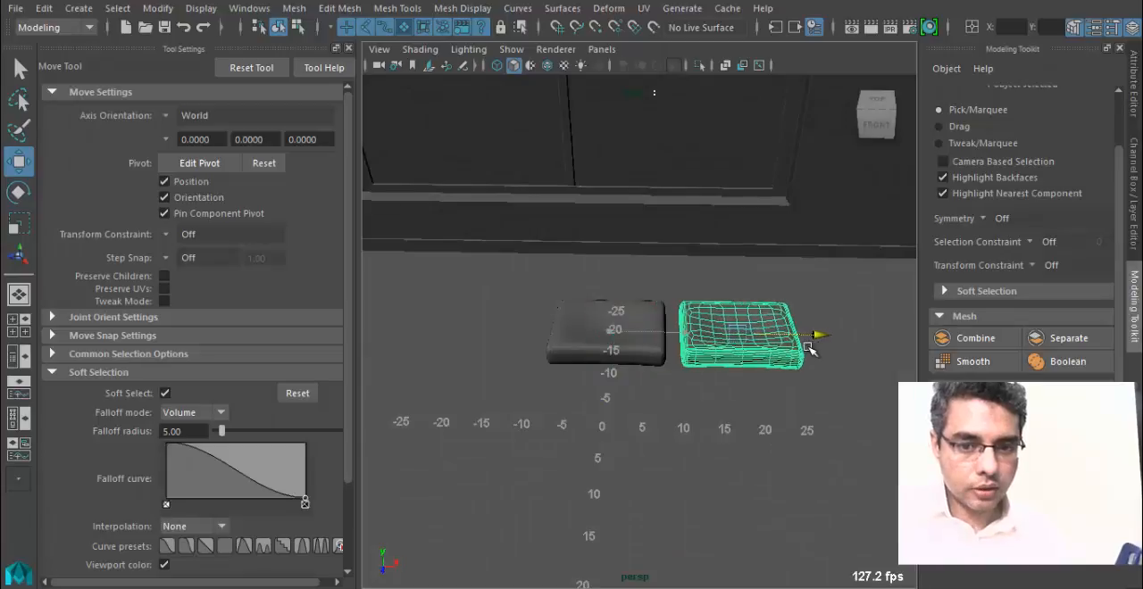
Duplicate the cushion and place the copies on either side of the original to form a row of three.
left_click_drag(795, 349, 536, 348, "alt")
key("ctrl+d")
key("f")
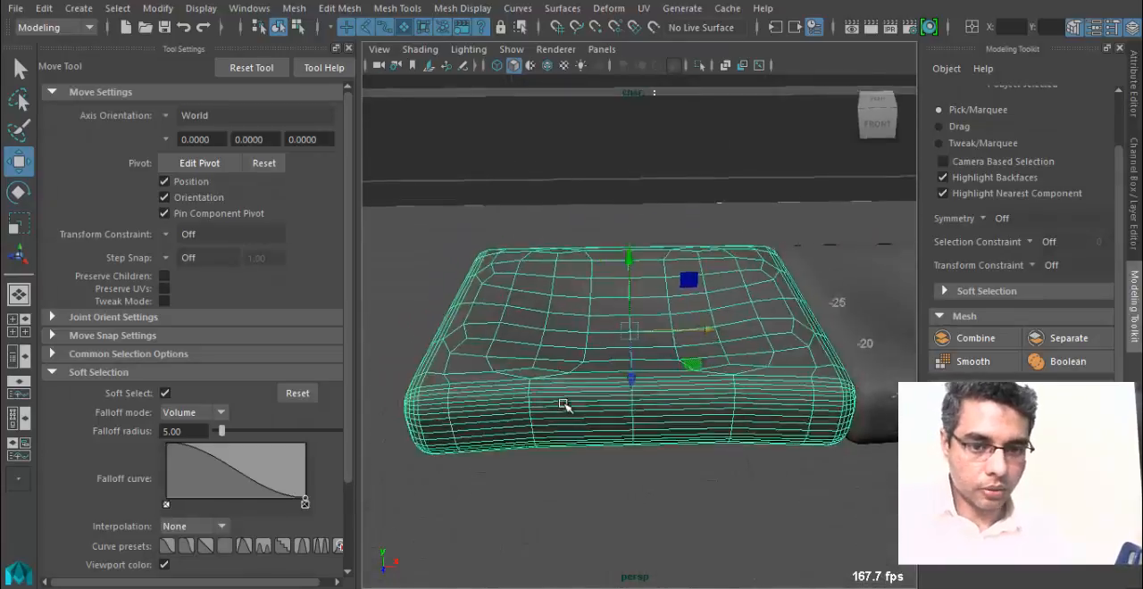
left_click_drag(564, 406, 622, 386, "alt")
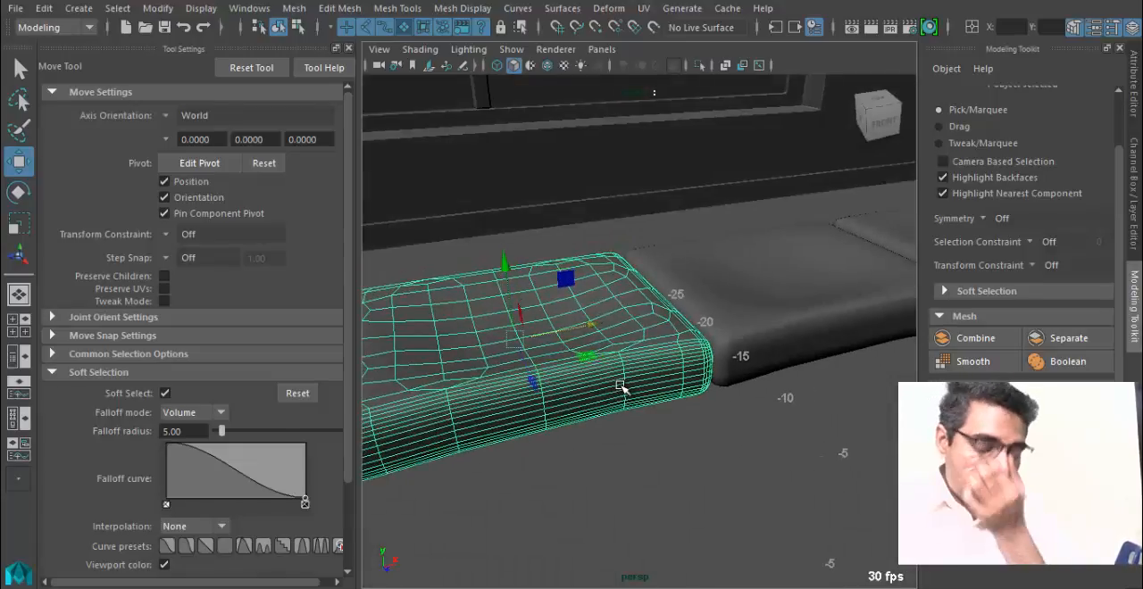
left_click_drag(641, 340, 695, 343, "alt")
middle_click_drag(592, 345, 619, 340, "alt")
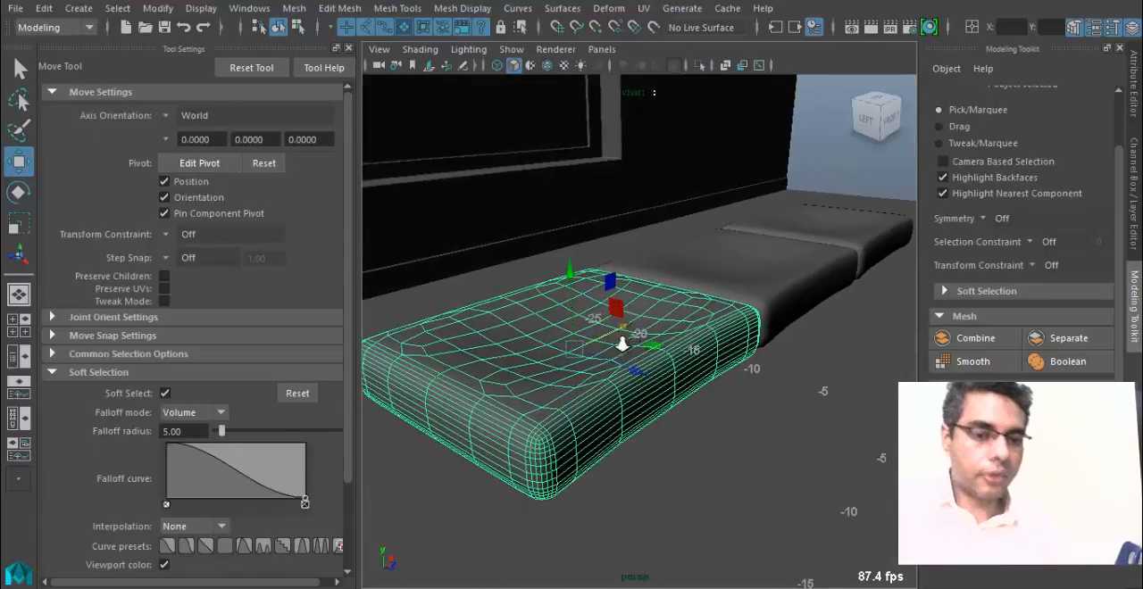
Close the Move tool's settings and create a polygon cube as a base for the three cushions.
right_click_drag(619, 339, 240, 134, "alt")
key("space")
left_click(348, 48)
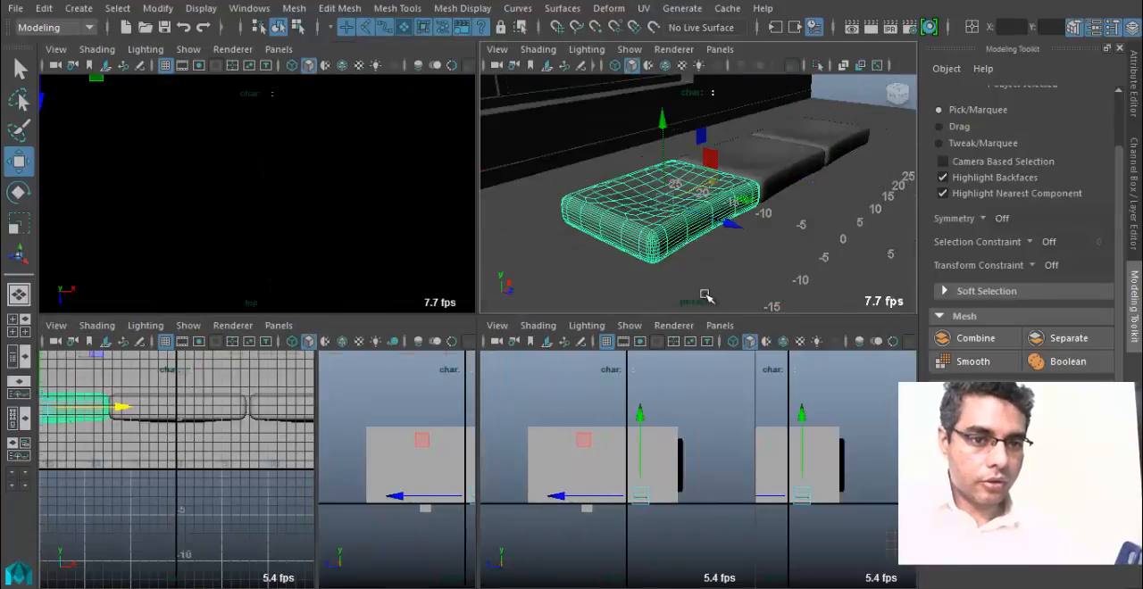
key("space")
left_click_drag(638, 237, 610, 356, "alt")
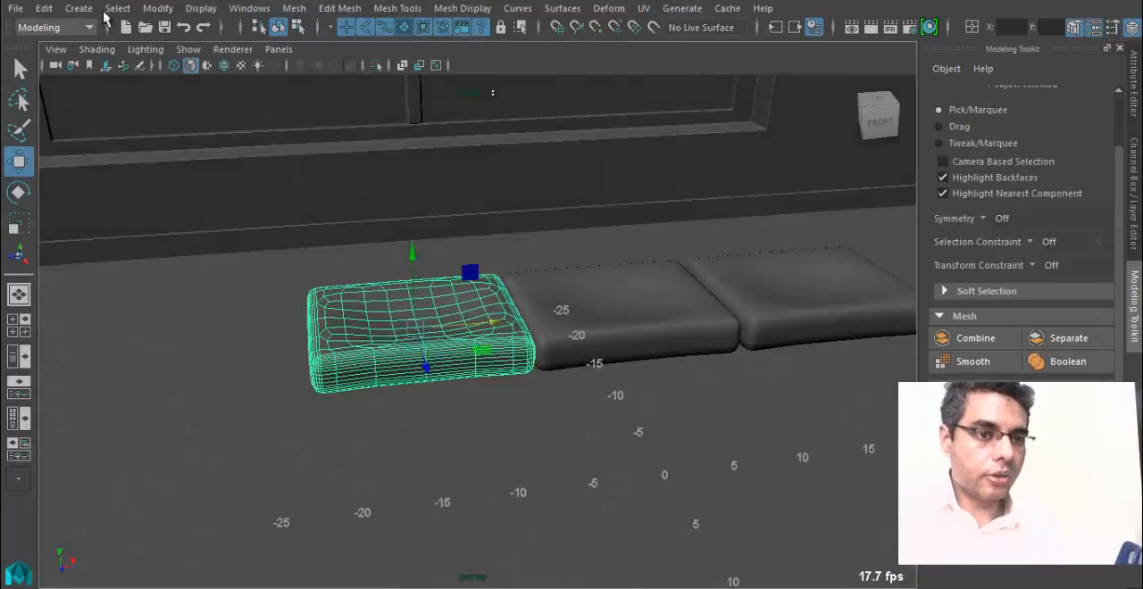
left_click(117, 8)
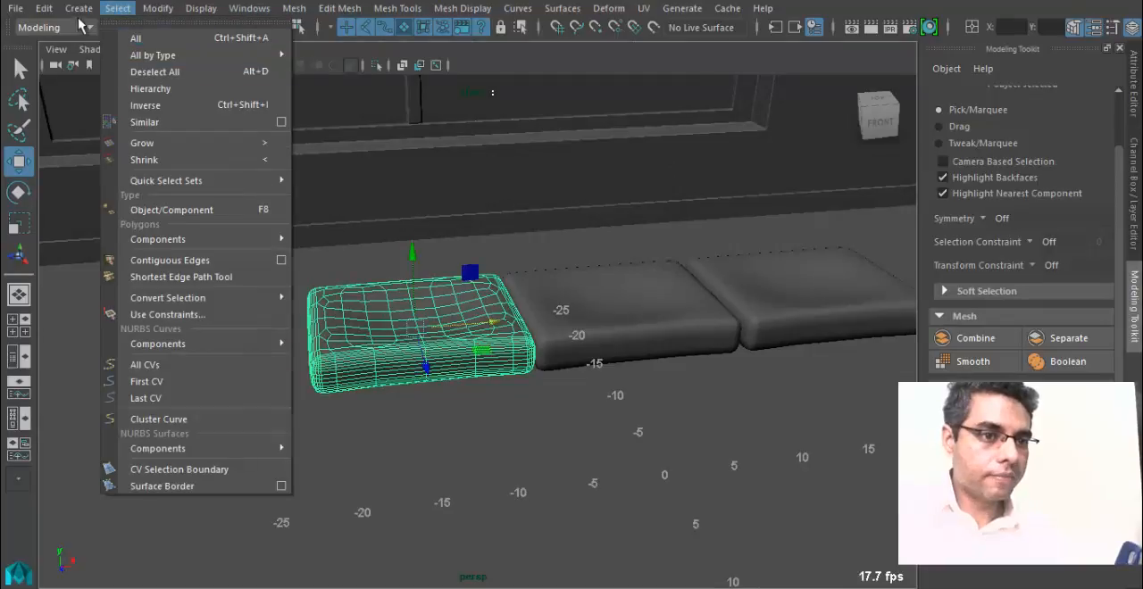
mouse_move(78, 9)
mouse_move(142, 70)
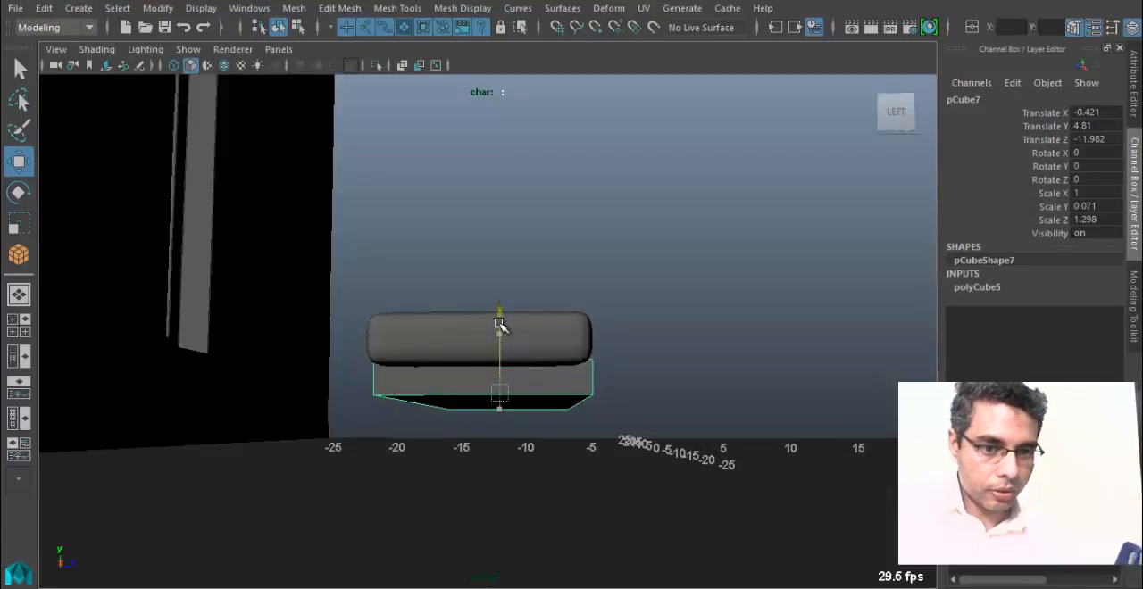
Fit the thin base box under the cushions with Scale X 1.113, Scale Z 1.386 and Translate Y 4.679.
key("r")
key("w")
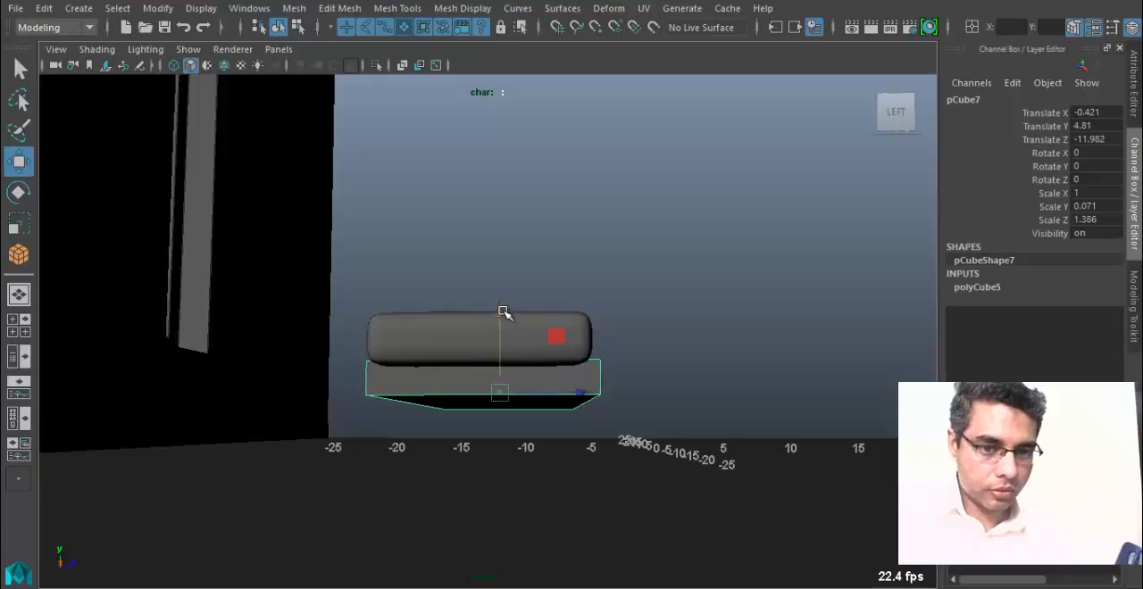
left_click_drag(503, 311, 503, 315)
left_click_drag(530, 393, 298, 408, "alt")
middle_click_drag(704, 479, 461, 420, "alt")
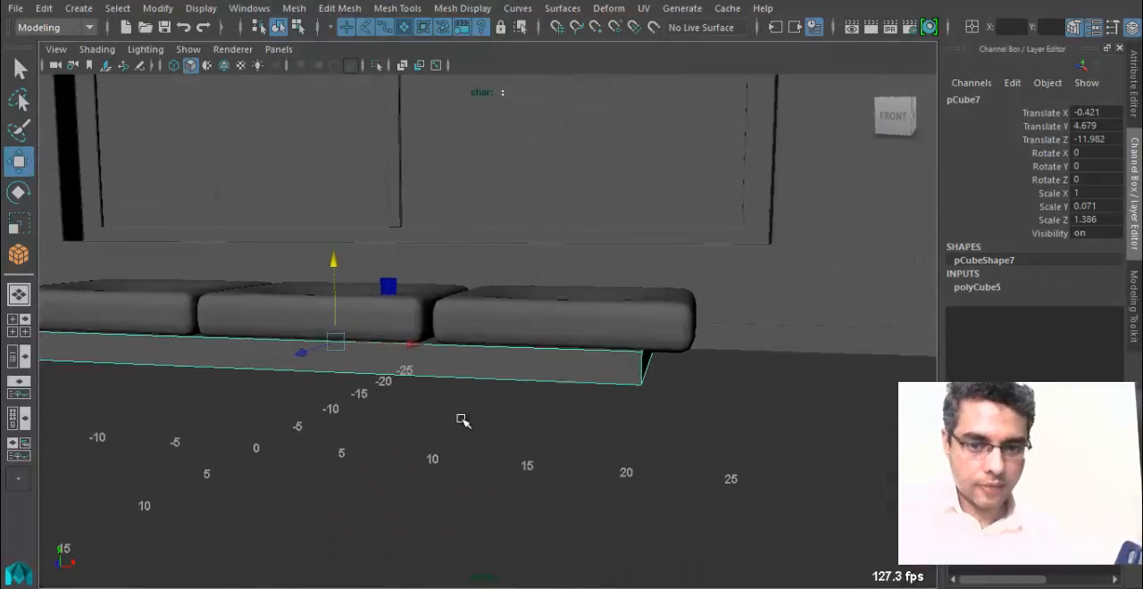
left_click_drag(462, 420, 490, 393, "alt")
key("r")
middle_click_drag(316, 386, 360, 375, "alt")
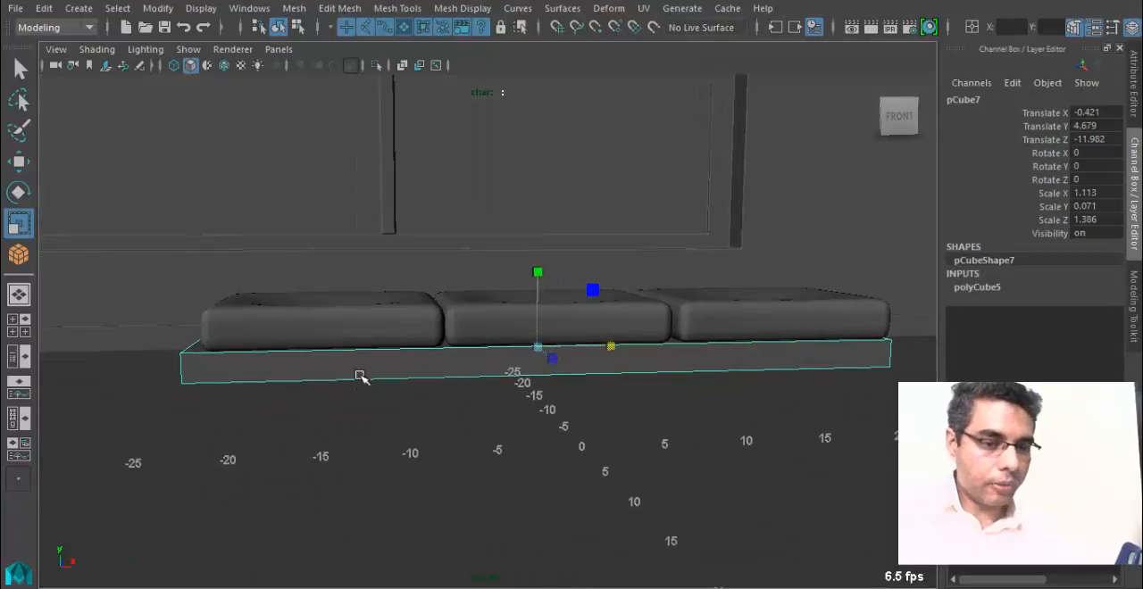
In a wireframe front view, select the base's left-end vertices and move them inward toward the outer edge of the left cushion.
key("space")
left_click_drag(347, 363, 348, 404)
scroll(314, 387, "down", 1)
middle_click_drag(344, 272, 420, 274, "alt")
scroll(419, 274, "down", 2)
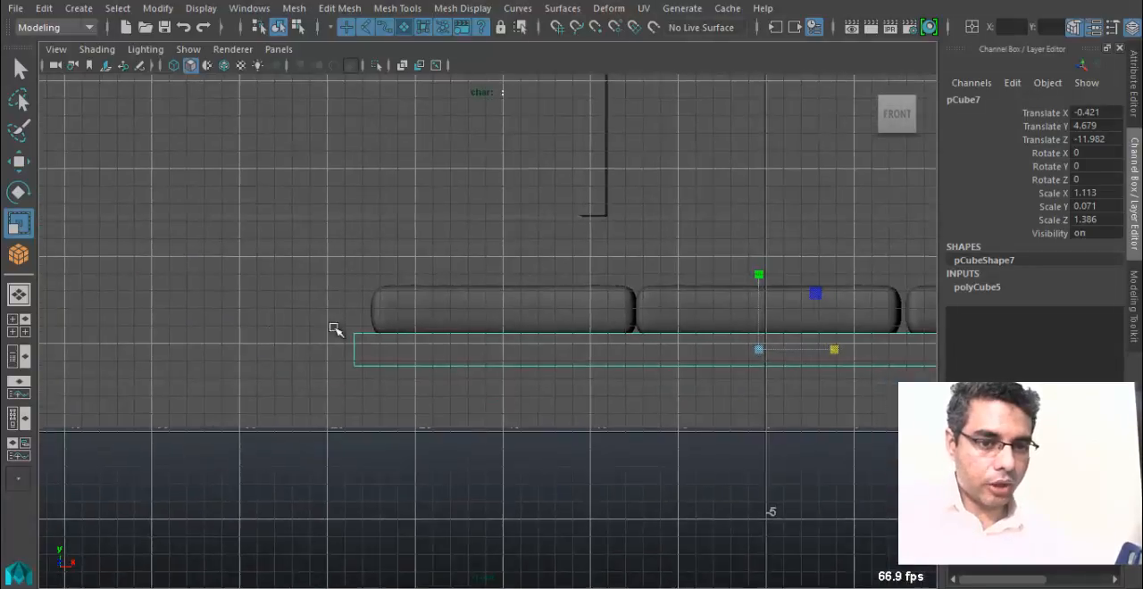
key("4")
right_click(348, 346)
right_click_drag(330, 289, 267, 127)
scroll(302, 344, "up", 2)
left_click_drag(293, 323, 334, 385)
key("w")
mouse_move(373, 346)
left_mouse_down()
mouse_move(412, 348)
mouse_move(394, 347)
left_mouse_up()
Select the base's right-end vertices and move them outward slightly past the right cushion.
middle_click_drag(495, 375, 200, 319, "alt")
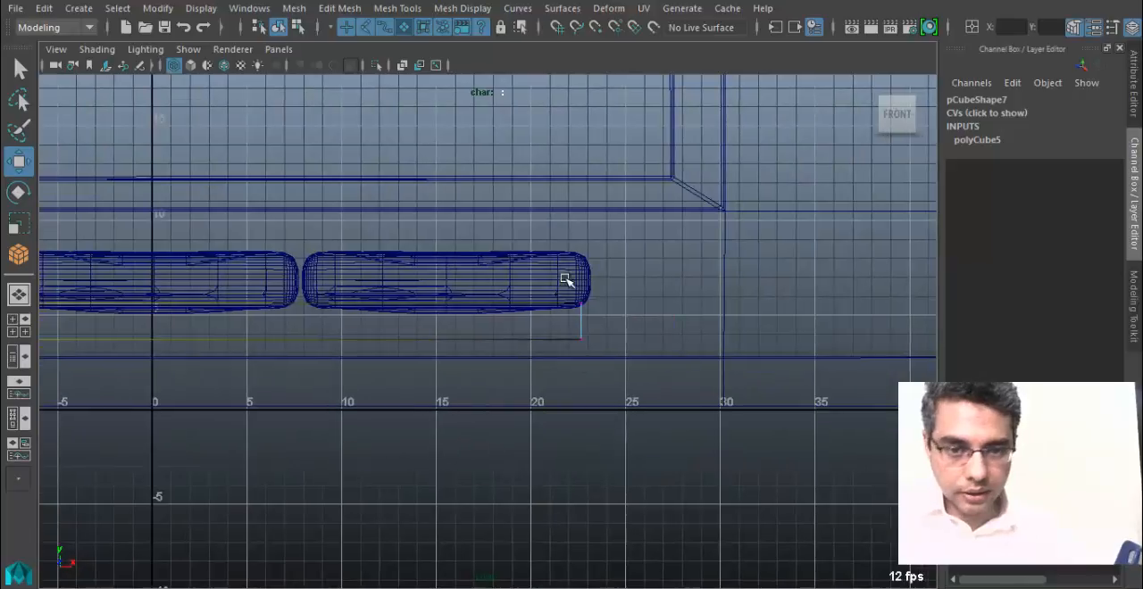
left_click_drag(610, 339, 676, 332)
middle_click_drag(579, 355, 639, 345, "alt")
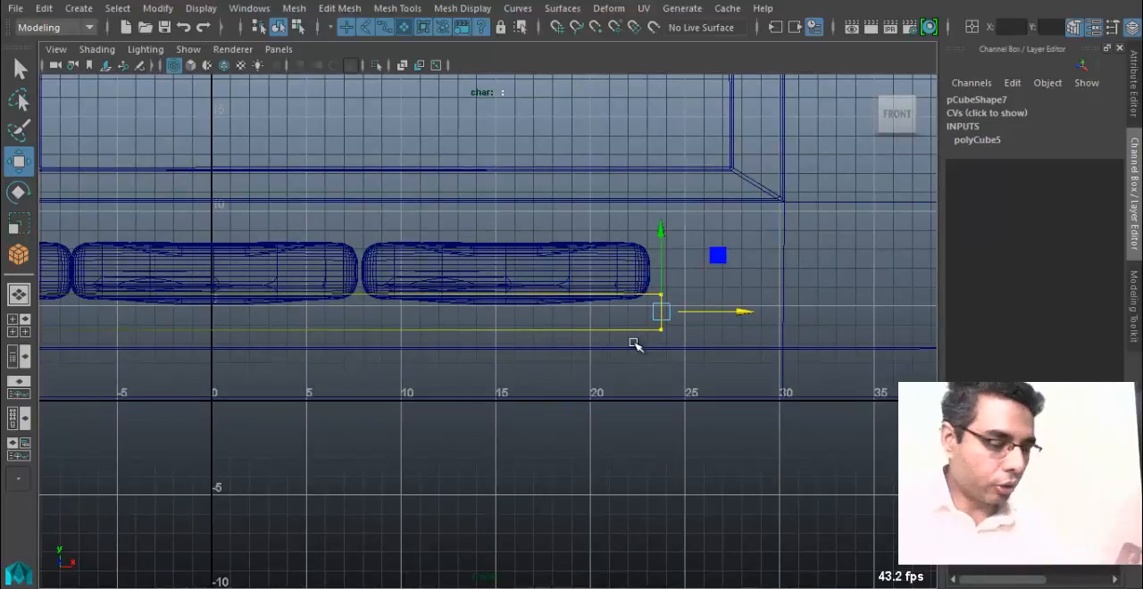
In the top view, select the base's front vertices and move them to sit slightly in front of the cushions.
key("space")
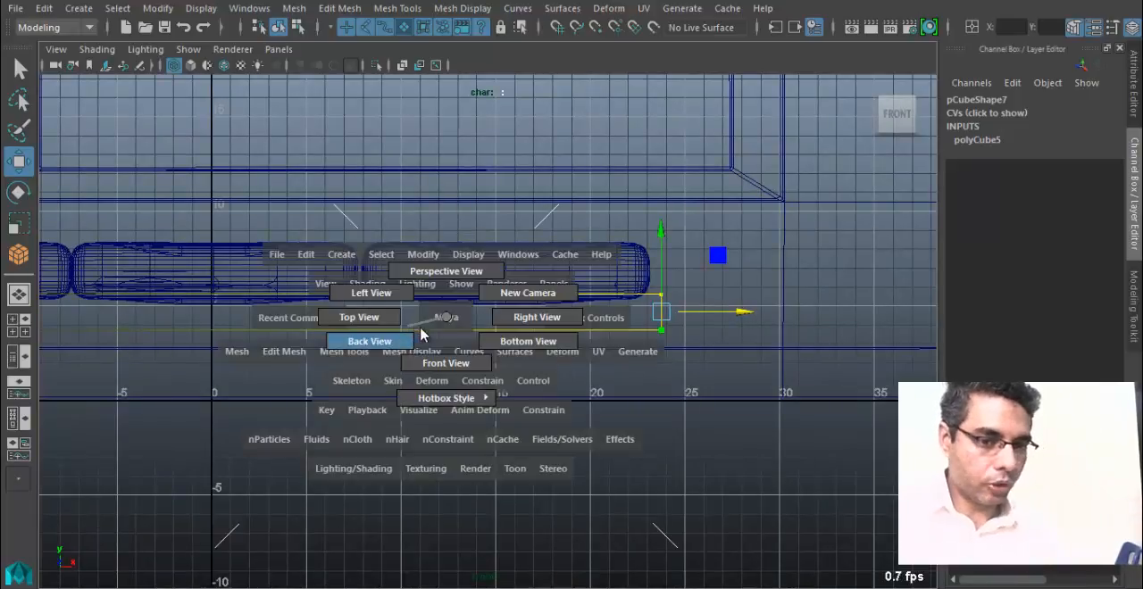
left_click_drag(442, 321, 370, 317)
key("f")
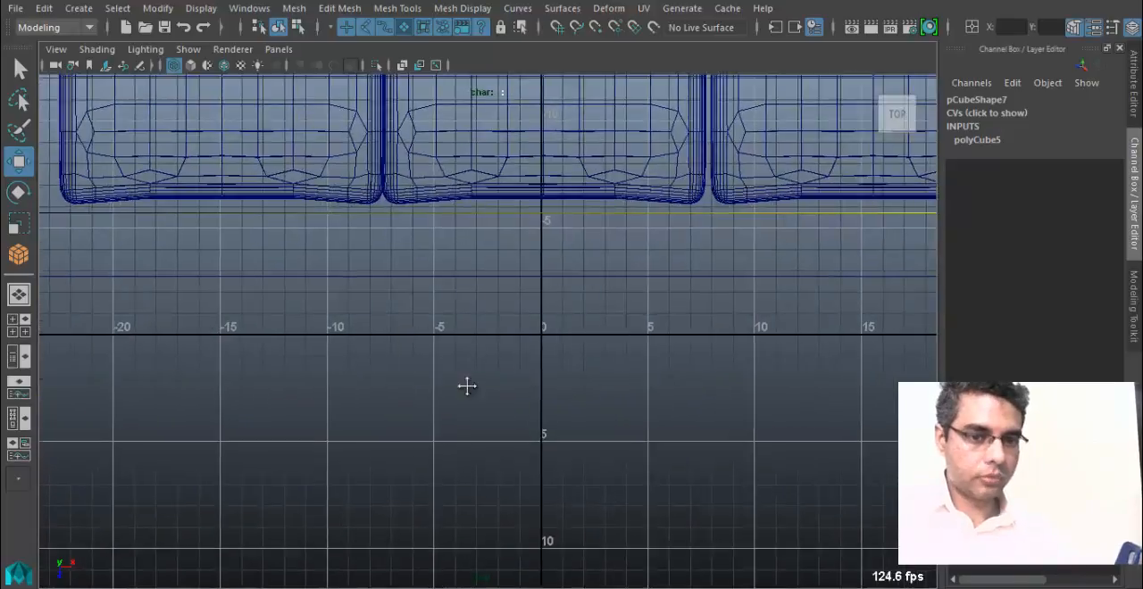
left_click_drag(161, 379, 894, 459)
middle_click_drag(577, 447, 581, 441, "alt")
left_click_drag(527, 472, 534, 471)
middle_click_drag(538, 459, 533, 484, "alt")
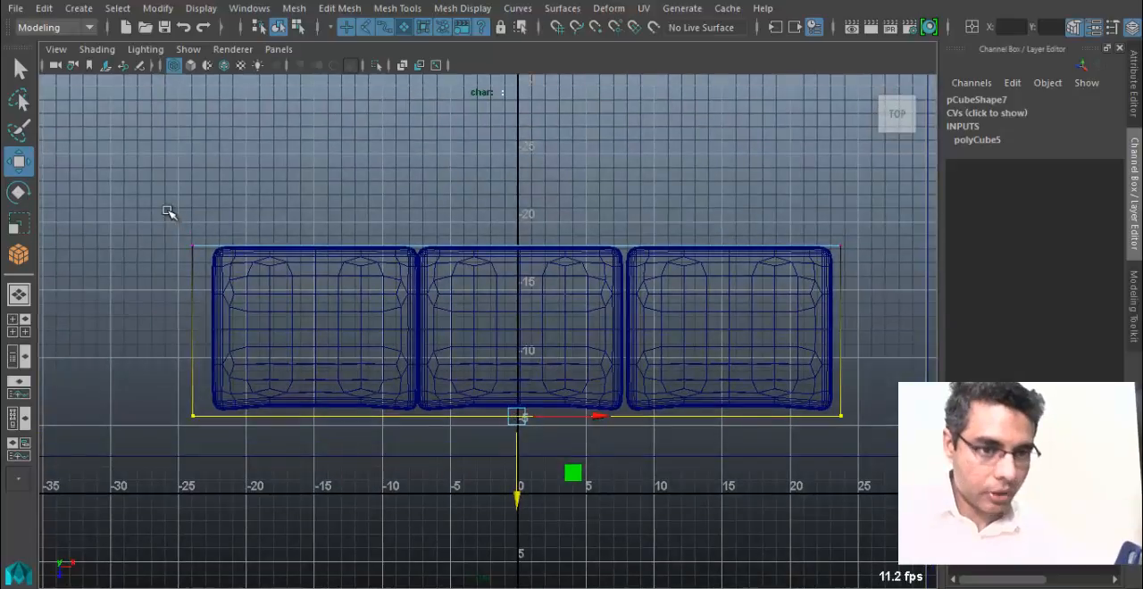
Select the base's rear vertices and move them back so the base extends slightly behind the cushions.
left_click_drag(166, 214, 859, 298)
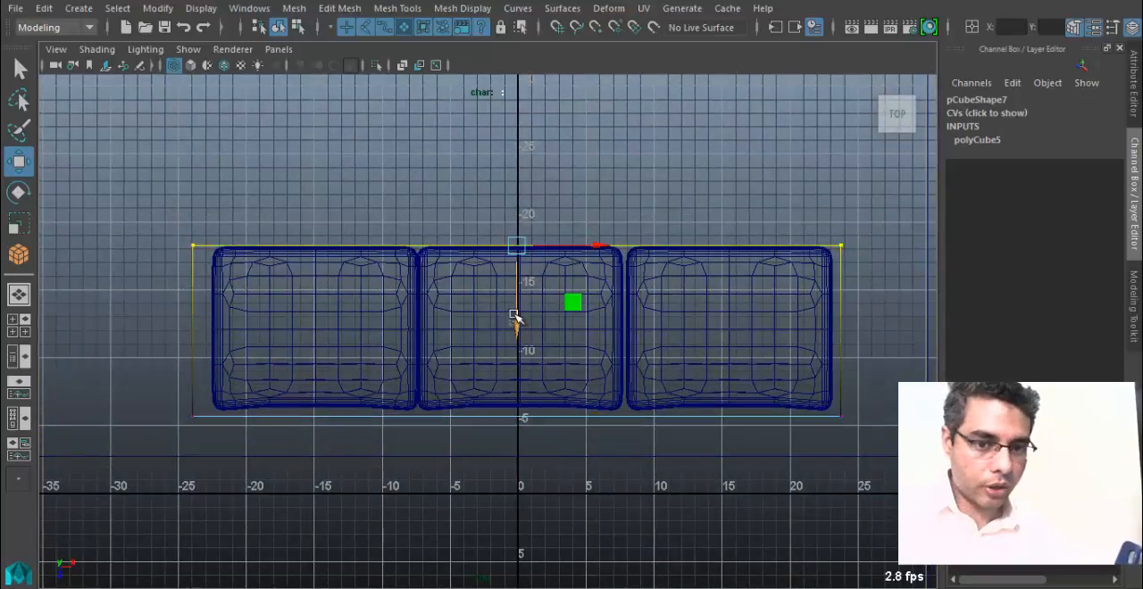
left_click(518, 319)
left_click(197, 248)
right_click_drag(196, 247, 176, 216)
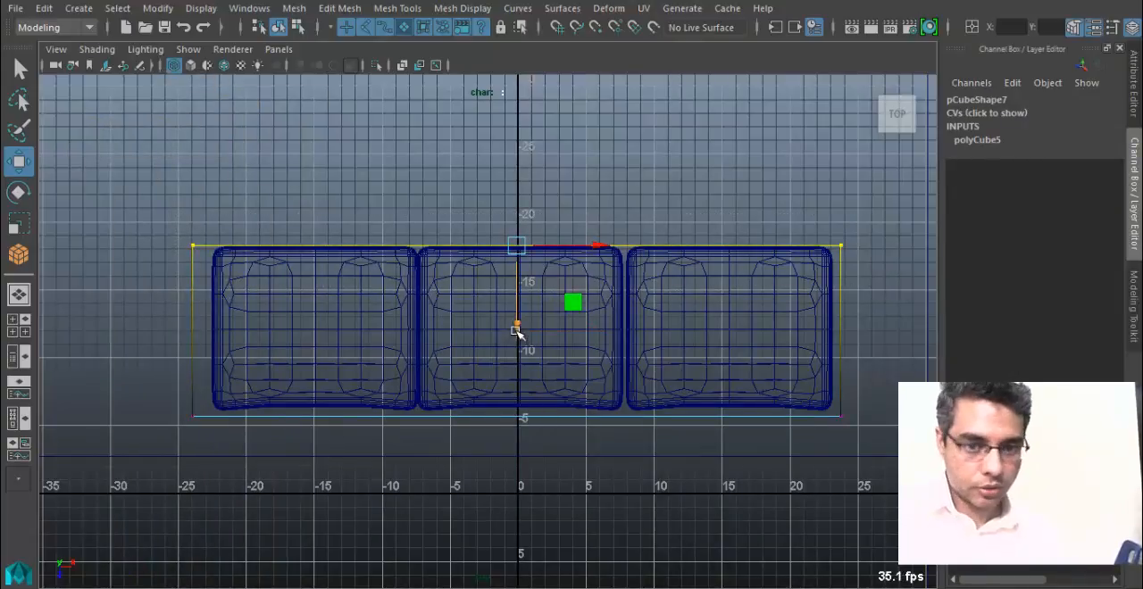
left_click_drag(516, 331, 517, 323)
Select the base's right-end vertices in the top view and nudge them slightly inward along X.
mouse_move(418, 346)
middle_mouse_down("alt")
mouse_move(521, 344)
mouse_move(412, 358)
middle_mouse_up("alt")
left_click_drag(783, 323, 779, 420)
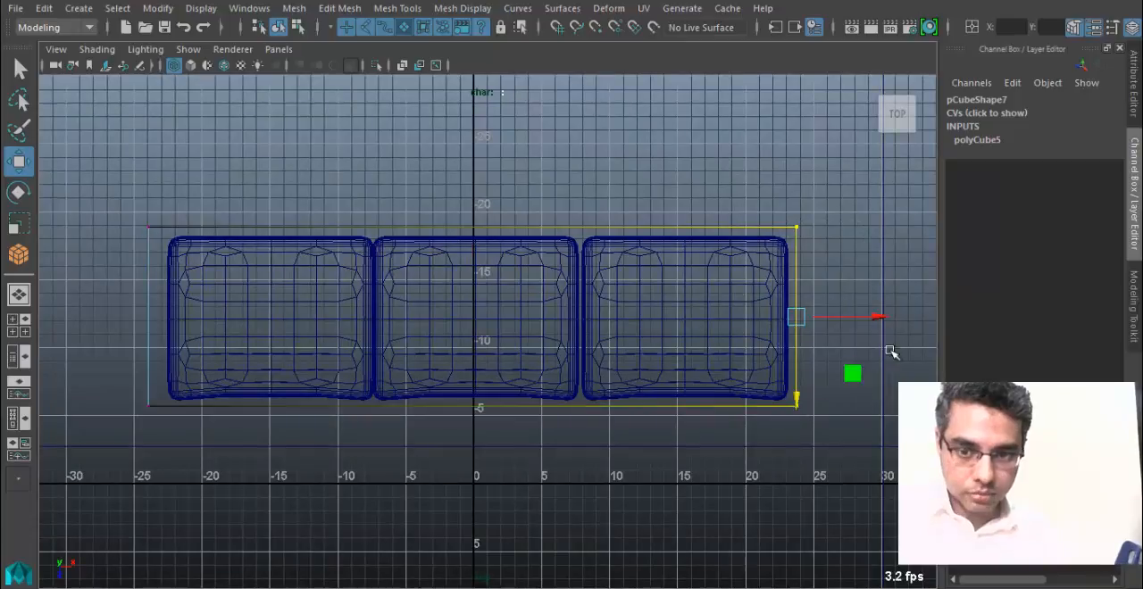
left_click_drag(877, 316, 872, 320)
Return to the shaded perspective view and select the whole base in object mode.
key("space")
left_click_drag(681, 296, 442, 377)
key("5")
mouse_move(353, 401)
right_mouse_down()
mouse_move(375, 171)
mouse_move(407, 99)
right_mouse_up()
left_click(262, 393)
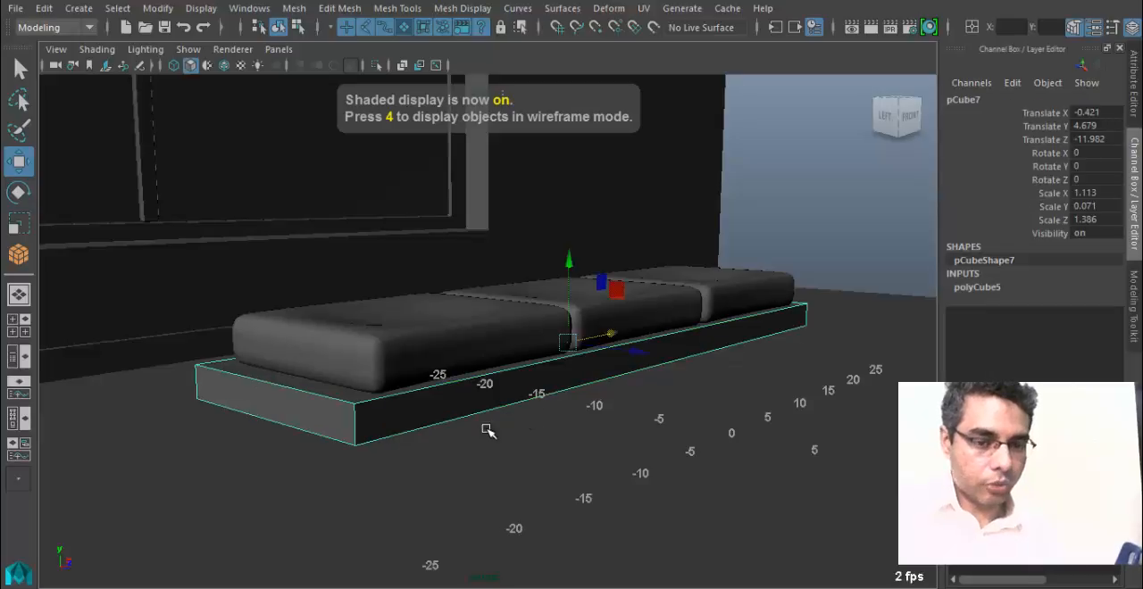
Duplicate the sofa base, shift the copy back to about Z -16.5, and tilt it about 47.6 degrees around X.
mouse_move(487, 431)
left_mouse_down("alt")
mouse_move(564, 426)
mouse_move(429, 425)
mouse_move(299, 380)
mouse_move(351, 376)
mouse_move(326, 334)
left_mouse_up("alt")
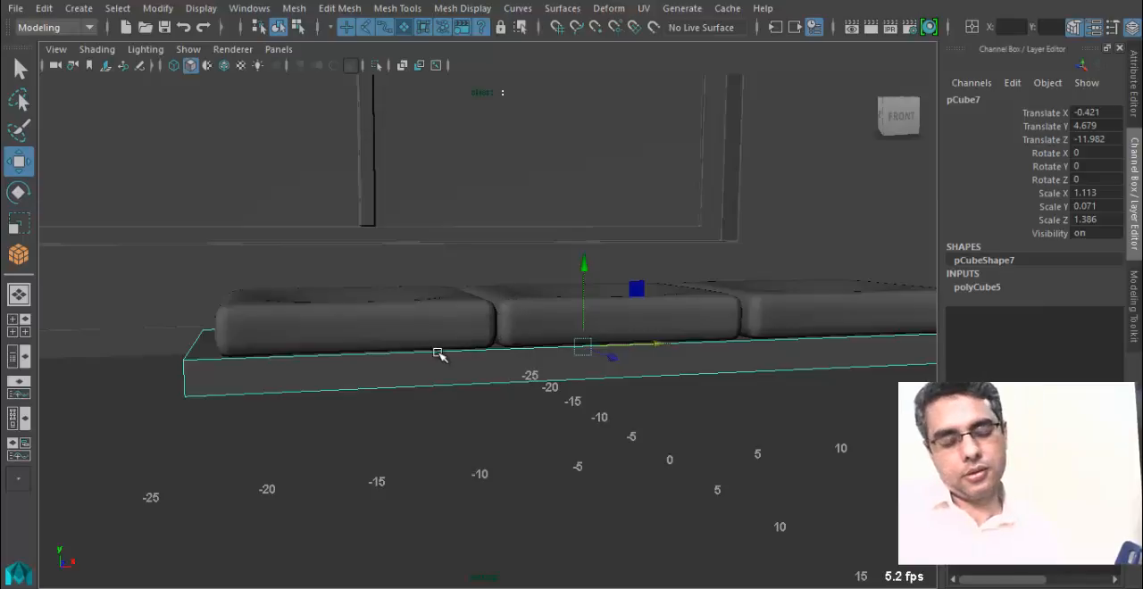
left_click_drag(459, 350, 560, 350, "alt")
key("ctrl+d")
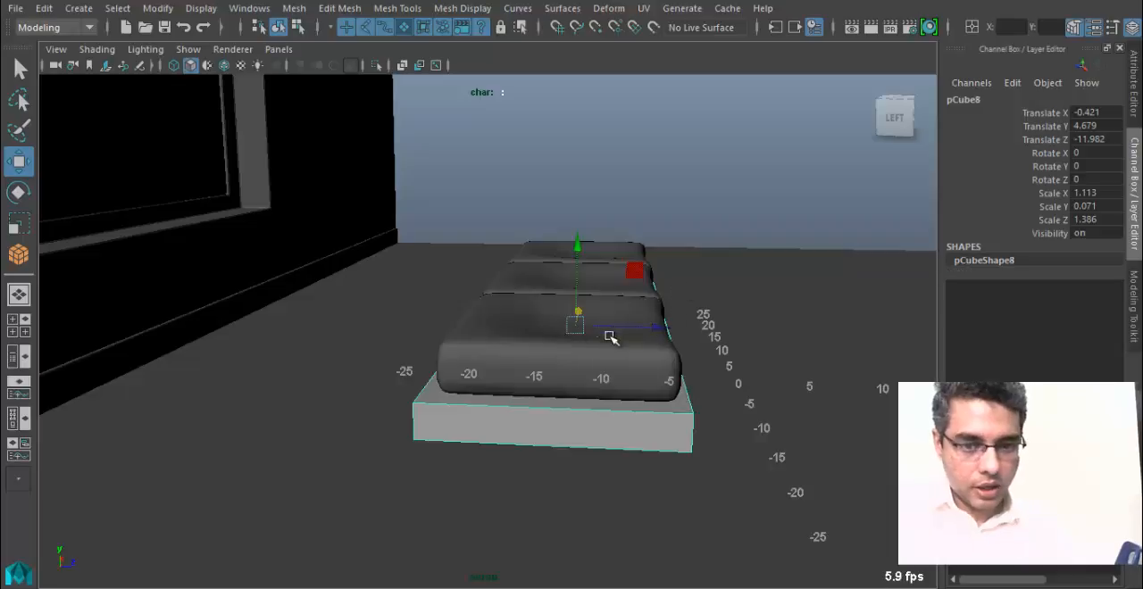
left_click_drag(645, 328, 585, 326)
key("e")
left_click_drag(557, 262, 586, 316)
key("w")
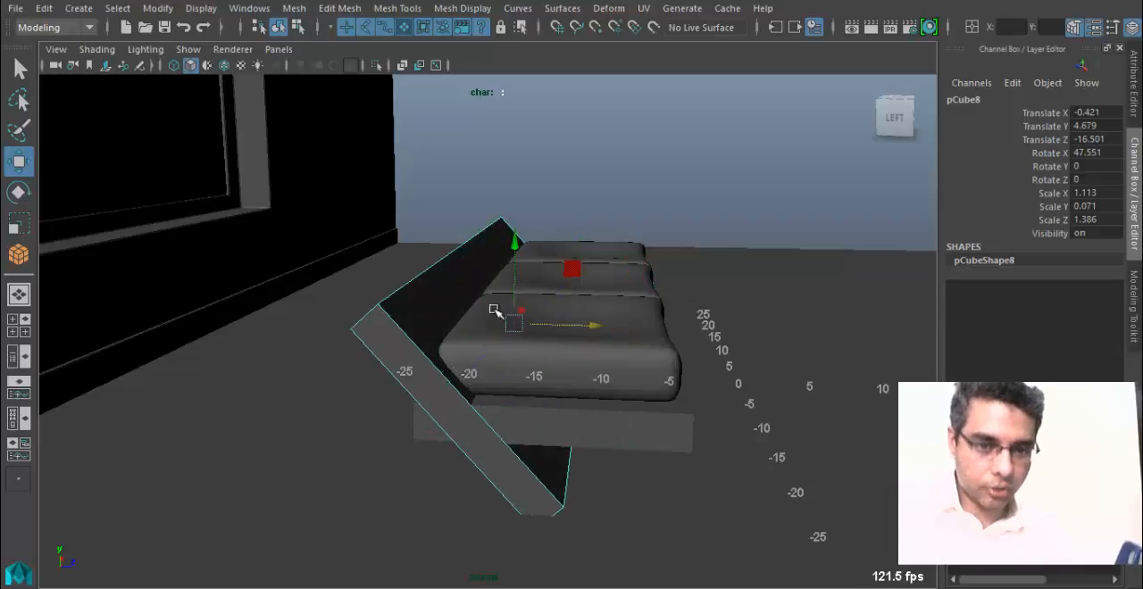
Raise the copy to about Y 11.4, rotate it near vertical at about 91.8 degrees, and place it behind the cushions at about Z -18.2.
left_click_drag(517, 251, 492, 148)
key("e")
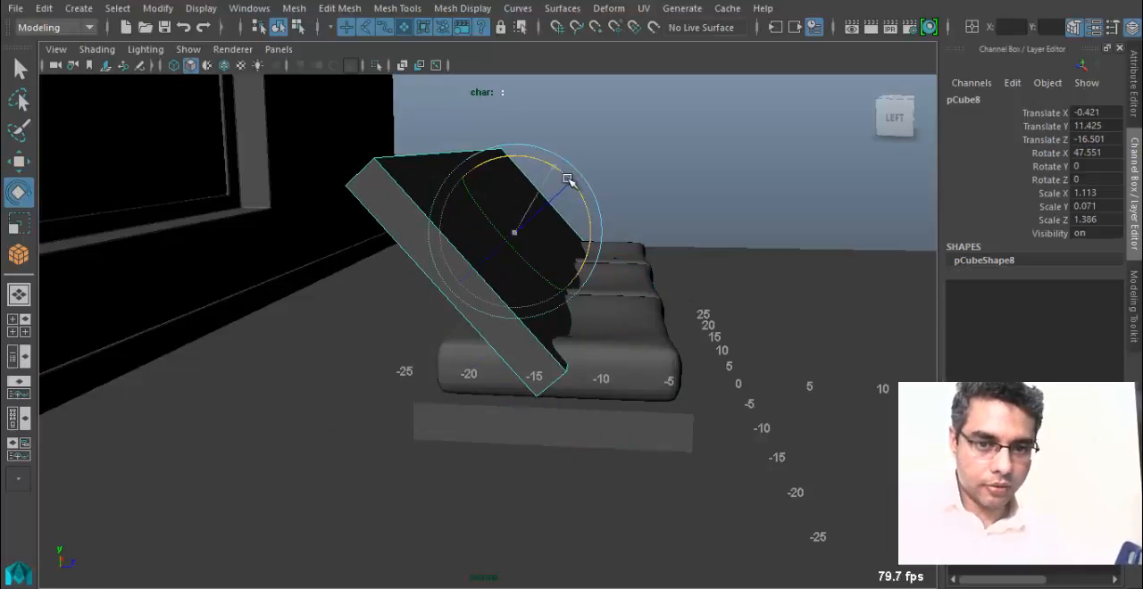
left_click_drag(568, 180, 577, 232)
key("w")
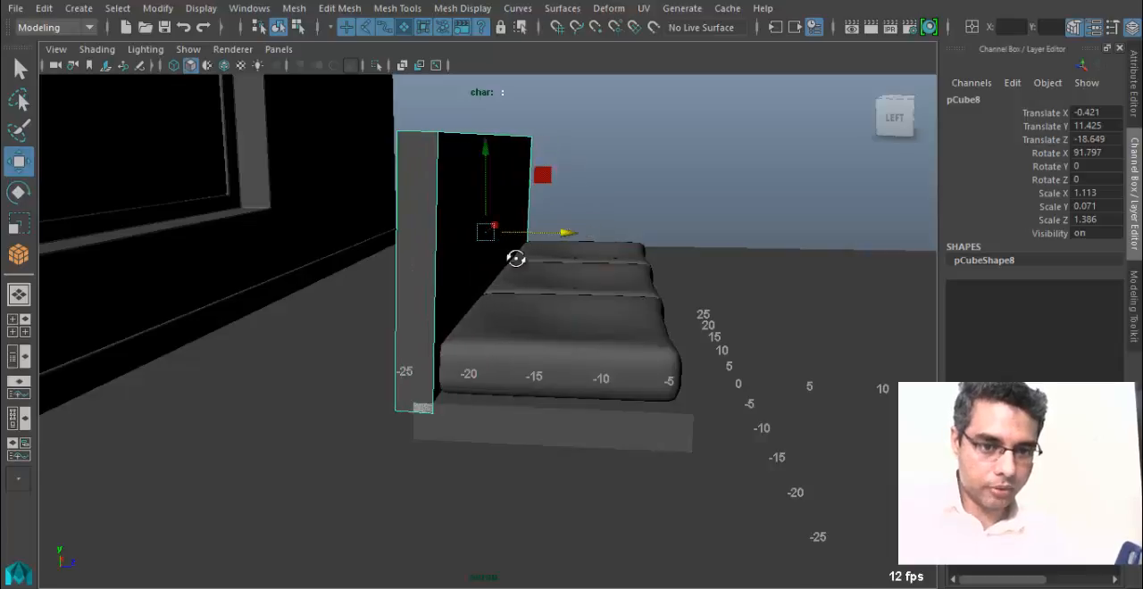
left_click_drag(516, 258, 448, 292, "alt")
left_click_drag(574, 236, 582, 236)
Recline the backrest to about 81.4 degrees around X and move it back to about Z -20.6.
key("e")
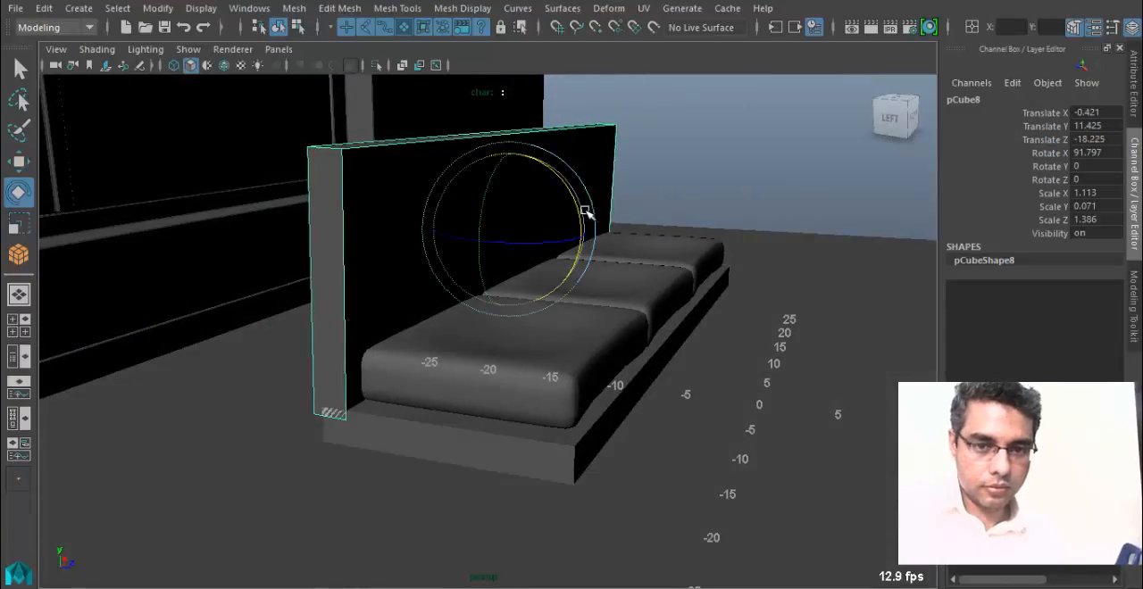
left_click_drag(577, 197, 562, 195)
left_click_drag(527, 239, 543, 344, "alt")
key("w")
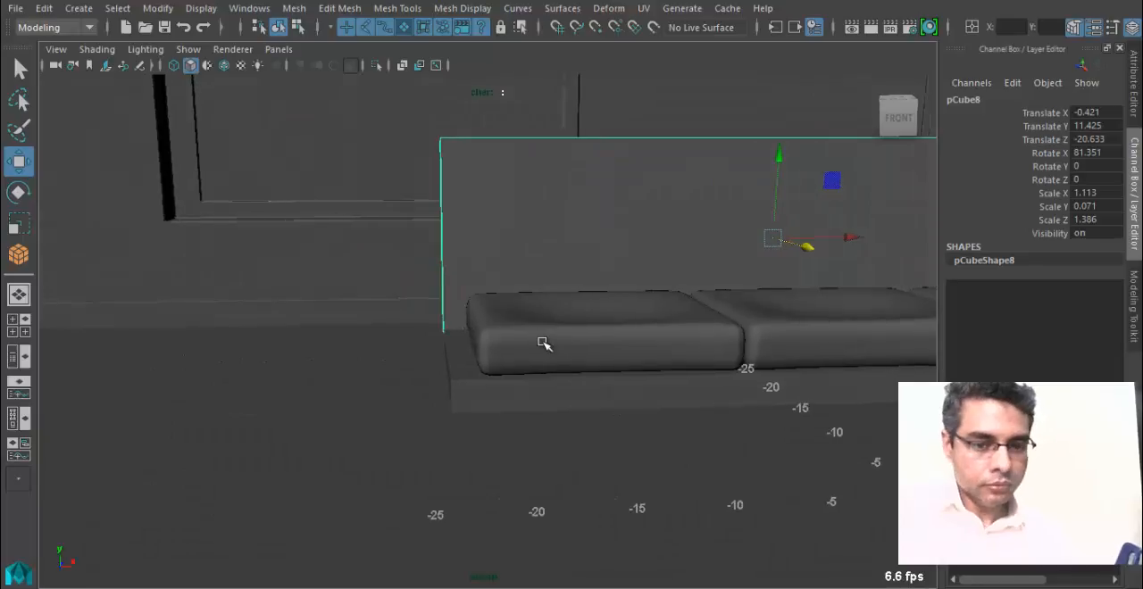
Select the sofa base, duplicate it, and move the copy along X to the left end at about -23.1.
left_click(482, 367)
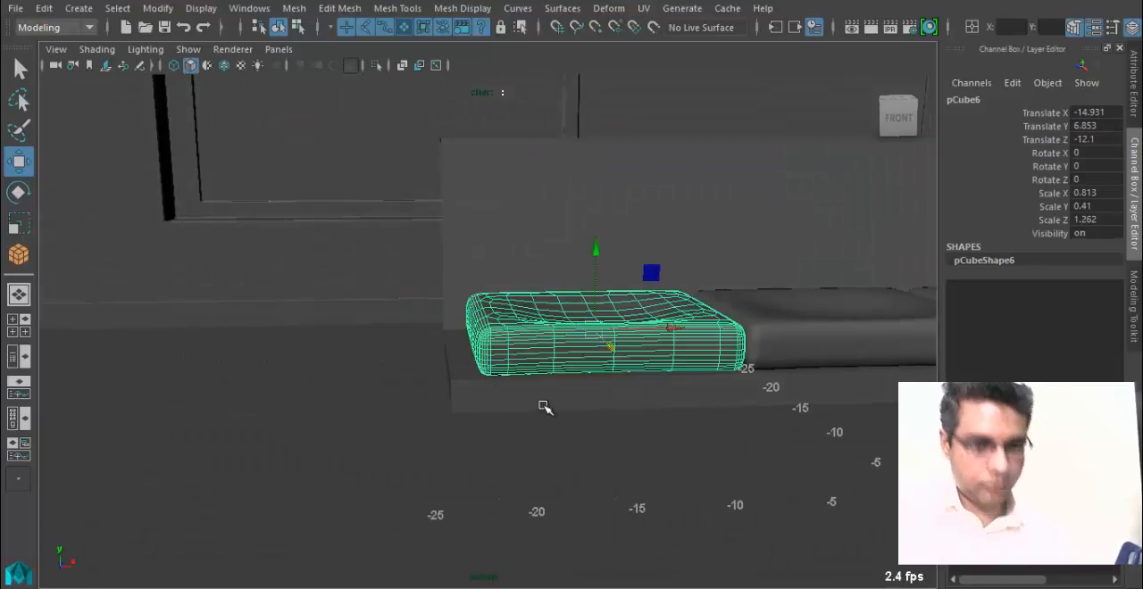
right_click_drag(543, 407, 491, 400, "alt")
left_click(530, 402)
middle_click_drag(531, 404, 478, 402, "alt")
key("ctrl+d")
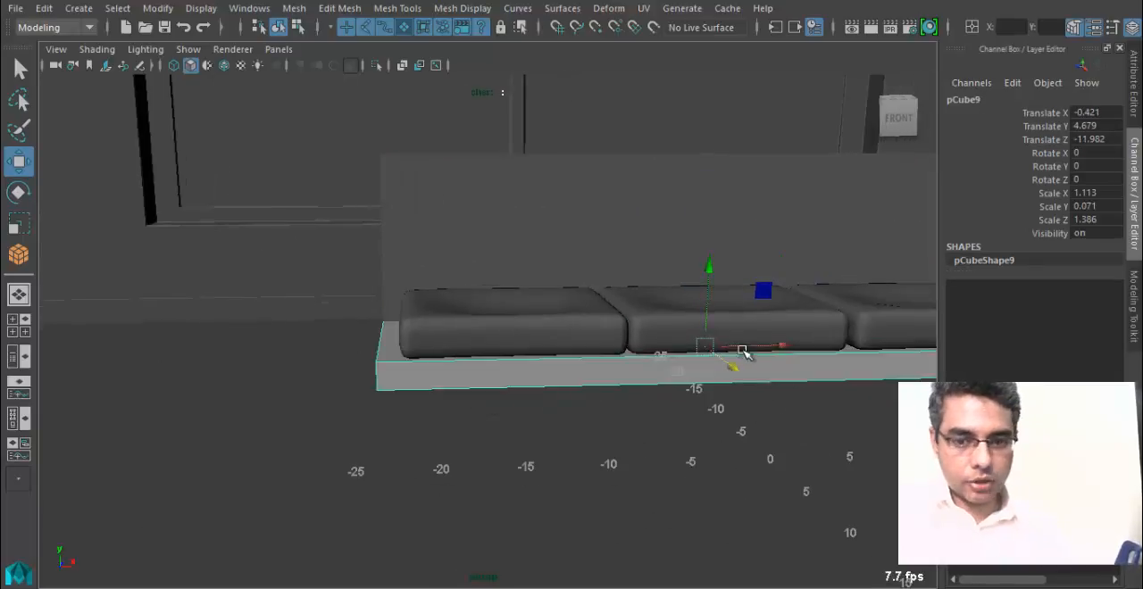
left_click_drag(773, 350, 376, 354)
Scale the copy into an armrest block, narrowing it to about 0.091 in X and heightening it to about 0.231 in Y.
key("r")
key("w")
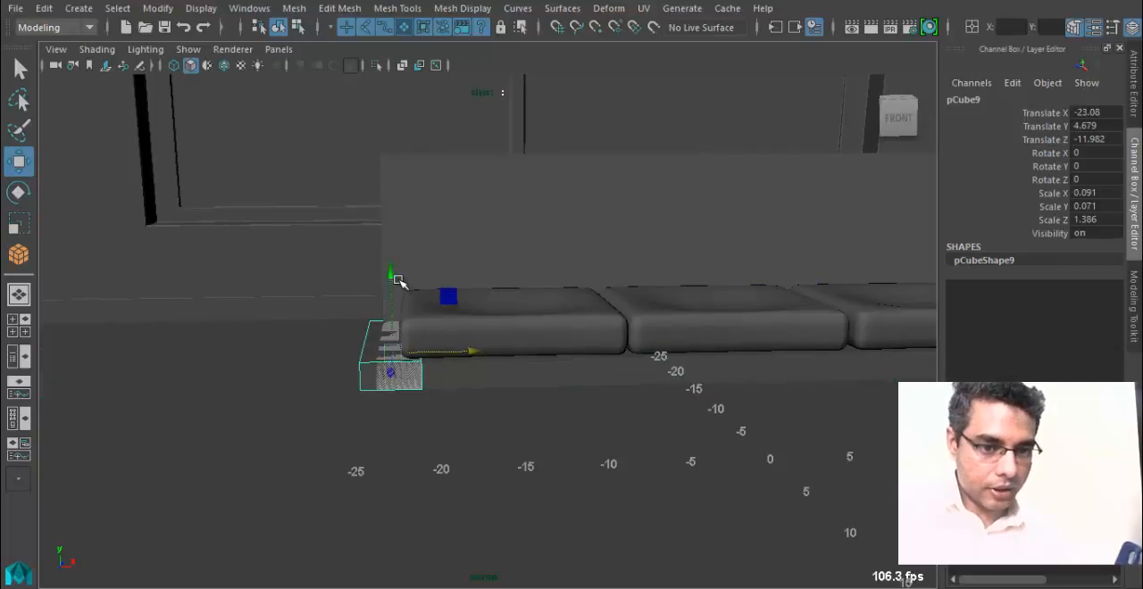
key("r")
left_click_drag(390, 280, 393, 112)
key("w")
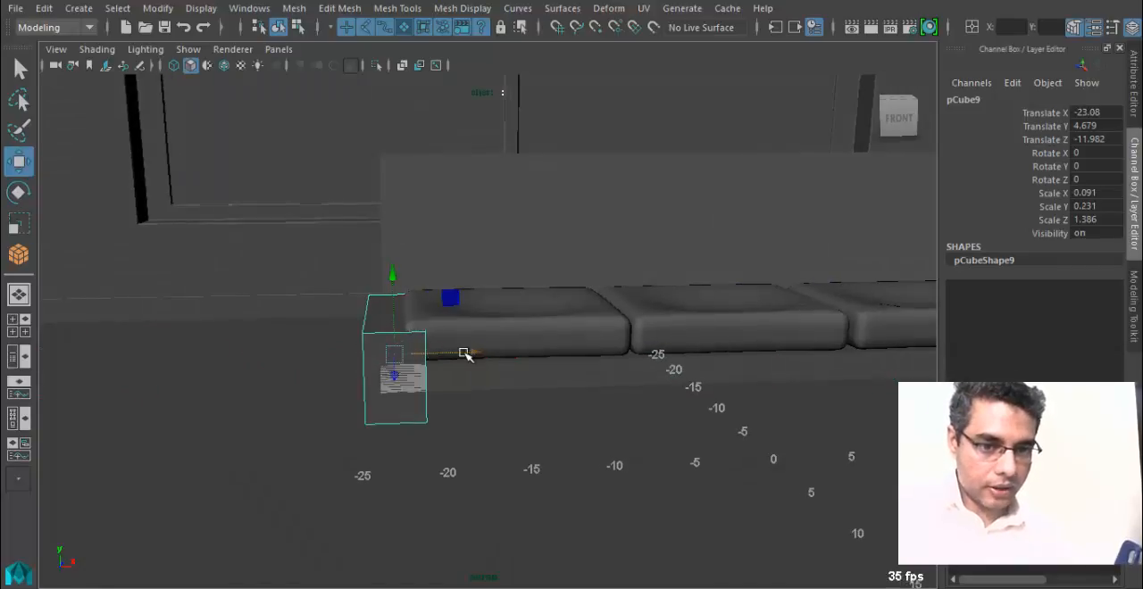
Move the armrest outward to about X -24.4, then select its bottom vertices and lower them toward the floor.
left_click_drag(467, 354, 411, 349)
right_click_drag(400, 339, 328, 125)
left_click_drag(379, 286, 351, 288, "alt")
left_click_drag(364, 345, 448, 367)
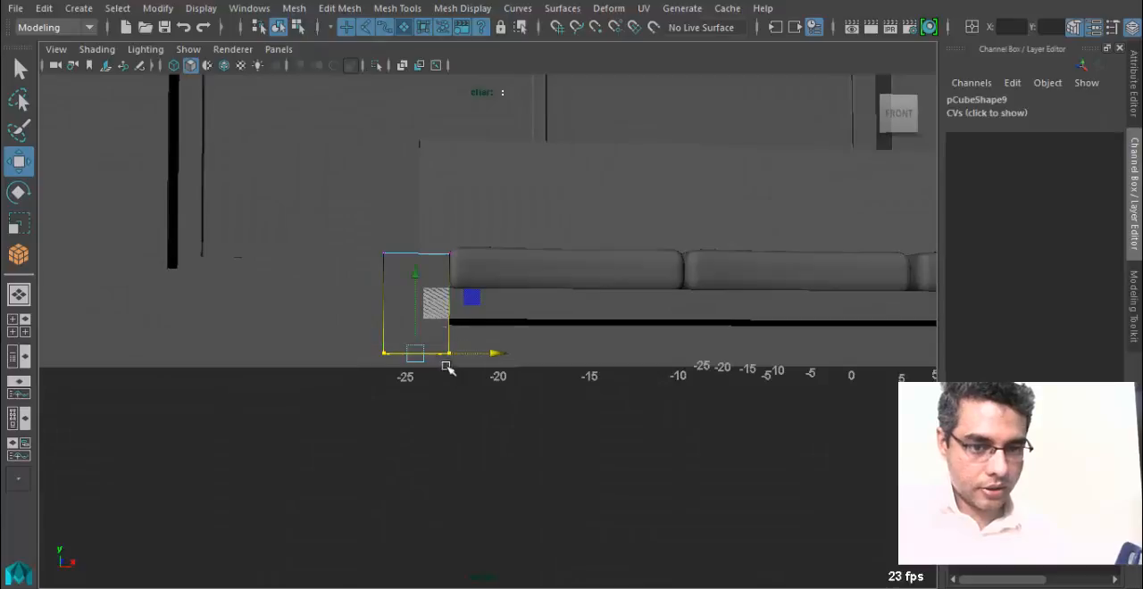
left_click_drag(420, 279, 409, 299)
Select the armrest's top vertices, raise them above the seat cushions, and return to object mode.
left_click_drag(362, 217, 454, 296)
middle_click_drag(454, 296, 449, 341, "alt")
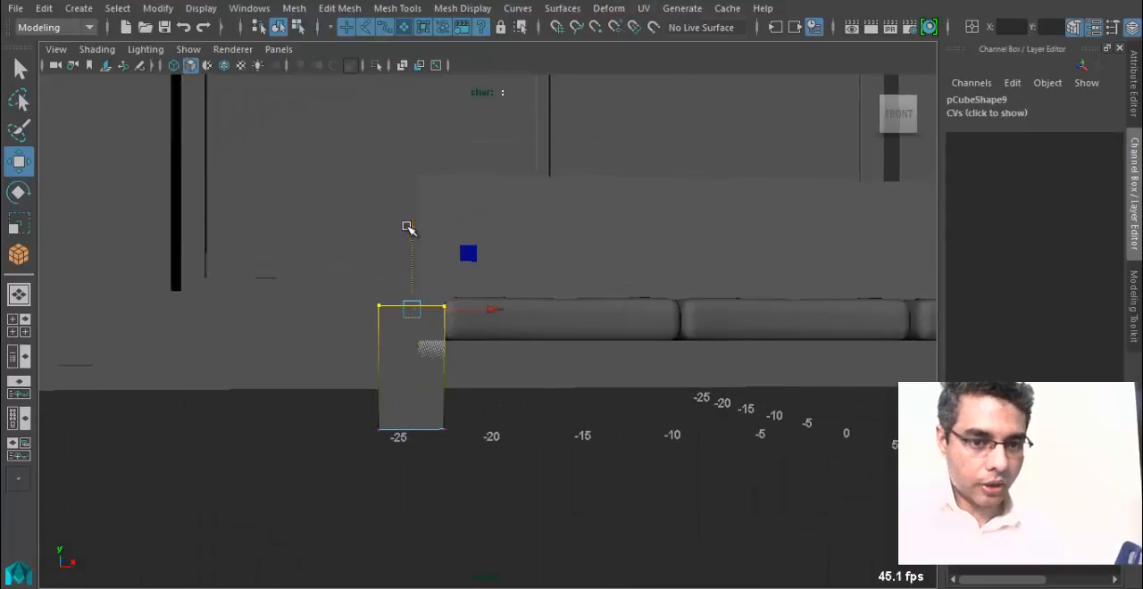
left_click_drag(409, 227, 371, 344)
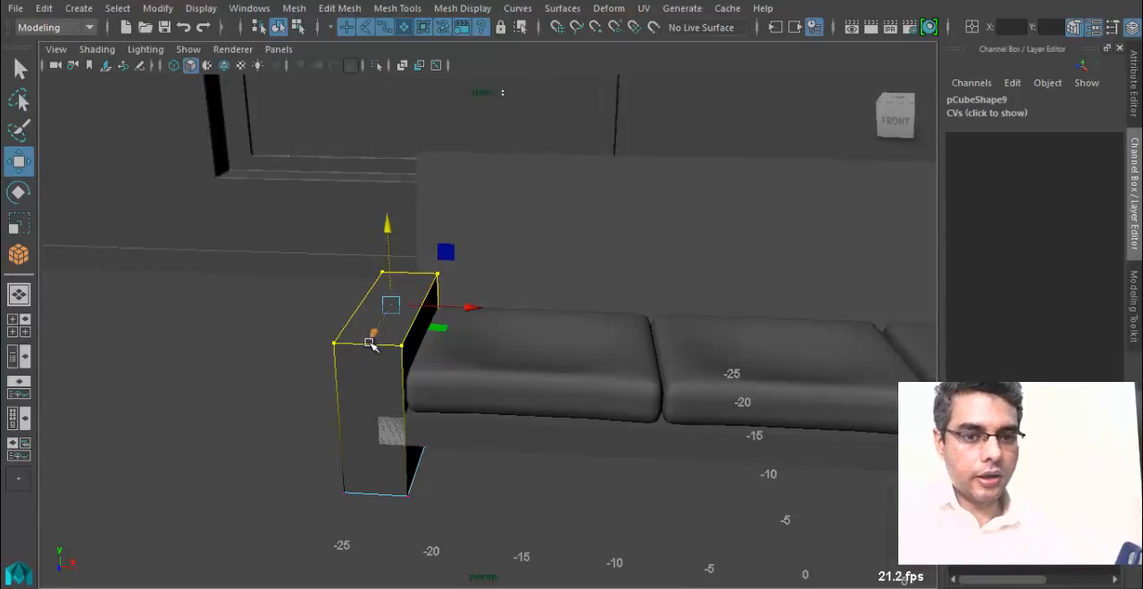
key("F8")
Duplicate the armrest and move the copy along X to the sofa's opposite end at about 25.2.
mouse_move(373, 388)
left_mouse_down("alt")
mouse_move(283, 444)
mouse_move(411, 396)
mouse_move(393, 398)
left_mouse_up("alt")
right_click_drag(393, 398, 365, 408, "alt")
key("ctrl+d")
left_click_drag(375, 398, 880, 438)
middle_click_drag(881, 438, 532, 404, "alt")
left_click_drag(574, 396, 674, 424)
left_click_drag(674, 424, 501, 408, "alt")
Select the left armrest and examine from several angles how it meets the cushion, base and backrest.
left_click(390, 437)
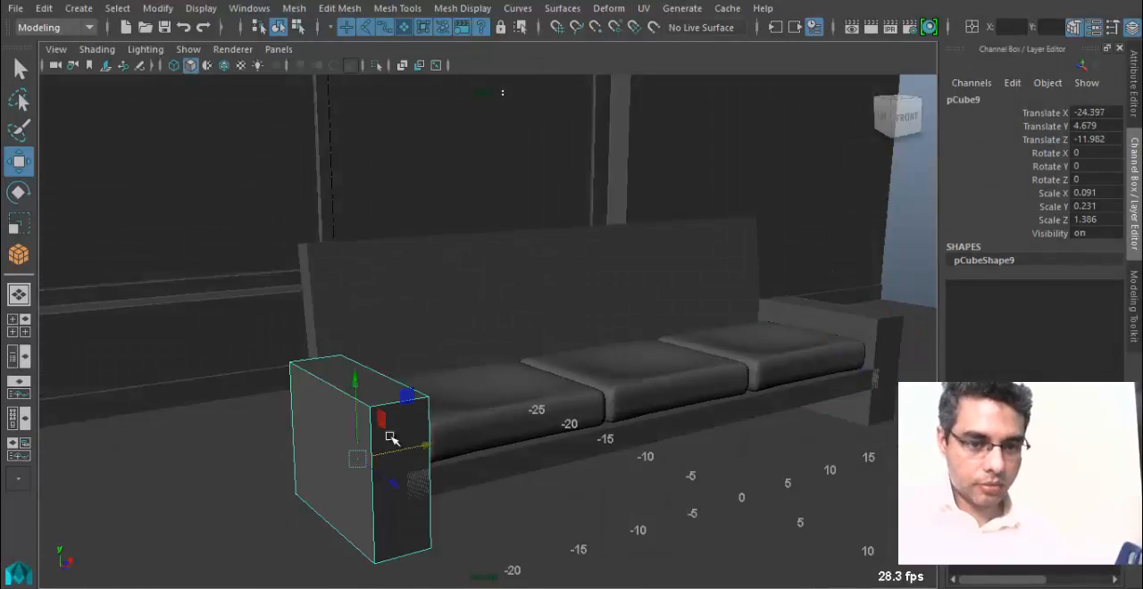
left_click_drag(369, 438, 416, 437, "alt")
middle_click_drag(416, 437, 625, 407, "alt")
left_click_drag(625, 406, 472, 371, "alt")
right_click_drag(472, 371, 562, 404, "alt")
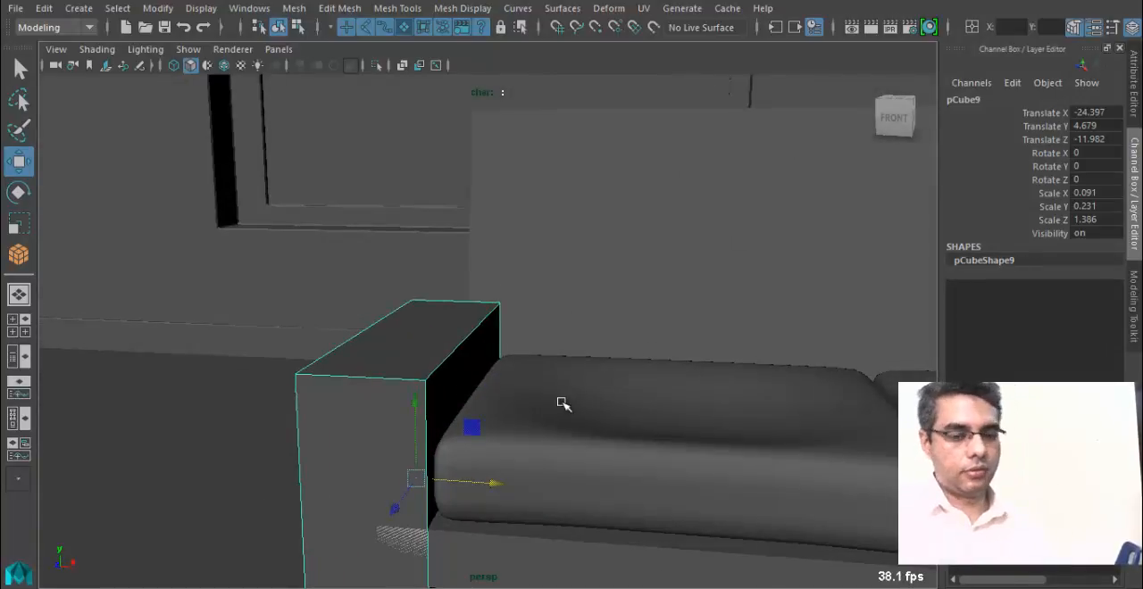
left_click_drag(499, 426, 390, 438, "alt")
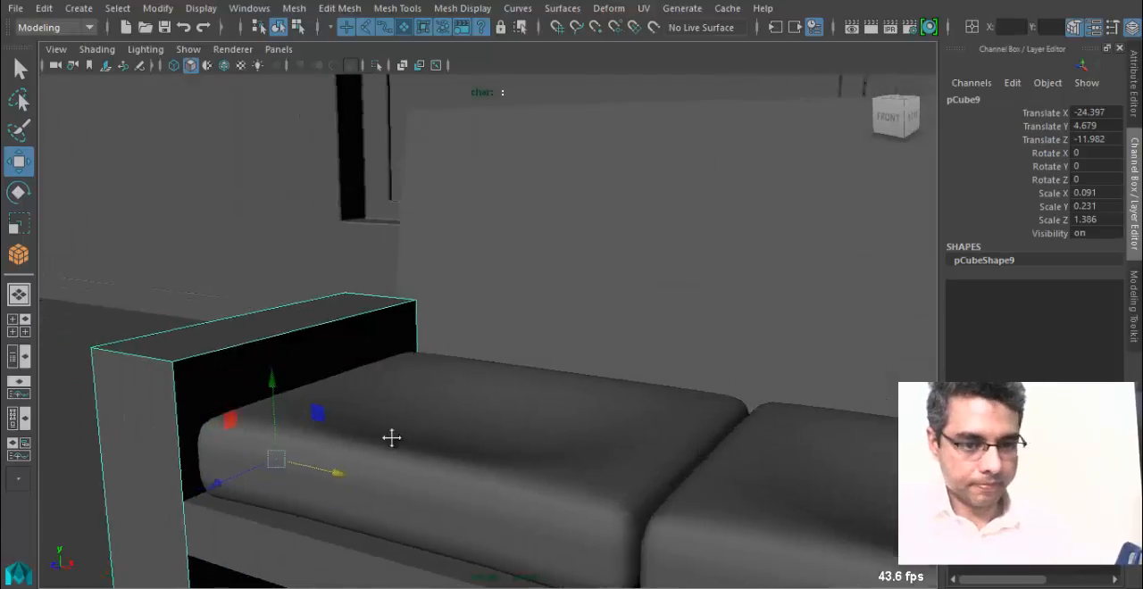
middle_click_drag(390, 438, 466, 440, "alt")
left_click_drag(389, 444, 486, 439, "alt")
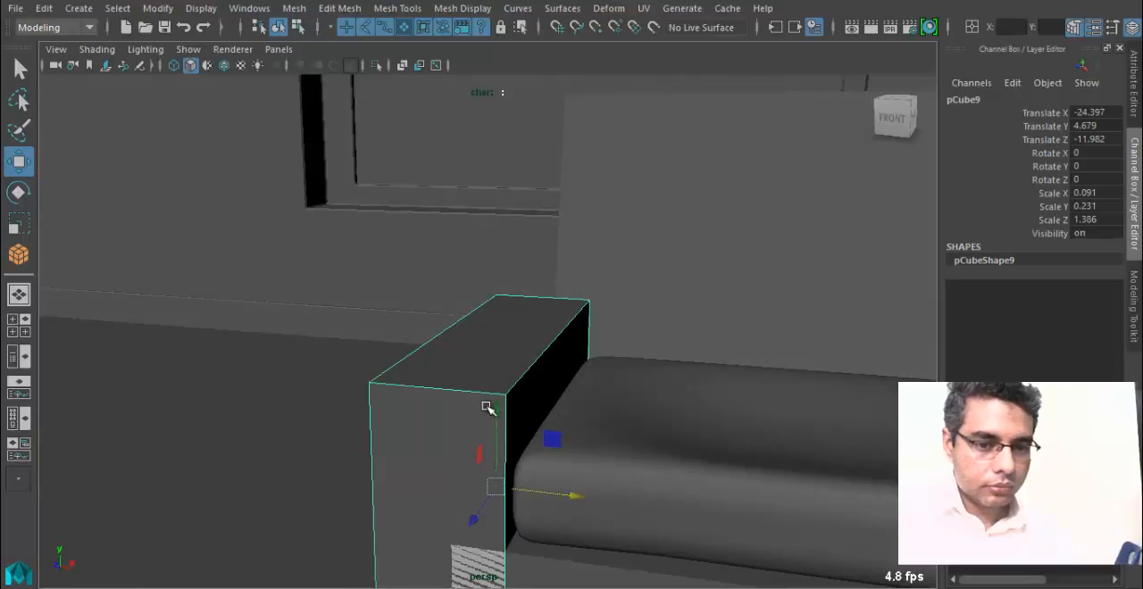
left_click_drag(499, 400, 576, 392, "alt")
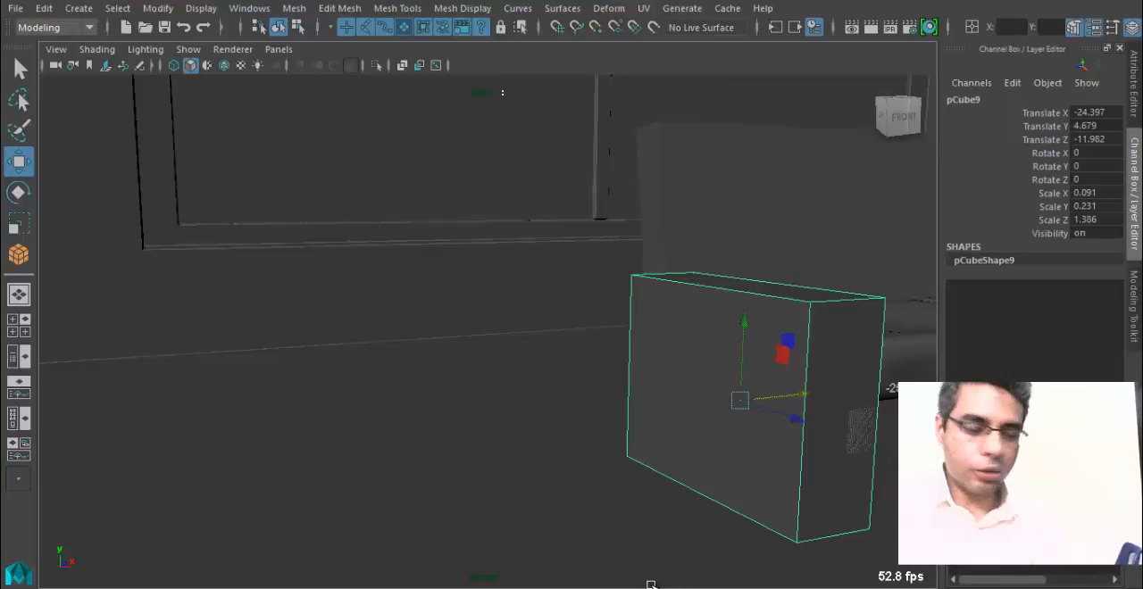
left_click_drag(719, 560, 582, 455, "alt")
left_click_drag(575, 391, 500, 398, "alt")
right_click_drag(336, 359, 334, 82)
left_click_drag(324, 349, 479, 409, "alt")
right_click_drag(478, 411, 538, 107)
right_click_drag(448, 338, 530, 100)
key("F8")
middle_click_drag(599, 434, 490, 432, "alt")
right_click_drag(490, 431, 328, 362, "alt")
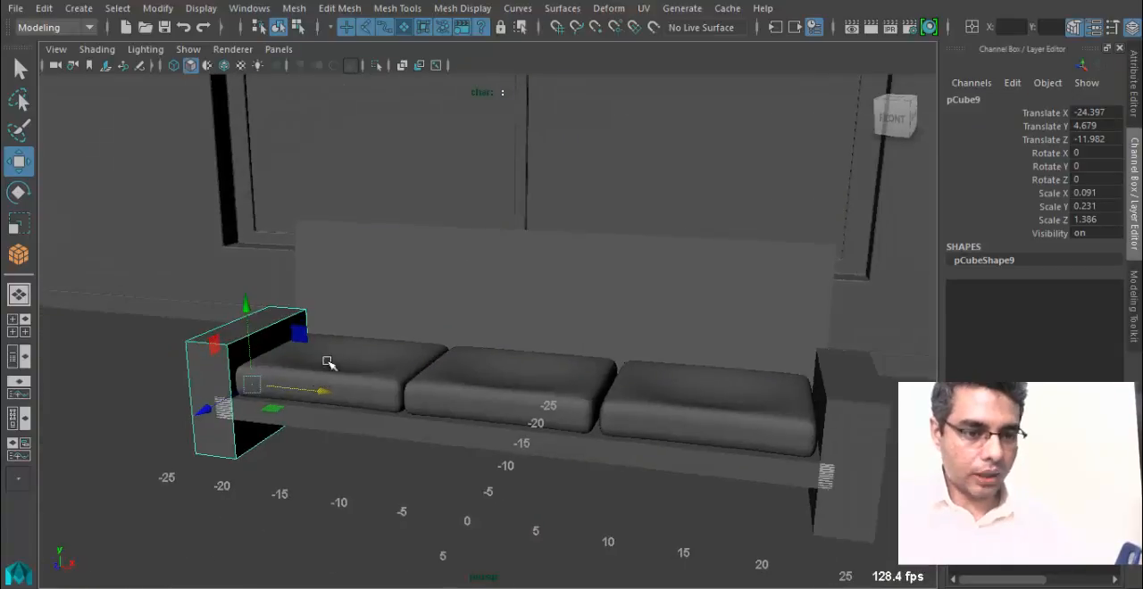
Add the right armrest to the selection and bevel both armrests.
left_click(873, 437)
left_click_drag(824, 383, 474, 408, "alt")
middle_click_drag(474, 408, 321, 421, "alt")
left_click(336, 11)
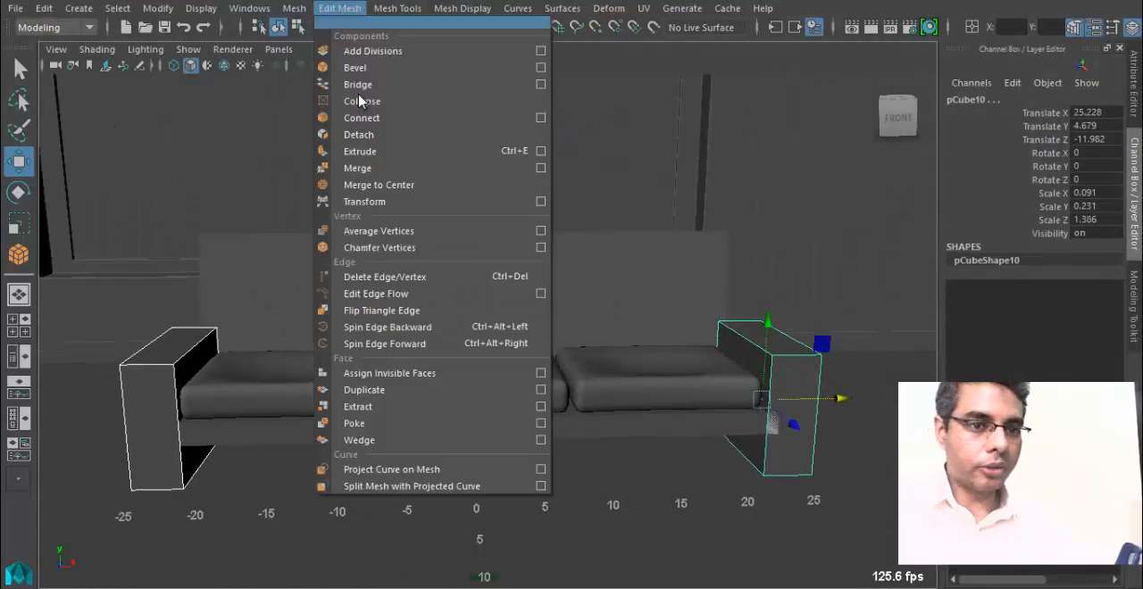
left_click(357, 68)
left_click_drag(408, 128, 409, 427, "alt")
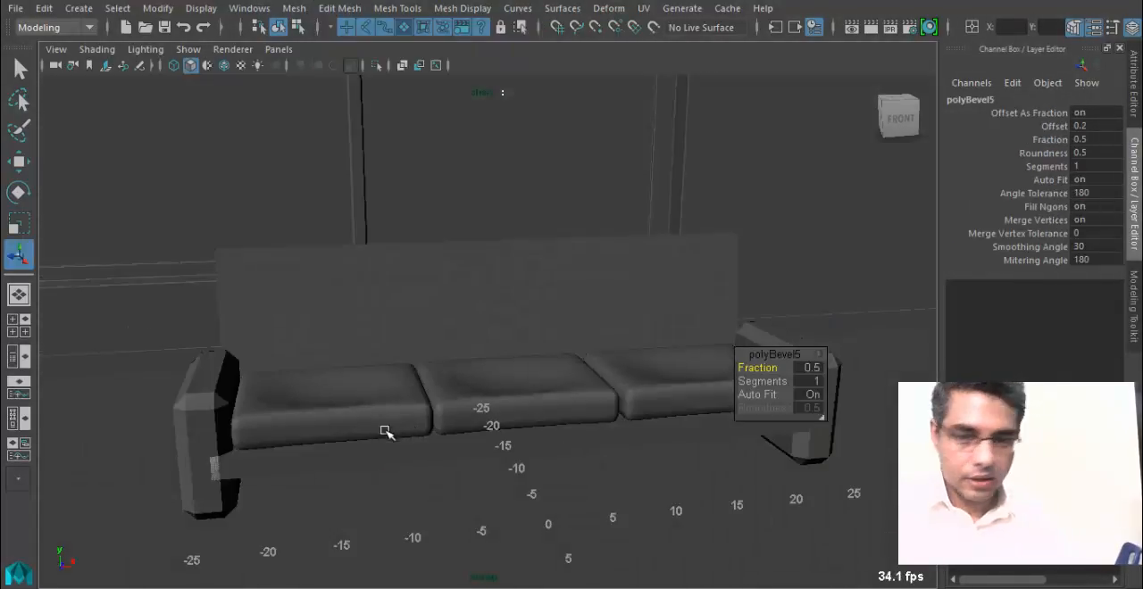
Set the left armrest's bevel fraction to 0.22 and check its edges up close.
middle_click_drag(385, 431, 398, 394, "alt")
left_click_drag(772, 381, 736, 366)
left_click_drag(241, 339, 291, 350, "alt")
right_click_drag(291, 352, 363, 401, "alt")
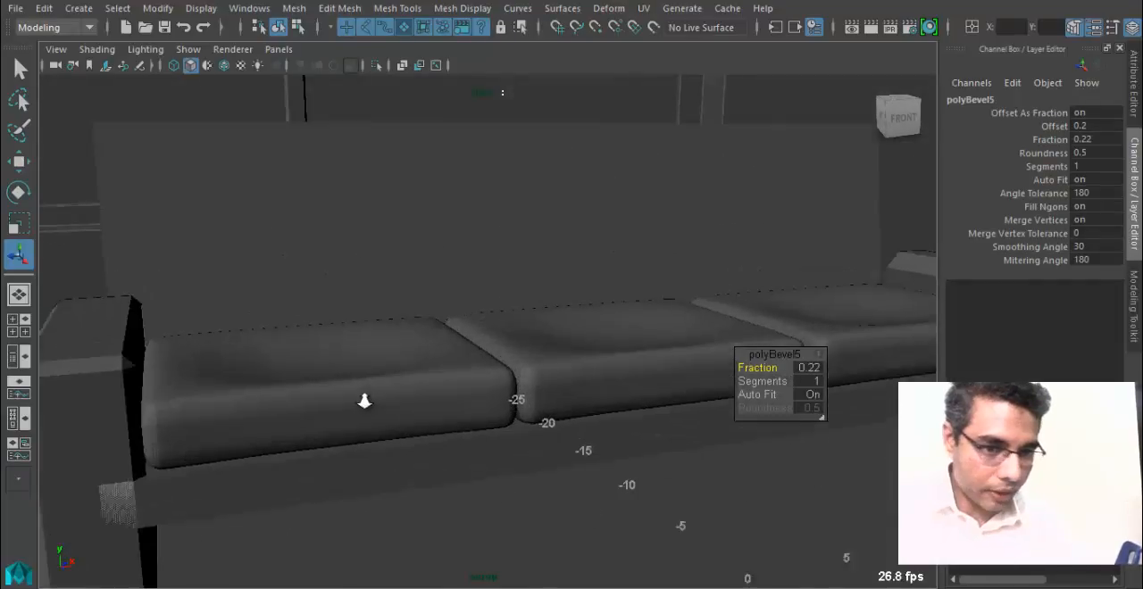
middle_click_drag(219, 401, 354, 385, "alt")
right_click_drag(317, 385, 368, 398, "alt")
left_click_drag(490, 375, 721, 390, "alt")
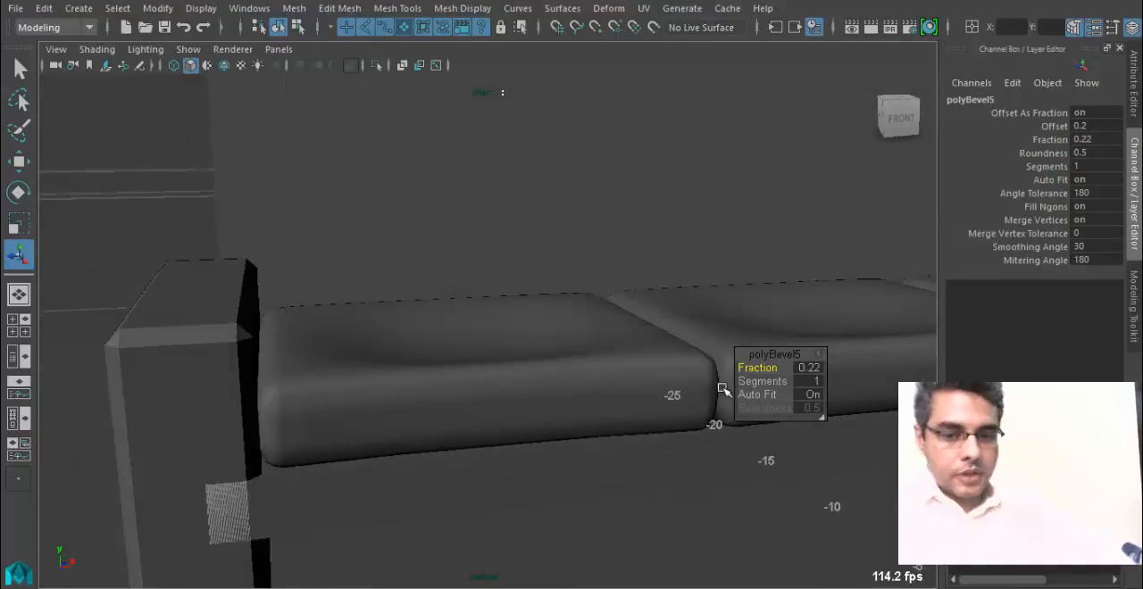
Switch the left armrest to face selection and select its top and front faces.
left_click_drag(556, 315, 406, 355, "alt")
right_click_drag(221, 314, 217, 77)
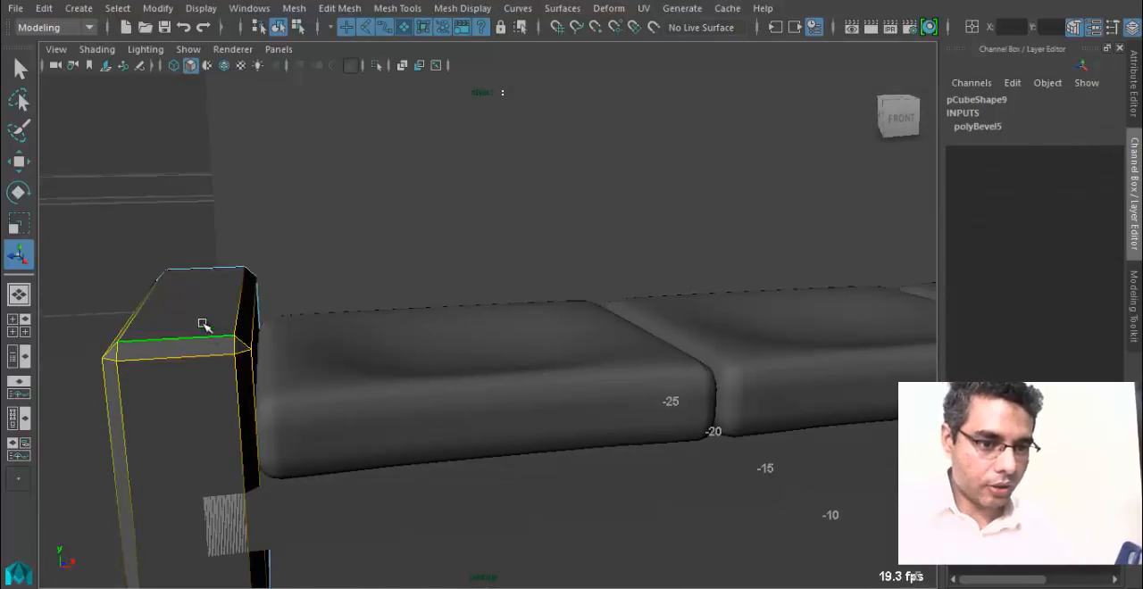
right_click_drag(204, 324, 189, 170)
left_click(184, 273)
left_click_drag(340, 351, 386, 435, "alt")
left_click(212, 438, "shift")
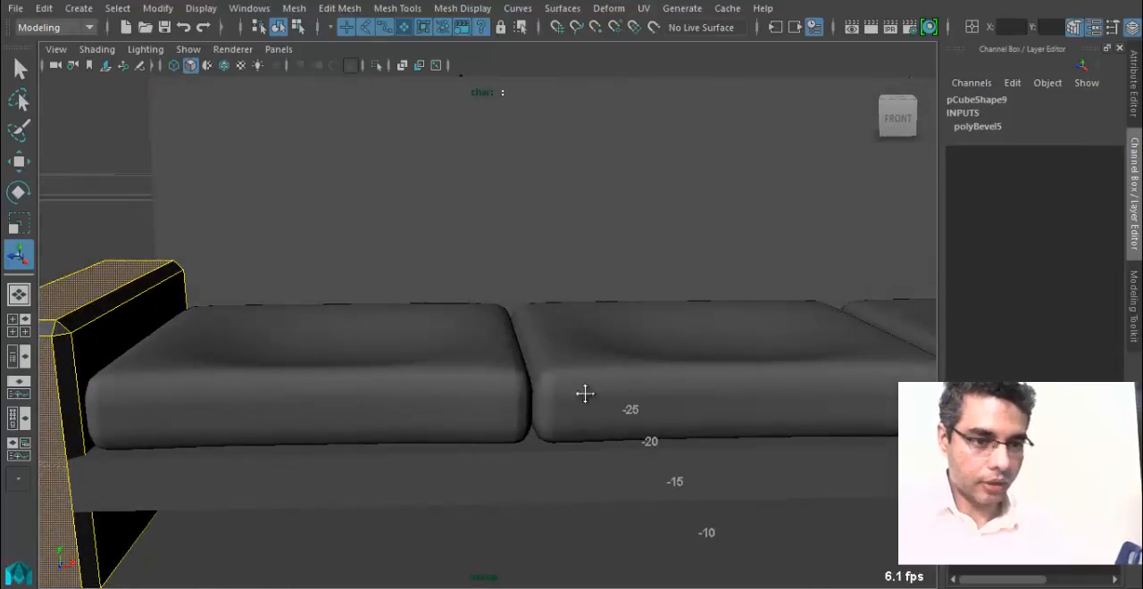
left_click_drag(585, 394, 515, 400, "alt")
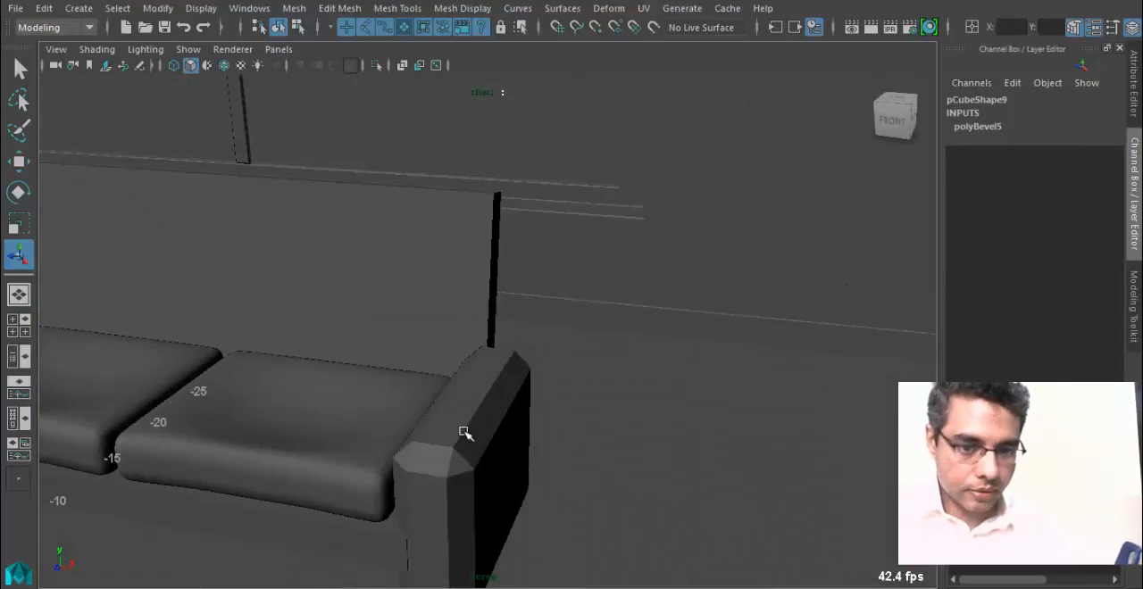
left_click_drag(309, 397, 475, 410, "alt")
left_click_drag(639, 425, 396, 311, "alt")
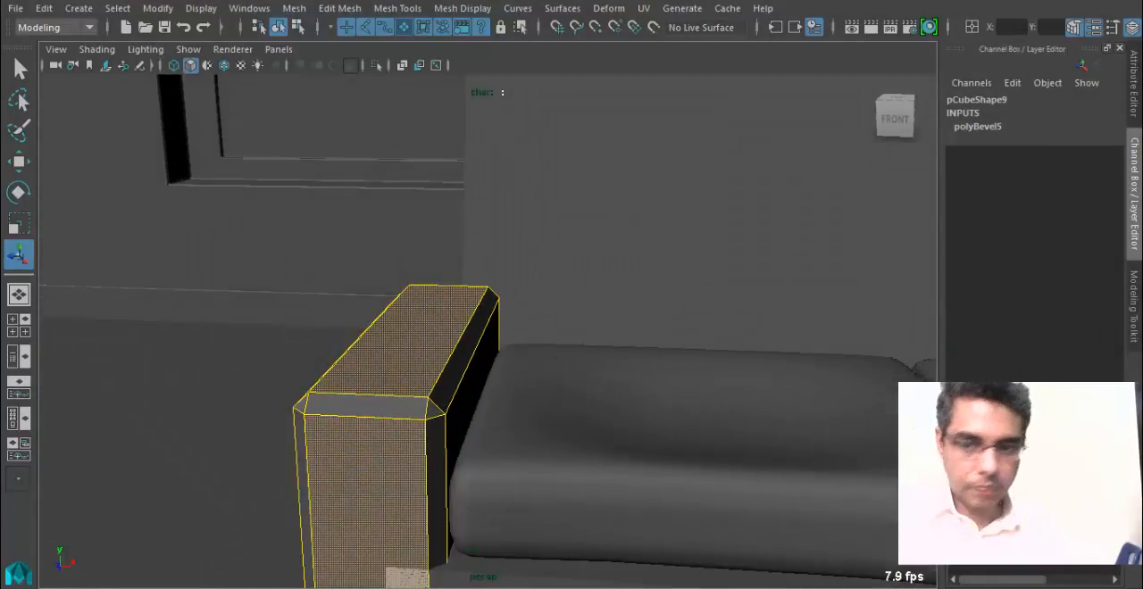
Extrude the left armrest's selected top and front faces and scale them slightly inward to form a narrow inset border.
left_click(339, 9)
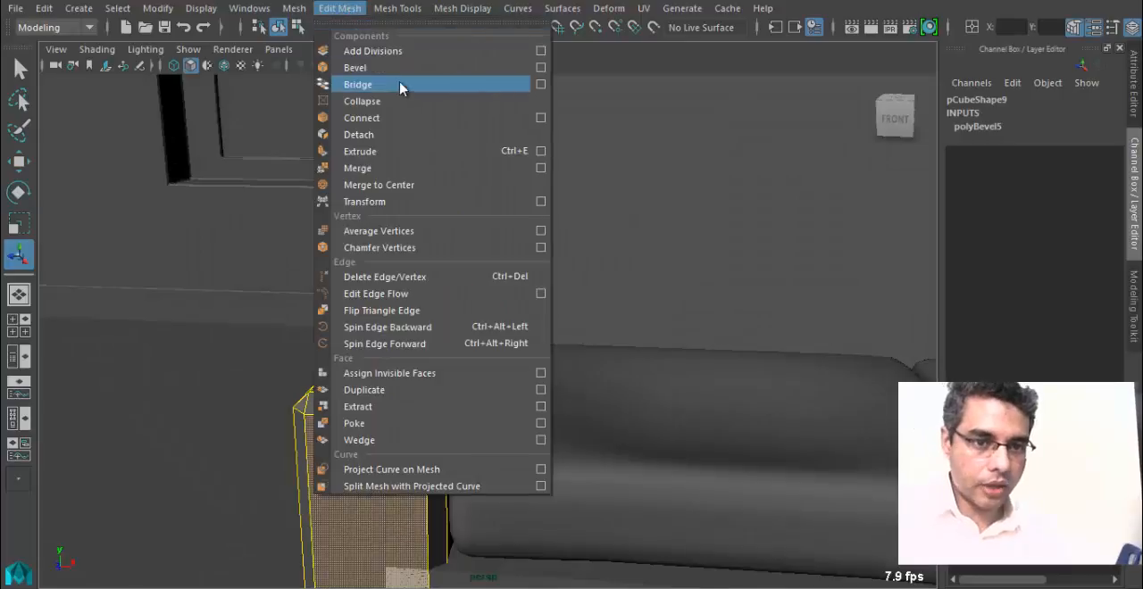
left_click(396, 151)
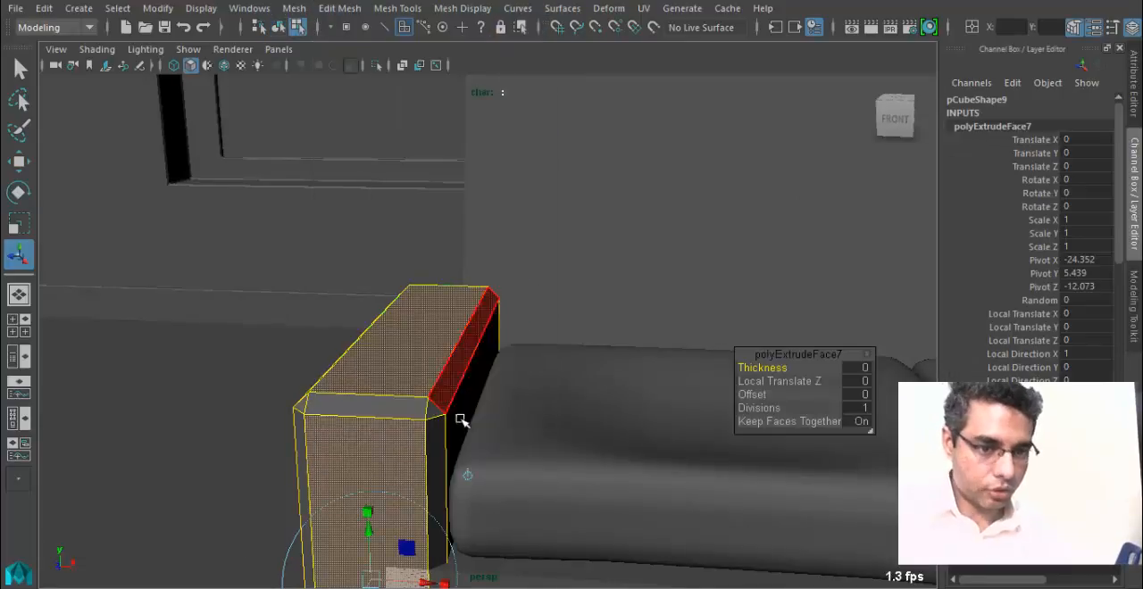
left_click_drag(459, 416, 331, 306, "alt")
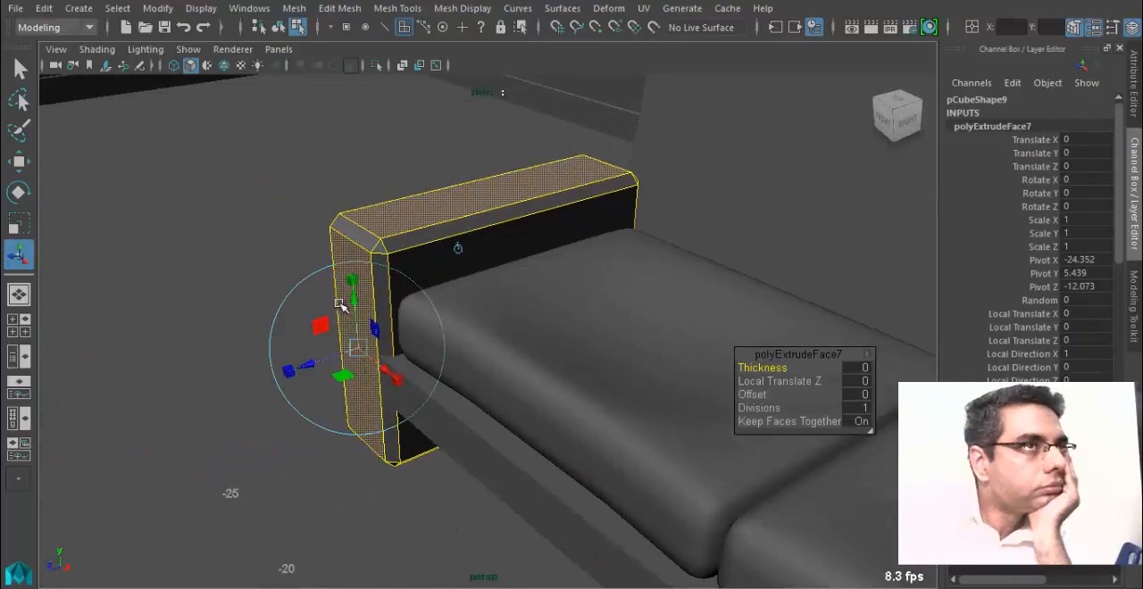
scroll(378, 380, "up", 1)
middle_click_drag(377, 380, 421, 404, "alt")
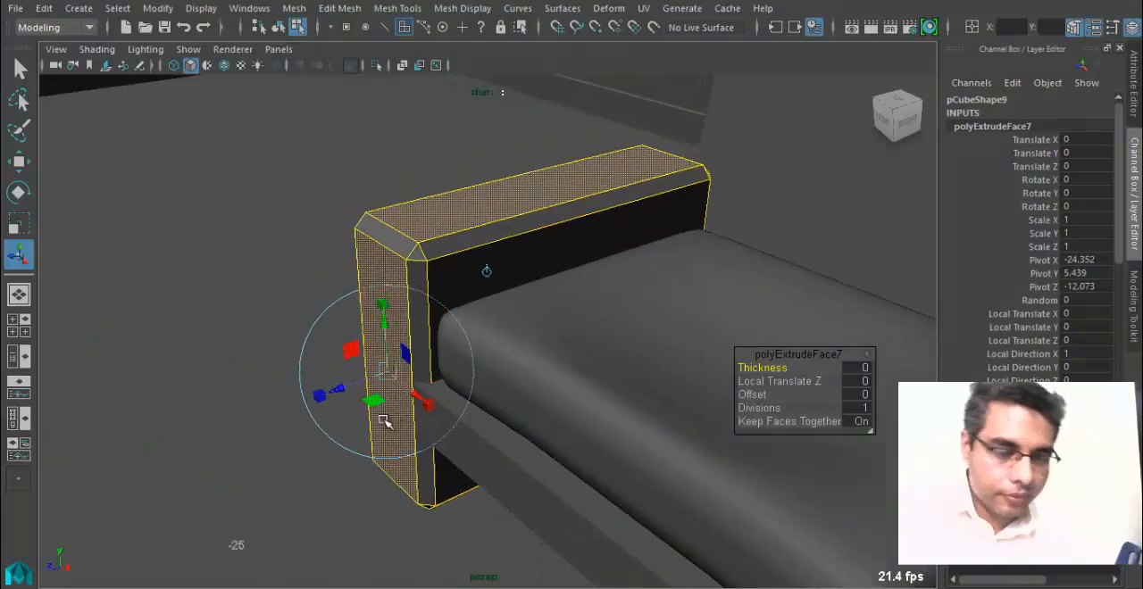
scroll(385, 420, "up", 2)
left_click_drag(425, 417, 501, 420, "alt")
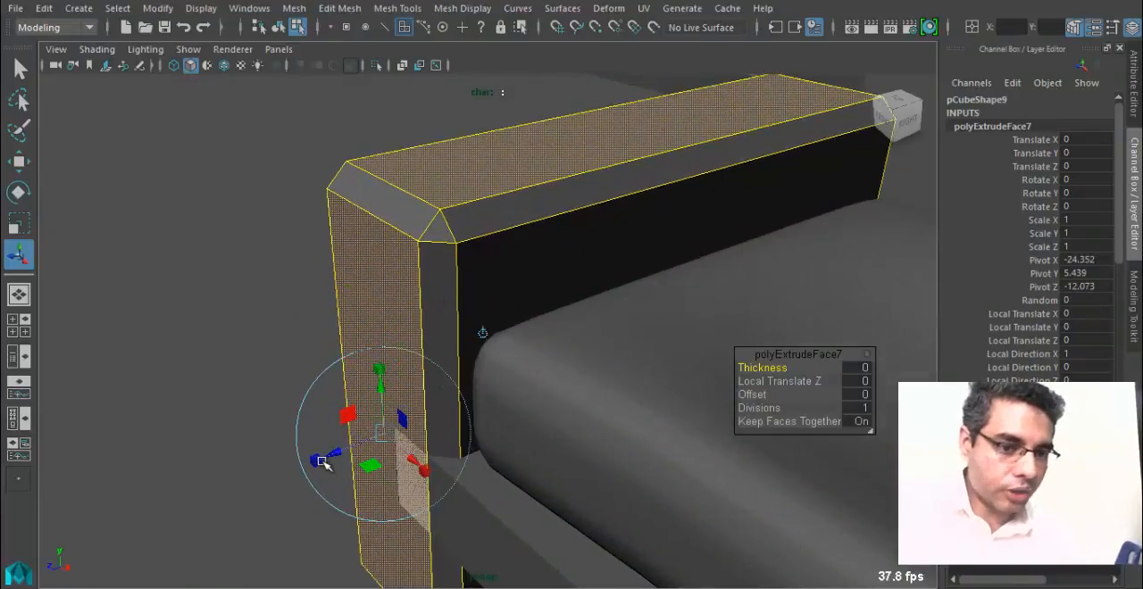
left_click_drag(381, 387, 501, 377, "alt")
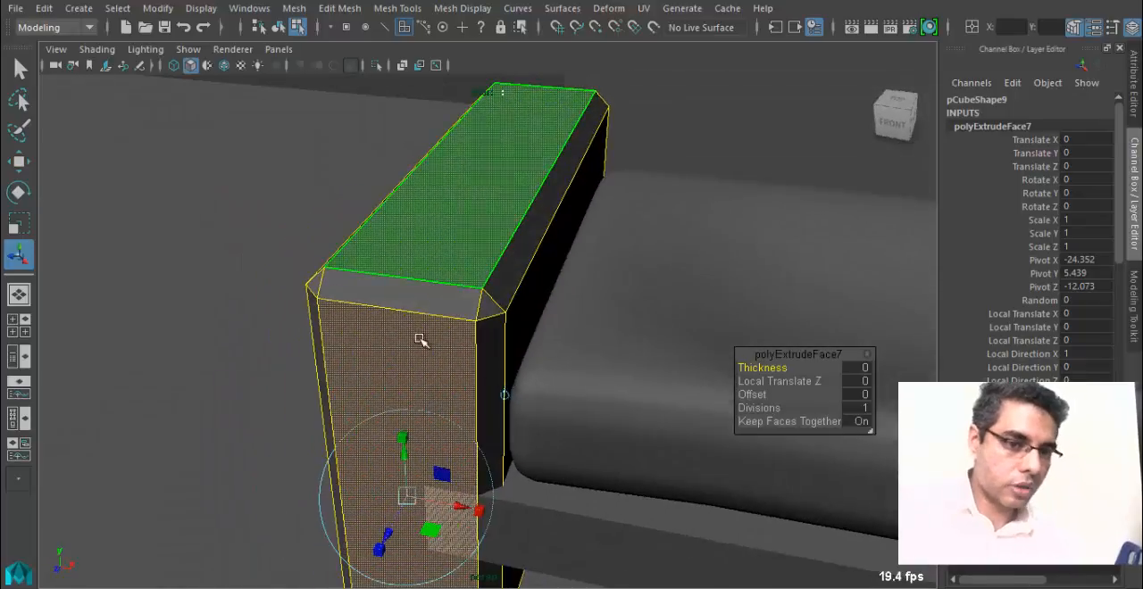
left_click(380, 549)
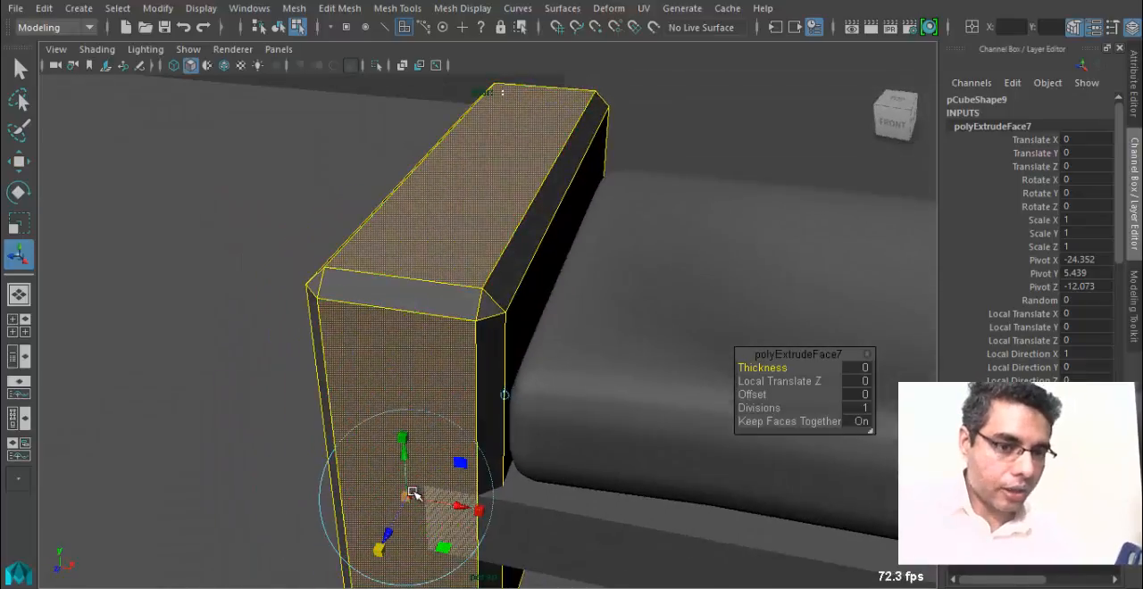
left_click_drag(411, 494, 411, 493)
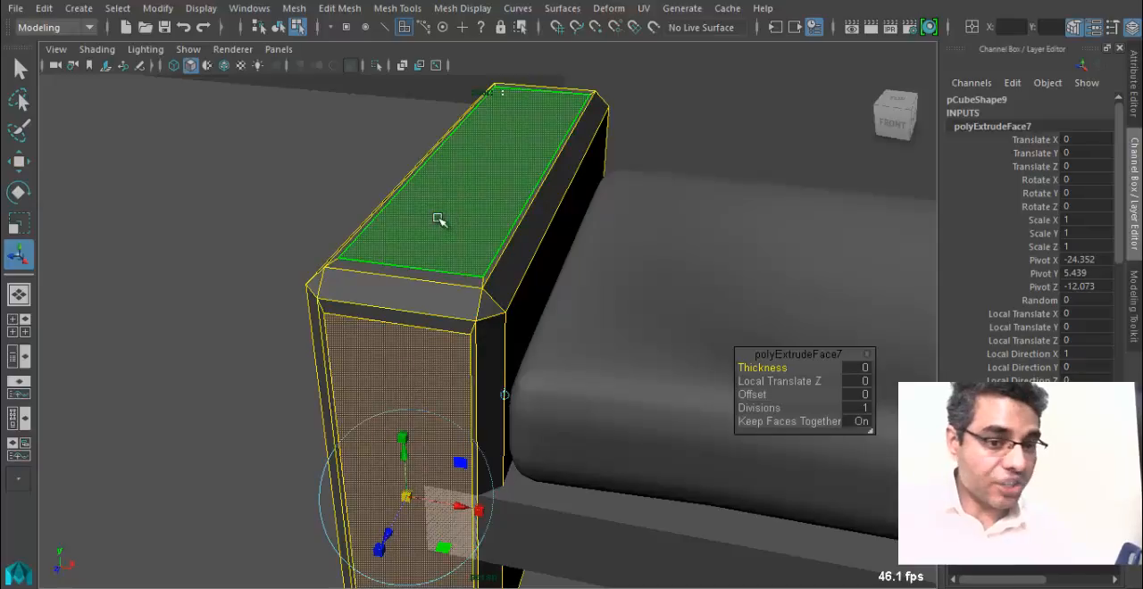
Extrude the armrest's inset faces about 0.163 inward, then extrude them again and scale them in slightly to form a groove.
key("ctrl+e")
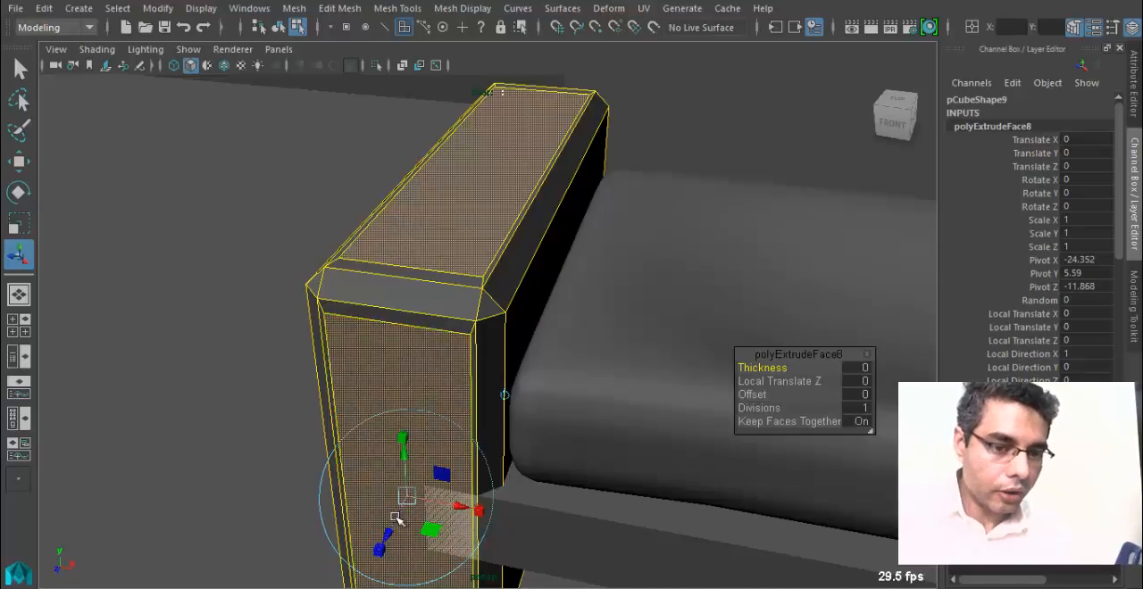
left_click_drag(392, 534, 390, 530)
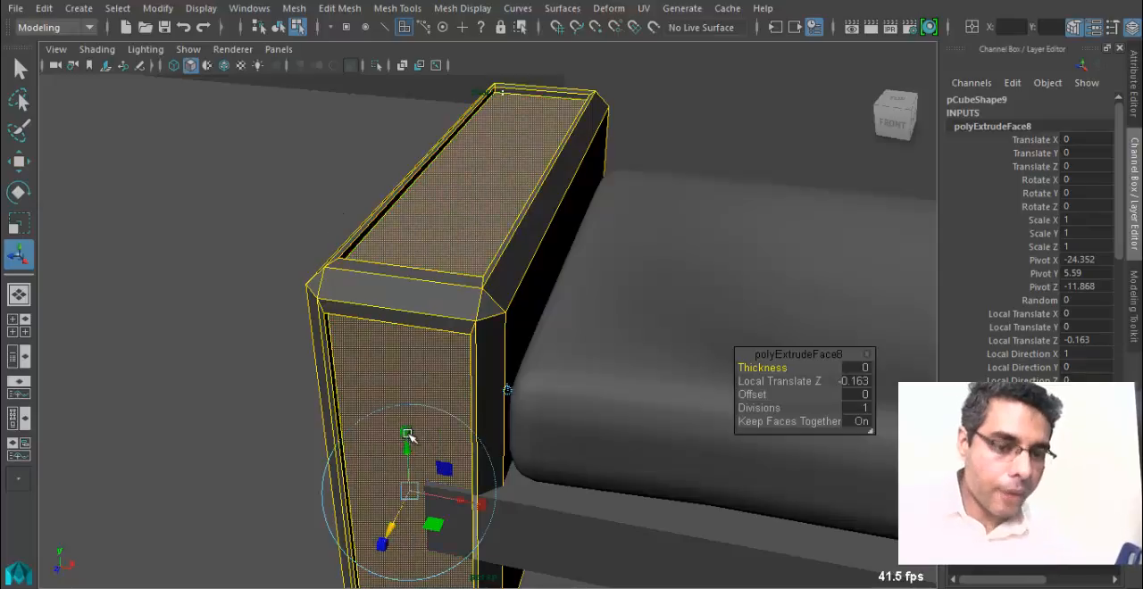
key("ctrl+e")
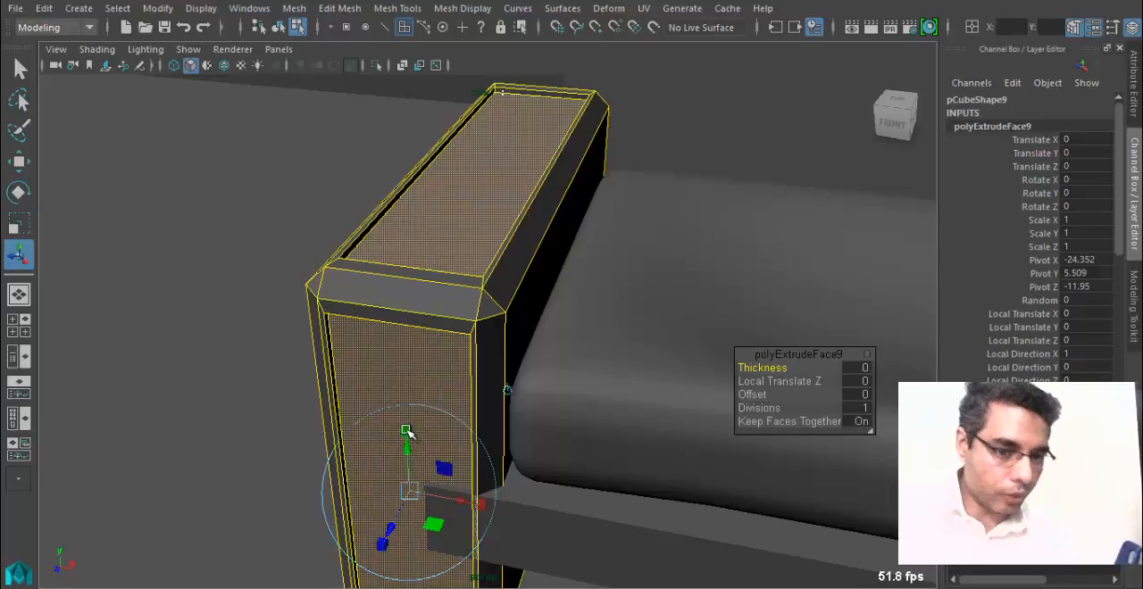
left_click(409, 491)
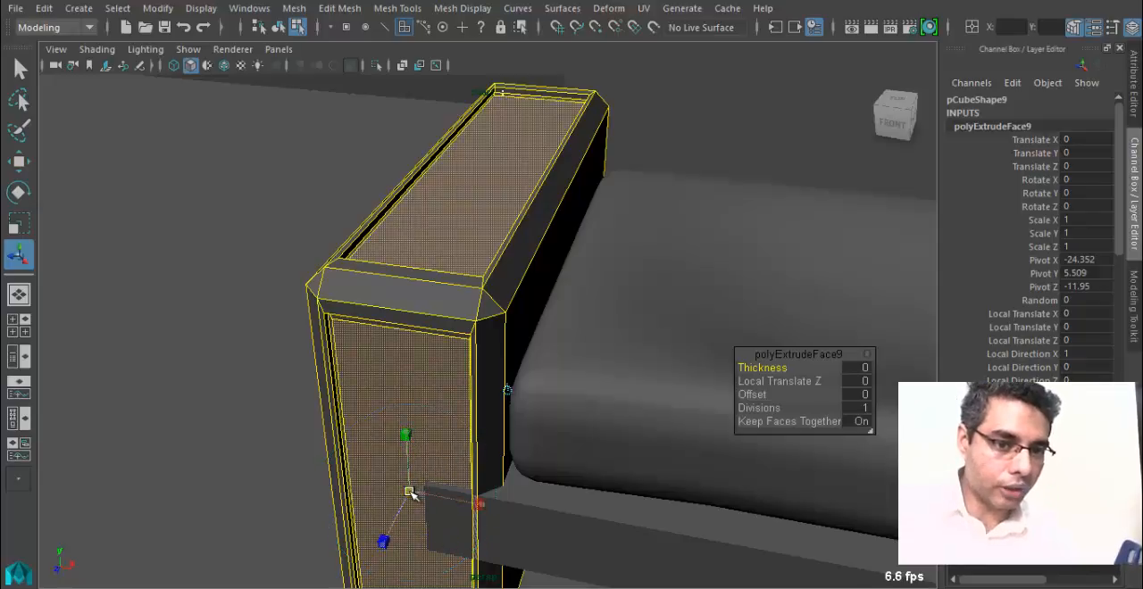
scroll(464, 365, "up", 5)
middle_click_drag(462, 272, 510, 400, "alt")
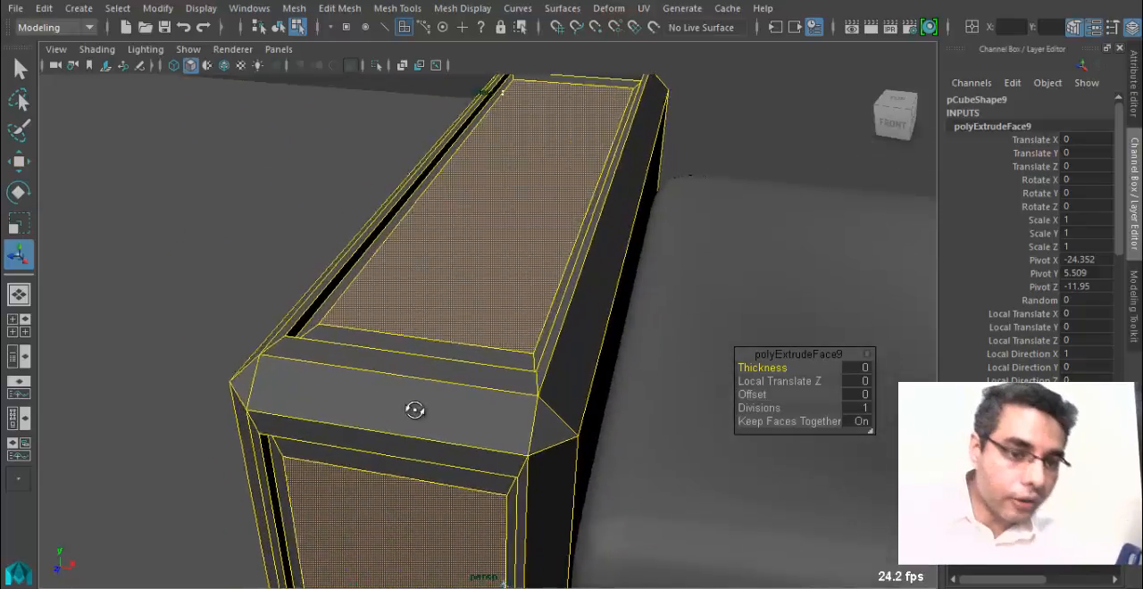
left_click_drag(414, 410, 439, 408, "alt")
middle_click_drag(439, 408, 388, 313, "alt")
scroll(387, 314, "down", 3)
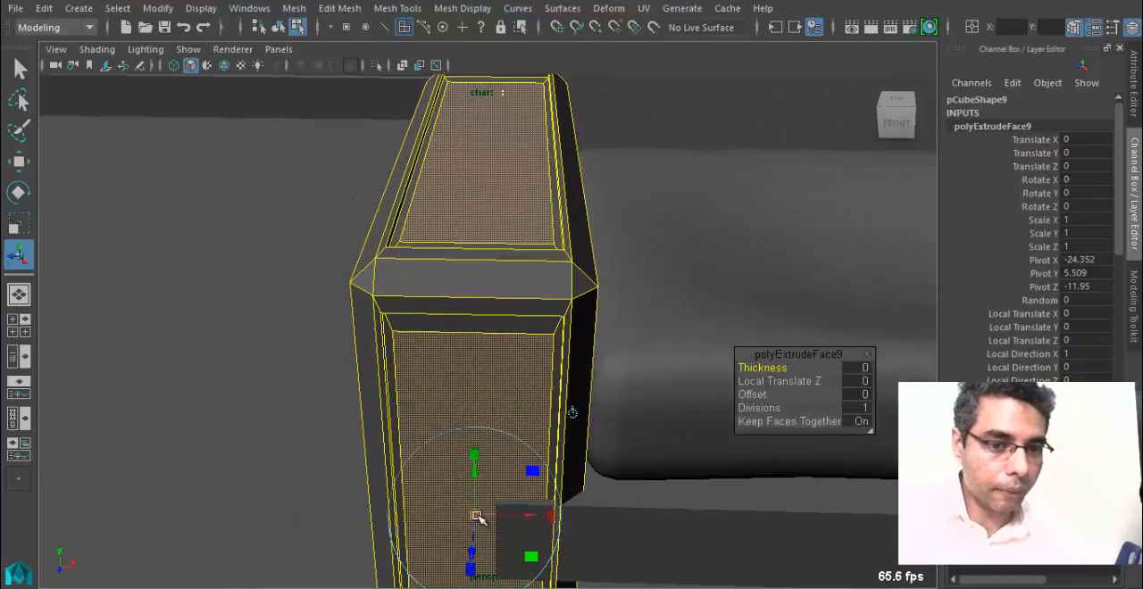
left_click(477, 517)
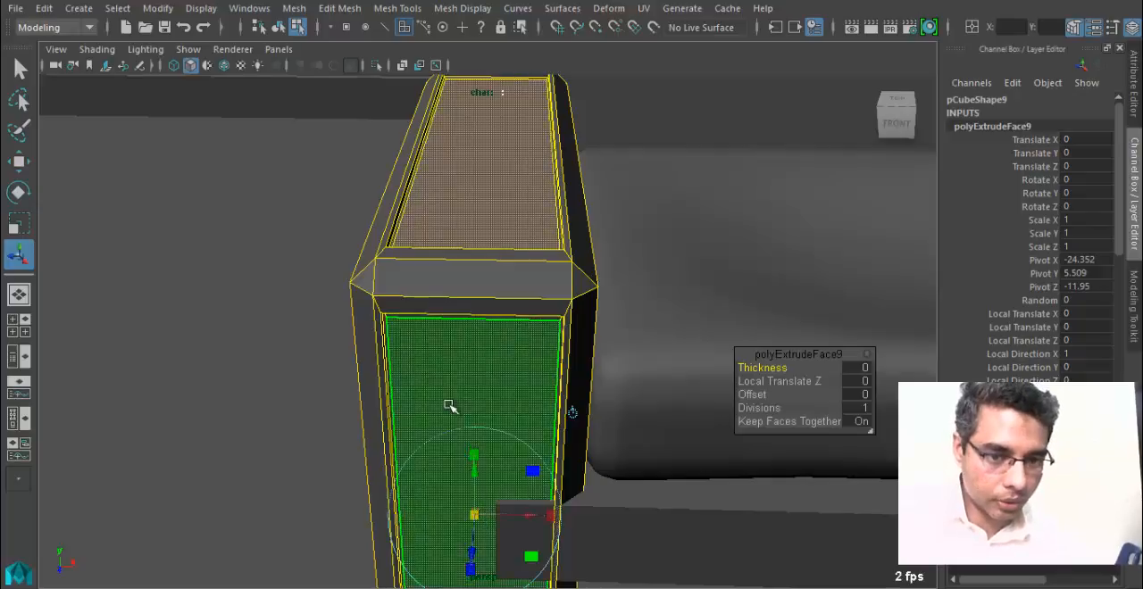
left_click_drag(450, 403, 435, 399, "alt")
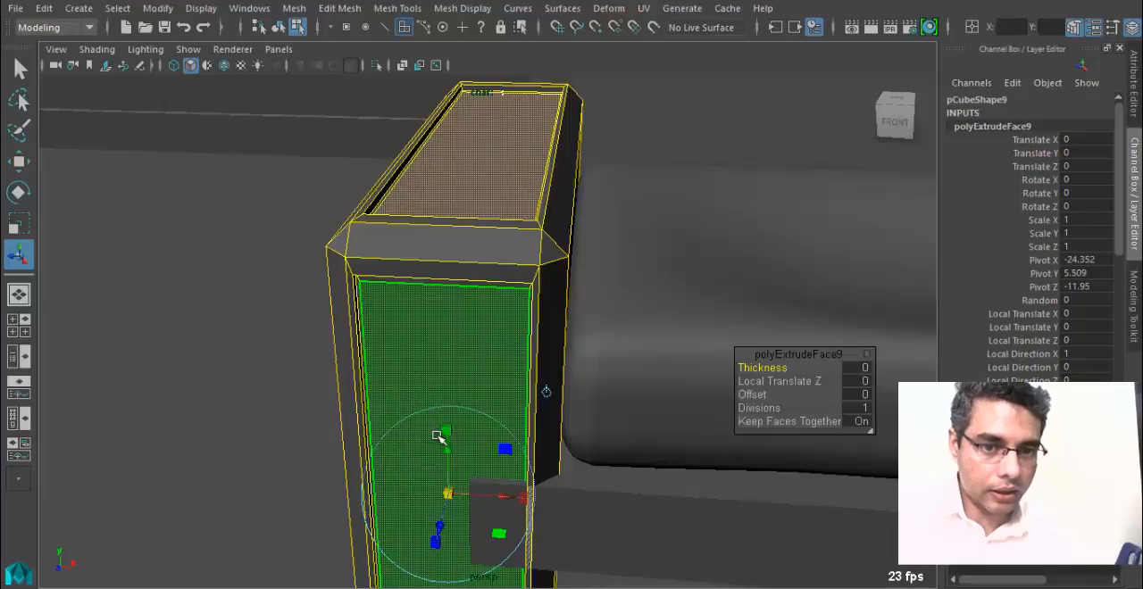
Extrude the armrest's inner top and front faces outward by about 0.223, then reselect the armrest as an object.
left_click_drag(438, 435, 503, 438, "alt")
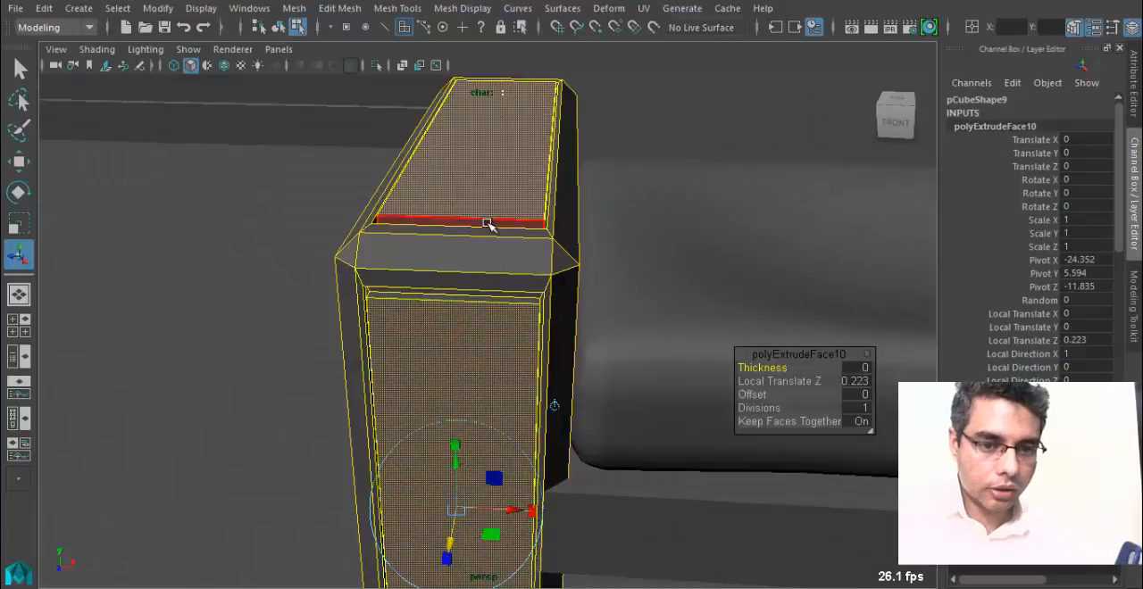
right_click_drag(497, 124, 509, 157)
right_click_drag(547, 100, 546, 100)
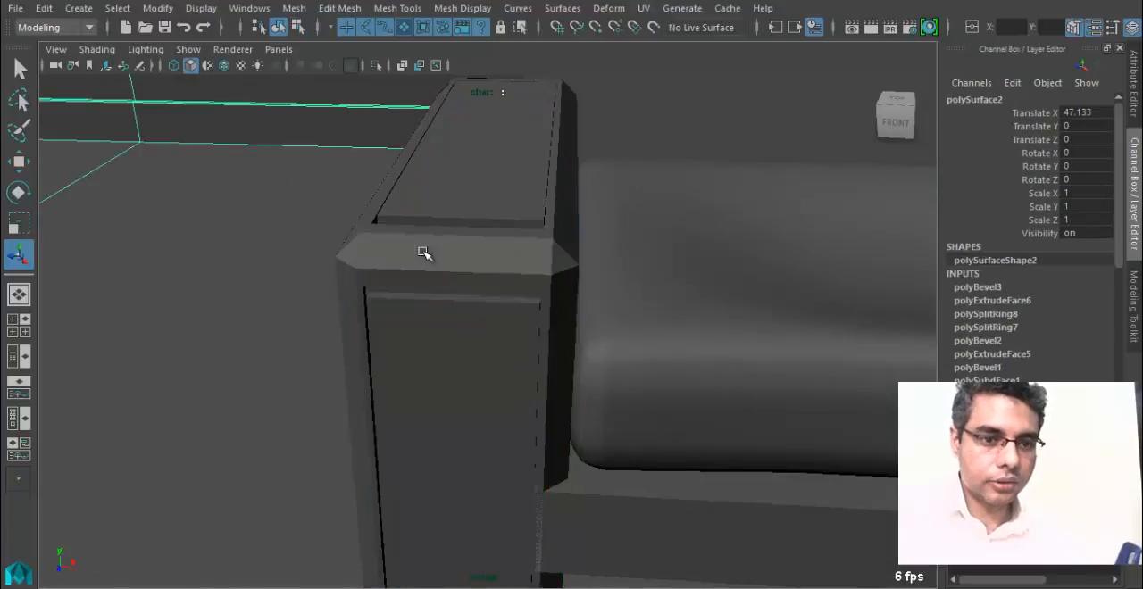
left_click_drag(423, 253, 444, 286, "alt")
left_click(369, 323)
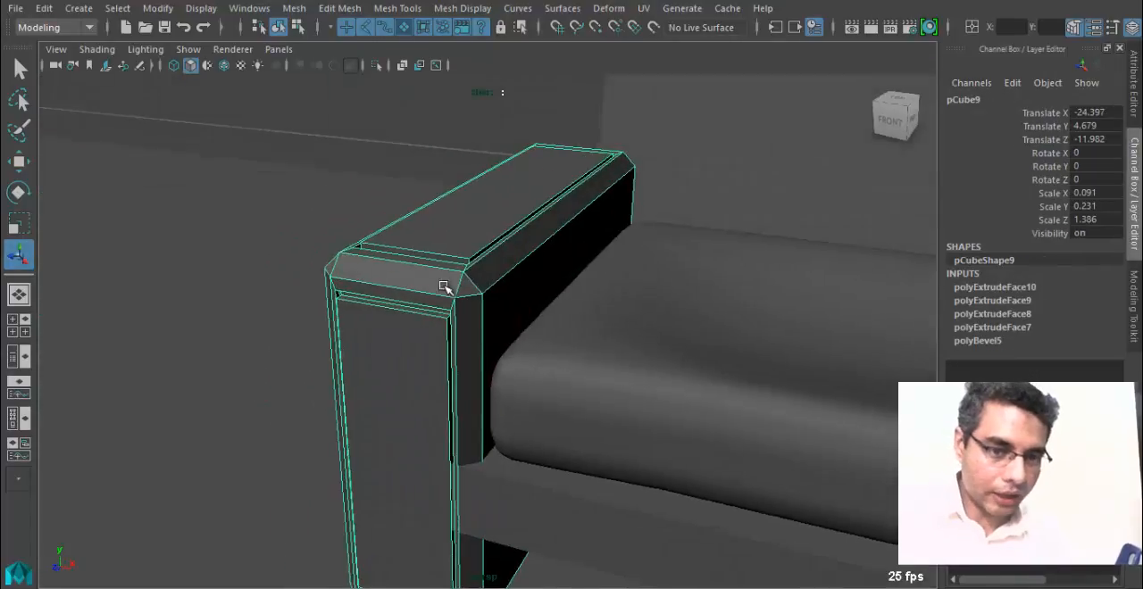
Assign a new Blinn material to the left armrest.
left_click_drag(568, 366, 384, 398, "alt")
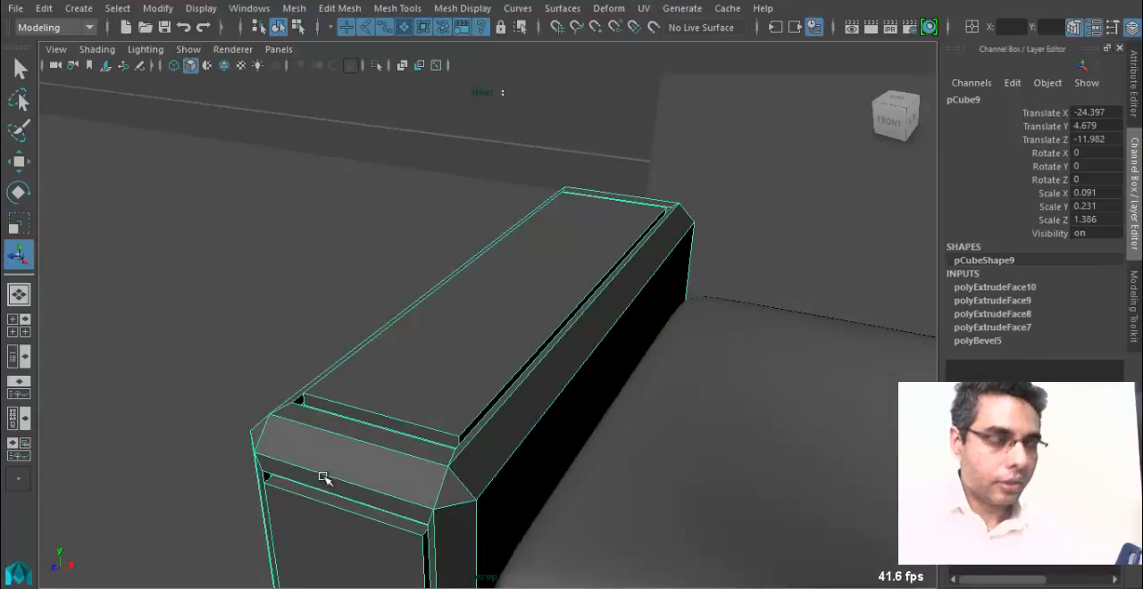
left_click_drag(323, 477, 361, 466, "alt")
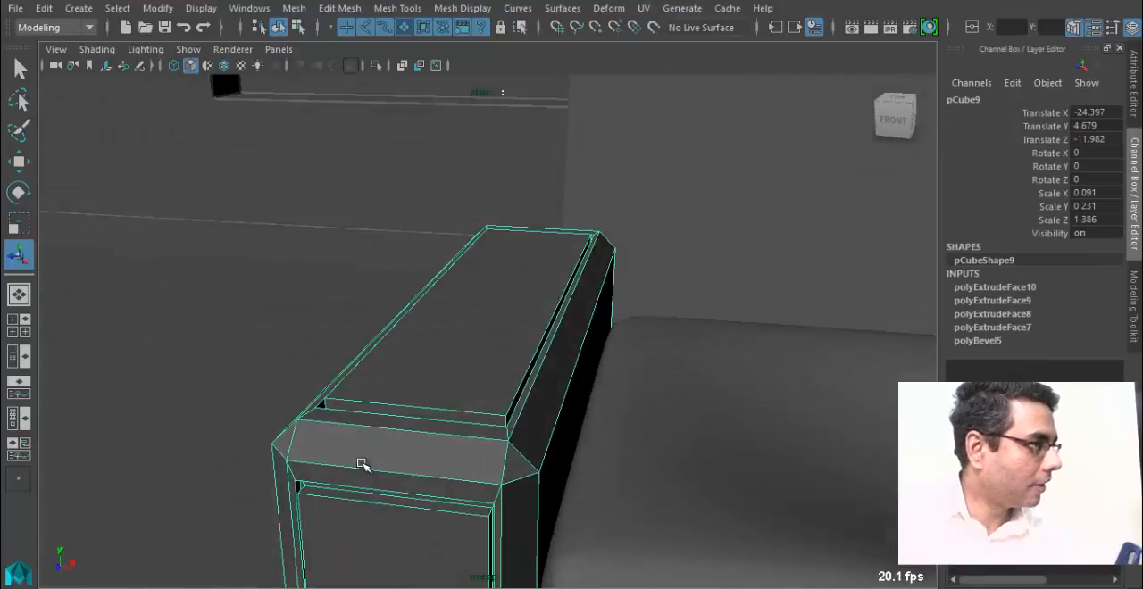
left_click_drag(366, 458, 439, 416, "alt")
left_click(509, 446)
left_click_drag(509, 446, 406, 324, "alt")
left_click(298, 385)
right_click_drag(404, 311, 416, 536)
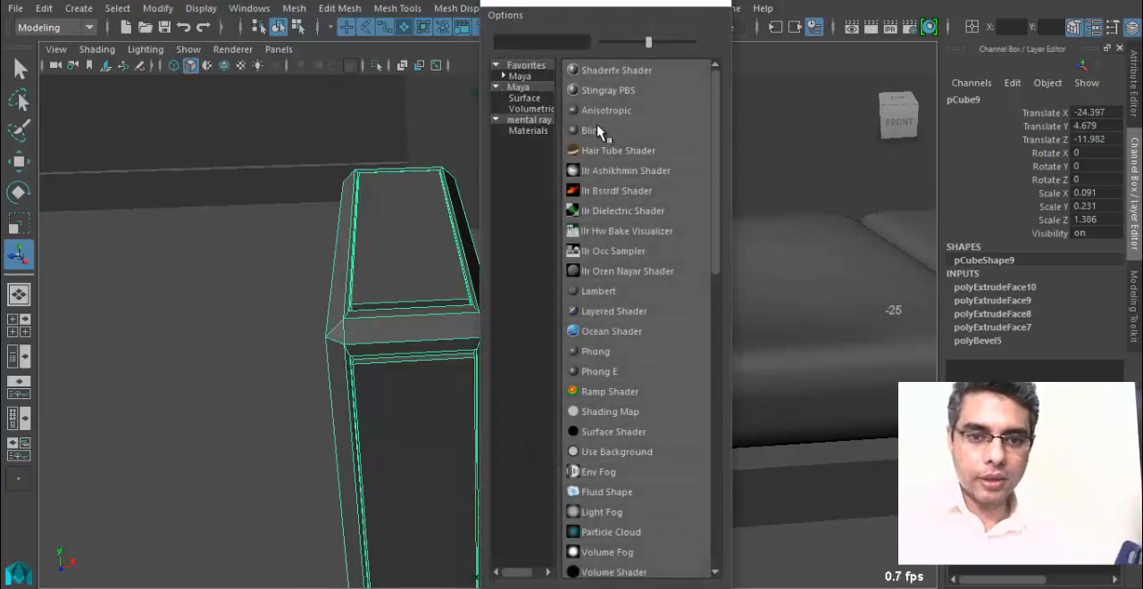
left_click(593, 130)
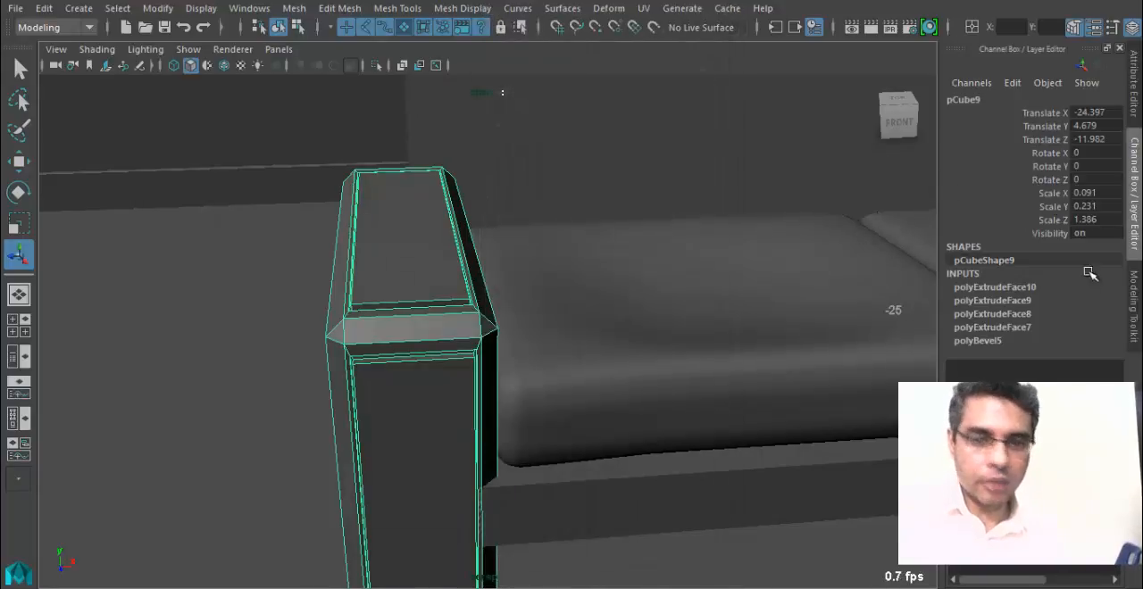
Open the armrest's material attributes and rename the Blinn material to SofaWood_MT.
left_click(1136, 106)
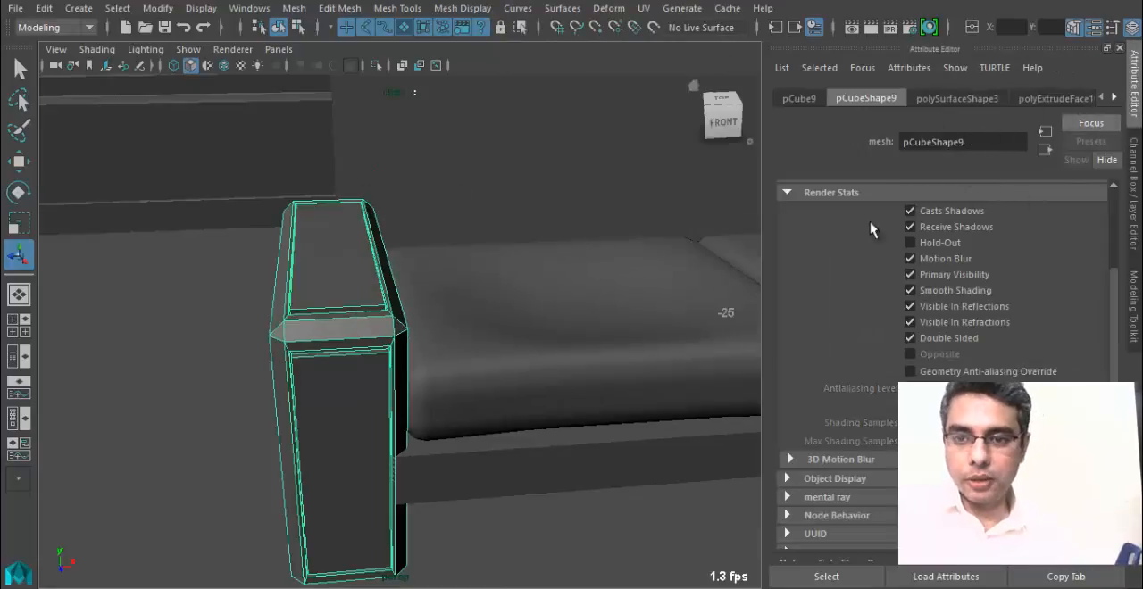
right_click_drag(322, 307, 348, 518)
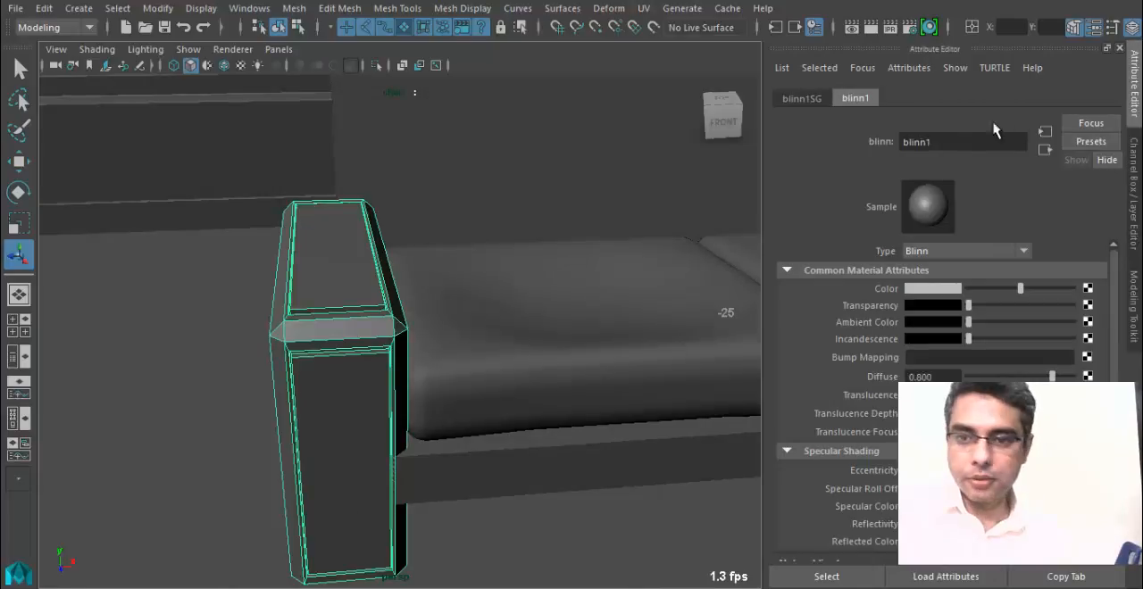
left_click_drag(940, 145, 726, 152)
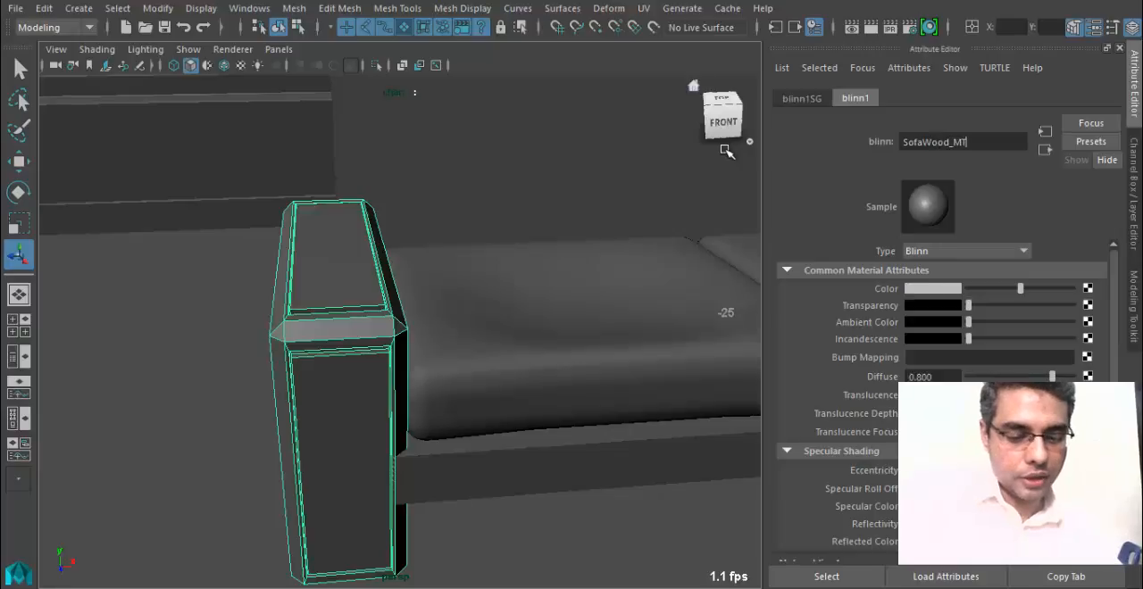
type("SofaWood_MT")
key("Return")
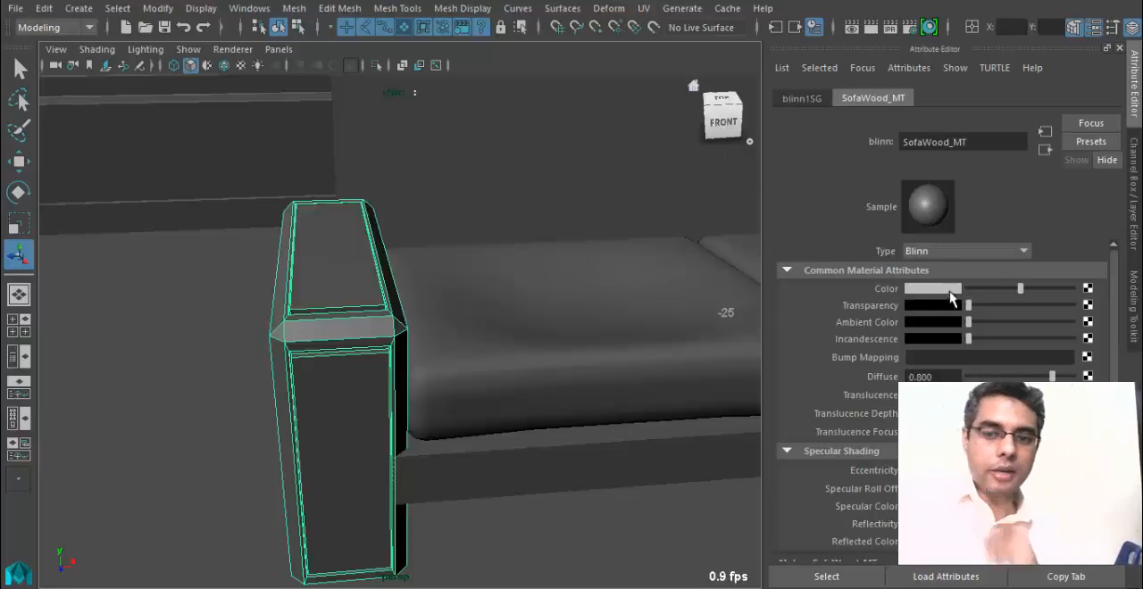
Map a file texture to the SofaWood_MT colour, using the image 023 (1).JPG from the Wood folder.
left_click(1088, 292)
left_click(587, 338)
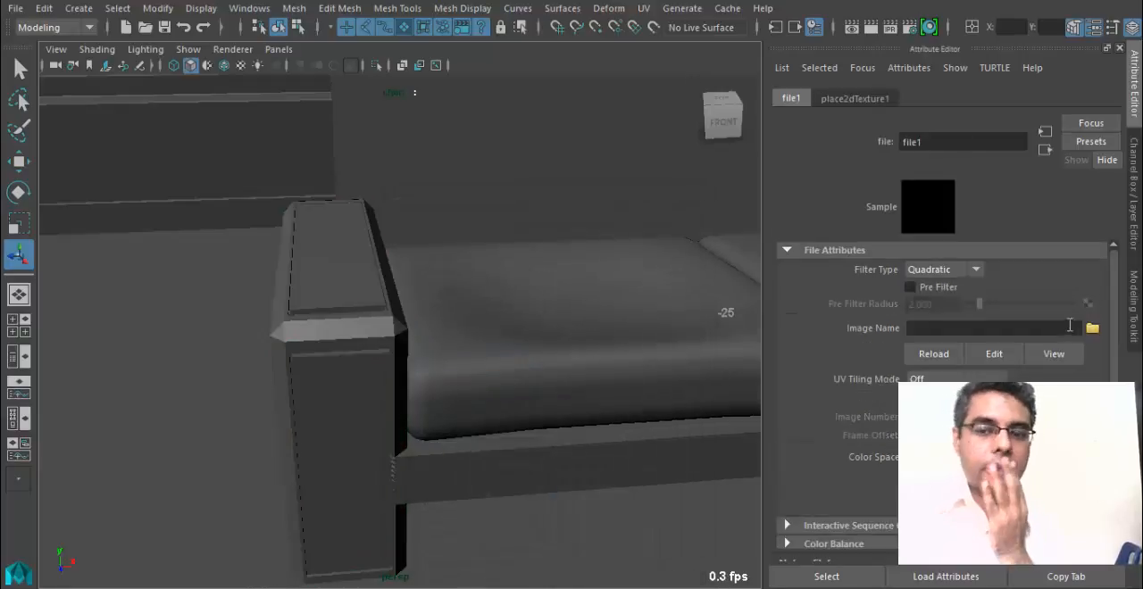
left_click(1092, 330)
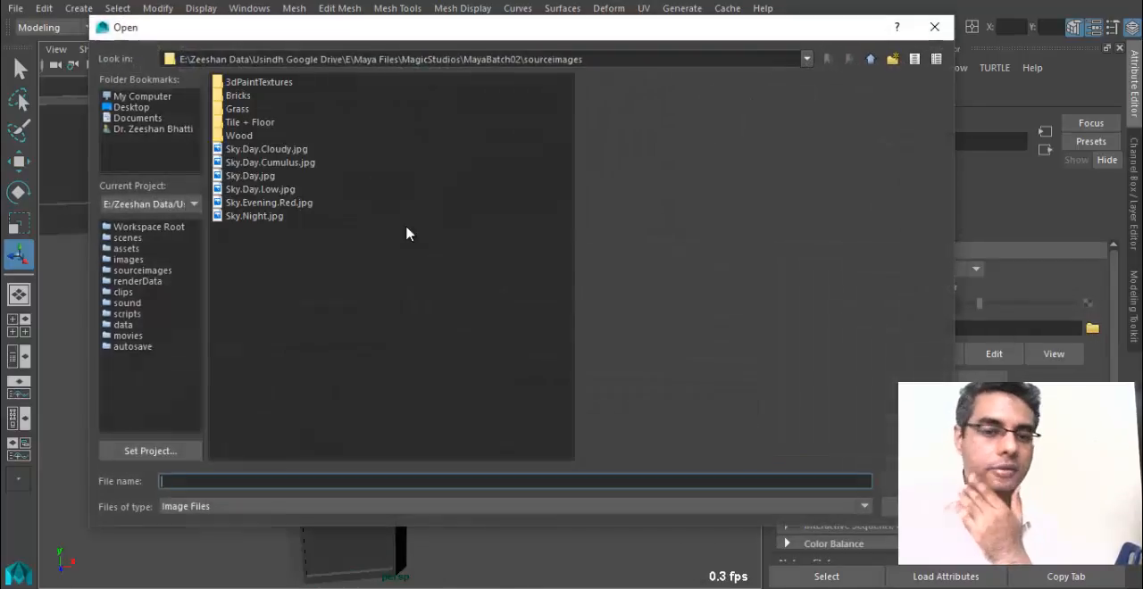
double_click(250, 136)
left_click(248, 136)
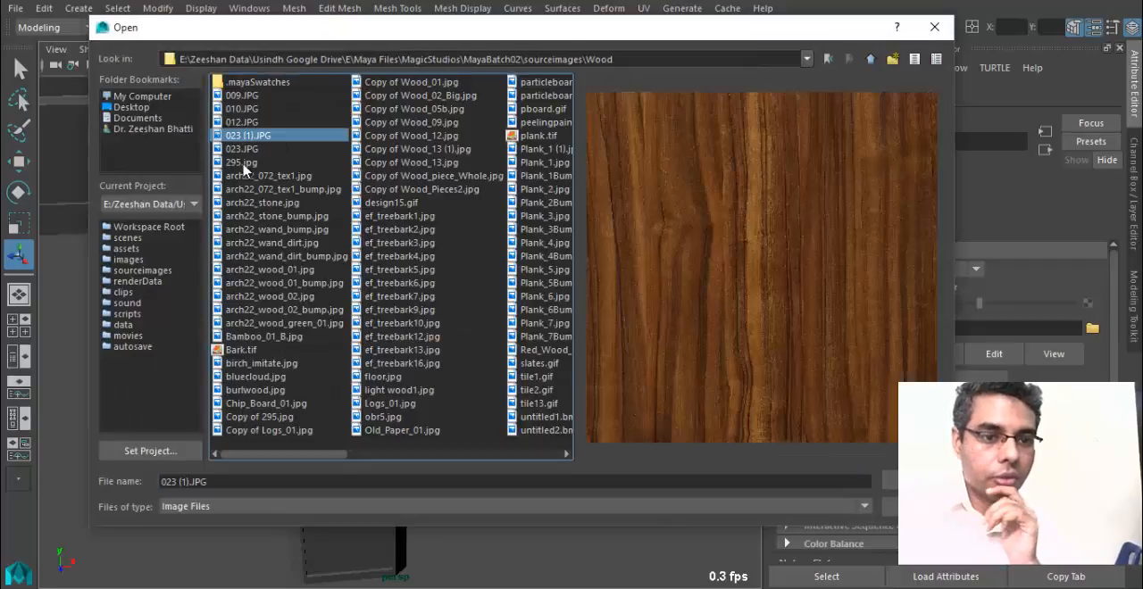
left_click(891, 479)
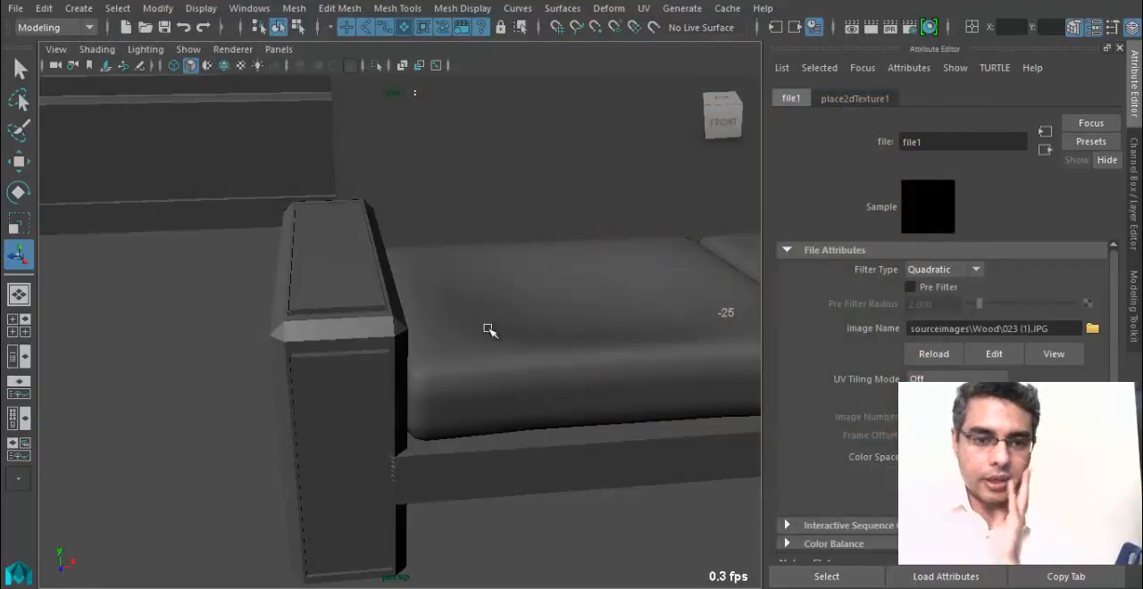
Show textures in the perspective view and look at the wood on the left armrest.
middle_click_drag(544, 297, 538, 295, "alt")
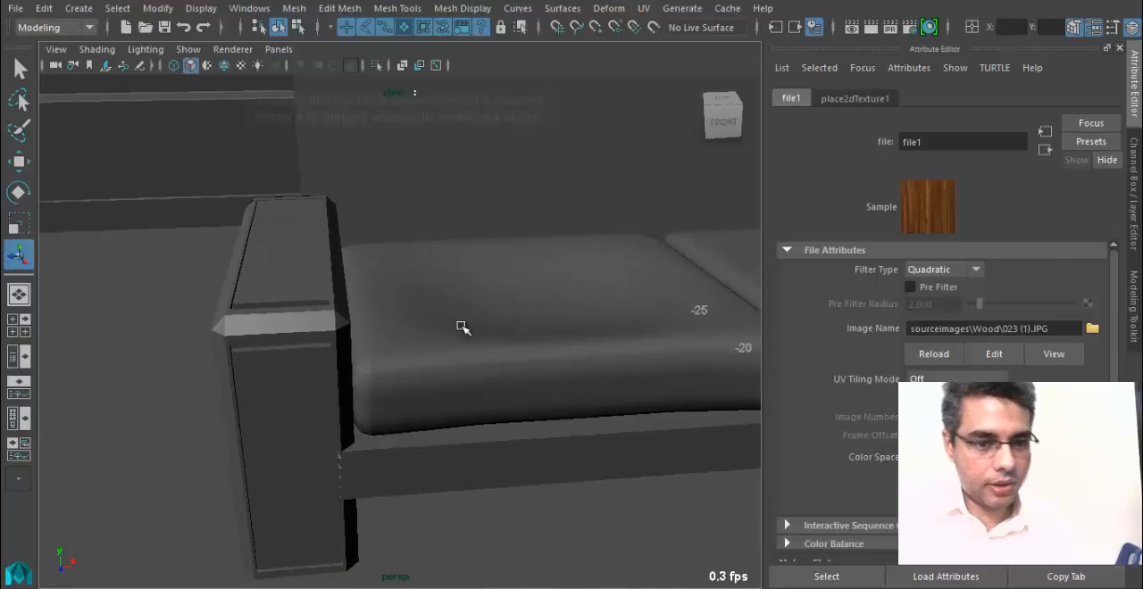
key("6")
mouse_move(462, 328)
left_mouse_down("alt")
mouse_move(360, 325)
mouse_move(446, 278)
mouse_move(548, 316)
mouse_move(409, 335)
mouse_move(452, 306)
mouse_move(434, 294)
mouse_move(440, 313)
mouse_move(396, 308)
mouse_move(401, 322)
left_mouse_up("alt")
Select the inset panel faces on the left armrest's top and front and assign them a new Blinn material.
left_click(434, 294)
right_click_drag(415, 124, 422, 179)
left_click(438, 238)
left_click_drag(498, 348, 454, 300, "alt")
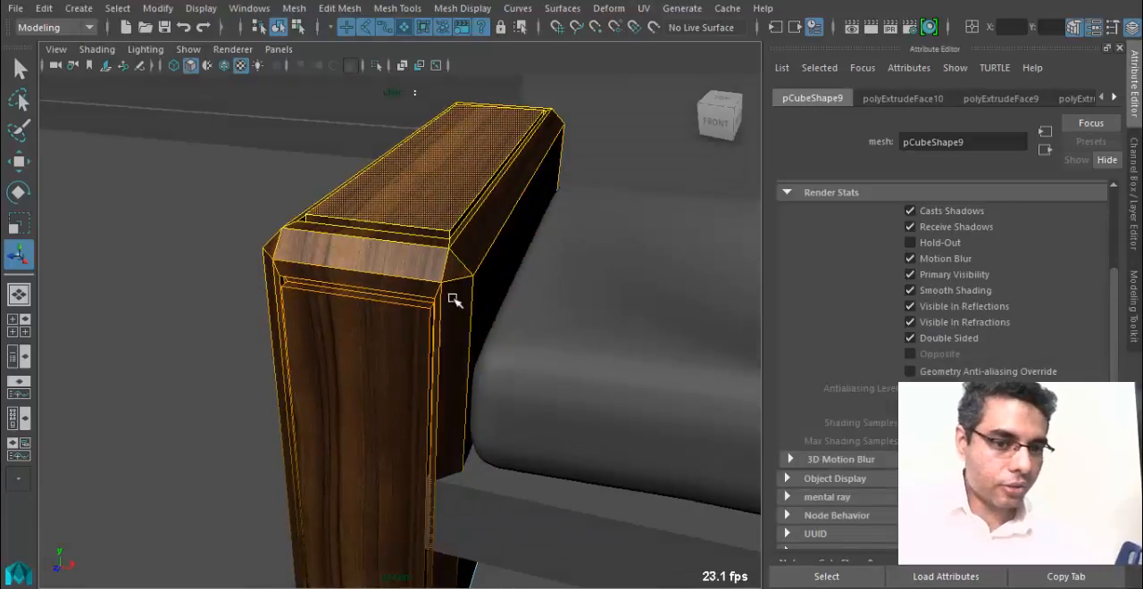
left_click(370, 360)
left_click_drag(401, 345, 391, 352, "alt")
right_click(390, 339)
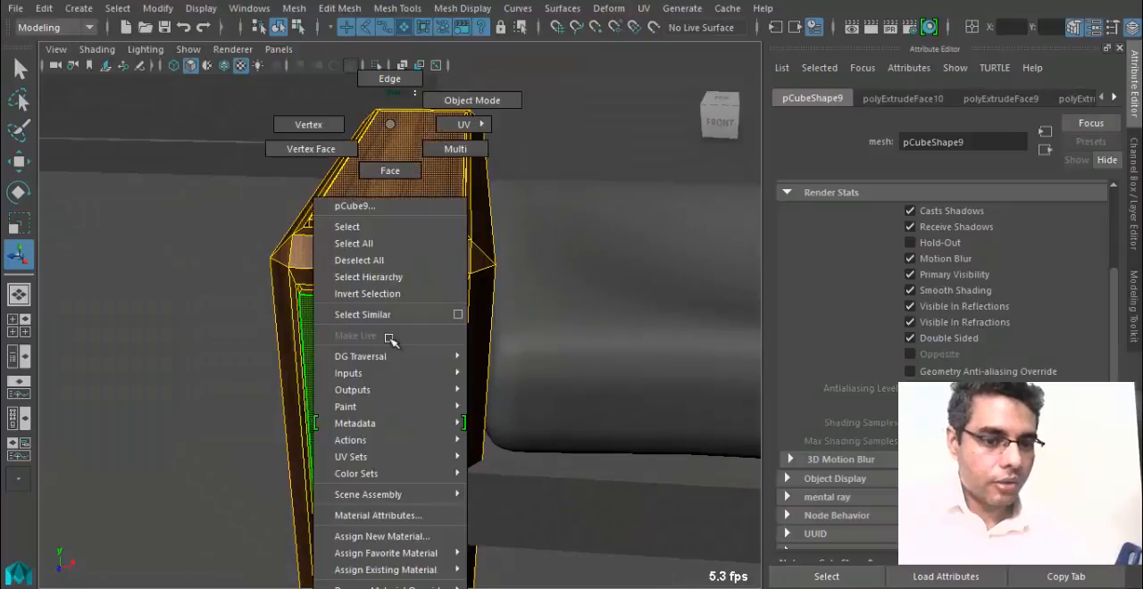
left_click(398, 535)
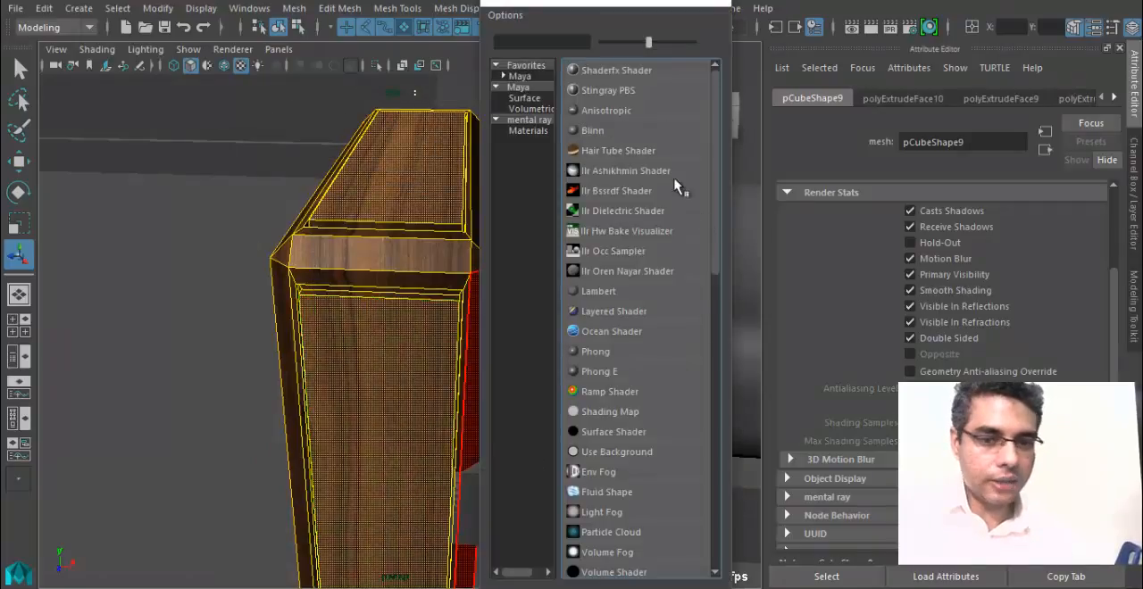
left_click(592, 131)
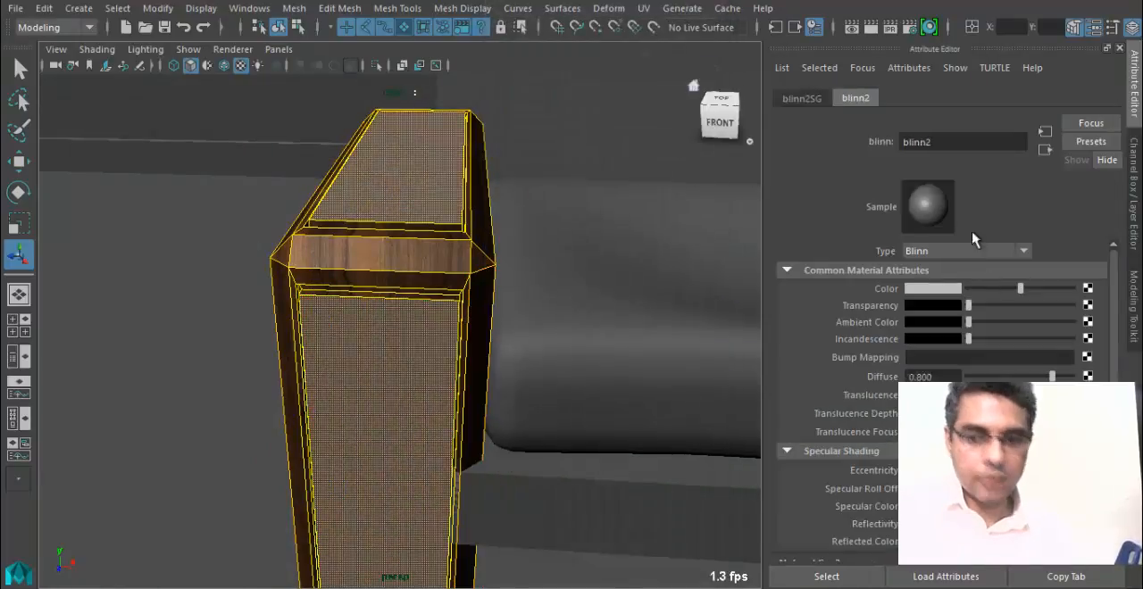
Rename the new Blinn material to SofaLeather_MT.
double_click(939, 143)
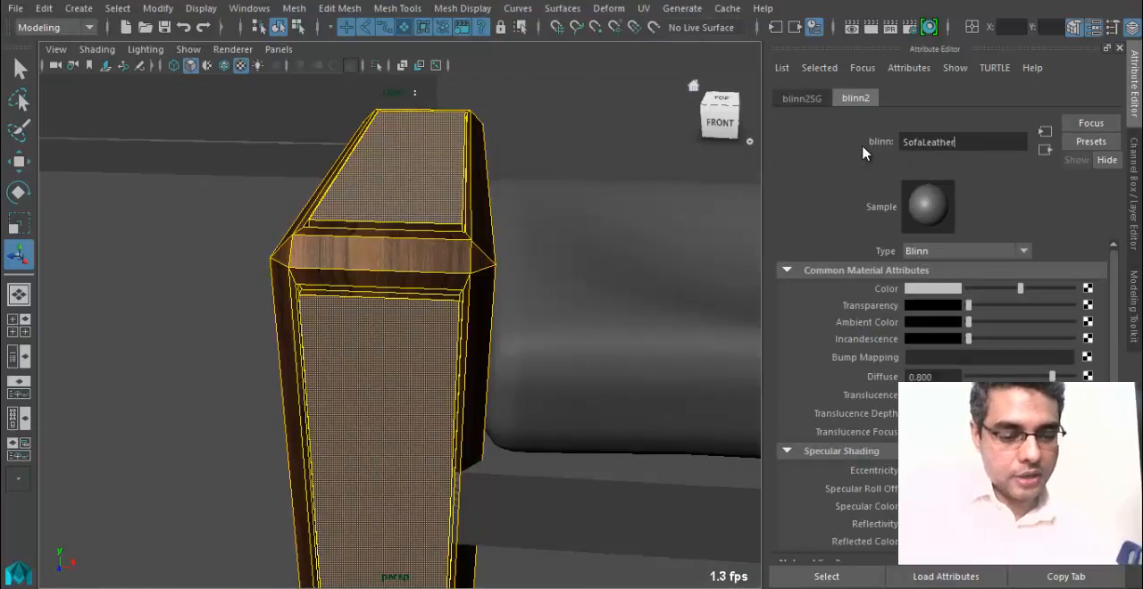
type("SofaLeather_MT")
key("Return")
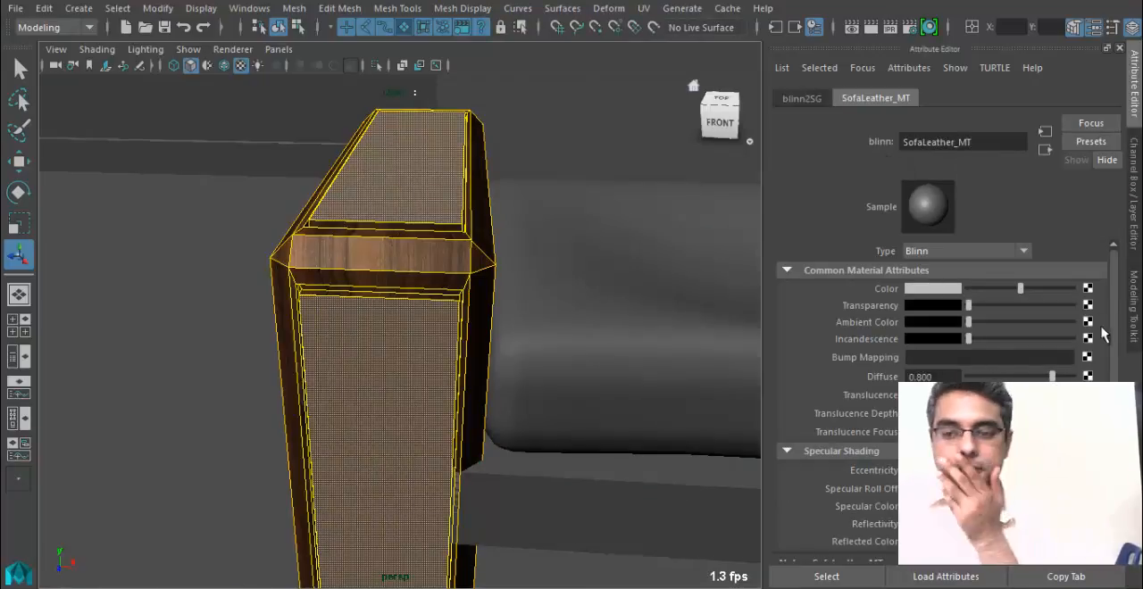
Map a file texture to the SofaLeather_MT colour and browse for its image in the sourceimages folder.
left_click(1088, 289)
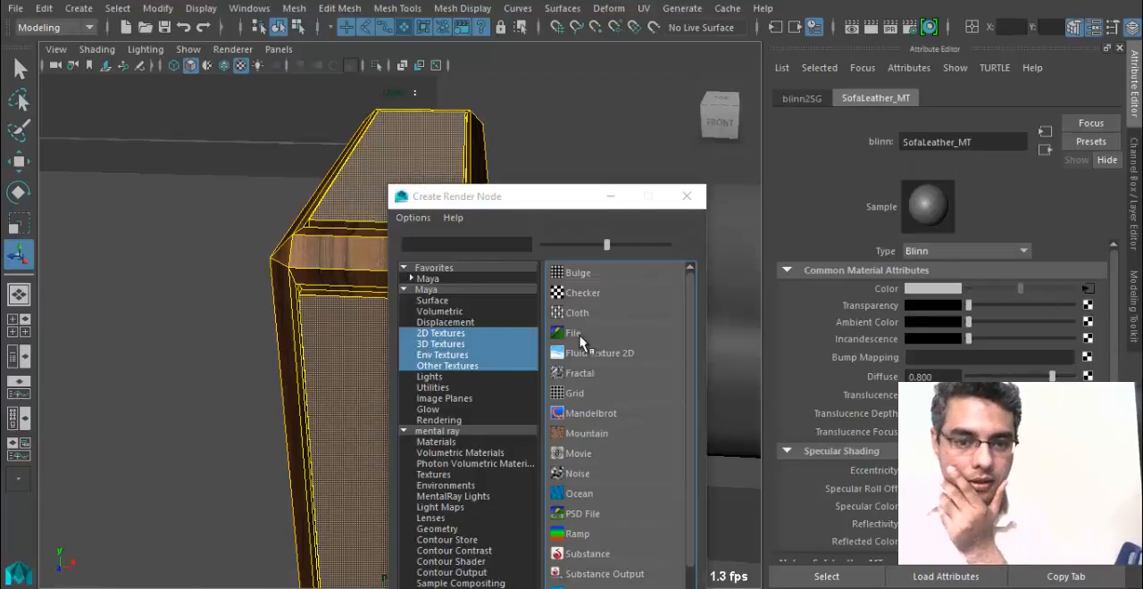
left_click(582, 336)
left_click(1092, 328)
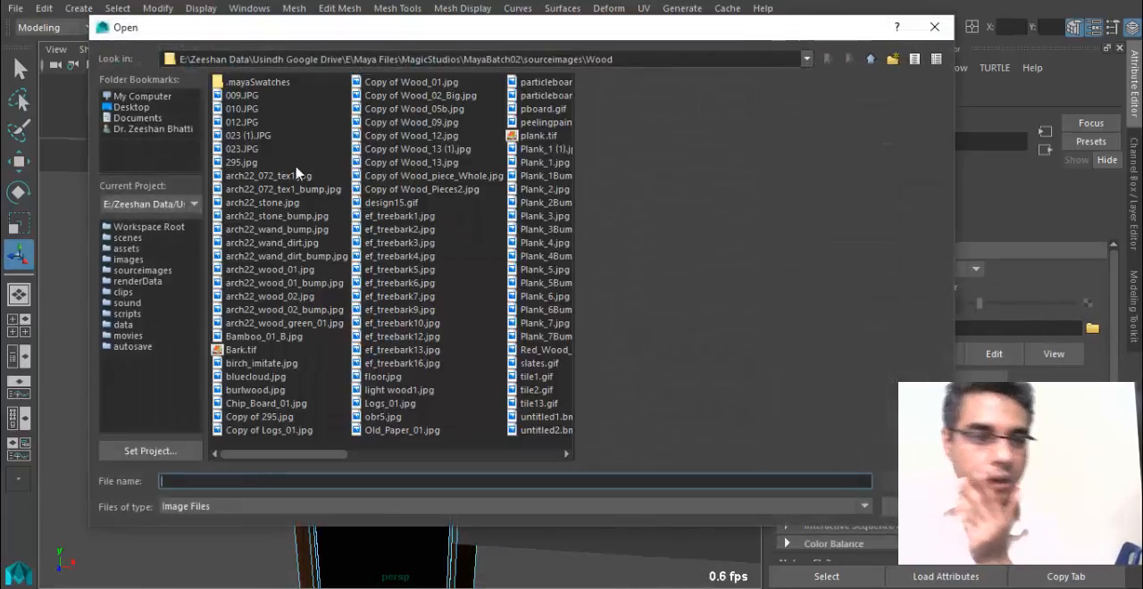
left_click(849, 61)
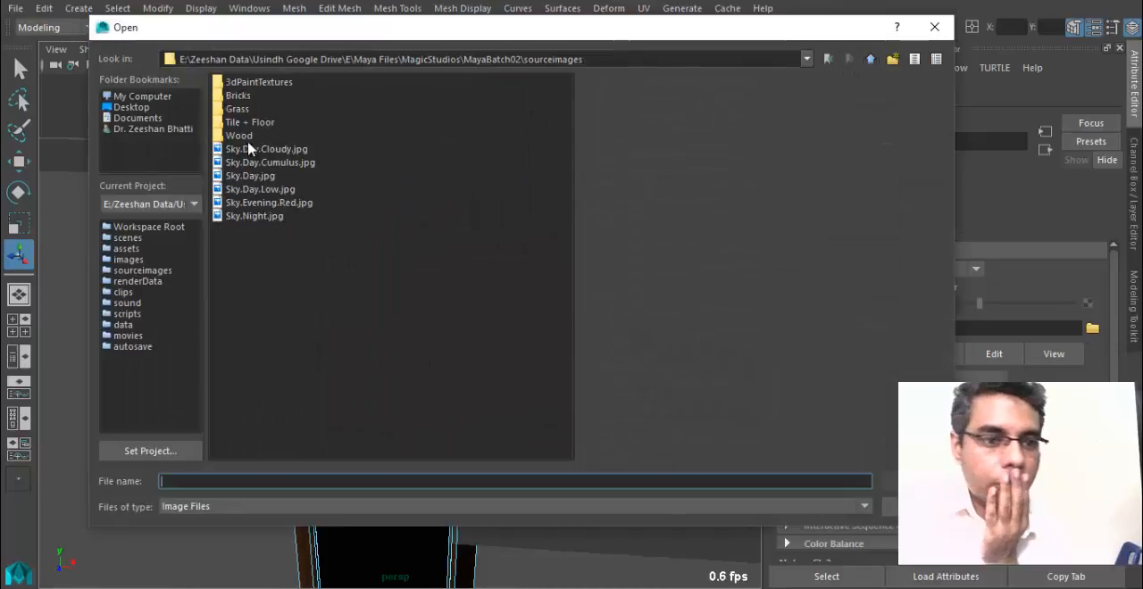
Switch to File Explorer and look through the Texture folder inside Maya Data for leather textures.
mouse_move(332, 561)
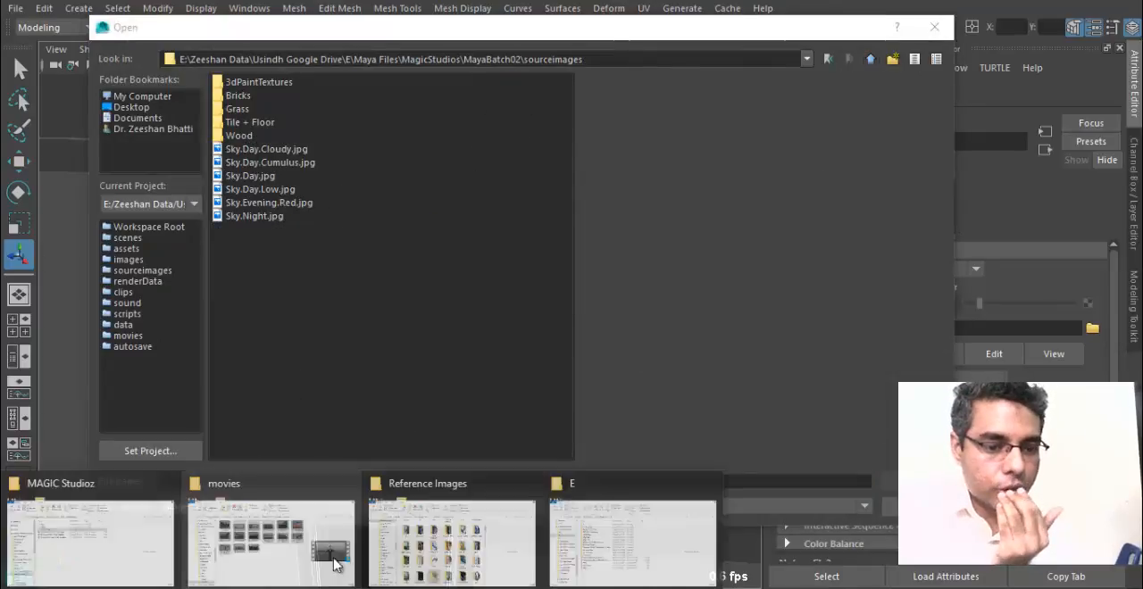
left_click(420, 546)
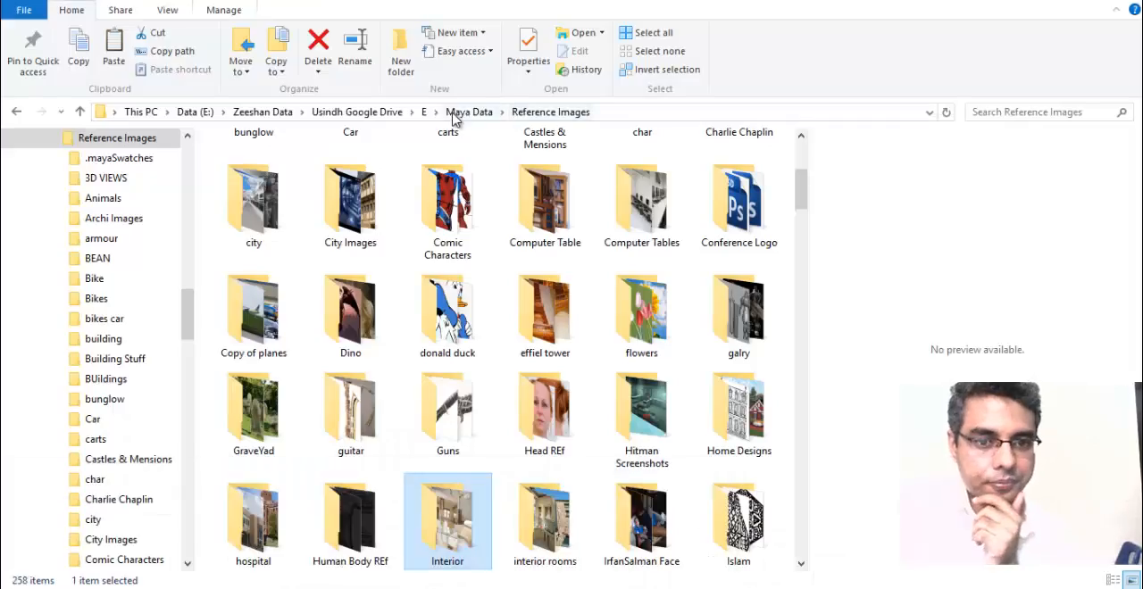
left_click(457, 113)
double_click(239, 479)
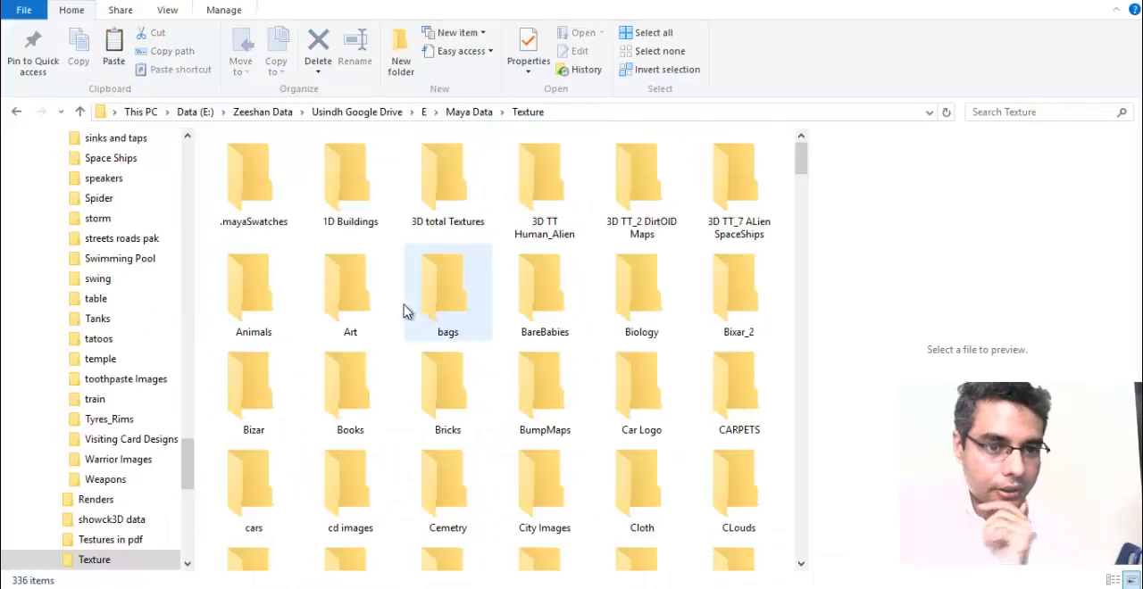
left_click(422, 333)
key("l")
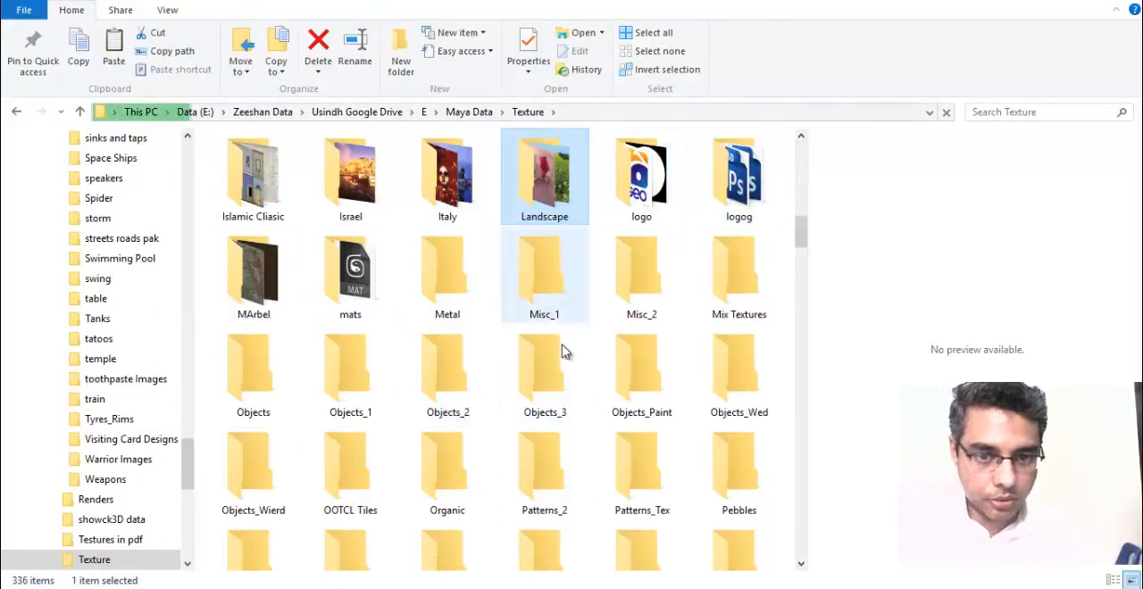
scroll(566, 366, "down", 12)
Go to the Textures folder inside Maya Data and search its folders and images for a leather texture.
left_click(476, 111)
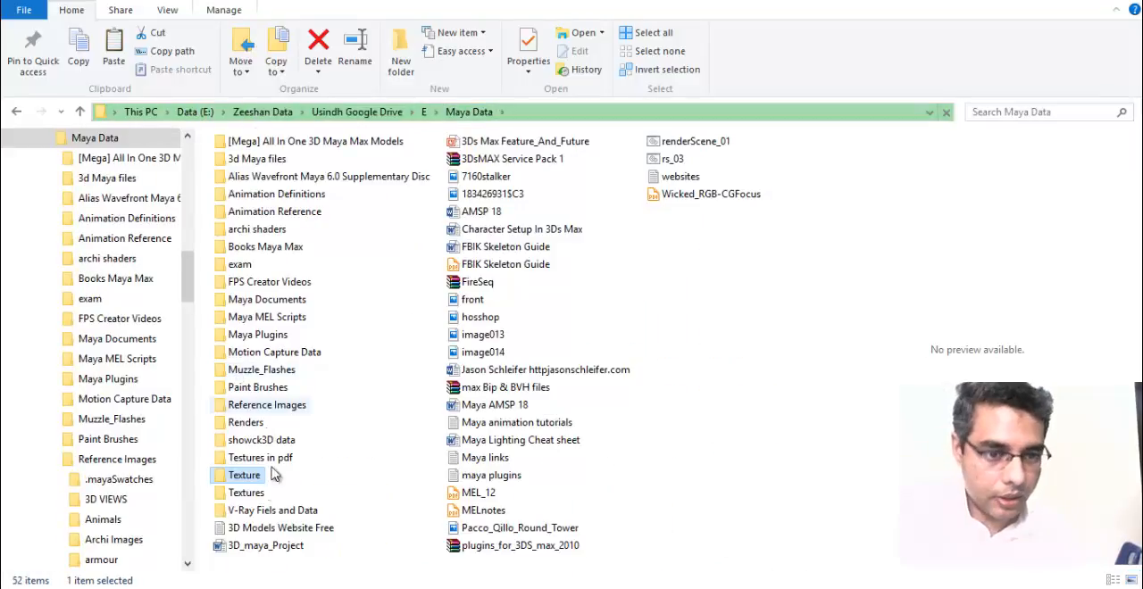
double_click(234, 493)
key("l")
scroll(513, 480, "down", 7)
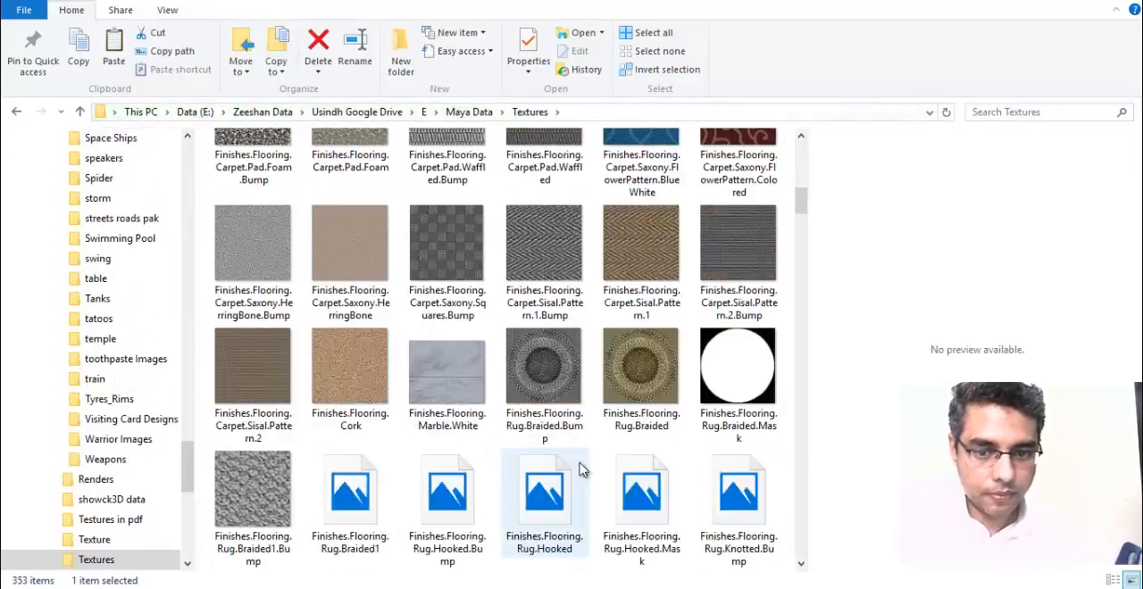
left_click(581, 284)
key("l")
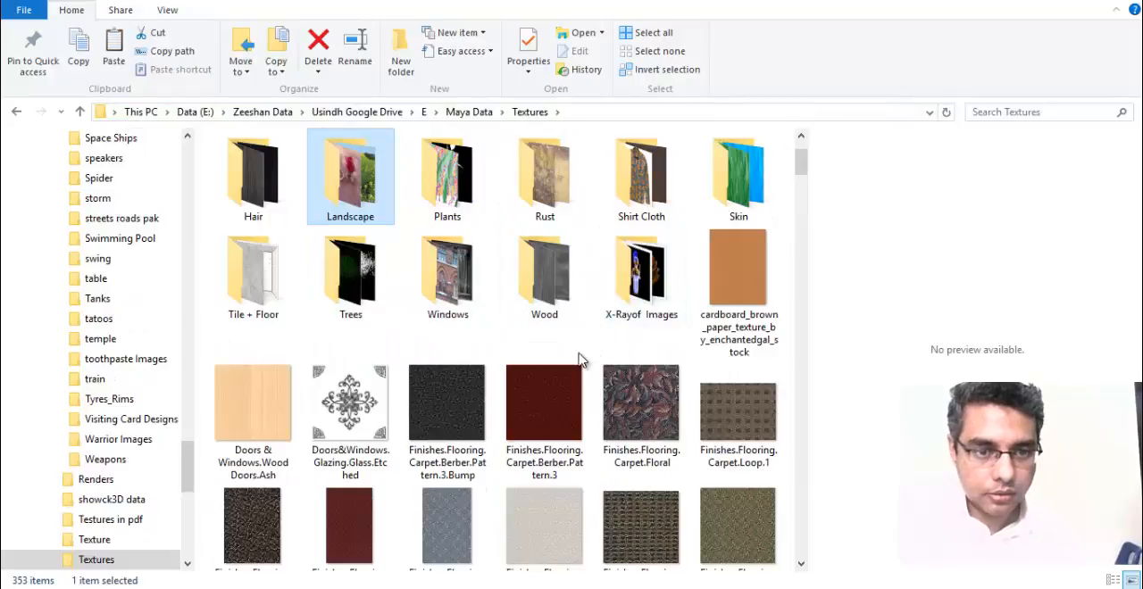
left_click(527, 407)
key("l")
scroll(618, 449, "down", 14)
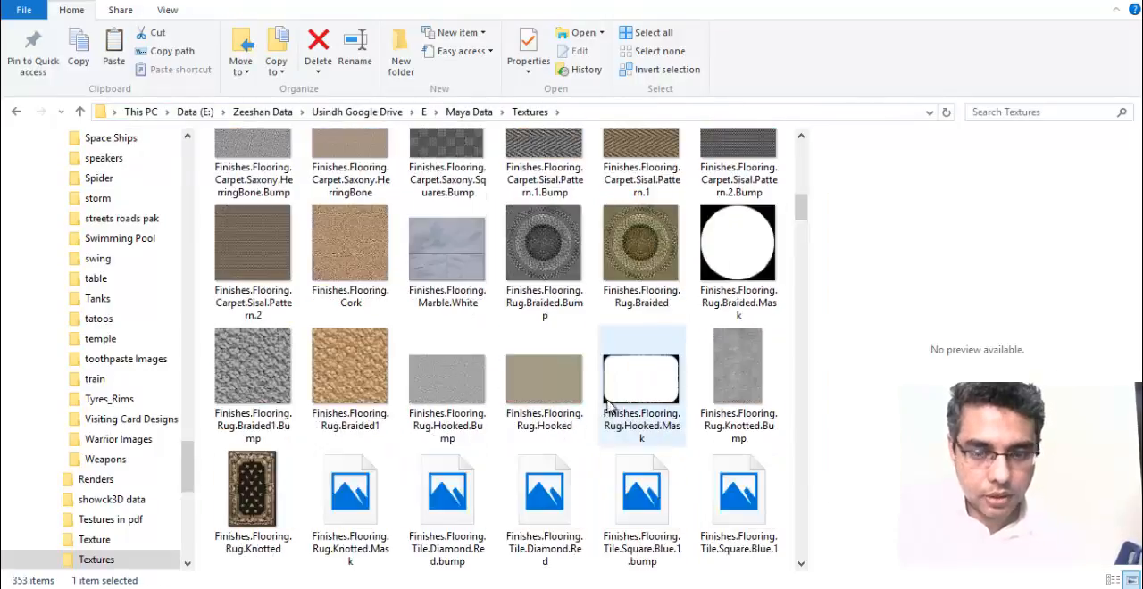
scroll(658, 425, "down", 15)
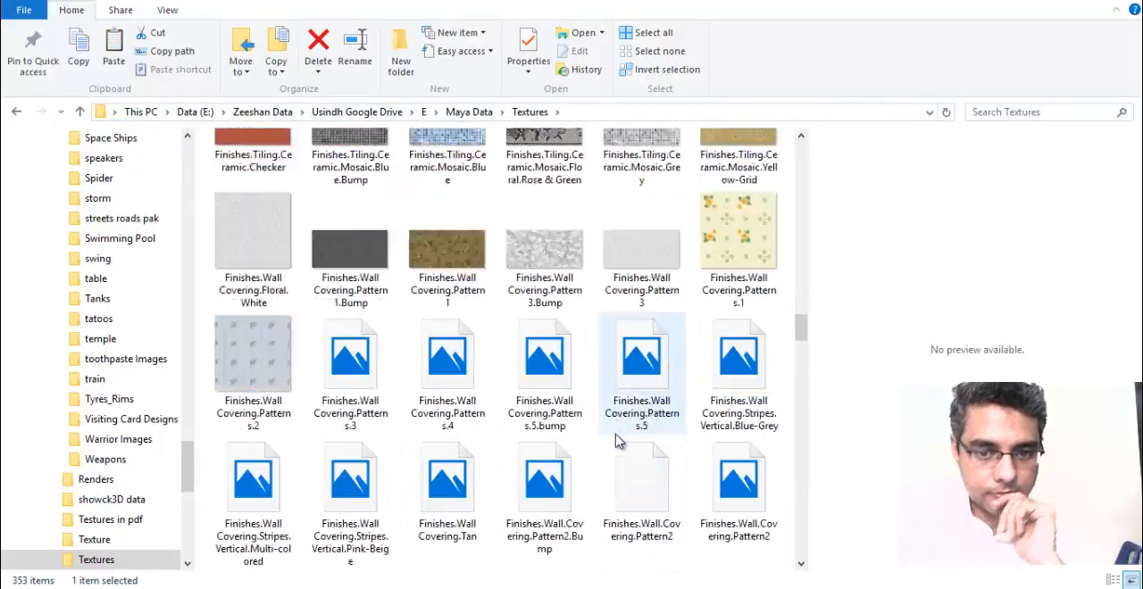
left_click(463, 326)
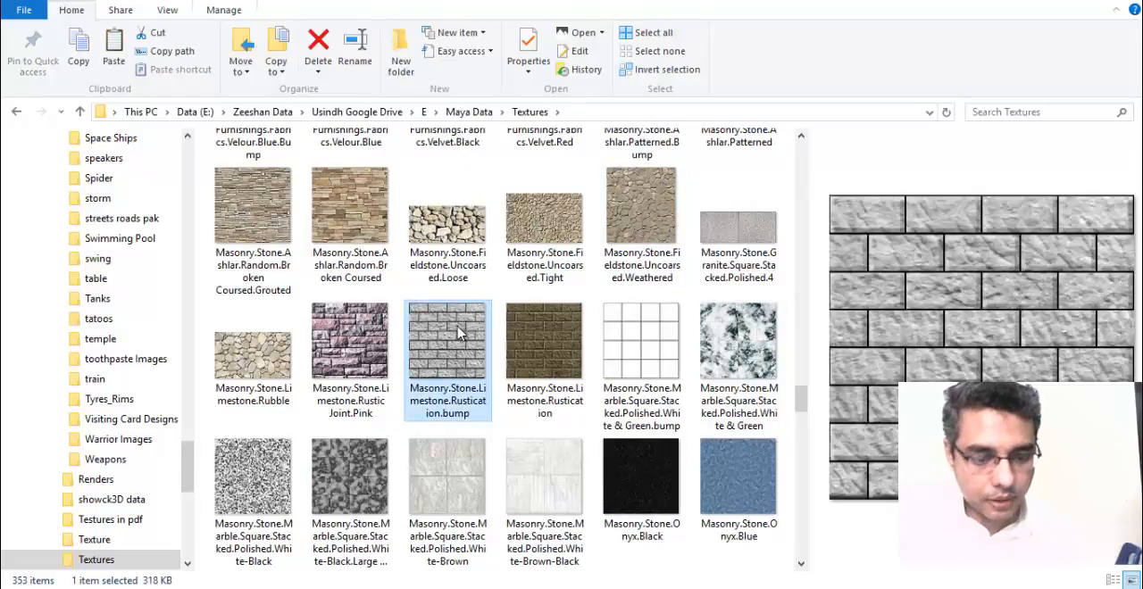
key("f")
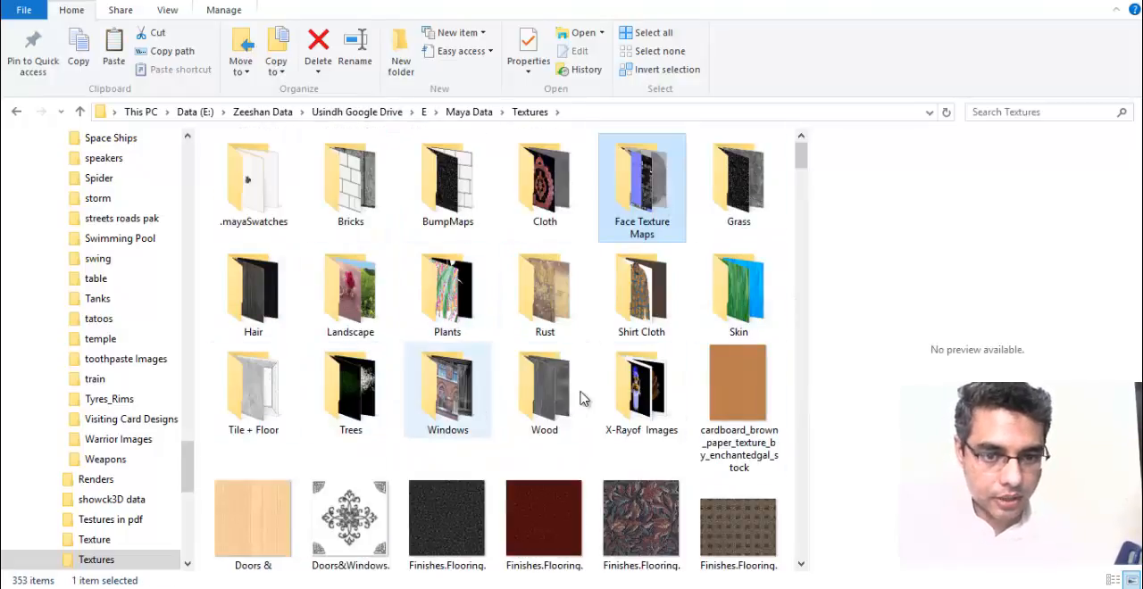
scroll(597, 372, "down", 1)
scroll(597, 372, "up", 1)
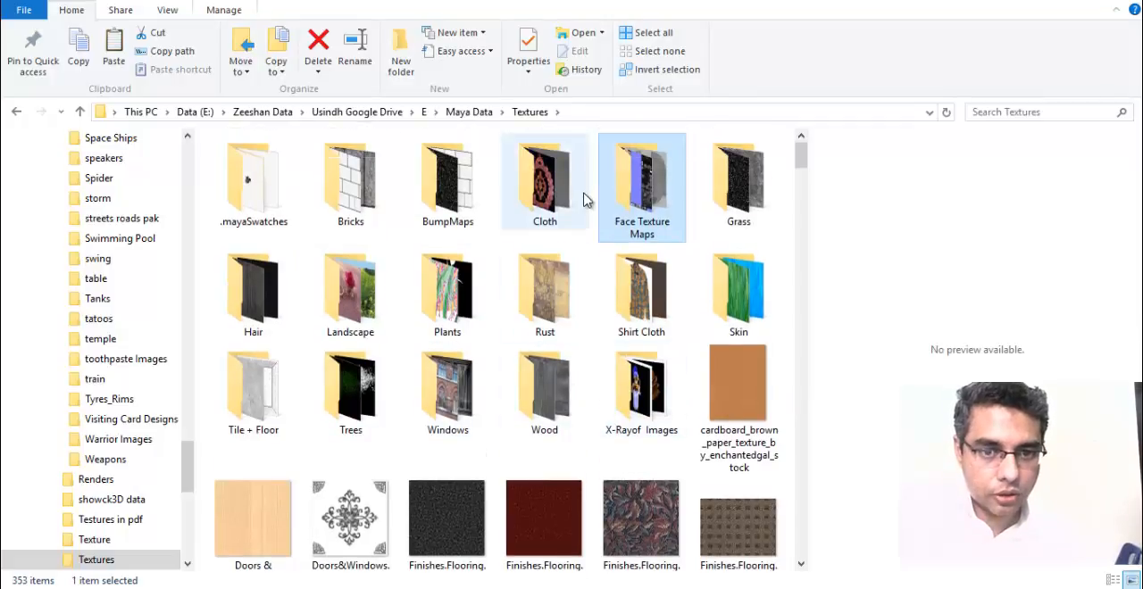
Open the Cloth folder and preview the images BS11012, Leather_Rough_01, Leather_01 and Leather_02.
double_click(543, 186)
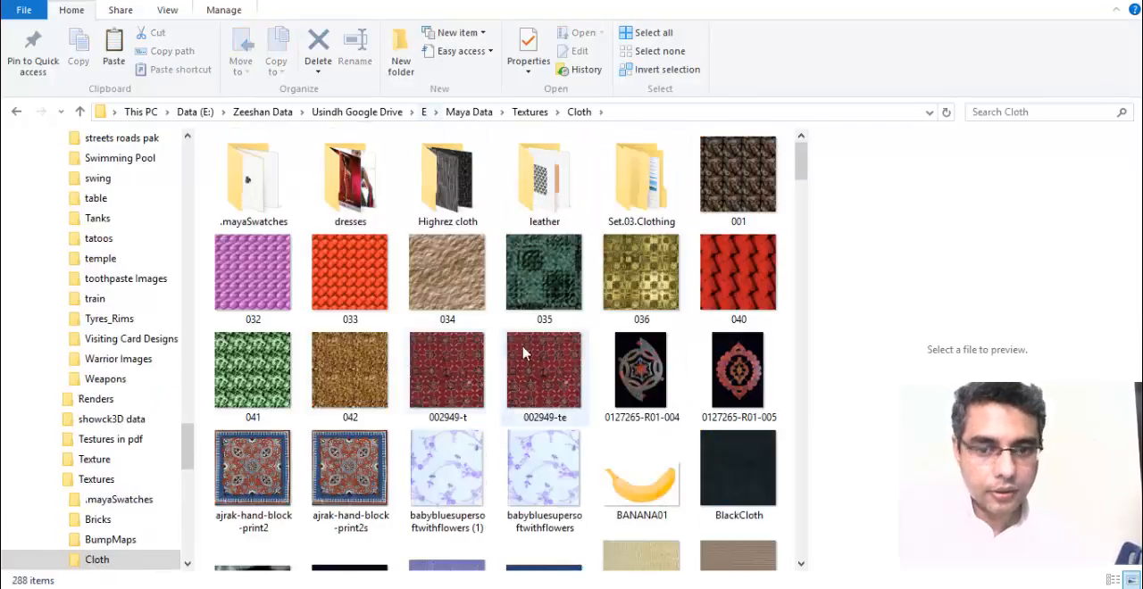
left_click_drag(801, 166, 802, 209)
left_click(460, 281)
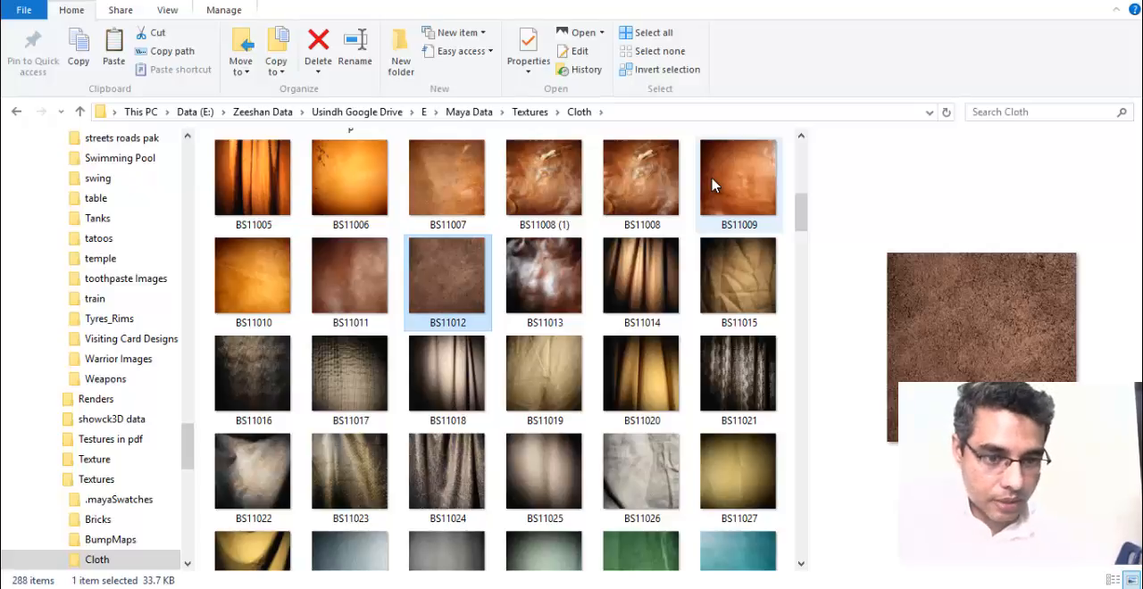
scroll(713, 185, "down", 15)
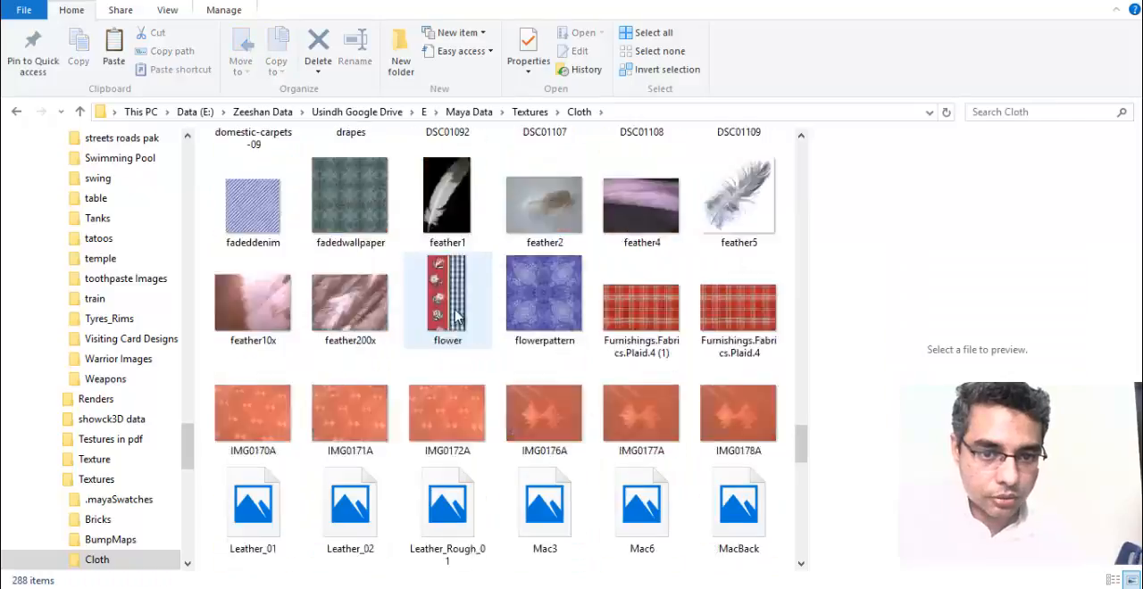
left_click(479, 239)
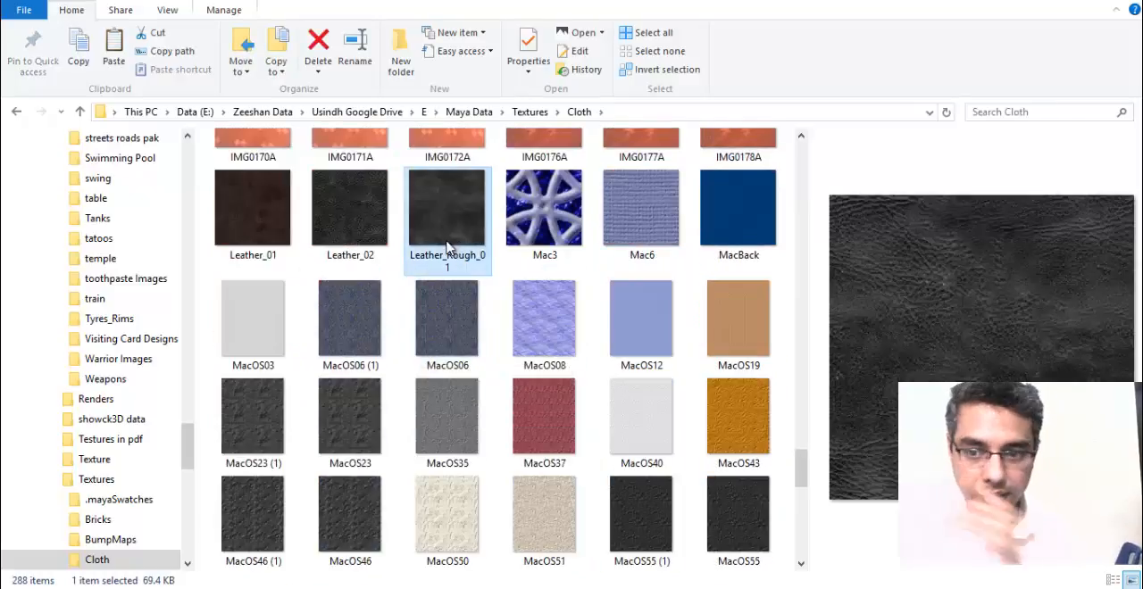
left_click(288, 234)
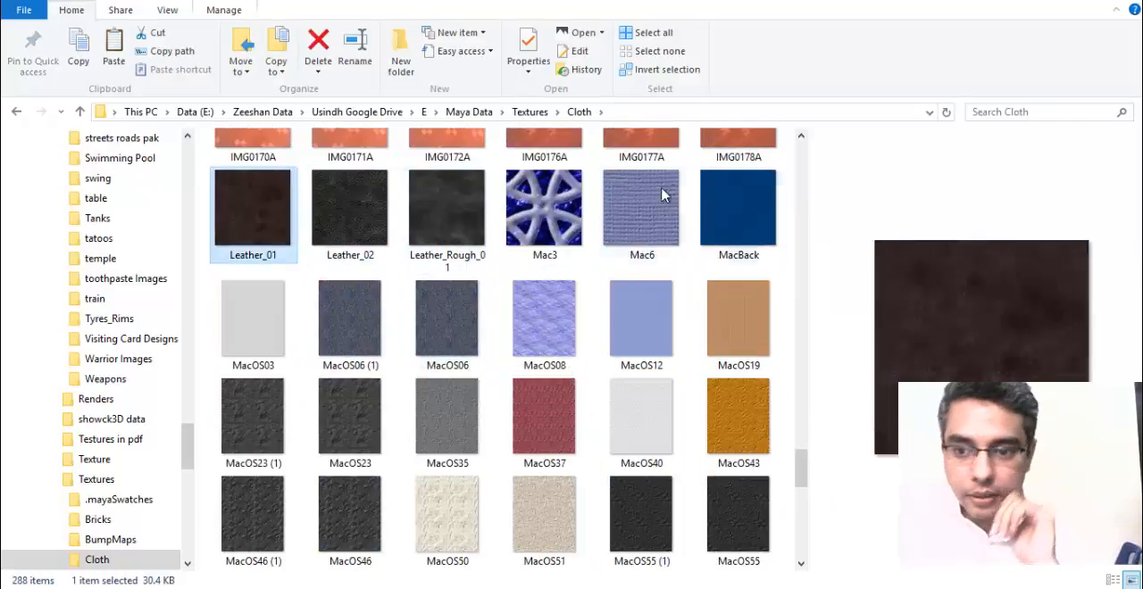
left_click(370, 223)
scroll(510, 250, "up", 1)
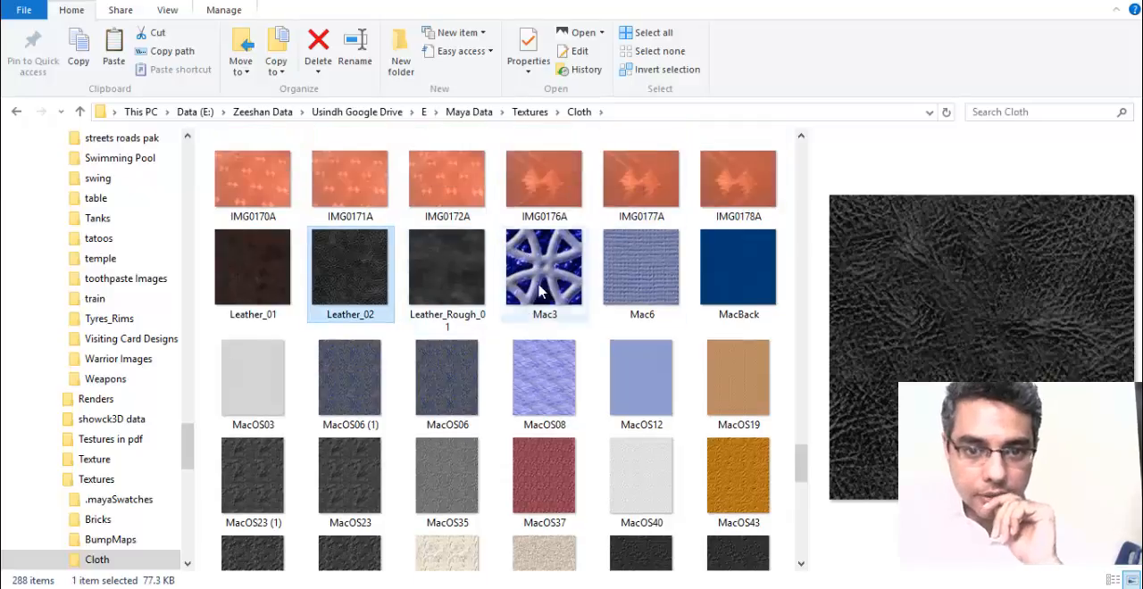
scroll(449, 301, "down", 3)
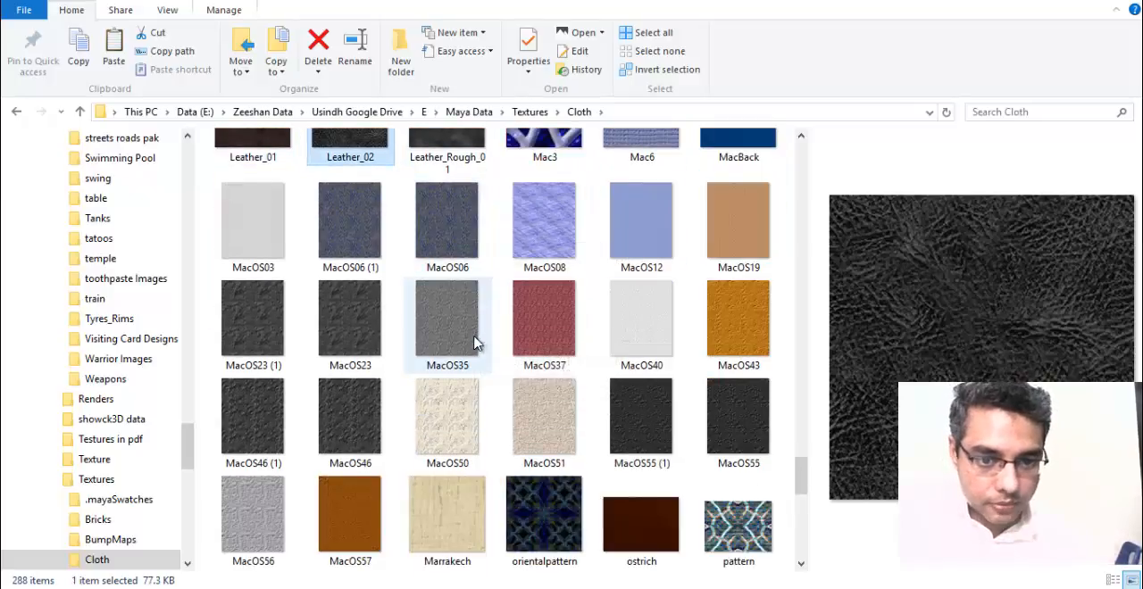
Preview the ostrich image and look through the remaining images in the Cloth folder.
left_click(640, 422)
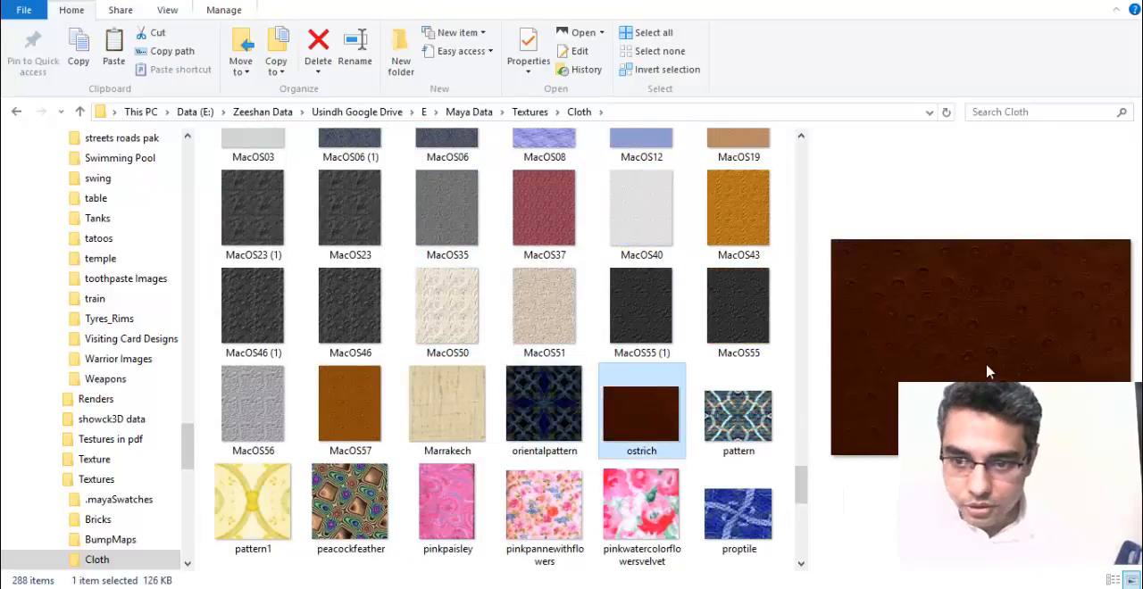
scroll(434, 369, "down", 6)
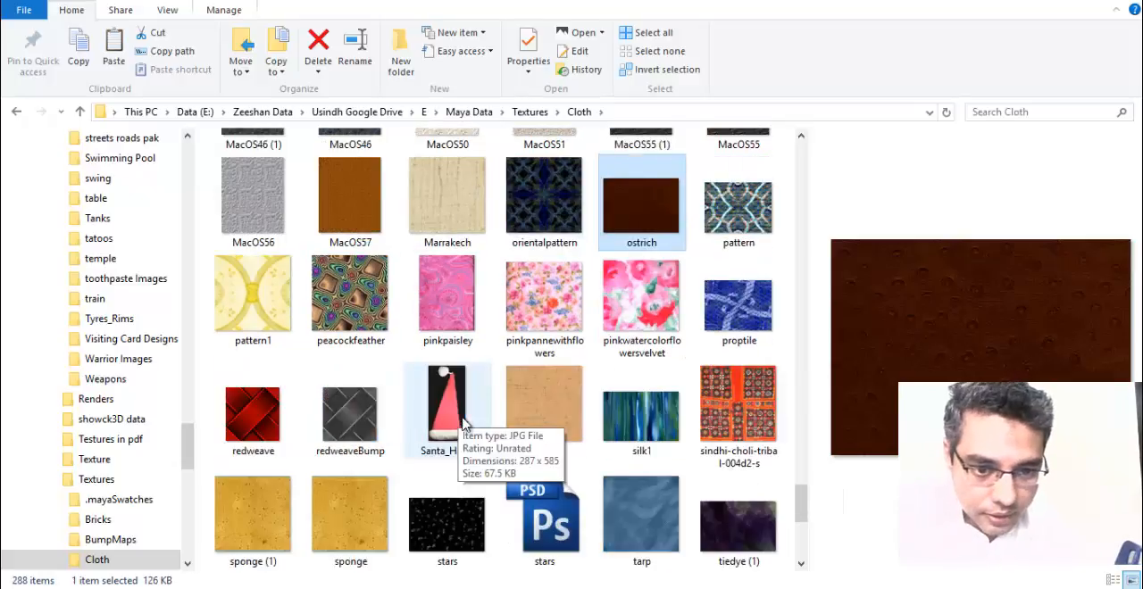
scroll(518, 343, "up", 2)
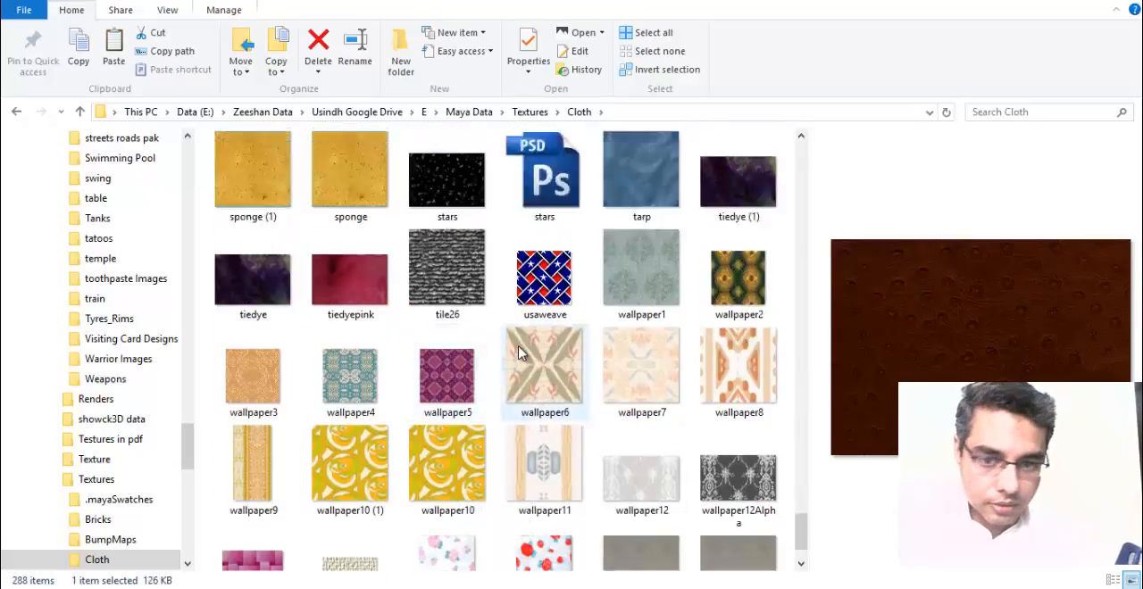
scroll(396, 344, "up", 2)
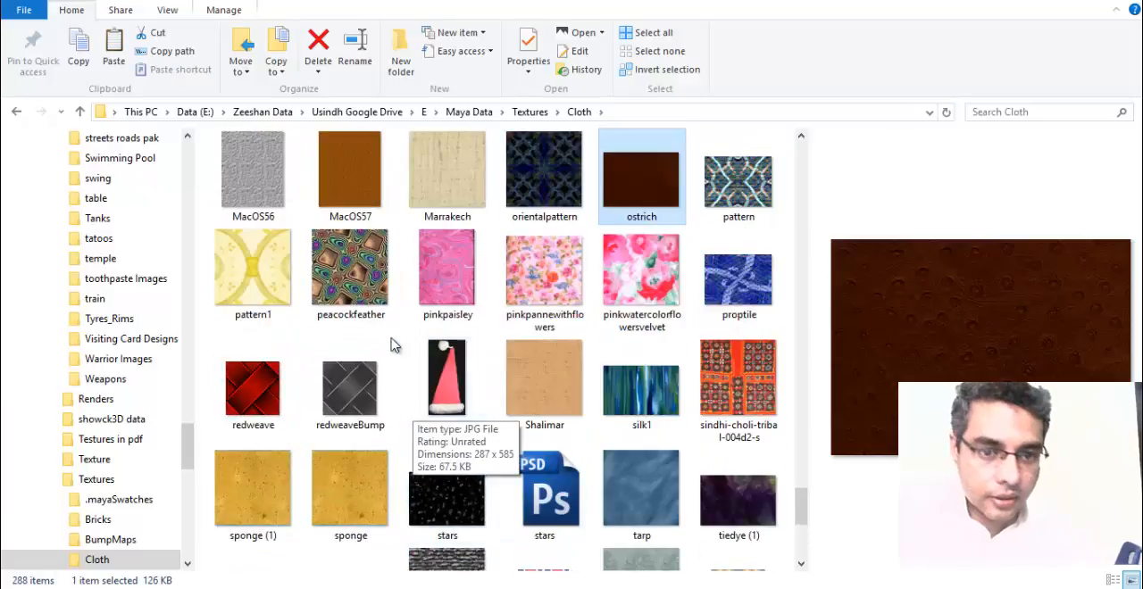
scroll(393, 268, "up", 1)
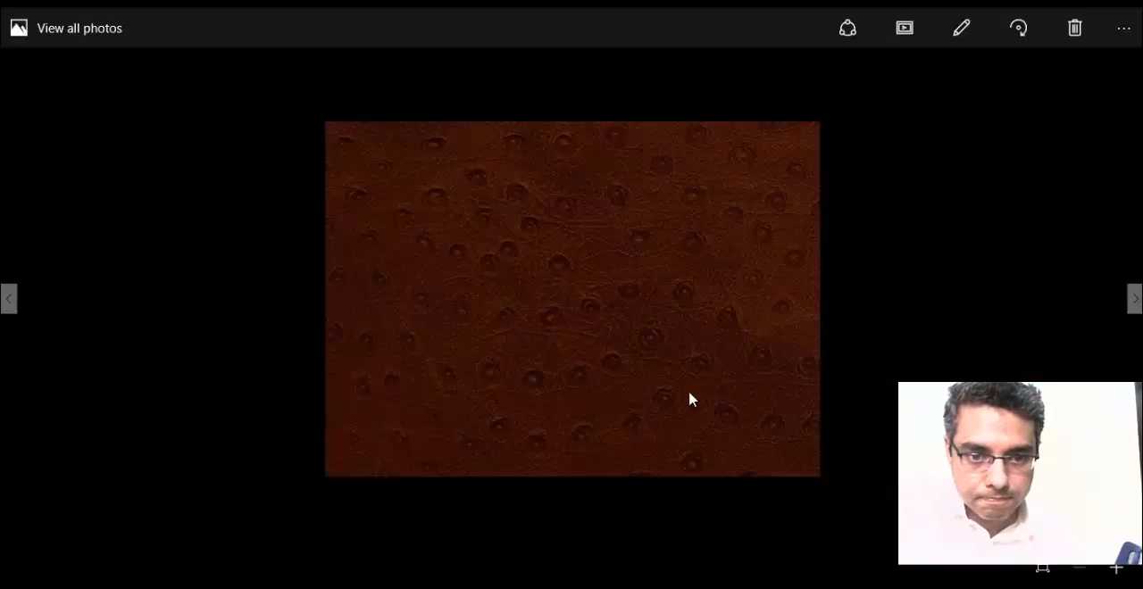
View the ostrich image full size, leaf back through the preceding textures as far as Leather_01, and close the viewer.
left_click(7, 300)
left_click(7, 300)
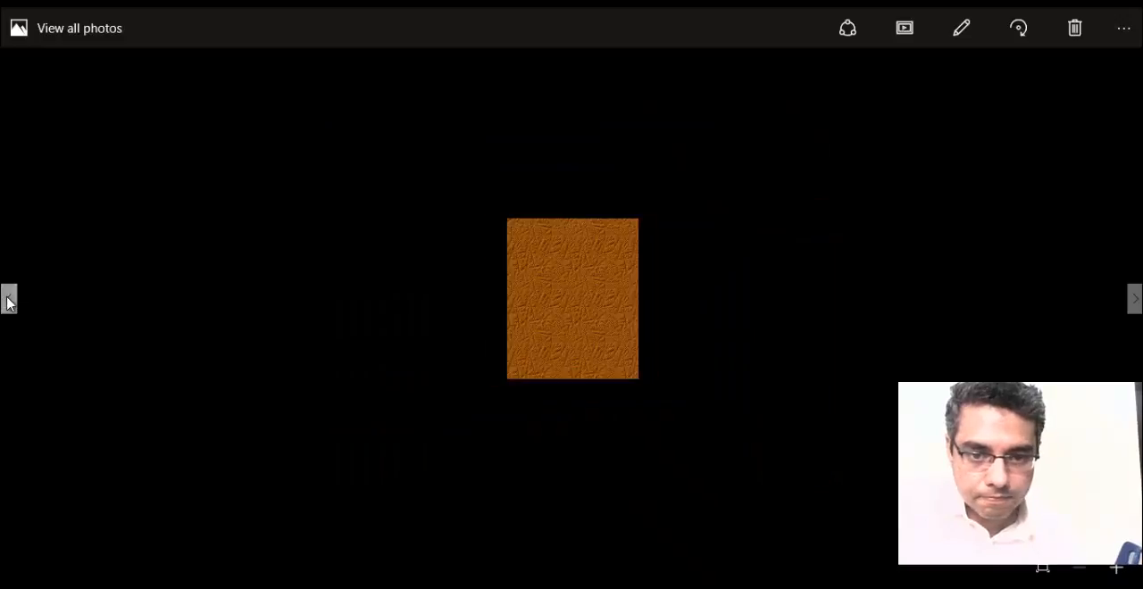
left_click(7, 301)
left_click(8, 302)
left_click(7, 301)
left_click(7, 301)
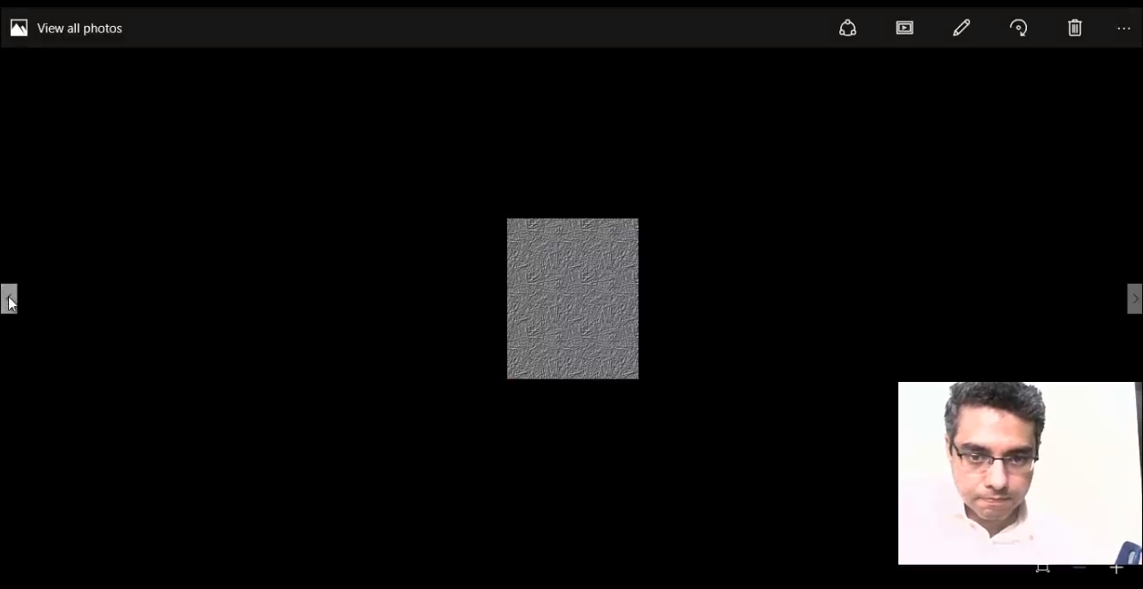
left_click(8, 302)
left_click(9, 302)
left_click(8, 302)
left_click(8, 302)
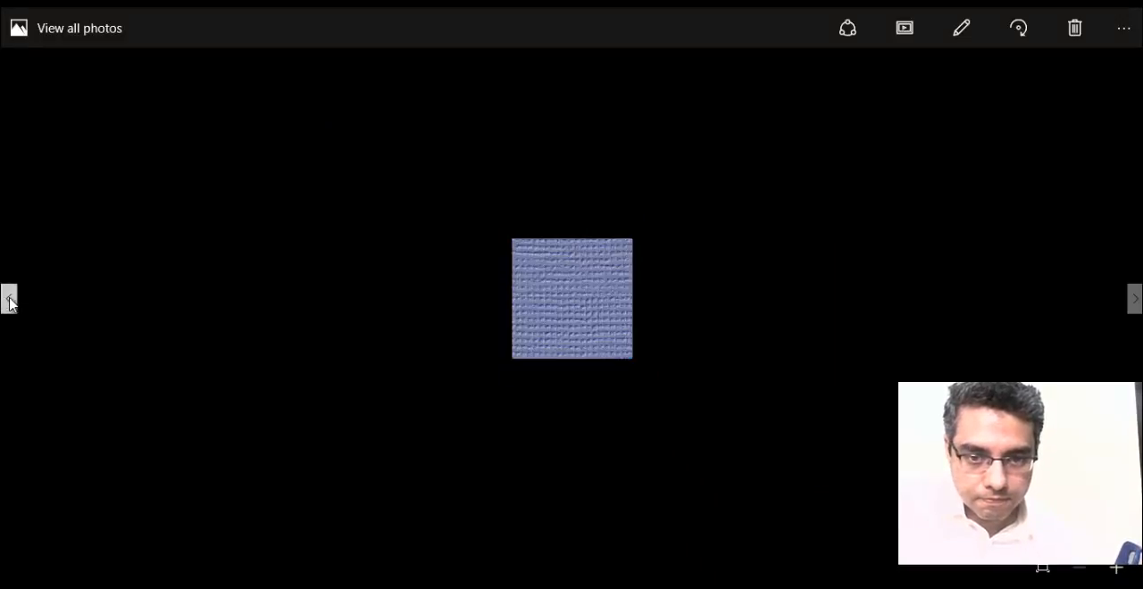
left_click(9, 302)
left_click(9, 304)
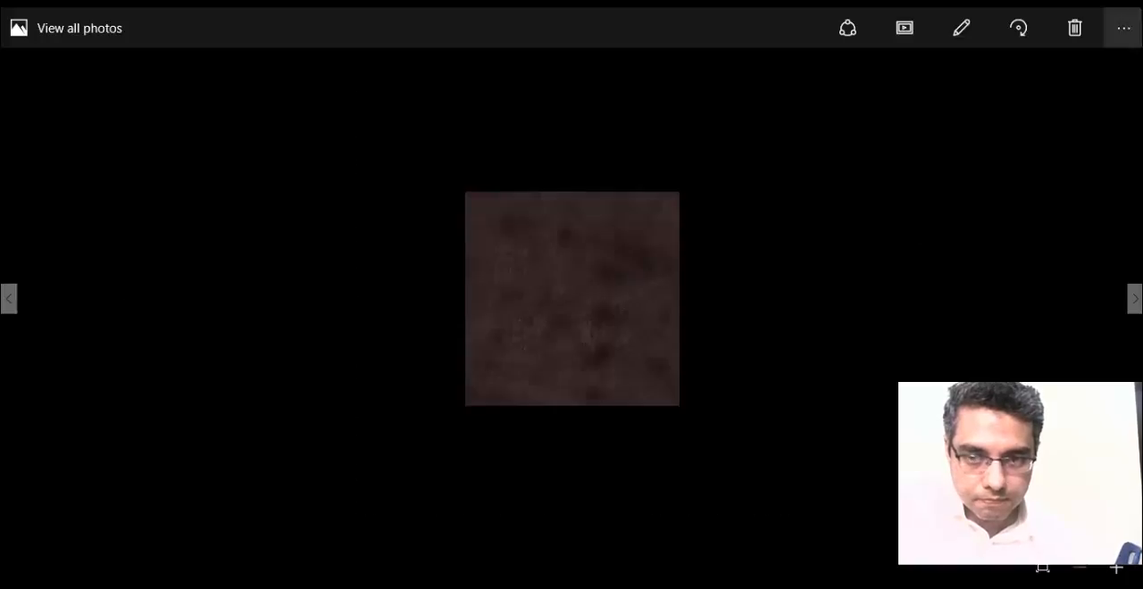
left_click(1123, 4)
Add Leather_02 and Leather_01 to the selected ostrich image and copy all three files.
scroll(393, 259, "up", 3)
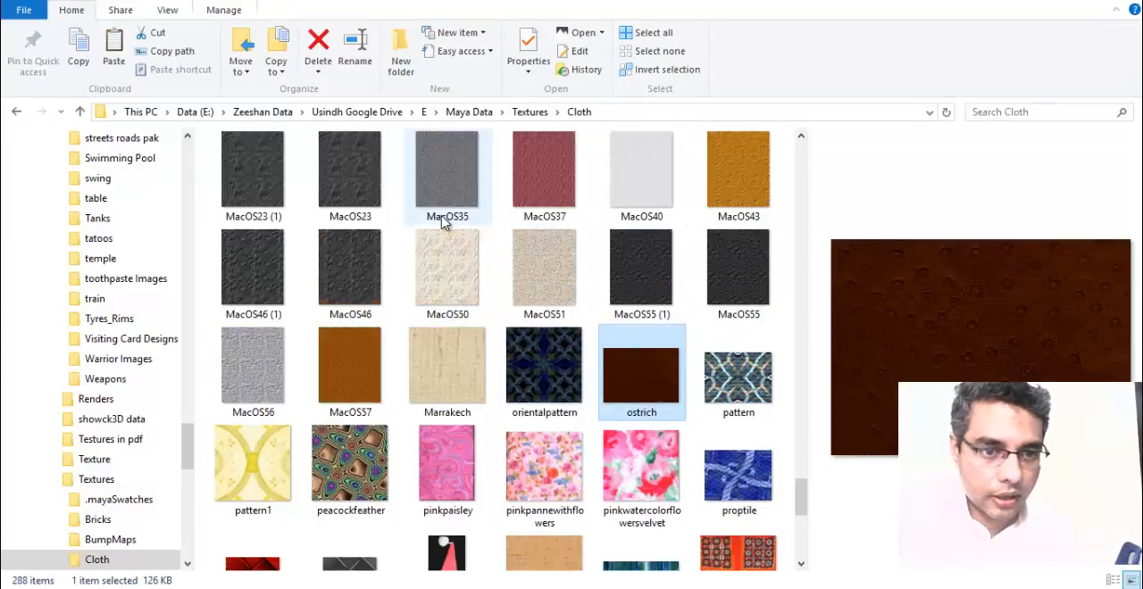
left_click(353, 174, "ctrl")
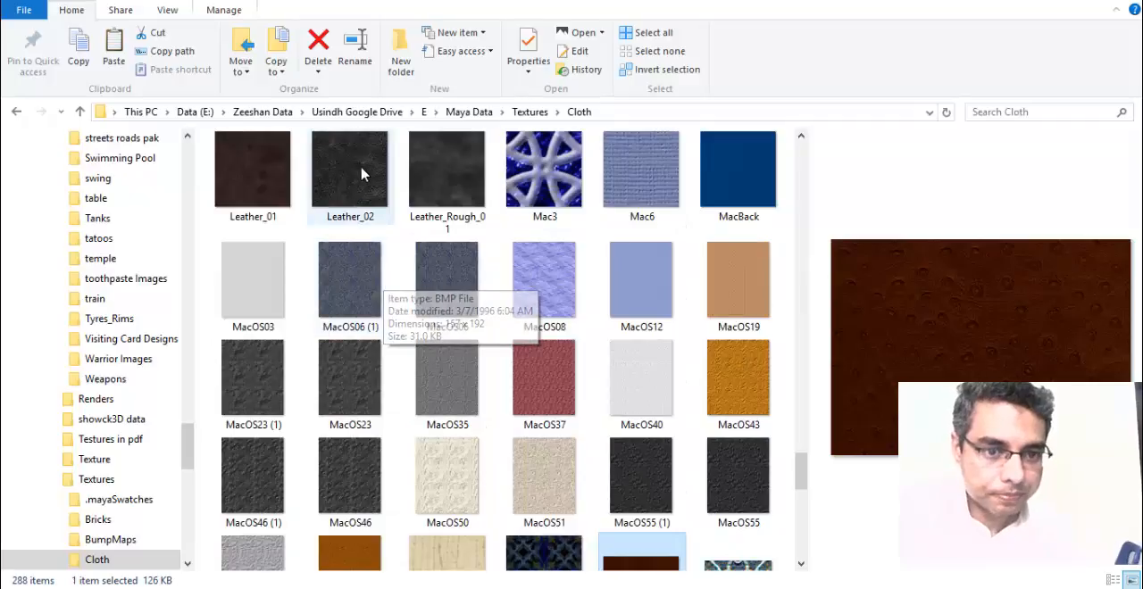
left_click(261, 177, "ctrl")
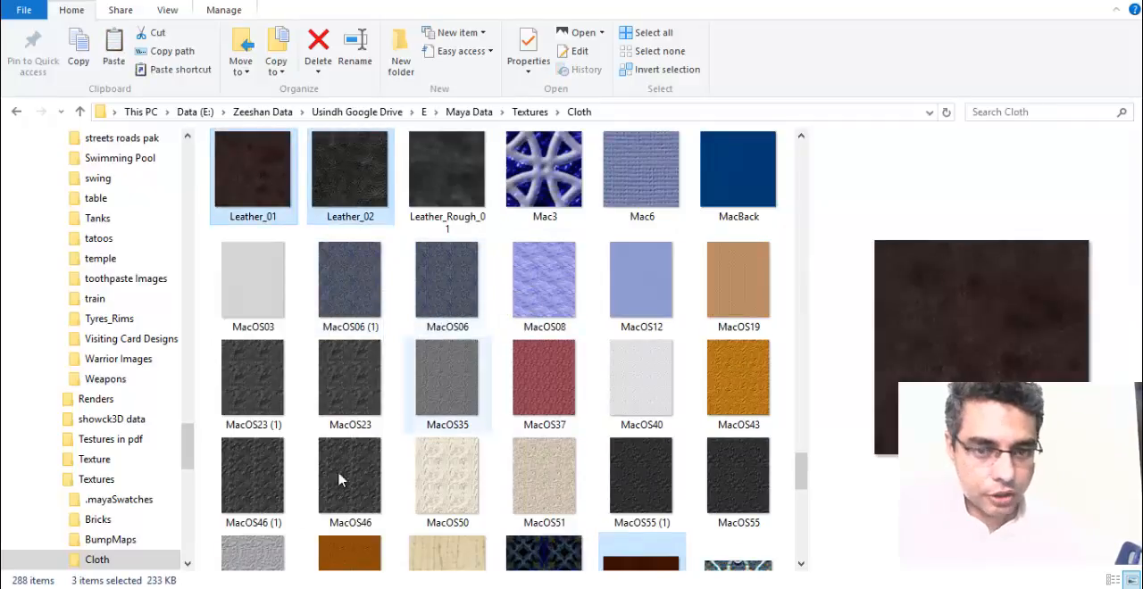
Switch to the File Explorer window showing folder E and go to Maya Files, MagicStudios, MayaBatch02, sourceimages.
mouse_move(272, 546)
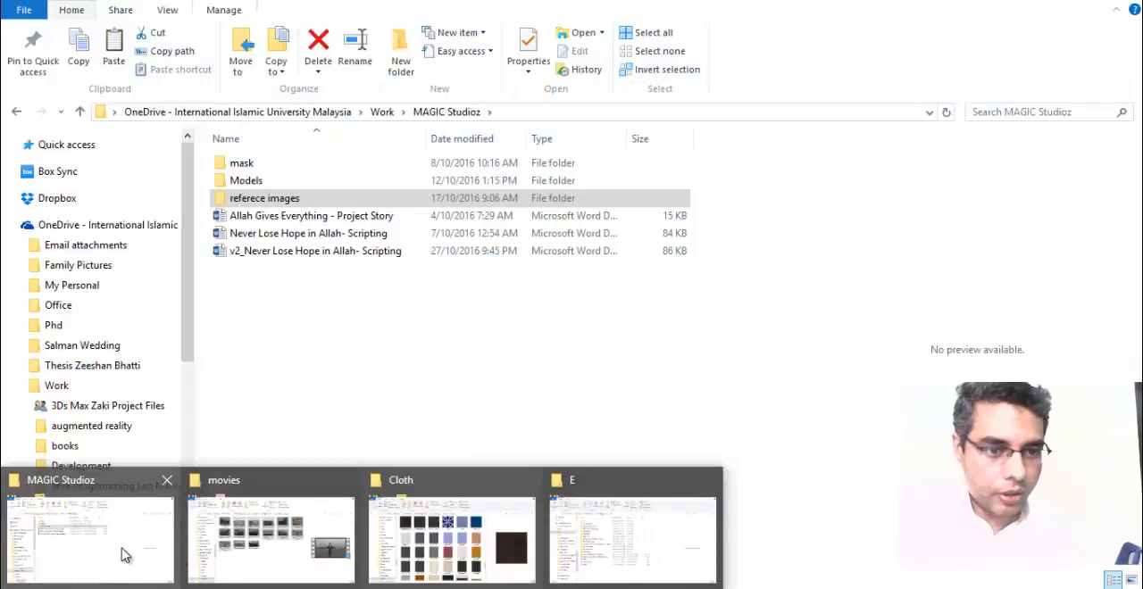
left_click(98, 536)
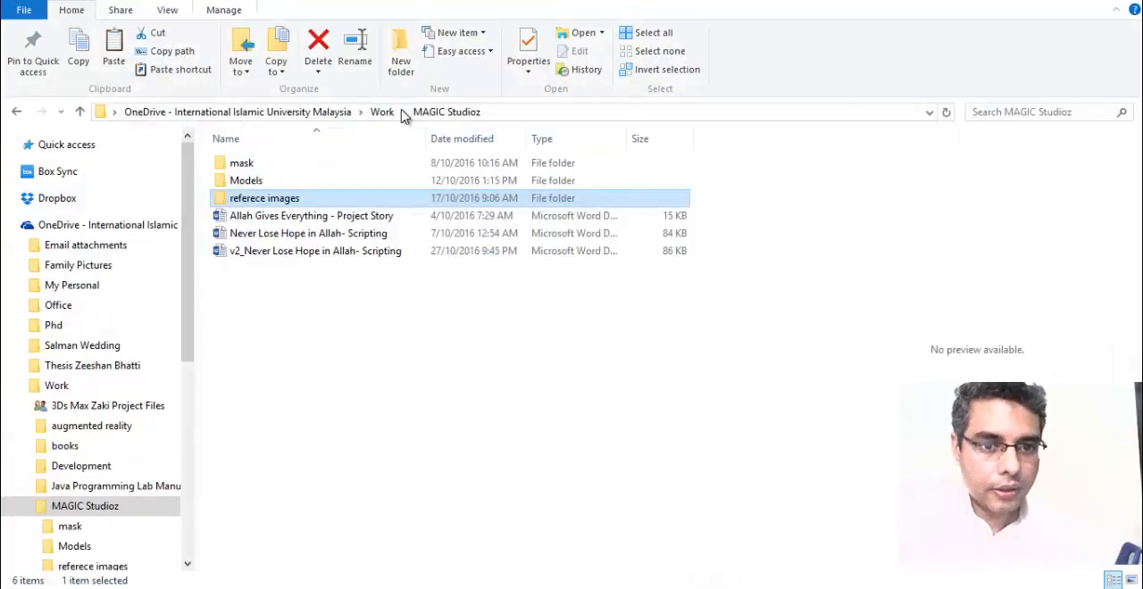
key("alt+Tab")
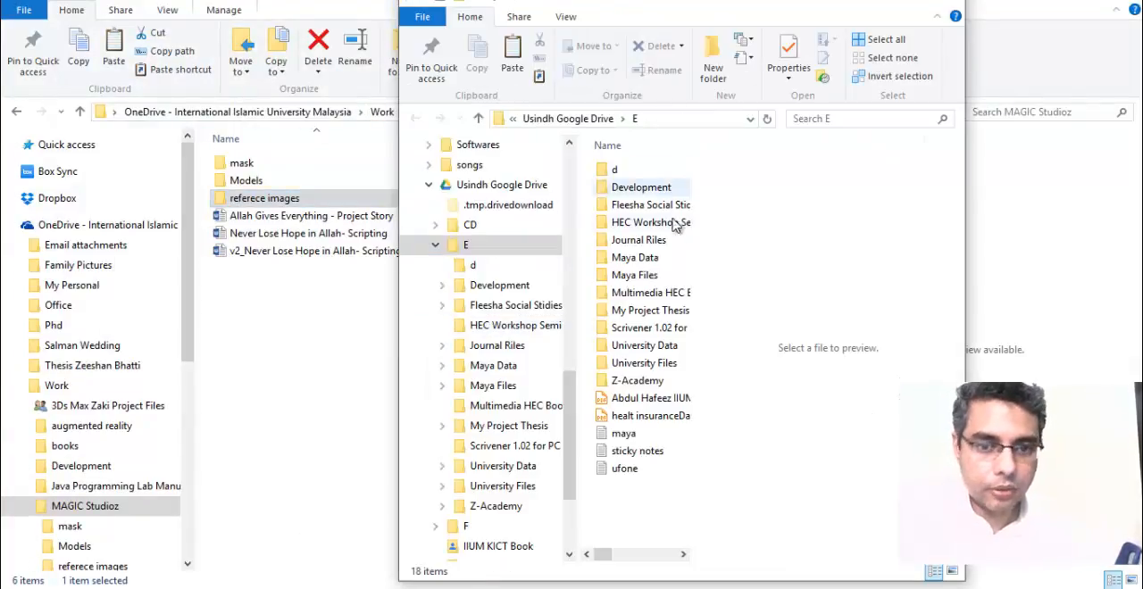
double_click(647, 282)
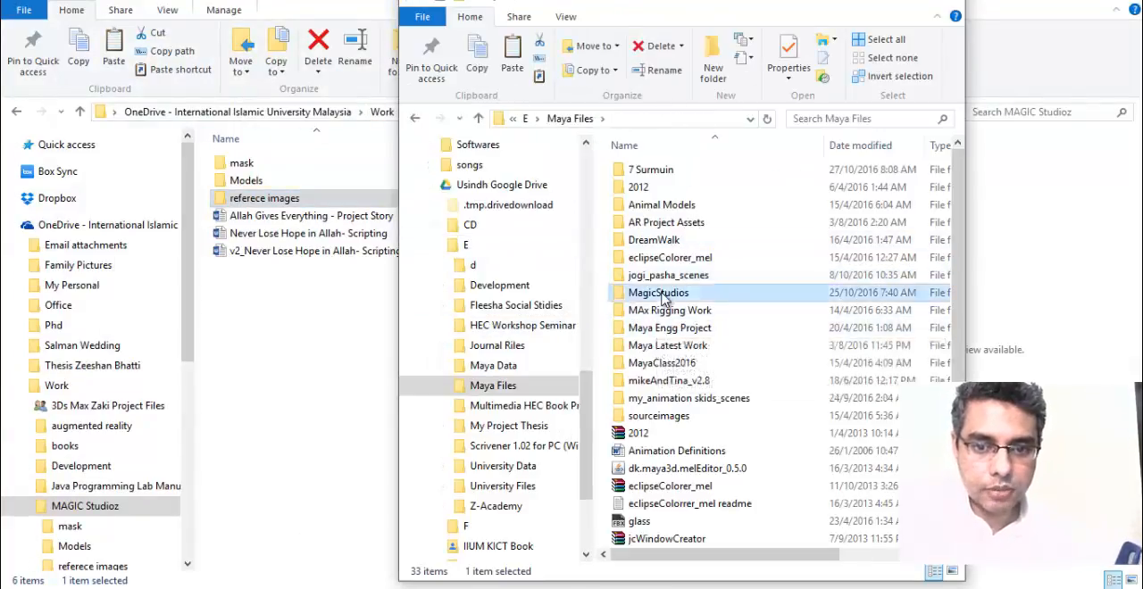
double_click(687, 298)
double_click(661, 188)
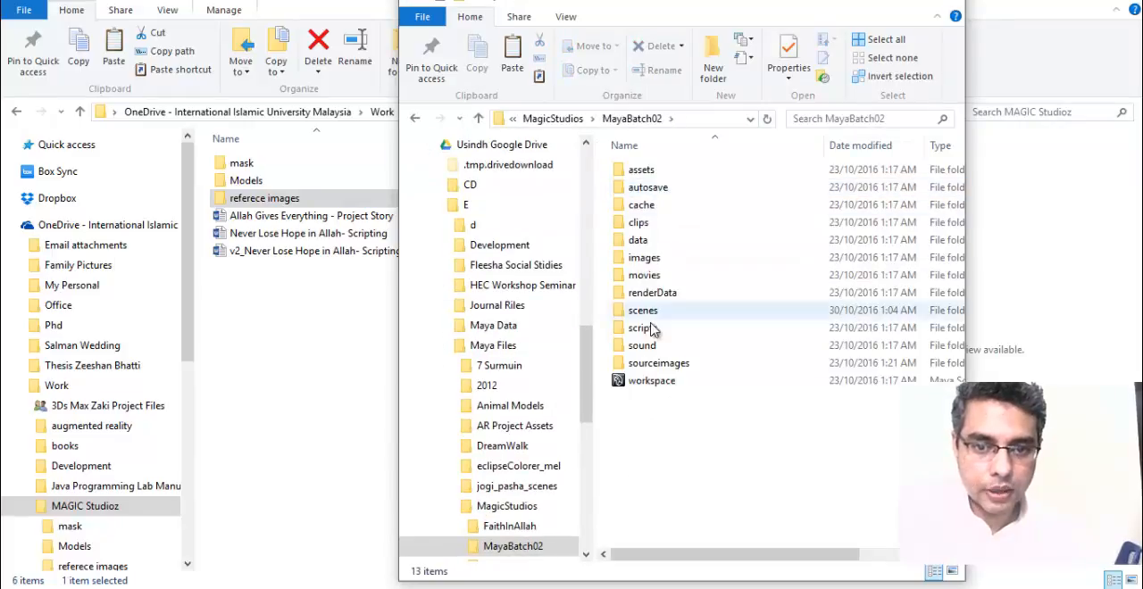
double_click(643, 257)
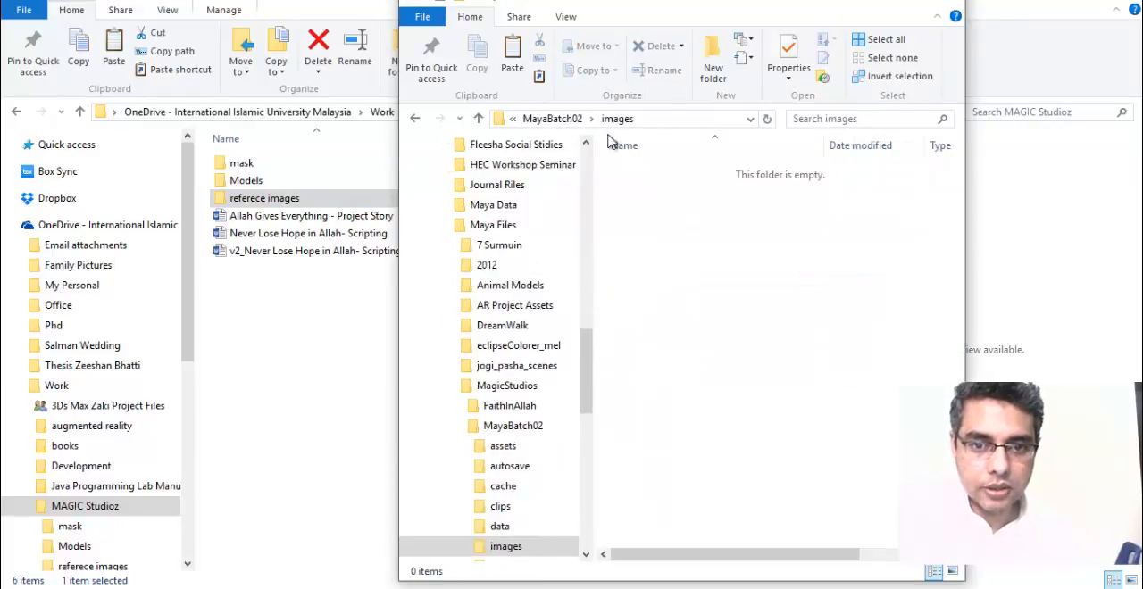
left_click(572, 122)
double_click(667, 363)
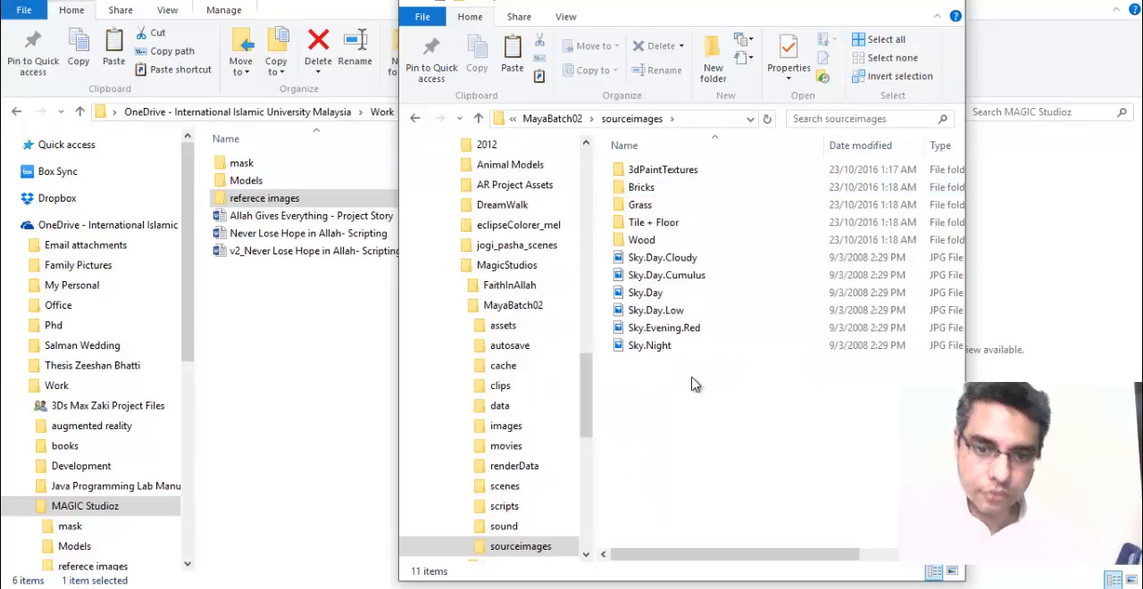
Create a folder named Cloth inside sourceimages and paste the copied leather images into it.
left_click(711, 72)
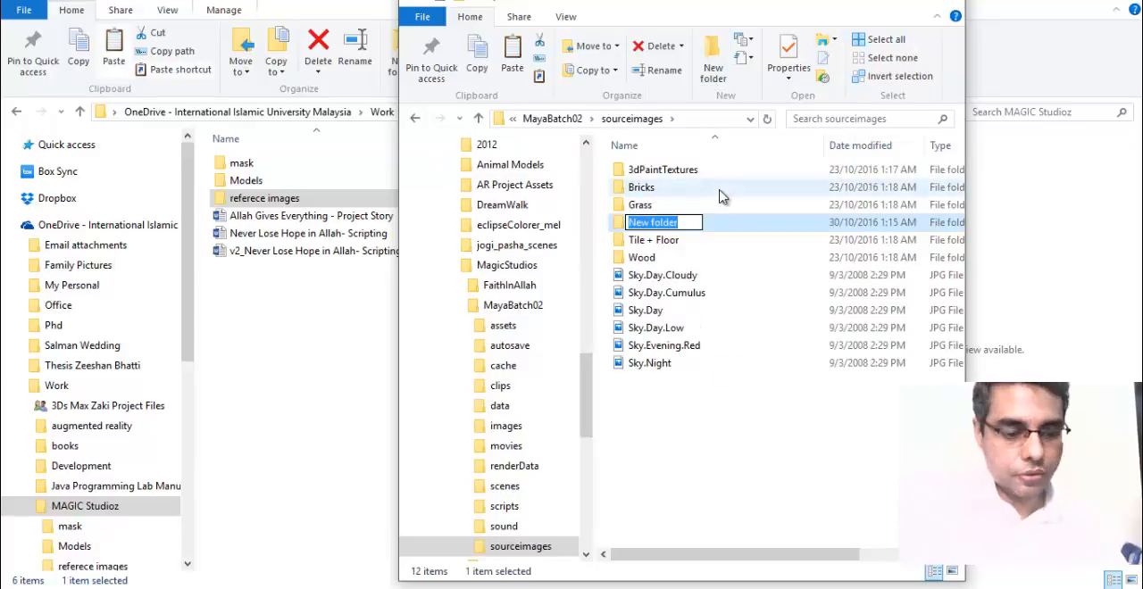
key("Return")
key("Return")
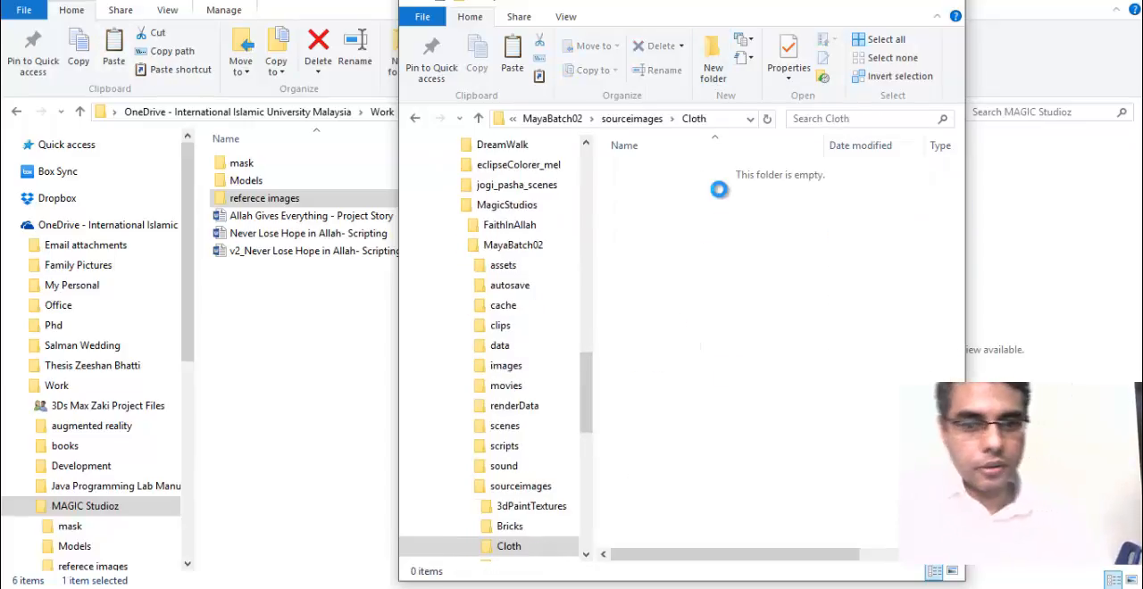
key("ctrl+v")
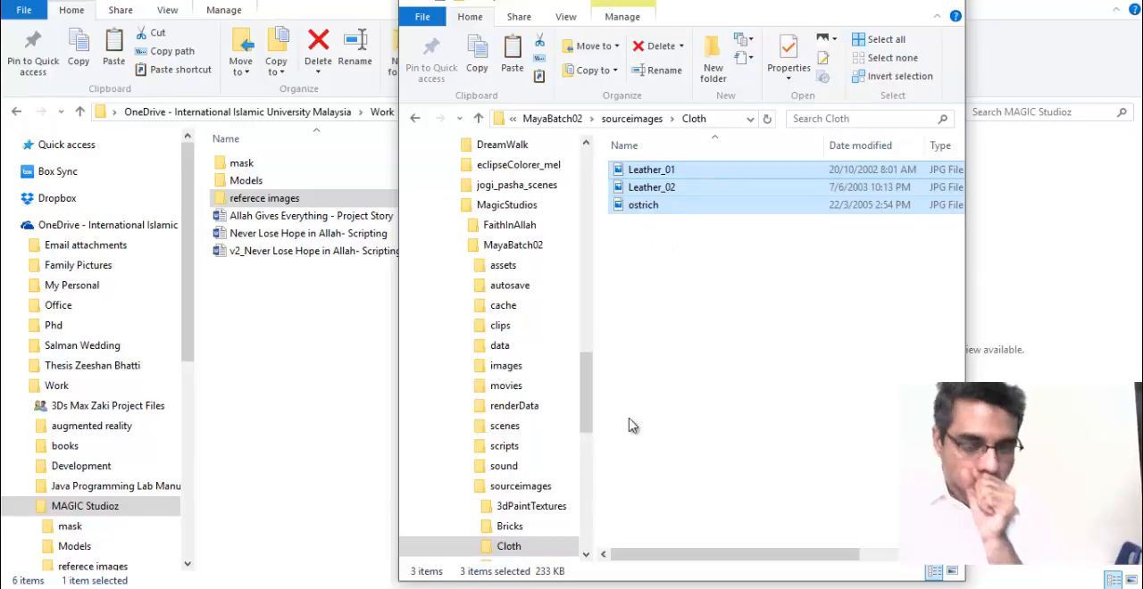
Switch back to Maya and load ostrich.jpg from the sourceimages Cloth folder as the leather file texture's image.
left_click(597, 580)
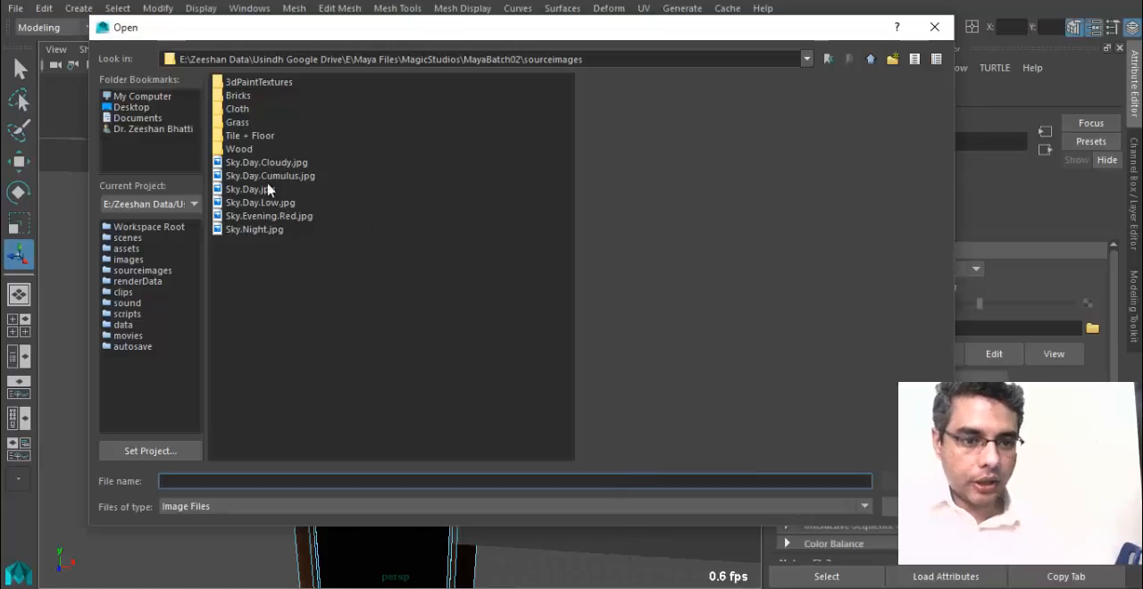
double_click(239, 113)
left_click(258, 83)
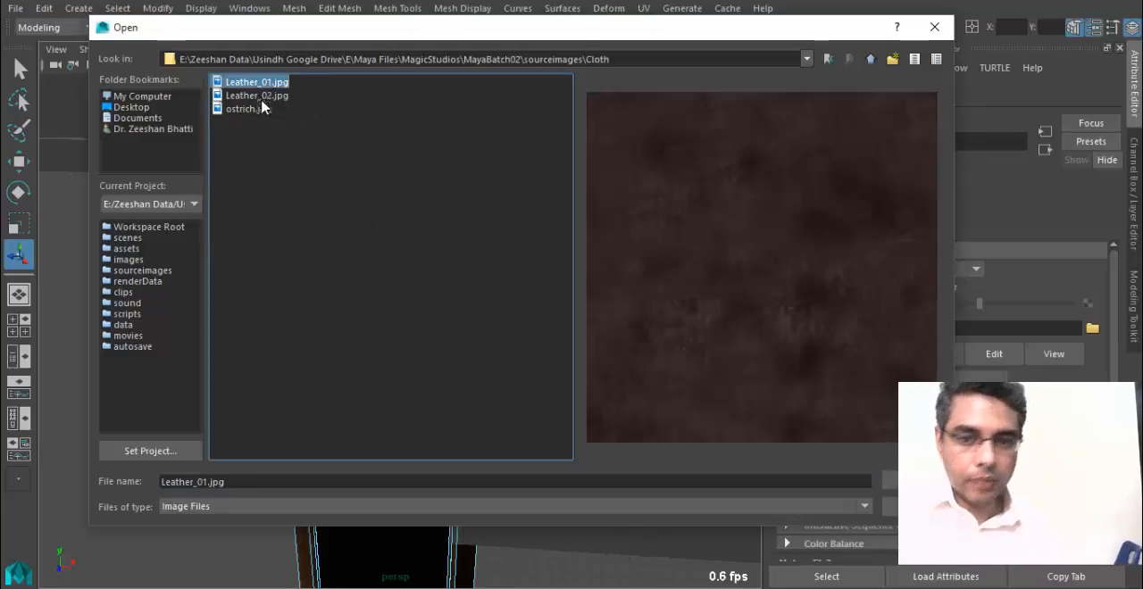
left_click(257, 96)
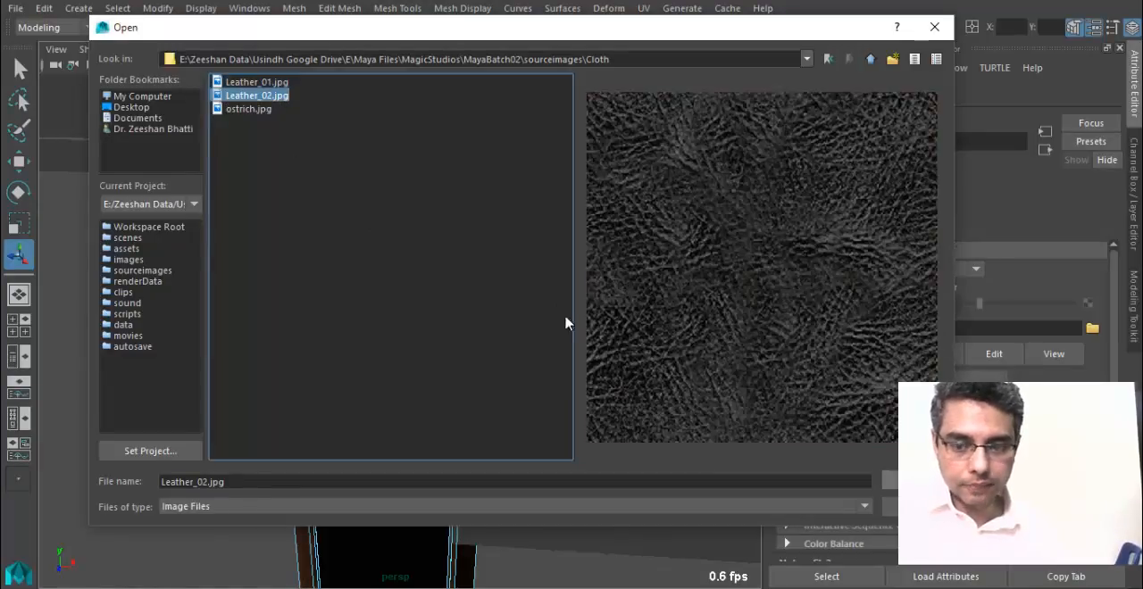
left_click(246, 109)
left_click(890, 482)
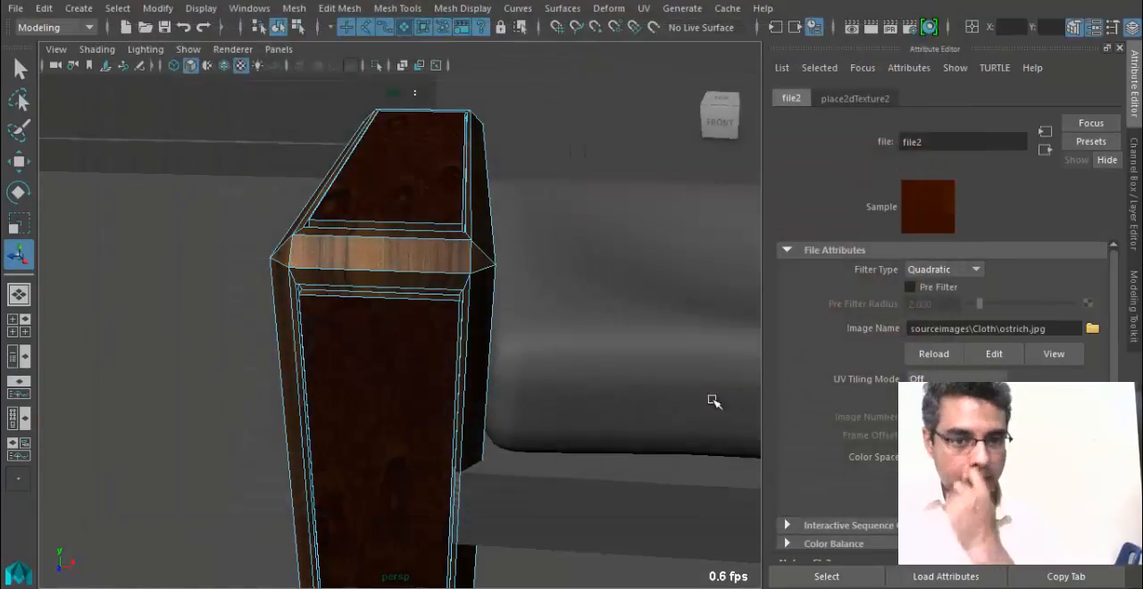
Return the textured armrest to Object Mode and clear its selection.
left_click_drag(489, 334, 510, 268, "alt")
right_click_drag(407, 124, 426, 187)
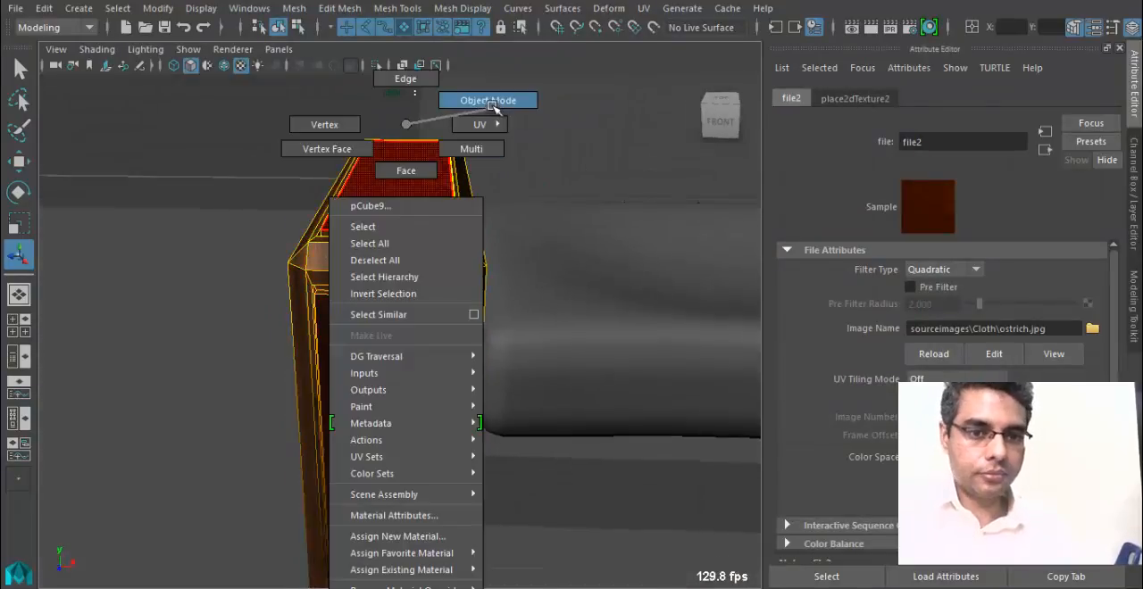
right_click_drag(490, 105, 490, 104)
right_click_drag(428, 286, 533, 108)
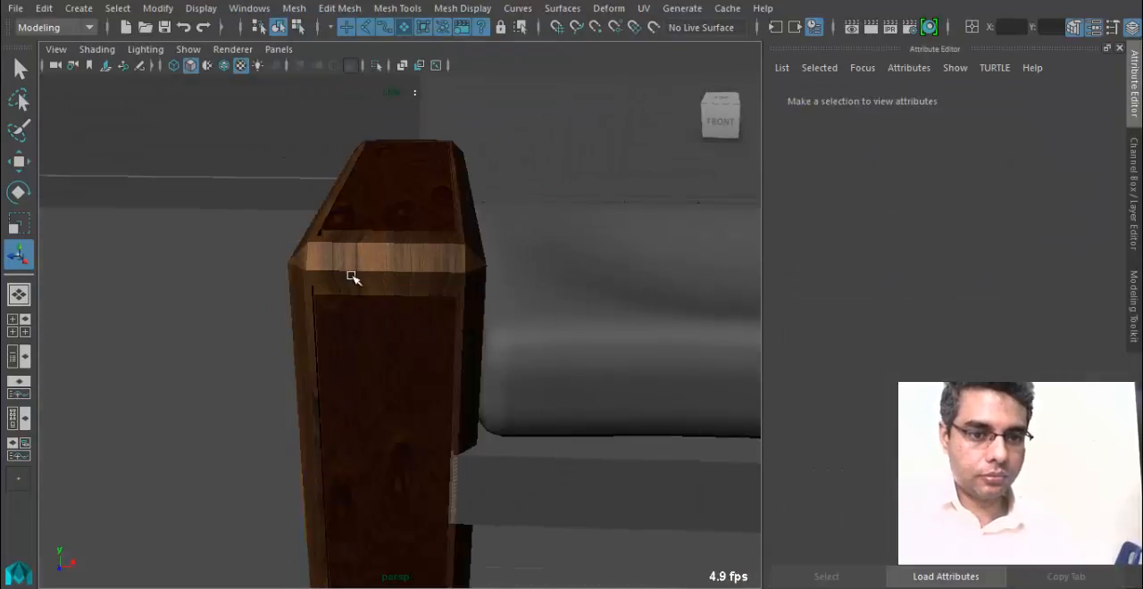
left_click(350, 274)
left_click(239, 284)
Delete the old armrest at the right end of the sofa.
scroll(300, 371, "down", 6)
left_click_drag(300, 371, 480, 403, "alt")
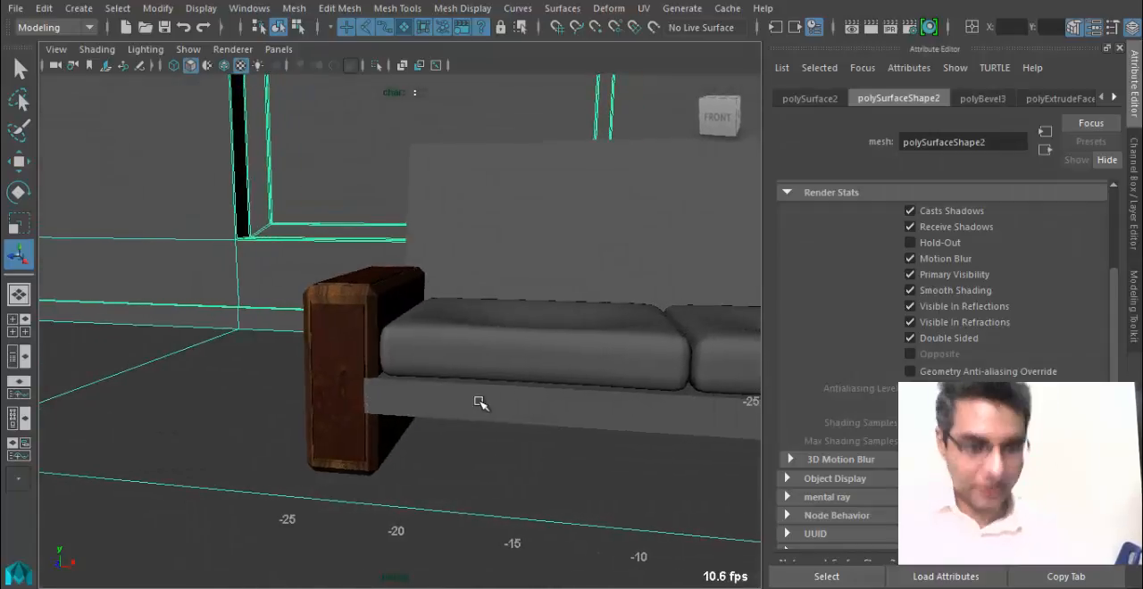
left_click_drag(536, 351, 275, 394, "alt")
left_click_drag(597, 346, 359, 383, "alt")
left_click(341, 371)
left_click(693, 396)
key("Delete")
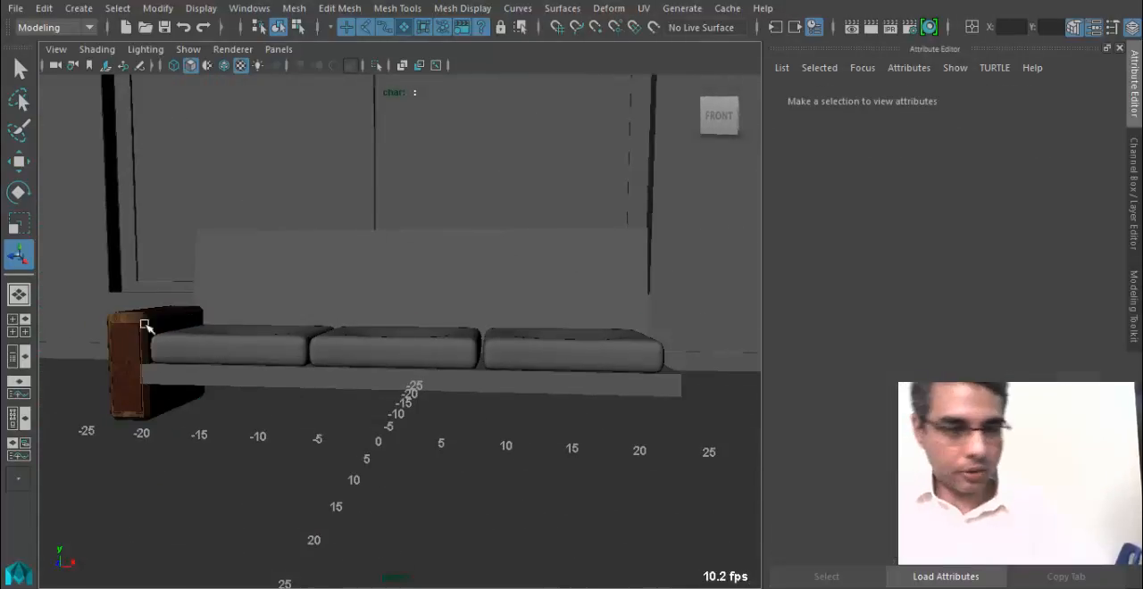
Duplicate the textured left armrest and move the copy along X to the right end of the sofa.
left_click(140, 319)
left_click(168, 350)
key("w")
key("ctrl+d")
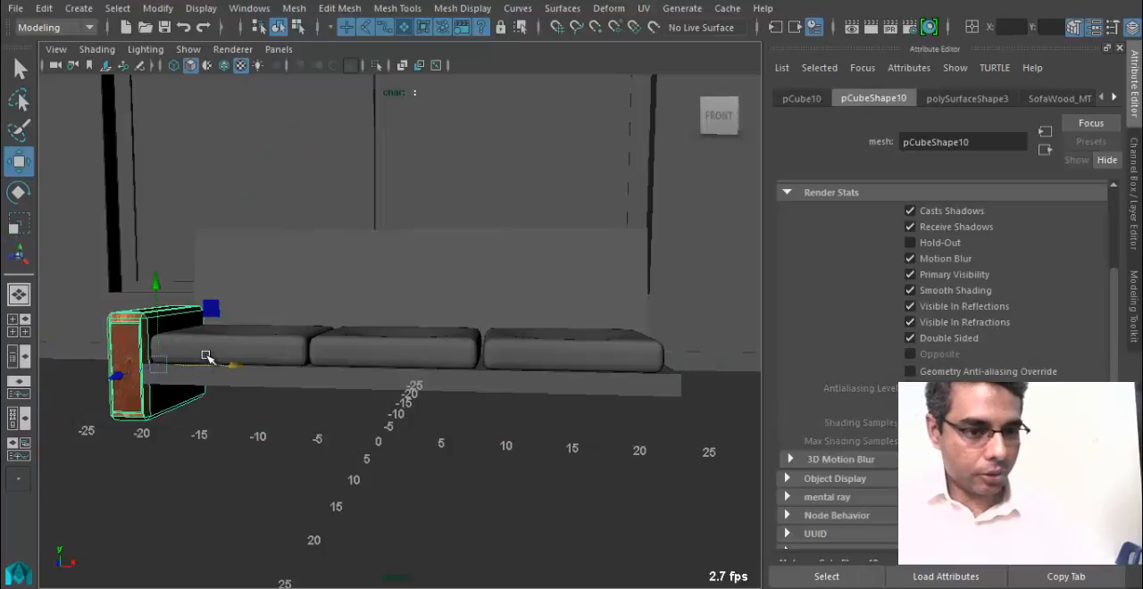
left_click_drag(225, 366, 775, 411)
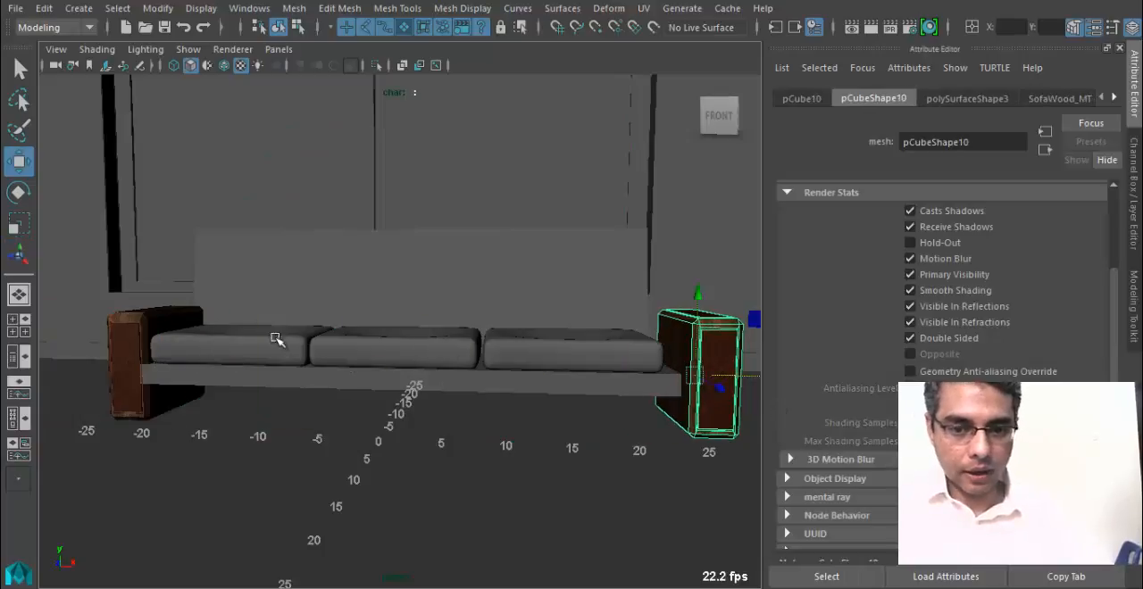
Select the recessed leather face on top of the left armrest in face mode.
right_click_drag(276, 336, 616, 486, "alt")
middle_click_drag(277, 419, 312, 331, "alt")
left_click_drag(312, 332, 352, 401, "alt")
right_click_drag(352, 401, 711, 401, "alt")
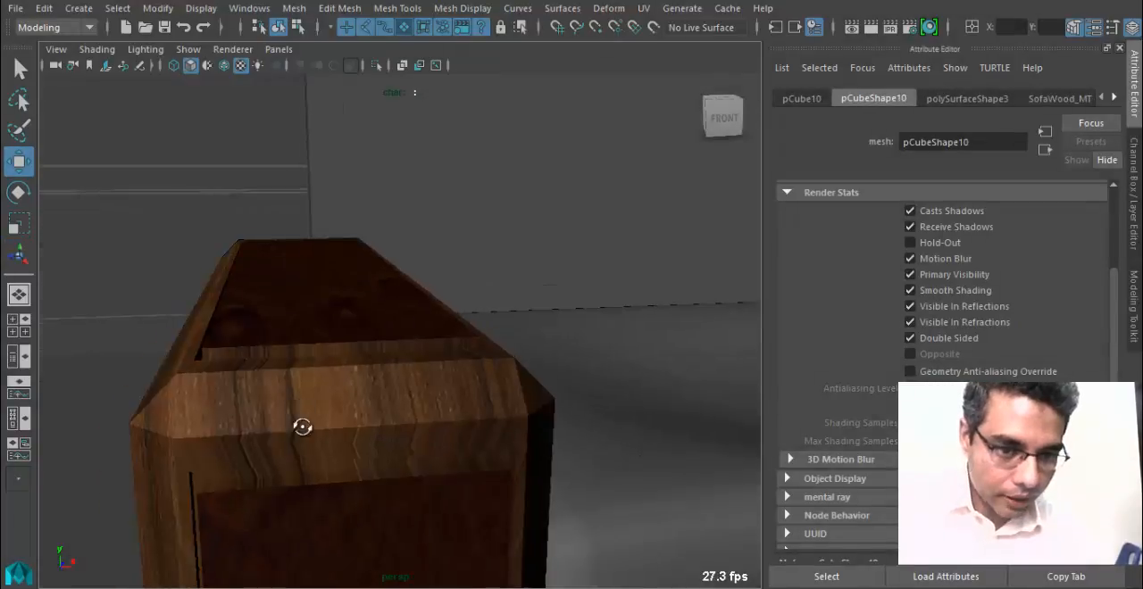
left_click_drag(301, 426, 309, 431, "alt")
left_click(377, 391)
left_click_drag(377, 393, 393, 405, "alt")
right_click_drag(409, 312, 402, 169)
left_click(409, 282)
left_click_drag(411, 283, 549, 403, "alt")
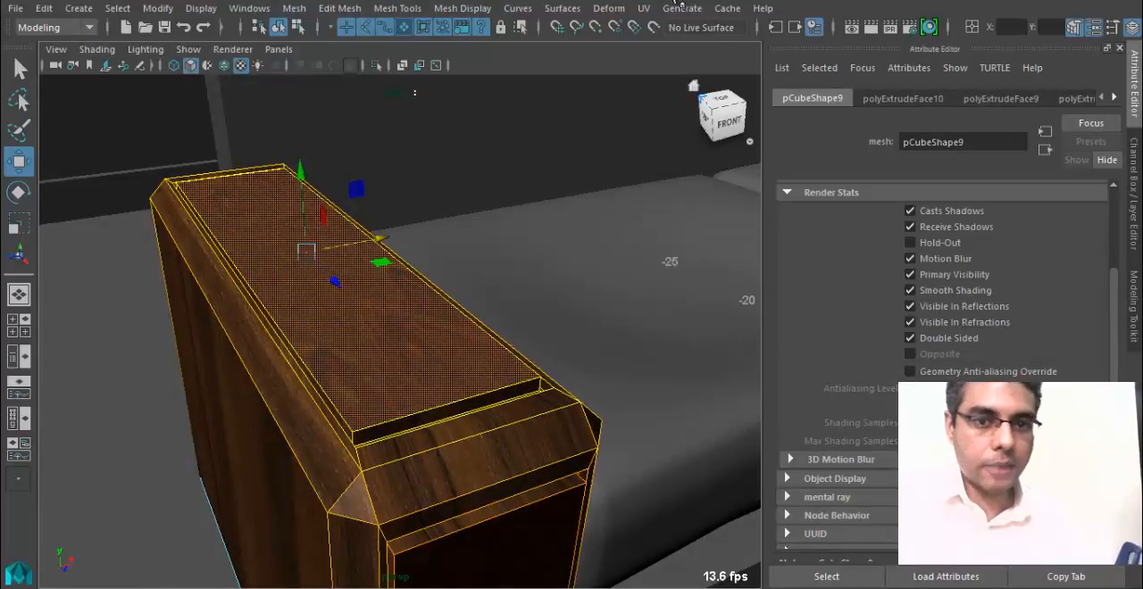
Bring up the UV mapping commands for the armrest's selected top face.
left_click(647, 10)
left_click_drag(379, 393, 317, 347, "alt")
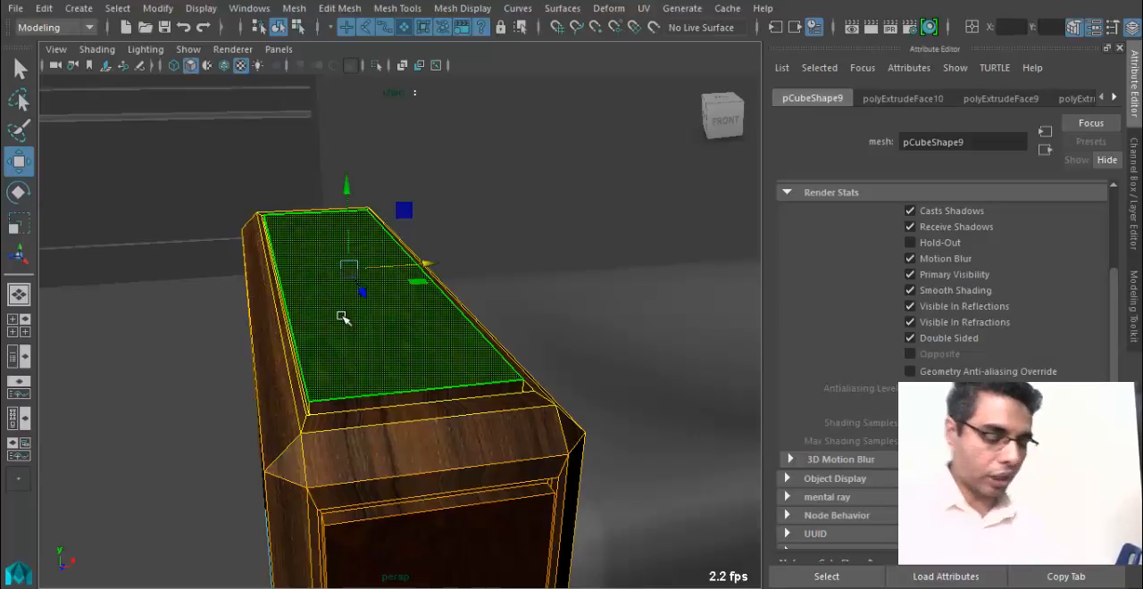
left_click(644, 9)
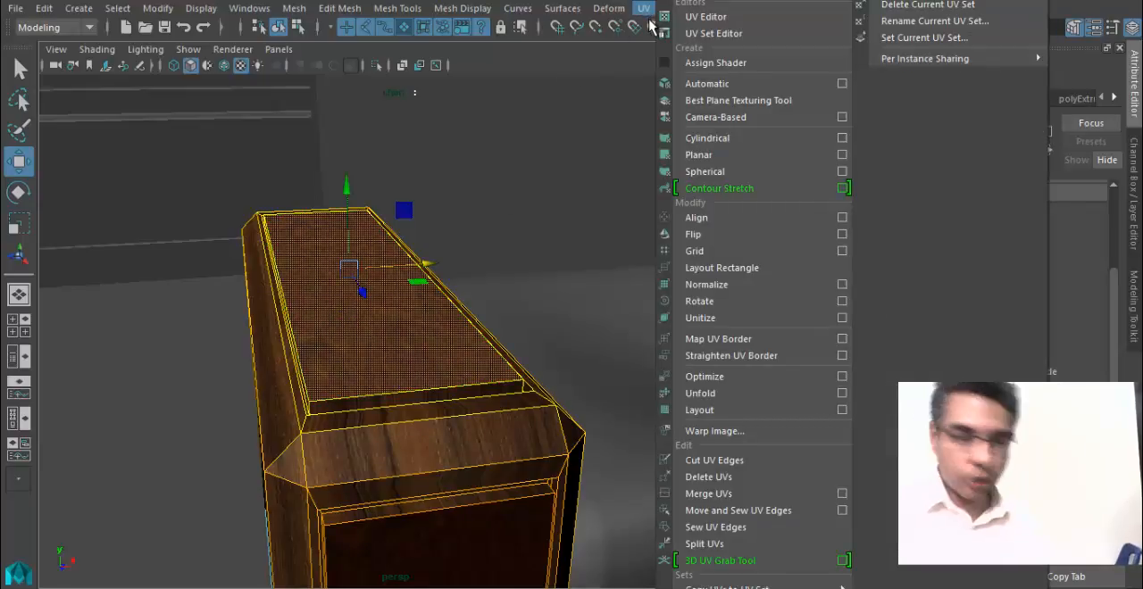
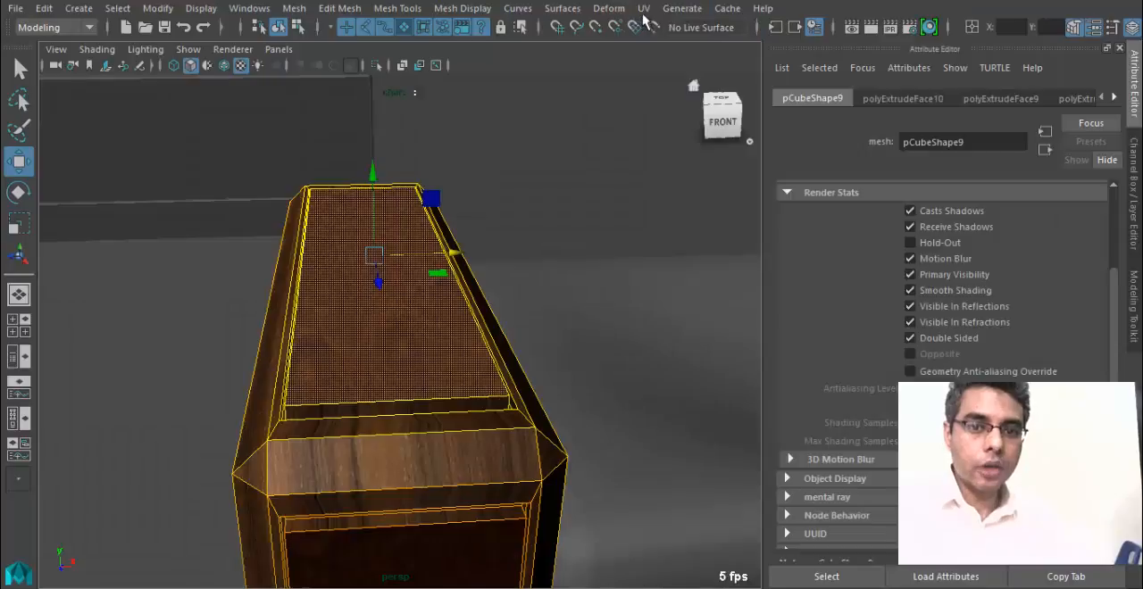
Apply a planar UV projection from the Y axis, fitted to the bounding box, to the left armrest's recessed top face.
left_click(643, 11)
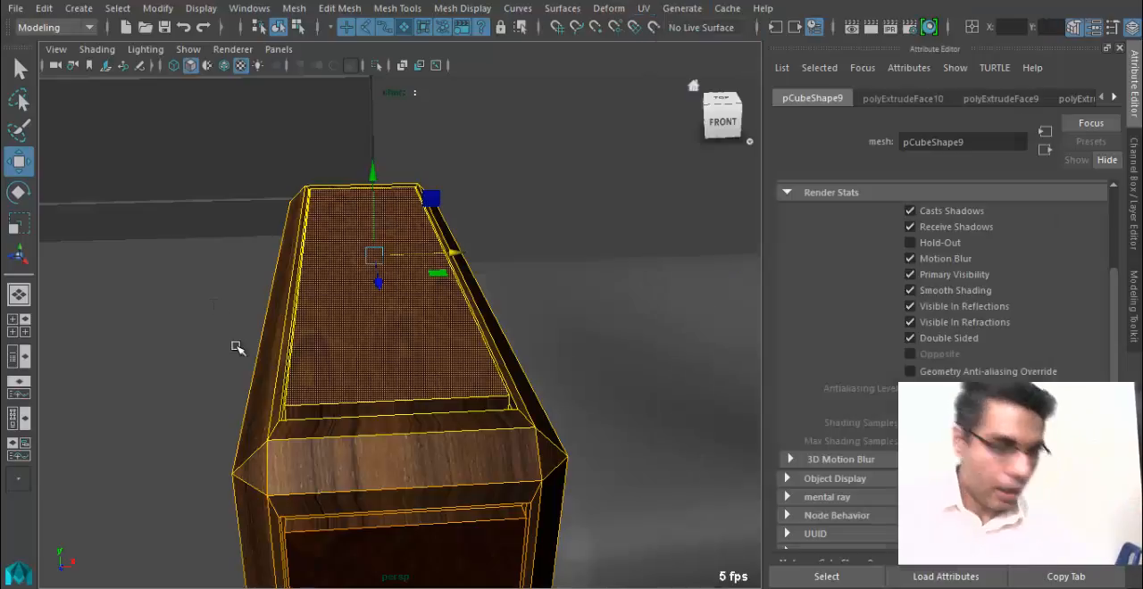
left_click_drag(235, 347, 276, 305, "alt")
left_click_drag(406, 401, 411, 375, "alt")
left_click_drag(298, 391, 480, 288, "alt")
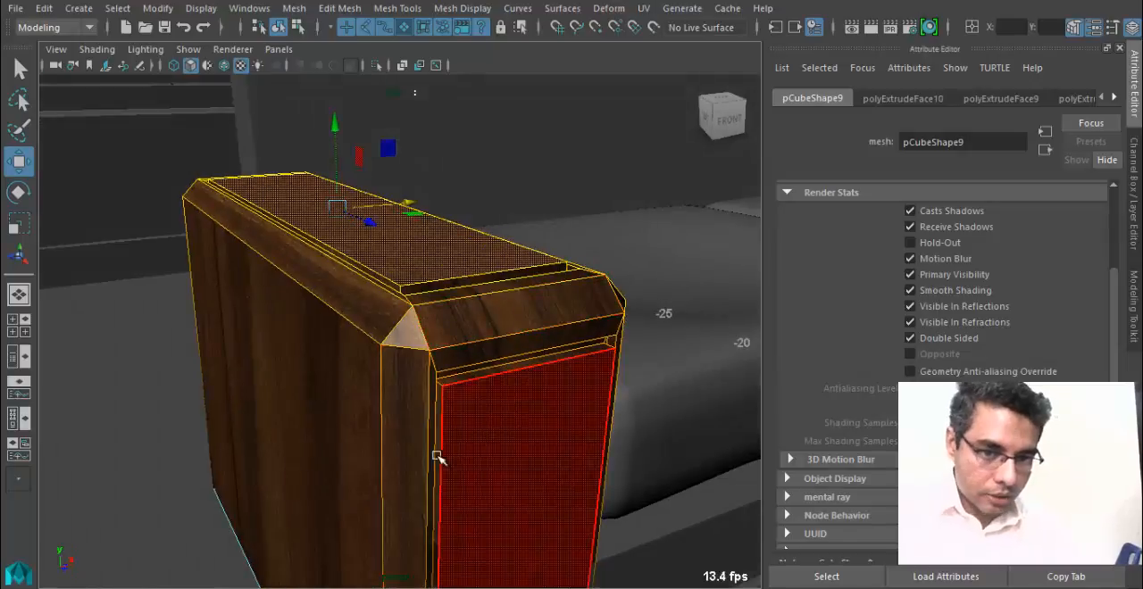
left_click_drag(439, 459, 377, 474, "alt")
left_click_drag(279, 333, 326, 288, "alt")
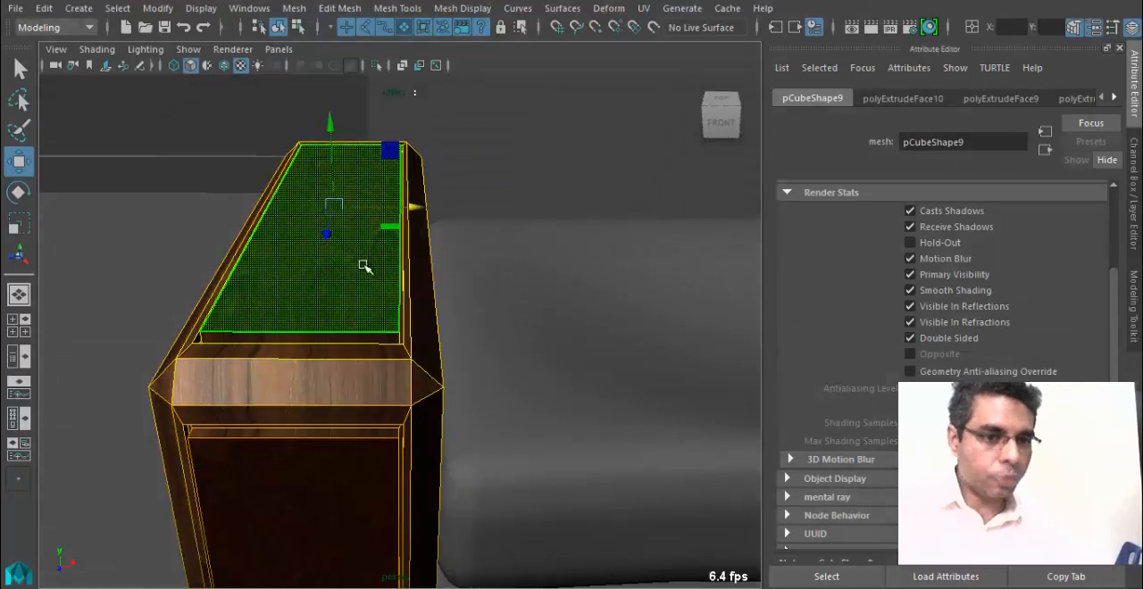
left_click(640, 9)
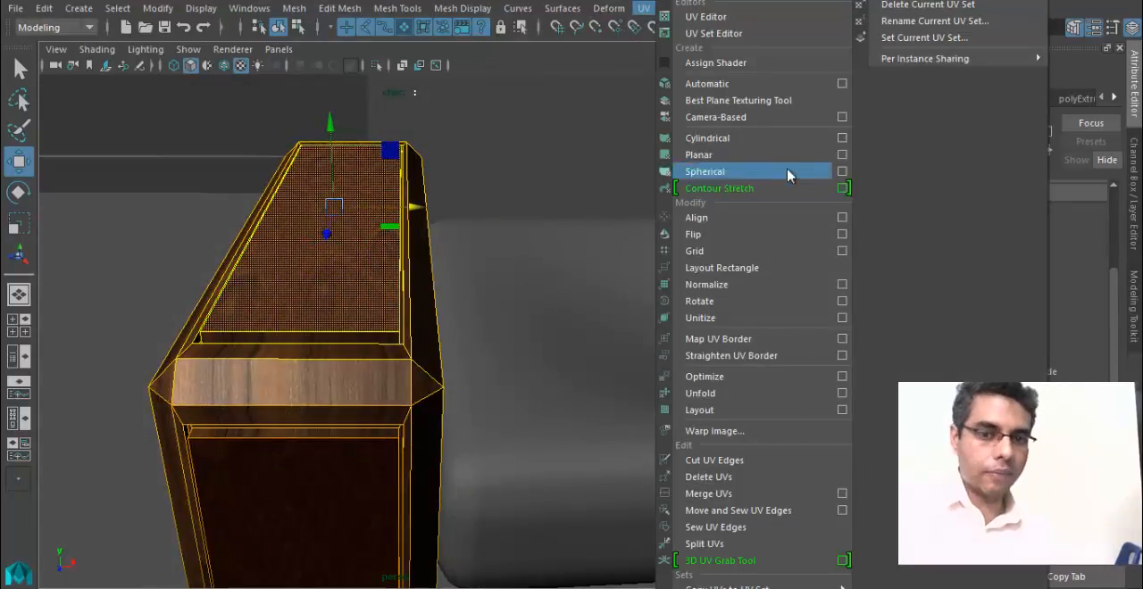
left_click(840, 158)
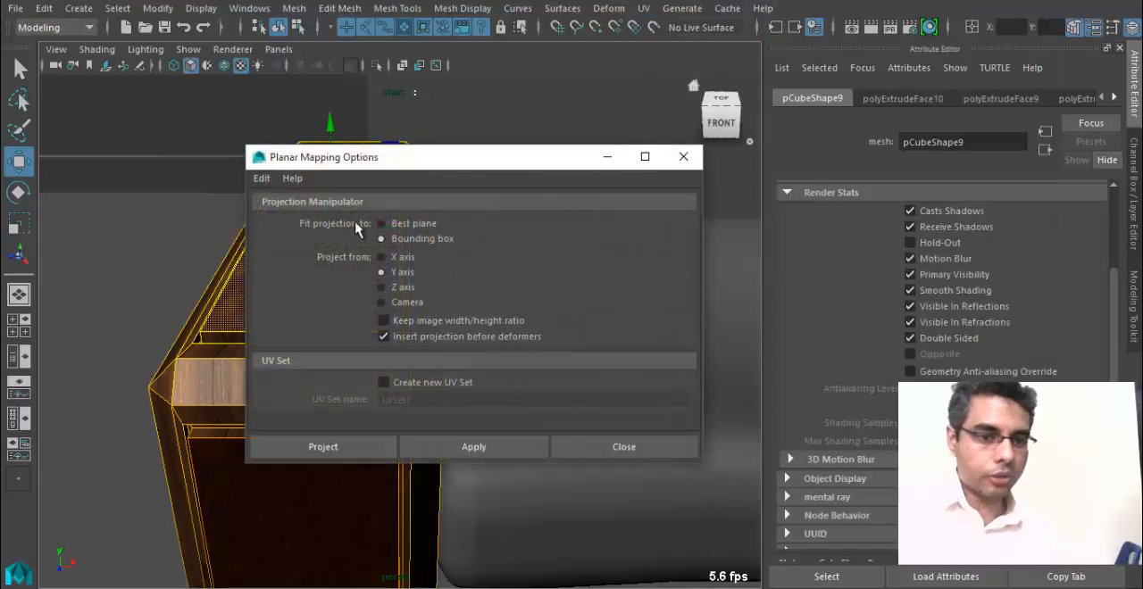
left_click_drag(429, 169, 683, 176)
left_click_drag(181, 288, 330, 229, "alt")
left_click_drag(329, 323, 325, 331, "alt")
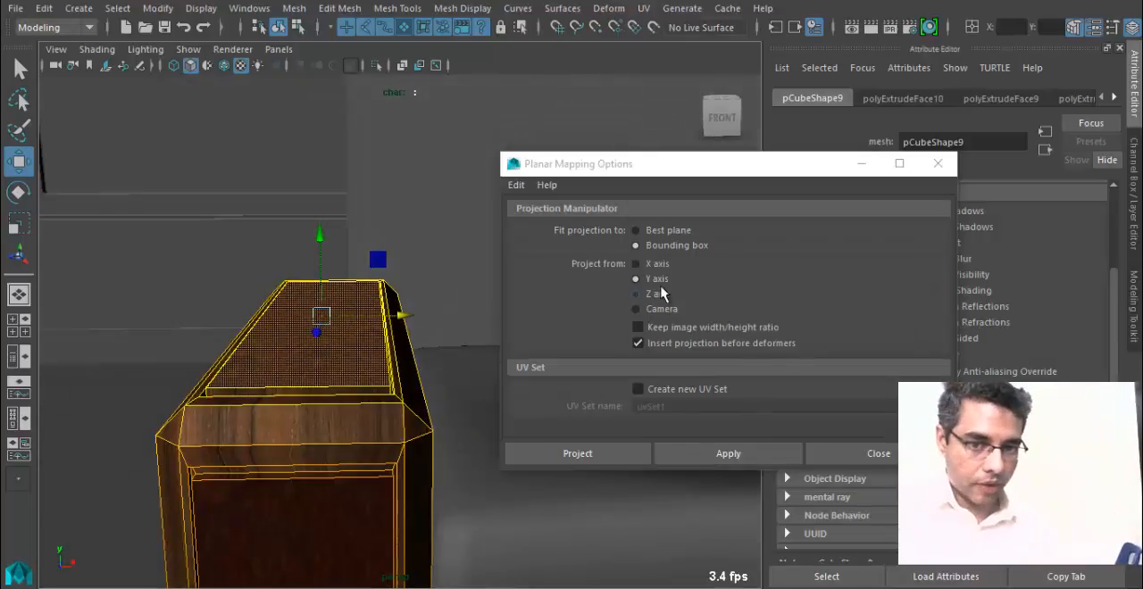
left_click(578, 453)
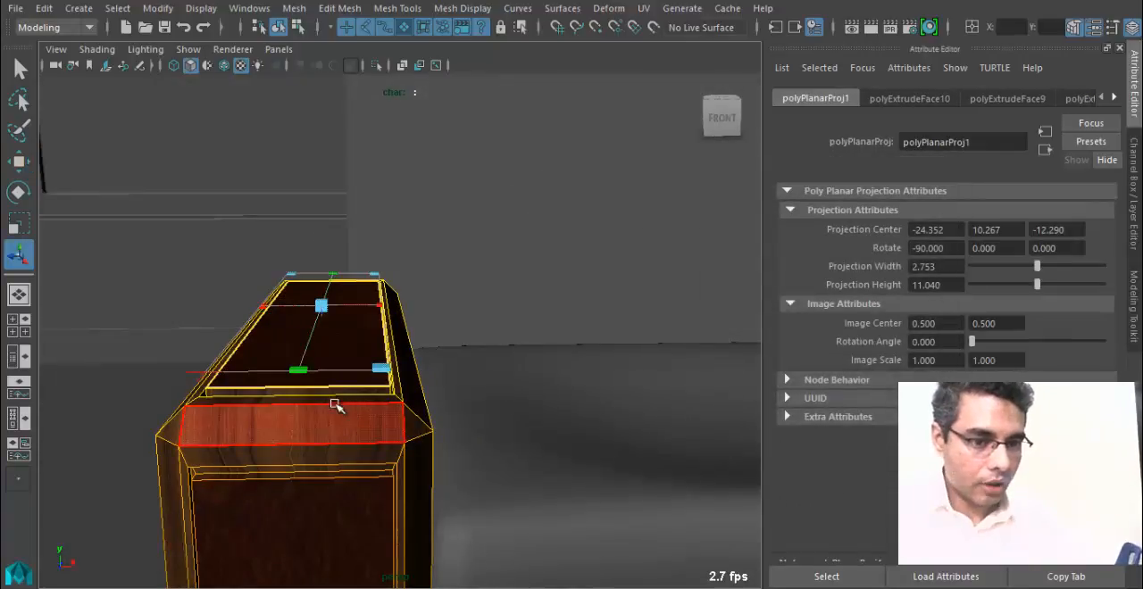
Enlarge the top face's planar projection to about 6.91 wide and 11.87 high to even out the leather texture.
left_click_drag(331, 402, 355, 453, "alt")
right_click_drag(291, 457, 441, 474, "alt")
middle_click_drag(441, 474, 500, 347, "alt")
left_click_drag(473, 348, 369, 375, "alt")
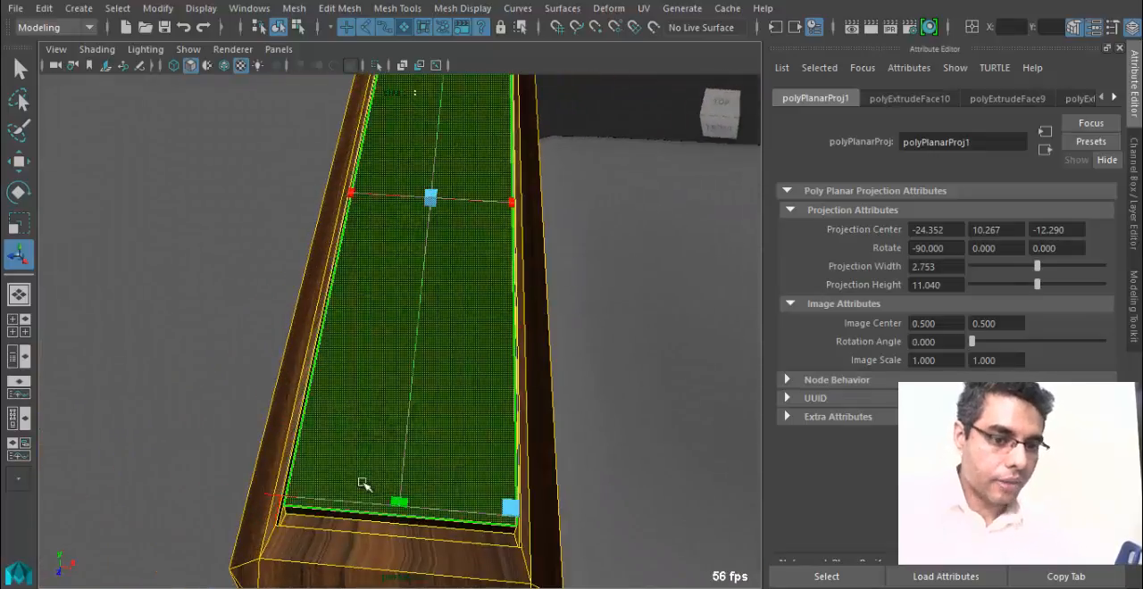
left_click_drag(510, 507, 529, 542)
left_click_drag(519, 203, 699, 396)
left_click_drag(584, 183, 607, 181)
left_click_drag(571, 235, 416, 276, "alt")
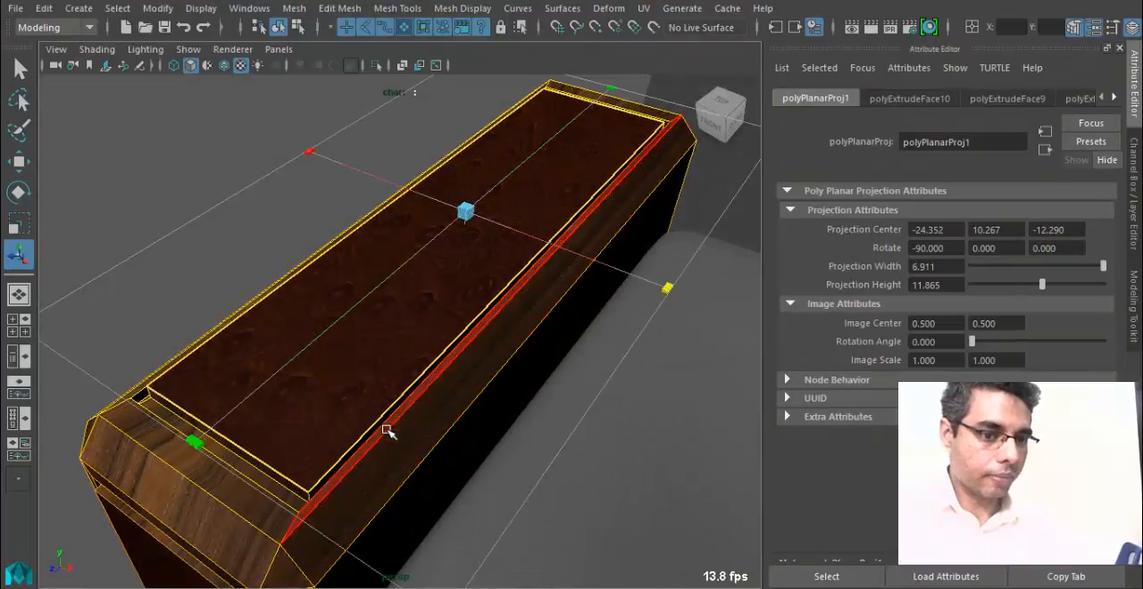
left_click_drag(390, 450, 493, 299, "alt")
left_click(378, 389)
left_click_drag(536, 457, 477, 449, "alt")
Select the recessed leather panel on the left armrest's front side in face mode.
key("q")
right_click_drag(477, 449, 449, 331, "alt")
right_click_drag(448, 124, 550, 101)
left_click(286, 356)
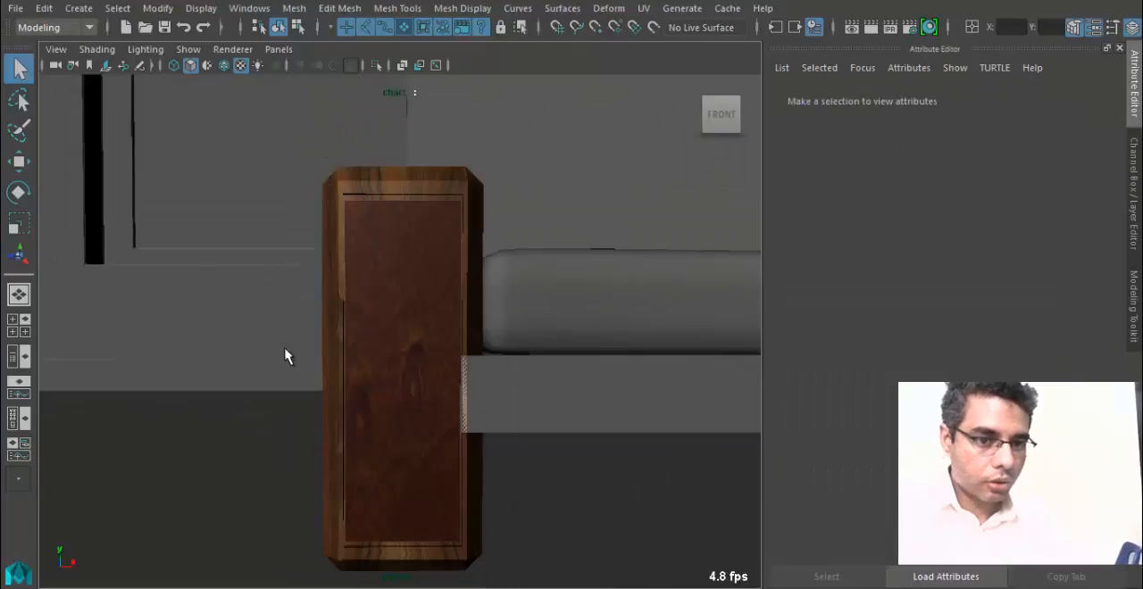
left_click_drag(255, 449, 217, 461, "alt")
left_click_drag(360, 366, 378, 259, "alt")
left_click(432, 420)
key("ctrl+z")
right_click(449, 346)
left_click(458, 177)
left_click(404, 371)
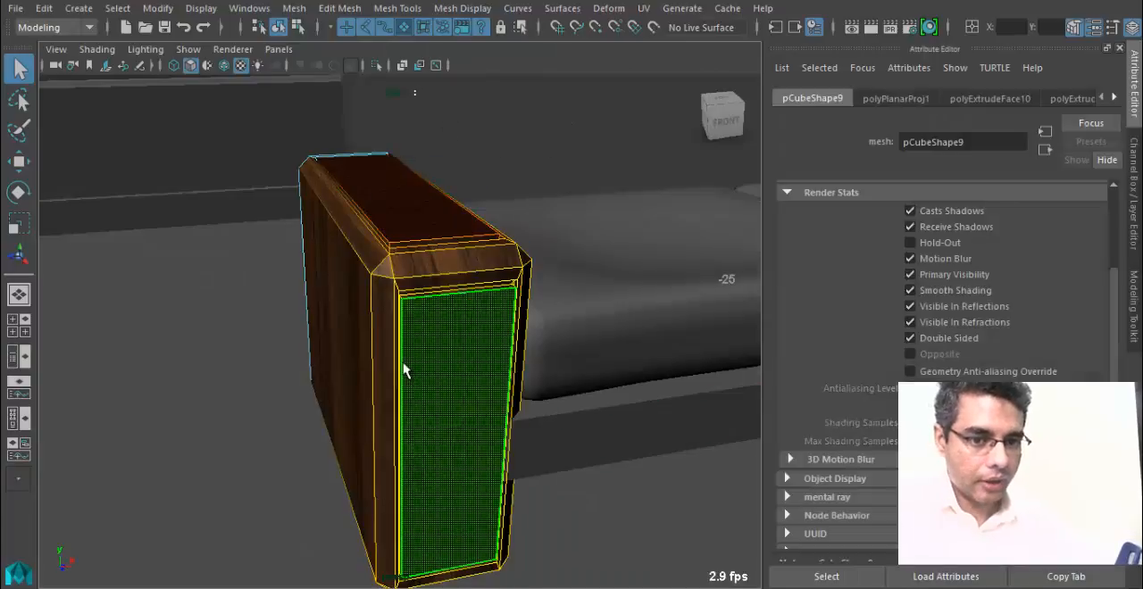
left_click_drag(429, 380, 485, 416, "alt")
key("w")
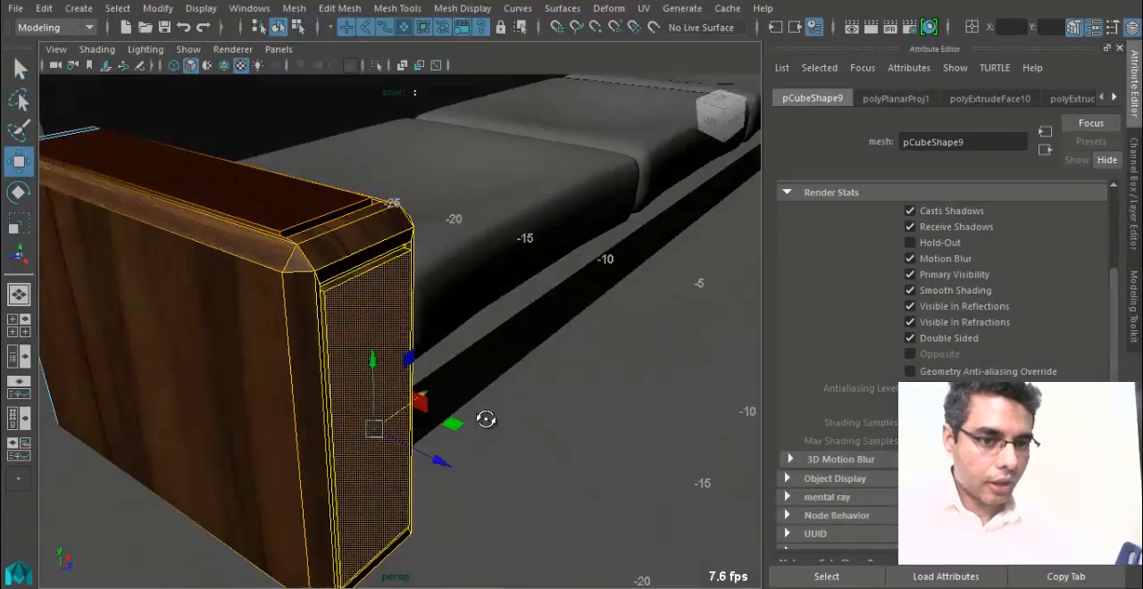
Apply a planar UV projection from the Z axis to the armrest's selected front panel.
left_click(647, 8)
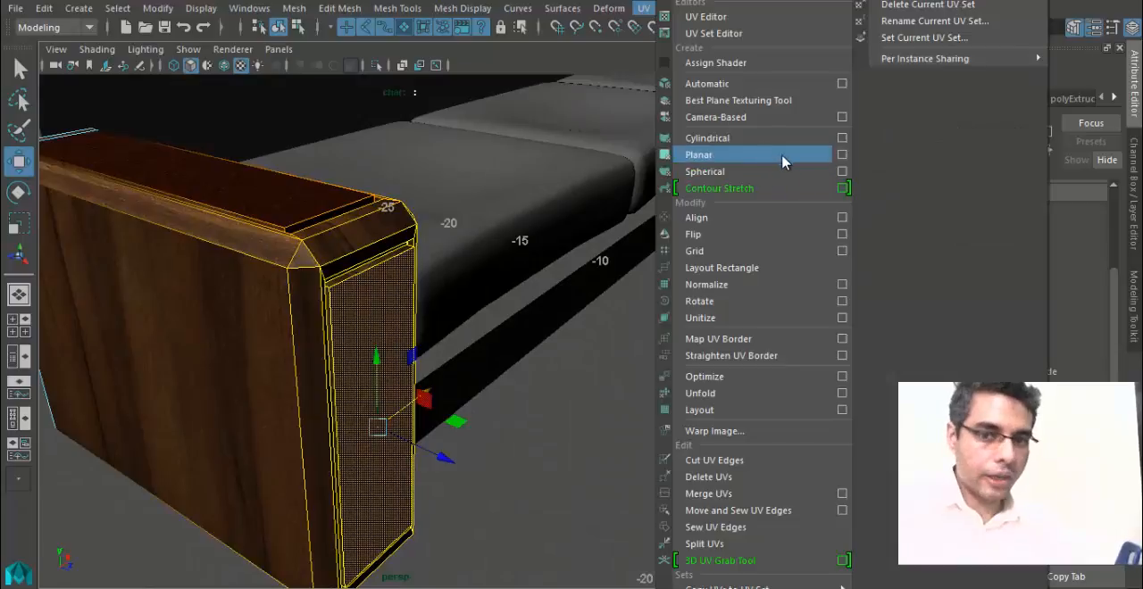
left_click(844, 158)
left_click_drag(464, 383, 269, 256, "alt")
left_click_drag(498, 335, 198, 176, "alt")
left_click_drag(202, 290, 375, 313, "alt")
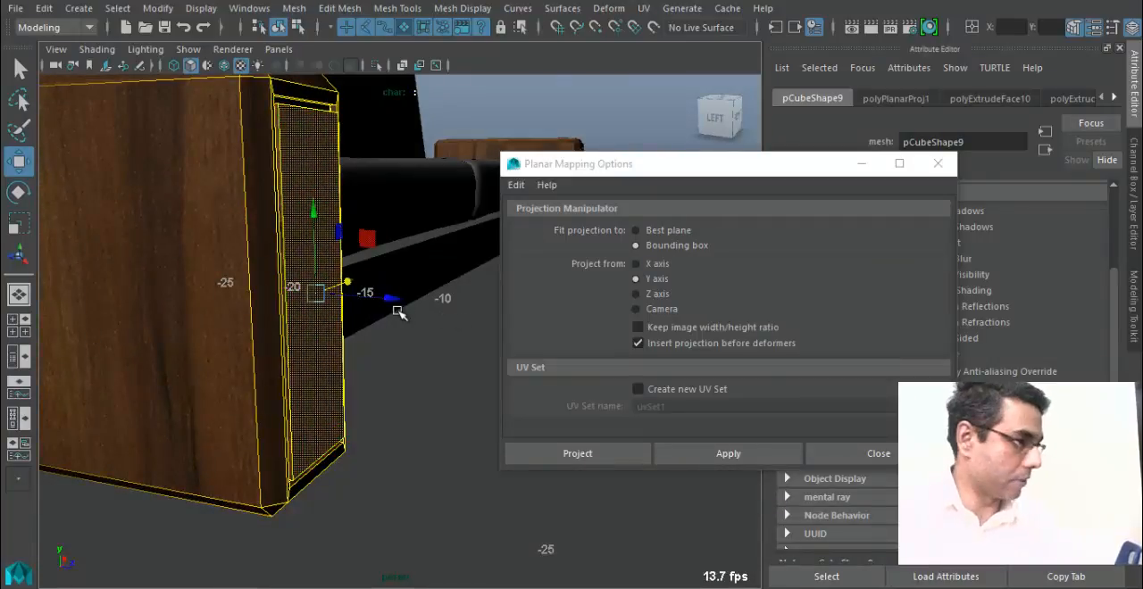
left_click(665, 302)
left_click(602, 452)
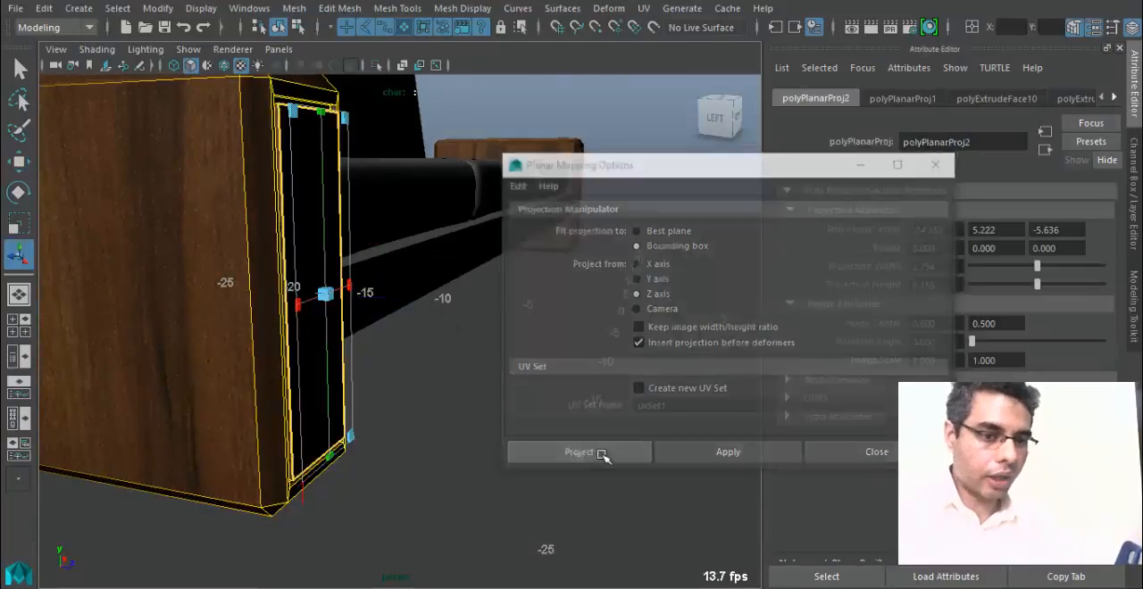
Enlarge the front panel's planar projection to about 6.92 wide and 10.65 high to correct the leather proportions.
left_click_drag(396, 331, 350, 370, "alt")
middle_click_drag(350, 370, 420, 364, "alt")
mouse_move(420, 364)
right_mouse_down("alt")
mouse_move(554, 388)
mouse_move(417, 356)
right_mouse_up("alt")
left_click_drag(373, 315, 445, 306)
left_click_drag(286, 532, 289, 584)
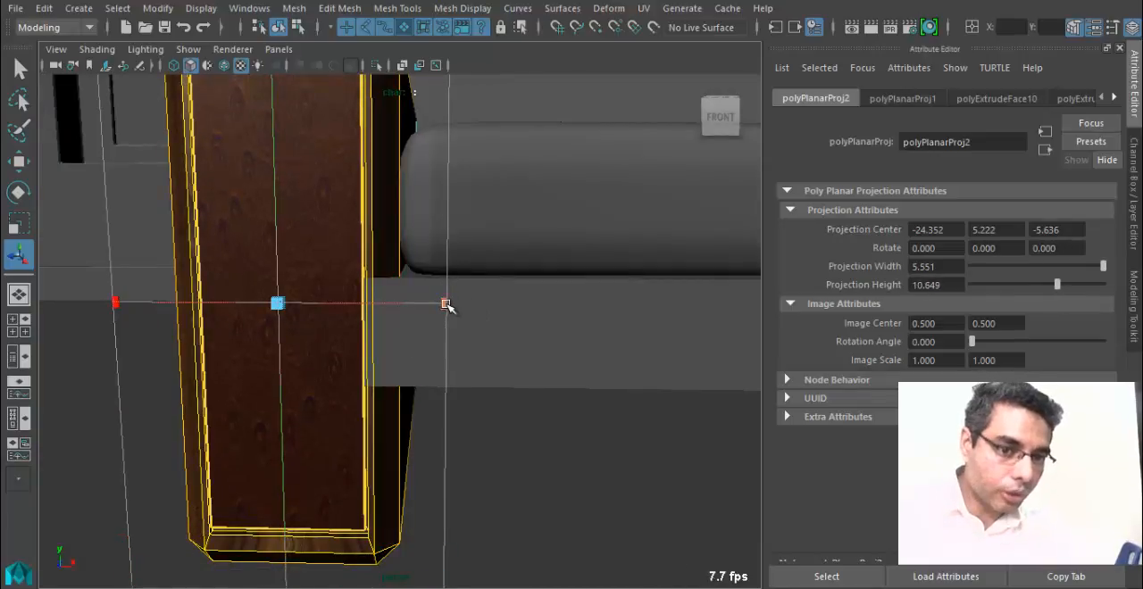
left_click_drag(447, 305, 489, 308)
left_click_drag(331, 260, 413, 346, "alt")
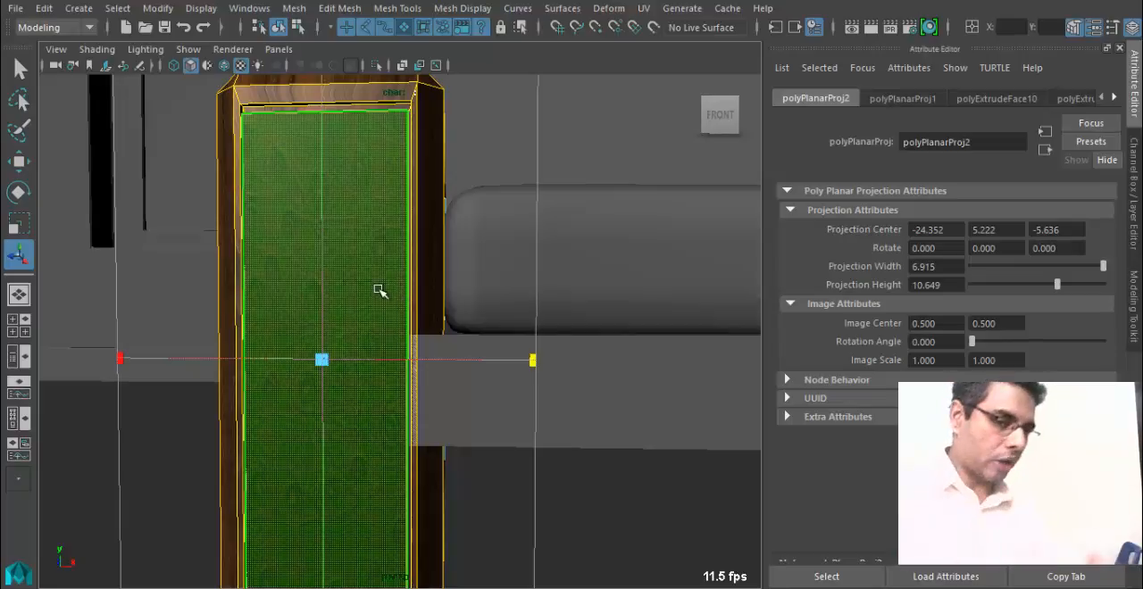
right_click_drag(361, 290, 424, 102)
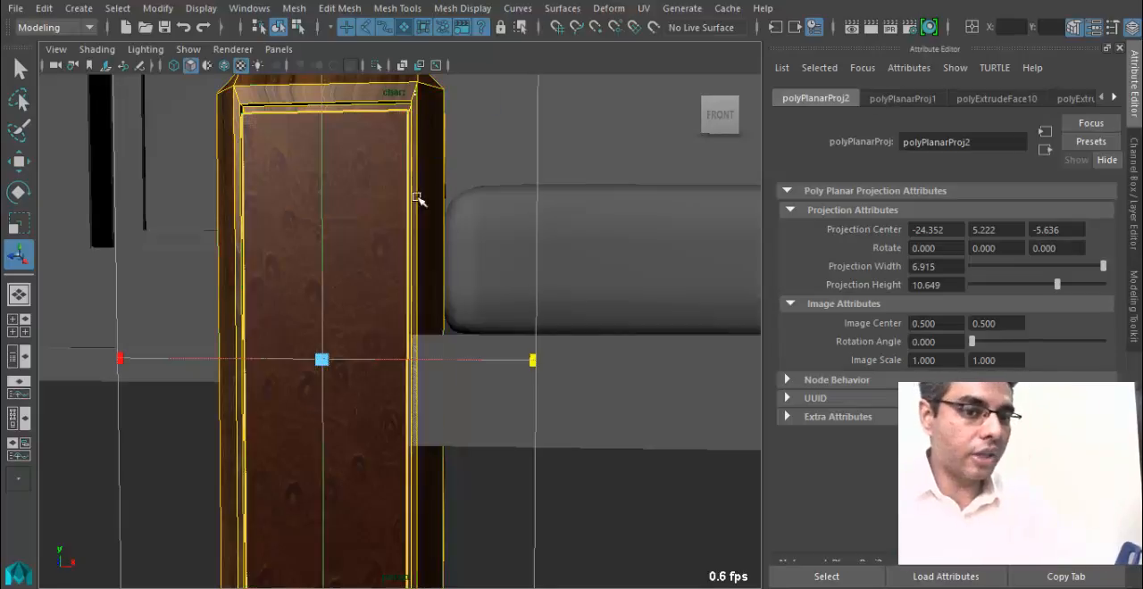
Delete the outdated armrest copy at the sofa's right end.
scroll(357, 295, "down", 2)
left_click_drag(322, 359, 234, 377, "alt")
left_click(158, 327)
scroll(416, 406, "down", 2)
left_click_drag(420, 409, 366, 284, "alt")
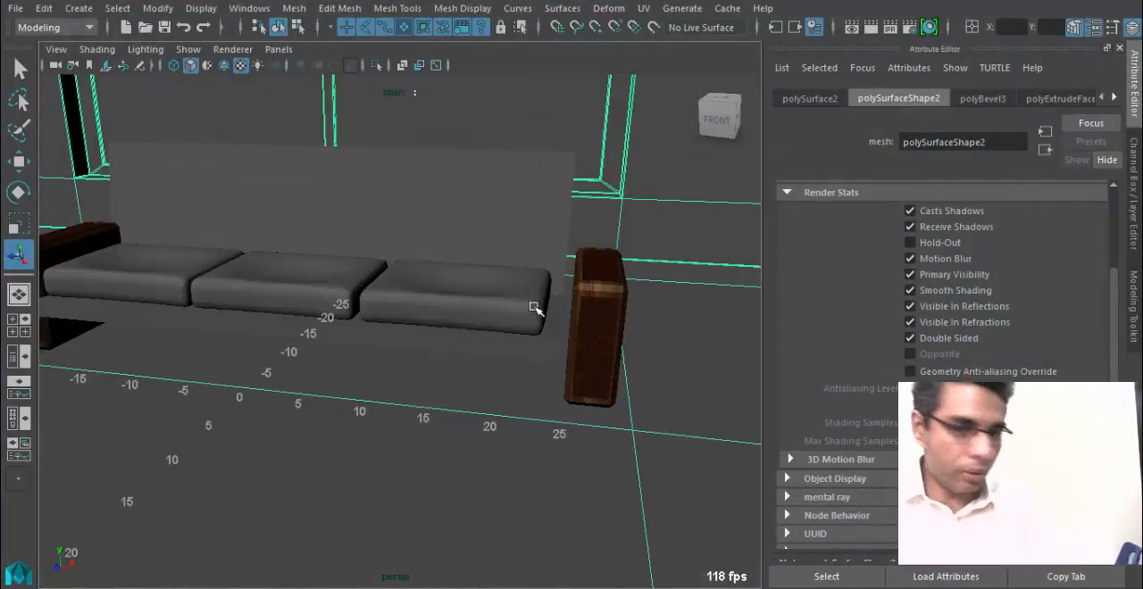
left_click(605, 311)
left_click(241, 373)
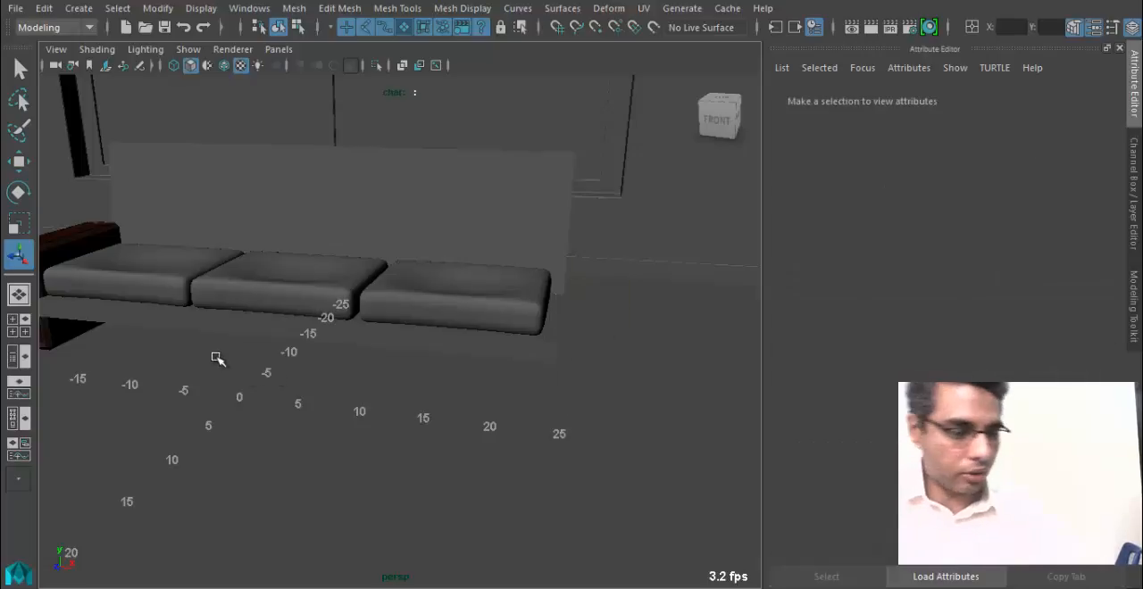
Duplicate the remapped left armrest and move the copy along X to the sofa's right end.
left_click_drag(218, 359, 830, 378, "alt")
left_click(205, 282)
key("ctrl+d")
key("w")
key("f")
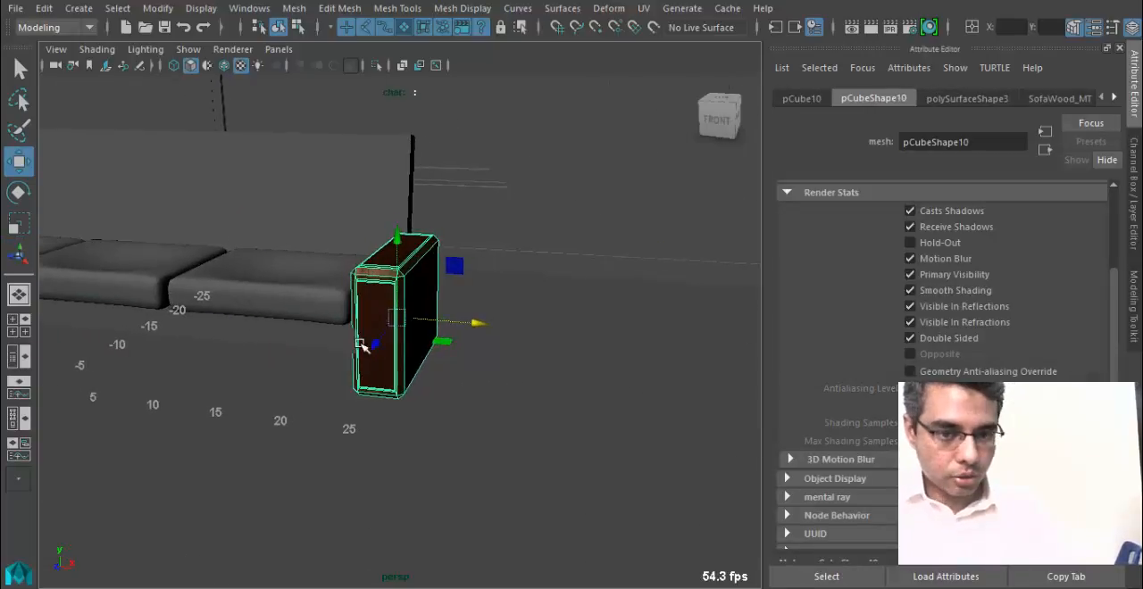
mouse_move(451, 323)
left_mouse_down()
mouse_move(480, 327)
mouse_move(454, 322)
left_mouse_up()
left_click_drag(250, 362, 345, 344, "alt")
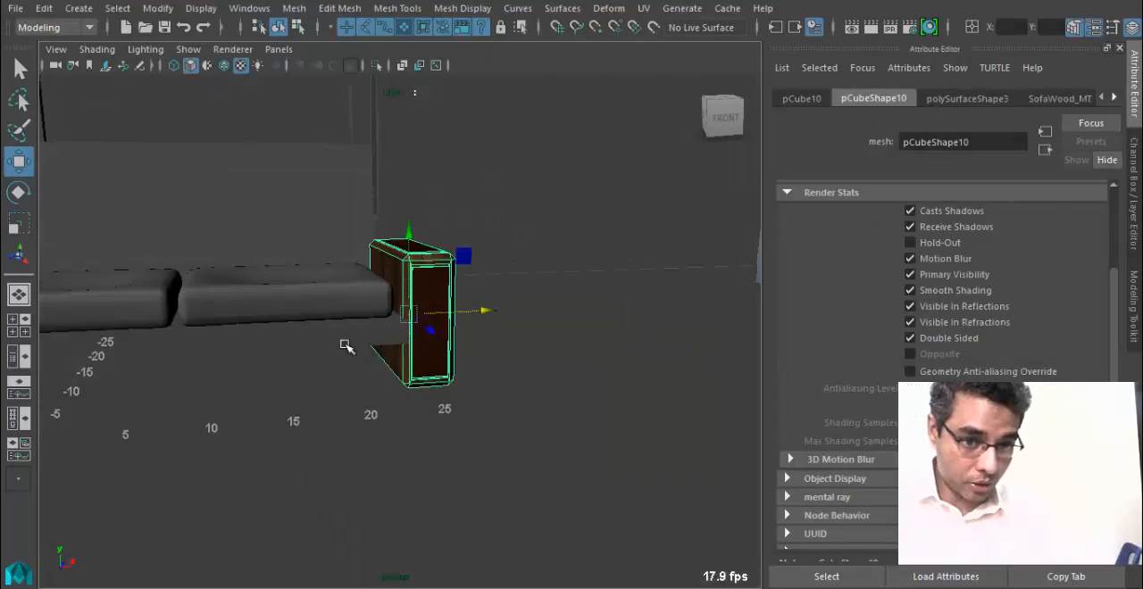
middle_click_drag(345, 344, 525, 364, "alt")
Duplicate the left armrest again and move the copy along X in front of the seat cushions.
right_click_drag(525, 364, 326, 363, "alt")
mouse_move(326, 363)
left_mouse_down("alt")
mouse_move(408, 352)
mouse_move(334, 357)
left_mouse_up("alt")
middle_click_drag(334, 357, 424, 357, "alt")
right_click_drag(424, 357, 472, 357, "alt")
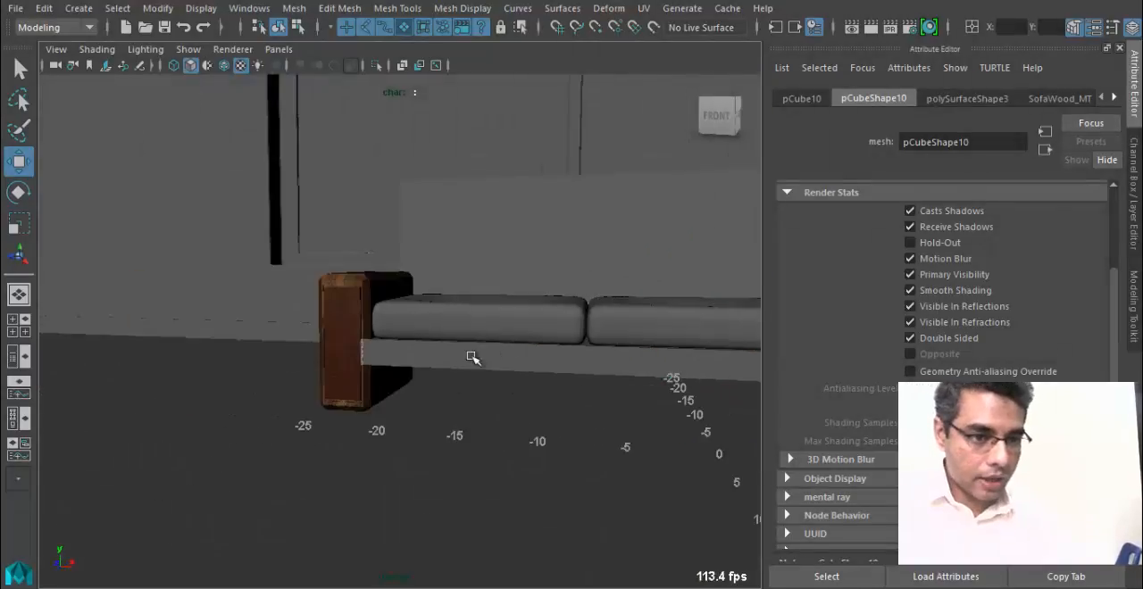
left_click_drag(472, 357, 522, 404, "alt")
middle_click_drag(522, 403, 335, 384, "alt")
mouse_move(335, 384)
left_mouse_down("alt")
mouse_move(336, 328)
mouse_move(410, 373)
mouse_move(360, 375)
mouse_move(365, 349)
mouse_move(329, 375)
left_mouse_up("alt")
left_click(352, 360)
left_click(326, 373)
left_click(112, 357)
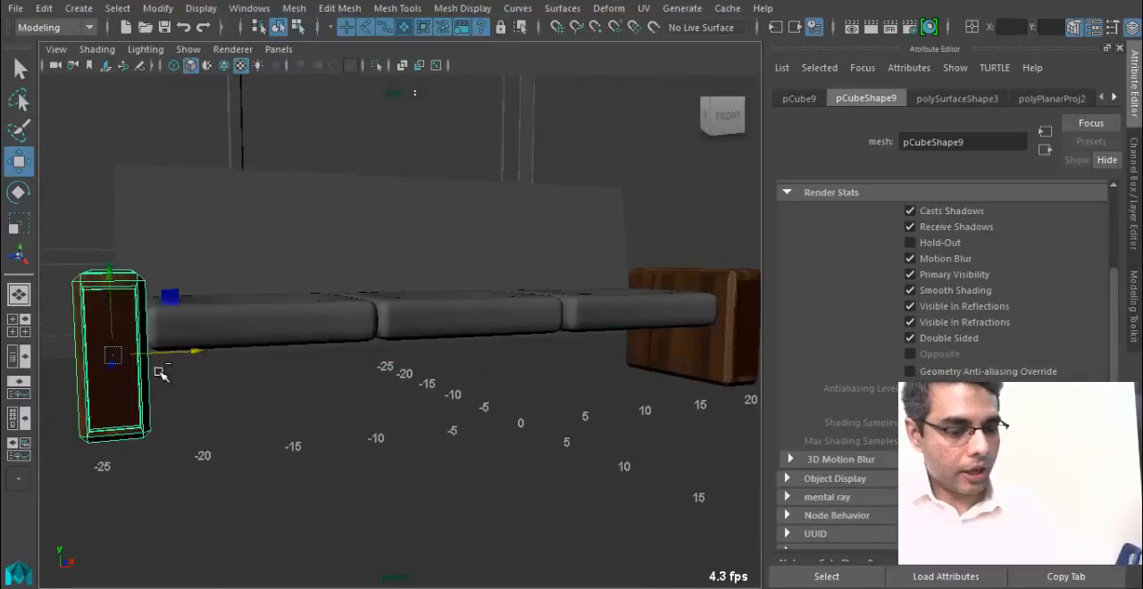
key("ctrl+d")
left_click_drag(174, 369, 339, 392)
Try to flatten the new armrest copy by scaling down its height and lowering it beneath the cushions.
key("r")
left_click_drag(333, 299, 348, 376)
right_click_drag(350, 379, 518, 452, "alt")
middle_click_drag(426, 411, 543, 338, "alt")
right_click_drag(237, 403, 348, 353, "alt")
key("w")
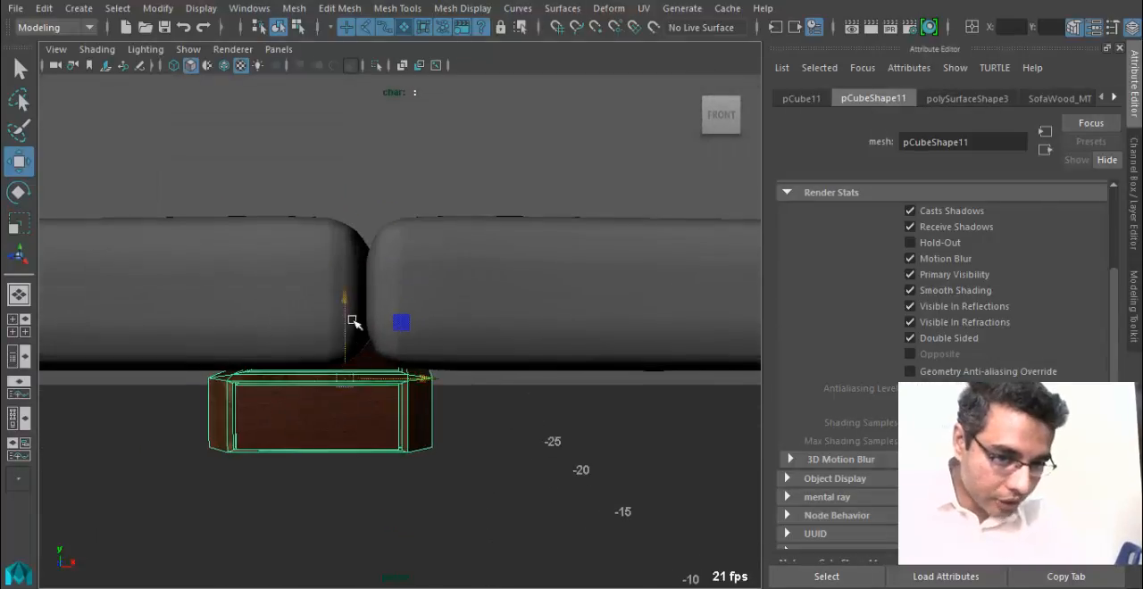
left_click_drag(347, 306, 351, 365)
middle_click_drag(328, 414, 362, 367, "alt")
left_click_drag(362, 367, 345, 350, "alt")
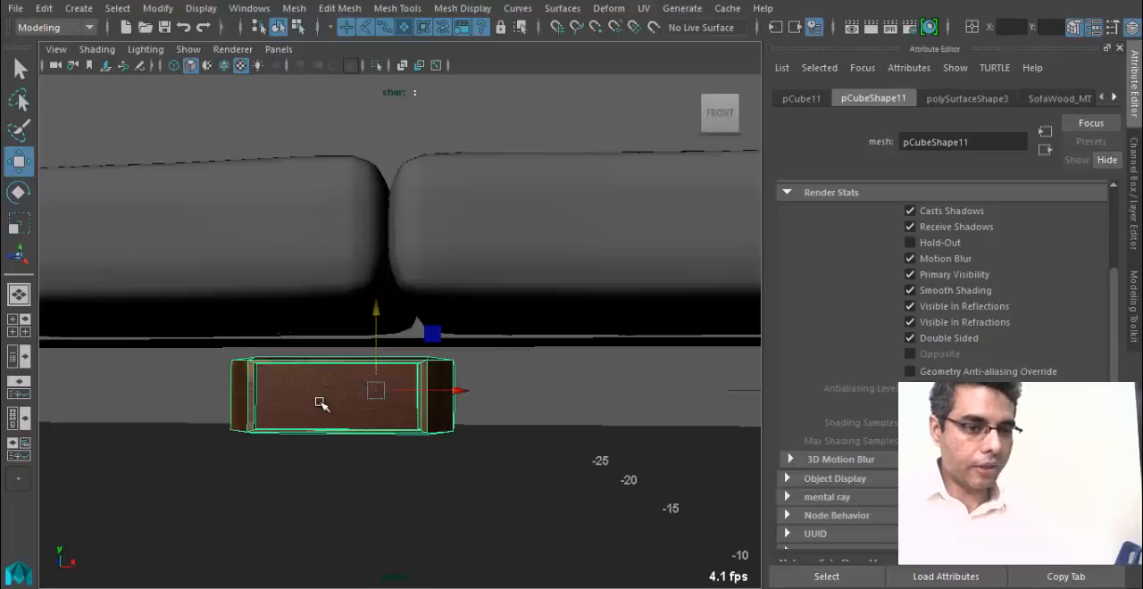
Select the vertices along the middle armrest copy's right side in the front view.
key("space")
key("space")
middle_click_drag(320, 403, 298, 370, "alt")
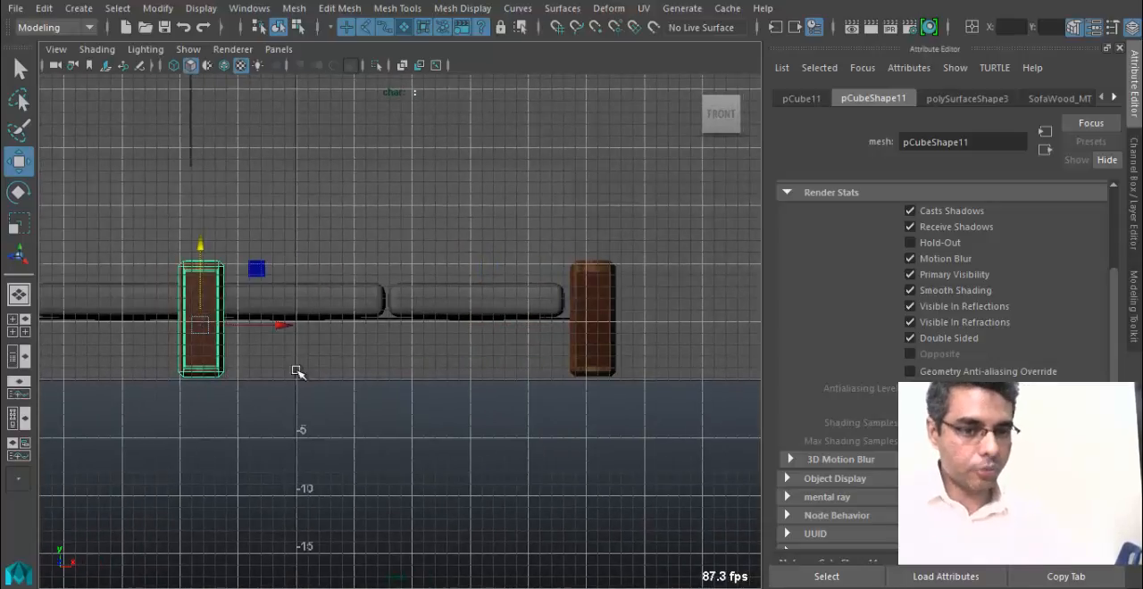
left_click(1120, 48)
key("f")
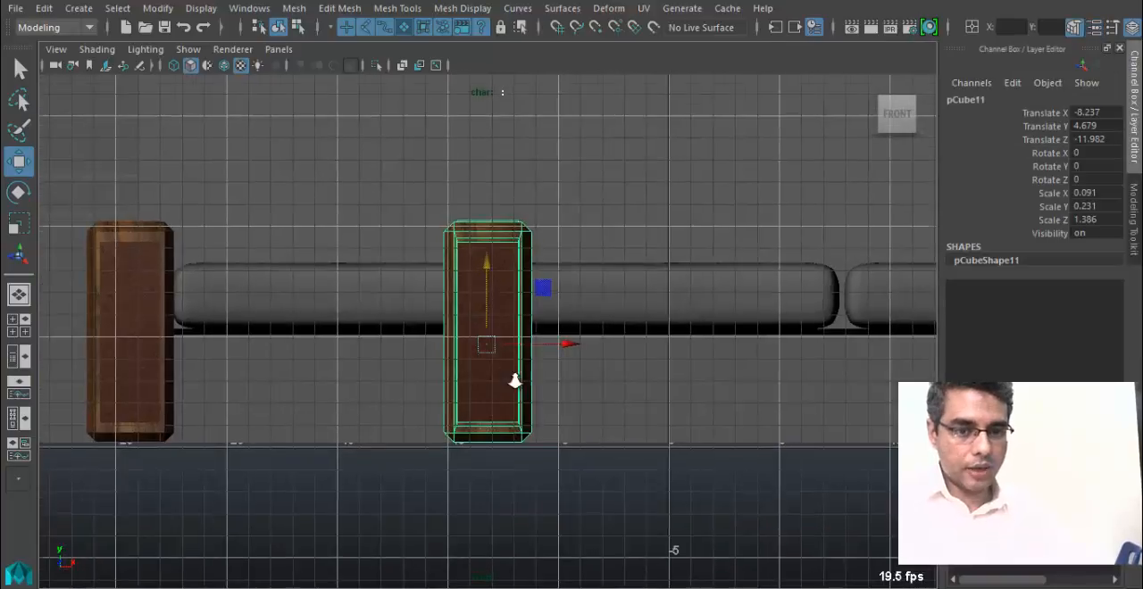
right_click_drag(503, 223, 416, 122)
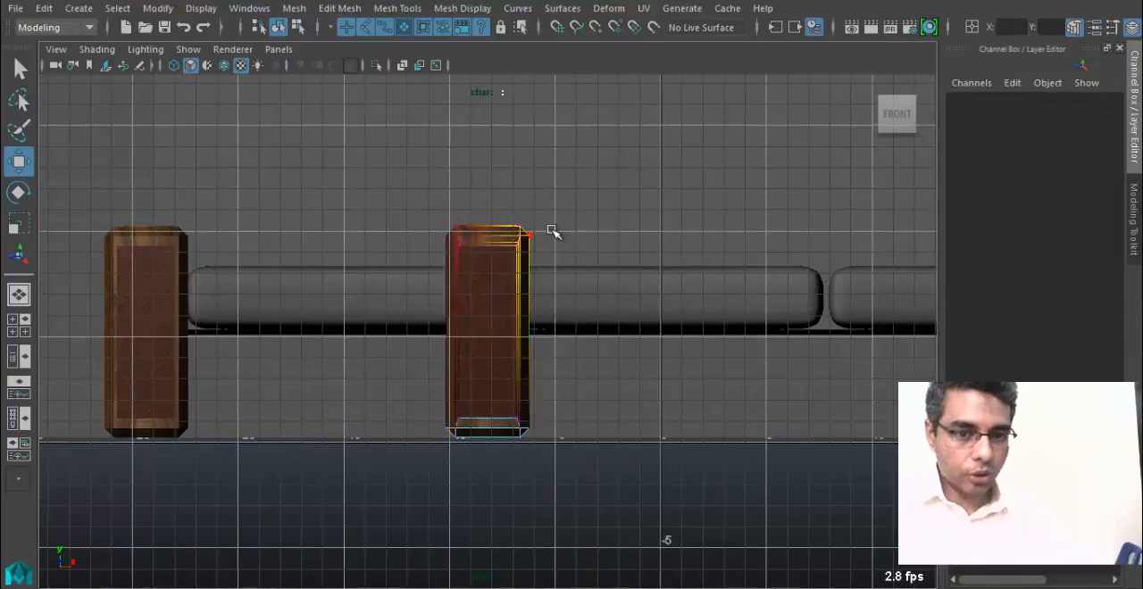
left_click_drag(595, 491, 597, 492)
middle_click_drag(646, 359, 506, 325, "alt")
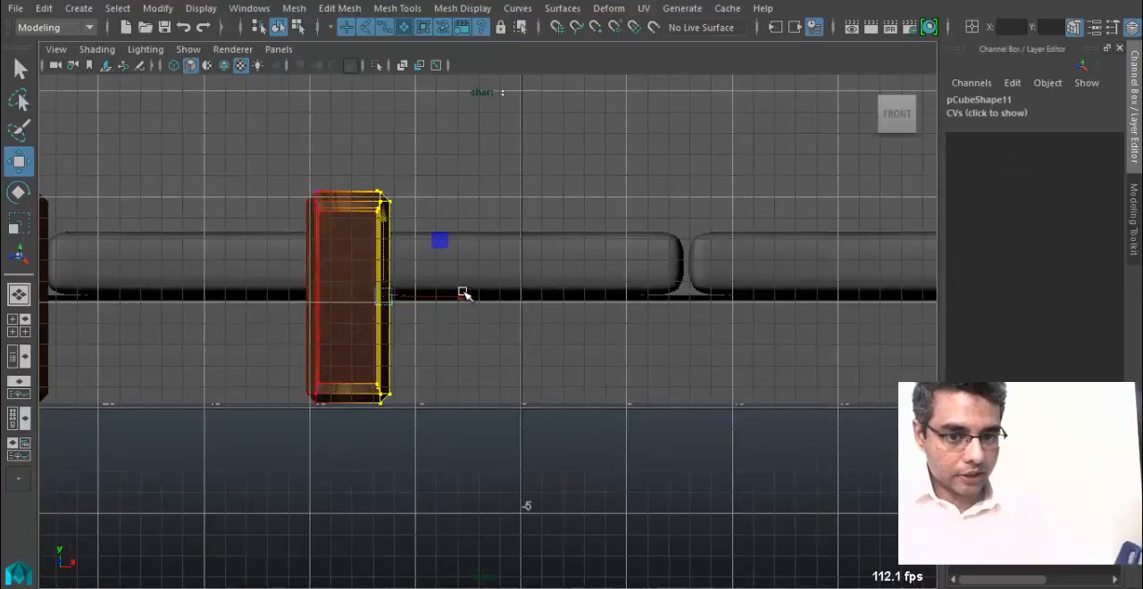
Undo the trial vertex move made with soft selection and turn off Soft Select for the Move tool.
left_click_drag(449, 297, 507, 297)
key("ctrl+z")
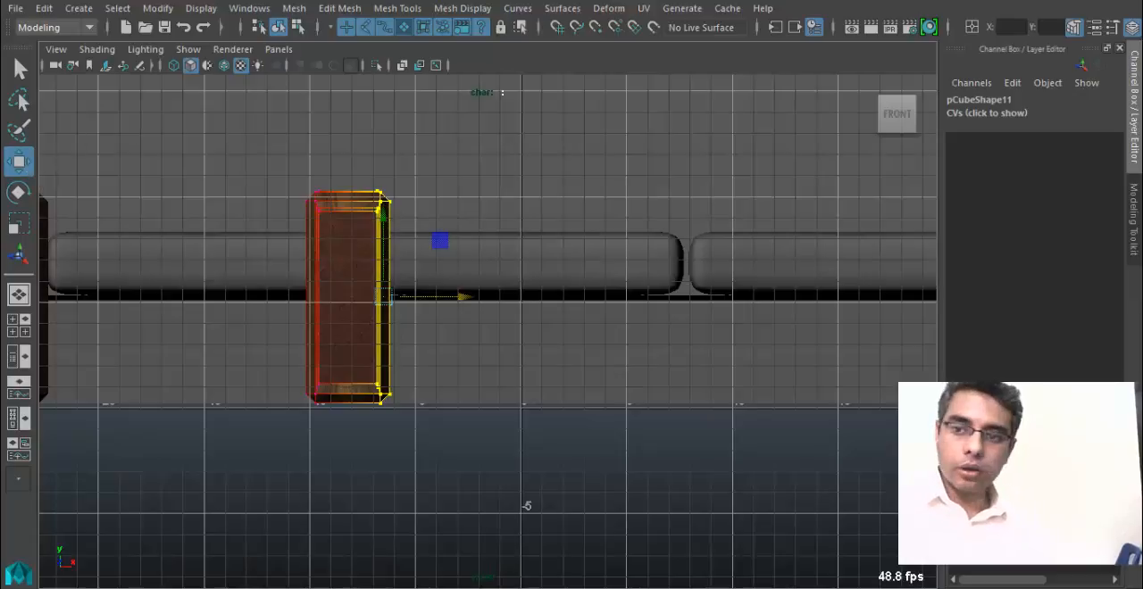
left_click(1112, 27)
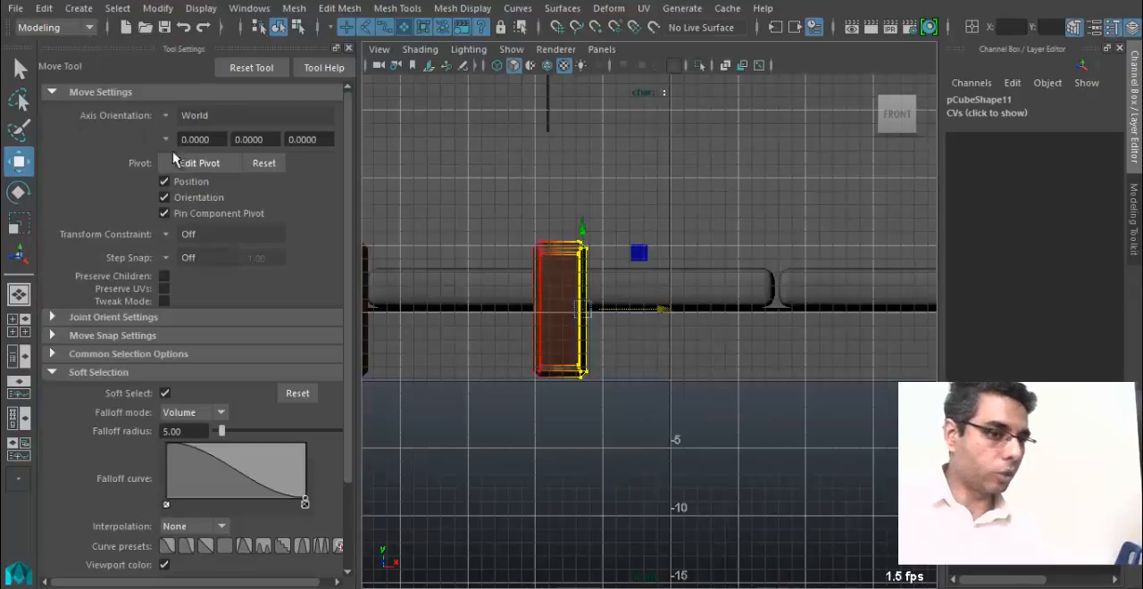
left_click(164, 394)
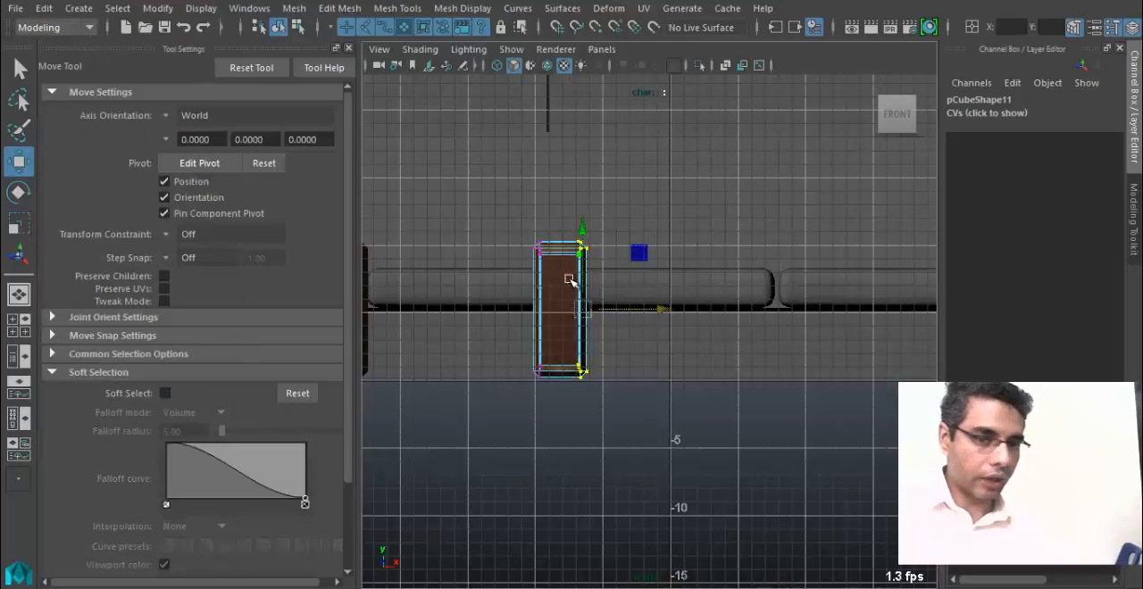
left_click(349, 47)
Move the selected vertices along X to stretch the copy up to the right armrest's inner side.
left_click_drag(459, 305, 875, 334)
middle_click_drag(875, 334, 567, 316, "alt")
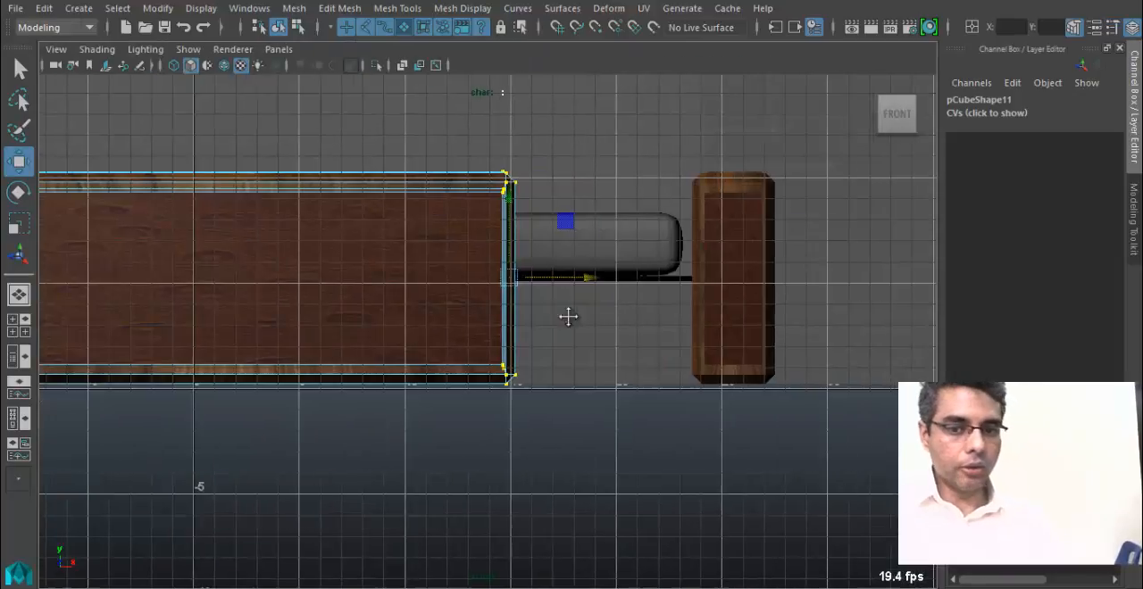
left_click_drag(604, 267, 766, 273)
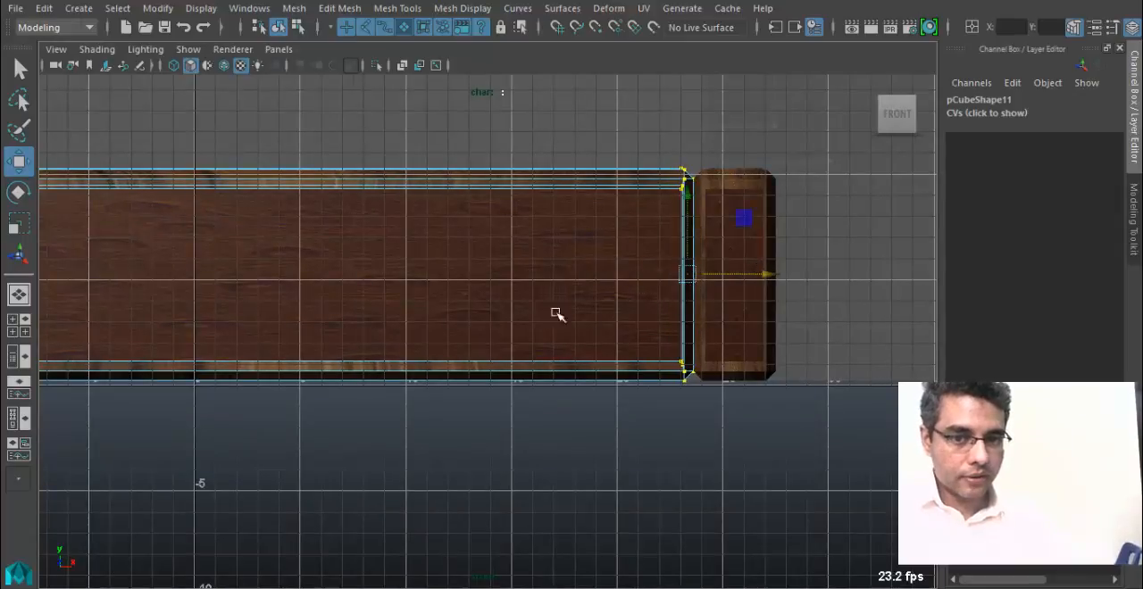
Select the vertices at the base copy's left end and move them along X to the left armrest's inner side.
middle_click_drag(362, 309, 706, 332, "alt")
left_click_drag(387, 468, 389, 482)
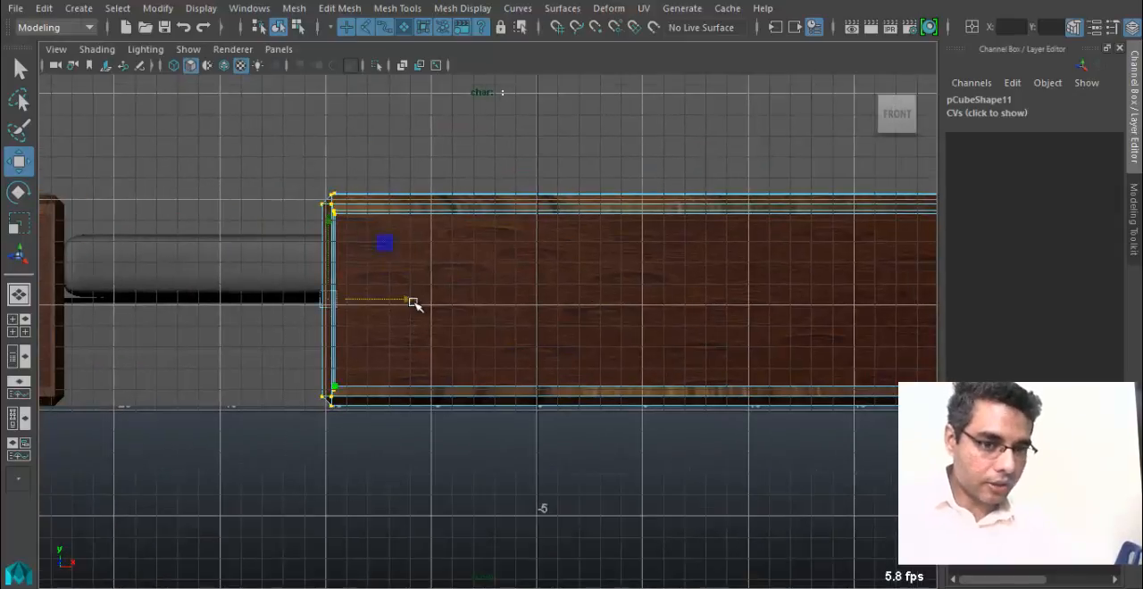
left_click_drag(410, 302, 153, 292)
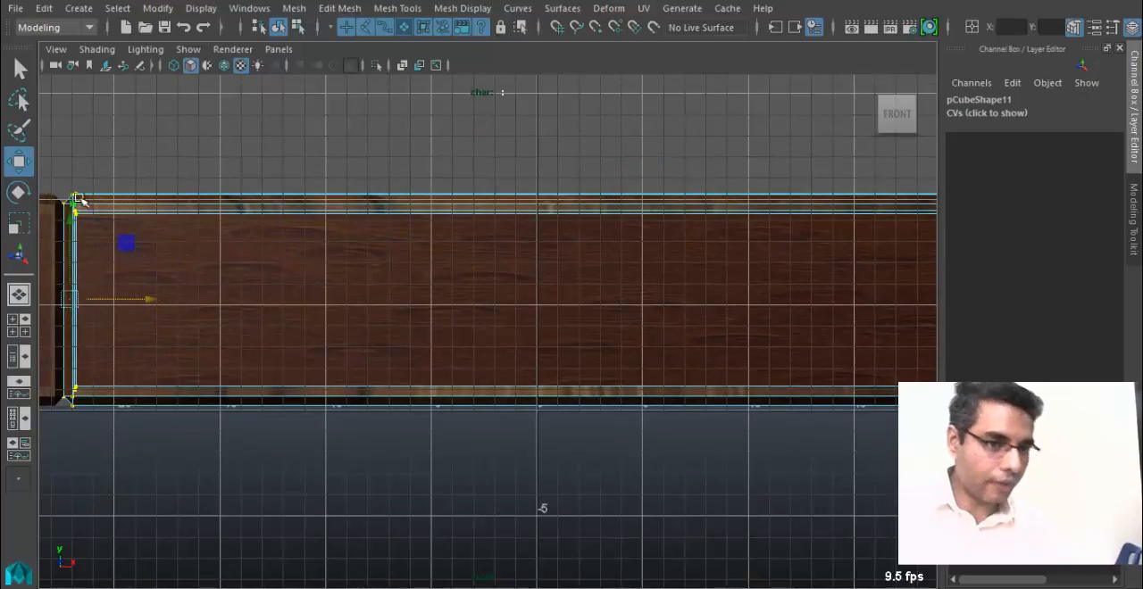
scroll(497, 390, "down", 5)
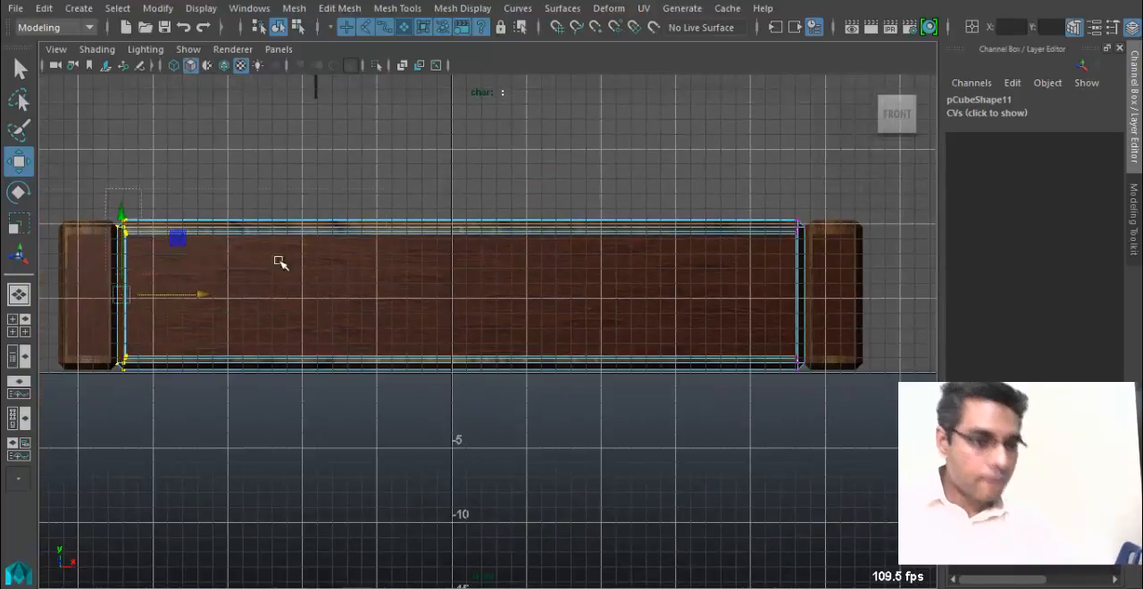
Lower the base's upper vertices to just beneath the cushions and raise its lower vertices clear of the floor.
left_click_drag(279, 261, 869, 274)
left_click_drag(464, 149, 452, 233)
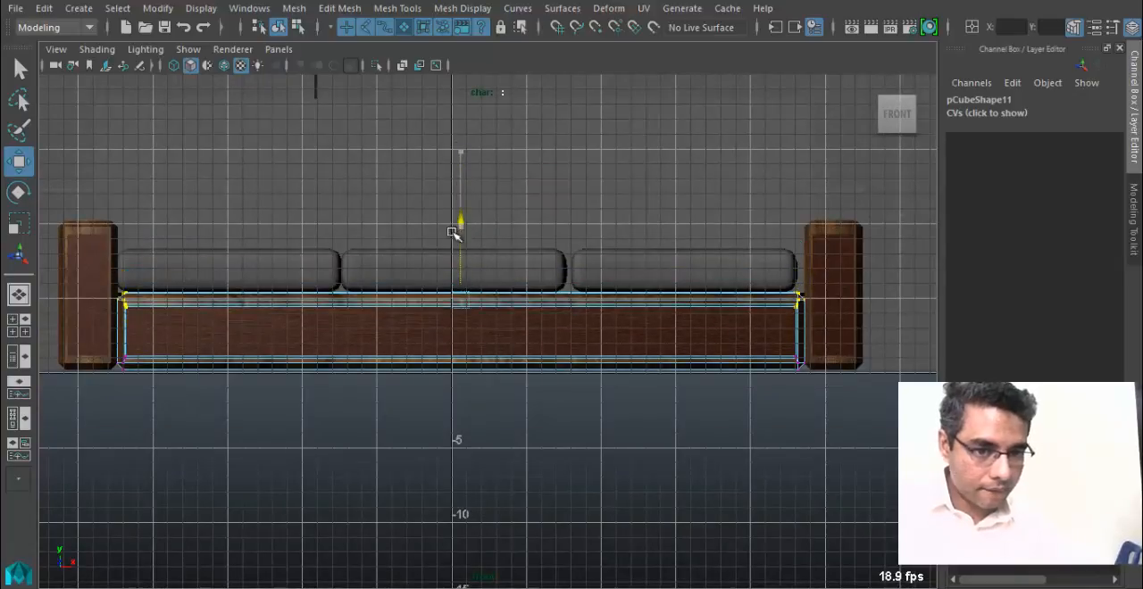
left_click_drag(253, 394, 859, 401)
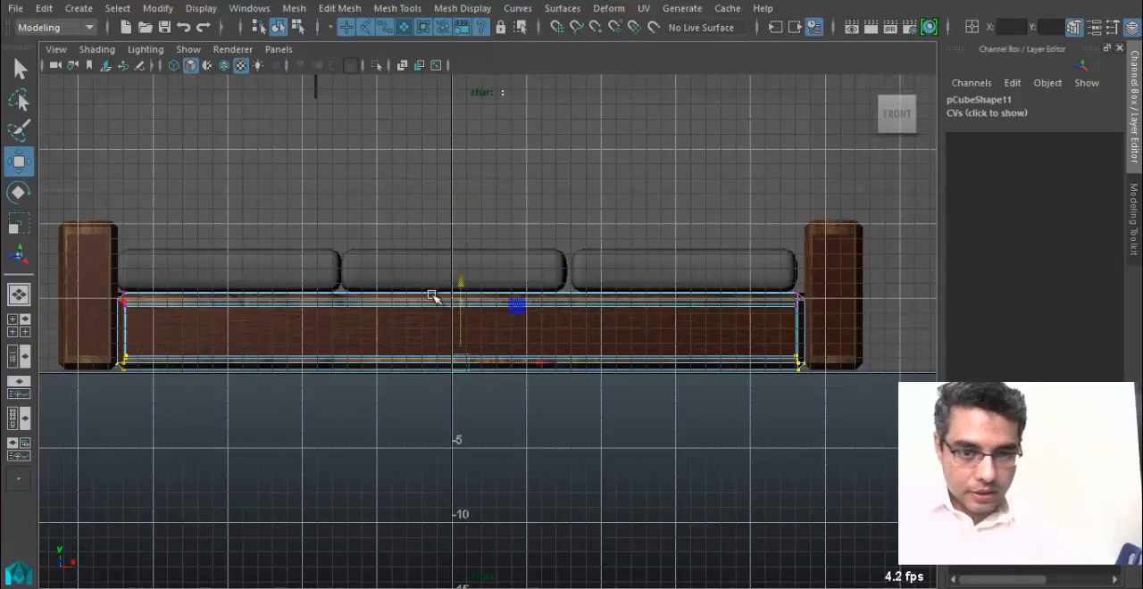
mouse_move(460, 289)
left_mouse_down()
mouse_move(464, 262)
mouse_move(459, 280)
left_mouse_up()
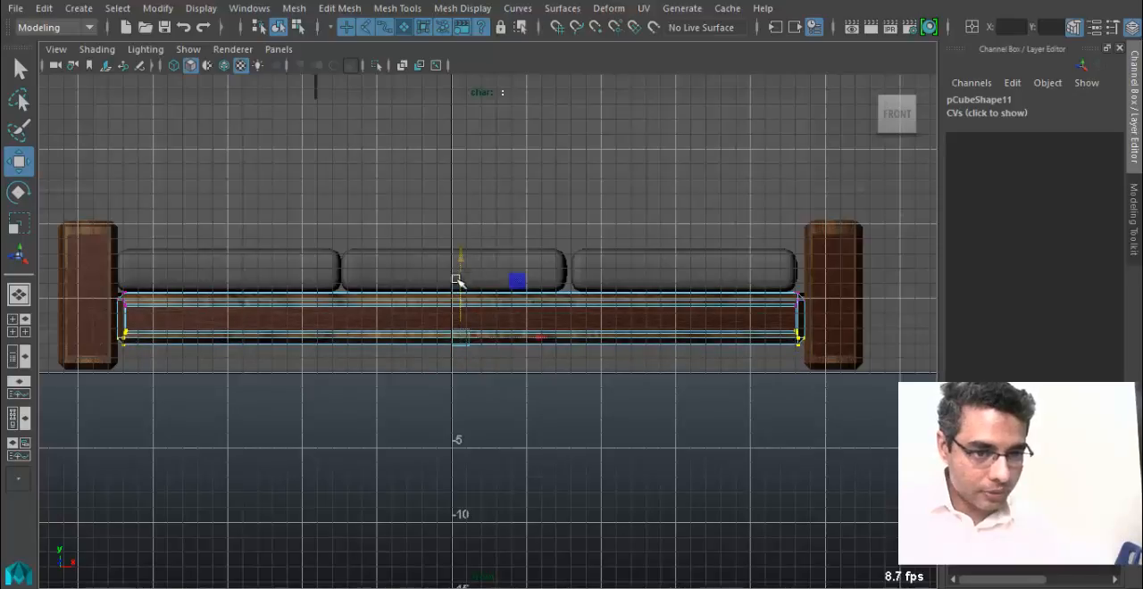
Select the vertices at each end of the base in turn and fine-tune them along X against the armrests.
middle_click_drag(459, 281, 714, 329, "alt")
right_click_drag(714, 329, 748, 359, "alt")
left_click_drag(309, 234, 385, 367)
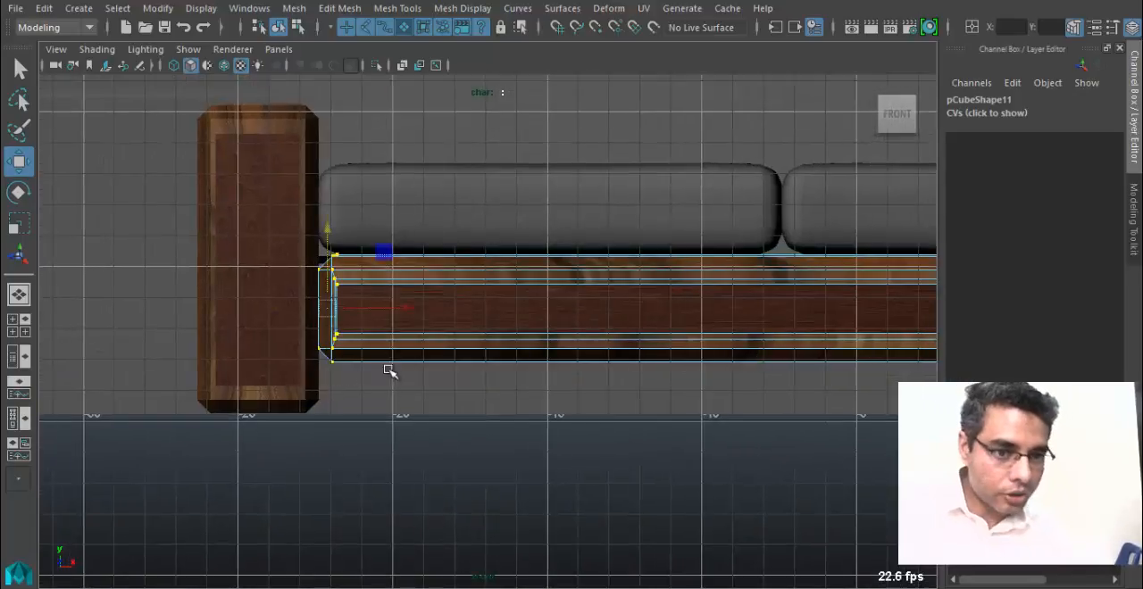
scroll(563, 327, "down", 1)
middle_click_drag(562, 327, 143, 323, "alt")
middle_click_drag(793, 282, 248, 272, "alt")
left_click_drag(628, 386, 628, 387)
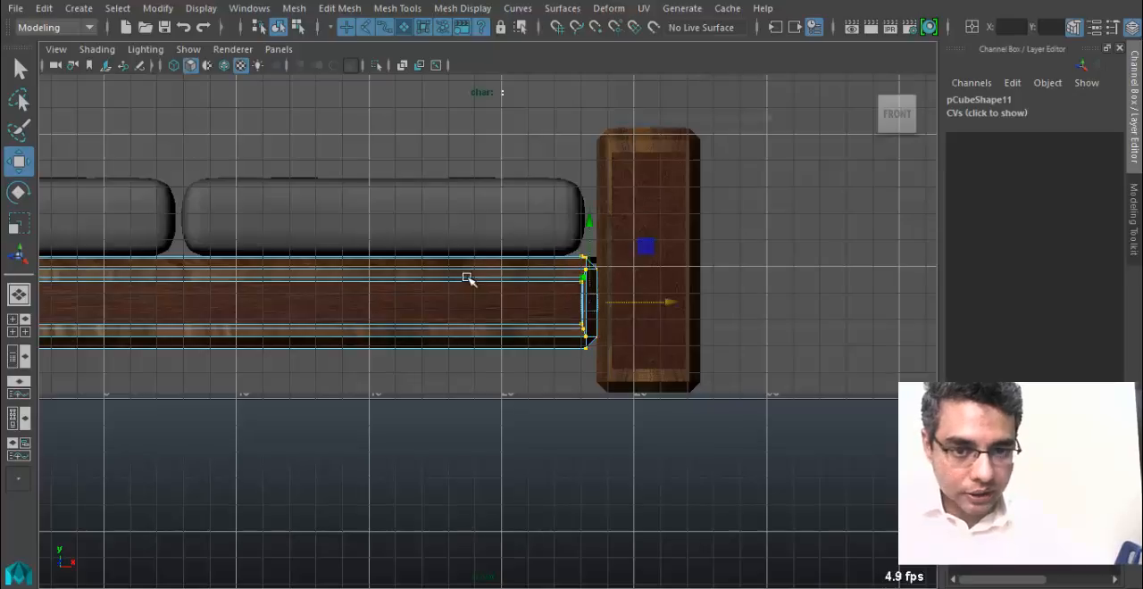
Leave vertex editing on the base and return to the perspective view of the sofa.
right_click_drag(466, 124, 555, 108)
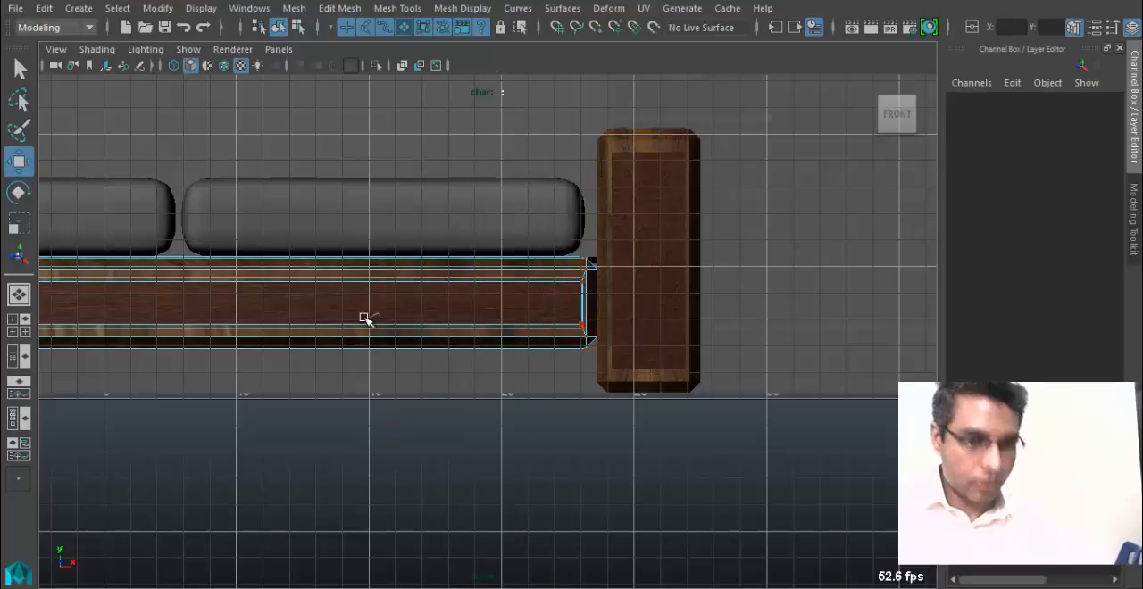
right_click_drag(406, 206, 425, 141)
key("space")
left_click_drag(354, 270, 360, 262)
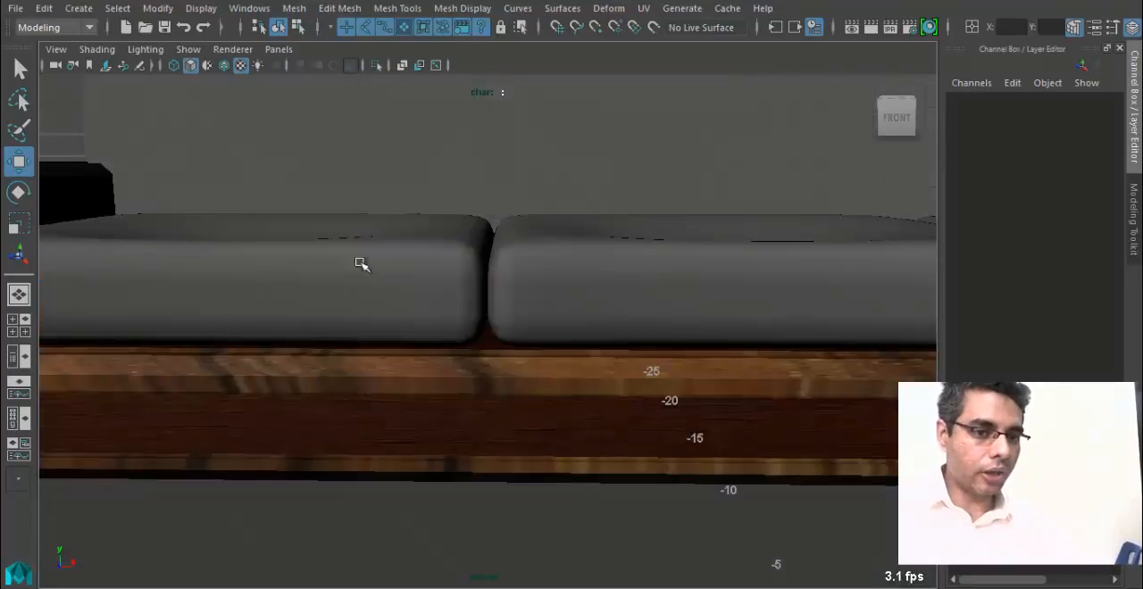
scroll(359, 262, "down", 2)
middle_click_drag(183, 329, 296, 331, "alt")
left_click_drag(296, 331, 357, 336, "alt")
scroll(500, 482, "down", 3)
Examine the wood texture along the stretched base from several angles for distortion.
left_click(500, 482)
mouse_move(632, 454)
left_mouse_down("alt")
mouse_move(493, 445)
mouse_move(475, 424)
mouse_move(574, 416)
mouse_move(616, 422)
mouse_move(623, 437)
left_mouse_up("alt")
left_click_drag(490, 447, 510, 428, "alt")
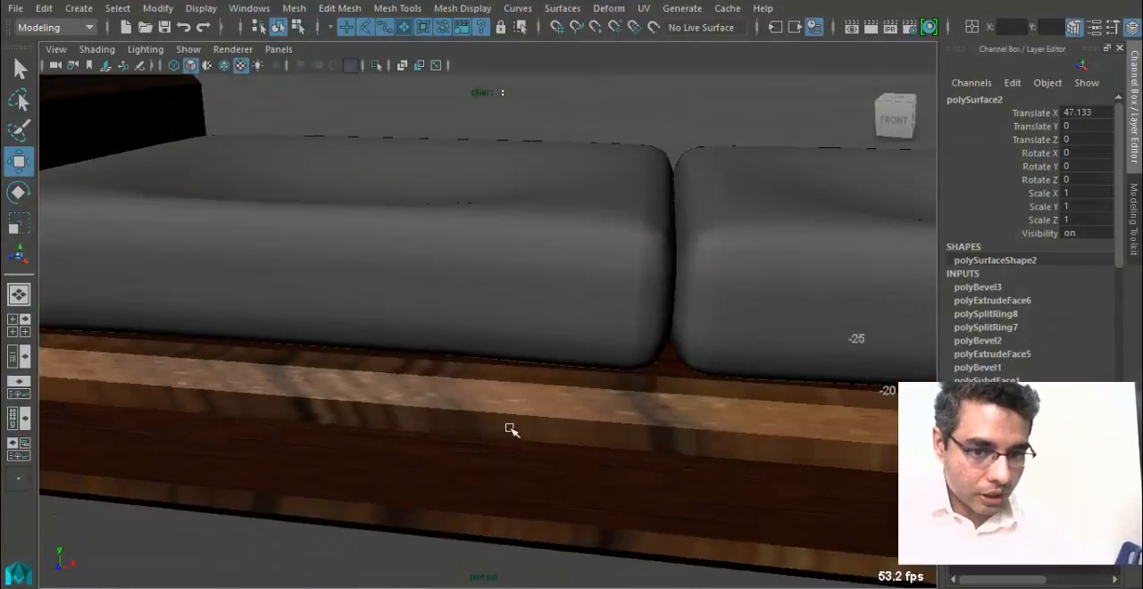
left_click_drag(409, 381, 482, 371, "alt")
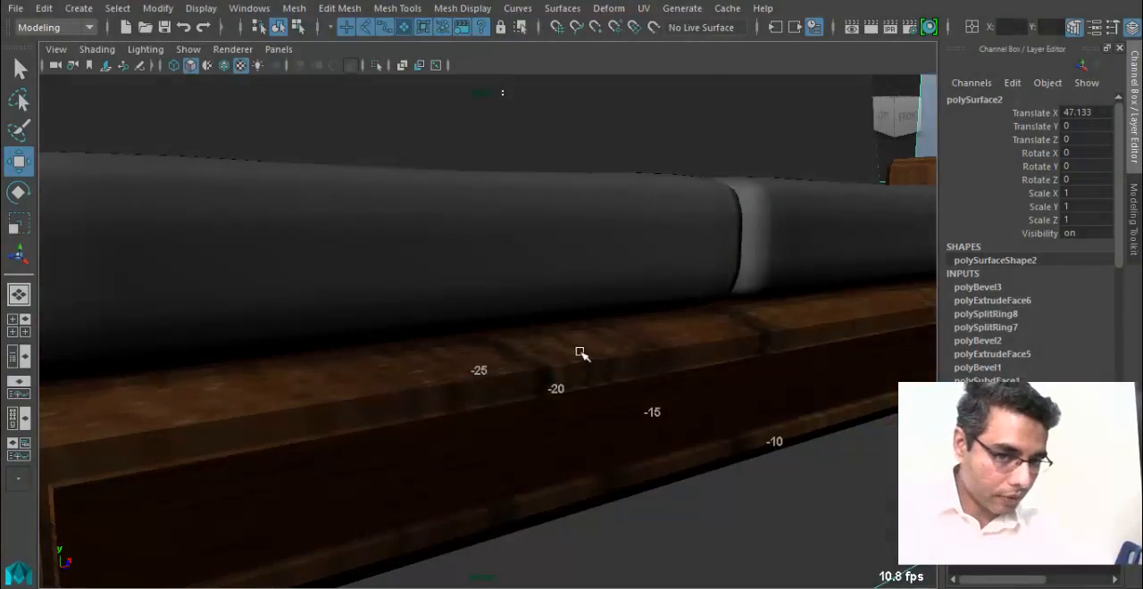
left_click_drag(633, 442, 408, 408, "alt")
left_click(703, 376)
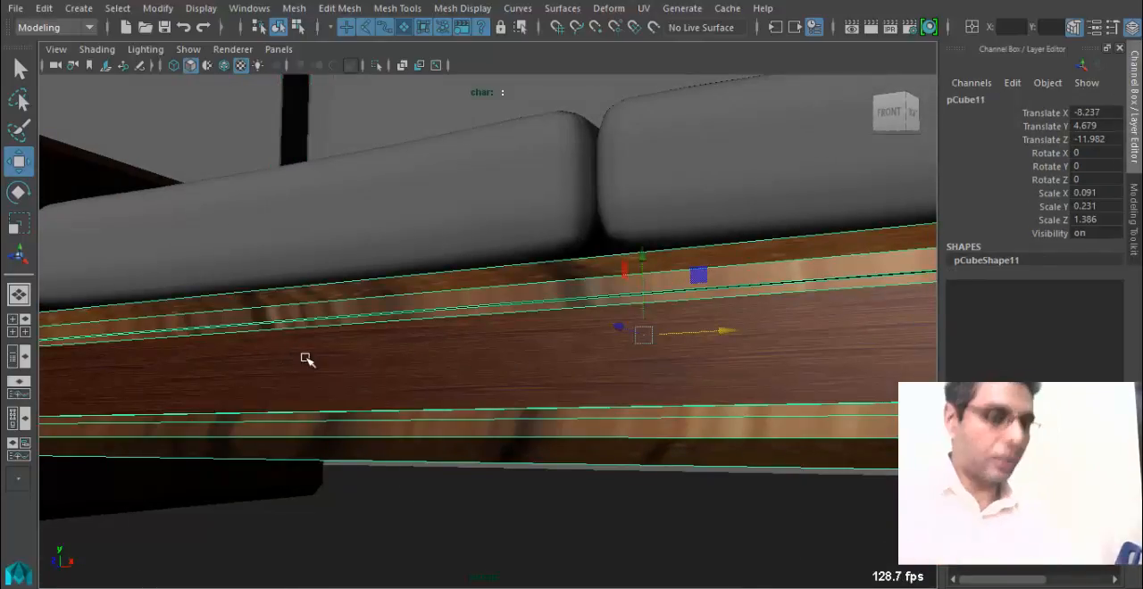
right_click_drag(394, 361, 219, 383, "alt")
left_click_drag(219, 383, 398, 384, "alt")
left_click_drag(311, 356, 378, 355, "alt")
right_click_drag(377, 354, 382, 170)
right_click_drag(377, 128, 376, 169)
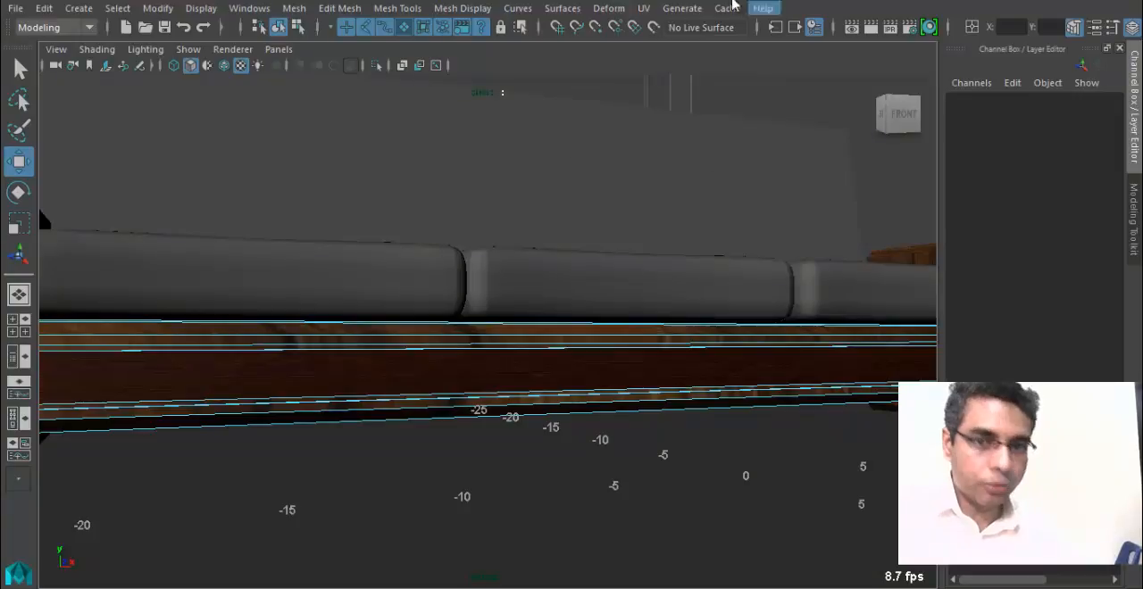
left_click_drag(354, 402, 379, 392, "alt")
right_click_drag(378, 393, 473, 101)
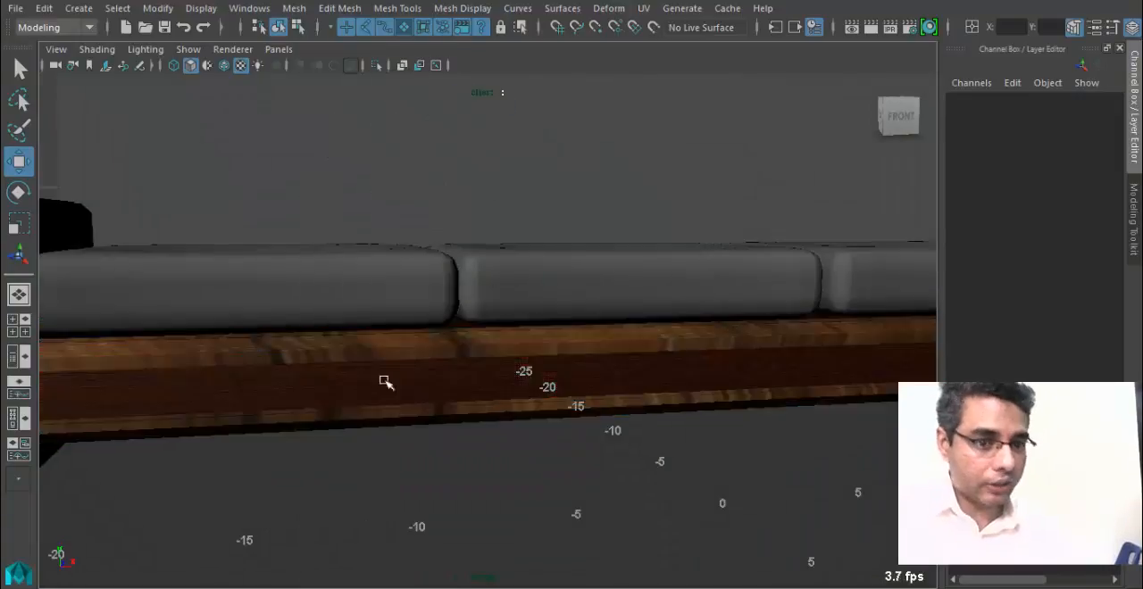
left_click_drag(383, 383, 370, 346, "alt")
left_click_drag(275, 366, 500, 347, "alt")
Apply automatic UV mapping to the sofa base and return to object mode.
left_click(496, 342)
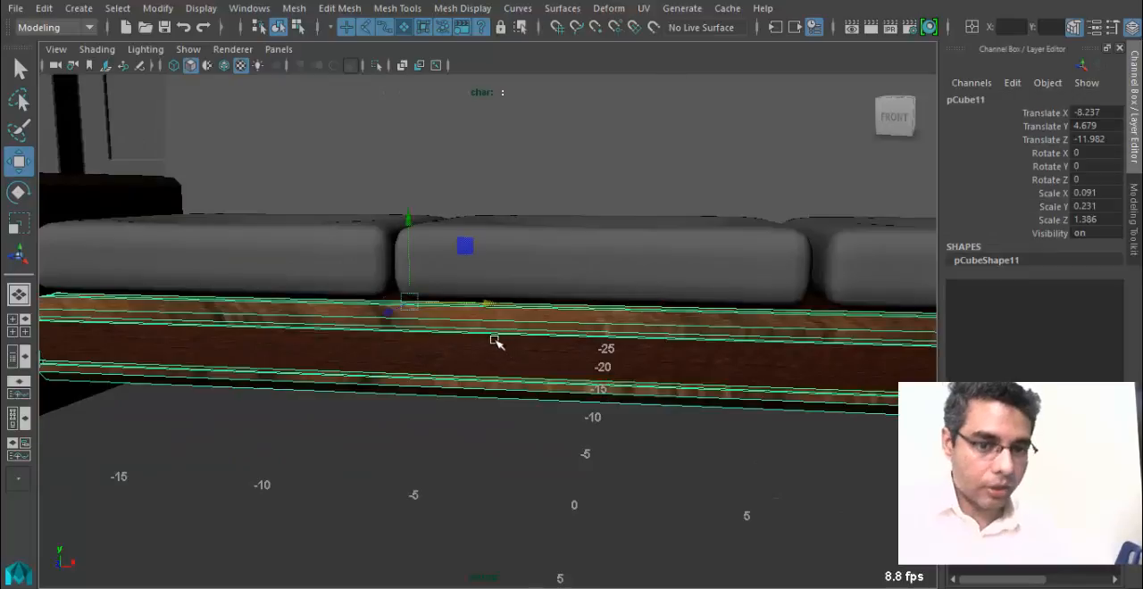
left_click(643, 8)
left_click(705, 88)
left_click_drag(622, 395, 618, 345, "alt")
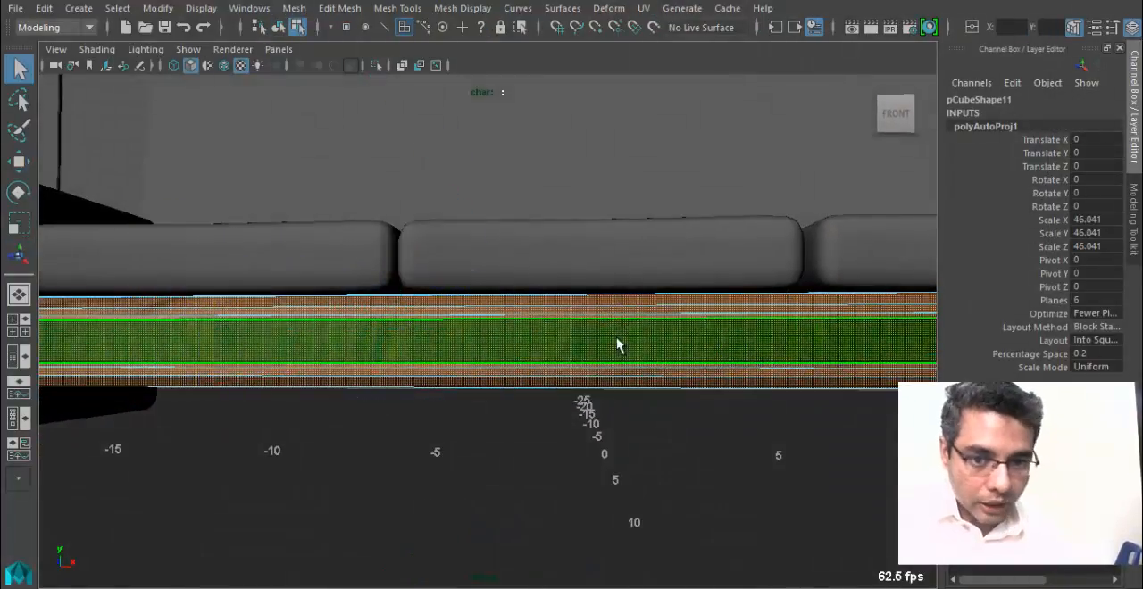
right_click_drag(617, 345, 675, 93)
left_click(525, 401)
left_click_drag(514, 414, 571, 354, "alt")
left_click(553, 225)
left_click_drag(553, 230, 225, 261, "alt")
key("Delete")
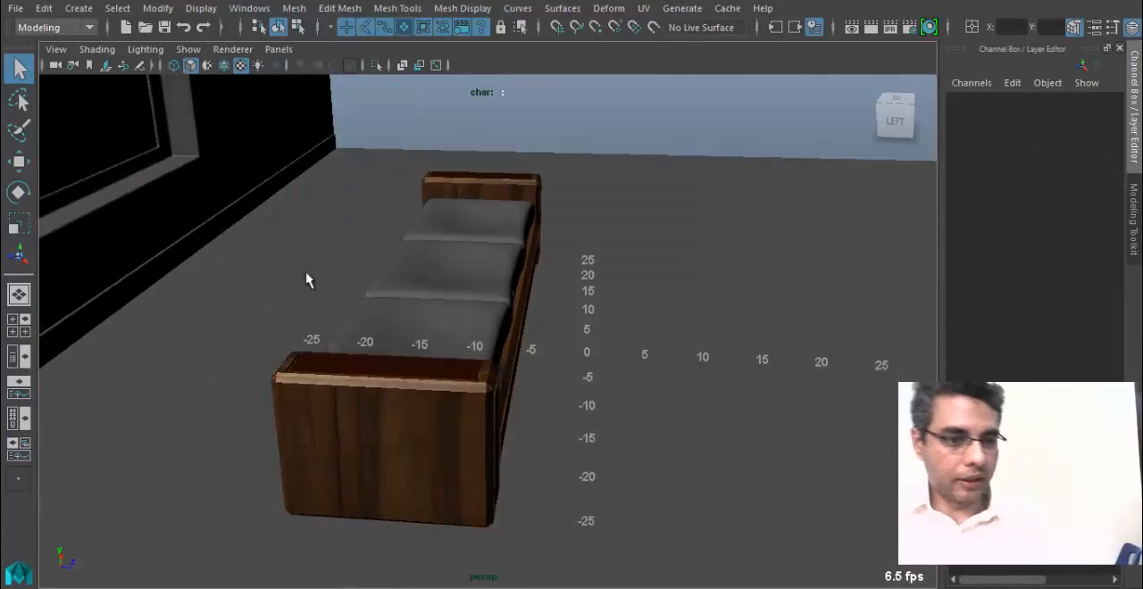
Duplicate the left armrest and raise the copy to about 11.9 in Y, above the original.
left_click(379, 362)
left_click_drag(379, 362, 374, 449, "alt")
key("ctrl+d")
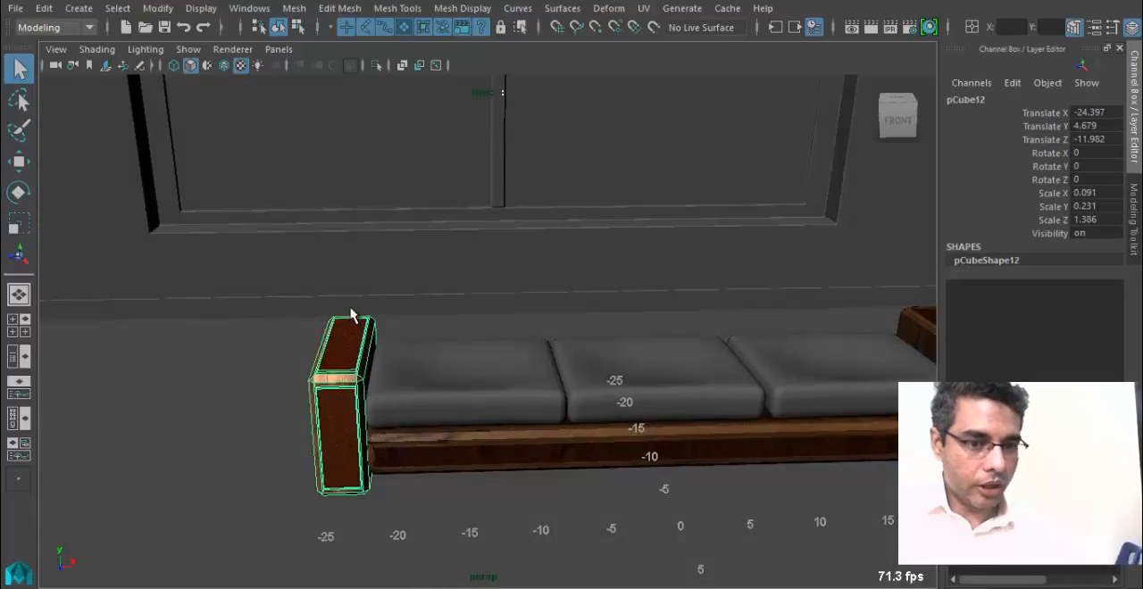
key("w")
left_click_drag(350, 330, 345, 249)
Rotate the raised armrest copy to exactly -90 degrees about Y so it runs parallel to the seat.
key("e")
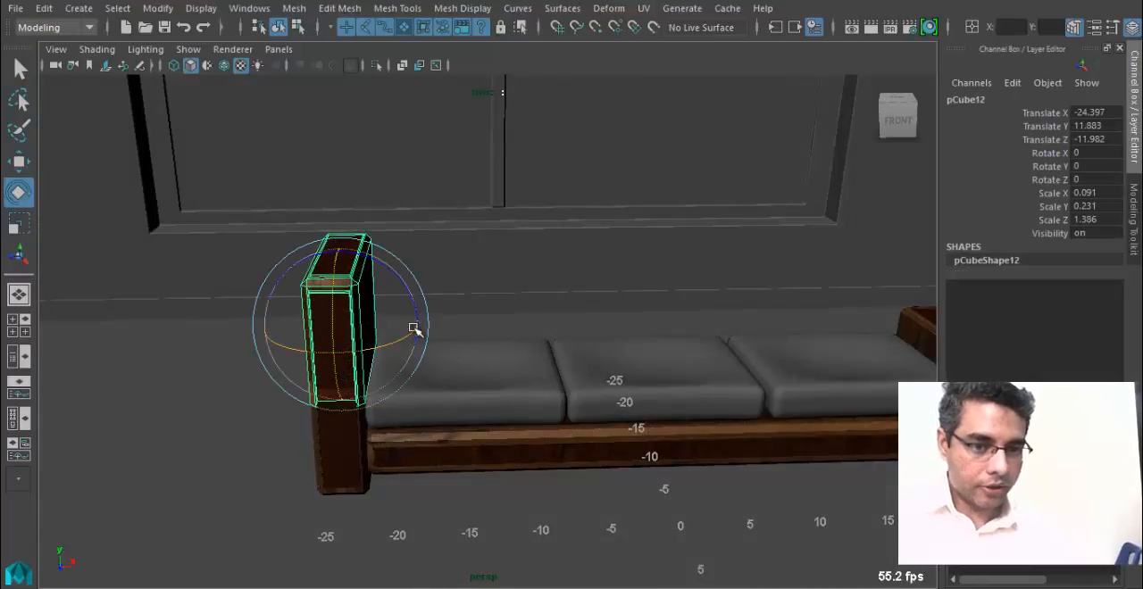
mouse_move(393, 340)
left_mouse_down()
mouse_move(306, 339)
mouse_move(357, 351)
mouse_move(351, 362)
mouse_move(386, 350)
left_mouse_up()
left_click_drag(616, 339, 556, 331, "alt")
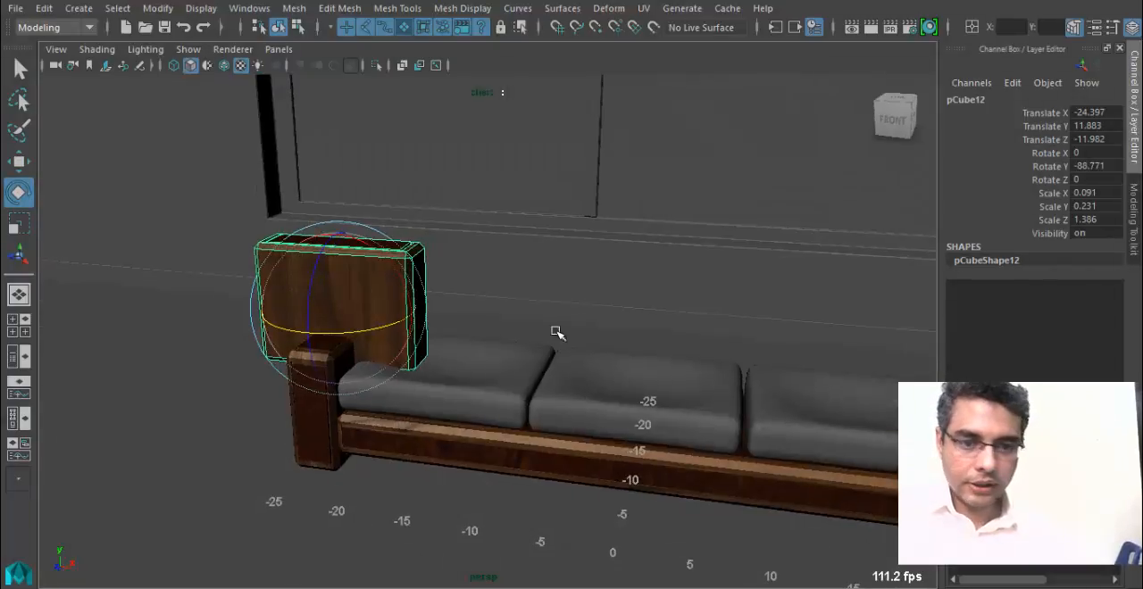
left_click(1117, 166)
type("-")
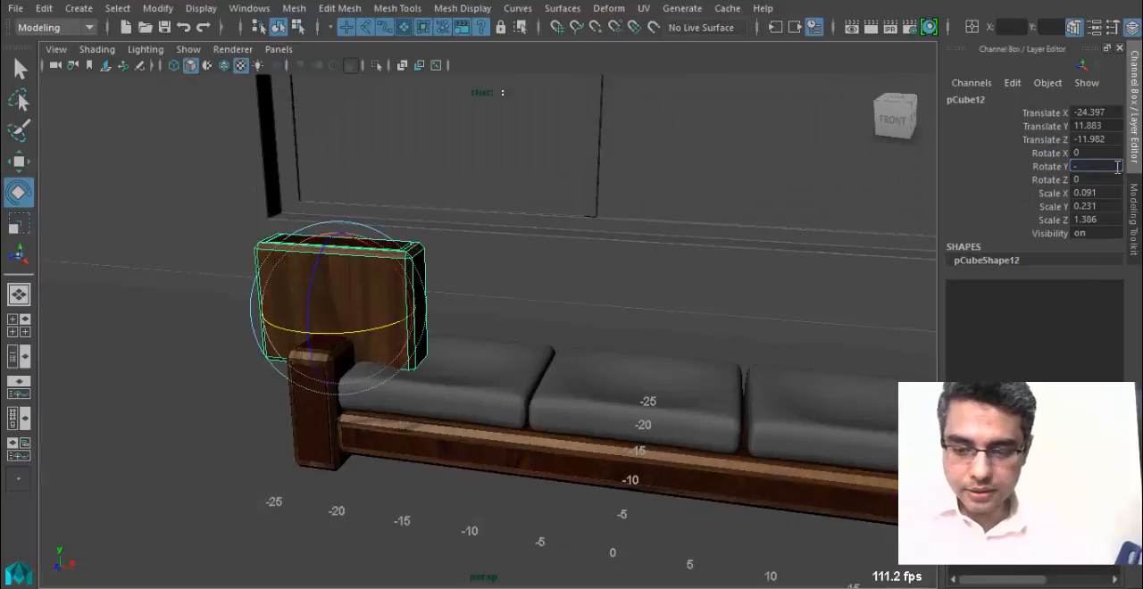
type("90")
key("Return")
Move the rotated copy over the first cushion and back to the seat's rear edge as a backrest panel.
left_click_drag(630, 306, 475, 312, "alt")
key("w")
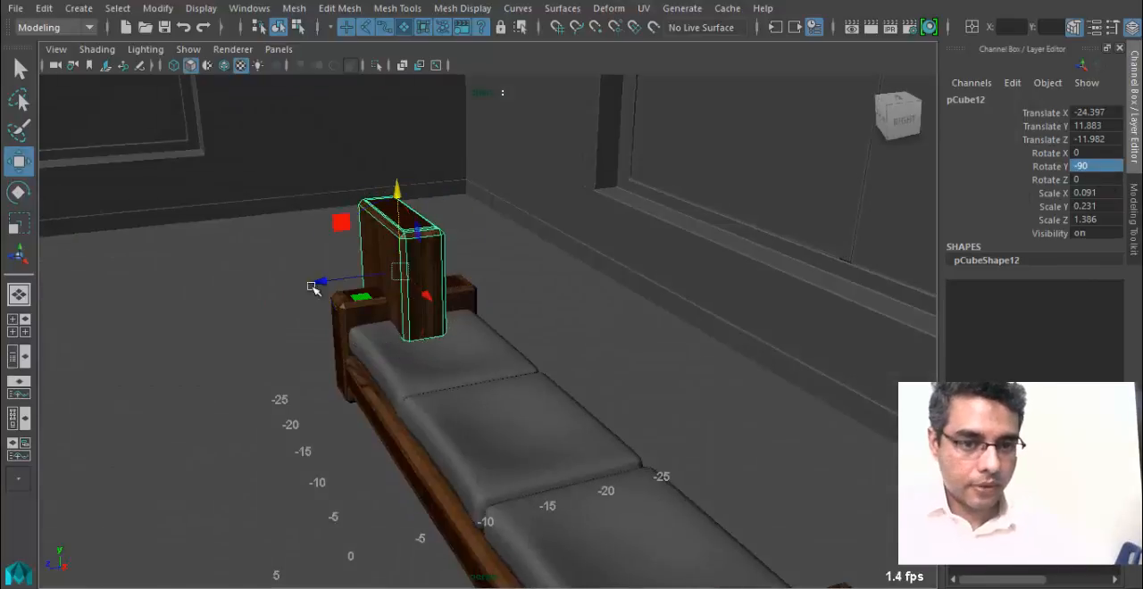
left_click_drag(316, 282, 413, 270)
left_click_drag(402, 290, 496, 312, "alt")
left_click_drag(483, 284, 558, 311)
left_click_drag(396, 365, 476, 335, "alt")
Adjust the backrest panel's height to about 12.8 in Y so it rests on top of the cushion.
scroll(386, 374, "up", 4)
left_click_drag(476, 335, 431, 245, "alt")
key("ctrl+z")
left_click_drag(421, 187, 416, 236)
left_click_drag(416, 236, 366, 303, "alt")
left_click_drag(375, 258, 385, 224)
right_click_drag(385, 224, 543, 349, "alt")
left_click_drag(544, 349, 530, 348, "alt")
left_click_drag(220, 168, 230, 151)
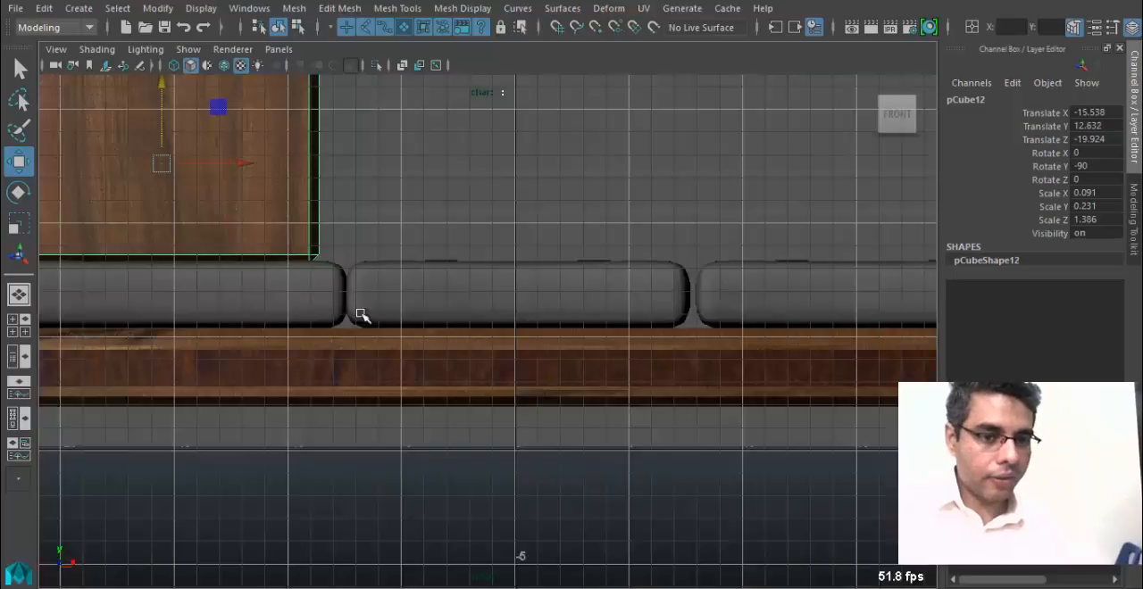
middle_click_drag(360, 316, 470, 339, "alt")
right_click_drag(334, 113, 293, 121)
middle_click_drag(305, 96, 316, 126, "alt")
Move the backrest panel's left-side vertices along X to line up with the first cushion's left edge in the front view.
left_click_drag(374, 336, 389, 337)
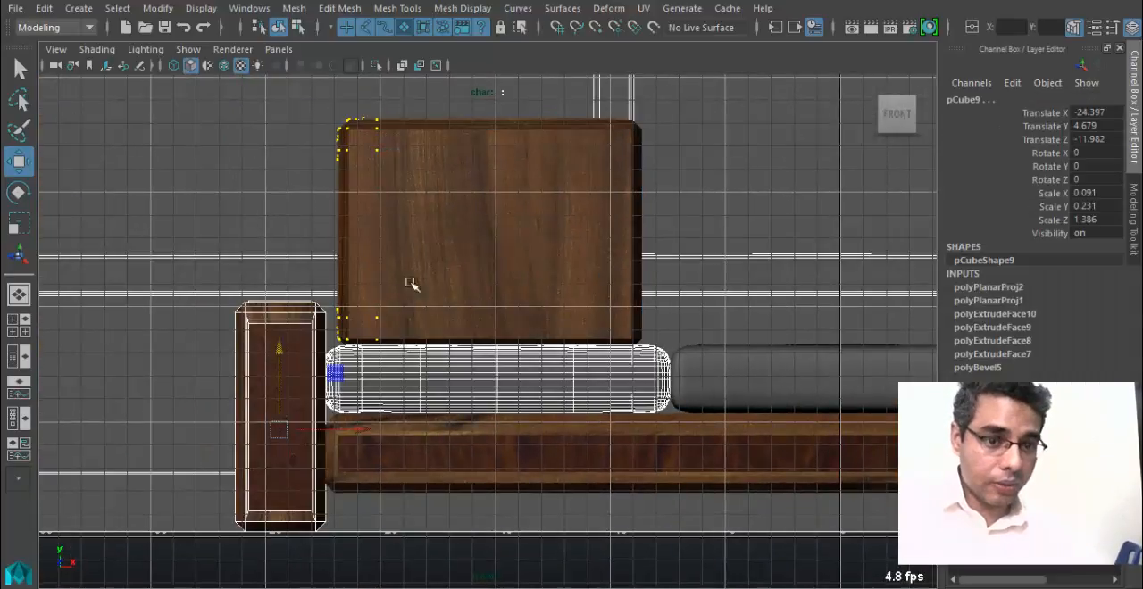
left_click(441, 230)
right_click_drag(425, 188, 196, 127)
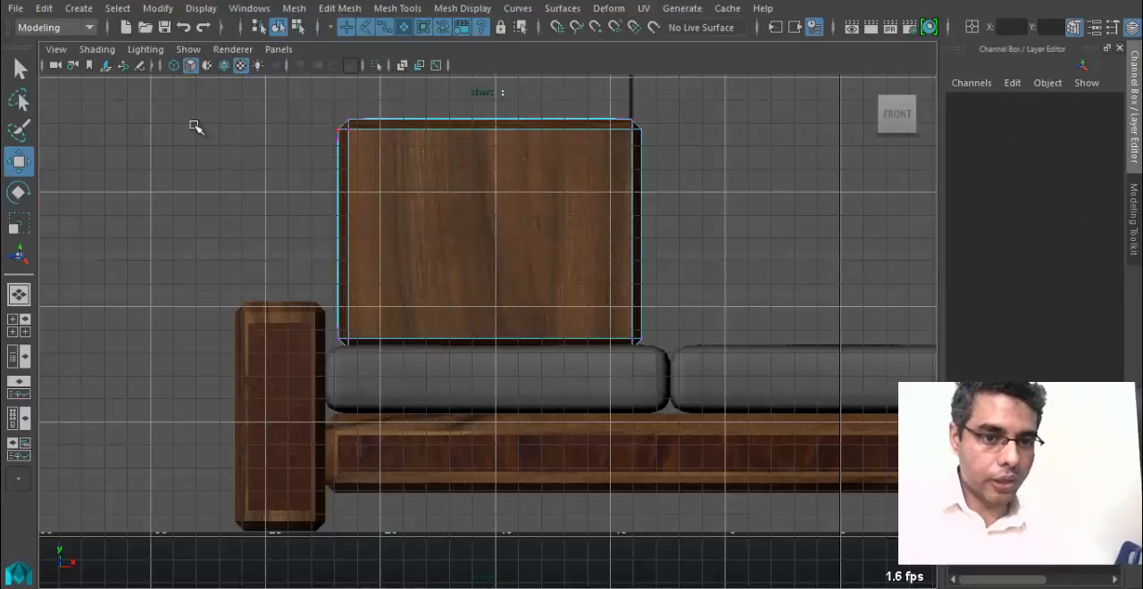
left_click_drag(376, 242, 402, 387)
left_click_drag(432, 233, 419, 232)
Move the backrest panel's right-side vertices along X to reach the first cushion's right edge.
middle_click_drag(574, 296, 535, 321, "alt")
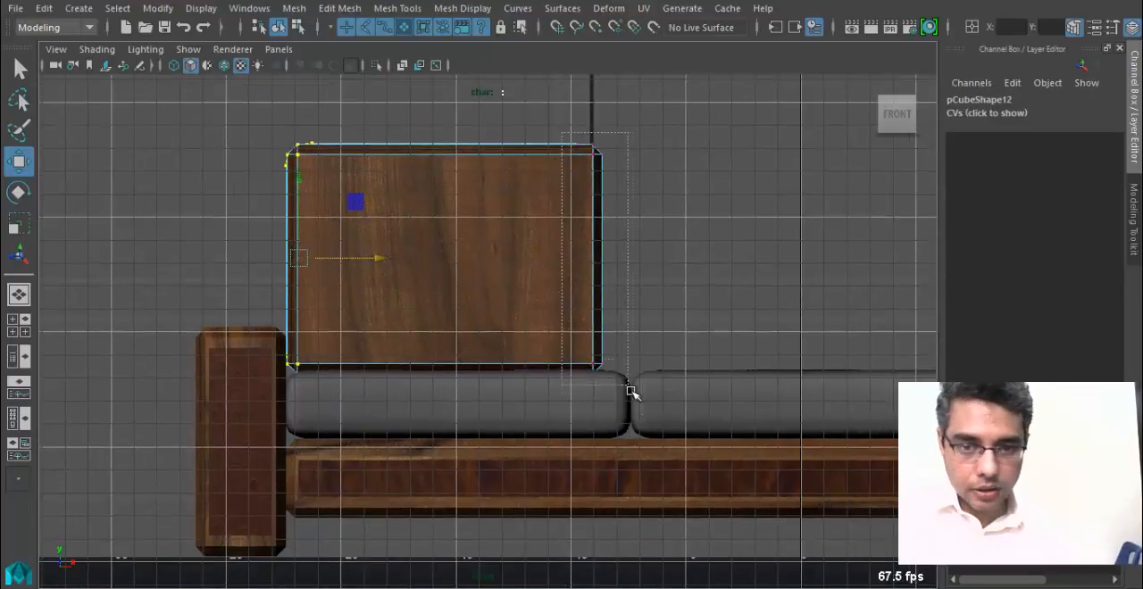
left_click_drag(631, 393, 631, 391)
left_click_drag(674, 261, 700, 263)
middle_click_drag(557, 276, 558, 291, "alt")
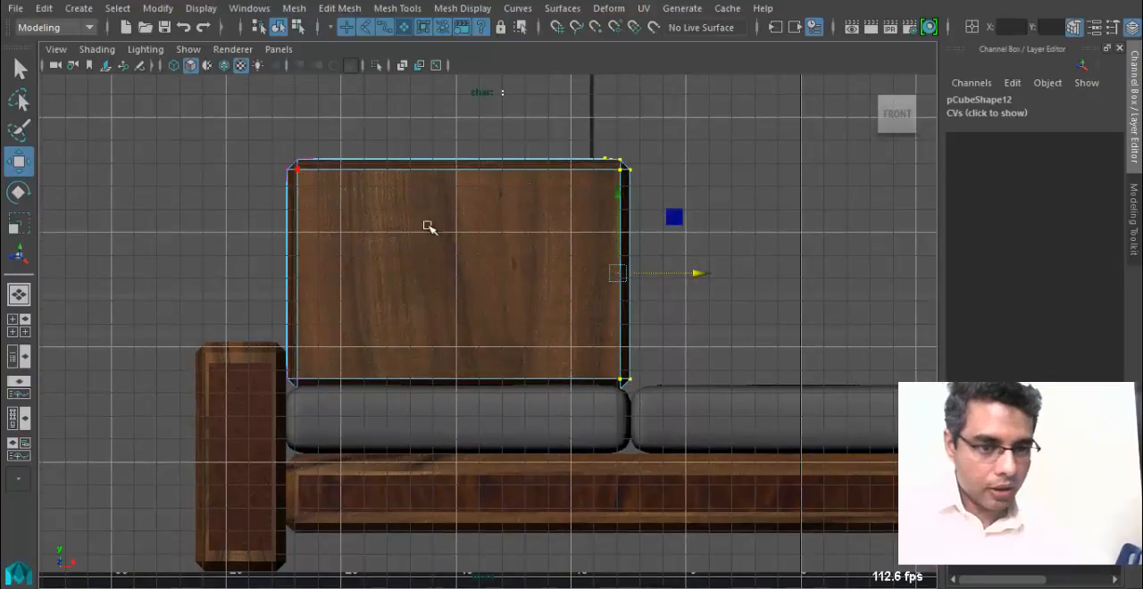
Select the backrest panel's upper vertices and lower them slightly to shorten the panel.
left_click_drag(221, 134, 732, 245)
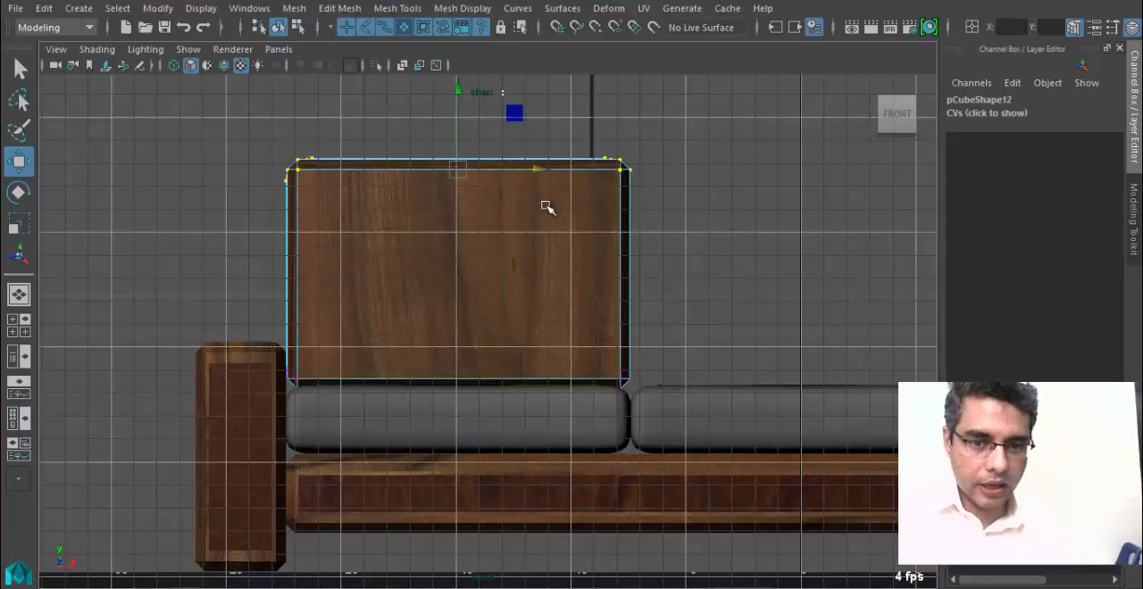
left_click_drag(457, 94, 459, 140)
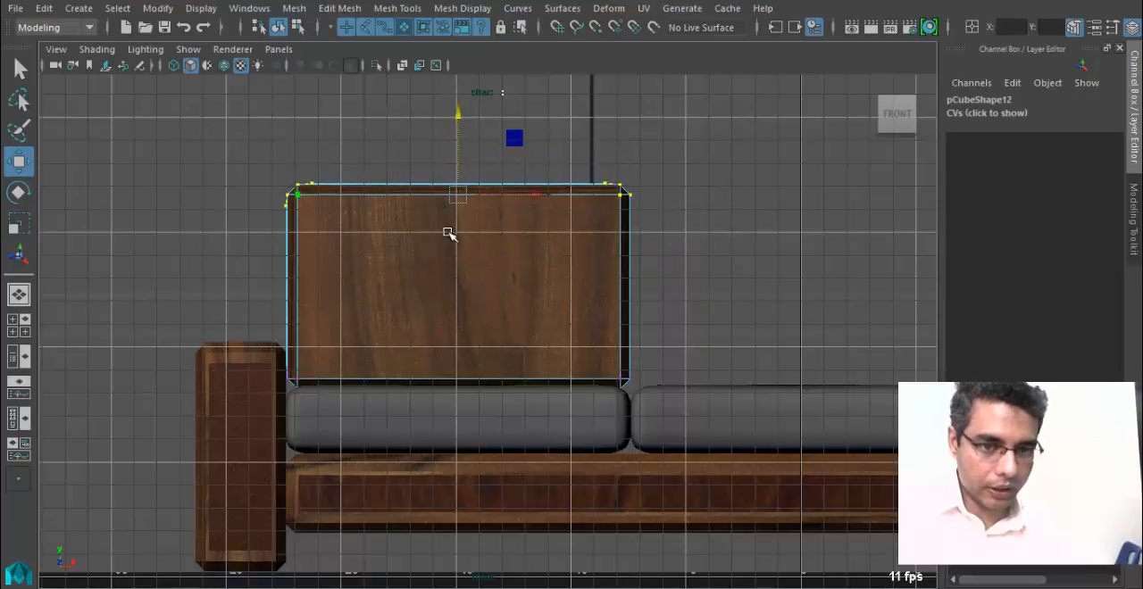
right_click_drag(448, 232, 487, 97)
Return to the perspective view and select the backrest panel's large front face.
key("space")
left_click_drag(462, 314, 462, 275)
left_click_drag(460, 290, 409, 327, "alt")
left_click(260, 401)
right_click_drag(260, 401, 326, 168, "alt")
left_click(291, 309)
right_click_drag(607, 385, 477, 342, "alt")
middle_click_drag(477, 342, 529, 349, "alt")
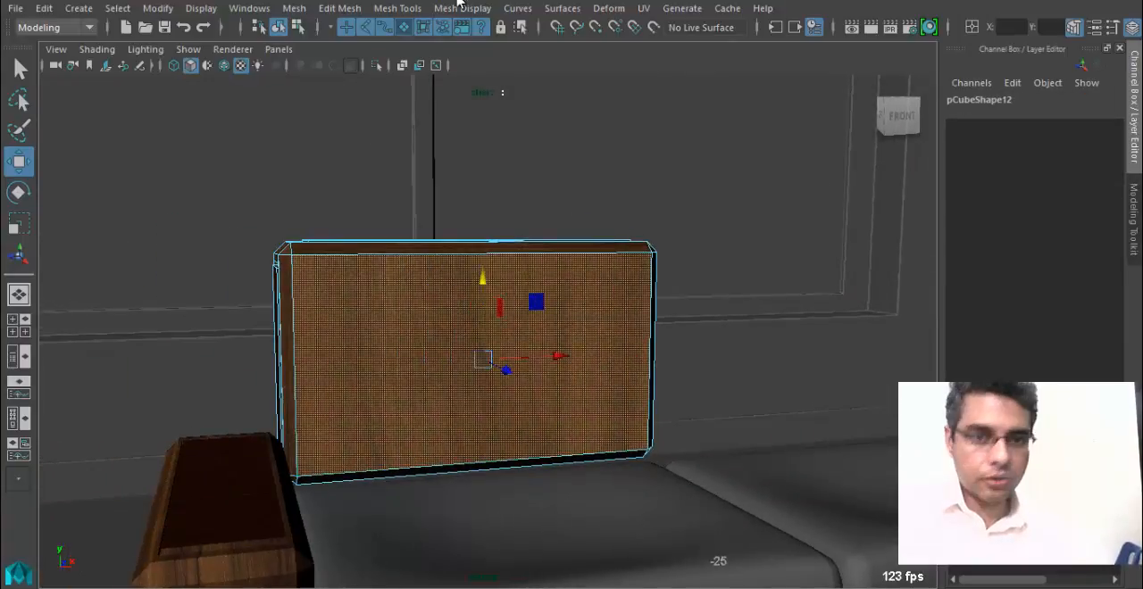
Extrude the backrest panel's front face and scale it inward to leave a narrow wooden border.
left_click(397, 8)
mouse_move(336, 11)
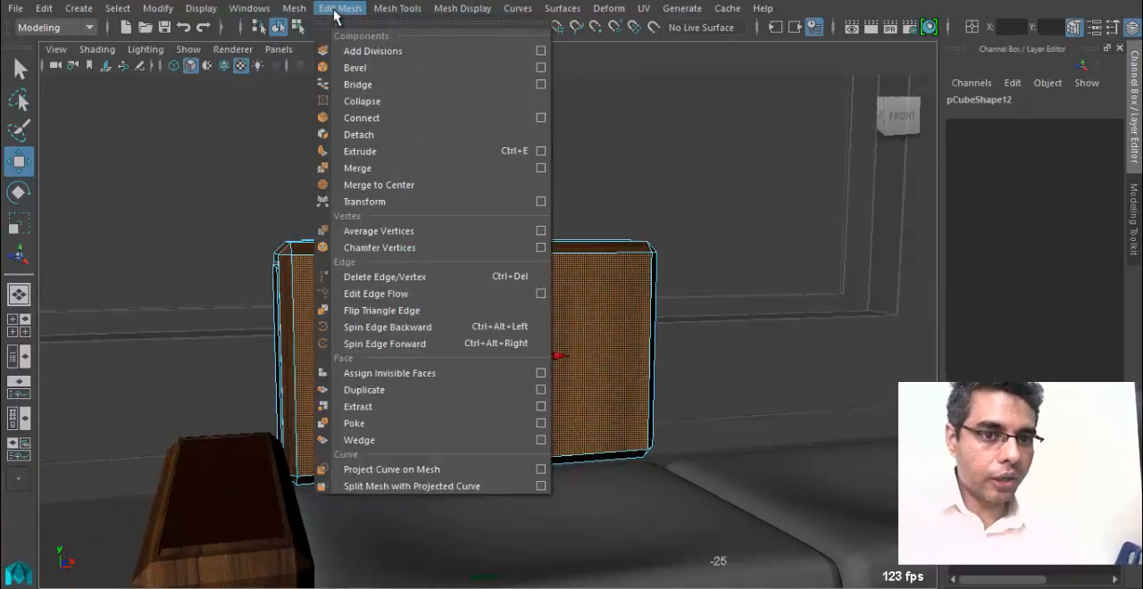
left_click(389, 152)
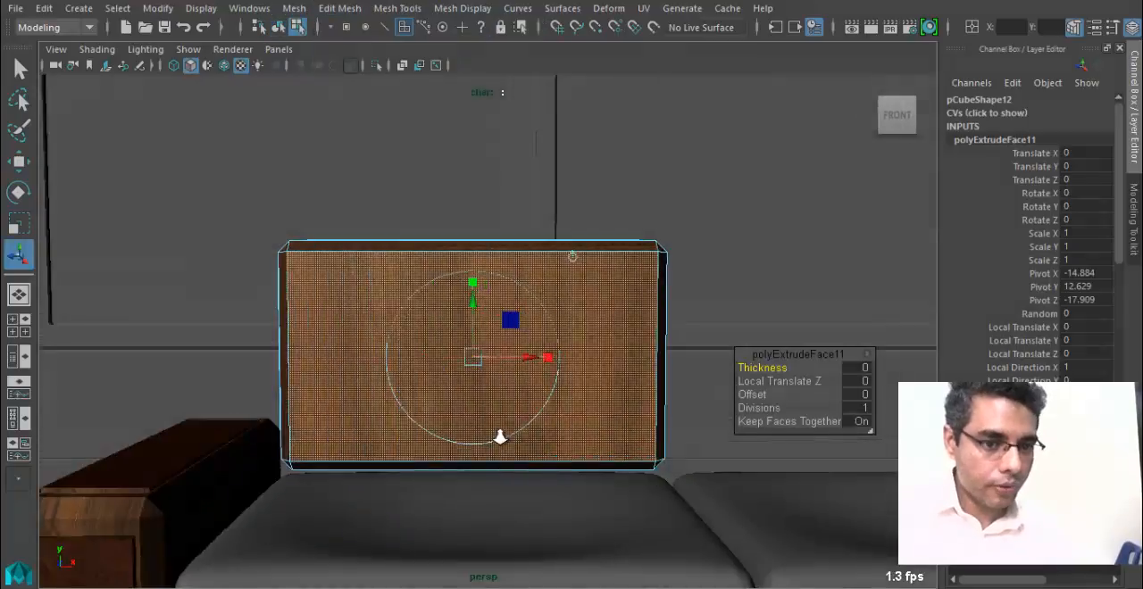
left_click_drag(409, 375, 485, 306, "alt")
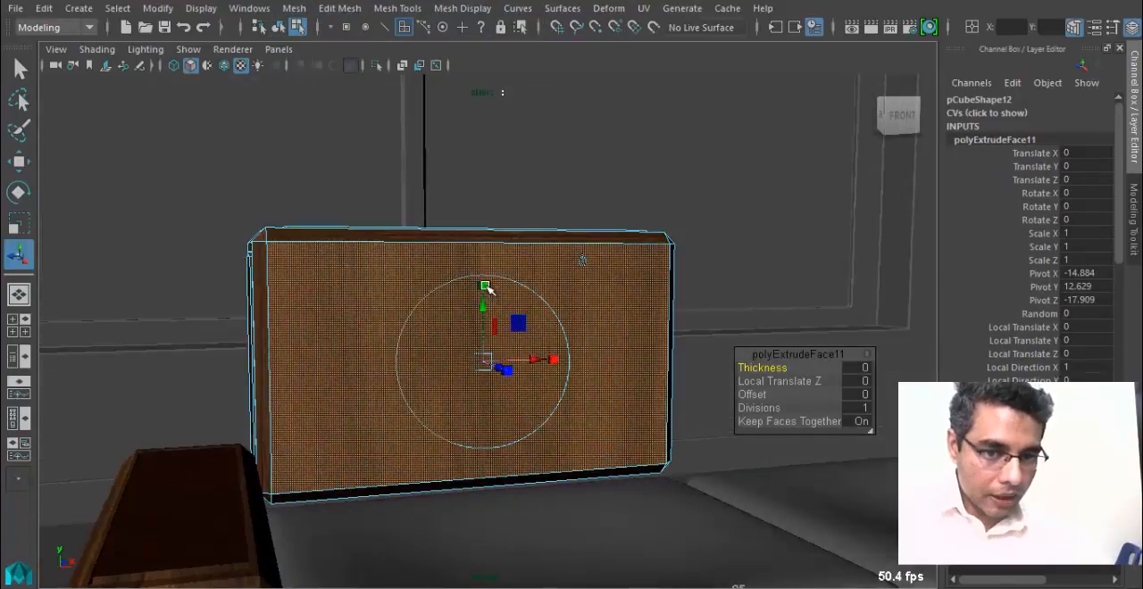
left_click(485, 285)
left_click_drag(485, 361, 479, 362)
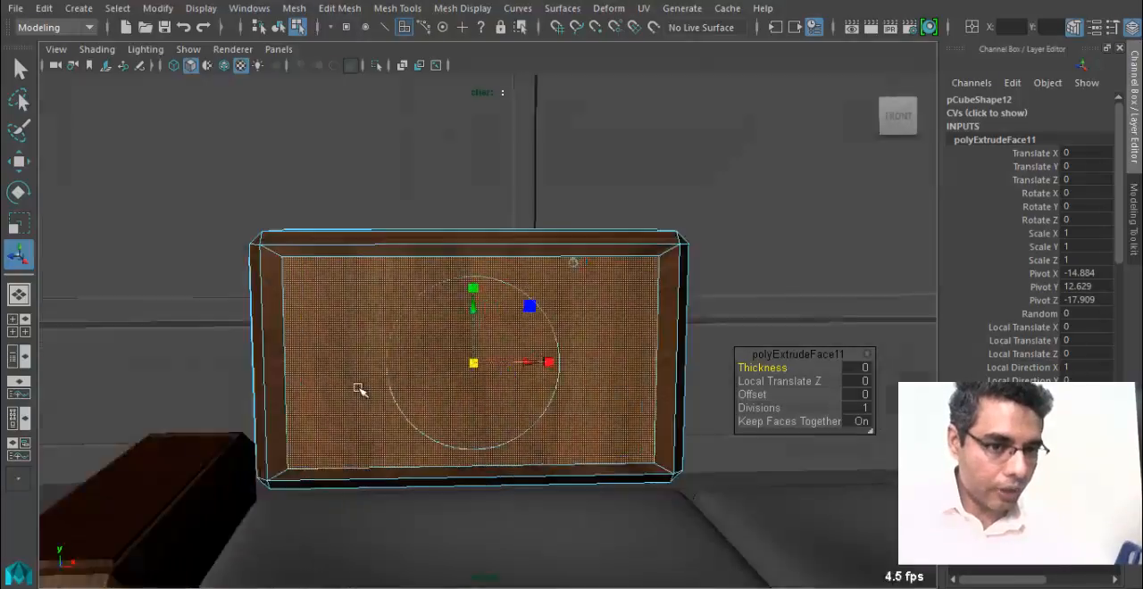
Extrude the inset front face of the backrest panel inward with a local Z translation of about -0.251.
mouse_move(360, 387)
left_mouse_down("alt")
mouse_move(345, 399)
mouse_move(372, 382)
left_mouse_up("alt")
scroll(353, 386, "up", 1)
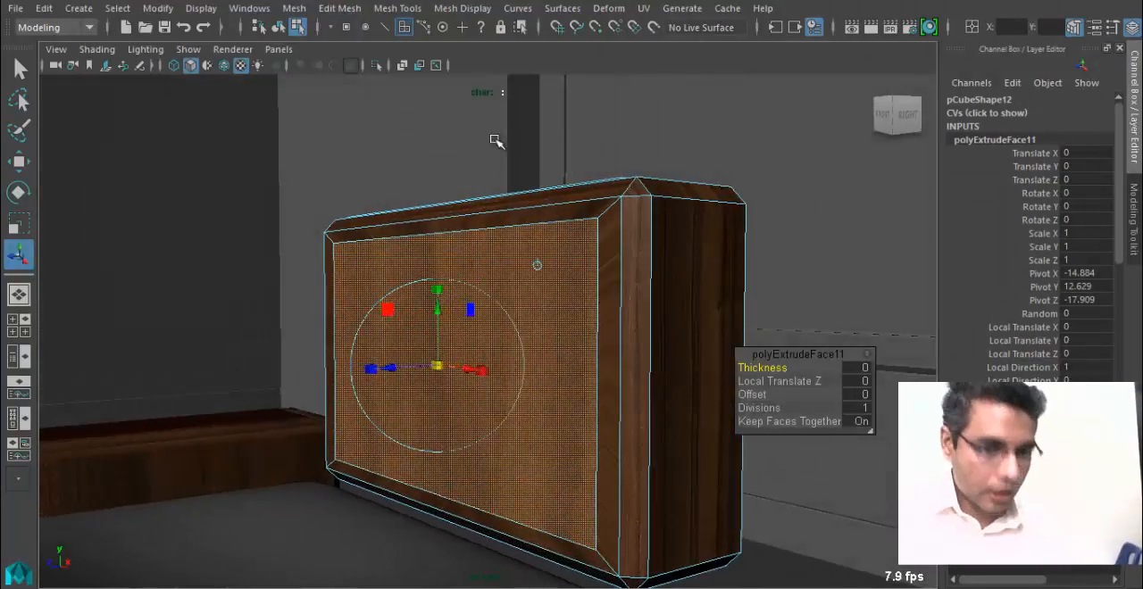
key("ctrl+e")
left_click_drag(398, 308, 393, 377, "alt")
scroll(400, 352, "up", 1)
left_click_drag(538, 411, 496, 415, "alt")
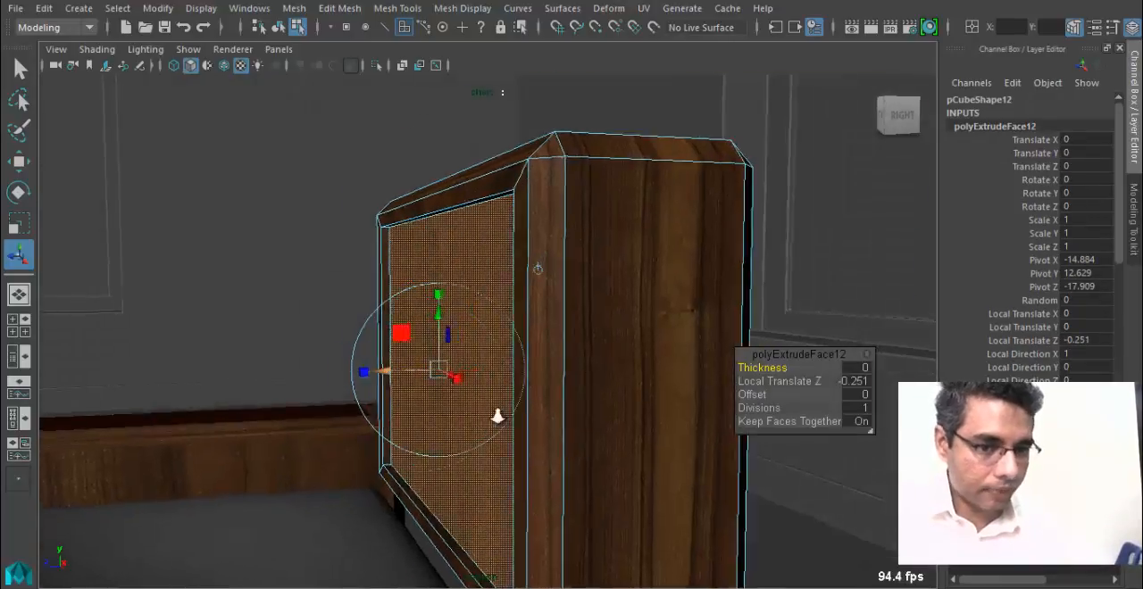
Extrude the recessed front face again and scale it slightly inward to leave a thin gap around it.
scroll(494, 413, "up", 2)
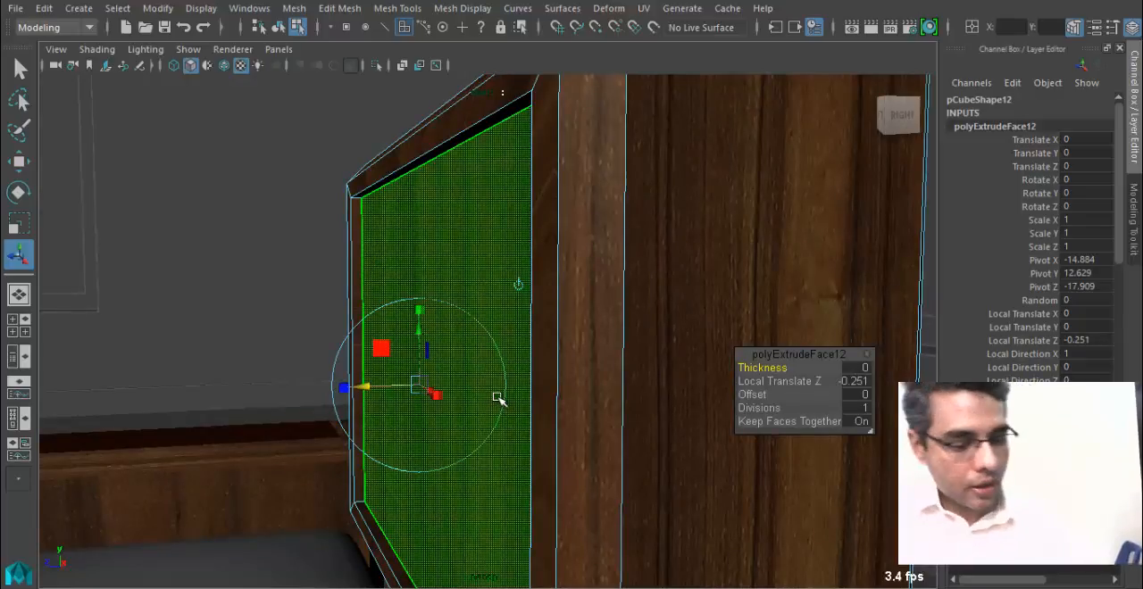
left_click(419, 388)
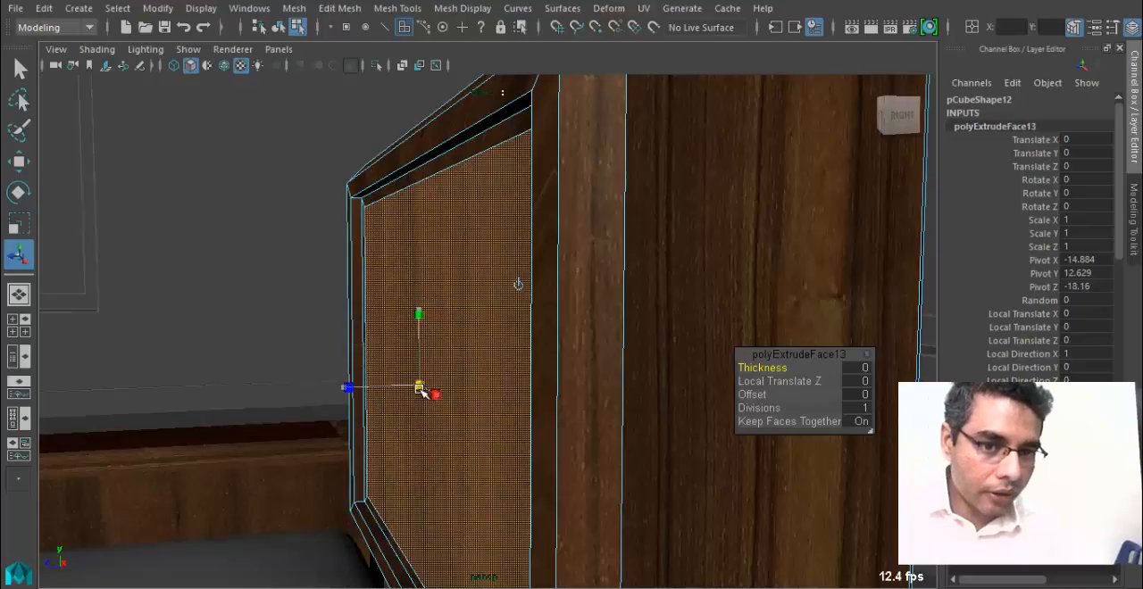
left_click_drag(423, 392, 498, 357)
left_click_drag(522, 408, 525, 411)
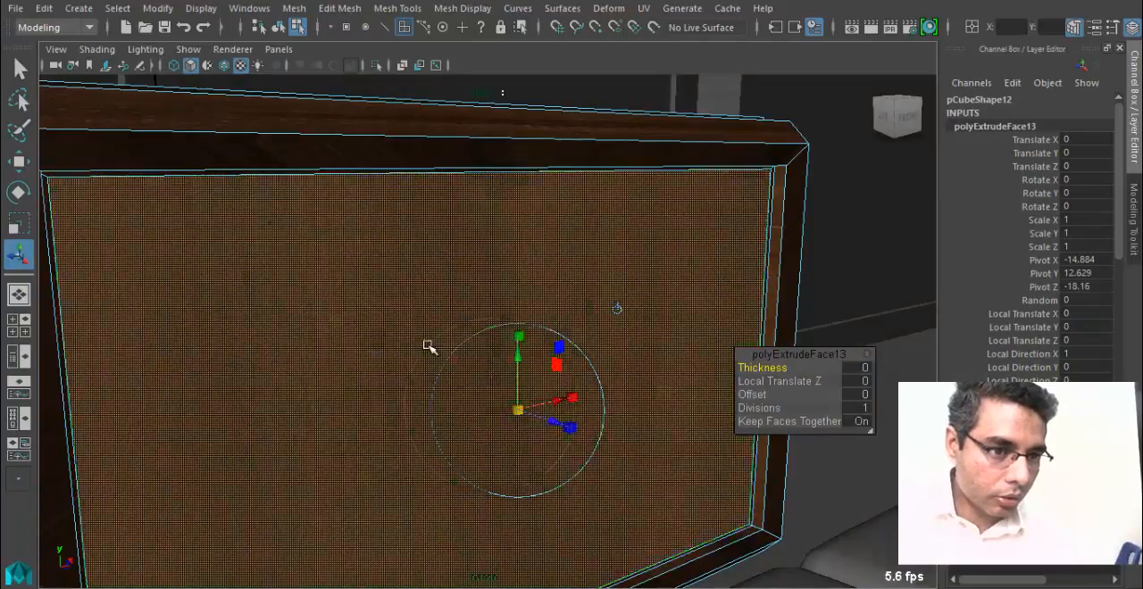
left_click_drag(428, 346, 352, 314, "alt")
left_click_drag(477, 273, 444, 342, "alt")
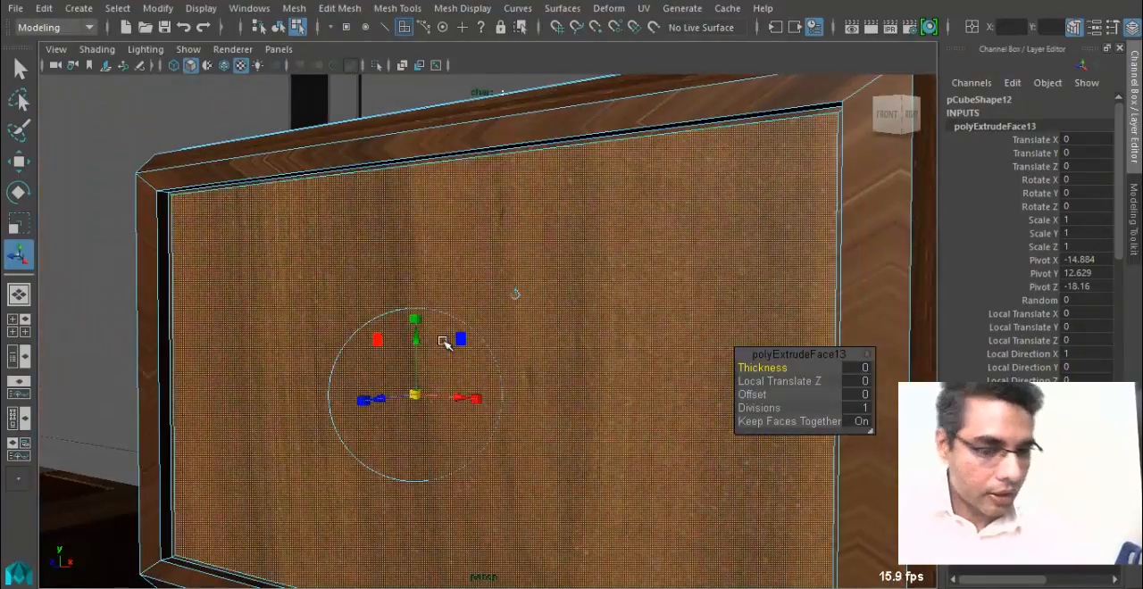
Extrude the inner front face outward with a local Z translation of about 0.346.
key("g")
left_click_drag(409, 391, 352, 397, "alt")
left_click_drag(275, 372, 170, 242, "alt")
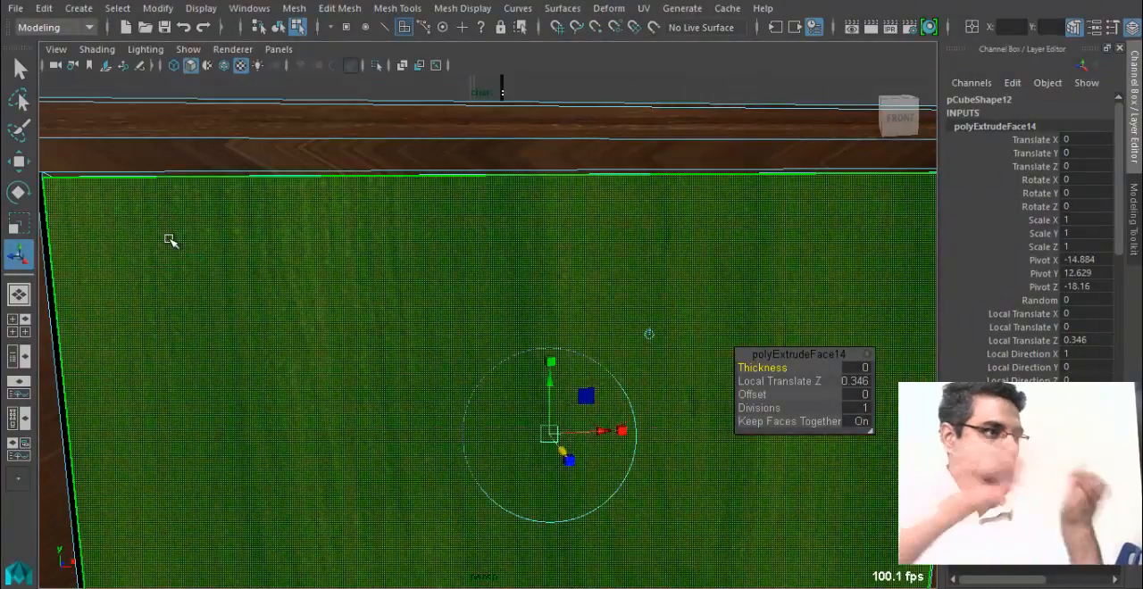
Select the border edges around the backrest's raised front panel and wooden frame, and bevel them.
left_click_drag(235, 218, 574, 124, "alt")
right_click_drag(574, 124, 558, 71)
right_click_drag(515, 116, 574, 78)
left_click(549, 266)
left_click_drag(549, 266, 536, 305, "alt")
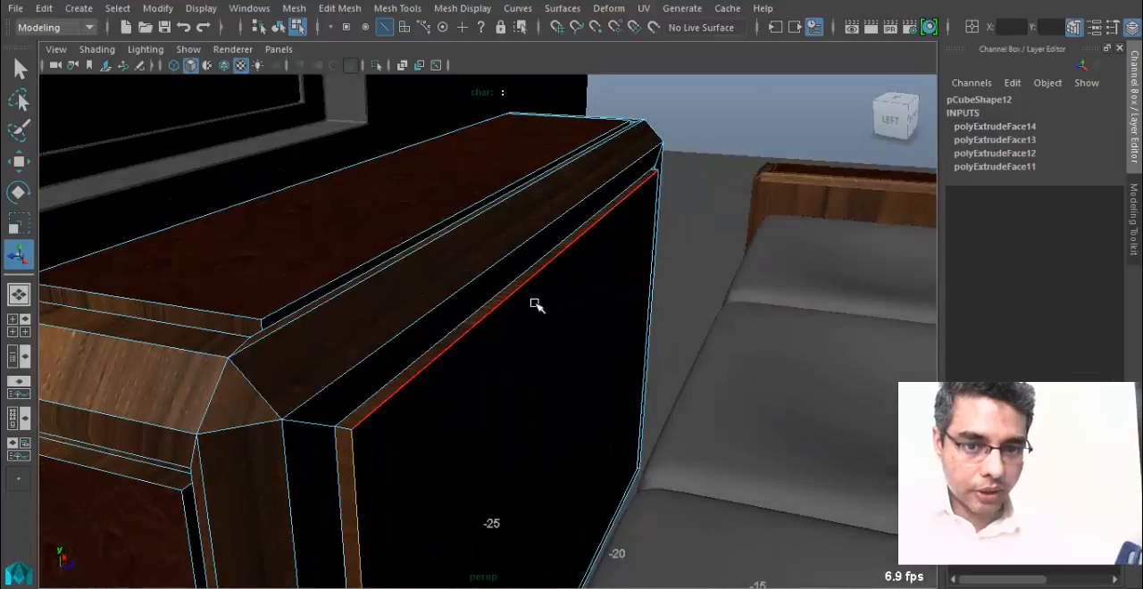
left_click_drag(622, 298, 732, 319, "alt")
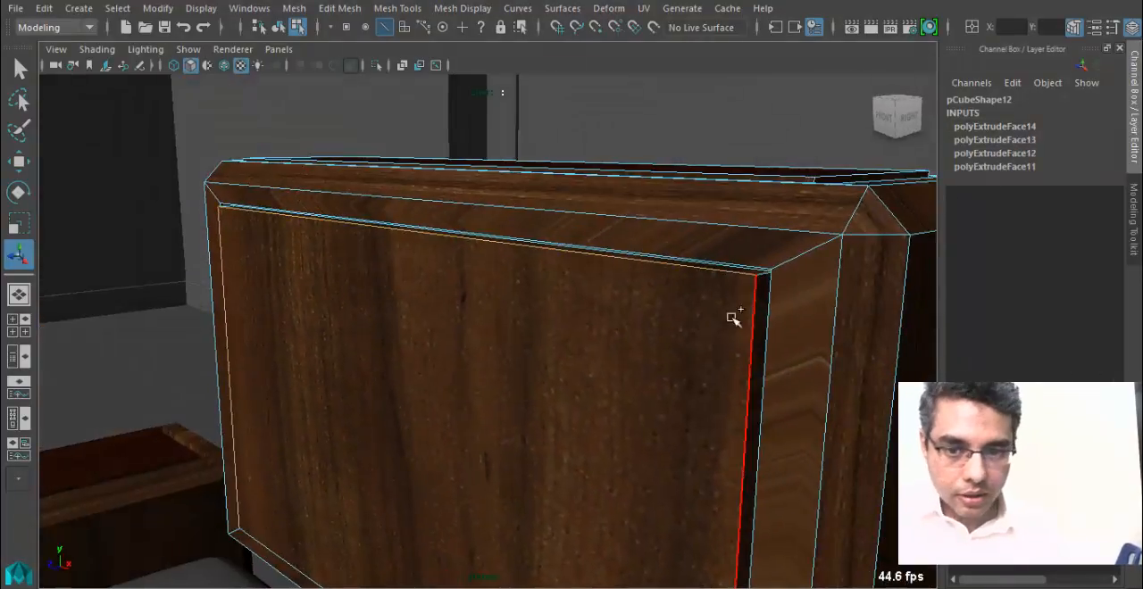
middle_click_drag(713, 426, 622, 255, "alt")
left_click_drag(622, 256, 559, 395, "alt")
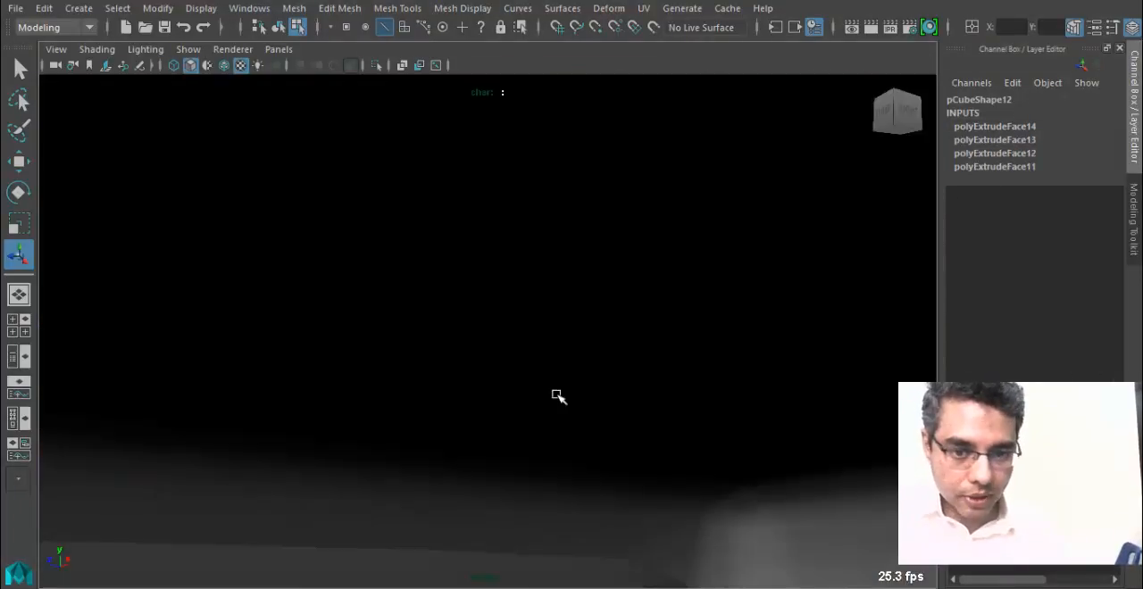
right_click_drag(457, 407, 571, 478, "alt")
left_click(602, 499, "shift")
right_click_drag(686, 438, 384, 317, "alt")
left_click_drag(384, 317, 444, 379, "alt")
left_click(337, 8)
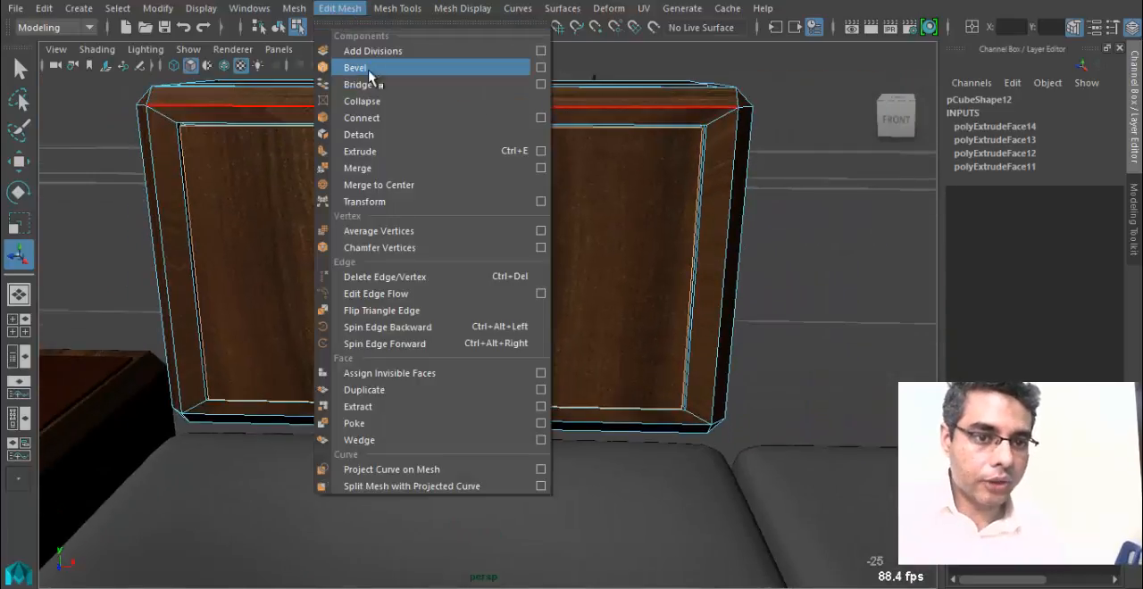
left_click(369, 71)
Return to object mode, reselect the backrest panel, and pick its large front face in face mode.
left_click_drag(379, 268, 509, 308, "alt")
right_click_drag(254, 297, 353, 333, "alt")
left_click_drag(353, 332, 554, 350, "alt")
right_click_drag(552, 241, 623, 97)
right_click_drag(581, 275, 141, 260, "alt")
left_click_drag(522, 357, 227, 309, "alt")
left_click(227, 309)
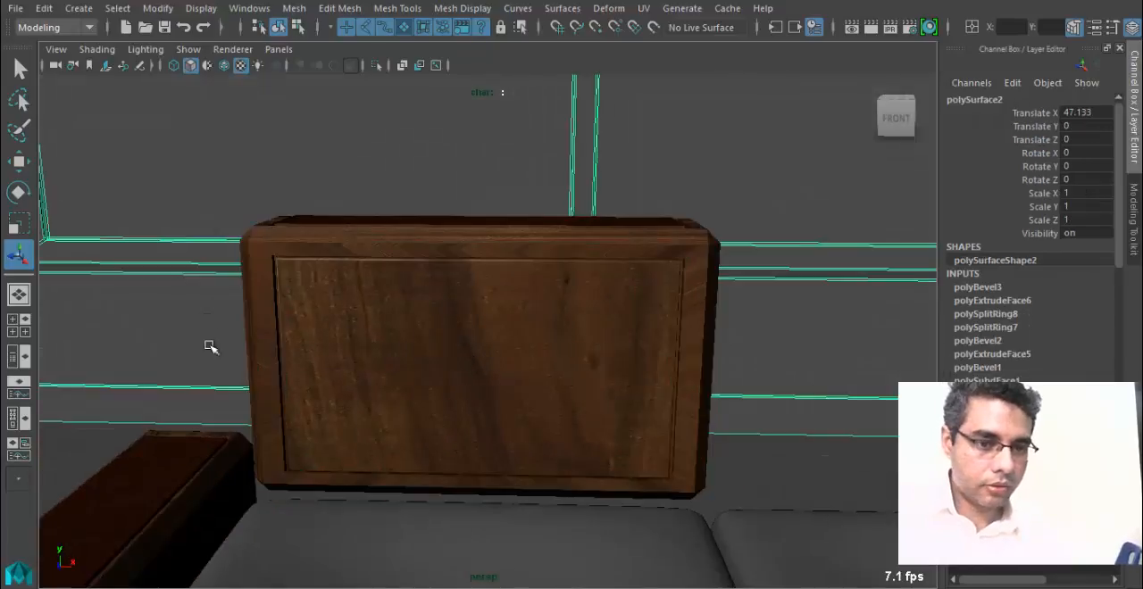
left_click_drag(209, 347, 409, 365, "alt")
left_click(441, 315)
right_click(442, 315)
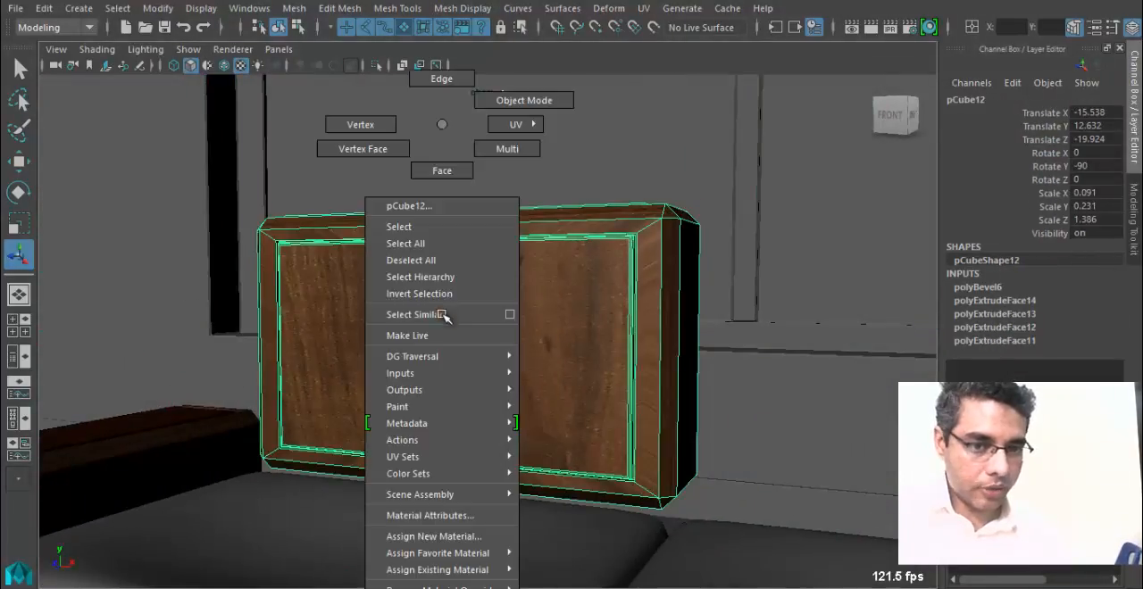
right_click_drag(444, 174, 445, 176)
left_click(457, 330)
Examine the narrow bevel and groove faces surrounding the selected front face from several angles.
left_click_drag(525, 347, 451, 409, "alt")
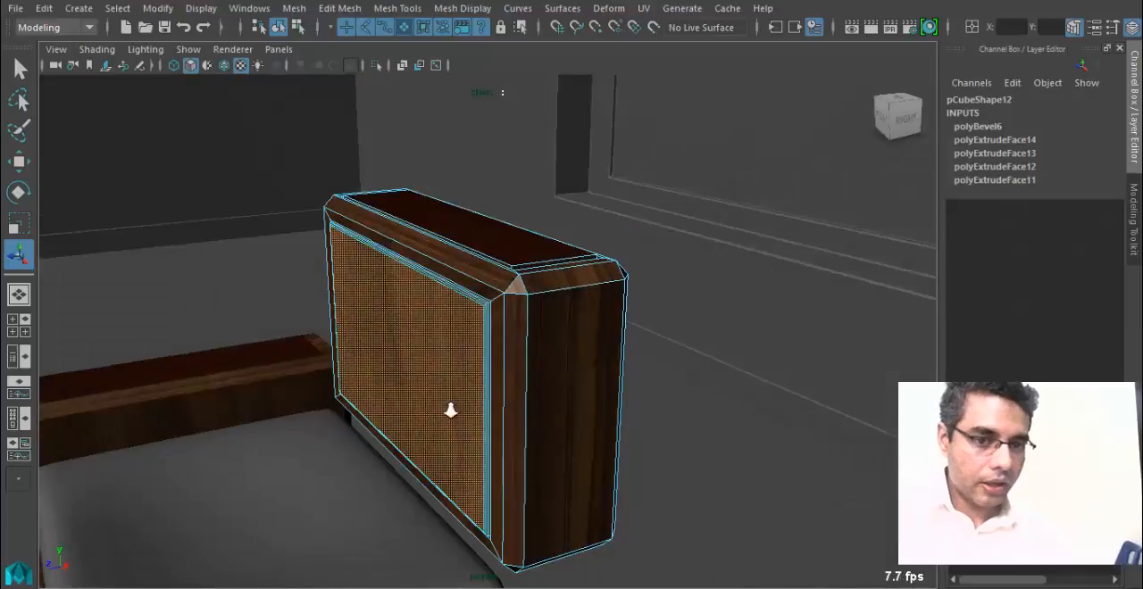
right_click_drag(451, 410, 498, 366, "alt")
left_click_drag(497, 365, 513, 400, "alt")
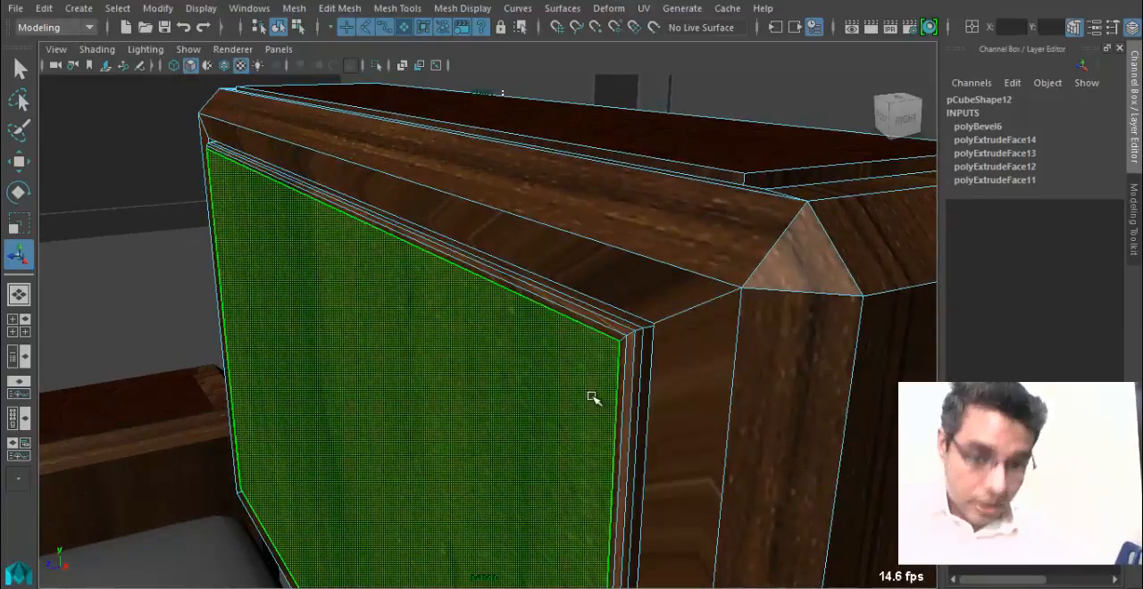
left_click_drag(622, 402, 513, 420, "alt")
left_click_drag(330, 413, 491, 360, "alt")
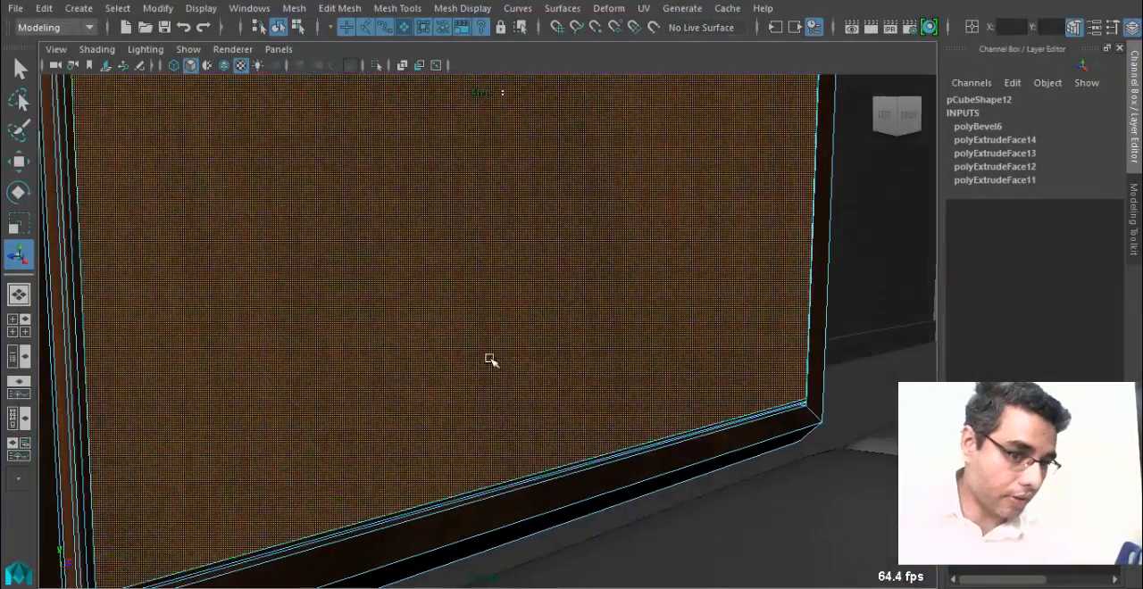
middle_click_drag(589, 290, 604, 389, "alt")
left_click_drag(603, 390, 387, 413, "alt")
left_click_drag(616, 357, 541, 316, "alt")
middle_click_drag(541, 316, 474, 276, "alt")
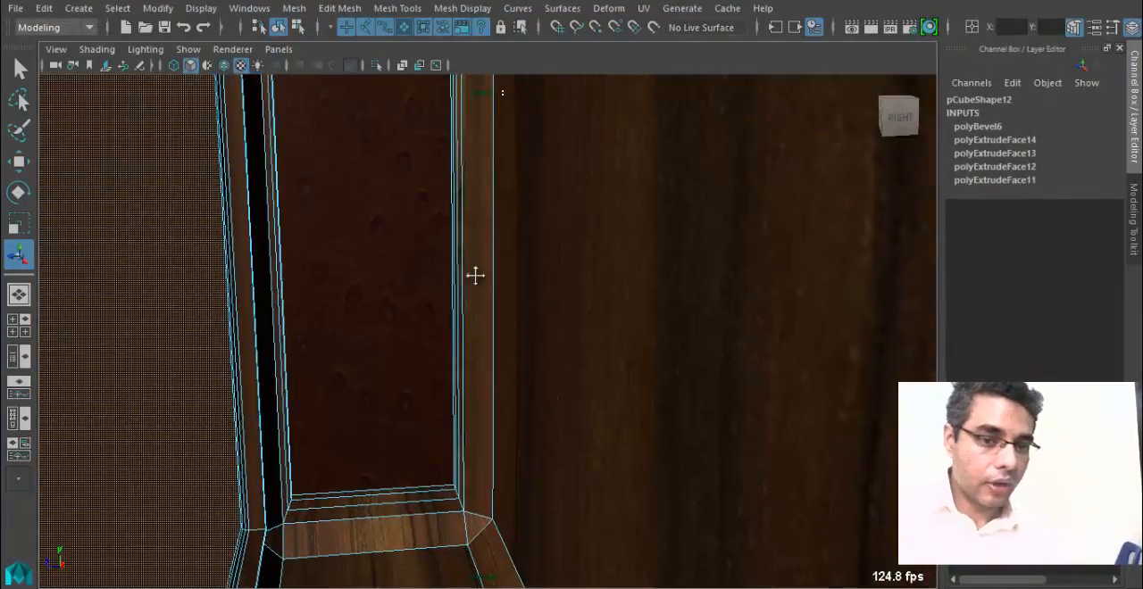
left_click_drag(474, 276, 452, 319, "alt")
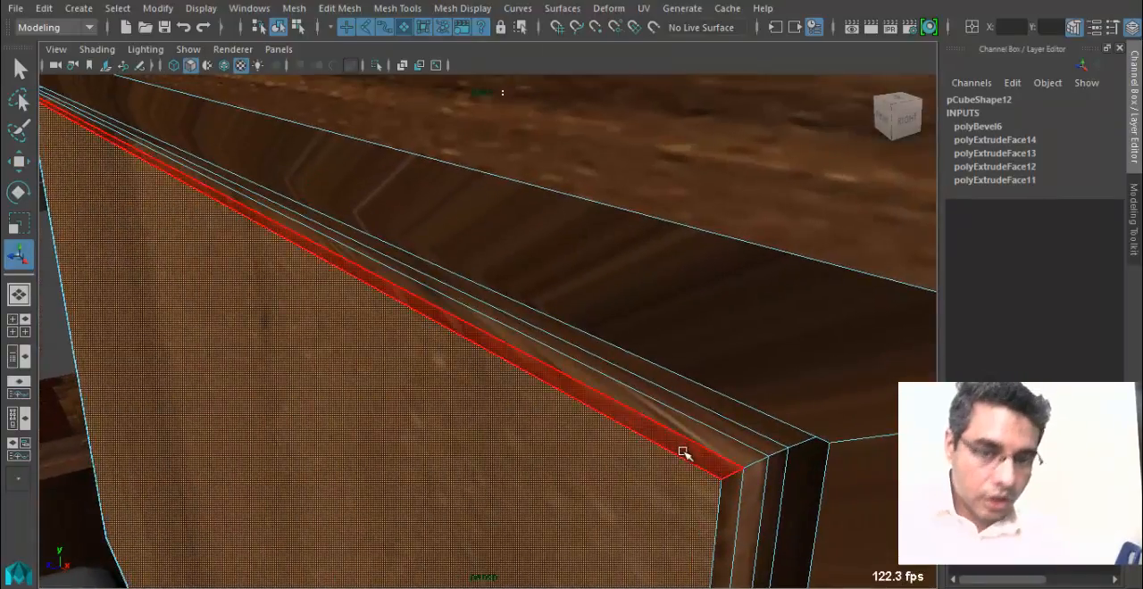
left_click_drag(719, 498, 615, 399, "alt")
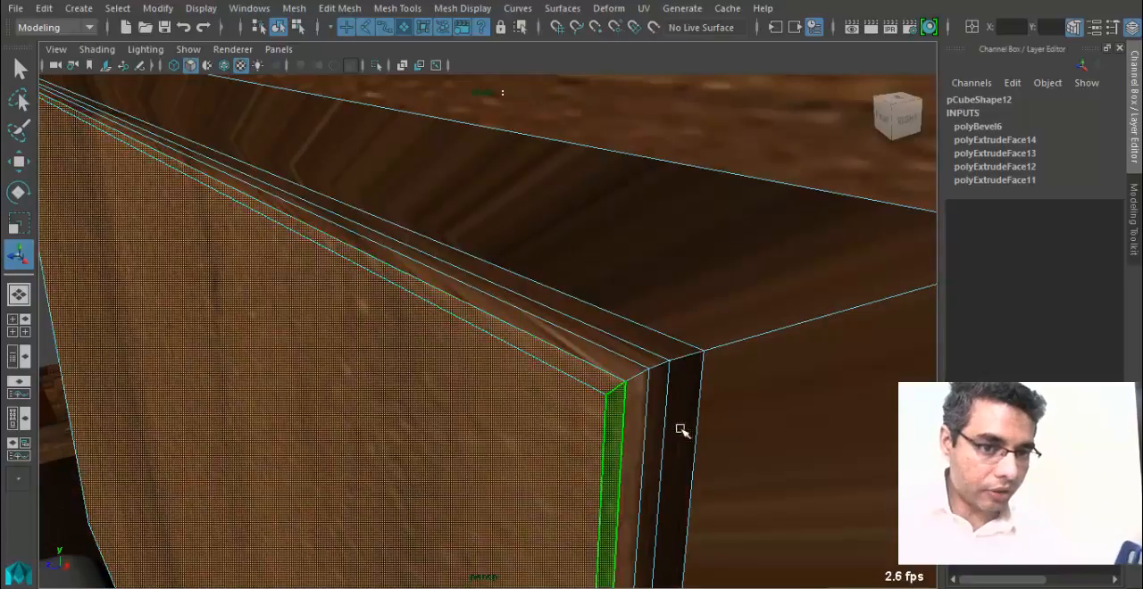
left_click_drag(681, 429, 539, 331, "alt")
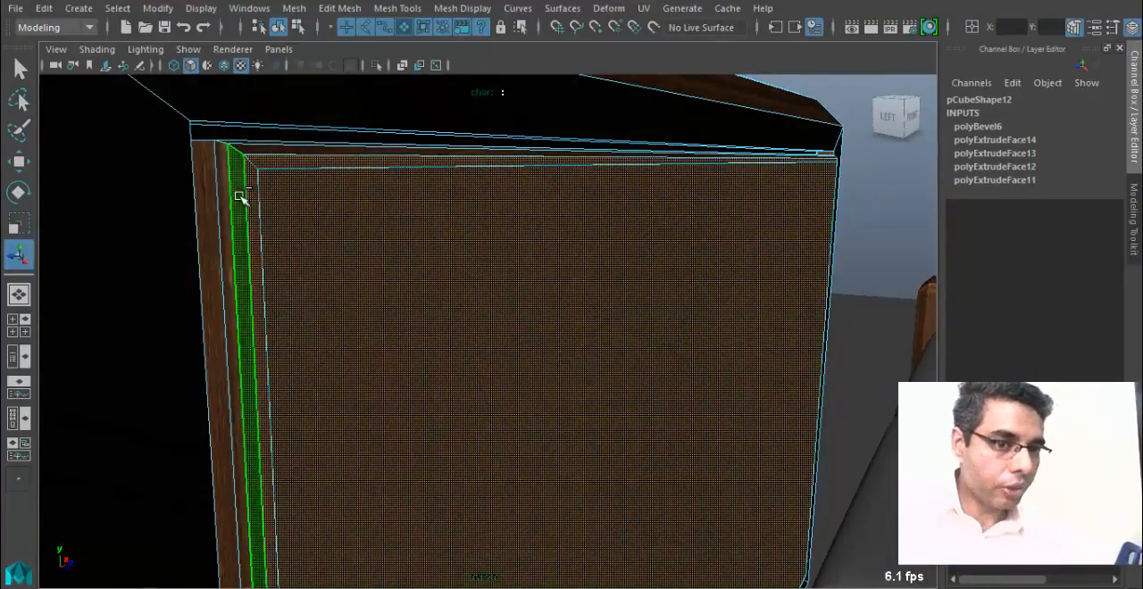
left_click_drag(239, 196, 309, 214, "alt")
left_click_drag(268, 255, 352, 229, "alt")
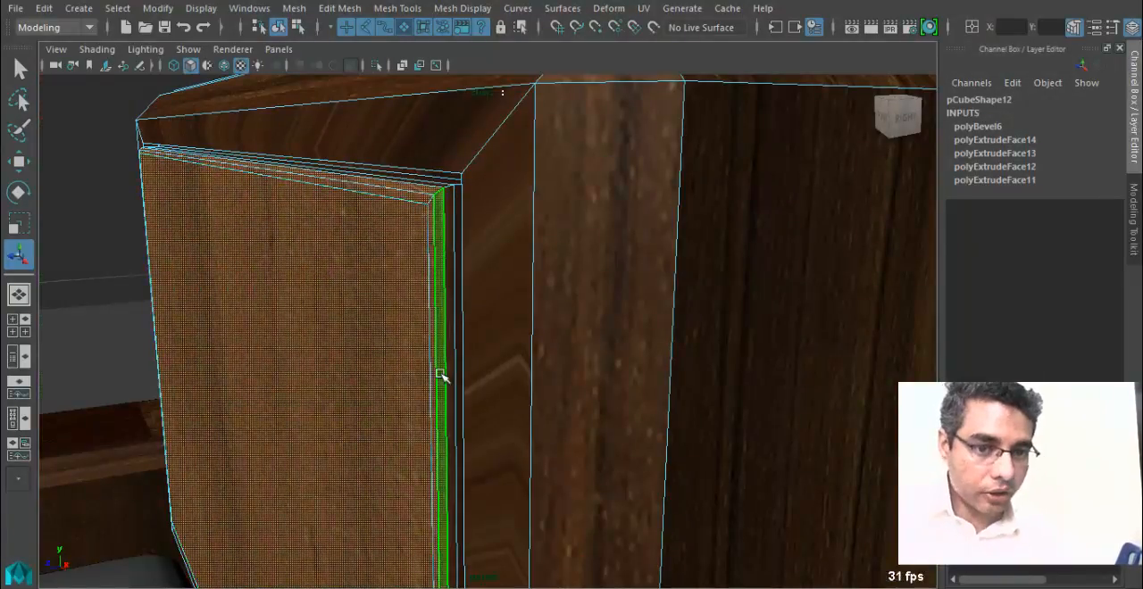
left_click_drag(440, 373, 230, 390, "alt")
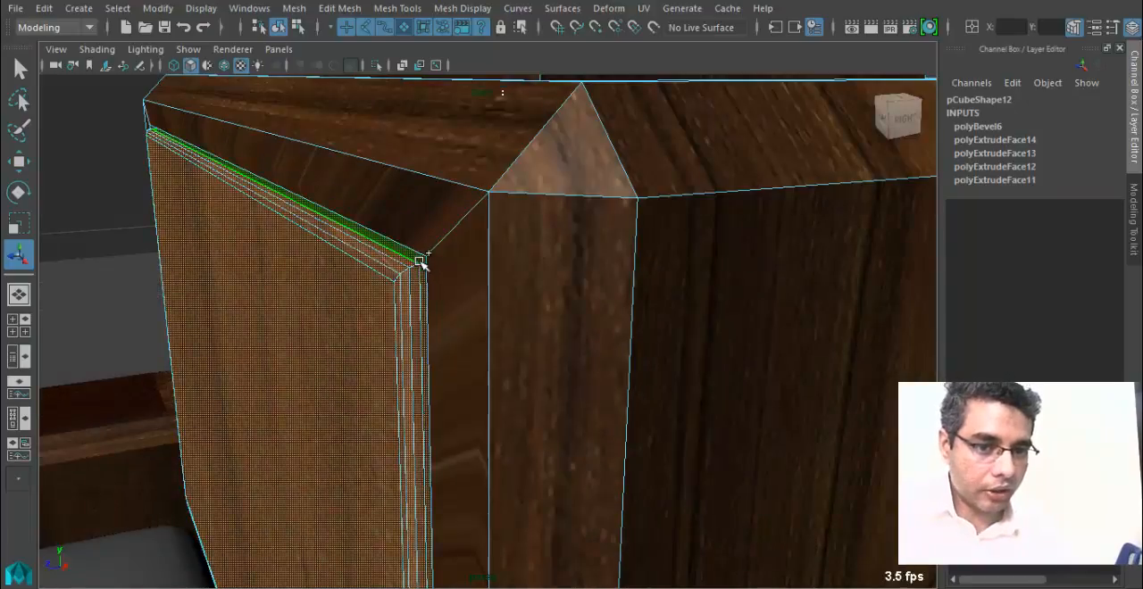
left_click_drag(357, 364, 449, 348, "alt")
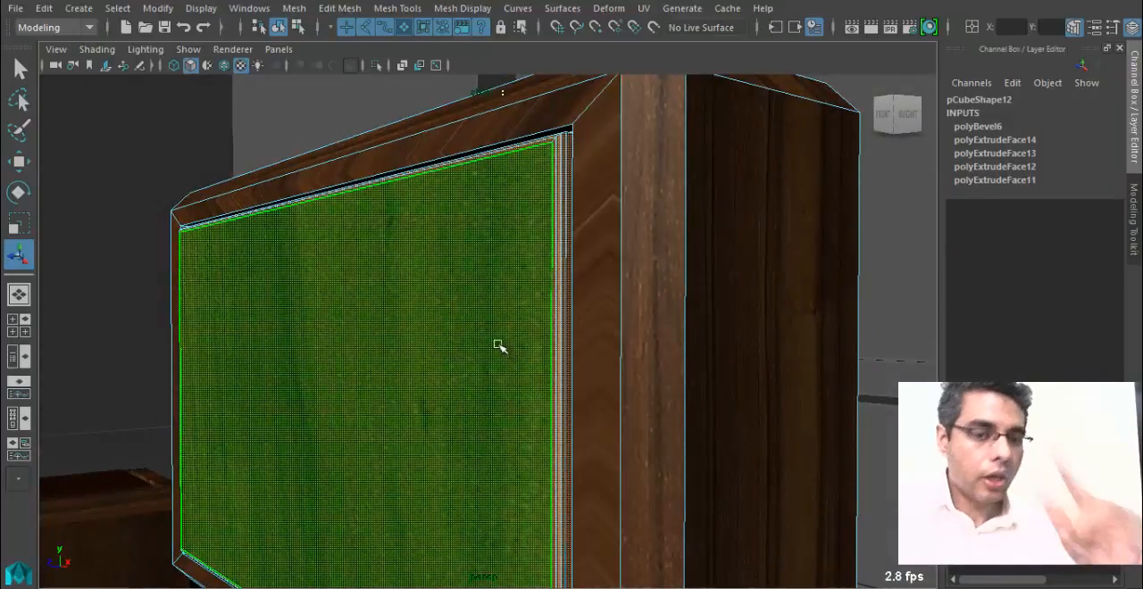
left_click_drag(456, 357, 459, 360, "alt")
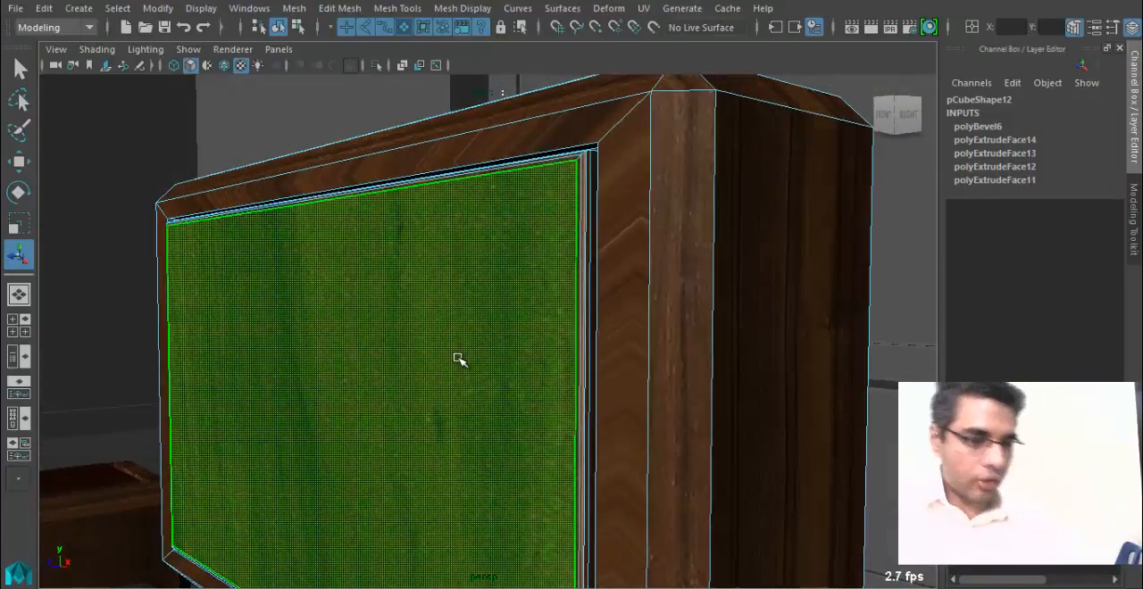
left_click_drag(511, 390, 343, 379, "alt")
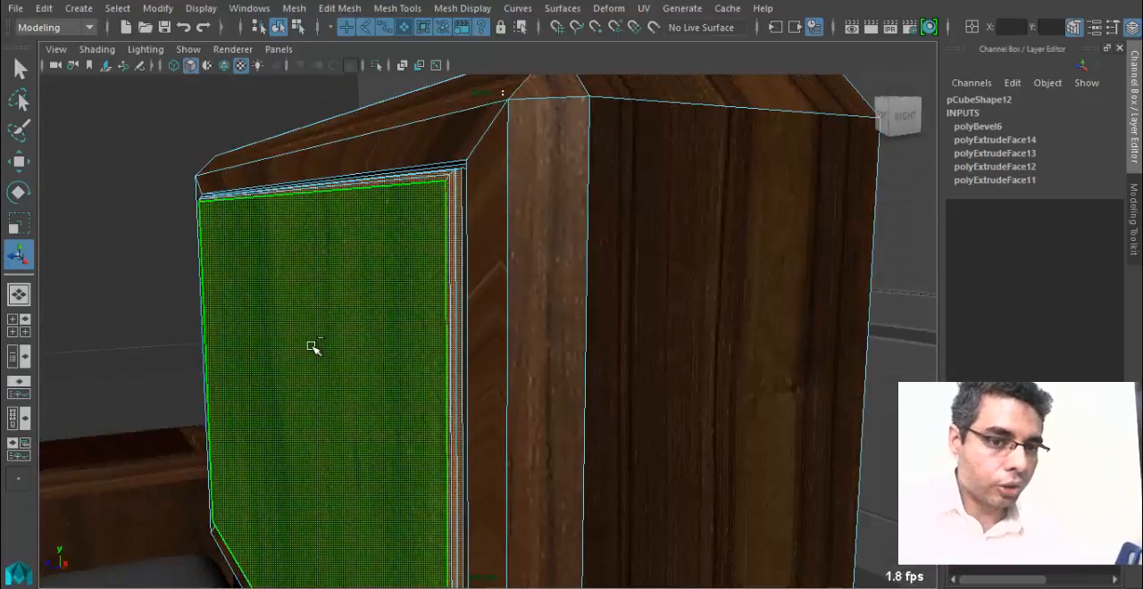
left_click_drag(317, 349, 415, 378, "alt")
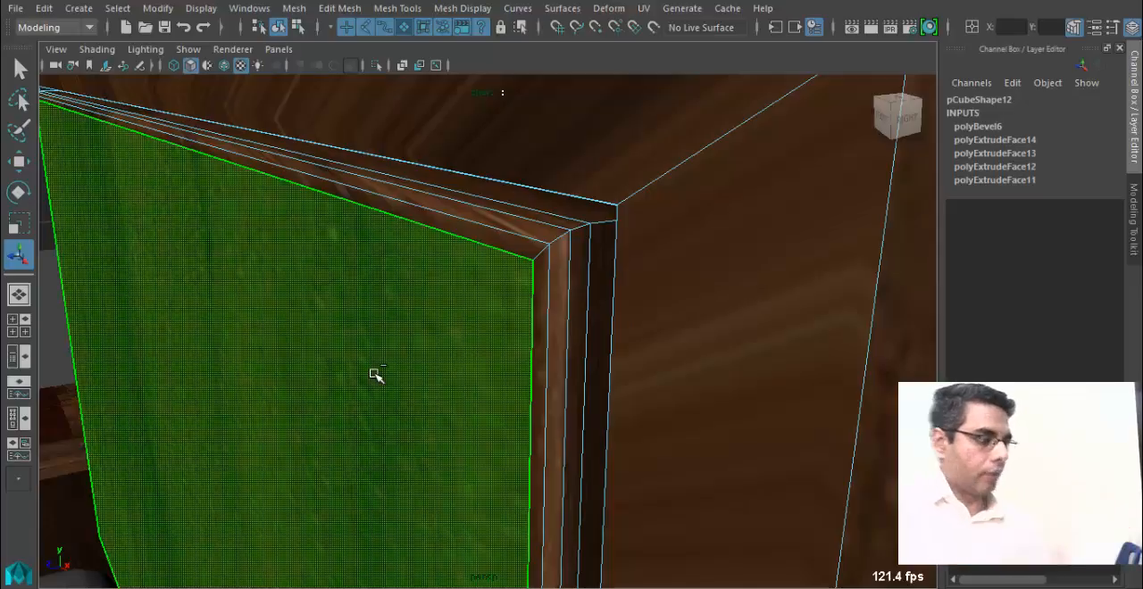
Grow the face selection outward from the front face to include all bevel and groove faces up to the wooden frame.
key("shift+period")
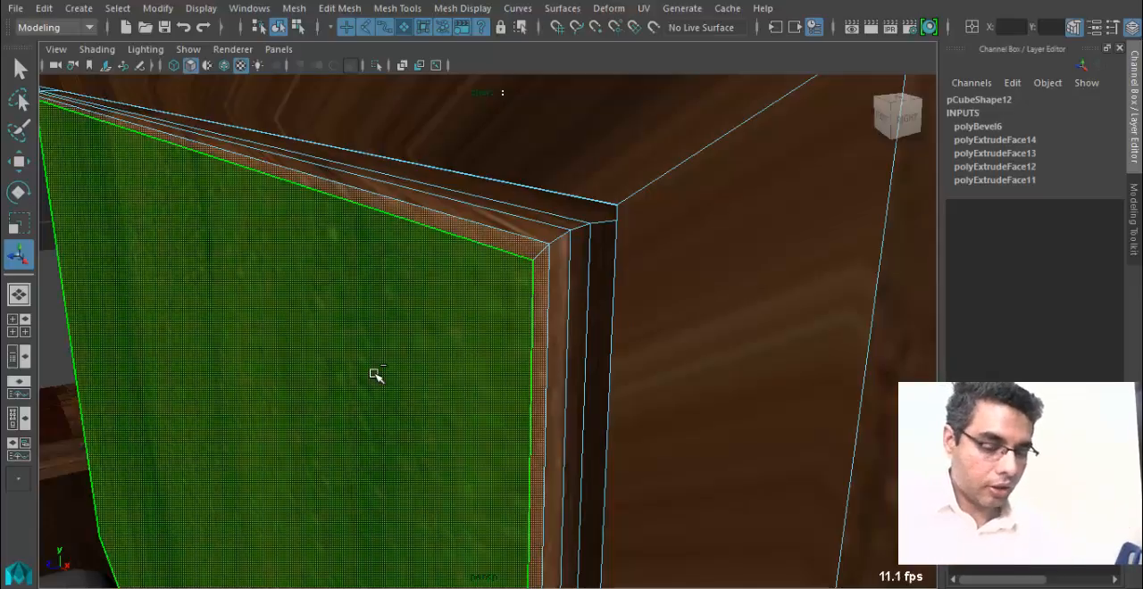
key("shift+period")
key("shift+comma")
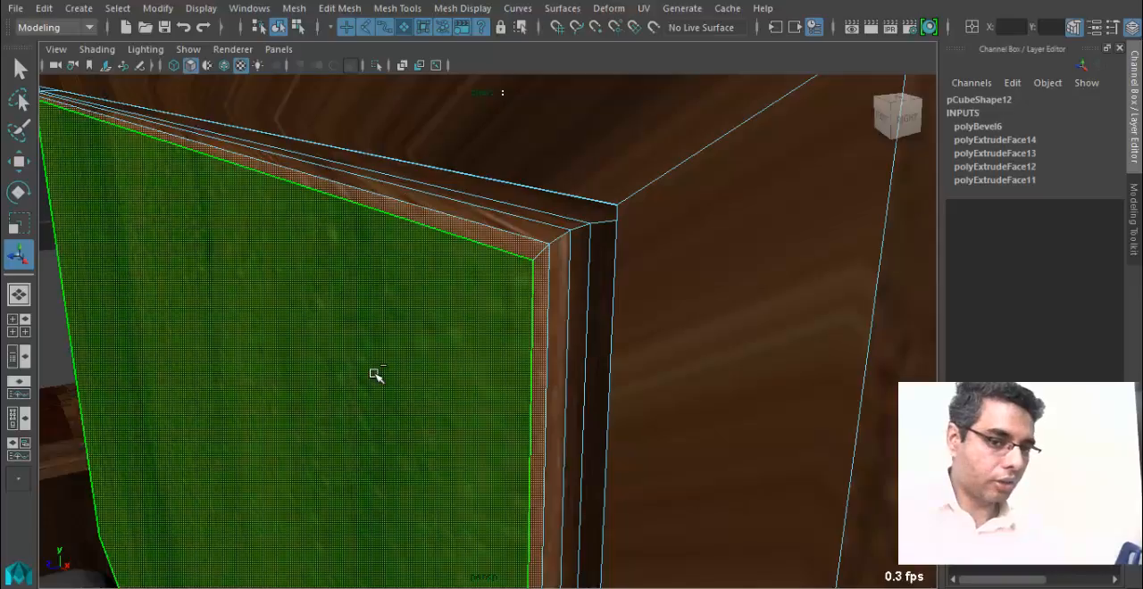
key("shift+comma")
key("shift+period")
key("shift+period")
key("shift+period")
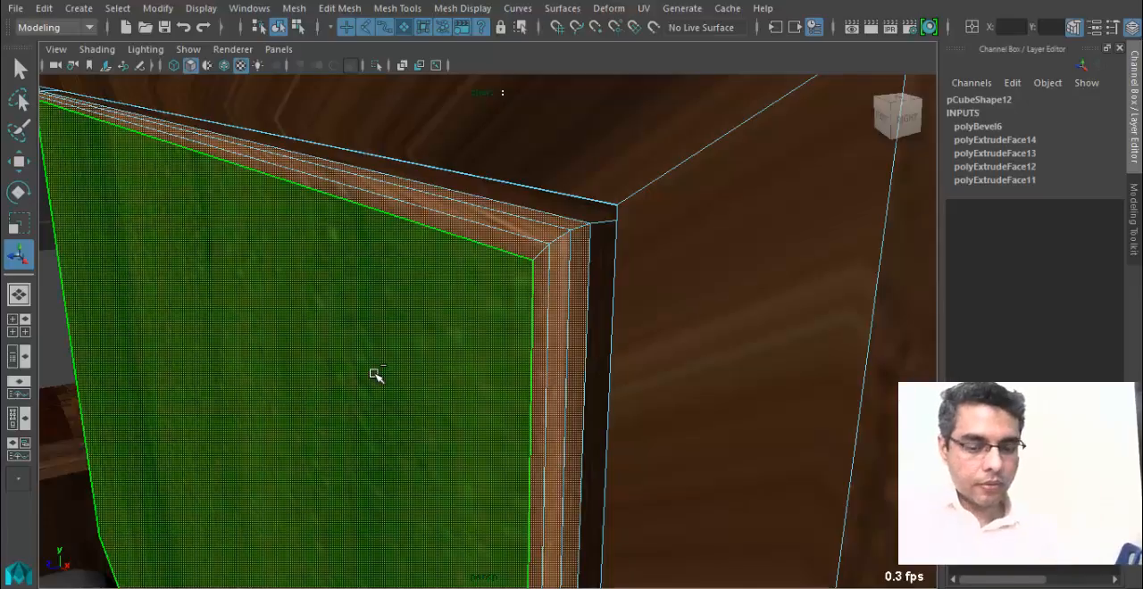
key("shift+period")
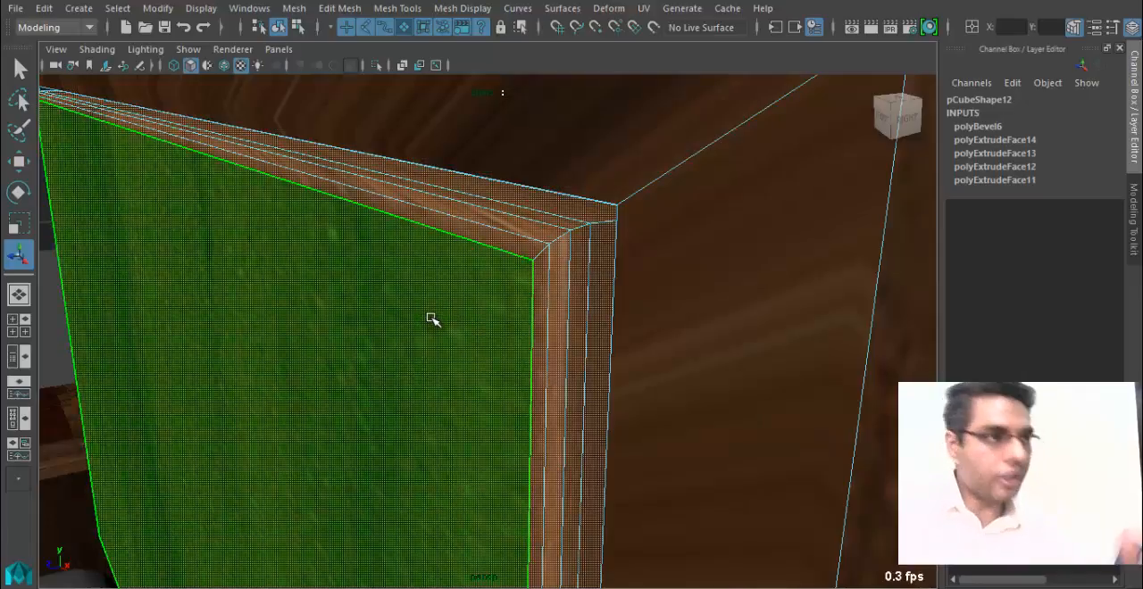
Assign the existing SofaLeather_MT material to the selected front panel and groove faces.
left_click_drag(471, 384, 423, 254, "alt")
right_click_drag(429, 124, 434, 234)
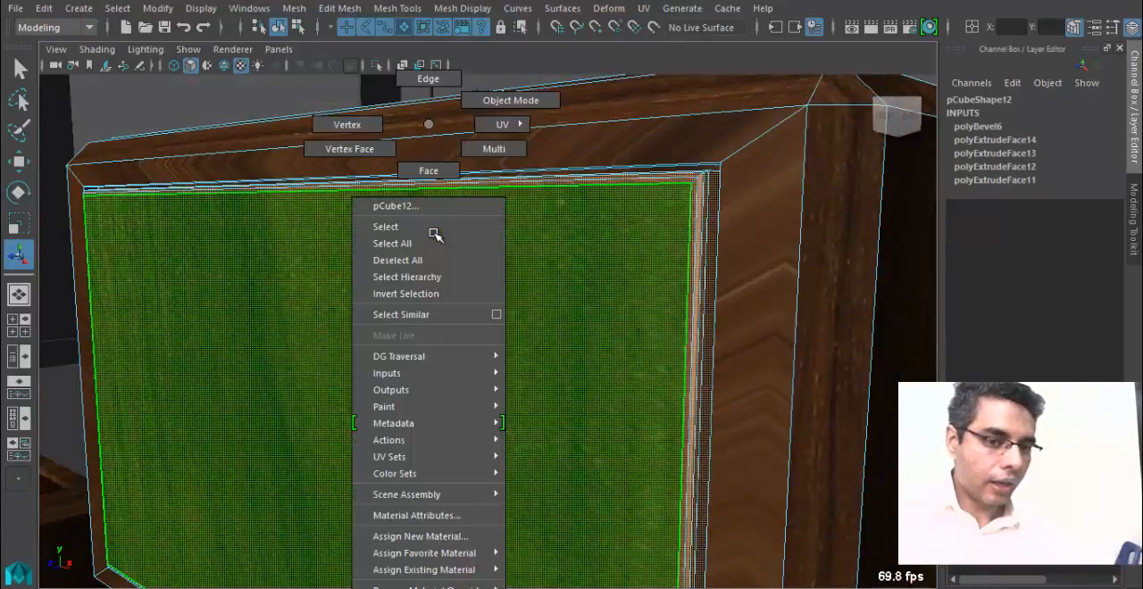
mouse_move(425, 572)
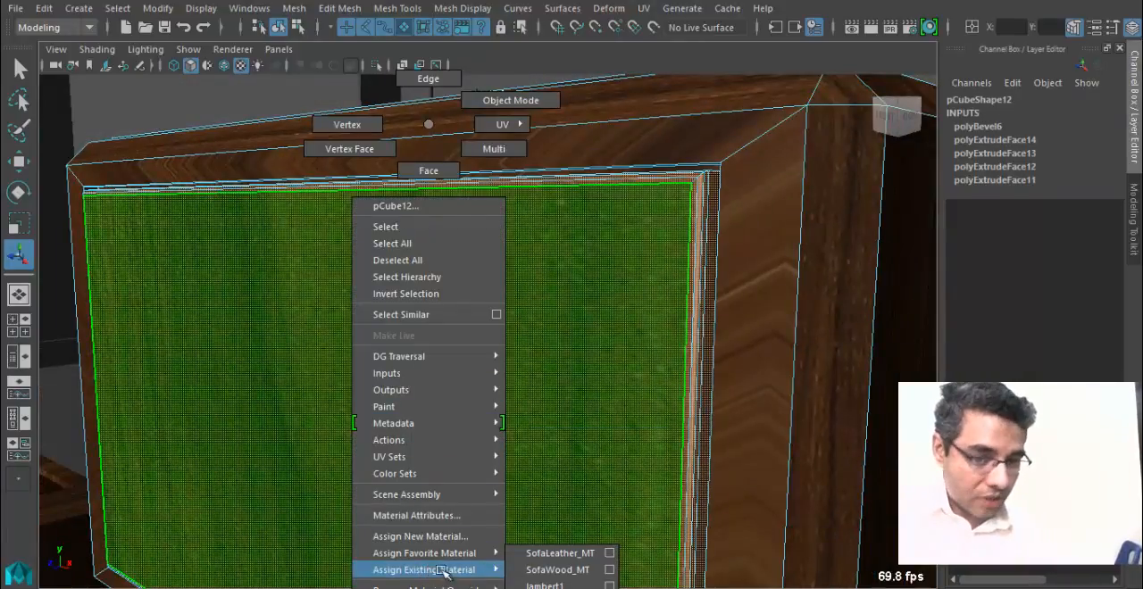
left_click(558, 554)
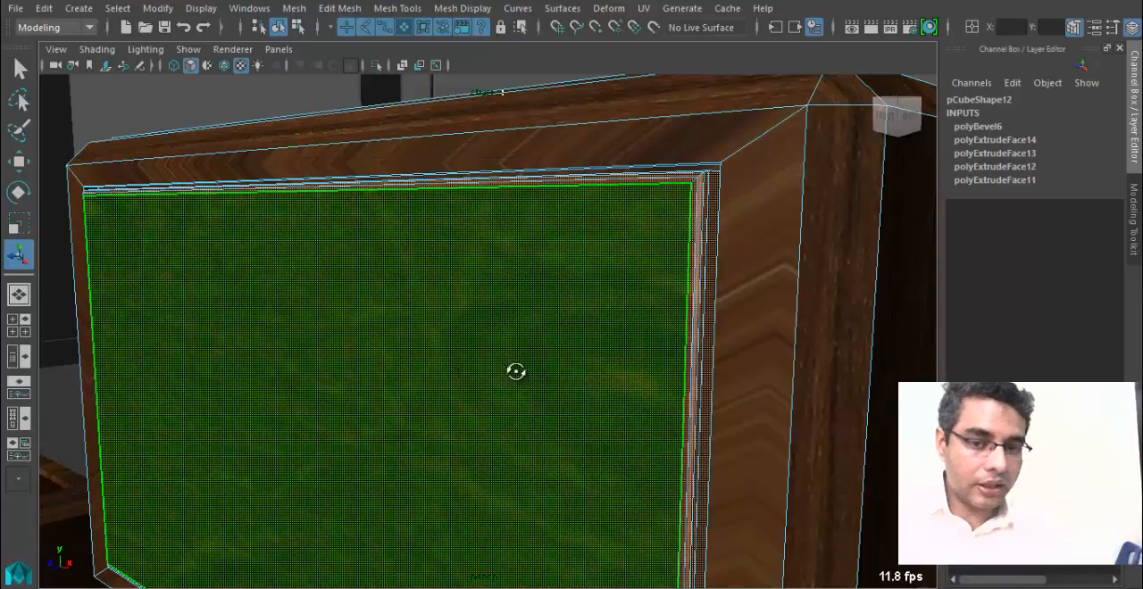
Project planar UVs from the Z axis, fitted to the bounding box, onto the backrest panel's selected leather faces.
left_click_drag(516, 372, 544, 375, "alt")
right_click_drag(545, 375, 581, 433, "alt")
left_click_drag(581, 433, 589, 446, "alt")
right_click_drag(589, 447, 563, 448, "alt")
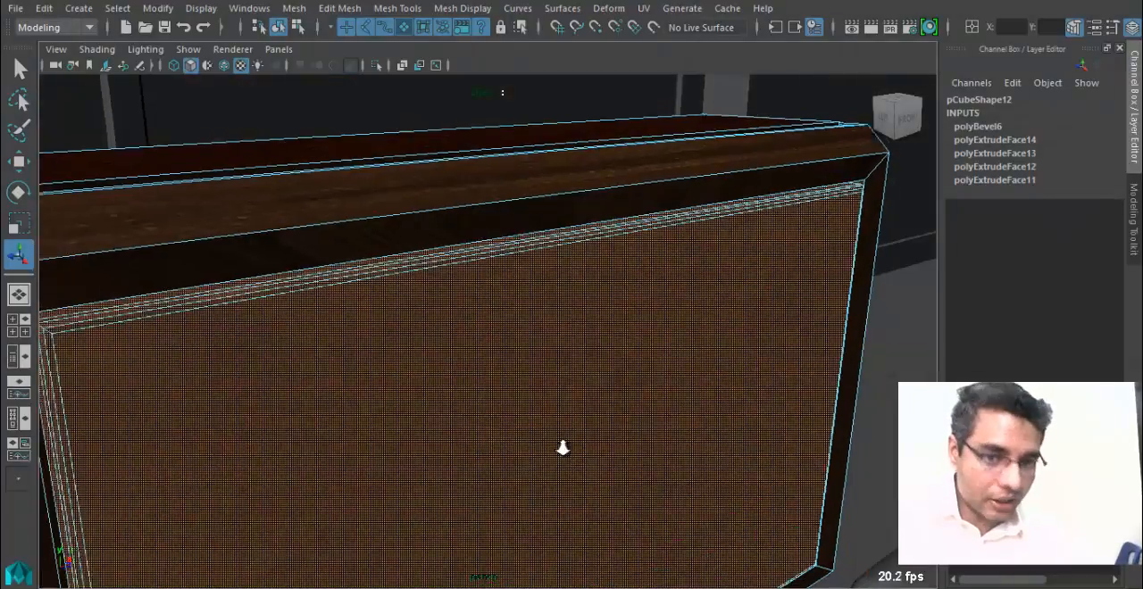
left_click_drag(562, 447, 625, 429, "alt")
left_click(643, 8)
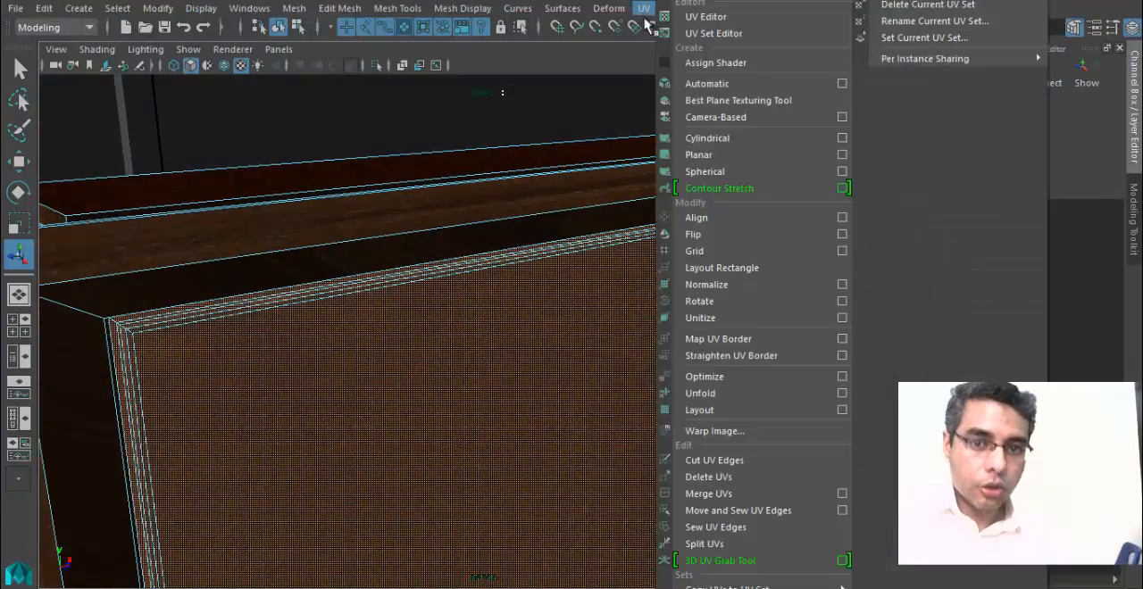
left_click(843, 155)
left_click_drag(866, 152, 858, 155)
left_click_drag(277, 393, 477, 426, "alt")
key("w")
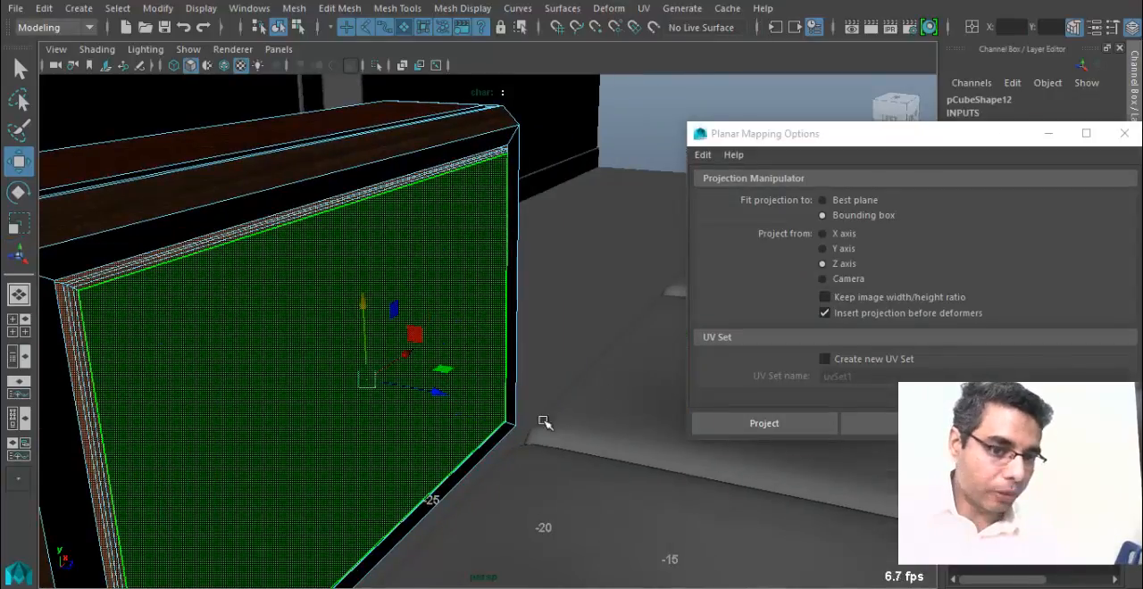
left_click_drag(353, 391, 365, 383, "alt")
left_click_drag(416, 413, 251, 339, "alt")
left_click(843, 263)
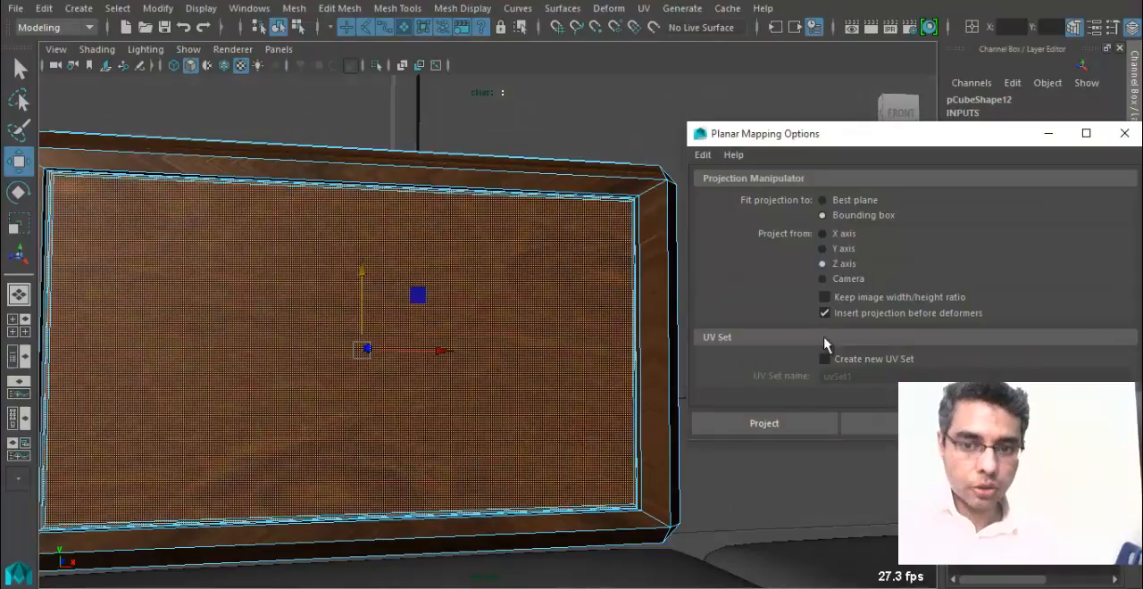
left_click(773, 425)
left_click_drag(473, 397, 527, 386, "alt")
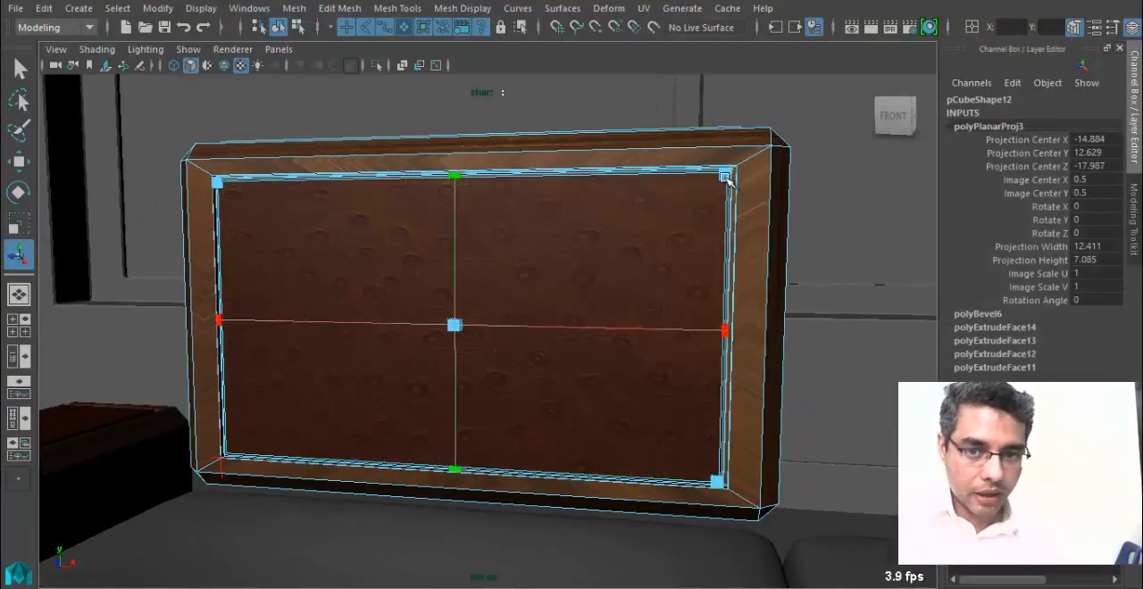
Shrink the planar projection to about 10.5 by 6.0 units, return to object mode and reselect the backrest panel.
left_click_drag(725, 176, 676, 197)
right_click(671, 192)
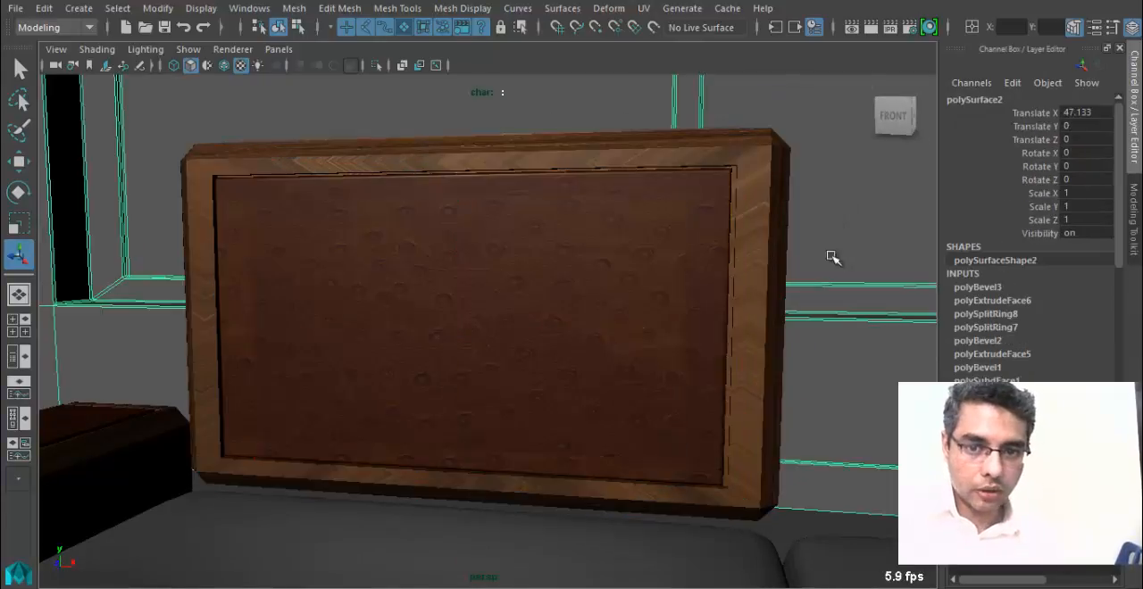
left_click_drag(829, 255, 476, 369, "alt")
left_click(494, 372)
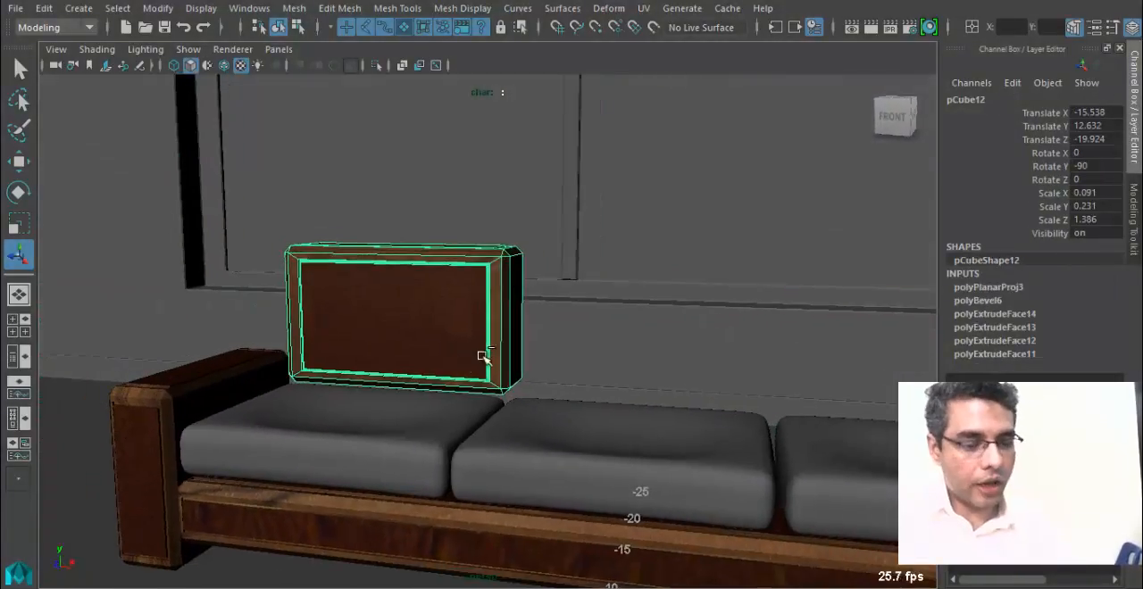
Duplicate the backrest panel and place the copy beside the original above the middle cushion, at about X -0.61.
key("ctrl+d")
key("w")
left_click_drag(479, 317, 715, 358)
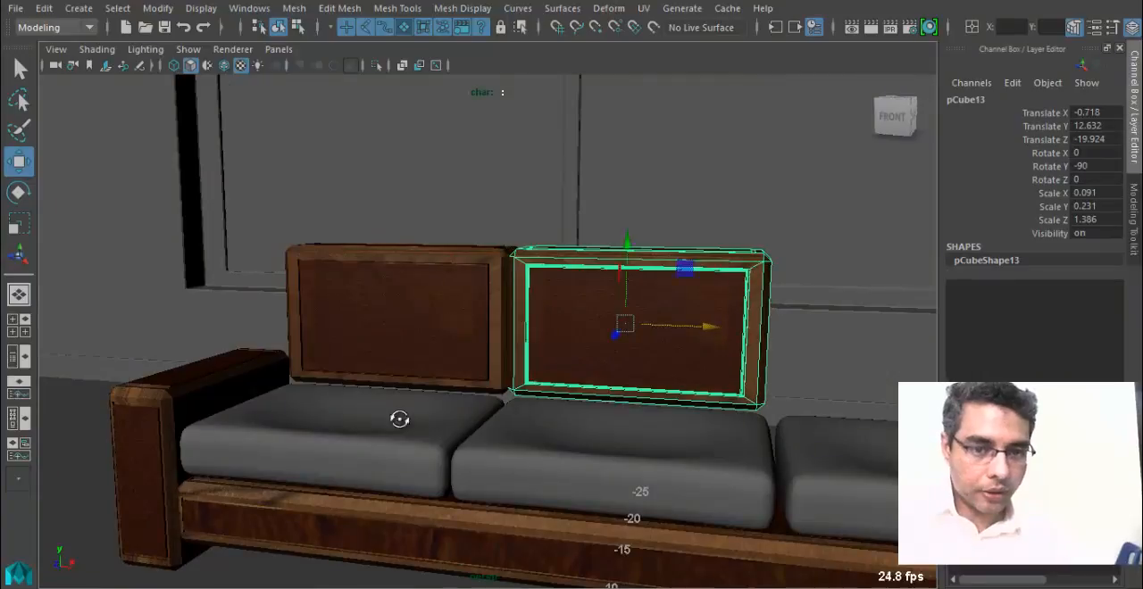
left_click_drag(401, 418, 447, 410, "alt")
right_click_drag(447, 411, 725, 330, "alt")
left_click_drag(724, 329, 554, 437, "alt")
right_click_drag(553, 437, 572, 377, "alt")
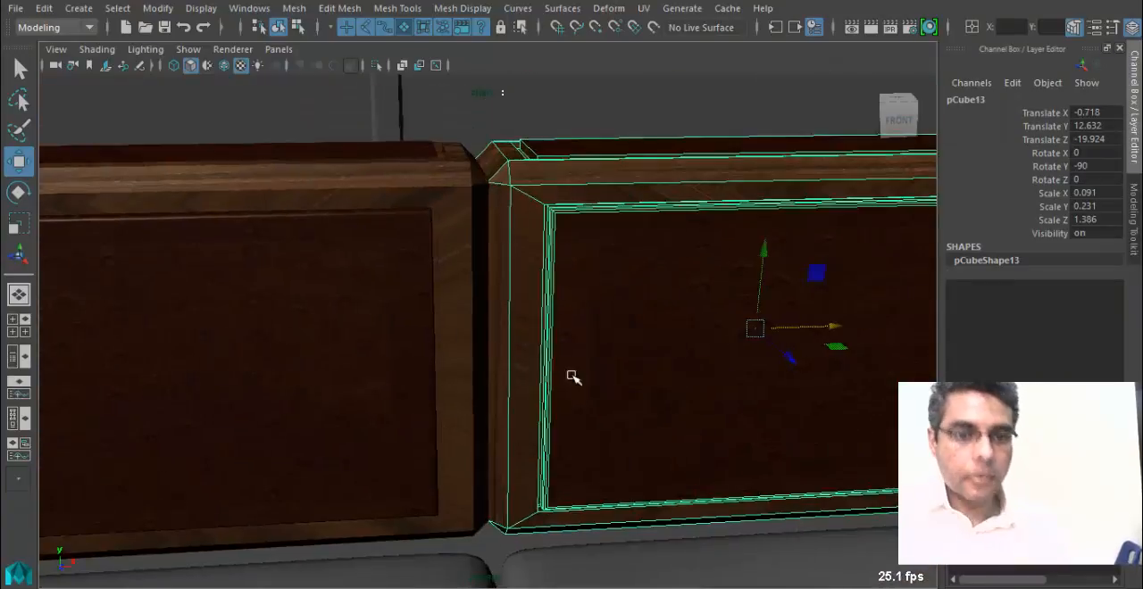
middle_click_drag(571, 377, 514, 408, "alt")
left_click_drag(776, 355, 776, 357)
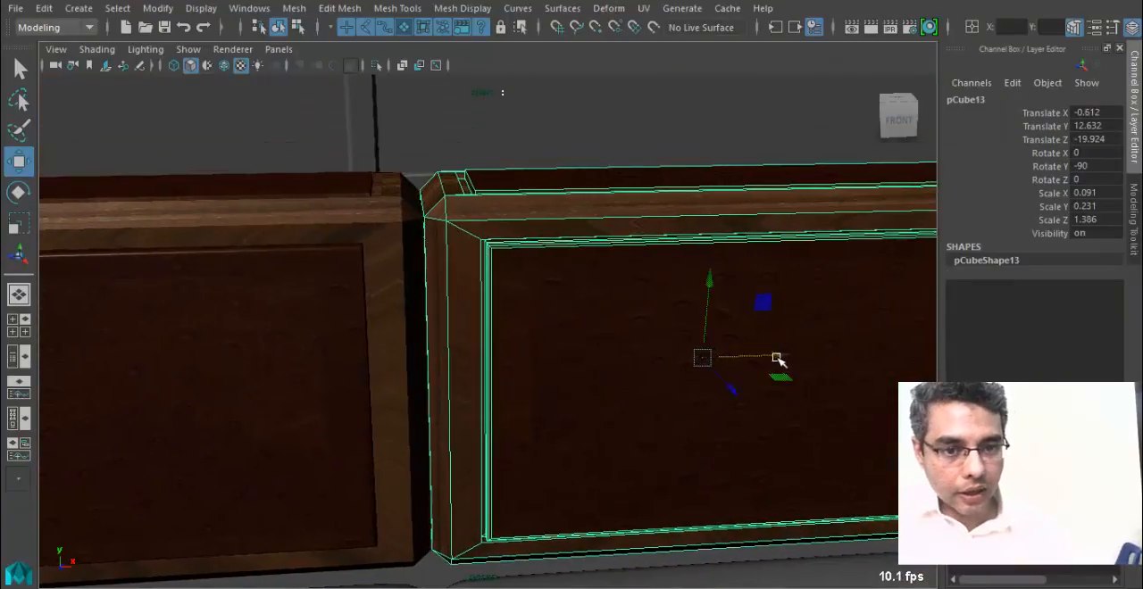
right_click_drag(776, 357, 485, 349, "alt")
Duplicate the middle backrest panel and move the copy above the right cushion, at about X 14.47.
key("ctrl+d")
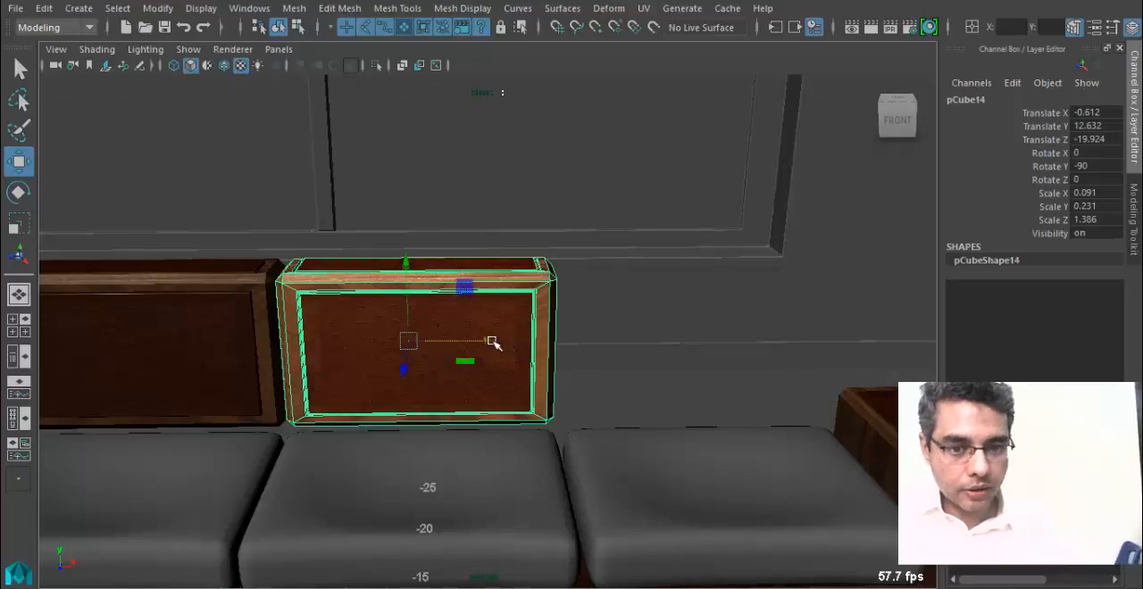
left_click_drag(492, 342, 691, 390)
right_click_drag(691, 390, 614, 354, "alt")
left_click_drag(794, 492, 727, 434, "alt")
middle_click_drag(727, 434, 572, 368, "alt")
right_click_drag(393, 393, 317, 395, "alt")
left_click_drag(335, 393, 368, 405, "alt")
middle_click_drag(485, 407, 505, 401, "alt")
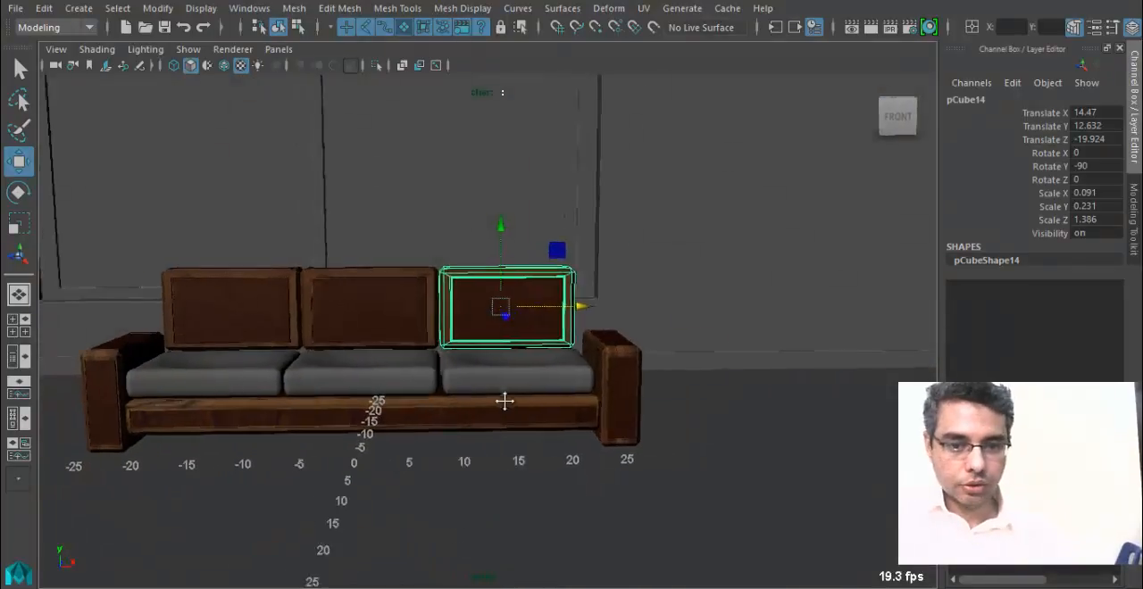
In the front view, move the right armrest inward to about X 24.47.
key("space")
left_click_drag(474, 349, 480, 395)
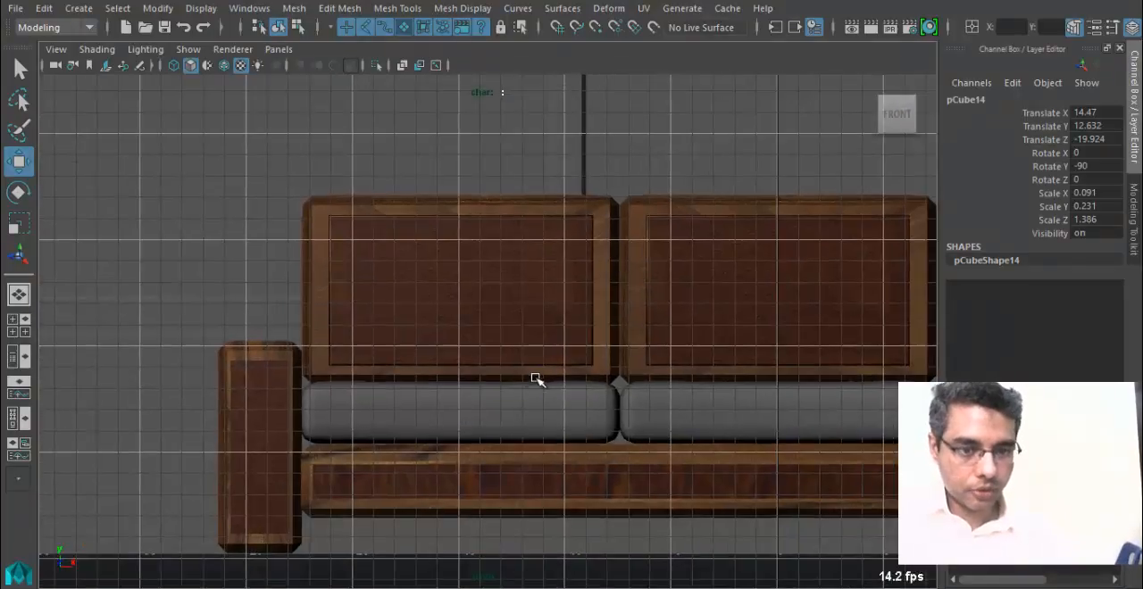
middle_click_drag(635, 429, 151, 381, "alt")
middle_click_drag(782, 363, 666, 363, "alt")
left_click(746, 364)
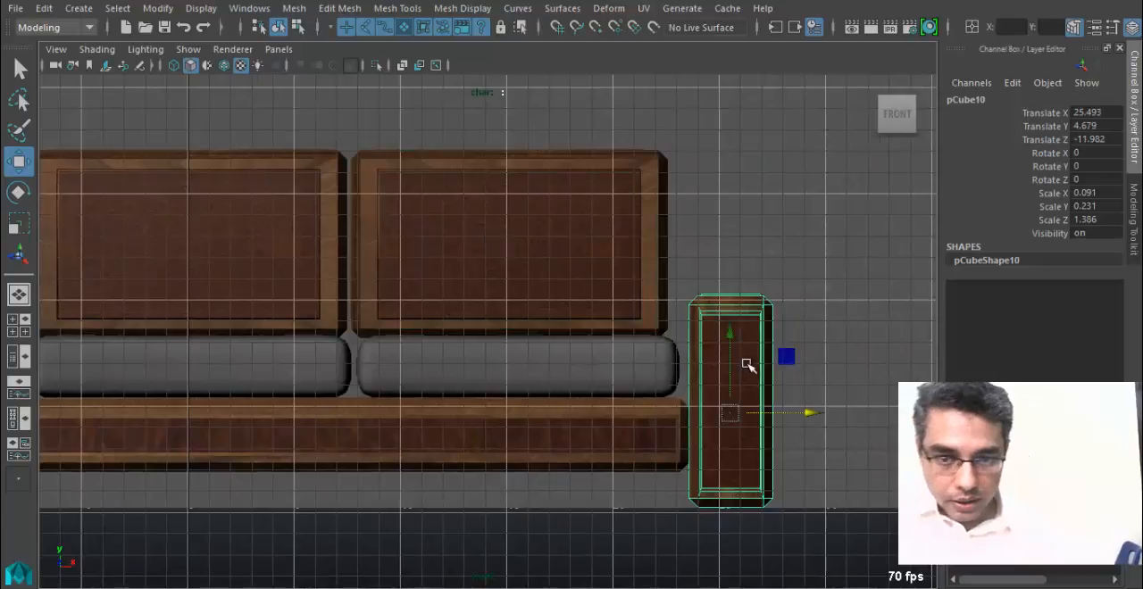
left_click_drag(812, 415, 791, 413)
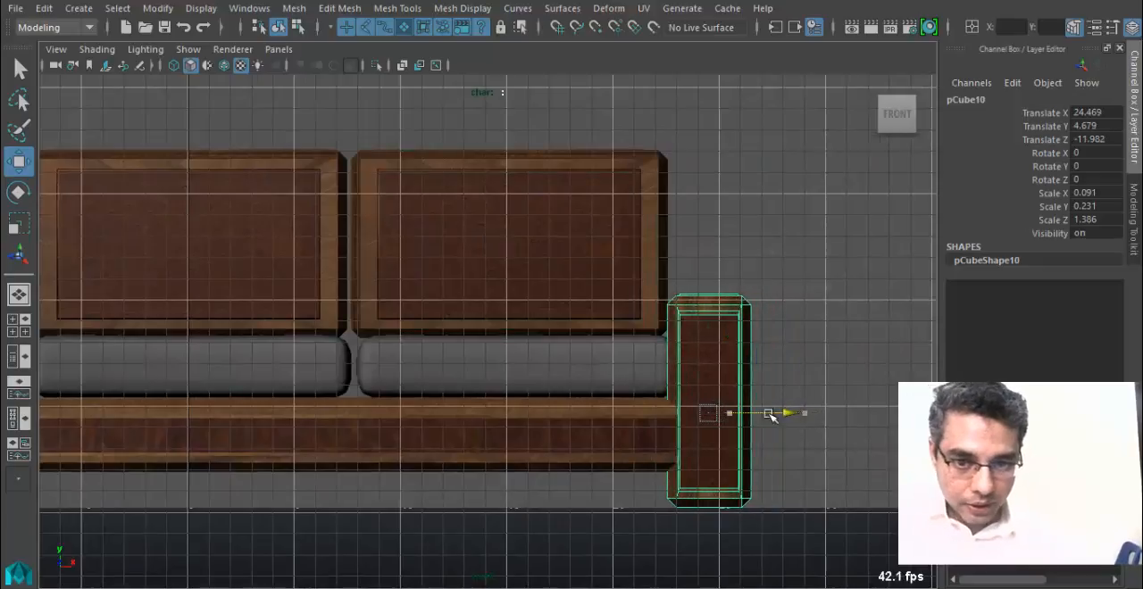
Shift the right backrest panel toward the middle one, to about X 14.31.
left_click(643, 432)
middle_click_drag(295, 334, 720, 391, "alt")
middle_click_drag(837, 313, 763, 314, "alt")
left_click(775, 317)
middle_click_drag(871, 341, 840, 336, "alt")
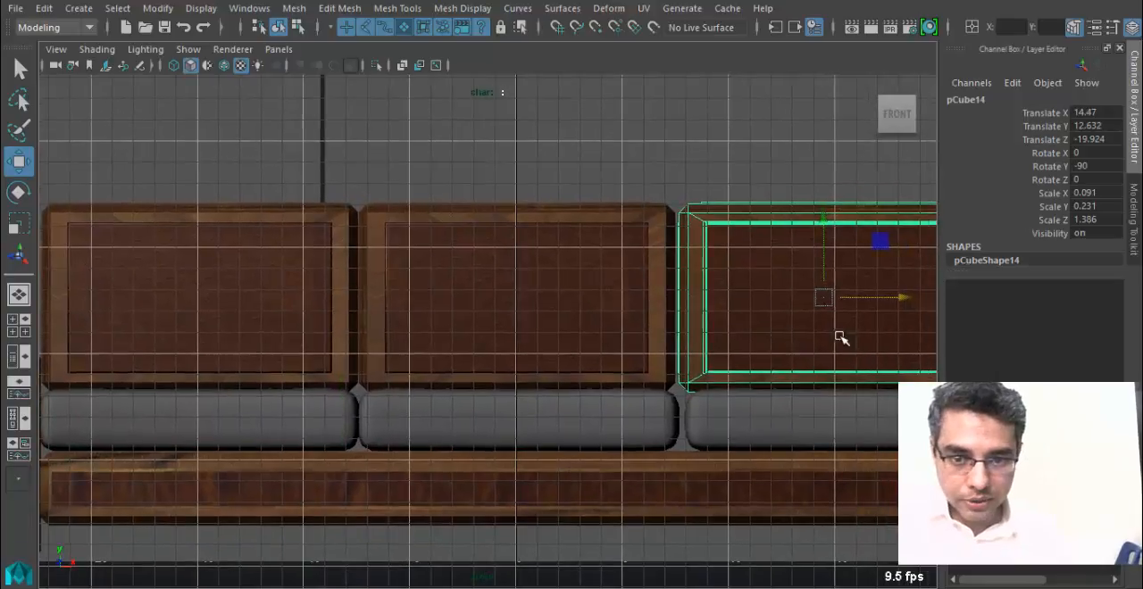
left_click_drag(909, 300, 898, 297)
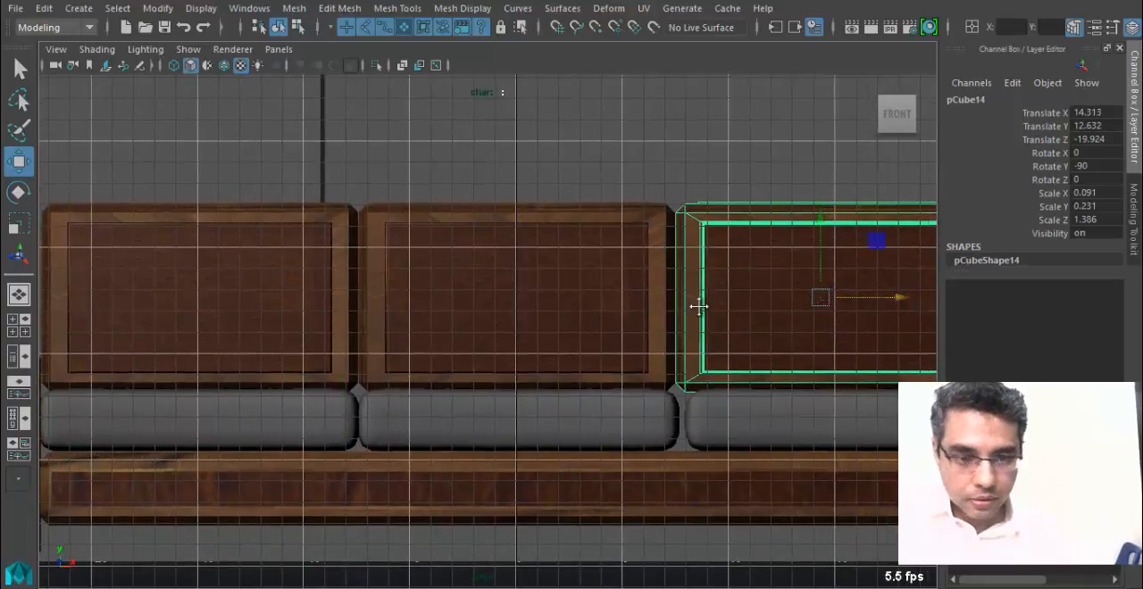
Examine the spacing between the backrest panels and the right armrest in wireframe and shaded display.
middle_click_drag(696, 307, 671, 310, "alt")
key("4")
right_click_drag(646, 311, 863, 348, "alt")
middle_click_drag(797, 190, 692, 235, "alt")
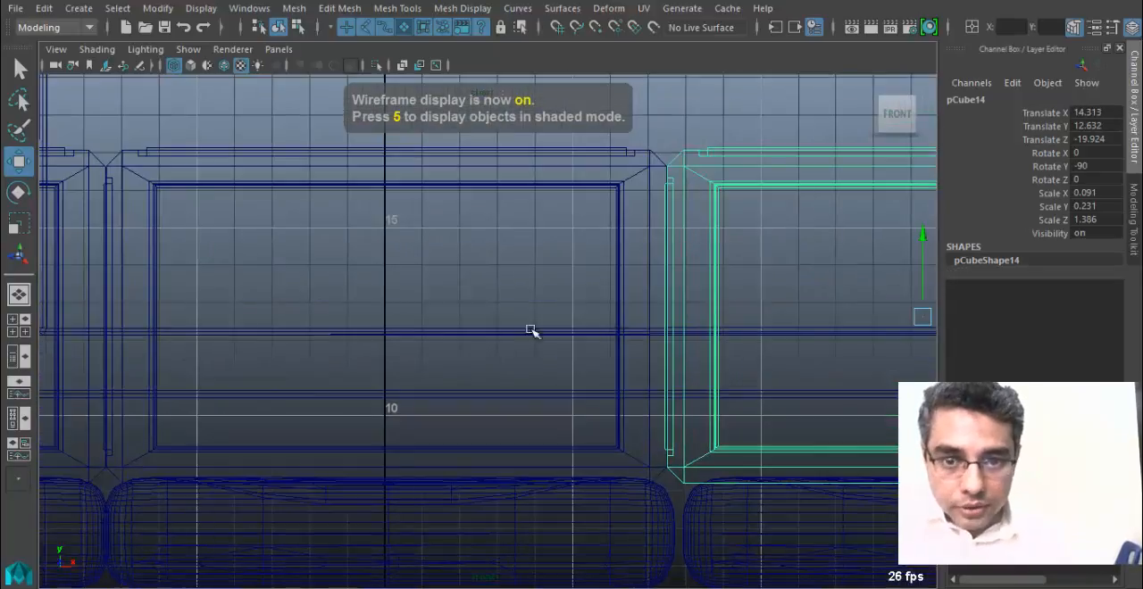
middle_click_drag(489, 330, 714, 368, "alt")
middle_click_drag(560, 338, 136, 263, "alt")
key("5")
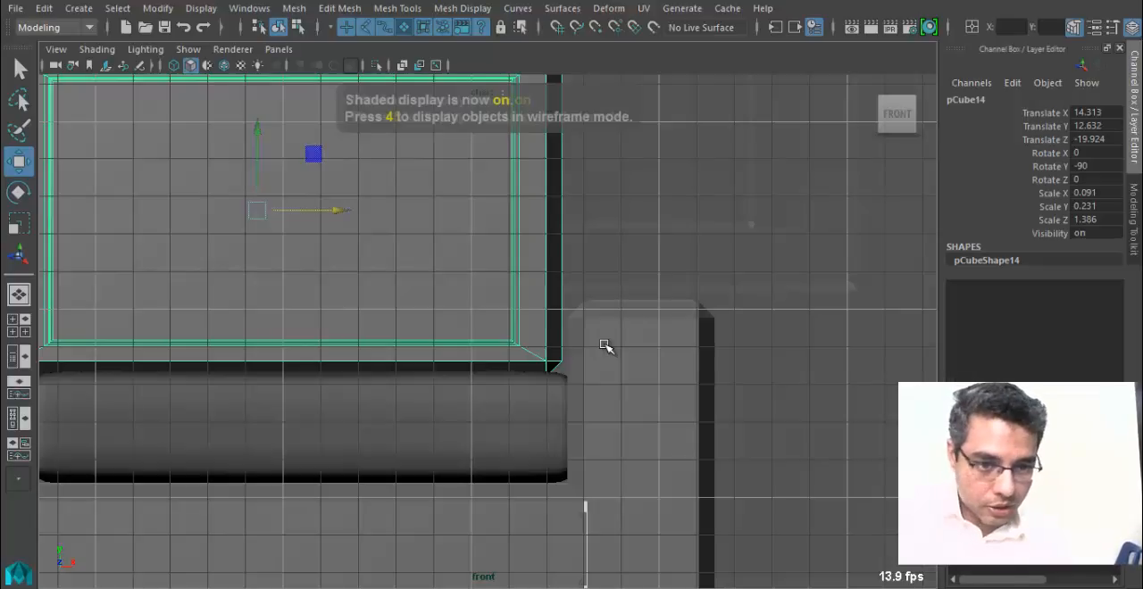
Move the sofa base's right-end vertices inward to the inner edge of the right armrest and return to object mode.
scroll(604, 345, "down", 1)
middle_click_drag(268, 429, 568, 477, "alt")
left_click(569, 477)
middle_click_drag(893, 446, 669, 390, "alt")
middle_click_drag(910, 369, 650, 350, "alt")
key("4")
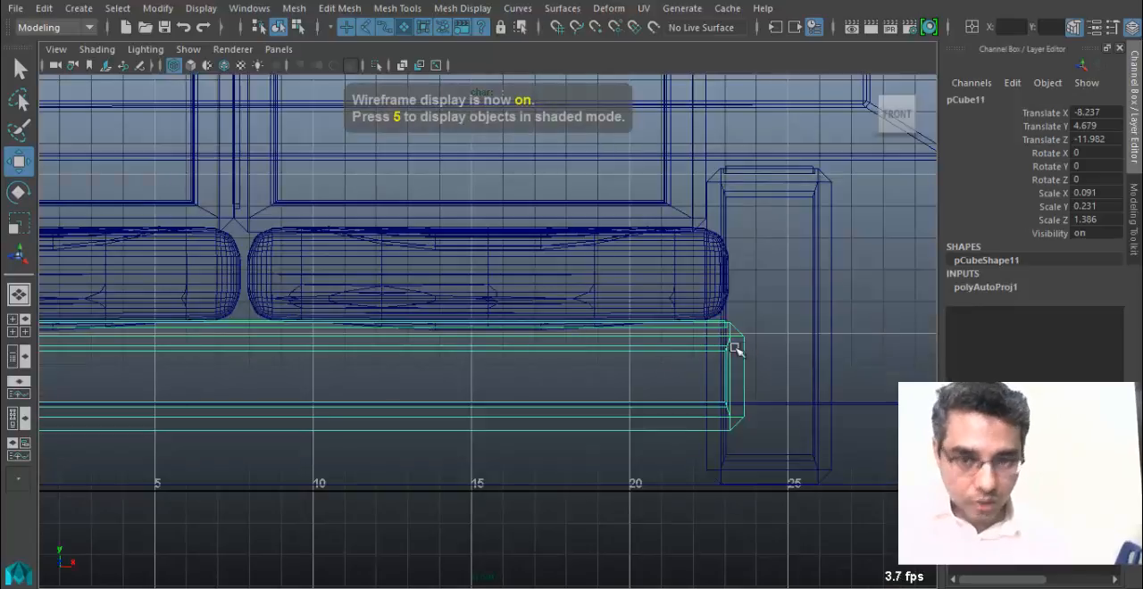
right_click(679, 342)
right_click_drag(678, 342, 599, 125)
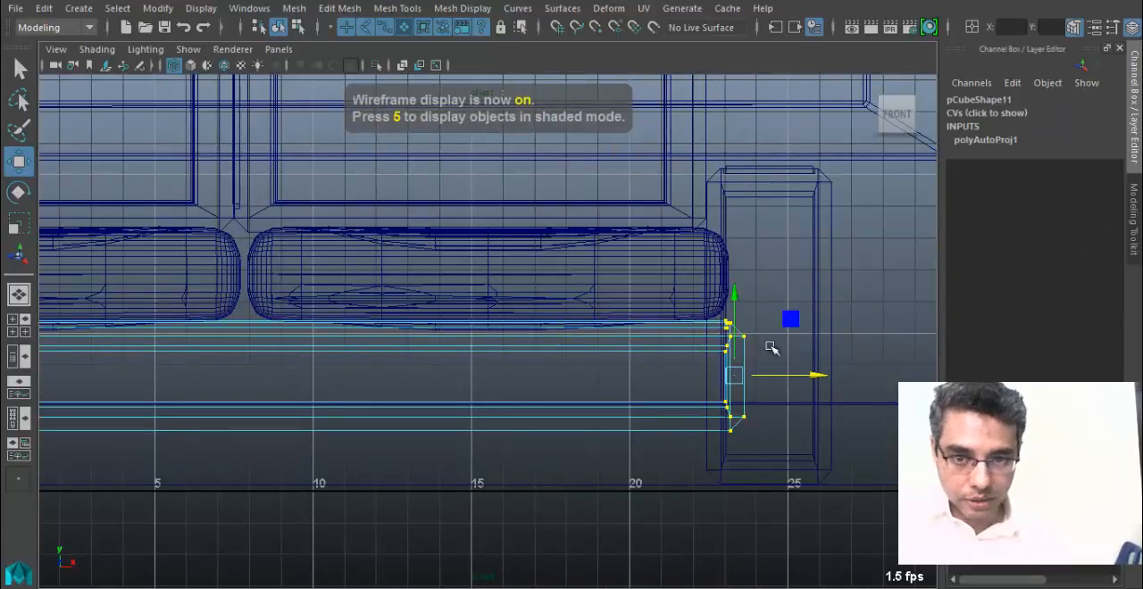
left_click_drag(813, 375, 776, 372)
middle_click_drag(634, 311, 638, 319, "alt")
right_click_drag(622, 393, 692, 101)
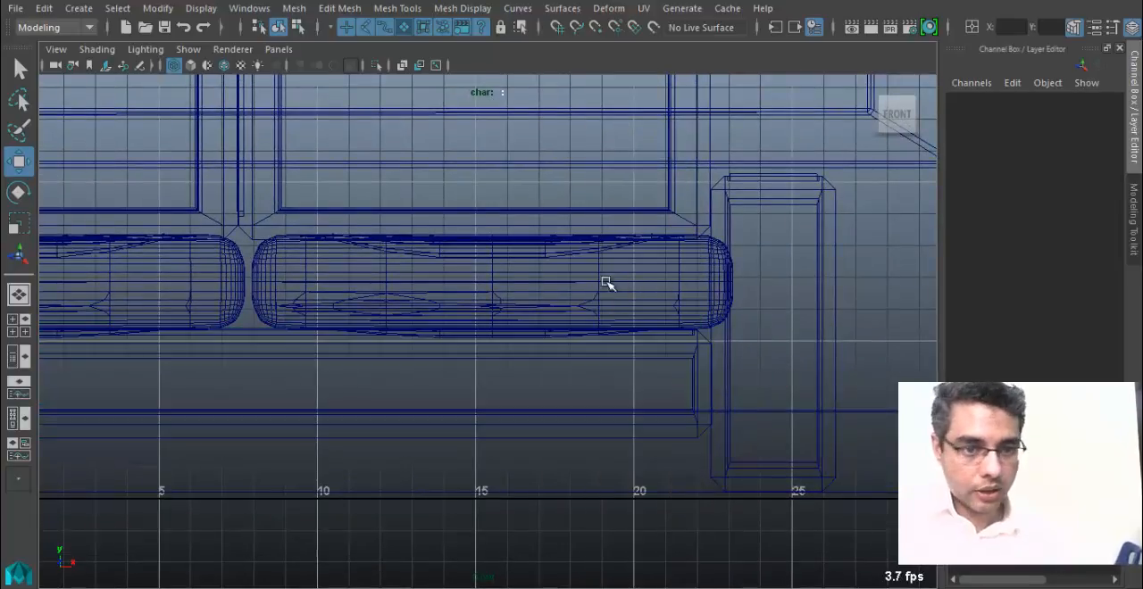
Slide the right seat cushion against the middle one, at about X 14.9, and return to the textured perspective view.
left_click(561, 285)
mouse_move(581, 282)
left_mouse_down()
mouse_move(548, 284)
mouse_move(559, 286)
left_mouse_up()
middle_click_drag(273, 303, 709, 336, "alt")
left_click(538, 334)
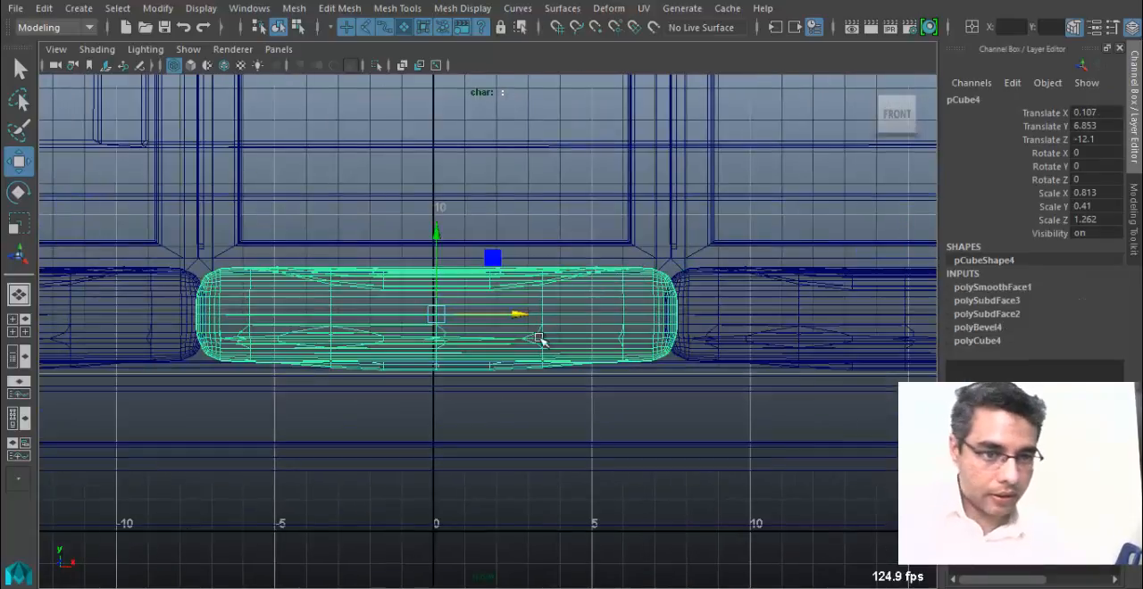
right_click_drag(498, 347, 466, 349, "alt")
mouse_move(482, 348)
left_mouse_down("alt")
mouse_move(510, 347)
mouse_move(511, 295)
left_mouse_up("alt")
key("space")
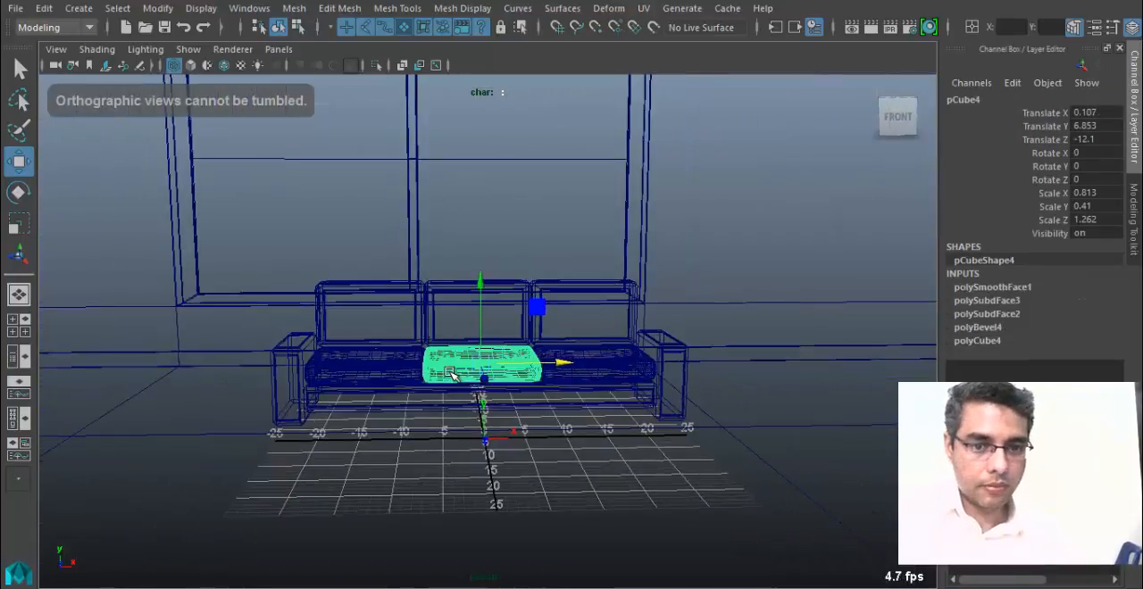
key("5")
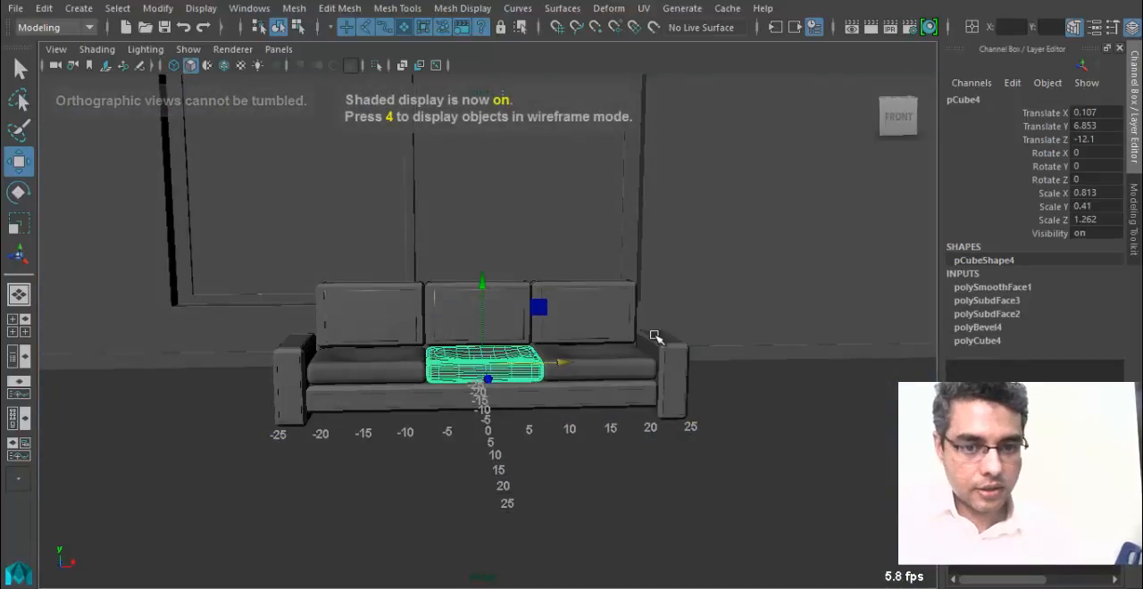
key("6")
Select all three seat cushions and assign the existing sofa leather material to them.
left_click_drag(651, 353, 459, 453, "alt")
right_click_drag(459, 453, 367, 446, "alt")
left_click(213, 425, "shift")
left_click(594, 523, "shift")
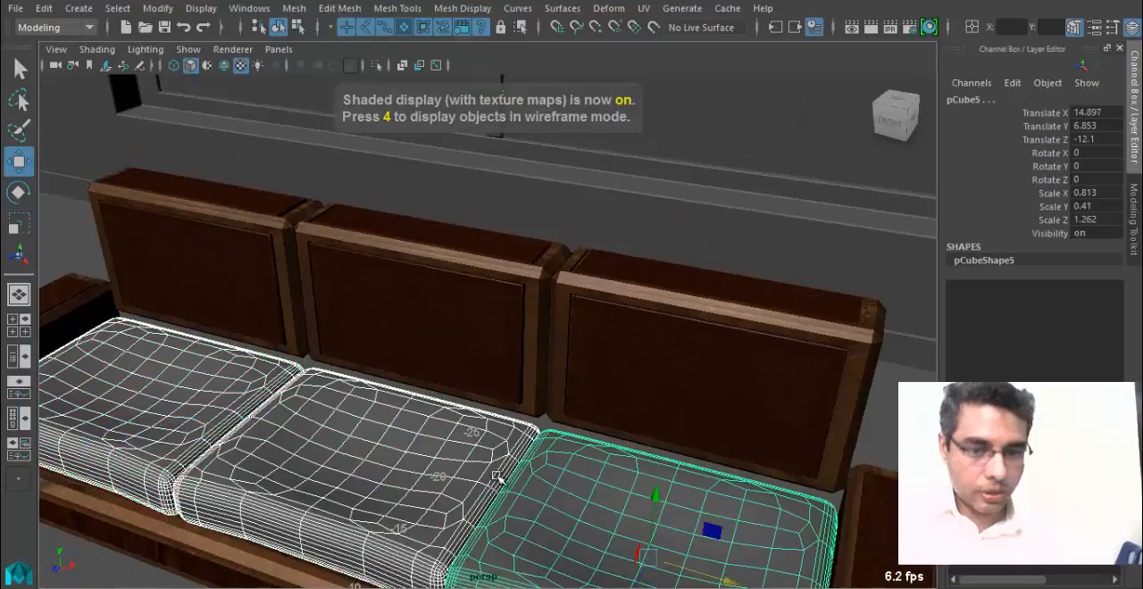
right_click_drag(594, 523, 650, 556)
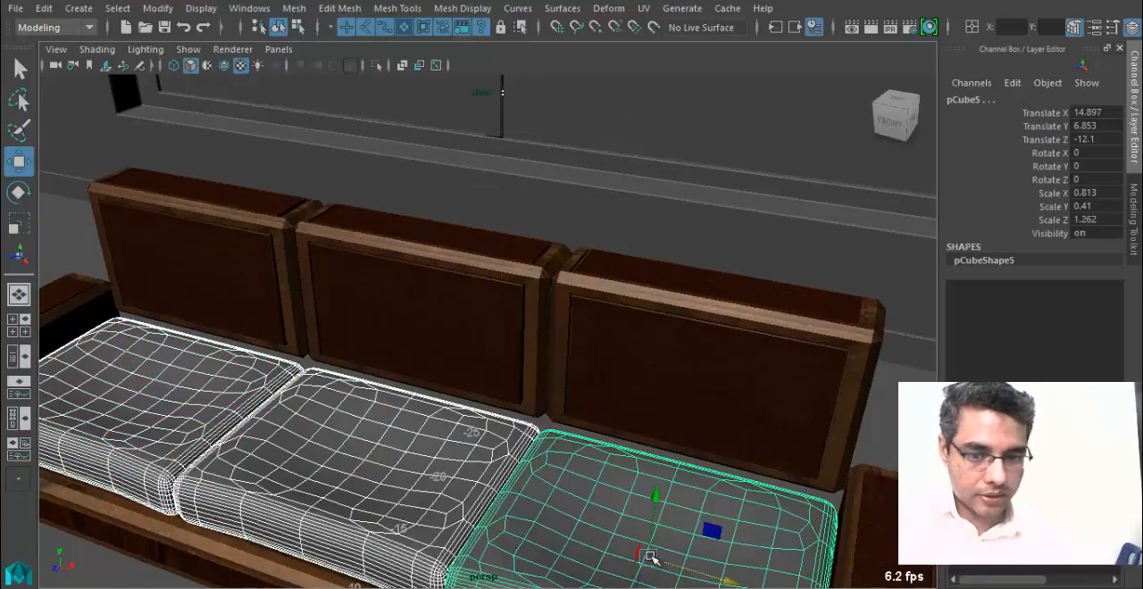
right_click_drag(724, 470, 536, 393, "alt")
Select all three backrest panels and lower them slightly toward the seat cushions.
left_click(137, 207)
left_click_drag(239, 404, 395, 353, "alt")
left_click(378, 329)
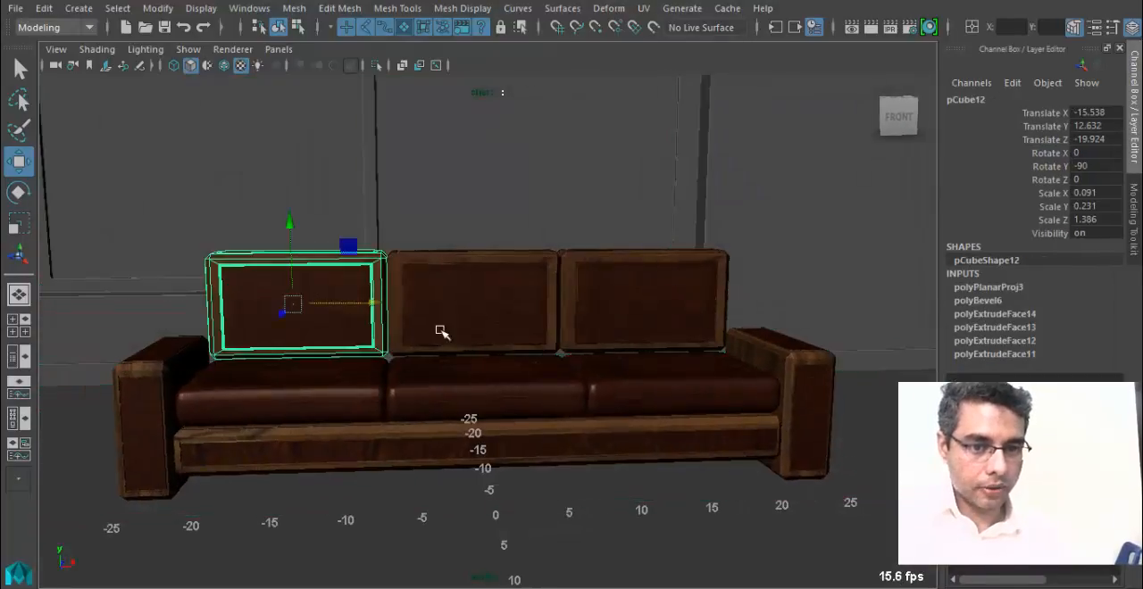
left_click(578, 337, "shift")
left_click(455, 313, "shift")
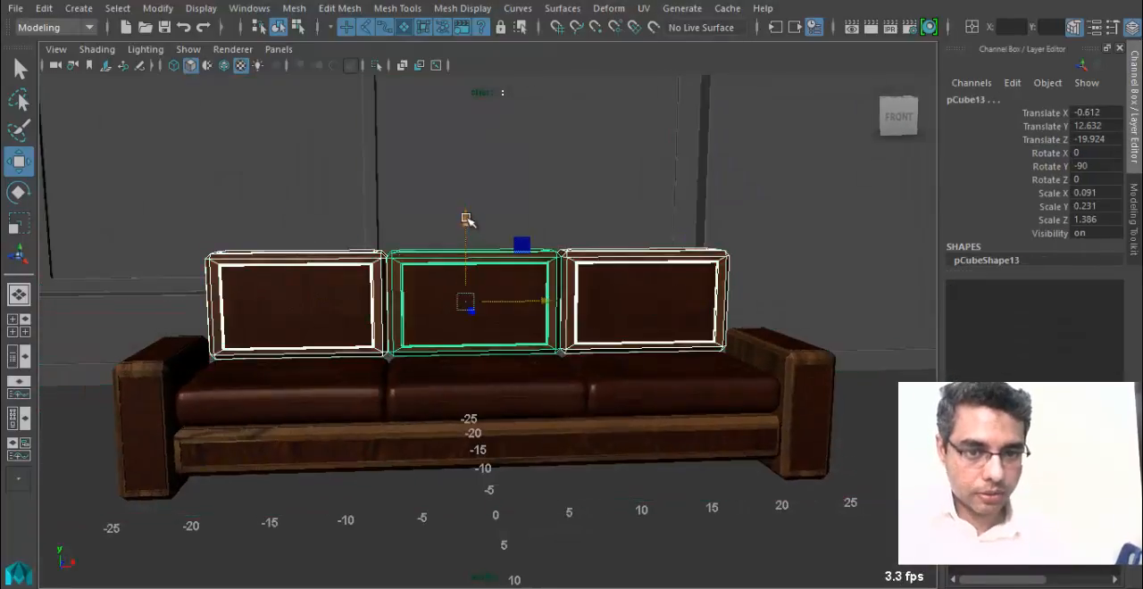
left_click_drag(467, 229, 536, 268, "alt")
Review the sofa from several angles and show the Outliner beside the perspective view.
left_click(715, 439)
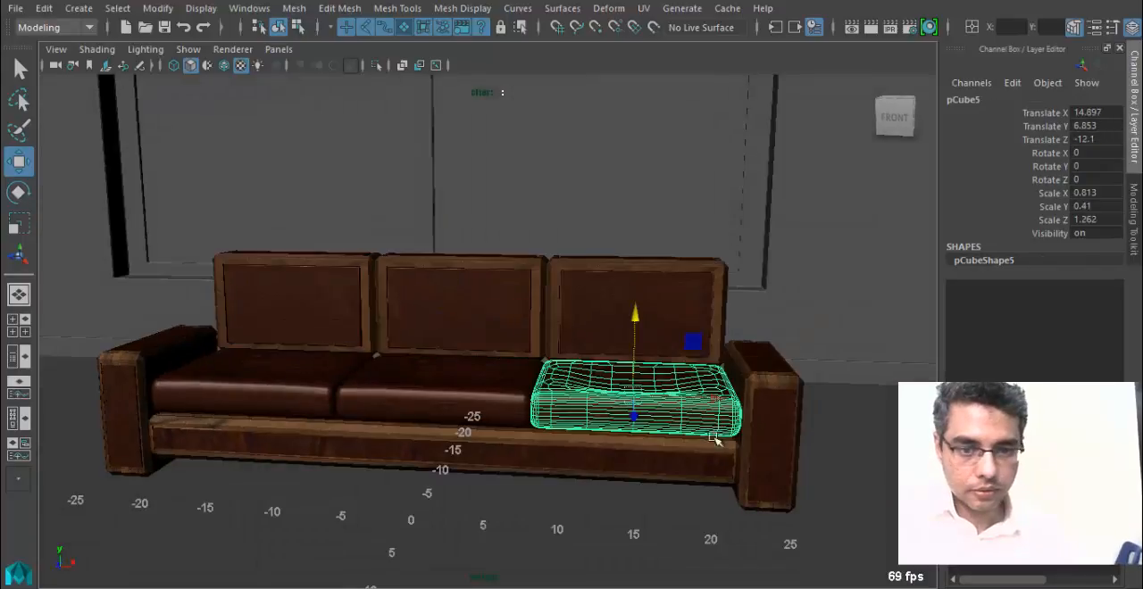
left_click_drag(540, 432, 477, 438, "alt")
left_click(191, 309)
left_click_drag(201, 454, 382, 416, "alt")
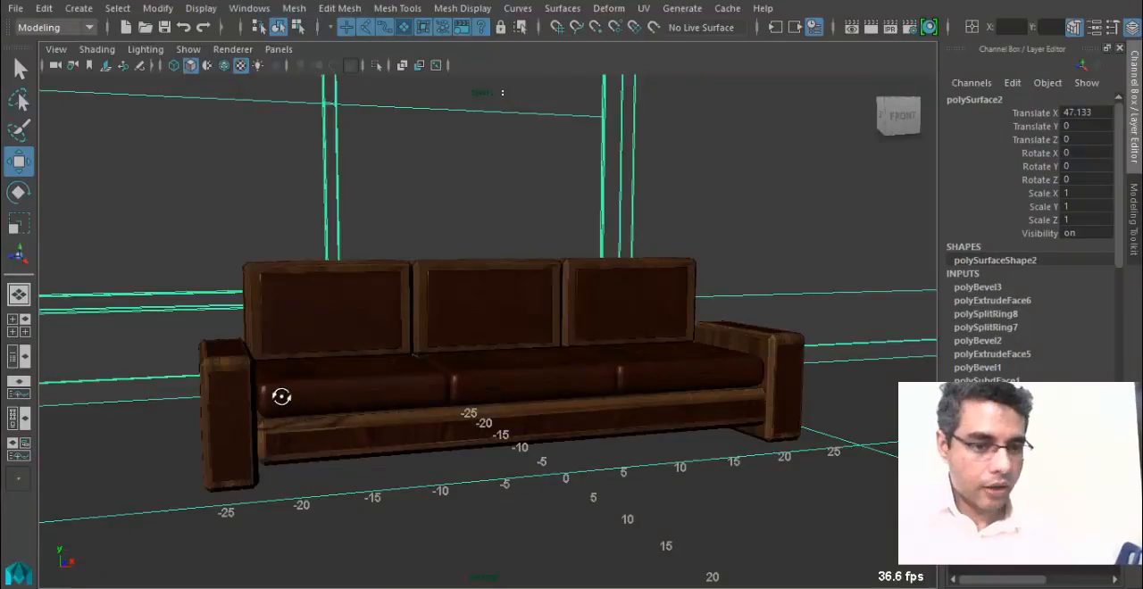
left_click_drag(282, 396, 223, 402, "alt")
left_click(18, 357)
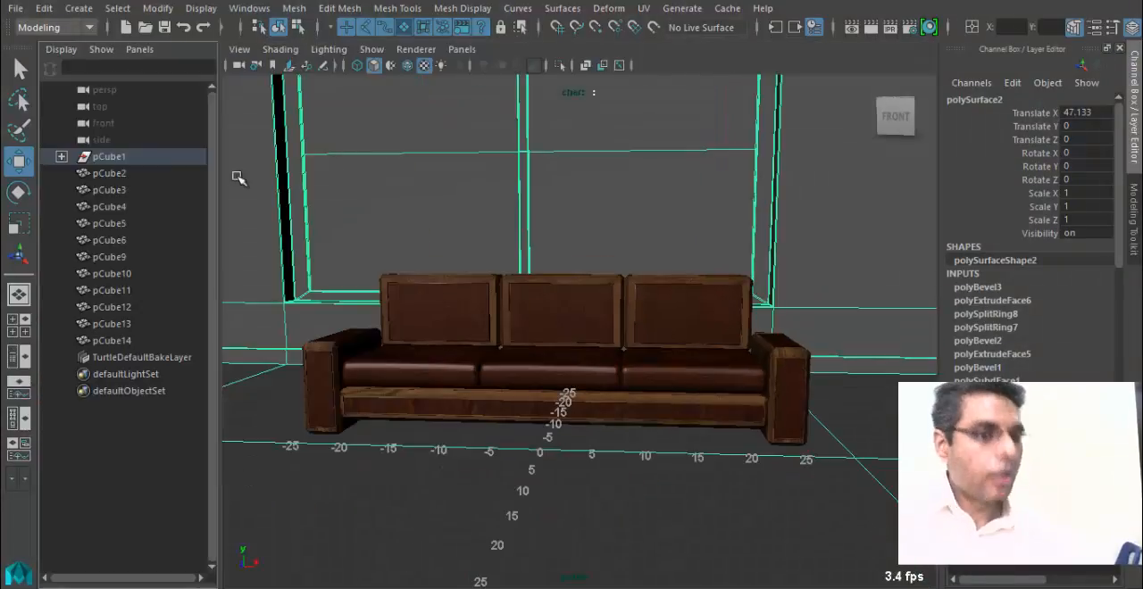
left_click_drag(367, 327, 524, 388, "alt")
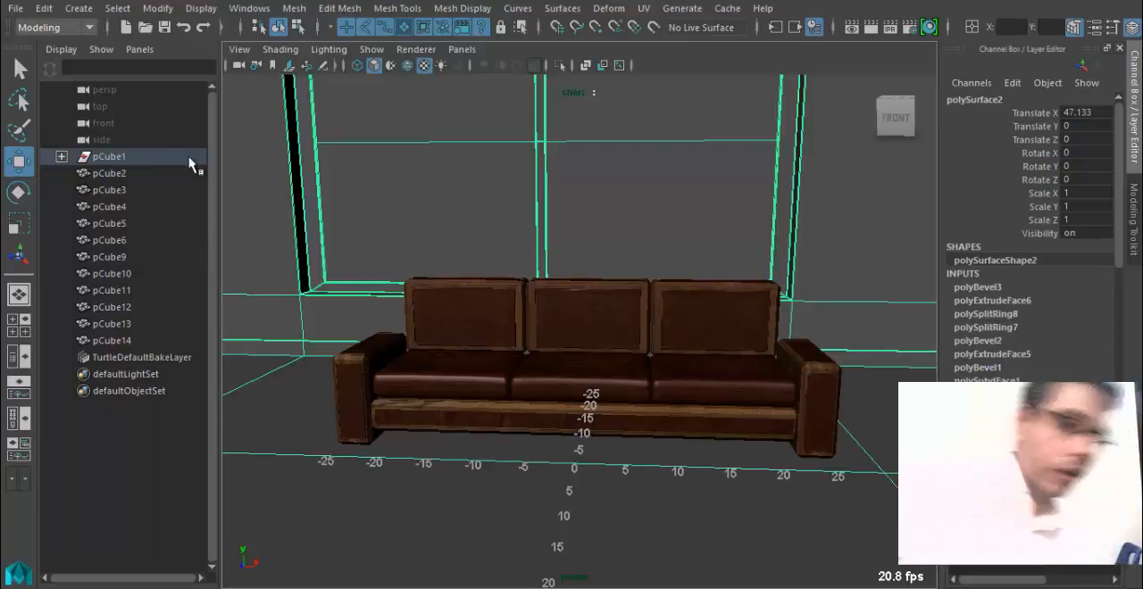
Select the sofa's left seat cushion and rename it SofaSeat_1.
left_click(414, 363)
left_click_drag(414, 363, 441, 408, "alt")
scroll(254, 303, "up", 3)
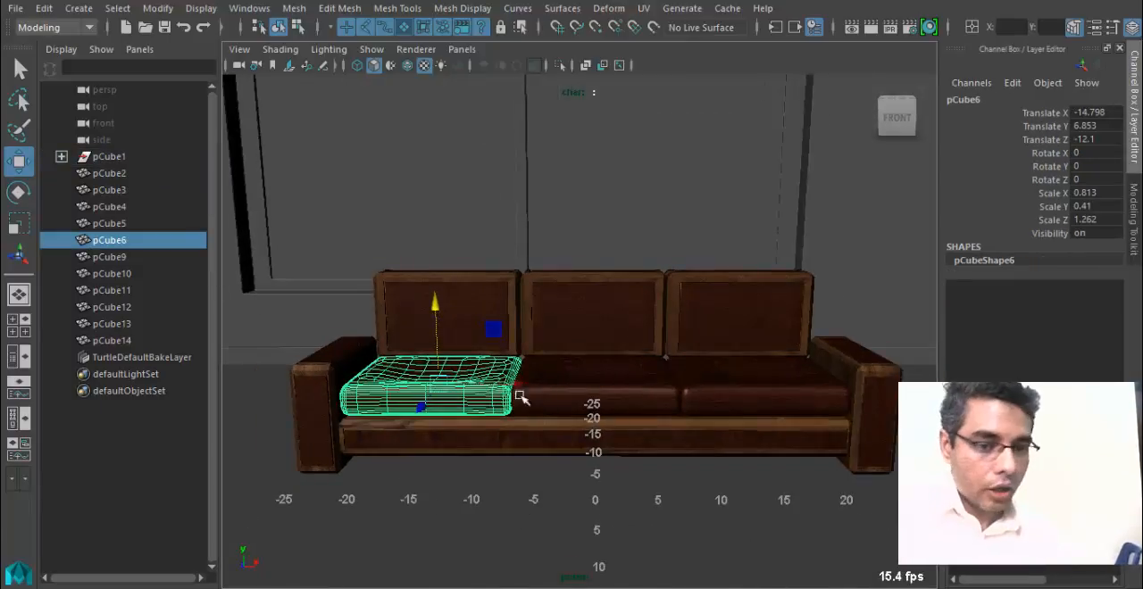
double_click(1000, 98)
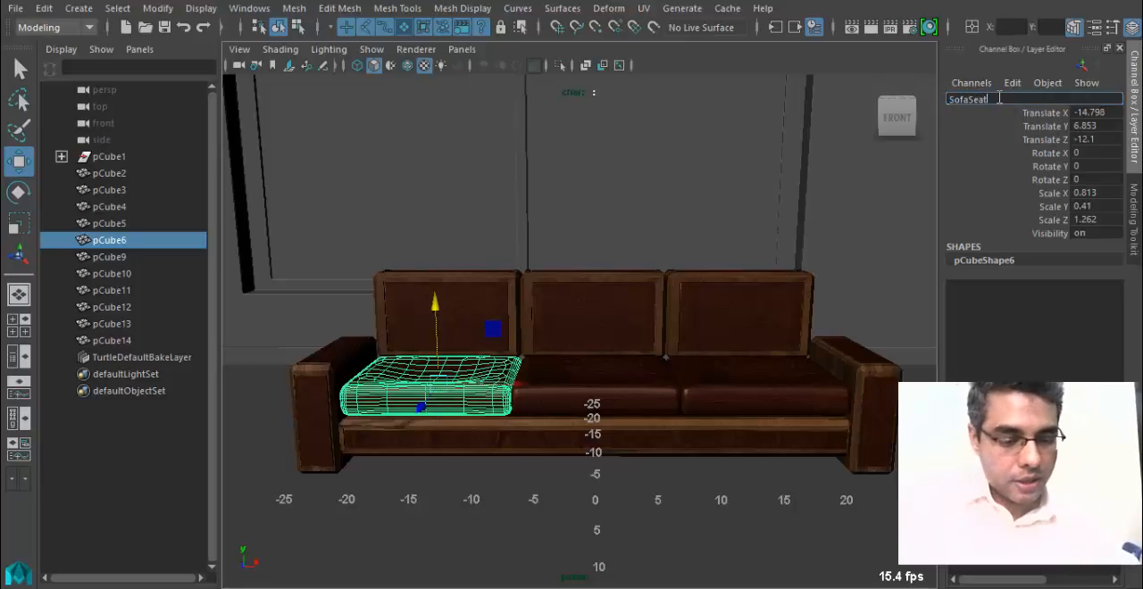
type("SofaSeat_1")
key("Return")
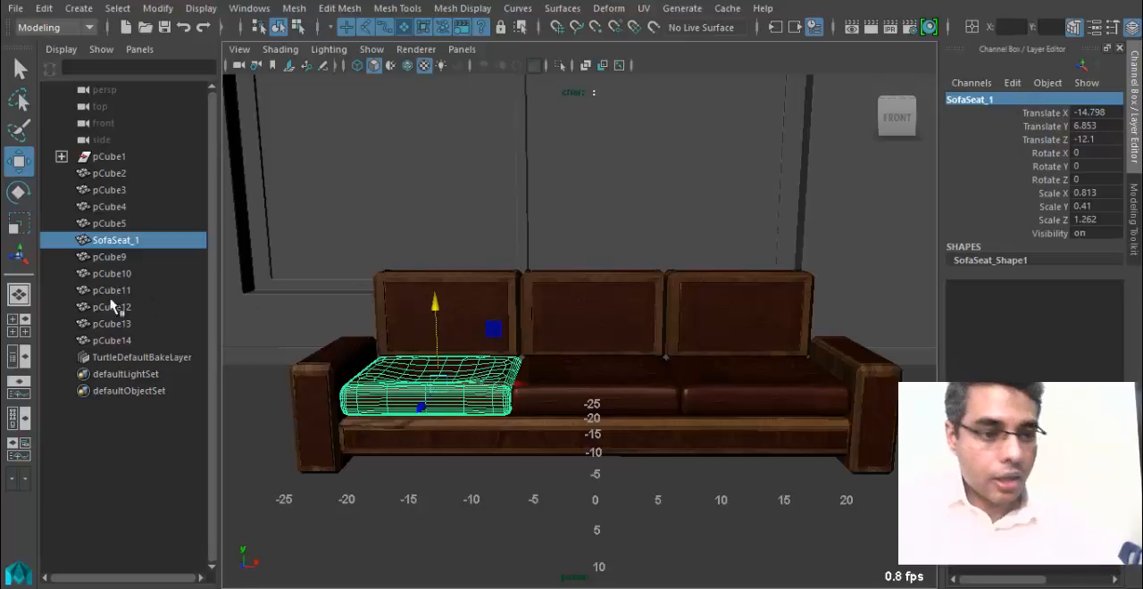
Select the sofa's middle seat cushion and rename it SofaSeat_2.
left_click(113, 257)
left_click(590, 379)
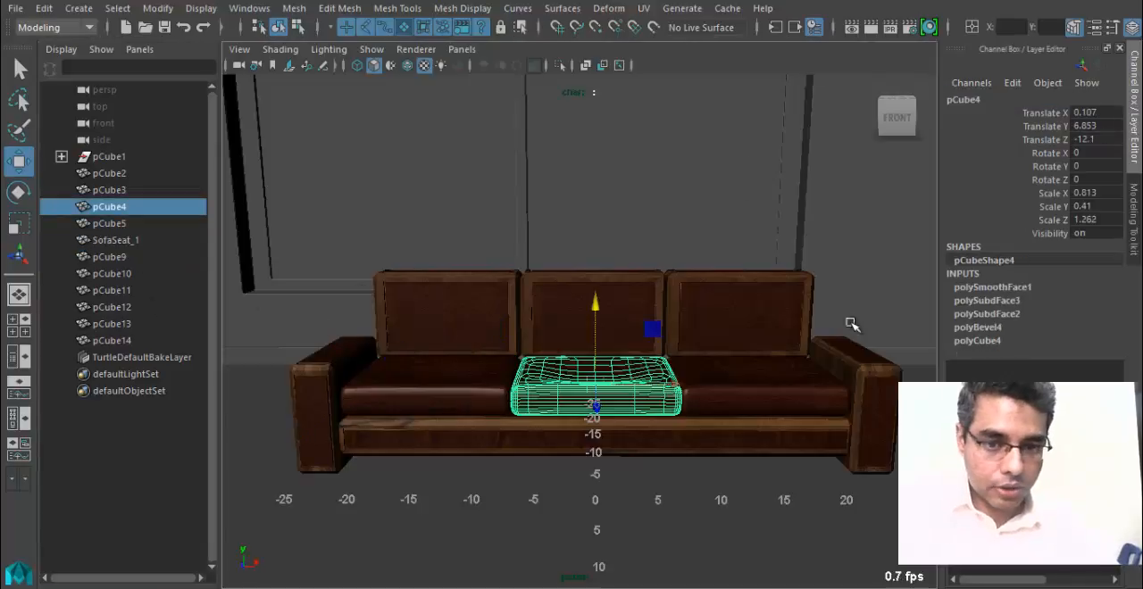
double_click(982, 99)
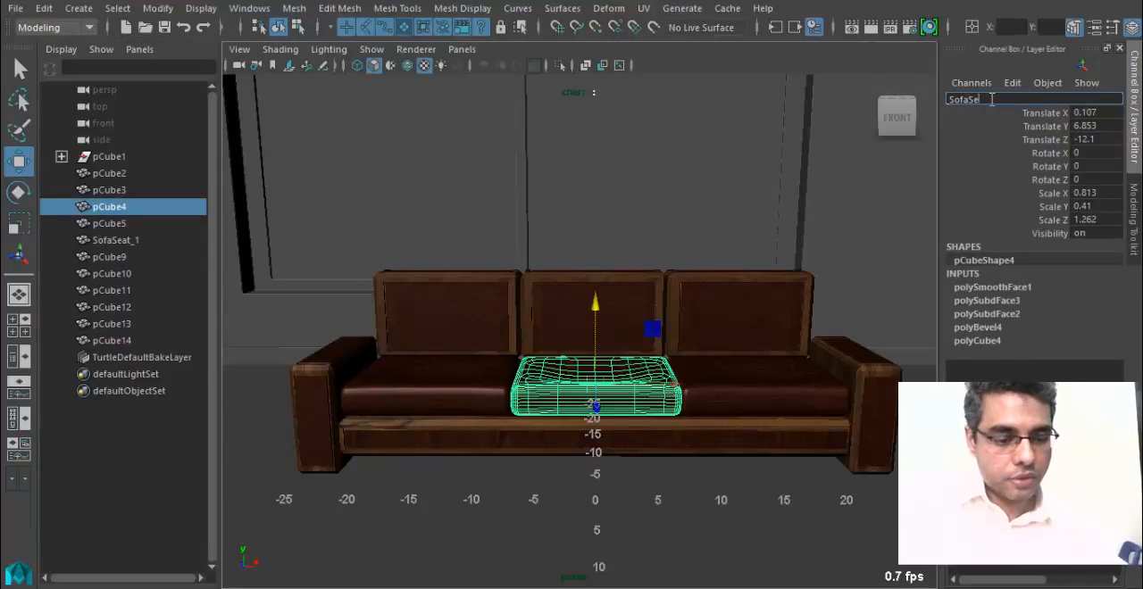
type("SofaSeat_2")
key("Return")
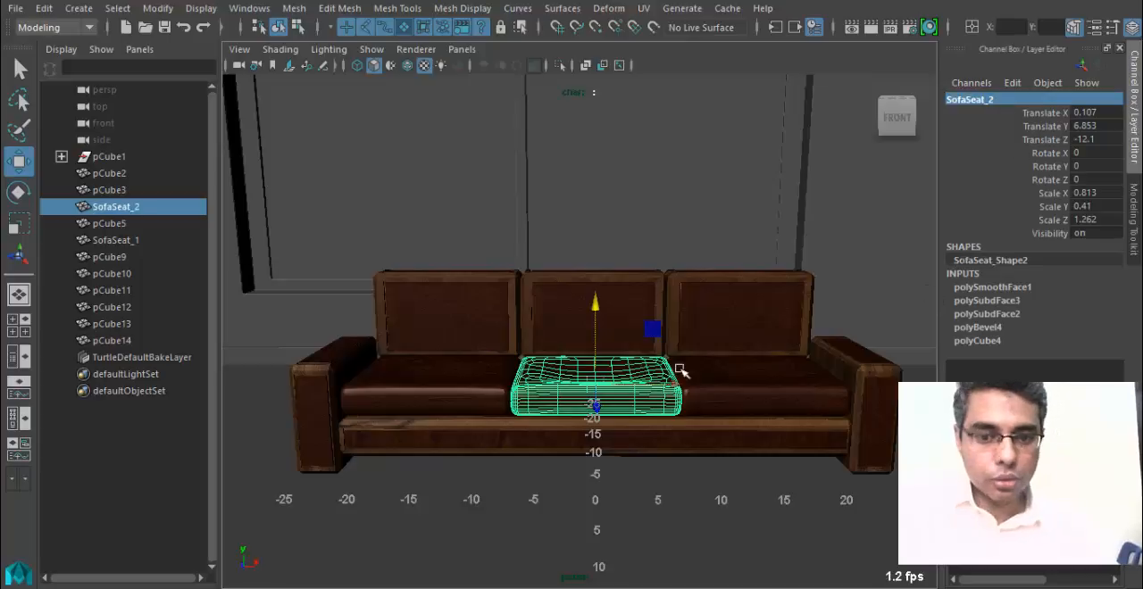
Select the sofa's right seat cushion and rename it Sofa_Seat_2.
left_click(773, 371)
double_click(982, 99)
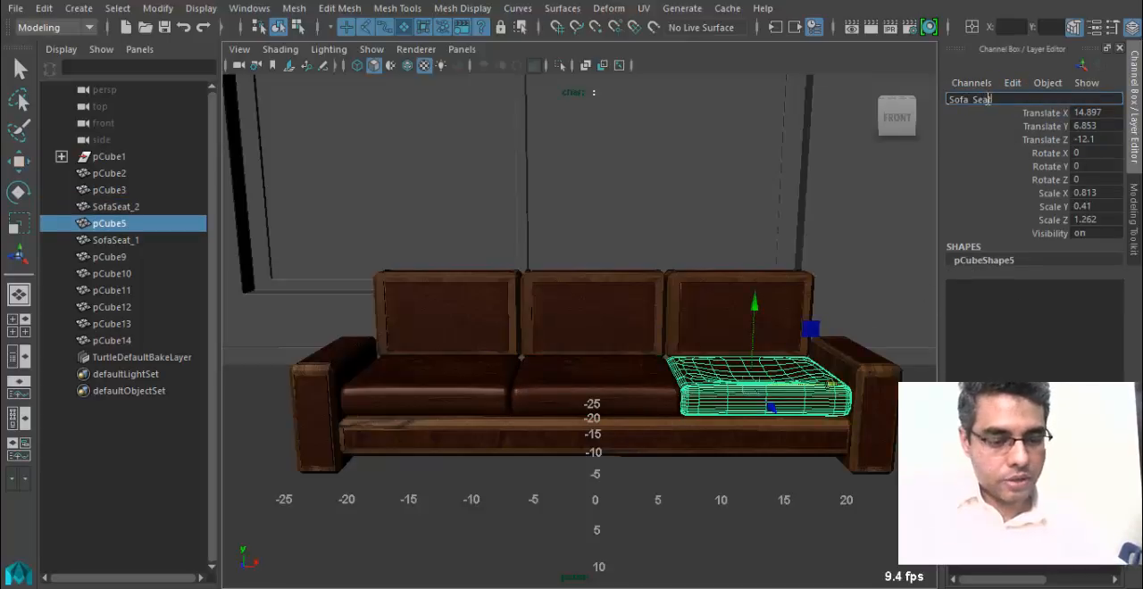
type("Sofa_Seat_2")
key("Return")
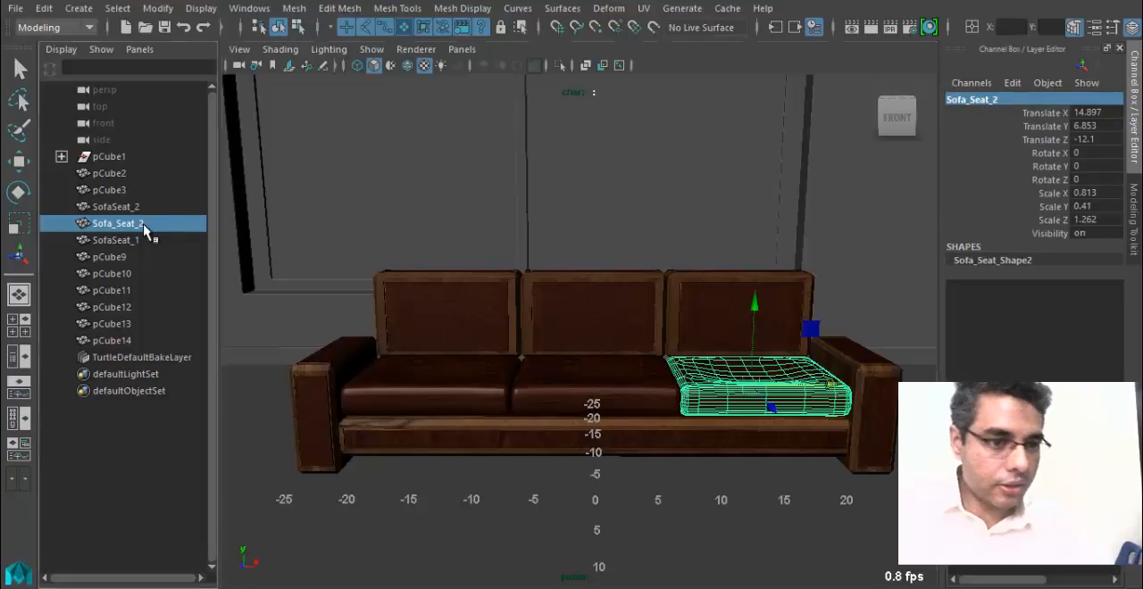
key("w")
left_click_drag(145, 174, 147, 341)
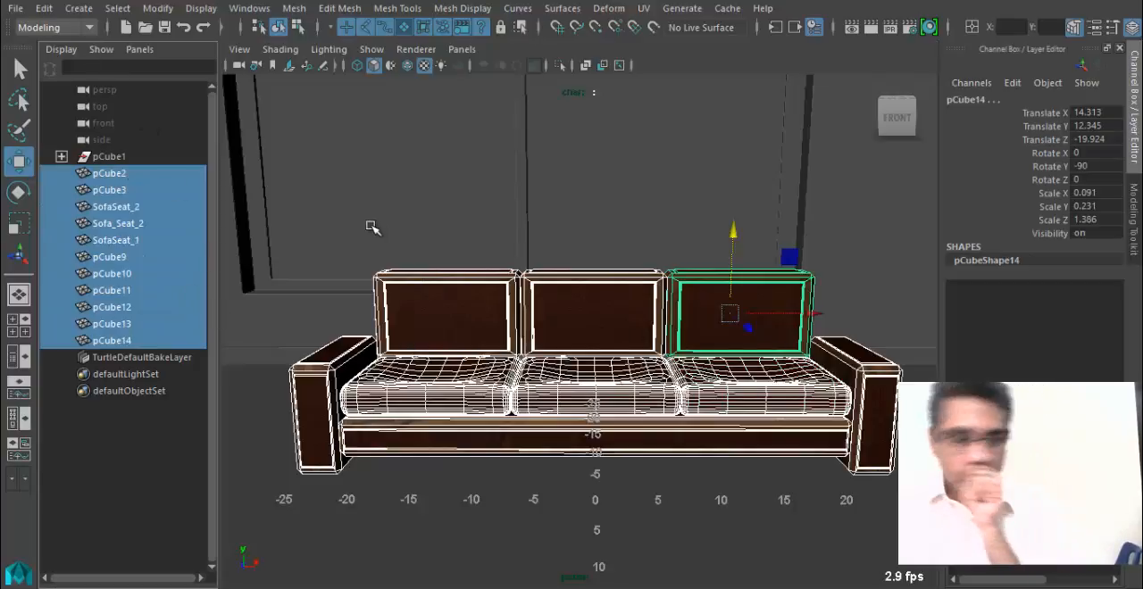
left_click(43, 9)
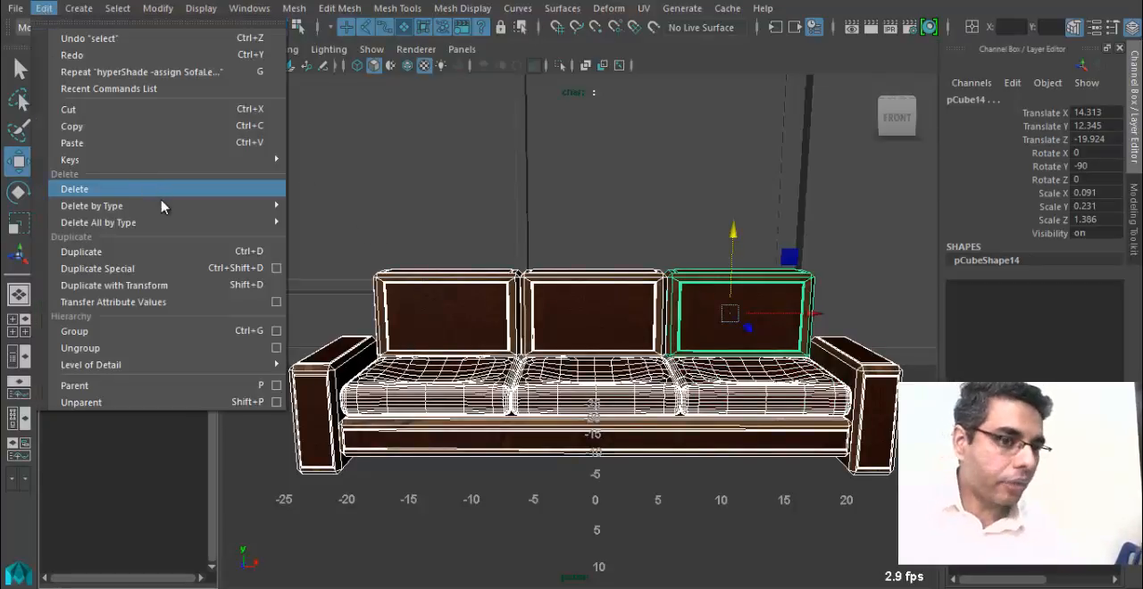
mouse_move(163, 207)
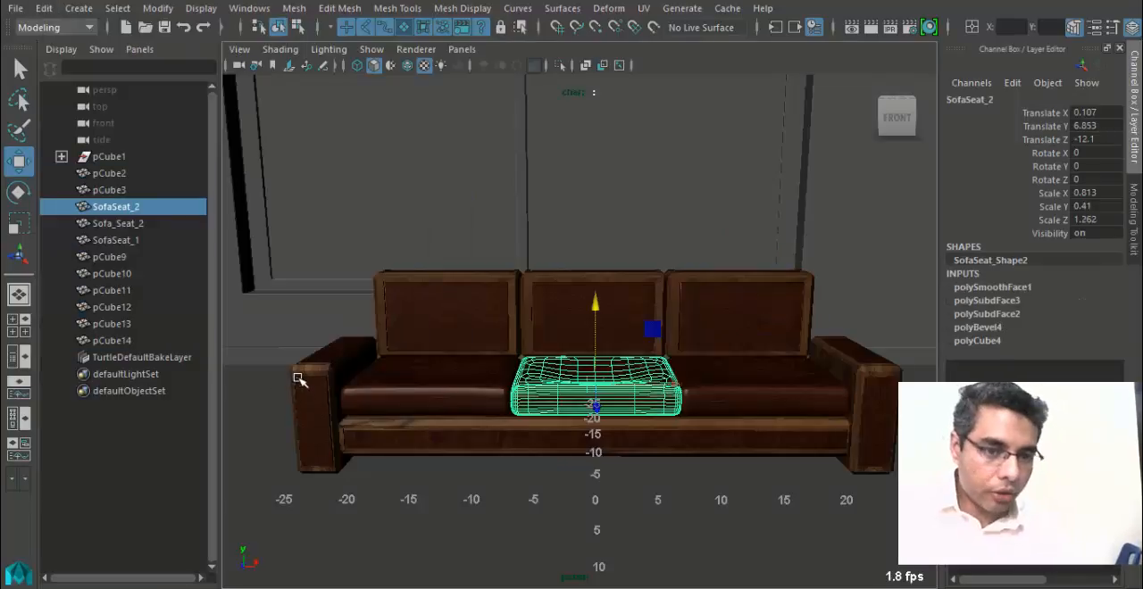
Check the construction history of both armrests, the backrest panels and the front rail one by one.
left_click(326, 376)
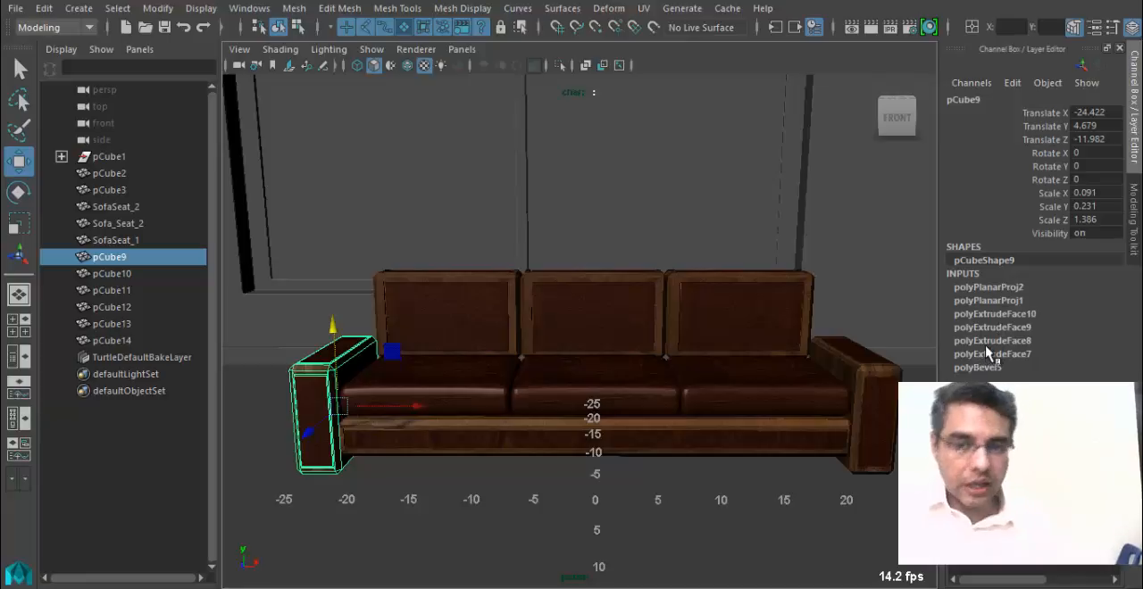
left_click(866, 375)
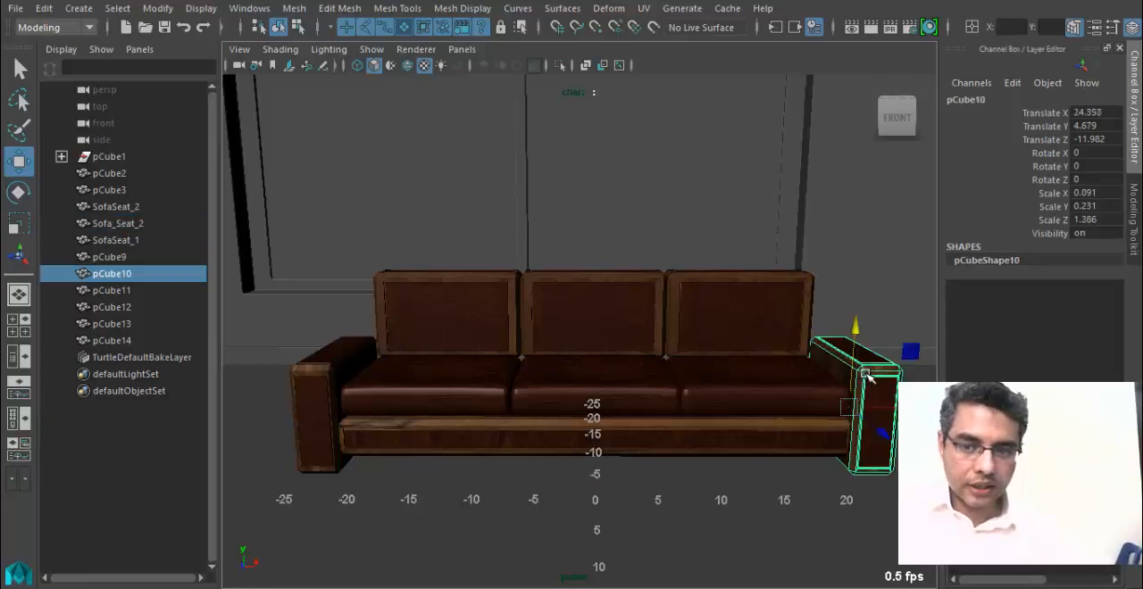
left_click(793, 280)
left_click(597, 309)
left_click(655, 439)
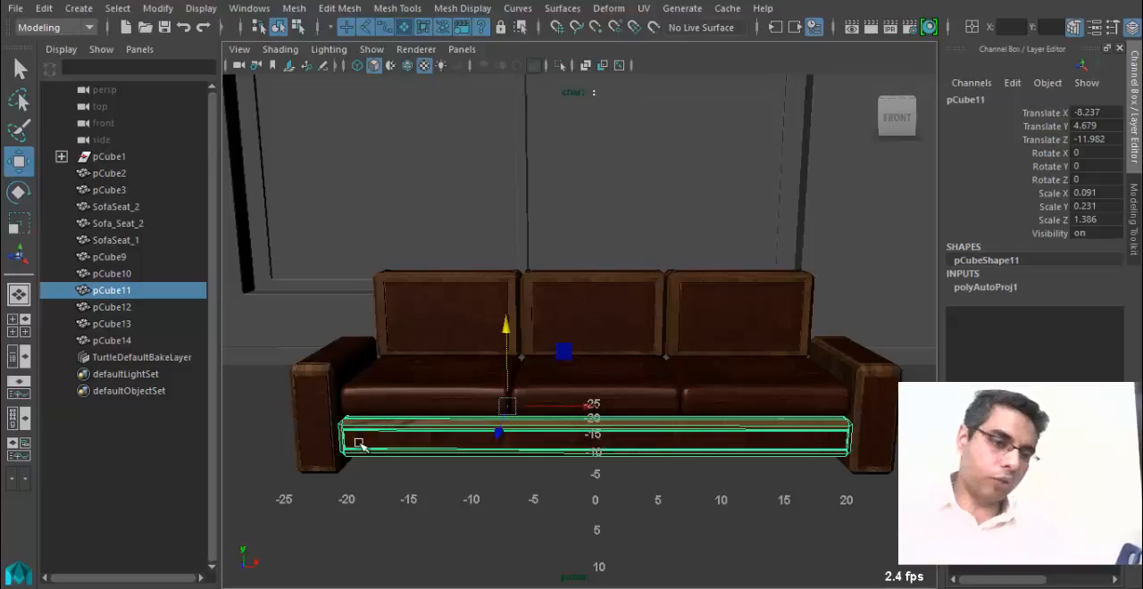
Delete the construction history of all objects from pCube2 to pCube14 and check a seat cushion and an armrest.
left_click_drag(158, 176, 187, 338)
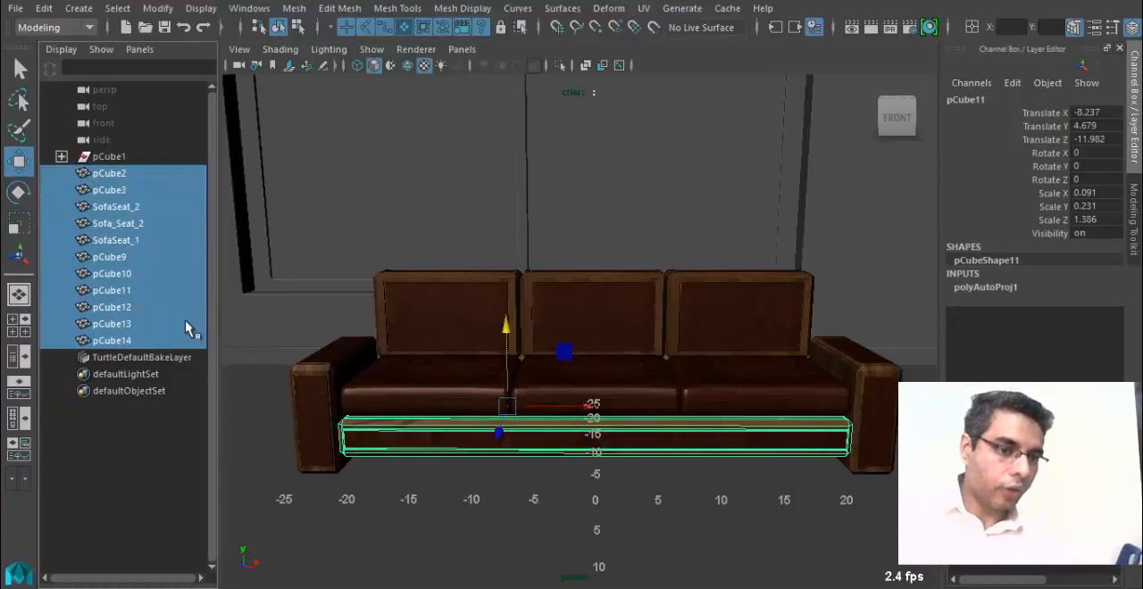
left_click(44, 8)
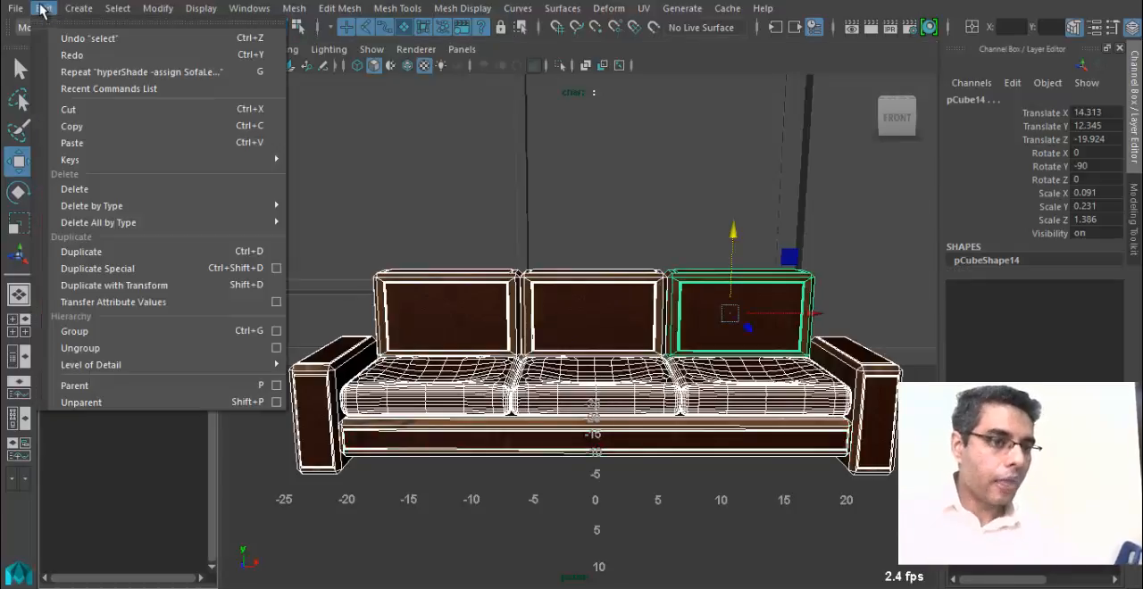
mouse_move(257, 208)
left_click(330, 223)
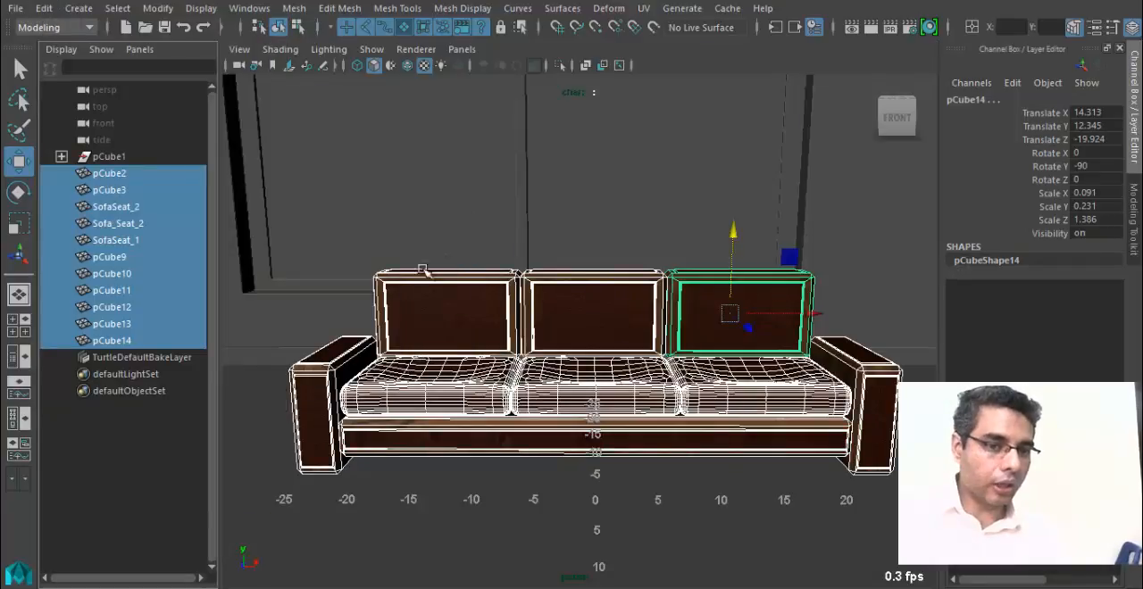
left_click(425, 382)
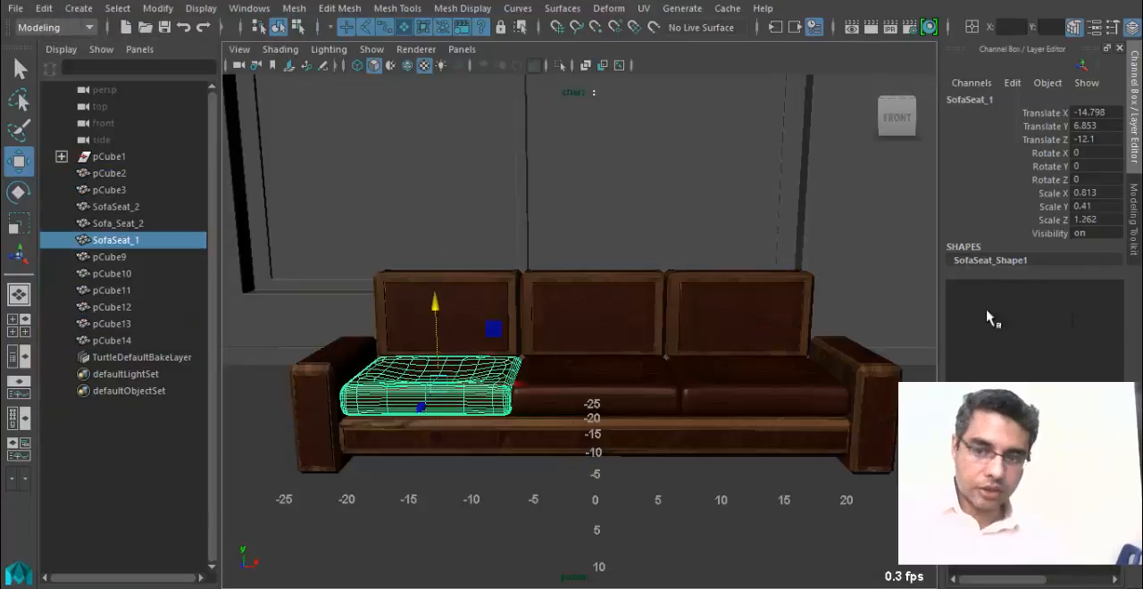
left_click(332, 397)
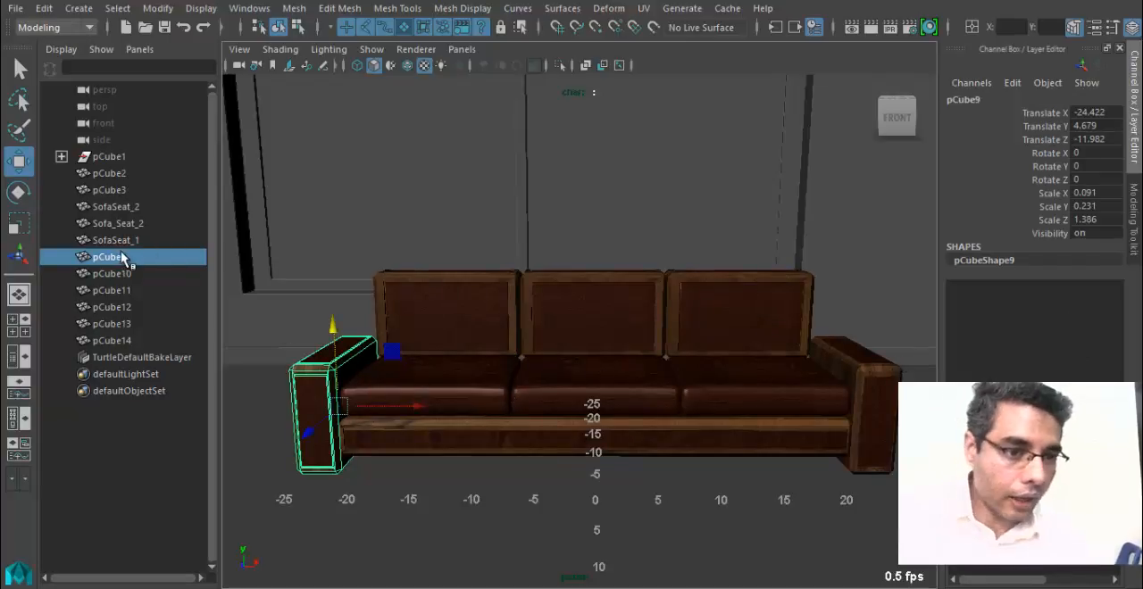
Group all objects from pCube2 to pCube14 and rename the group Sofa_1.
left_click_drag(134, 175, 145, 337)
key("ctrl+g")
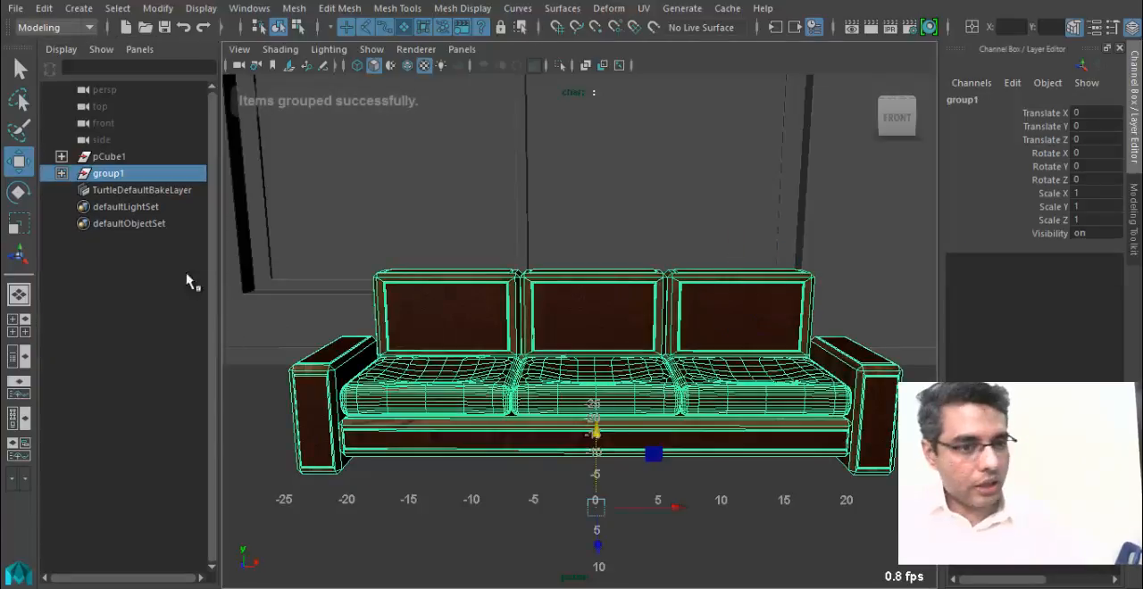
double_click(134, 174)
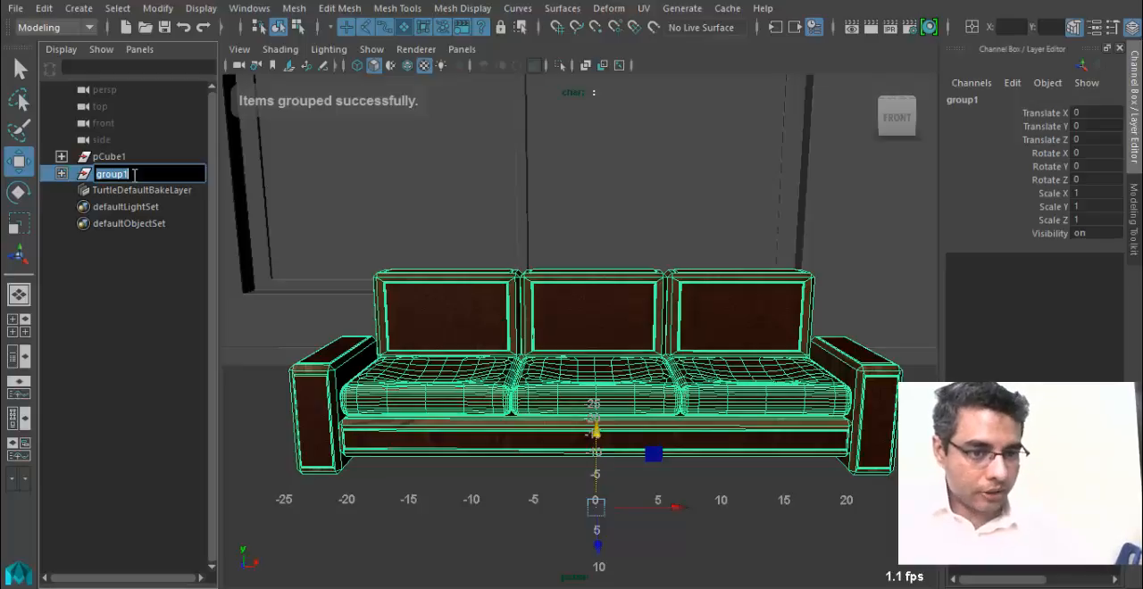
type("Sofa_1")
key("Return")
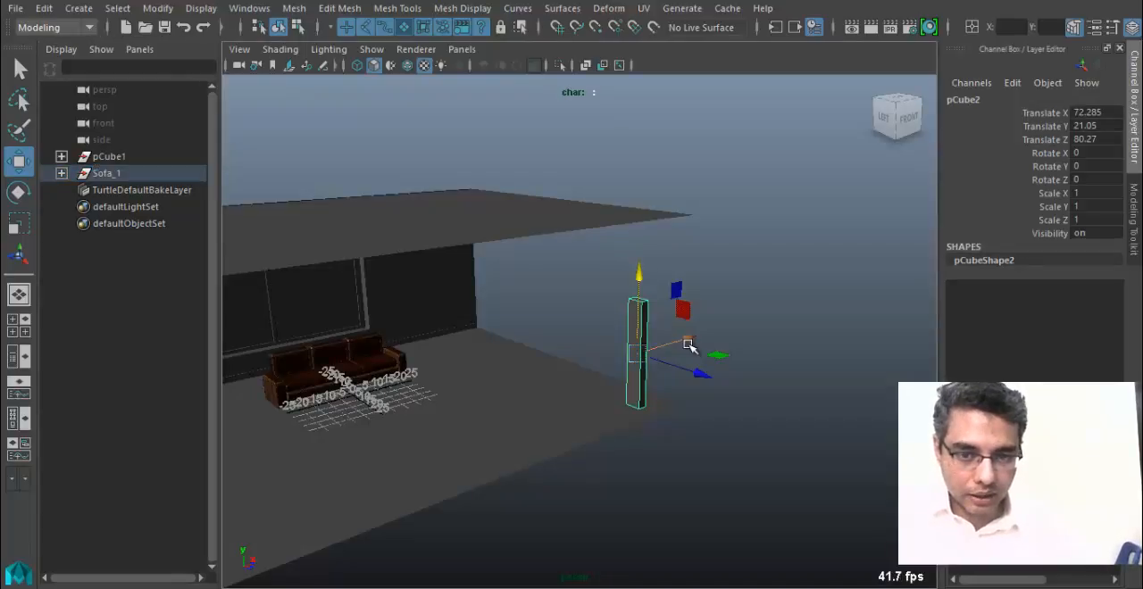
Move the tall box pCube2 from outside the room to beside the sofa's left armrest, at about X -32.2, Z -2.7.
left_click_drag(680, 300, 453, 378)
left_click_drag(402, 467, 264, 391)
left_click_drag(277, 392, 227, 394, "alt")
right_click_drag(268, 397, 748, 452, "alt")
left_click_drag(747, 452, 559, 383, "alt")
right_click_drag(558, 383, 682, 452, "alt")
left_click_drag(683, 452, 613, 441, "alt")
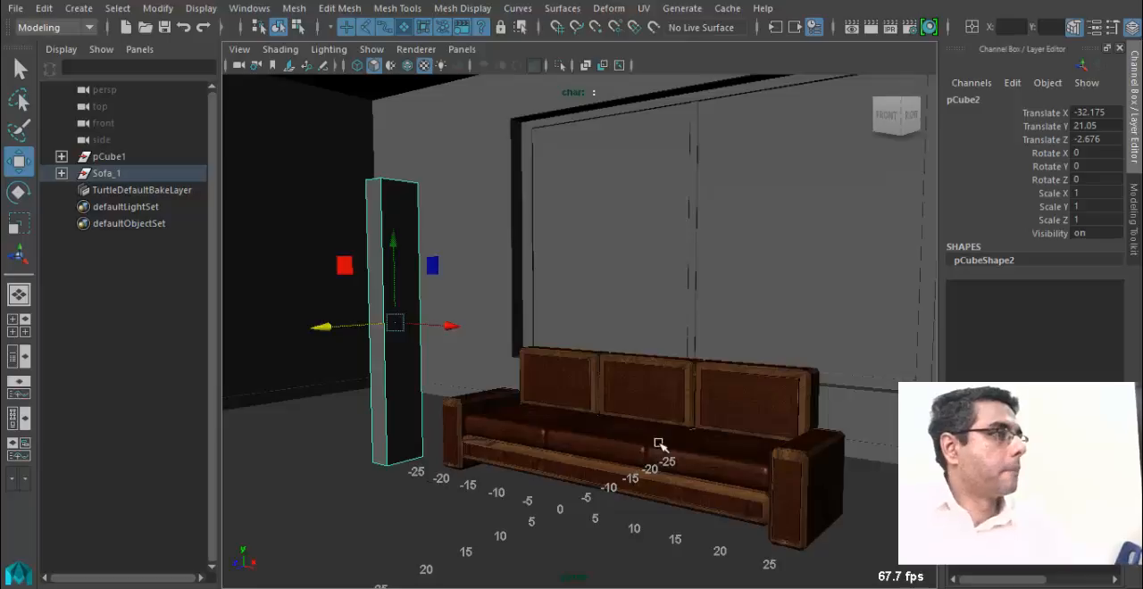
Select the Sofa_1 group and examine where its pivot sits using the Scale tool.
left_click(122, 171)
scroll(487, 323, "down", 1)
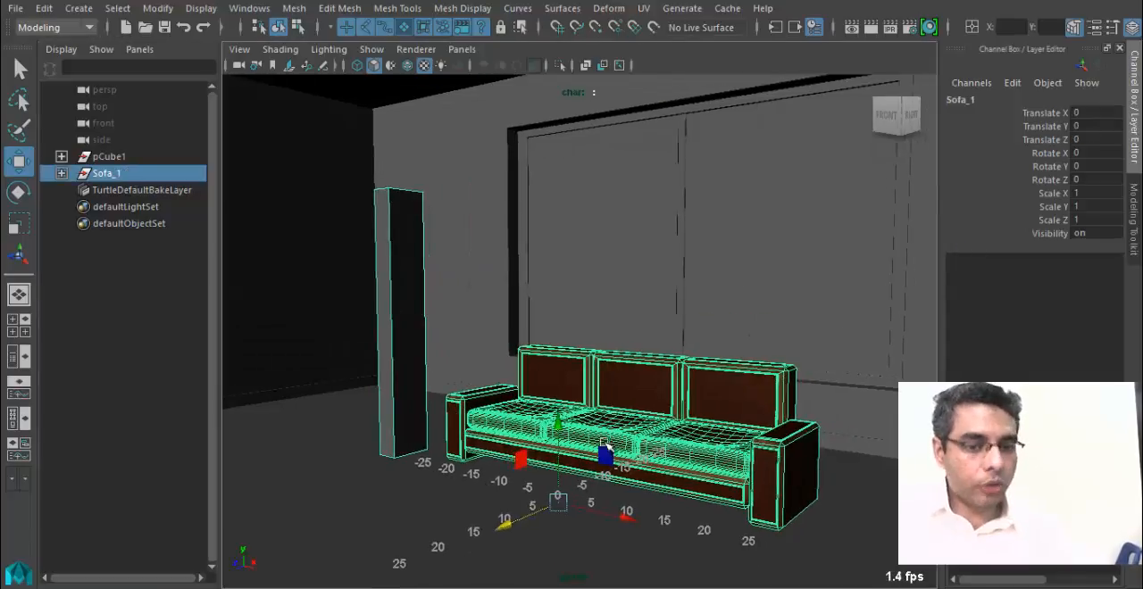
key("r")
left_click_drag(313, 268, 587, 417, "alt")
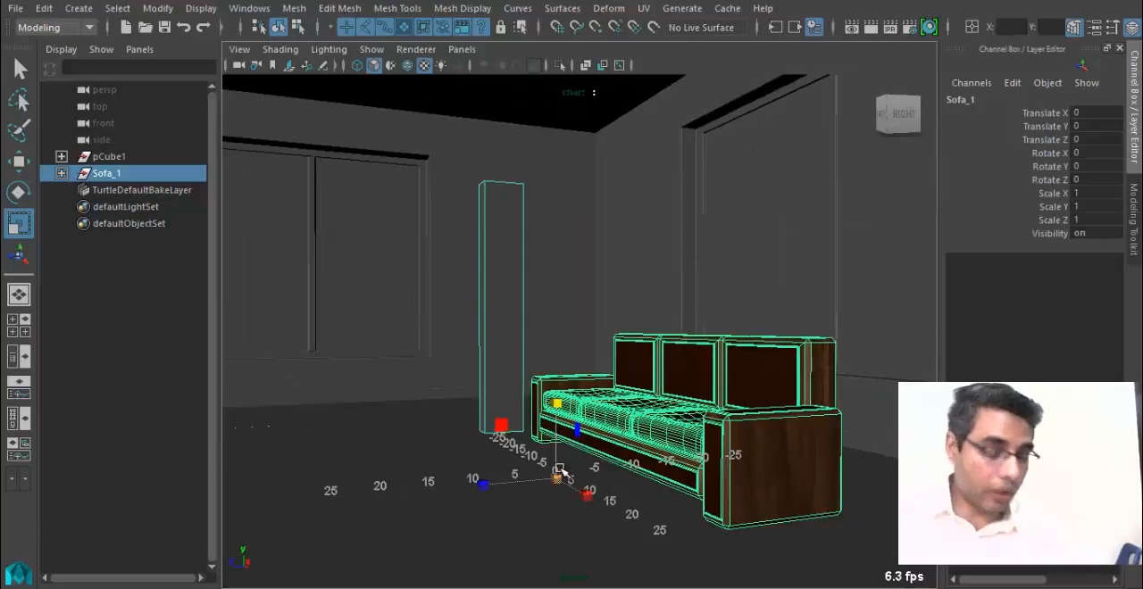
Switch to the Maya Shortcuts file in Notepad, add "(Pivot will be at Center origin)" below the CTRL+G line, and return to Maya.
key("alt+Tab")
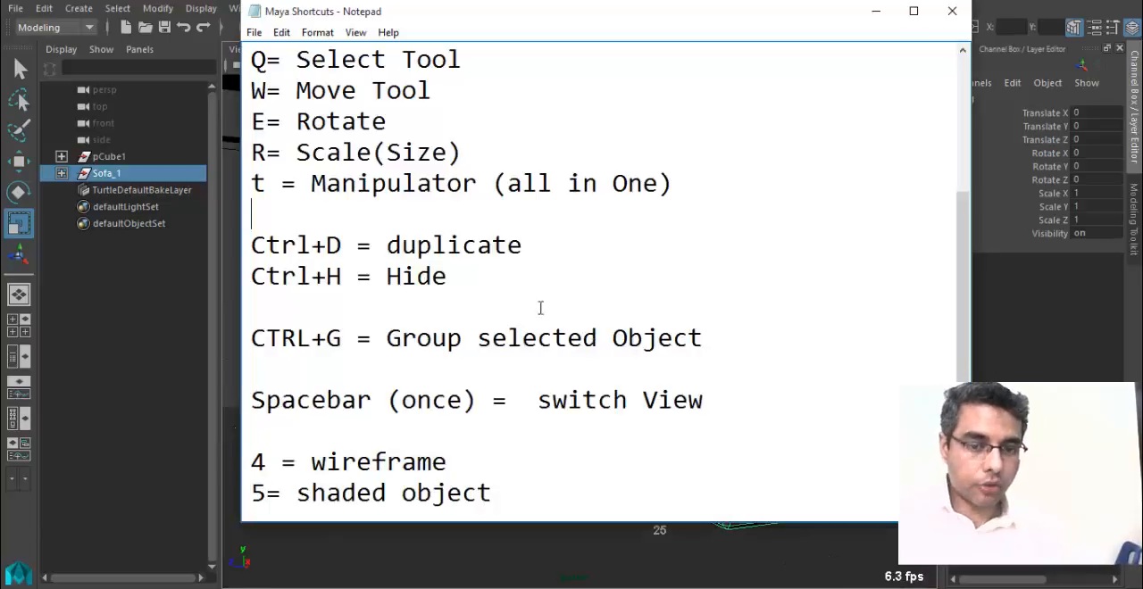
left_click_drag(781, 336, 227, 329)
left_click(655, 322)
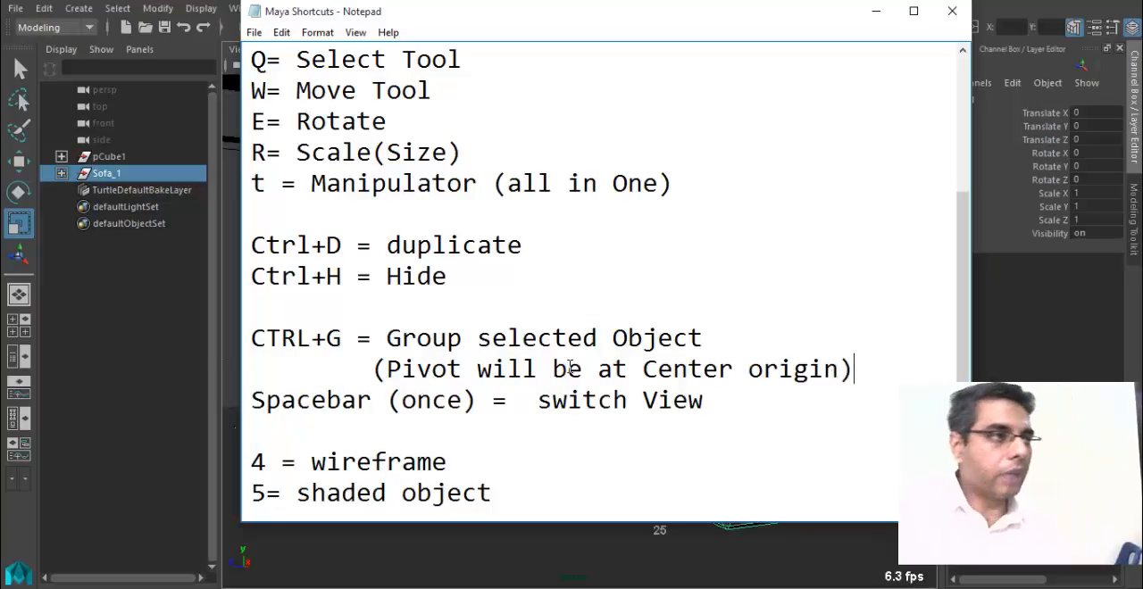
key("alt+Tab")
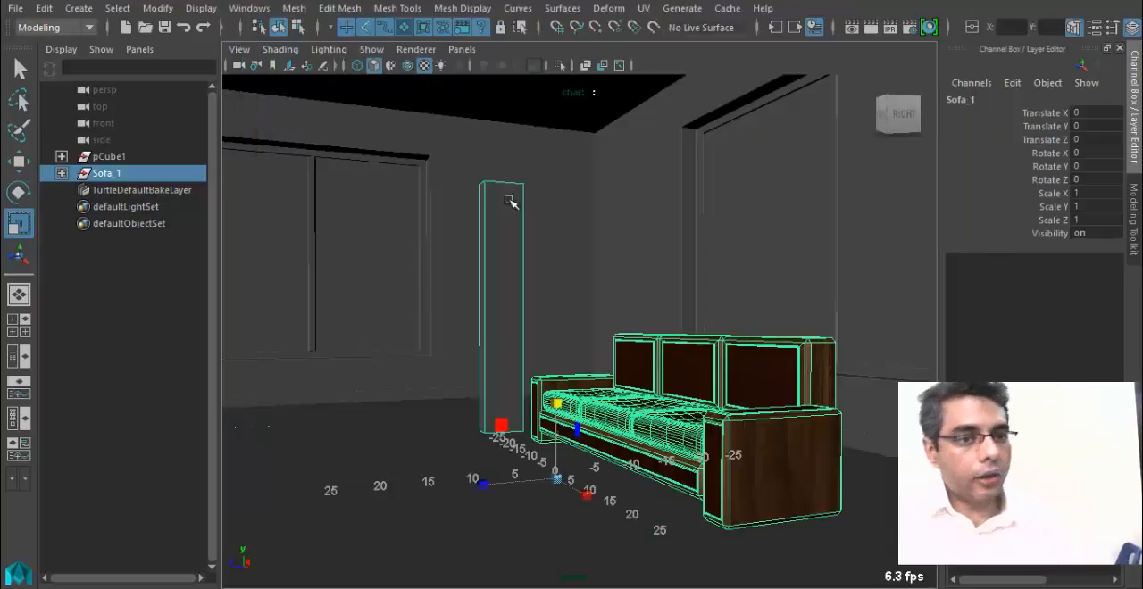
Switch to the Move tool, center the pivot of the Sofa_1 group, and undo the pivot change.
left_click_drag(521, 424, 505, 459, "alt")
key("w")
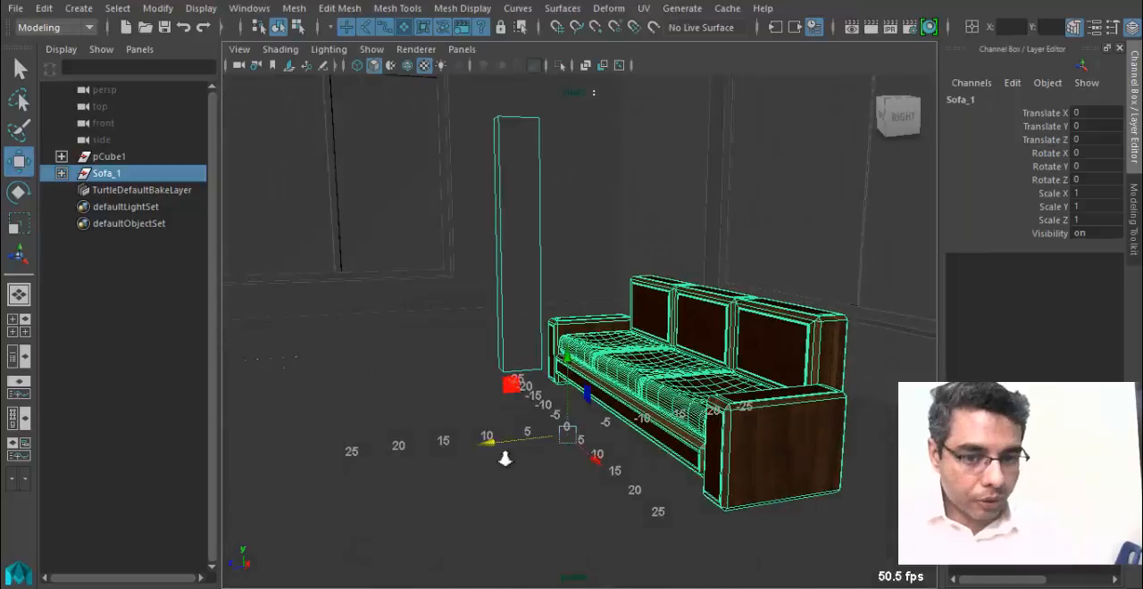
right_click_drag(506, 459, 591, 487, "alt")
middle_click_drag(591, 486, 535, 385, "alt")
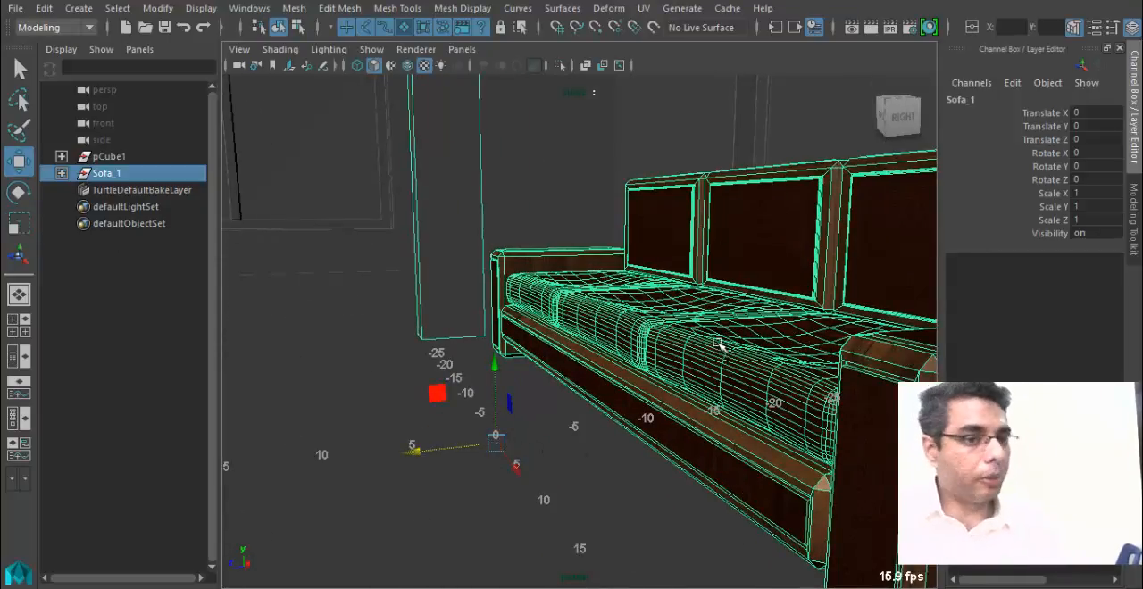
left_click(156, 9)
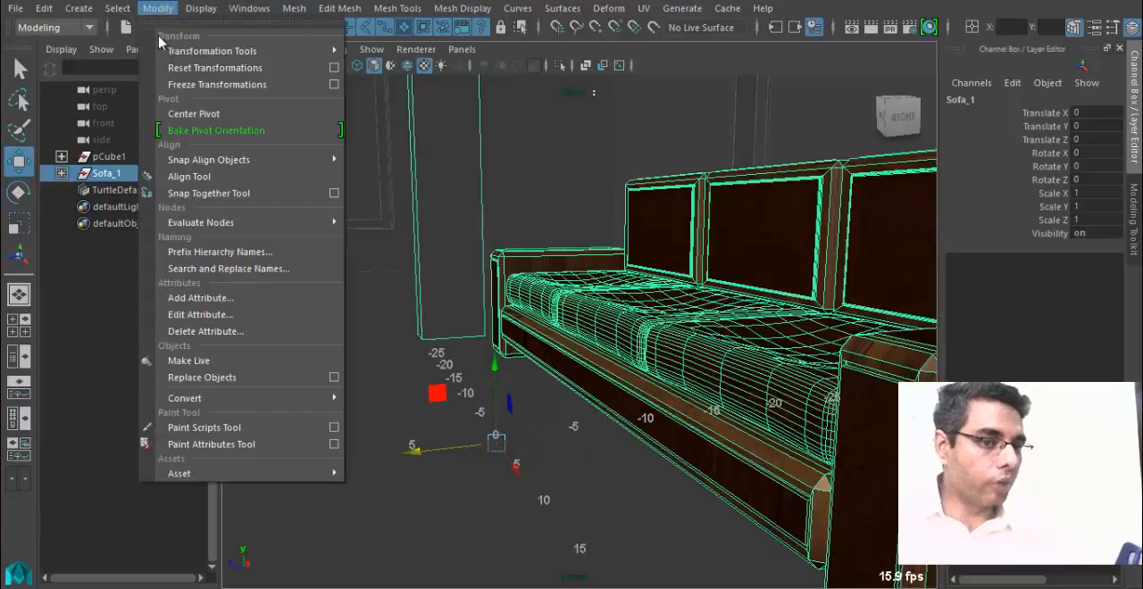
left_click(237, 115)
left_click_drag(434, 324, 531, 328, "alt")
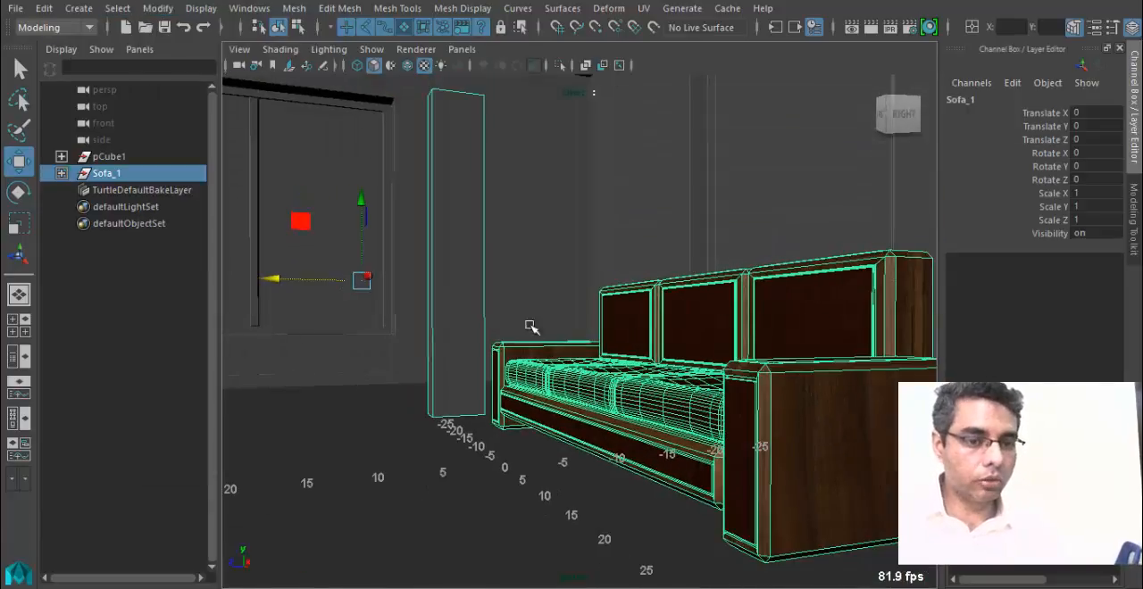
key("ctrl+z")
Take the tall box pCube2 out of the Sofa_1 group to the scene's top level and select the group.
left_click(477, 245)
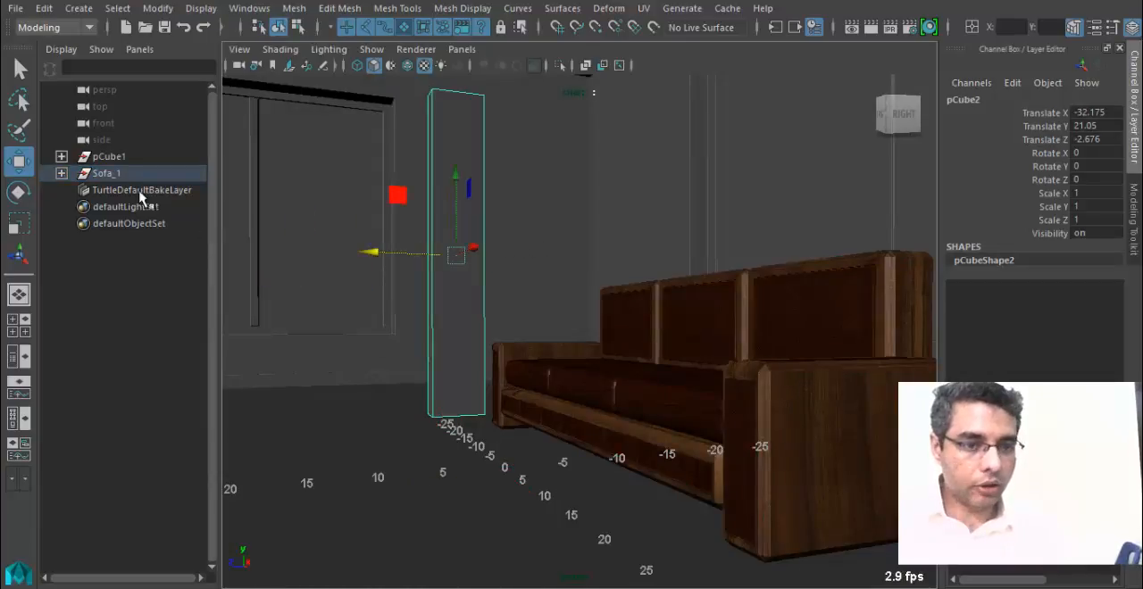
left_click(61, 173)
left_click_drag(134, 198, 86, 487)
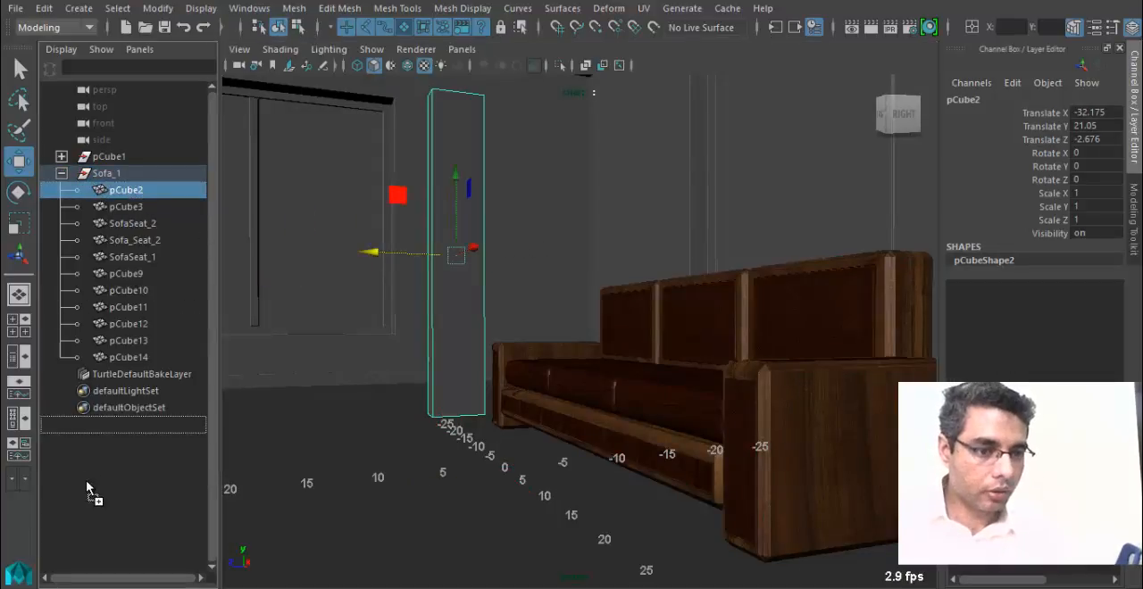
left_click(112, 174)
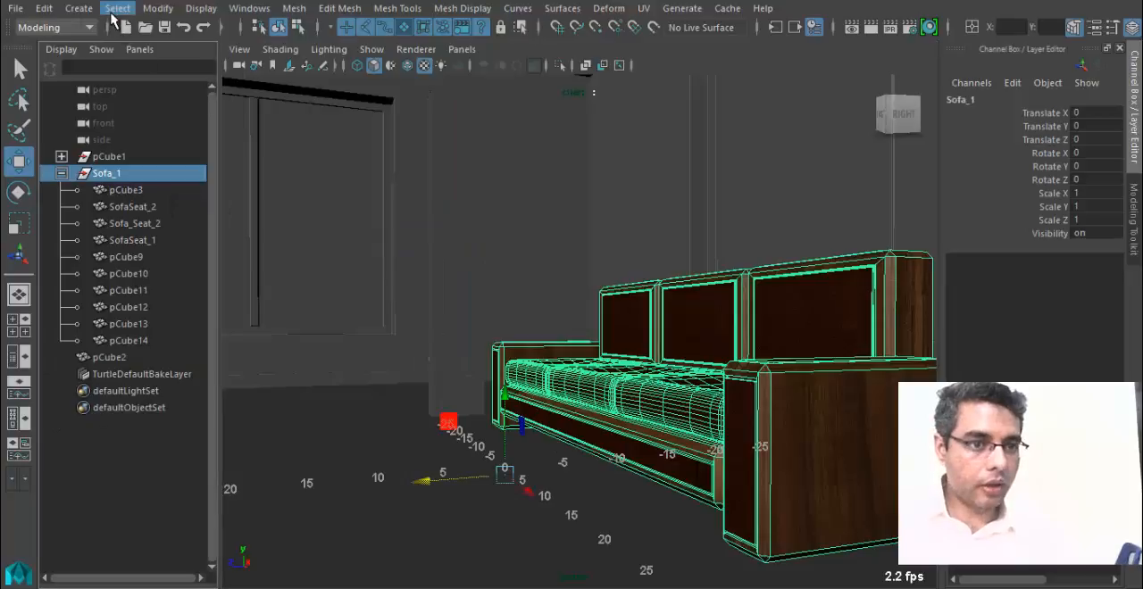
Center the pivot of the Sofa_1 group and delete the stray flat object pCube3 lying away from the sofa.
left_click(157, 8)
left_click(227, 118)
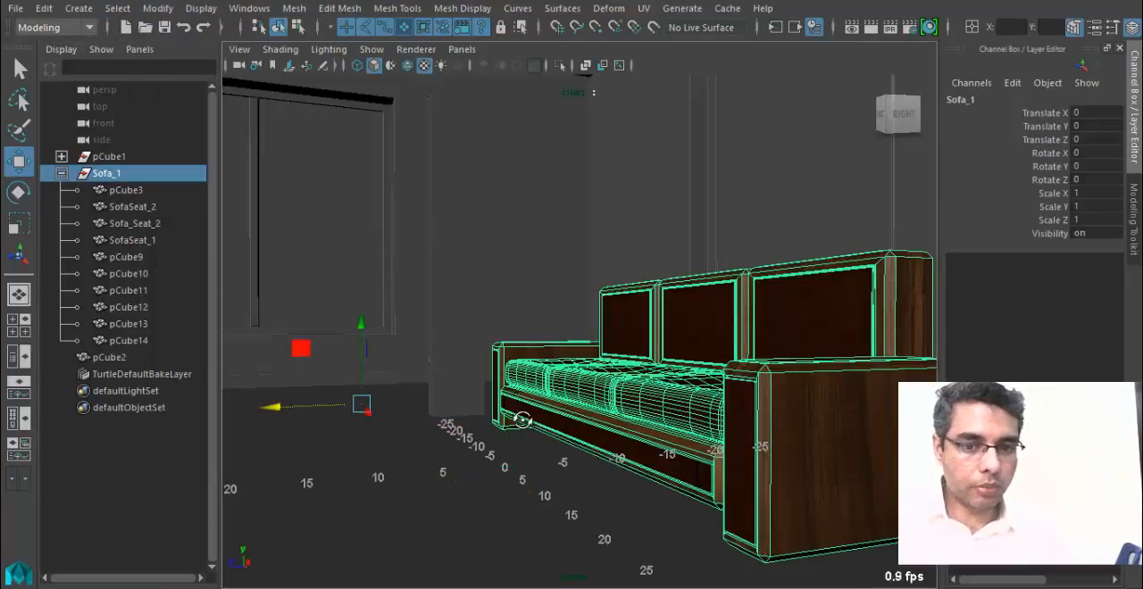
left_click_drag(521, 423, 534, 424, "alt")
right_click_drag(550, 441, 324, 446, "alt")
left_click_drag(324, 447, 676, 428, "alt")
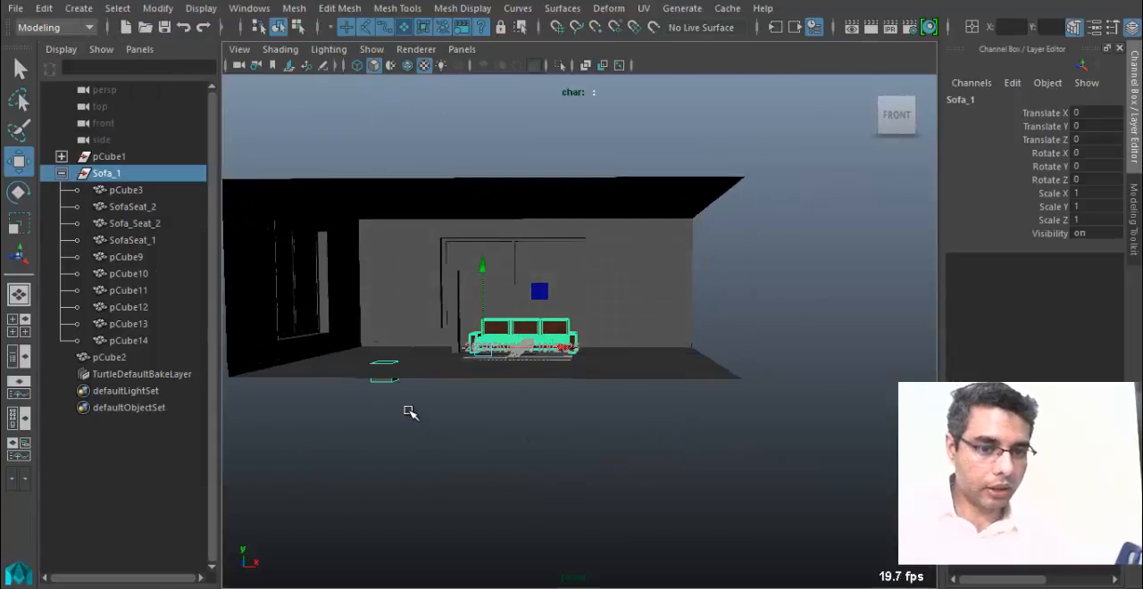
left_click(382, 366)
key("Delete")
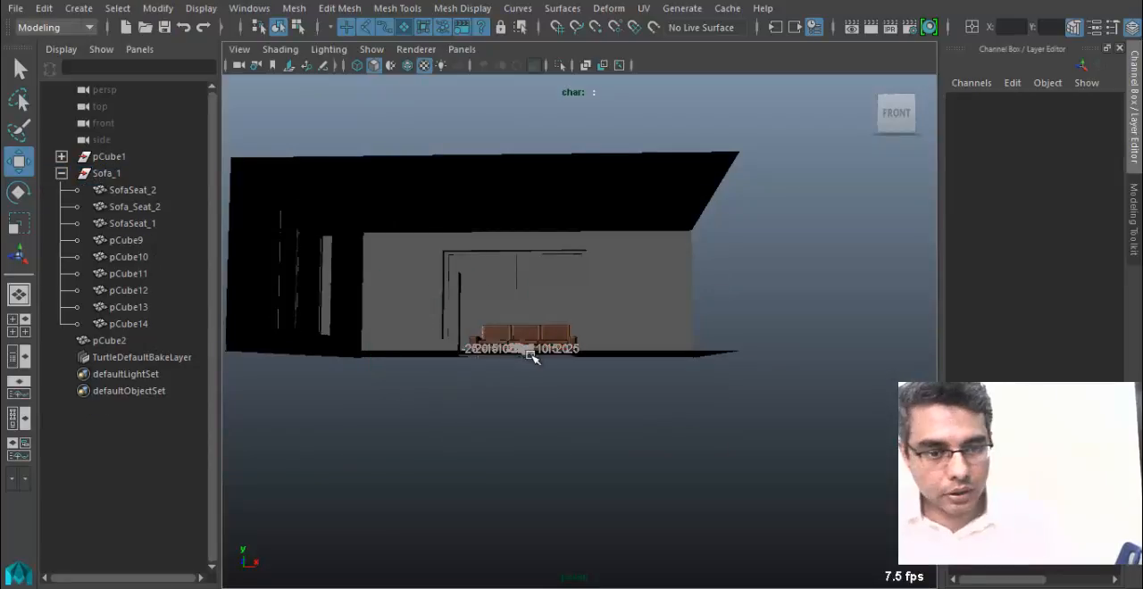
Select the Sofa_1 group and center its pivot again so it matches the remaining sofa parts.
left_click(125, 177)
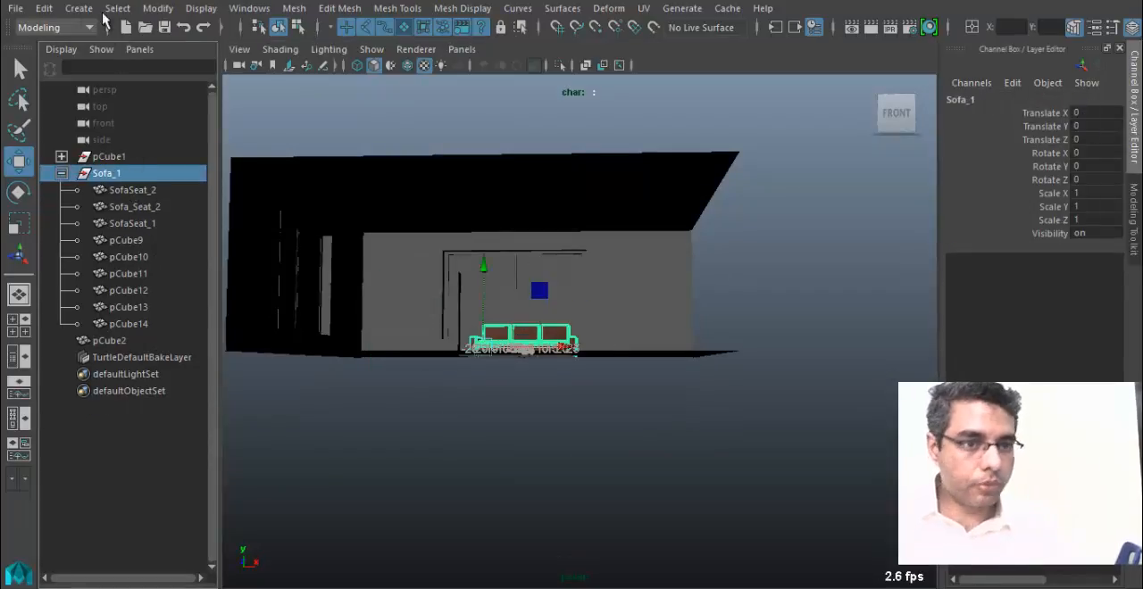
left_click(157, 14)
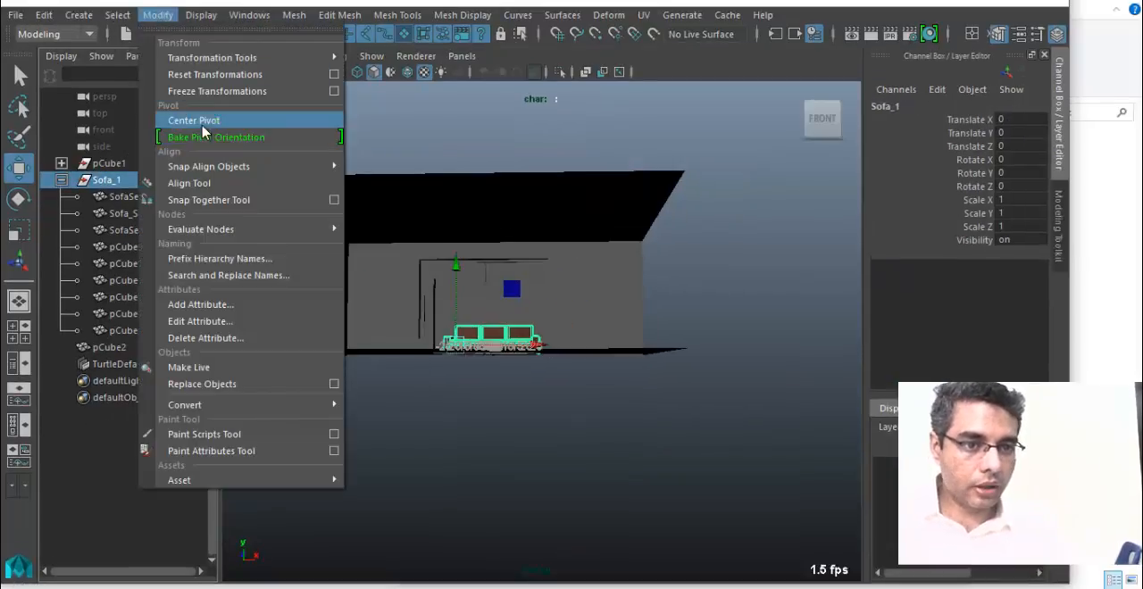
left_click(202, 127)
double_click(331, 3)
left_click_drag(679, 304, 580, 375, "alt")
right_click_drag(756, 408, 804, 416, "alt")
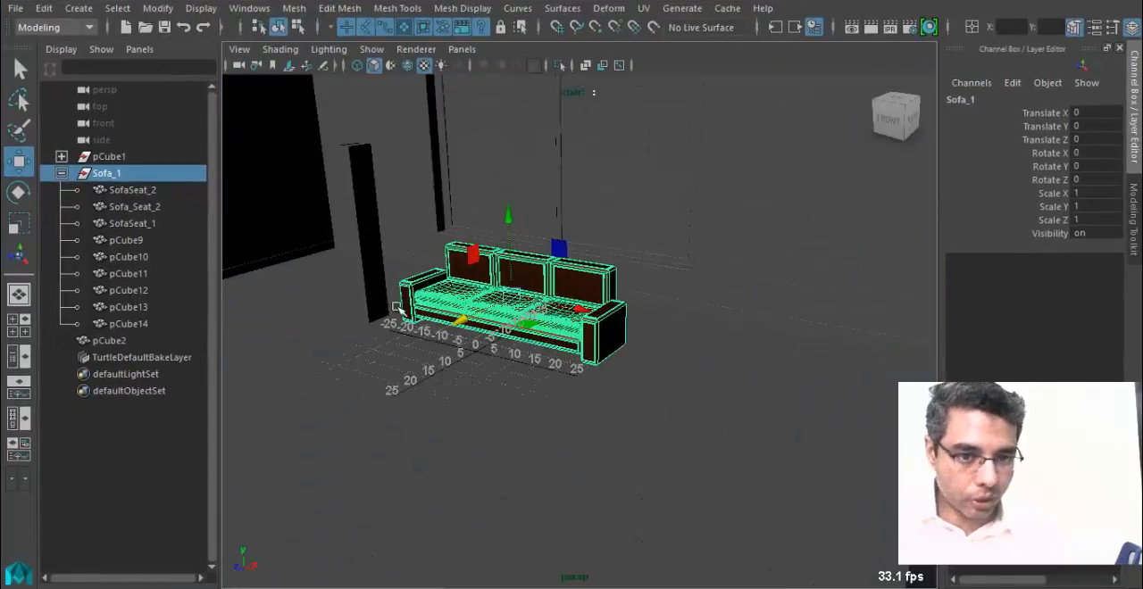
middle_click_drag(397, 308, 460, 327, "alt")
Scale the Sofa_1 group up uniformly by eye and raise it to about Translate Y 2.74.
key("r")
left_click_drag(460, 428, 572, 406, "alt")
middle_click_drag(580, 413, 725, 438, "alt")
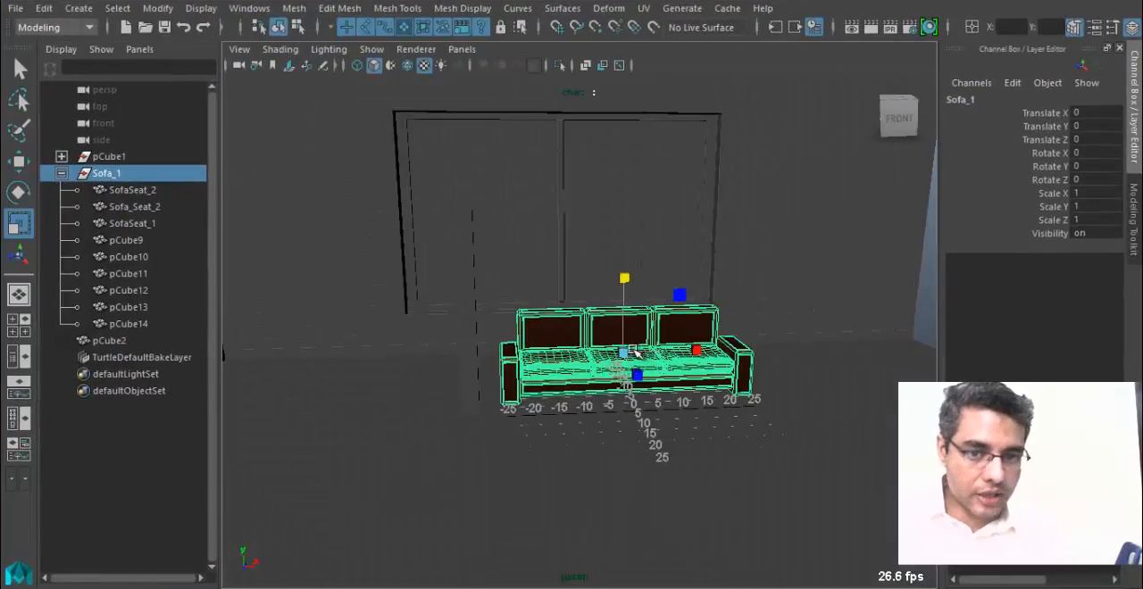
left_click_drag(626, 351, 676, 384)
left_click_drag(662, 432, 527, 402, "alt")
key("w")
left_click_drag(717, 322, 713, 297)
left_click_drag(497, 404, 531, 391, "alt")
Move the tall reference box pCube2 to about Translate Z 2.59 and compare its height with the sofa.
left_click(500, 313)
left_click_drag(547, 310, 639, 338)
left_click_drag(556, 362, 420, 361, "alt")
right_click_drag(447, 357, 579, 312, "alt")
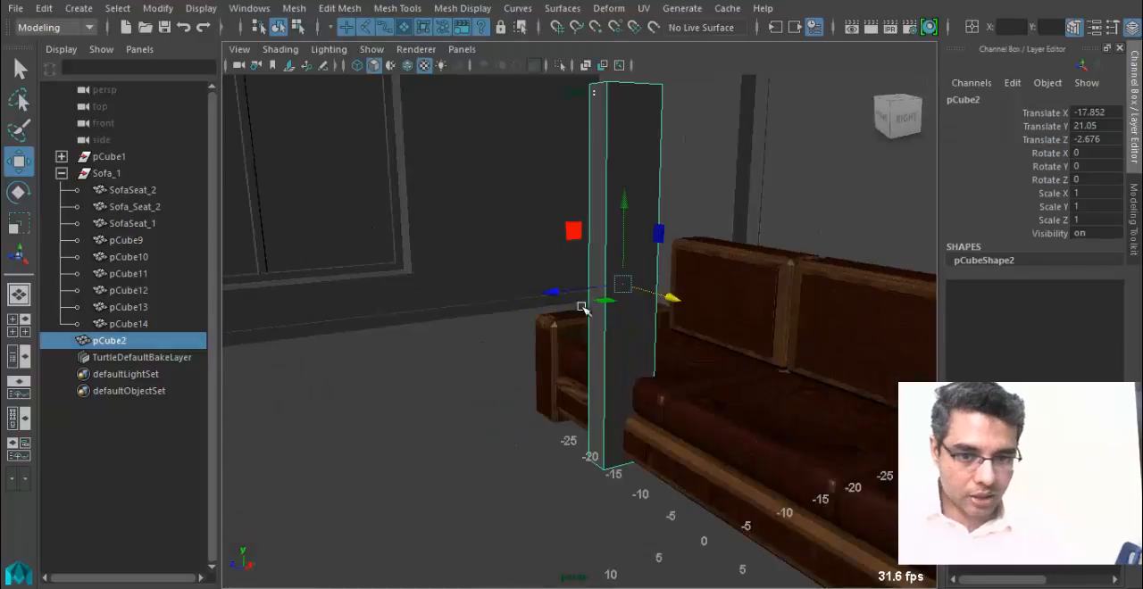
left_click_drag(557, 293, 519, 301)
left_click_drag(529, 358, 625, 352, "alt")
right_click_drag(625, 352, 505, 358, "alt")
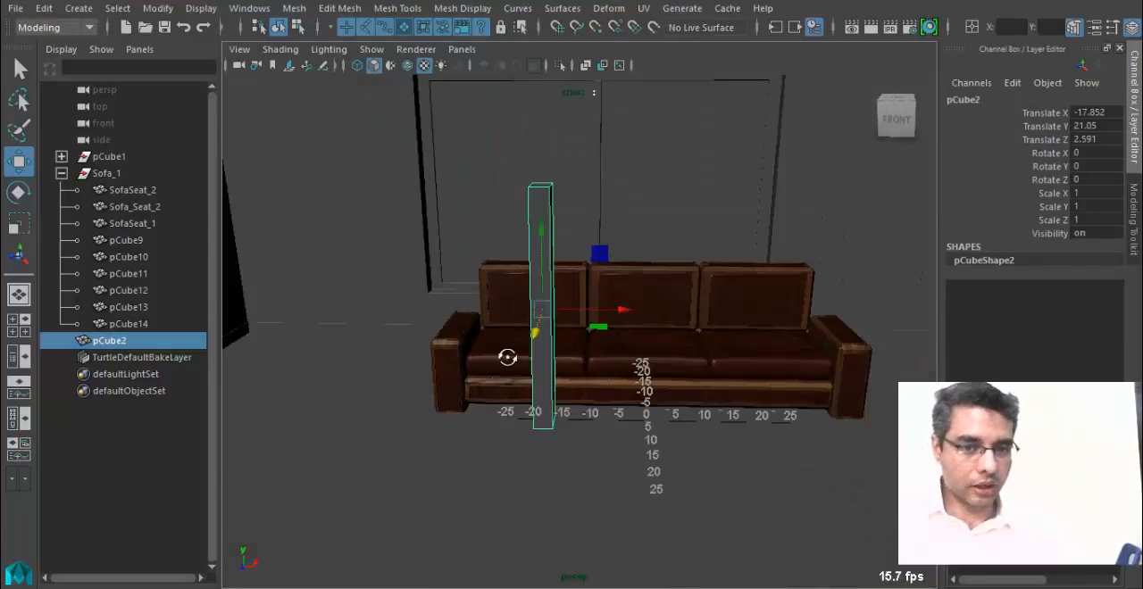
left_click_drag(506, 357, 513, 393, "alt")
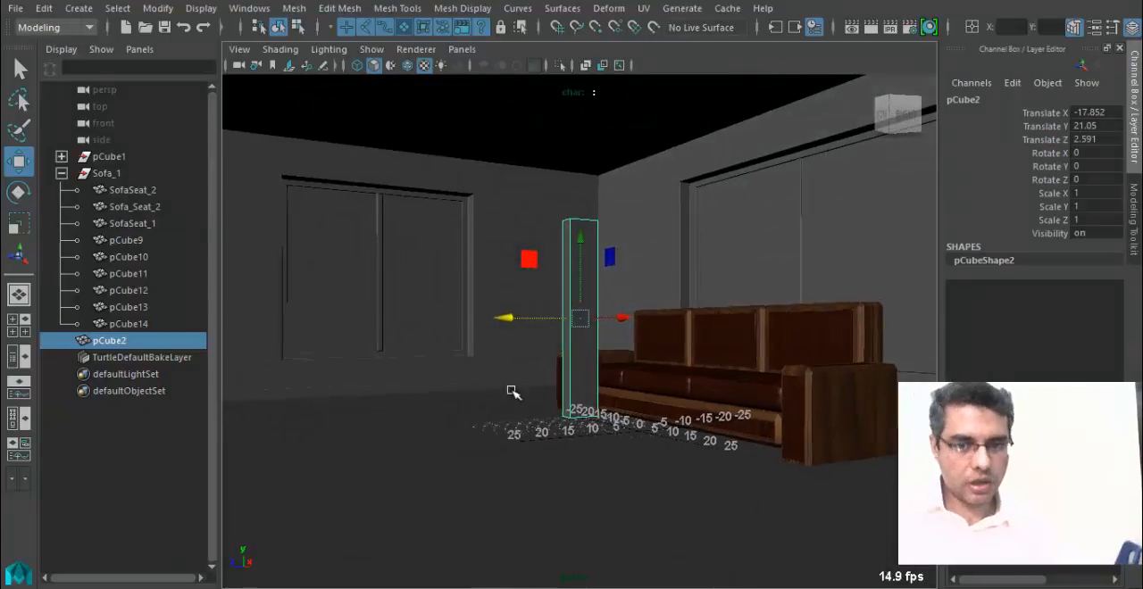
Set the scale of the Sofa_1 group to 1.5 on X, Y and Z.
left_click(111, 173)
left_click_drag(1123, 195, 1107, 222)
key("Return")
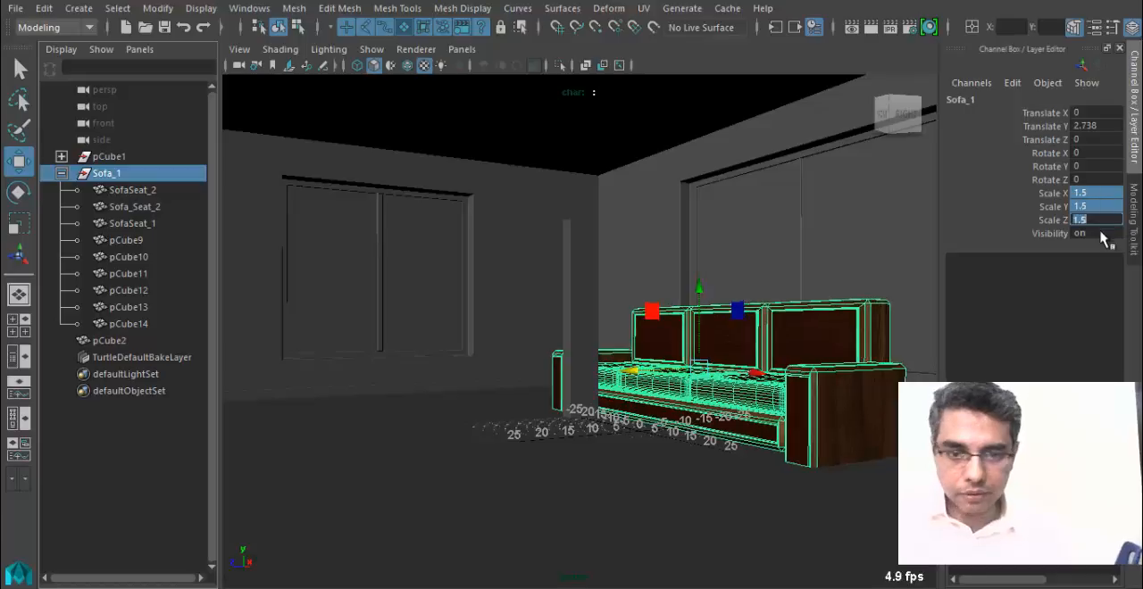
Move the whole Sofa_1 group along X to about -30.47, toward the room's corner.
left_click_drag(785, 421, 739, 432, "alt")
left_click_drag(585, 435, 721, 368, "alt")
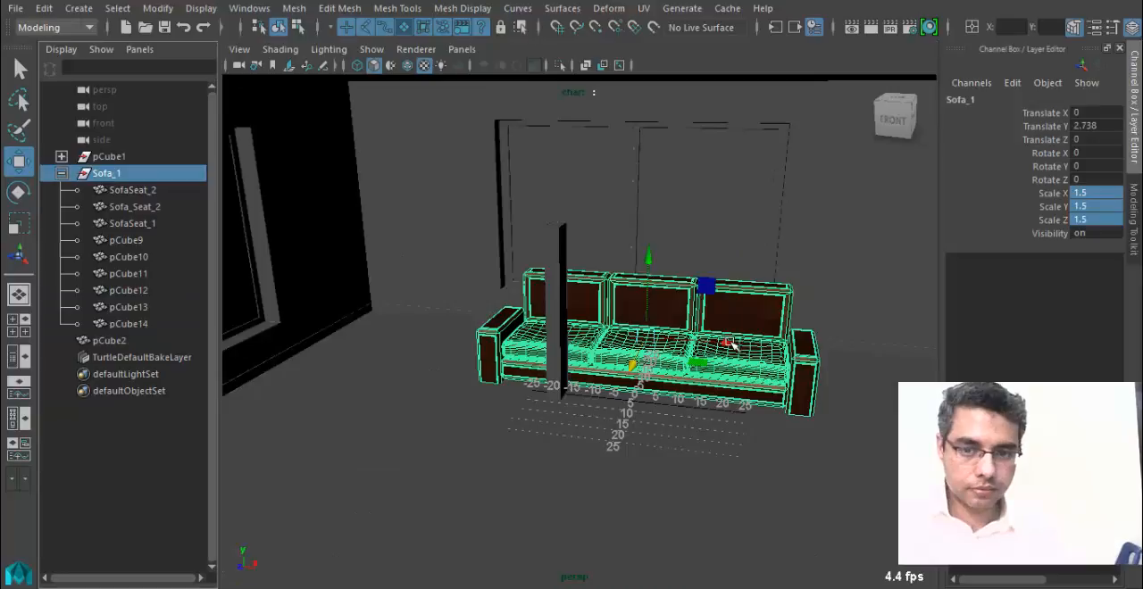
left_click_drag(731, 344, 602, 336)
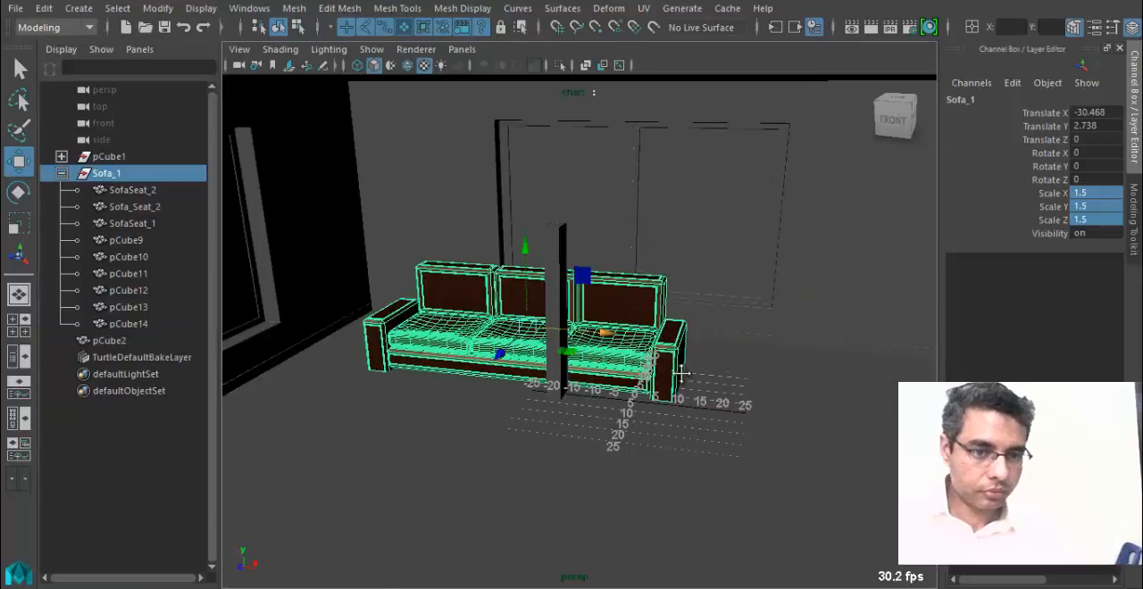
left_click_drag(786, 364, 699, 342, "alt")
middle_click_drag(699, 342, 509, 357, "alt")
left_click_drag(509, 357, 452, 337, "alt")
right_click_drag(452, 336, 541, 365, "alt")
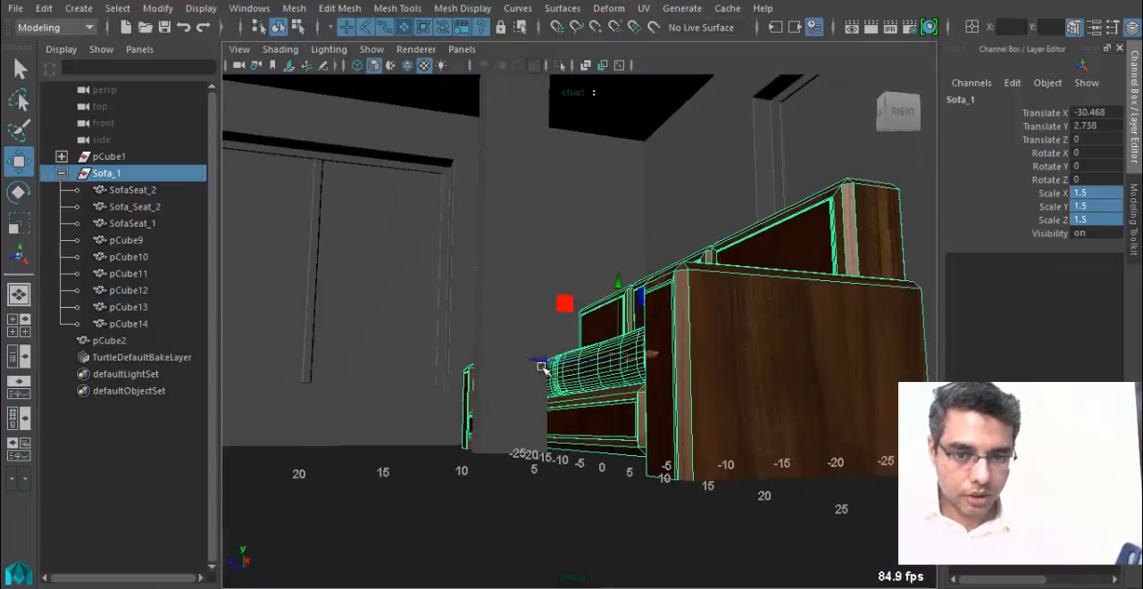
Raise the Sofa_1 group to about Translate Y 7.42 and examine its underside against the floor.
left_click_drag(541, 365, 512, 382, "alt")
left_click_drag(611, 288, 468, 445)
left_click_drag(617, 370, 628, 400, "alt")
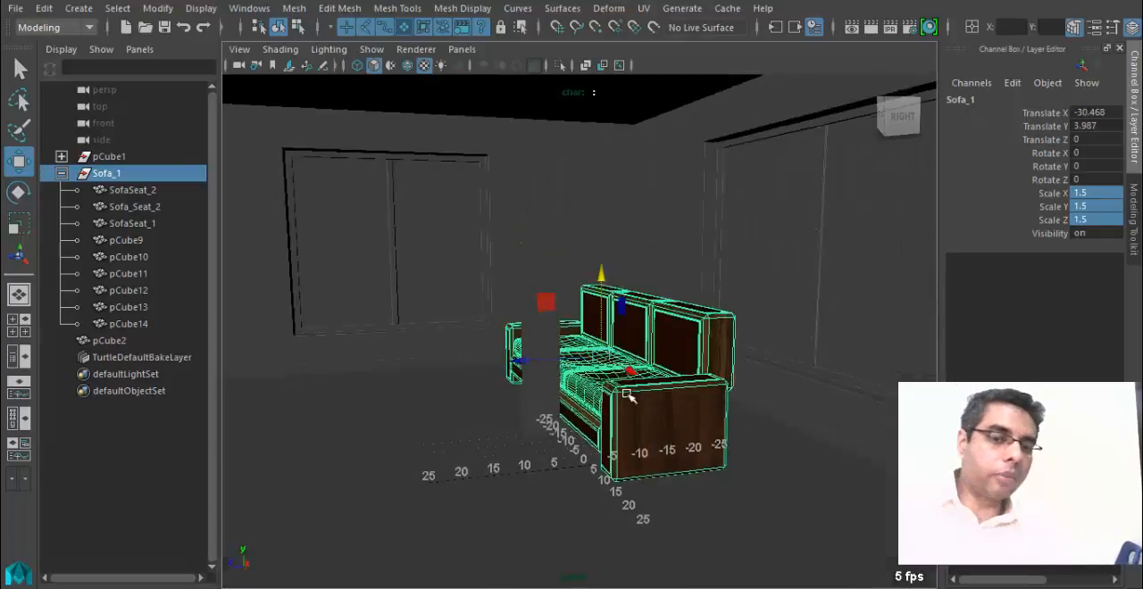
left_click_drag(600, 275, 605, 263)
left_click_drag(600, 393, 693, 403, "alt")
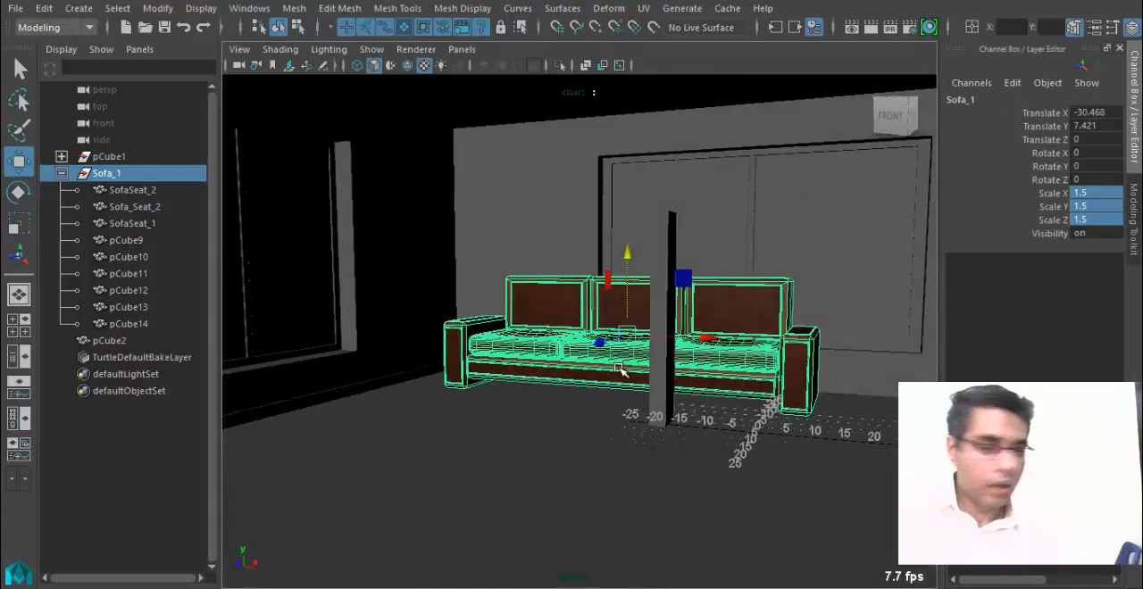
right_click_drag(487, 431, 742, 461, "alt")
middle_click_drag(742, 462, 592, 389, "alt")
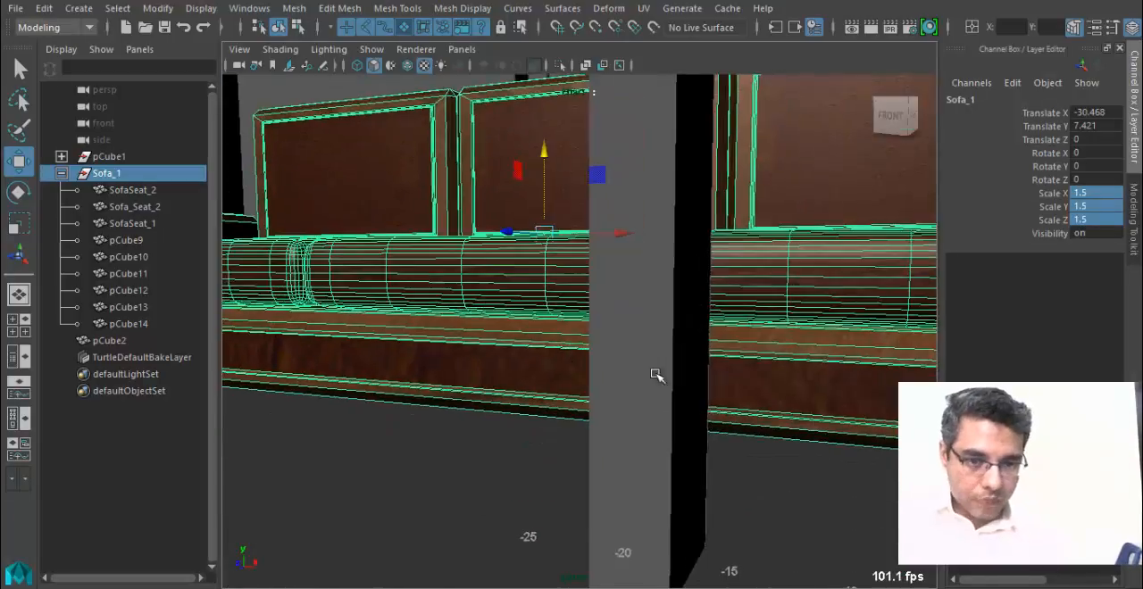
left_click_drag(655, 375, 596, 403, "alt")
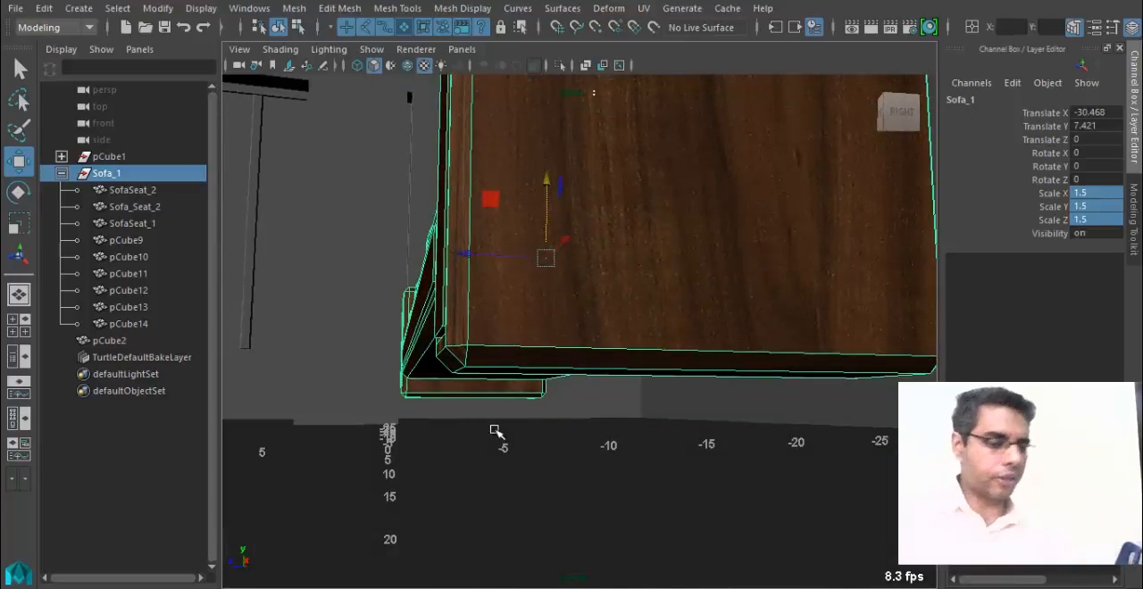
left_click_drag(489, 391, 579, 466, "alt")
right_click_drag(672, 421, 397, 420, "alt")
Examine the placement of the Sofa_1 group within the room in a wireframe Top view.
key("space")
left_click_drag(488, 357, 427, 353)
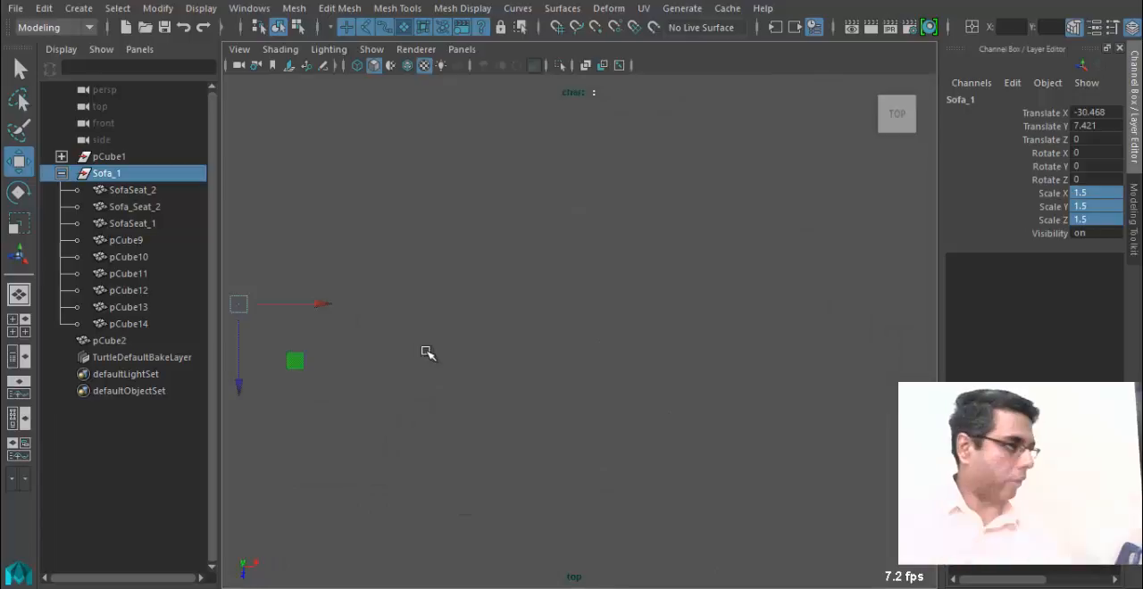
left_click(454, 351, "alt")
right_click_drag(454, 350, 125, 354, "alt")
right_click_drag(422, 372, 125, 366, "alt")
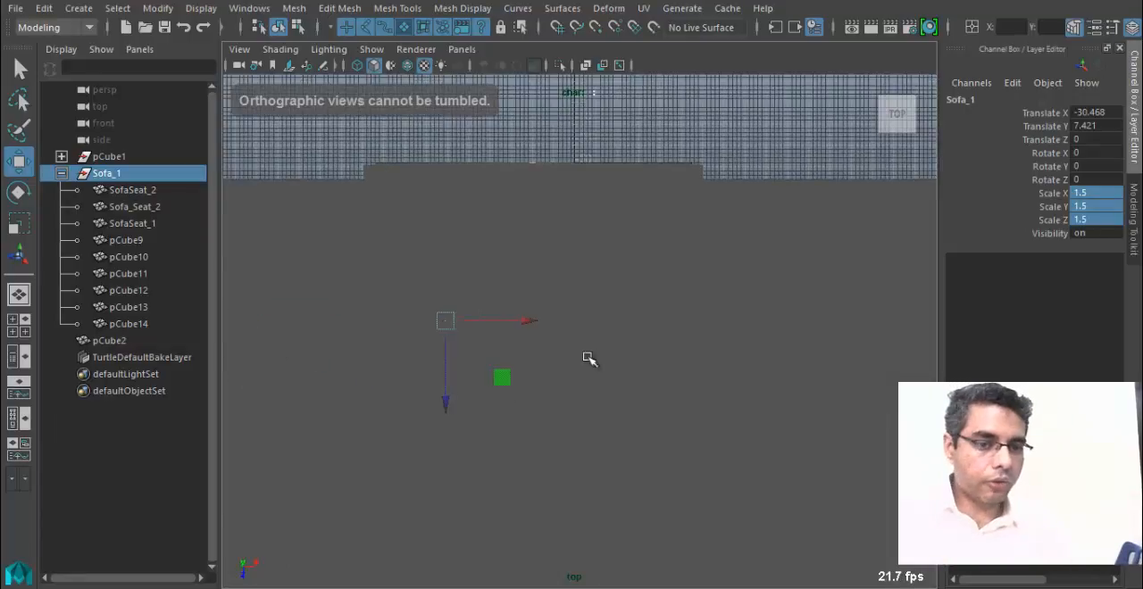
key("4")
right_click_drag(586, 357, 338, 370, "alt")
middle_click_drag(338, 371, 401, 355, "alt")
right_click_drag(401, 354, 401, 399, "alt")
middle_click_drag(402, 399, 590, 387, "alt")
right_click_drag(776, 380, 500, 347, "alt")
left_click(653, 373, "alt")
Lower the Sofa_1 group to about Translate Y 4.35 and show the four-view layout.
key("space")
left_click_drag(536, 323, 579, 327)
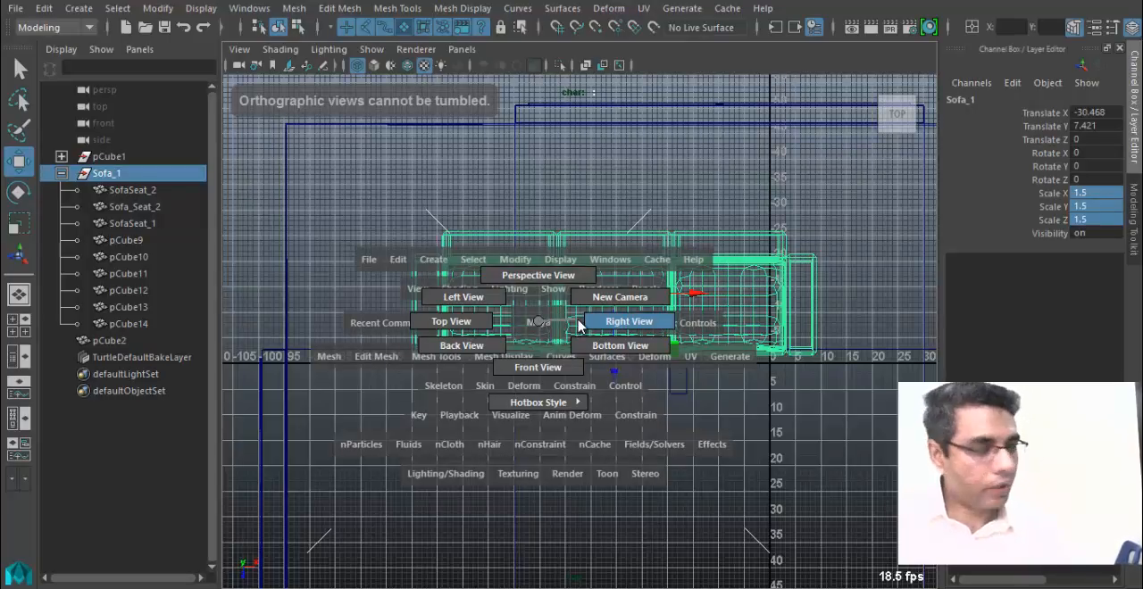
left_click_drag(579, 327, 578, 326)
key("space")
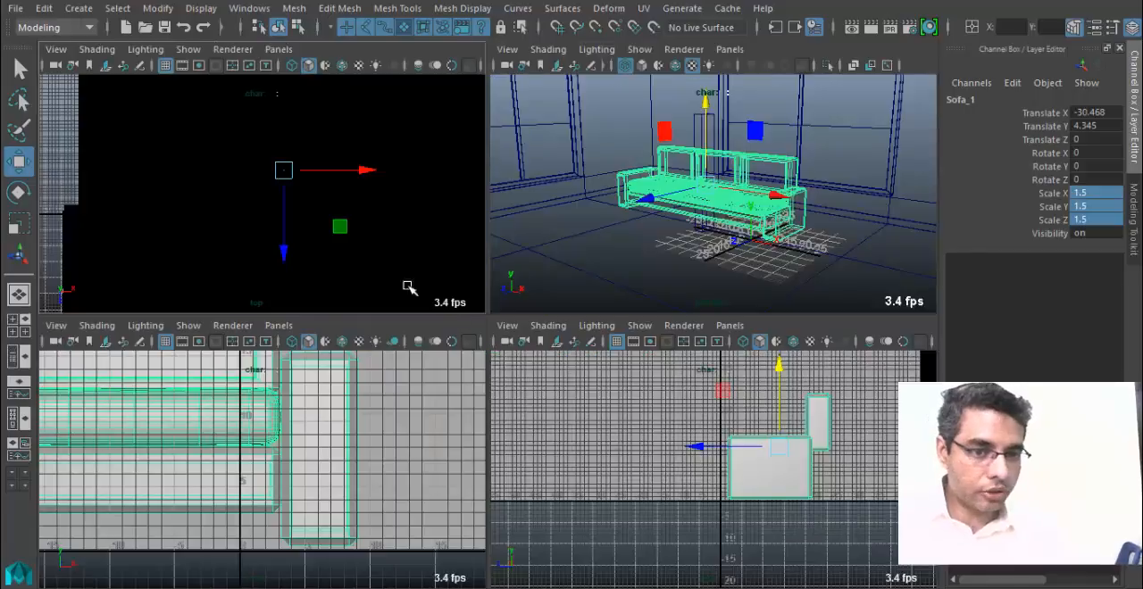
Examine in the enlarged front view how the armrests and base of Sofa_1 meet the floor line.
middle_click_drag(641, 423, 654, 454, "alt")
scroll(654, 454, "down", 2)
middle_click_drag(366, 457, 340, 474, "alt")
middle_click_drag(430, 132, 343, 154, "alt")
right_click_drag(343, 154, 192, 200, "alt")
middle_click_drag(191, 200, 189, 62, "alt")
middle_click_drag(300, 482, 413, 479, "alt")
key("space")
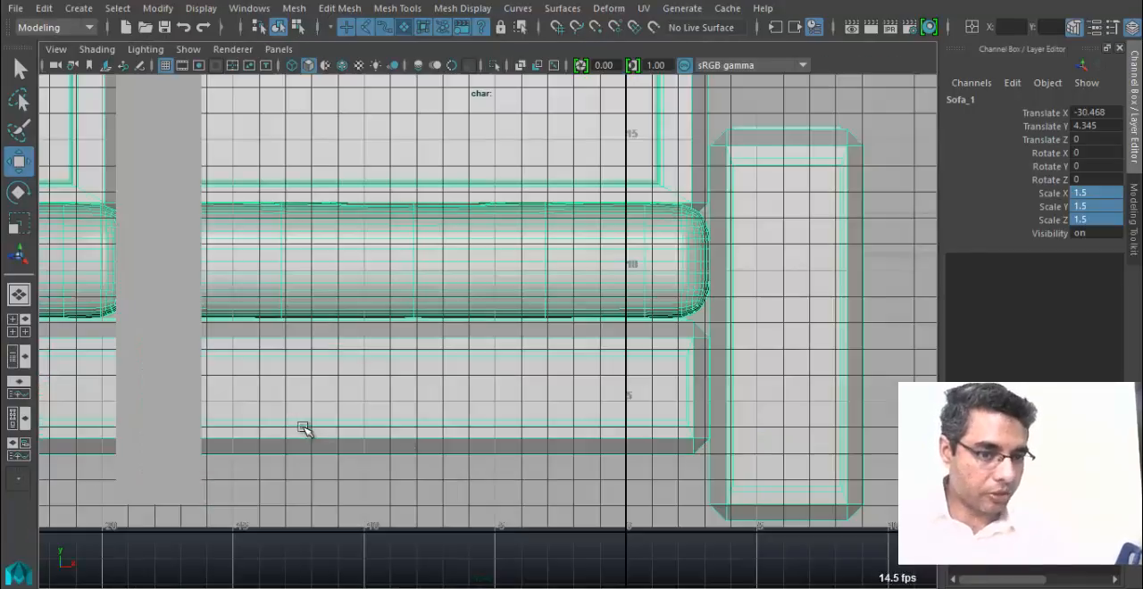
right_click_drag(303, 429, 204, 357, "alt")
middle_click_drag(376, 371, 662, 413, "alt")
right_click_drag(662, 413, 173, 332, "alt")
middle_click_drag(173, 333, 352, 383, "alt")
right_click_drag(352, 383, 365, 282, "alt")
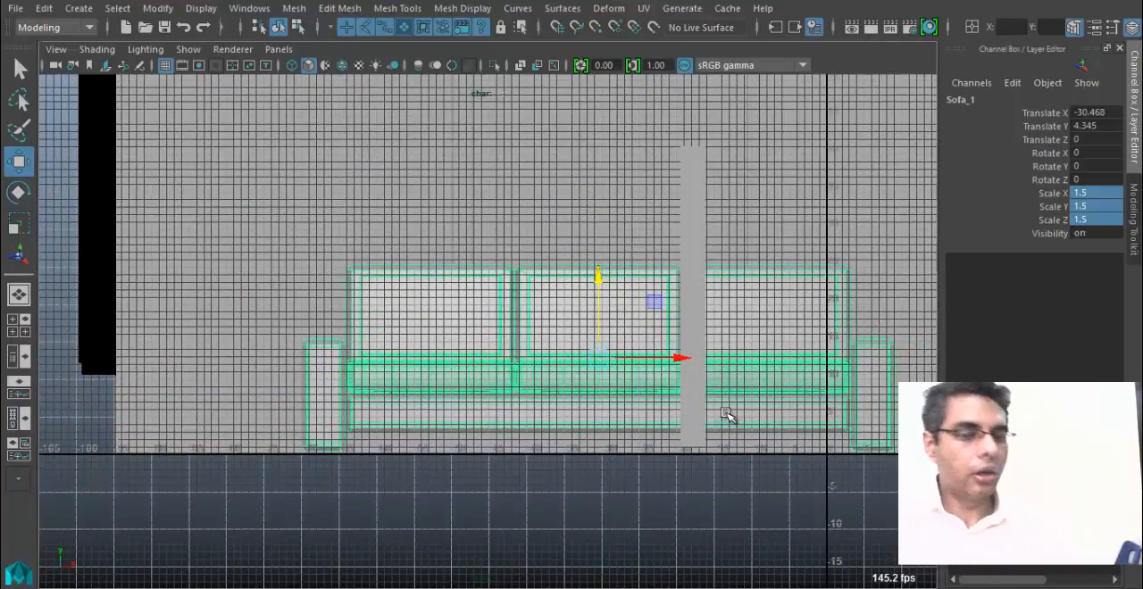
Return to the textured perspective view, duplicate the Sofa_1 group and move the copy to about Translate Z 39.4.
key("space")
key("space")
mouse_move(617, 272)
left_mouse_down("alt")
mouse_move(464, 385)
mouse_move(553, 375)
left_mouse_up("alt")
key("5")
key("6")
key("ctrl+d")
left_click_drag(531, 328, 1134, 241)
Rotate the duplicated sofa and set its Rotate Y to 90.
key("e")
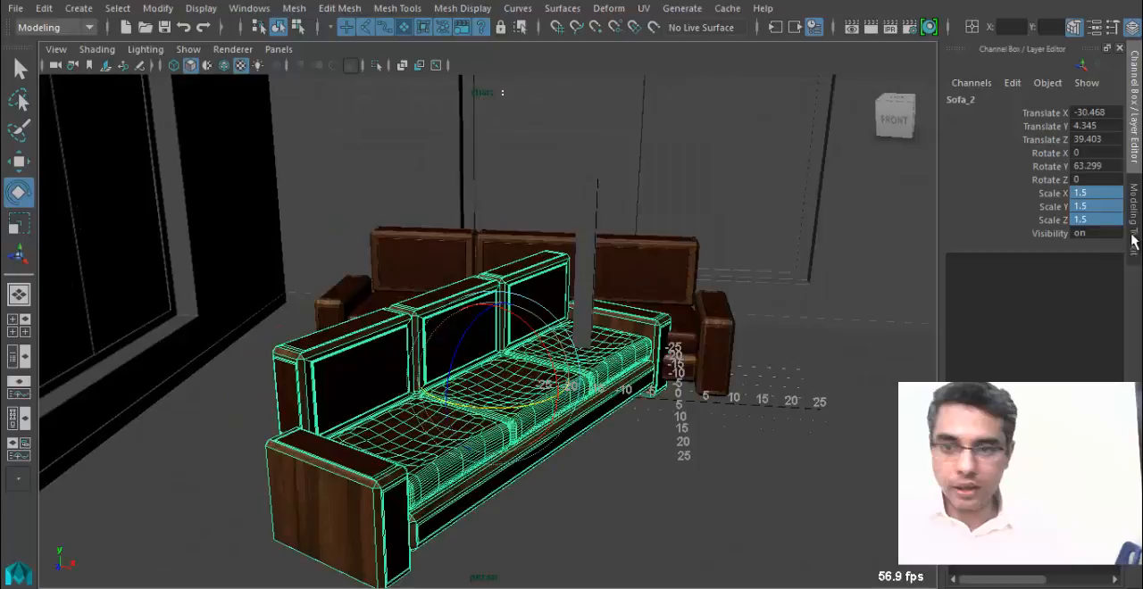
left_click(1115, 167)
key("Return")
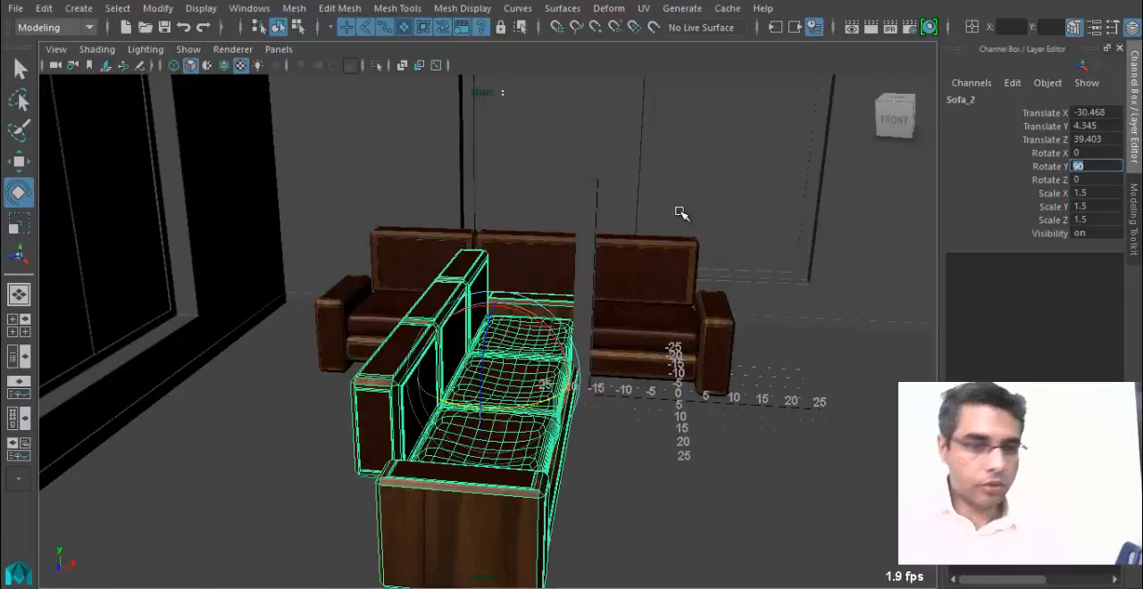
Move the duplicated sofa to about Translate X -70.77 near the side window wall and clear of the first sofa along Z.
left_click_drag(590, 362, 412, 397, "alt")
key("w")
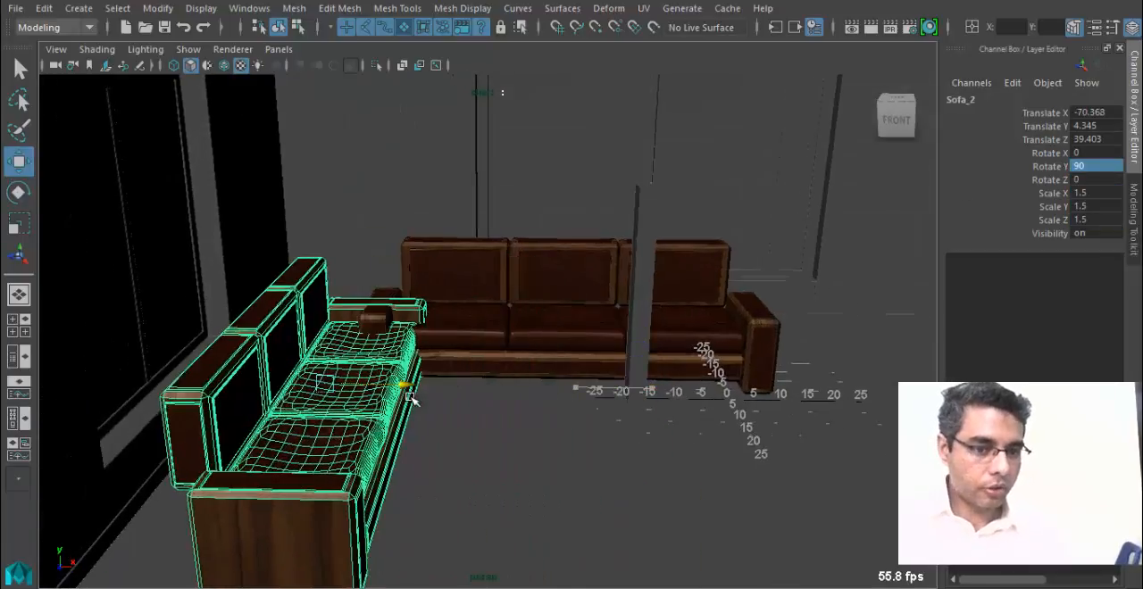
left_click_drag(554, 404, 477, 423, "alt")
middle_click_drag(477, 423, 625, 420, "alt")
right_click_drag(545, 416, 620, 413, "alt")
left_click_drag(619, 413, 440, 358, "alt")
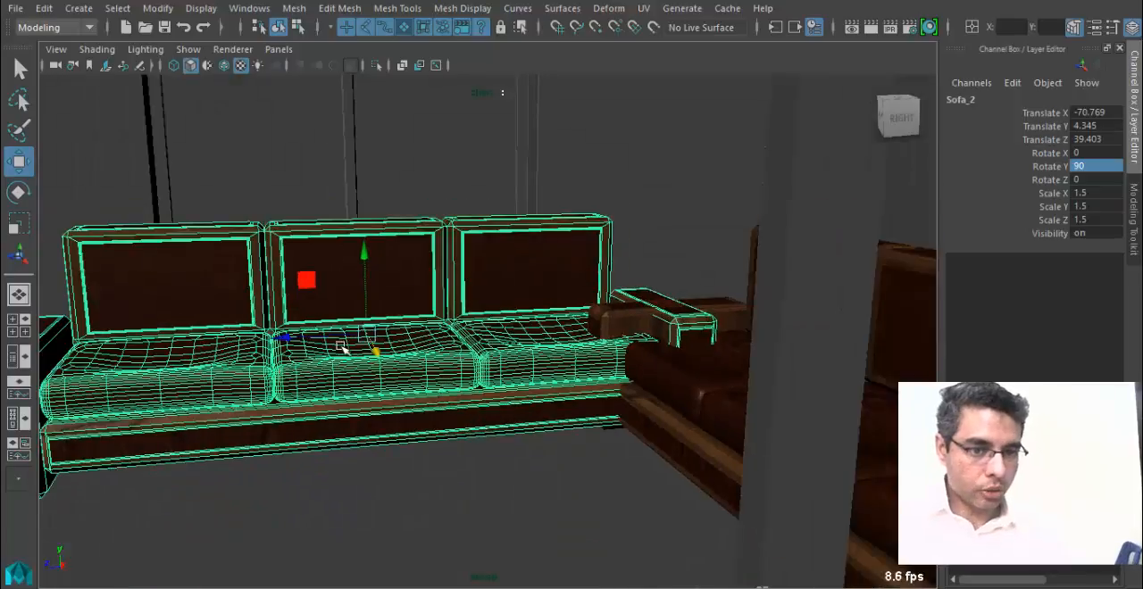
left_click_drag(294, 339, 572, 439)
Delete the duplicated sofa's seat cushion and backrest nearest the first sofa, leaving two seats.
left_click(571, 438)
left_click(616, 422)
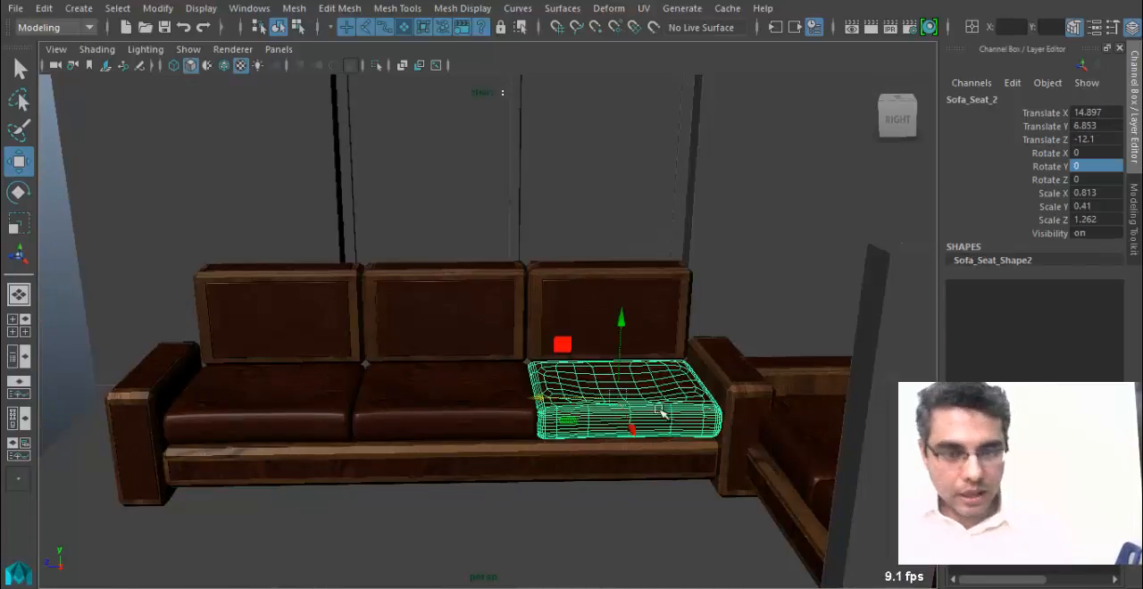
key("Delete")
left_click(642, 370)
key("Delete")
Shorten the duplicated sofa's base pCube11 by moving its end vertices in to the edge of the two remaining seats.
left_click(566, 408)
left_click_drag(566, 408, 572, 388, "alt")
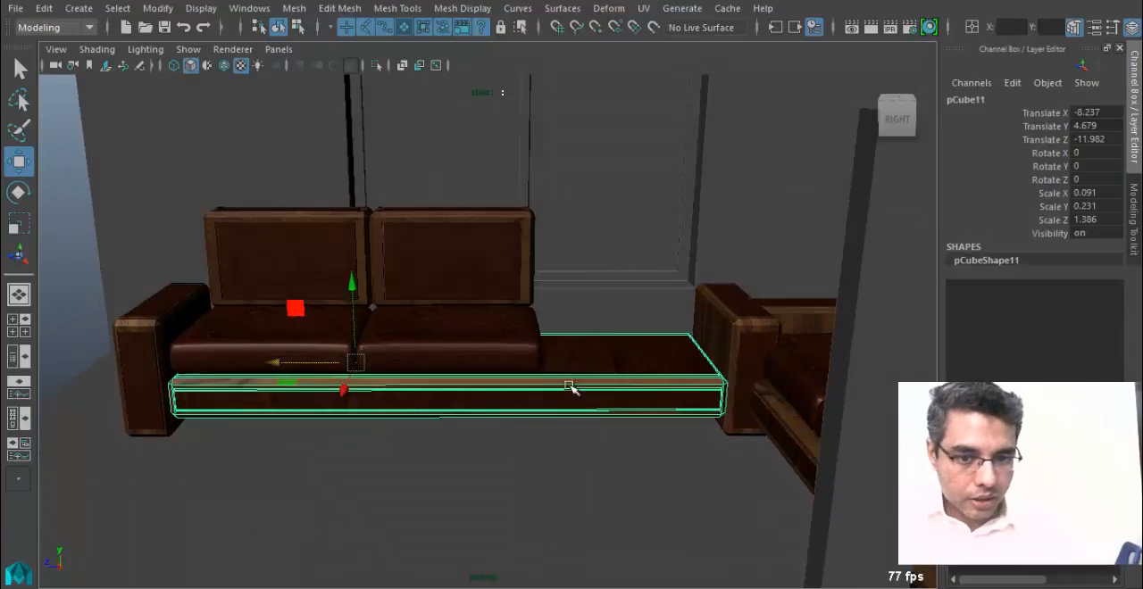
right_click_drag(550, 124, 487, 120)
left_click_drag(632, 301, 791, 511)
left_click_drag(632, 373, 470, 373)
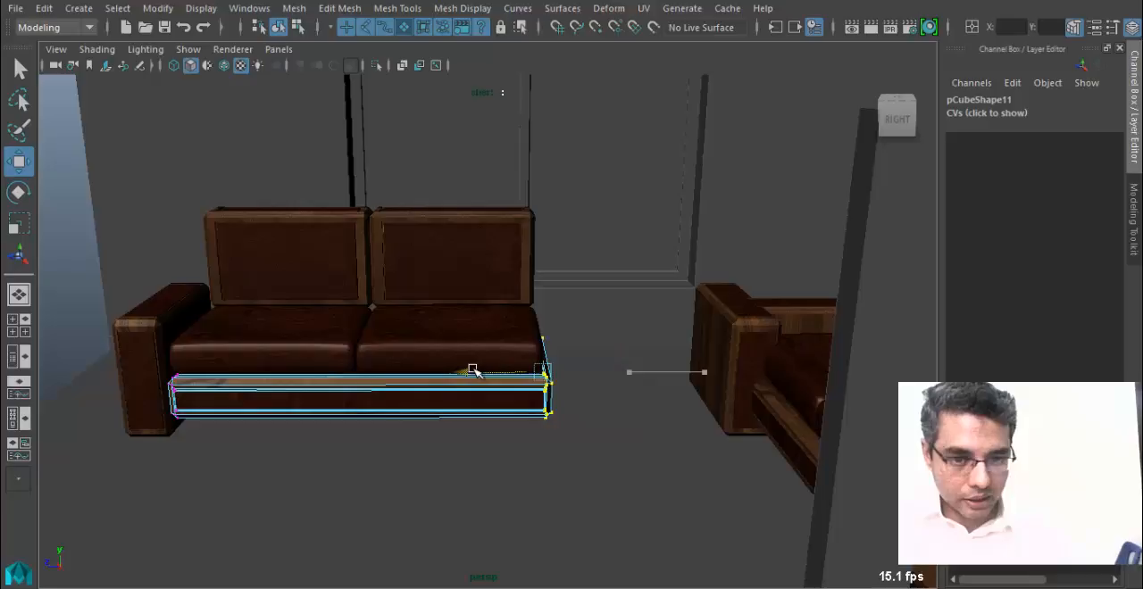
Move the detached armrest pCube10 to about Translate X 9.24, against the end of the shortened two-seat sofa.
left_click(775, 364)
left_click_drag(663, 361, 480, 357)
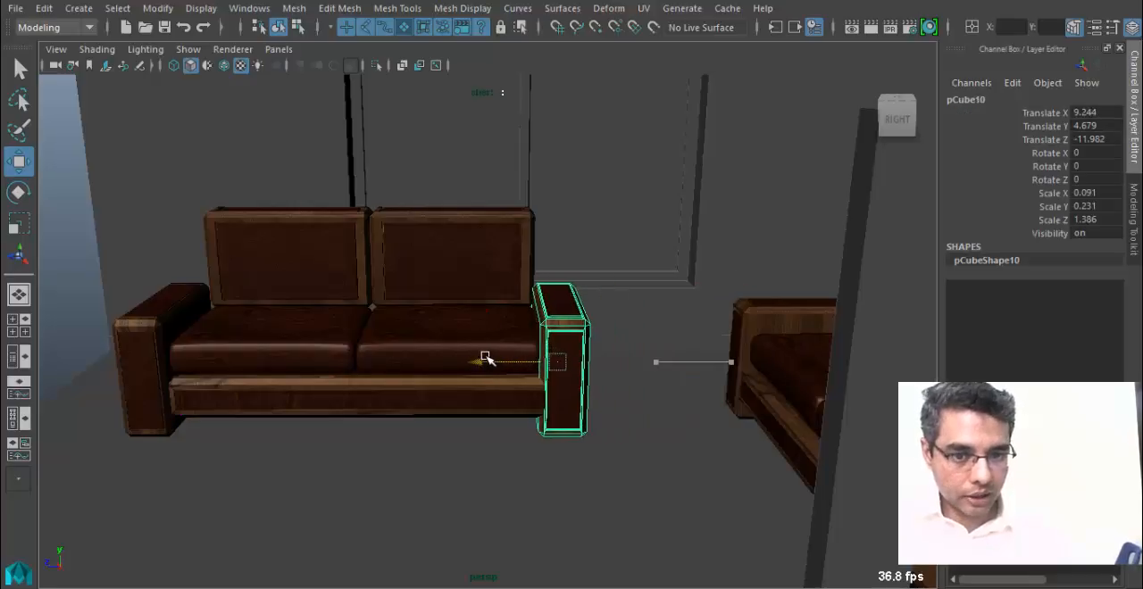
right_click_drag(490, 378, 605, 395, "alt")
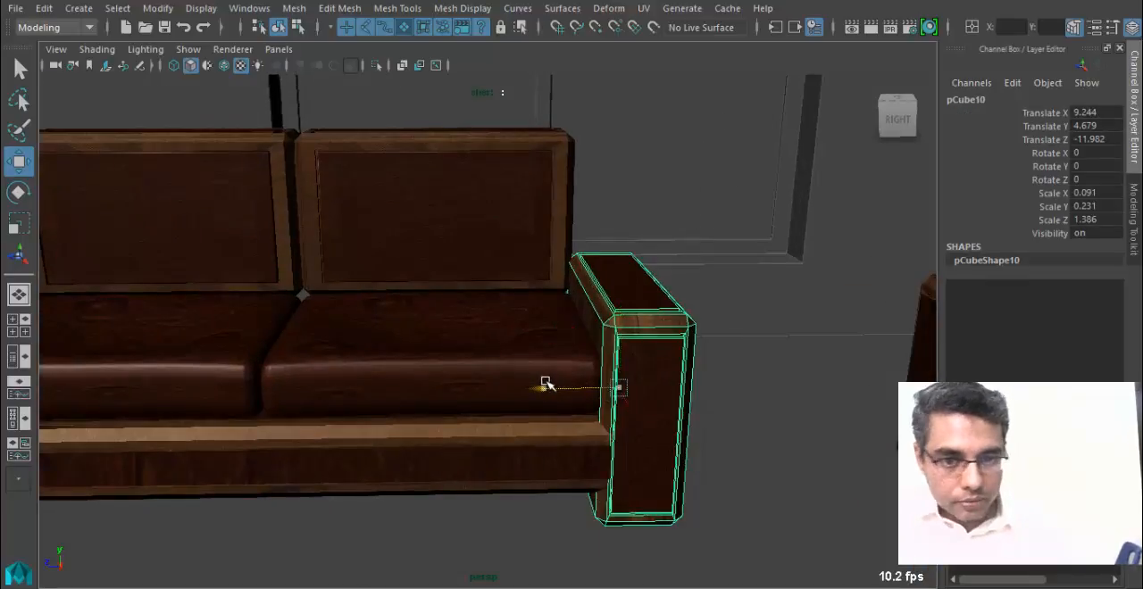
Pull the end vertices of base pCube11 slightly further in so the base stops at the armrest's inner side.
left_click(518, 454)
right_click_drag(543, 433, 509, 257)
left_click_drag(482, 219, 671, 551)
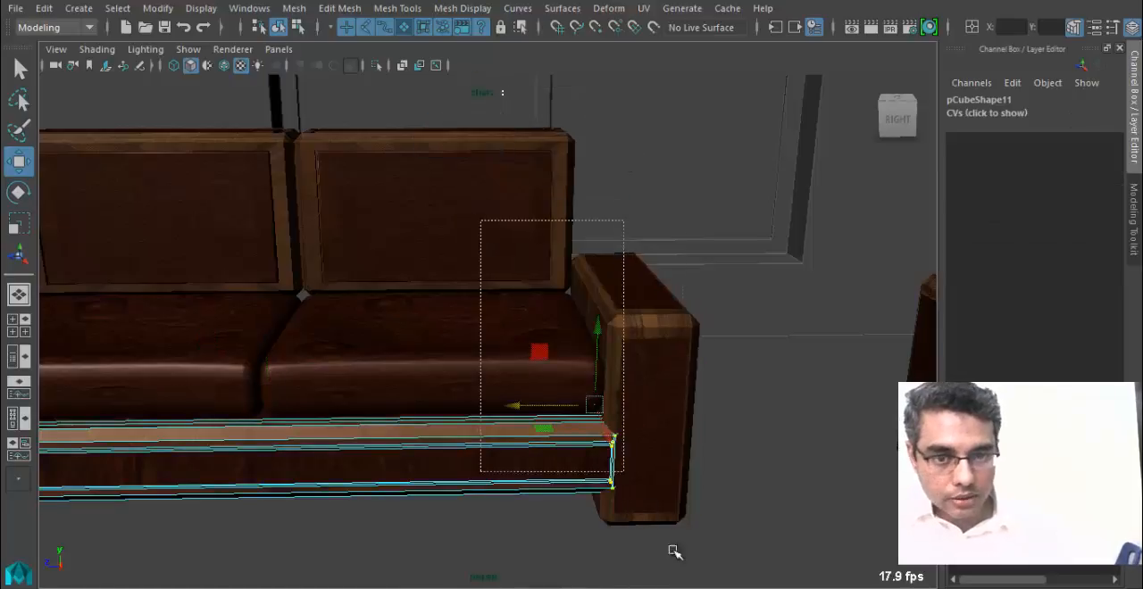
left_click_drag(501, 408, 500, 407)
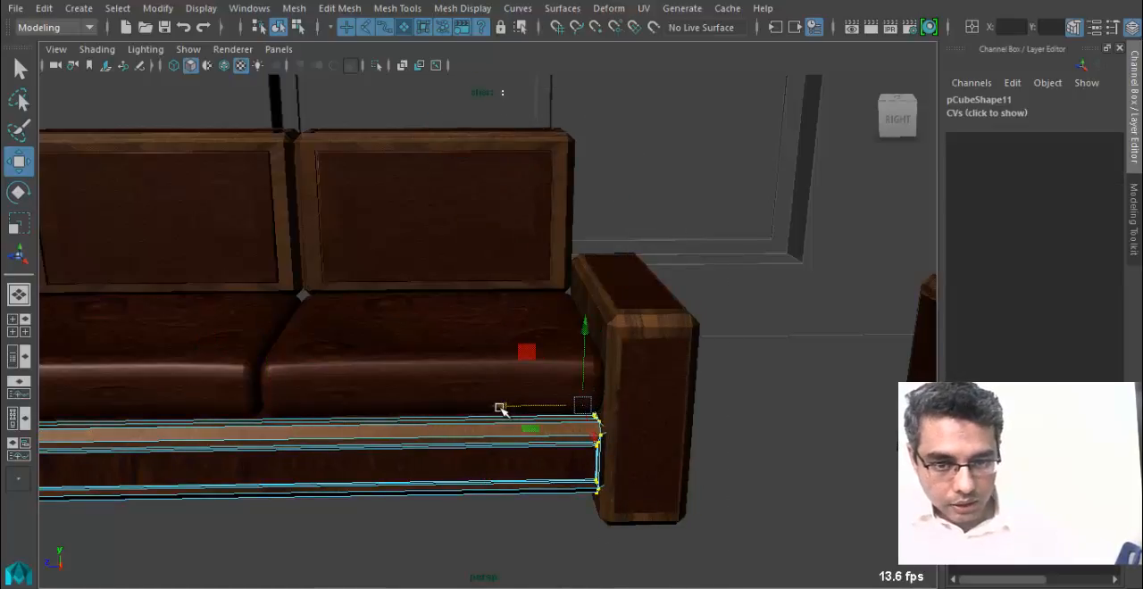
Leave vertex editing on base pCube11 and show the Outliner beside the perspective view.
right_click_drag(485, 431, 538, 120)
left_click(541, 375)
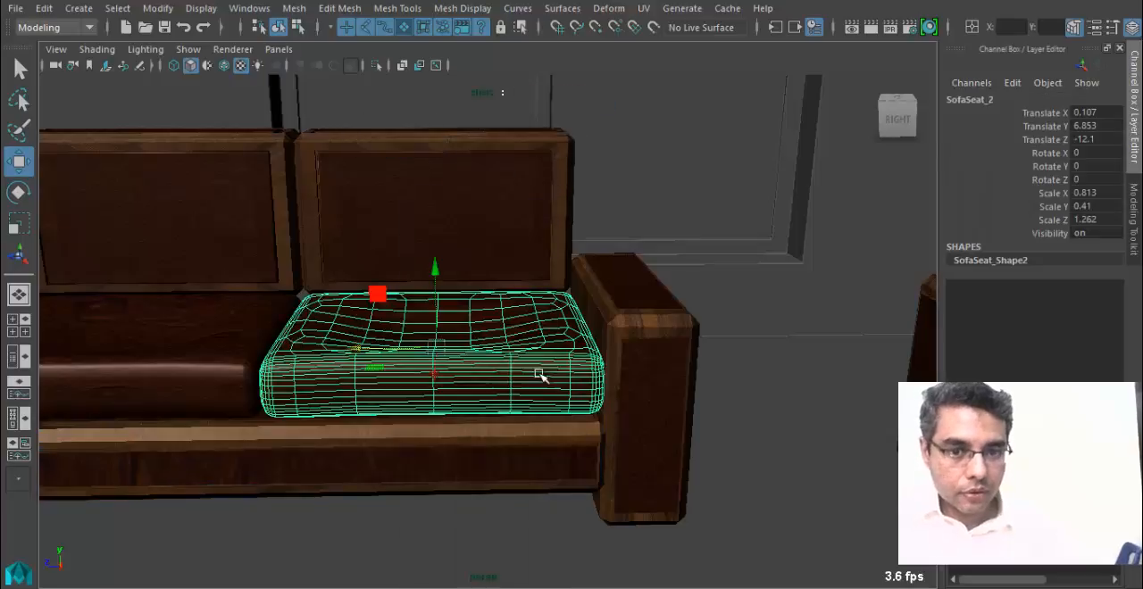
right_click_drag(674, 455, 770, 423, "alt")
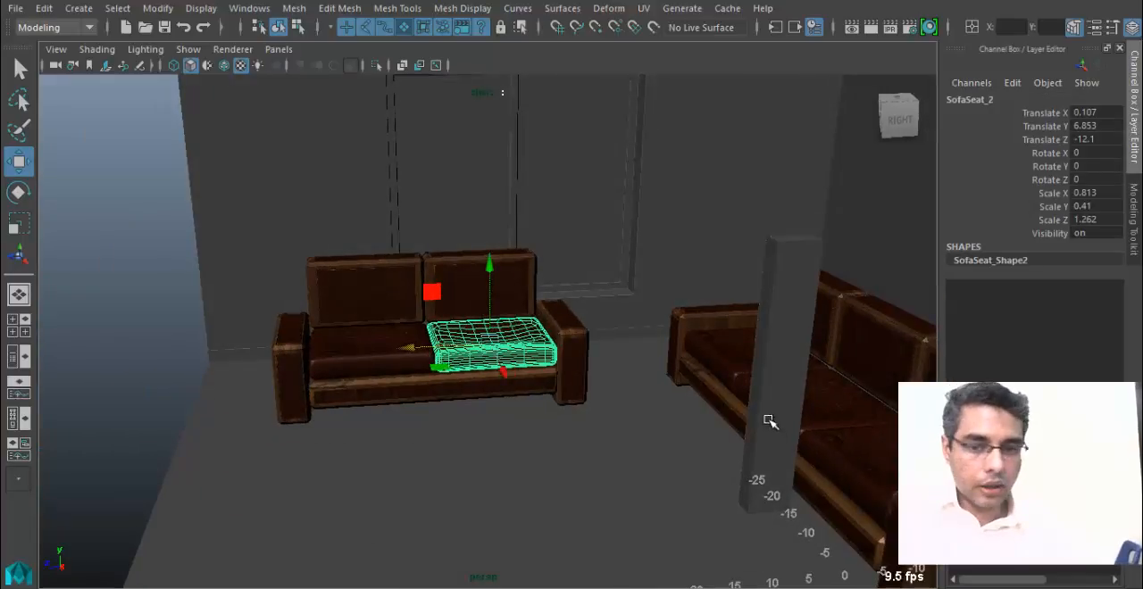
middle_click_drag(870, 467, 799, 442, "alt")
left_click(13, 359)
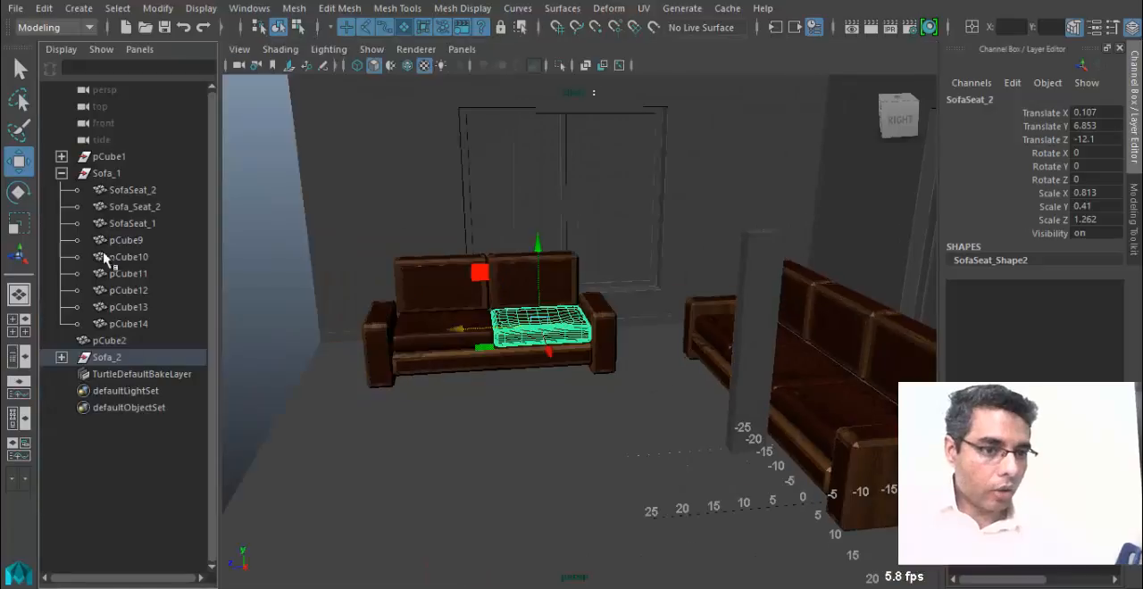
Duplicate the two-seat Sofa_2 group and move the copy across the room to about Translate X 7.5.
left_click(60, 174)
left_click(107, 207)
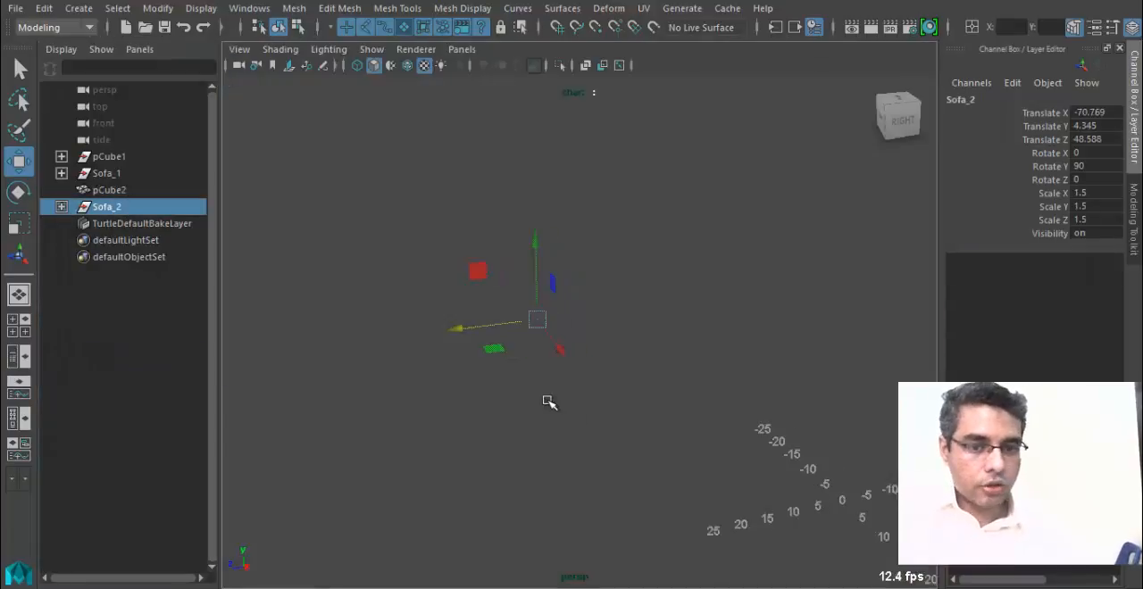
left_click_drag(557, 359, 474, 326, "alt")
right_click_drag(474, 326, 513, 355, "alt")
key("ctrl+d")
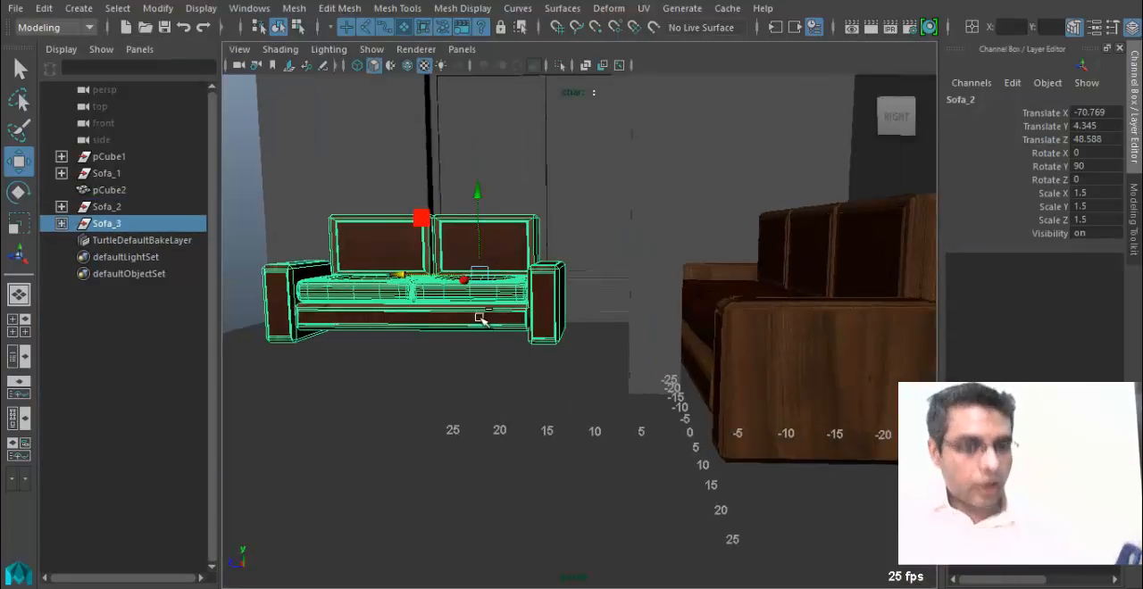
left_click_drag(569, 394, 858, 268, "alt")
Rotate the duplicated group Sofa_3 to Rotate Y -90 so it faces the other two-seat sofa.
key("e")
key("f")
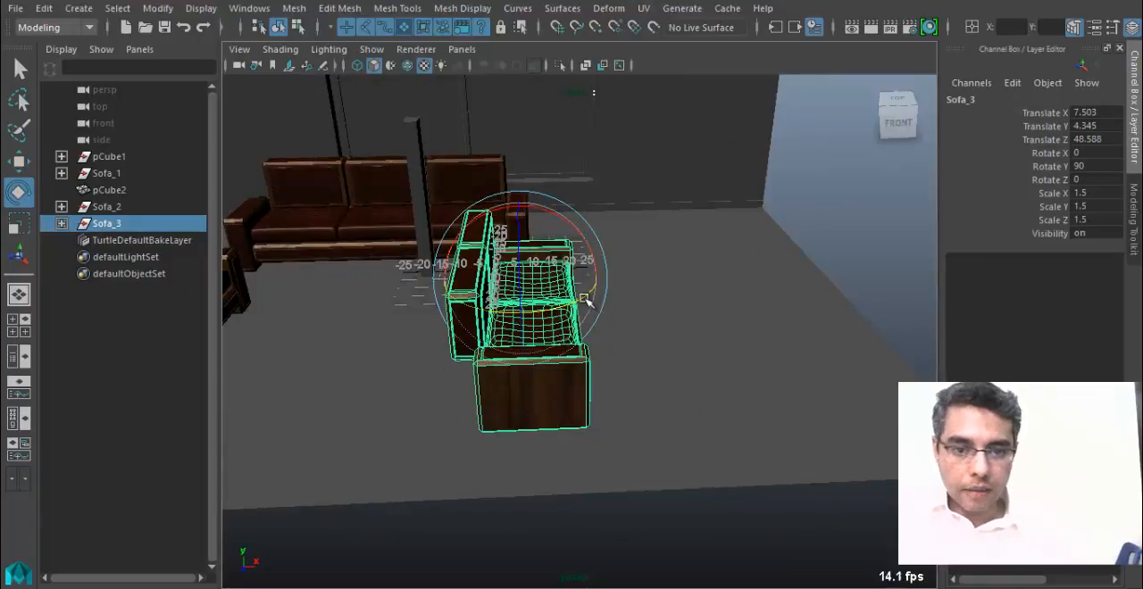
left_click_drag(581, 301, 353, 298)
double_click(1100, 167)
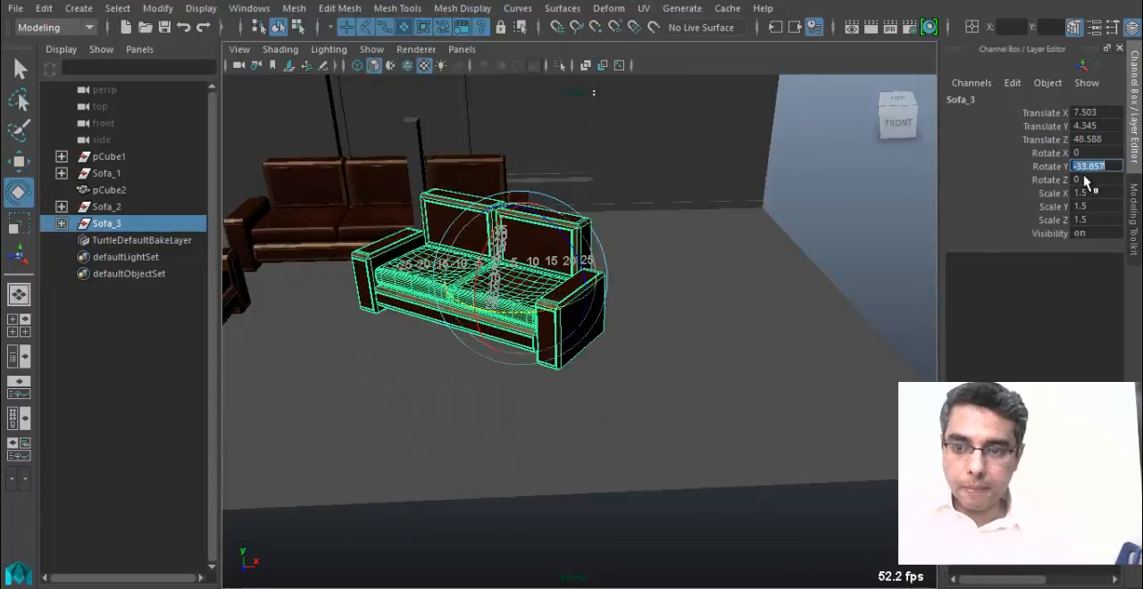
type("-90")
key("Return")
Move Sofa_3 away from the three-seat sofa to about Translate Z 56.5.
left_click_drag(650, 303, 723, 313, "alt")
scroll(562, 352, "up", 5)
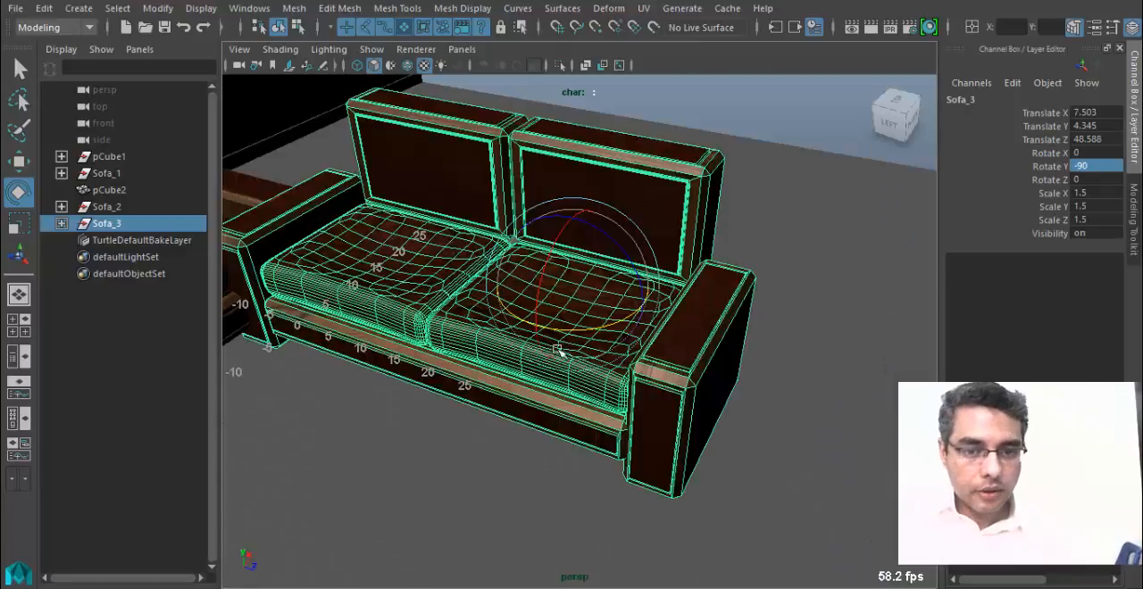
scroll(497, 330, "down", 2)
left_click_drag(498, 329, 596, 339, "alt")
key("w")
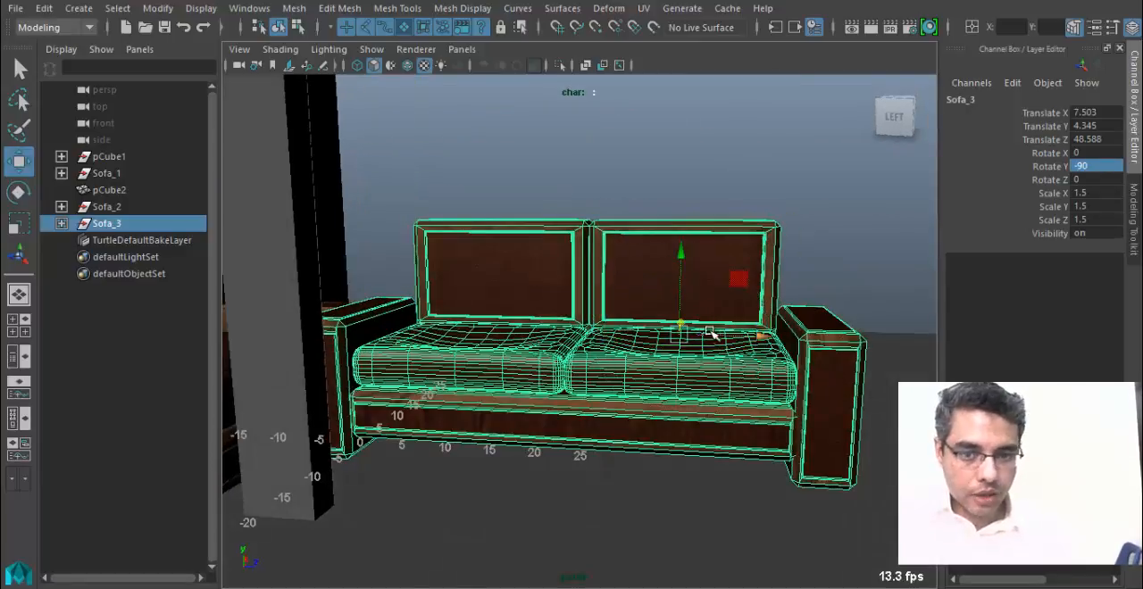
left_click_drag(775, 338, 831, 341)
key("ctrl+z")
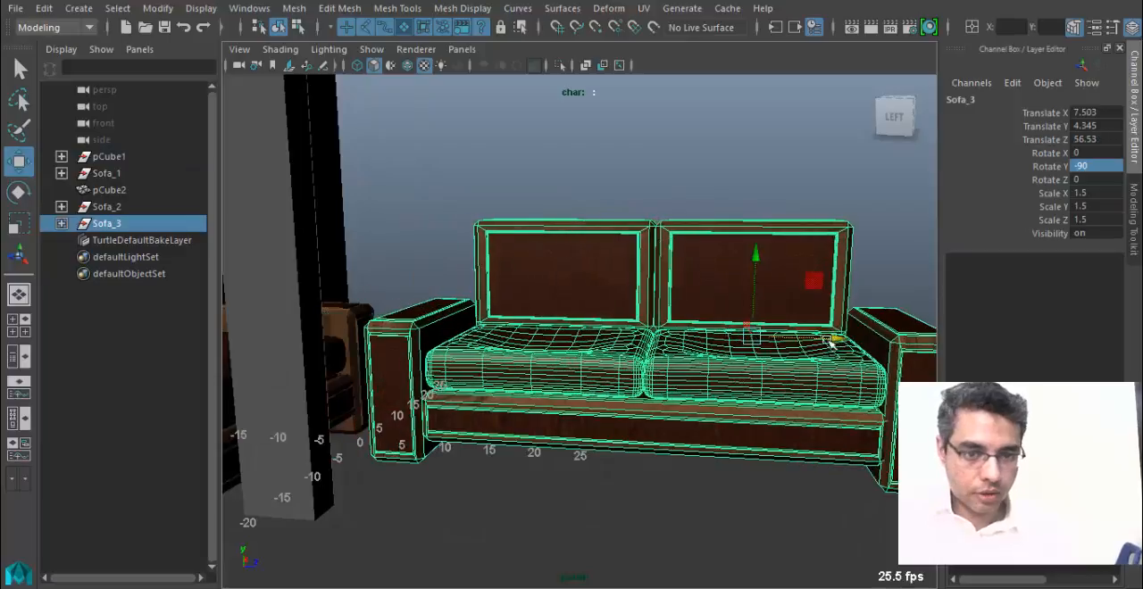
Delete Sofa_3's seat cushion and backrest farthest from the three-seat sofa, leaving a single seat.
left_click_drag(666, 373, 588, 384, "alt")
left_click(671, 407)
middle_click_drag(673, 411, 636, 413, "alt")
key("Delete")
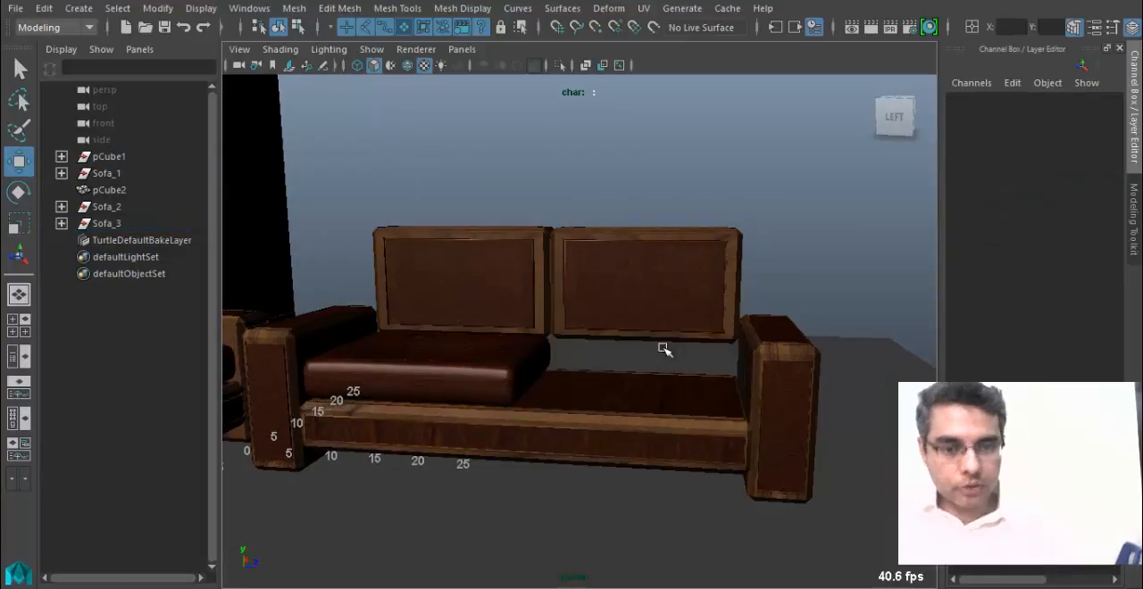
left_click(671, 315)
key("Delete")
Shorten Sofa_3's base pCube11 by moving its end vertices in to the edge of the remaining seat.
left_click(734, 384)
left_click(649, 402)
right_click_drag(649, 402, 595, 218)
left_click_drag(789, 525, 686, 359)
left_click_drag(815, 423, 620, 409)
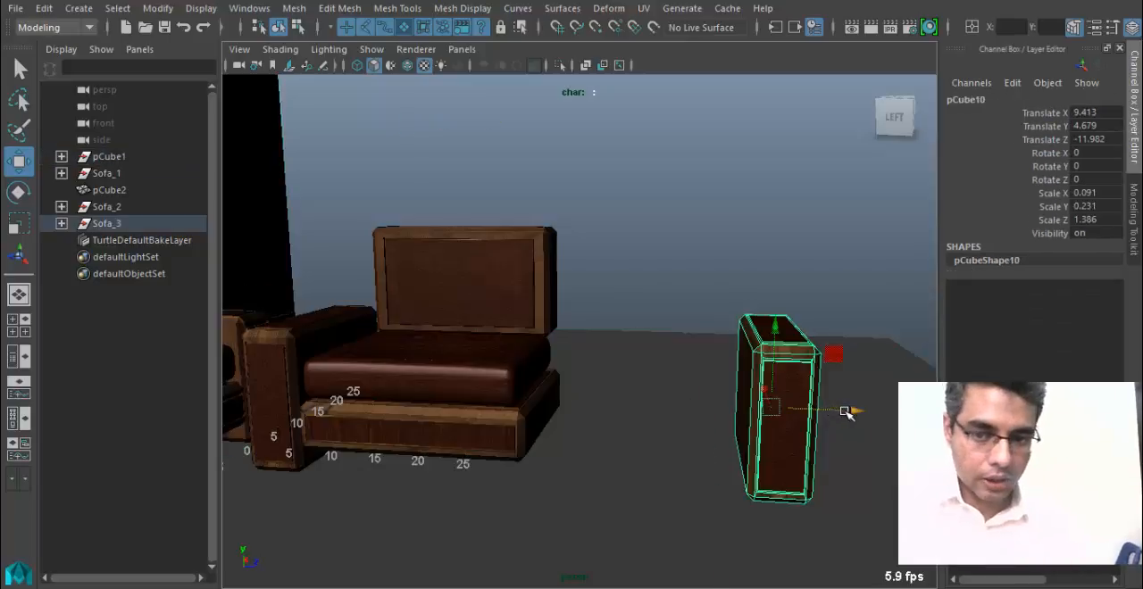
Move the detached armrest pCube10 in against the end of the single seat.
left_click_drag(849, 411, 633, 402)
scroll(598, 439, "up", 5)
left_click_drag(597, 438, 625, 358, "alt")
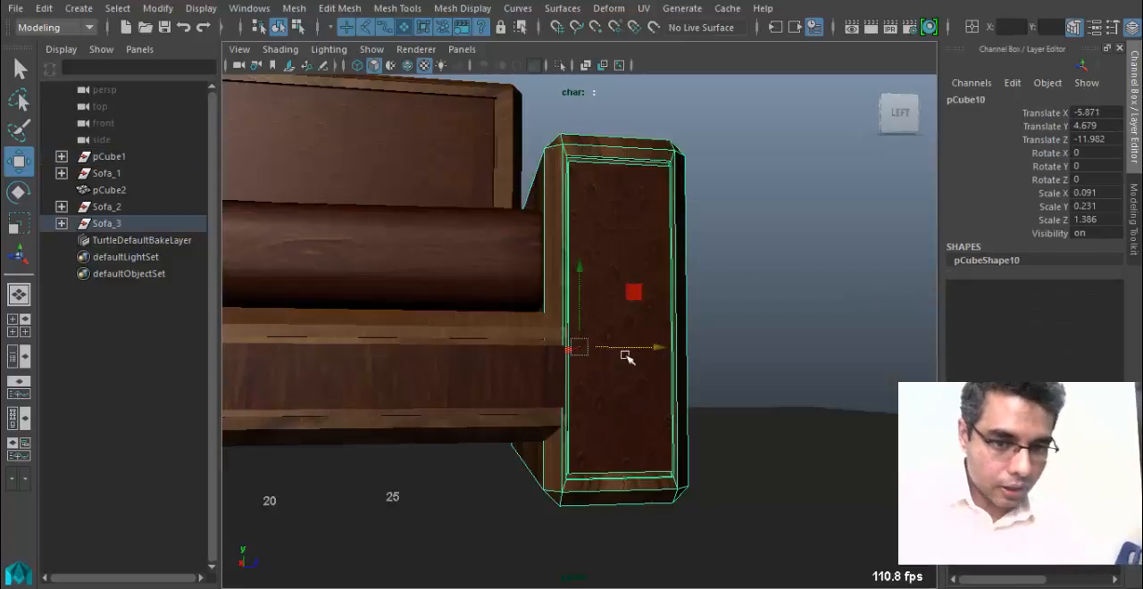
left_click_drag(597, 392, 674, 447, "alt")
left_click_drag(658, 405, 669, 405)
Fine-tune the end vertices of base pCube11 so the armchair's base stops at the armrest's inner side.
left_click(500, 516)
middle_click_drag(500, 517, 490, 408, "alt")
right_click_drag(490, 408, 390, 122)
left_click_drag(660, 299, 562, 302, "alt")
left_click_drag(454, 407, 827, 499, "alt")
left_click_drag(607, 455, 652, 412, "alt")
left_click_drag(649, 368, 638, 367)
left_click_drag(636, 375, 604, 391, "alt")
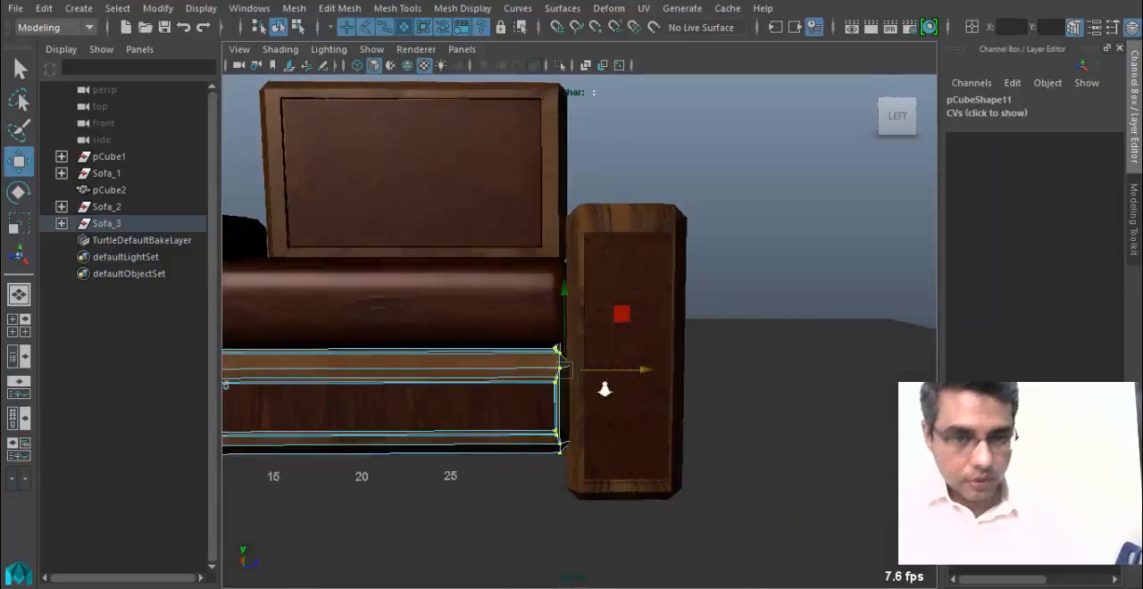
Select the whole Sofa_3 group and center its pivot on the armchair.
right_click_drag(604, 390, 251, 371, "alt")
left_click(143, 223)
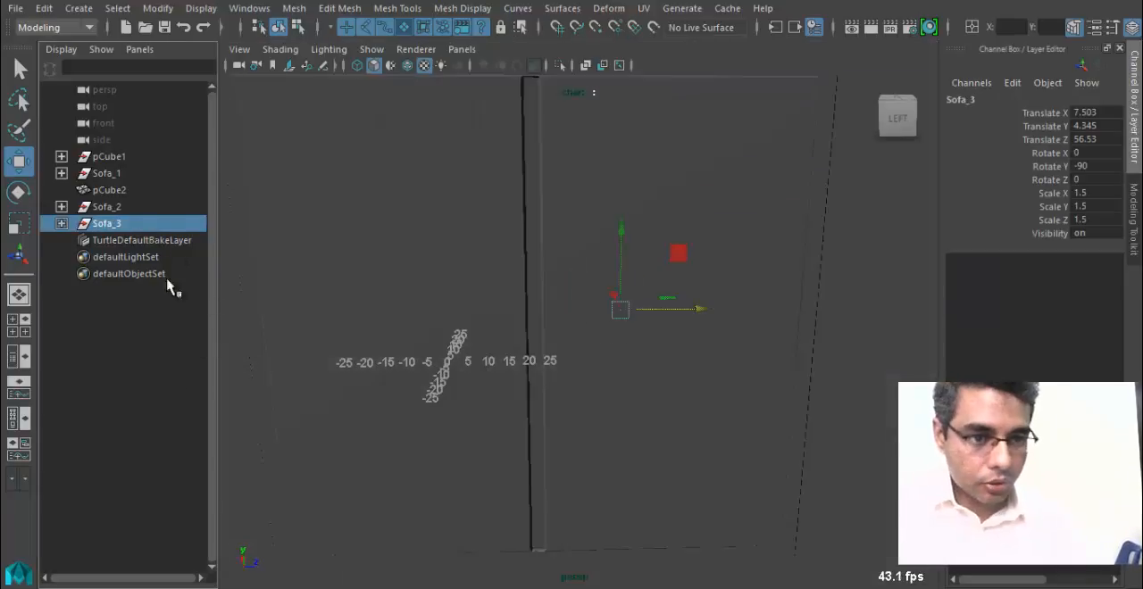
key("f")
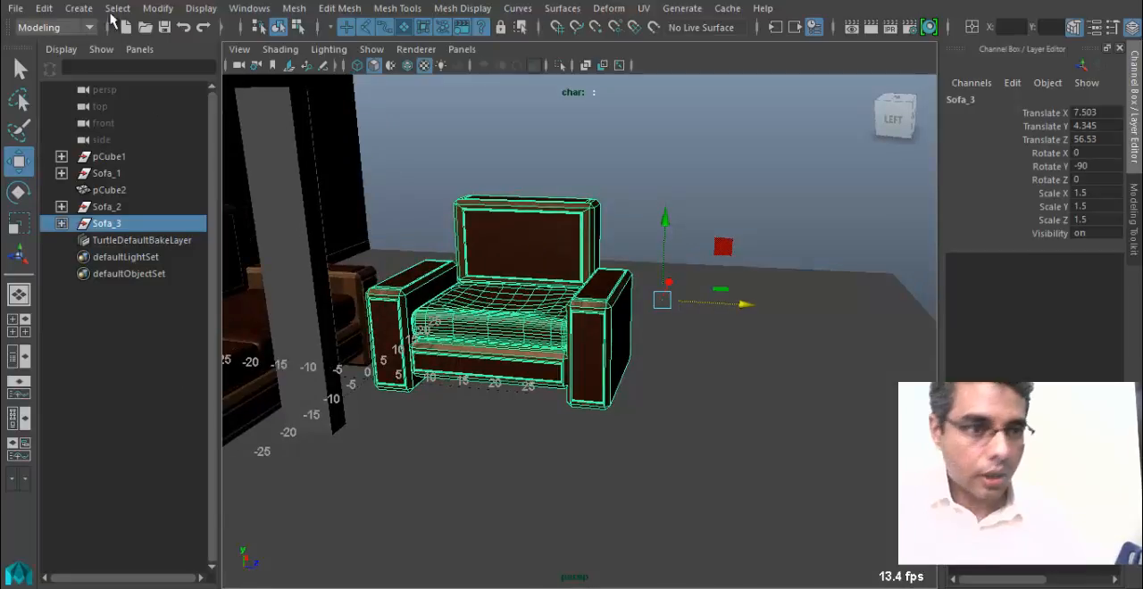
left_click(118, 8)
mouse_move(157, 8)
left_click(191, 115)
Duplicate the Sofa_3 armchair and place the copy beside it at about Translate Z 92.
left_click_drag(469, 377, 490, 391, "alt")
key("ctrl+d")
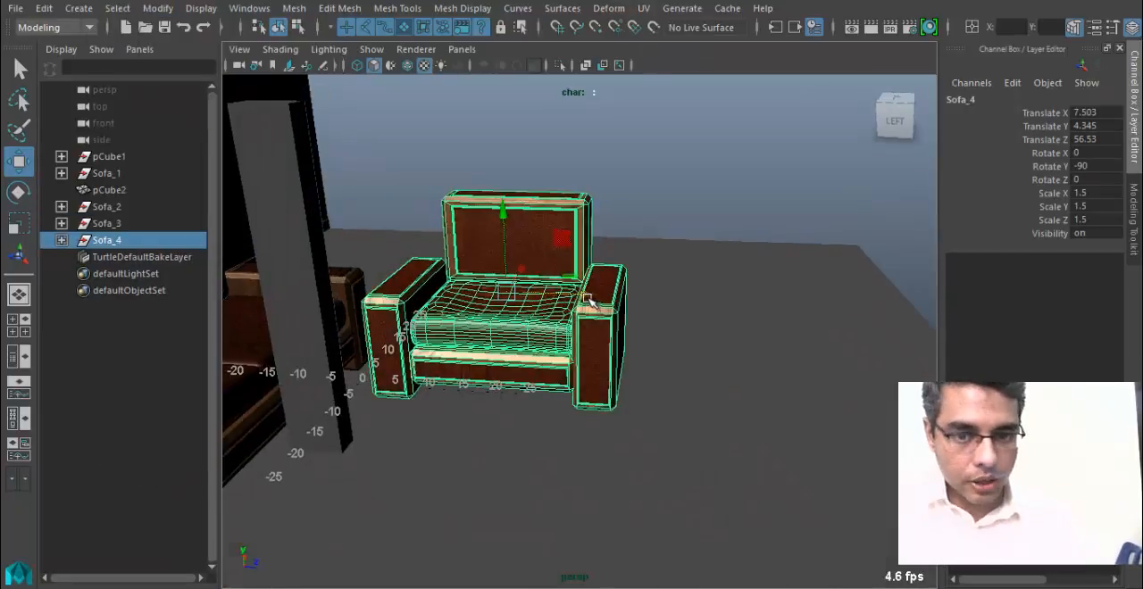
left_click_drag(581, 294, 835, 323)
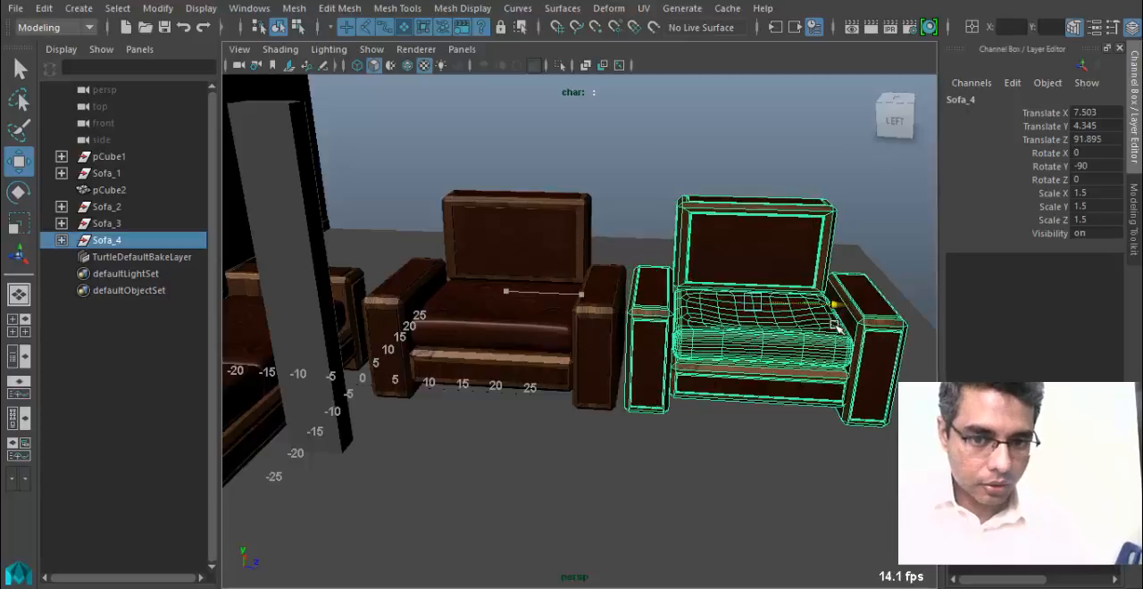
Select both armchairs, Sofa_3 and Sofa_4, and move them together along X toward the open side of the room.
left_click_drag(801, 367, 482, 393, "alt")
left_click(162, 231)
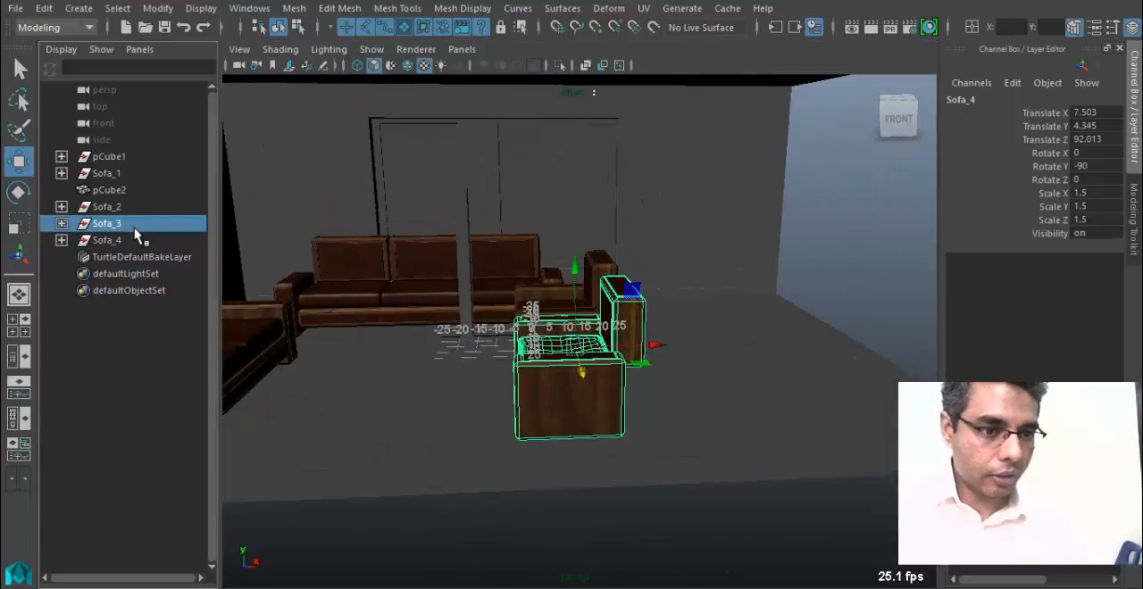
left_click(141, 243, "ctrl")
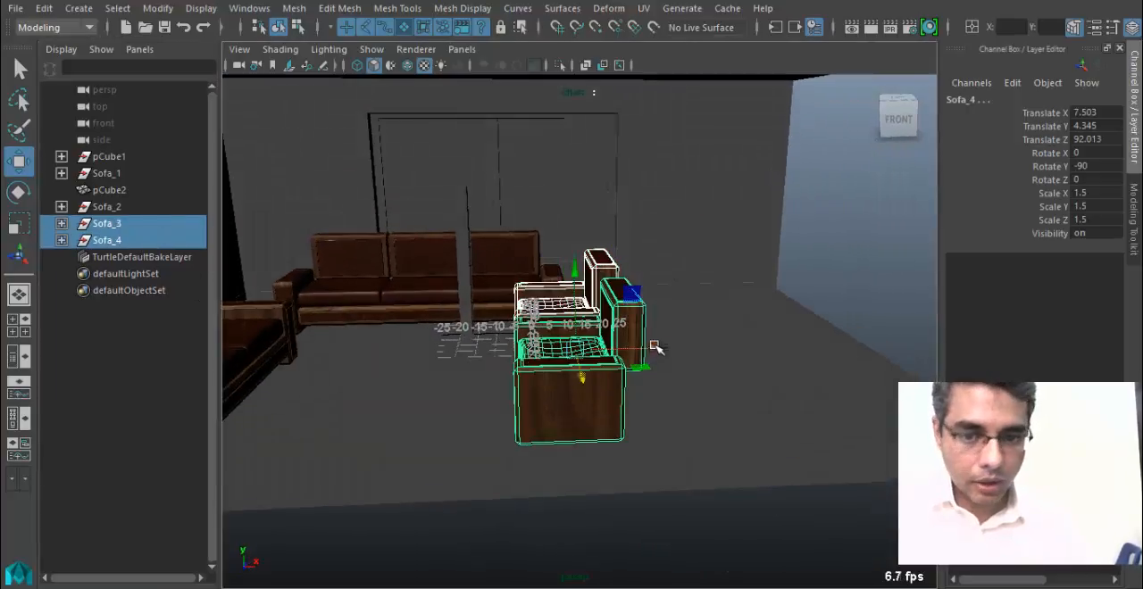
left_click_drag(658, 345, 728, 354)
Move the two-seat Sofa_2 group closer to the side wall, to about Translate X -76.9.
left_click_drag(295, 360, 373, 362, "alt")
left_click(143, 207)
left_click_drag(523, 331, 543, 365)
Switch to the top view in wireframe and reposition Sofa_2 at about Translate X -79.5, Translate Z 35.7.
key("space")
right_click_drag(683, 350, 566, 312, "alt")
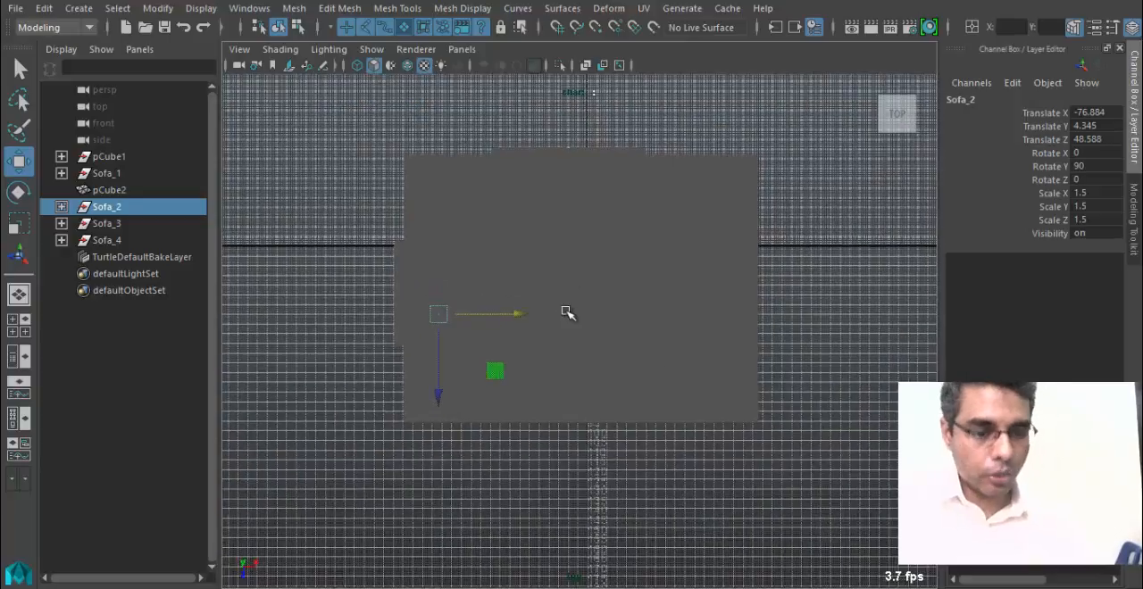
key("4")
middle_click_drag(558, 286, 676, 311, "alt")
right_click_drag(676, 310, 681, 322, "alt")
middle_click_drag(681, 322, 652, 342, "alt")
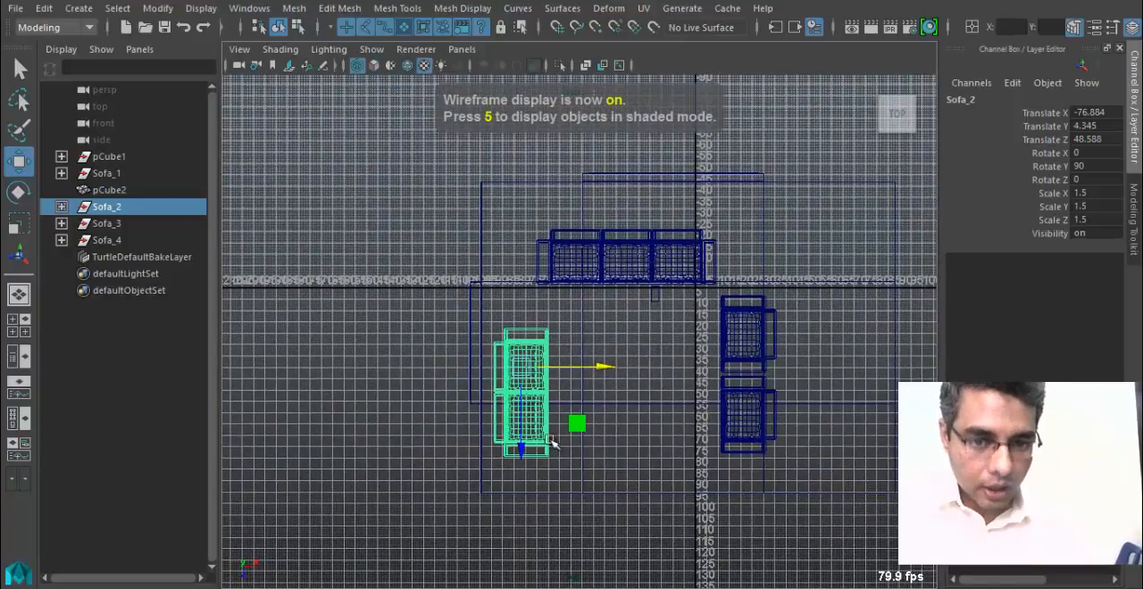
left_click_drag(578, 427, 574, 397)
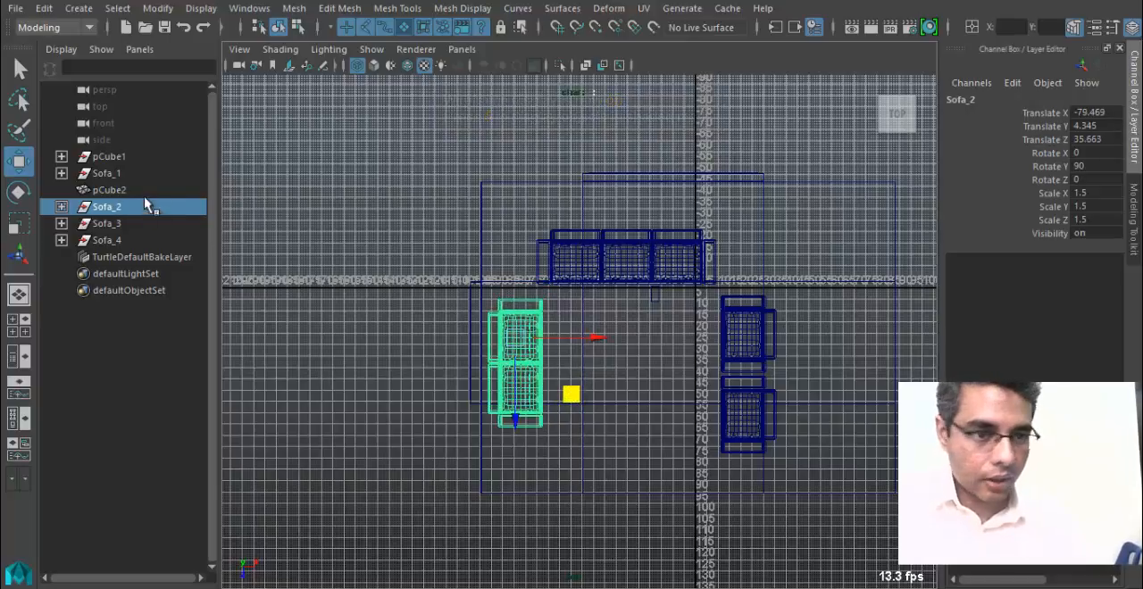
Select the three-seat Sofa_1 group.
left_click(141, 174)
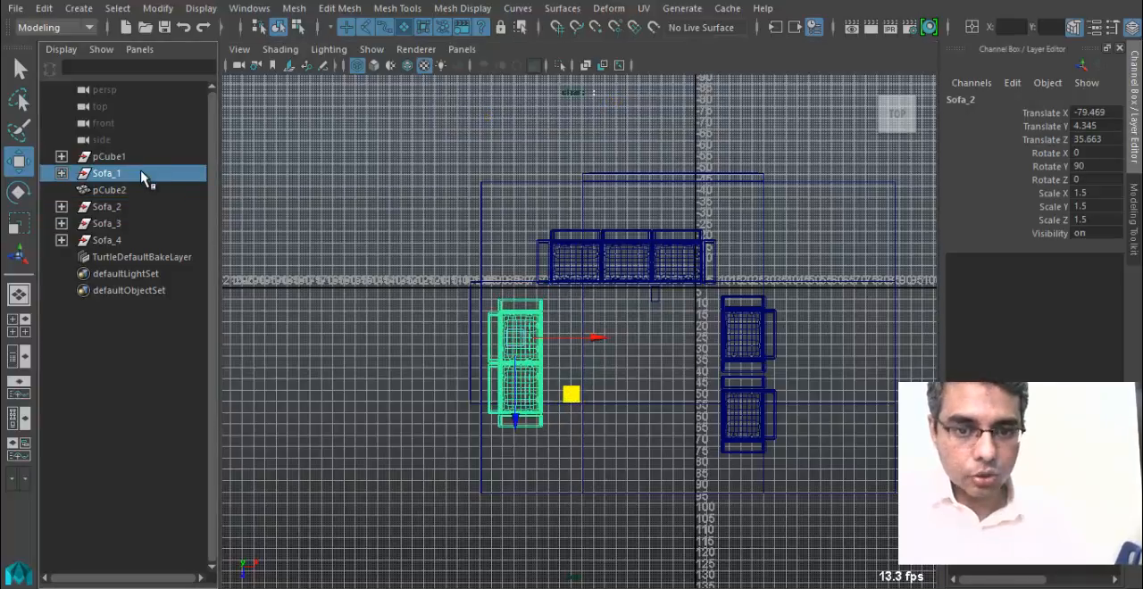
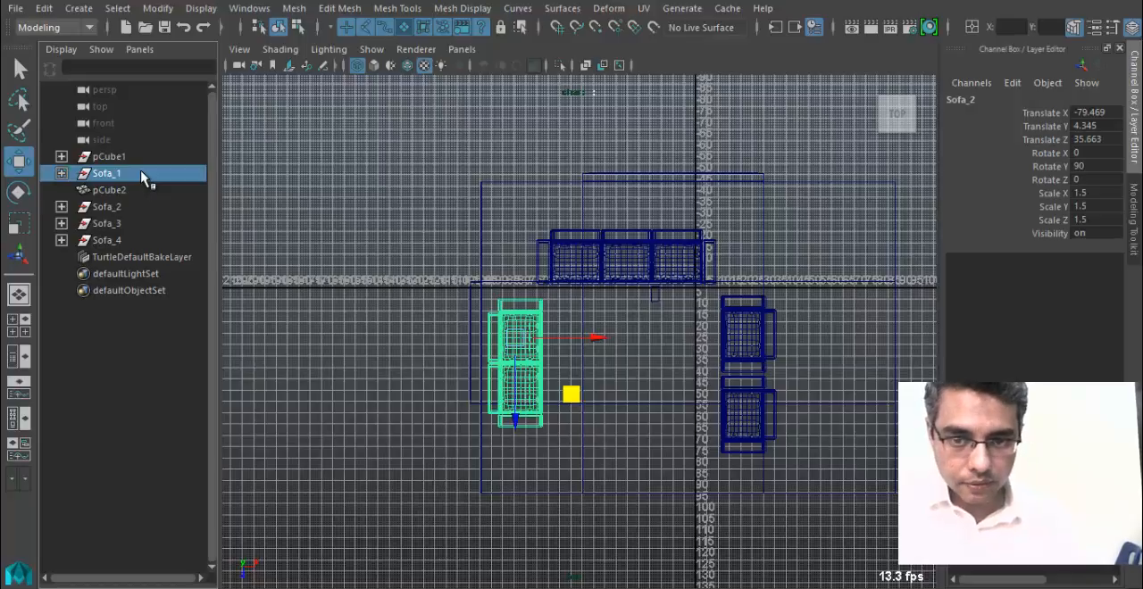
Select the armchairs Sofa_3 and Sofa_4 and inspect the whole seating arrangement in the shaded perspective view.
left_click(134, 223)
left_click(134, 240, "shift")
key("space")
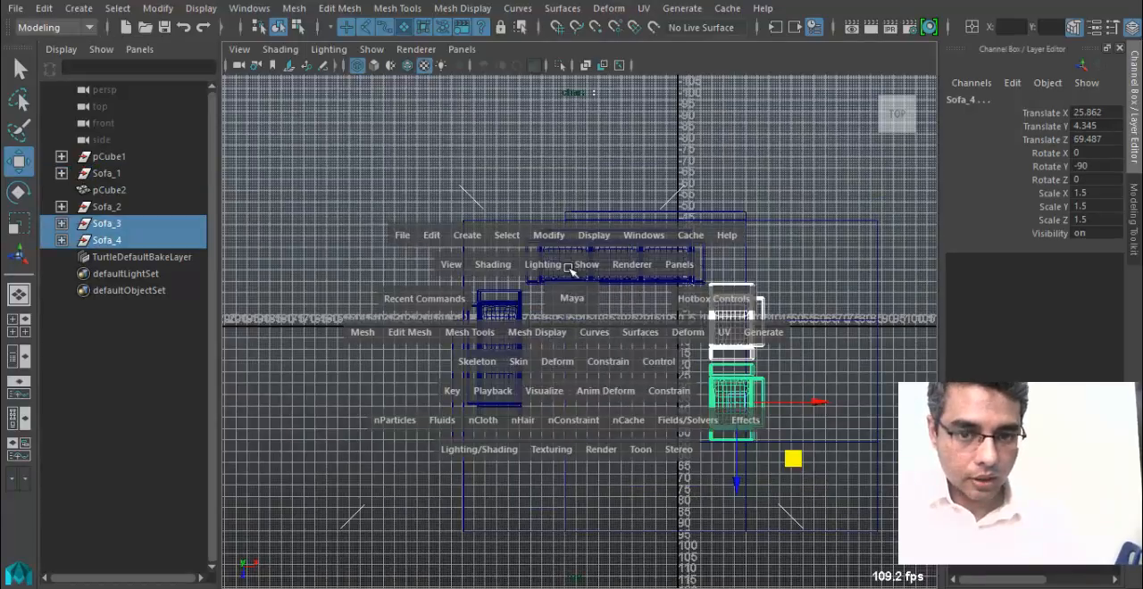
key("space")
mouse_move(622, 298)
left_mouse_down("alt")
mouse_move(620, 313)
mouse_move(683, 349)
mouse_move(515, 365)
left_mouse_up("alt")
key("5")
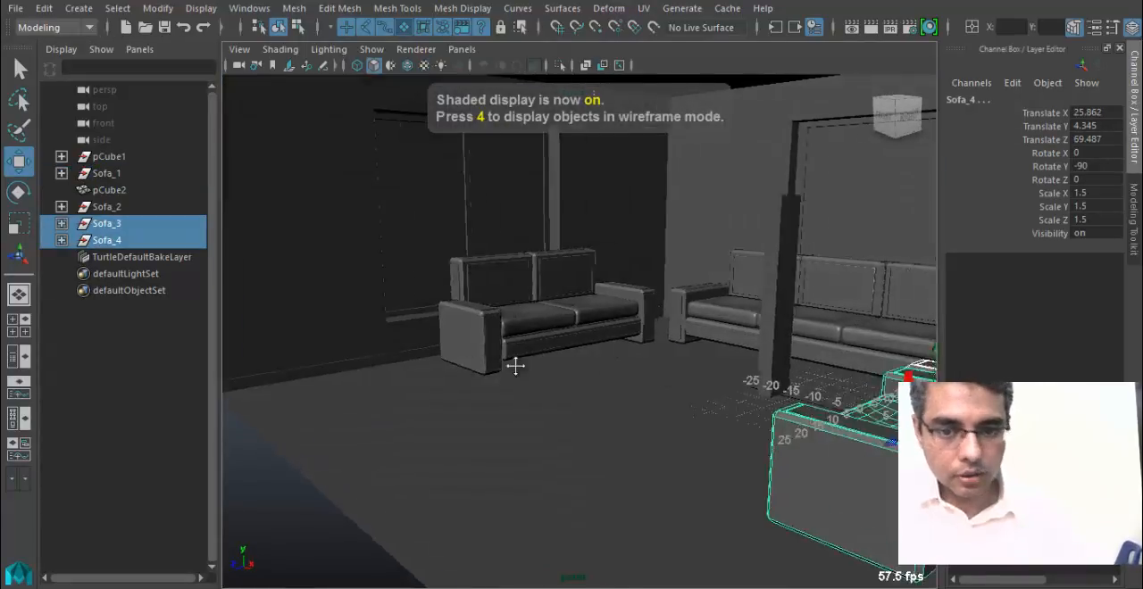
middle_click_drag(515, 366, 526, 368, "alt")
left_click_drag(527, 368, 615, 375, "alt")
right_click_drag(615, 375, 558, 379, "alt")
mouse_move(558, 379)
left_mouse_down("alt")
mouse_move(599, 383)
mouse_move(546, 378)
left_mouse_up("alt")
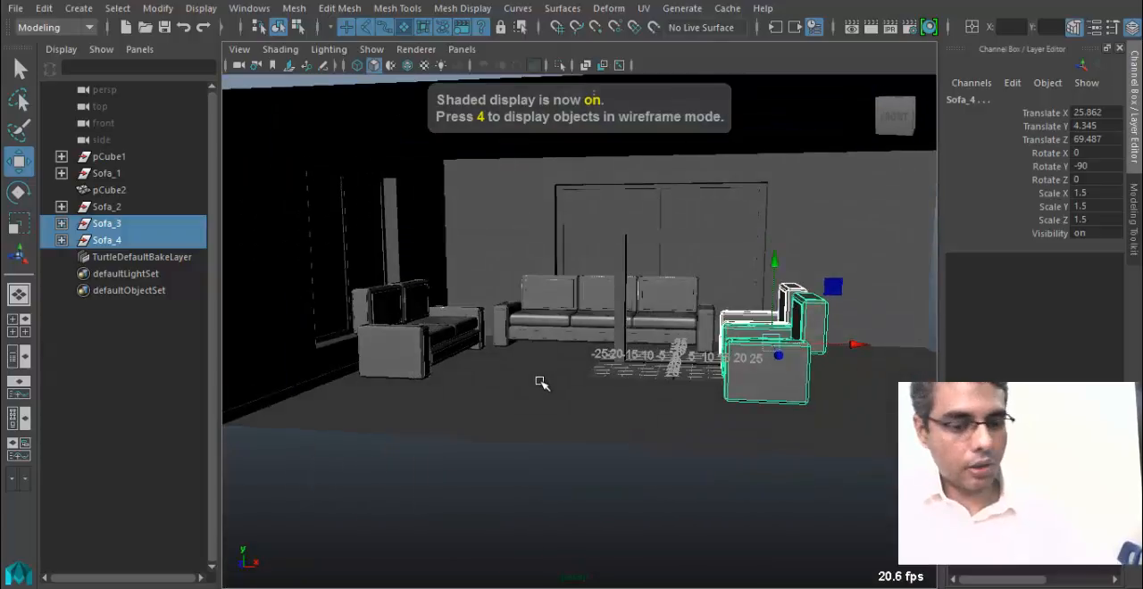
right_click_drag(541, 383, 549, 443, "alt")
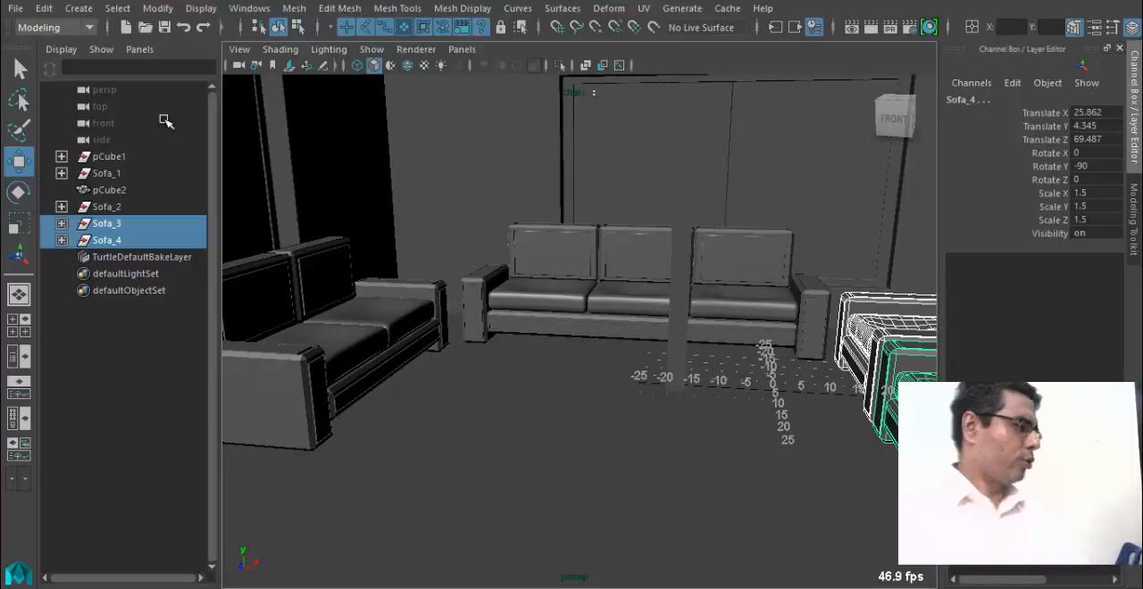
Duplicate the front base rail of Sofa_1 and move the copy forward to Translate Z 22.043.
left_click_drag(509, 351, 475, 342, "alt")
left_click(553, 330)
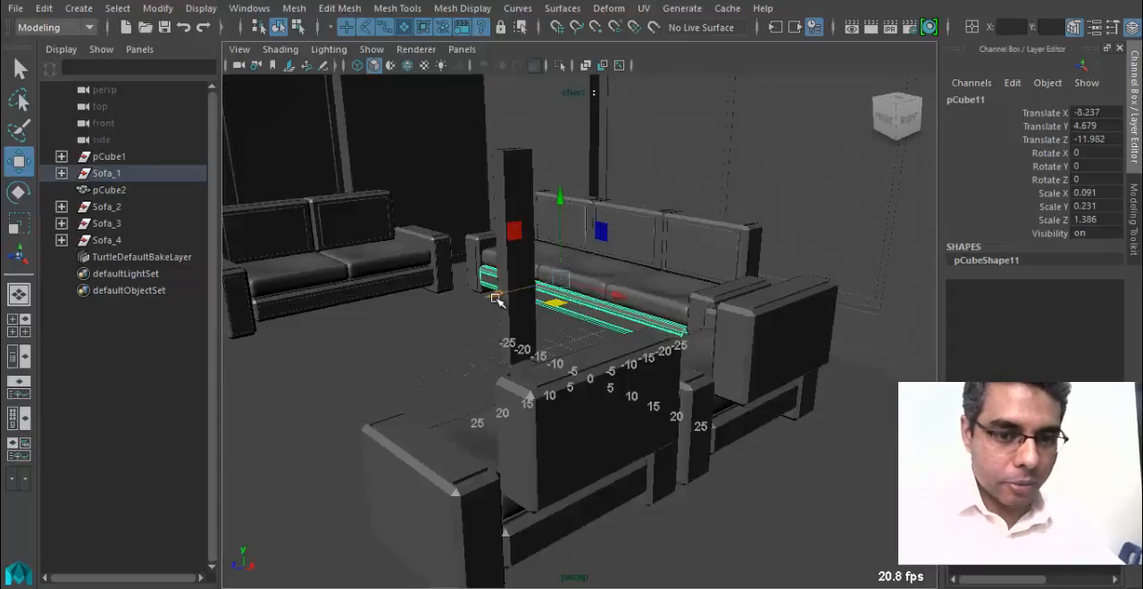
key("ctrl+d")
middle_click_drag(411, 326, 282, 382)
left_click_drag(282, 382, 178, 268, "alt")
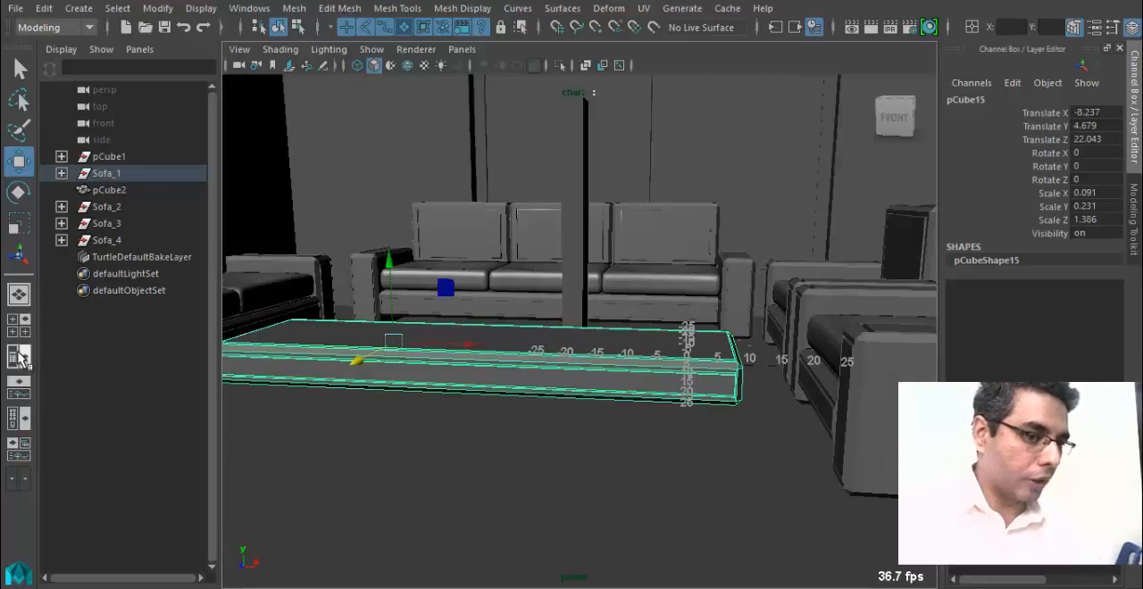
left_click(249, 8)
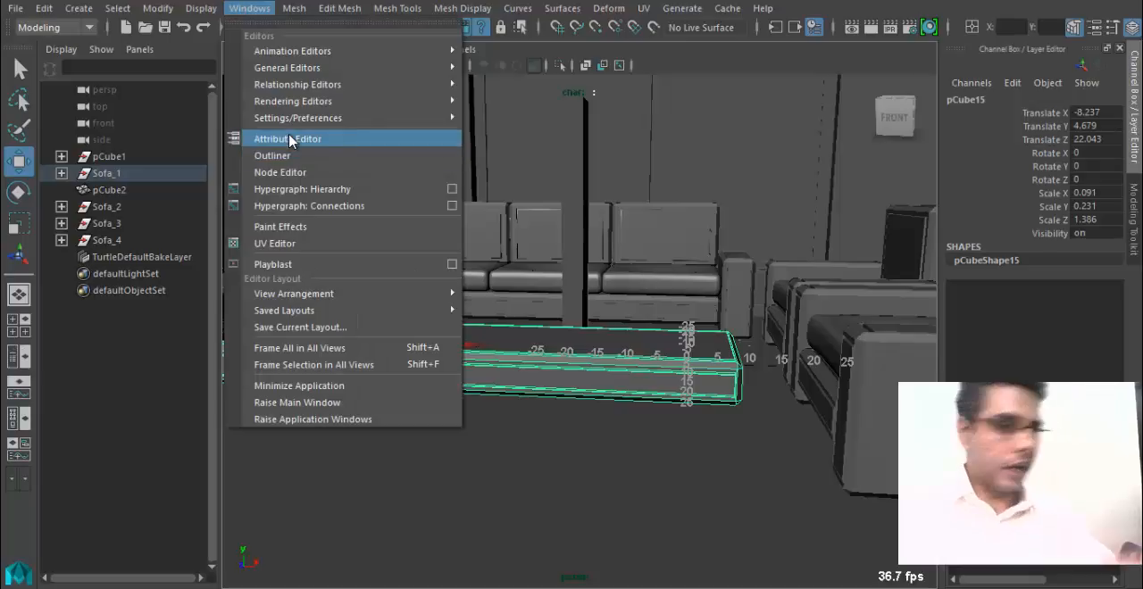
left_click(343, 9)
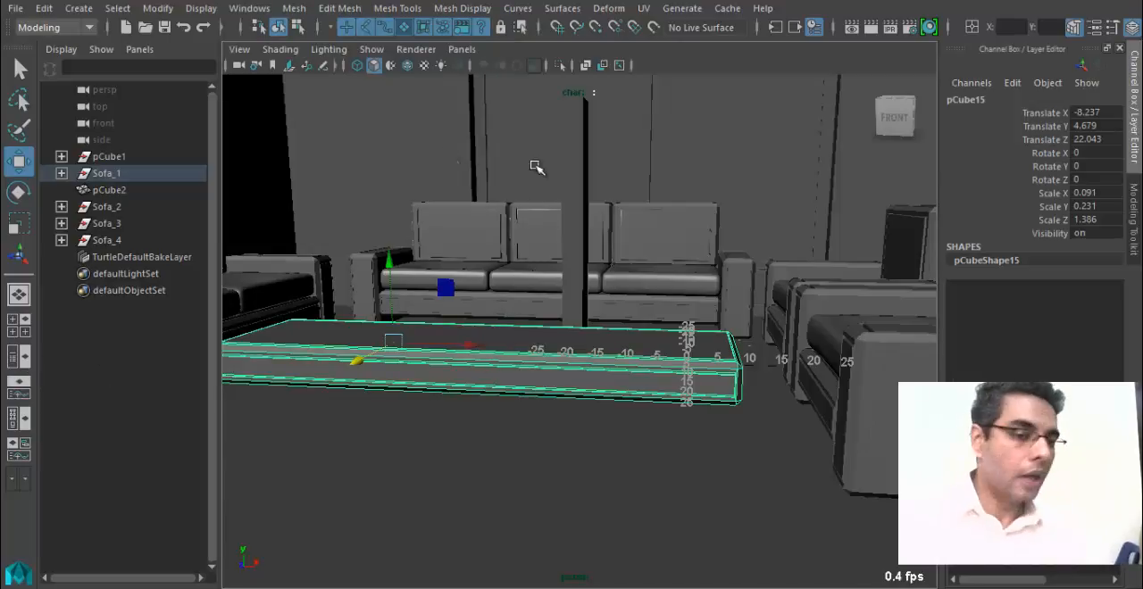
left_click_drag(143, 158, 146, 243)
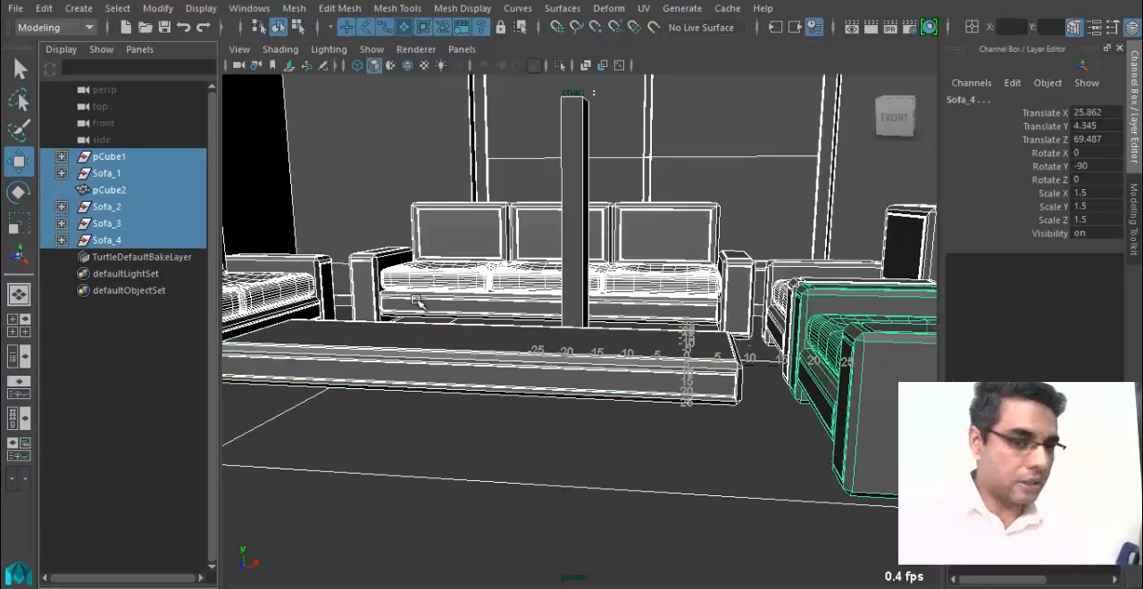
left_click(468, 366)
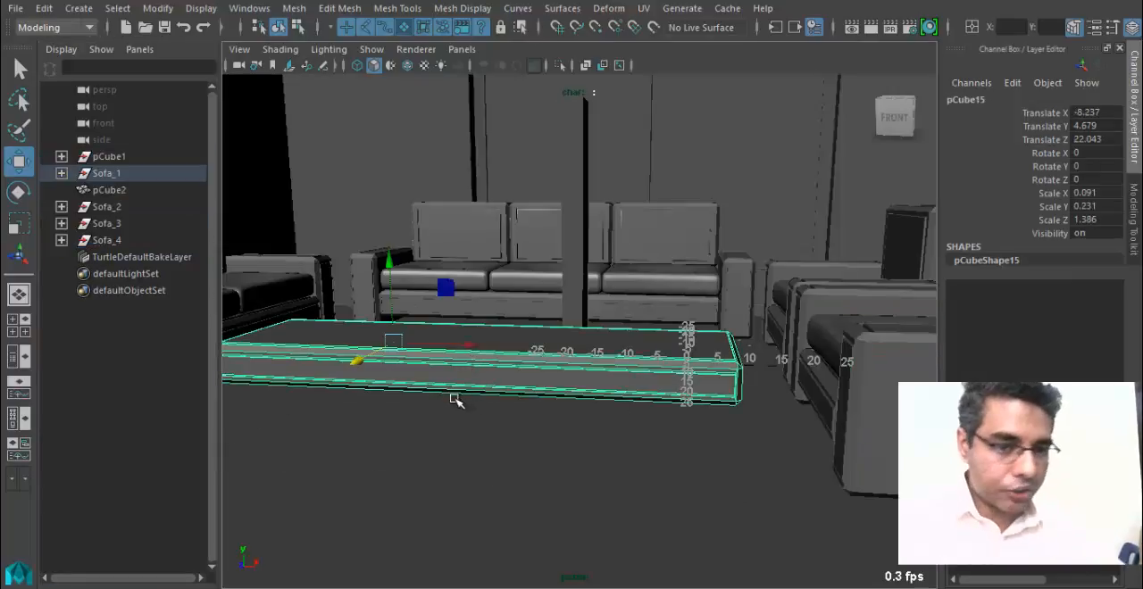
Rename the duplicated rail inside the Sofa_1 group as TableTop and move it out of the group to the top level.
left_click_drag(512, 383, 426, 401, "alt")
middle_click_drag(426, 401, 523, 396, "alt")
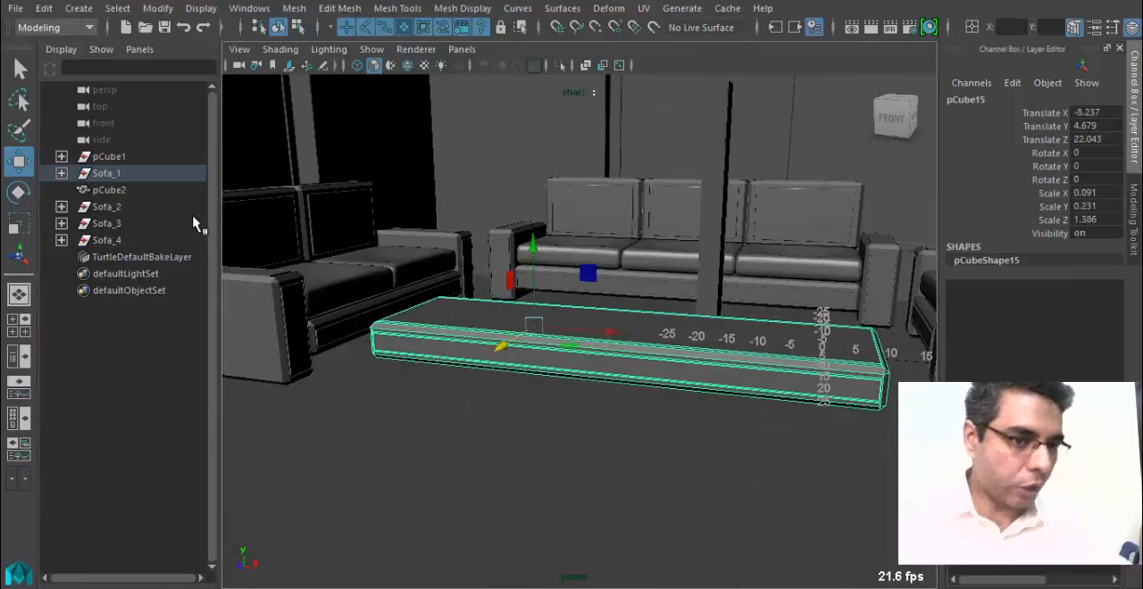
left_click(61, 174)
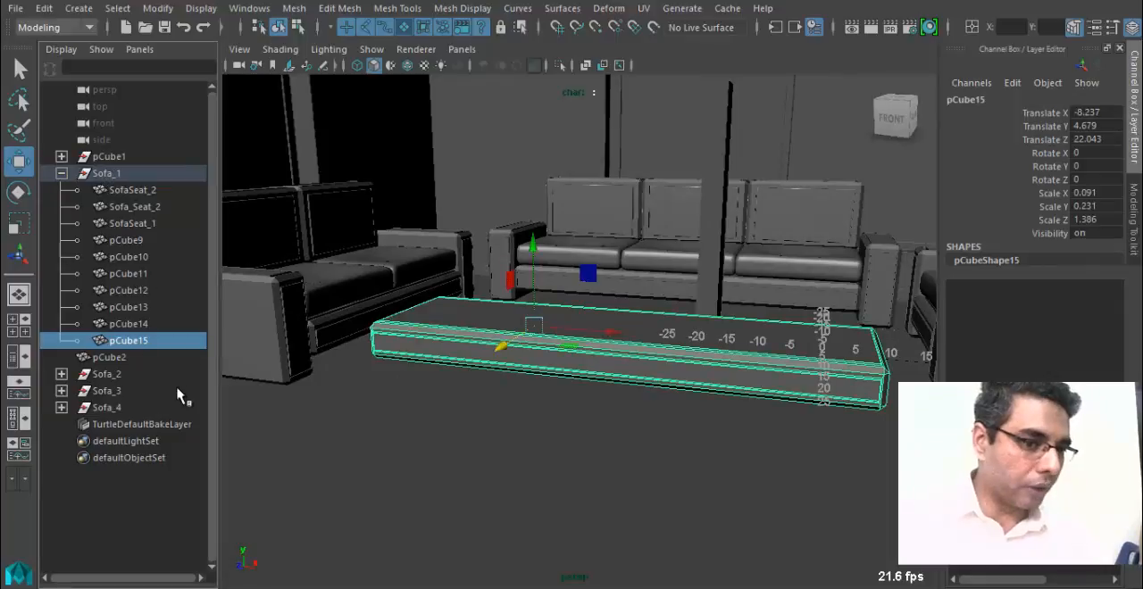
double_click(154, 342)
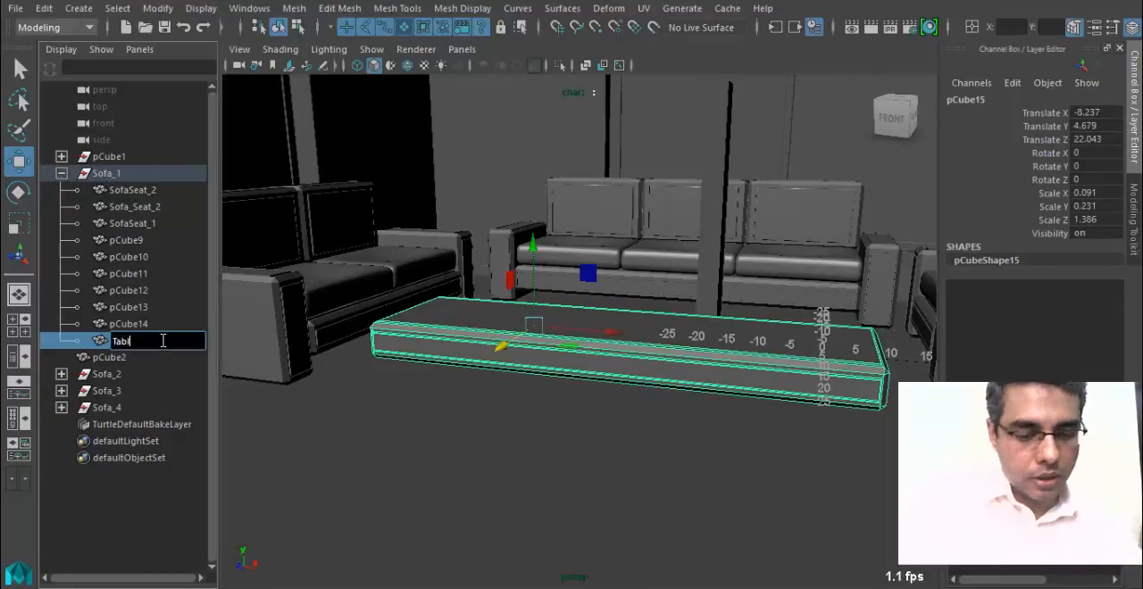
type("TableTop")
key("Return")
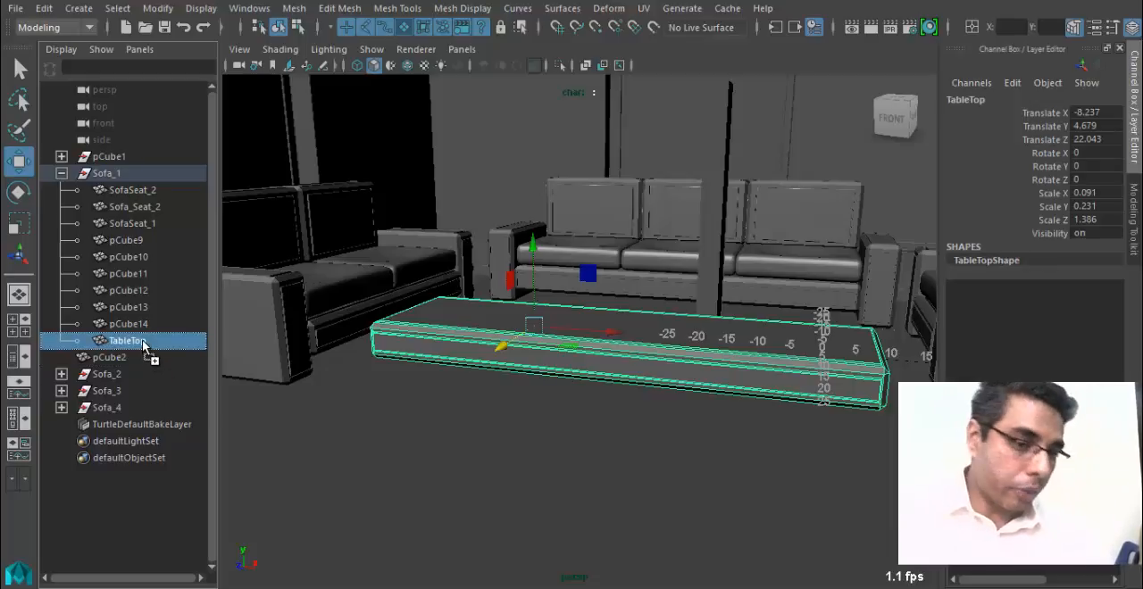
left_click_drag(142, 339, 148, 534)
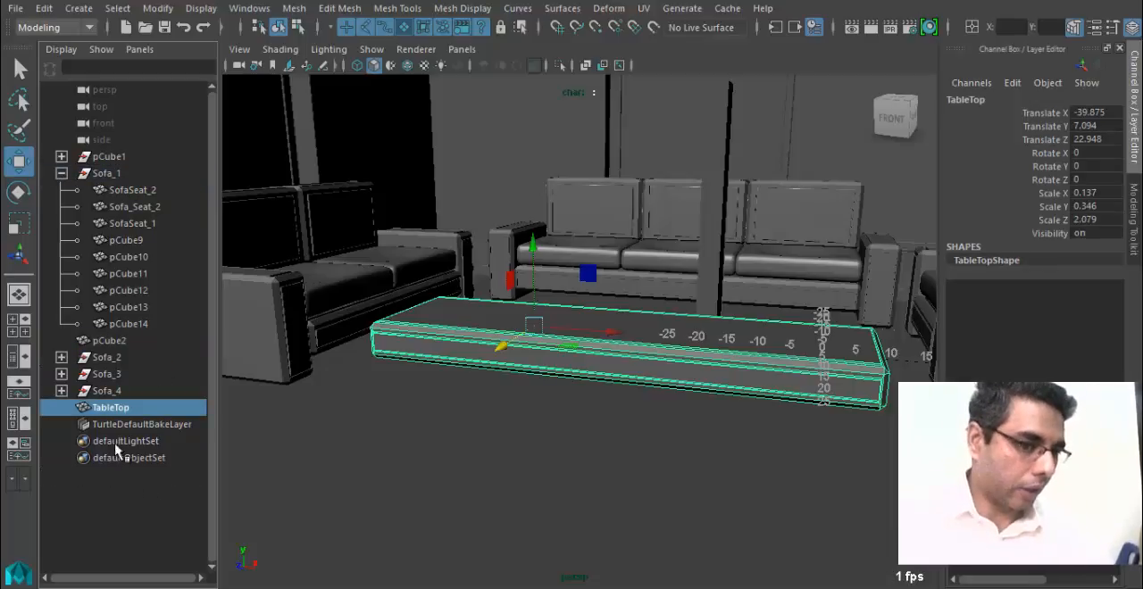
left_click(61, 173)
left_click(114, 243)
left_click(120, 271)
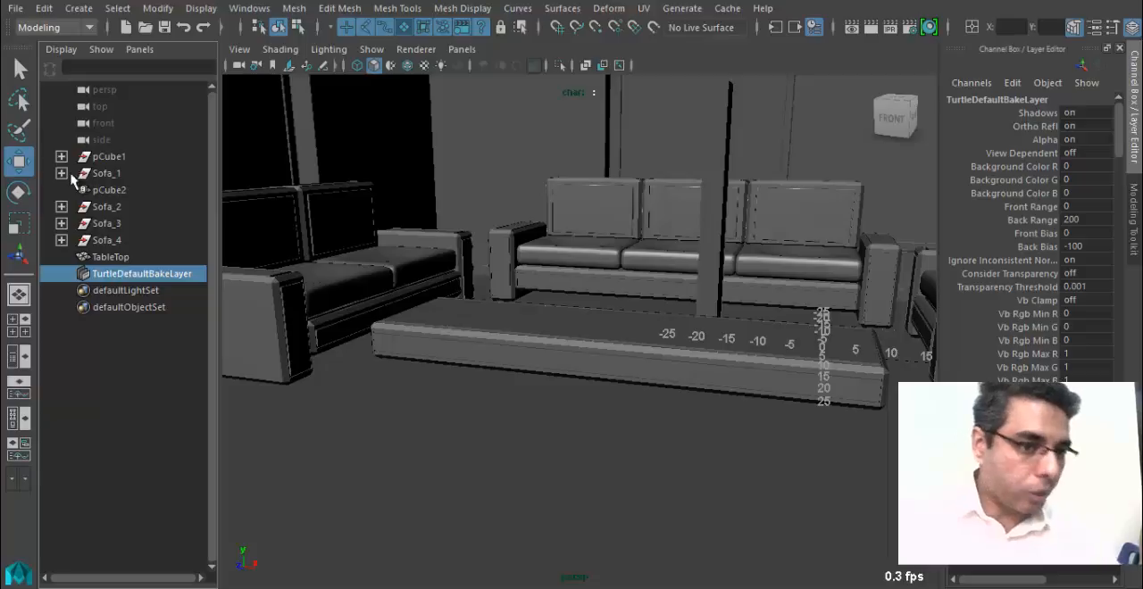
left_click(111, 257)
left_click(61, 173)
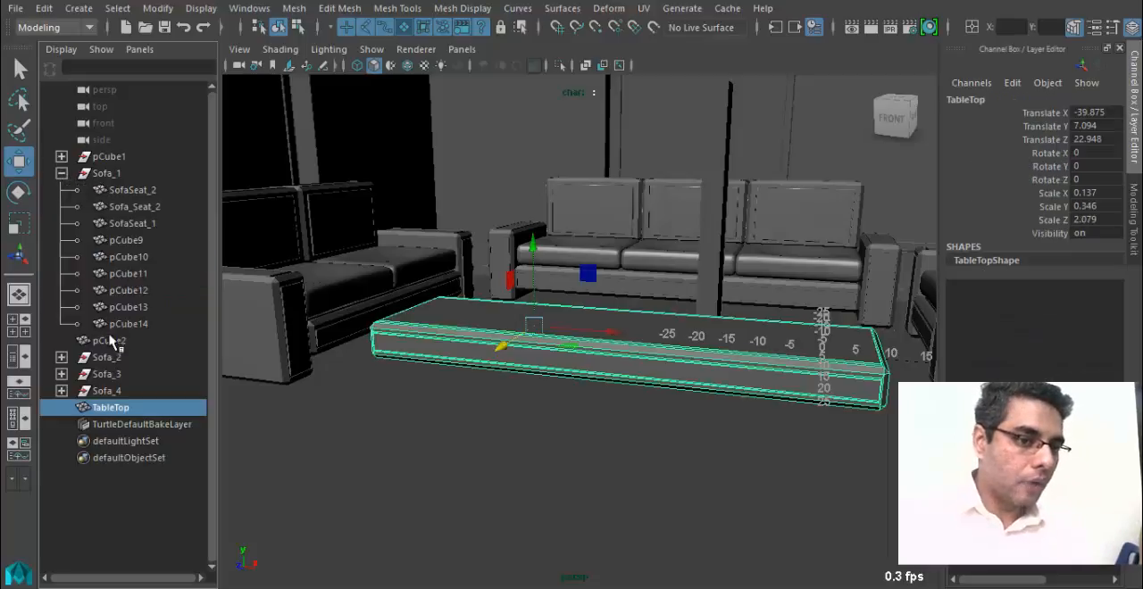
left_click(128, 324)
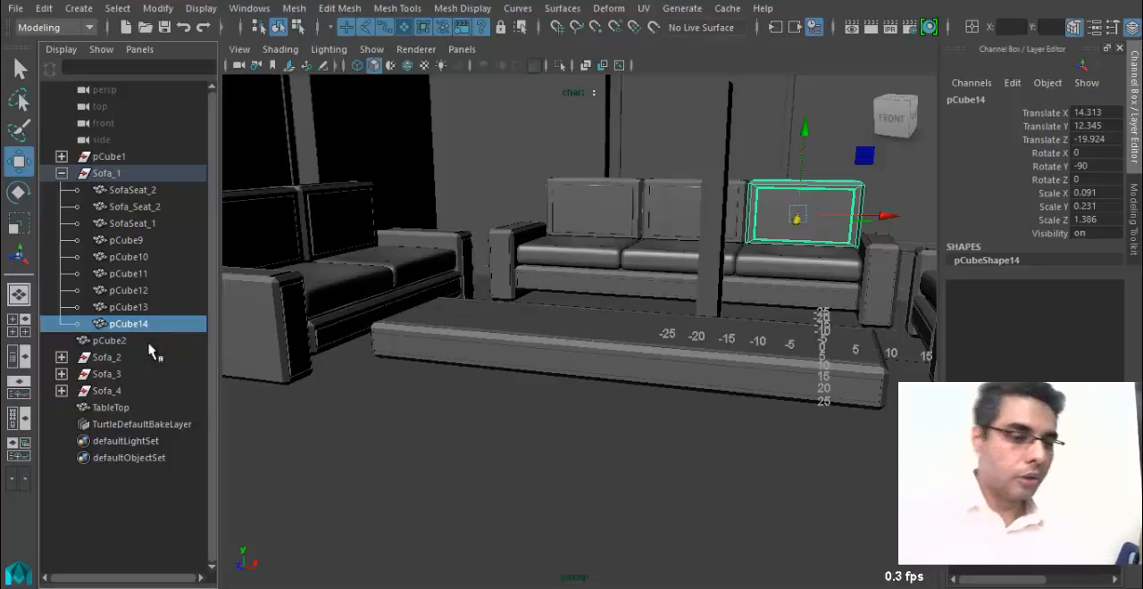
Select TableTop and reposition it between the sofas in the wireframe top view, to Translate X -39.081, Translate Z 10.245.
left_click(150, 407)
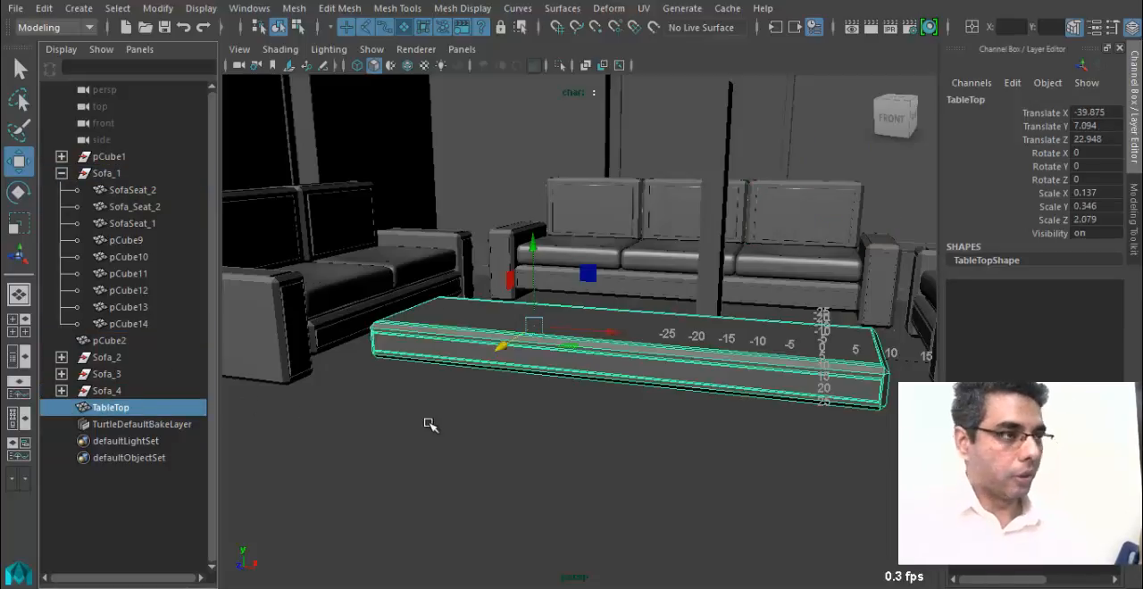
left_click_drag(456, 427, 625, 357, "alt")
key("space")
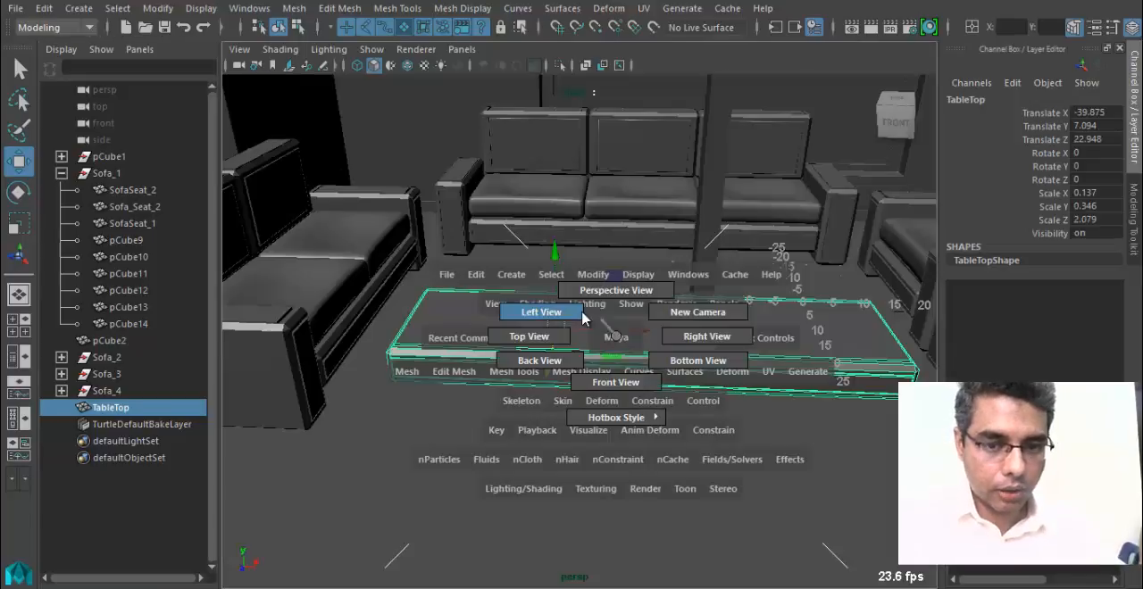
left_click(553, 344)
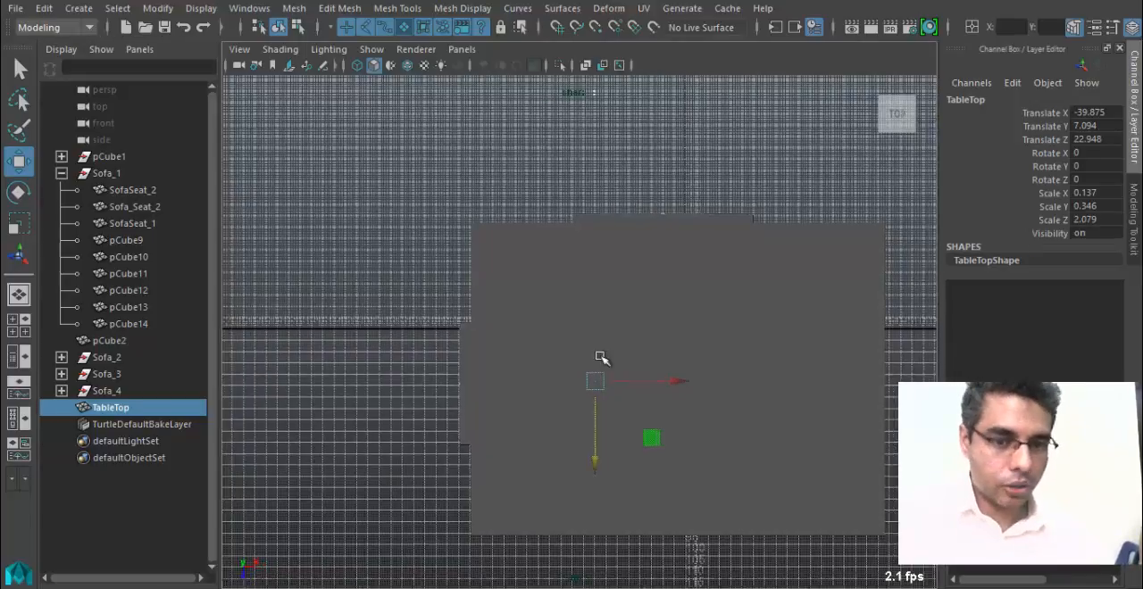
key("4")
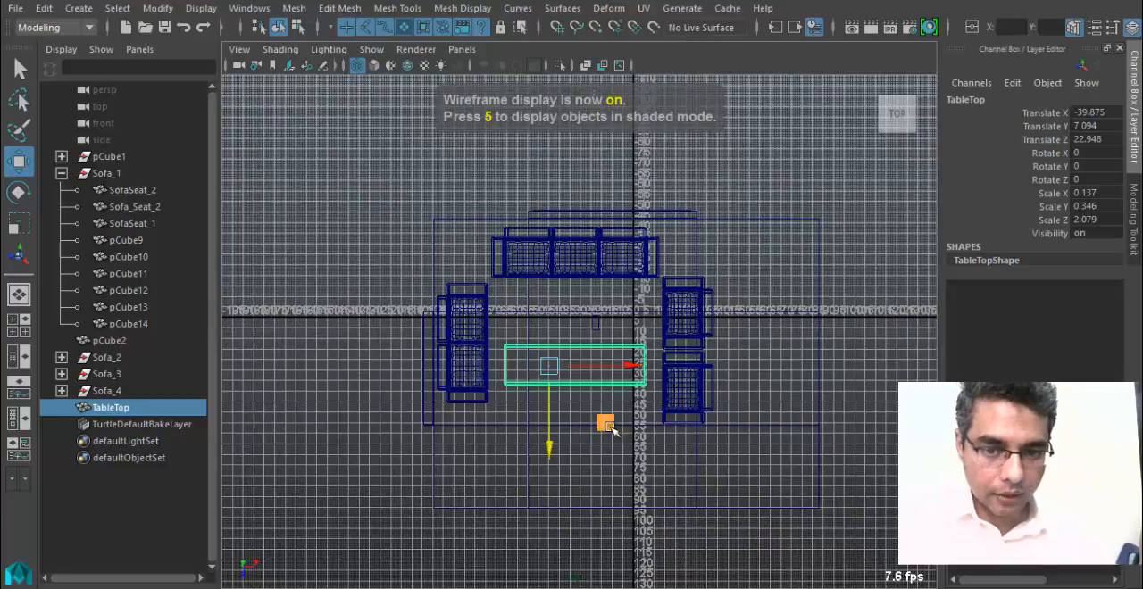
left_click_drag(605, 423, 610, 396)
scroll(689, 352, "up", 3)
Shorten TableTop by moving the vertices of both ends inward, so it spans about X -45 to -5.
right_click_drag(687, 317, 572, 126)
left_click_drag(425, 284, 534, 414)
left_click_drag(534, 344, 588, 346)
middle_click_drag(524, 341, 499, 283, "alt")
scroll(659, 239, "up", 1)
left_click_drag(661, 238, 724, 370)
left_click_drag(760, 280, 717, 284)
scroll(508, 349, "up", 3)
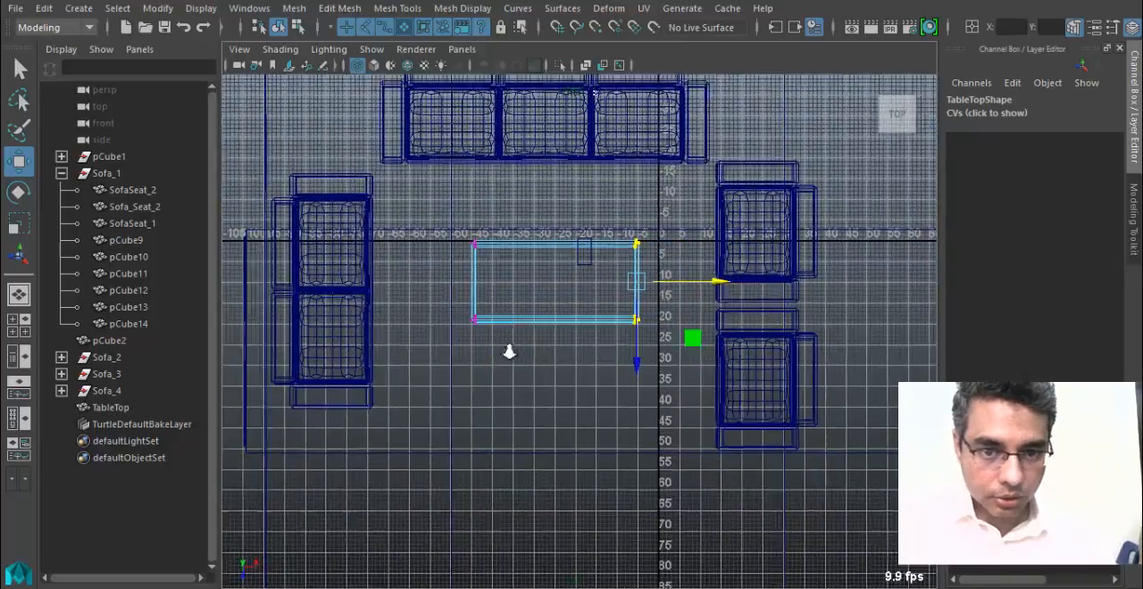
Thin TableTop in the front view by moving its bottom vertices up and its top vertices slightly down.
middle_click_drag(515, 335, 507, 350, "alt")
key("space")
left_click_drag(557, 315, 544, 377)
middle_click_drag(527, 383, 390, 360, "alt")
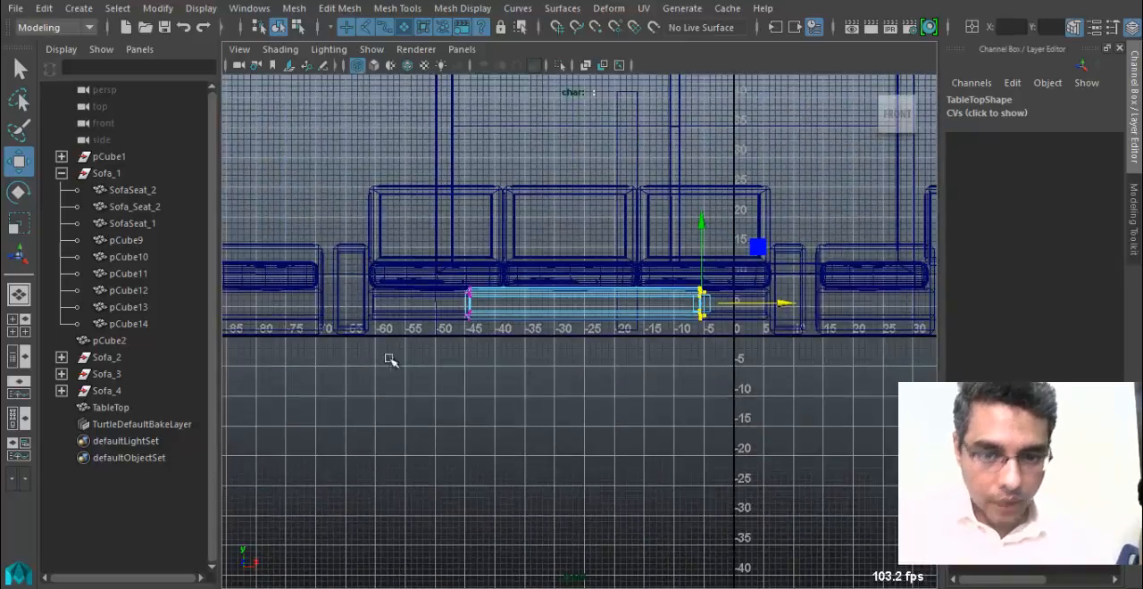
scroll(390, 360, "up", 3)
left_click_drag(364, 288, 821, 369)
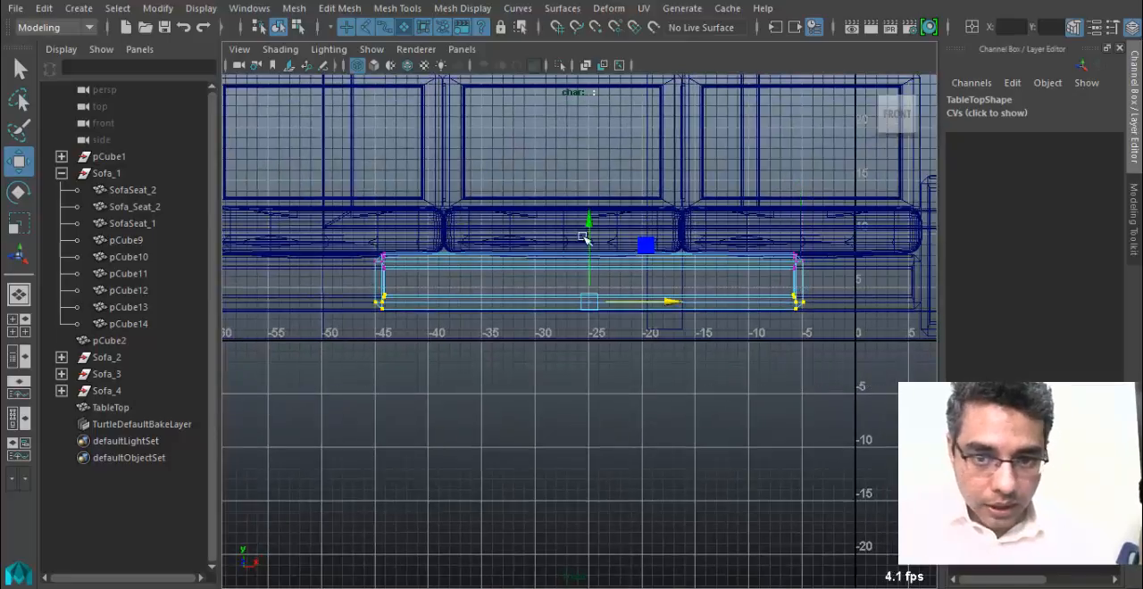
left_click_drag(589, 229, 591, 211)
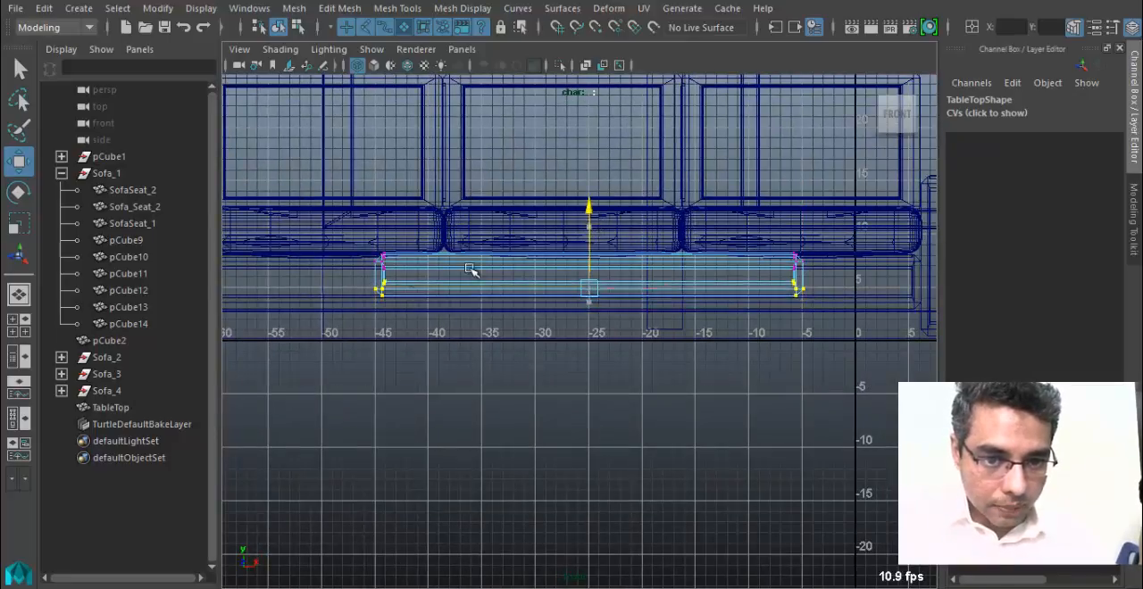
scroll(351, 244, "up", 2)
left_click_drag(351, 244, 855, 269)
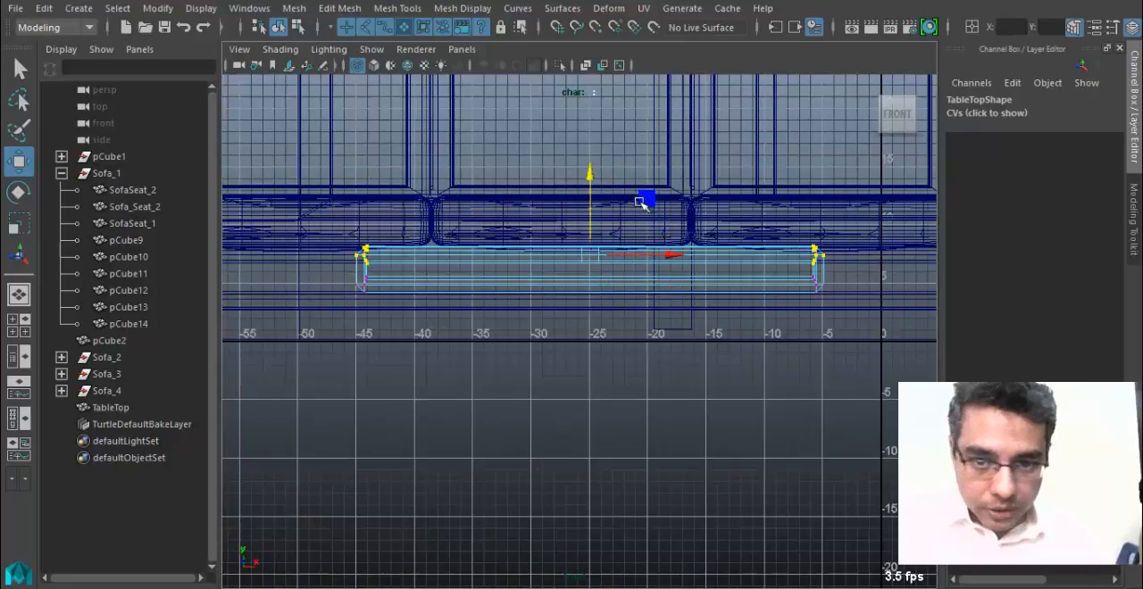
left_click_drag(592, 178, 581, 223)
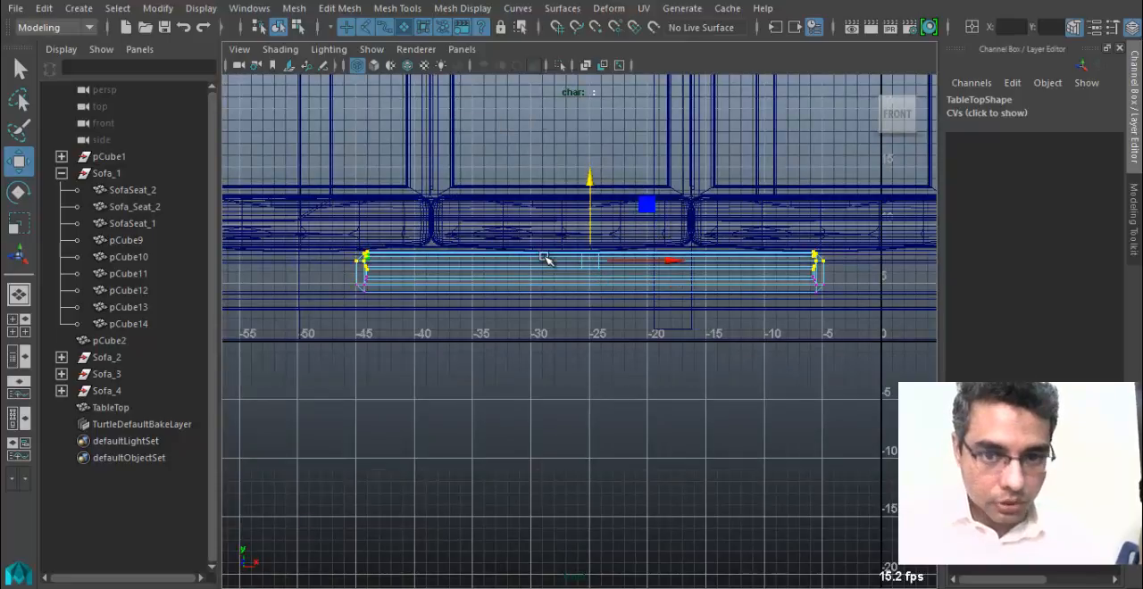
Return to object mode and raise TableTop to Translate Y 13.305 in the textured perspective view.
right_click_drag(544, 258, 627, 100)
key("space")
left_click_drag(539, 271, 539, 226)
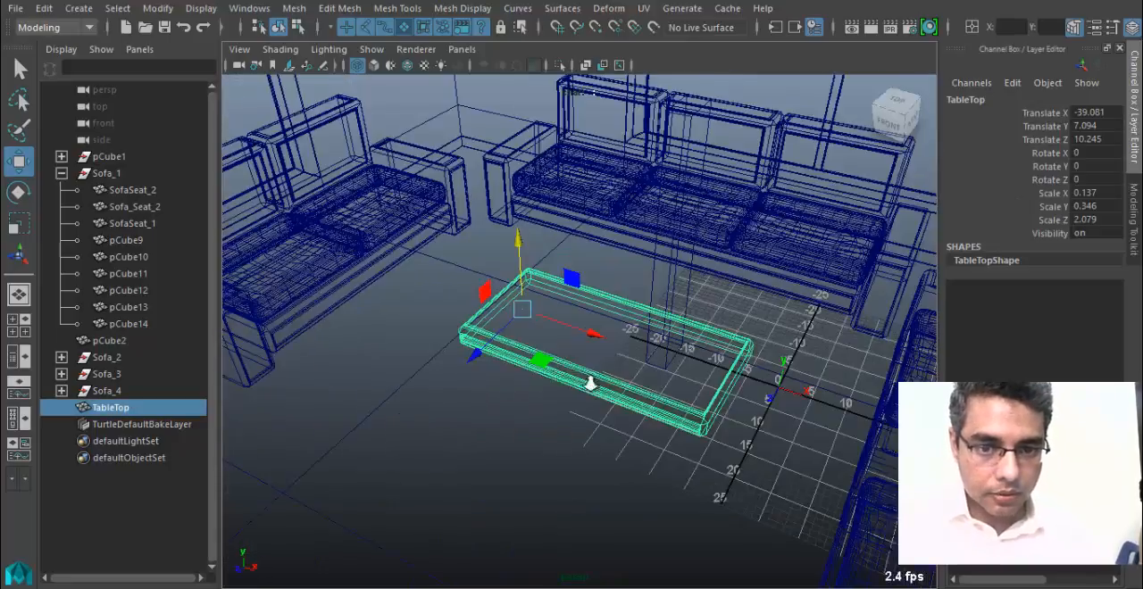
mouse_move(591, 384)
left_mouse_down("alt")
mouse_move(656, 380)
mouse_move(637, 376)
mouse_move(645, 359)
left_mouse_up("alt")
key("5")
key("6")
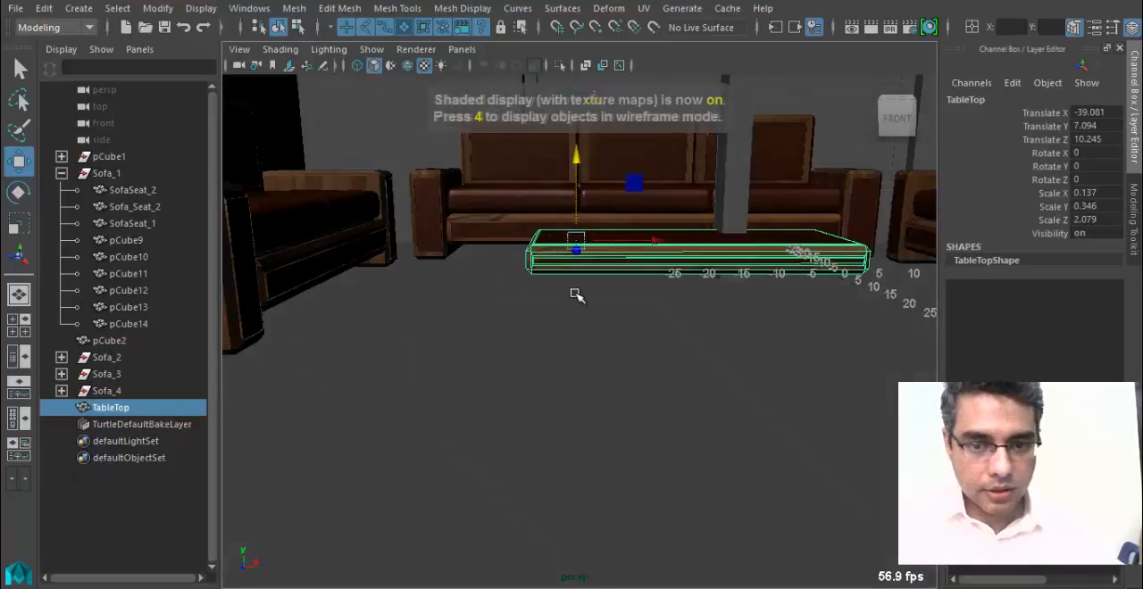
left_click_drag(576, 294, 475, 380, "alt")
right_click_drag(475, 380, 564, 405, "alt")
left_click_drag(449, 278, 447, 234)
Examine the textured tabletop and the surrounding sofas from several angles, selecting individual sofa parts for comparison.
left_click_drag(474, 323, 532, 305, "alt")
left_click_drag(637, 355, 536, 428, "alt")
left_click(464, 276)
left_click_drag(625, 304, 500, 326, "alt")
left_click(635, 437)
left_click_drag(626, 471, 602, 472, "alt")
left_click(805, 176)
left_click_drag(725, 282, 598, 287, "alt")
left_click(666, 232)
left_click_drag(546, 337, 524, 446, "alt")
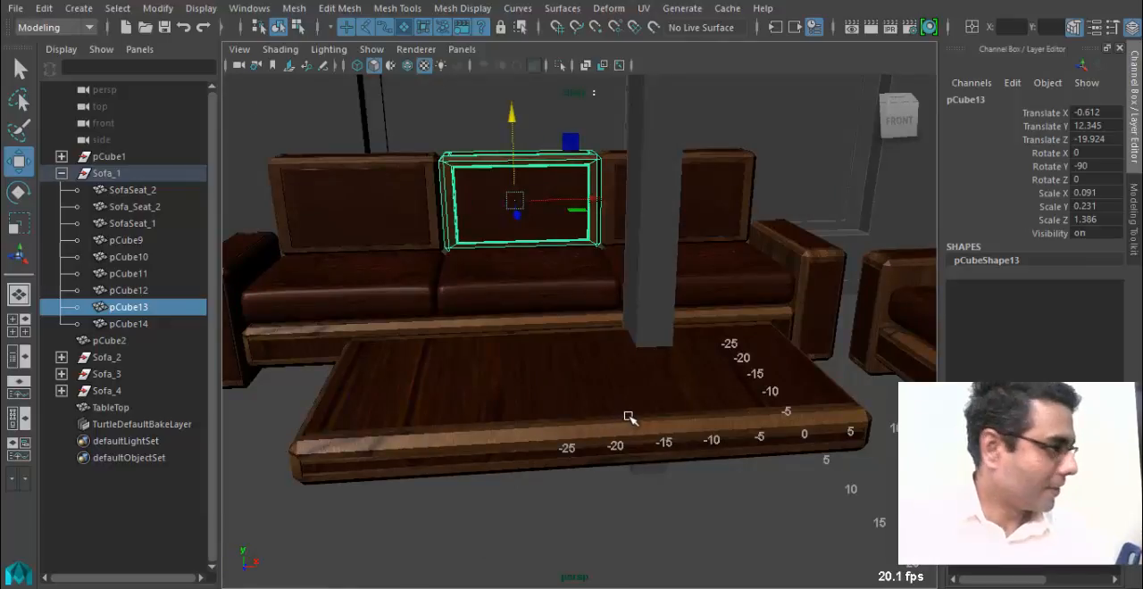
left_click_drag(652, 337, 503, 375, "alt")
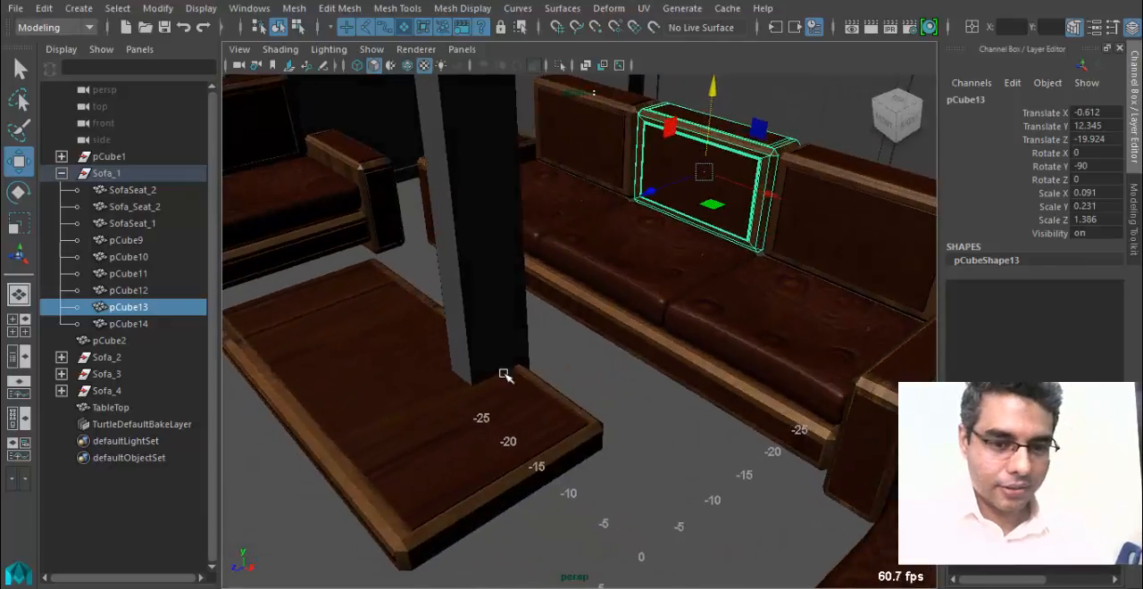
Select TableTop and examine its wood texture and edges up close.
left_click(454, 425)
middle_click_drag(402, 436, 587, 376, "alt")
scroll(602, 433, "up", 3)
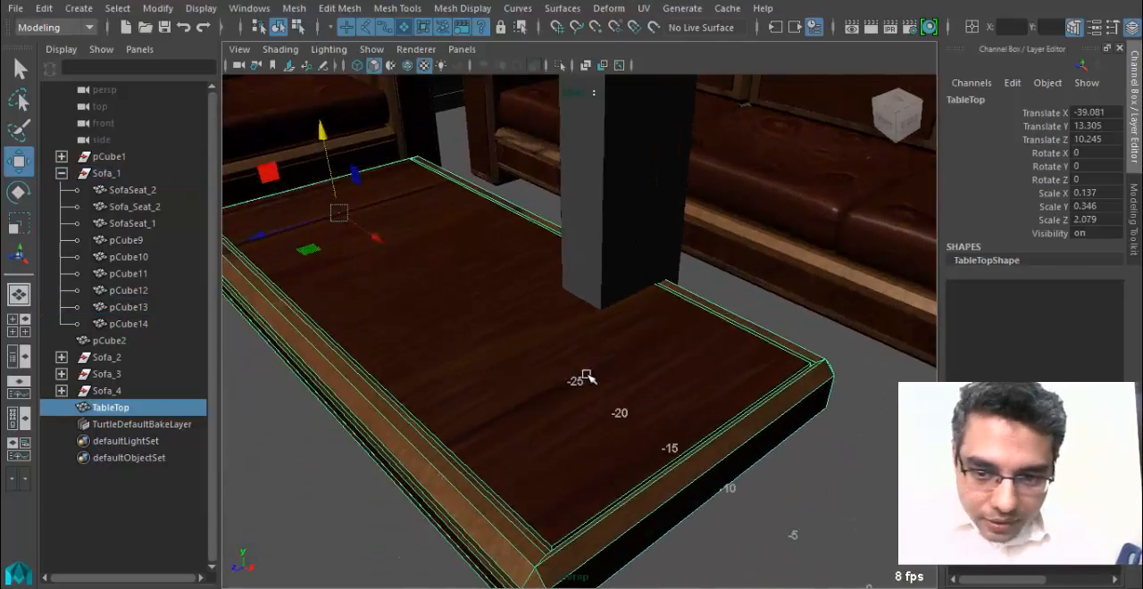
scroll(546, 405, "up", 1)
scroll(529, 408, "down", 2)
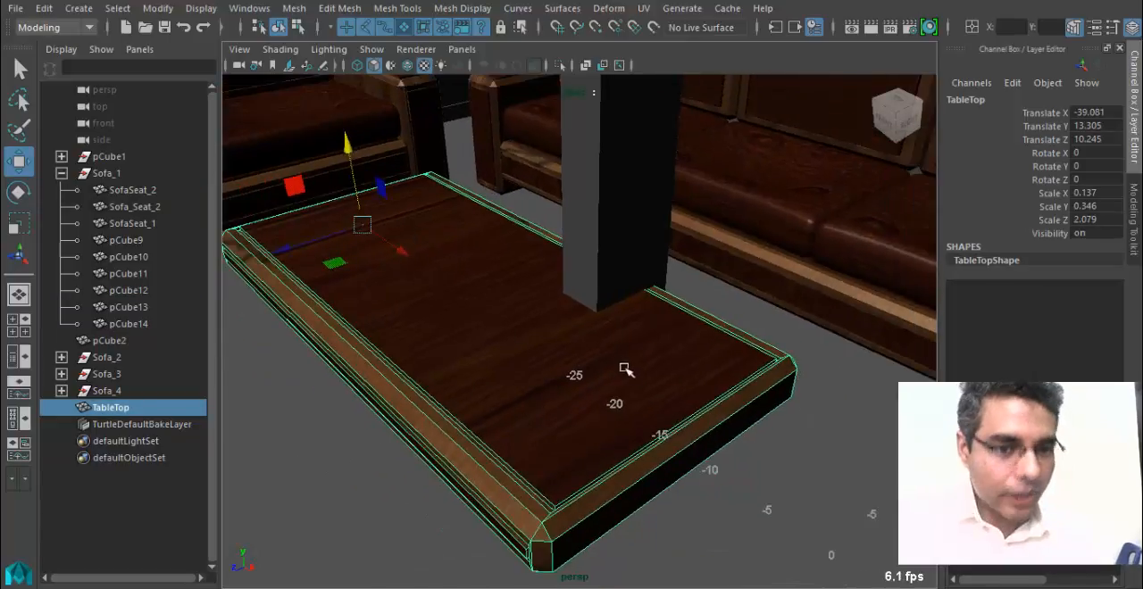
Examine TableTop's wood texture against the sofa backrest panel and the surrounding sofas from several angles.
scroll(626, 371, "down", 5)
left_click(467, 184)
key("f")
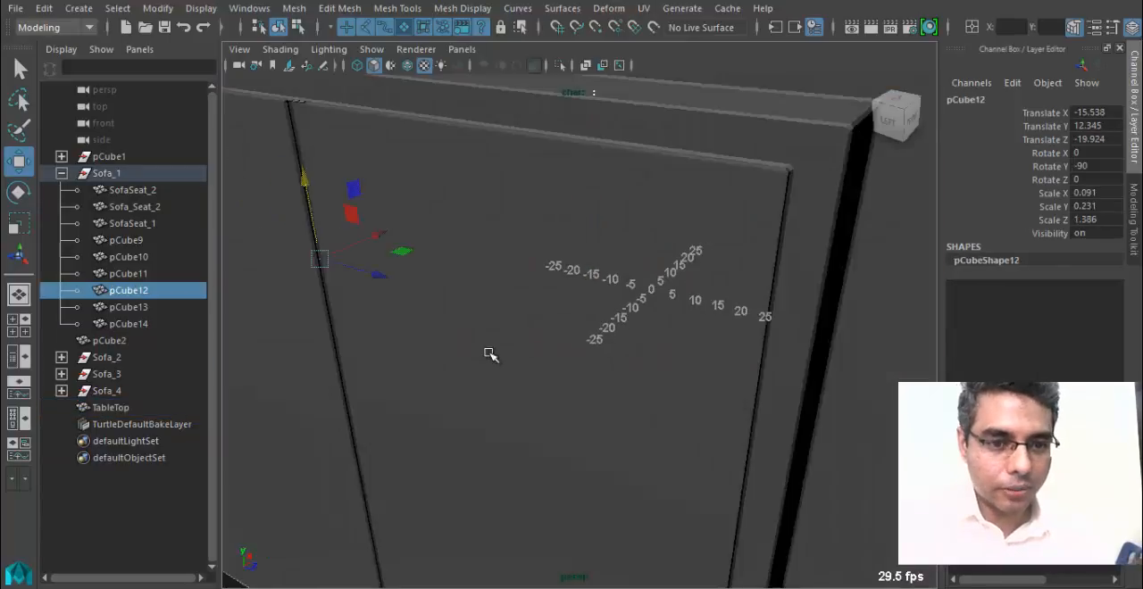
left_click_drag(571, 384, 712, 437, "alt")
scroll(750, 432, "up", 4)
left_click(579, 440)
middle_click_drag(675, 438, 594, 437, "alt")
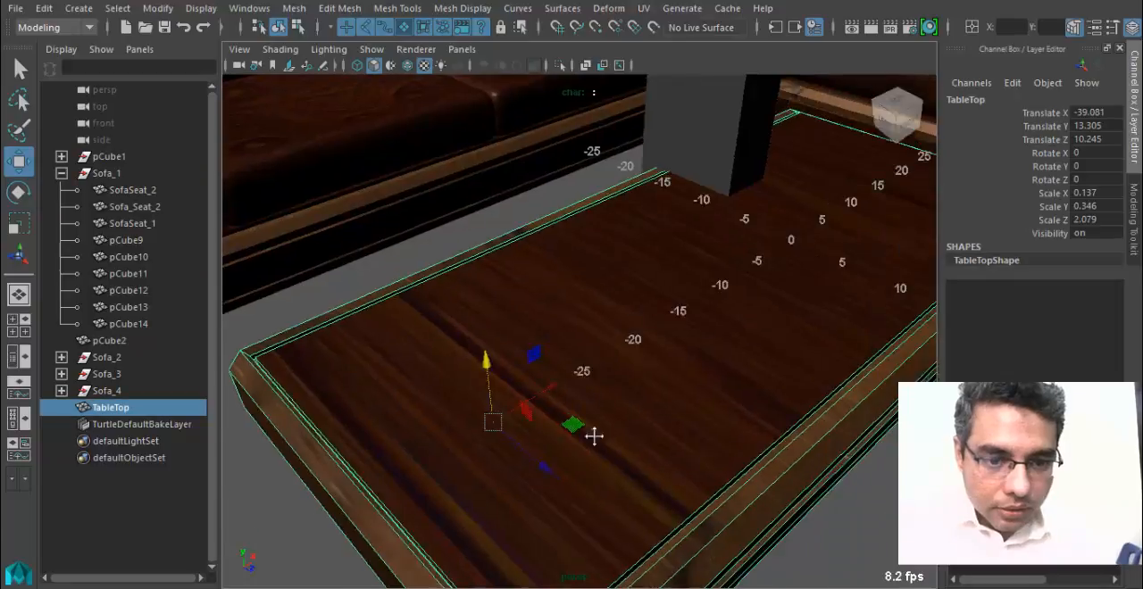
scroll(598, 429, "down", 5)
left_click_drag(638, 384, 501, 405, "alt")
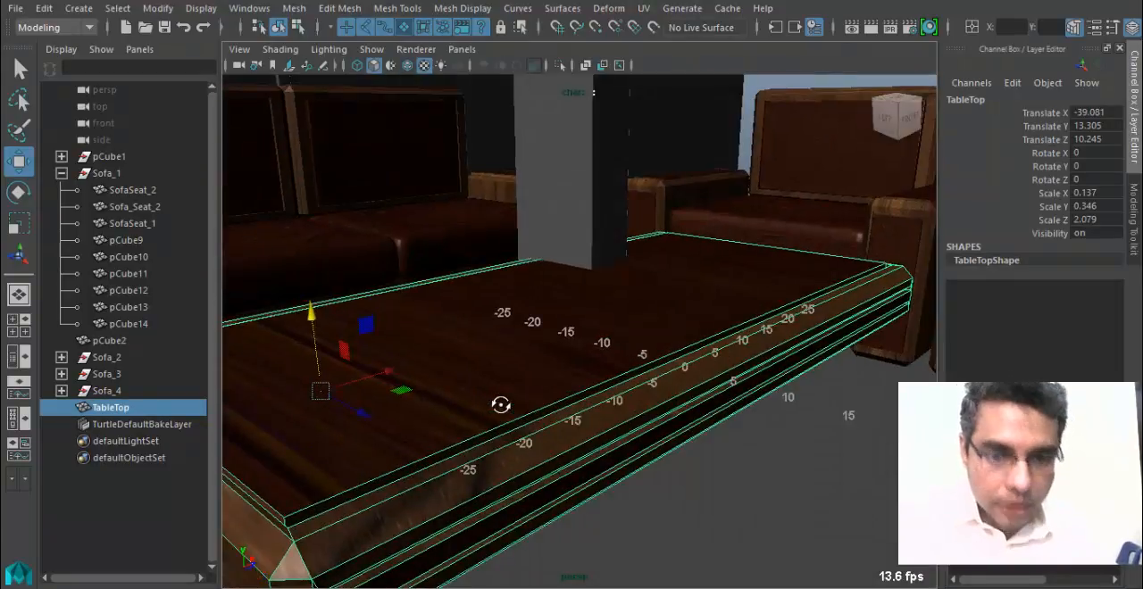
mouse_move(501, 406)
left_mouse_down("alt")
mouse_move(581, 429)
mouse_move(485, 403)
left_mouse_up("alt")
right_click_drag(826, 394, 577, 367, "alt")
left_click_drag(591, 368, 340, 311, "alt")
Duplicate the end backrest panel of the three-seat sofa and move the copy forward to Translate Z 14.689.
left_click(282, 265)
left_click_drag(434, 294, 455, 341, "alt")
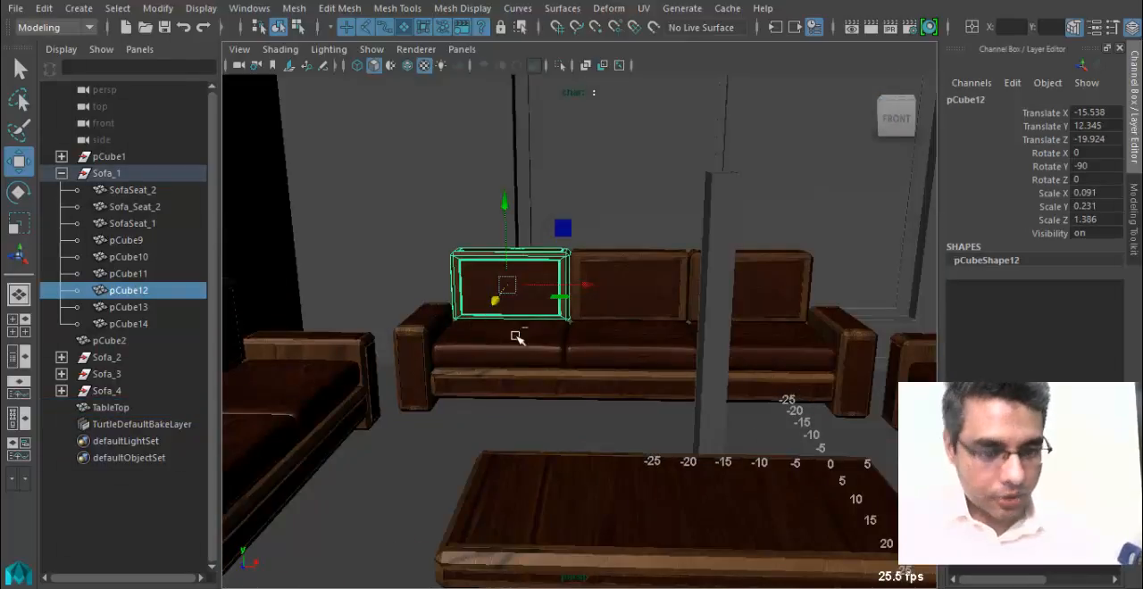
key("ctrl+d")
middle_click_drag(516, 337, 430, 438)
Rotate the duplicated backrest panel to lie flat with Rotate X -90, Rotate Y 0 and Rotate Z 90.
key("e")
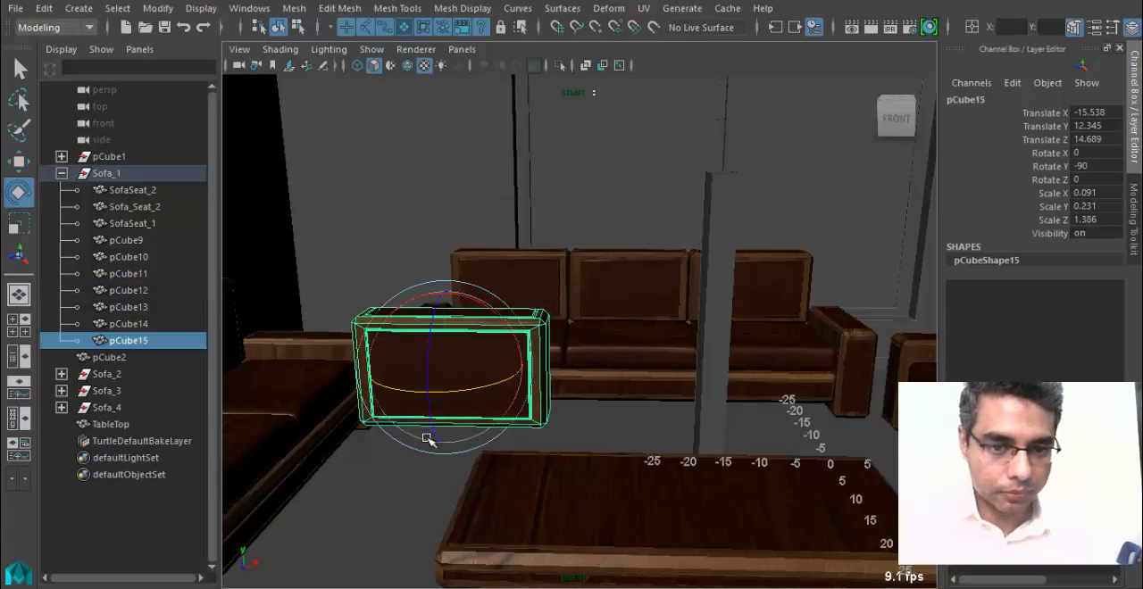
left_click_drag(428, 440, 435, 407, "alt")
left_click_drag(442, 355, 474, 276)
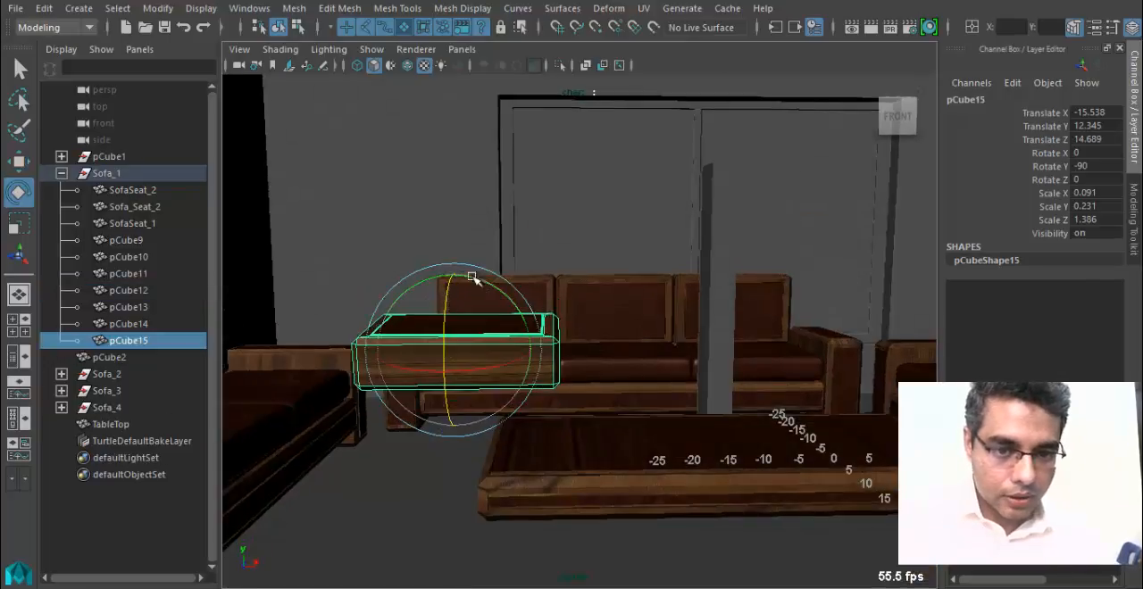
double_click(1100, 167)
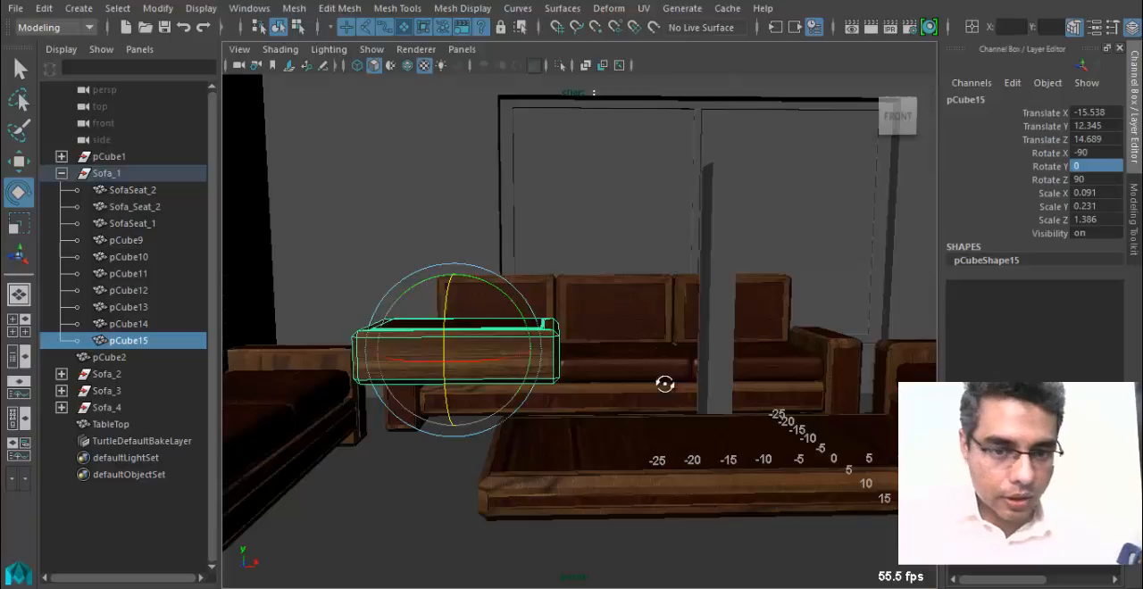
Move the flat panel sideways to Translate X -0.709, in front of the three-seat sofa.
left_click_drag(665, 384, 488, 349, "alt")
key("w")
left_click_drag(616, 387, 708, 393)
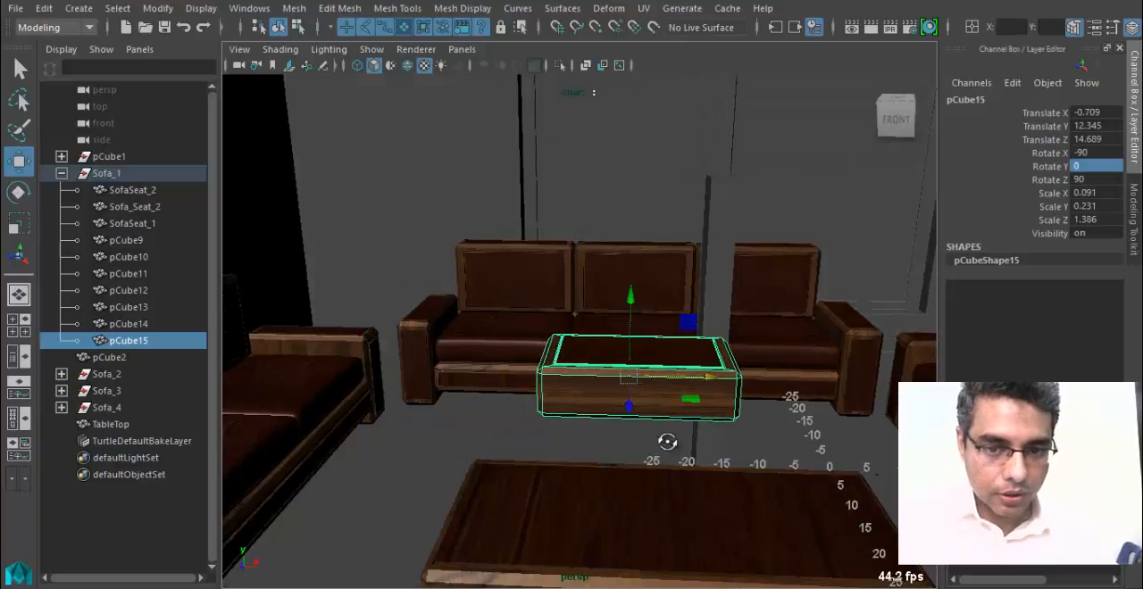
left_click_drag(669, 441, 578, 454, "alt")
right_click_drag(578, 454, 701, 515, "alt")
Compare the flat panel with the old TableTop from several angles and delete TableTop.
left_click(467, 241)
left_click_drag(527, 366, 379, 437, "alt")
middle_click_drag(379, 438, 551, 399, "alt")
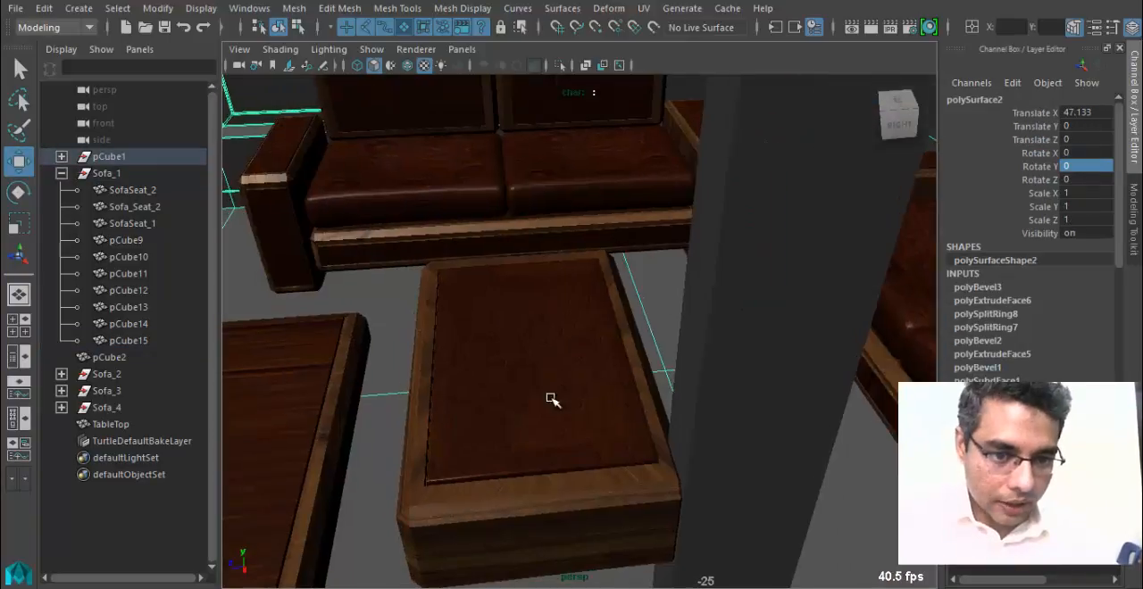
left_click(470, 498)
left_click_drag(470, 498, 539, 464, "alt")
right_click_drag(678, 472, 403, 444, "alt")
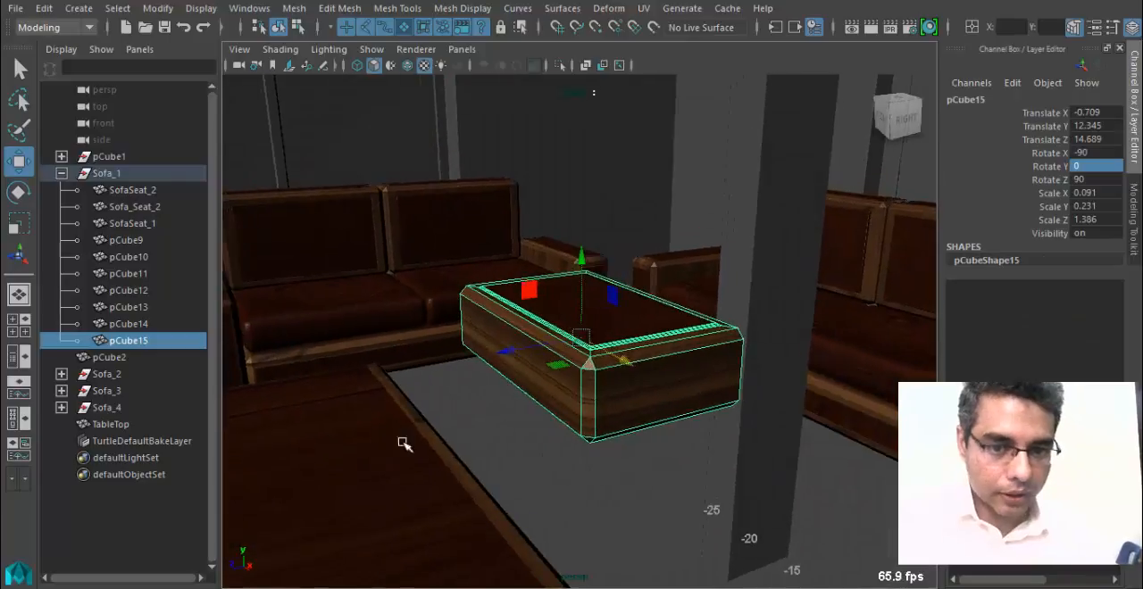
scroll(505, 482, "down", 3)
left_click(492, 507)
key("Delete")
Lengthen the flat panel in the top wireframe view by moving its left-end vertices out to about X -45.
left_click(620, 352)
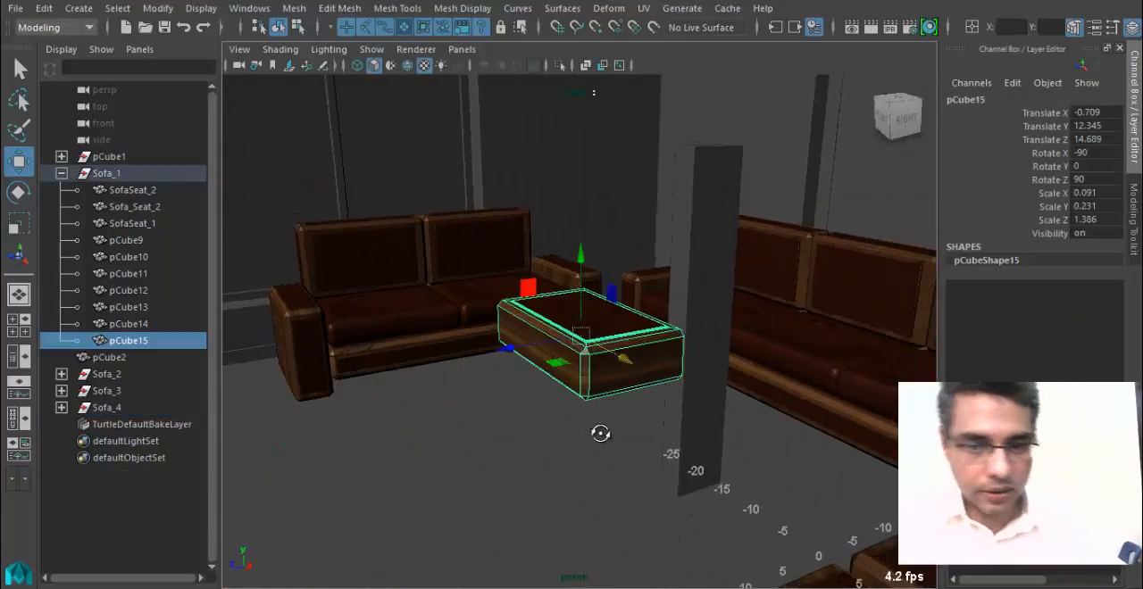
key("f")
key("space")
left_click_drag(512, 375, 539, 373)
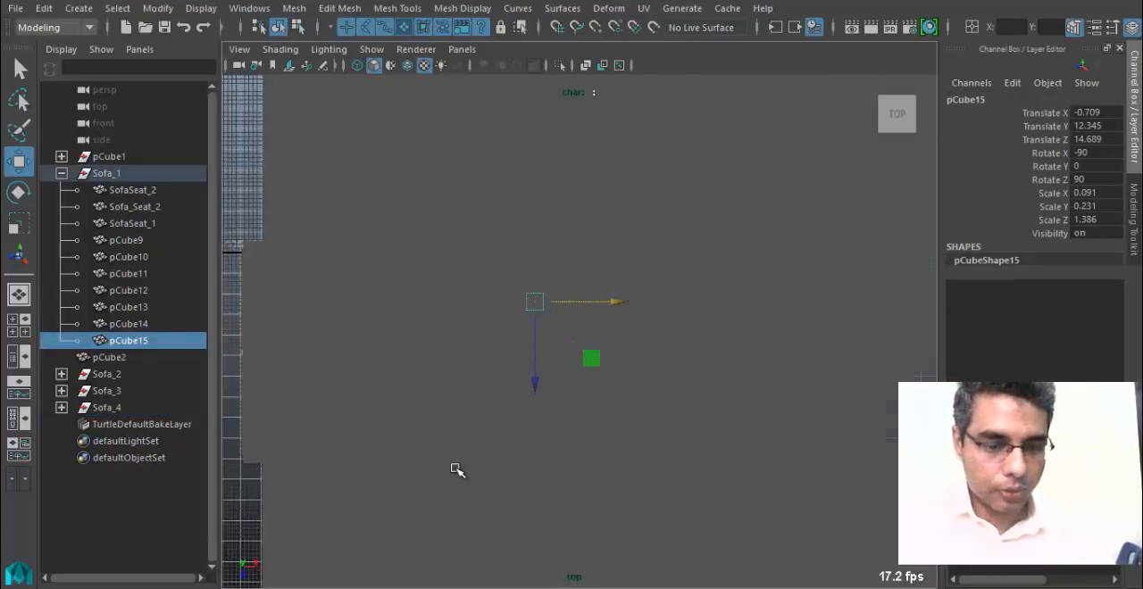
key("4")
left_click_drag(463, 469, 586, 434, "alt")
middle_click_drag(587, 434, 593, 416, "alt")
right_click_drag(594, 416, 965, 331, "alt")
middle_click_drag(563, 295, 699, 395, "alt")
right_click_drag(630, 245, 501, 125)
right_click_drag(855, 363, 714, 361, "alt")
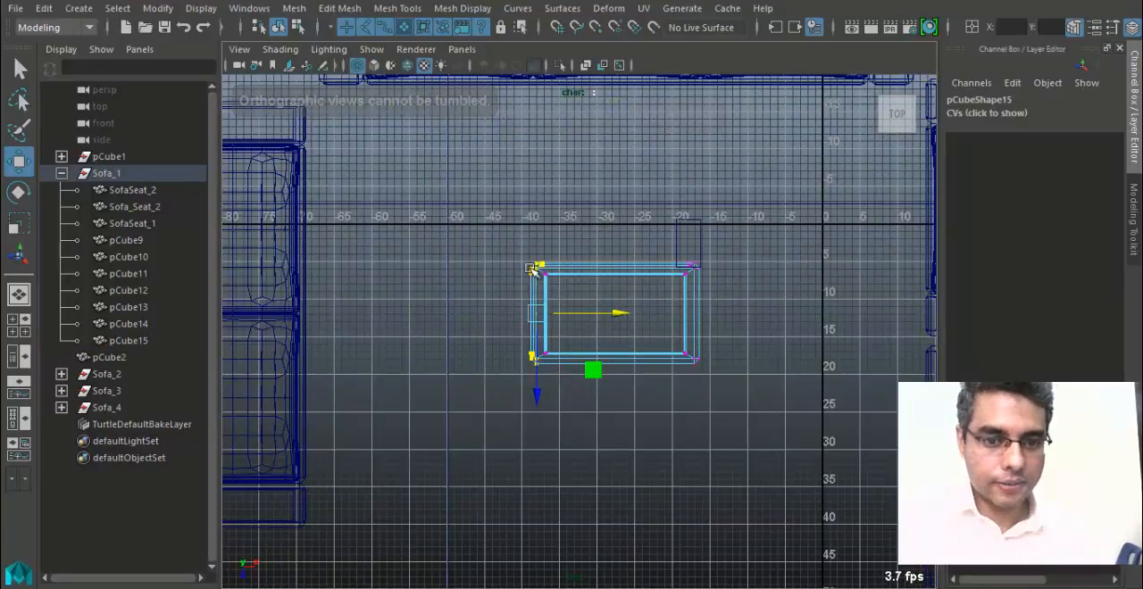
left_click_drag(506, 234, 596, 410)
left_click_drag(622, 311, 587, 315)
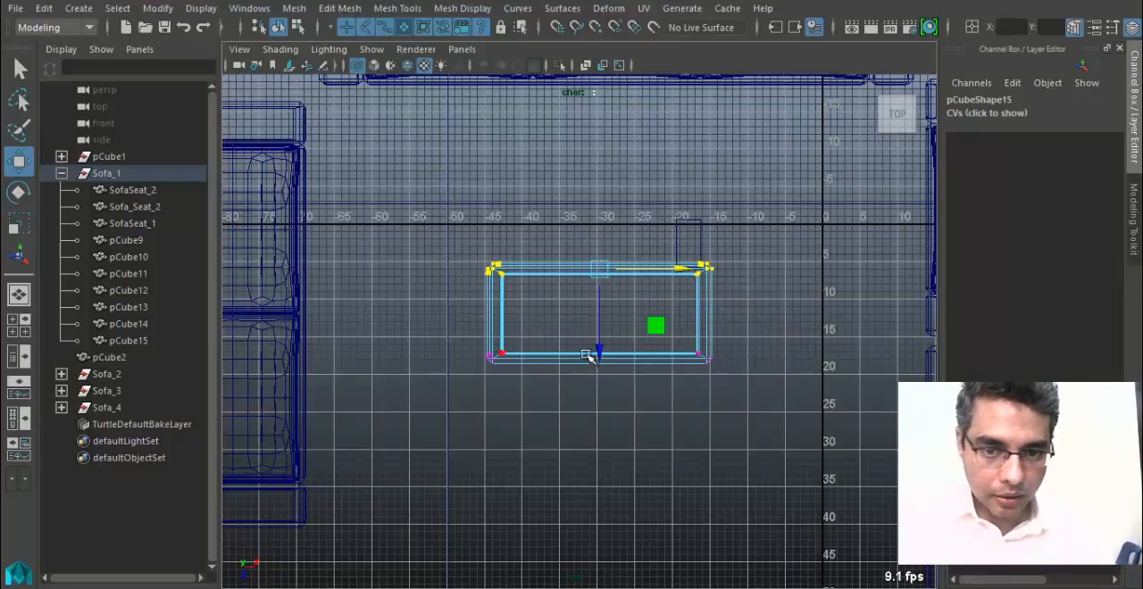
Widen the panel by moving its back vertices toward the sofa, and extend its right-end vertices to about X -11.
left_click_drag(589, 358, 603, 319)
right_click_drag(596, 354, 683, 357, "alt")
middle_click_drag(683, 357, 634, 382, "alt")
left_click_drag(727, 319, 784, 315)
middle_click_drag(698, 367, 690, 372, "alt")
Return to the perspective view and display the scene shaded with textures.
key("space")
left_click_drag(599, 313, 603, 286)
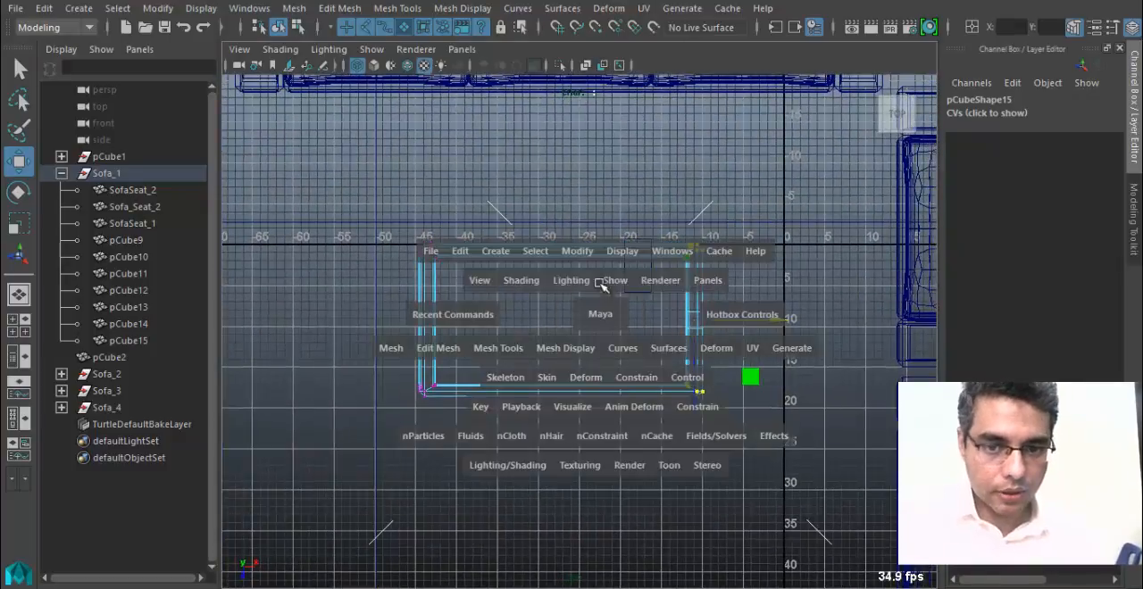
mouse_move(582, 327)
left_mouse_down("alt")
mouse_move(638, 342)
mouse_move(658, 313)
left_mouse_up("alt")
key("5")
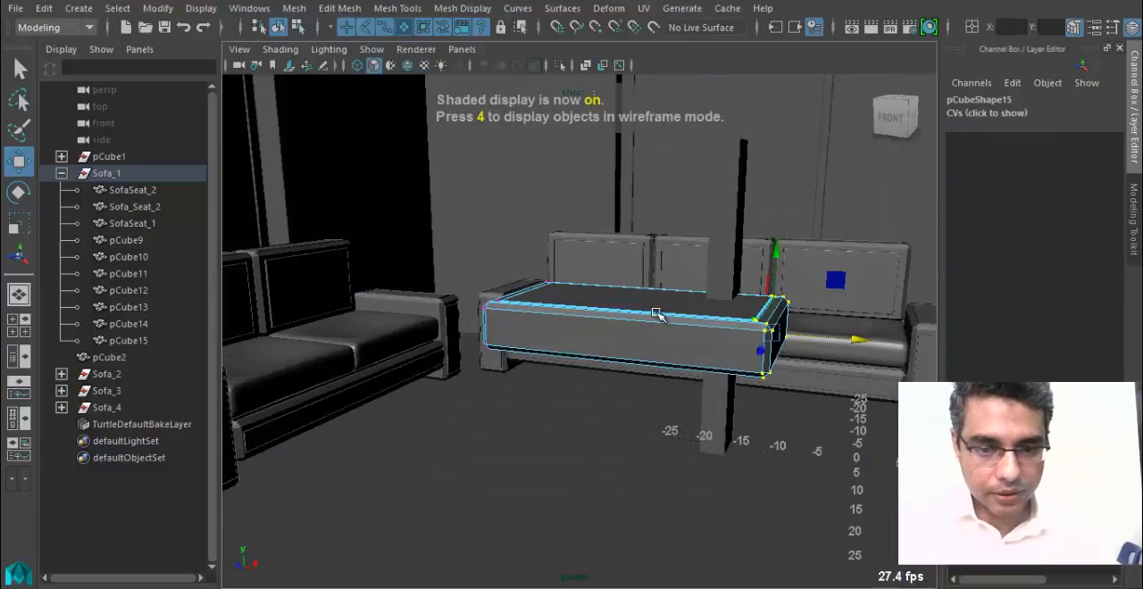
key("6")
left_click(376, 50)
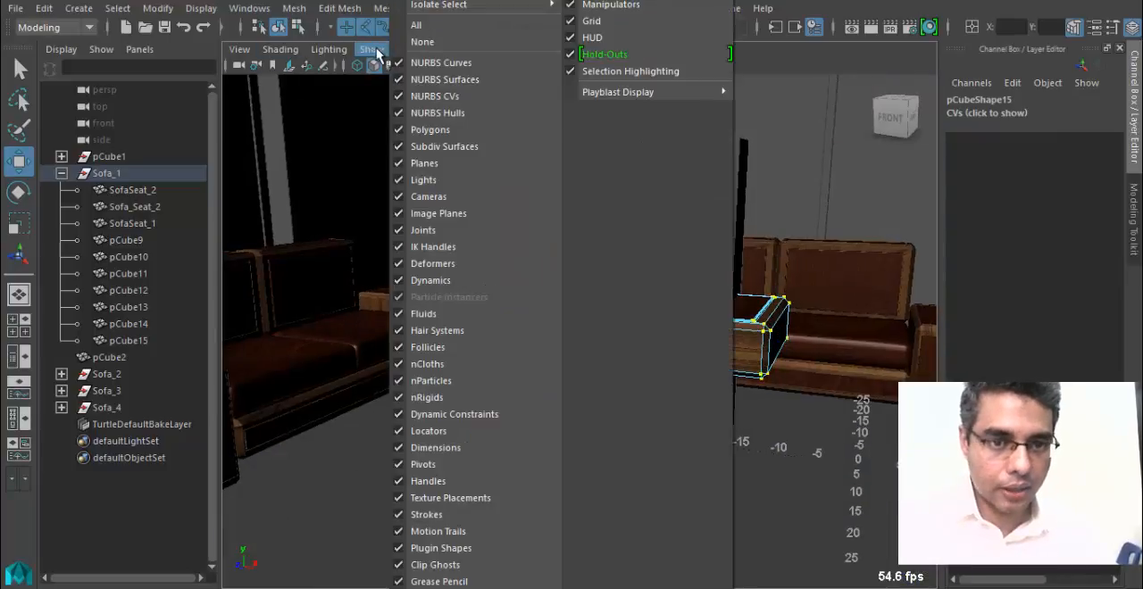
left_click(378, 51)
left_click(416, 51)
left_click(443, 113)
Return the table panel to object mode and lower it to Translate Y 4.91.
left_click_drag(556, 343, 560, 324, "alt")
right_click_drag(560, 324, 677, 100)
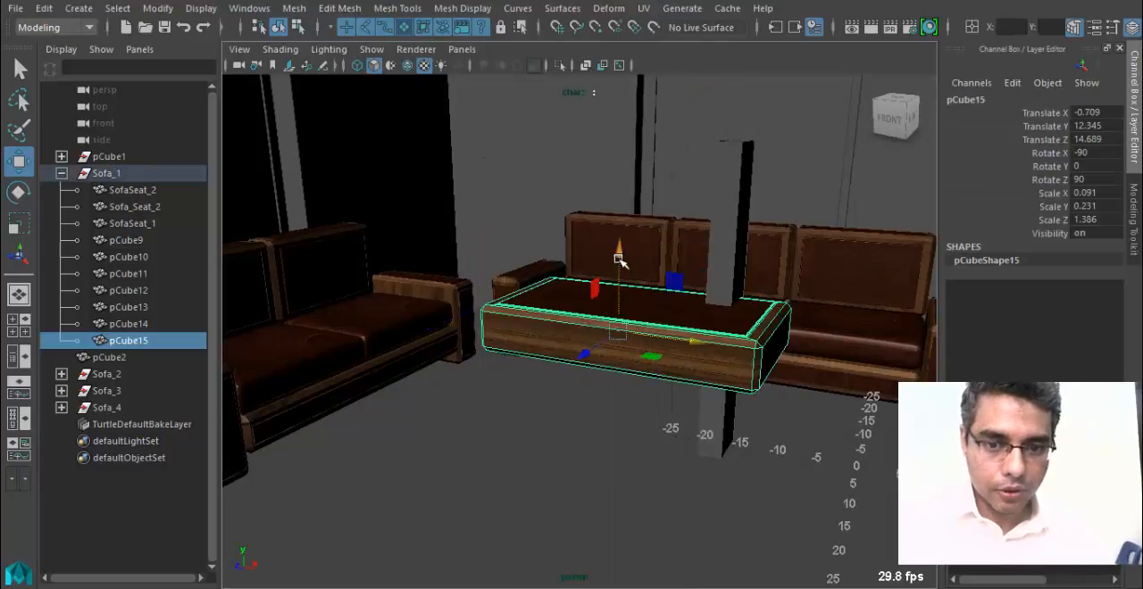
left_click_drag(618, 259, 617, 353)
left_click_drag(616, 353, 625, 390, "alt")
Duplicate the table panel and move the copy forward to Translate X -4.474, Translate Z 30.966.
key("ctrl+d")
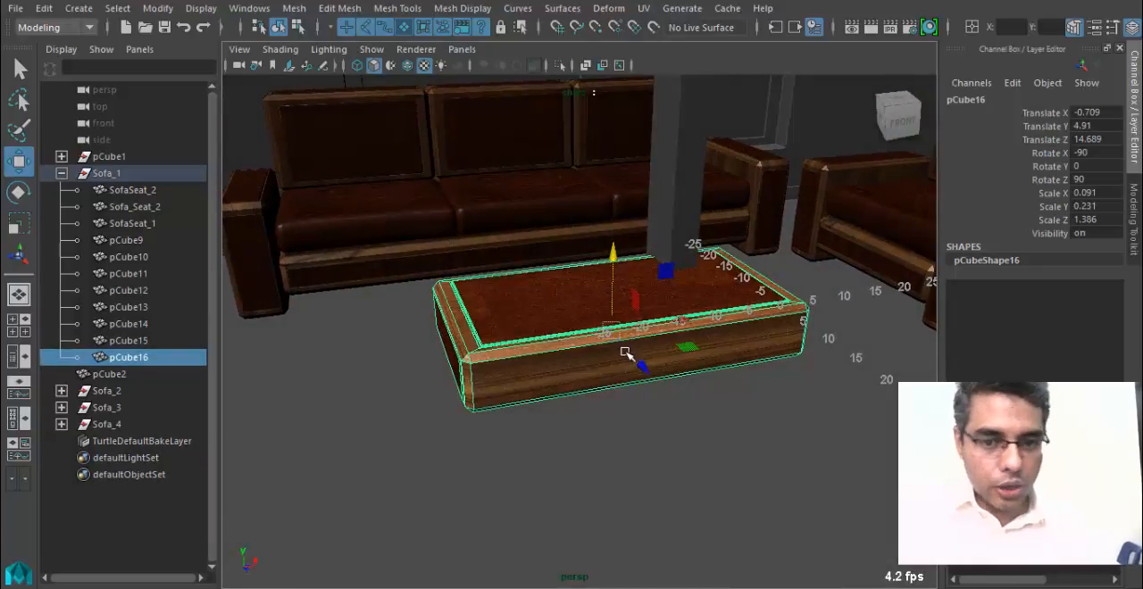
left_click_drag(625, 352, 587, 402)
left_click_drag(508, 420, 545, 436)
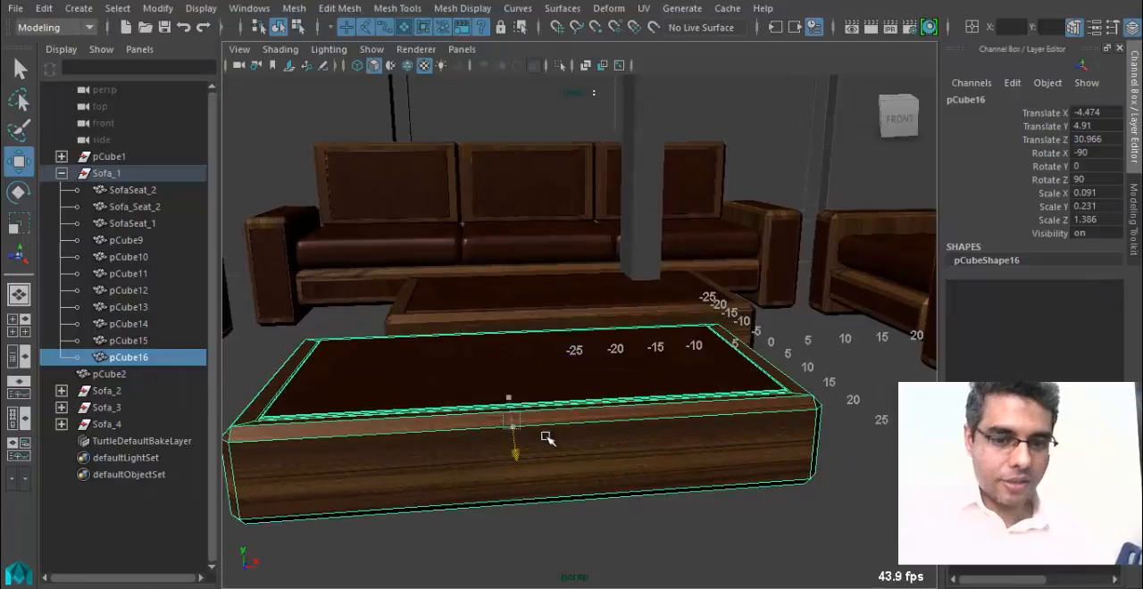
Narrow the copied panel to about 7 units in the top wireframe view by moving both end vertex groups inward.
scroll(543, 431, "down", 2)
mouse_move(460, 384)
left_mouse_down("alt")
mouse_move(502, 372)
mouse_move(447, 373)
left_mouse_up("alt")
key("space")
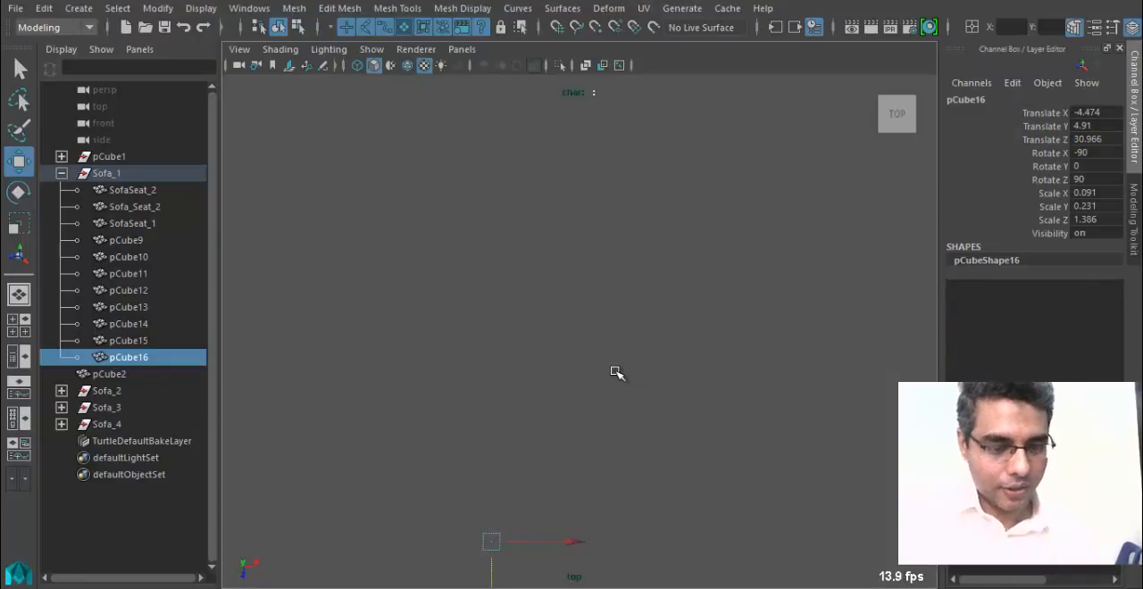
key("f")
key("4")
right_click_drag(536, 129, 467, 125)
left_click_drag(410, 247, 515, 451)
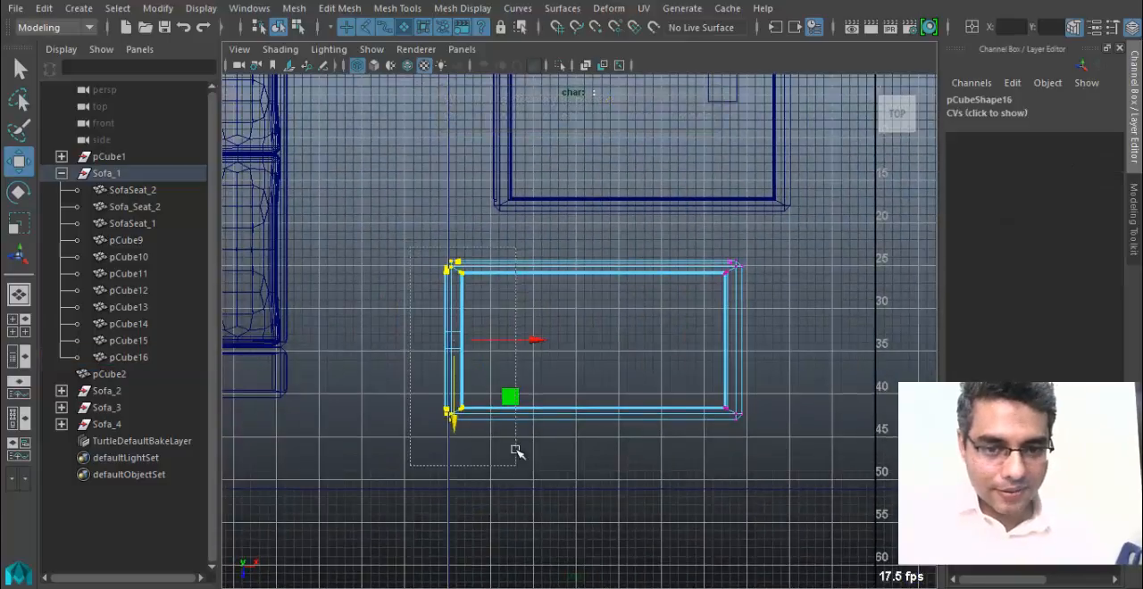
left_click_drag(531, 344, 575, 349)
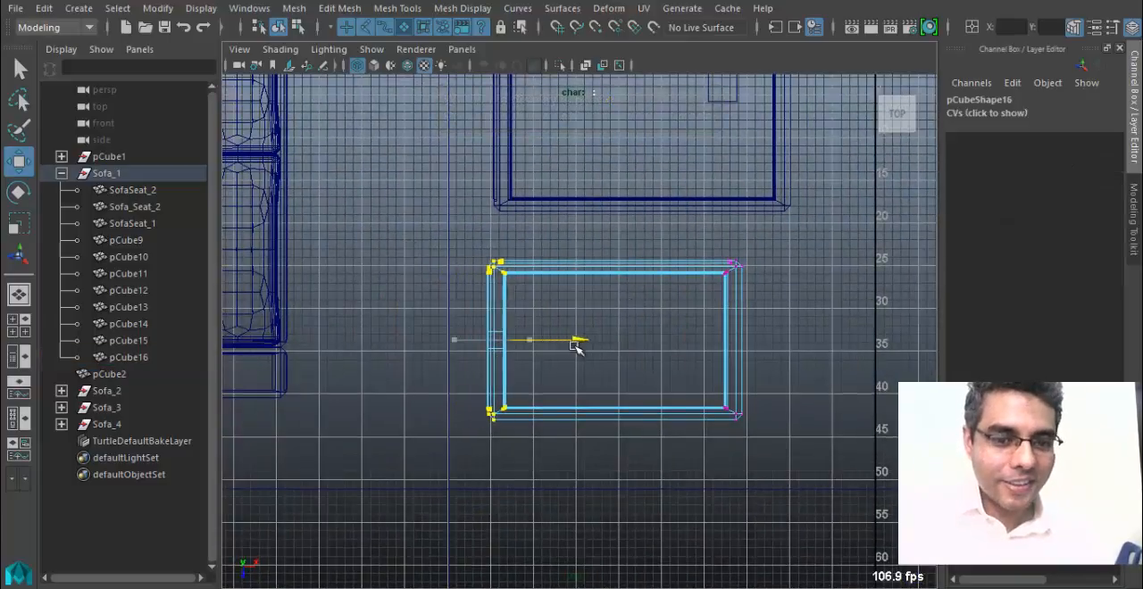
middle_click_drag(664, 250, 656, 257, "alt")
left_click_drag(773, 455, 773, 456)
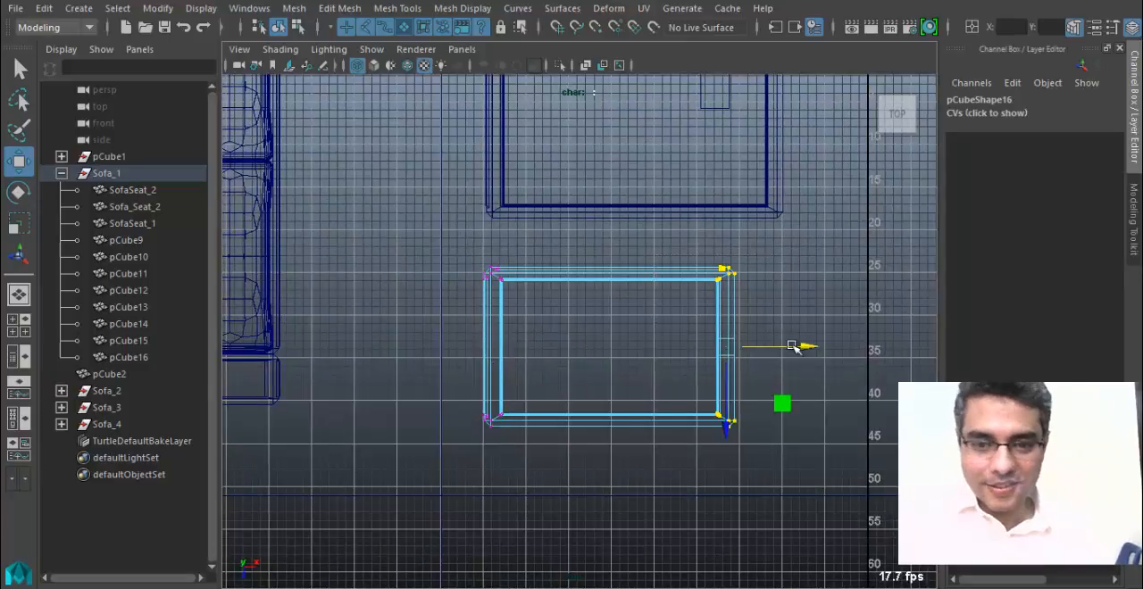
left_click_drag(800, 345, 616, 345)
middle_click_drag(460, 329, 473, 309, "alt")
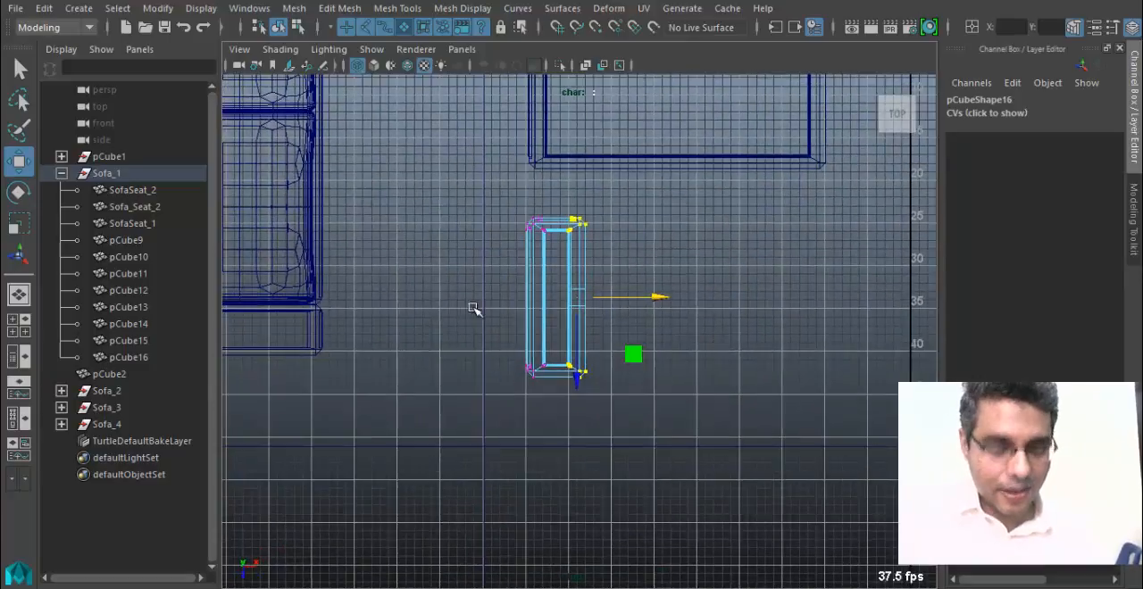
Shorten the narrow copy into a small block about 5 units deep by moving its back and front vertices together.
scroll(529, 334, "up", 4)
middle_click_drag(535, 334, 539, 307, "alt")
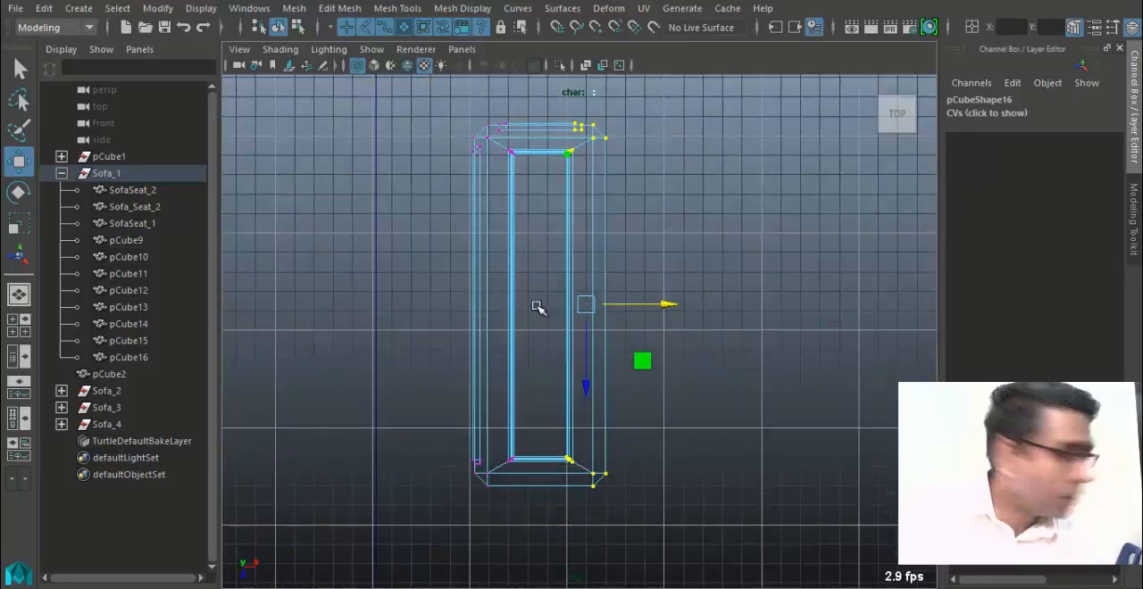
right_click_drag(539, 306, 703, 306, "alt")
middle_click_drag(614, 273, 614, 314, "alt")
right_click_drag(614, 314, 518, 244, "alt")
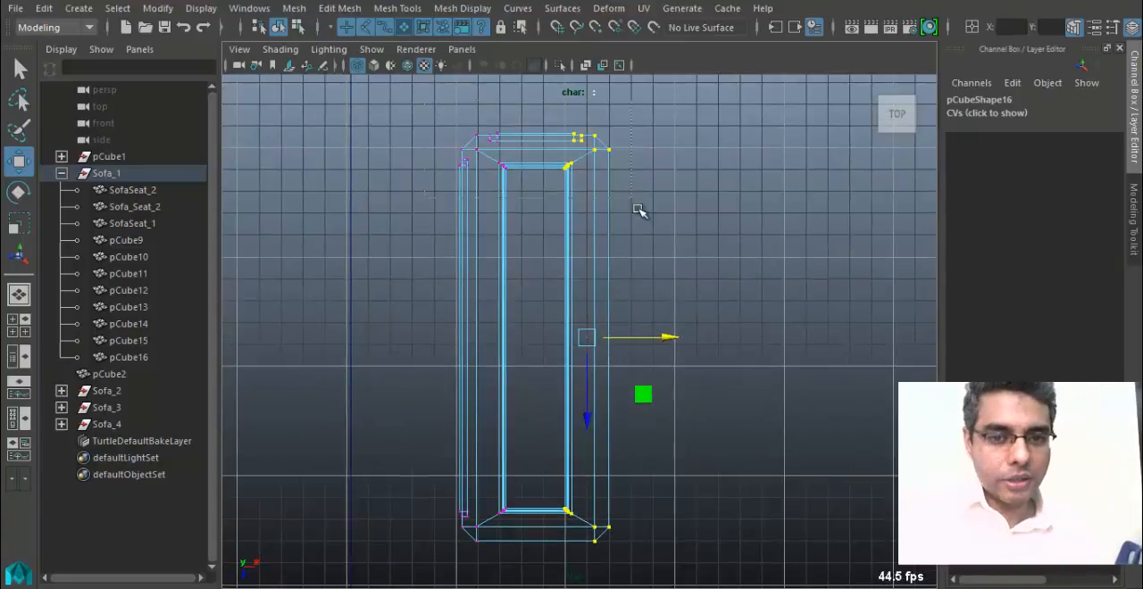
left_click_drag(547, 206, 521, 500)
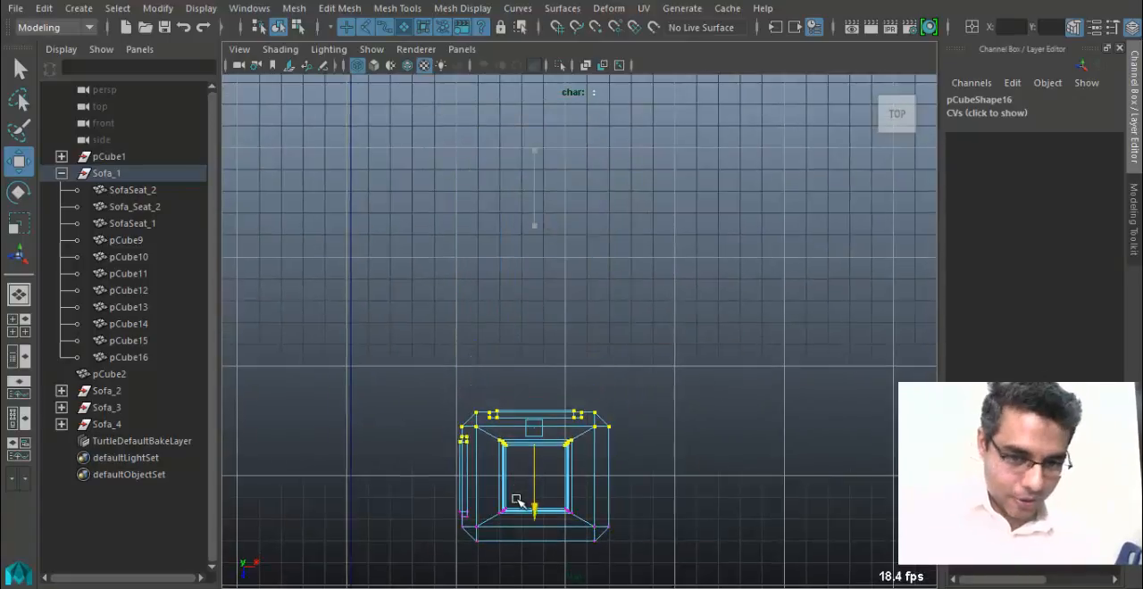
middle_click_drag(521, 500, 547, 326, "alt")
scroll(548, 326, "up", 1)
left_click_drag(636, 408, 638, 409)
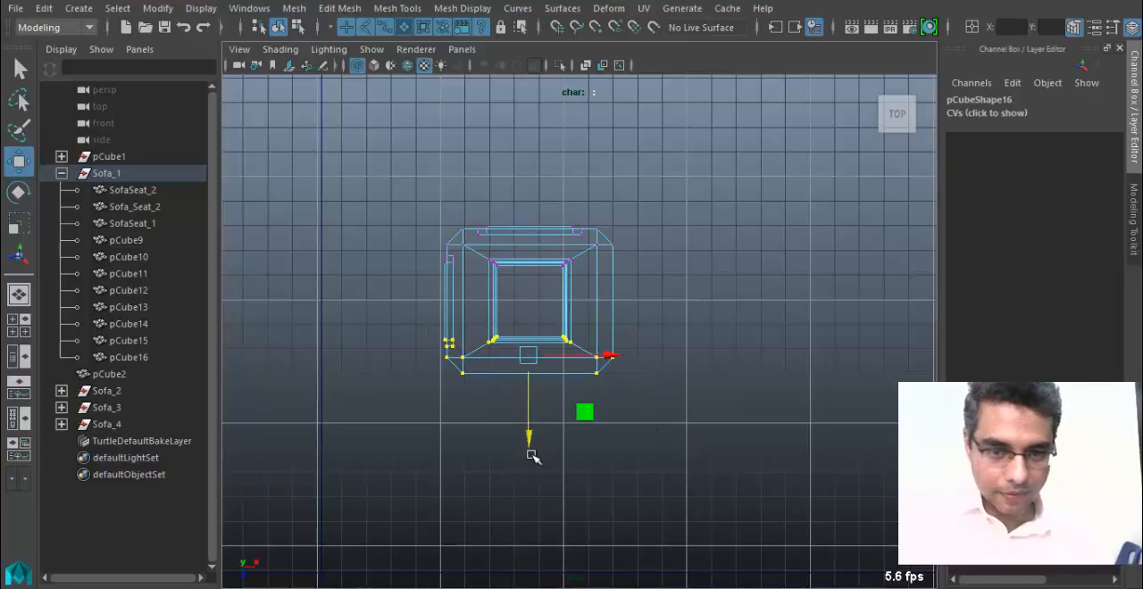
left_click_drag(528, 433, 528, 413)
Return the small block to object mode and center its pivot.
middle_click_drag(559, 241, 562, 274, "alt")
scroll(562, 275, "down", 1)
right_click_drag(563, 274, 626, 170)
right_click(563, 306)
right_click_drag(564, 306, 626, 101)
middle_click_drag(556, 309, 559, 352, "alt")
scroll(559, 353, "down", 2)
left_click(553, 376)
scroll(383, 278, "down", 1)
scroll(383, 278, "down", 3)
middle_click_drag(506, 160, 507, 230, "alt")
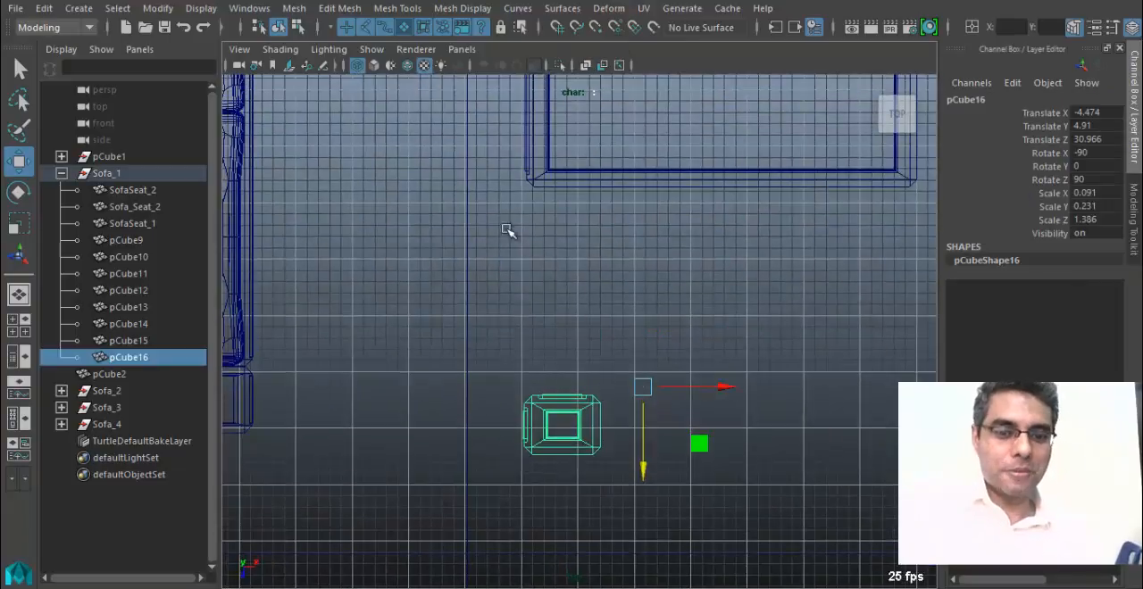
left_click(159, 9)
left_click(210, 111)
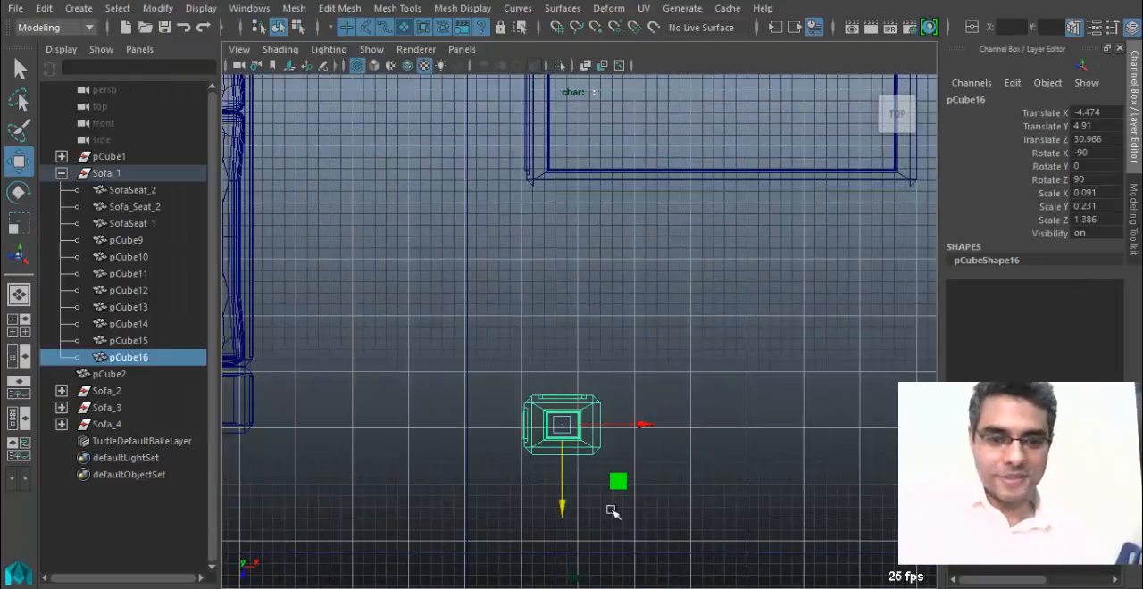
Move the block back to Translate Z 14.795 within the table panel's outline and check its placement in the perspective view.
left_click_drag(564, 506, 577, 235)
middle_click_drag(575, 245, 524, 342, "alt")
scroll(551, 384, "up", 1)
key("space")
left_click_drag(519, 337, 518, 291)
left_click_drag(519, 295, 477, 363, "alt")
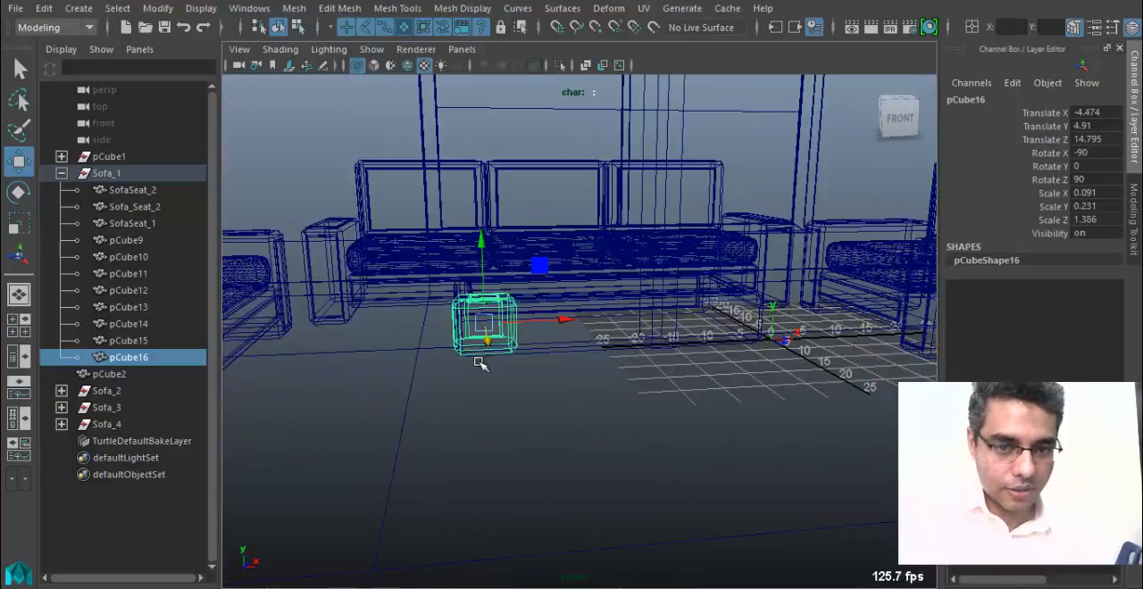
Stretch the small block downward to about 21 units tall in the front wireframe view by moving its lower vertices.
key("space")
left_click_drag(476, 327, 470, 377)
middle_click_drag(487, 386, 607, 392, "alt")
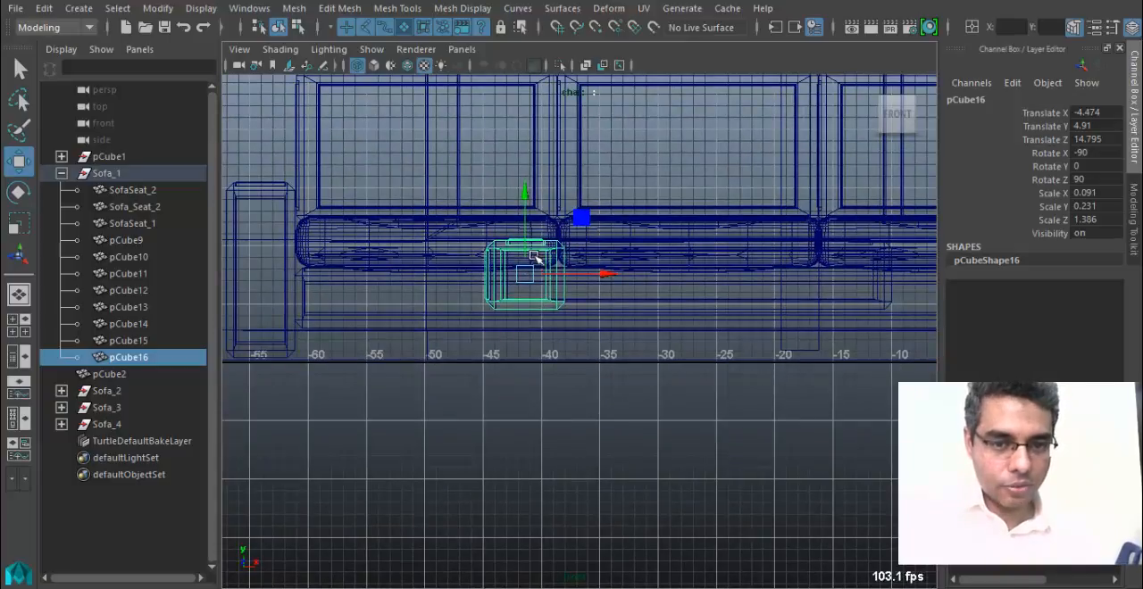
right_click_drag(491, 306, 422, 126)
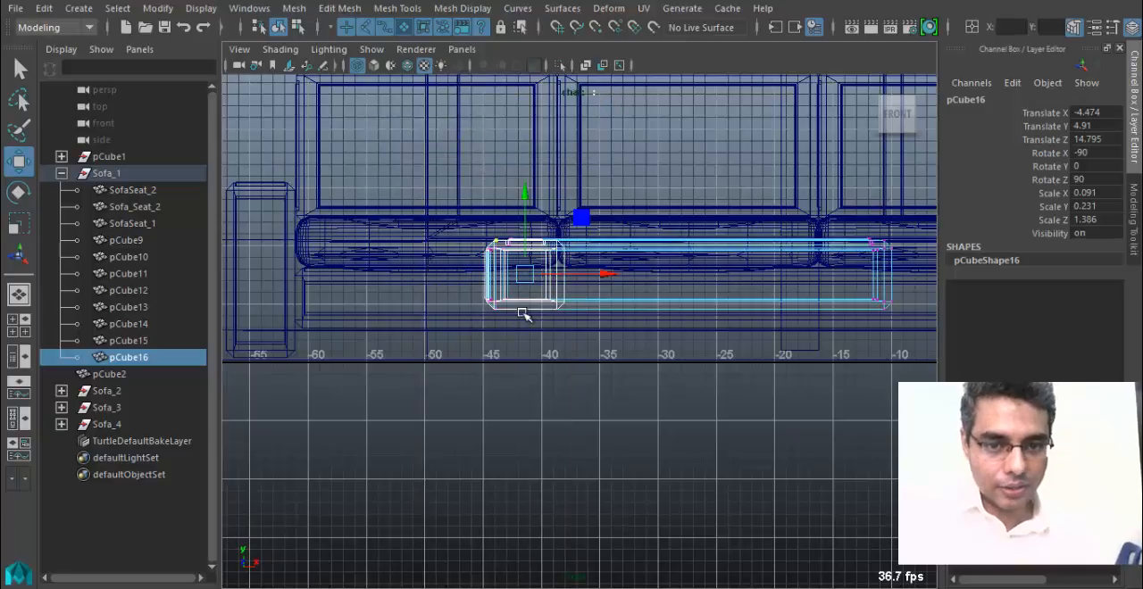
left_click(547, 299)
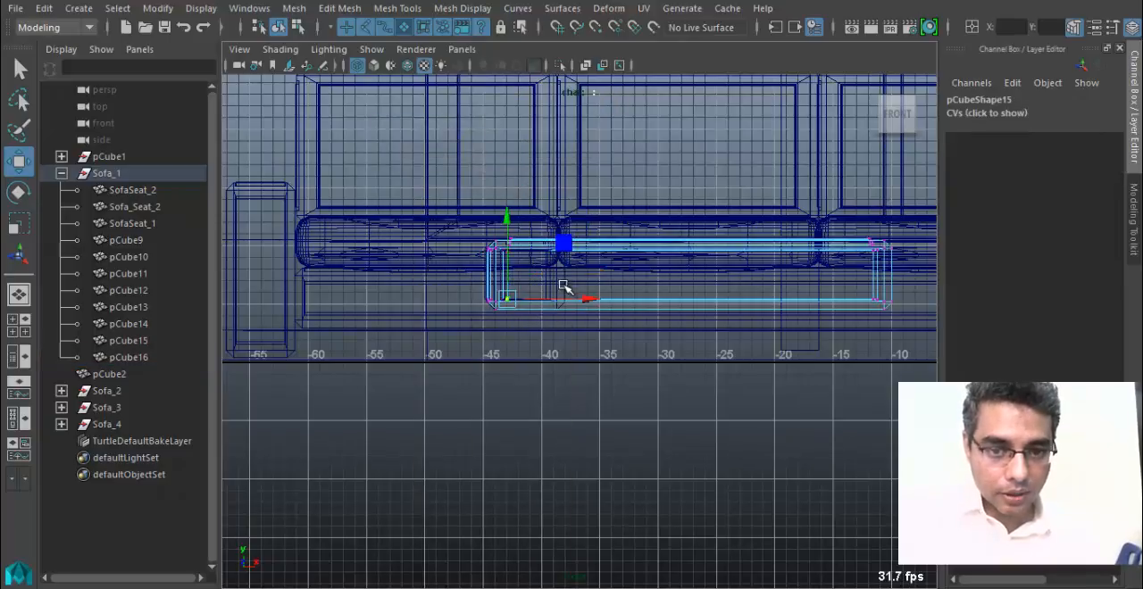
right_click_drag(559, 289, 483, 272, "alt")
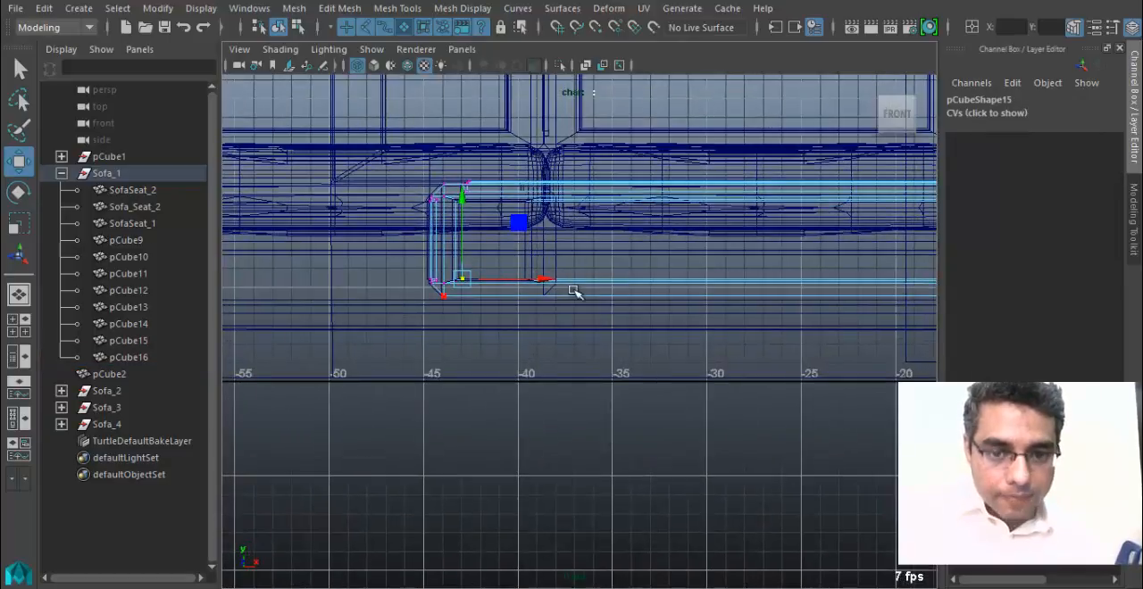
right_click_drag(575, 292, 549, 300)
left_click(543, 268)
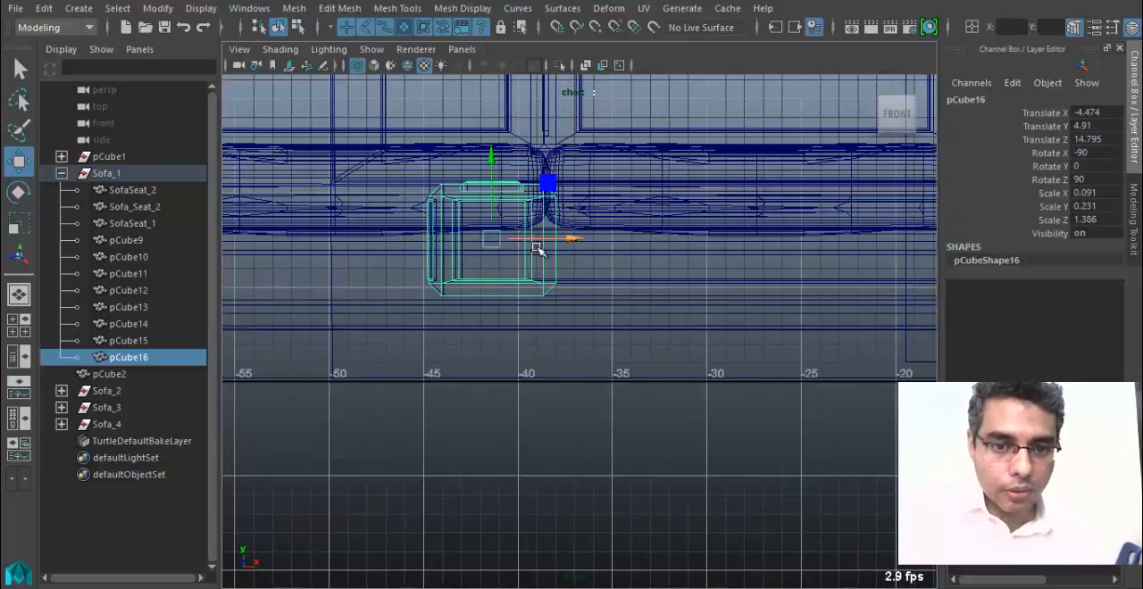
right_click_drag(545, 263, 459, 137)
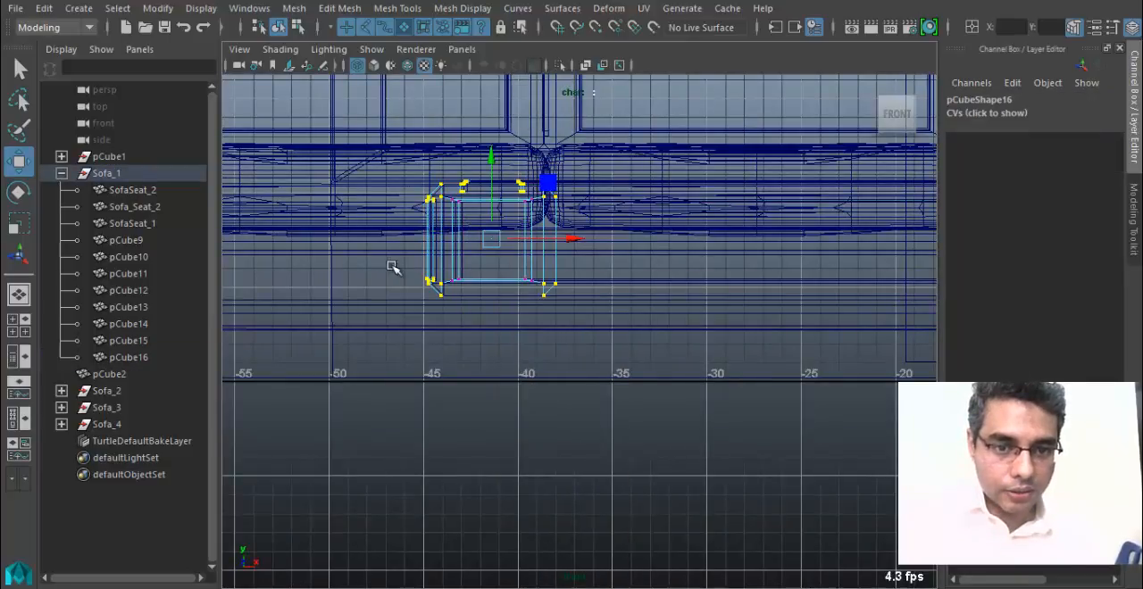
left_click_drag(497, 214, 478, 483)
right_click_drag(525, 429, 467, 334, "alt")
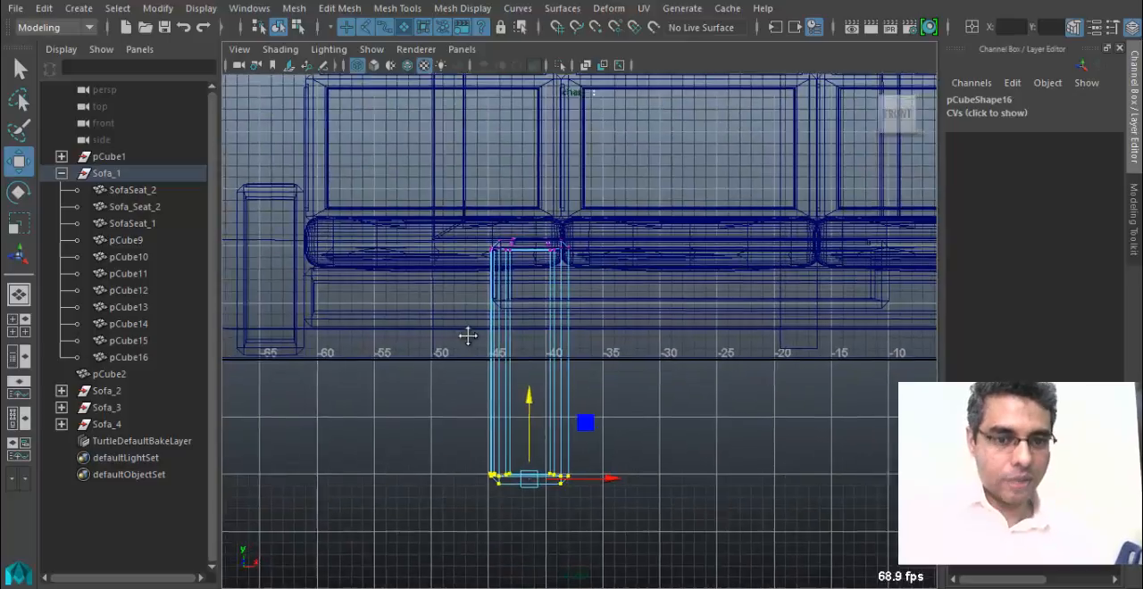
Return the stretched leg to object mode and move it vertically to Translate Y 6.864.
middle_click_drag(467, 334, 599, 273, "alt")
middle_click_drag(564, 362, 585, 375, "alt")
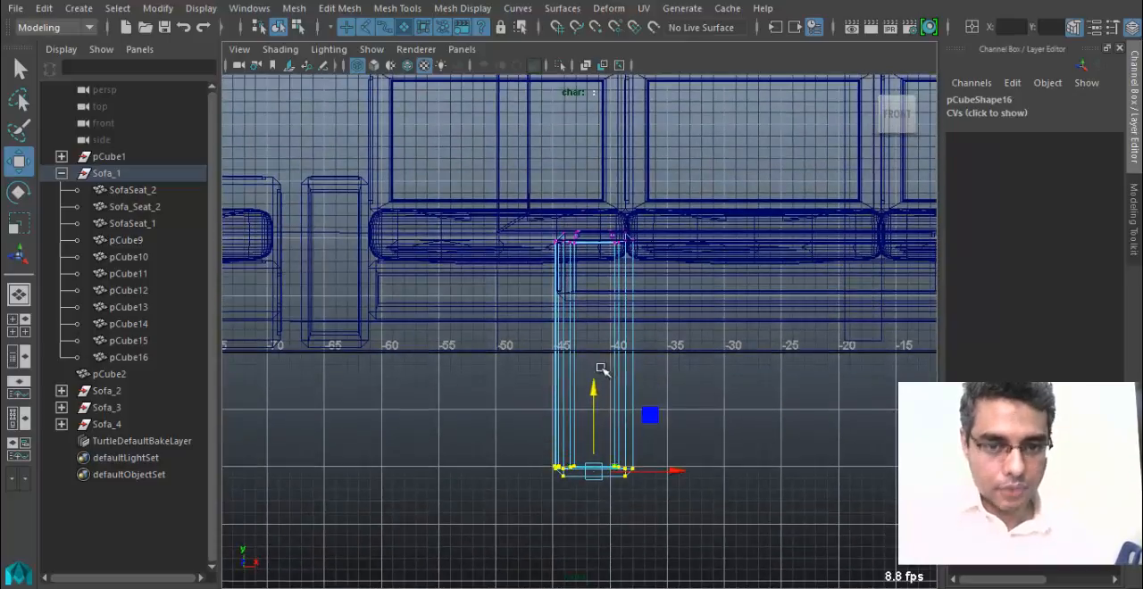
right_click_drag(566, 125, 651, 97)
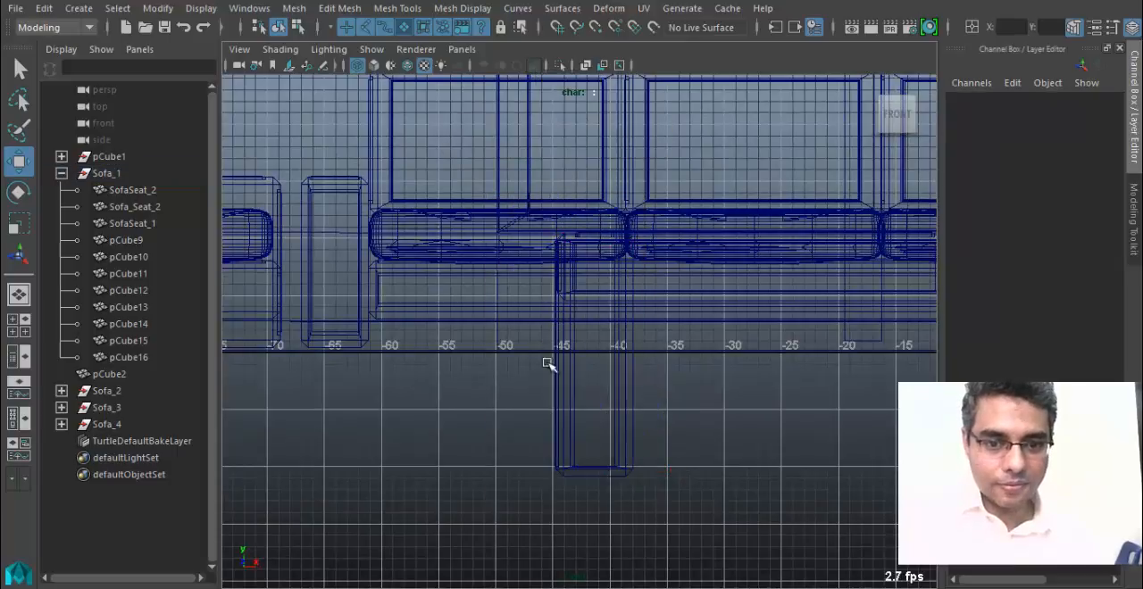
left_click_drag(597, 185, 613, 67)
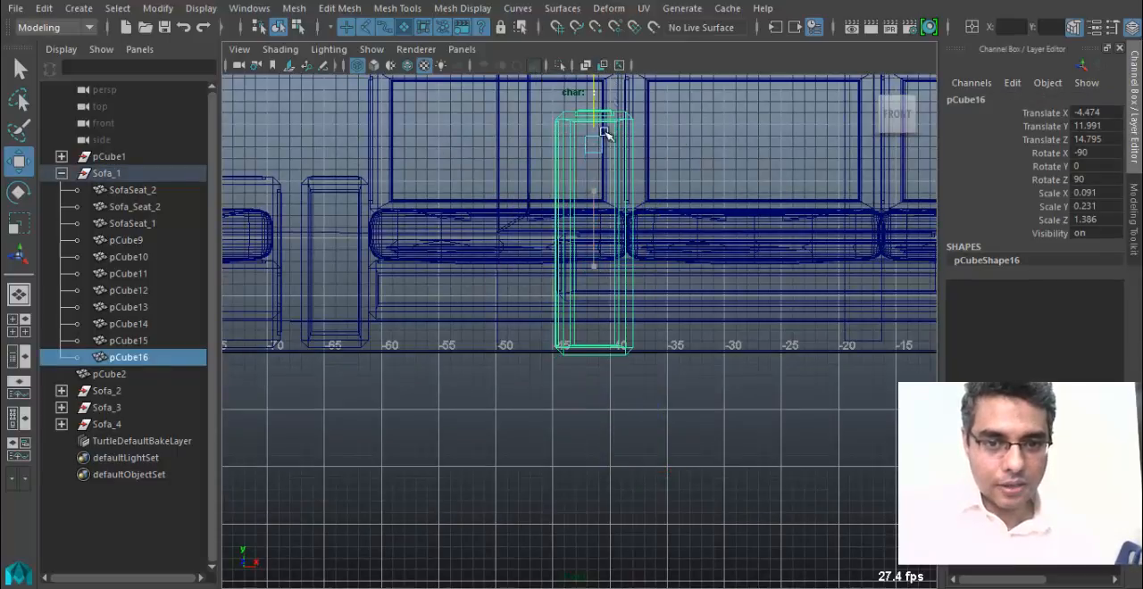
middle_click_drag(604, 132, 574, 313, "alt")
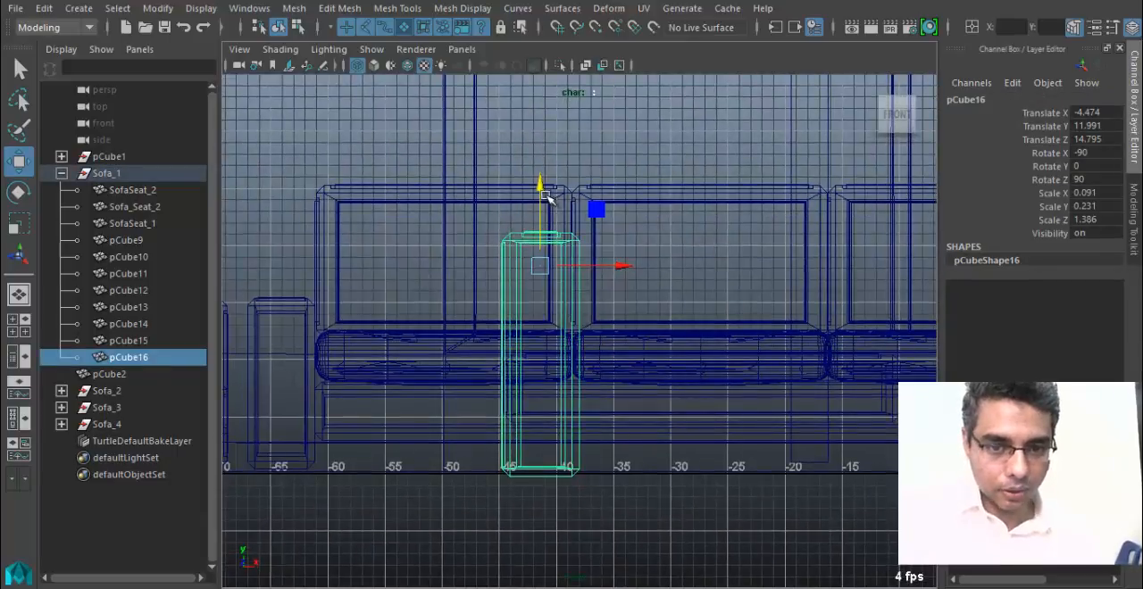
left_click_drag(543, 193, 529, 280)
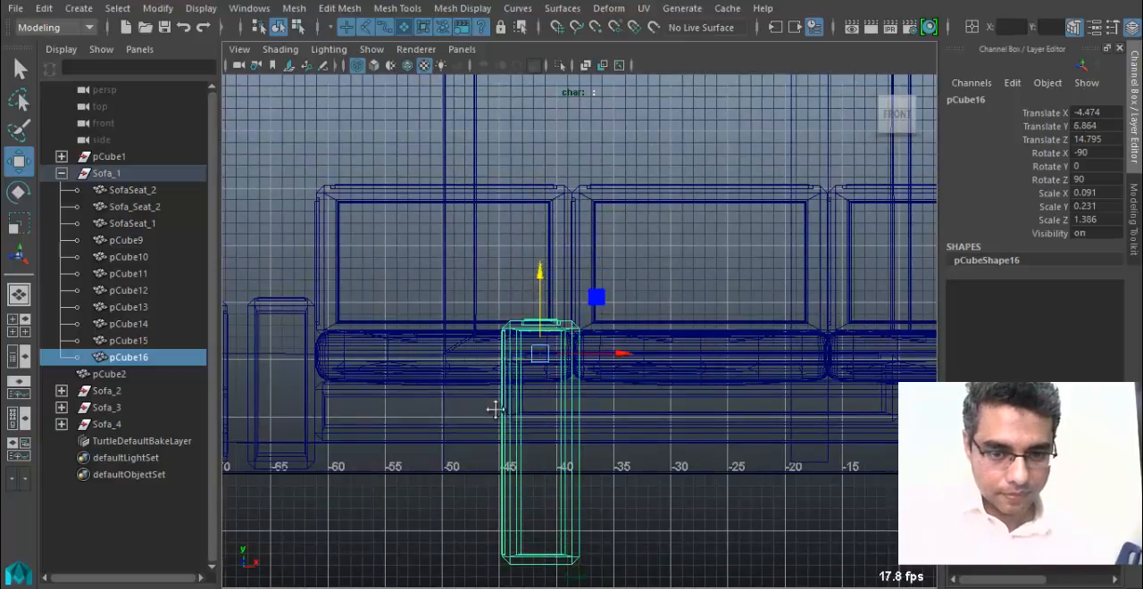
Shorten the leg to about 13 units tall by raising its bottom vertices to the floor line.
middle_click_drag(496, 410, 483, 330, "alt")
right_click_drag(492, 122, 408, 123)
left_click_drag(359, 413, 628, 527)
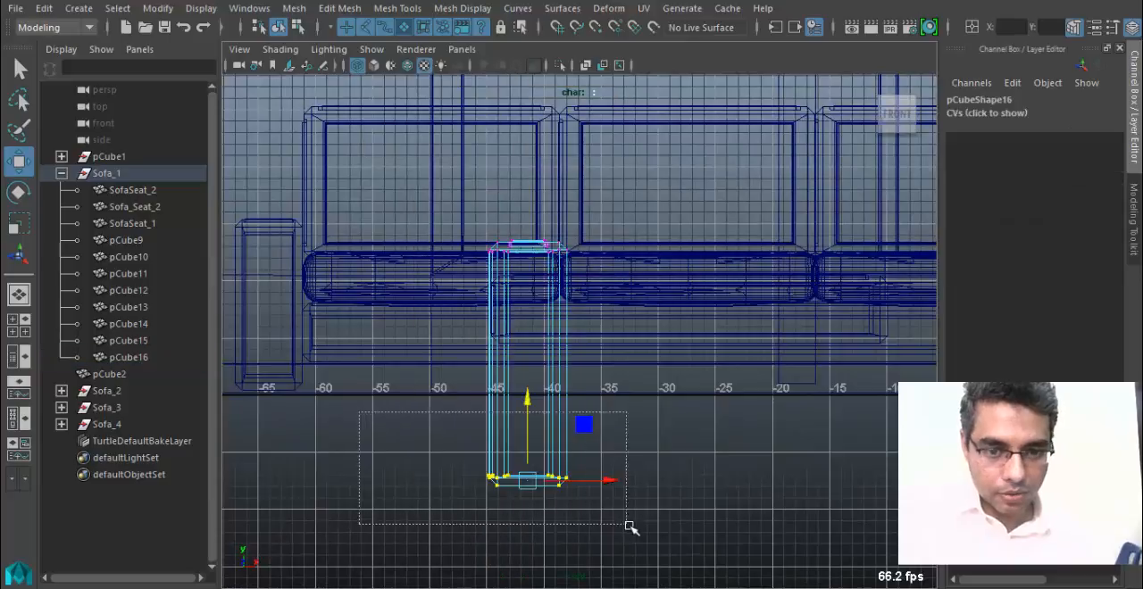
left_click_drag(536, 374, 544, 324)
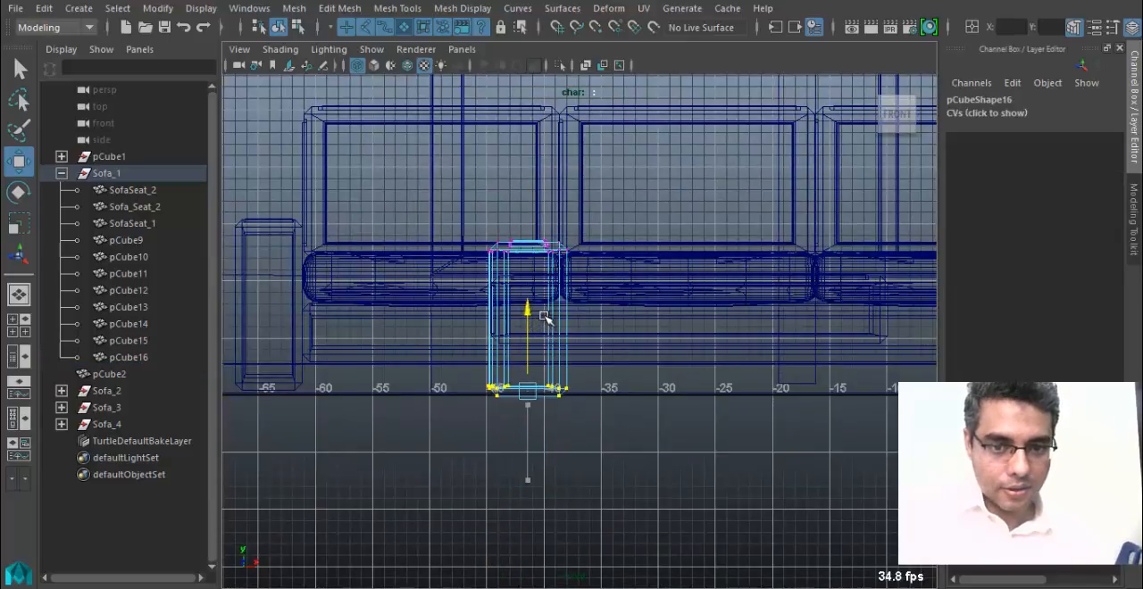
Leave vertex editing and inspect how the leg meets the tabletop in the textured perspective view.
key("space")
left_click(502, 364)
left_click(513, 339)
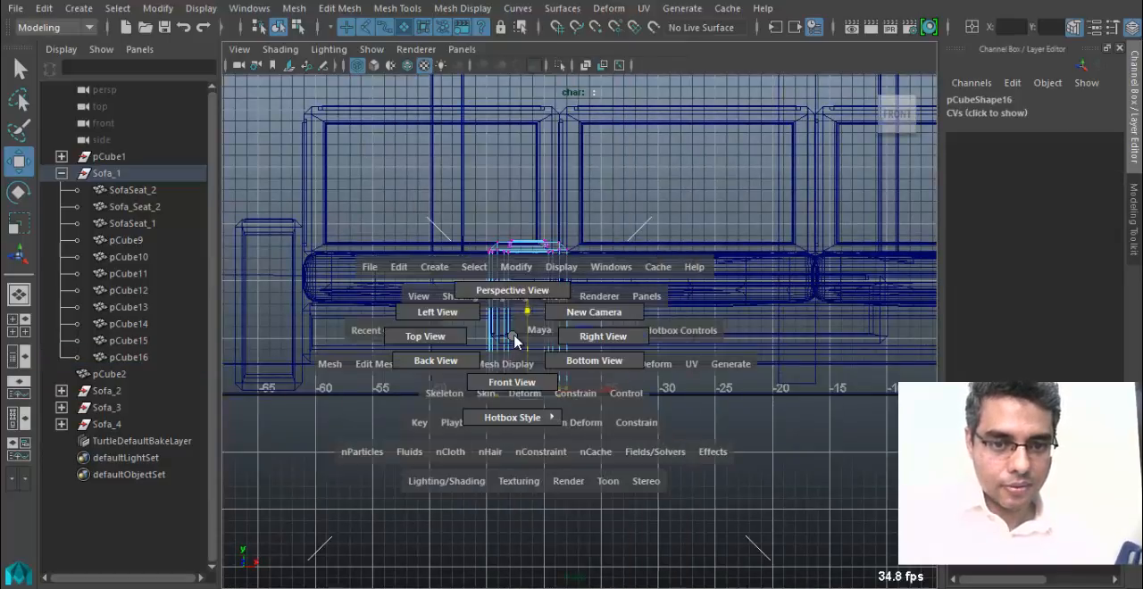
left_click(513, 290)
key("6")
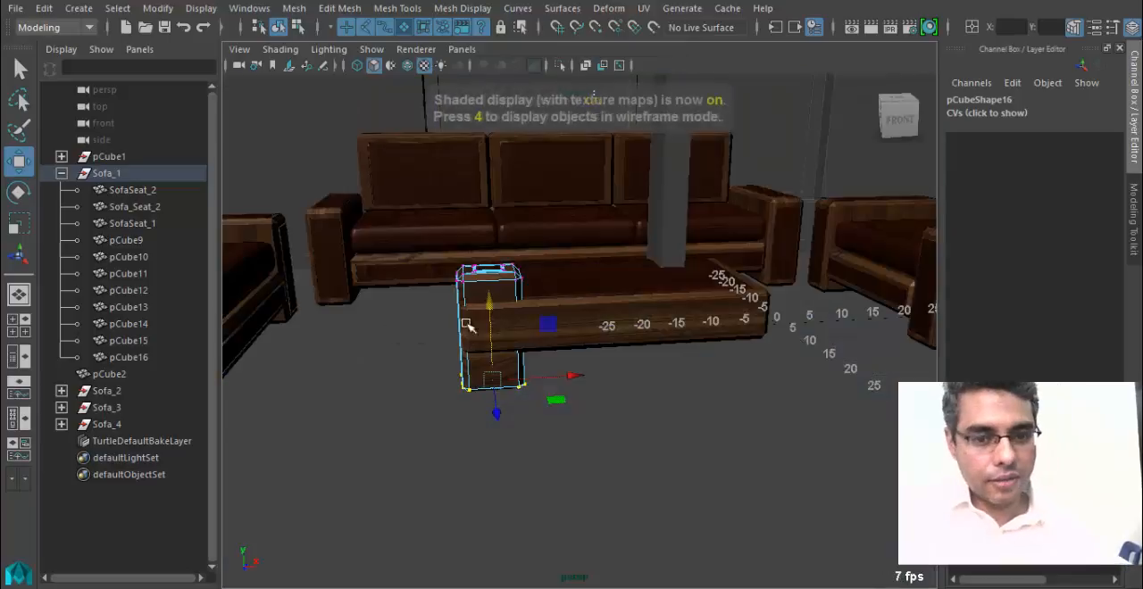
right_click_drag(487, 277, 561, 104)
mouse_move(380, 277)
left_mouse_down("alt")
mouse_move(423, 343)
mouse_move(522, 366)
left_mouse_up("alt")
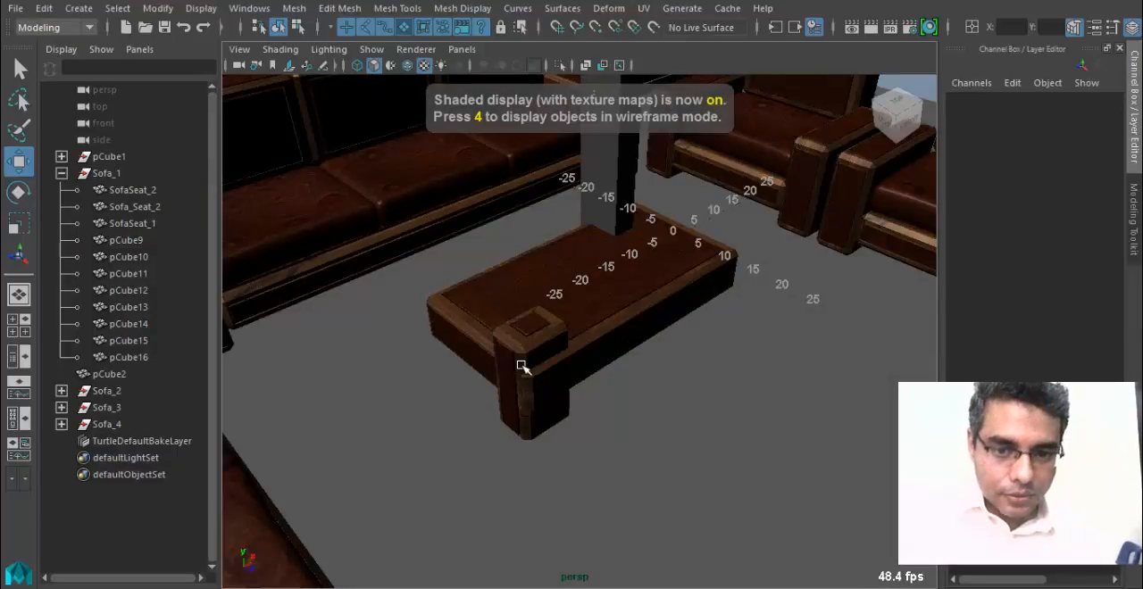
Raise the tabletop panel to Translate Y 10.717 so that it sits above the leg.
left_click_drag(523, 366, 627, 414, "alt")
scroll(458, 402, "up", 3)
left_click(756, 395)
key("f")
left_click_drag(595, 332, 593, 234)
left_click_drag(481, 321, 616, 427, "alt")
left_click_drag(687, 315, 354, 343)
left_click_drag(355, 343, 511, 375, "alt")
Thin the tabletop to about 4.5 units by lowering its top vertices.
right_click(512, 326)
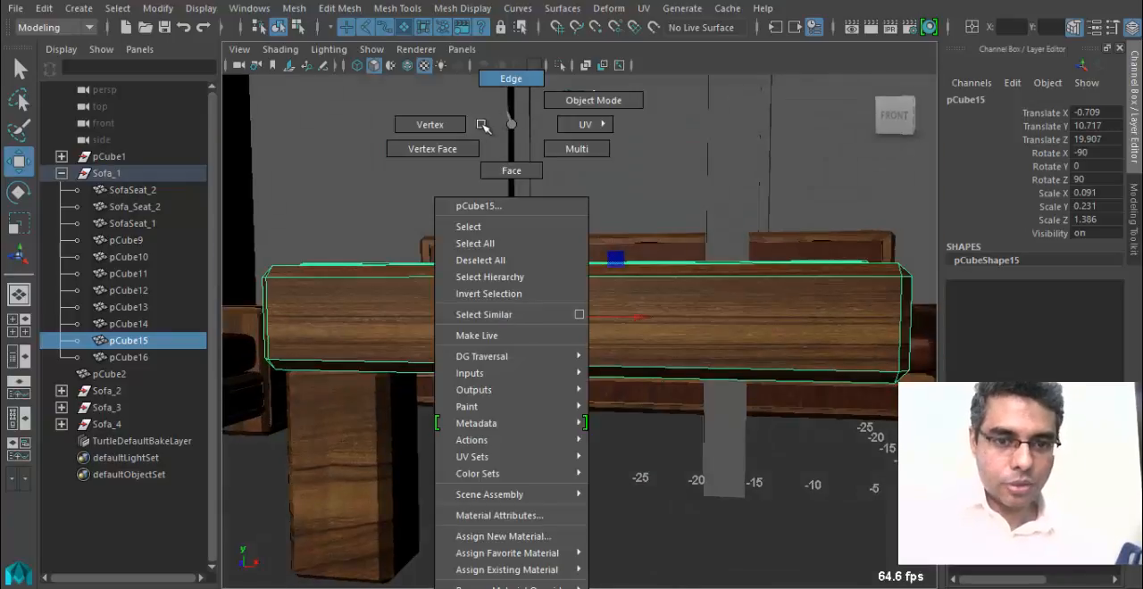
right_click_drag(482, 125, 430, 125)
right_click_drag(474, 327, 336, 336, "alt")
left_click_drag(384, 335, 465, 335, "alt")
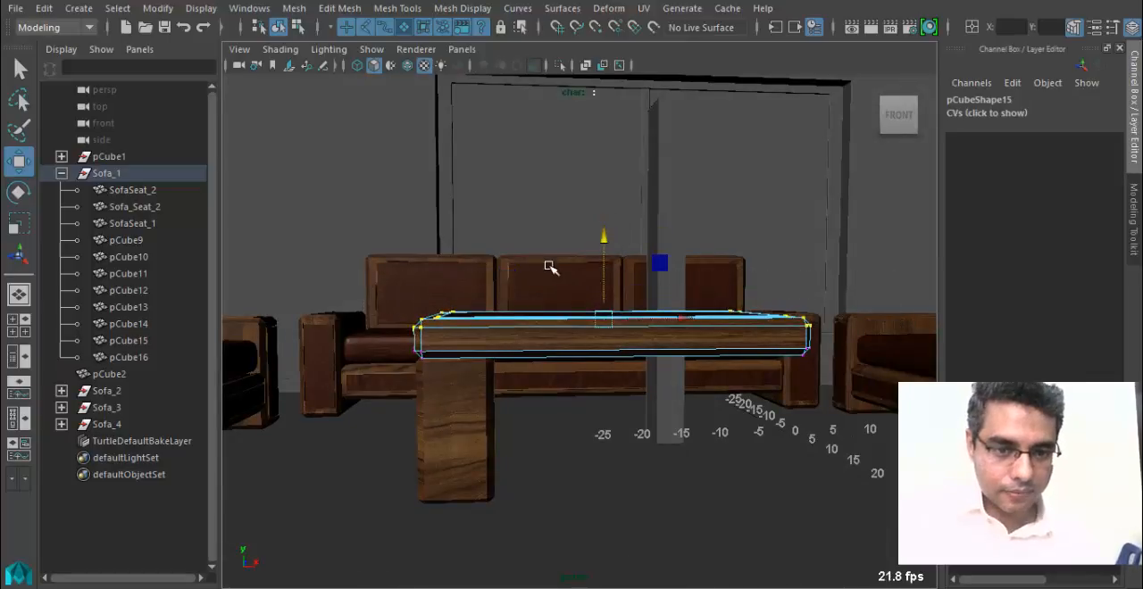
left_click_drag(602, 284, 446, 372, "alt")
right_click_drag(447, 373, 473, 380, "alt")
Position the leg at Translate Z 18.848 beneath the tabletop's corner.
left_click(406, 455)
left_click_drag(406, 455, 777, 428, "alt")
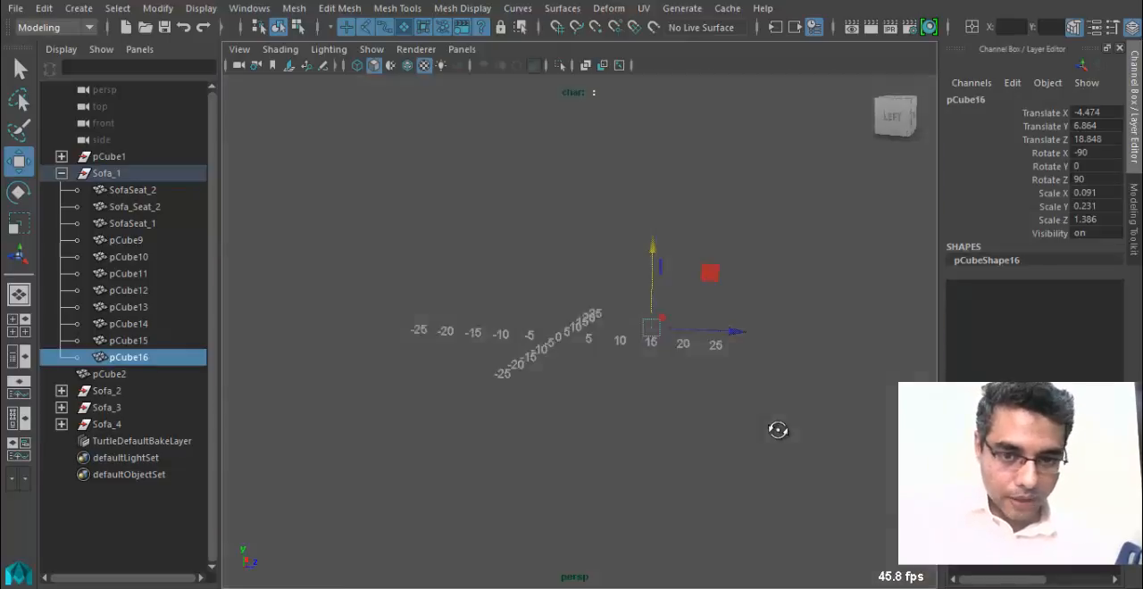
right_click_drag(616, 413, 707, 408, "alt")
middle_click_drag(706, 408, 569, 426, "alt")
left_click_drag(594, 432, 618, 403, "alt")
Narrow the leg to about 4 units wide in the front view by moving the vertices of one side inward.
key("space")
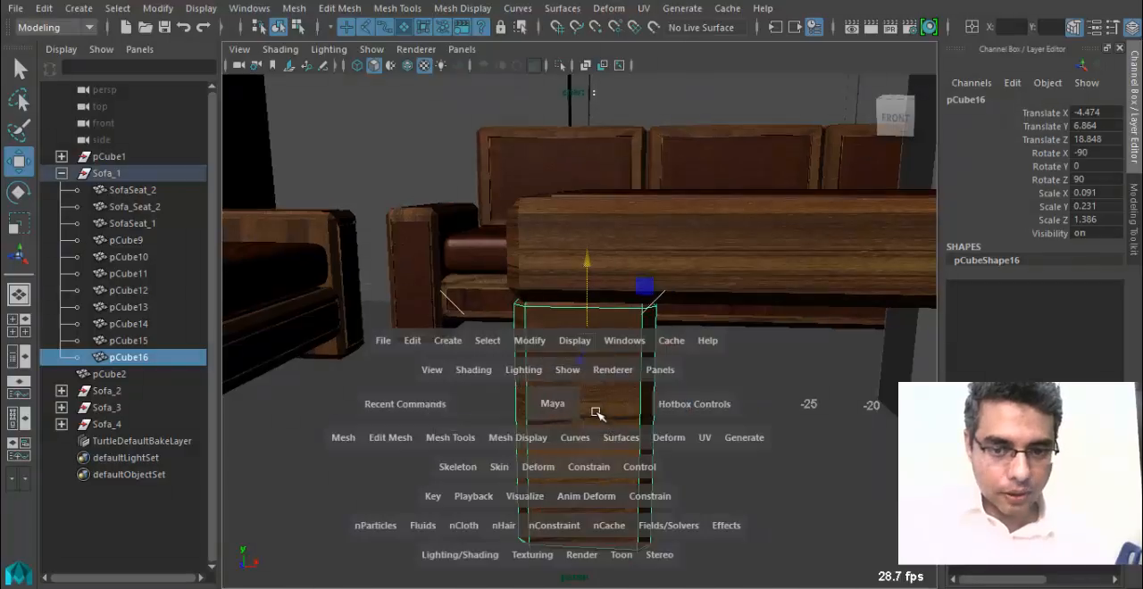
key("space")
left_click_drag(581, 352, 577, 400)
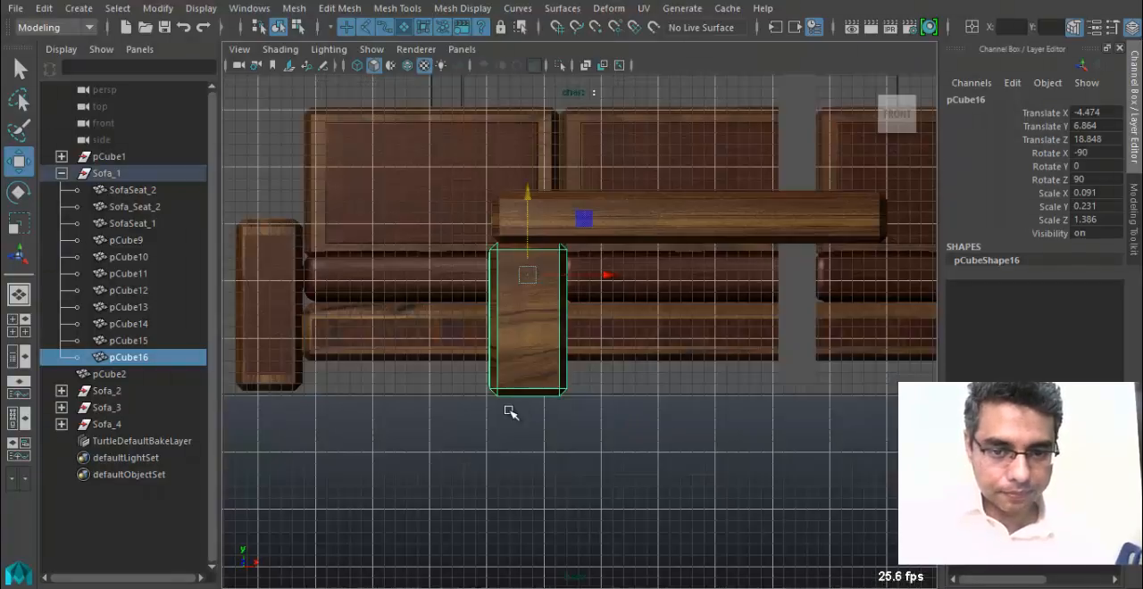
middle_click_drag(533, 323, 546, 340, "alt")
right_click_drag(545, 339, 464, 124)
right_click_drag(411, 289, 541, 182, "alt")
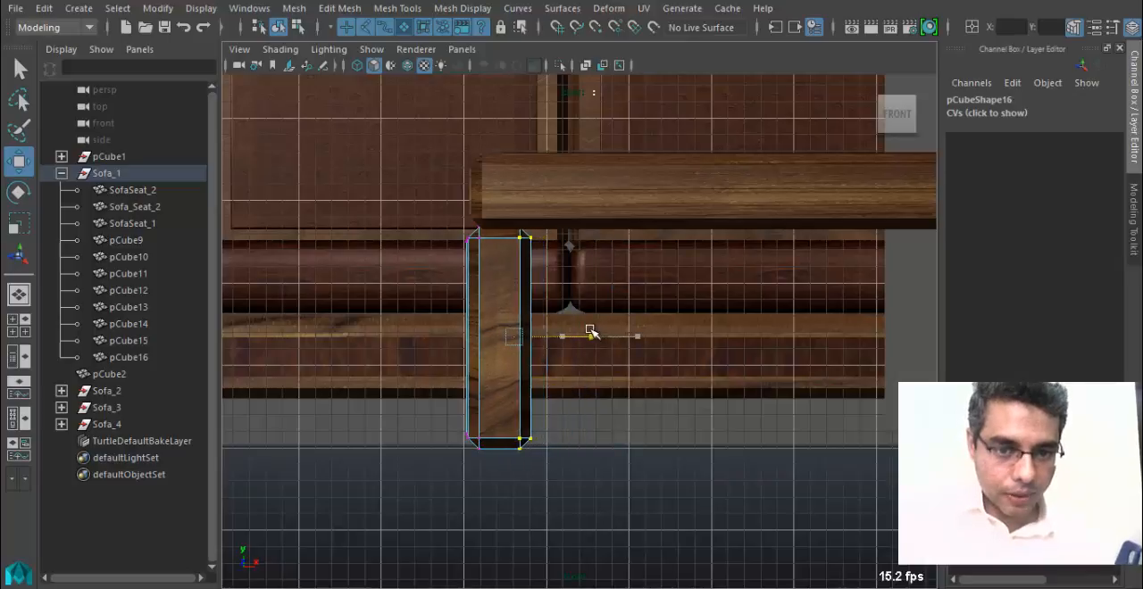
left_click_drag(449, 362, 625, 357, "alt")
Reduce the leg's depth to about 4 units in the side wireframe view by moving one side's vertices along Z.
key("space")
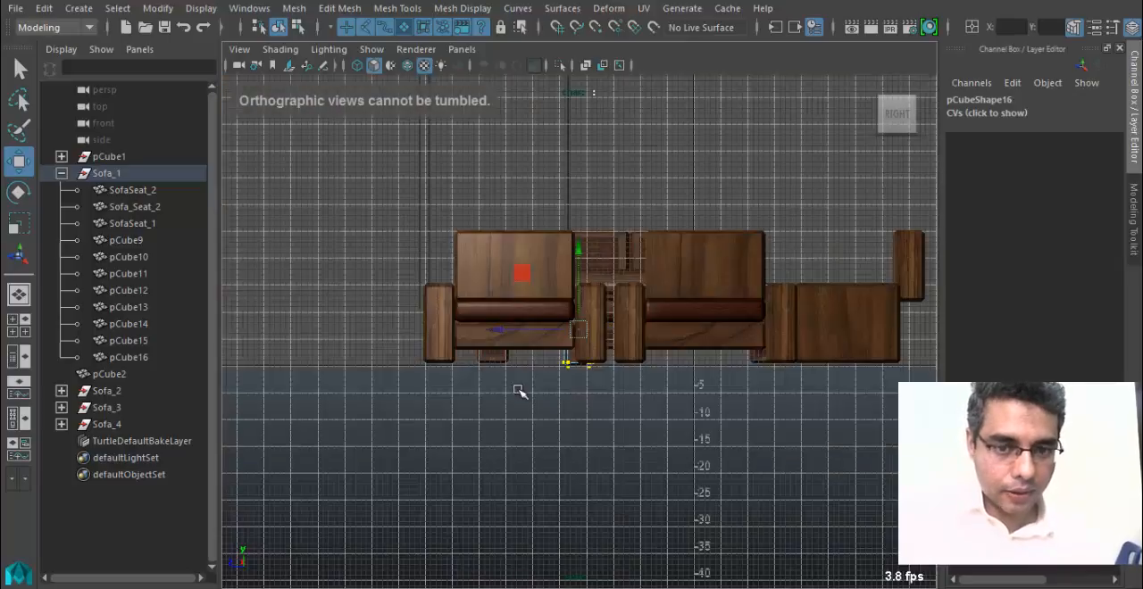
key("4")
key("f")
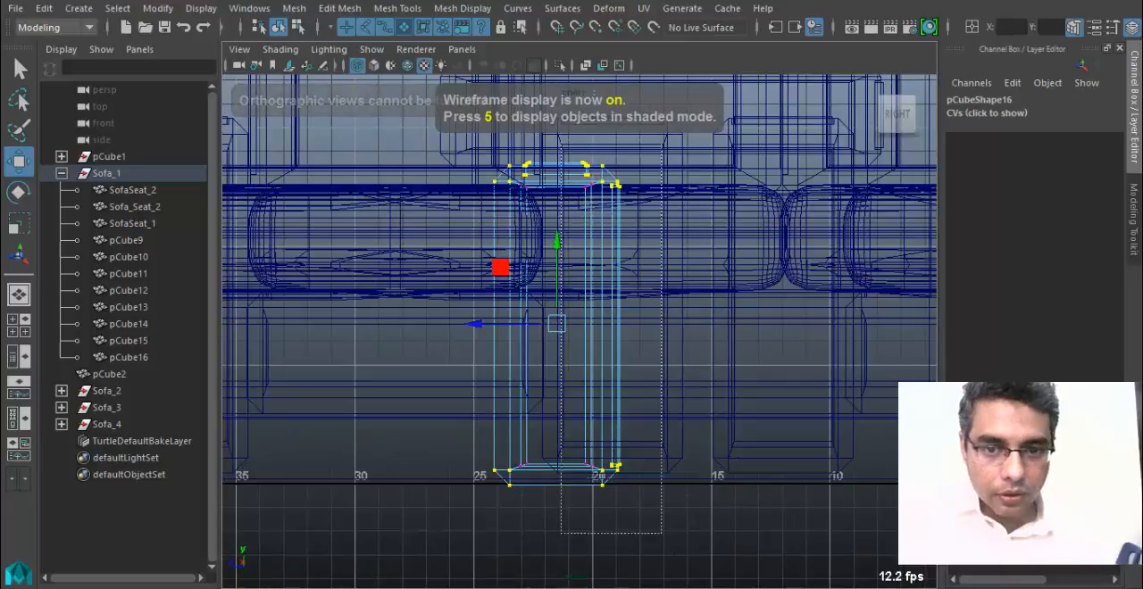
left_click_drag(493, 322, 483, 322)
key("space")
left_click_drag(558, 349, 557, 298)
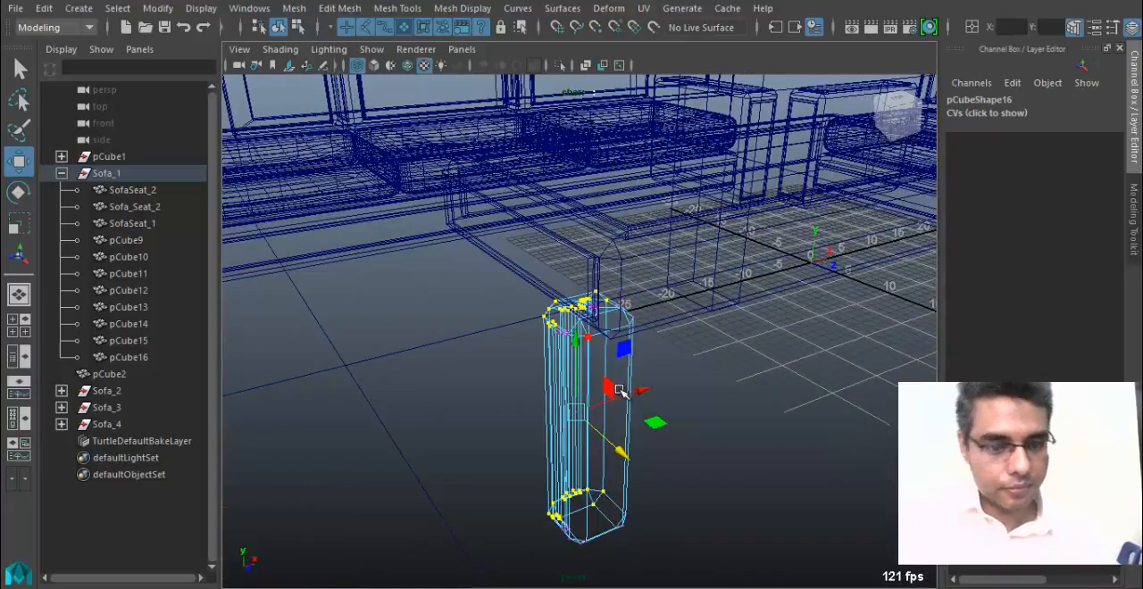
Return the leg to object mode and move it to Translate X -3.482 and Z 20.232 under the tabletop's front corner.
key("5")
mouse_move(602, 363)
right_mouse_down()
mouse_move(666, 114)
mouse_move(682, 101)
right_mouse_up()
left_click(539, 443)
left_click(550, 442)
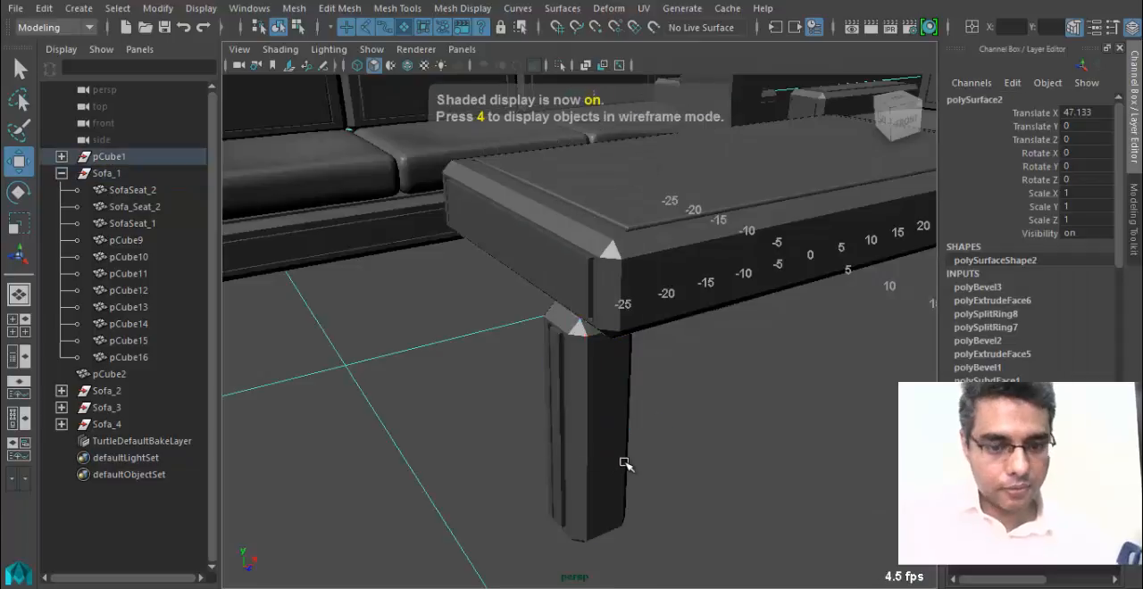
key("6")
left_click(602, 439)
left_click_drag(602, 439, 588, 323, "alt")
left_click_drag(686, 341, 753, 313)
left_click_drag(753, 312, 589, 462, "alt")
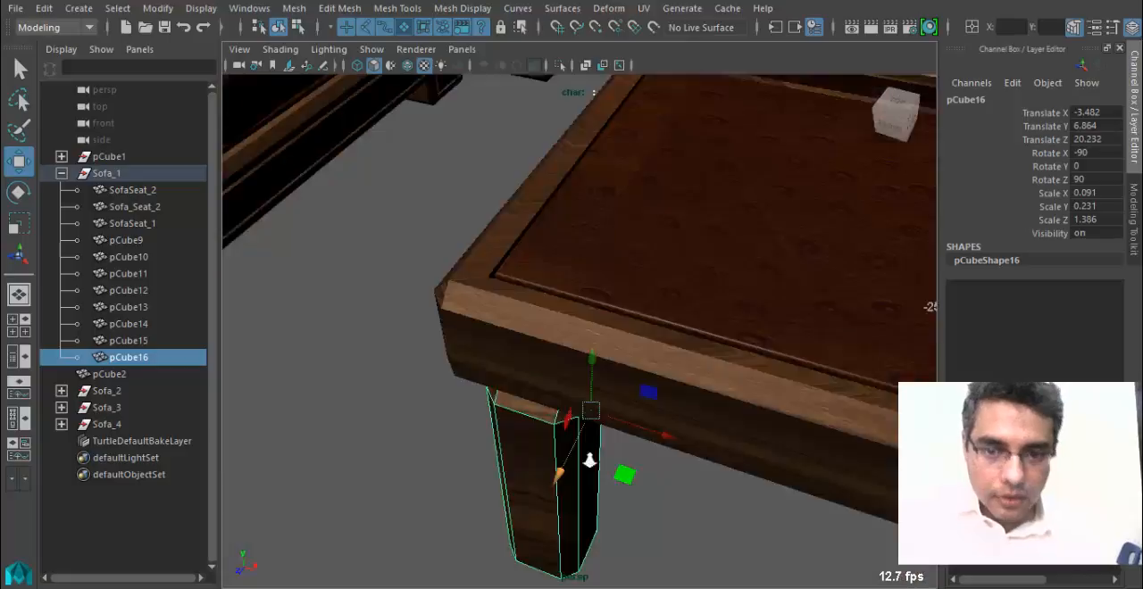
Duplicate the leg and move the copy along X toward the tabletop's other front corner.
right_click_drag(589, 462, 396, 294, "alt")
left_click_drag(395, 294, 489, 280, "alt")
key("ctrl+d")
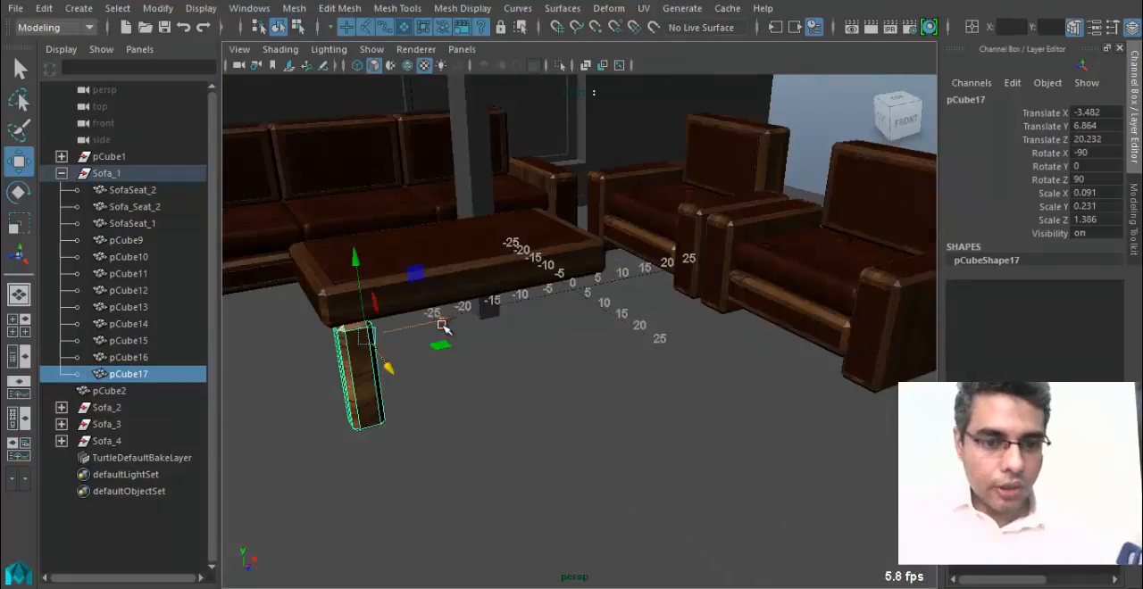
left_click_drag(447, 319, 665, 304)
Adjust the copied leg to Translate X 14.667 in the top wireframe view, within the tabletop's outline.
key("space")
left_click_drag(549, 356, 491, 358)
middle_click_drag(512, 381, 621, 443, "alt")
key("4")
right_click_drag(651, 426, 657, 347, "alt")
middle_click_drag(657, 348, 542, 319, "alt")
right_click_drag(542, 320, 611, 363, "alt")
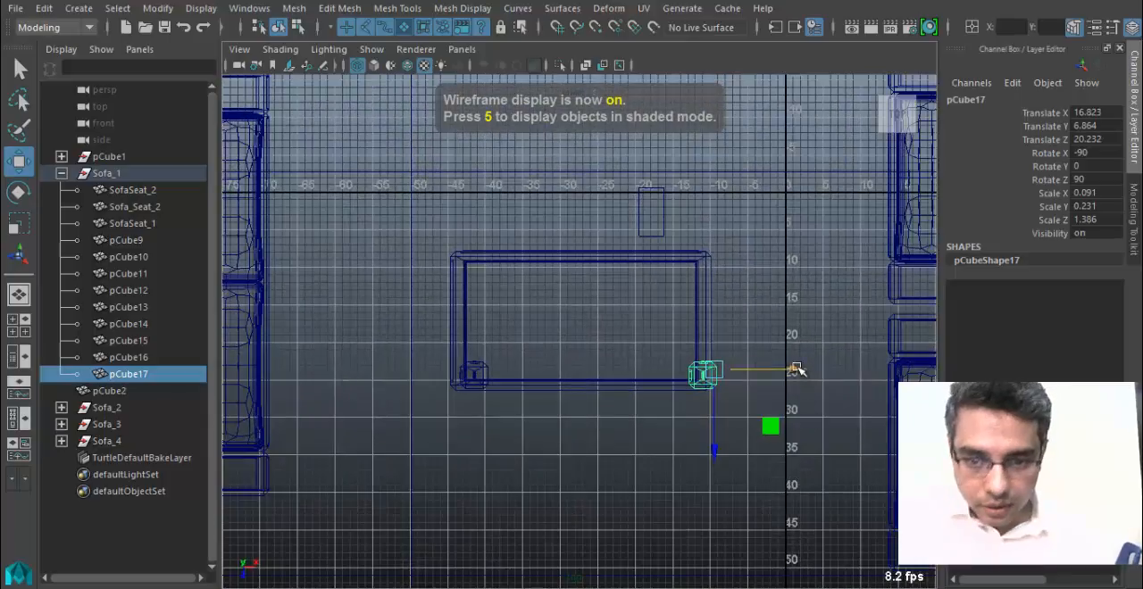
left_click(640, 375, "alt")
scroll(639, 374, "down", 1)
middle_click_drag(638, 374, 490, 293, "alt")
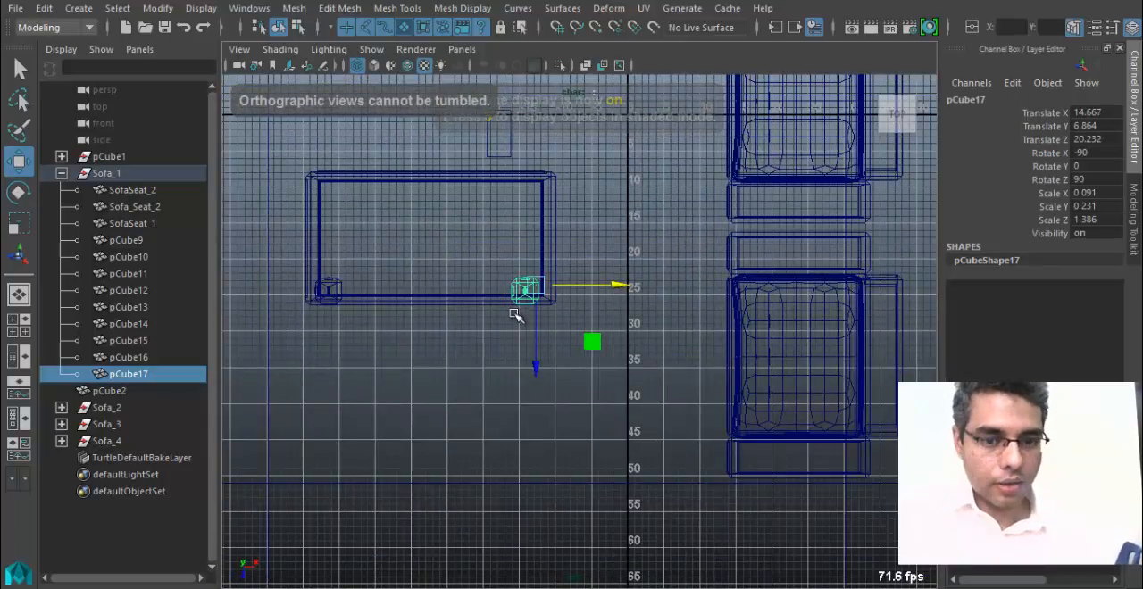
Fine-tune the copied leg to Translate X 15.019 and Z 19.379 inside the tabletop's inner border corner.
key("f")
right_click_drag(513, 313, 541, 363, "alt")
right_click_drag(623, 376, 553, 366, "alt")
middle_click_drag(552, 366, 562, 373, "alt")
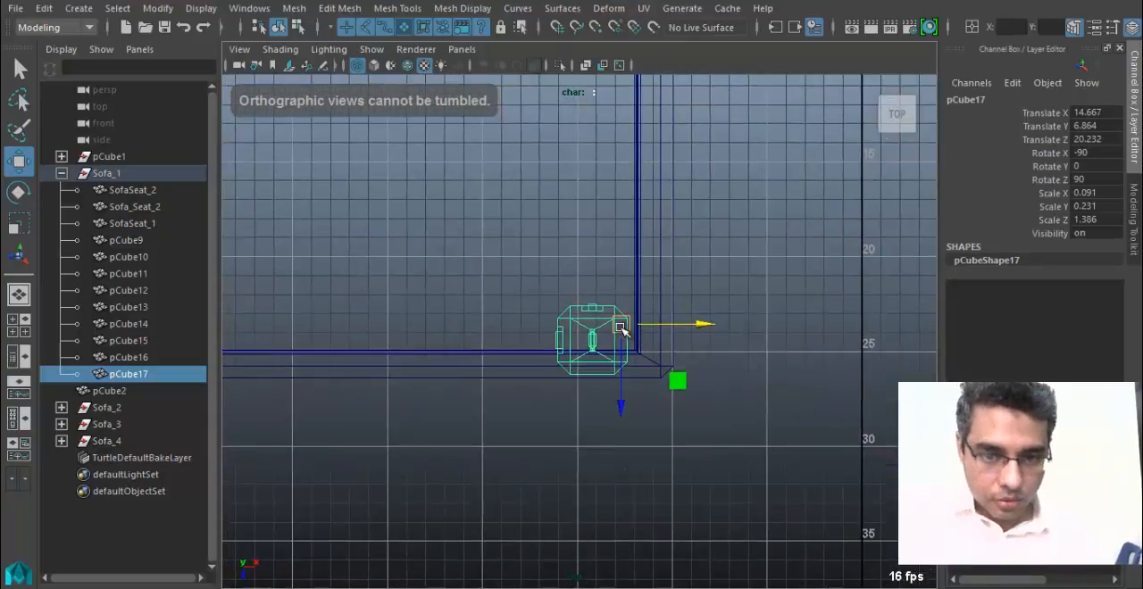
left_click_drag(623, 331, 636, 304)
middle_click_drag(594, 346, 760, 401, "alt")
Move the original front leg to Translate X -3.071 and Z 19.35 inside its inner border corner.
left_click(276, 375)
middle_click_drag(280, 386, 533, 387, "alt")
left_click_drag(534, 390, 533, 355)
middle_click_drag(533, 355, 518, 378, "alt")
Duplicate that leg, move the copy to Translate Z 11.325 at the rear corner, and select the other front leg.
key("ctrl+d")
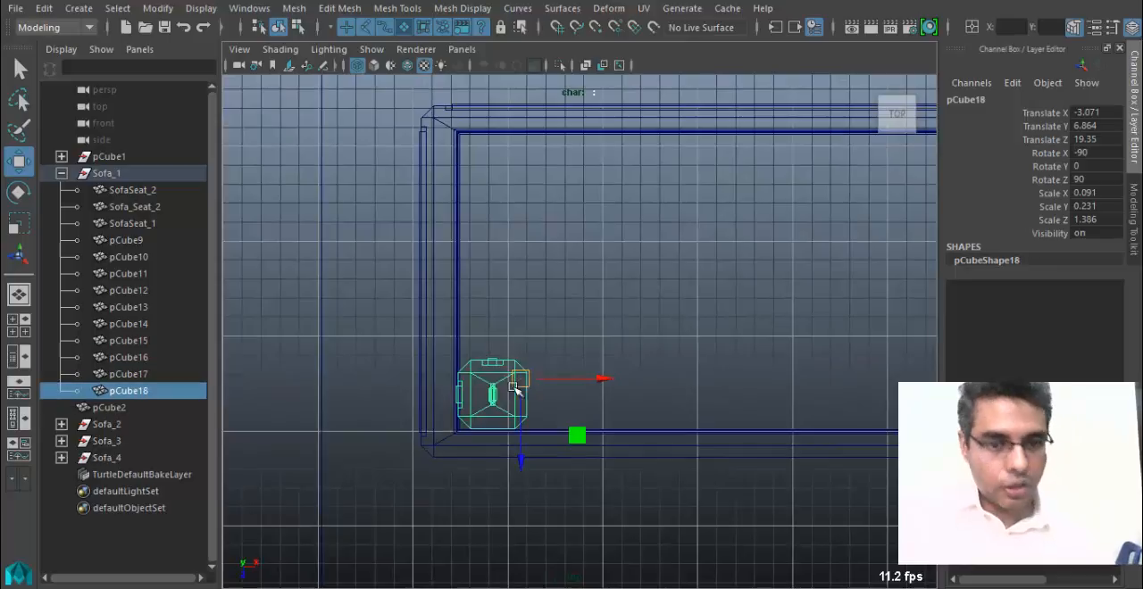
left_click_drag(527, 460, 551, 232)
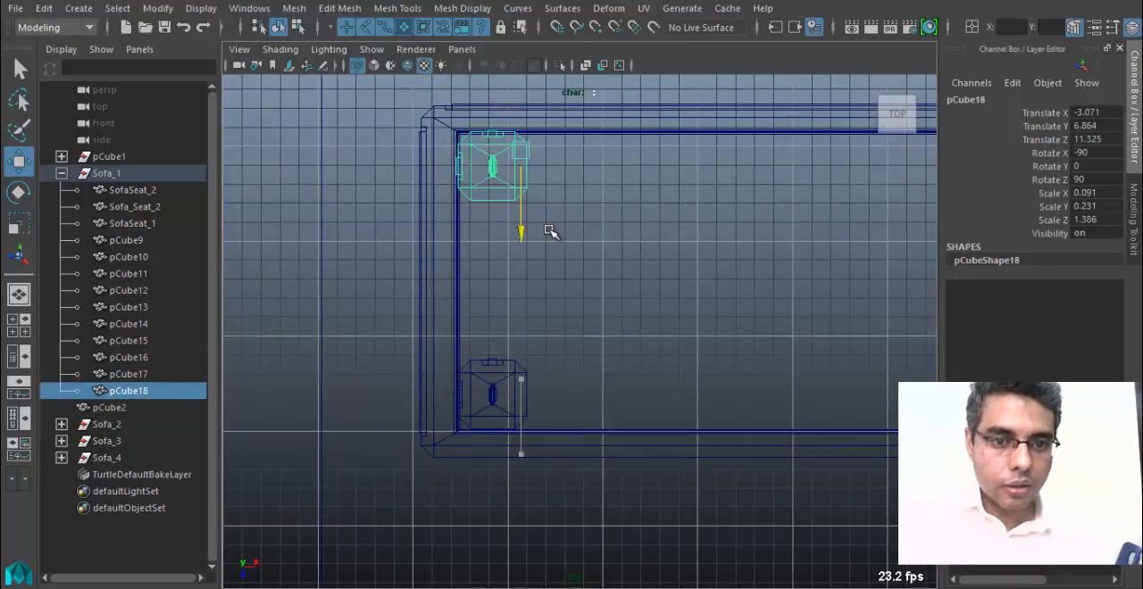
middle_click_drag(616, 260, 601, 344, "alt")
left_click(739, 404)
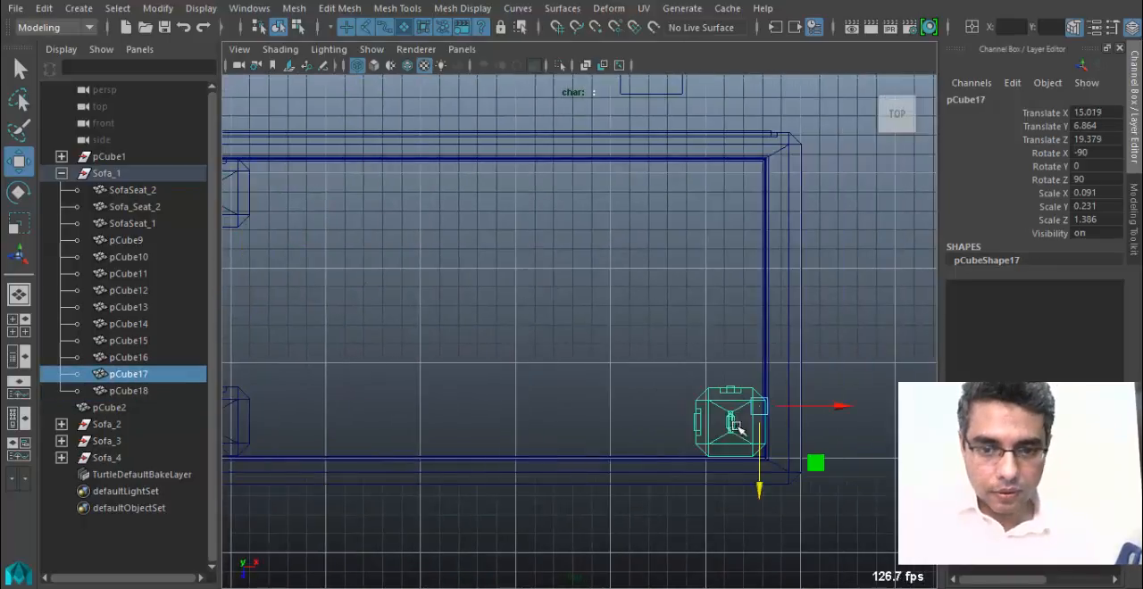
Duplicate a table leg and place the copy in the remaining rear corner at Translate X 14.961 and Z 11.325.
middle_click_drag(736, 419, 775, 354, "alt")
middle_click_drag(318, 270, 560, 350, "alt")
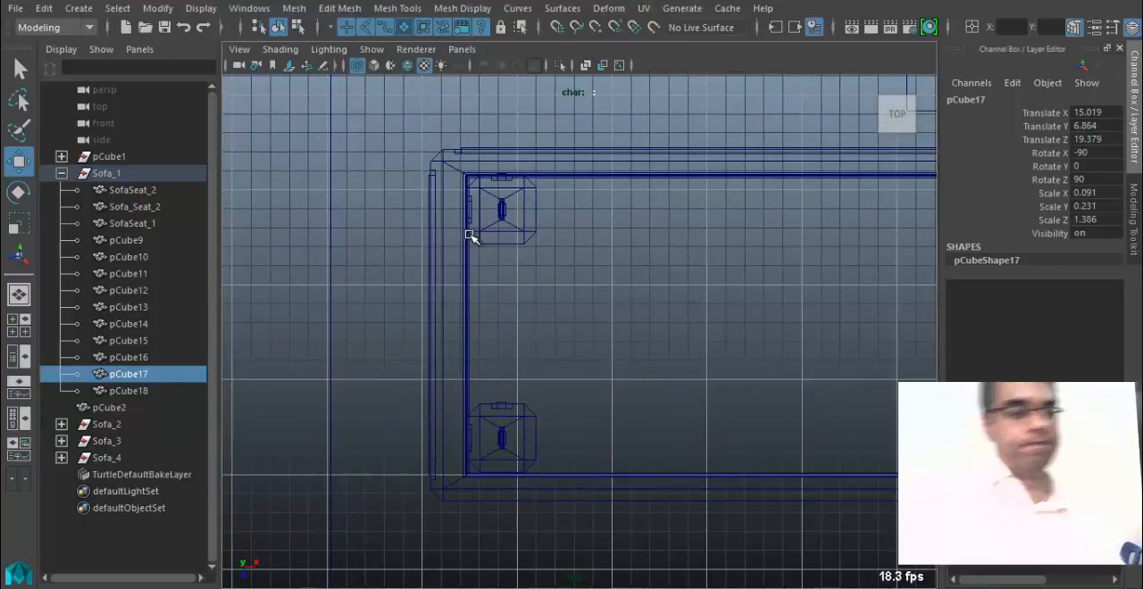
middle_click_drag(697, 293, 483, 331, "alt")
middle_click_drag(665, 406, 590, 346, "alt")
key("ctrl+d")
left_click_drag(741, 417, 751, 178)
key("space")
left_click_drag(672, 252, 615, 198)
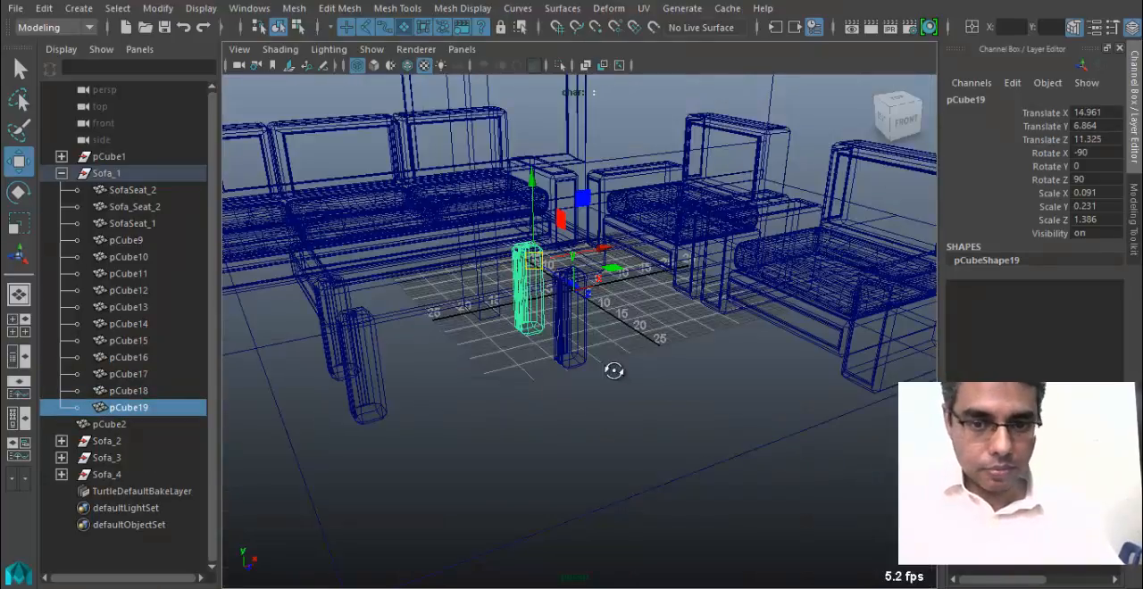
Display the perspective view with textures and examine the orientation of all four table legs from several sides.
key("5")
key("6")
right_click_drag(491, 393, 572, 389, "alt")
middle_click_drag(572, 389, 656, 390, "alt")
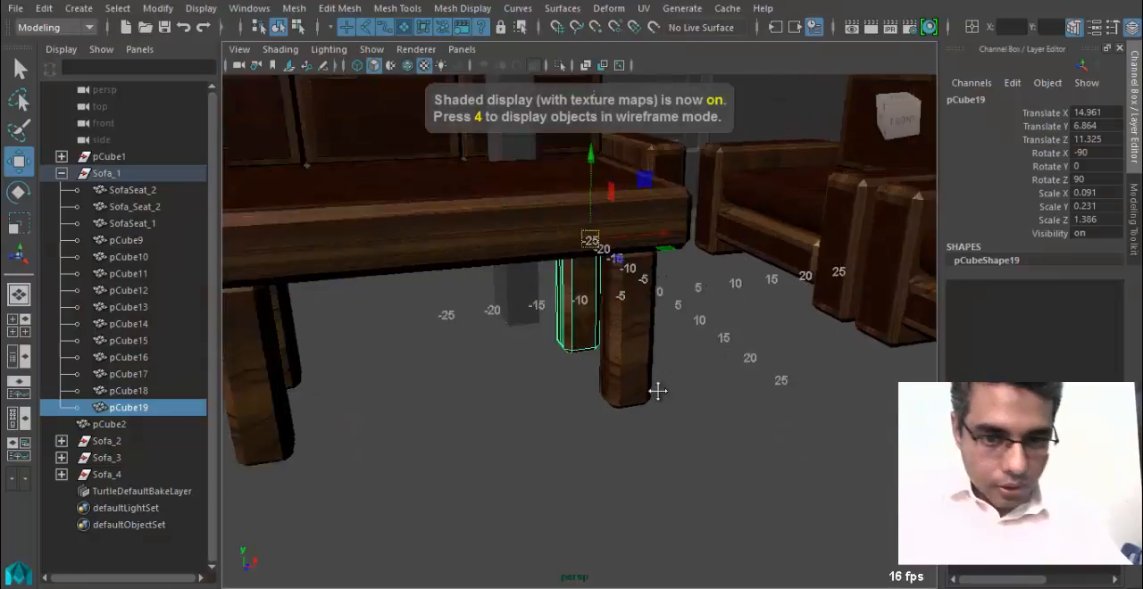
left_click_drag(464, 384, 572, 386, "alt")
right_click_drag(572, 386, 661, 407, "alt")
left_click_drag(604, 440, 615, 375, "alt")
left_click(656, 397)
mouse_move(581, 413)
left_mouse_down("alt")
mouse_move(496, 447)
mouse_move(563, 436)
mouse_move(648, 309)
left_mouse_up("alt")
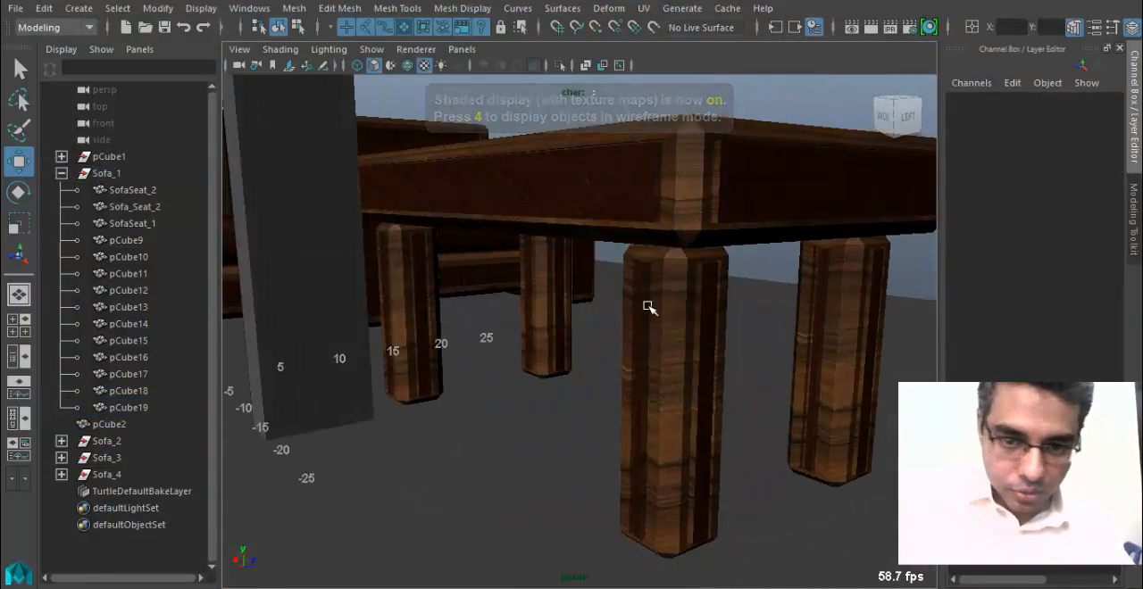
left_click_drag(870, 413, 396, 465, "alt")
Select the coffee table's front-left leg and center its pivot.
left_click(321, 363)
key("e")
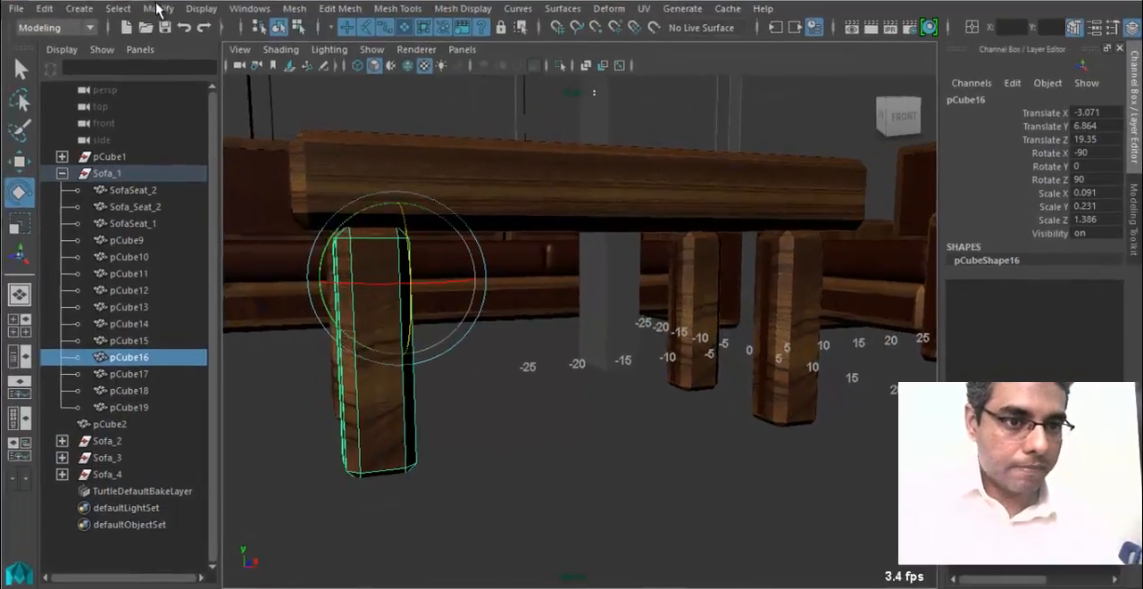
left_click(157, 8)
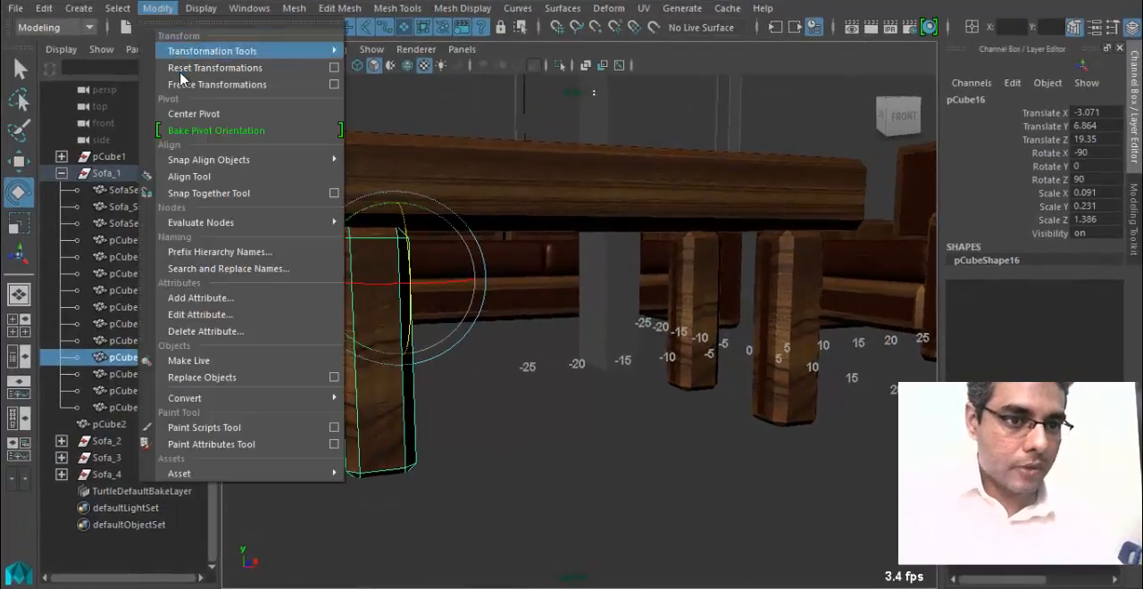
left_click(194, 113)
Rotate the front-left leg about its vertical axis and set its Rotate X to 0.
left_click_drag(349, 360, 408, 366)
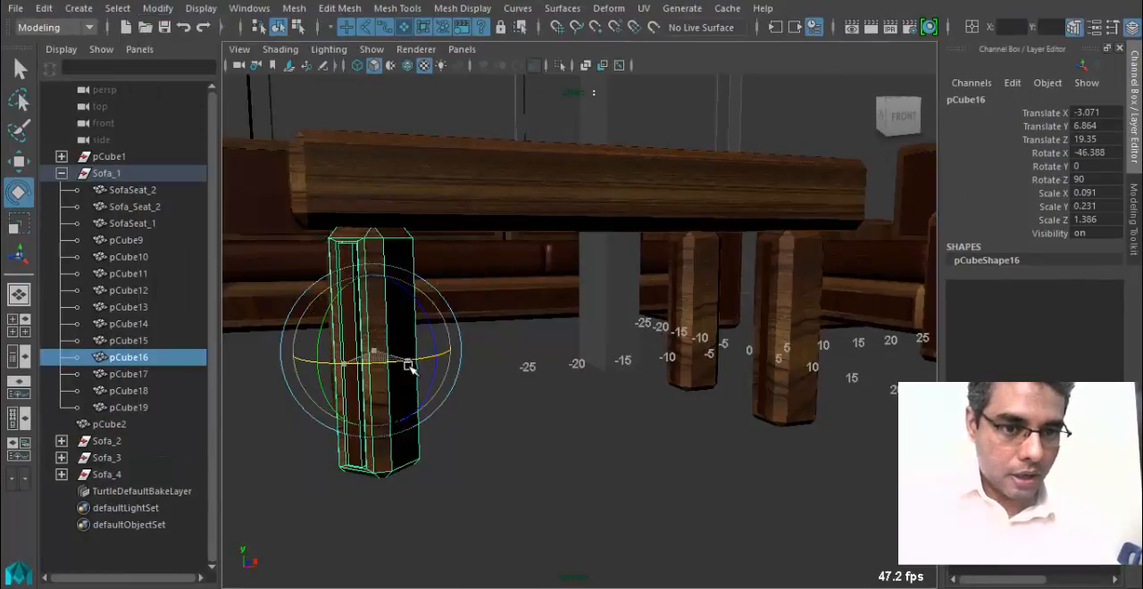
left_click(1097, 153)
type("0")
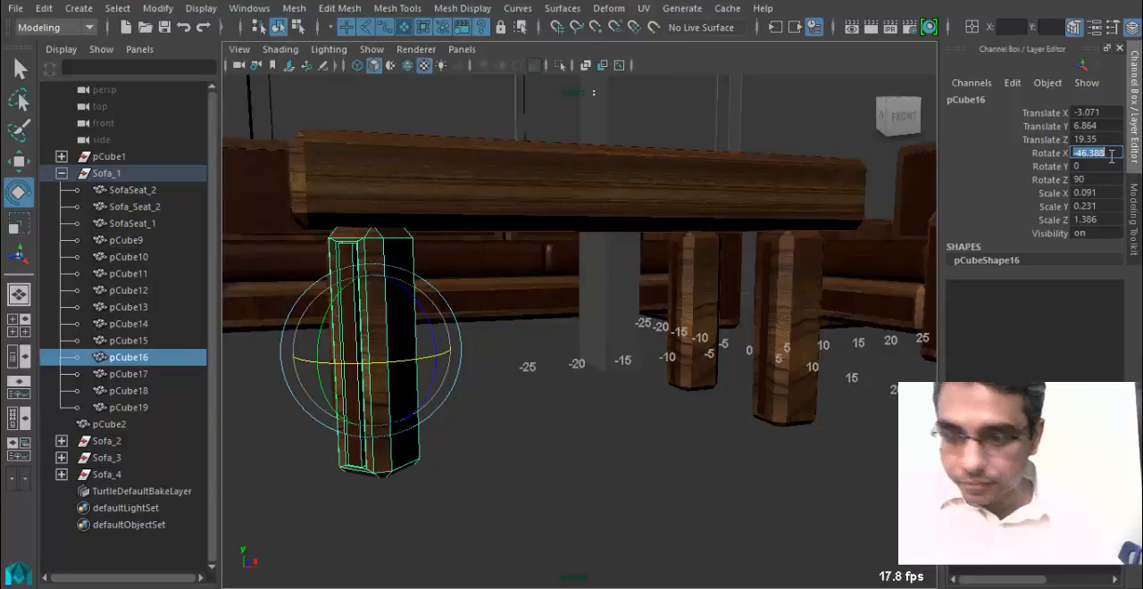
key("Return")
left_click_drag(594, 300, 657, 313, "alt")
key("q")
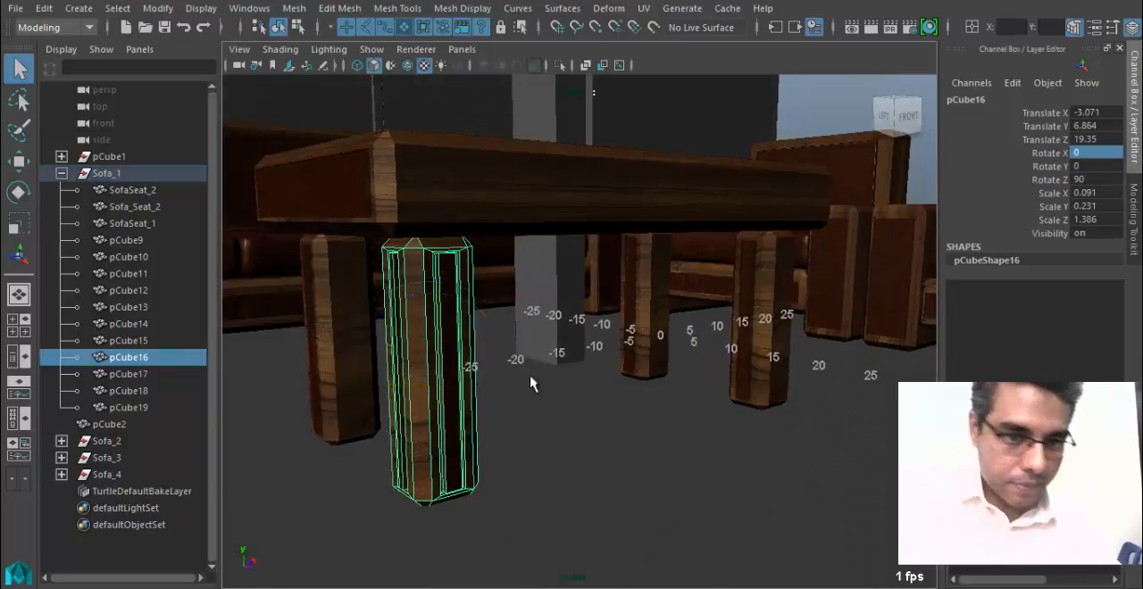
Select the rear-right table leg and set its Rotate X to 180 so its grooves face outward.
left_click_drag(470, 395, 484, 404, "alt")
left_click(674, 427)
left_click_drag(674, 427, 575, 417, "alt")
left_click(531, 408)
key("e")
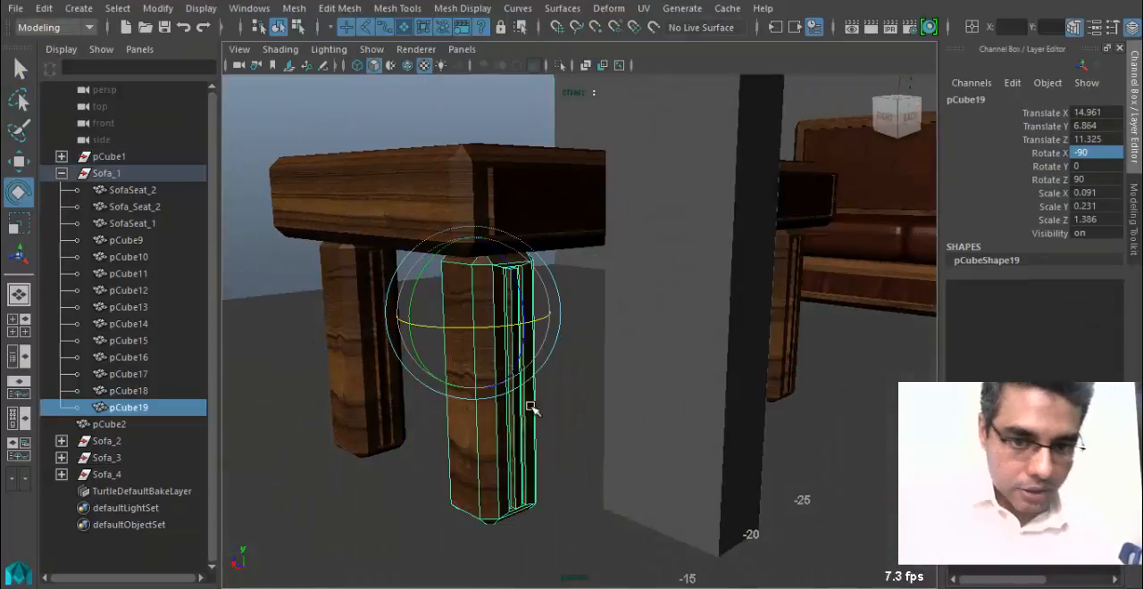
left_click_drag(530, 323, 402, 321)
left_click(1093, 139)
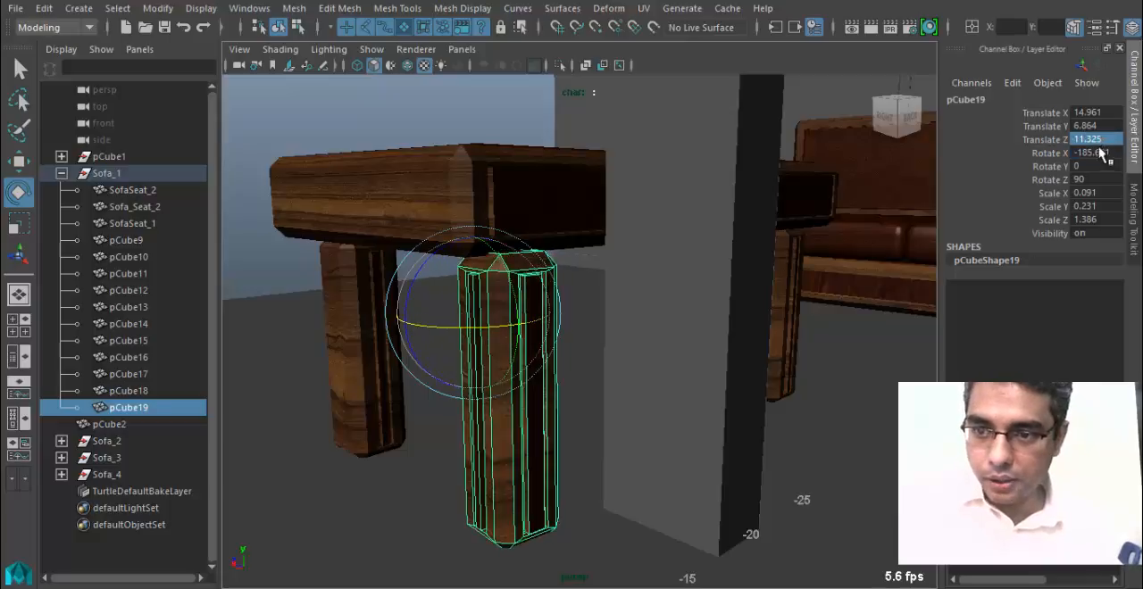
left_click(1094, 153)
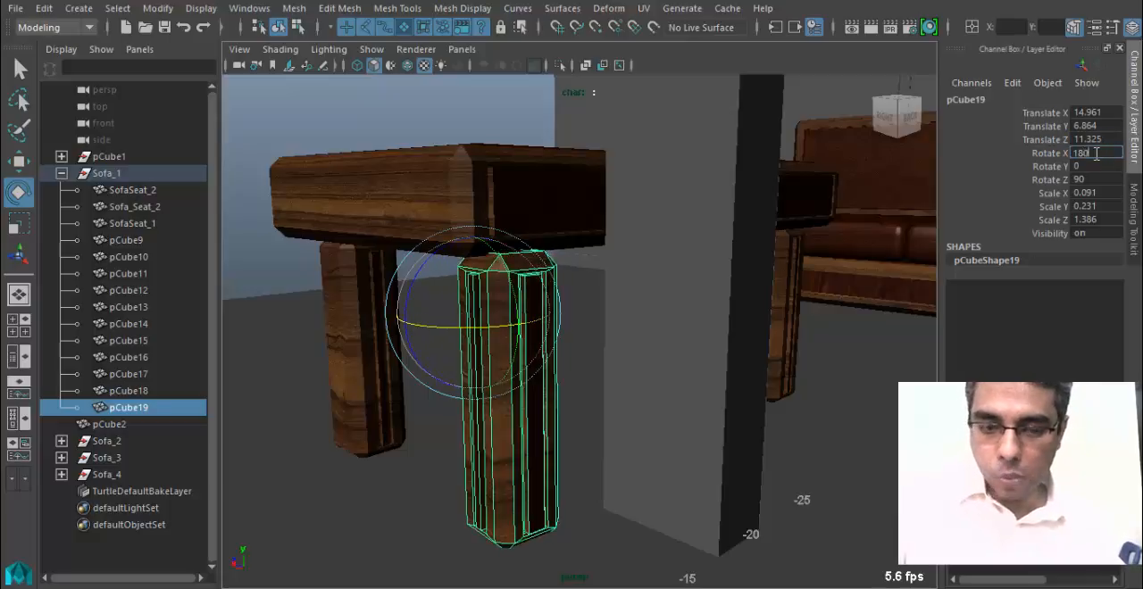
key("Return")
Move the rear-right leg along Z to Translate Z 12.733 under the tabletop.
left_click_drag(506, 372, 629, 387, "alt")
key("w")
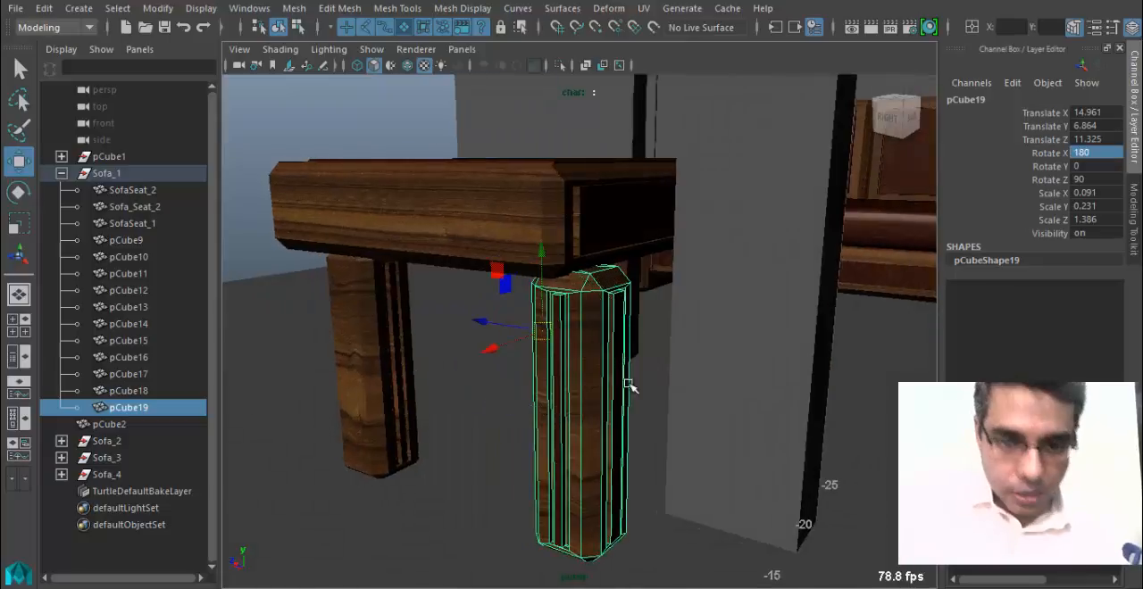
left_click_drag(484, 324, 730, 373)
Try a Rotate X value of 0 on the table's front-right leg.
left_click(415, 330)
key("e")
left_click_drag(602, 235, 852, 221)
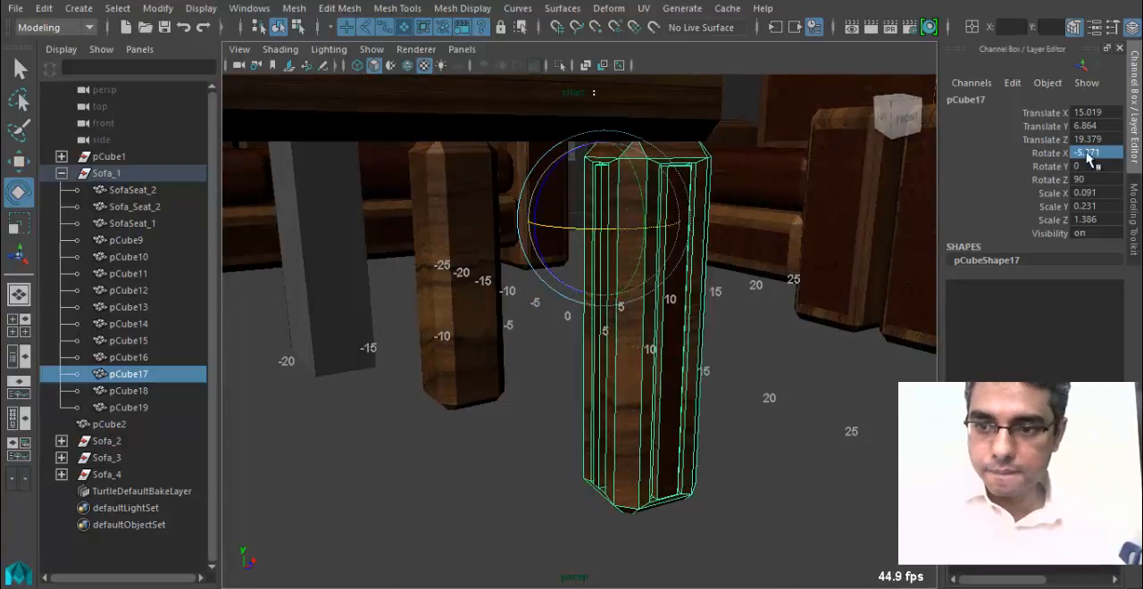
type("0")
key("Return")
key("f")
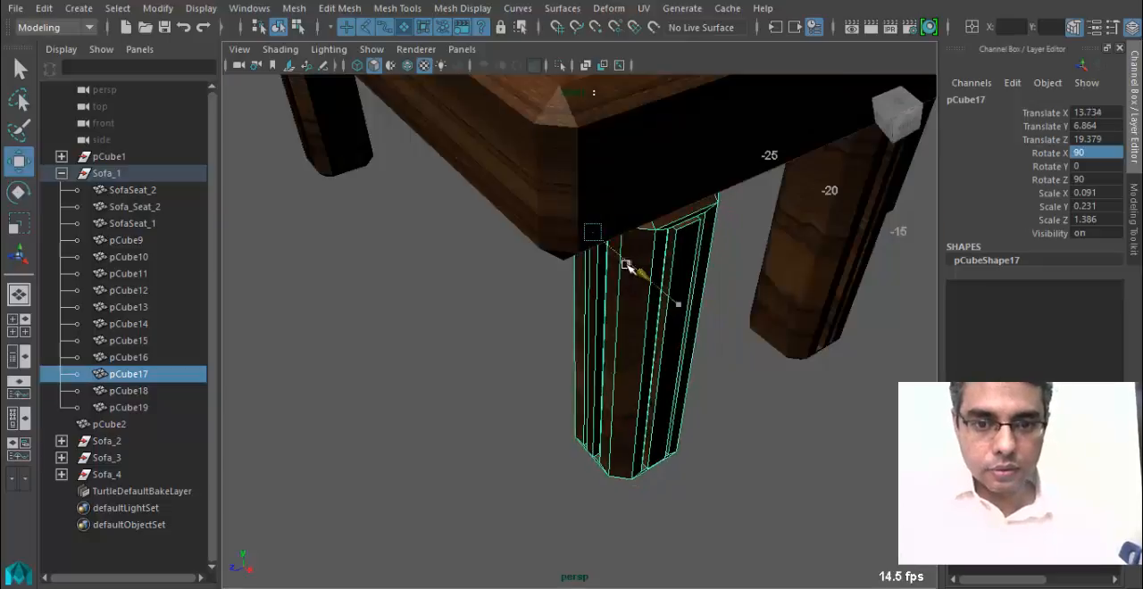
Set the front-right leg's Rotate X to 90 and reposition it inside the tabletop's inner border corner in the top wireframe view.
key("space")
left_click_drag(627, 259, 572, 277)
key("4")
middle_click_drag(579, 335, 418, 268, "alt")
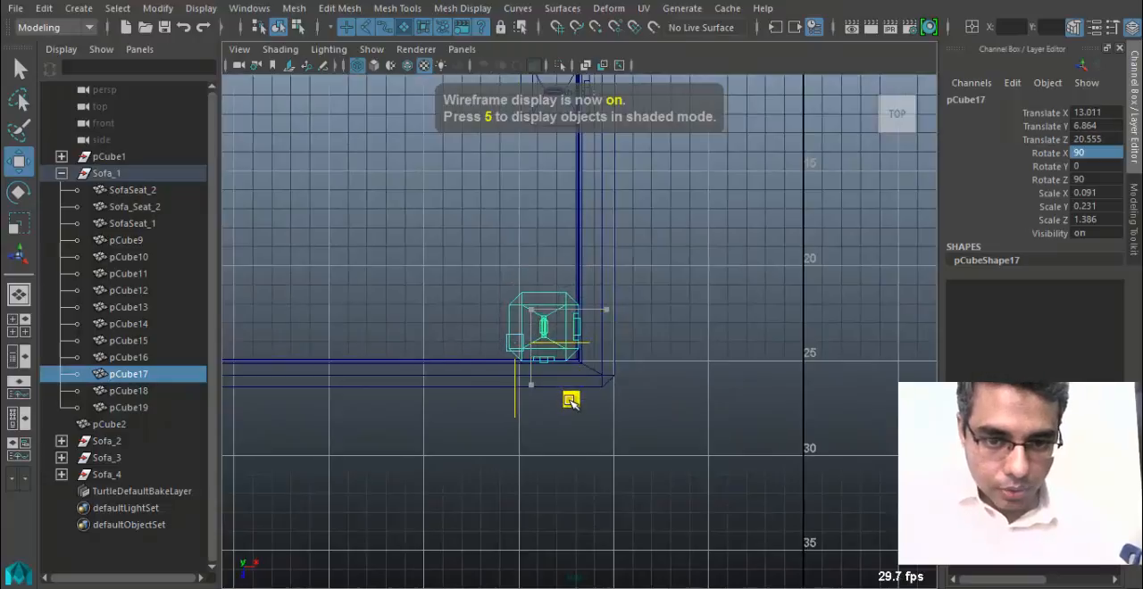
left_click_drag(572, 402, 566, 400)
Move the rear-right leg to Translate X 14.52 so it fits inside the tabletop's inner border corner.
middle_click_drag(556, 102, 573, 309, "alt")
left_click(575, 291)
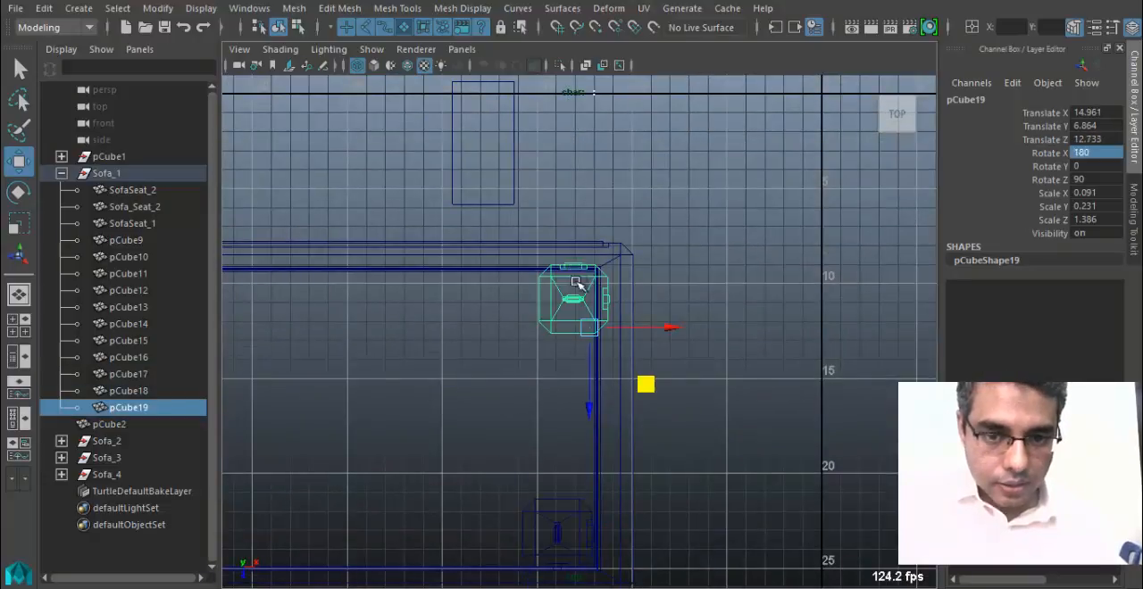
middle_click_drag(507, 360, 628, 312, "alt")
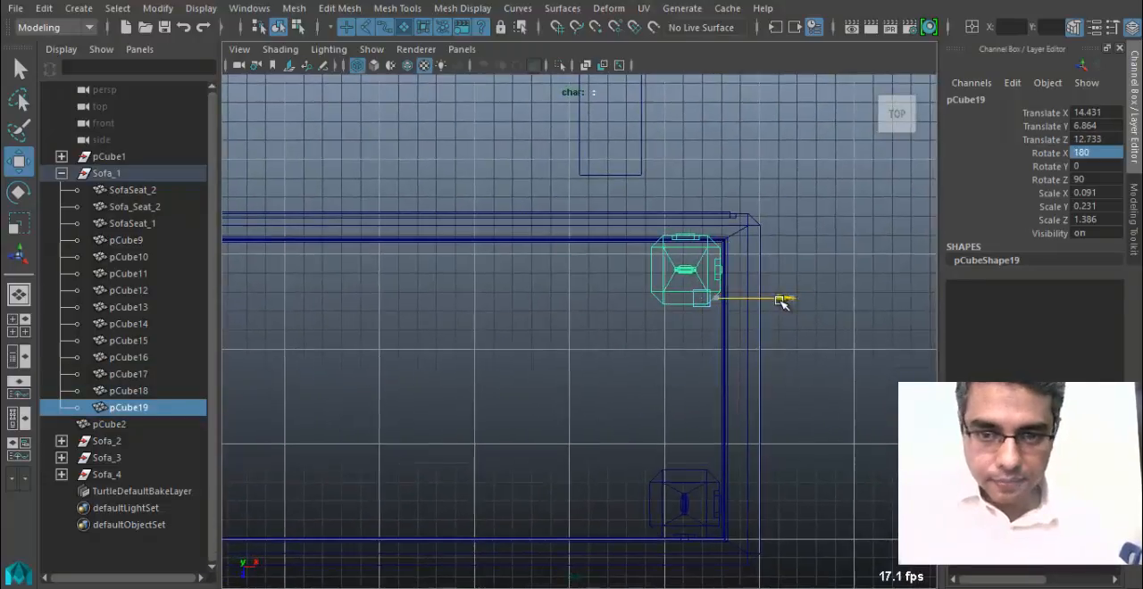
middle_click_drag(413, 355, 641, 368, "alt")
middle_click_drag(594, 536, 571, 147, "alt")
Return to the textured perspective view and examine the coffee table and its legs from several angles.
key("space")
left_click_drag(564, 275, 564, 231)
left_click_drag(635, 341, 643, 291, "alt")
key("5")
right_click_drag(687, 330, 617, 337, "alt")
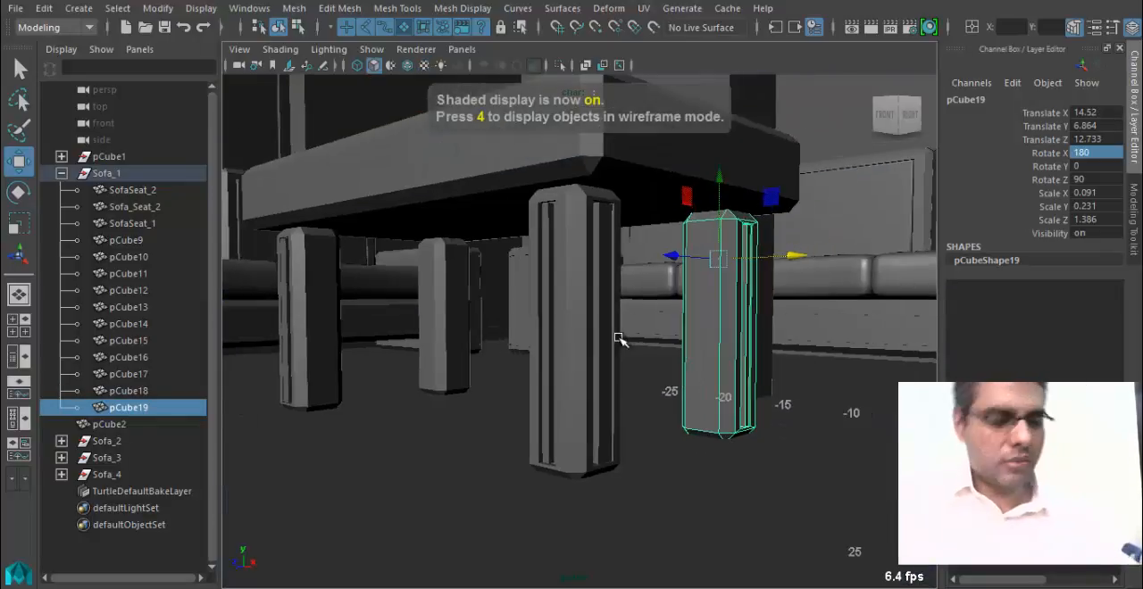
key("6")
left_click_drag(654, 336, 569, 353, "alt")
right_click_drag(568, 353, 432, 336, "alt")
left_click_drag(431, 336, 376, 316, "alt")
left_click_drag(486, 320, 536, 319, "alt")
right_click_drag(536, 365, 585, 421, "alt")
left_click_drag(585, 422, 472, 385, "alt")
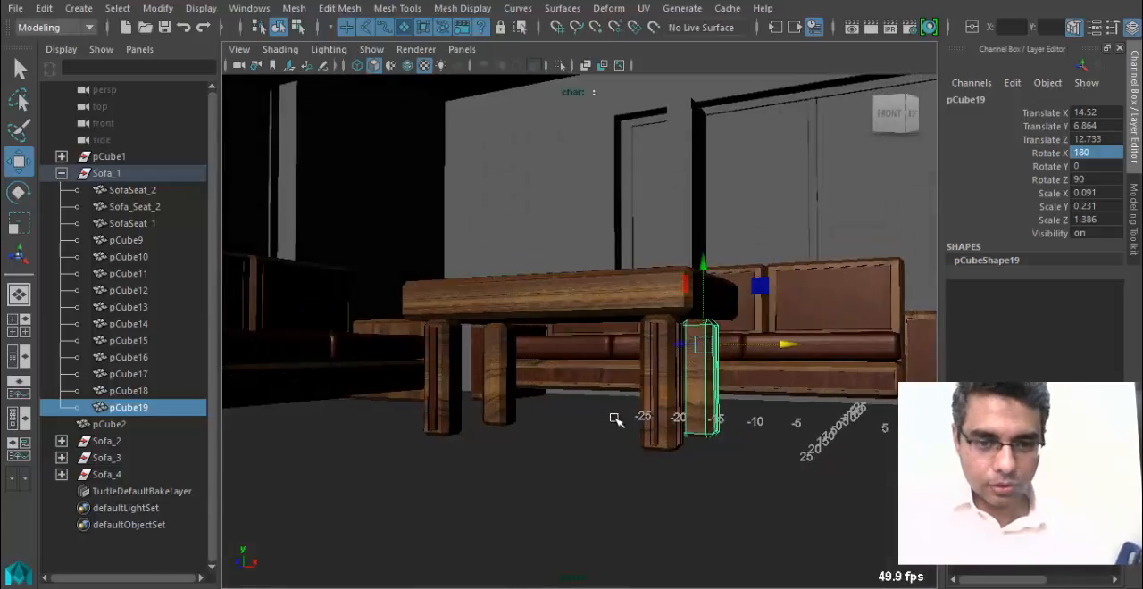
right_click_drag(615, 421, 497, 487, "alt")
left_click_drag(498, 488, 607, 402, "alt")
Select the room shell, open its Lambert material's attributes and rename the material Walls_MT.
left_click(598, 368)
middle_click_drag(598, 369, 693, 412, "alt")
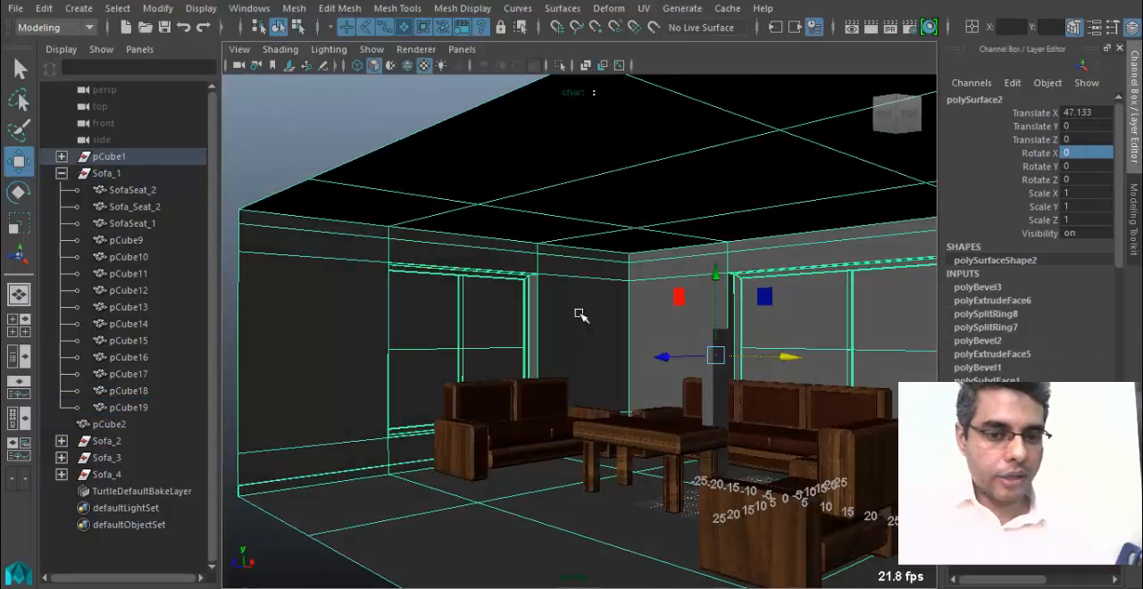
right_click_drag(580, 316, 595, 534)
left_click(600, 291)
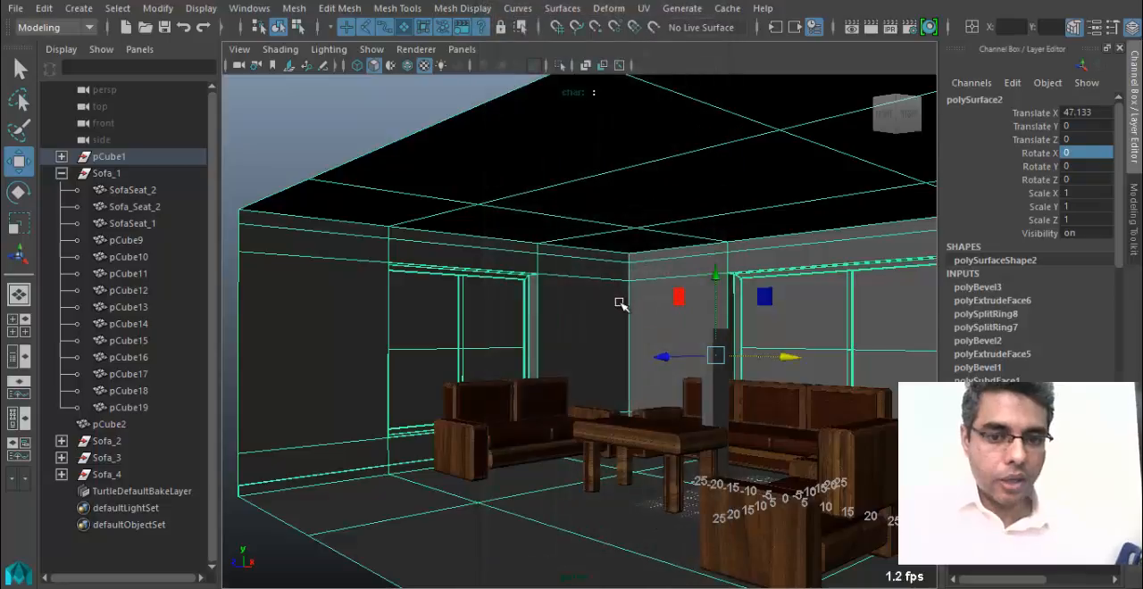
double_click(939, 141)
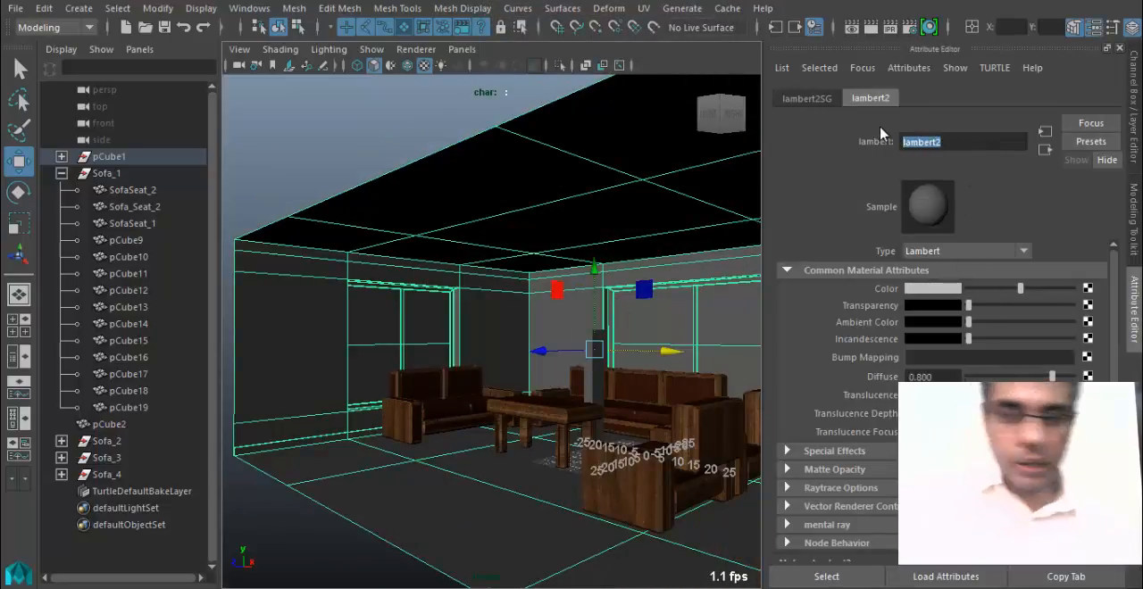
type("Walls_MT")
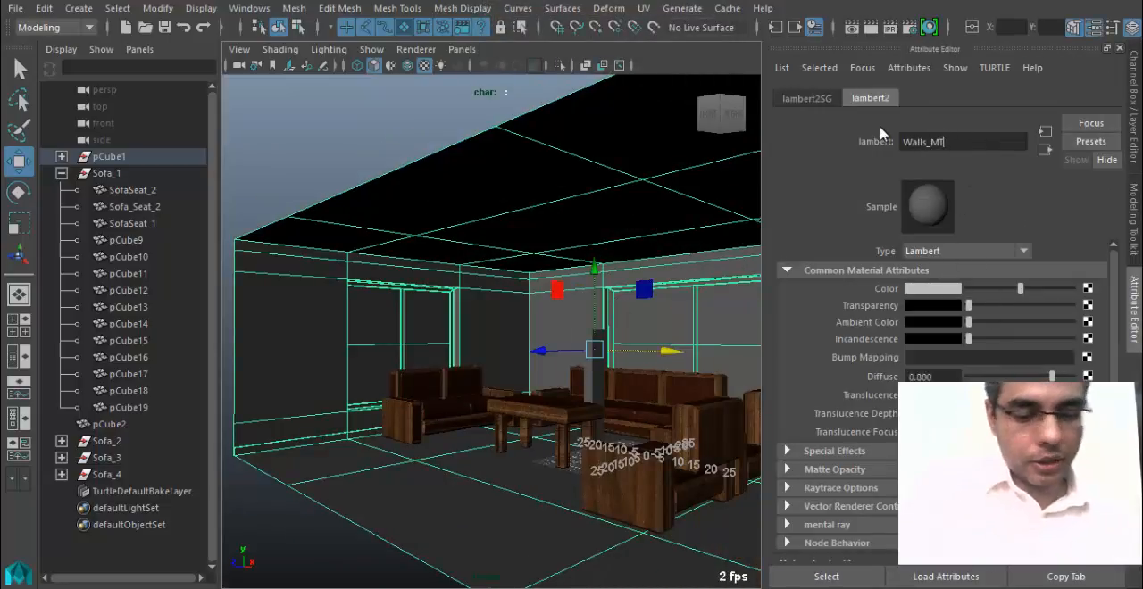
key("Return")
Set the Walls_MT color to a tan with hue 36.923 and saturation 0.462.
left_click(938, 289)
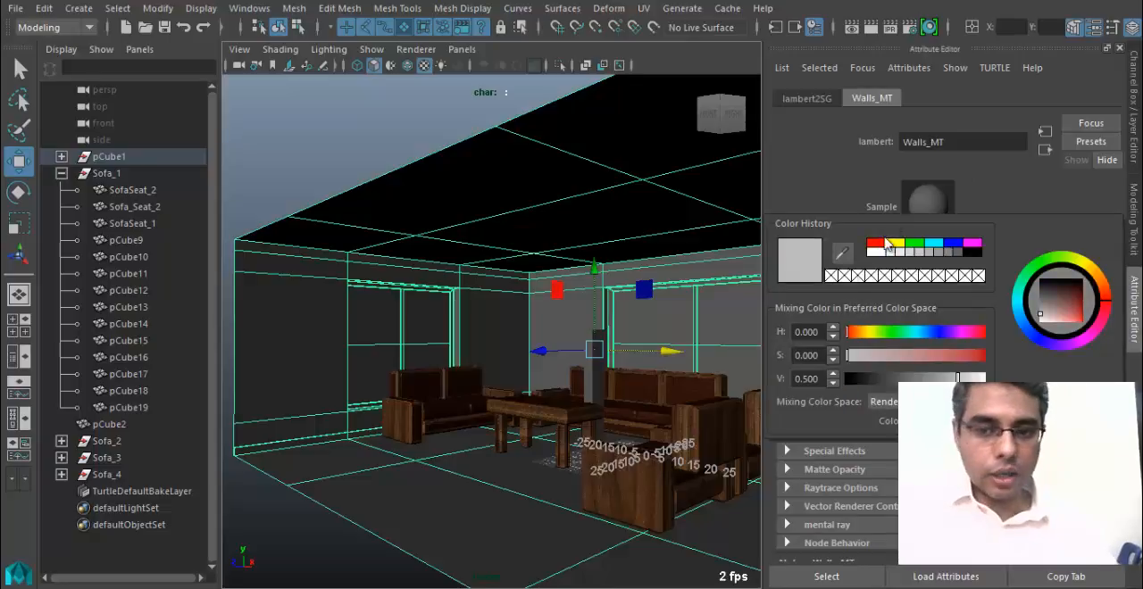
left_click(861, 333)
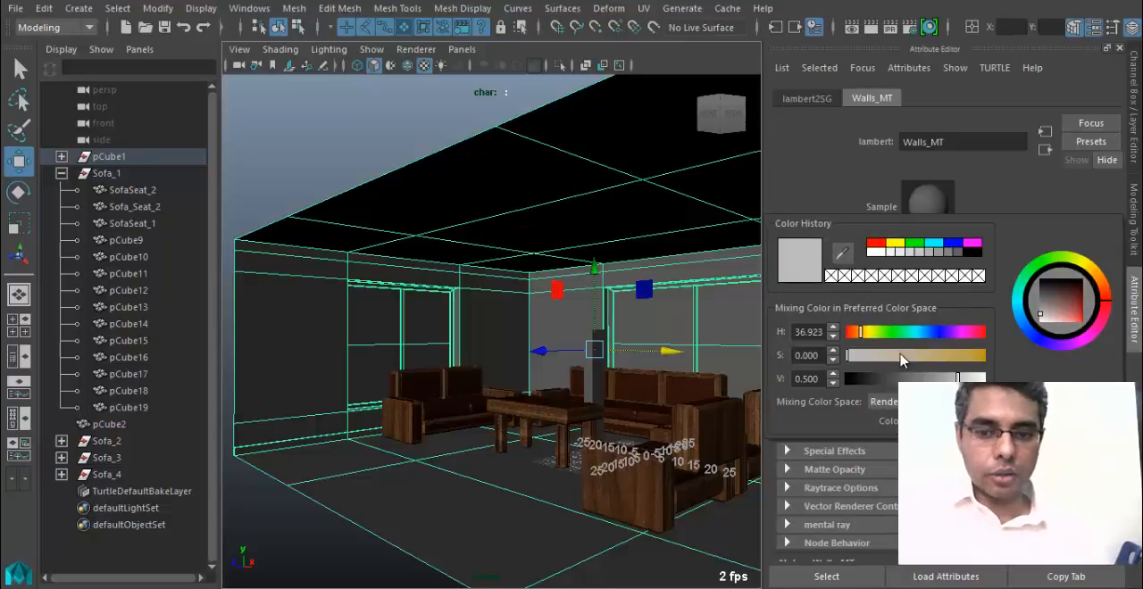
left_click_drag(944, 359, 913, 359)
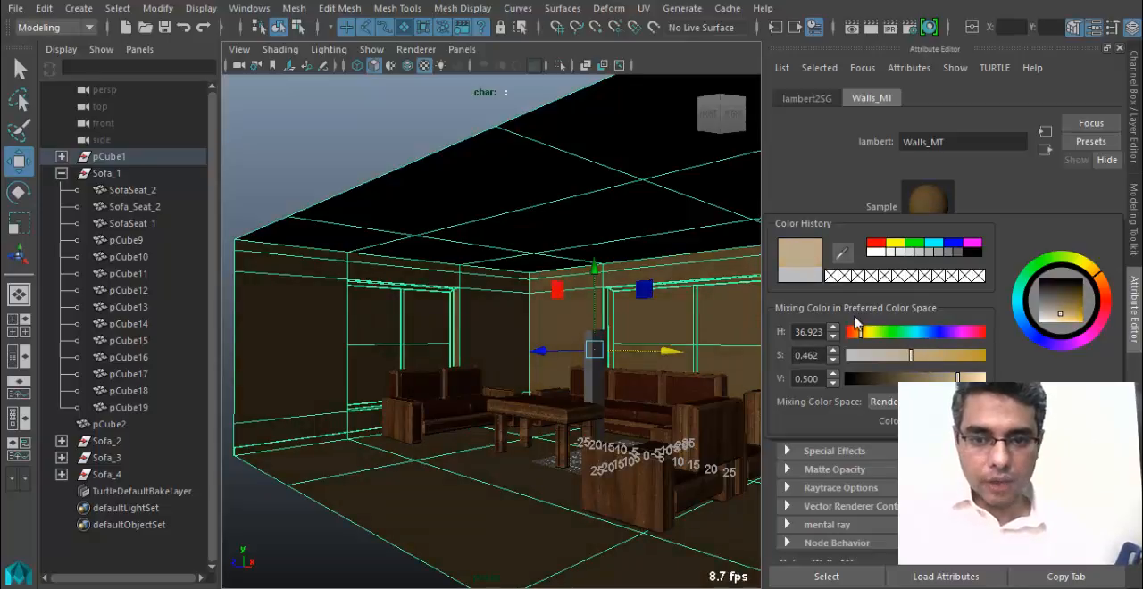
middle_click_drag(525, 388, 439, 362, "alt")
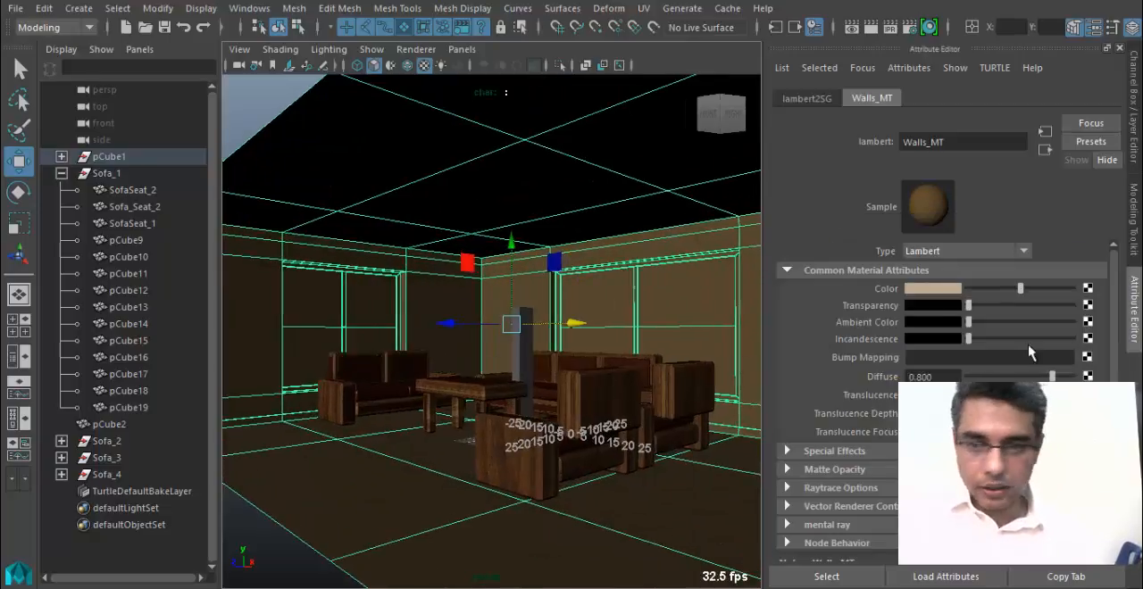
middle_click_drag(565, 345, 512, 347, "alt")
right_click_drag(513, 347, 571, 345, "alt")
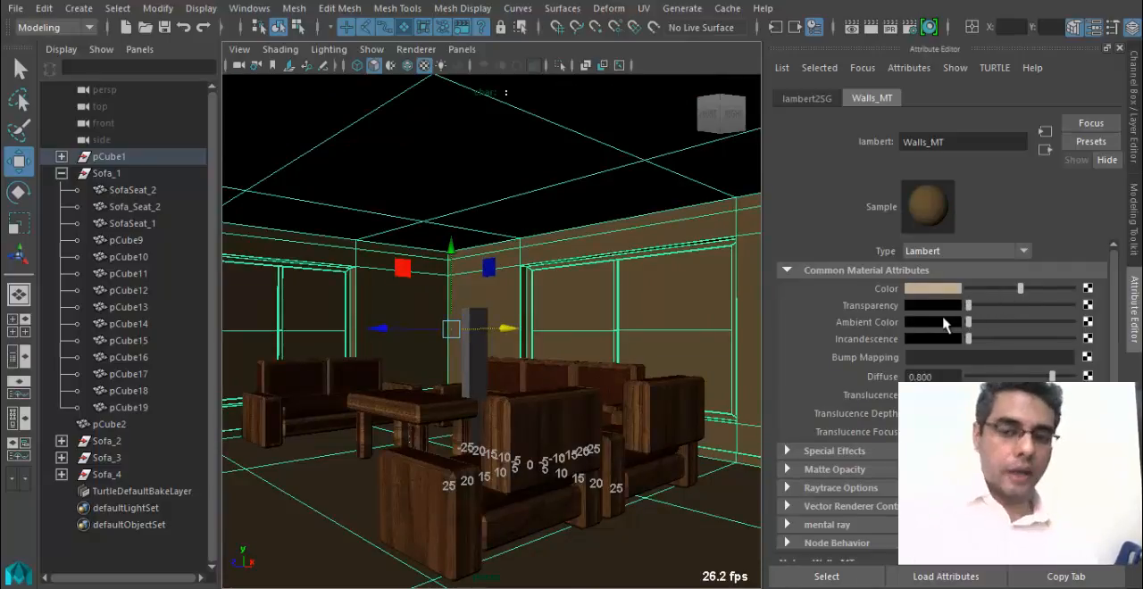
Raise the Walls_MT transparency slightly and brighten its ambient color to a light grey.
mouse_move(968, 305)
left_mouse_down()
mouse_move(1074, 308)
mouse_move(971, 319)
left_mouse_up()
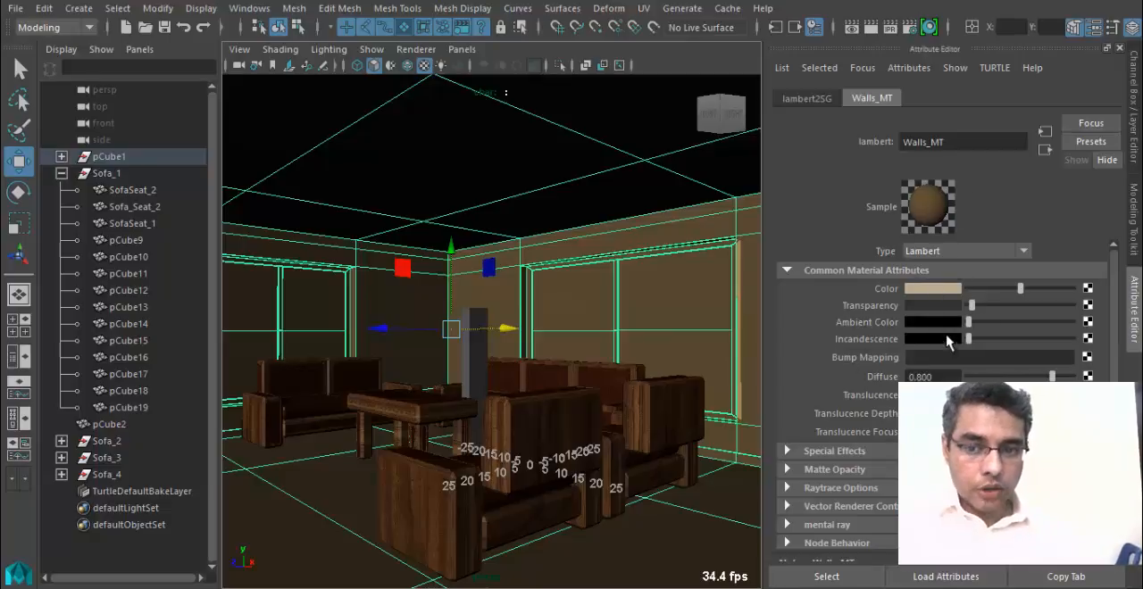
left_click_drag(969, 322, 1010, 327)
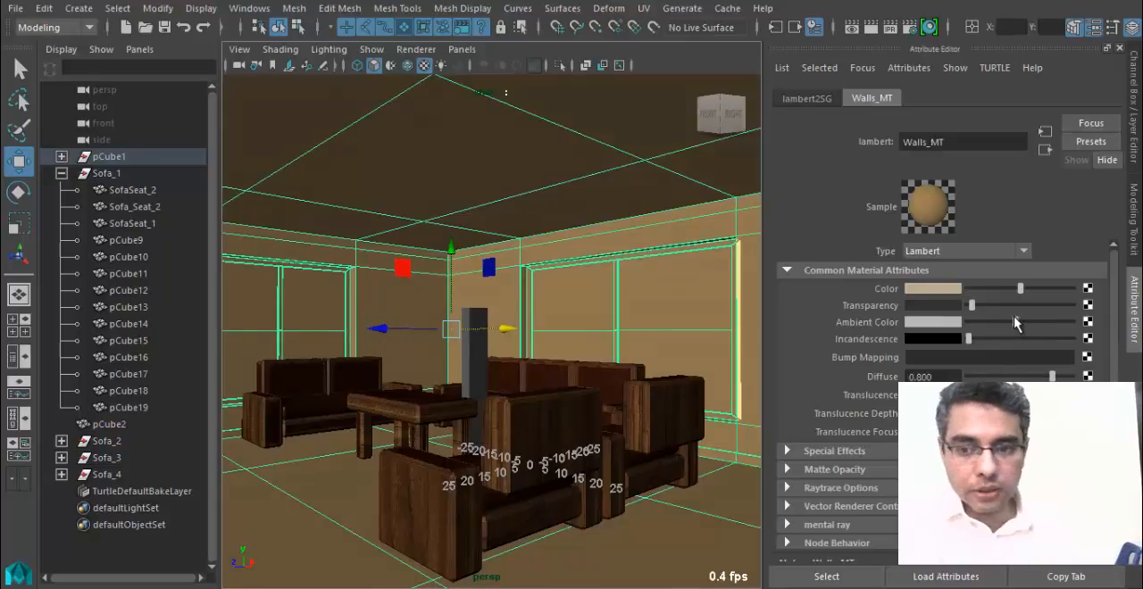
left_click_drag(1016, 322, 1008, 322)
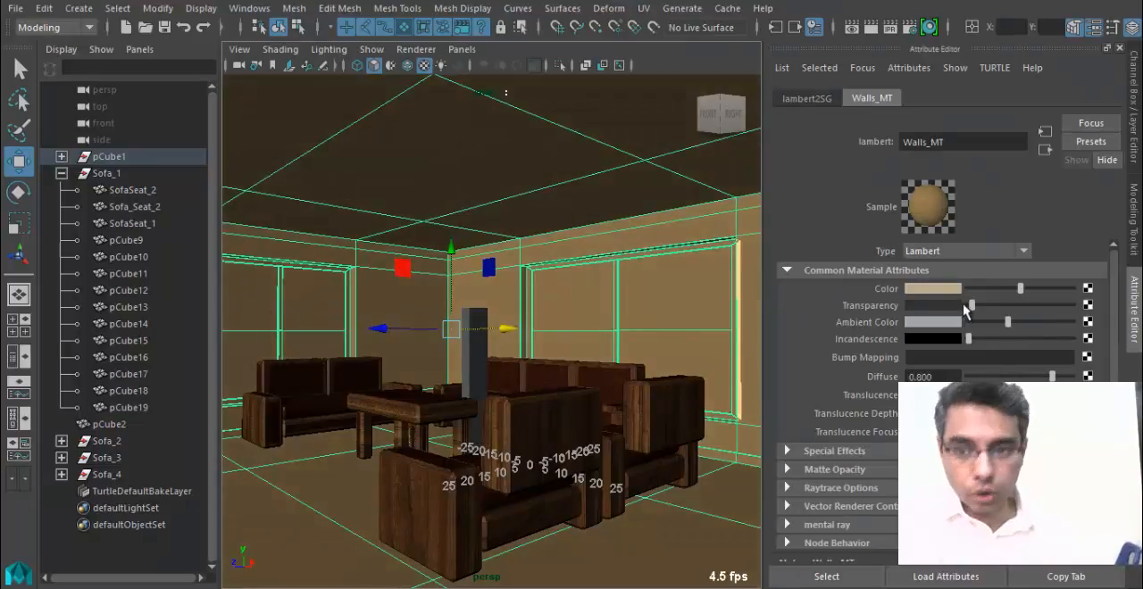
Shift the hue of the Walls_MT color slightly to give the walls a more neutral beige.
left_click(905, 290)
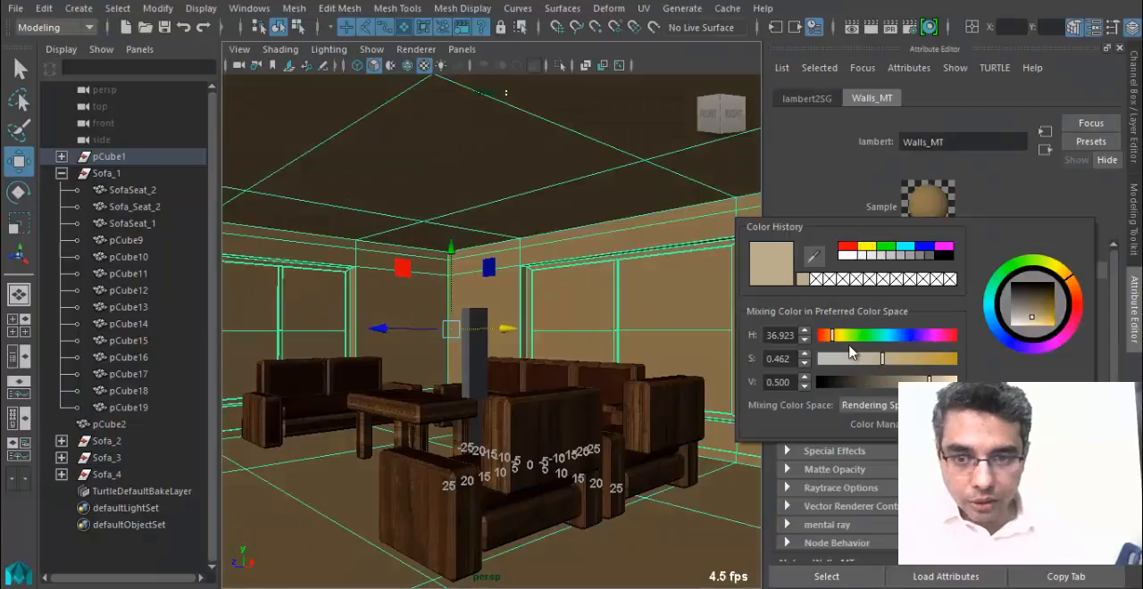
left_click_drag(836, 340, 832, 341)
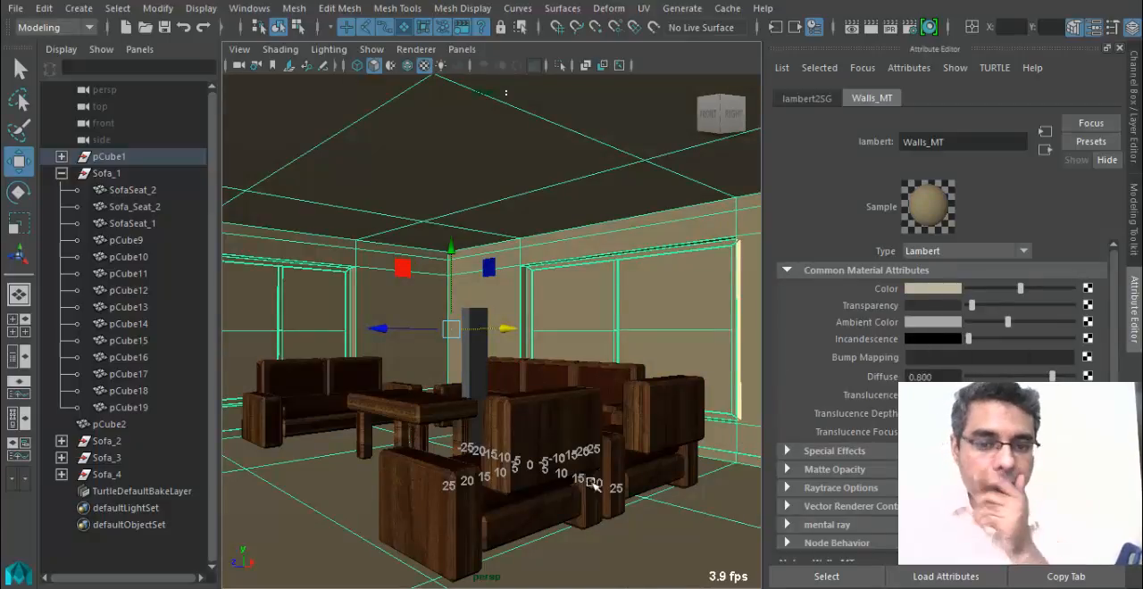
scroll(492, 286, "down", 5)
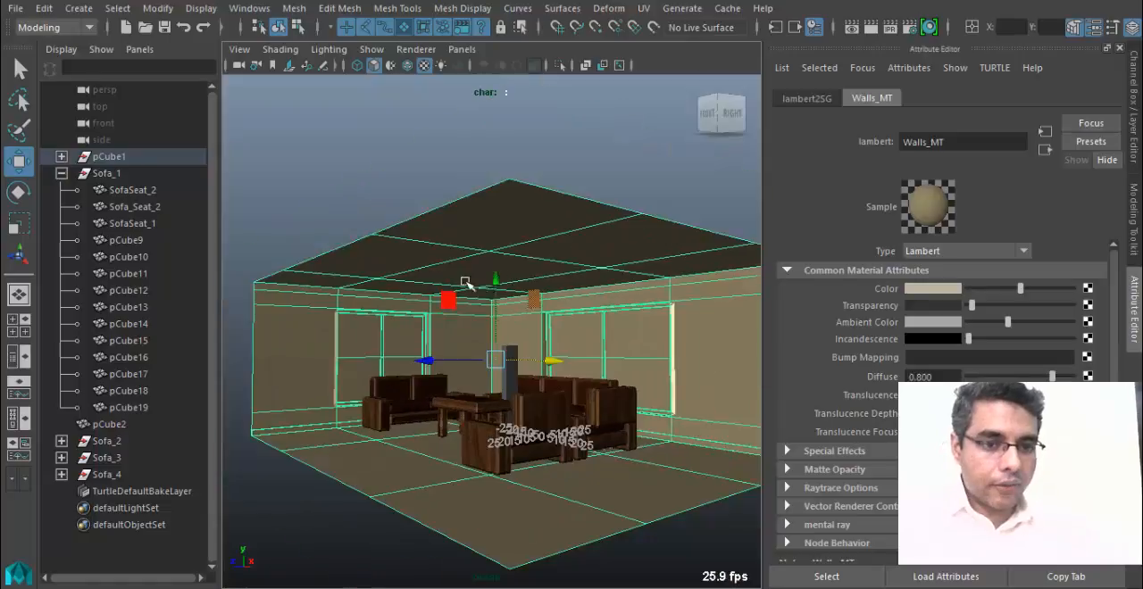
Switch the room shell to face selection and select all of its ceiling faces.
right_click(525, 206)
left_click(525, 171)
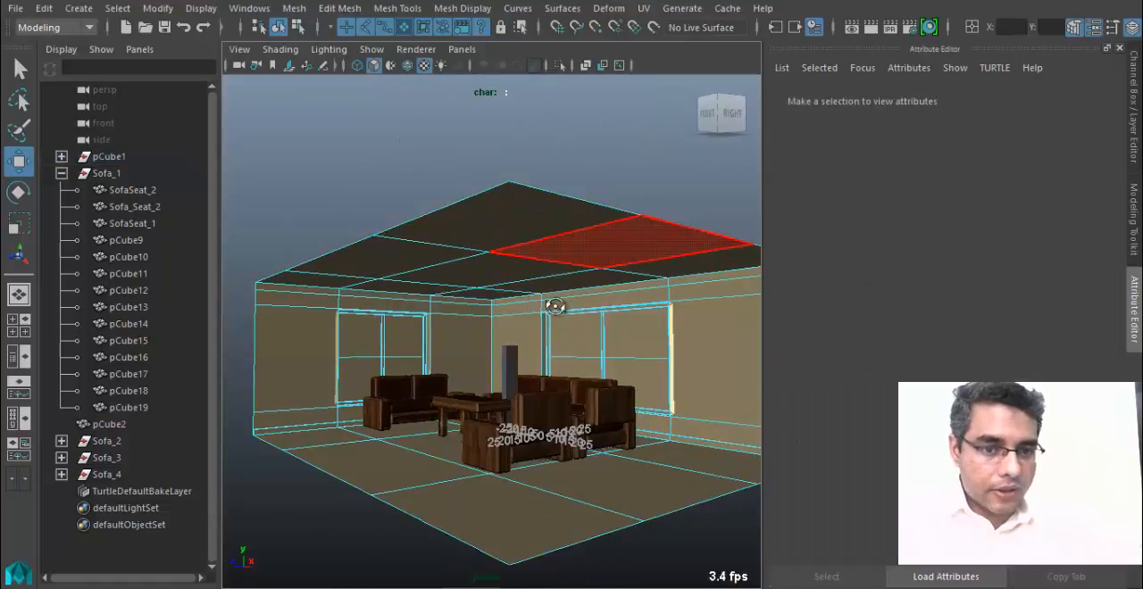
left_click_drag(548, 306, 454, 184, "alt")
left_click(455, 184)
left_click(408, 183, "shift")
left_click(401, 210, "shift")
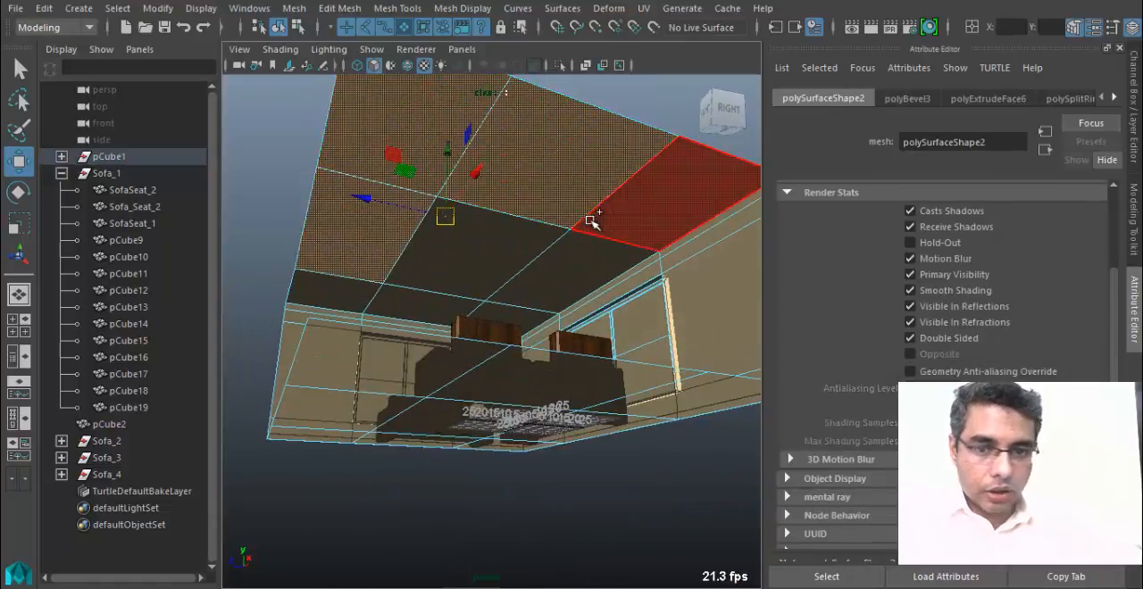
left_click(591, 217, "shift")
left_click(563, 264, "shift")
left_click(451, 247, "shift")
left_click(371, 297, "shift")
left_click(459, 312, "shift")
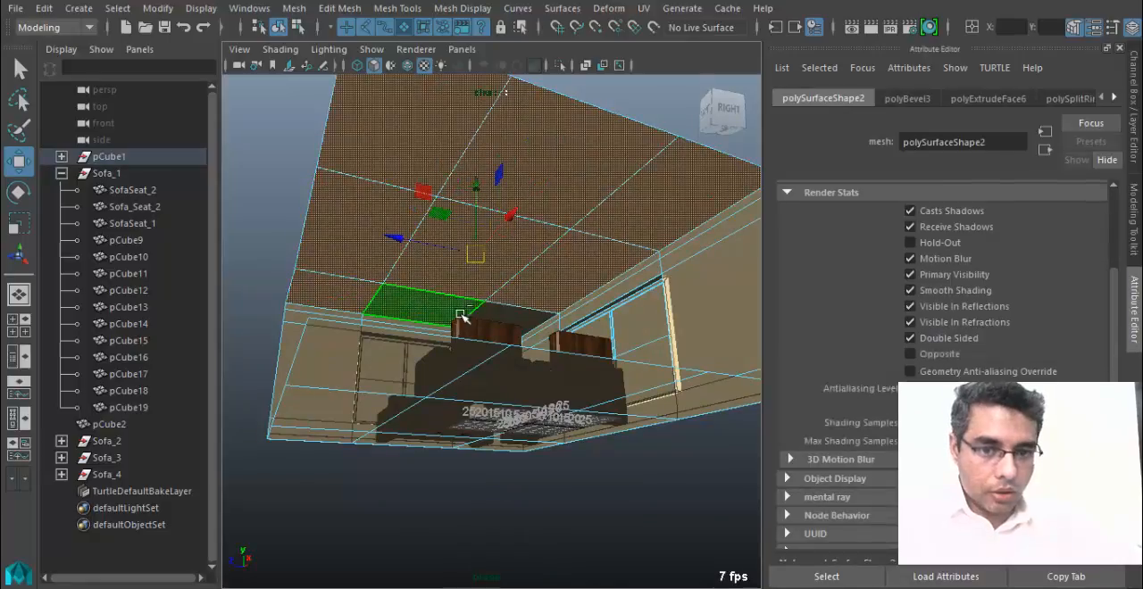
left_click(490, 322, "shift")
left_click_drag(491, 324, 524, 124, "alt")
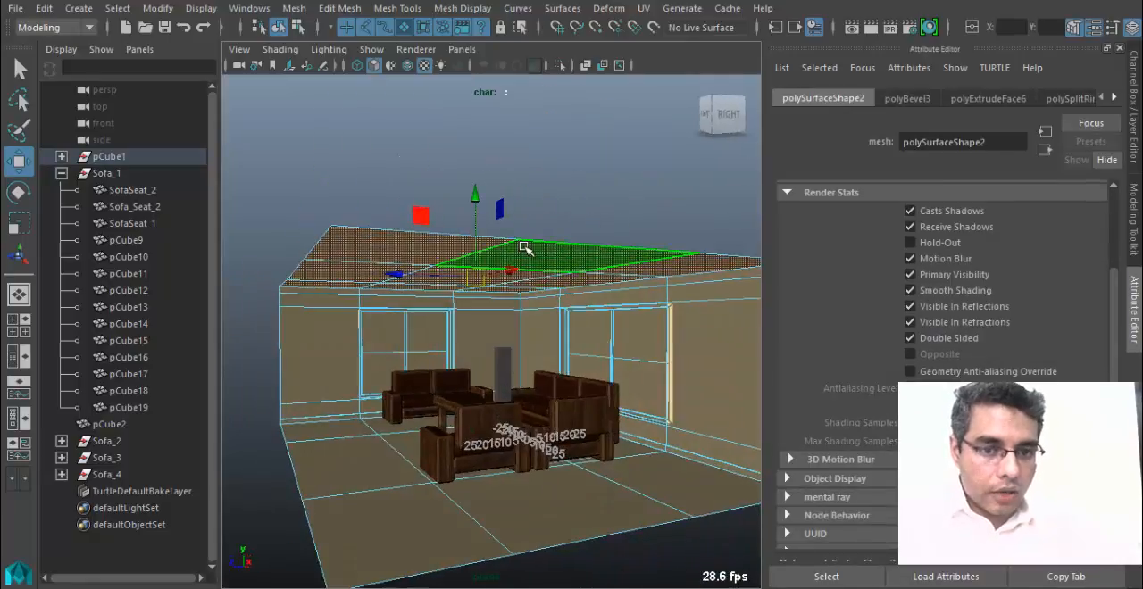
Assign a new Lambert material to the selected ceiling faces and name it Roof_MT.
right_click_drag(525, 124, 555, 539)
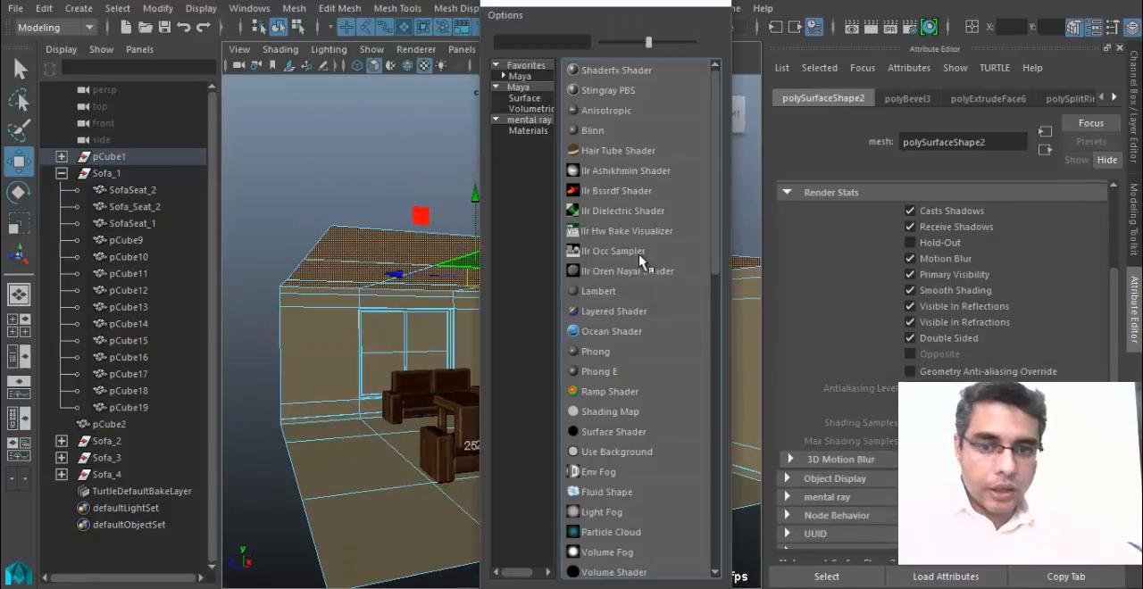
left_click(597, 292)
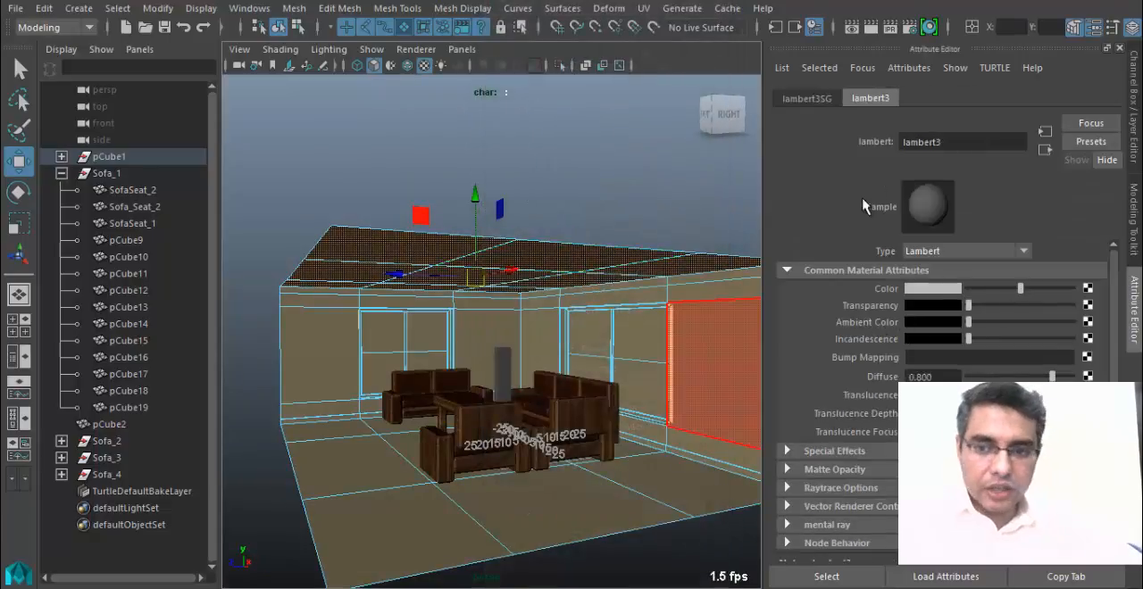
double_click(903, 143)
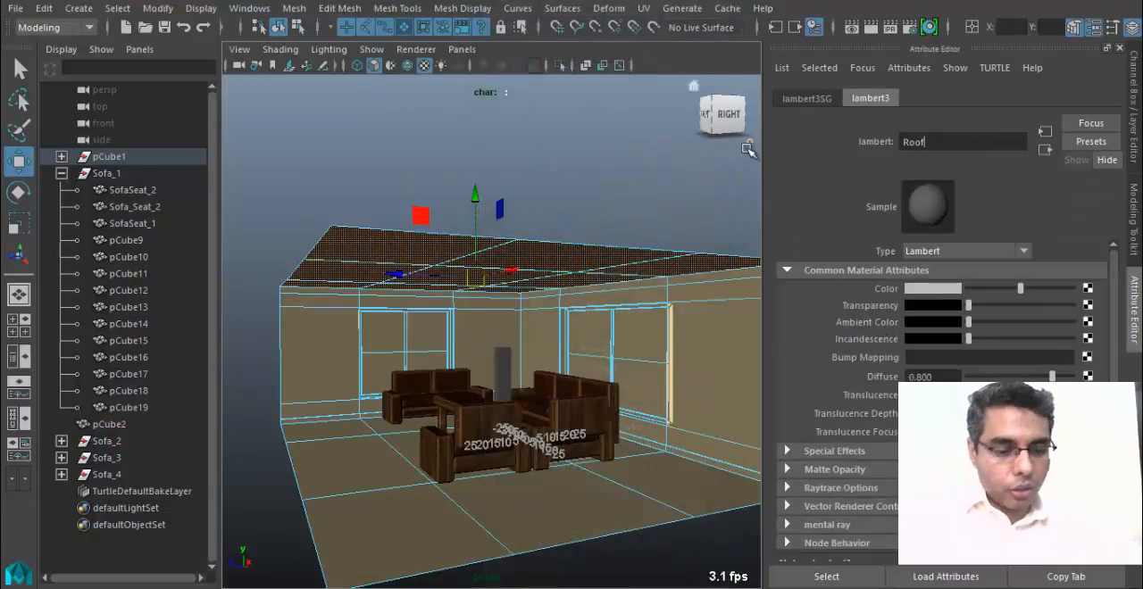
right_click_drag(887, 164, 1042, 177, "alt")
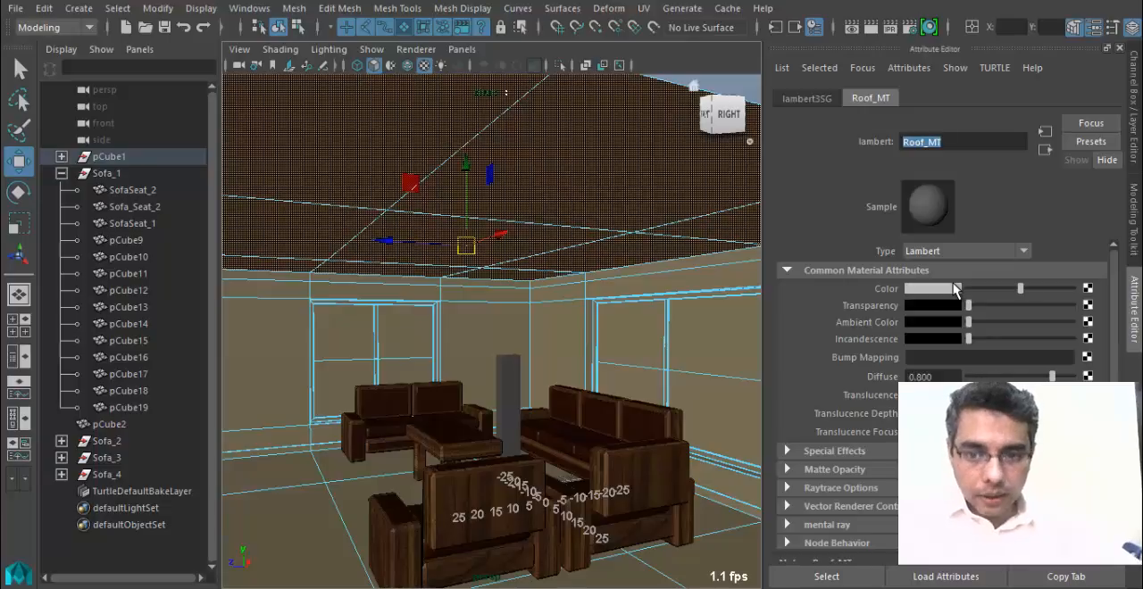
Set the Roof_MT color to pure white and brighten its ambient color to a light grey.
left_click_drag(1020, 289, 1073, 288)
left_click_drag(968, 323, 1033, 323)
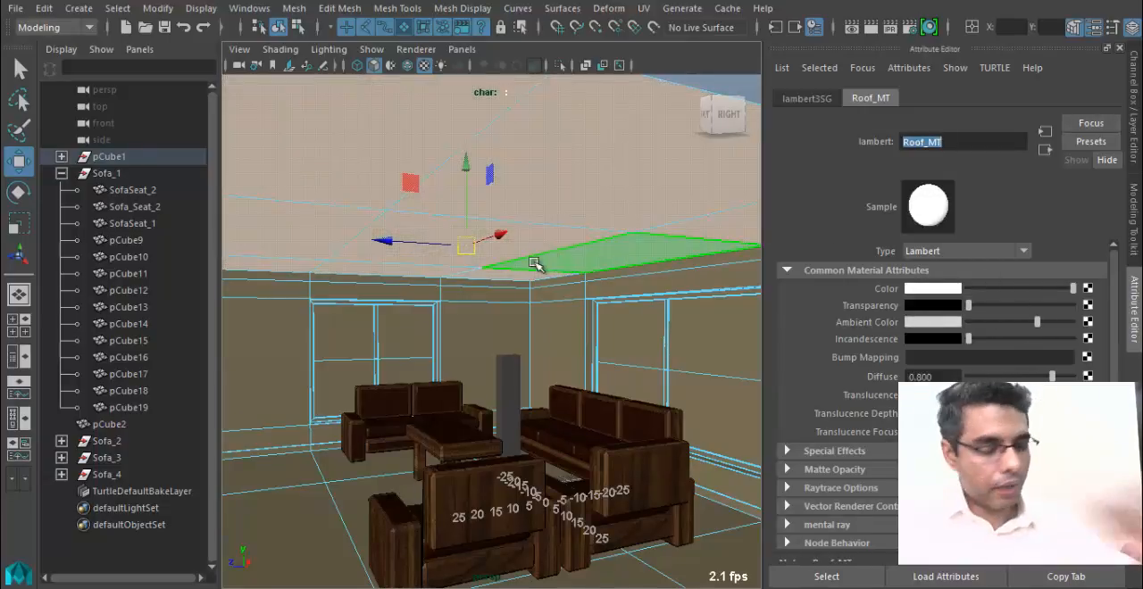
Select all of the room's floor faces, including those beneath the sofas and coffee table.
left_click_drag(582, 258, 396, 338, "alt")
scroll(401, 375, "down", 3)
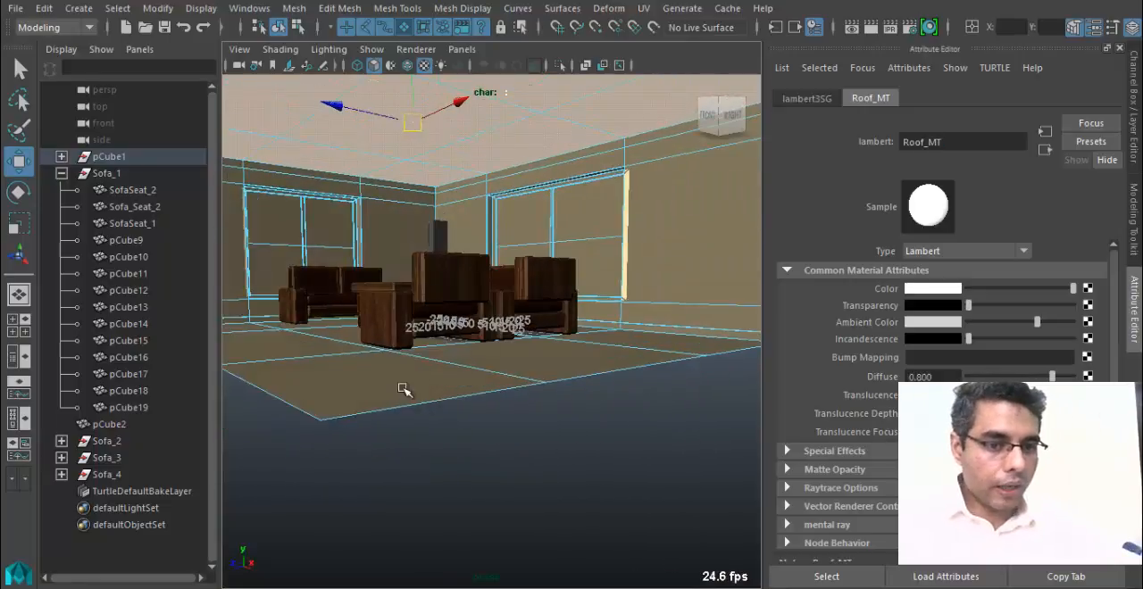
left_click(404, 390)
scroll(426, 426, "down", 2)
left_click_drag(425, 426, 433, 437, "alt")
scroll(511, 476, "up", 2)
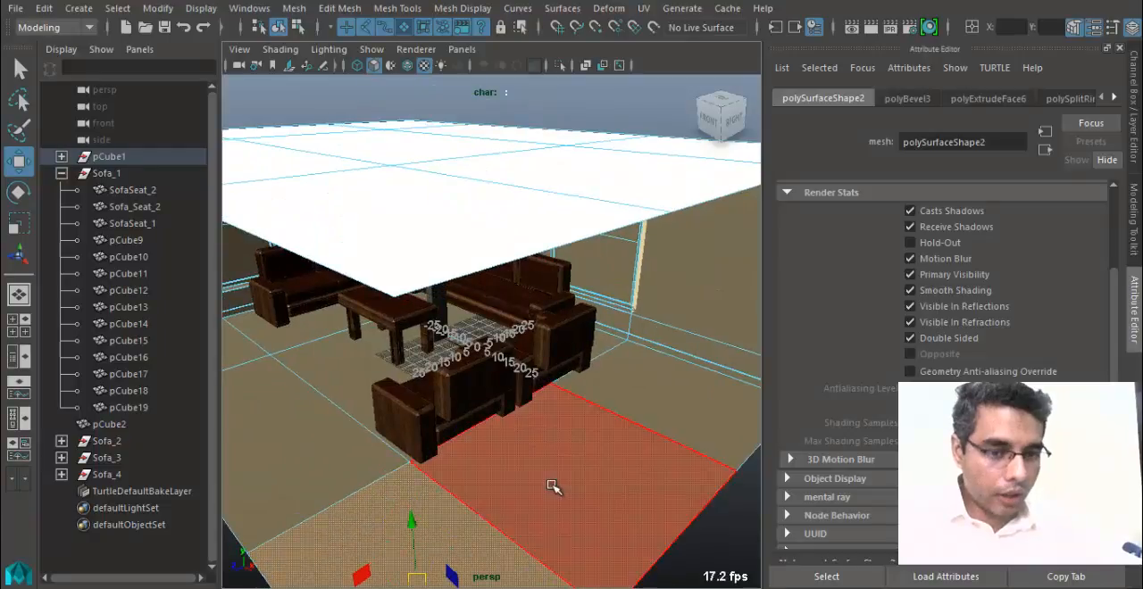
left_click(552, 487, "shift")
left_click(632, 413, "shift")
left_click(600, 350, "shift")
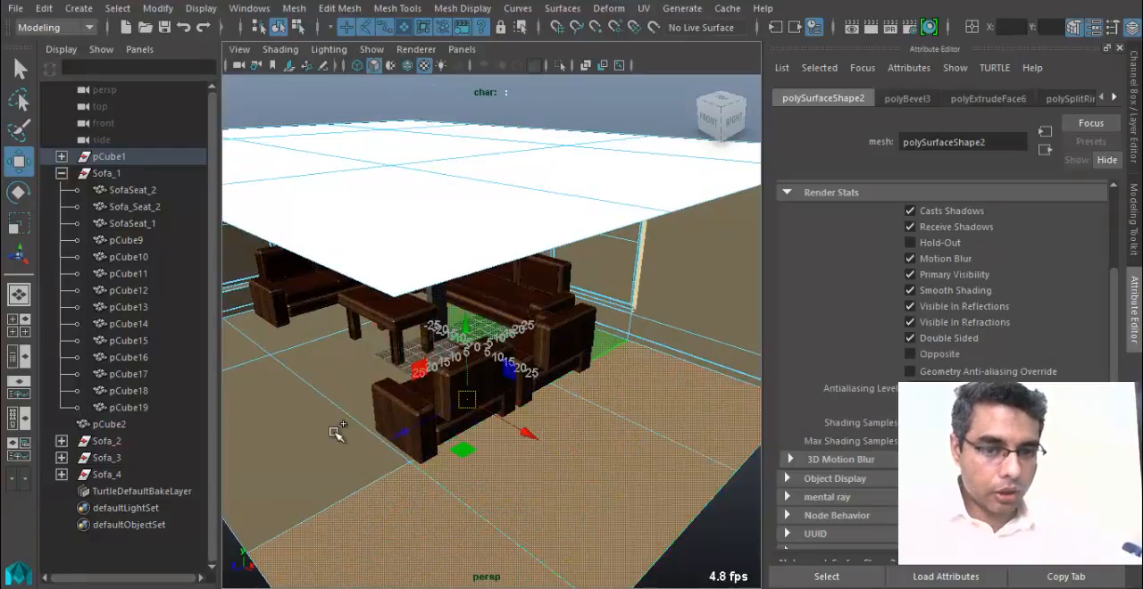
left_click(334, 434, "shift")
left_click(368, 366, "shift")
left_click_drag(361, 408, 551, 431, "alt")
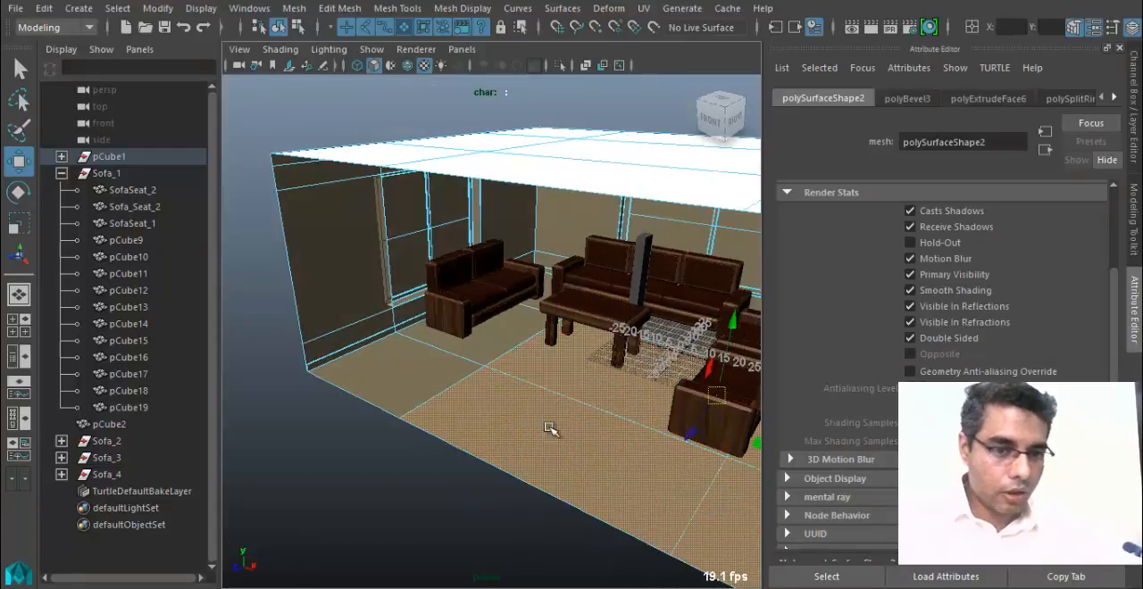
left_click(482, 340, "shift")
left_click(532, 306, "shift")
left_click_drag(576, 364, 479, 402, "alt")
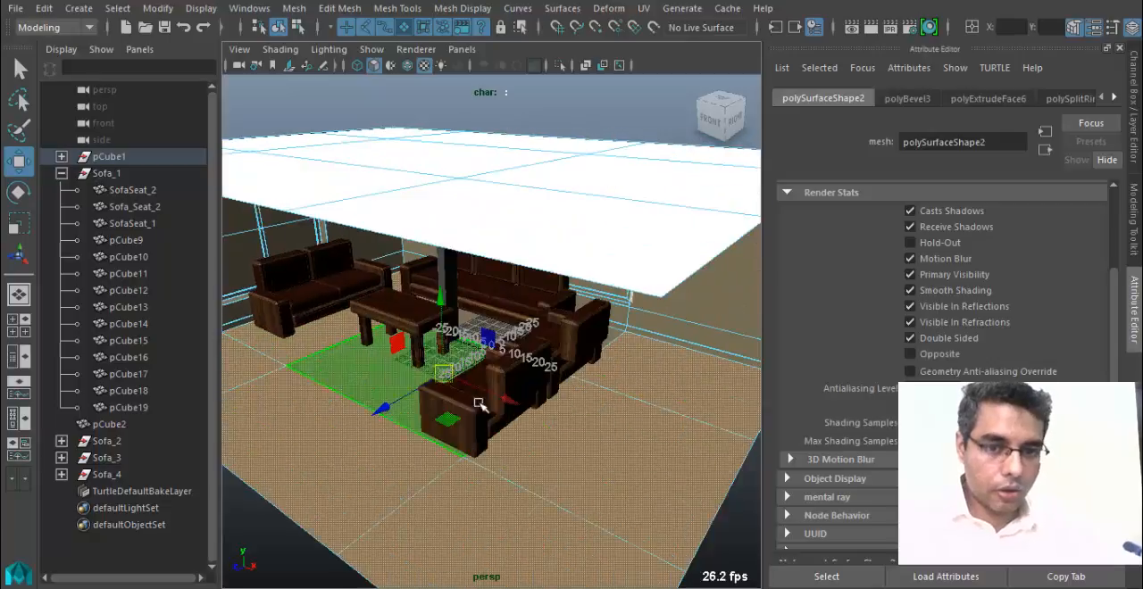
left_click_drag(625, 412, 516, 409, "alt")
left_click(534, 383, "shift")
left_click_drag(328, 434, 388, 429, "alt")
Assign a new Blinn material to the selected floor faces and name it Floor_MT.
right_click_drag(369, 426, 397, 555)
mouse_move(394, 540)
right_mouse_down()
mouse_move(417, 317)
mouse_move(398, 536)
right_mouse_up()
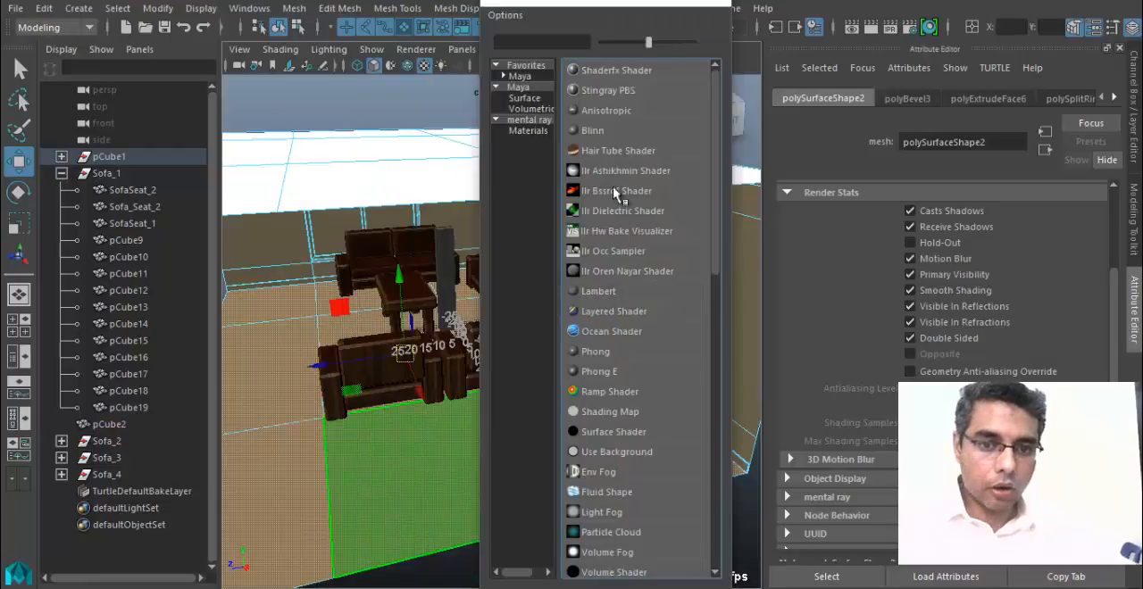
left_click(622, 134)
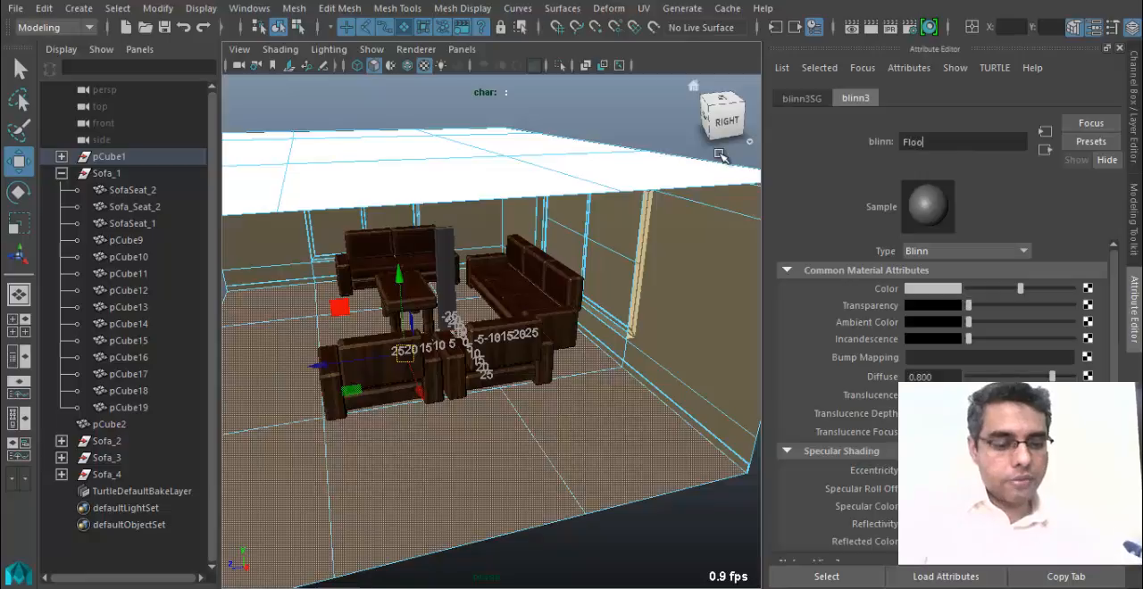
type("Floor_MT")
key("Return")
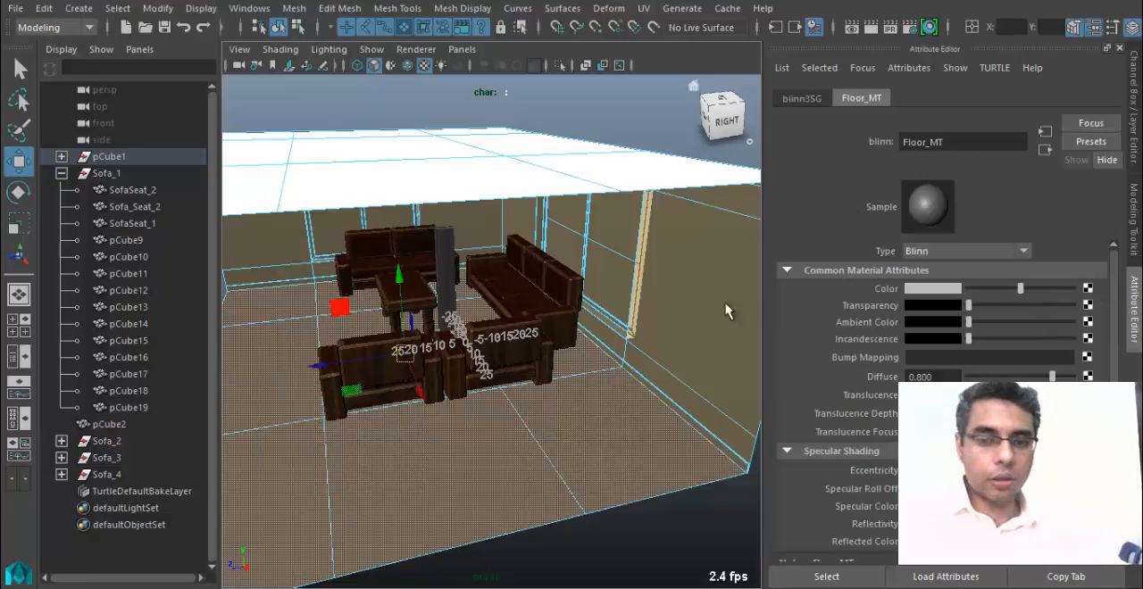
Connect a file texture to the Floor_MT color and browse for its image in the sourceimages folder Tile + Floor.
left_click(573, 332)
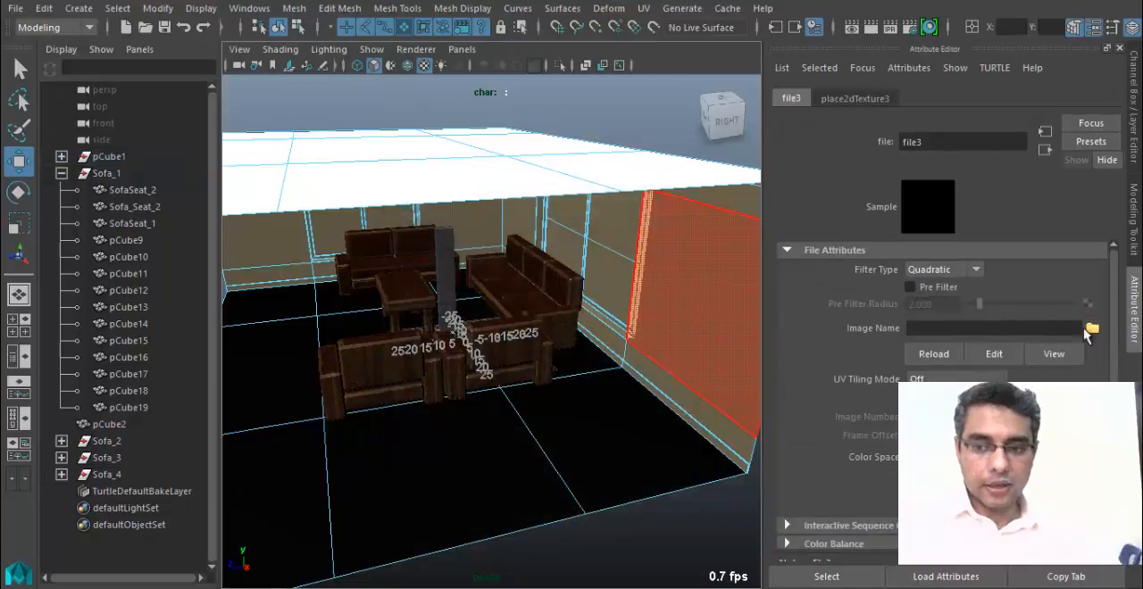
left_click(1091, 329)
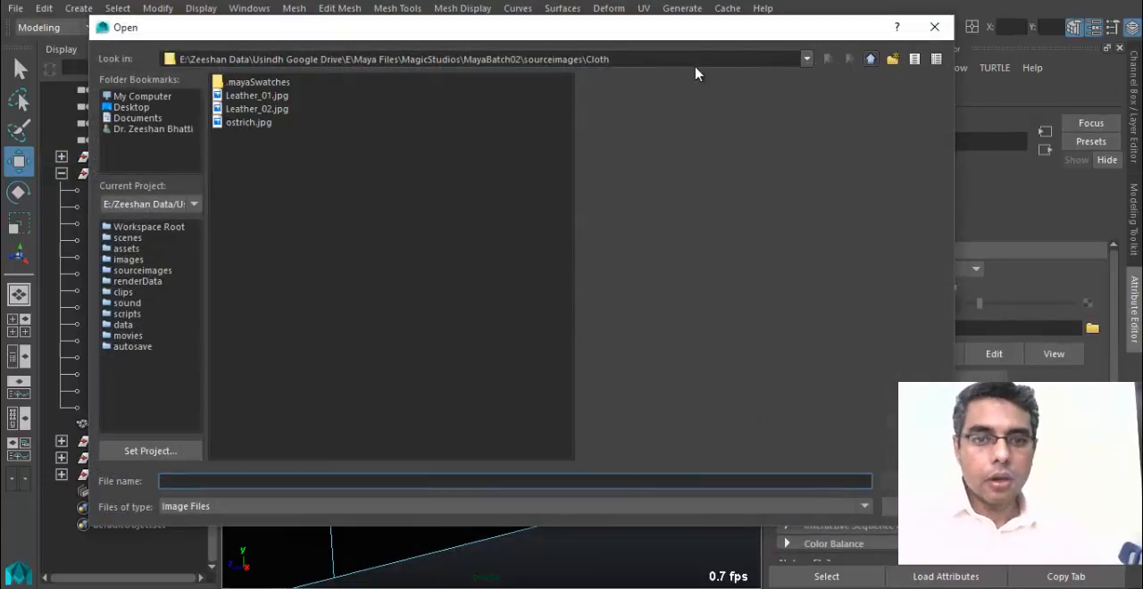
left_click(871, 58)
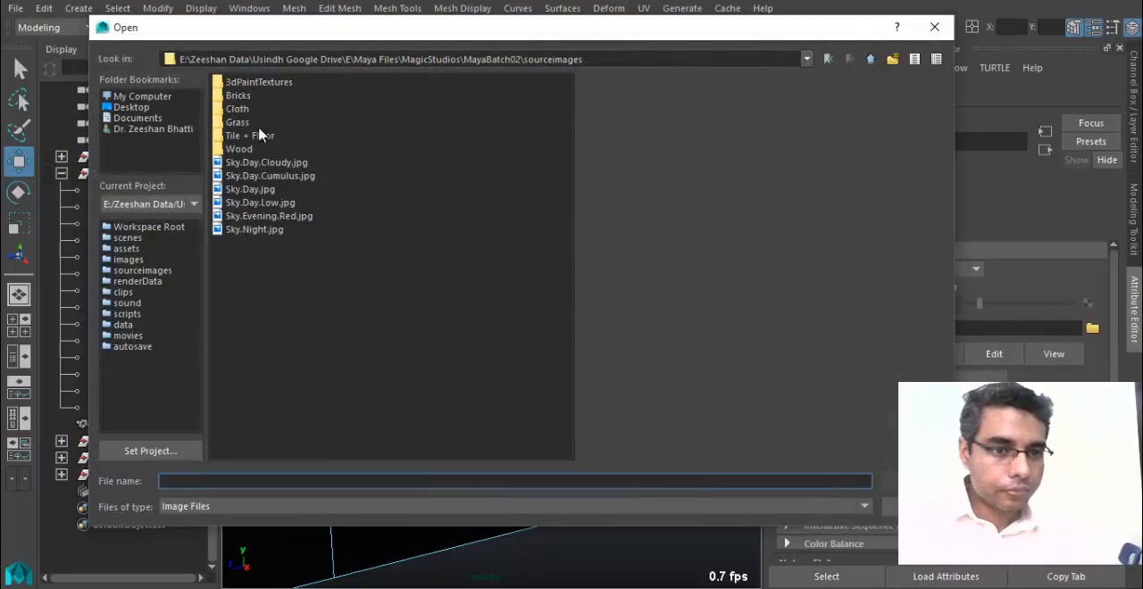
double_click(268, 134)
Preview the tile, carpet, cement and concrete images in the Tile + Floor folder for a suitable floor texture.
left_click(234, 96)
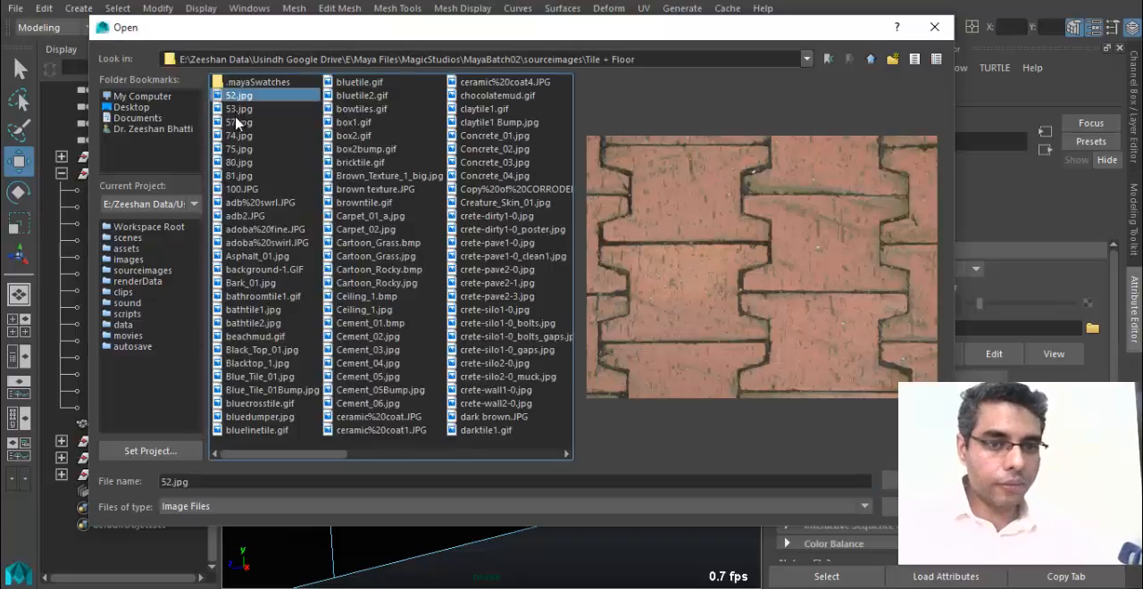
left_click(237, 122)
left_click(235, 188)
left_click(234, 243)
left_click(234, 256)
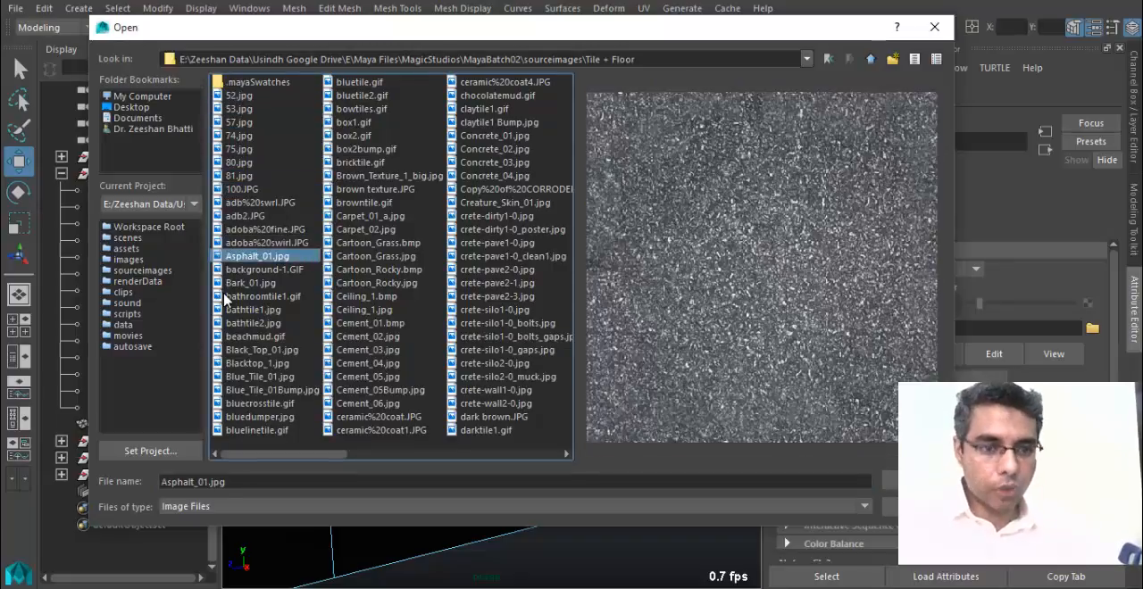
left_click(230, 297)
left_click(234, 323)
left_click(239, 363)
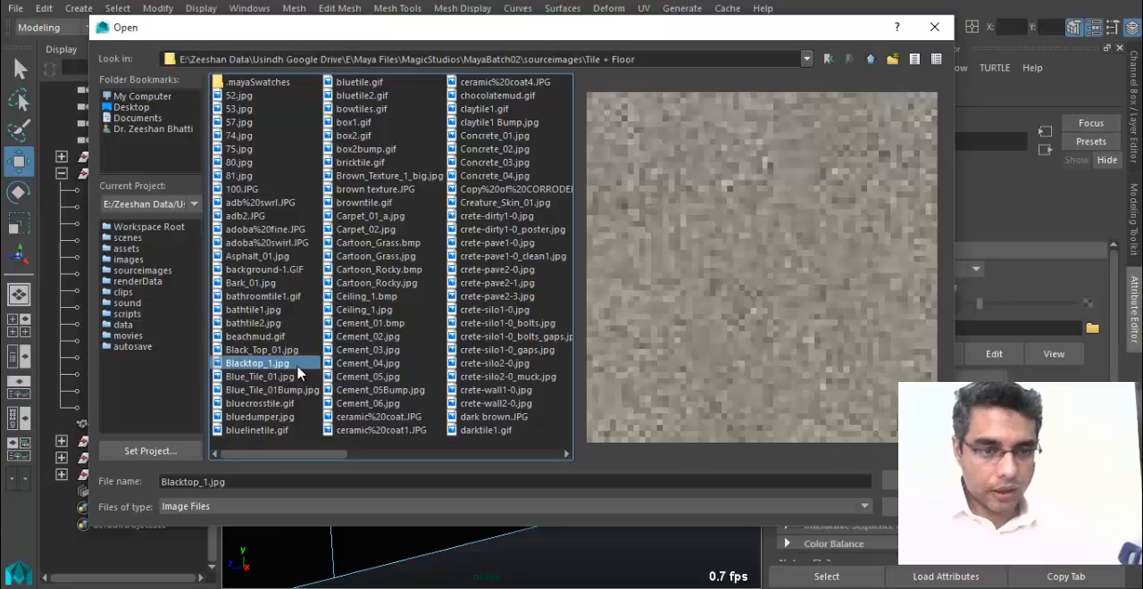
key("Down")
key("Down")
key("Down")
key("Down")
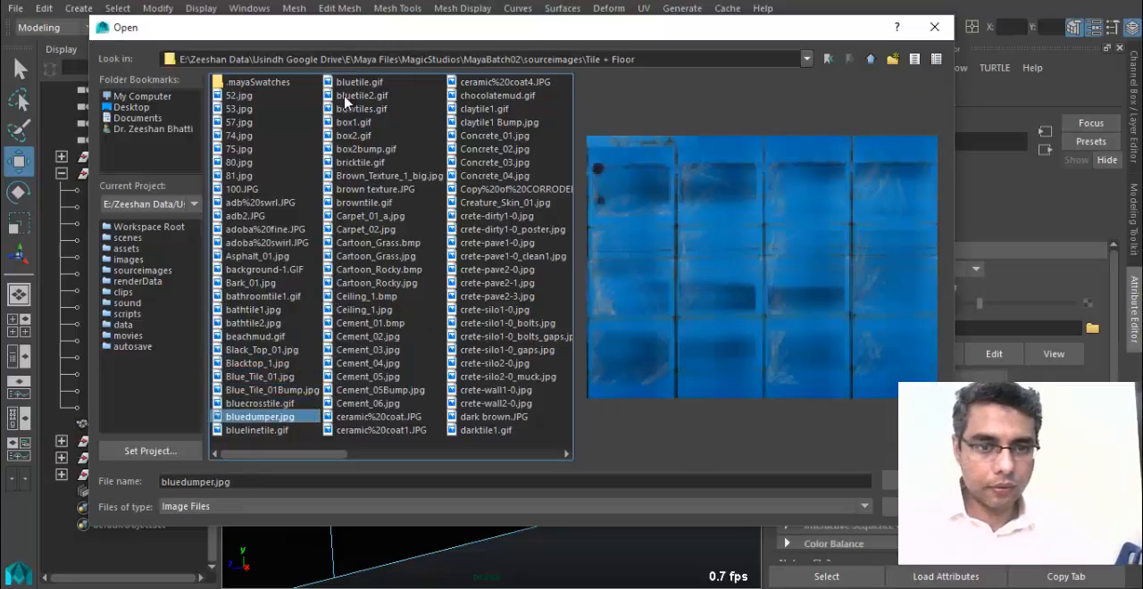
key("Down")
key("Down")
key("Down")
key("Down")
key("Down")
key("Down")
key("Down")
key("Down")
key("Down")
key("Down")
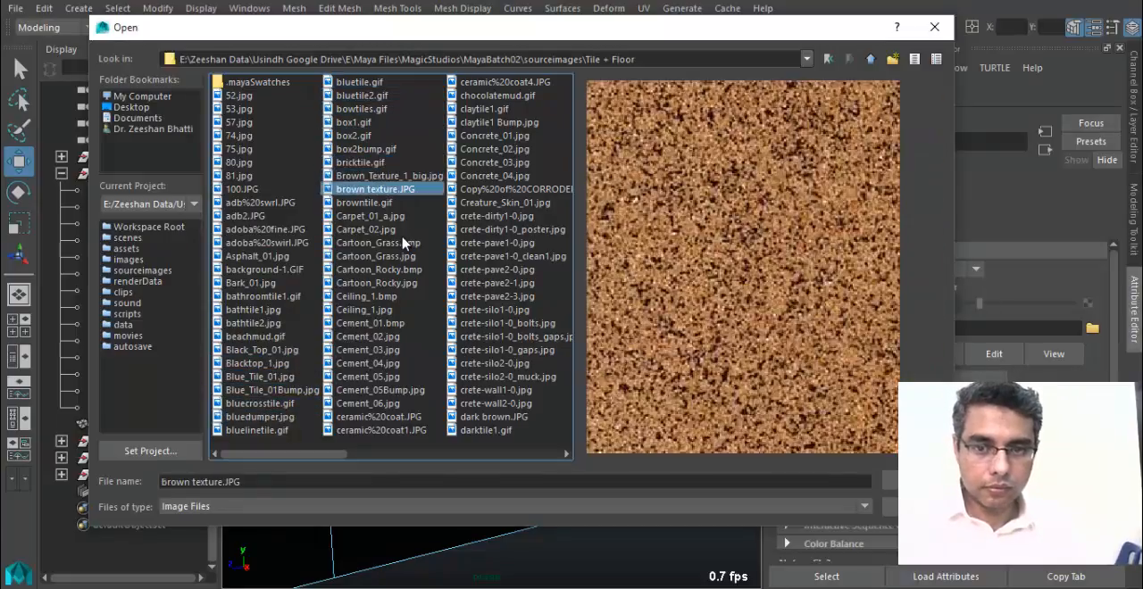
key("Down")
key("Down")
key("Down")
key("Down")
key("Down")
key("Down")
key("Down")
key("Down")
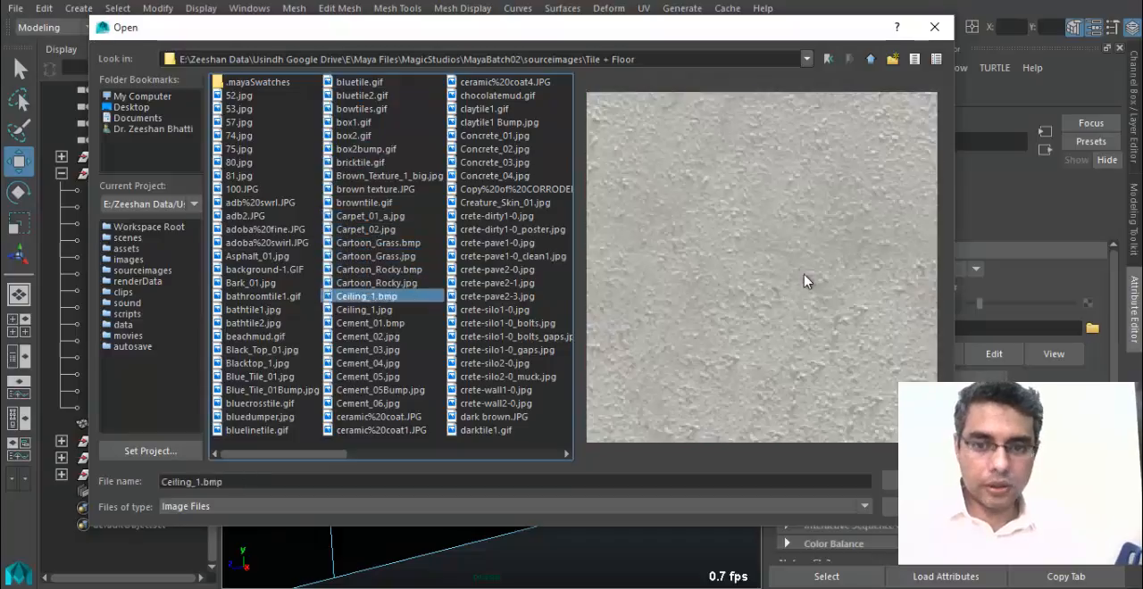
key("Down")
key("Down")
key("Down")
key("Down")
key("Down")
key("Down")
key("Down")
key("Down")
key("Down")
key("Down")
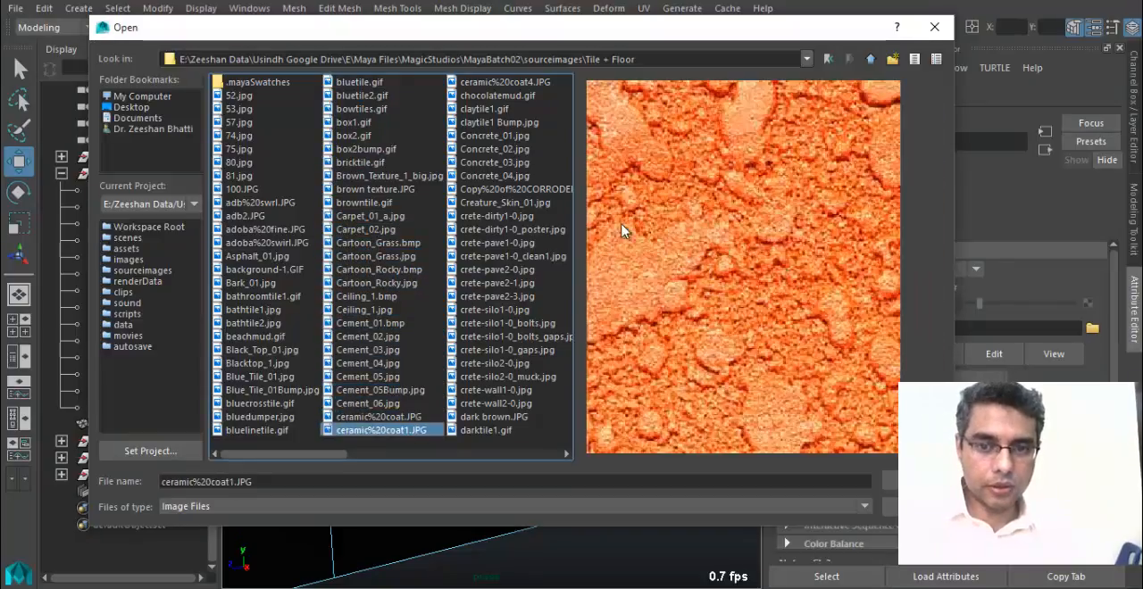
key("Down")
key("Down")
key("Down")
key("Down")
key("Down")
key("Down")
key("Down")
key("Down")
key("Down")
key("Down")
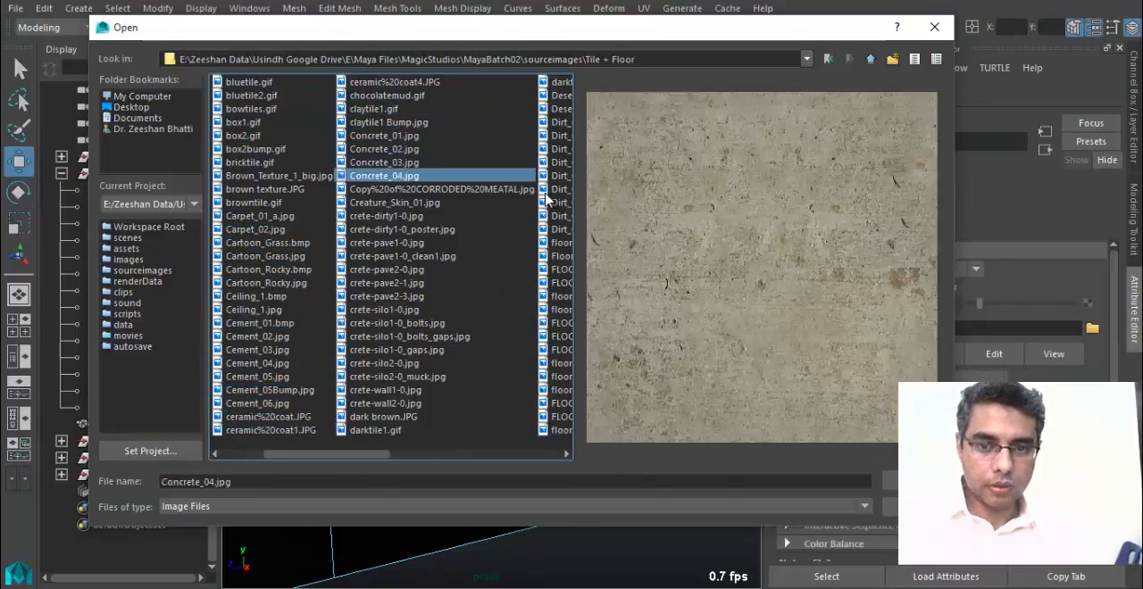
key("Down")
key("Down")
key("Down")
key("Down")
key("Down")
key("Down")
key("Down")
key("Down")
key("Down")
key("Down")
key("Down")
key("Down")
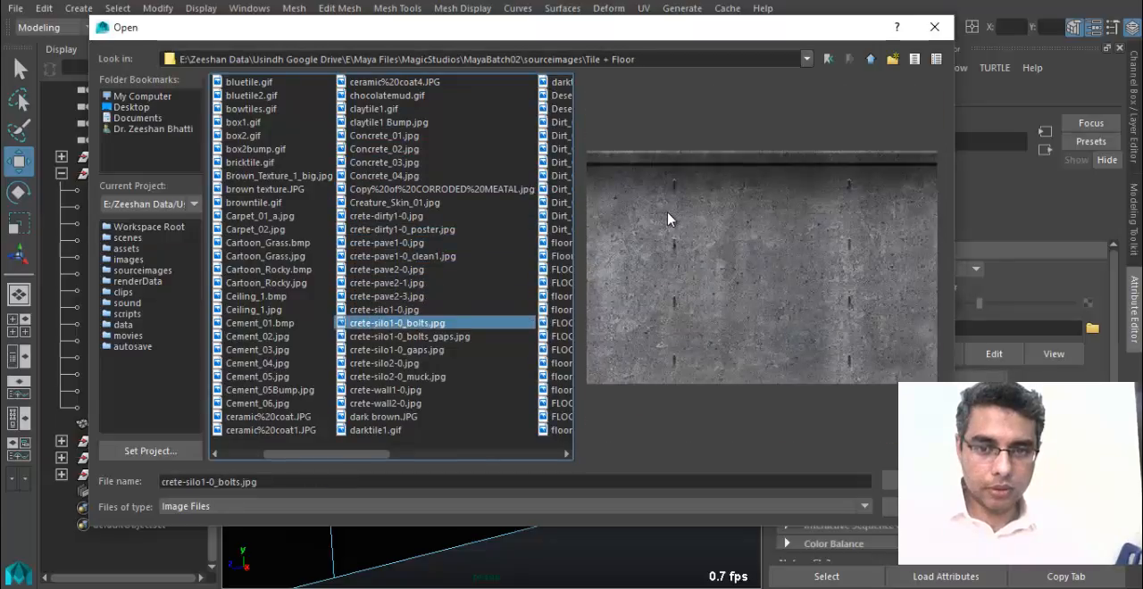
key("Down")
key("Down")
key("Down")
key("Down")
key("Down")
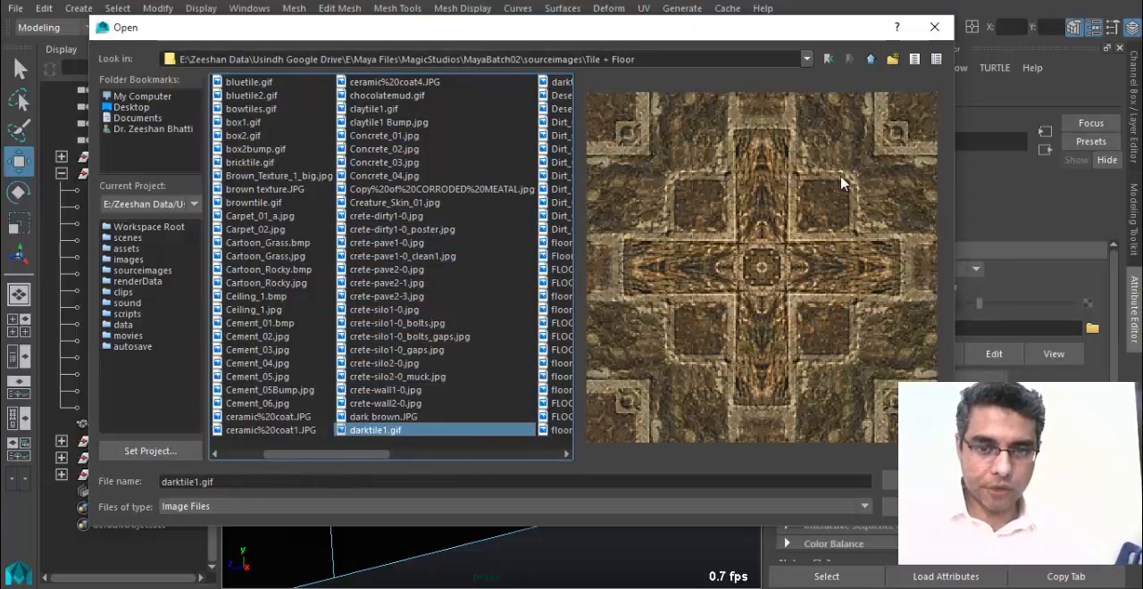
key("Down")
key("Down")
key("Down")
key("Down")
key("Down")
key("Down")
key("Down")
key("Down")
key("Down")
key("Down")
key("Down")
key("Down")
key("Down")
key("Down")
Preview the marble, dirt, floor tile, wood plank and brick images in the Tile + Floor folder for a suitable floor texture.
left_click(537, 298)
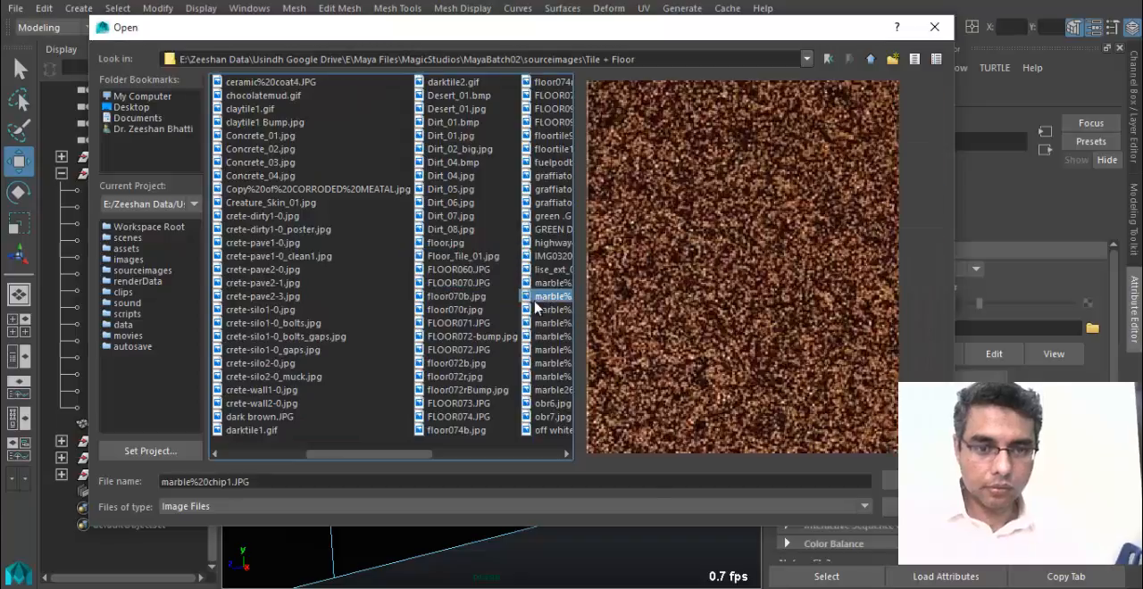
left_click(451, 311)
key("Up")
key("Up")
key("Up")
key("Up")
key("Up")
key("Down")
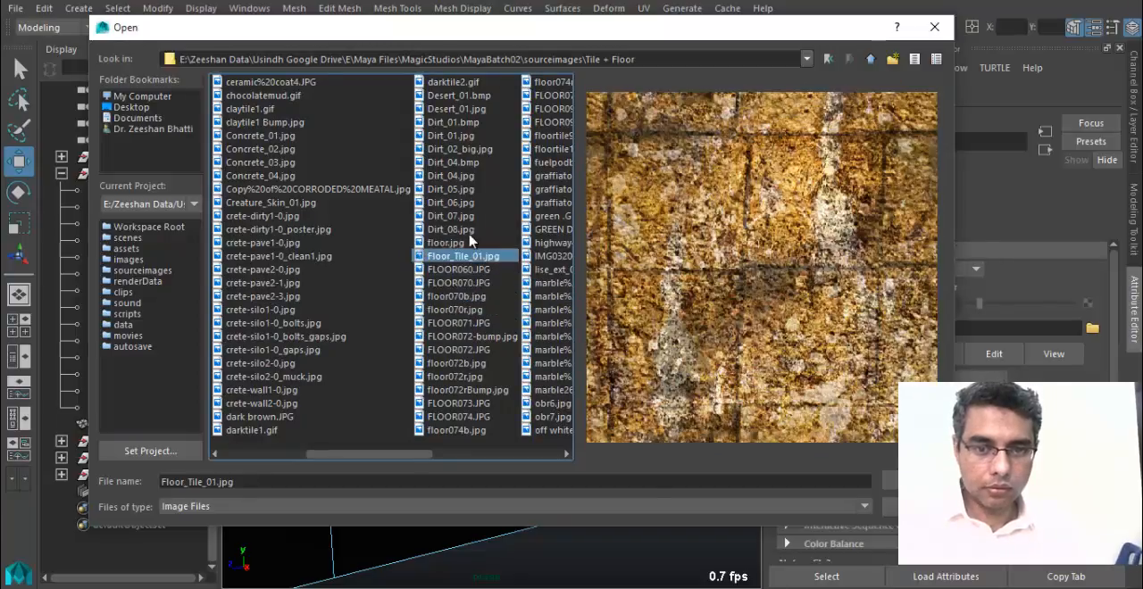
key("Down")
key("Down")
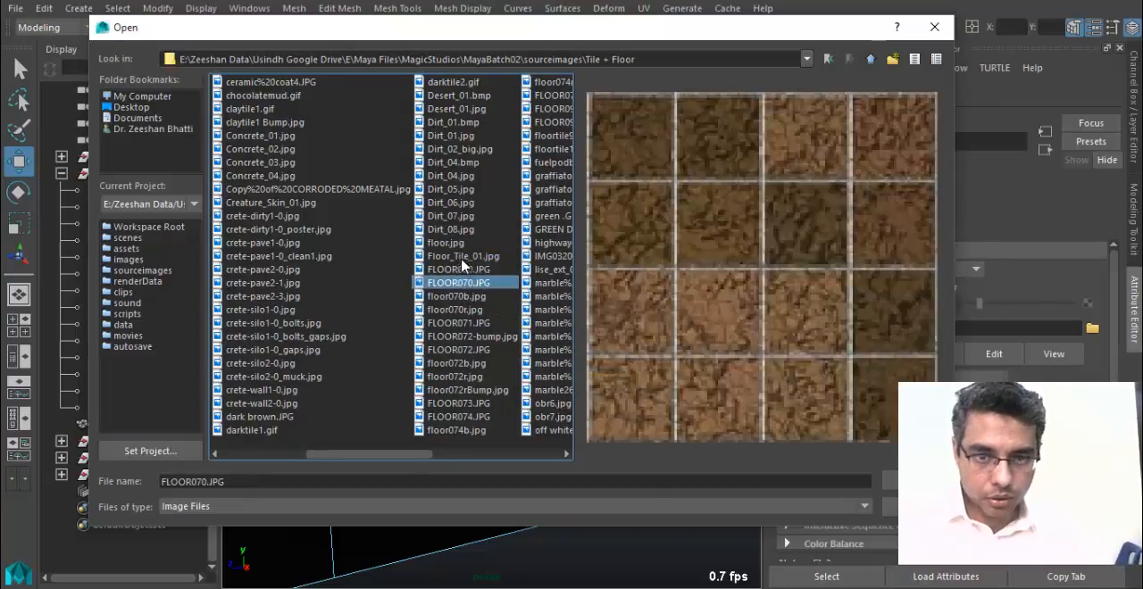
left_click(461, 258)
left_click(461, 242)
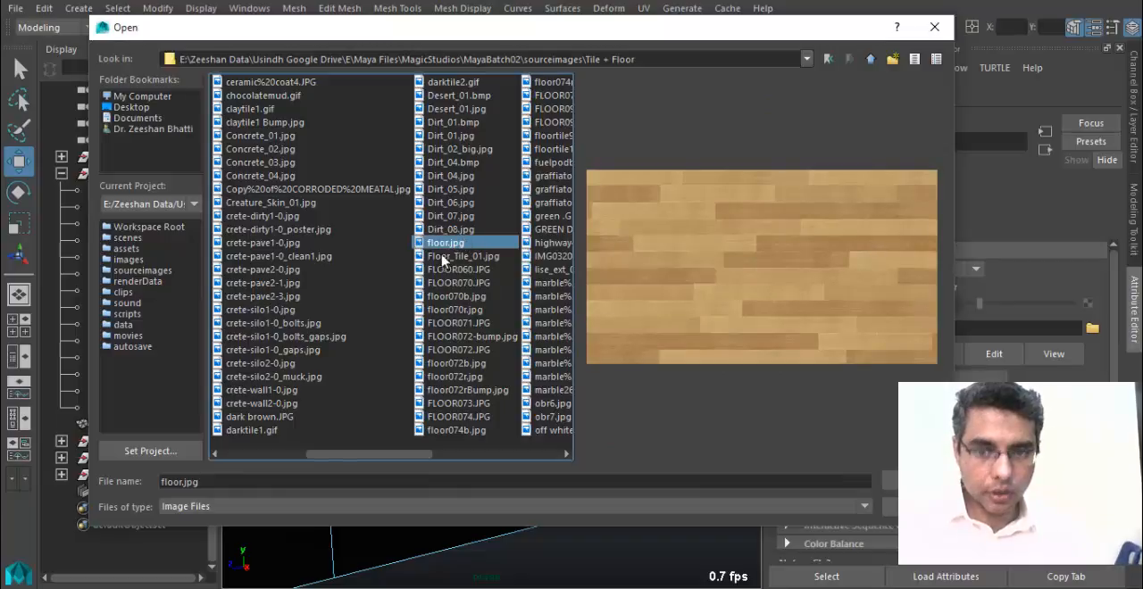
left_click(454, 230)
left_click(457, 243)
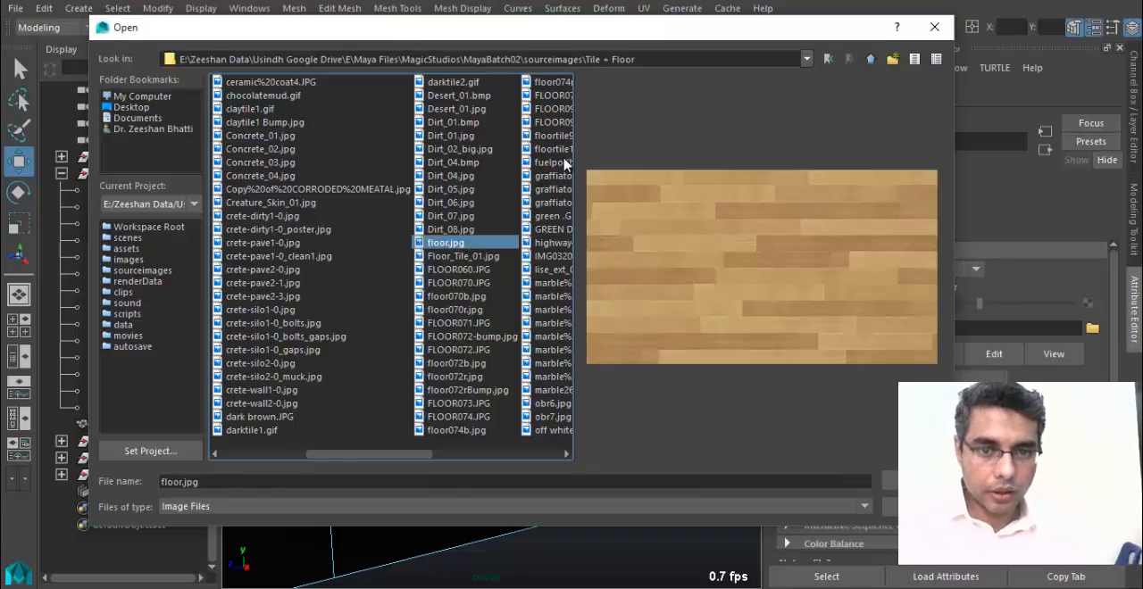
left_click(550, 122)
left_click(549, 94)
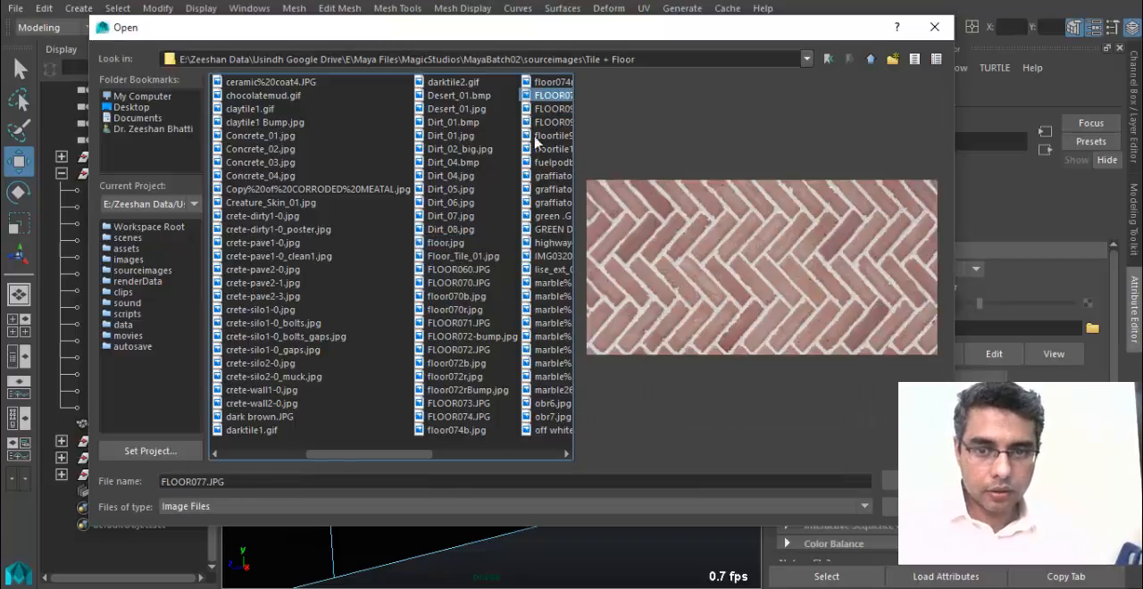
Load the wood plank image floor.jpg as the file texture for the Floor_MT color.
left_click(447, 243)
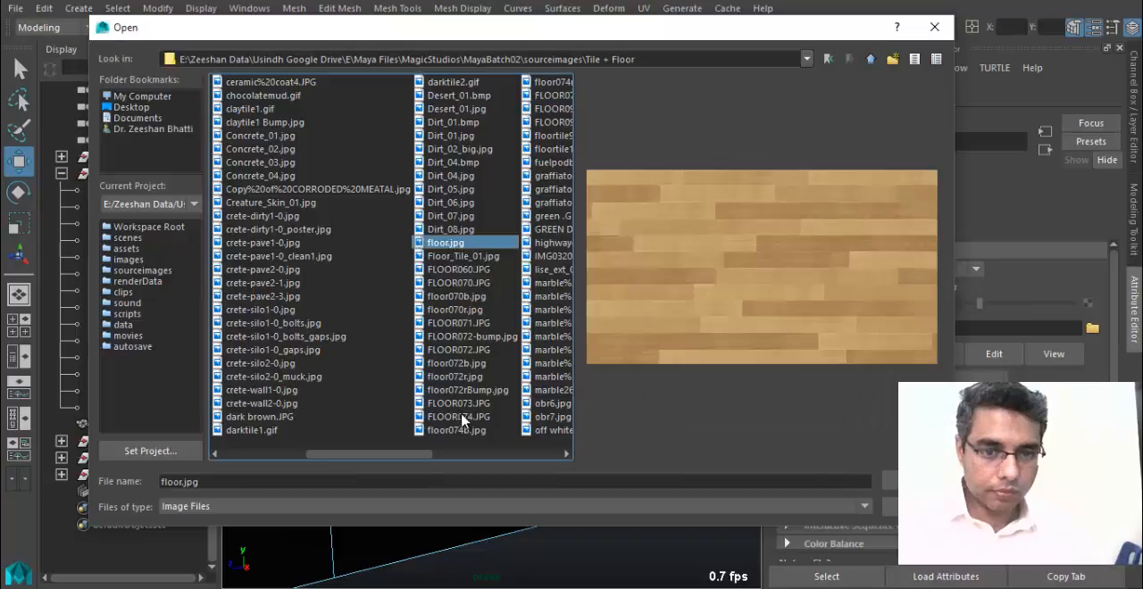
left_click(454, 461)
left_click(478, 458)
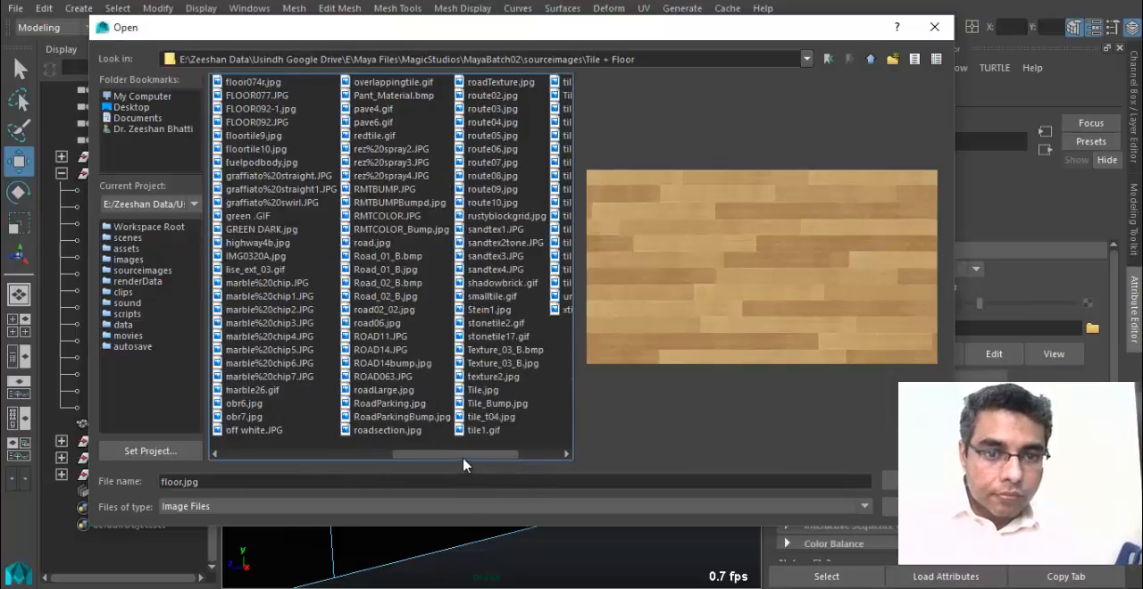
left_click_drag(463, 464, 436, 461)
double_click(244, 243)
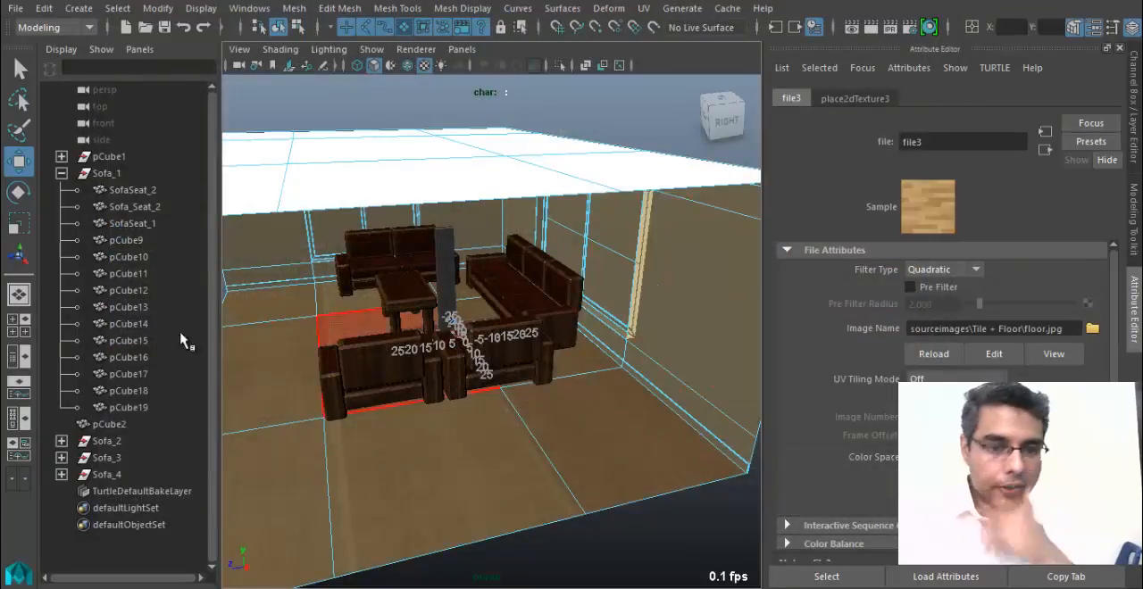
Examine how the wood plank texture lies across the room's floor from several angles.
left_click_drag(384, 382, 397, 404, "alt")
scroll(397, 403, "down", 5)
right_click_drag(426, 400, 545, 433, "alt")
left_click_drag(447, 430, 414, 423, "alt")
right_click_drag(504, 455, 564, 102)
left_click(350, 413)
left_click_drag(332, 478, 400, 491, "alt")
right_click_drag(485, 469, 401, 473, "alt")
right_click_drag(470, 334, 468, 169)
Select all of the room's floor faces again, including those between and behind the sofas and coffee table.
left_click(358, 337)
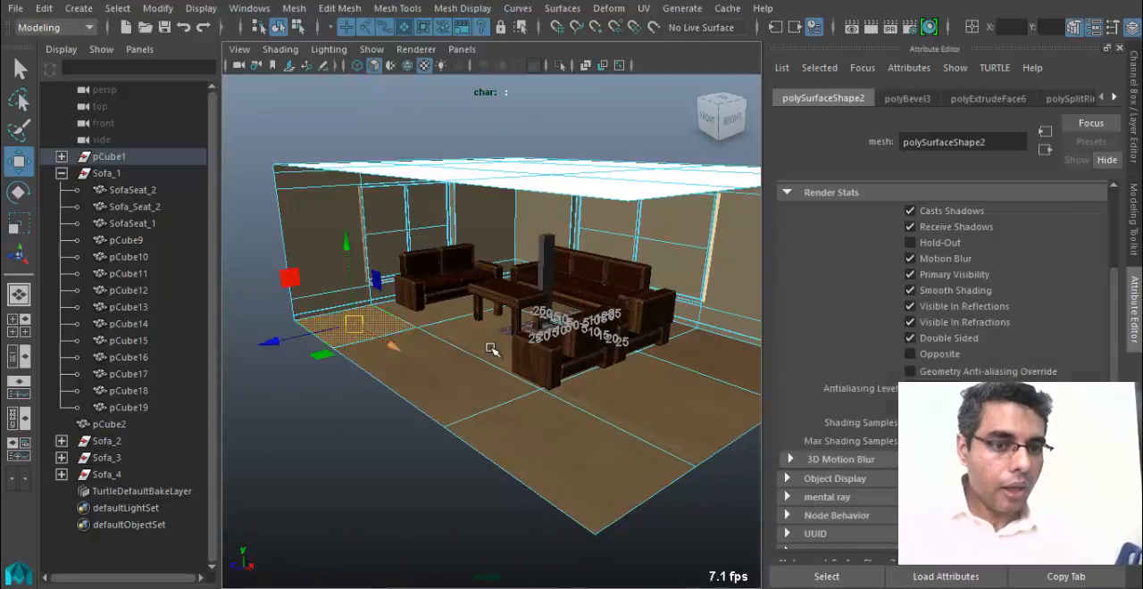
mouse_move(358, 337)
left_mouse_down("alt")
mouse_move(344, 357)
mouse_move(362, 357)
left_mouse_up("alt")
left_click(343, 469, "shift")
left_click(415, 418, "shift")
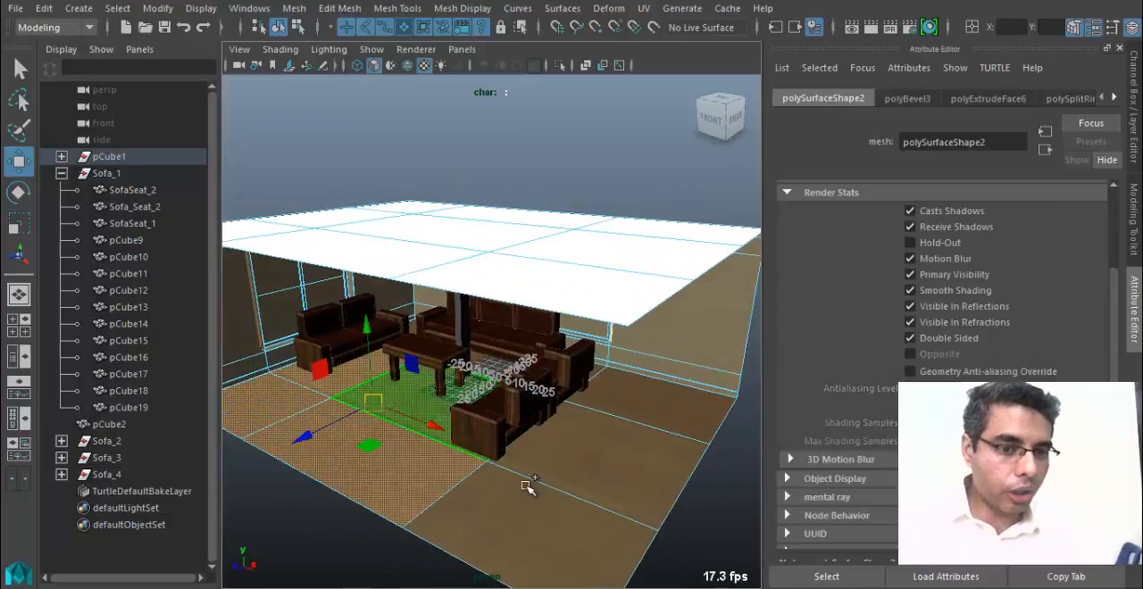
left_click(528, 496, "shift")
left_click(593, 471, "shift")
left_click(648, 411, "shift")
left_click_drag(417, 417, 514, 418, "alt")
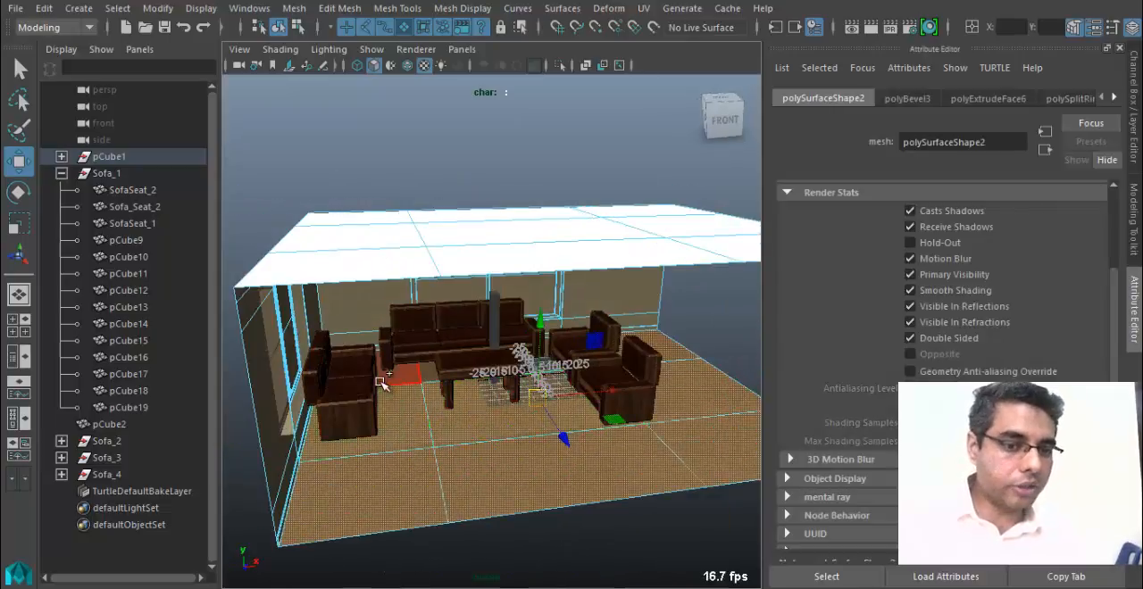
left_click_drag(706, 393, 547, 389, "alt")
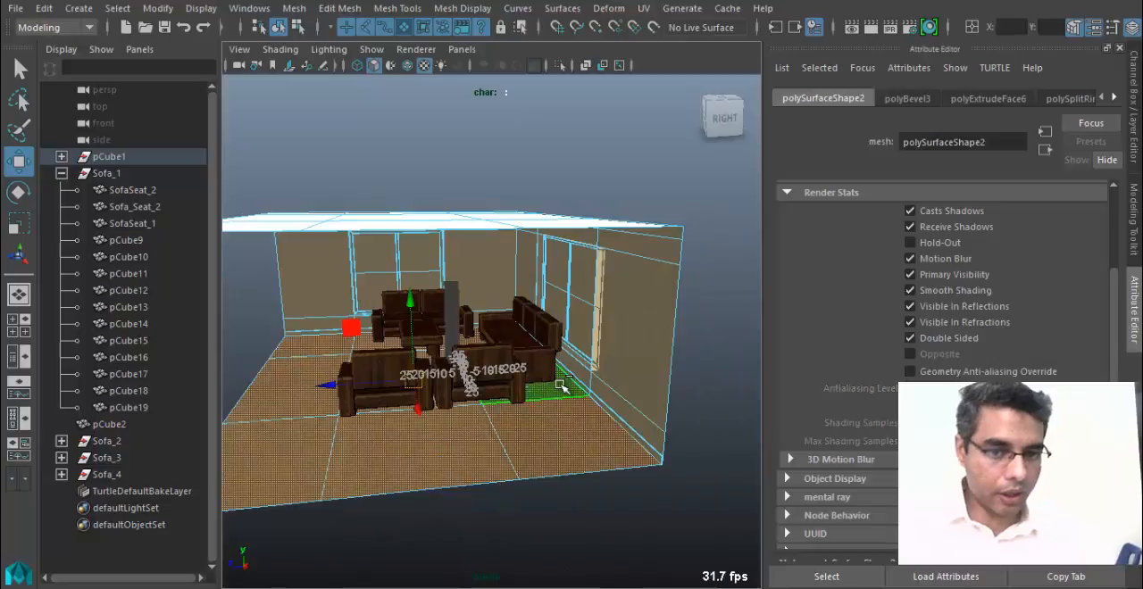
mouse_move(429, 449)
left_mouse_down("alt")
mouse_move(389, 459)
mouse_move(541, 474)
mouse_move(462, 409)
left_mouse_up("alt")
Try a planar UV projection with the current options on the selected floor faces, and undo it.
left_click(643, 8)
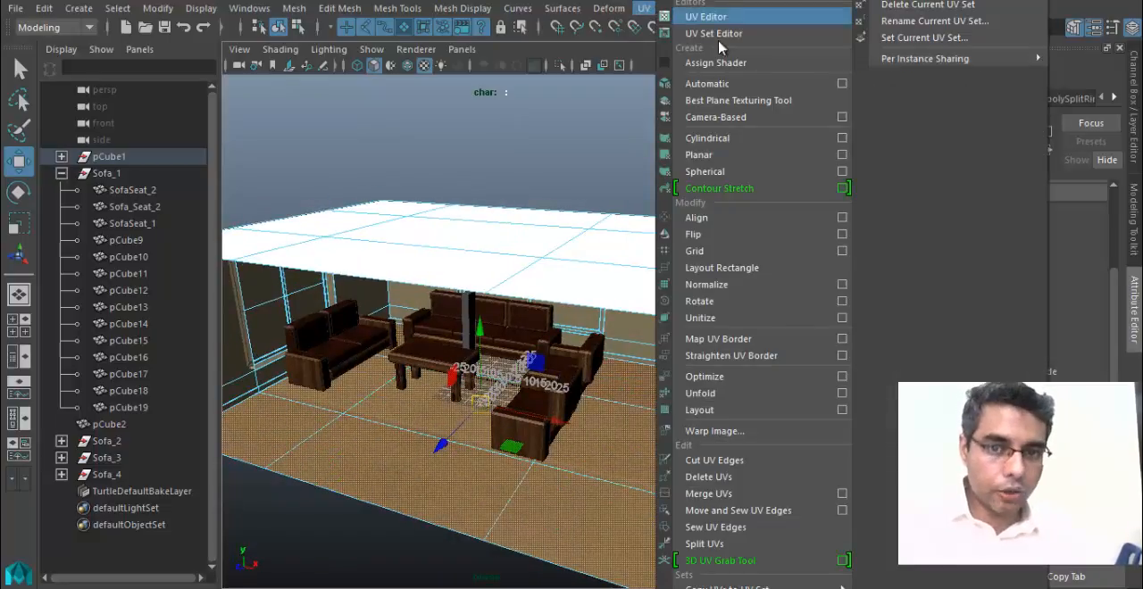
left_click(842, 161)
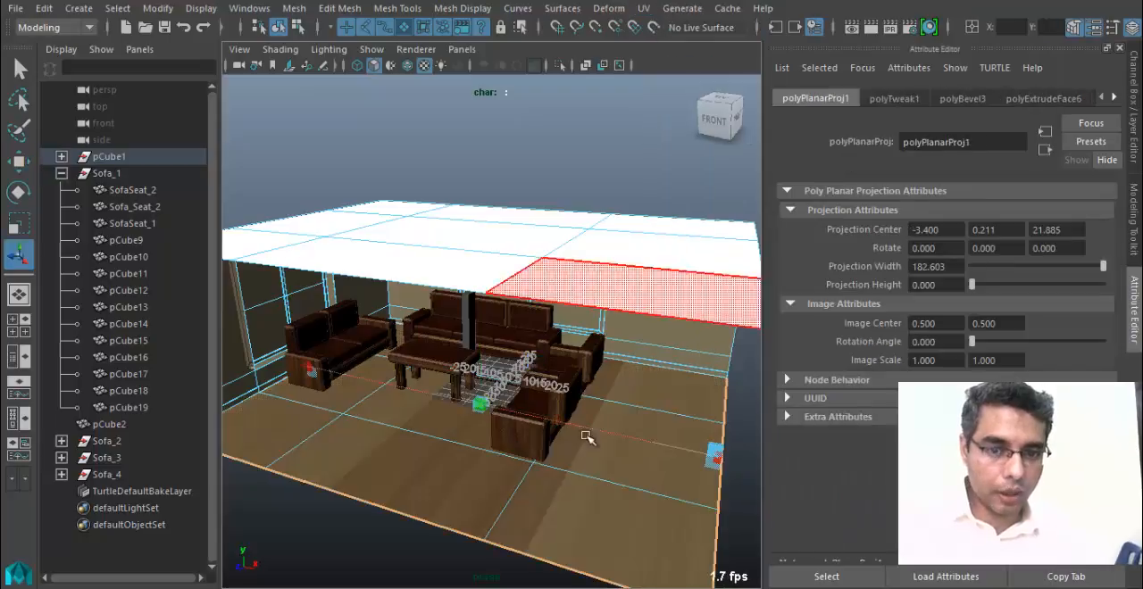
left_click(648, 15)
left_click(651, 162)
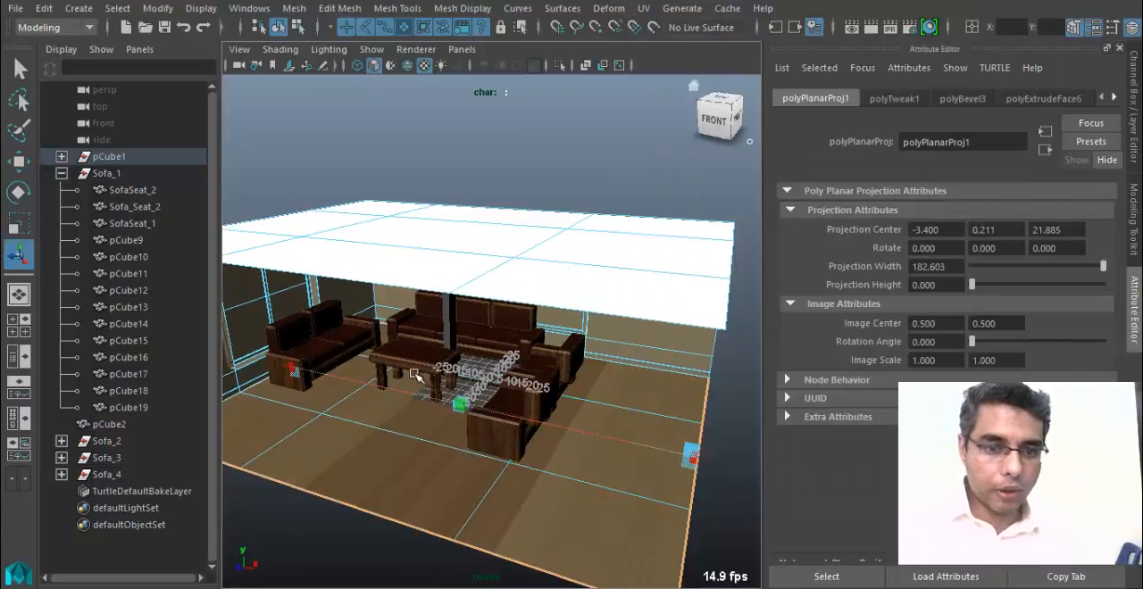
left_click_drag(473, 386, 396, 373, "alt")
key("ctrl+z")
Apply a planar UV projection to the floor faces, fitted to the bounding box and projected from the Y axis.
left_click(644, 8)
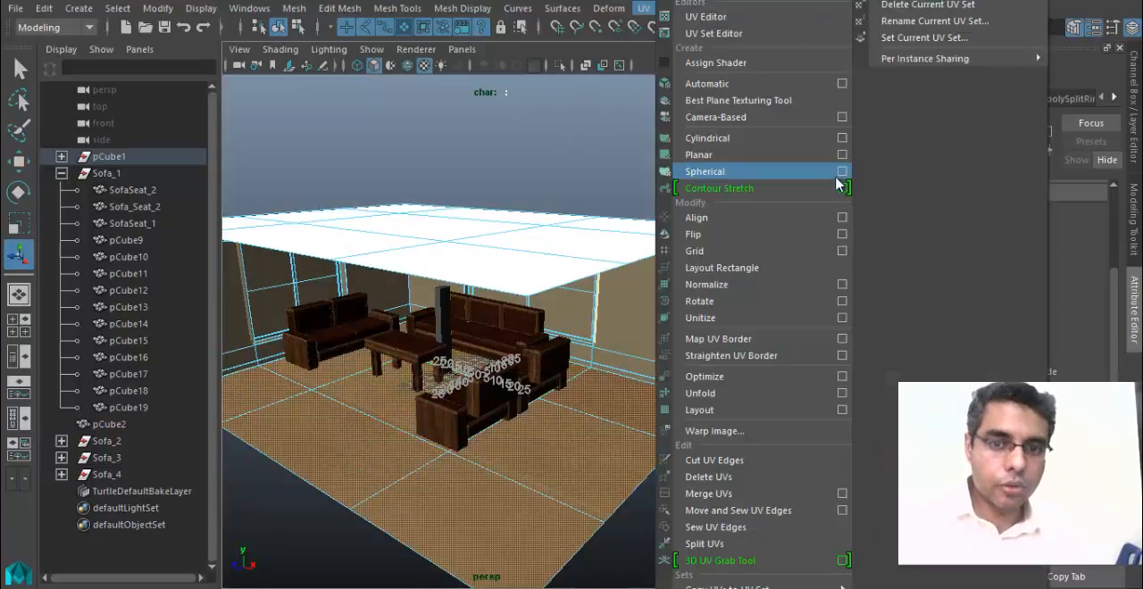
left_click(845, 151)
left_click(842, 253)
left_click_drag(447, 359, 411, 316, "alt")
key("w")
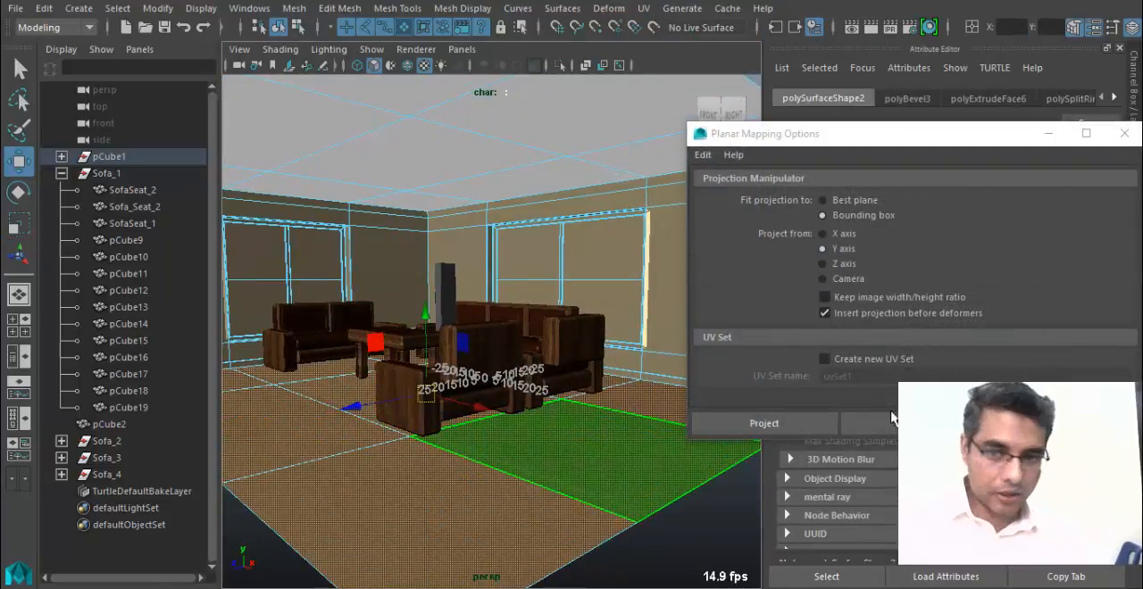
left_click(809, 428)
Scale the floor's planar projection down to about 76 wide and 57 high so the wood planks repeat at a smaller size.
left_click_drag(665, 449, 474, 459, "alt")
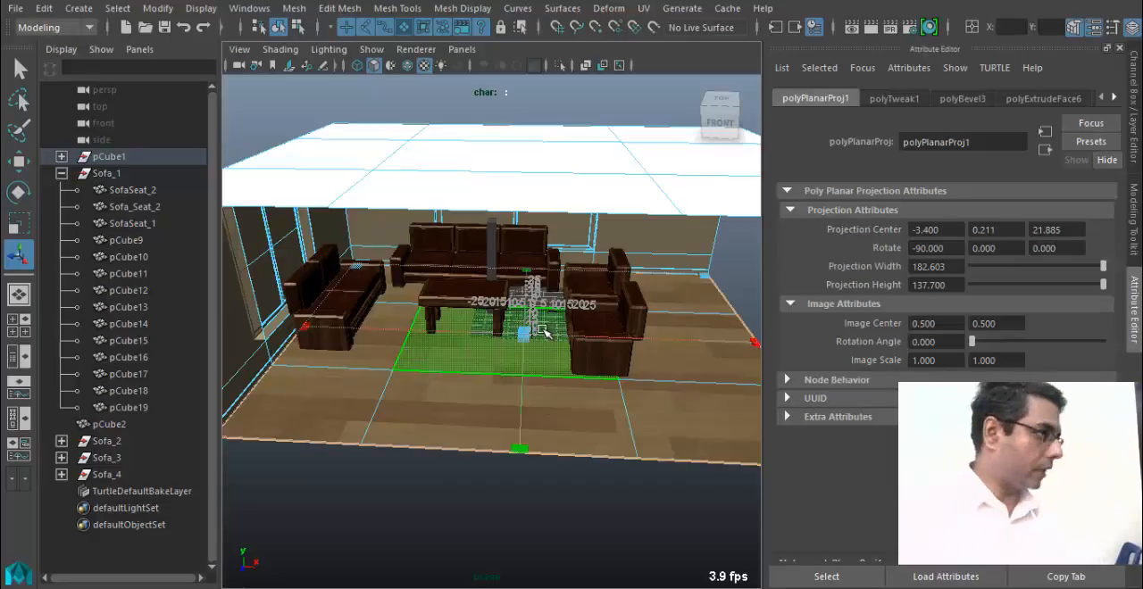
scroll(396, 349, "down", 5)
left_click_drag(507, 381, 400, 377, "alt")
scroll(398, 393, "up", 2)
left_click_drag(393, 461, 596, 399)
scroll(387, 440, "down", 3)
left_click_drag(452, 395, 539, 413, "alt")
scroll(398, 410, "up", 5)
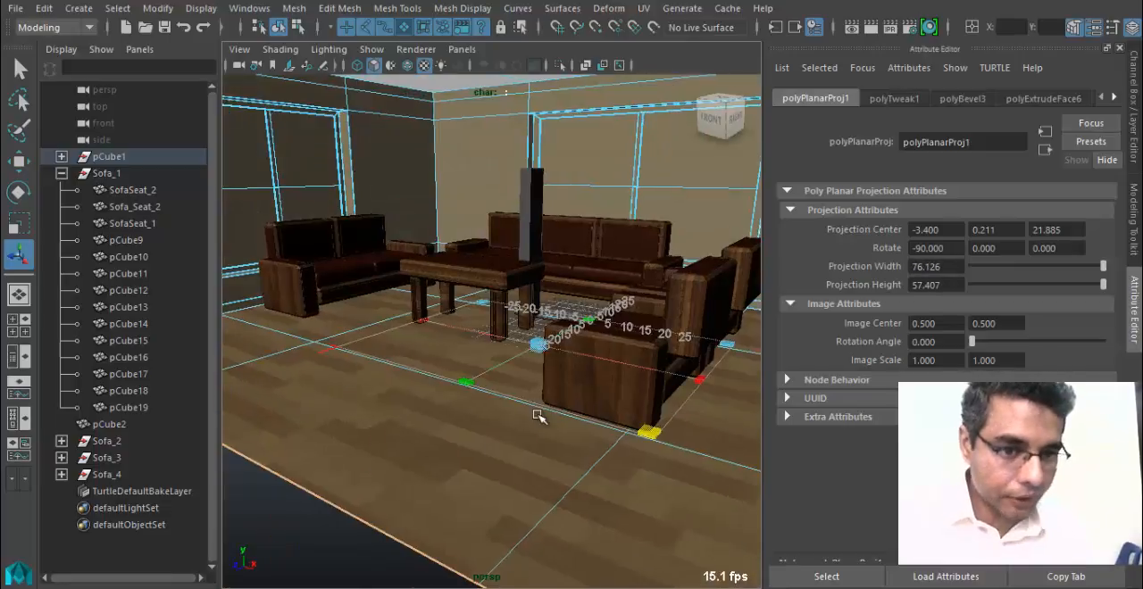
middle_click_drag(538, 414, 429, 442, "alt")
left_click_drag(385, 476, 360, 409)
left_click_drag(331, 469, 538, 482, "alt")
scroll(551, 487, "up", 5)
left_click_drag(456, 477, 482, 393, "alt")
Select the pane faces of the window on the wall behind the three-seat sofa.
key("q")
right_click_drag(480, 391, 564, 103)
scroll(559, 460, "down", 6)
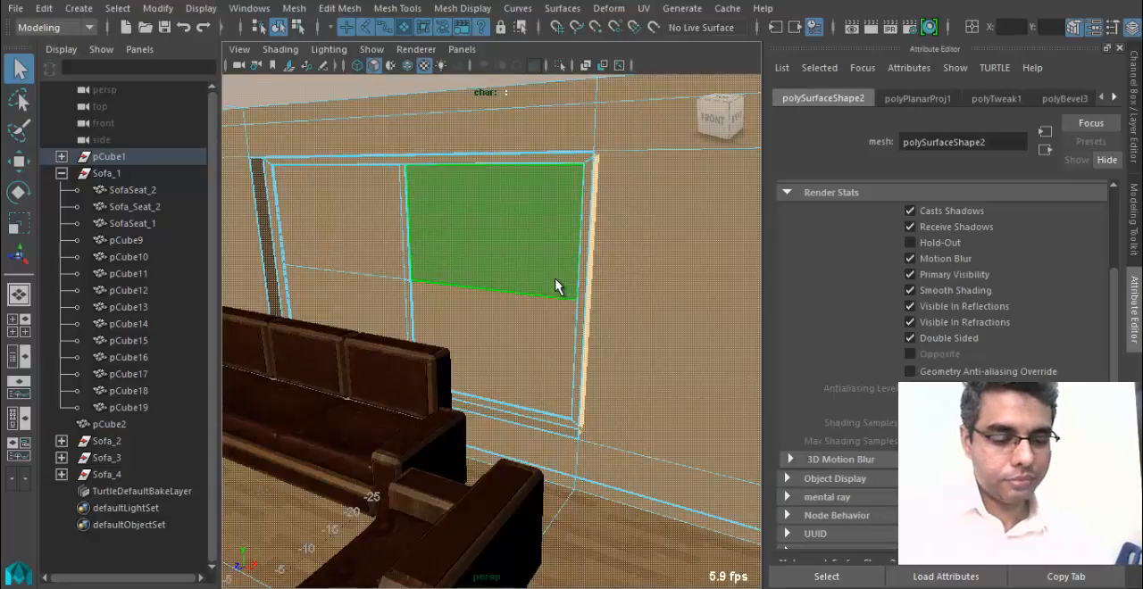
right_click_drag(556, 287, 413, 293, "alt")
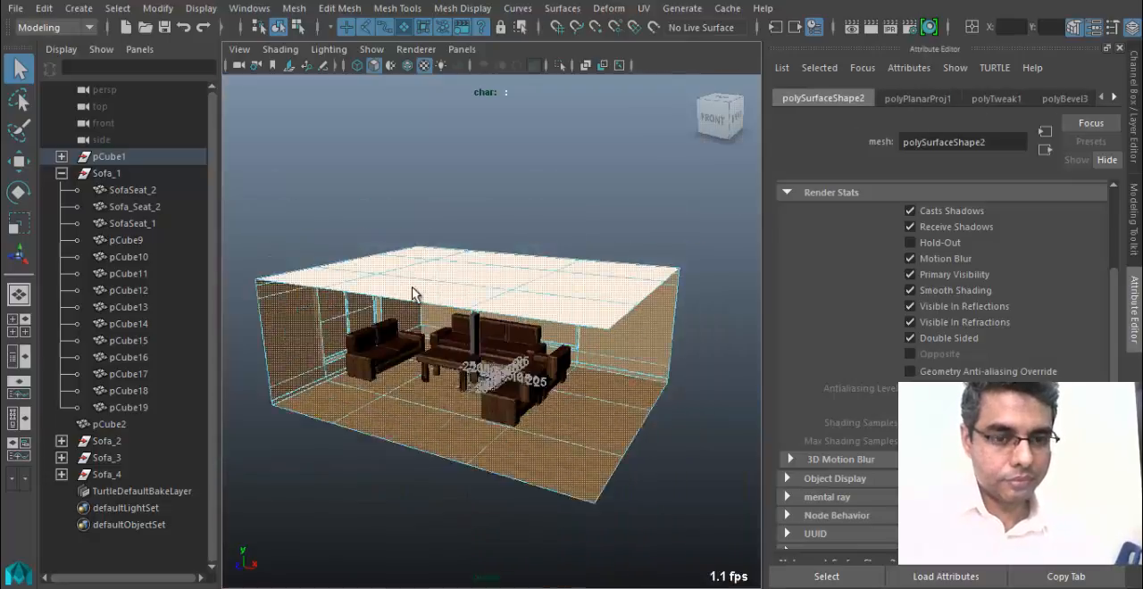
left_click_drag(348, 339, 385, 316, "alt")
right_click_drag(385, 316, 809, 408, "alt")
left_click_drag(542, 374, 572, 375, "alt")
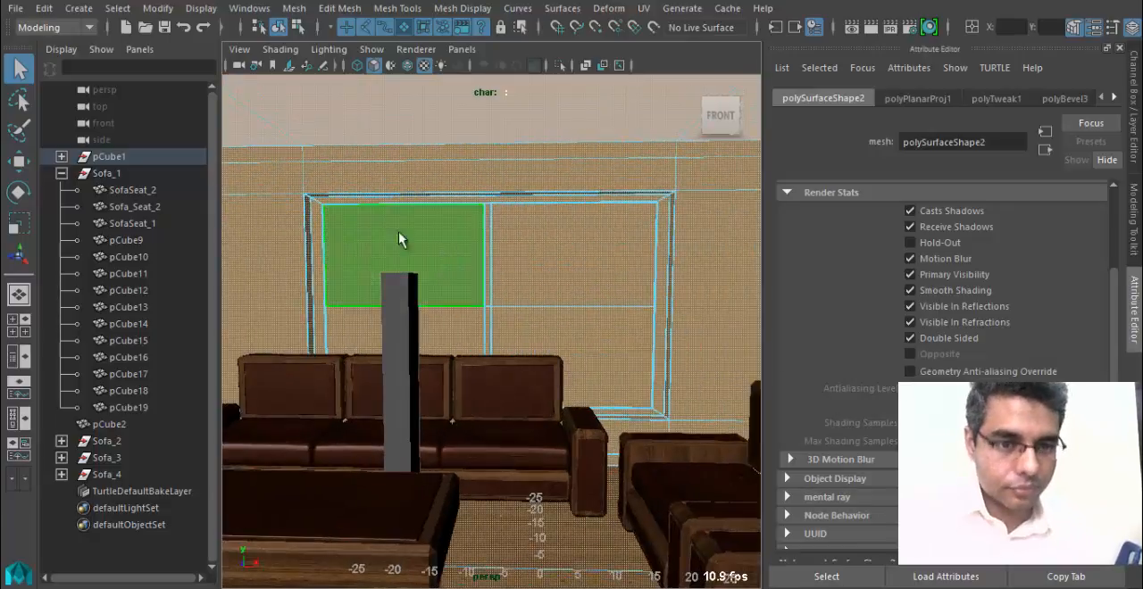
left_click(436, 255)
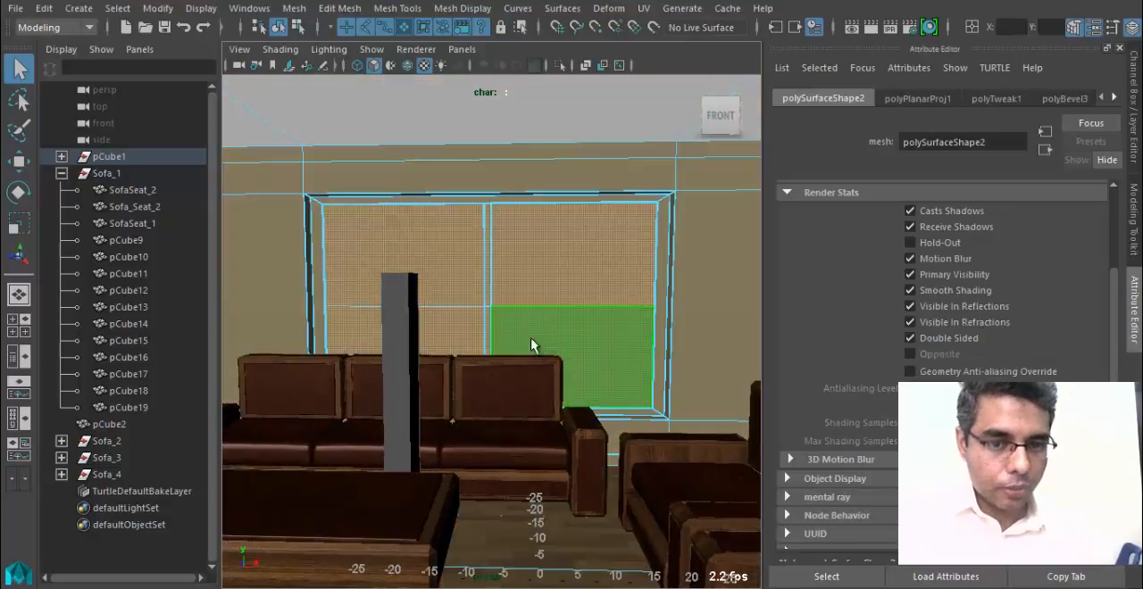
left_click_drag(615, 311, 378, 281, "alt")
right_click_drag(377, 280, 483, 314, "alt")
middle_click_drag(483, 314, 508, 330, "alt")
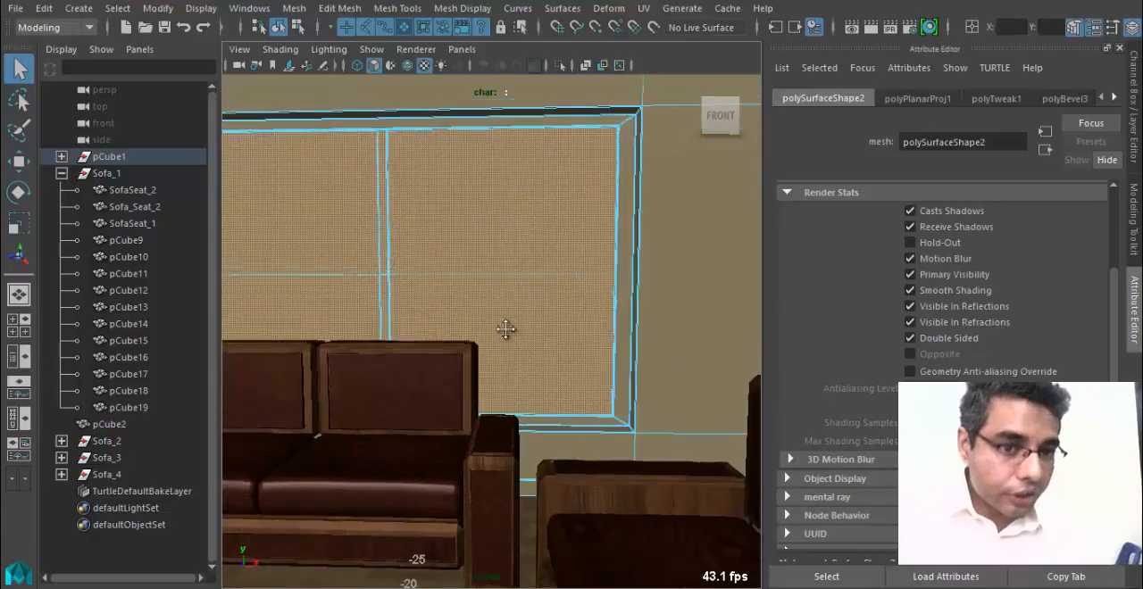
middle_click_drag(526, 291, 638, 308, "alt")
left_click_drag(638, 308, 541, 334, "alt")
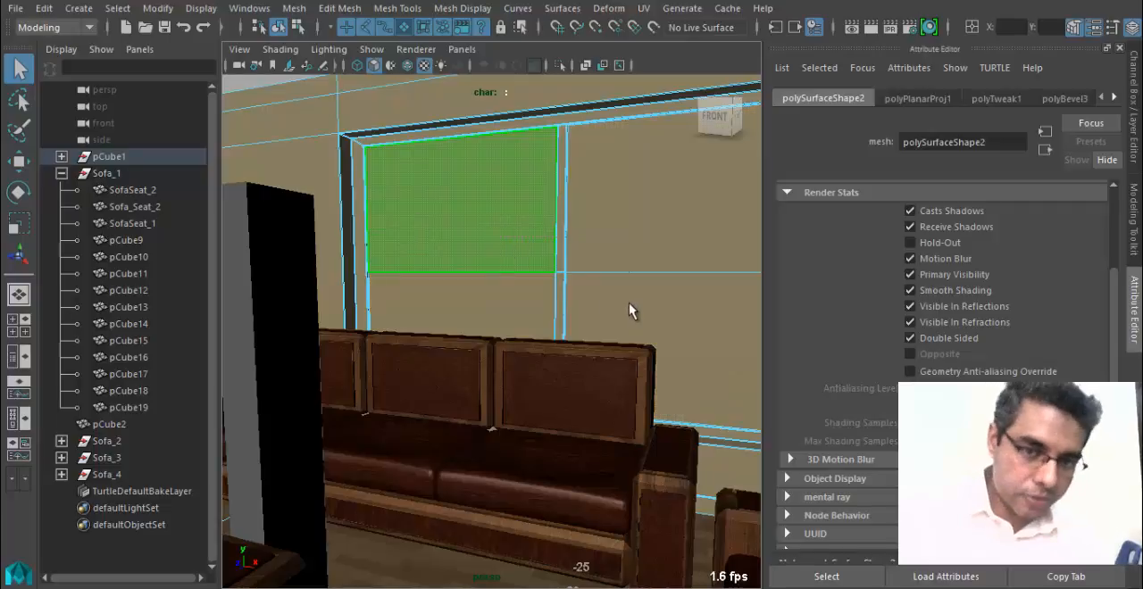
Reselect all four pane faces of that window, checking behind the sofa in wireframe, and return to shaded display.
key("4")
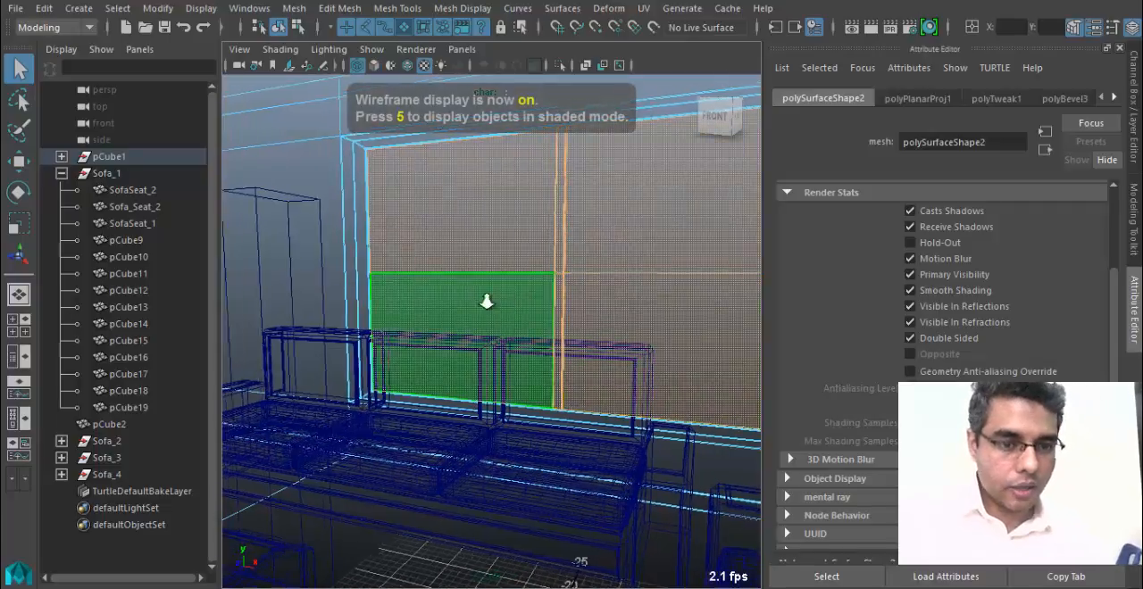
right_click_drag(487, 302, 510, 312, "alt")
key("5")
left_click_drag(510, 312, 375, 309, "alt")
right_click_drag(375, 309, 396, 293, "alt")
left_click_drag(396, 294, 434, 310, "alt")
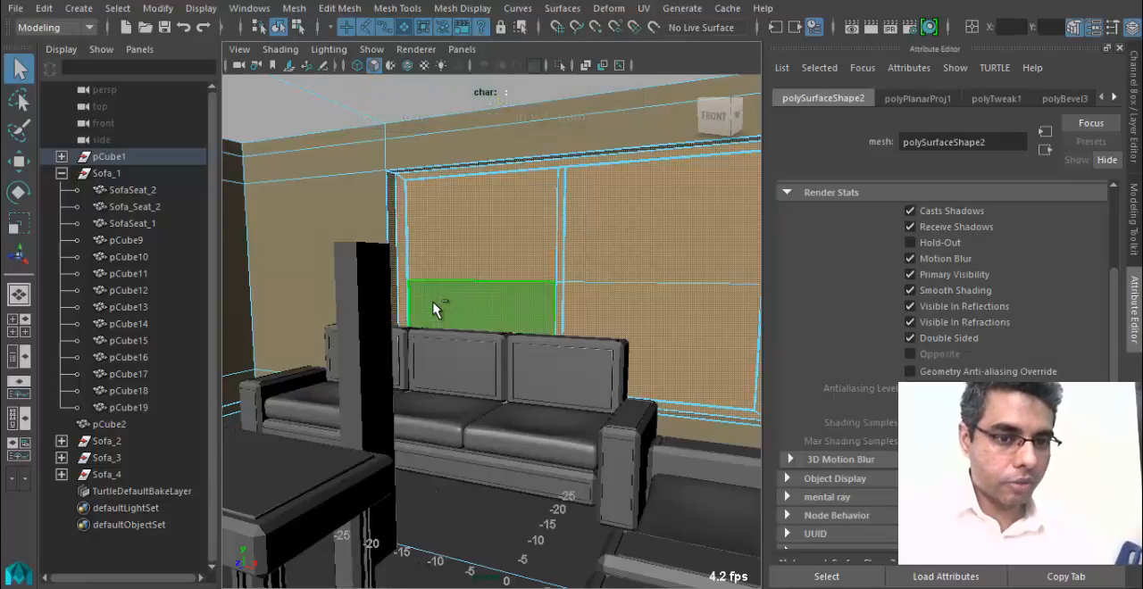
right_click_drag(473, 352, 684, 380, "alt")
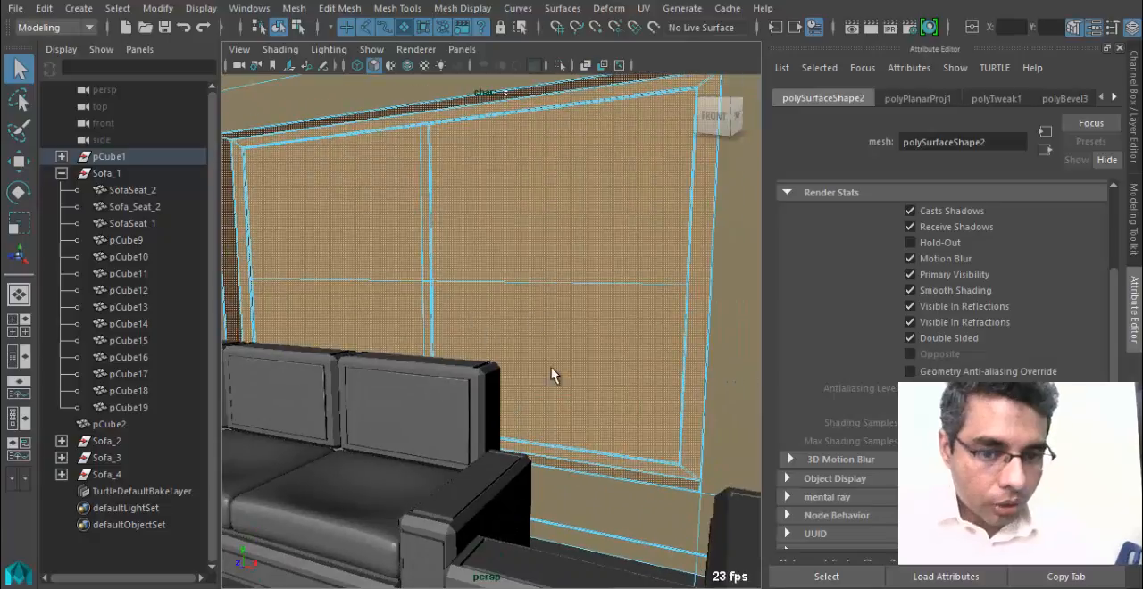
left_click(602, 501)
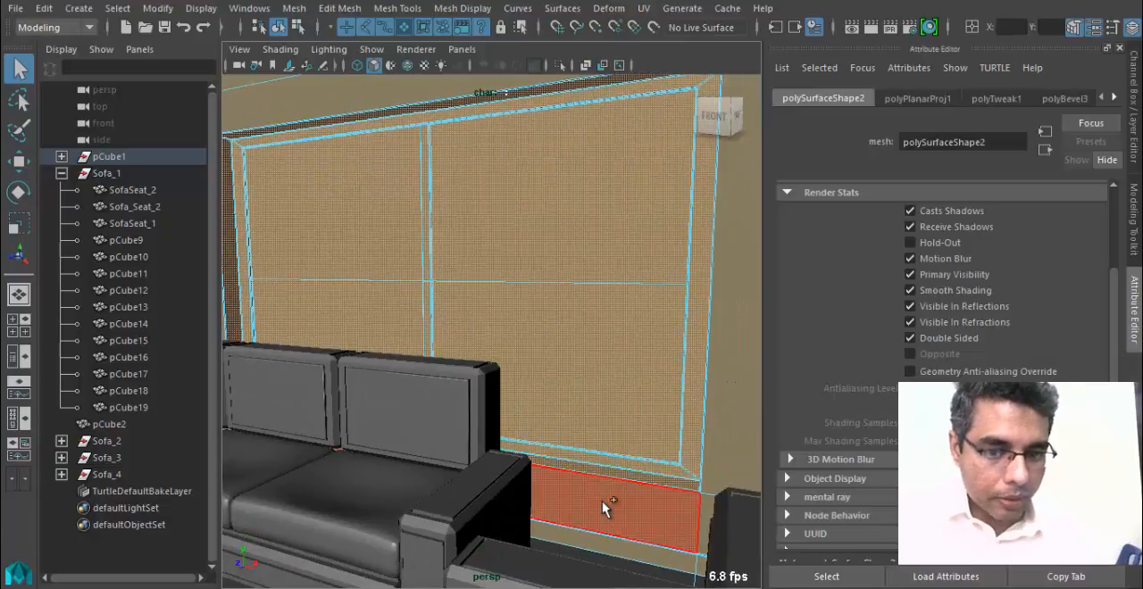
key("ctrl+z")
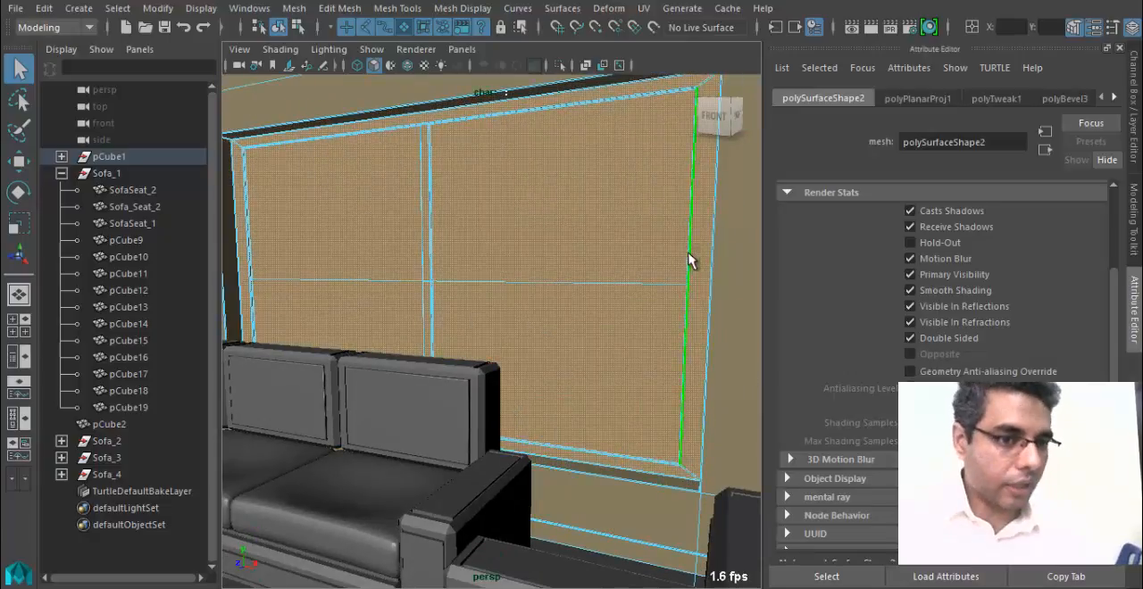
middle_click_drag(633, 261, 653, 266, "alt")
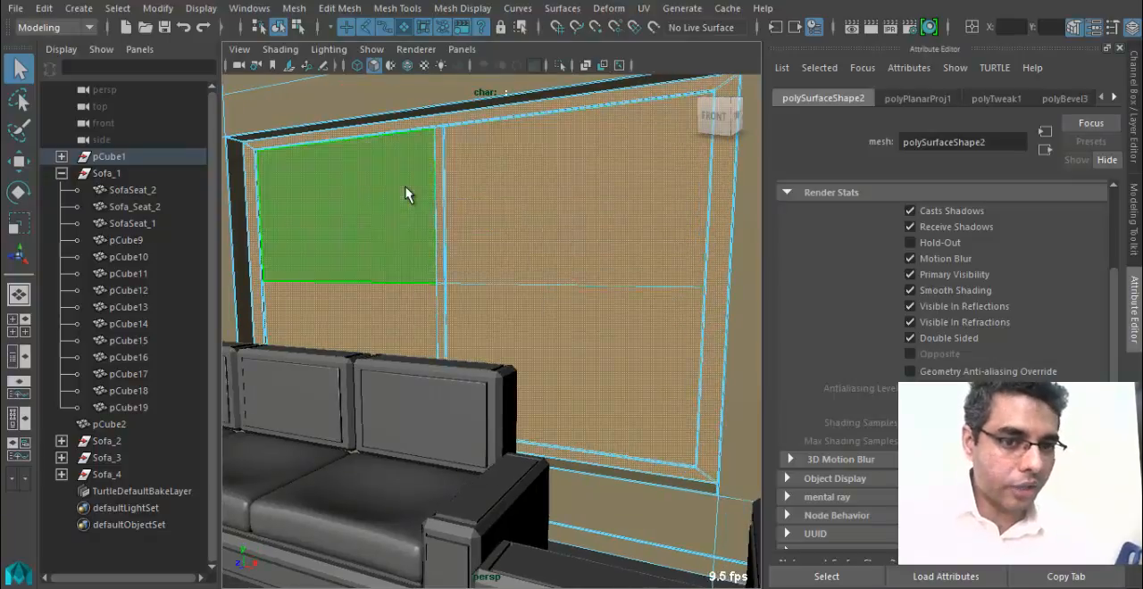
Assign a new Phong material to the selected window faces and set its colour to a very dark brown.
right_click_drag(406, 194, 442, 468)
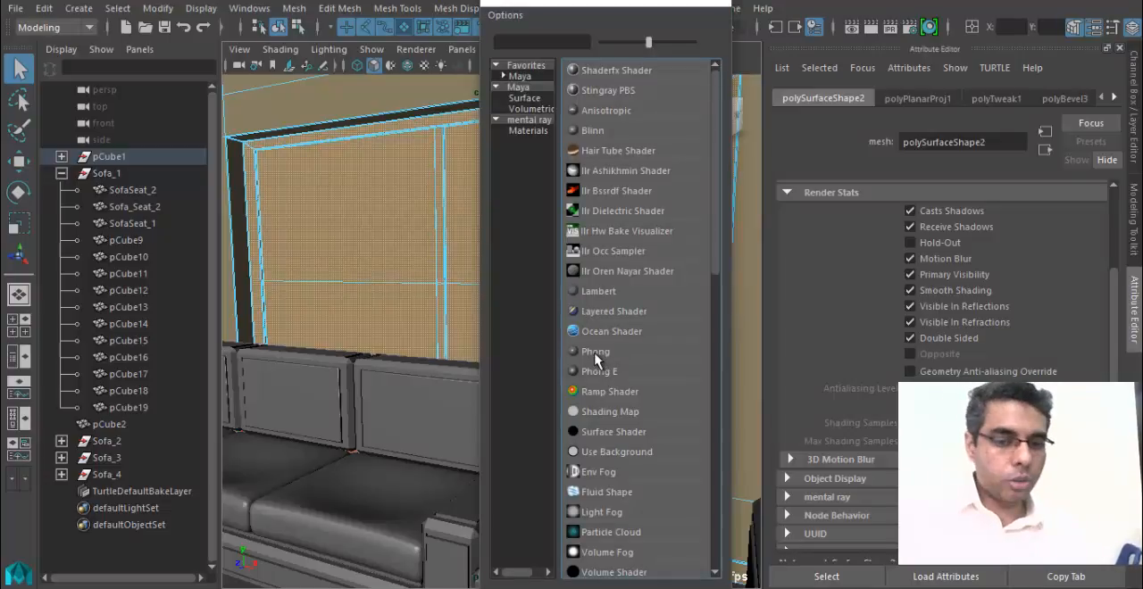
left_click(596, 352)
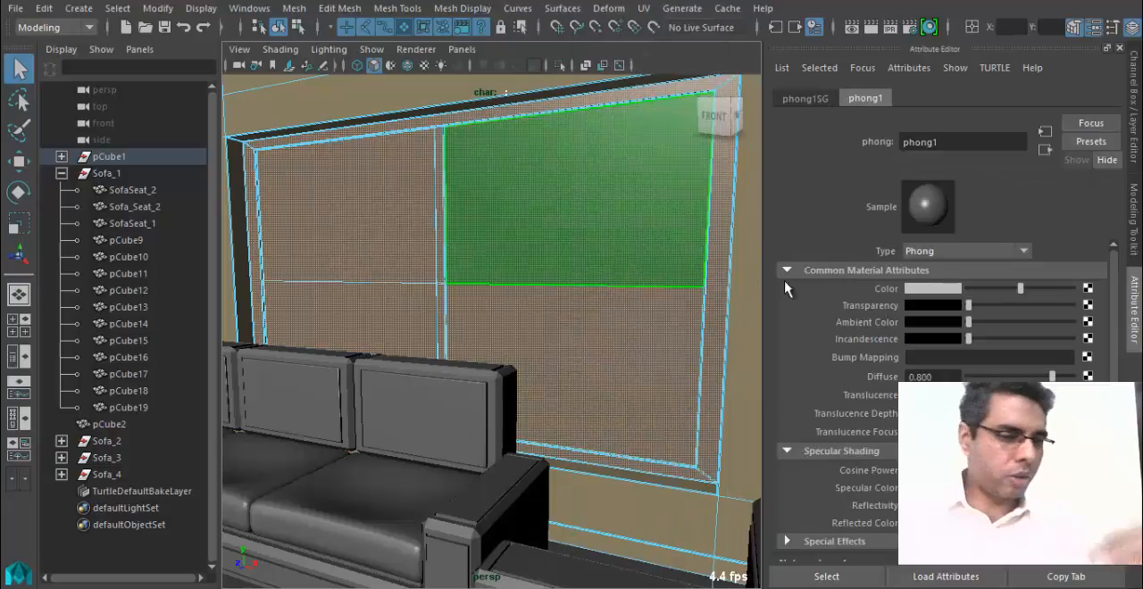
left_click(933, 288)
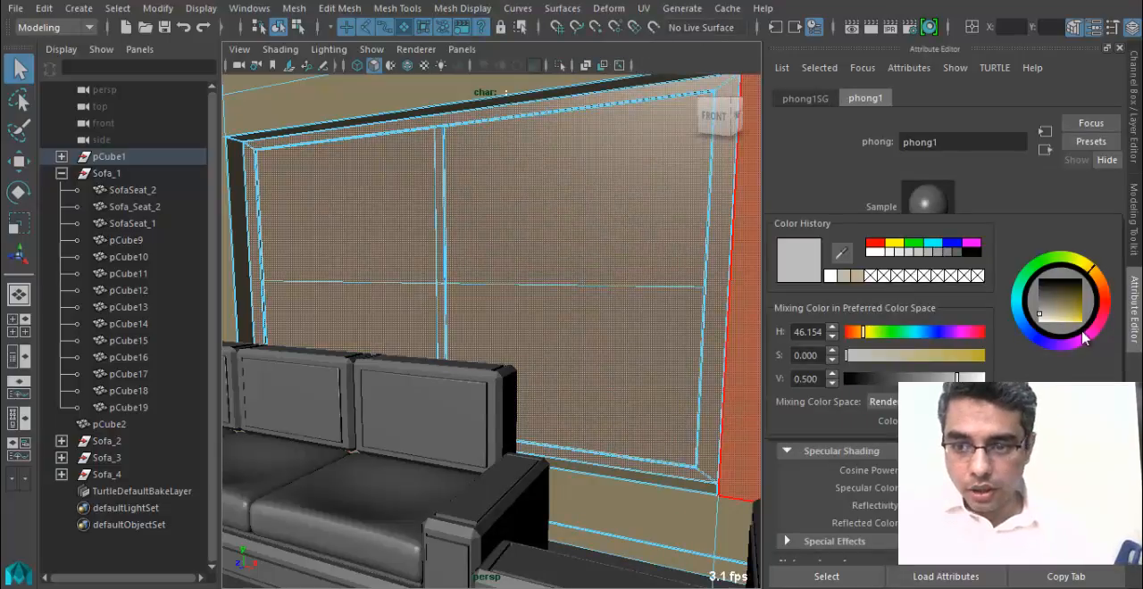
left_click_drag(1102, 301, 1103, 295)
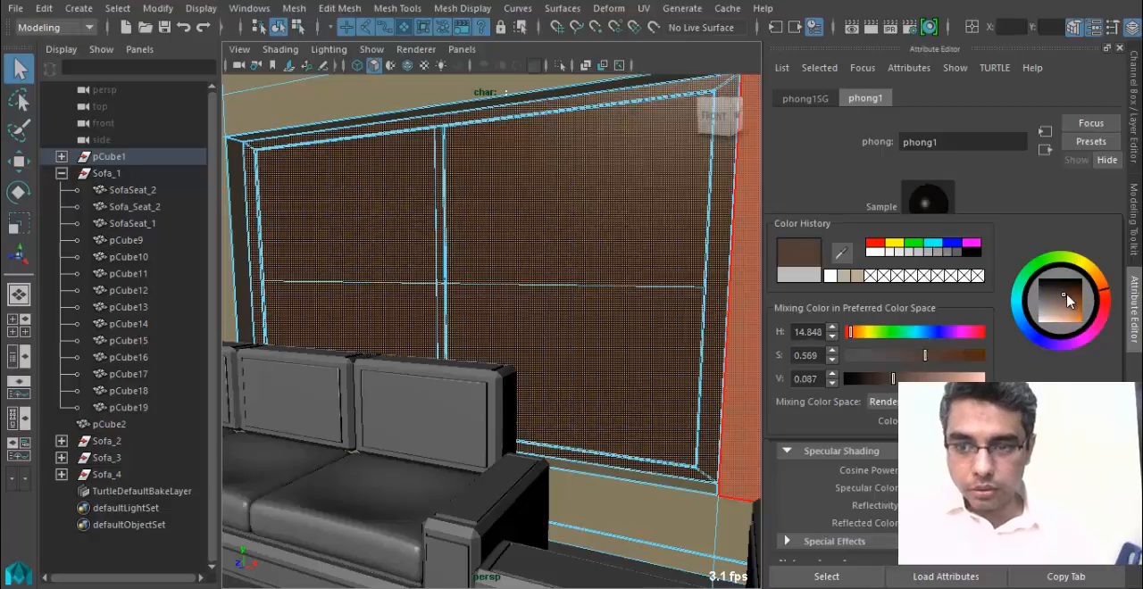
left_click(1073, 298)
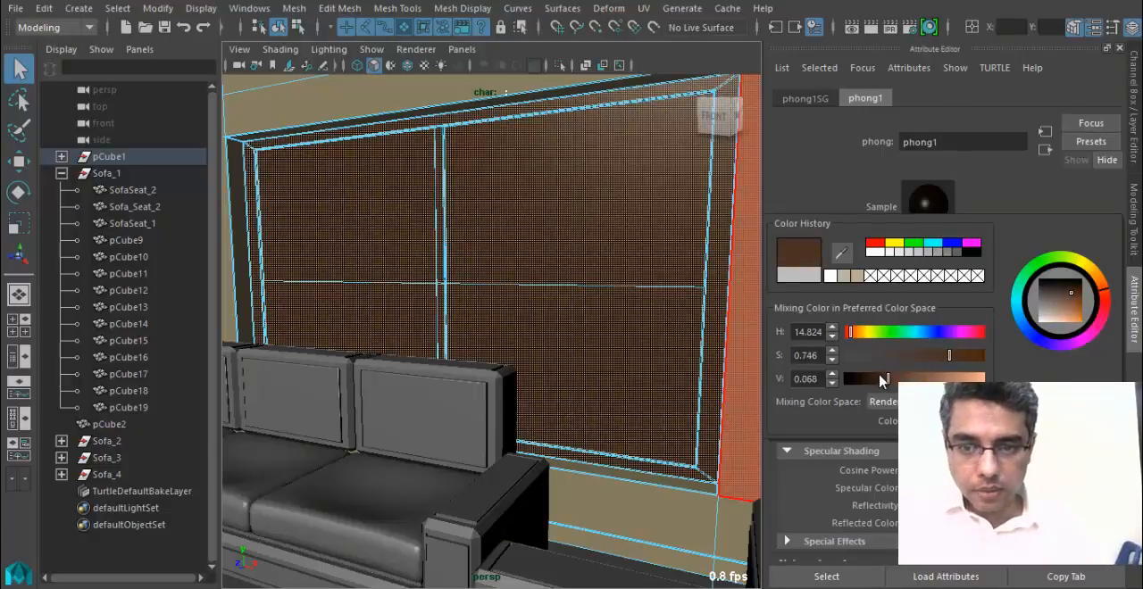
left_click_drag(880, 381, 866, 380)
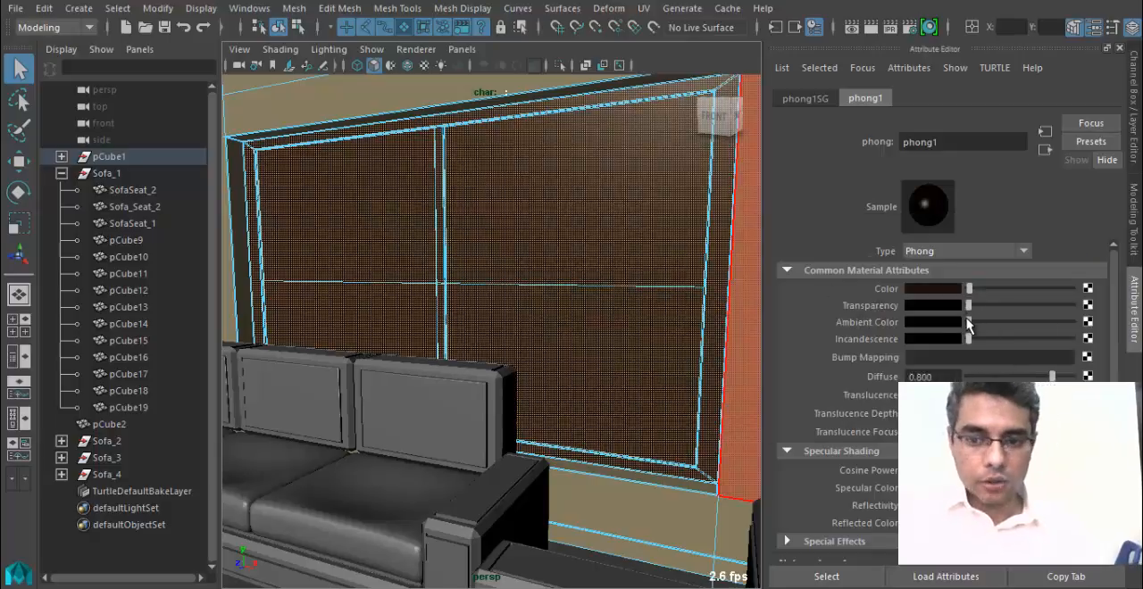
Raise the Phong material's cosine power to tighten its specular highlight.
mouse_move(966, 319)
left_mouse_down()
mouse_move(978, 321)
mouse_move(956, 322)
left_mouse_up()
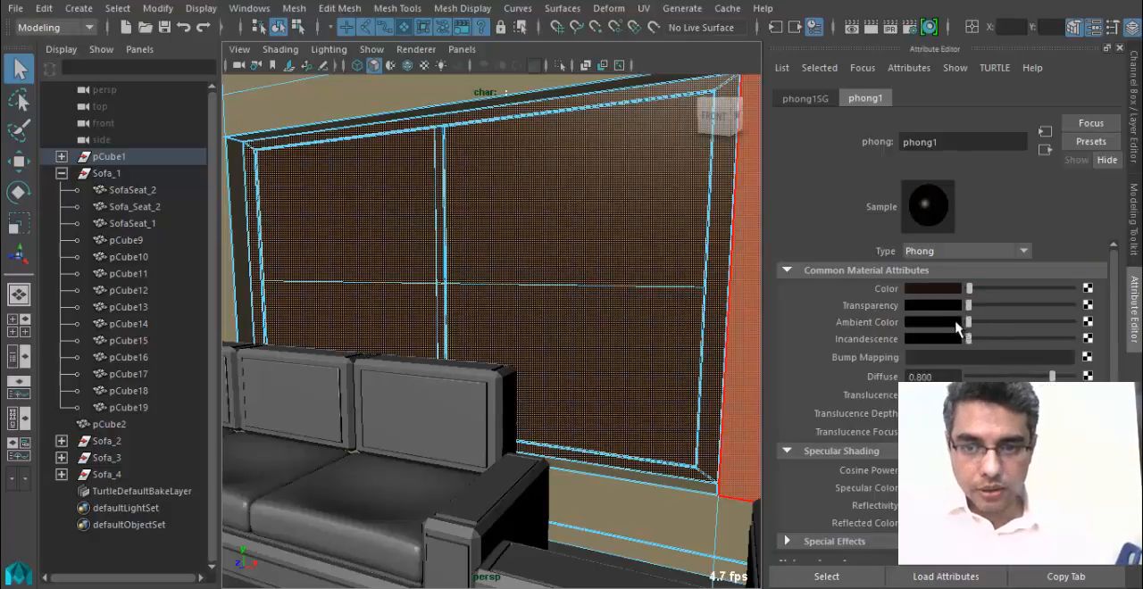
scroll(1114, 314, "down", 3)
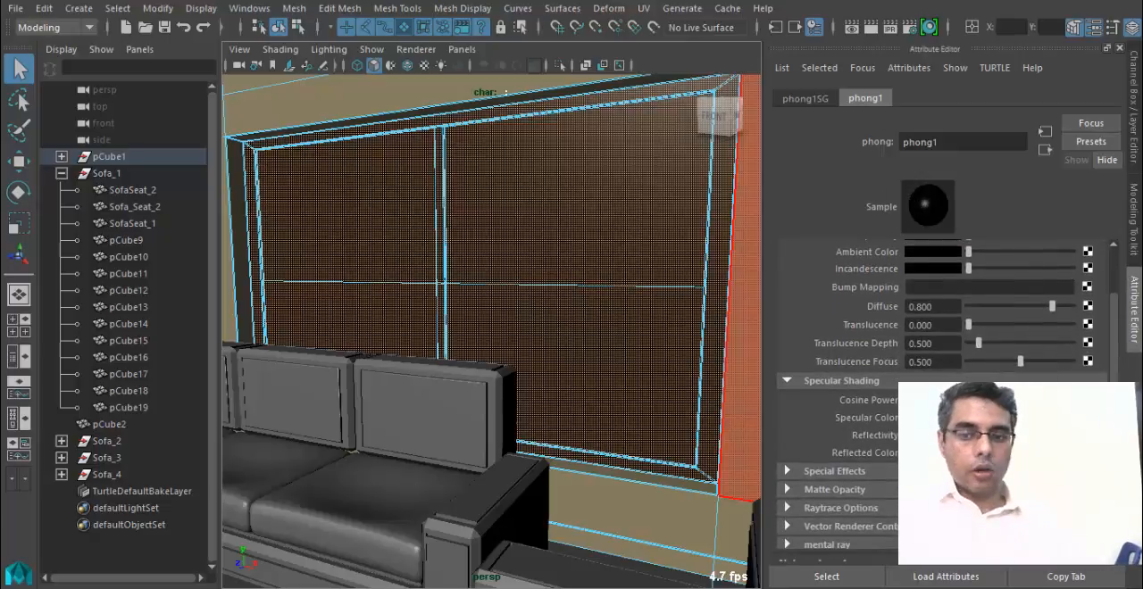
left_click_drag(987, 400, 1028, 400)
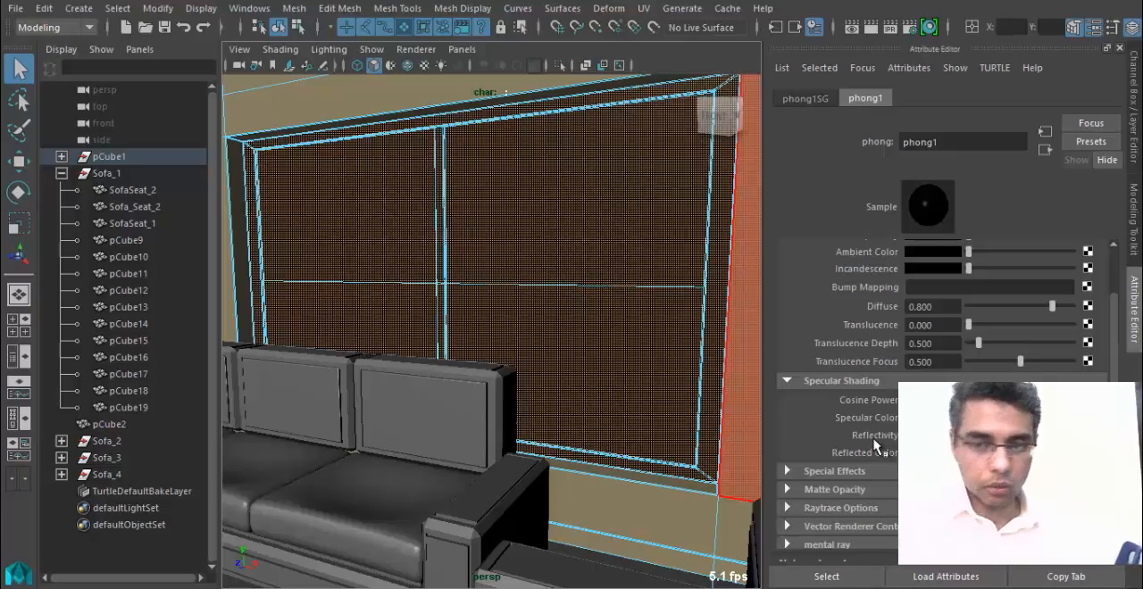
Select the pane faces of the window behind the two-seat sofa, grow the selection to its frame, and assign phong1.
left_click_drag(506, 314, 369, 329, "alt")
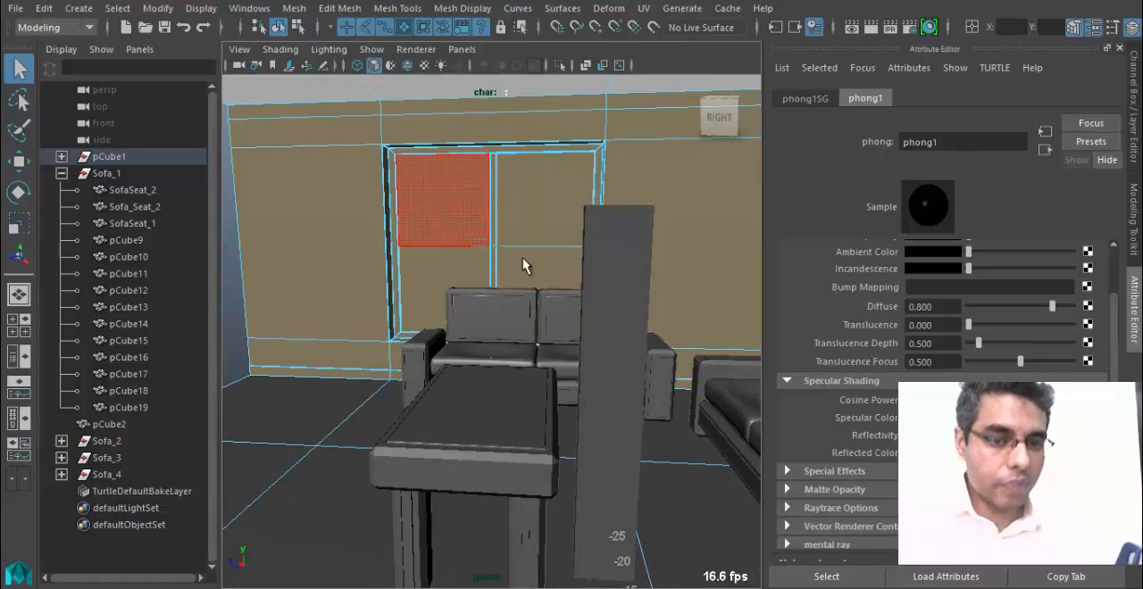
left_click(507, 240)
left_click(519, 271)
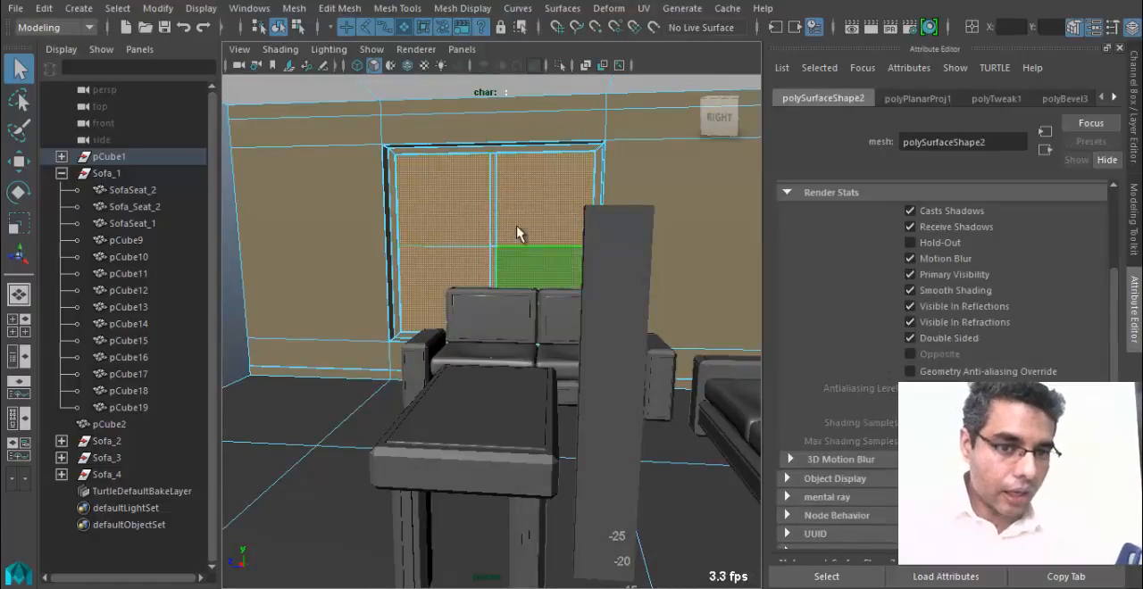
left_click(467, 271)
right_click_drag(467, 272, 555, 370, "alt")
left_click_drag(554, 370, 529, 376, "alt")
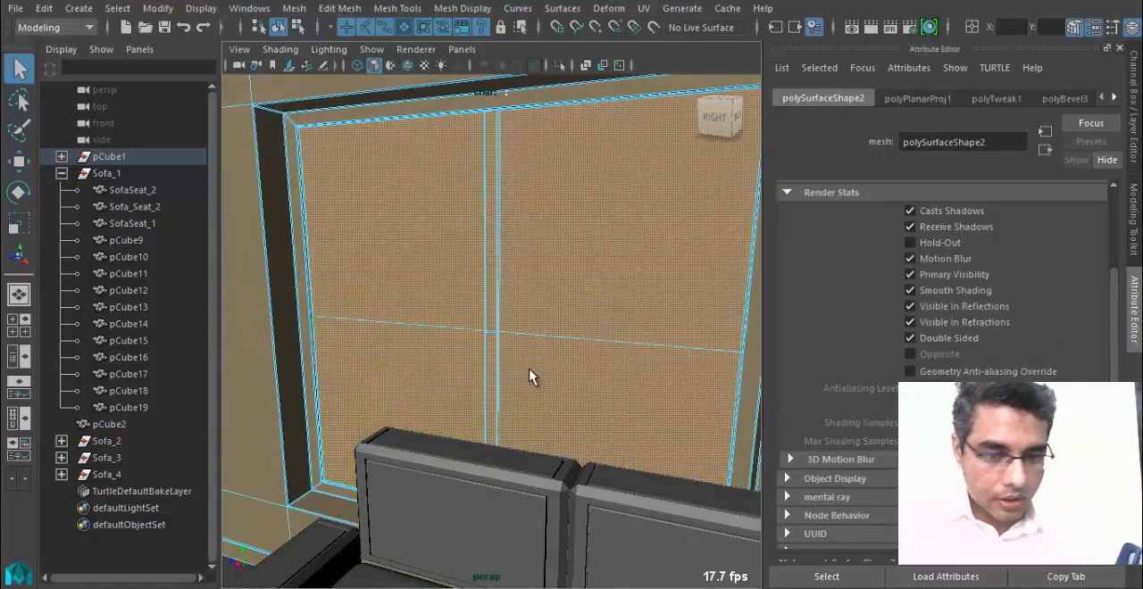
key("shift+period")
key("shift+period")
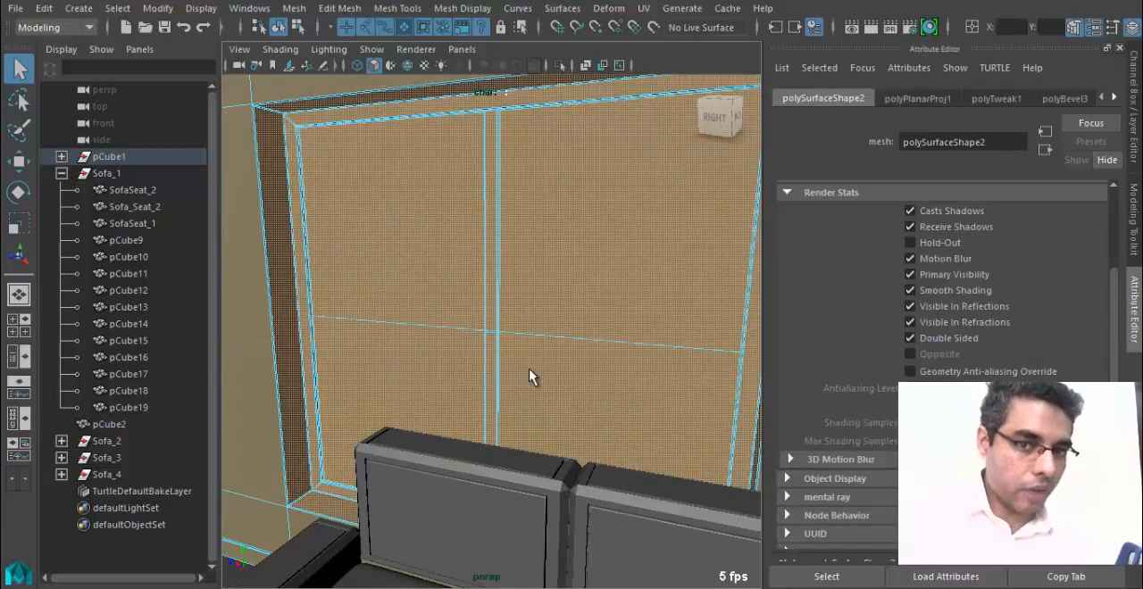
left_click(544, 375)
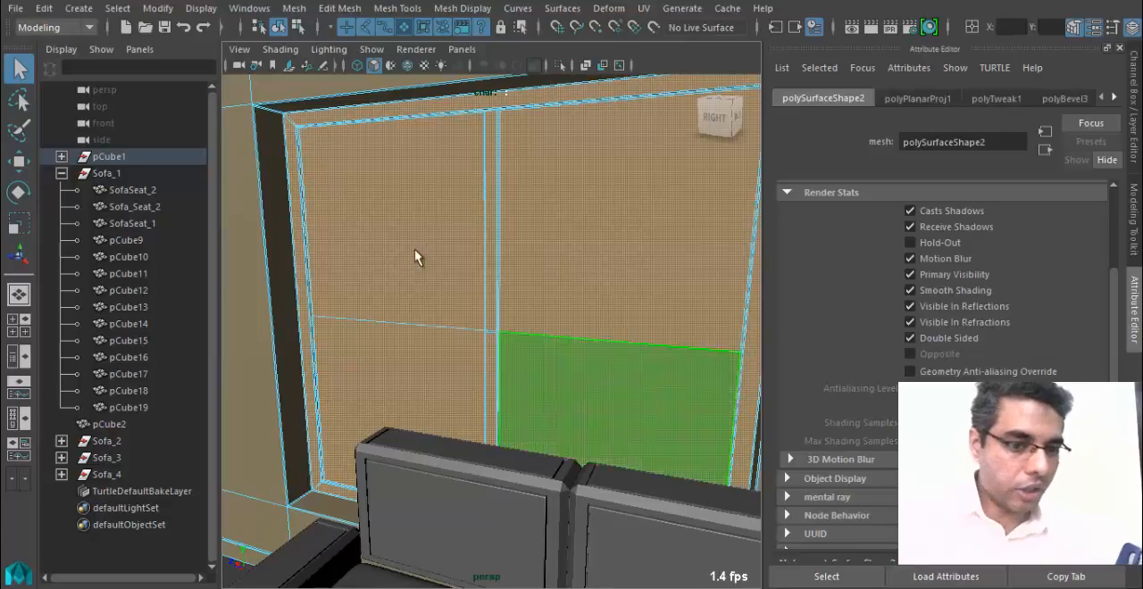
right_click_drag(496, 124, 616, 586)
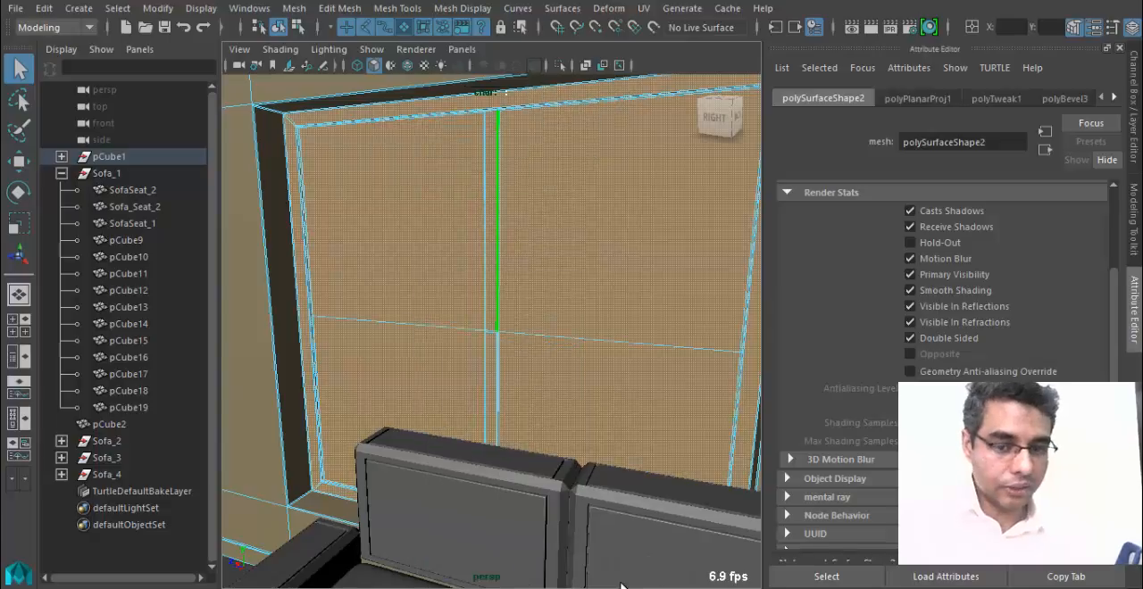
key("f")
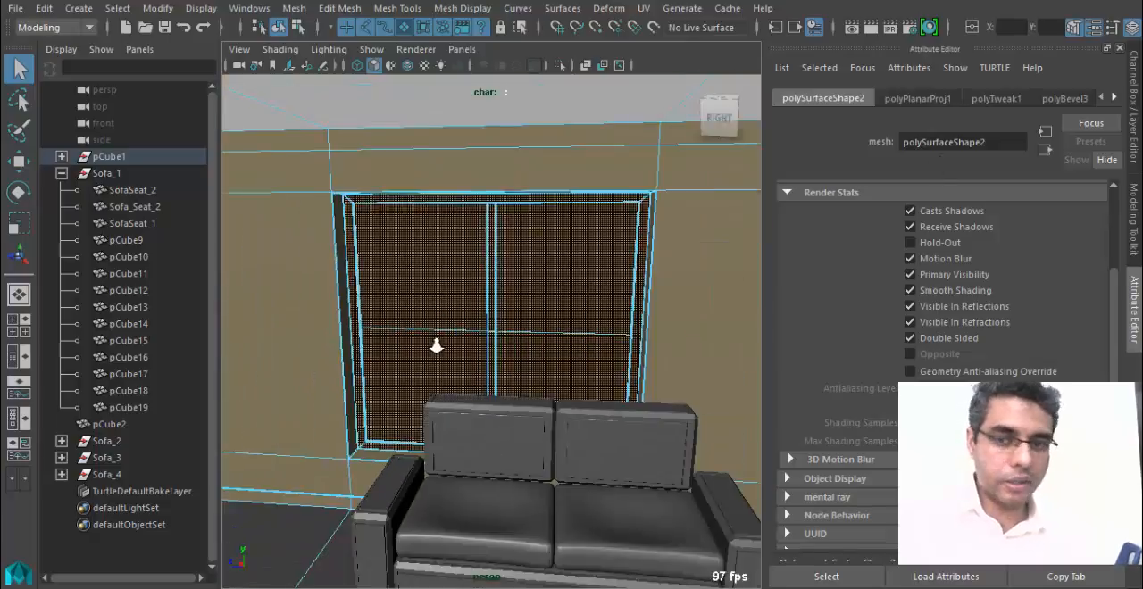
left_click(1063, 99)
left_click(1113, 98)
left_click(1113, 99)
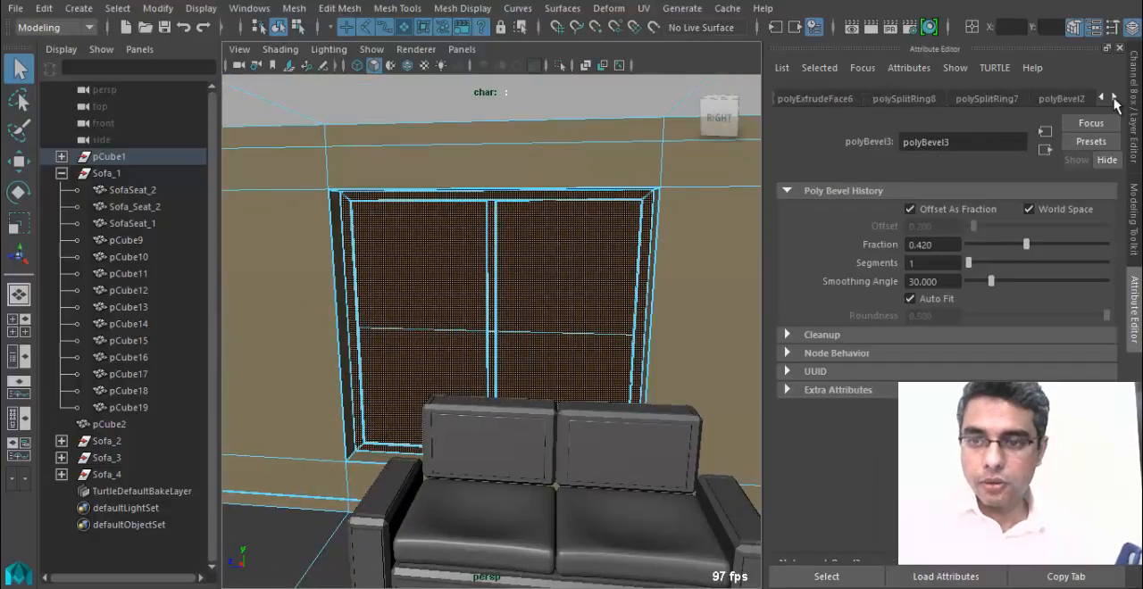
left_click(1114, 99)
left_click(1114, 99)
left_click(1114, 100)
left_click(1116, 98)
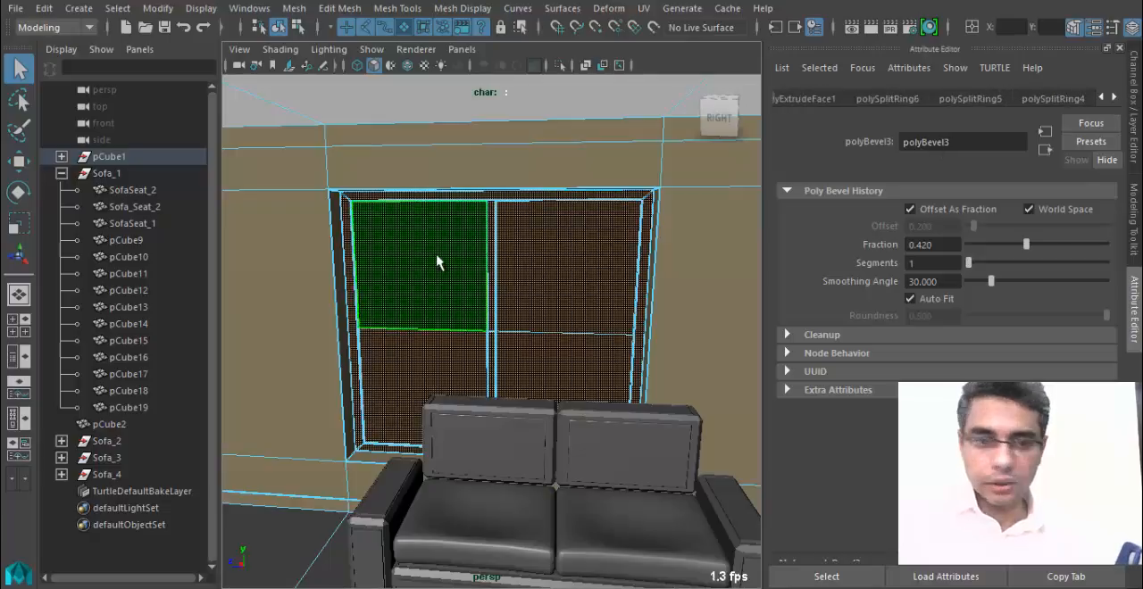
Open the attributes of the window's Phong material and rename it WindowFrame_MT.
right_click_drag(437, 257, 451, 518)
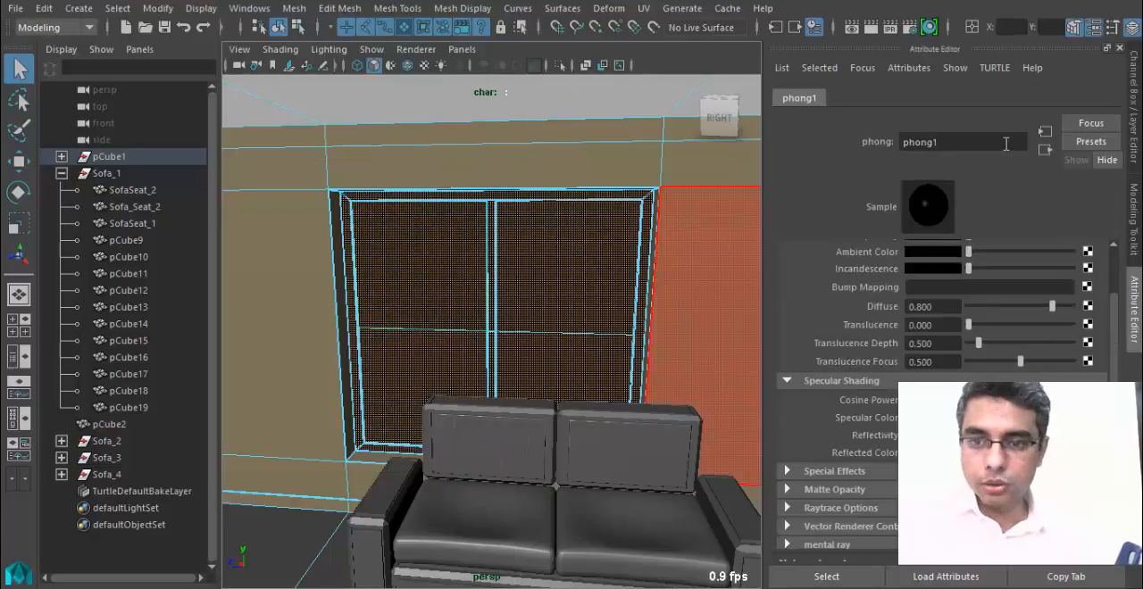
left_click_drag(961, 142, 804, 141)
type("W")
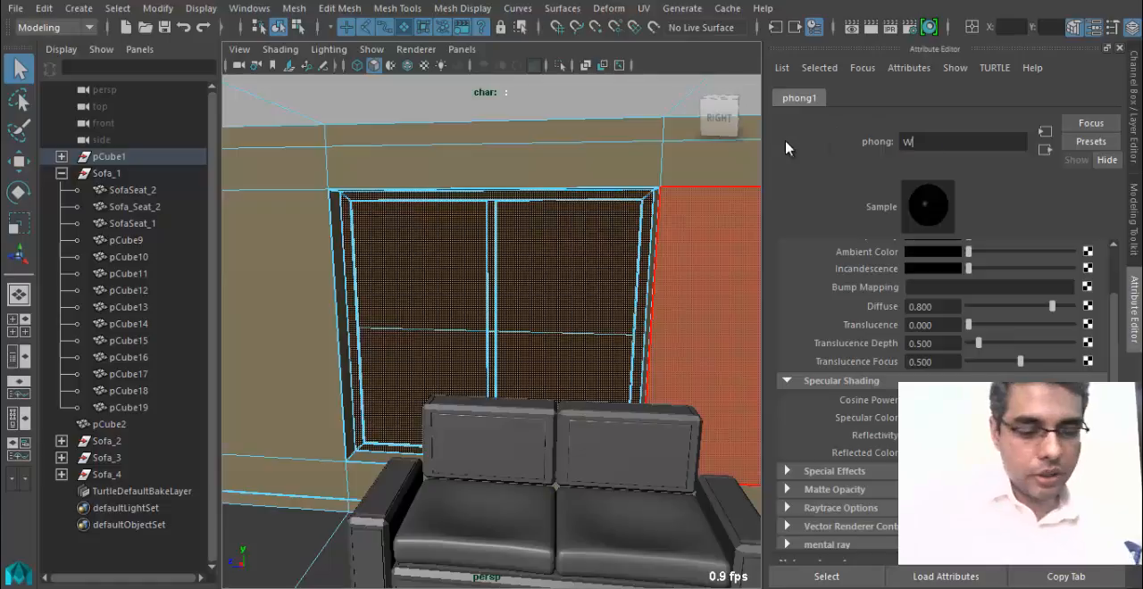
type("indowFrame_MT")
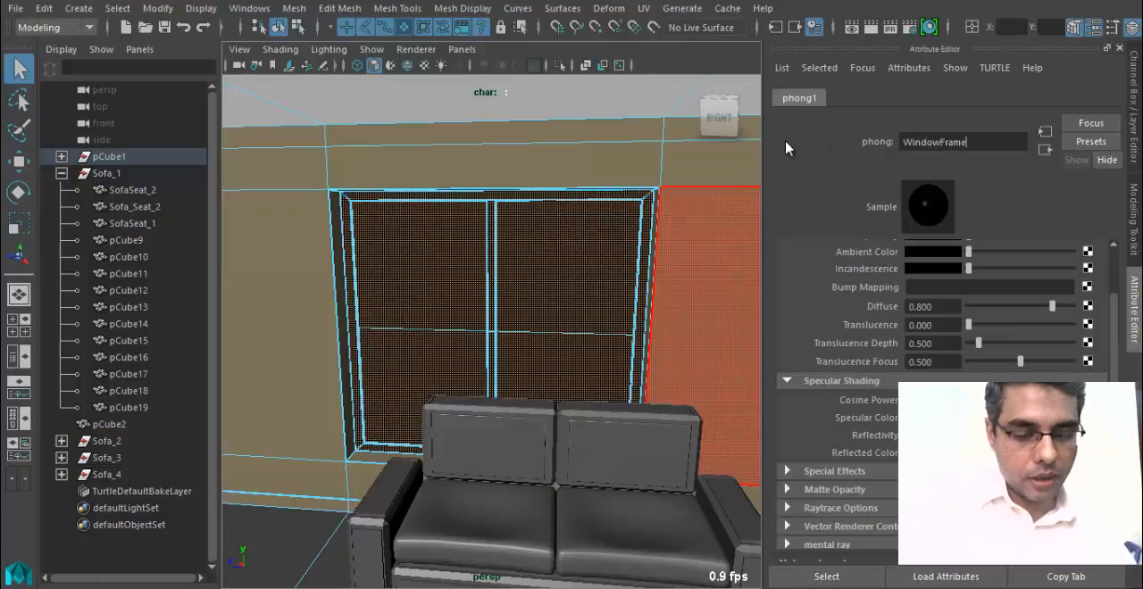
key("Return")
Select only the glass pane faces of both windows and assign a new Blinn material to them.
left_click_drag(459, 319, 498, 312, "alt")
right_click_drag(498, 312, 560, 100)
right_click_drag(390, 324, 211, 332, "alt")
left_click(313, 462)
left_click_drag(314, 461, 290, 393, "alt")
right_click_drag(290, 393, 381, 321, "alt")
left_click_drag(360, 373, 441, 401, "alt")
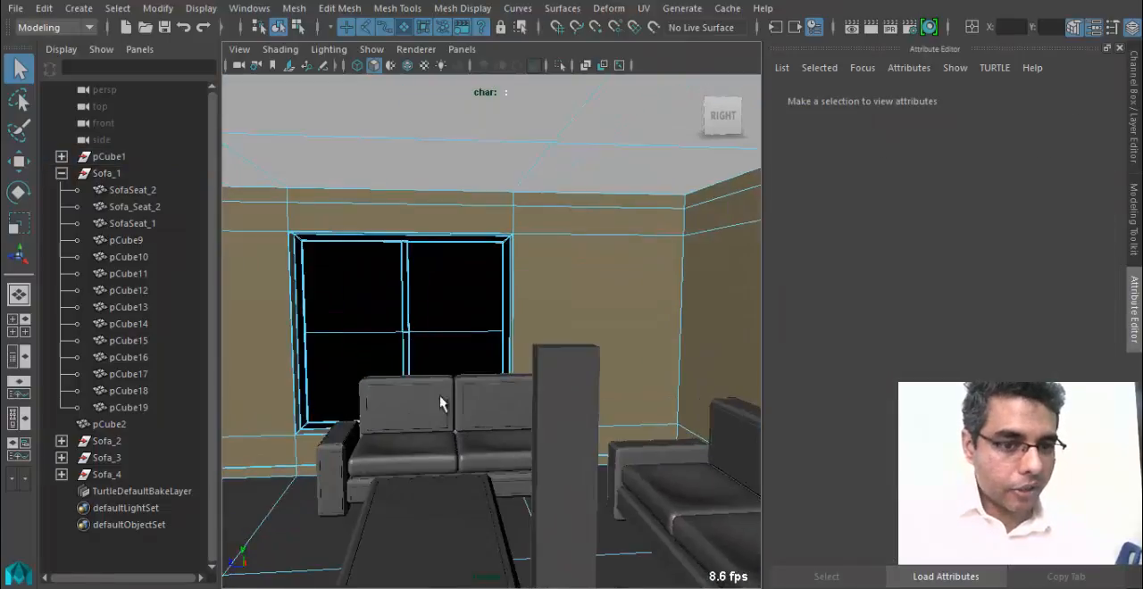
left_click(335, 308)
left_click(367, 349, "shift")
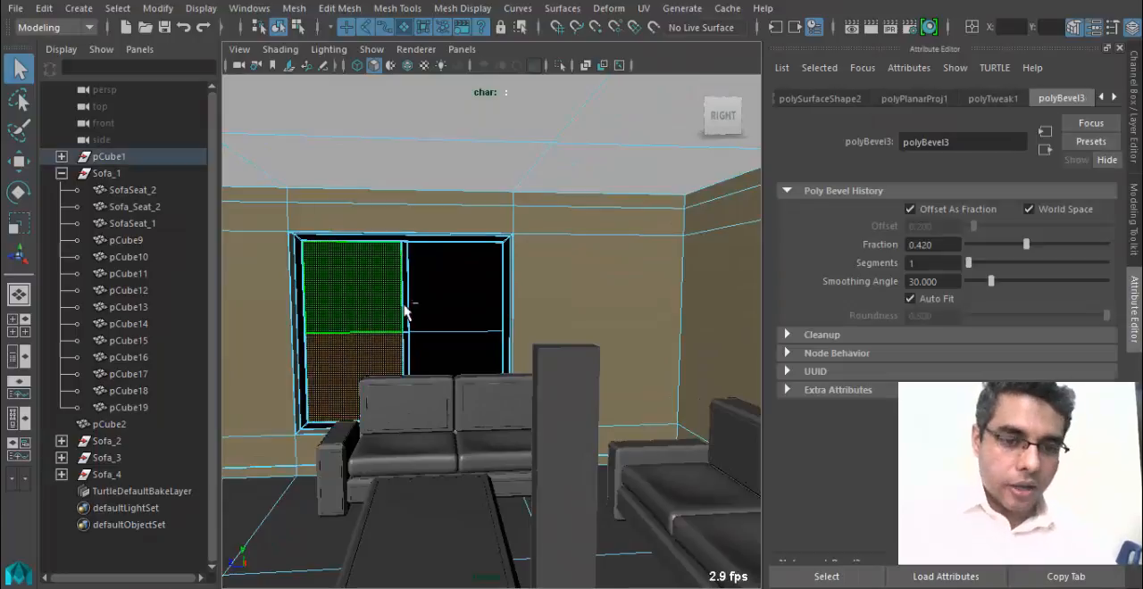
left_click(371, 328)
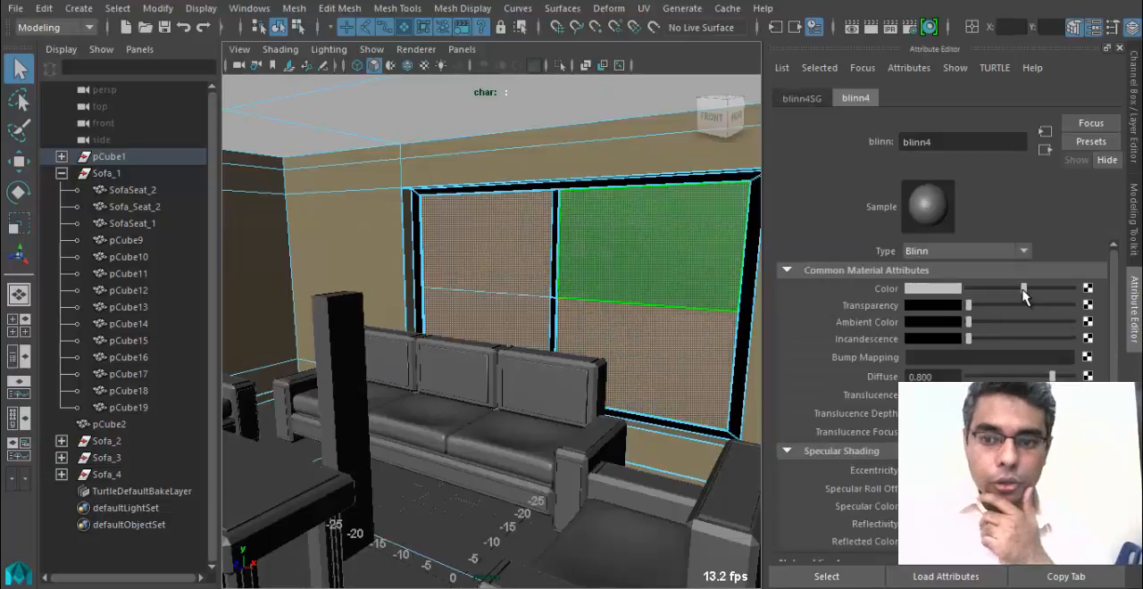
Set the Blinn material's colour to black and its transparency to maximum.
left_click_drag(1020, 288, 966, 290)
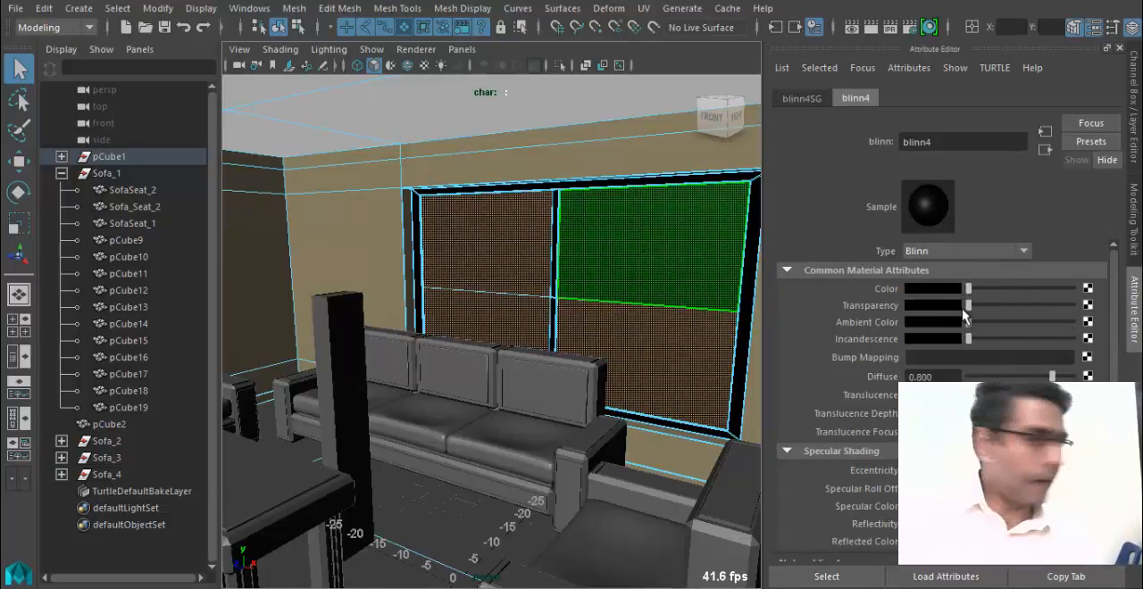
left_click_drag(969, 305, 1071, 307)
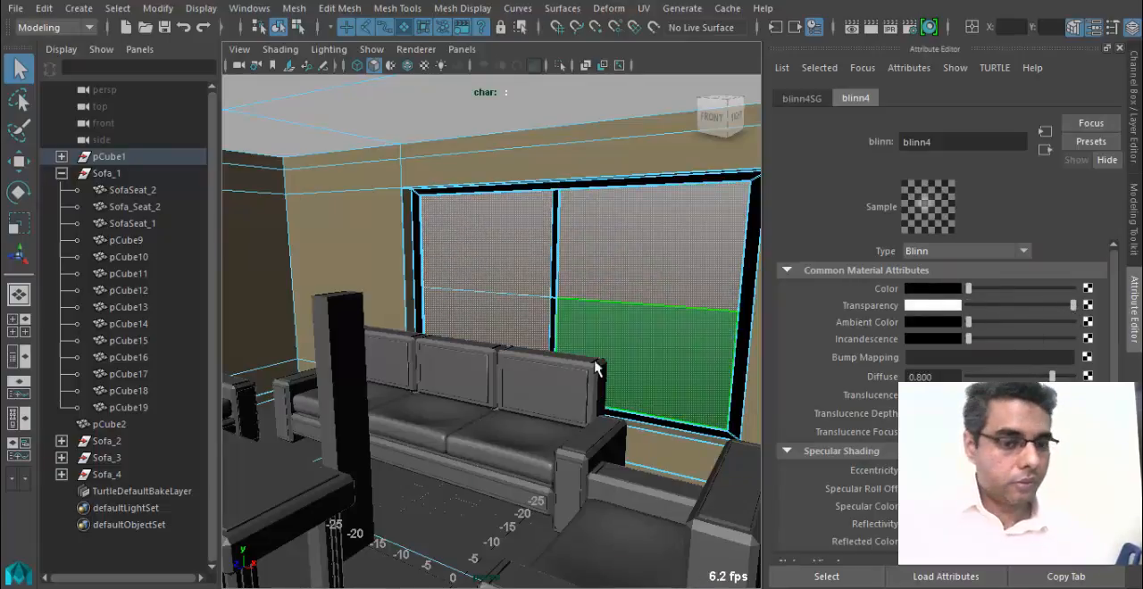
right_click_drag(642, 324, 548, 324, "alt")
left_click_drag(548, 324, 514, 322, "alt")
Rename the Blinn material WindowMirror_MT.
double_click(962, 141)
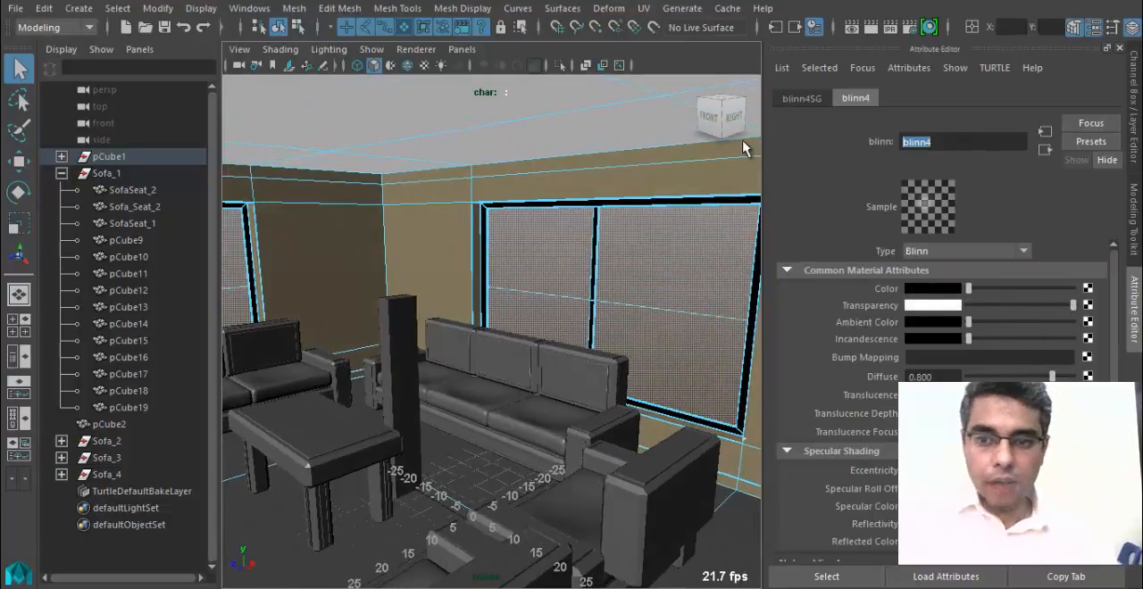
type("WindowMirror_MT")
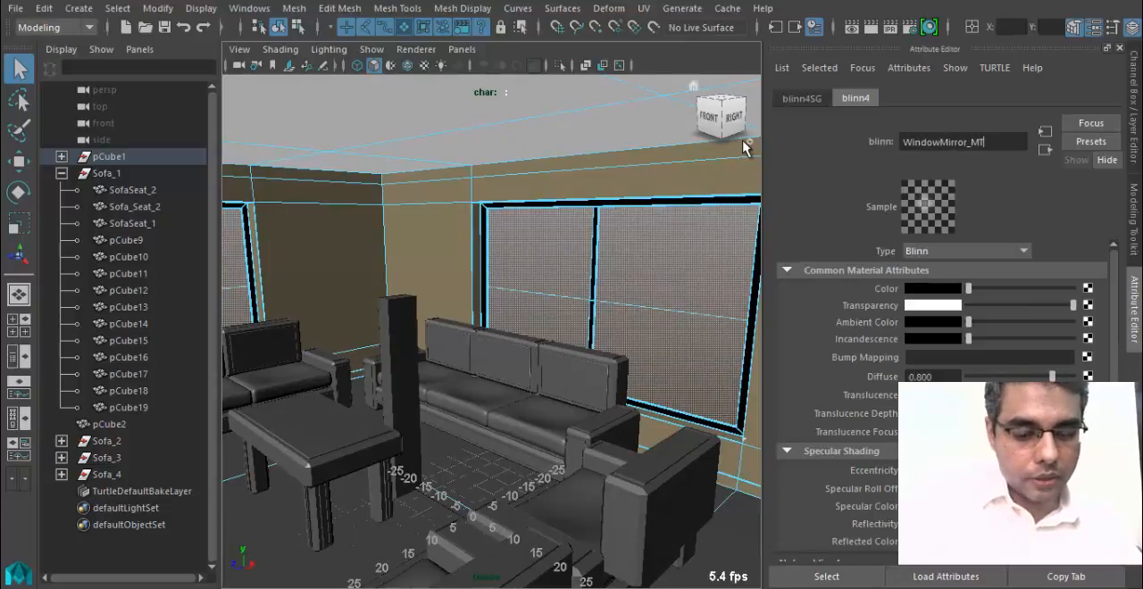
key("Return")
Clear the face selection, return to whole-object selection and examine the room and its see-through windows from several angles.
right_click_drag(598, 288, 449, 308, "alt")
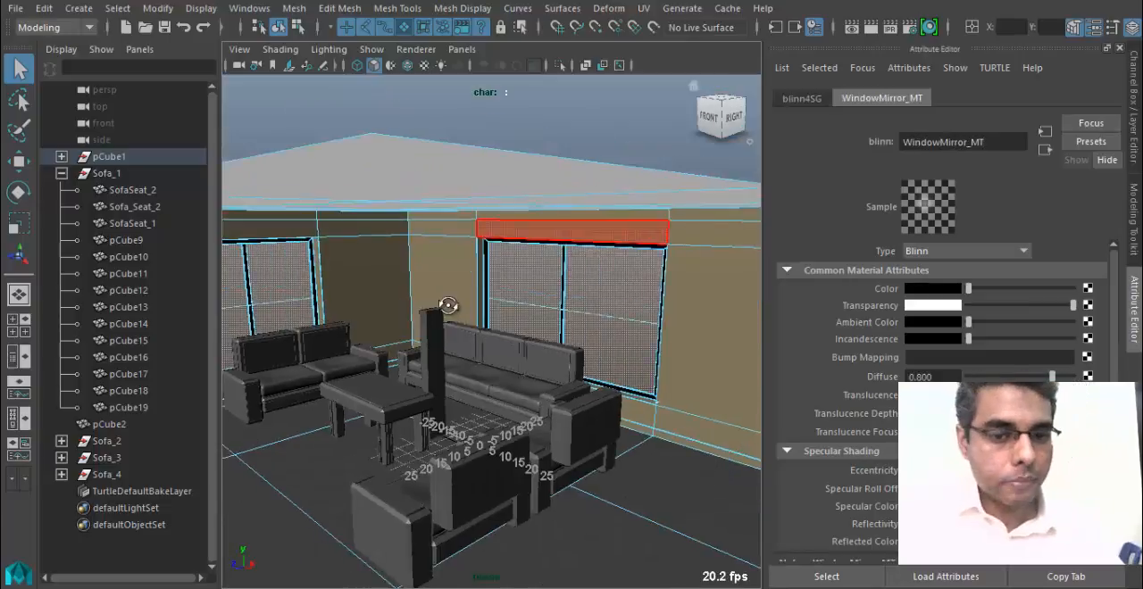
left_click(634, 134)
right_click_drag(646, 230, 439, 308, "alt")
left_click_drag(438, 309, 536, 326, "alt")
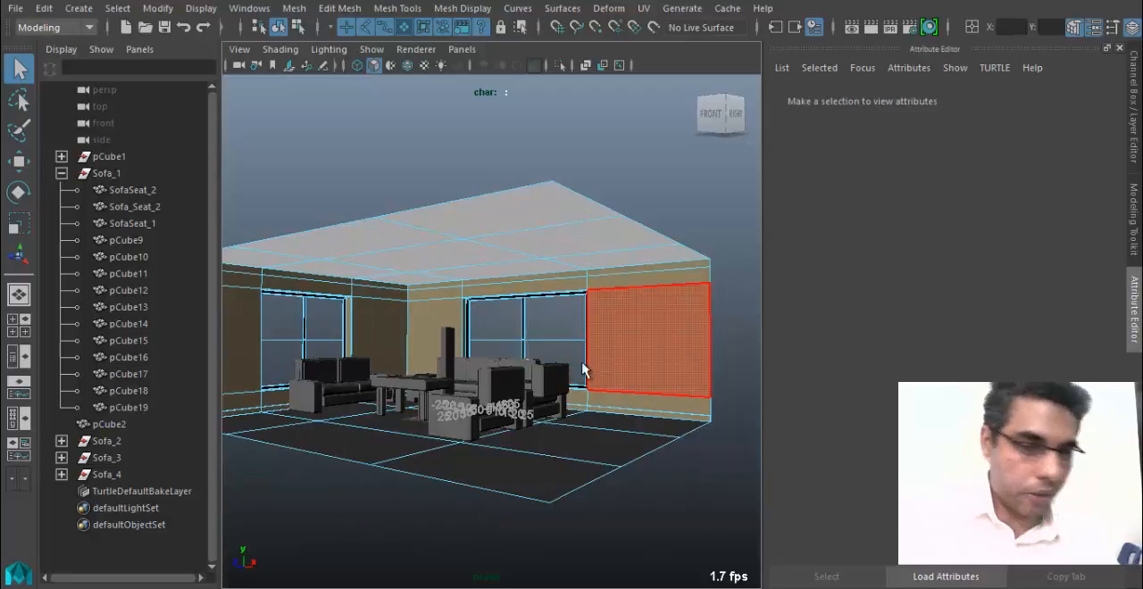
left_click_drag(478, 354, 439, 367, "alt")
right_click_drag(439, 366, 659, 102, "alt")
left_click(626, 310)
left_click_drag(577, 336, 537, 343, "alt")
middle_click_drag(537, 344, 496, 344, "alt")
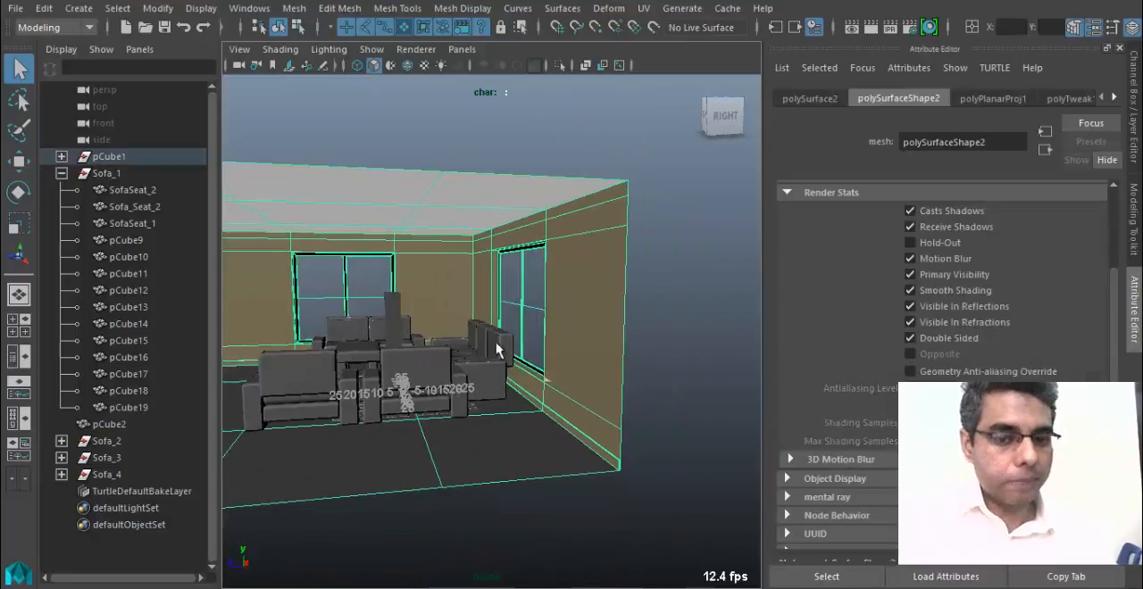
left_click_drag(496, 346, 608, 347, "alt")
right_click_drag(650, 394, 357, 416, "alt")
left_click_drag(357, 416, 482, 423, "alt")
right_click_drag(482, 423, 598, 453, "alt")
left_click_drag(503, 456, 433, 475, "alt")
left_click_drag(503, 357, 491, 328, "alt")
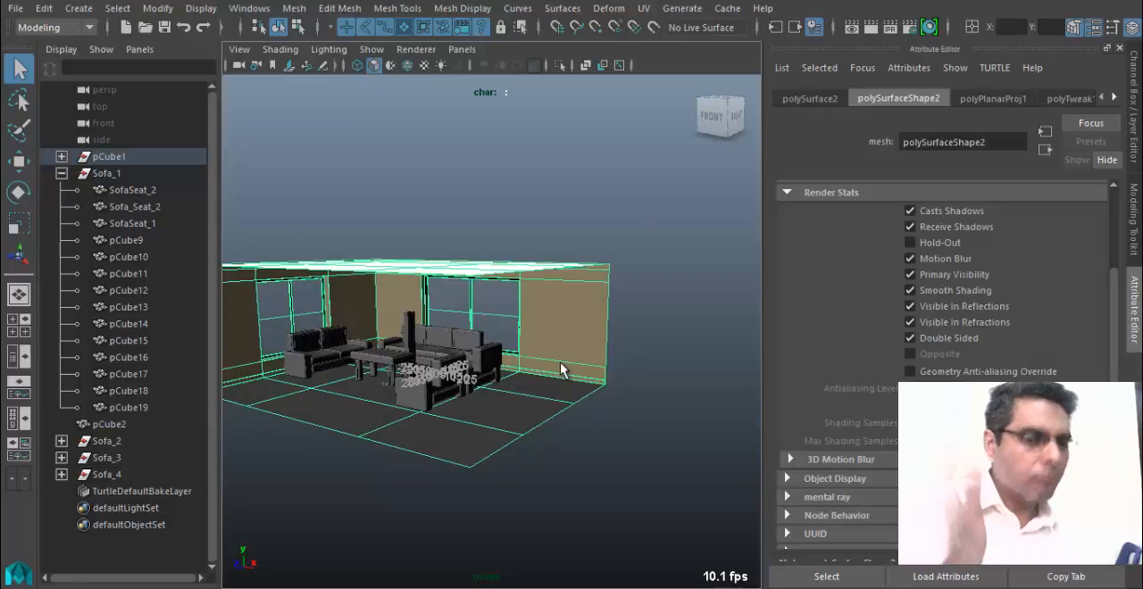
left_click_drag(566, 356, 477, 359, "alt")
right_click_drag(477, 359, 492, 401, "alt")
middle_click_drag(492, 401, 650, 397, "alt")
left_click_drag(556, 306, 596, 317, "alt")
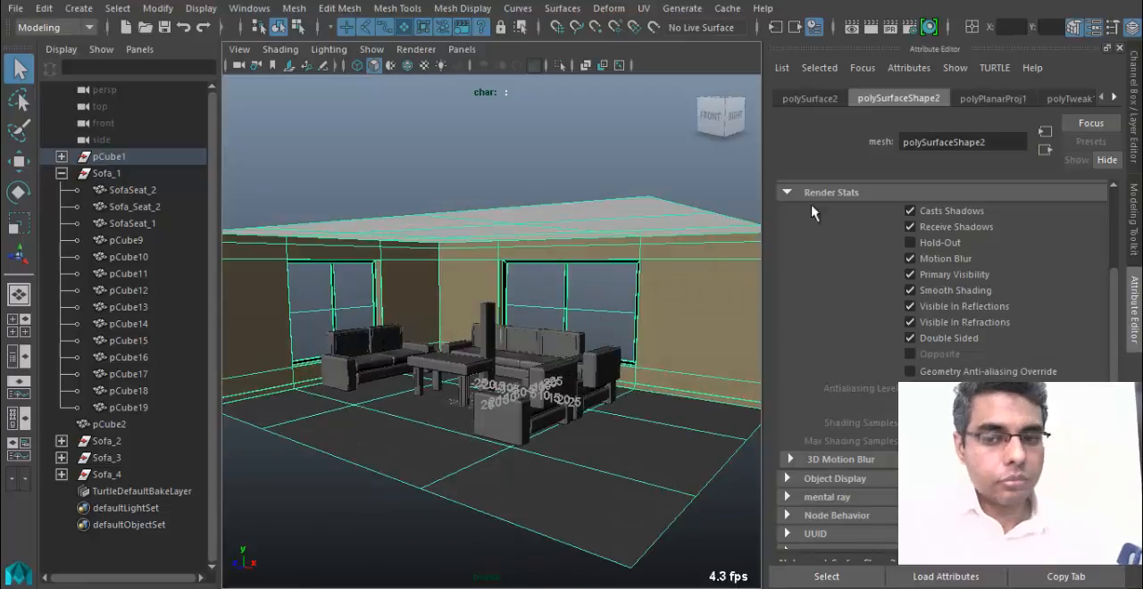
left_click_drag(560, 276, 583, 286, "alt")
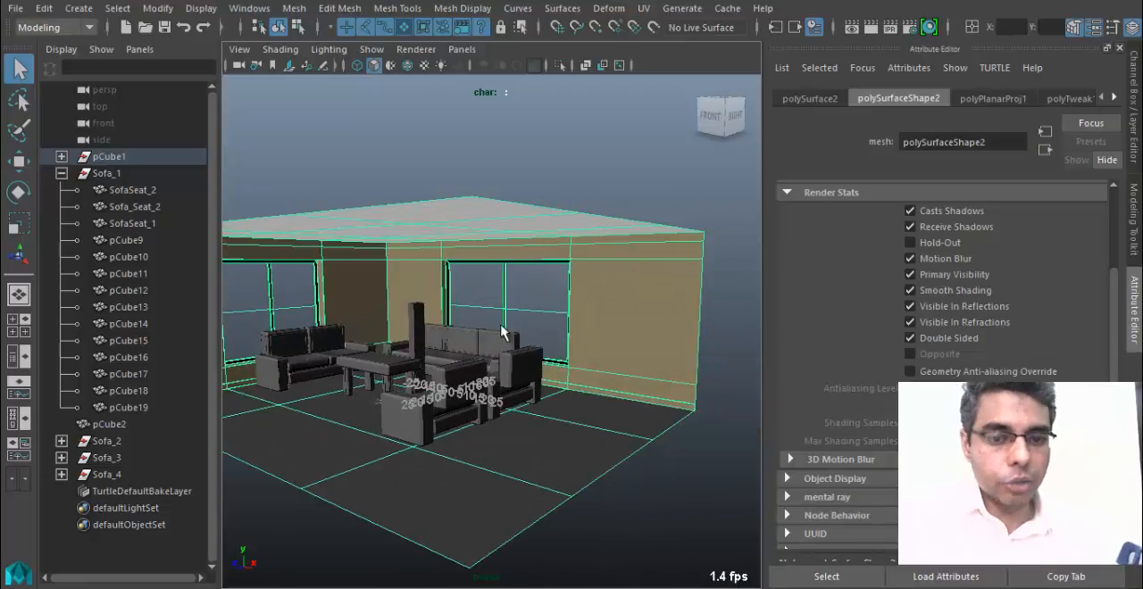
Open WindowMirror_MT from an upper pane face of the window behind the three-seat sofa and set its transparency to zero.
right_click_drag(538, 304, 527, 509)
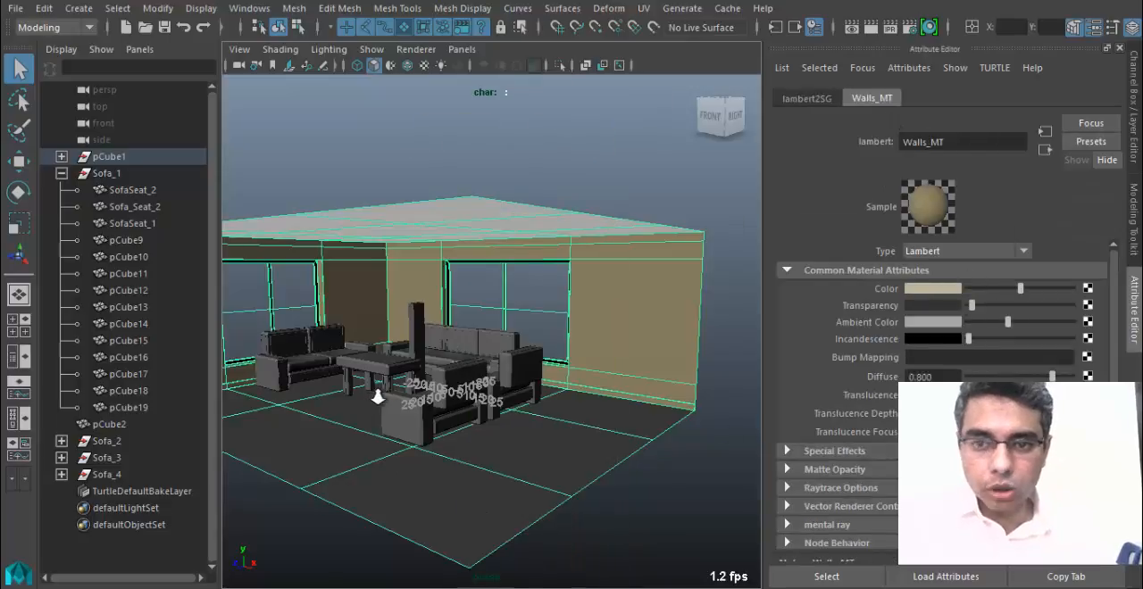
left_click_drag(380, 398, 585, 293, "alt")
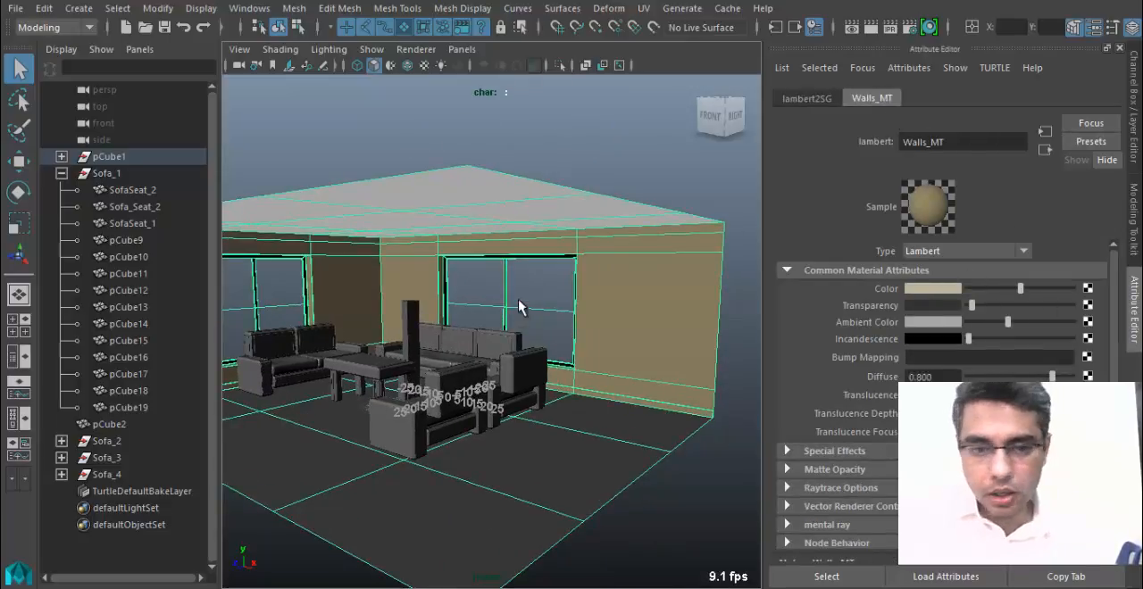
right_click_drag(482, 292, 496, 517)
right_click_drag(421, 322, 540, 317, "alt")
right_click_drag(547, 123, 547, 171)
left_click(533, 245)
right_click_drag(546, 129, 554, 518)
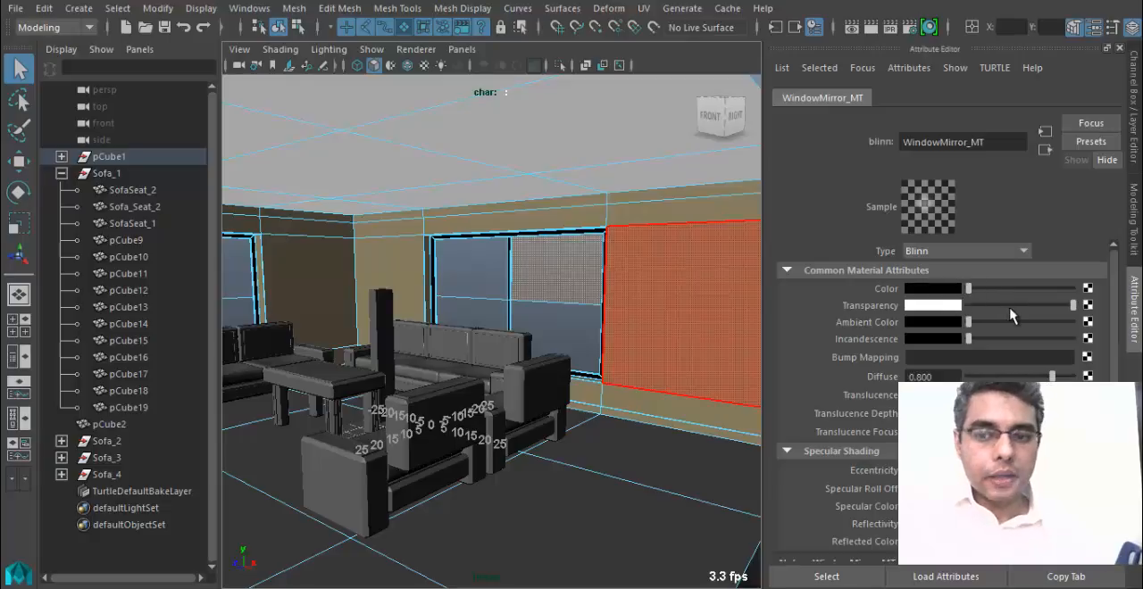
left_click_drag(1009, 308, 951, 308)
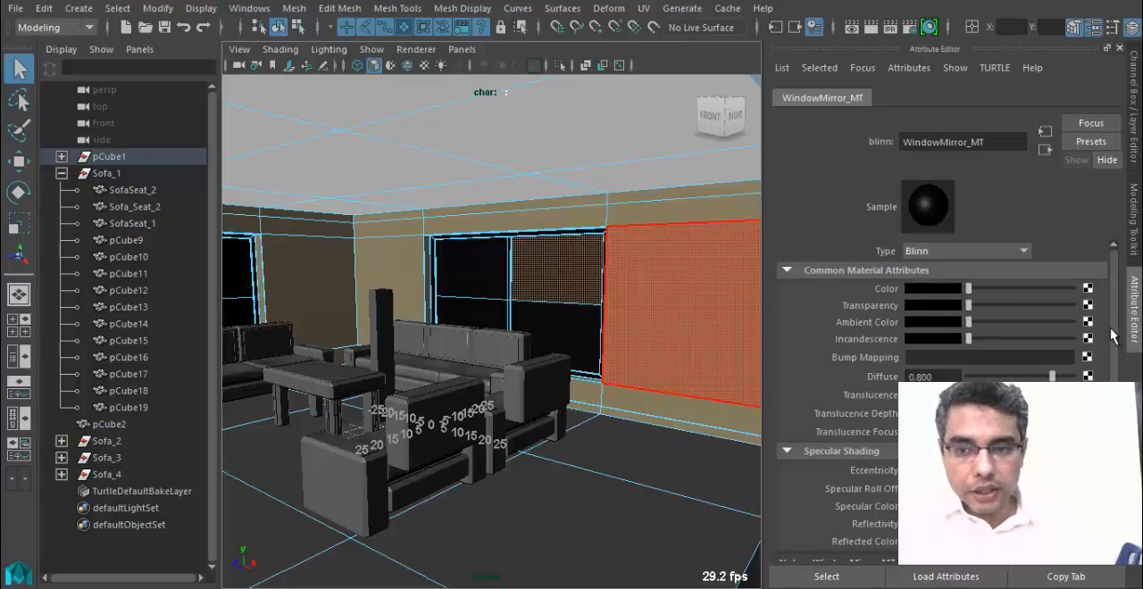
scroll(946, 357, "down", 2)
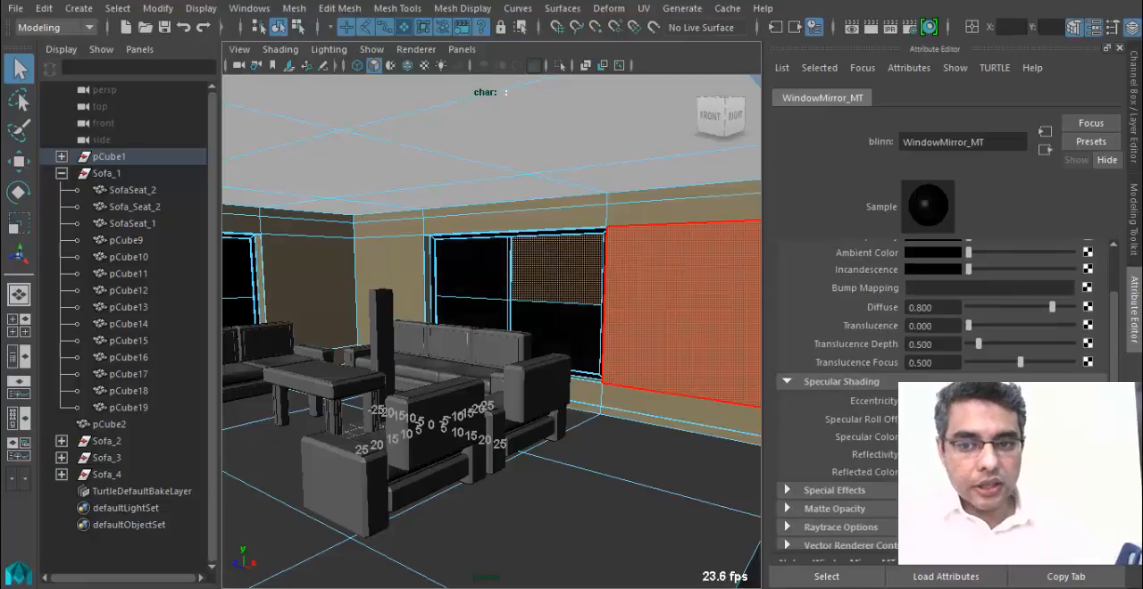
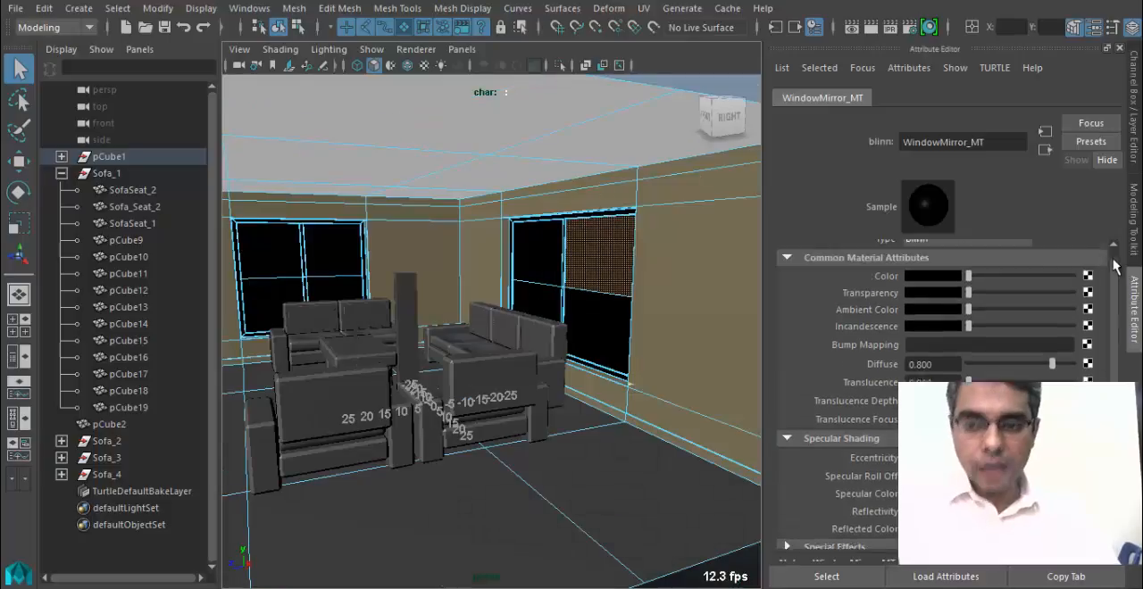
Increase the transparency of the WindowMirror_MT material to about mid-grey and display the scene with texture maps.
scroll(1007, 309, "up", 1)
left_click_drag(969, 307, 1016, 307)
middle_click_drag(295, 403, 460, 405, "alt")
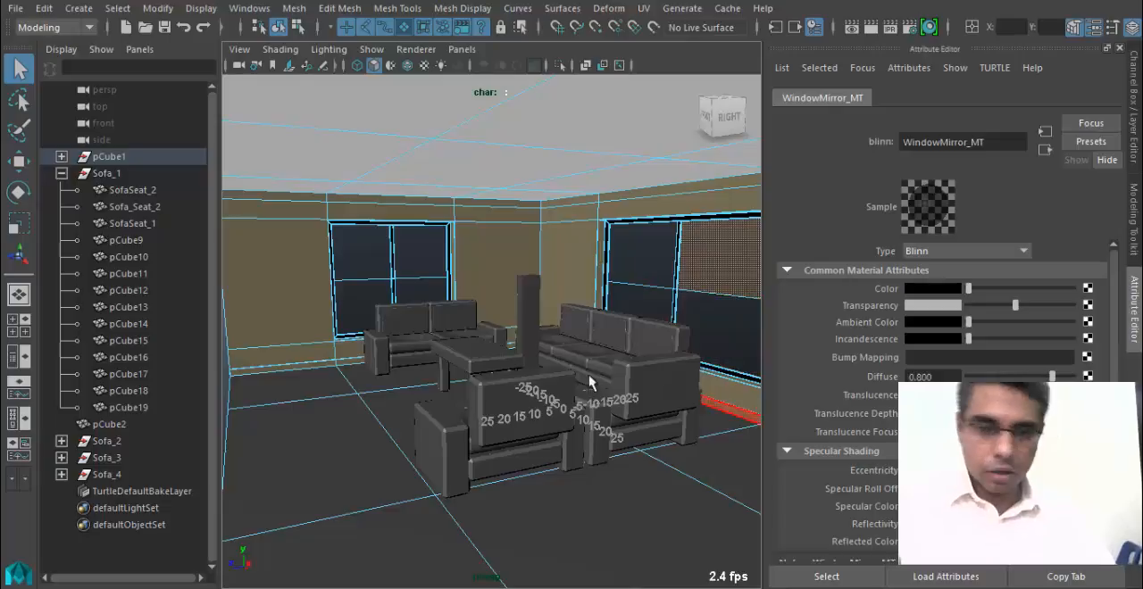
mouse_move(587, 383)
left_mouse_down("alt")
mouse_move(629, 377)
mouse_move(634, 356)
mouse_move(500, 397)
mouse_move(554, 408)
mouse_move(516, 339)
left_mouse_up("alt")
key("6")
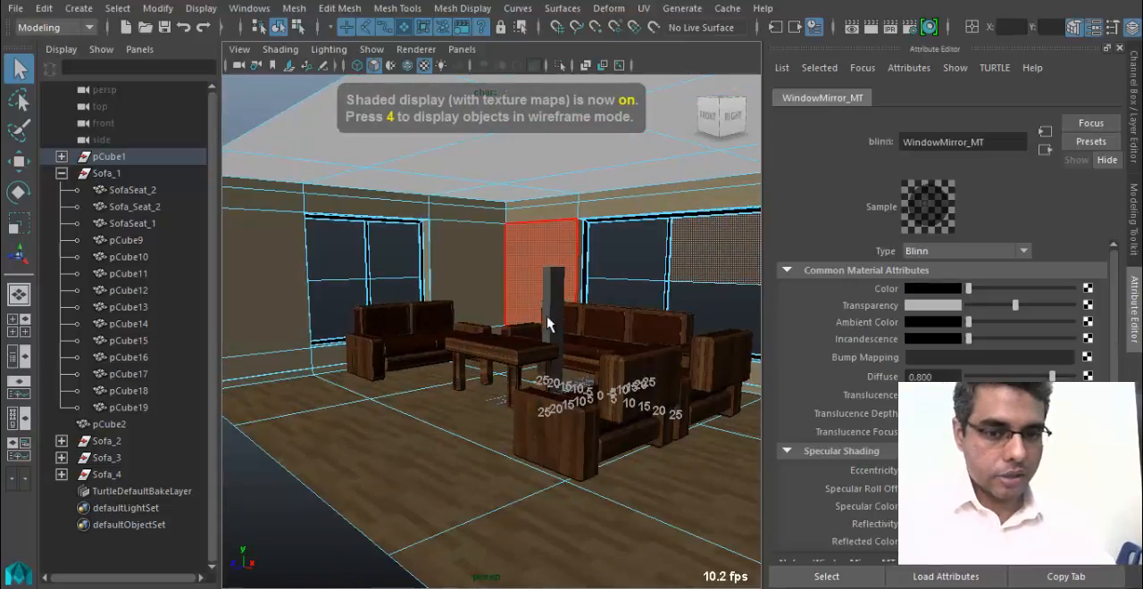
Delete the construction history of the room mesh polySurface2.
left_click(561, 327)
key("w")
right_click_drag(561, 327, 633, 102)
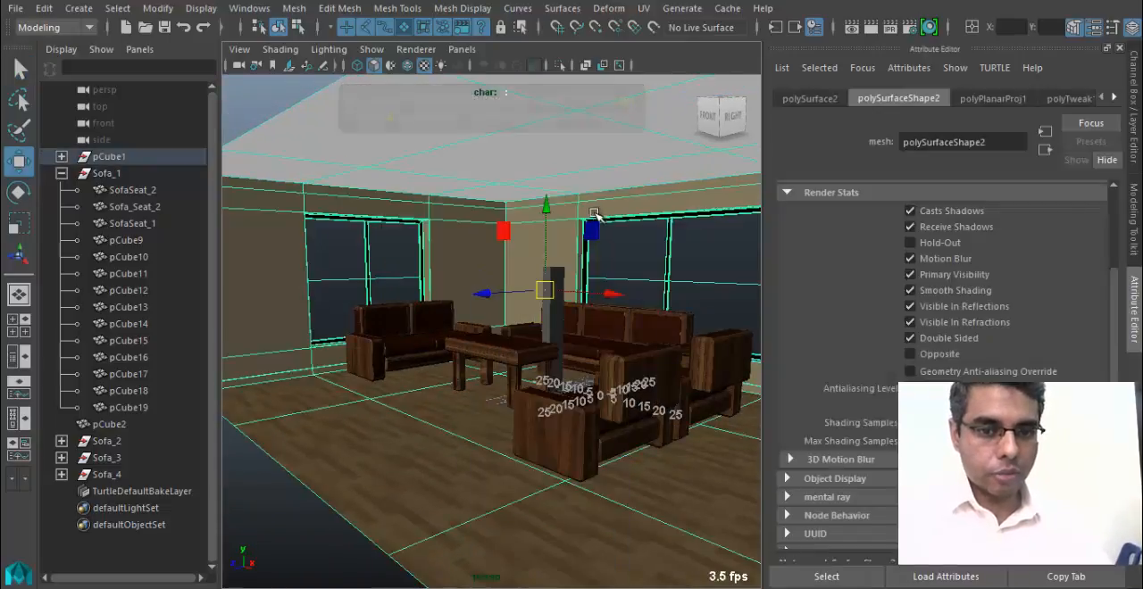
key("f")
key("ctrl+a")
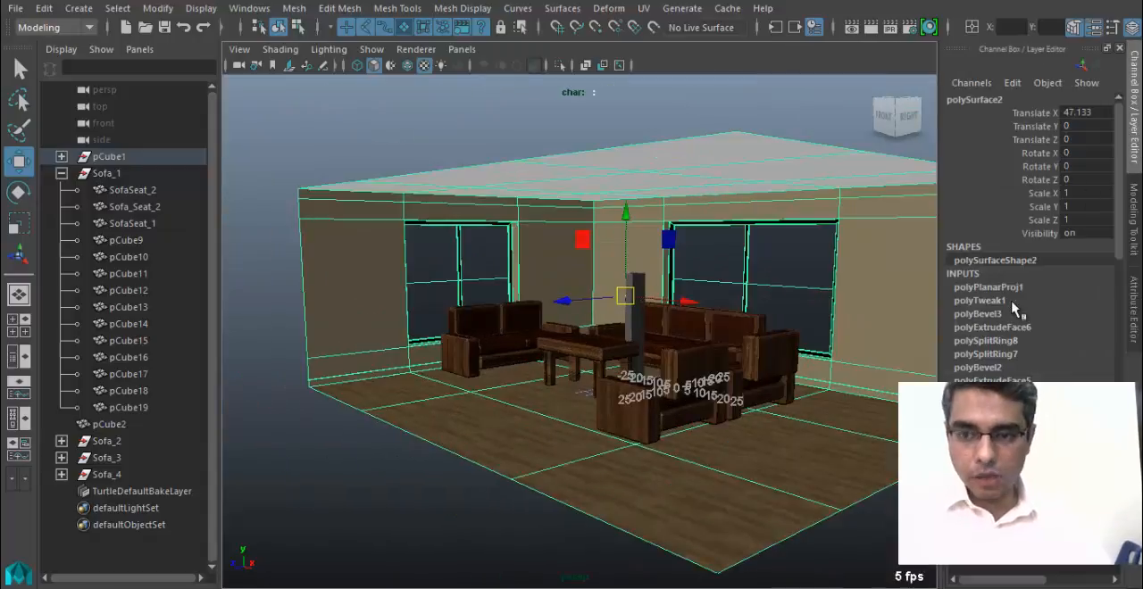
scroll(1011, 309, "down", 3)
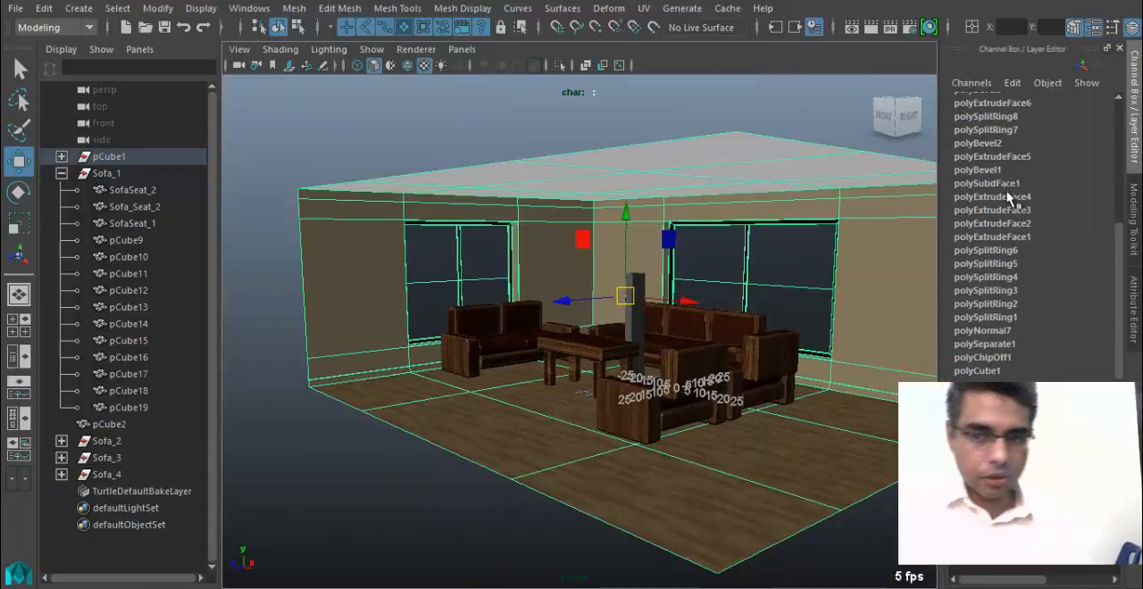
scroll(1004, 268, "down", 2)
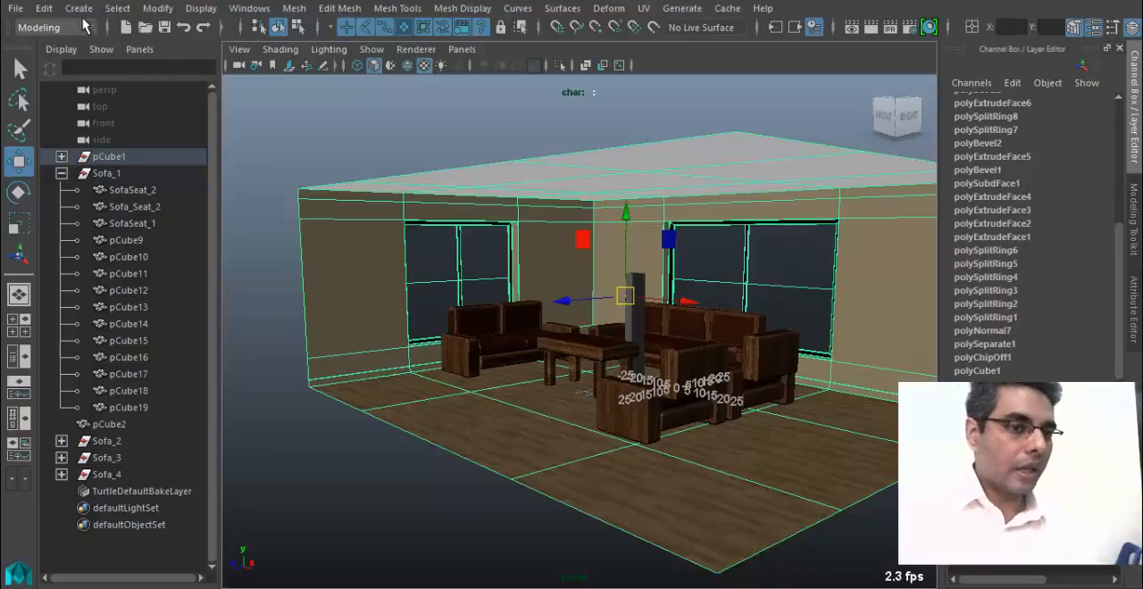
left_click(44, 9)
mouse_move(161, 207)
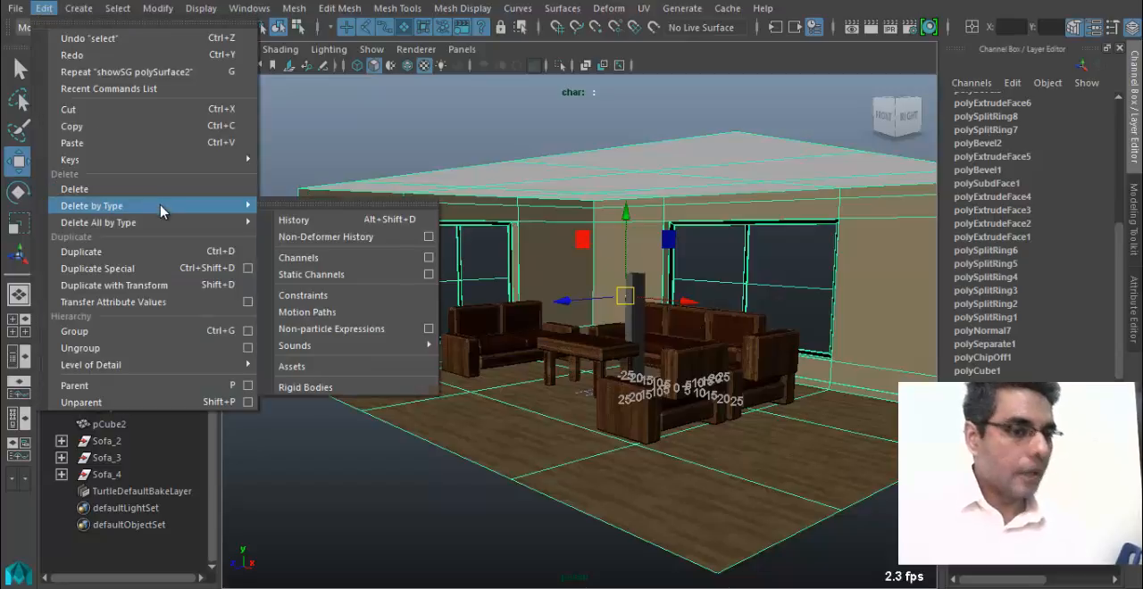
left_click(360, 225)
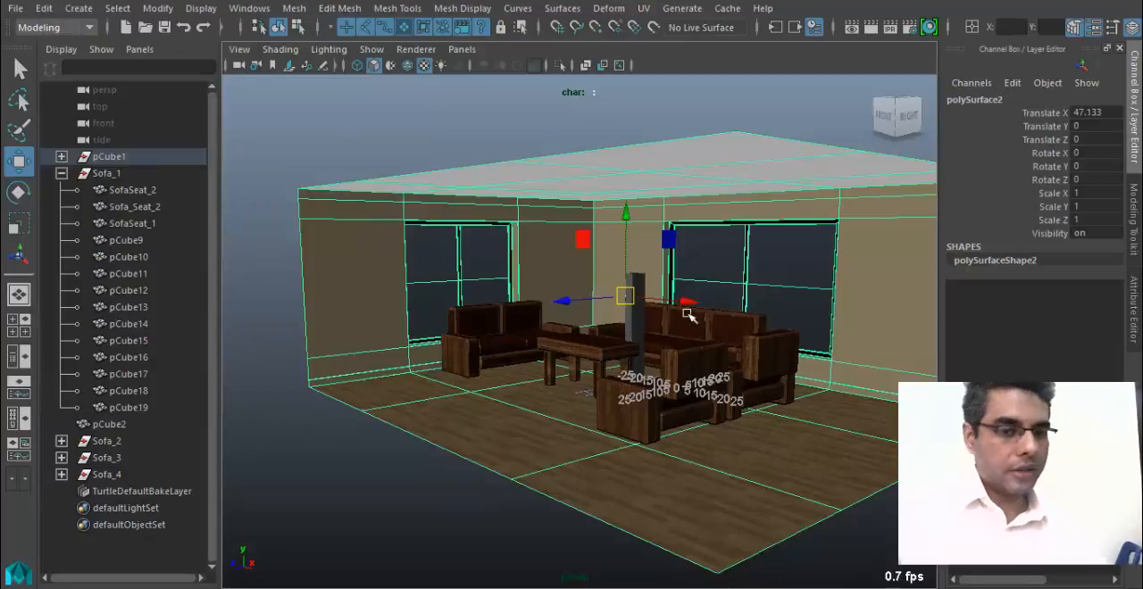
Move the tall box pCube2 along X out of the room, to a Translate X of about -128.1.
left_click(647, 331)
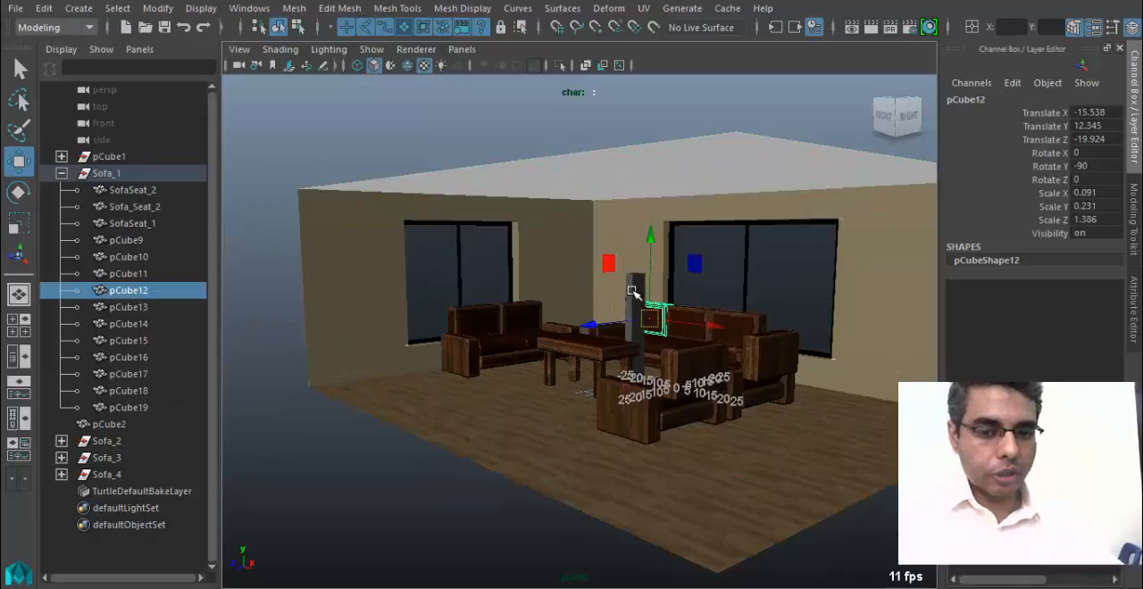
left_click(634, 292)
left_click_drag(616, 315, 300, 323)
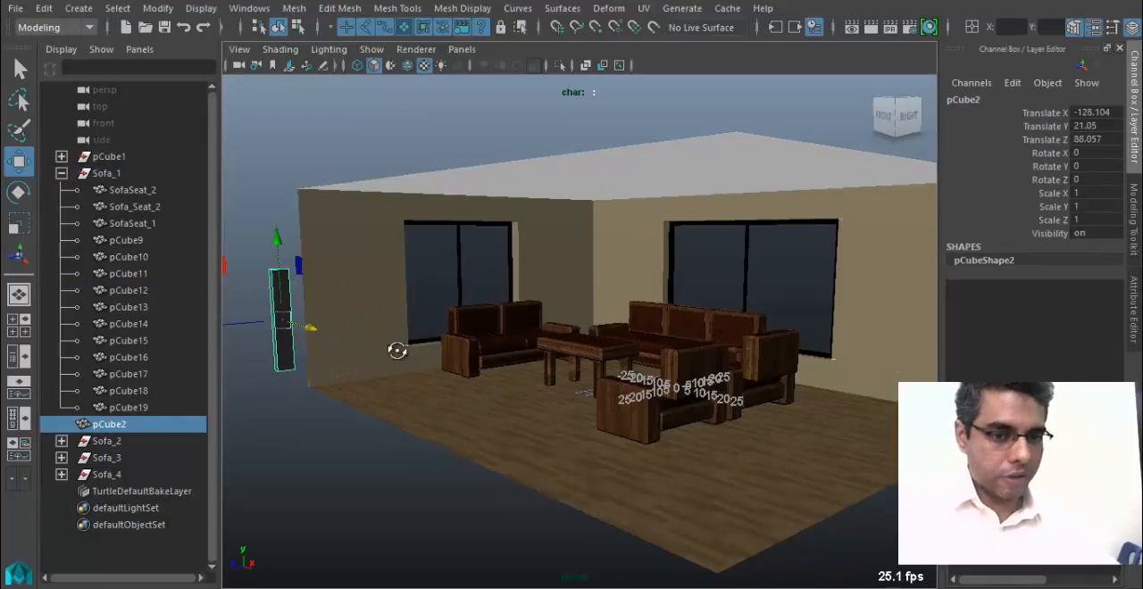
Frame the sofas and table inside the room and save the scene, accepting the student version notice.
left_click_drag(398, 349, 474, 383, "alt")
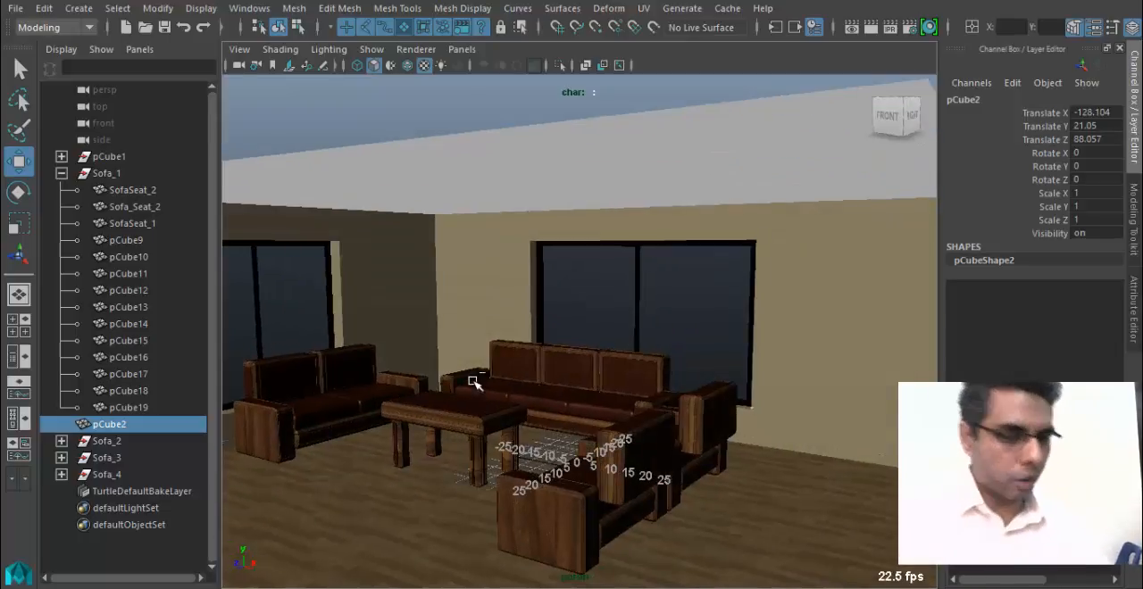
left_click(545, 309)
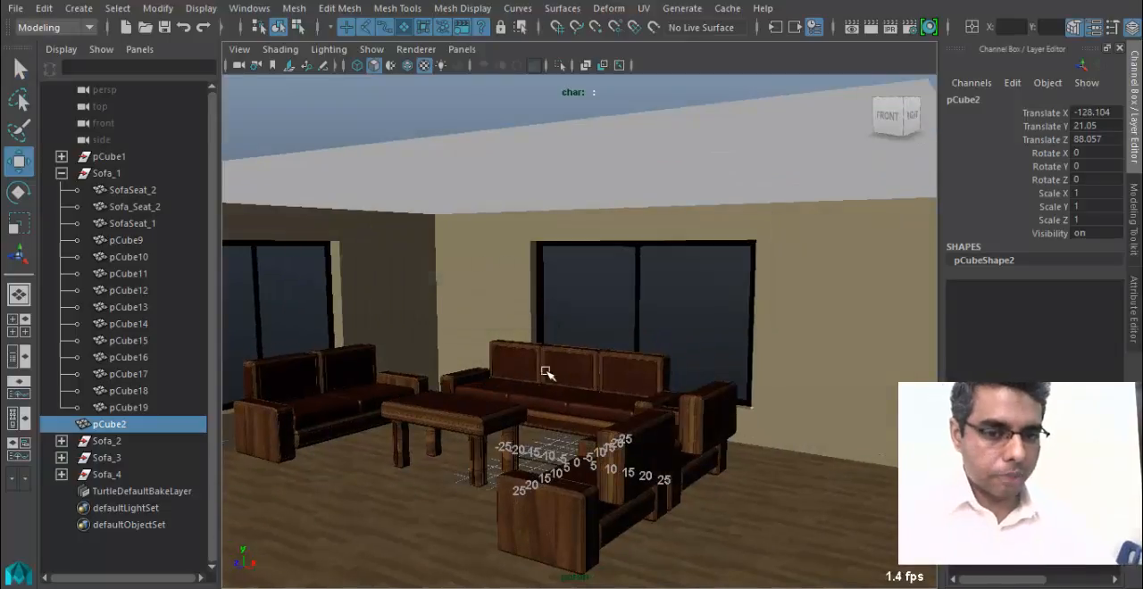
left_click_drag(543, 375, 403, 400, "alt")
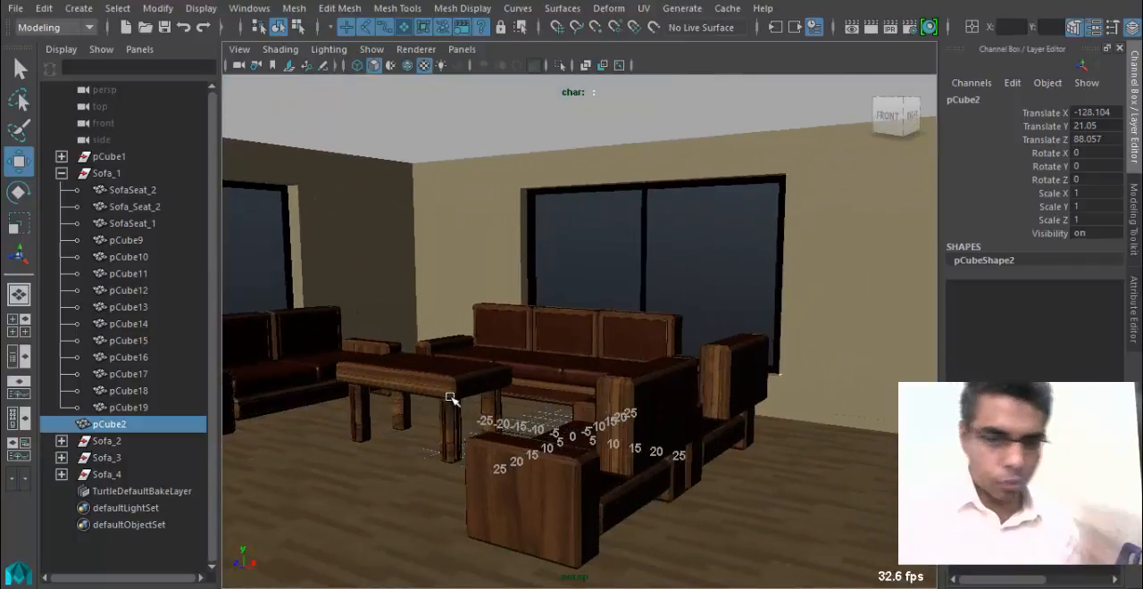
left_click_drag(707, 397, 457, 391, "alt")
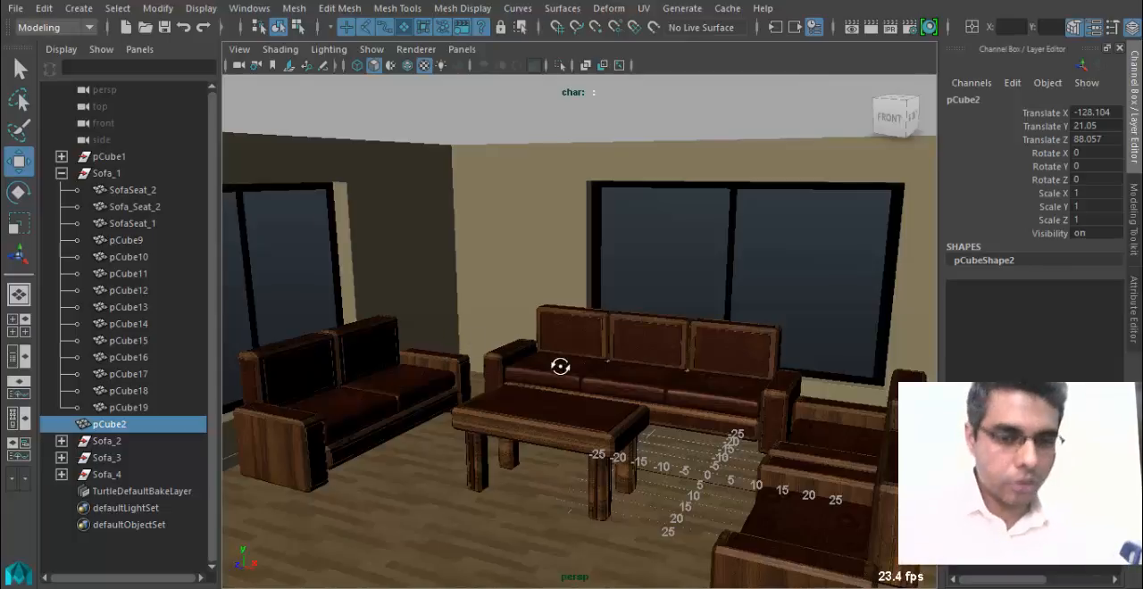
left_click_drag(560, 366, 586, 354, "alt")
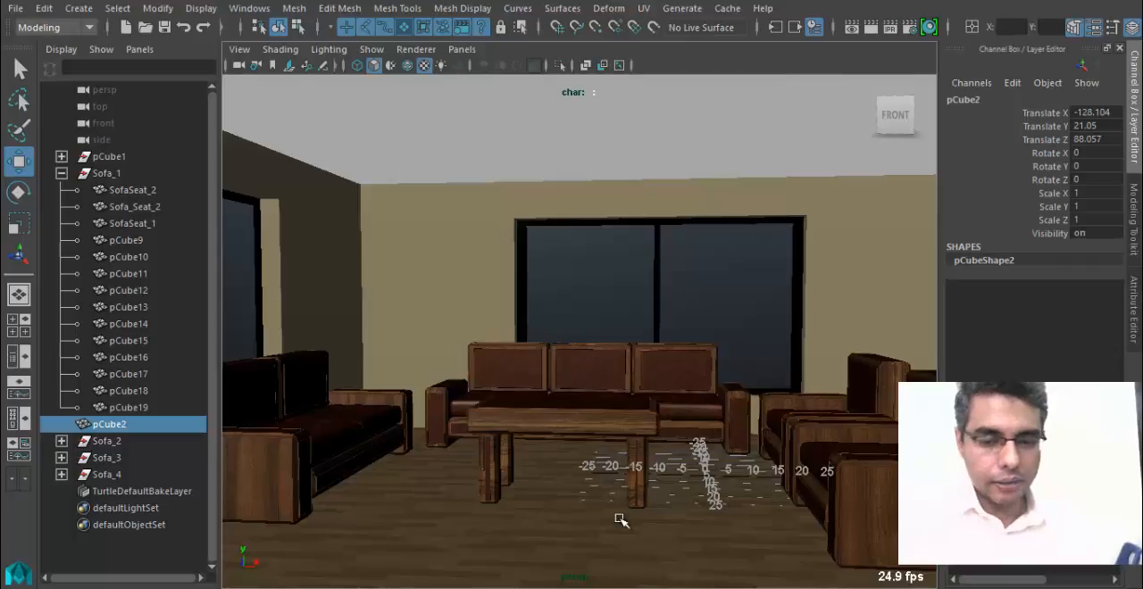
left_click(164, 26)
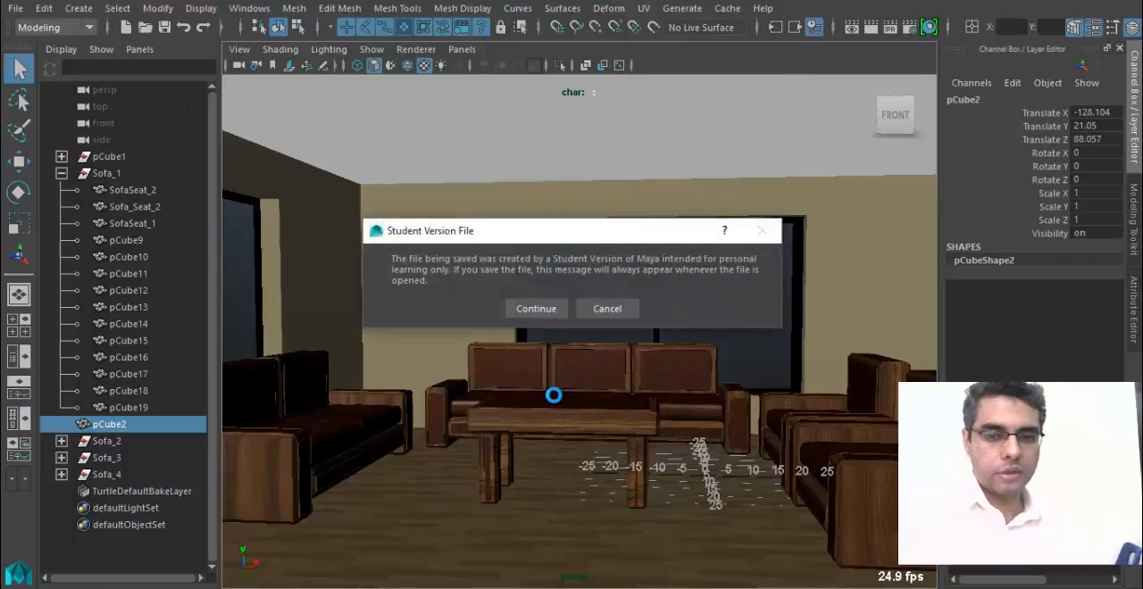
left_click(547, 308)
Examine the coffee table's legs and wood texture up close, along with the floor around it.
left_click_drag(502, 446, 669, 416, "alt")
left_click(579, 399)
left_click(722, 462)
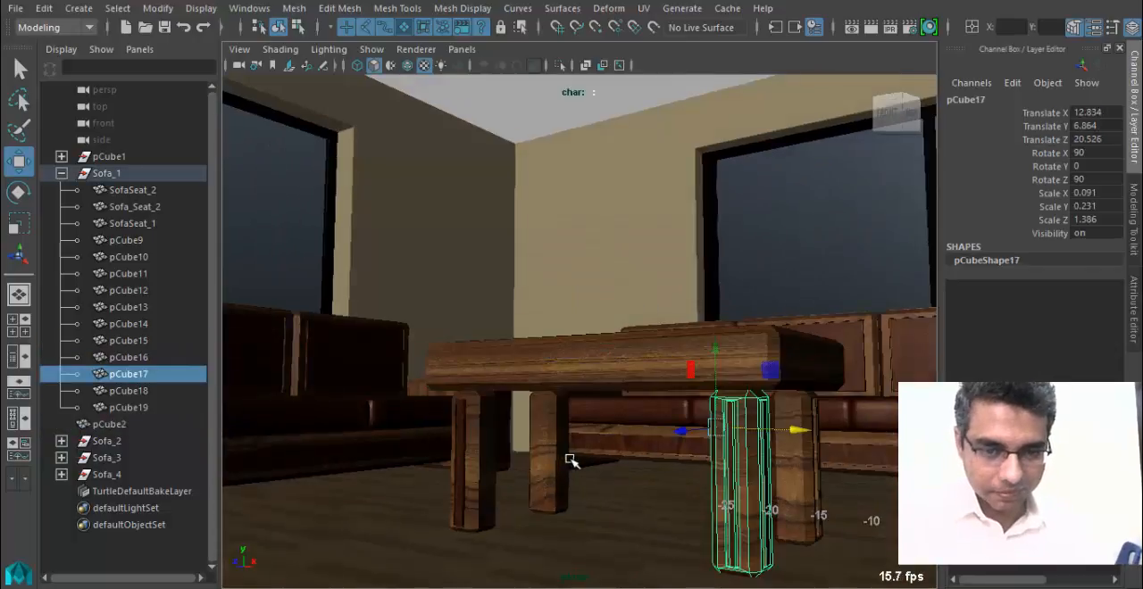
mouse_move(572, 461)
left_mouse_down("alt")
mouse_move(702, 462)
mouse_move(638, 470)
mouse_move(596, 493)
mouse_move(467, 413)
mouse_move(512, 403)
mouse_move(447, 420)
mouse_move(681, 457)
mouse_move(570, 472)
left_mouse_up("alt")
left_click(647, 464)
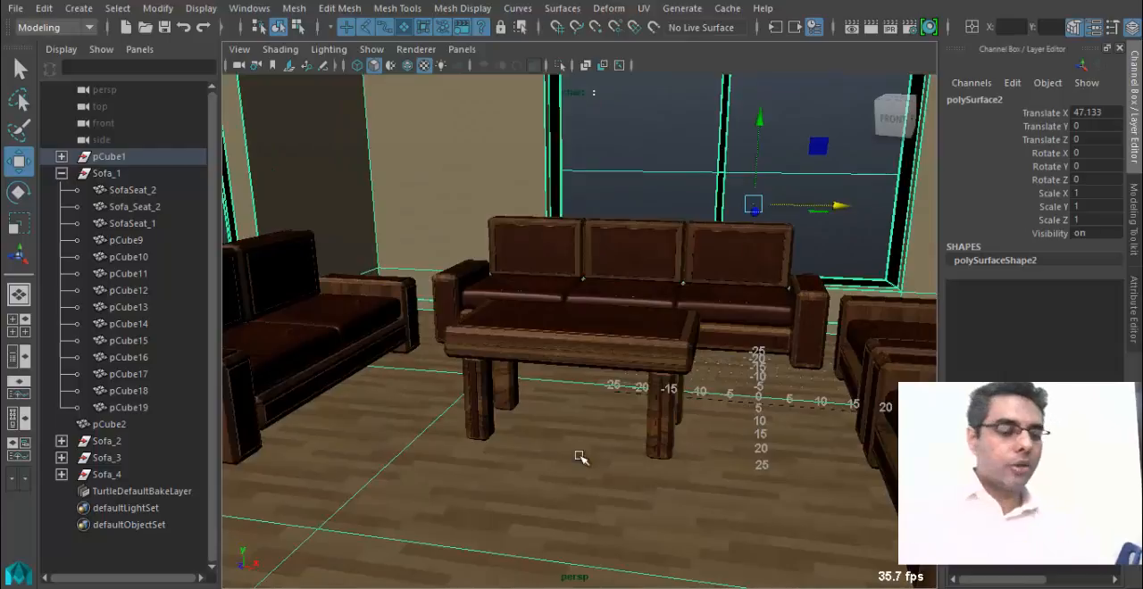
Examine the whole textured room from several angles, checking the windows, walls, ceiling and sofas.
right_click_drag(584, 450, 378, 395, "alt")
left_click_drag(378, 395, 375, 360, "alt")
middle_click_drag(375, 359, 410, 427, "alt")
left_click_drag(411, 426, 361, 402, "alt")
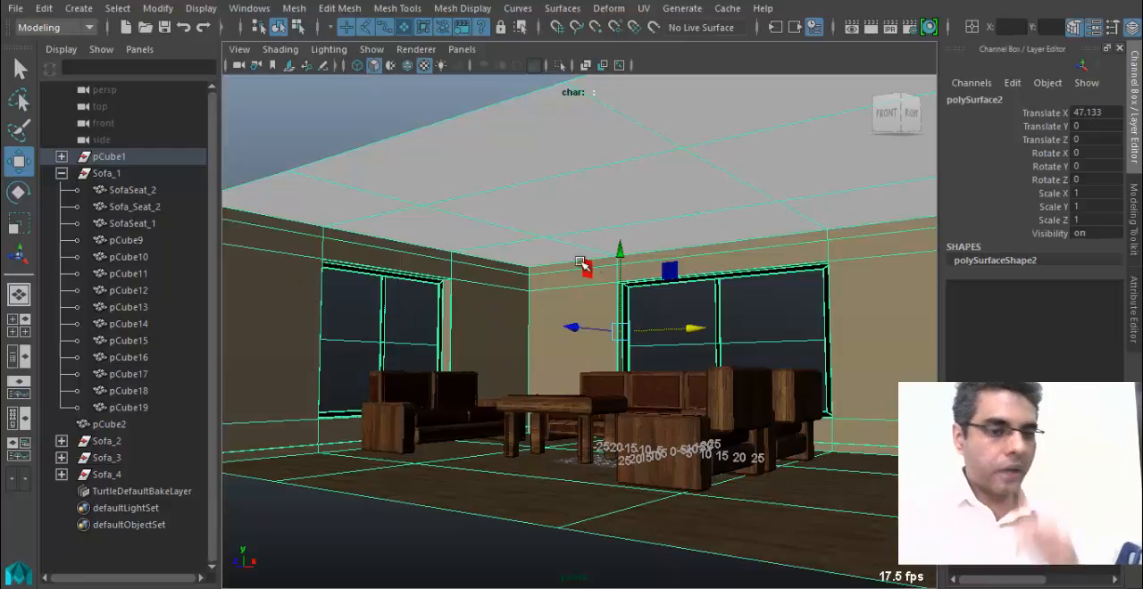
left_click_drag(676, 381, 664, 392, "alt")
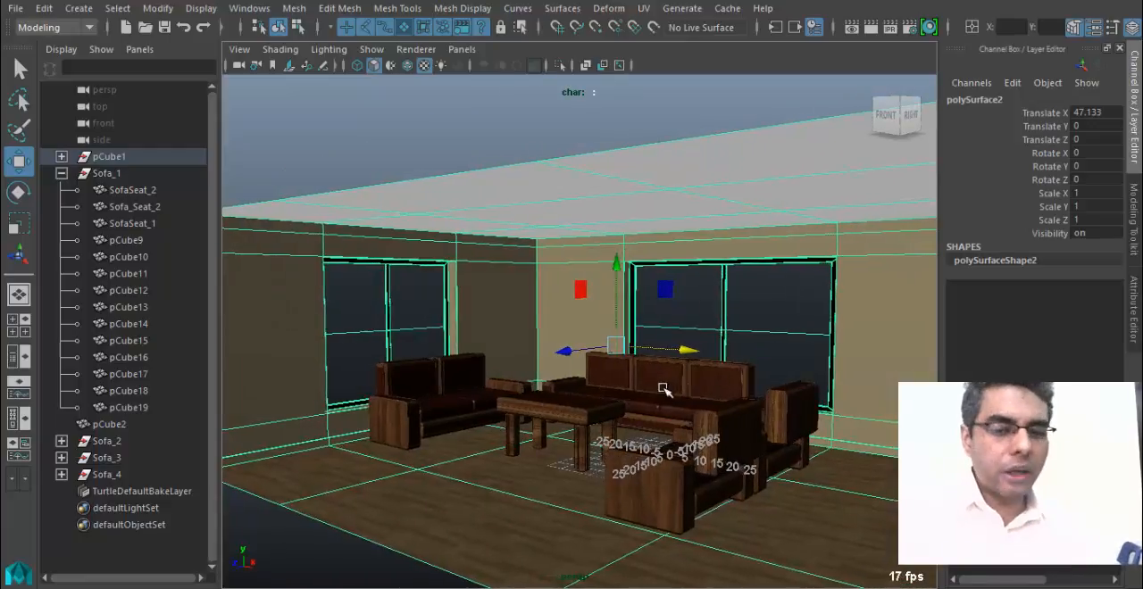
right_click_drag(598, 404, 739, 407, "alt")
left_click_drag(738, 407, 642, 298, "alt")
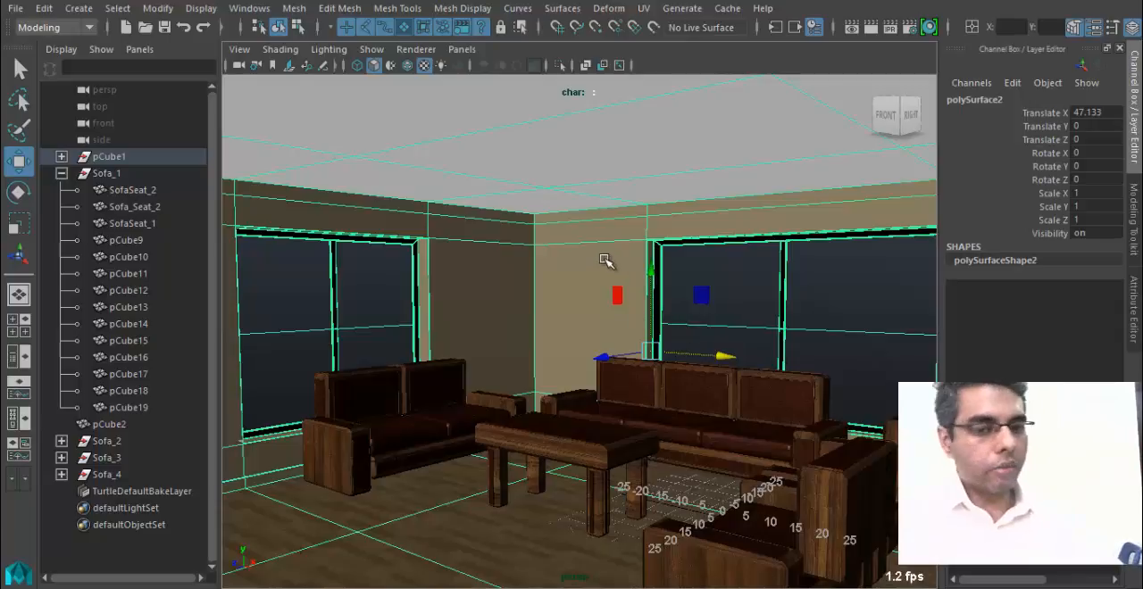
left_click_drag(589, 304, 767, 261, "alt")
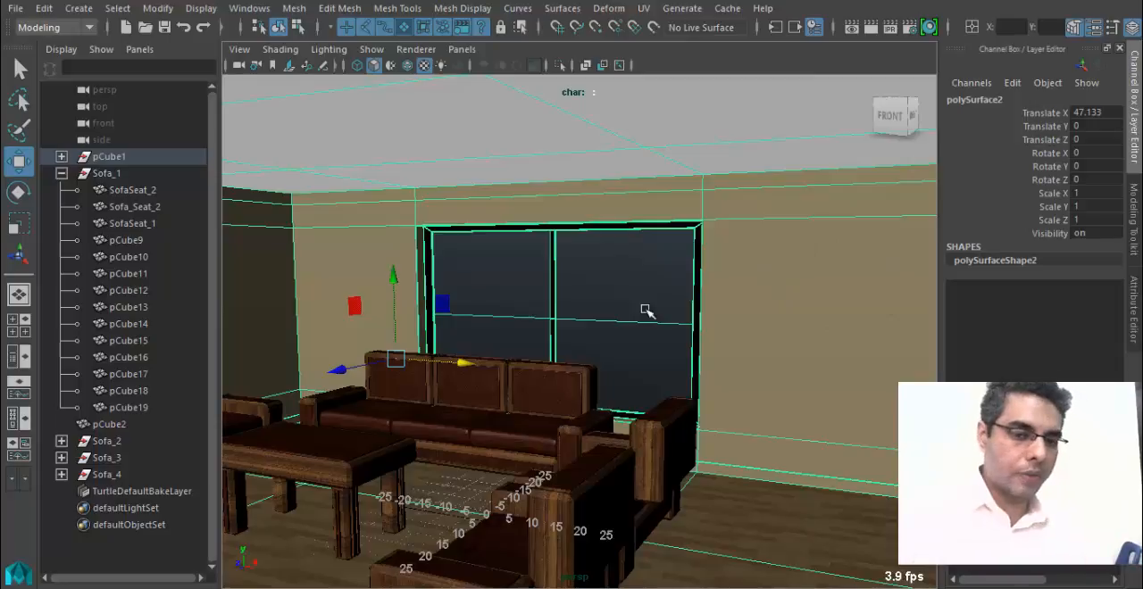
middle_click_drag(434, 460, 635, 468, "alt")
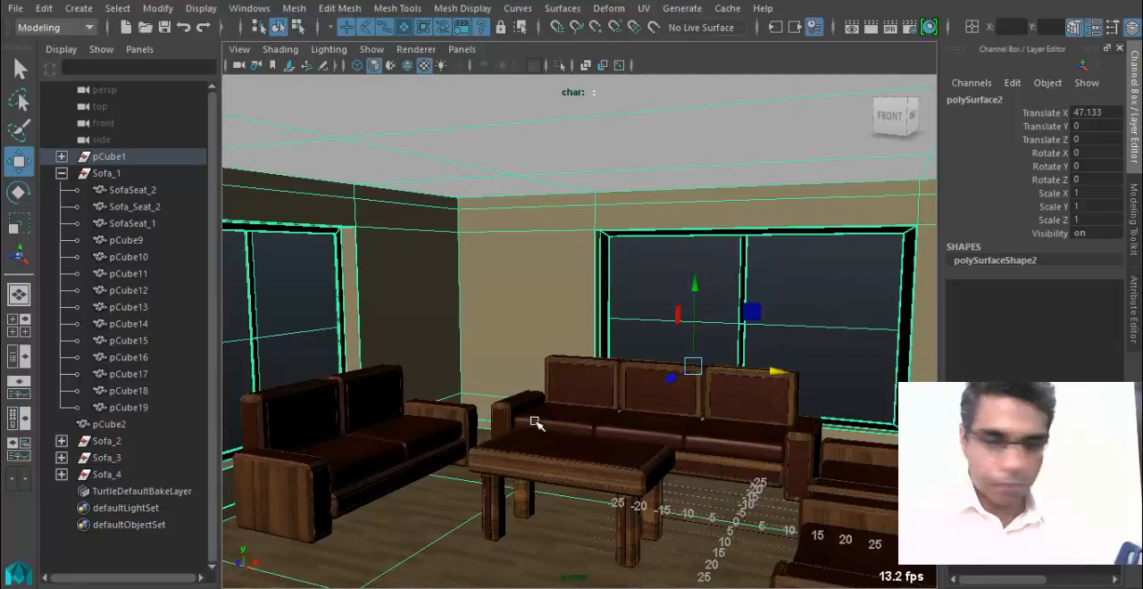
Compose a view of the seating area from the corner and save the scene again.
left_click_drag(536, 423, 582, 447, "alt")
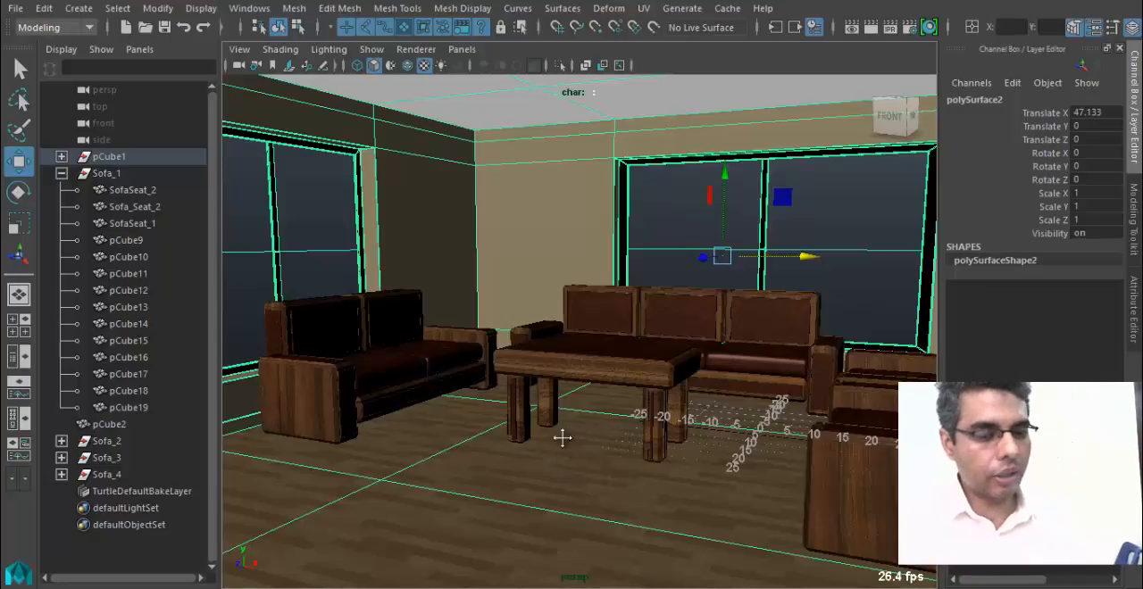
right_click_drag(561, 438, 480, 453, "alt")
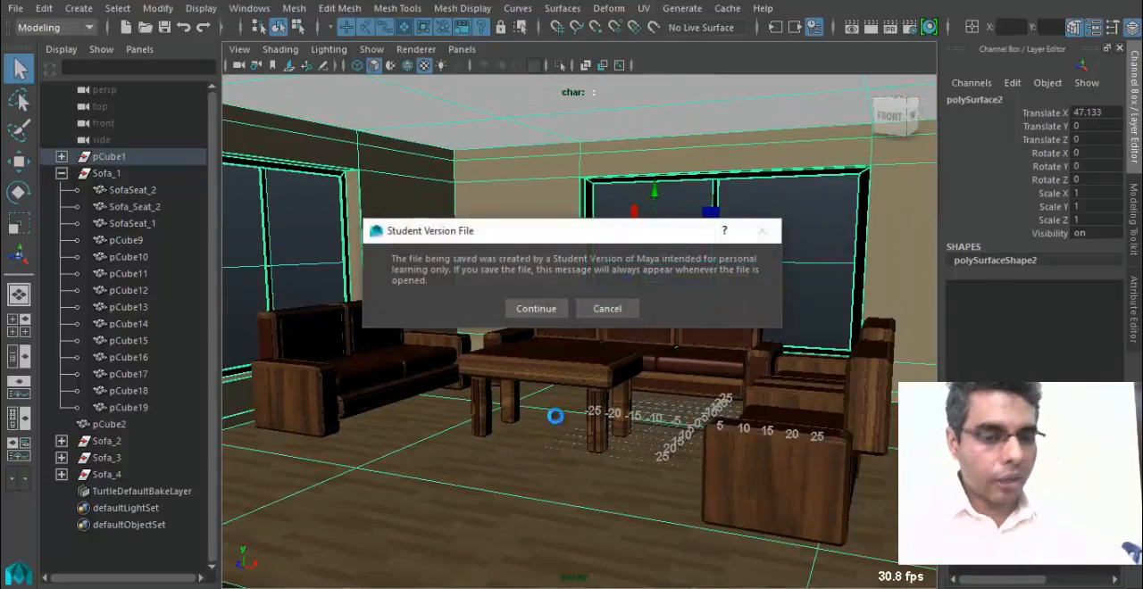
left_click(536, 308)
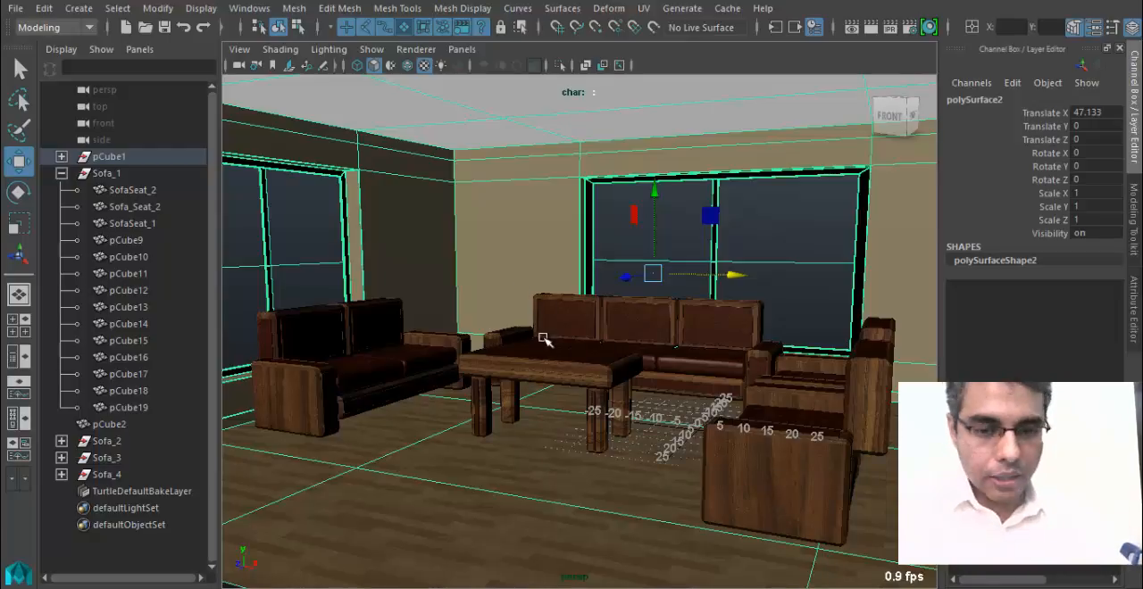
Set the Maya Software renderer's anti-aliasing quality to Production quality in the render settings.
left_click_drag(524, 360, 531, 365, "alt")
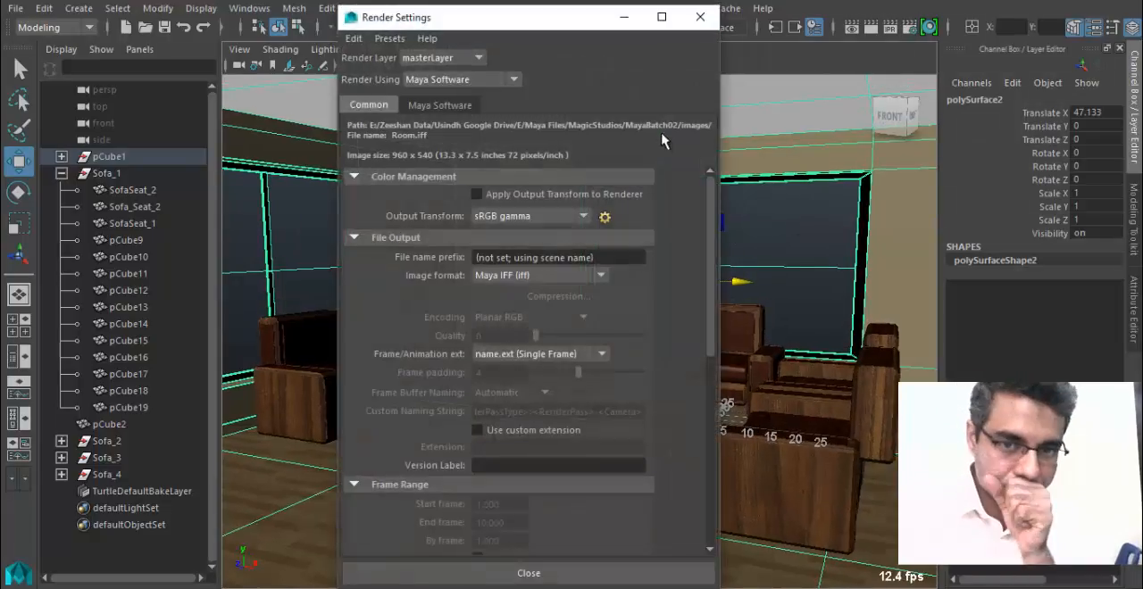
left_click(466, 105)
left_click(700, 17)
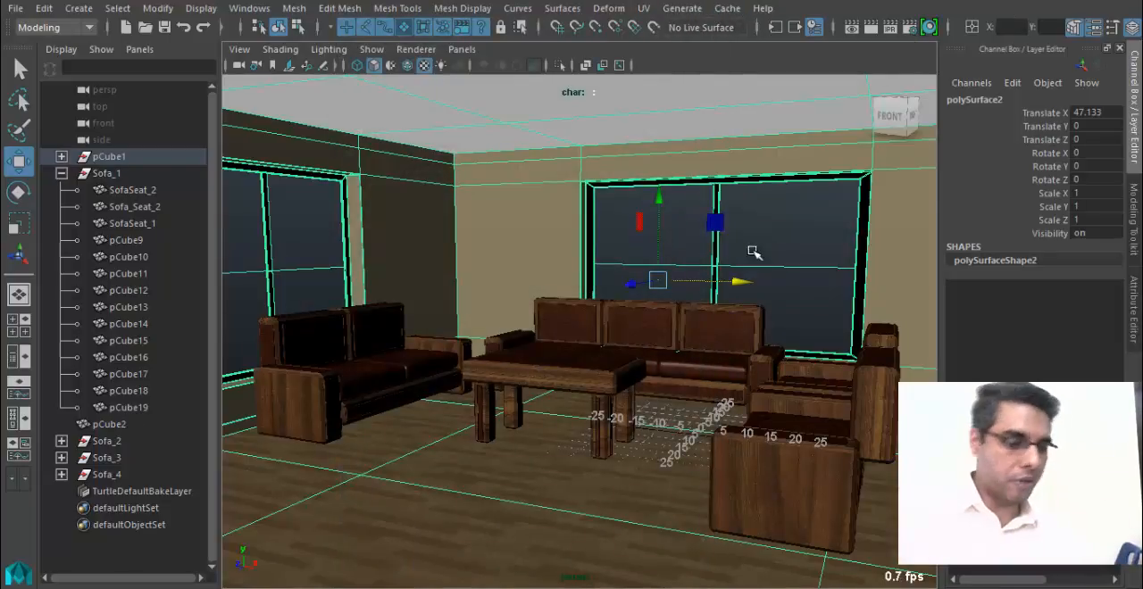
left_click(911, 28)
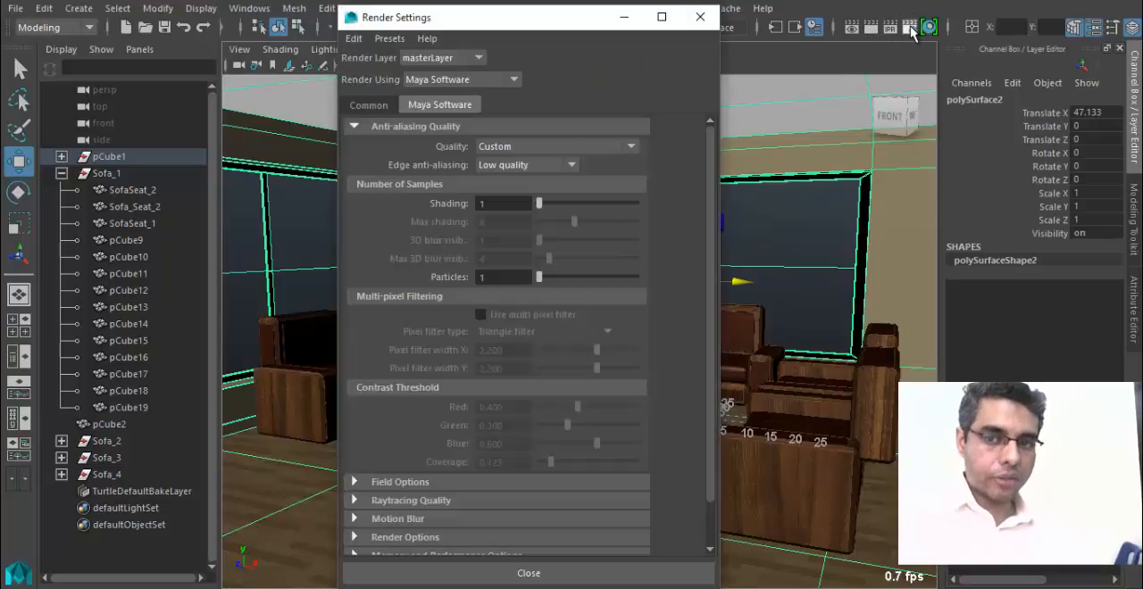
left_click(509, 150)
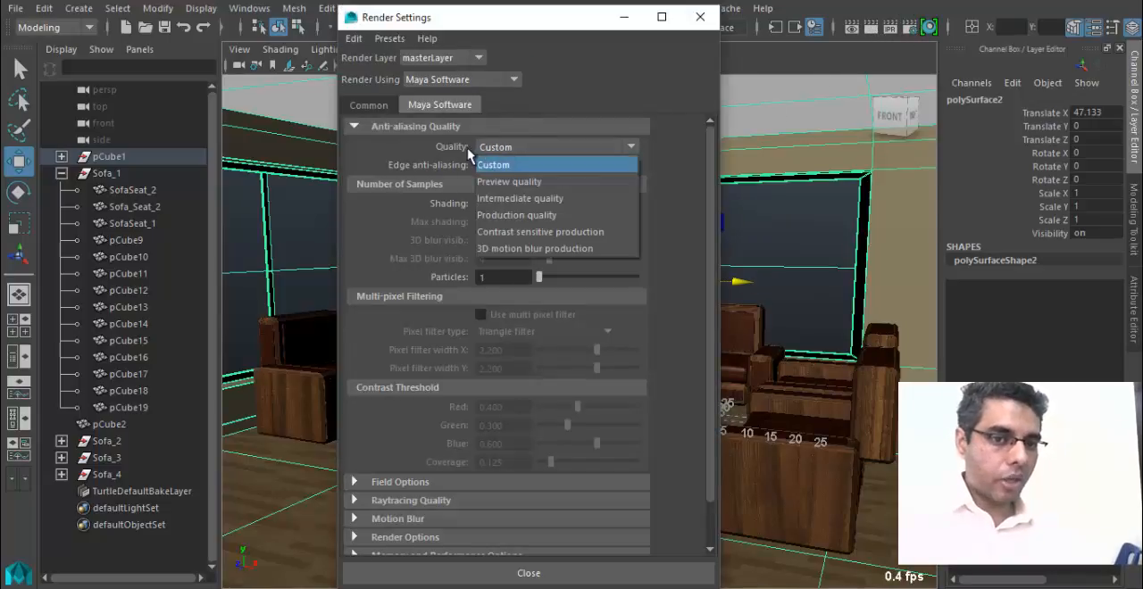
left_click(532, 216)
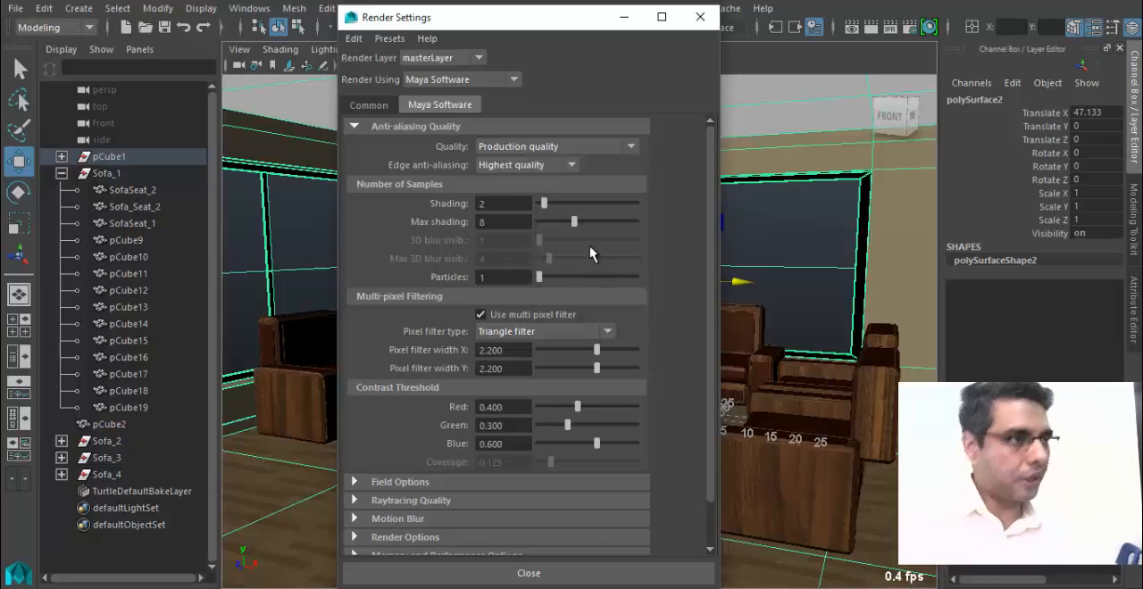
Enable Raytracing in the renderer's raytracing quality options.
scroll(500, 402, "down", 2)
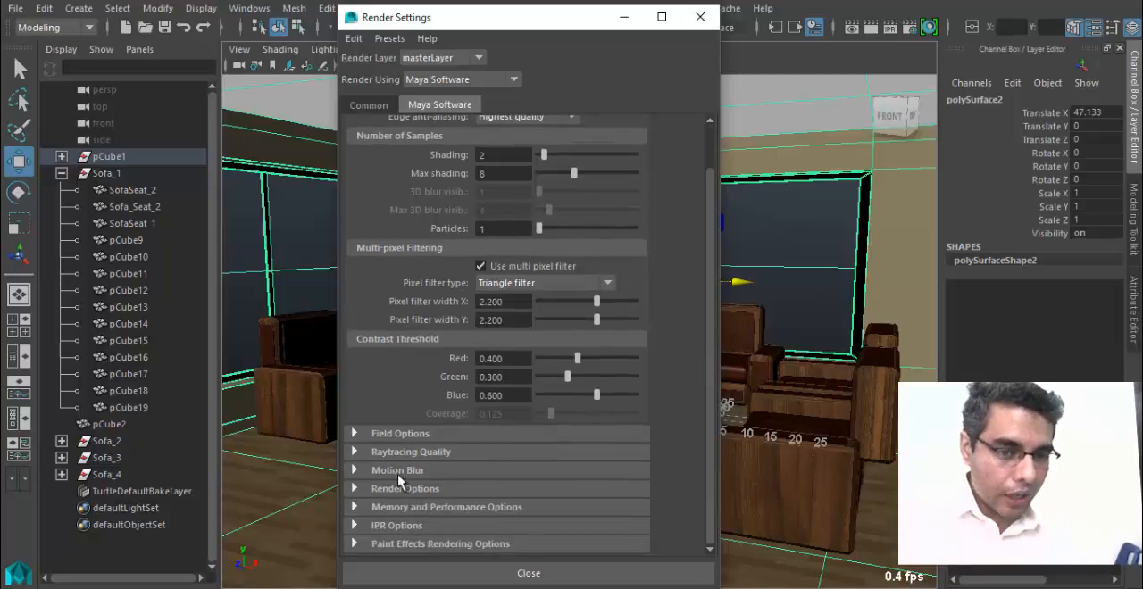
left_click(399, 472)
left_click(402, 455)
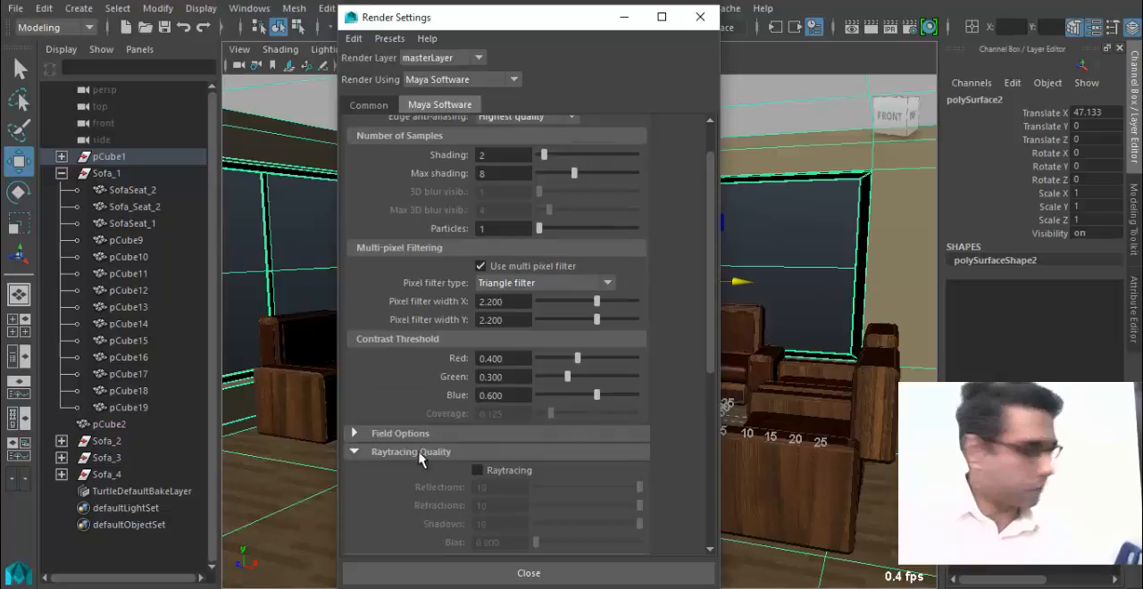
left_click(478, 471)
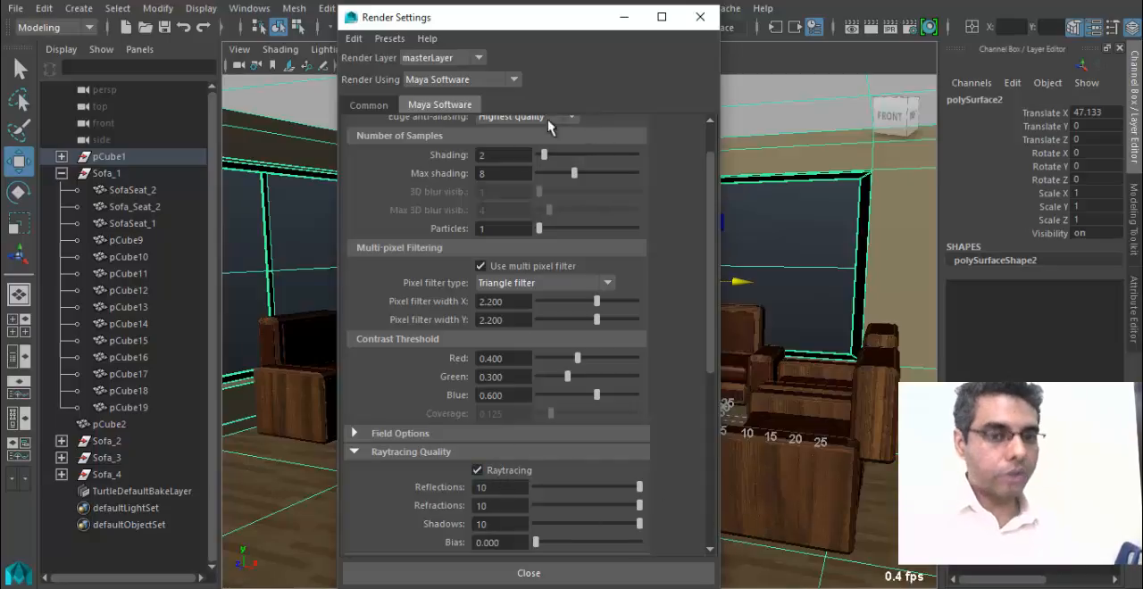
Set the render image size to the Full 1024 preset in the common render settings.
left_click(368, 106)
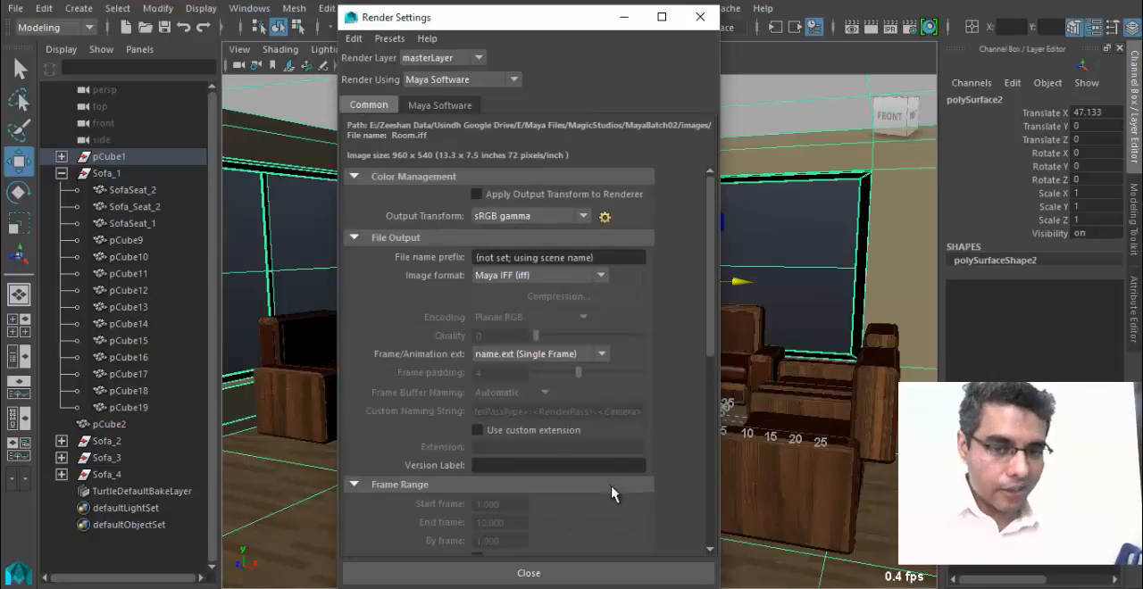
scroll(607, 486, "down", 10)
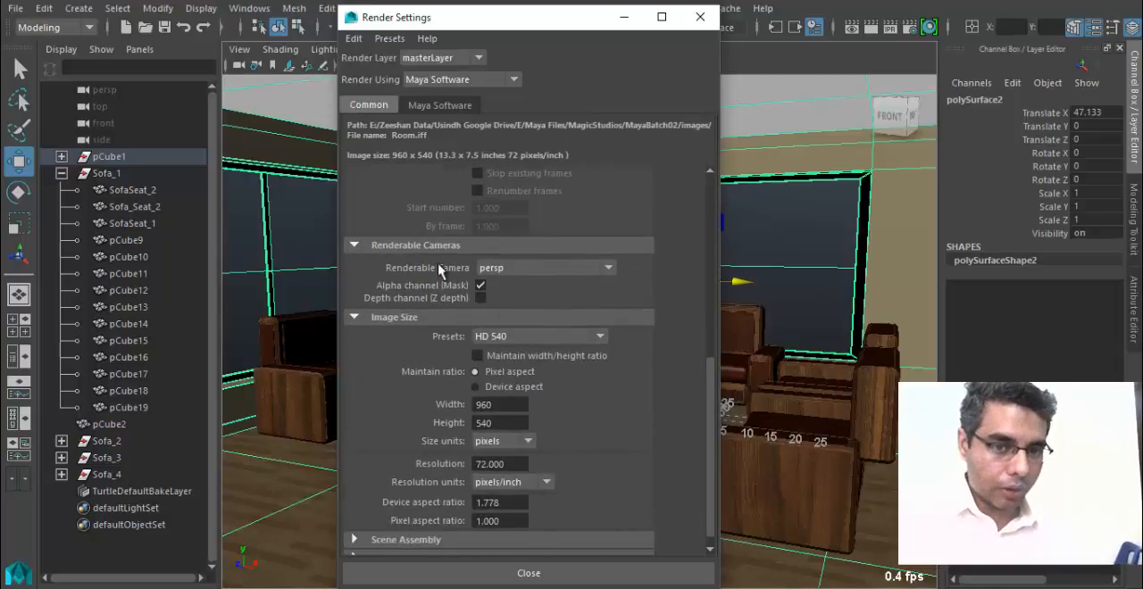
left_click(527, 338)
left_click(554, 398)
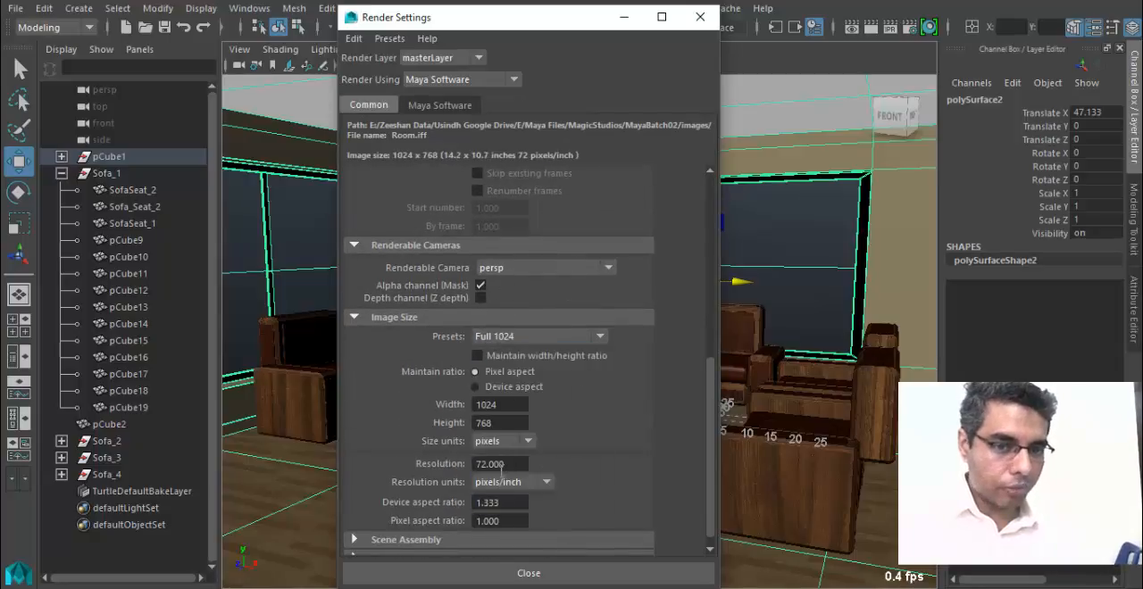
Render the current perspective view of the room, then close the rendered image and the render settings.
left_click(866, 27)
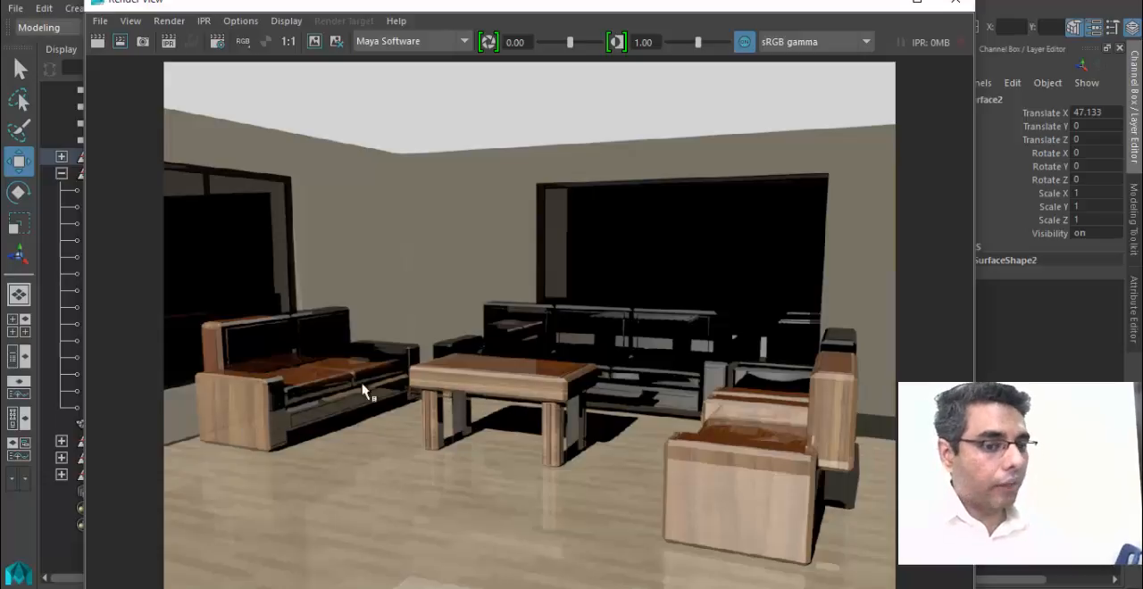
left_click(955, 2)
left_click(699, 18)
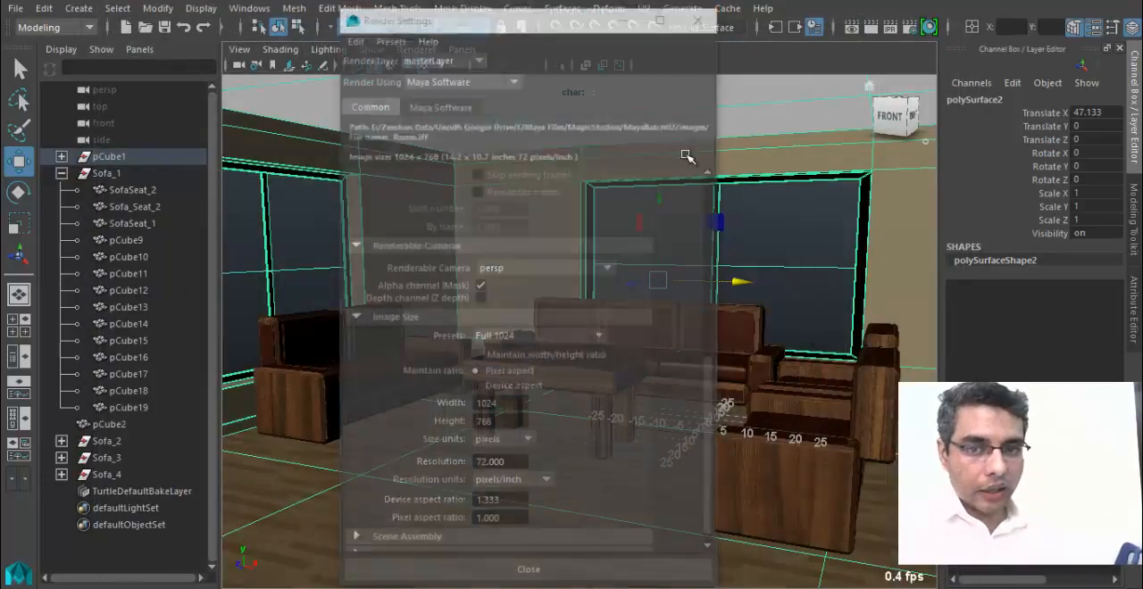
Select the front sofa's wooden side panel and review the SofaWood_MT and SofaLeather_MT material attributes.
left_click(727, 469)
right_click(727, 469)
left_click(719, 515)
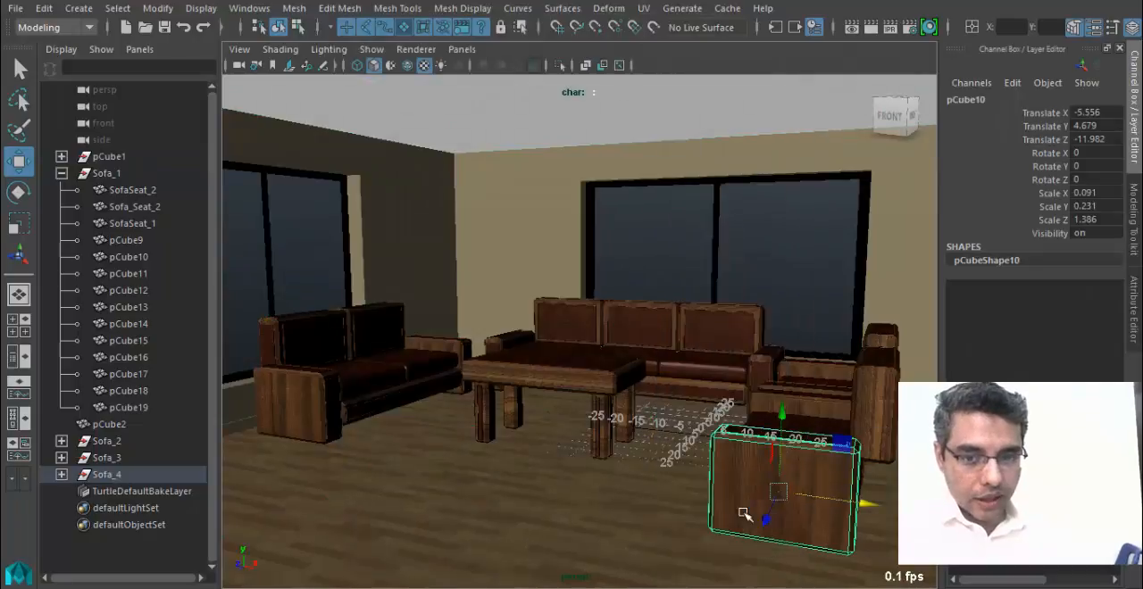
left_click(1057, 98)
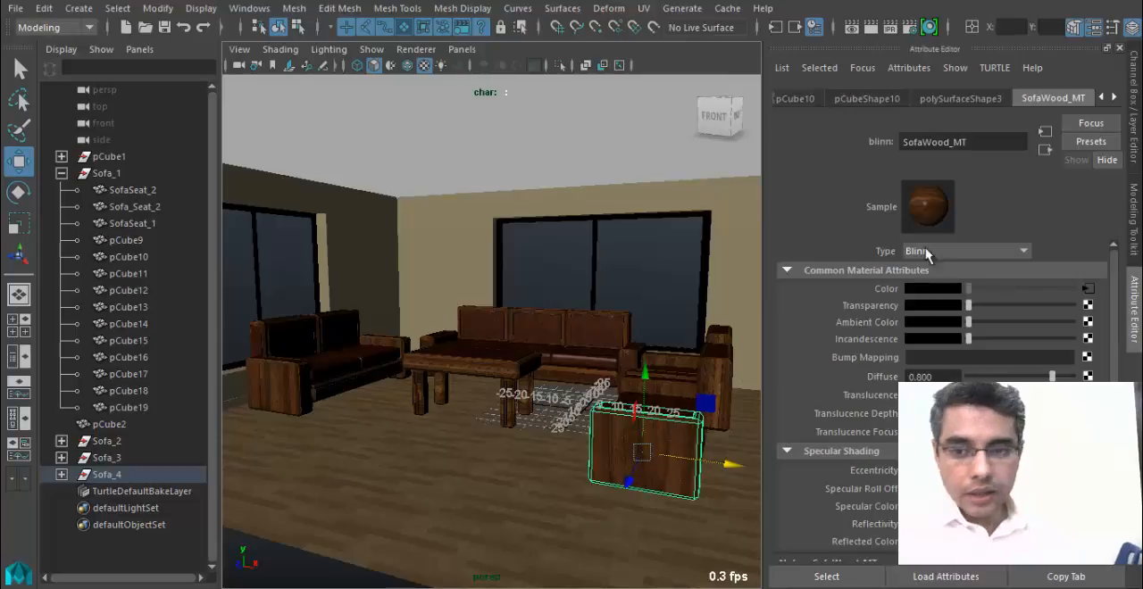
left_click(1114, 96)
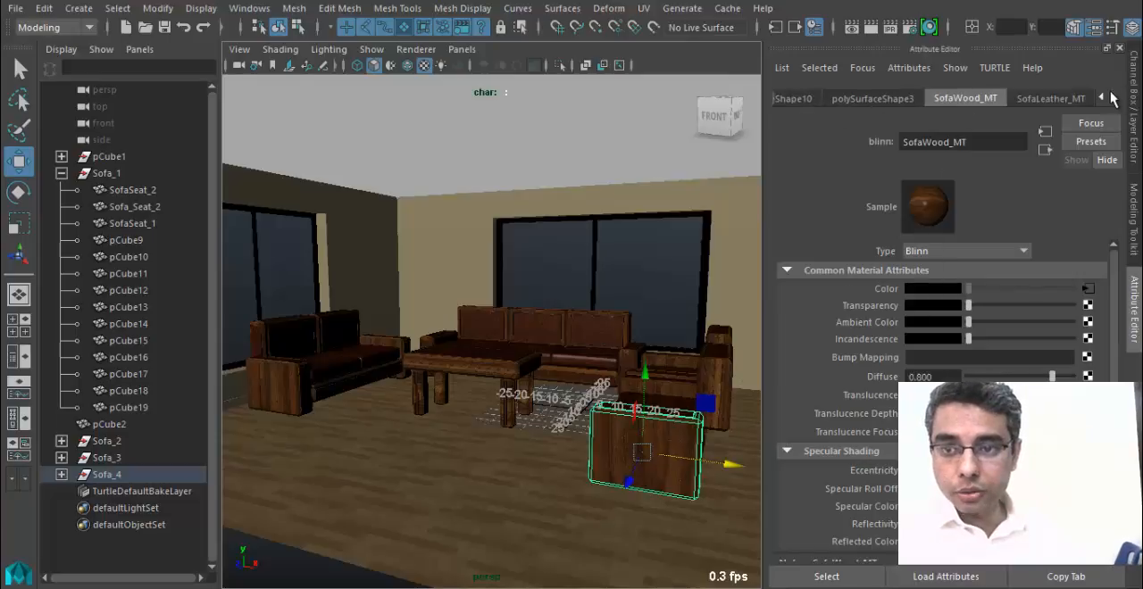
left_click(1035, 98)
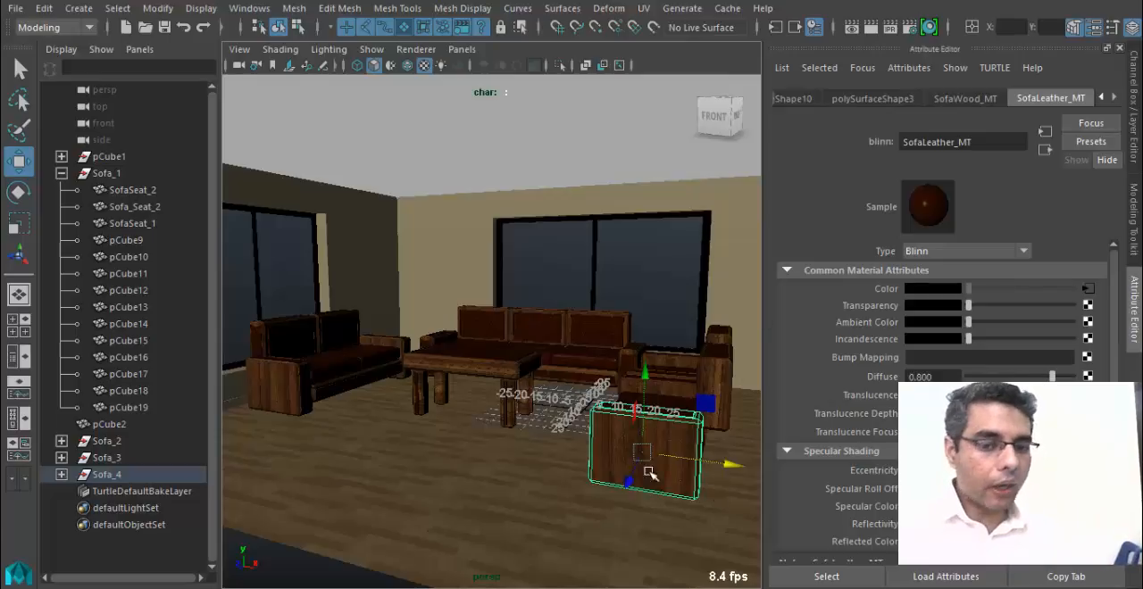
Select a floor face of the room and inspect the Floor_MT material attributes.
left_click(488, 487)
right_click_drag(458, 470, 432, 208)
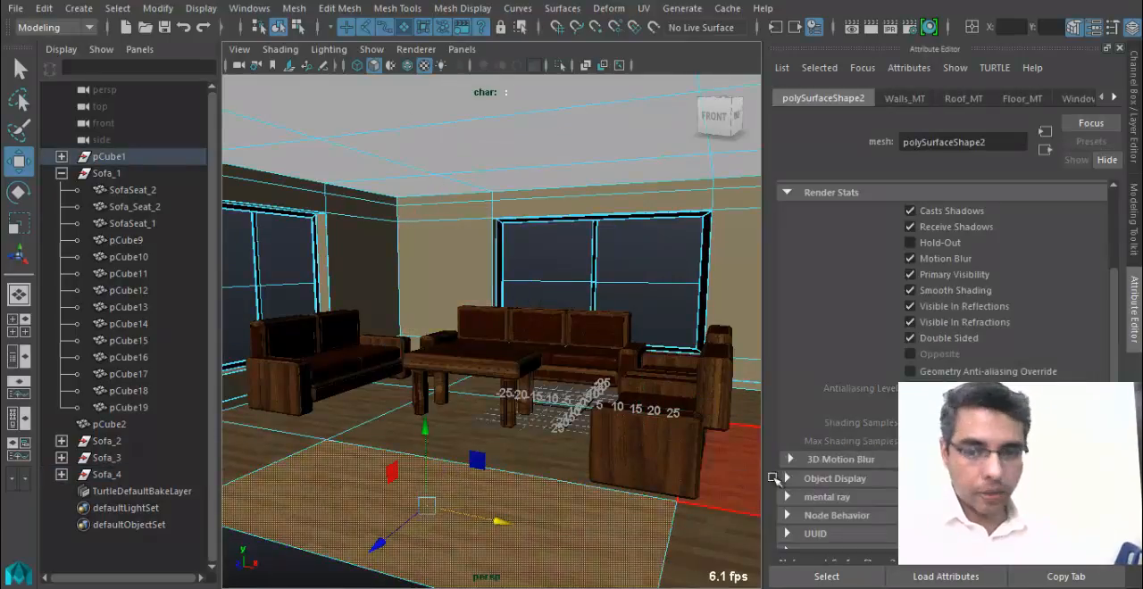
right_click_drag(459, 521, 432, 519)
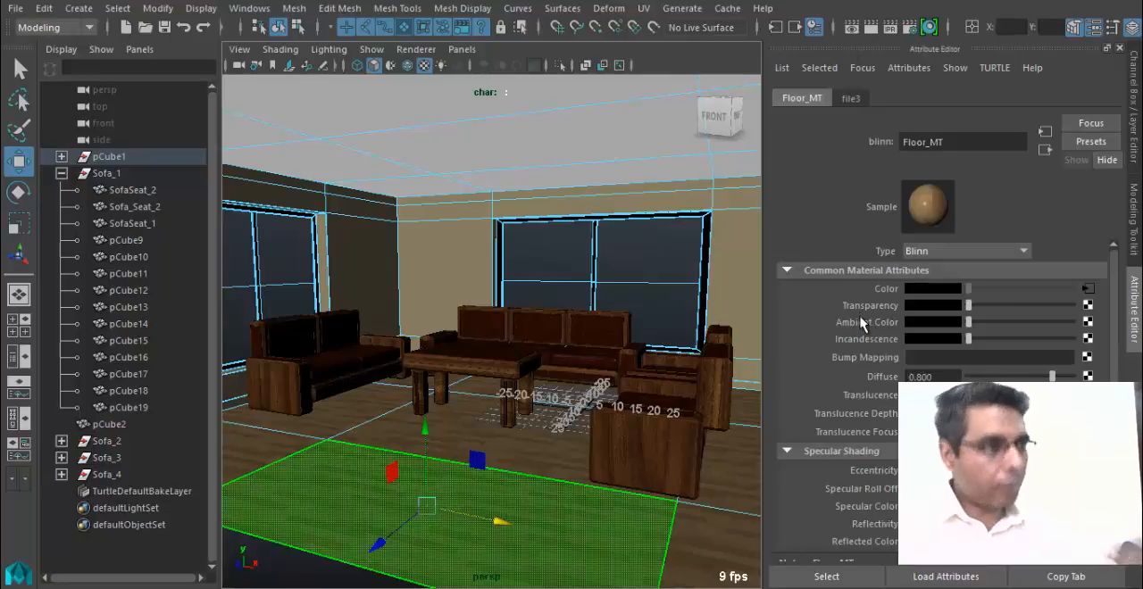
Reopen the rendered image of the room and check the reflections, lighting and black windows.
left_click(853, 27)
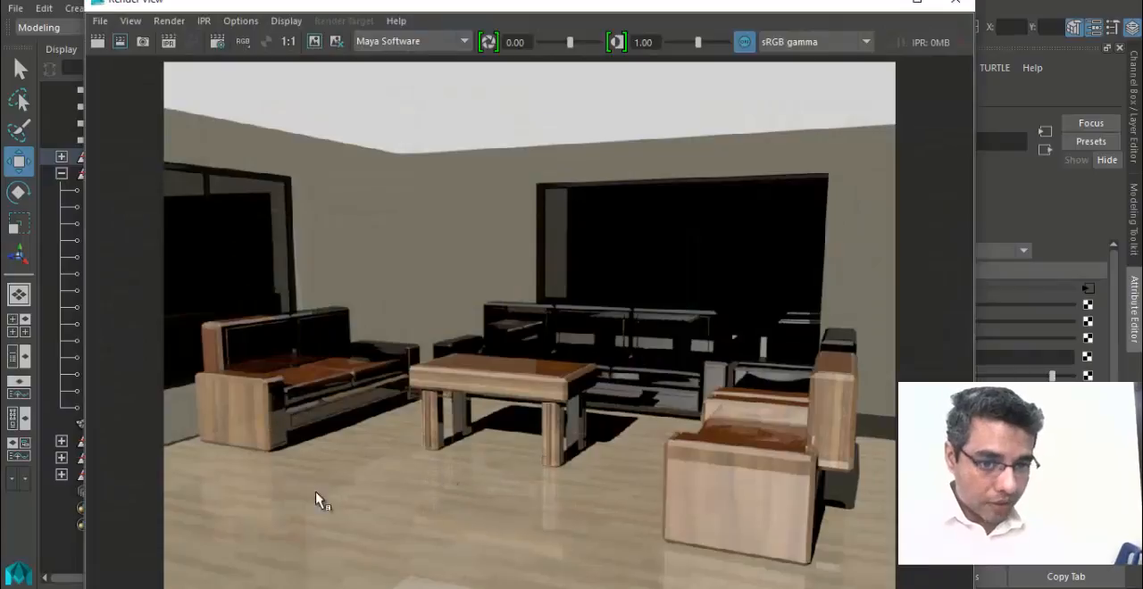
left_click(955, 2)
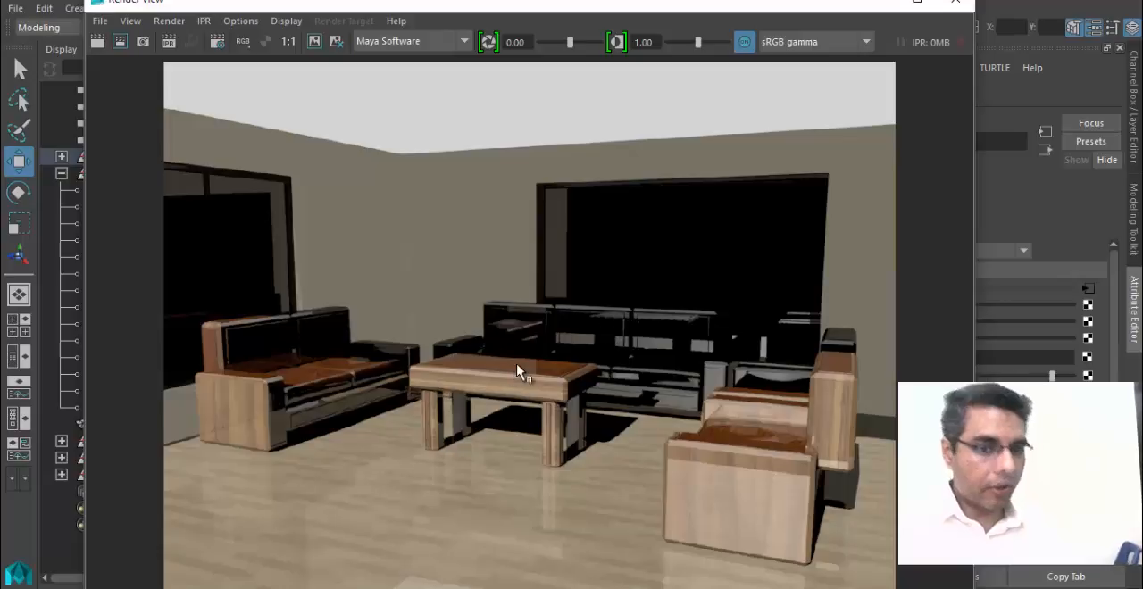
left_click(876, 4)
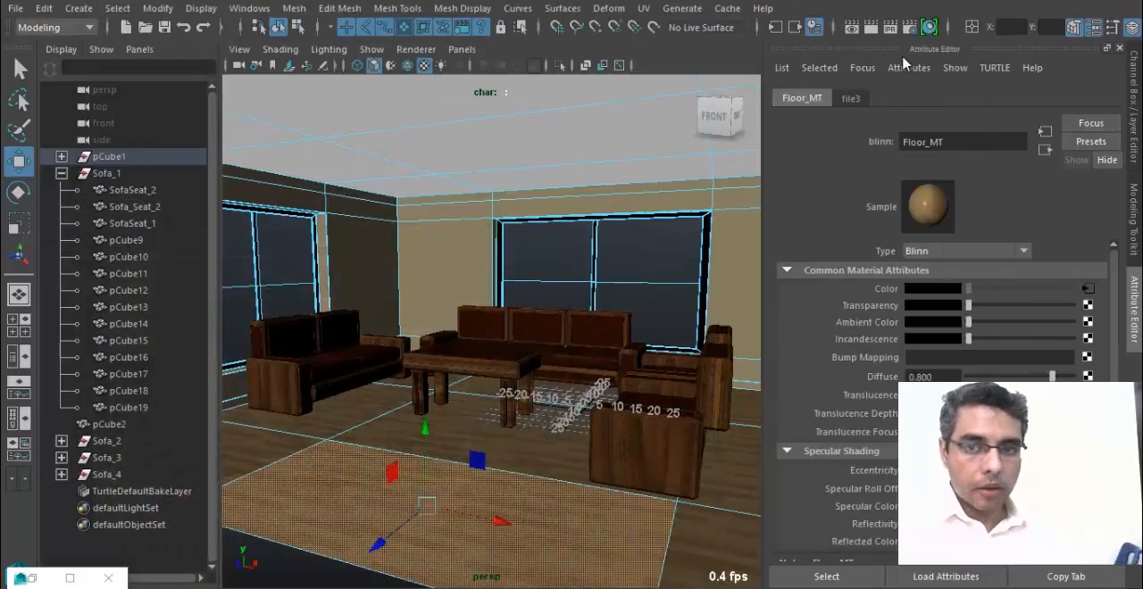
left_click(852, 27)
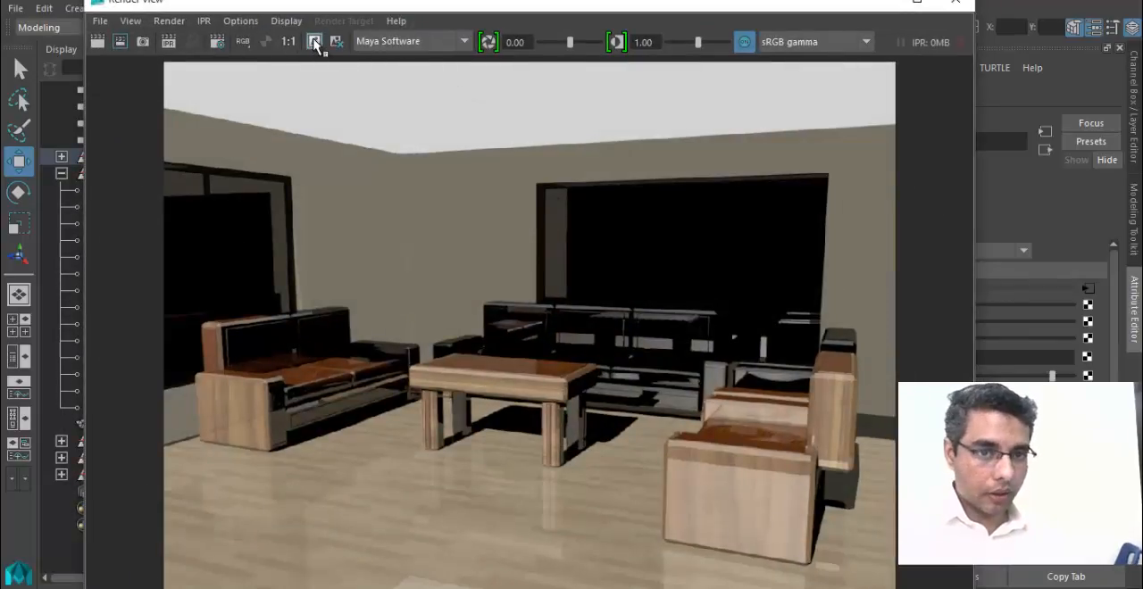
left_click(876, 4)
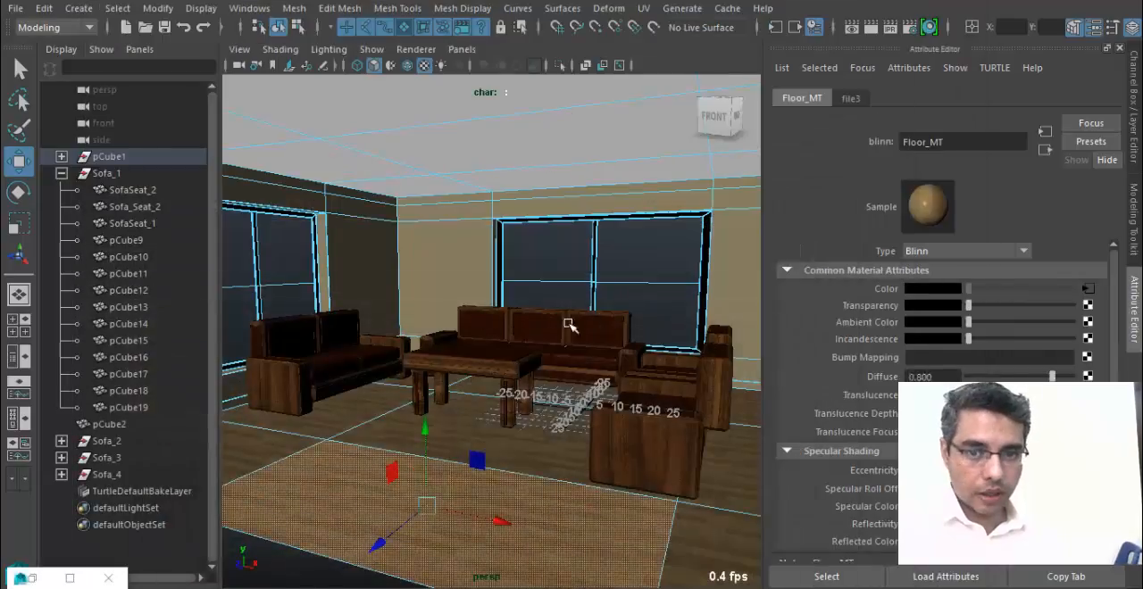
left_click(584, 259)
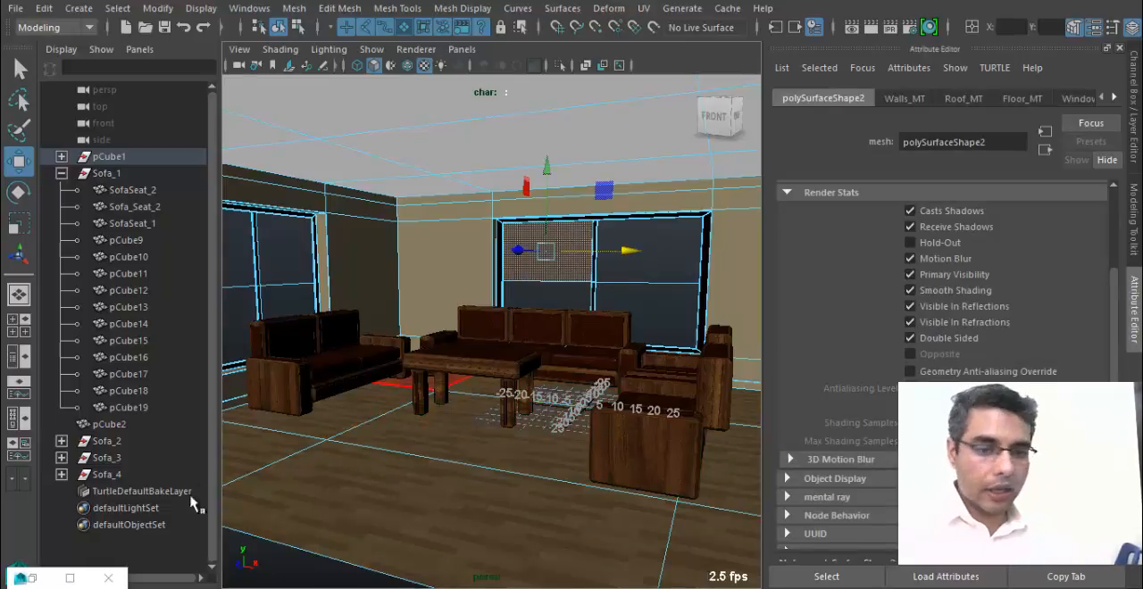
left_click(239, 49)
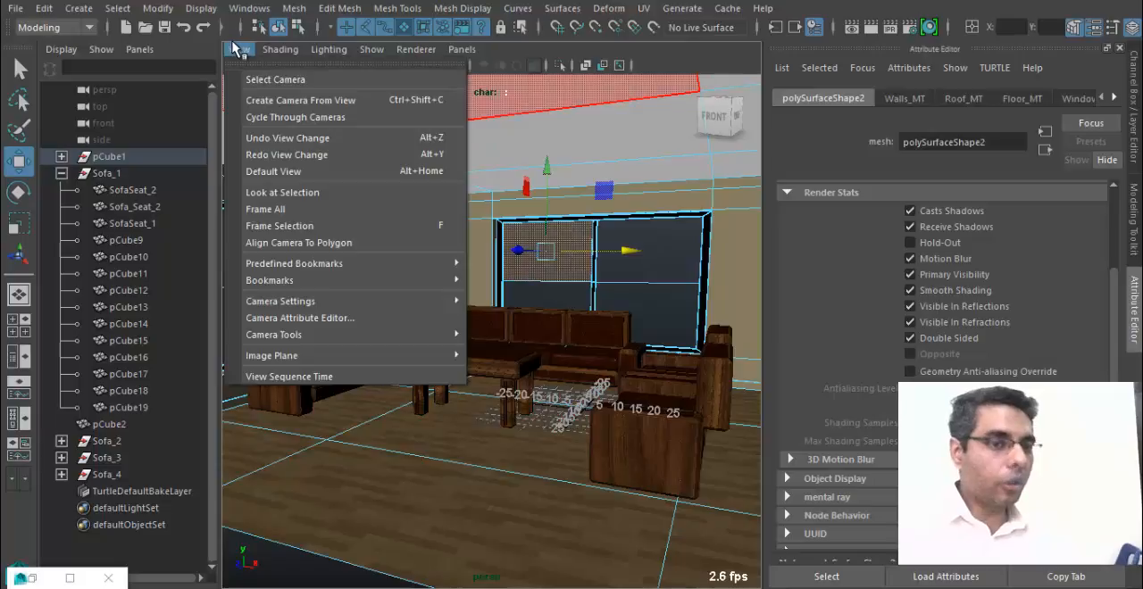
left_click(234, 47)
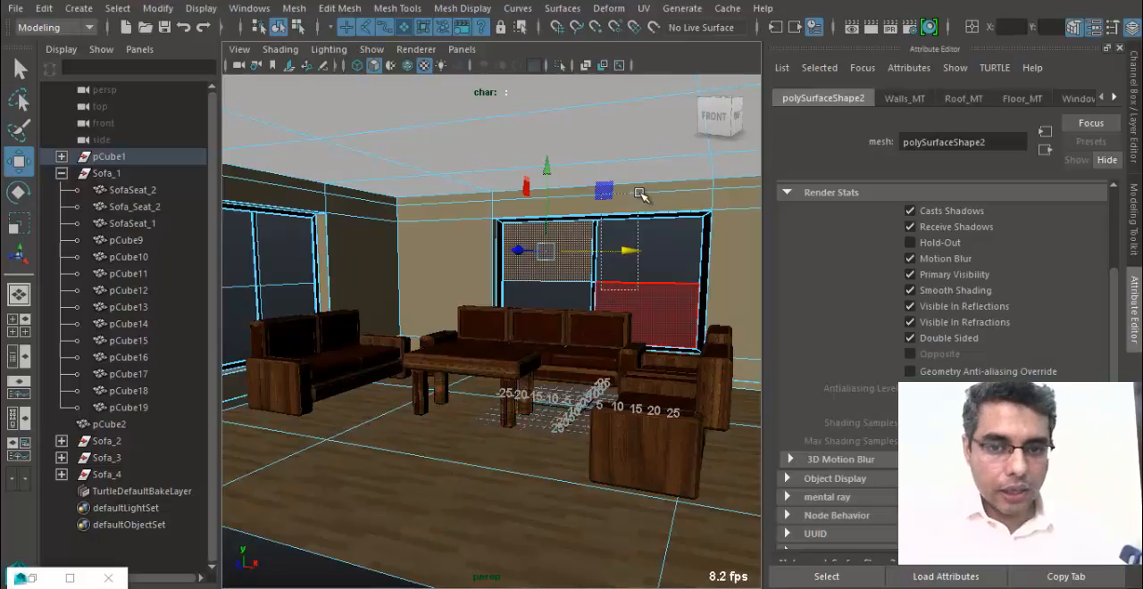
left_click(625, 273)
key("space")
left_click_drag(608, 357, 604, 309)
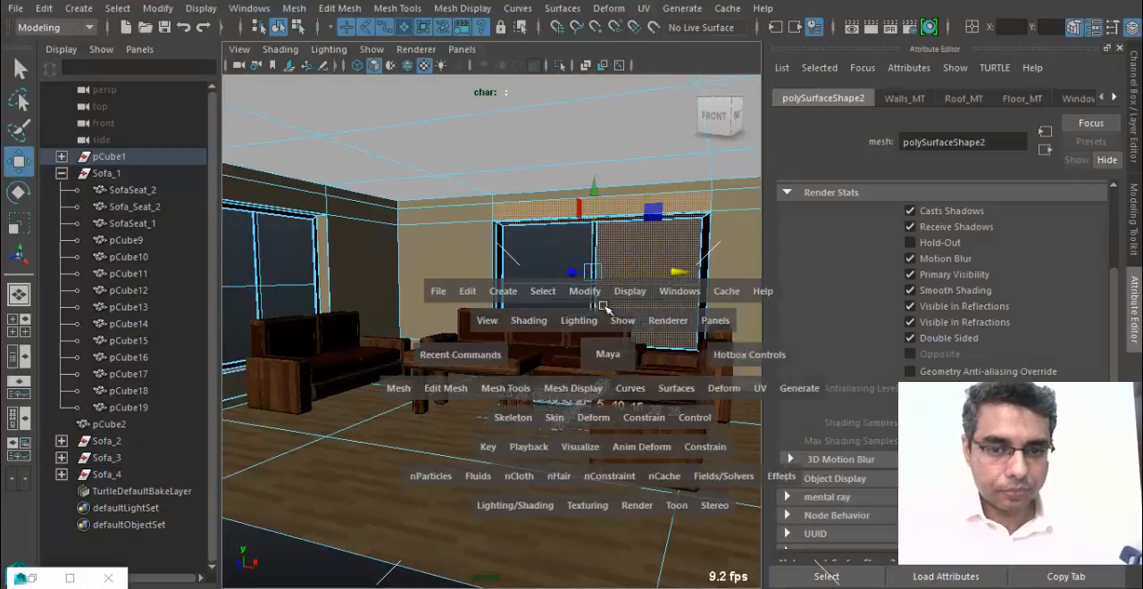
Show all hidden objects in the scene, including the separated walls outside the room.
scroll(604, 439, "down", 8)
left_click_drag(605, 441, 374, 465, "alt")
scroll(375, 466, "down", 4)
scroll(374, 465, "down", 1)
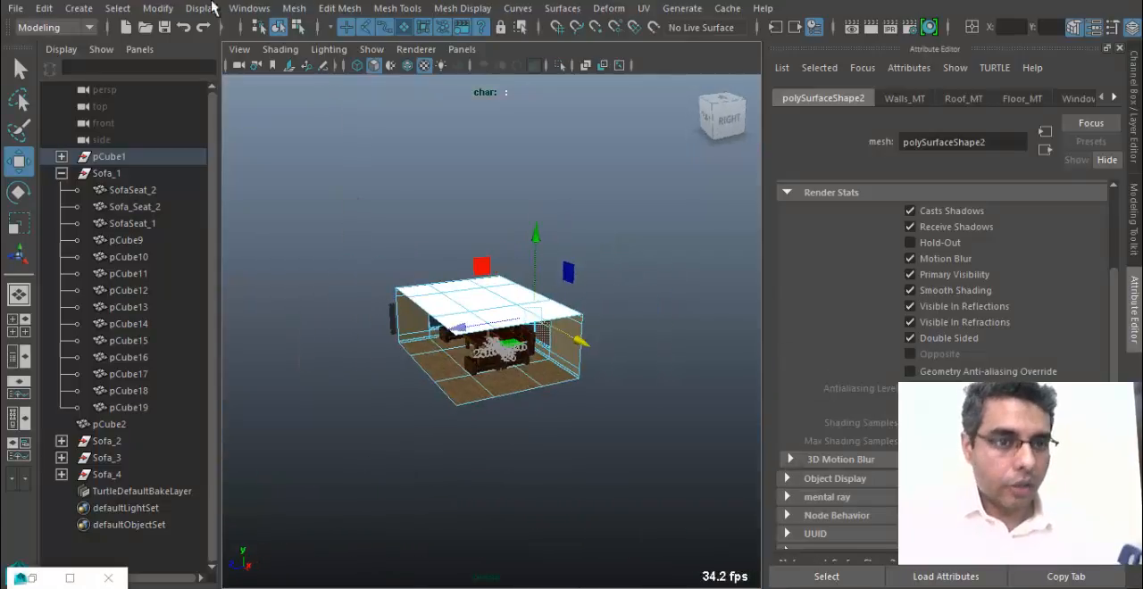
left_click(158, 8)
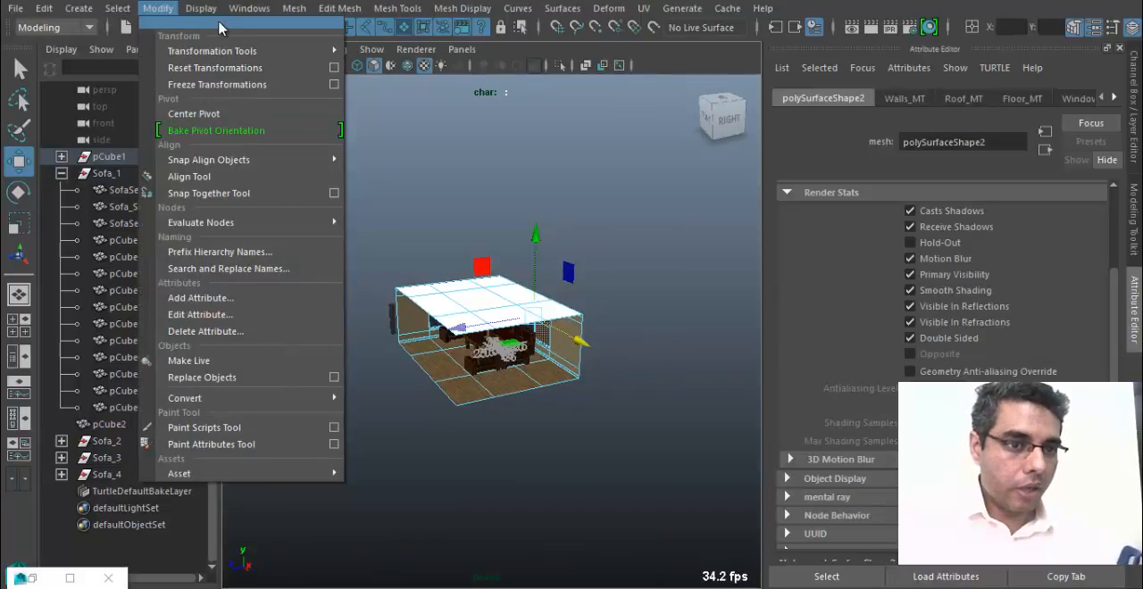
mouse_move(201, 8)
mouse_move(284, 131)
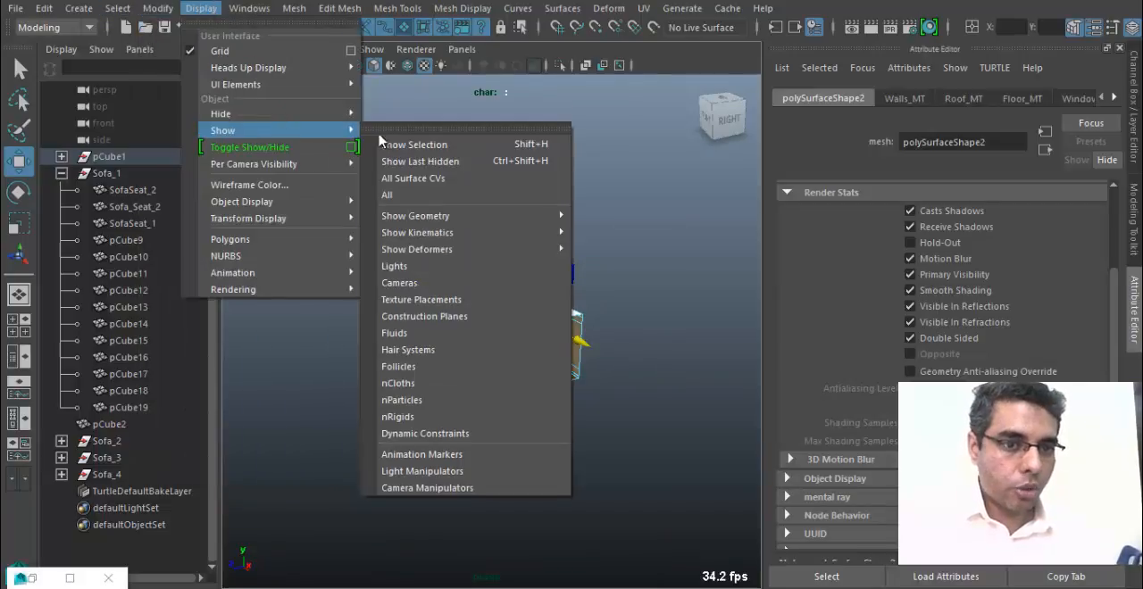
left_click(446, 194)
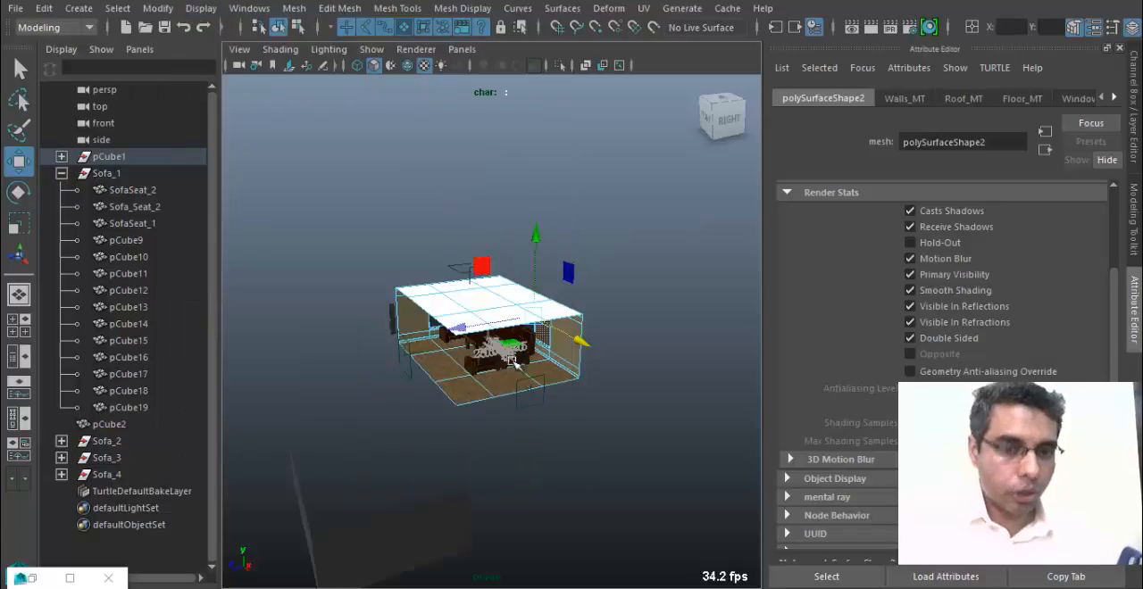
Assign the existing Walls_MT material to the dark separated wall piece polySurface1.
left_click(388, 512)
left_click_drag(361, 417, 371, 312)
right_click(324, 432)
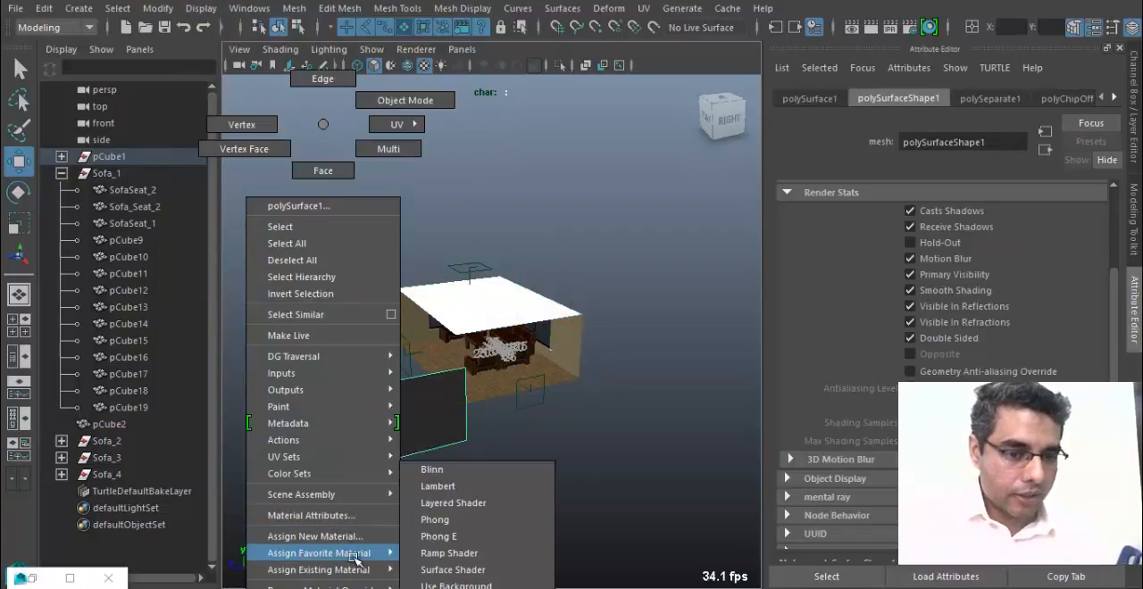
mouse_move(339, 570)
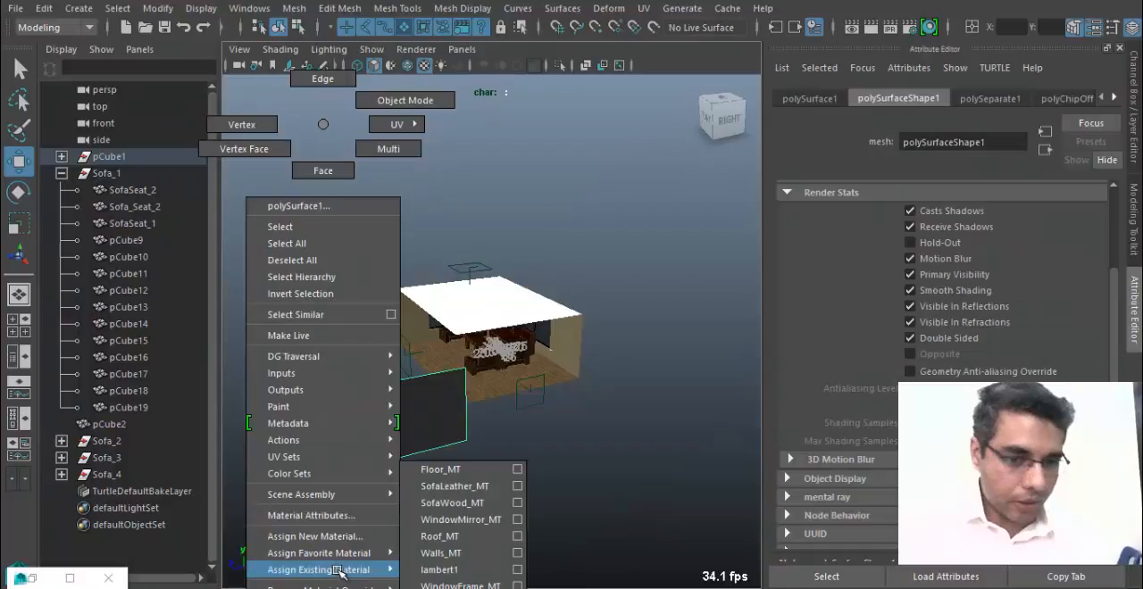
left_click(457, 553)
Move the separated wall piece back onto the room, with Translate X at 47.954 and Translate Y and Z at 0.
left_click_drag(323, 396, 380, 385)
left_click_drag(406, 297, 408, 286)
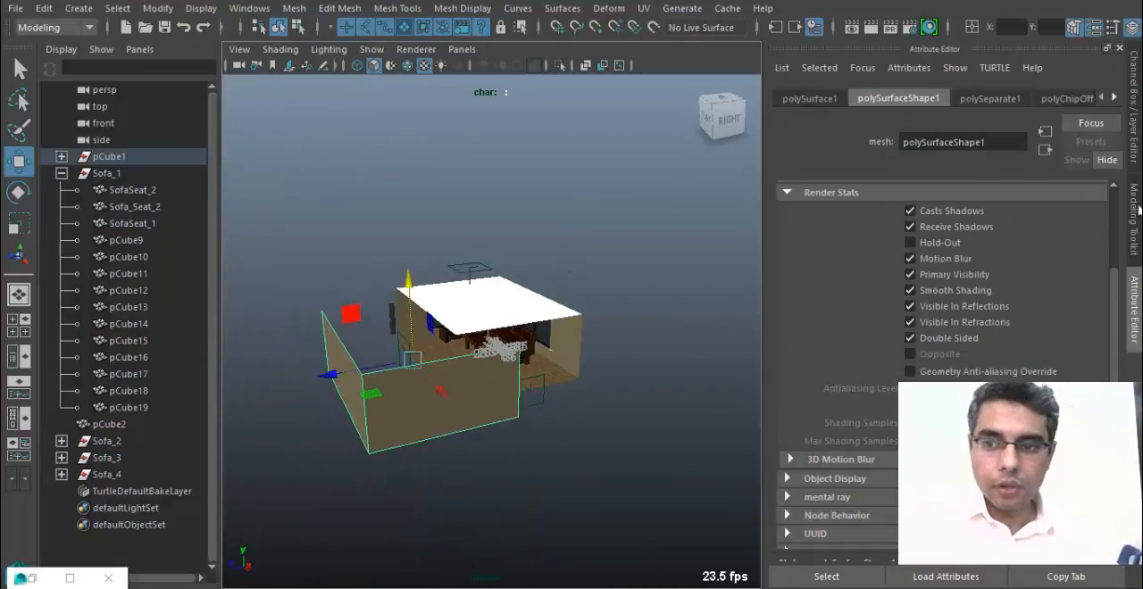
left_click(1137, 152)
left_click_drag(470, 375, 462, 352, "alt")
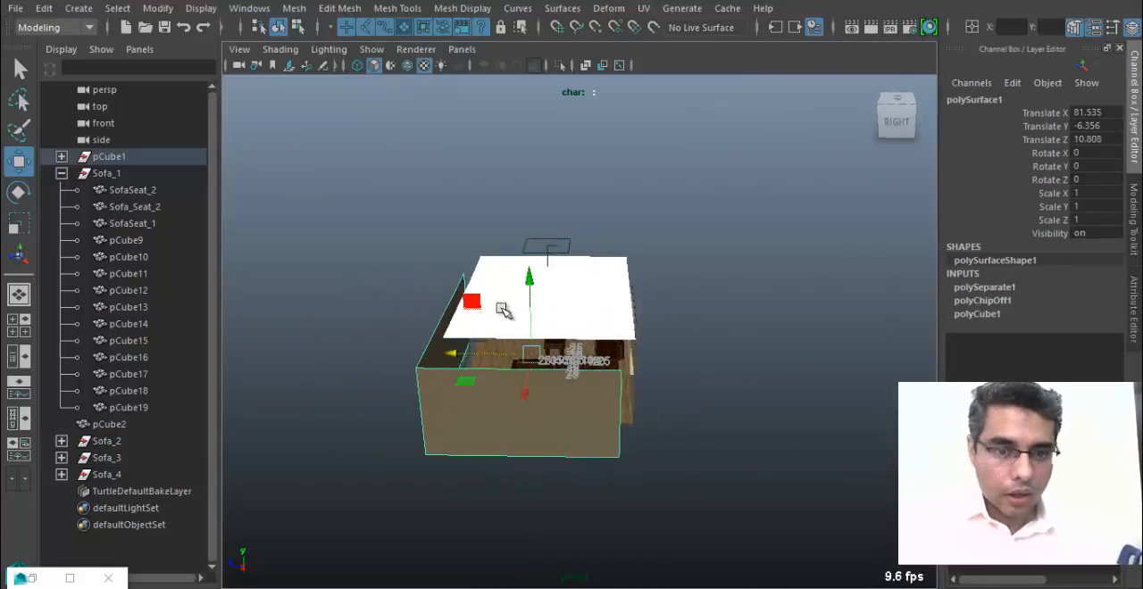
left_click_drag(528, 277, 528, 261)
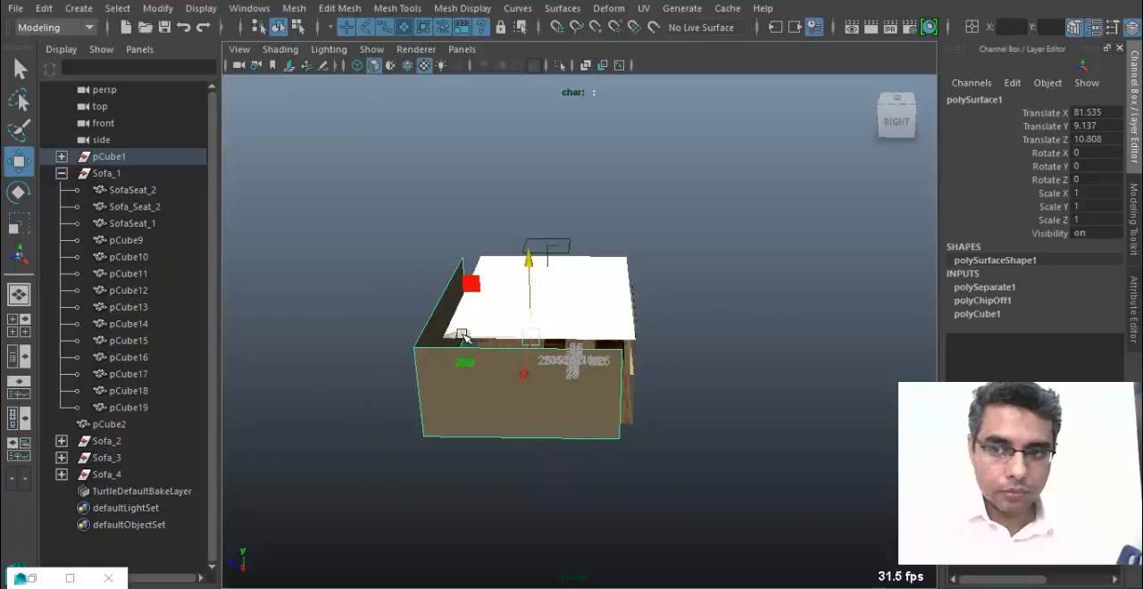
left_click_drag(461, 337, 476, 337)
left_click(1112, 140)
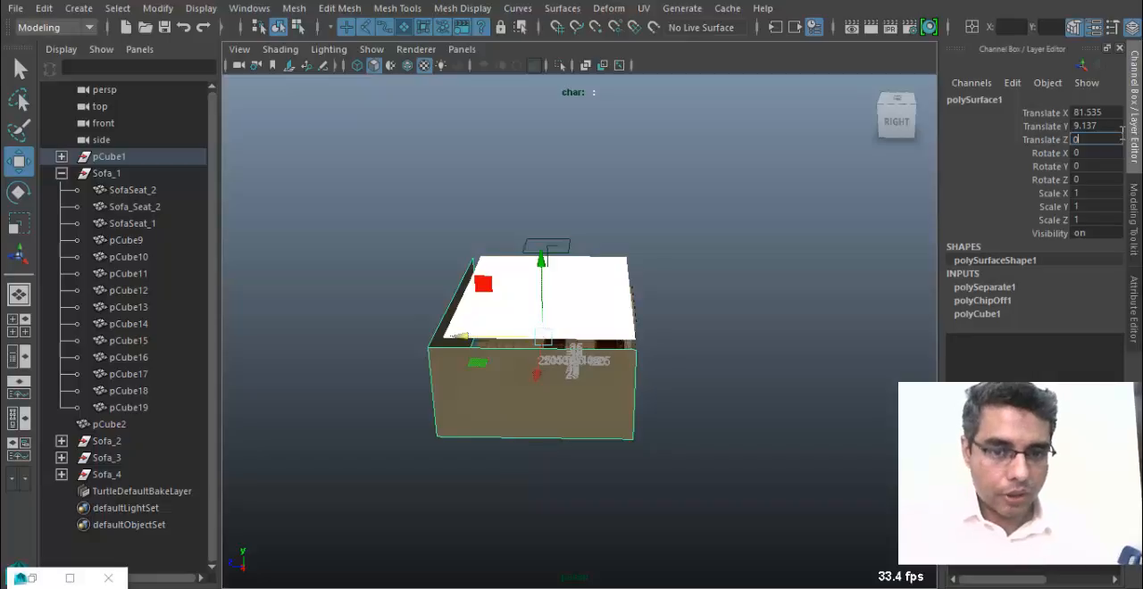
left_click_drag(513, 372, 599, 410)
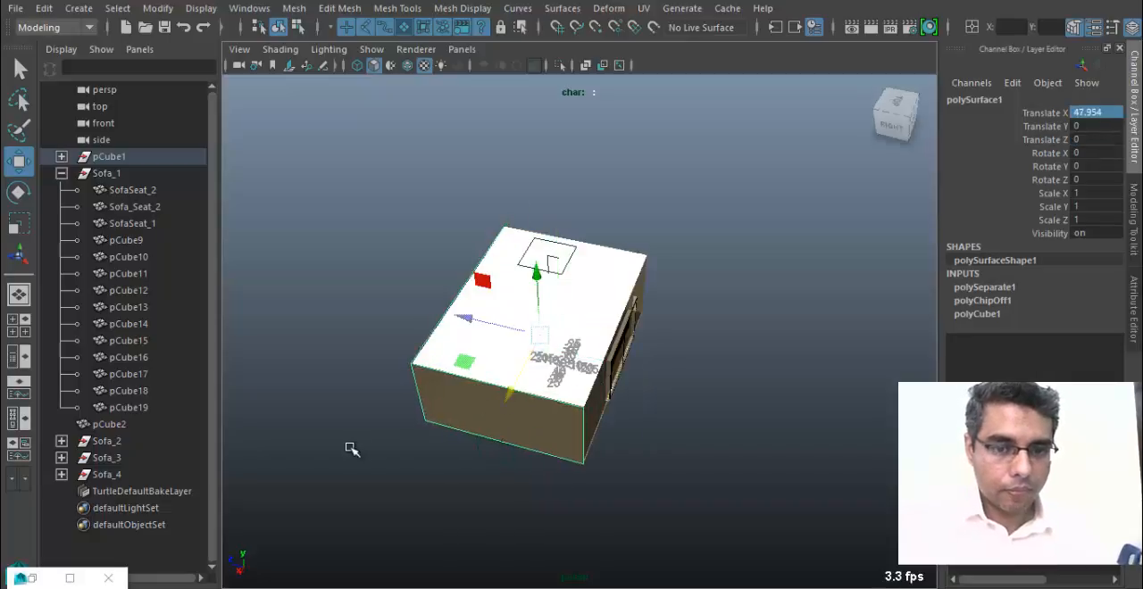
scroll(563, 397, "up", 8)
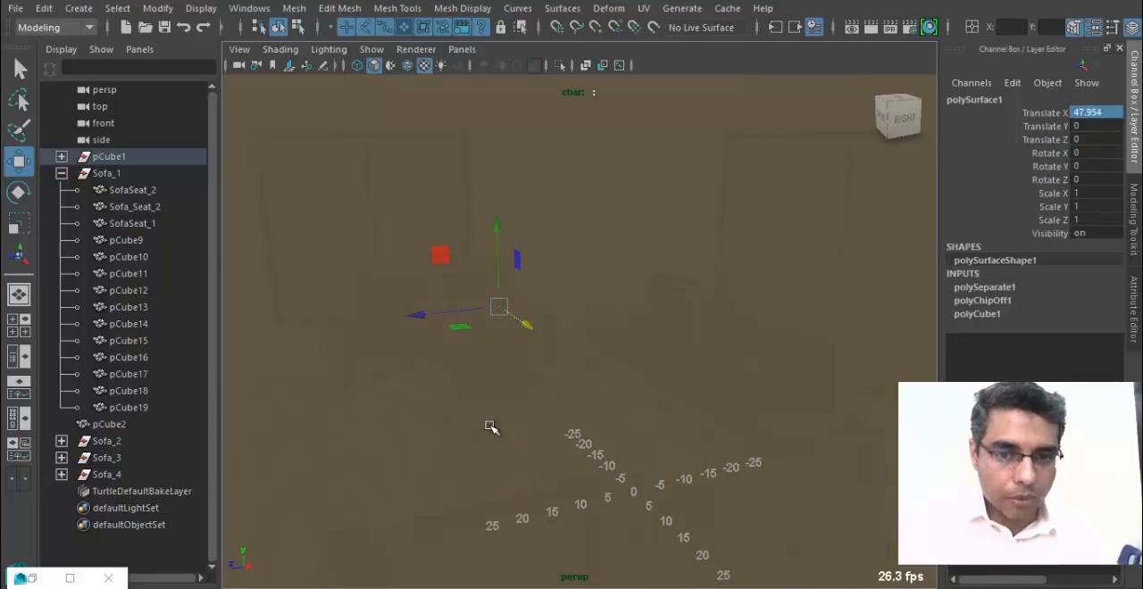
Open the Walls_MT material's color and try less saturated tints at saturation 0.186, with hue 210 and hue 66.923.
left_click_drag(490, 428, 592, 373, "alt")
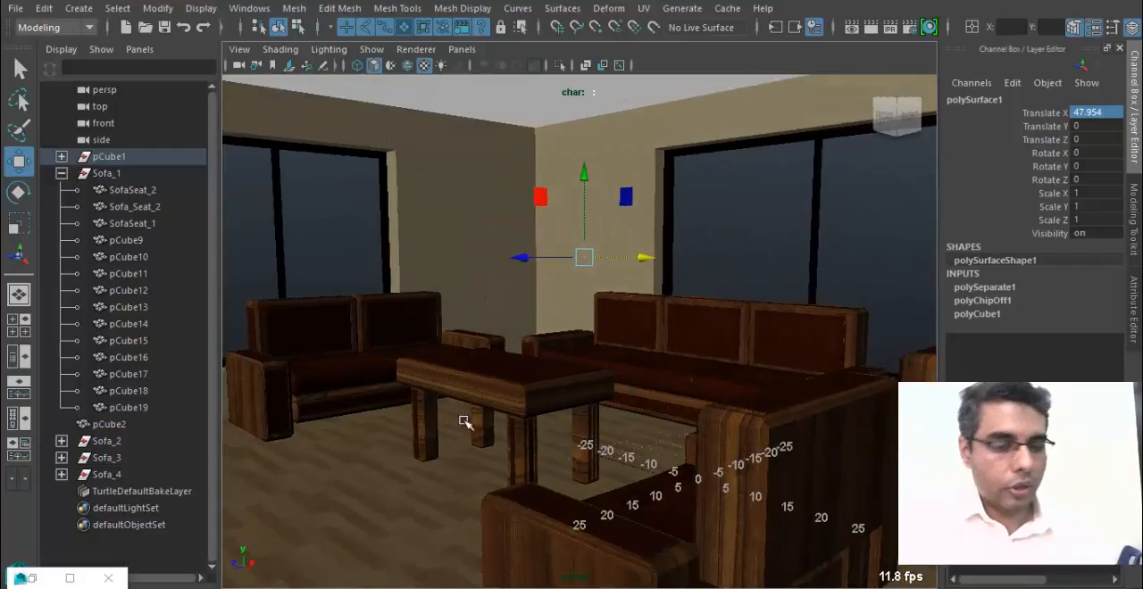
right_click_drag(474, 234, 442, 515)
left_click(477, 193)
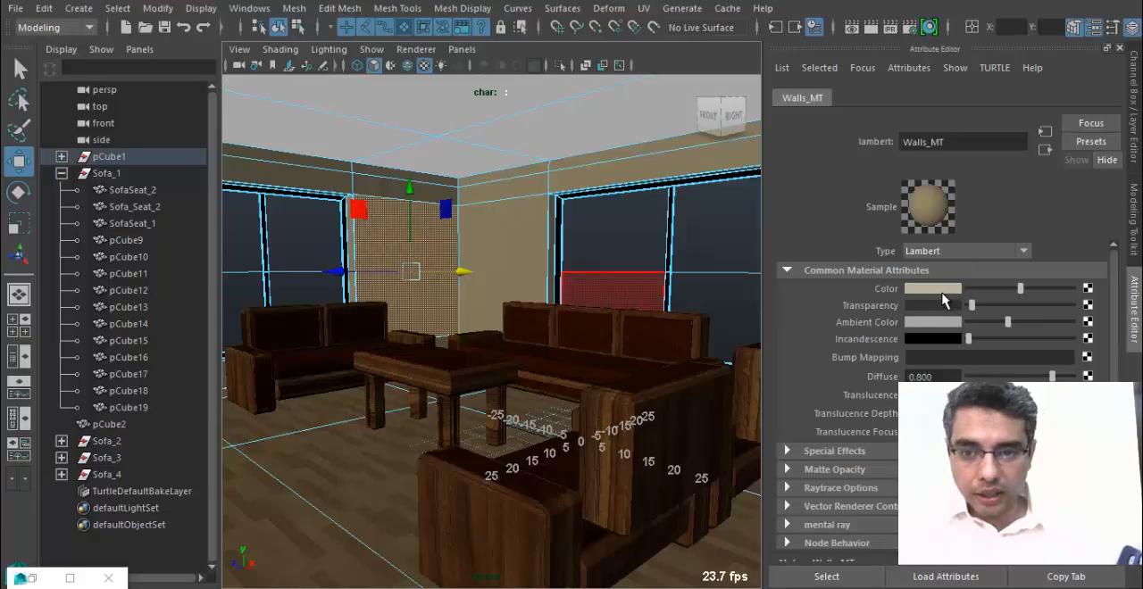
left_click(933, 289)
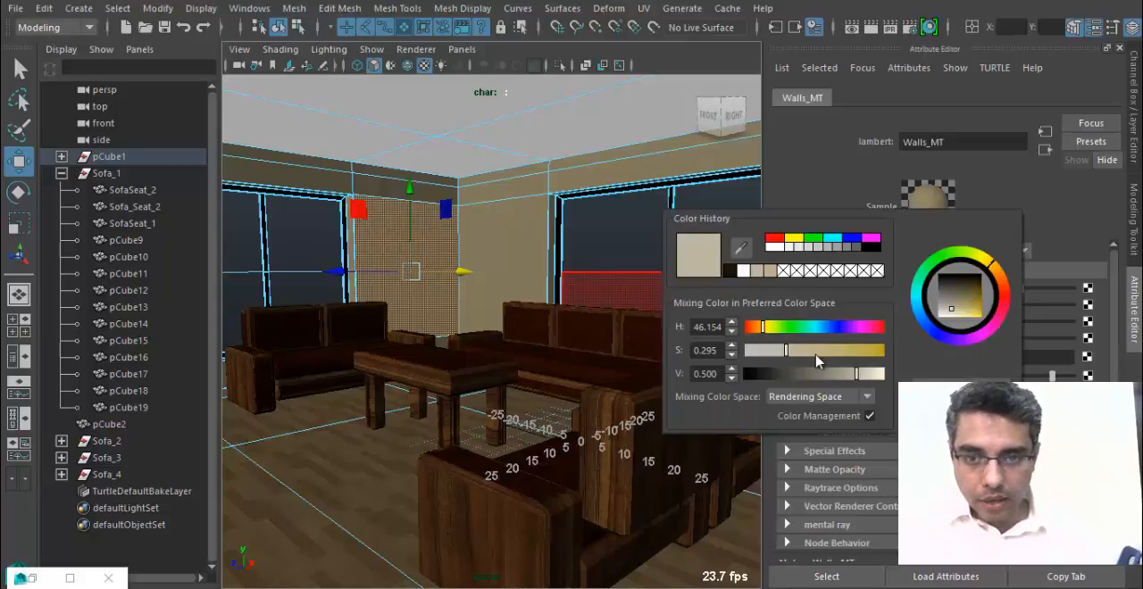
left_click_drag(782, 355, 771, 350)
left_click(825, 327)
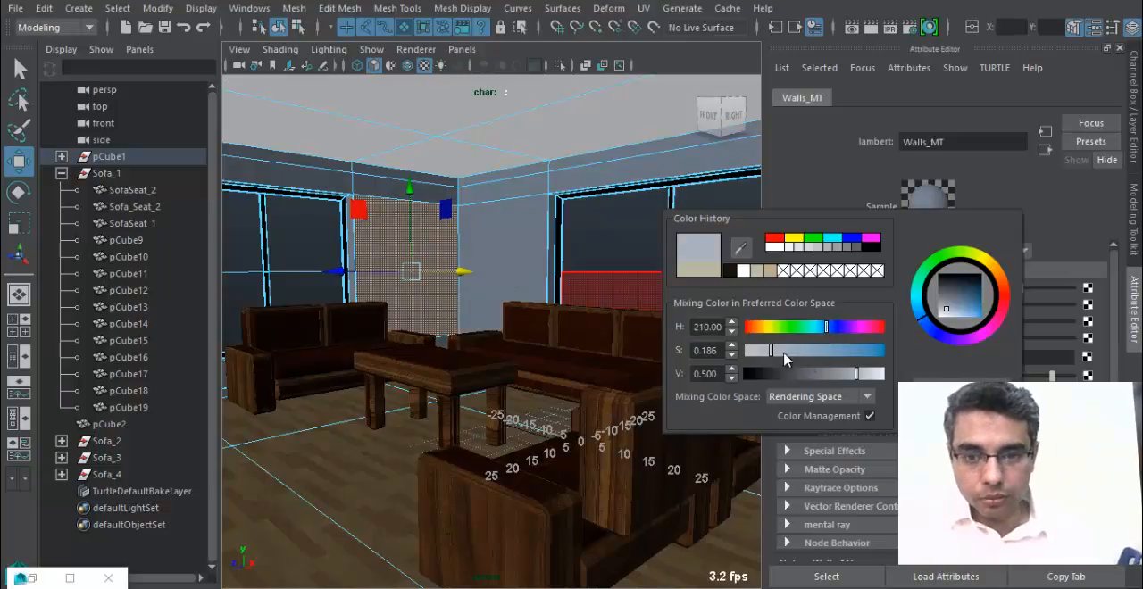
left_click(771, 328)
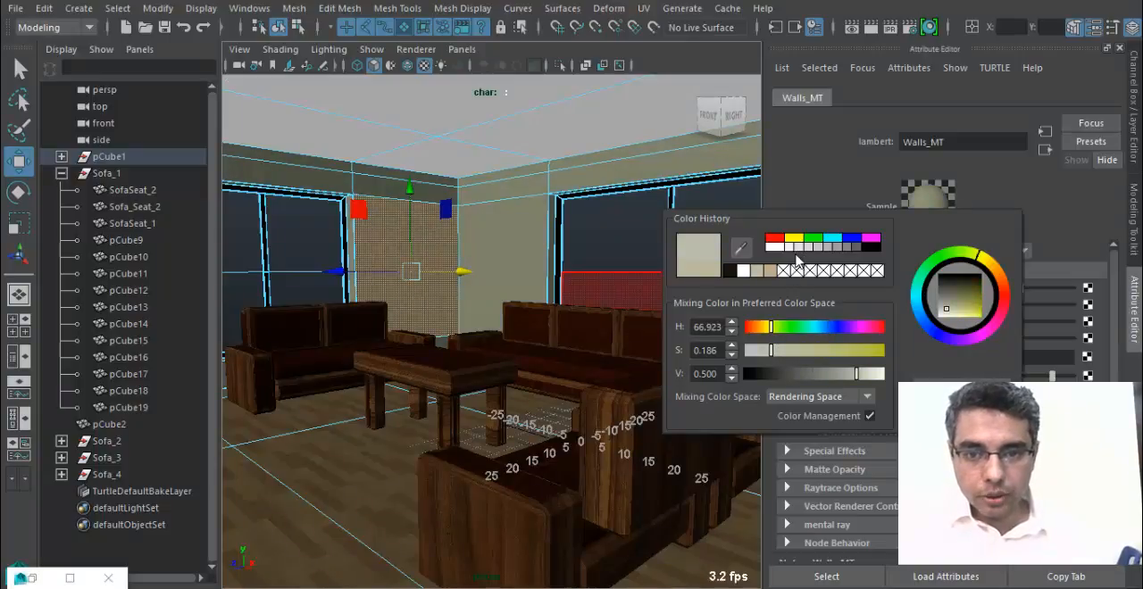
Set the Walls_MT color to a faintly yellow near-white, raise its Diffuse to 0.943 and darken its Ambient Color to a deeper grey.
left_click(775, 249)
left_click_drag(768, 352, 761, 350)
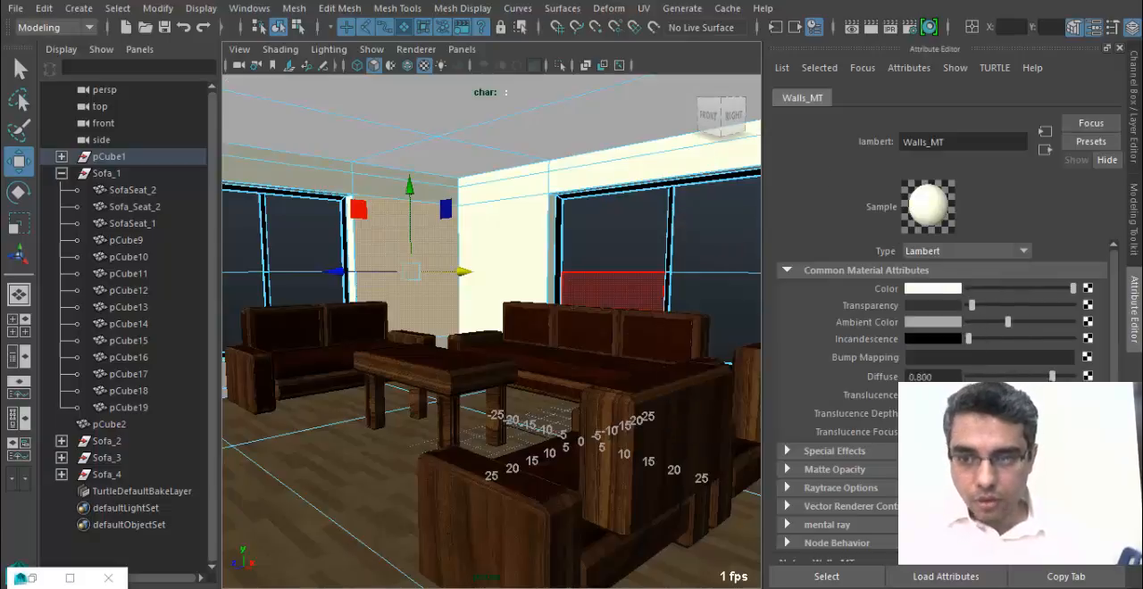
left_click_drag(1052, 377, 1067, 377)
left_click_drag(1008, 319, 988, 317)
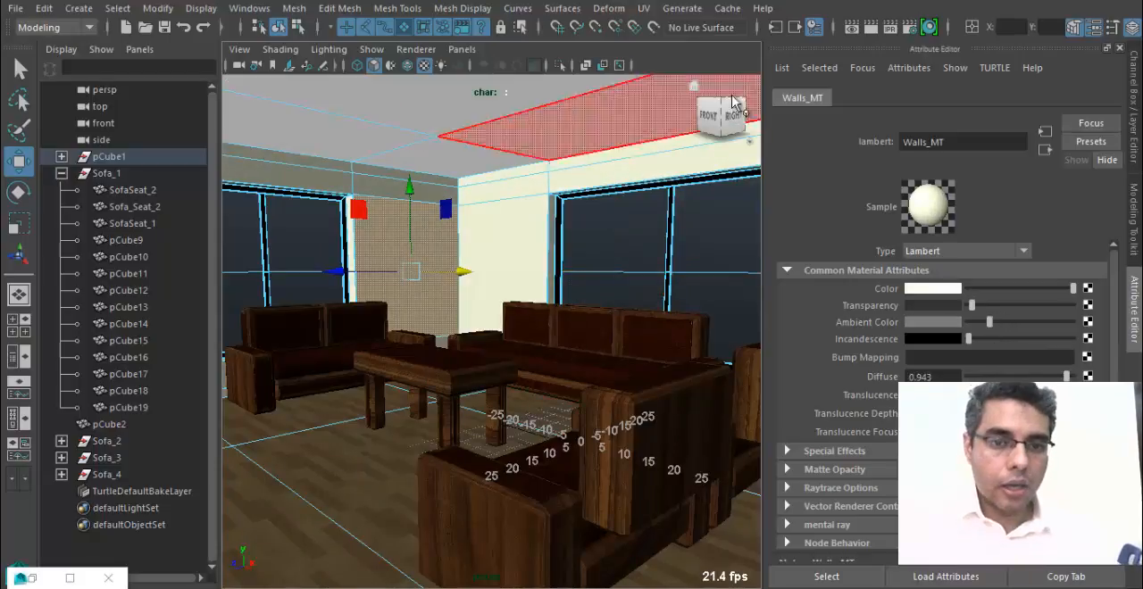
Render the room with Maya Software and check how the lightened walls look, leaving the render window minimized.
left_click(868, 28)
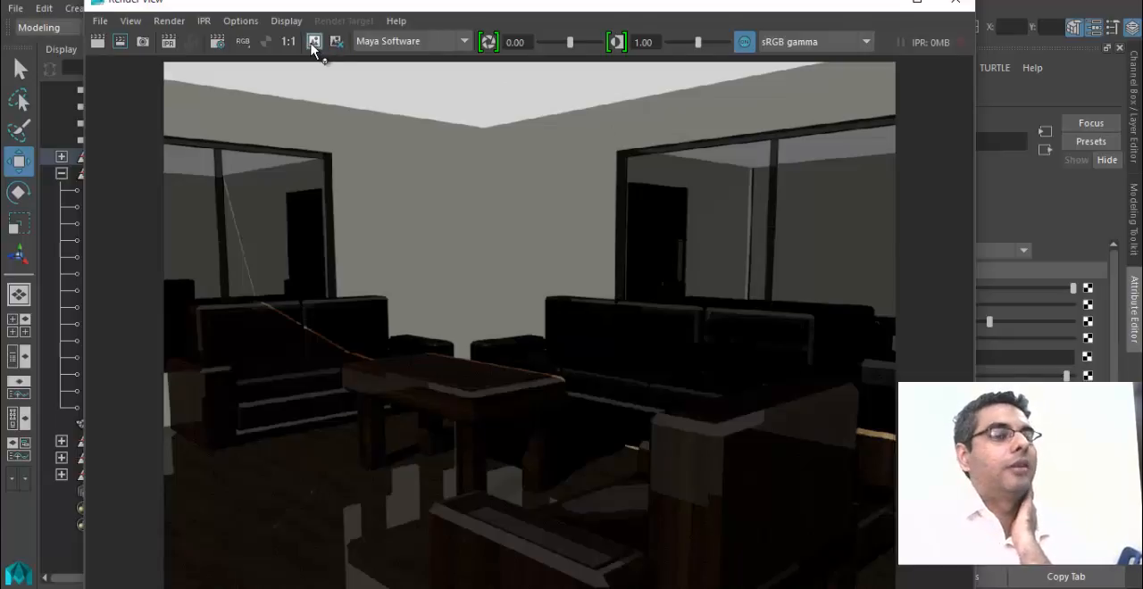
left_click(875, 7)
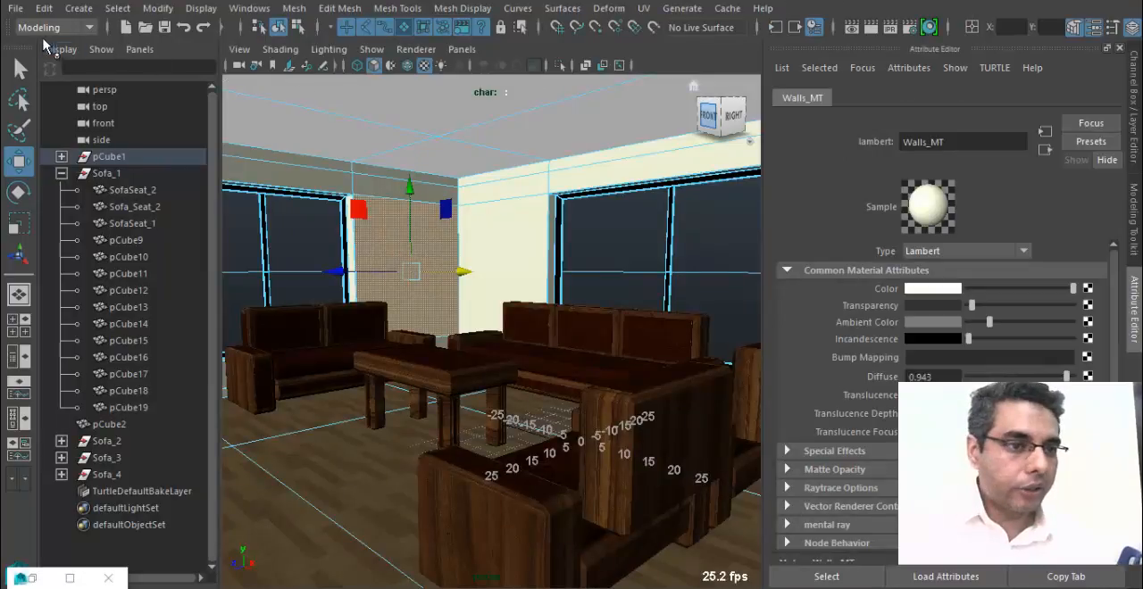
Display the shelf in the interface and switch it to the Rendering tools.
right_click(11, 32)
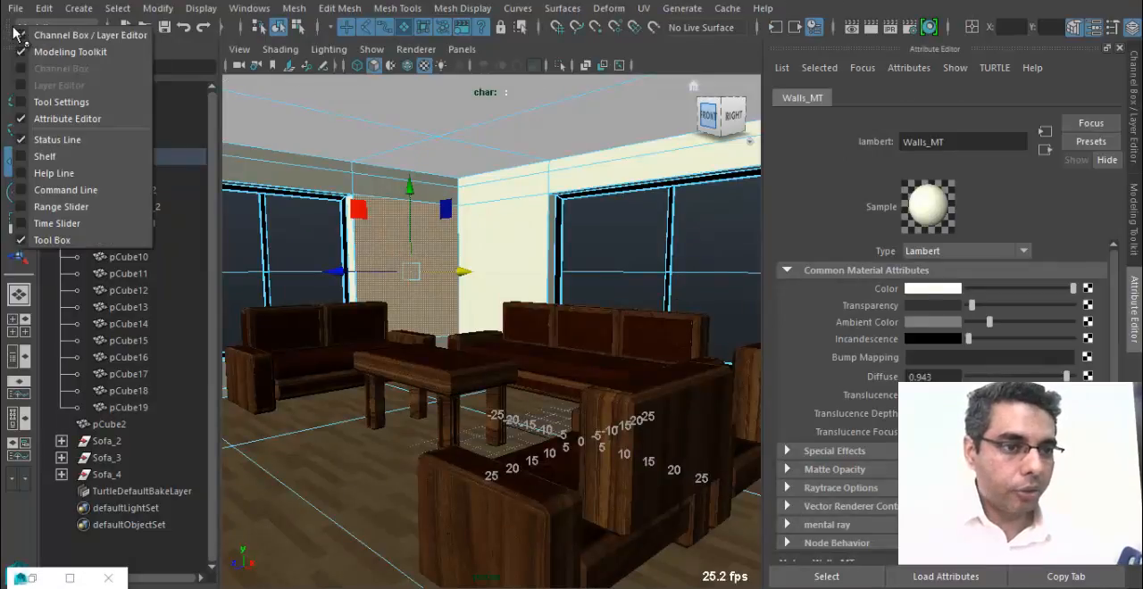
left_click(93, 160)
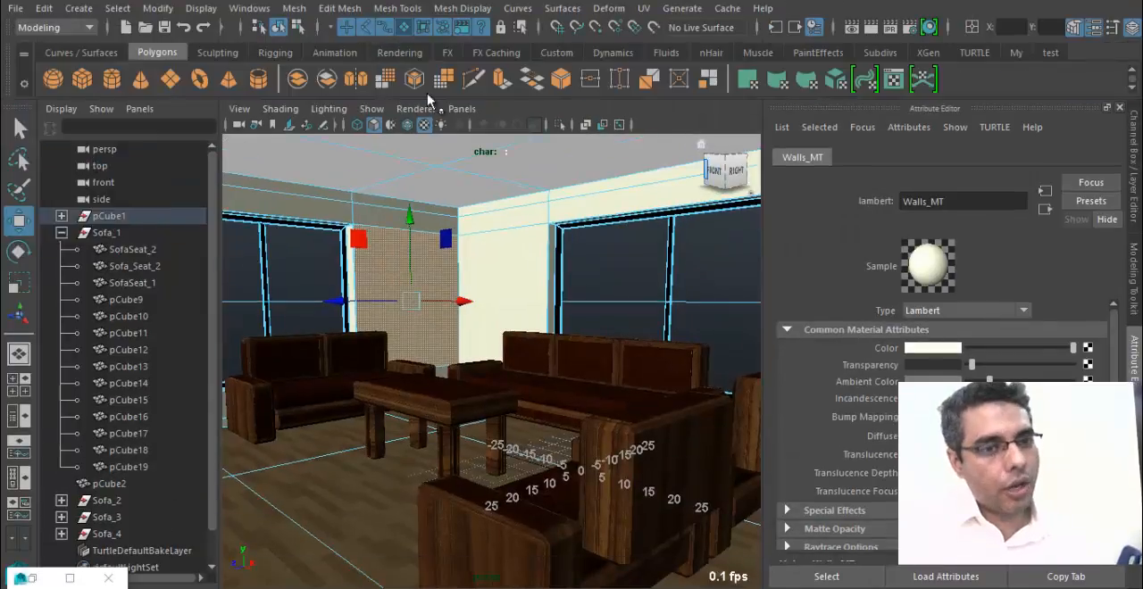
left_click(397, 53)
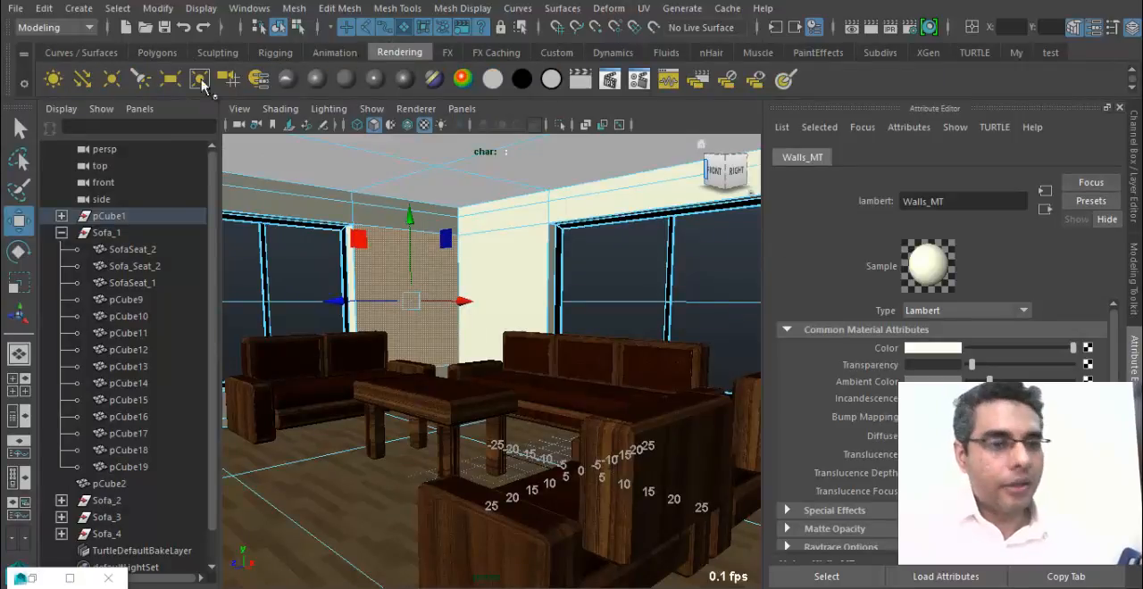
Add an ambient light to the scene and set its intensity to 0.4, keeping its color white.
left_click(53, 80)
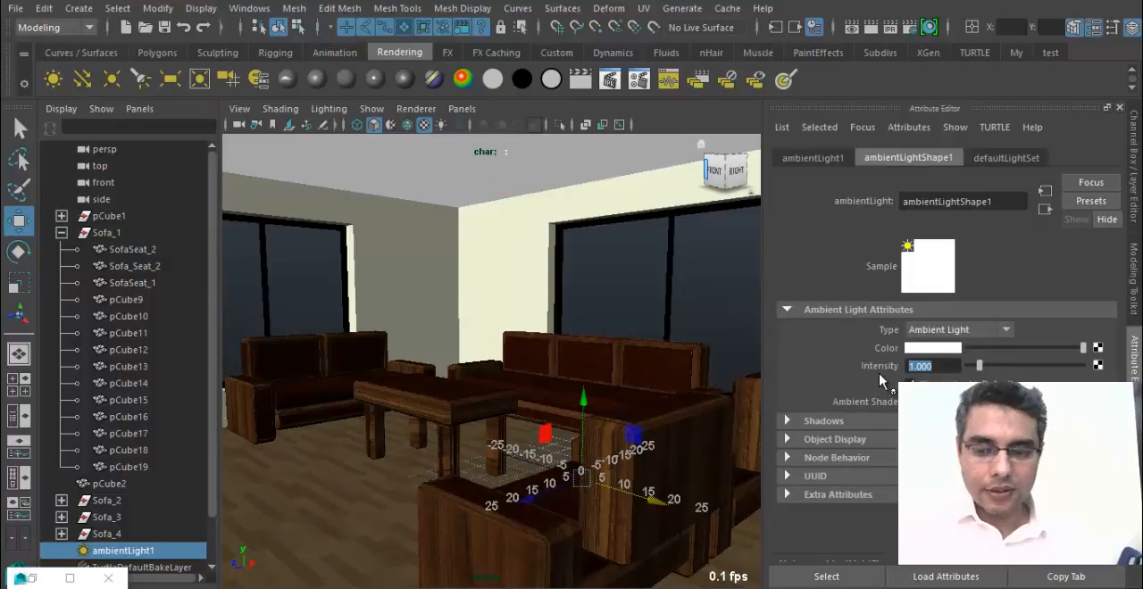
type(".4")
key("Return")
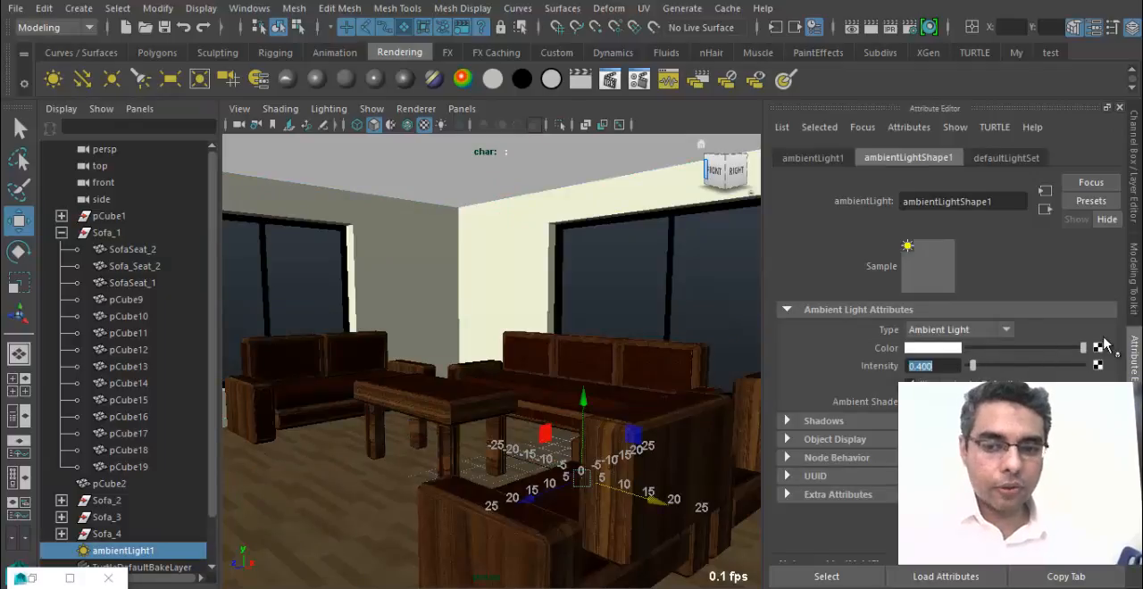
left_click(925, 349)
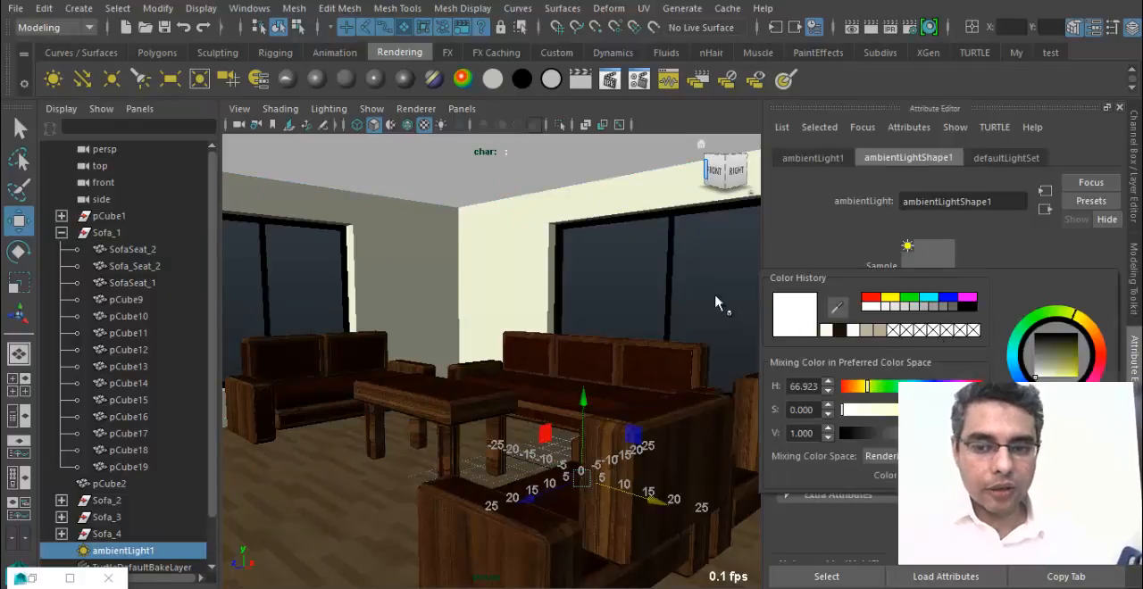
left_click(931, 350)
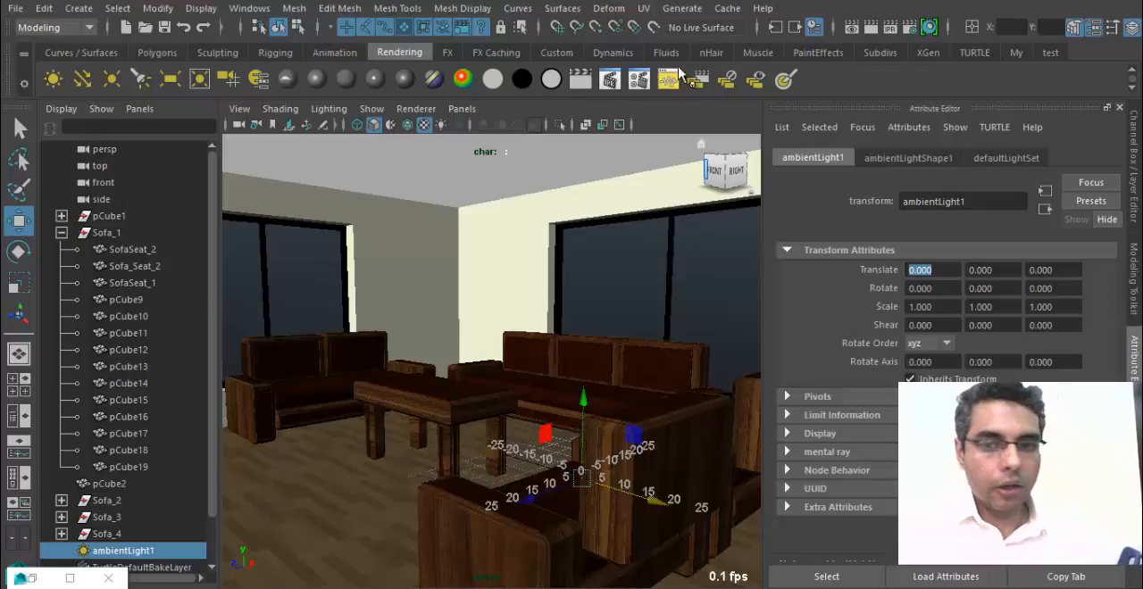
Bring up the Render View to render the room with the ambient light.
left_click(852, 27)
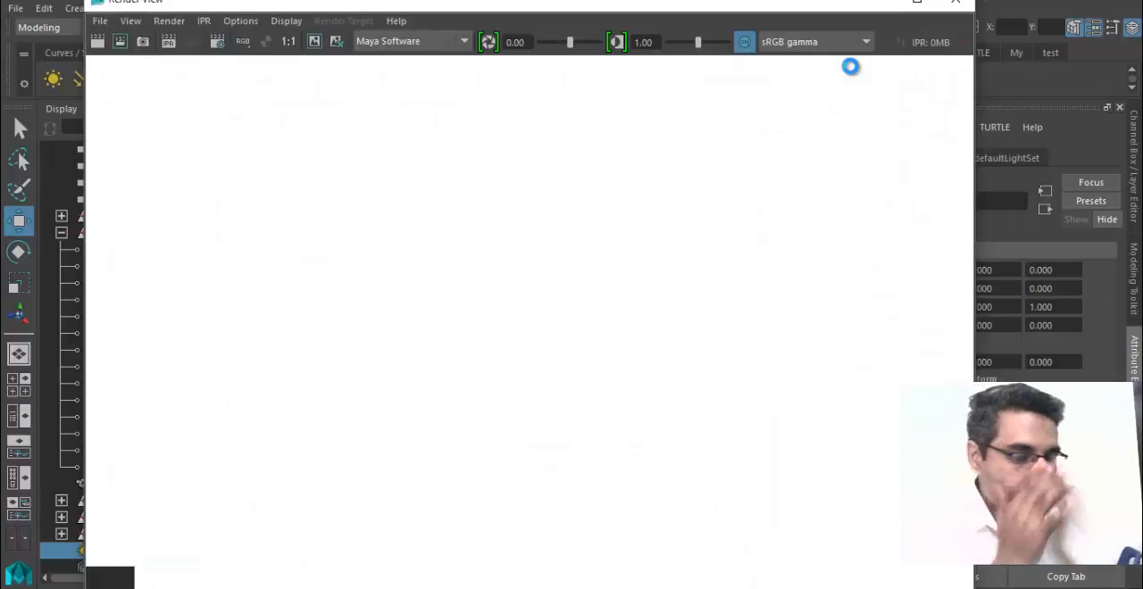